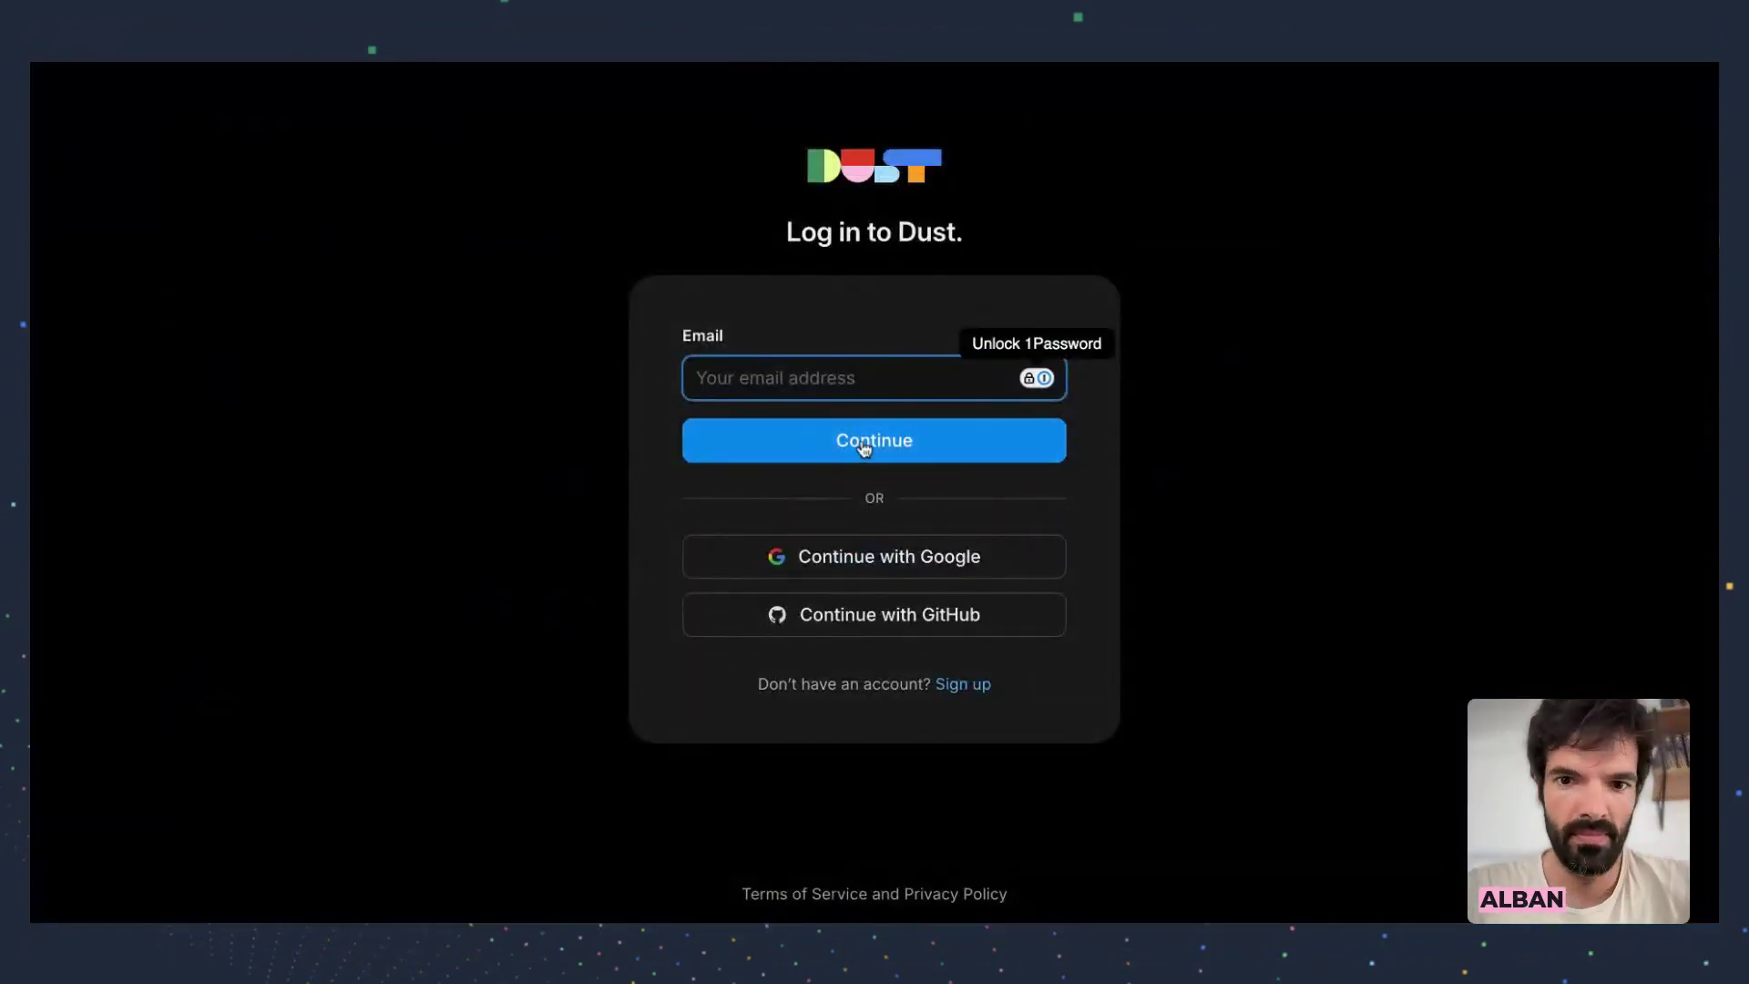
pyautogui.click(588, 800)
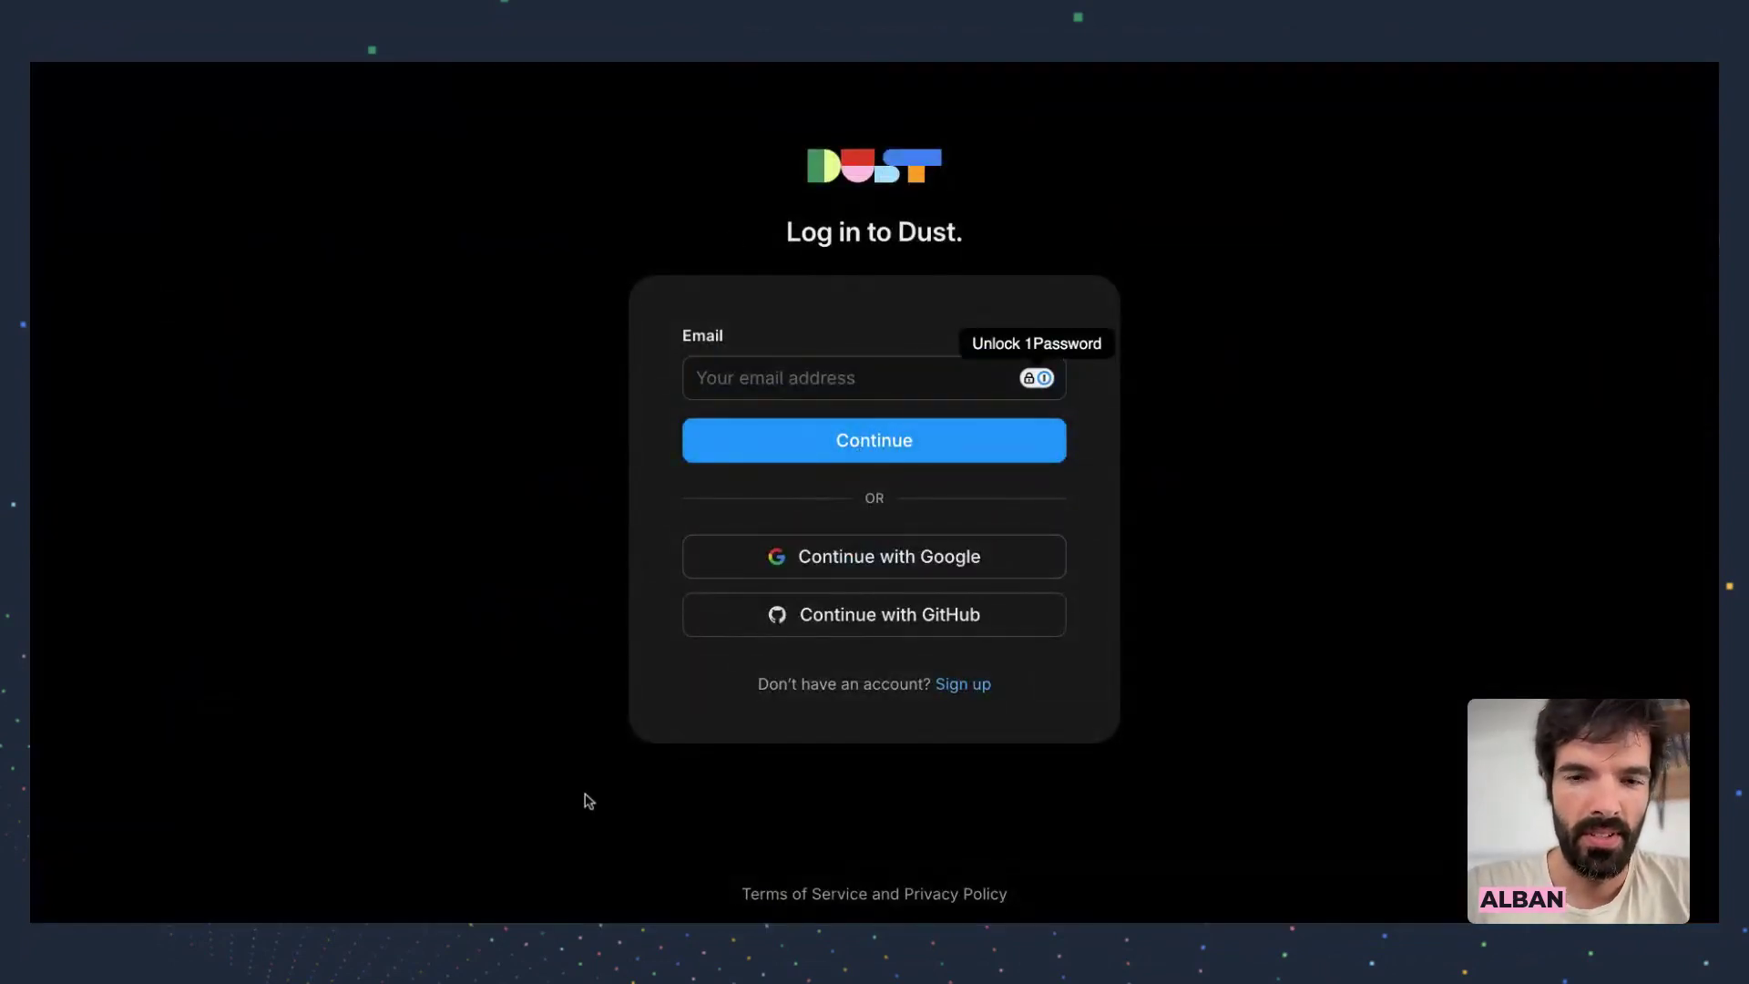
pyautogui.press('Tab')
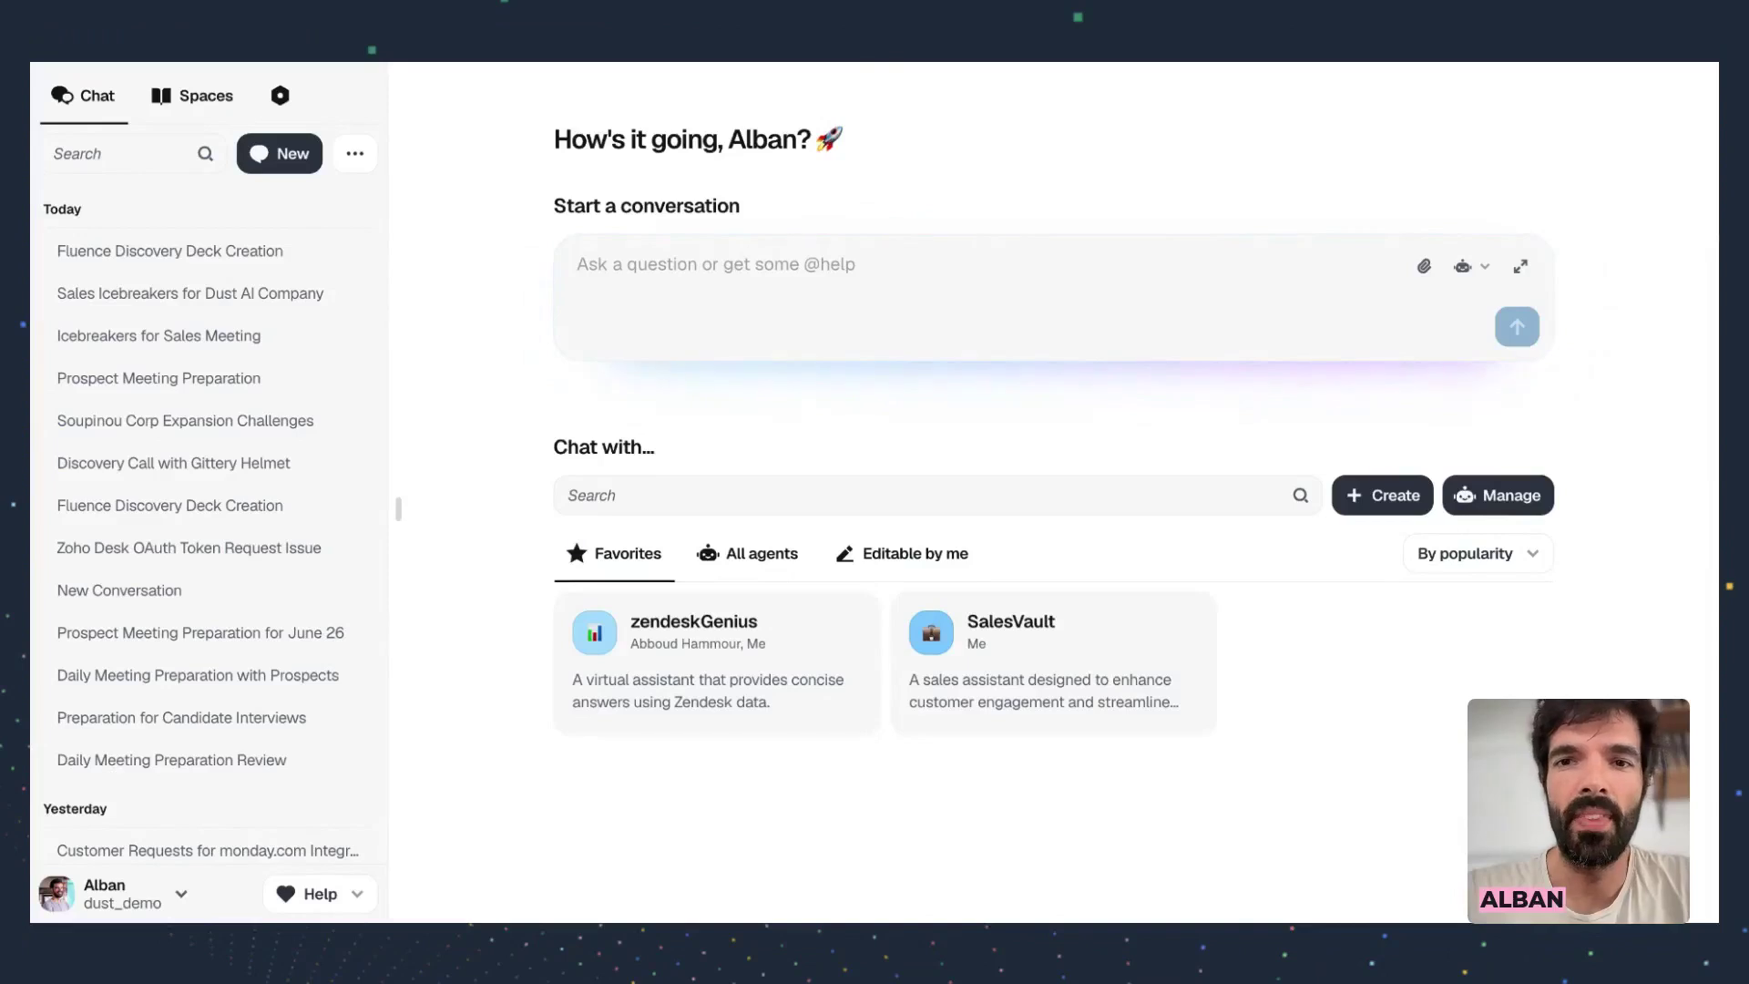
# Start a new conversation with the DailyMeetingPrep agent by sending it a message containing only its mention
pyautogui.click(715, 265)
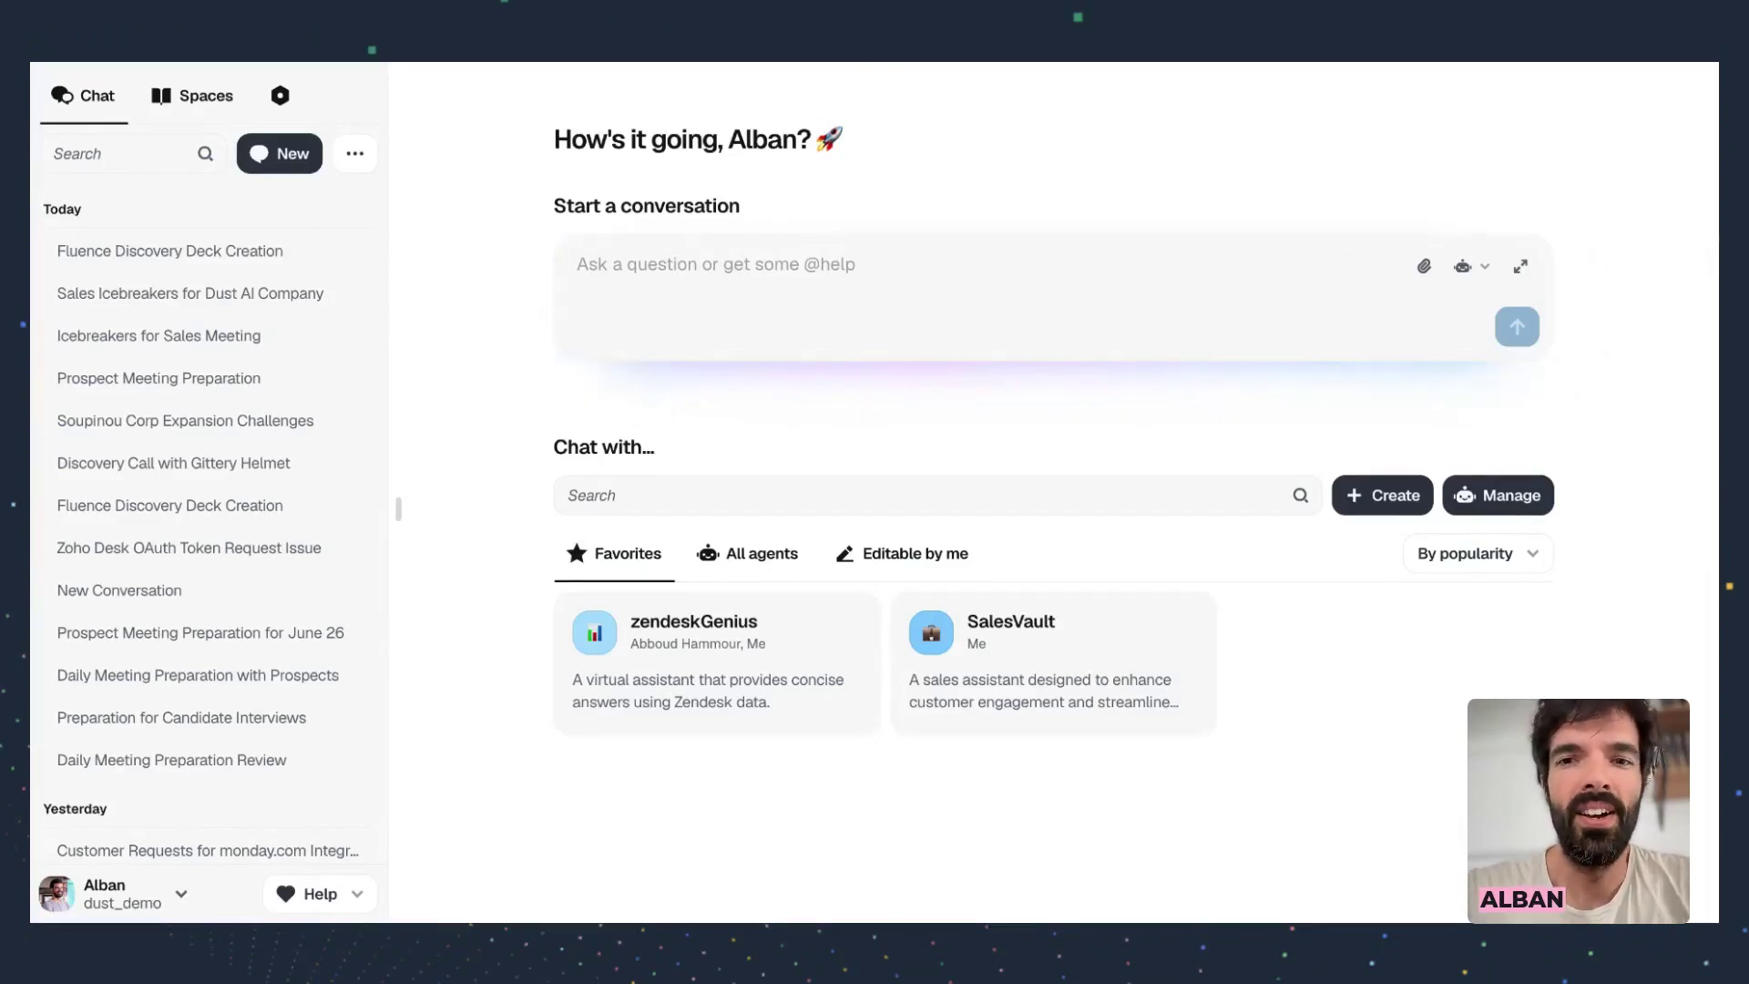
pyautogui.click(723, 277)
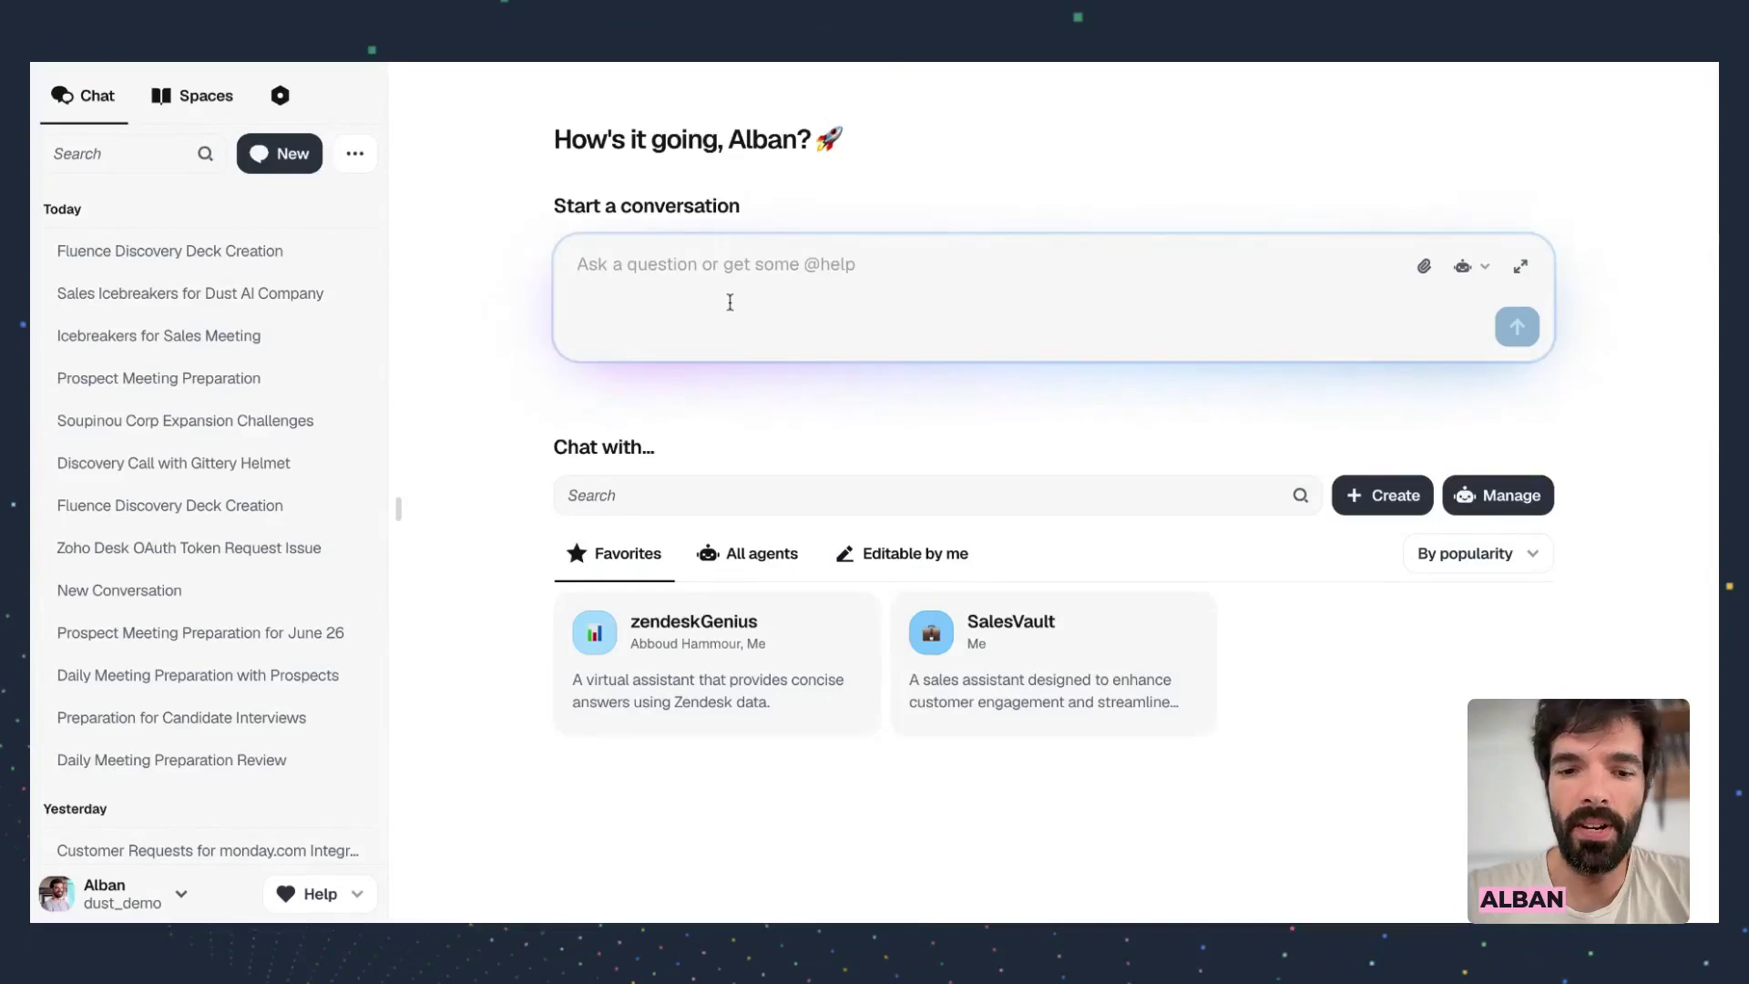
pyautogui.write('@dai')
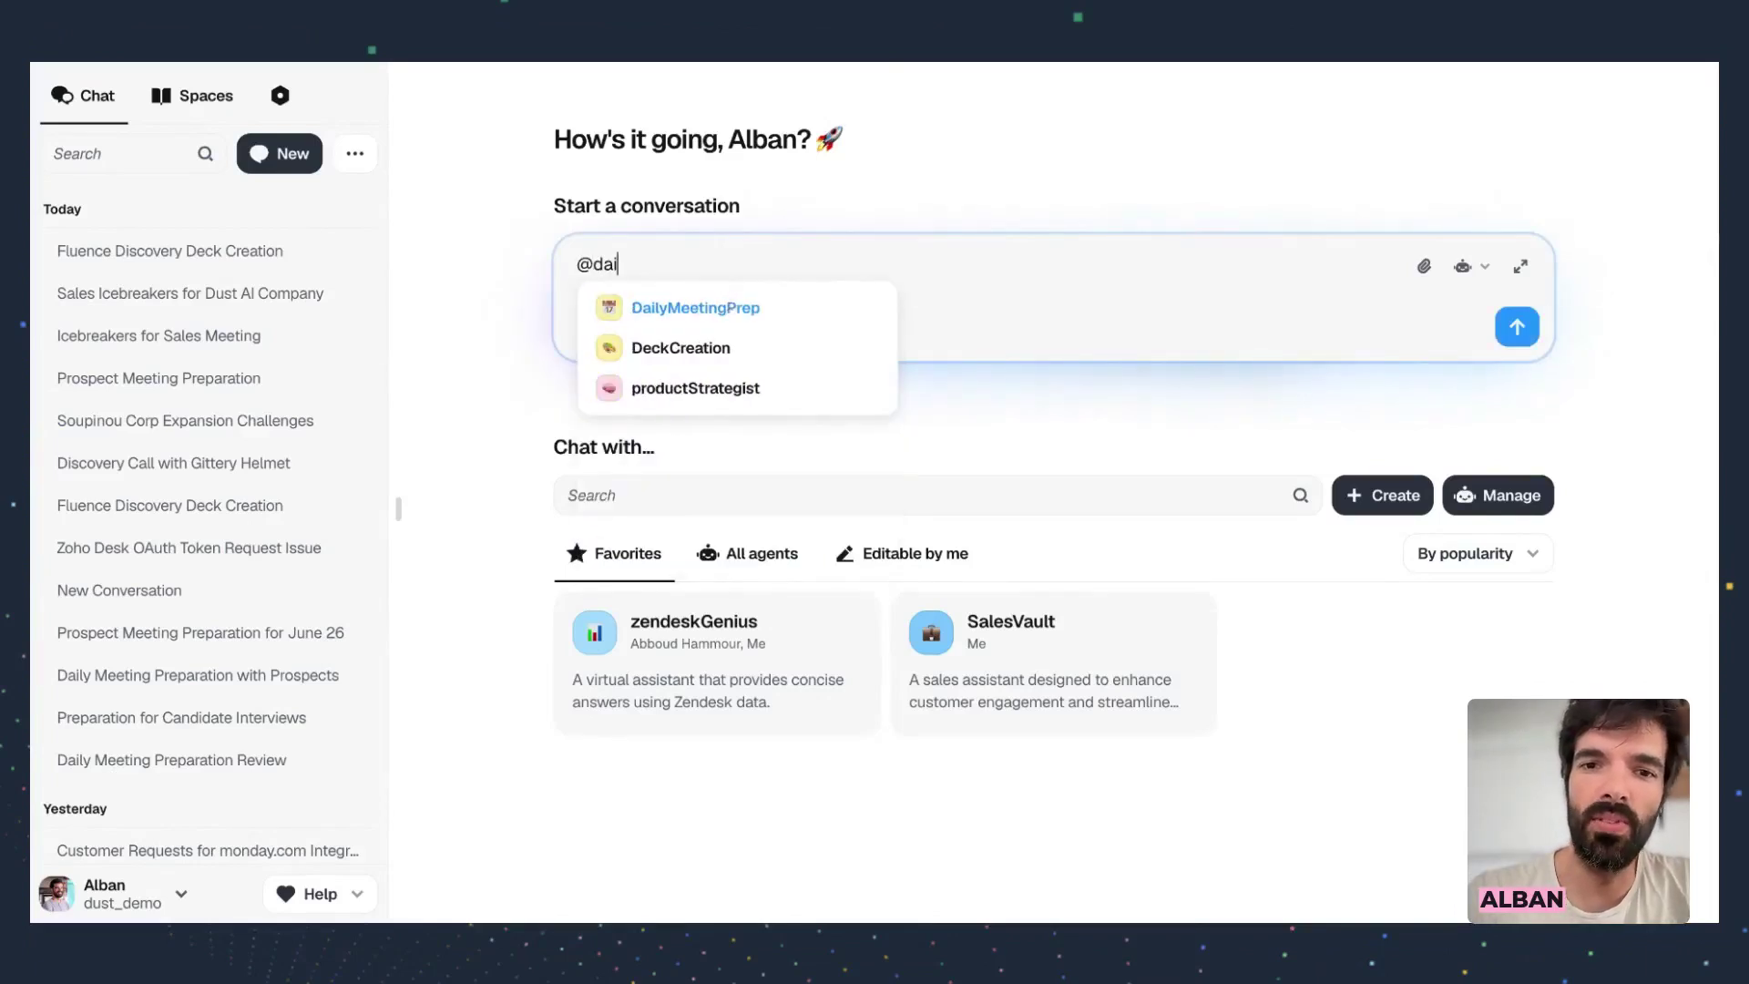
pyautogui.press('Return')
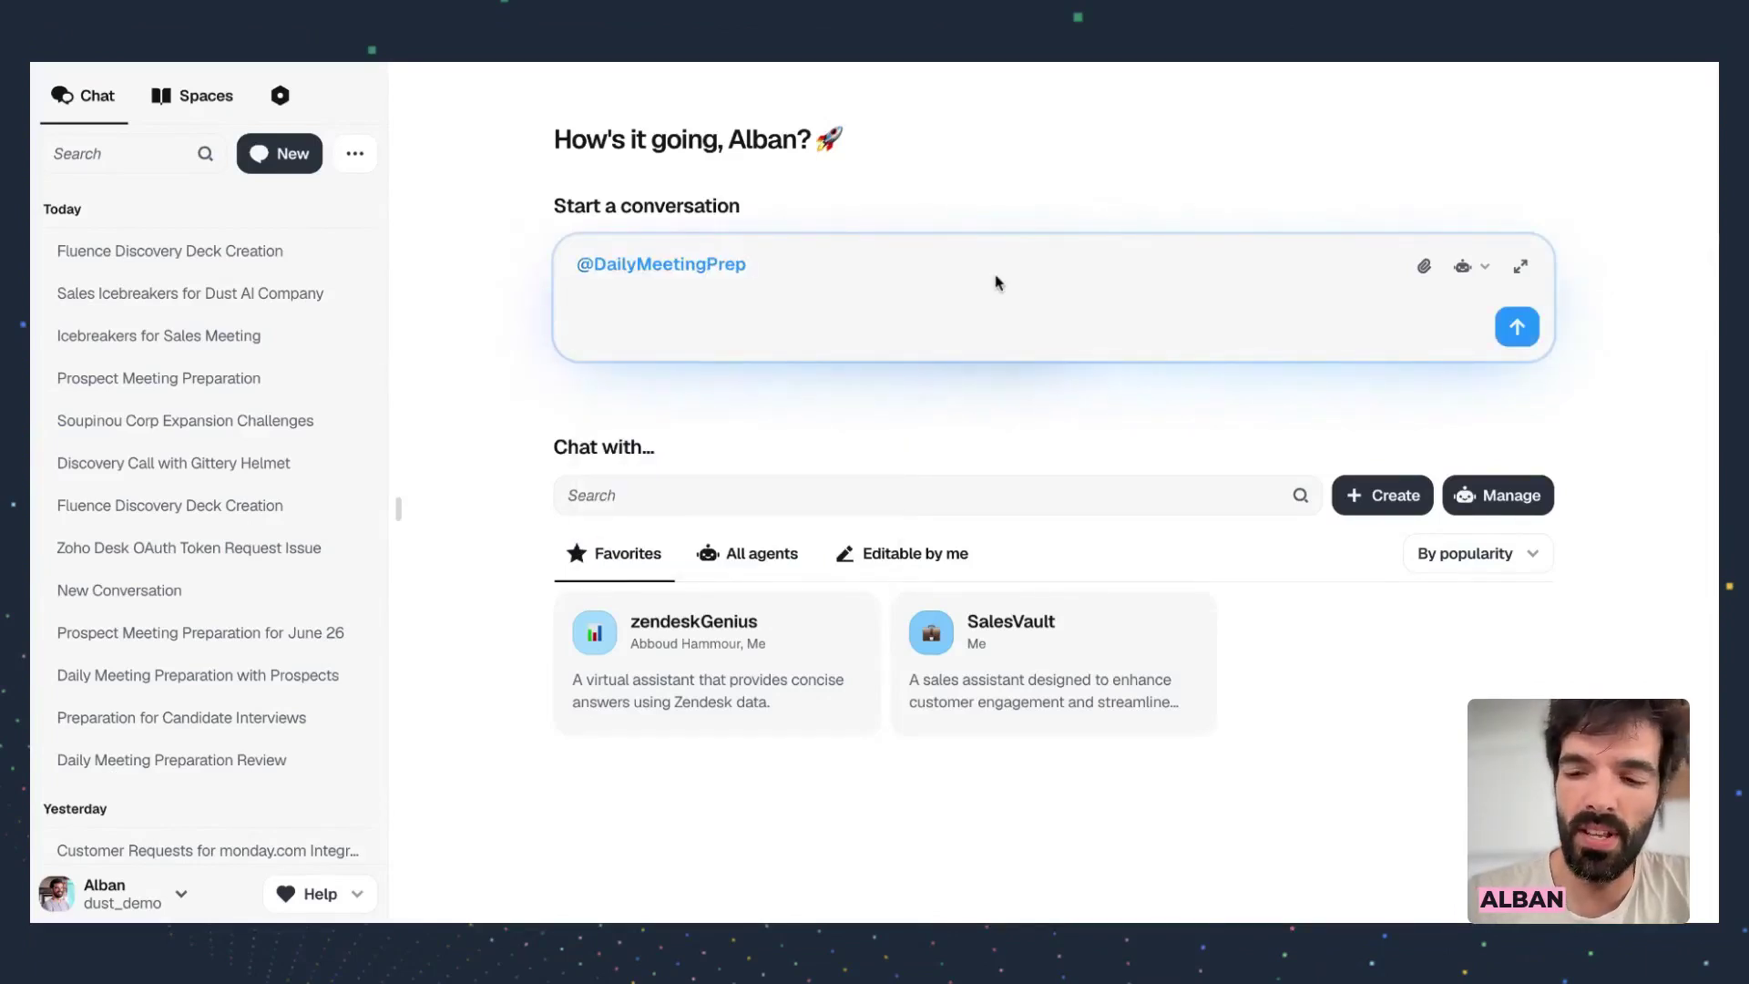
pyautogui.press('Return')
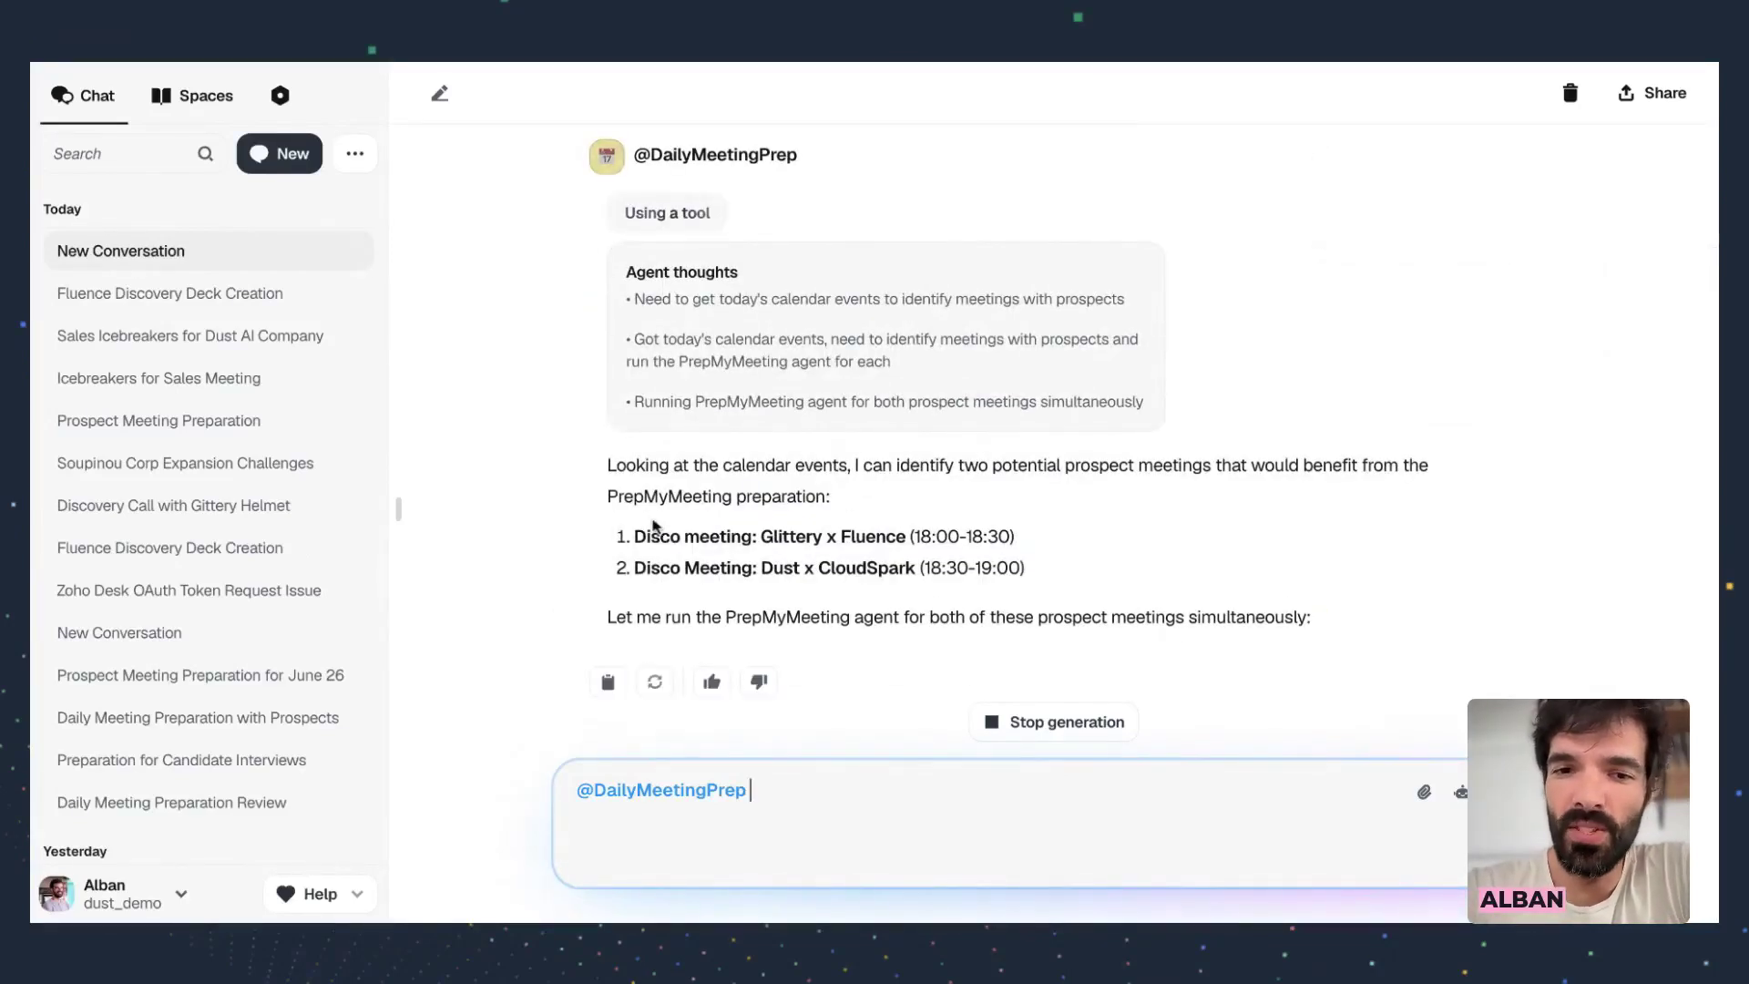
# Examine the agent's reply, covering the prospect meetings it identified and its thoughts about running the PrepMyMeeting agent
pyautogui.moveTo(603, 483); pyautogui.dragTo(574, 455)
pyautogui.click(1105, 598)
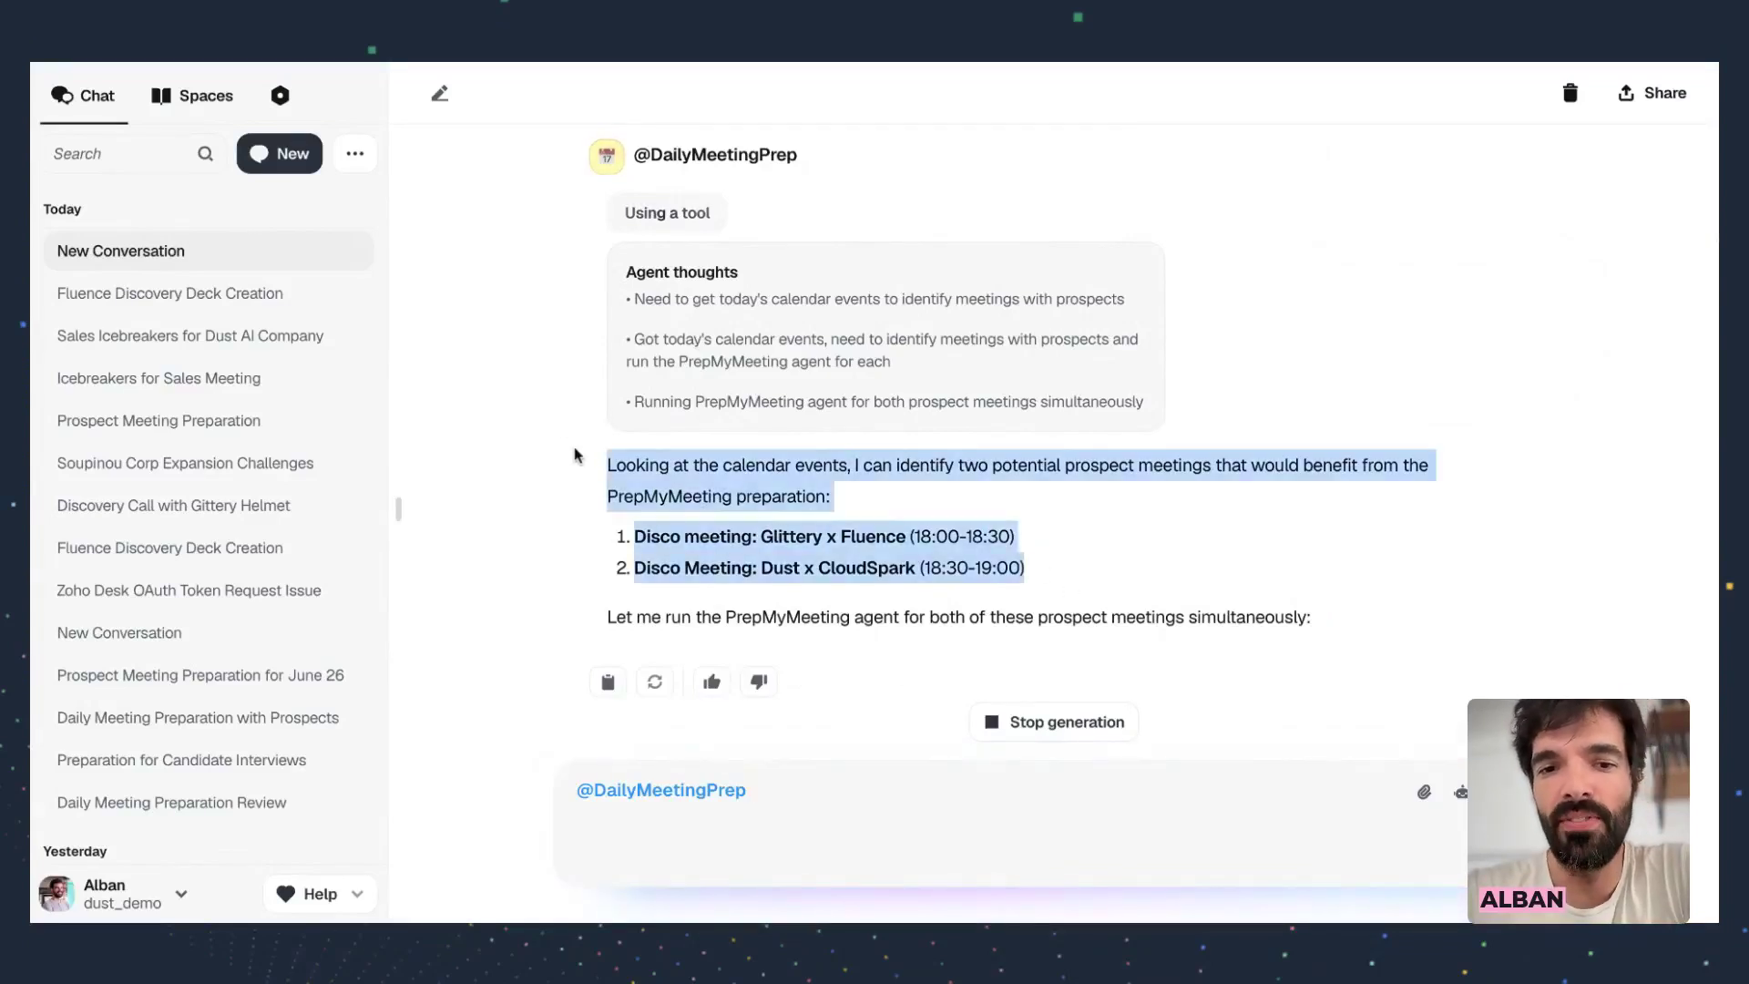
pyautogui.click(560, 444)
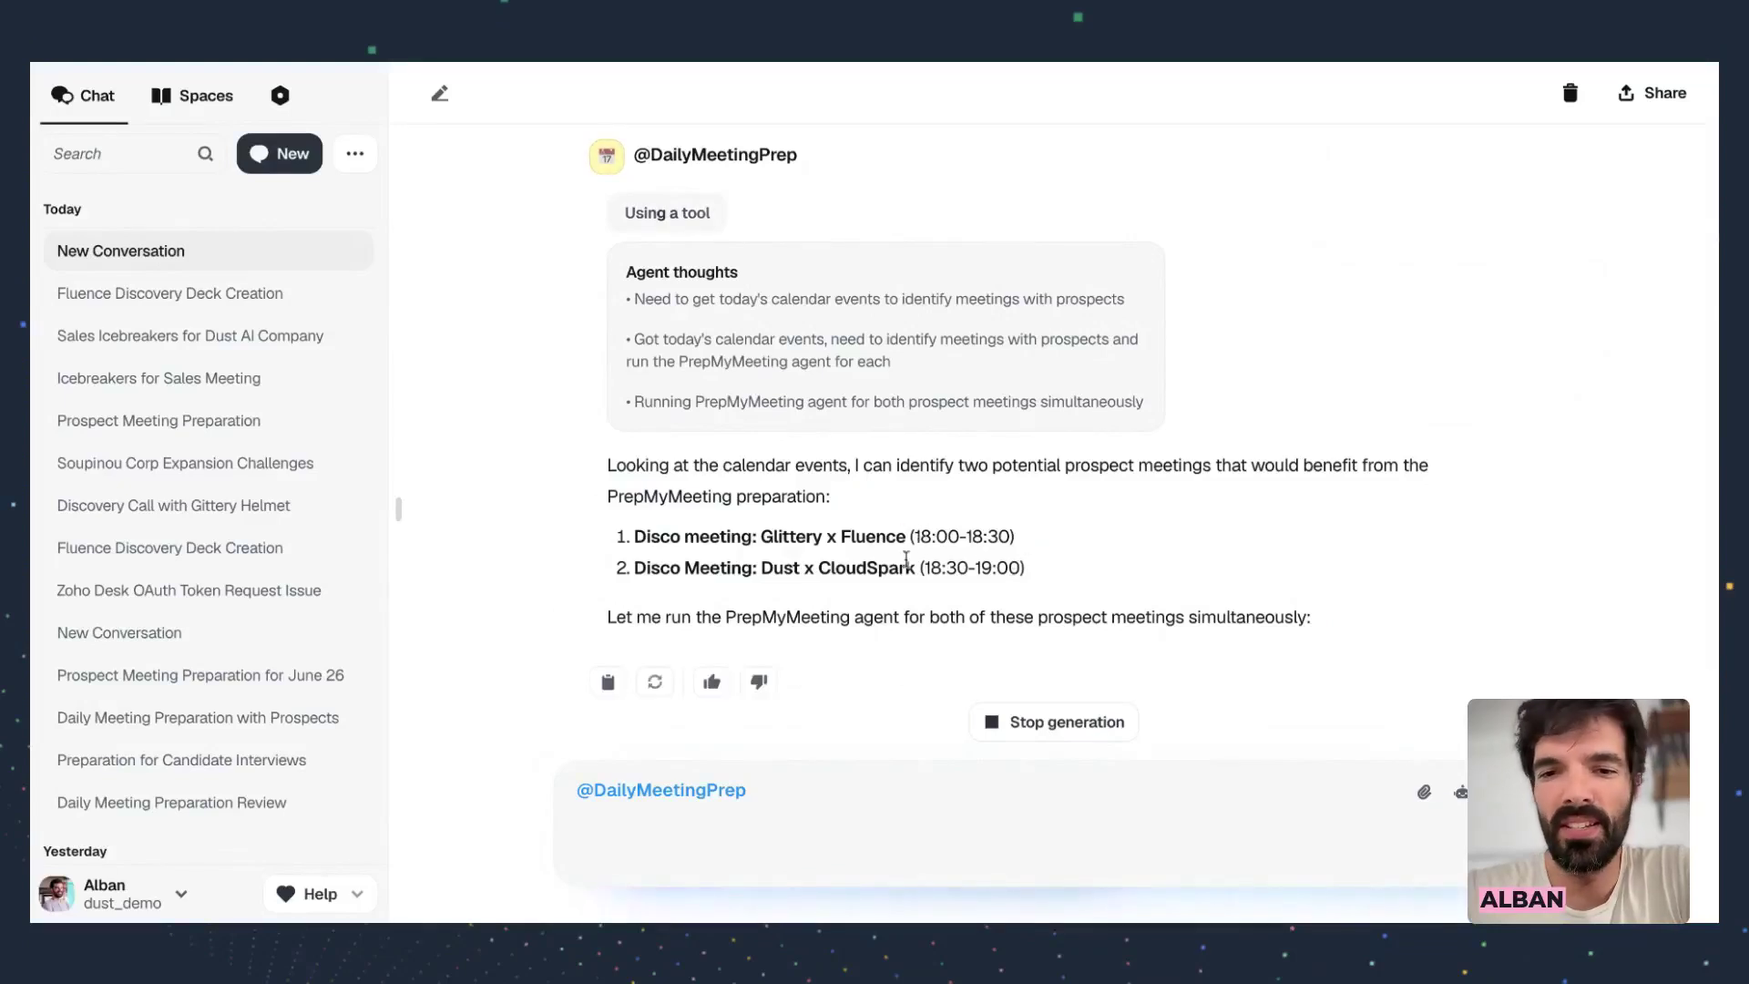
pyautogui.doubleClick(864, 534)
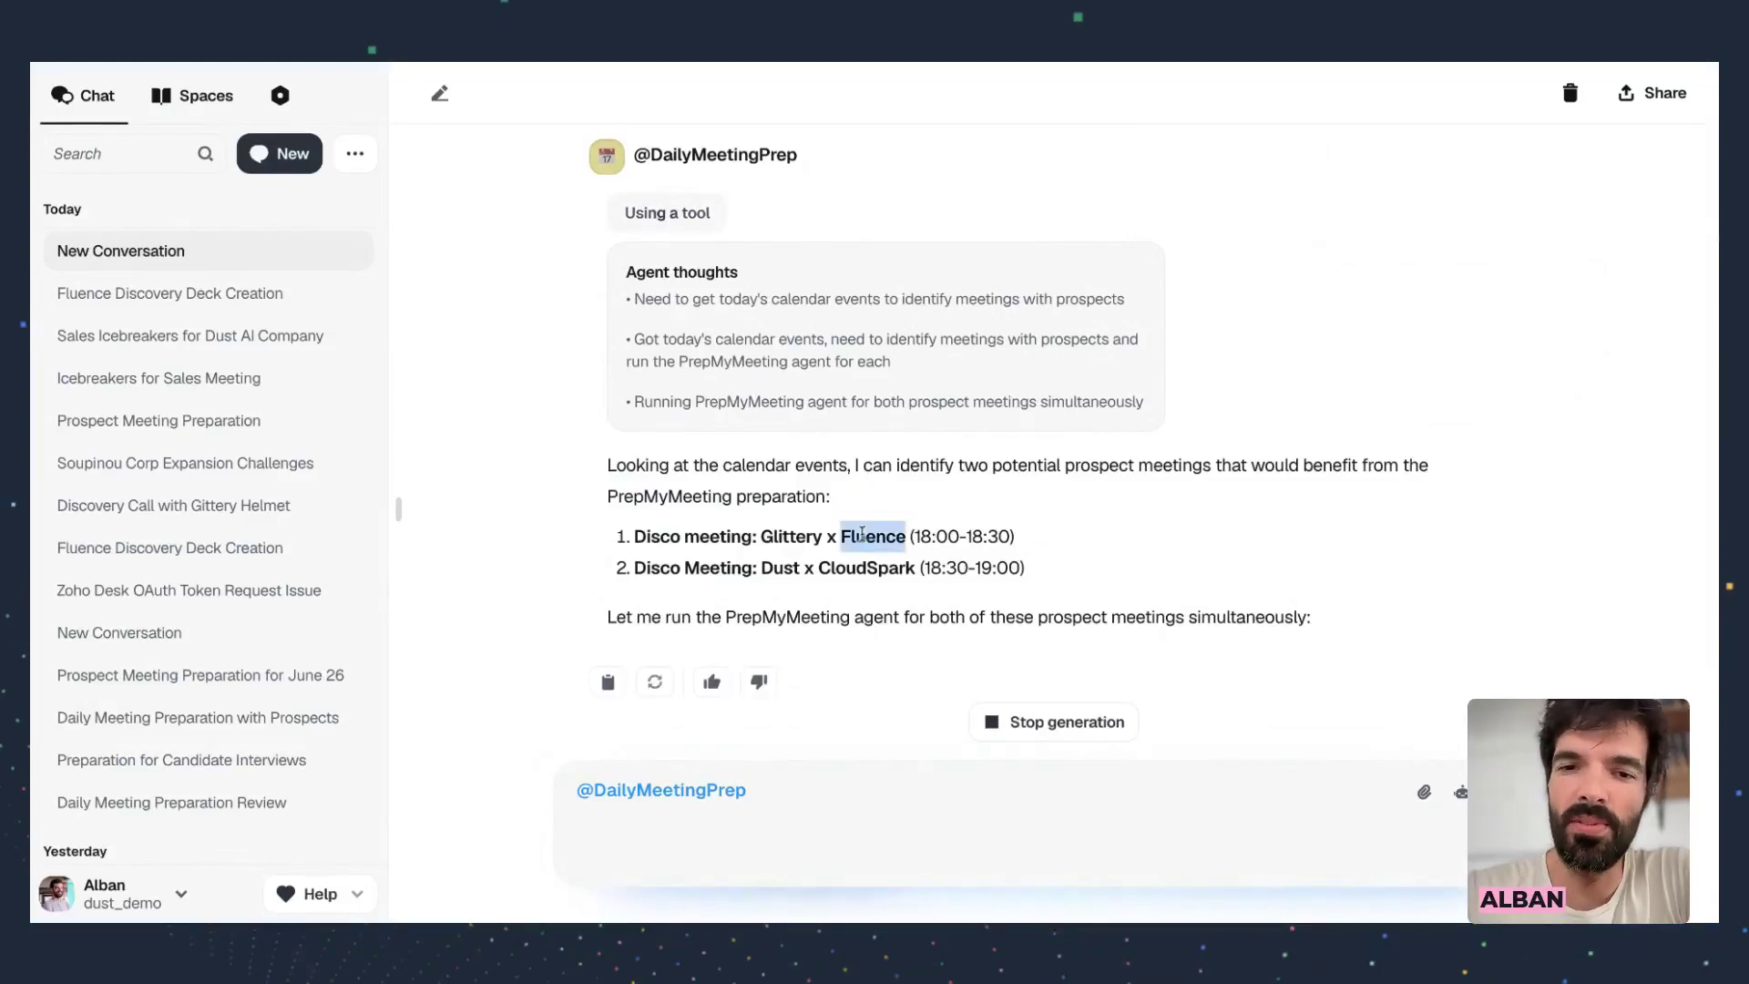
pyautogui.doubleClick(853, 569)
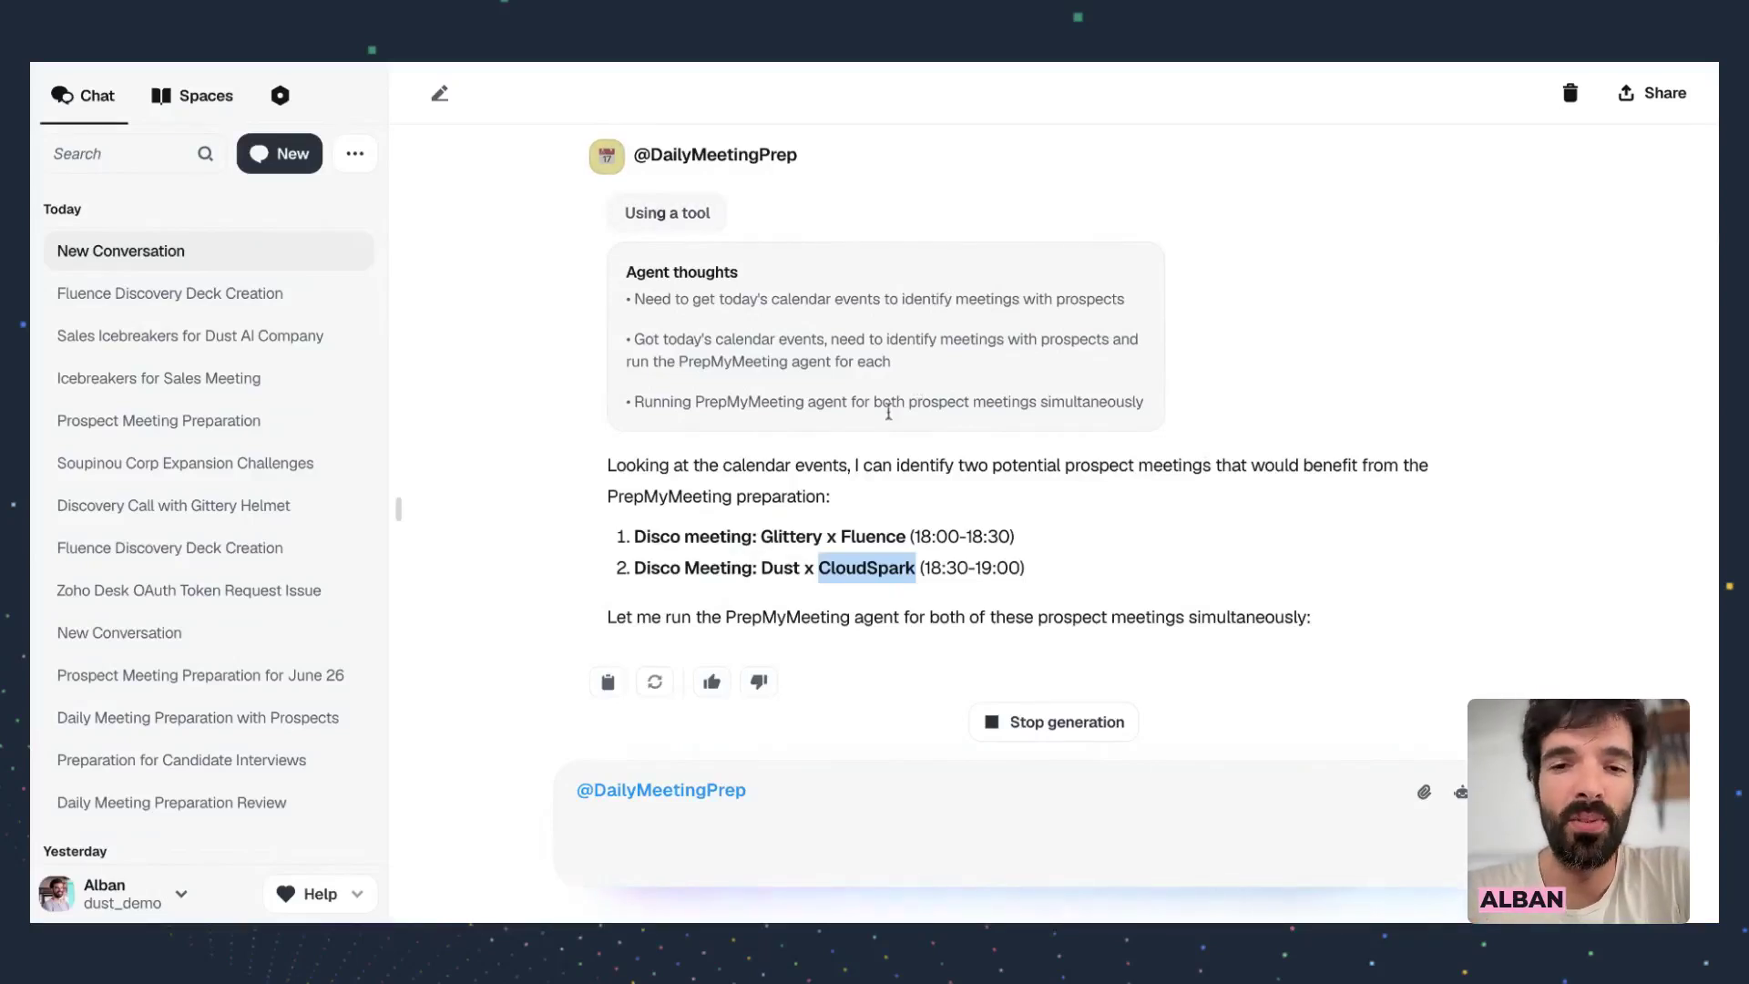
pyautogui.doubleClick(791, 536)
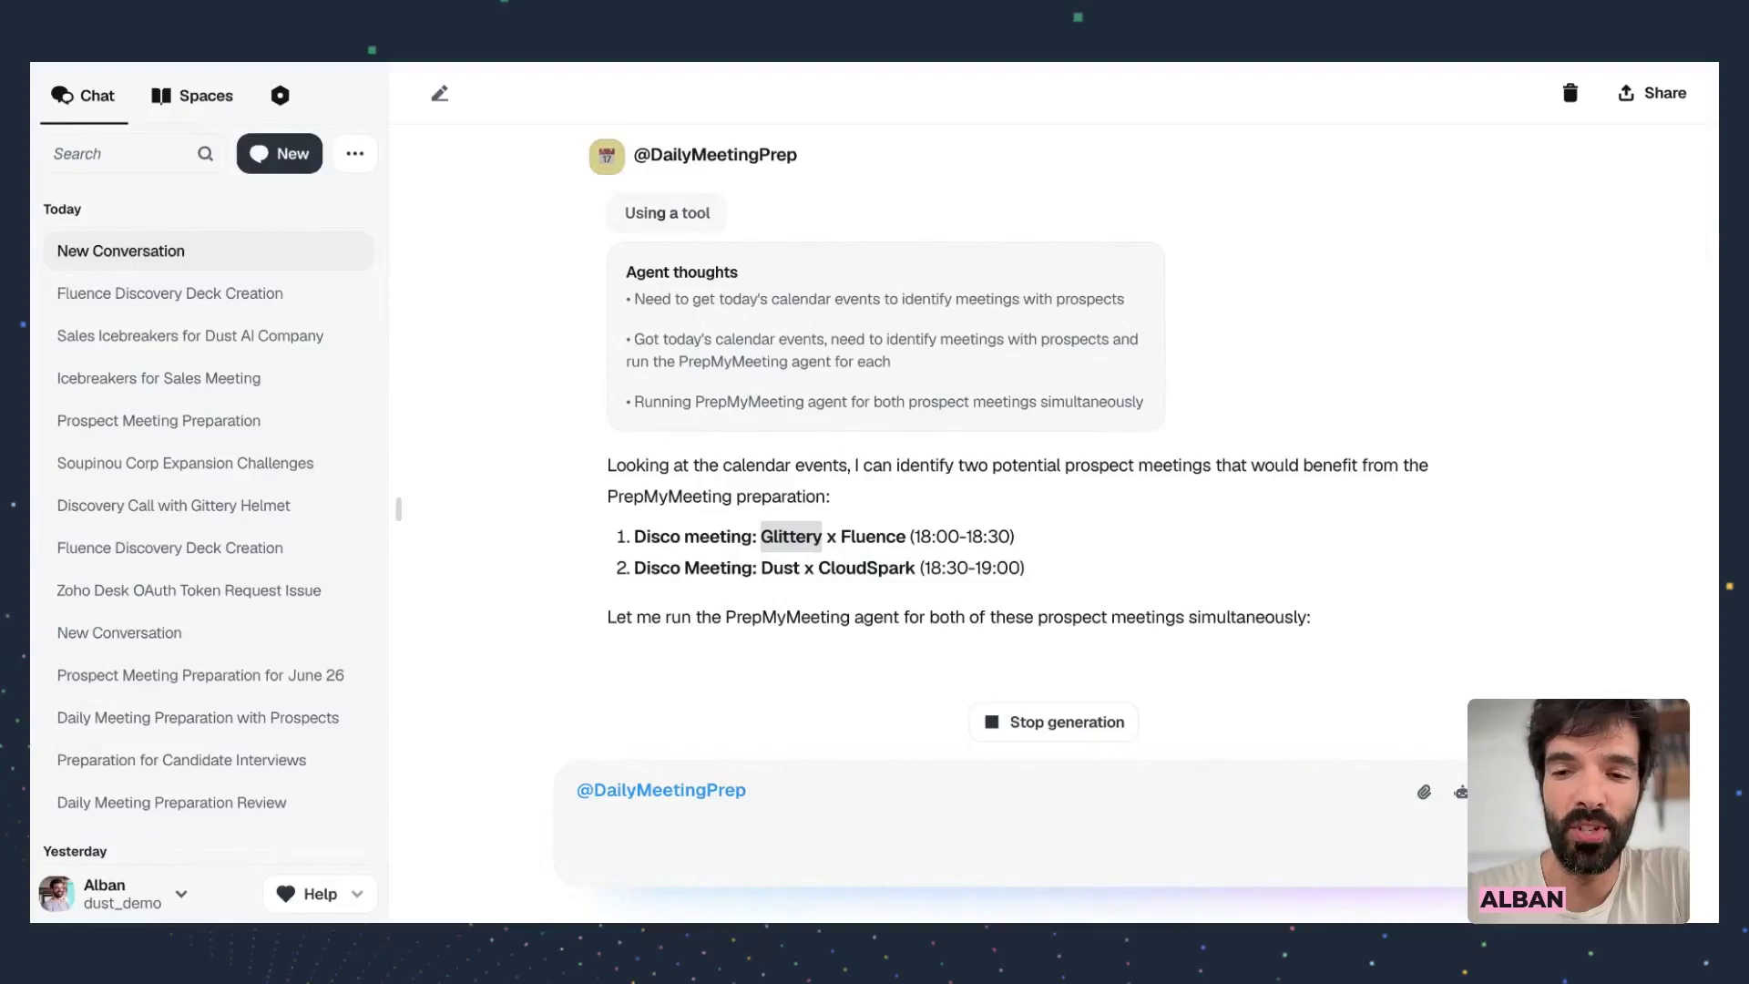
pyautogui.scroll(-1, 1120, 327)
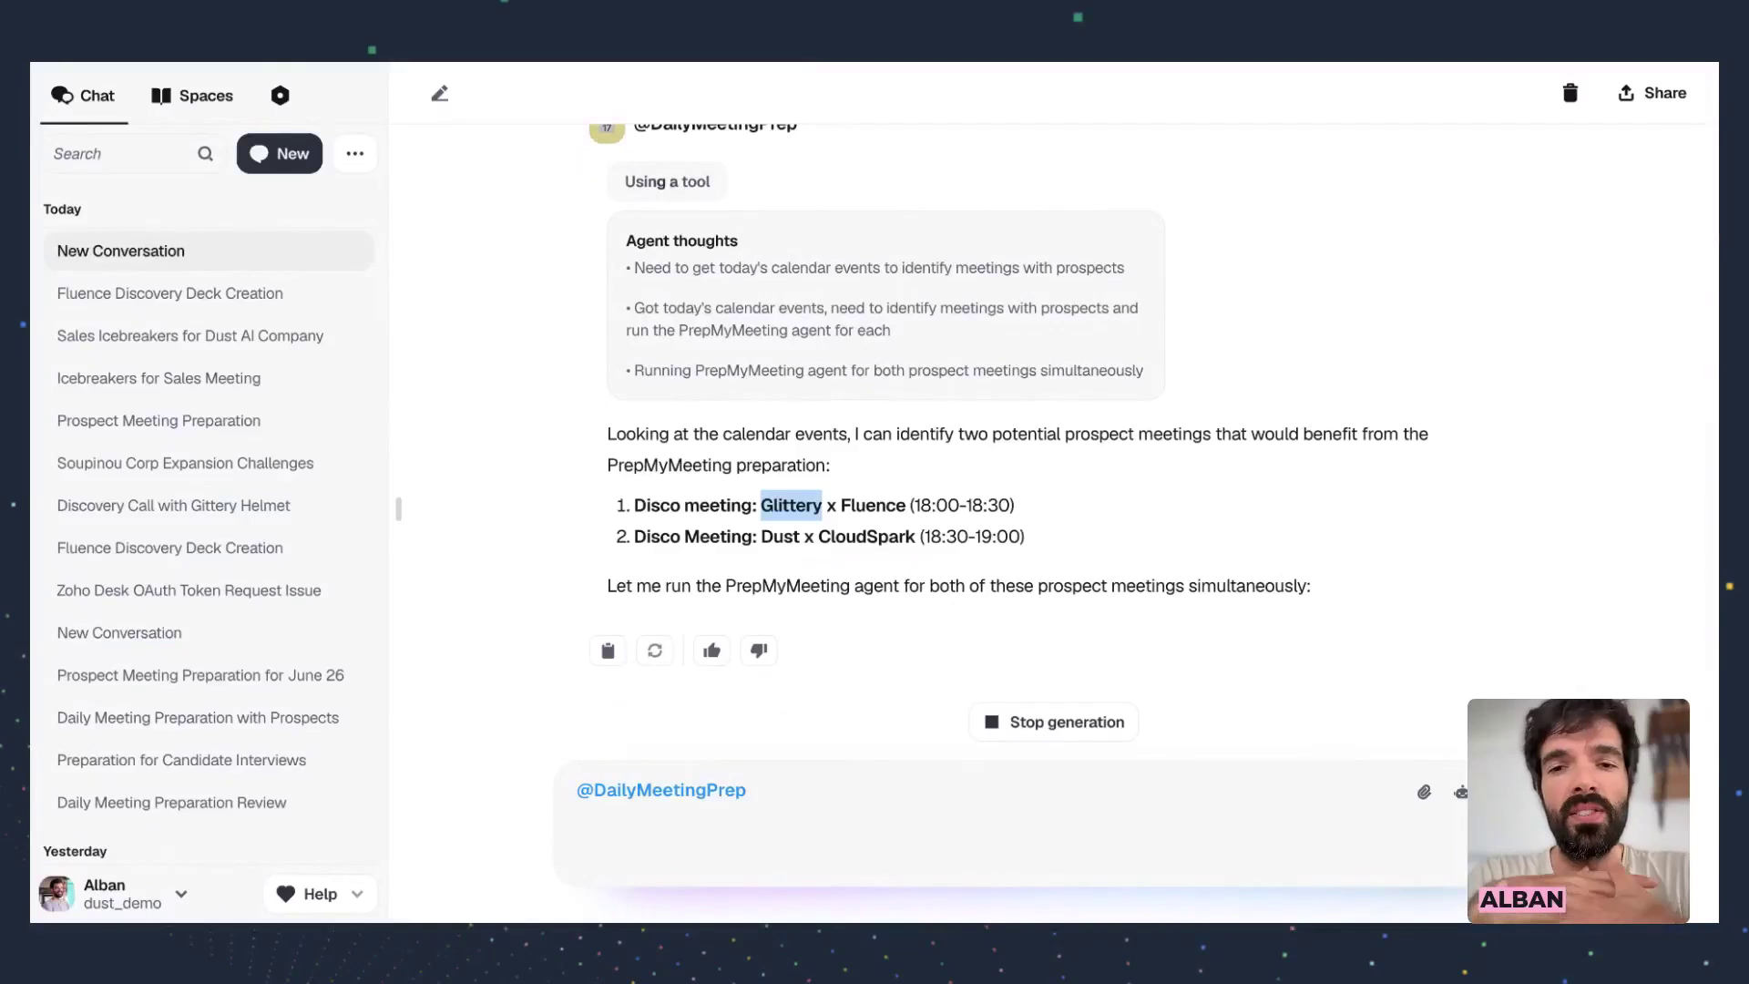
pyautogui.doubleClick(766, 368)
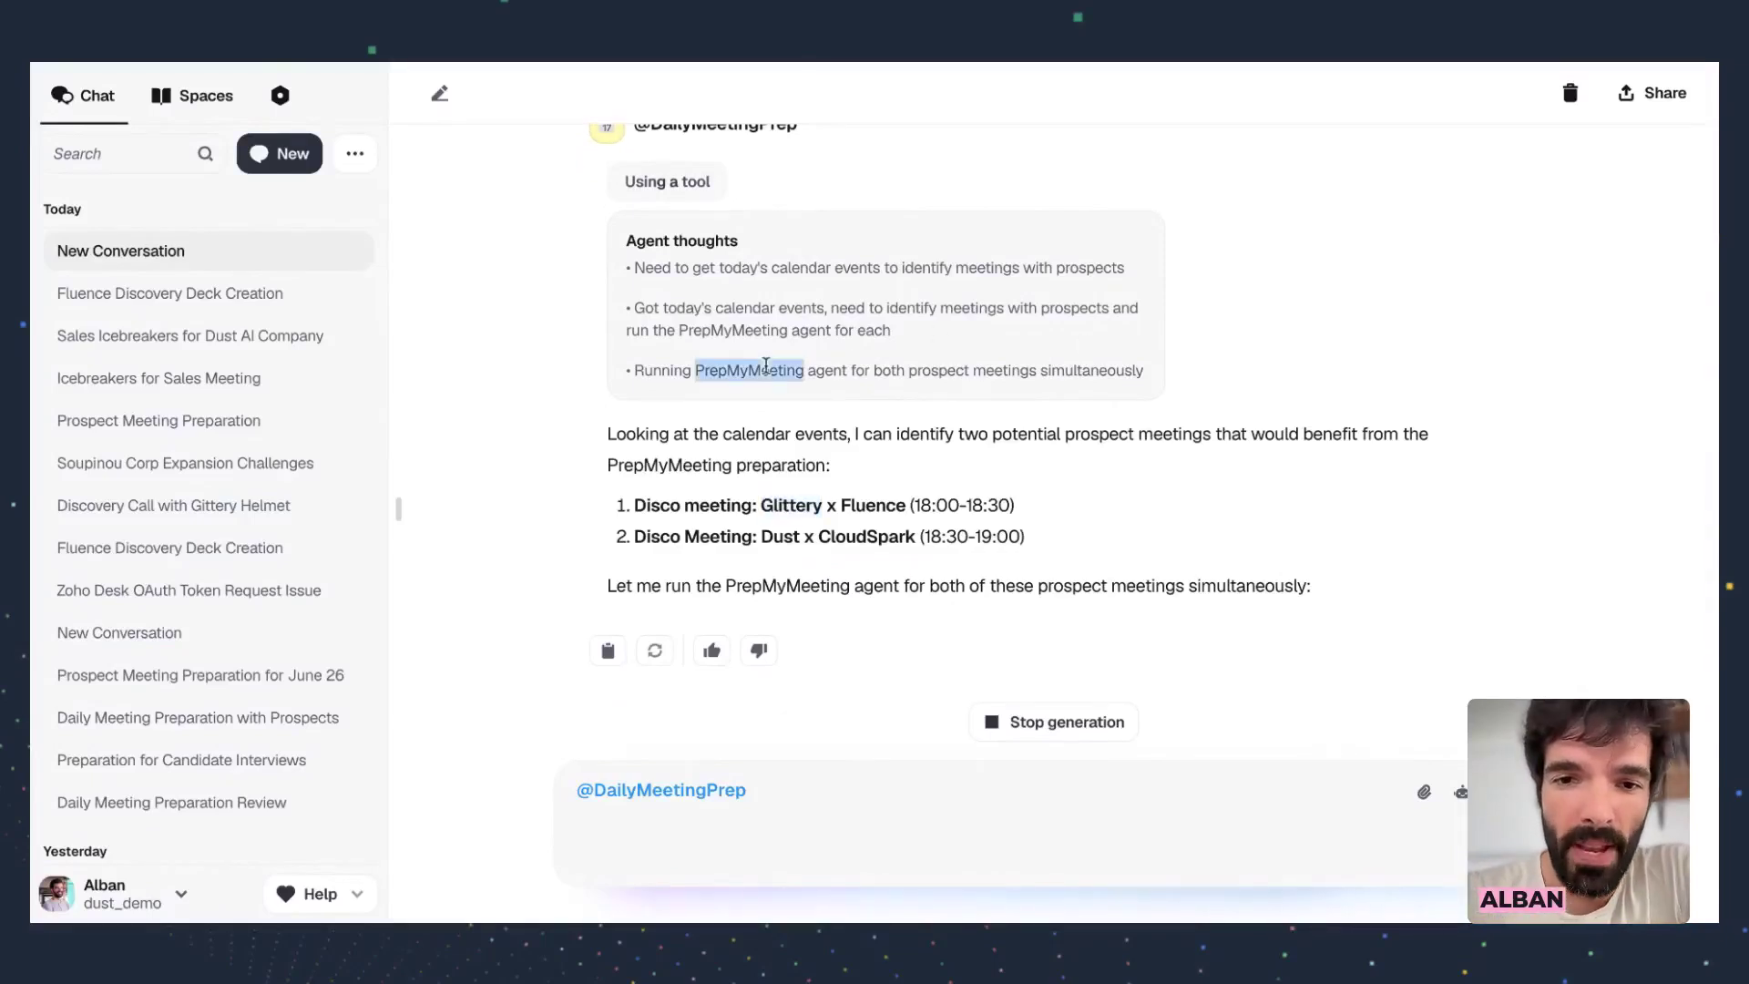
pyautogui.scroll(2, 766, 365)
pyautogui.scroll(-2, 766, 365)
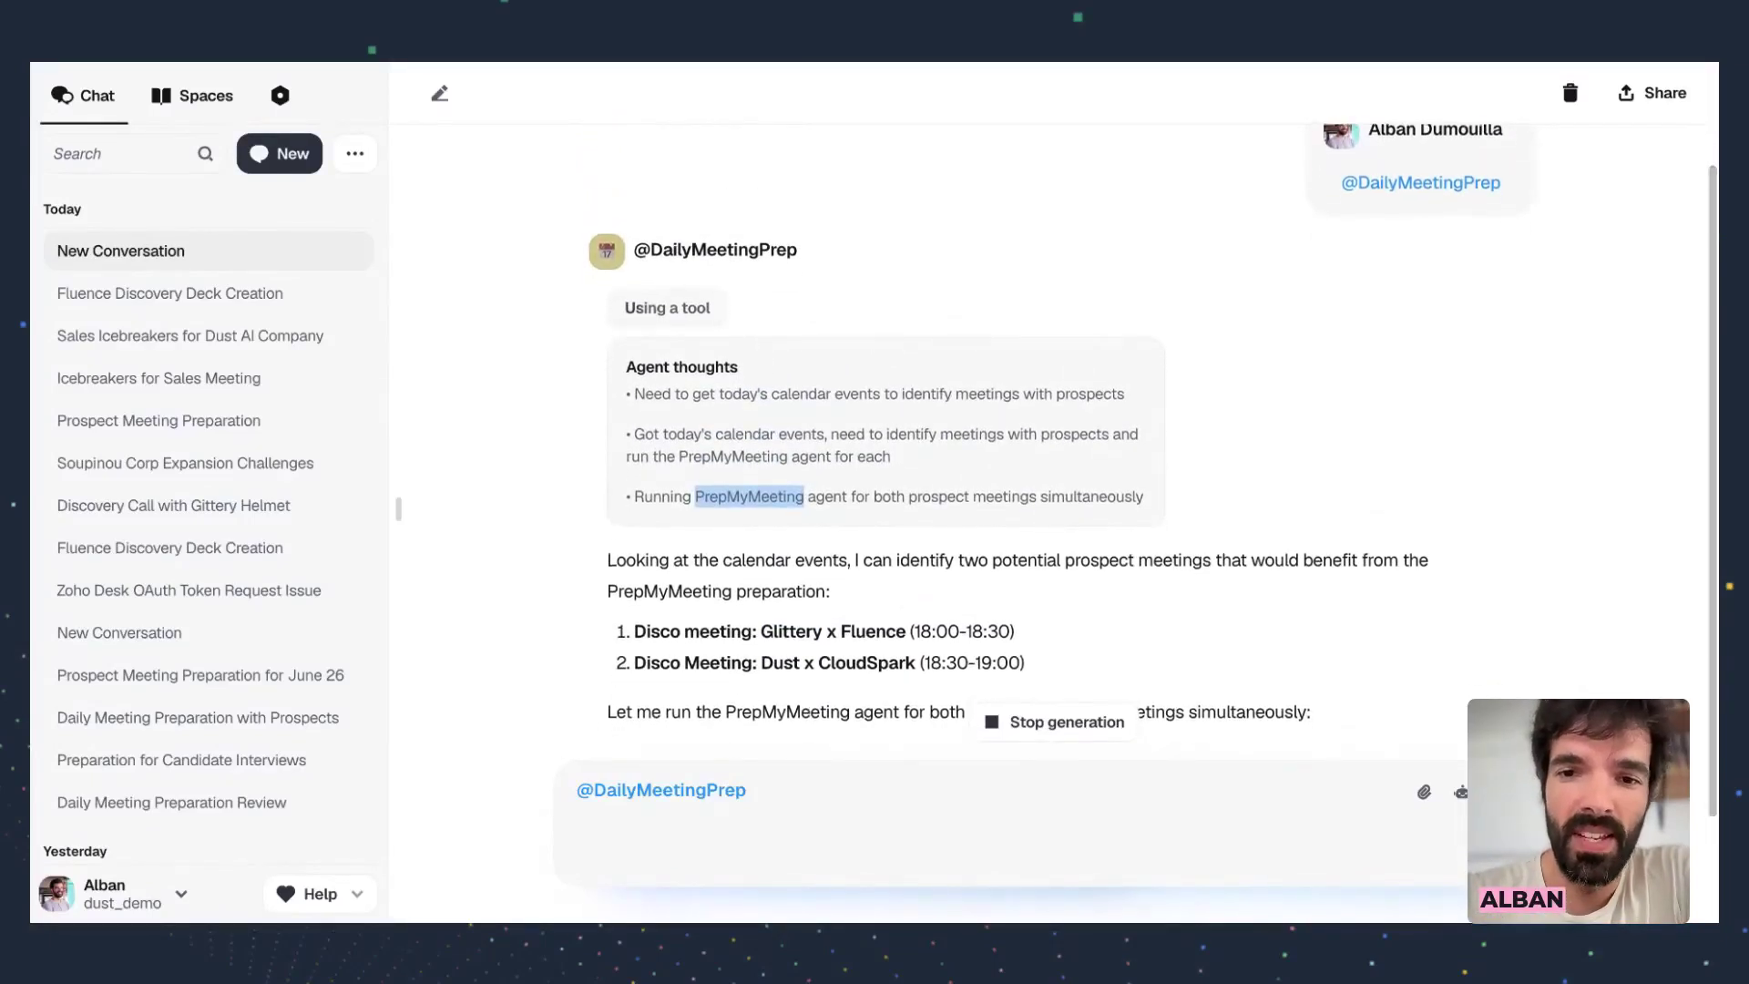
pyautogui.moveTo(1146, 426); pyautogui.dragTo(632, 425)
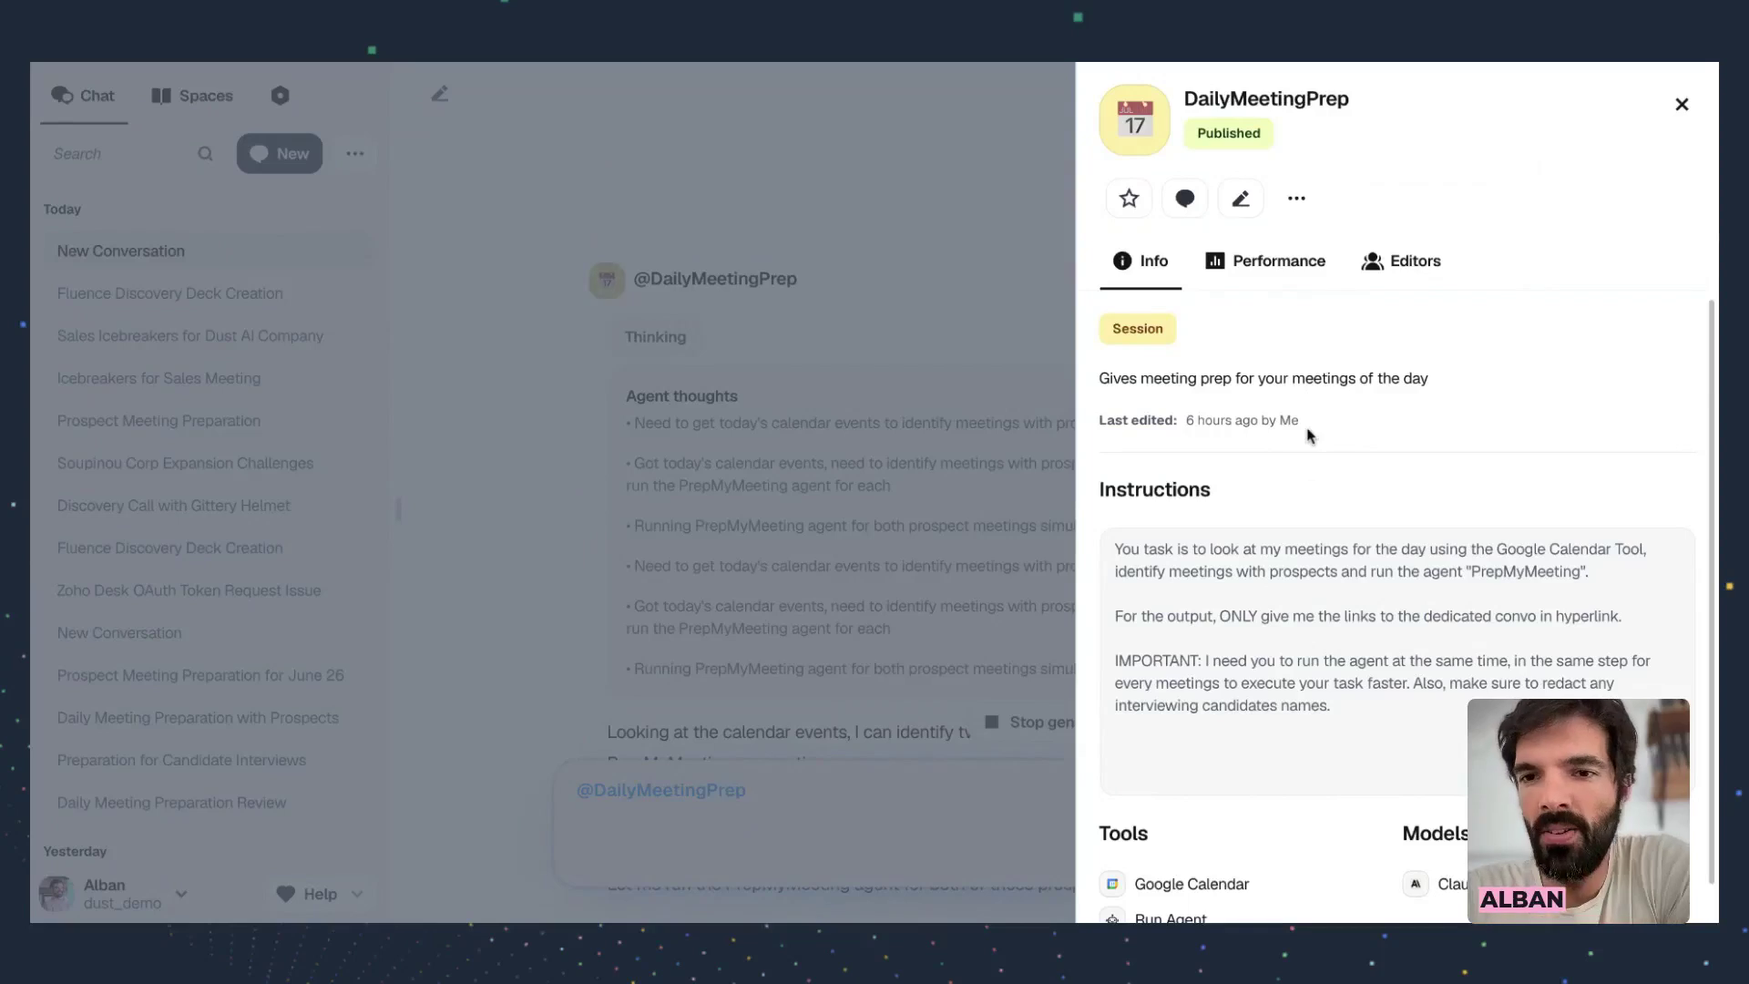
# Look over the DailyMeetingPrep agent's details and open the agent for editing
pyautogui.scroll(-1, 1272, 403)
pyautogui.scroll(1, 1272, 404)
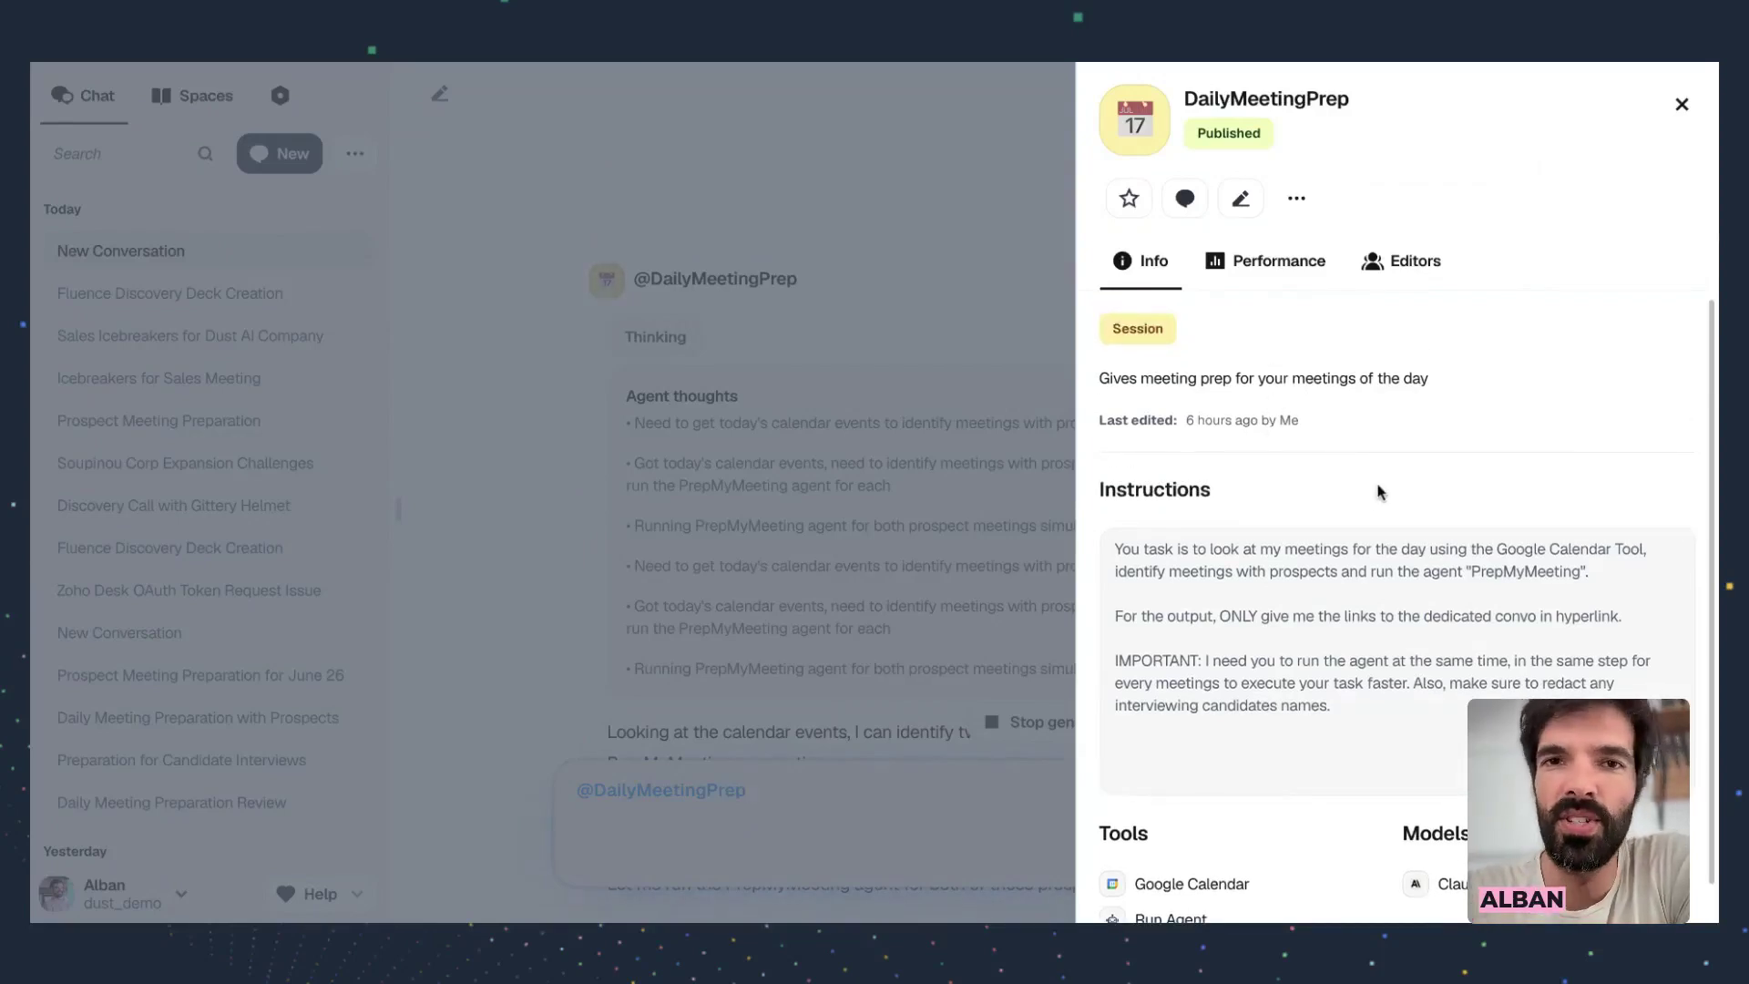
pyautogui.click(1243, 209)
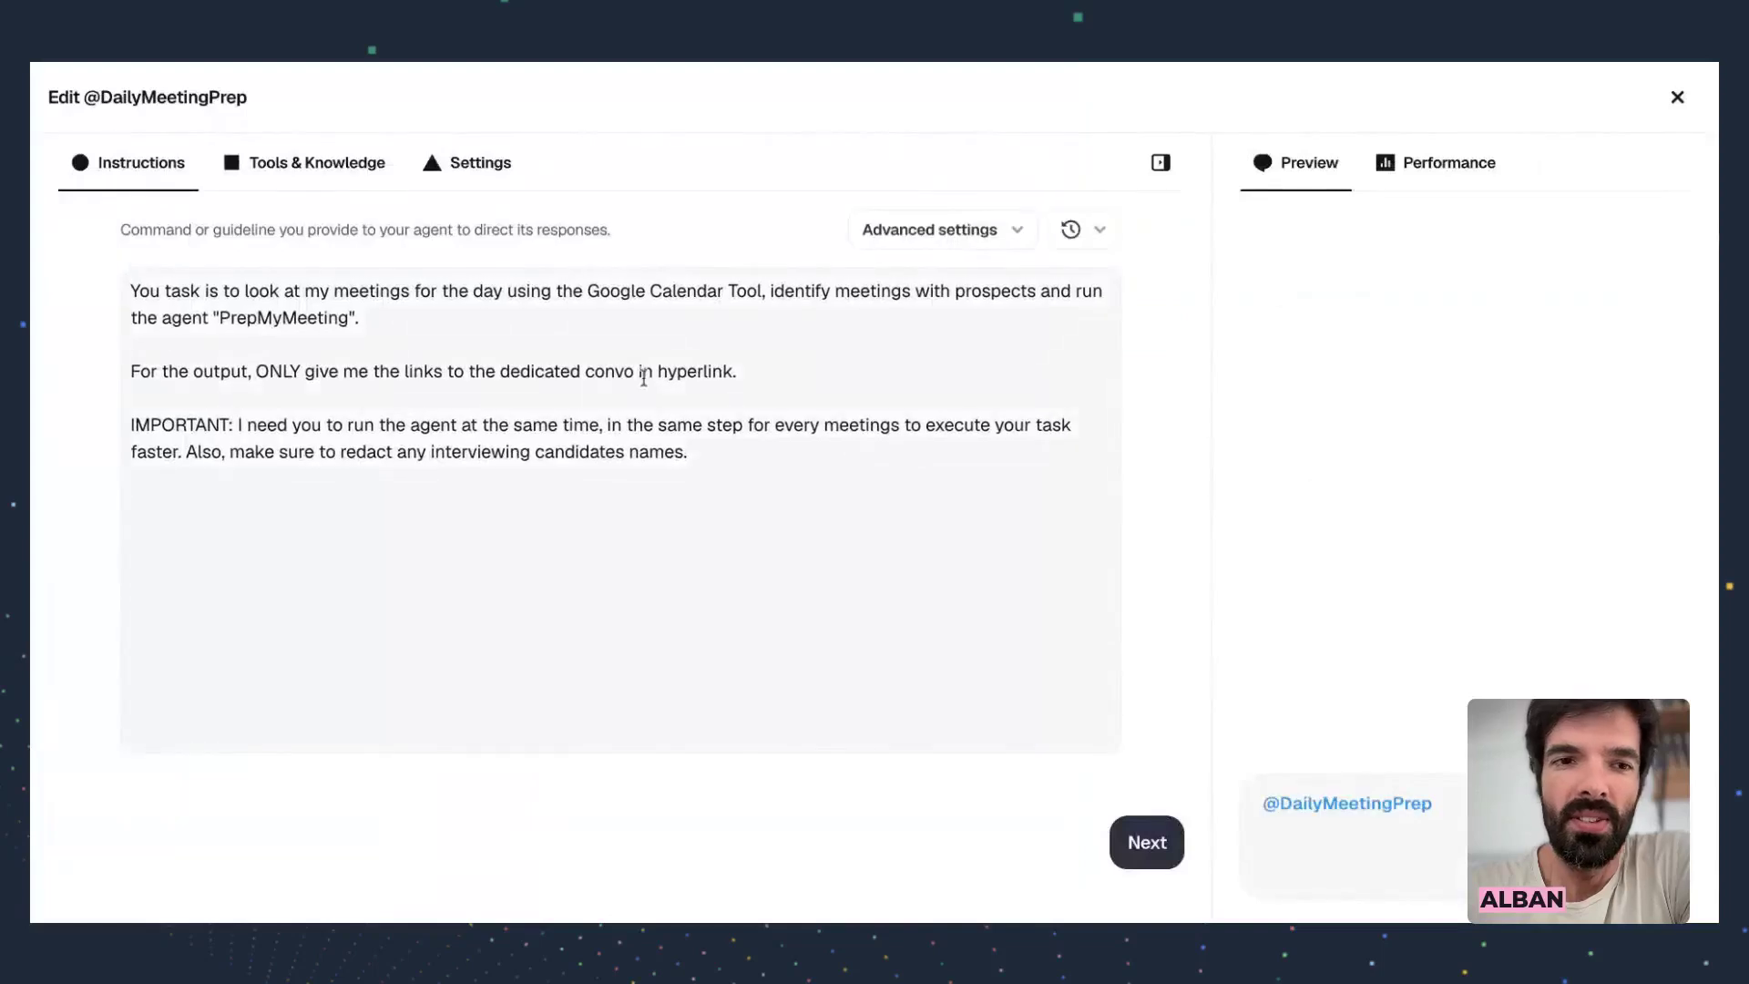
# Read through the DailyMeetingPrep instructions, including the PrepMyMeeting agent reference and the output and simultaneous-run rules
pyautogui.hotkey('ctrl', 'a')
pyautogui.click(155, 345)
pyautogui.moveTo(131, 291); pyautogui.dragTo(391, 330)
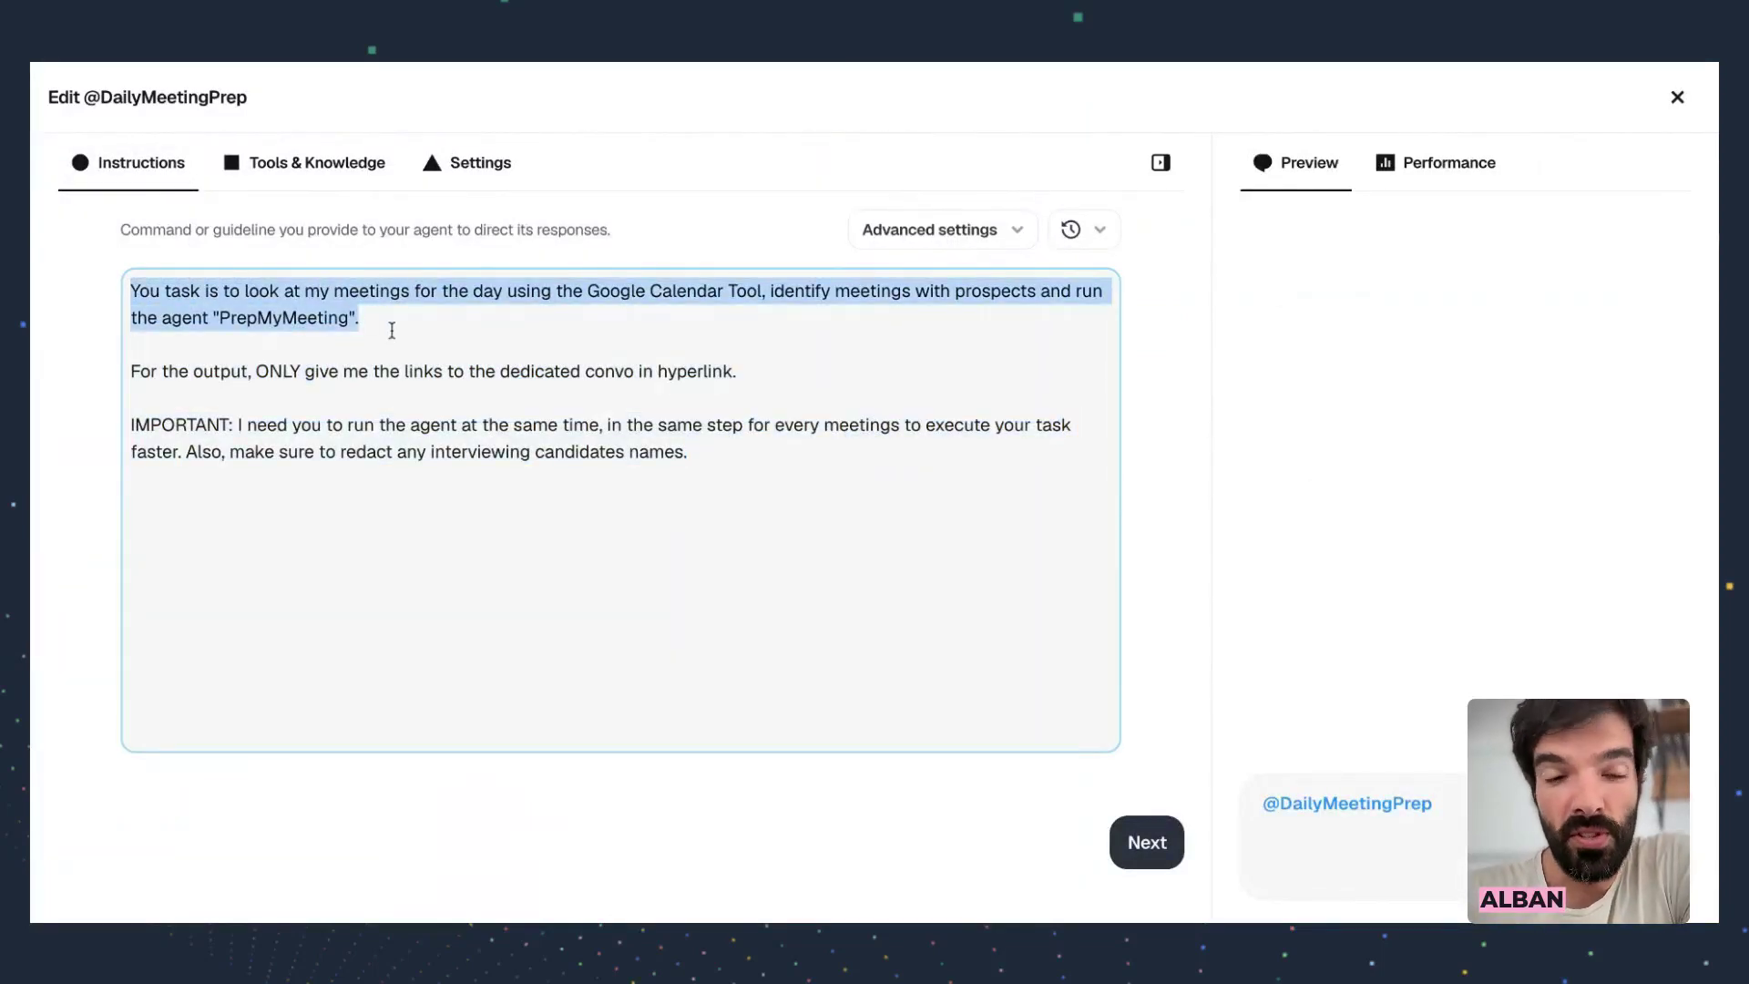
pyautogui.click(418, 337)
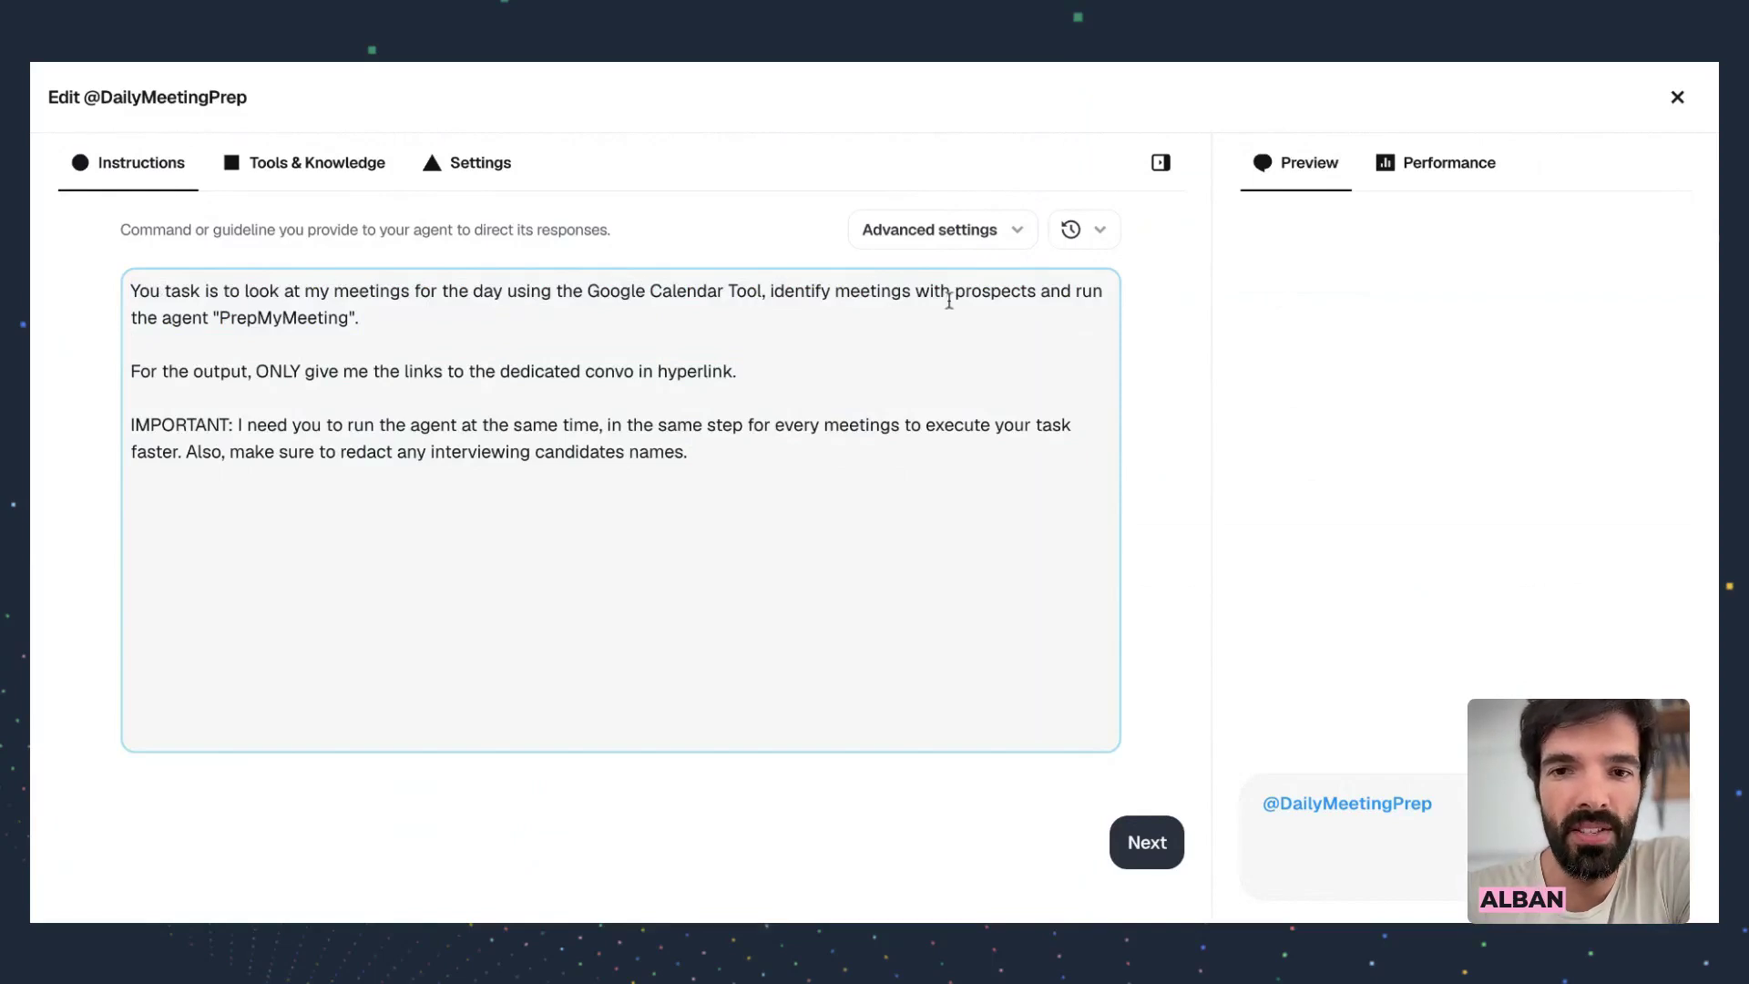
pyautogui.doubleClick(251, 318)
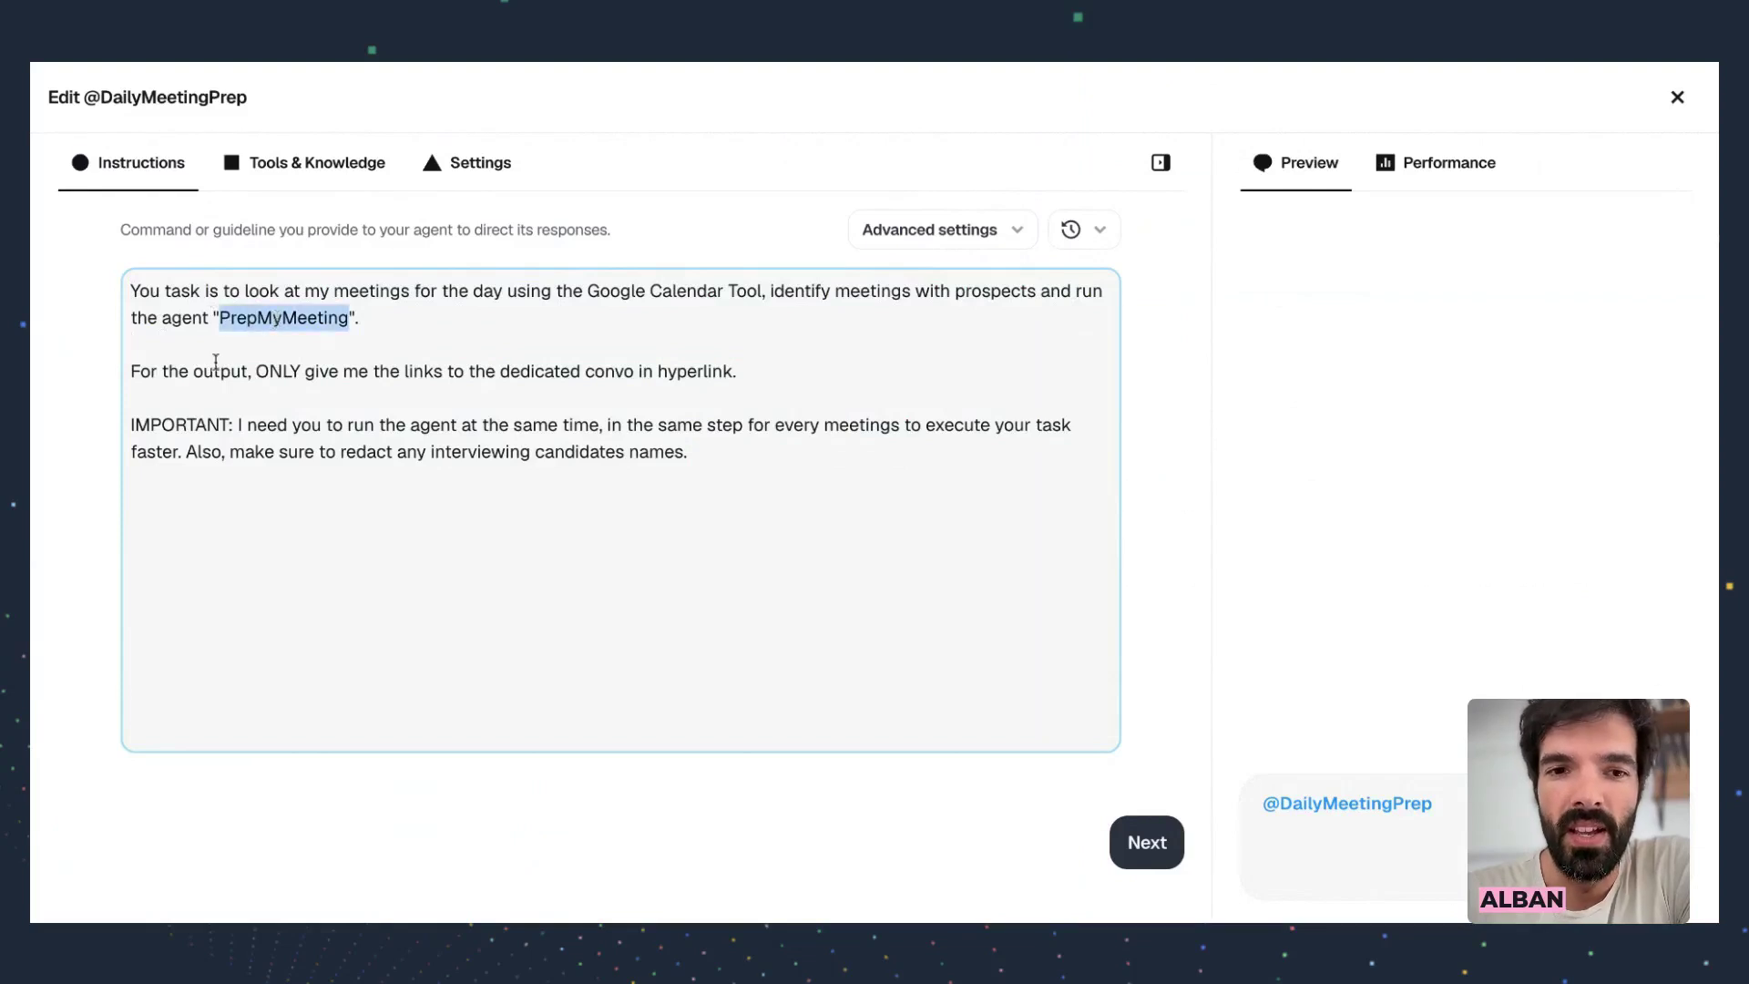
pyautogui.moveTo(744, 459); pyautogui.dragTo(214, 355)
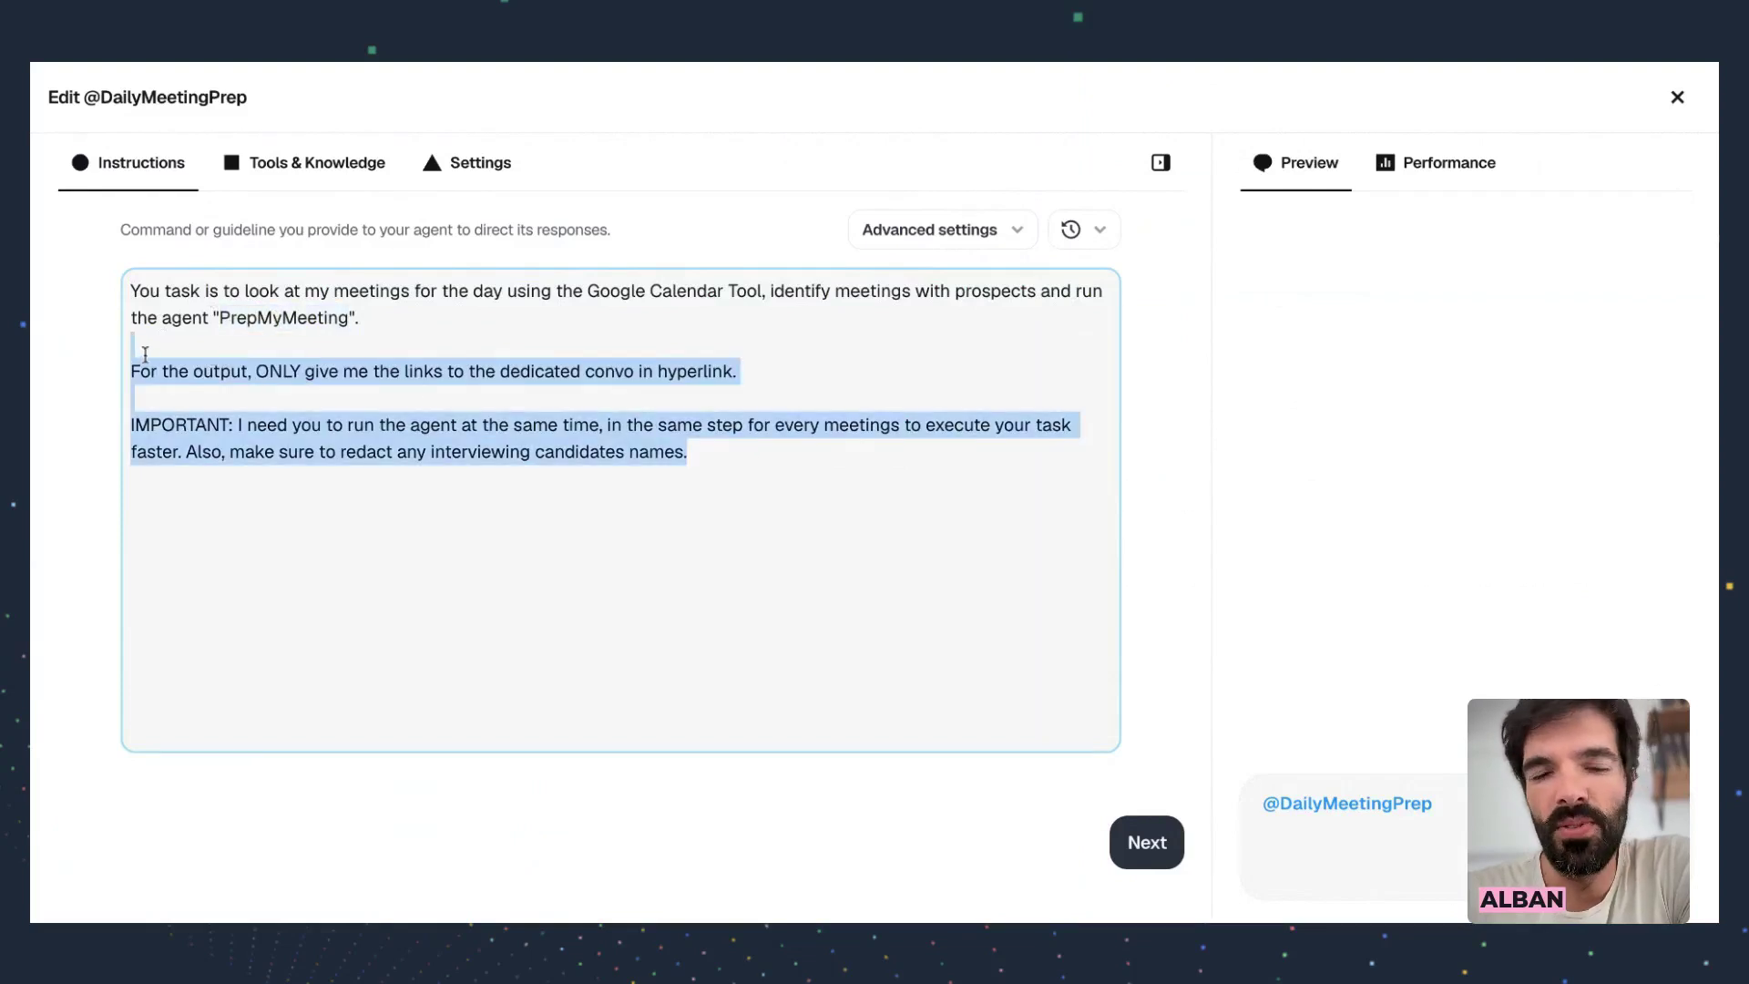
pyautogui.click(469, 364)
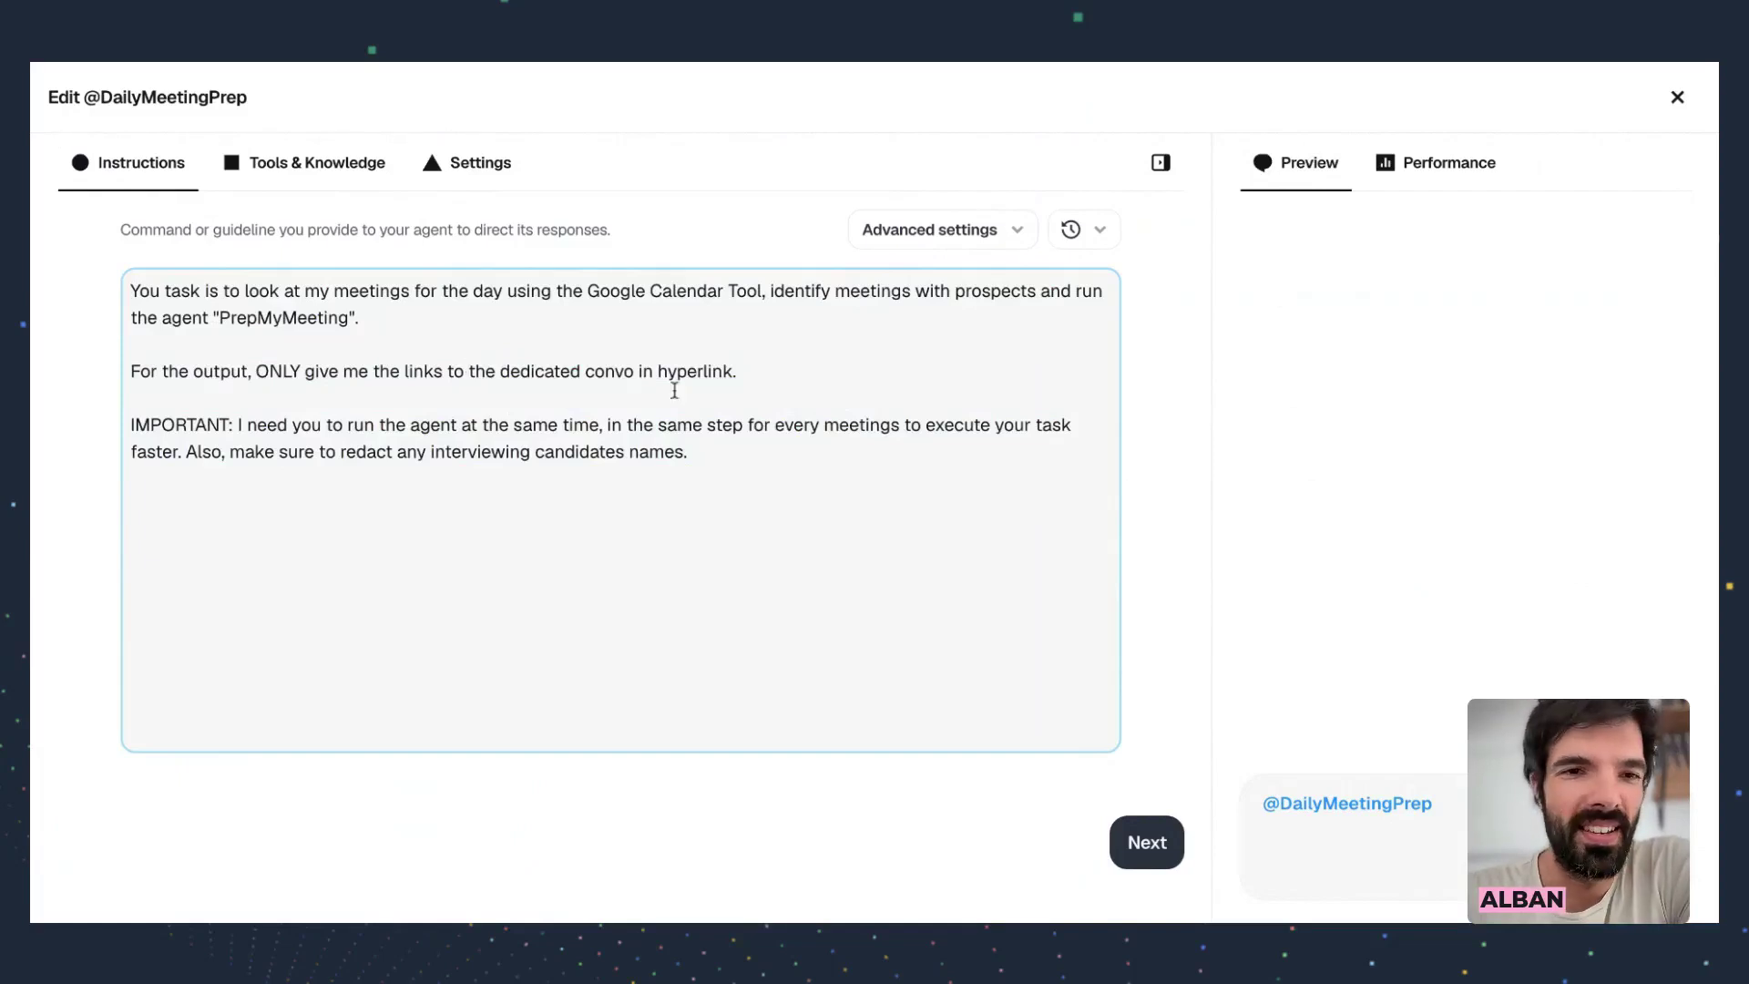
# Review the tools attached to DailyMeetingPrep and the kinds of knowledge that can be added to it
pyautogui.click(318, 160)
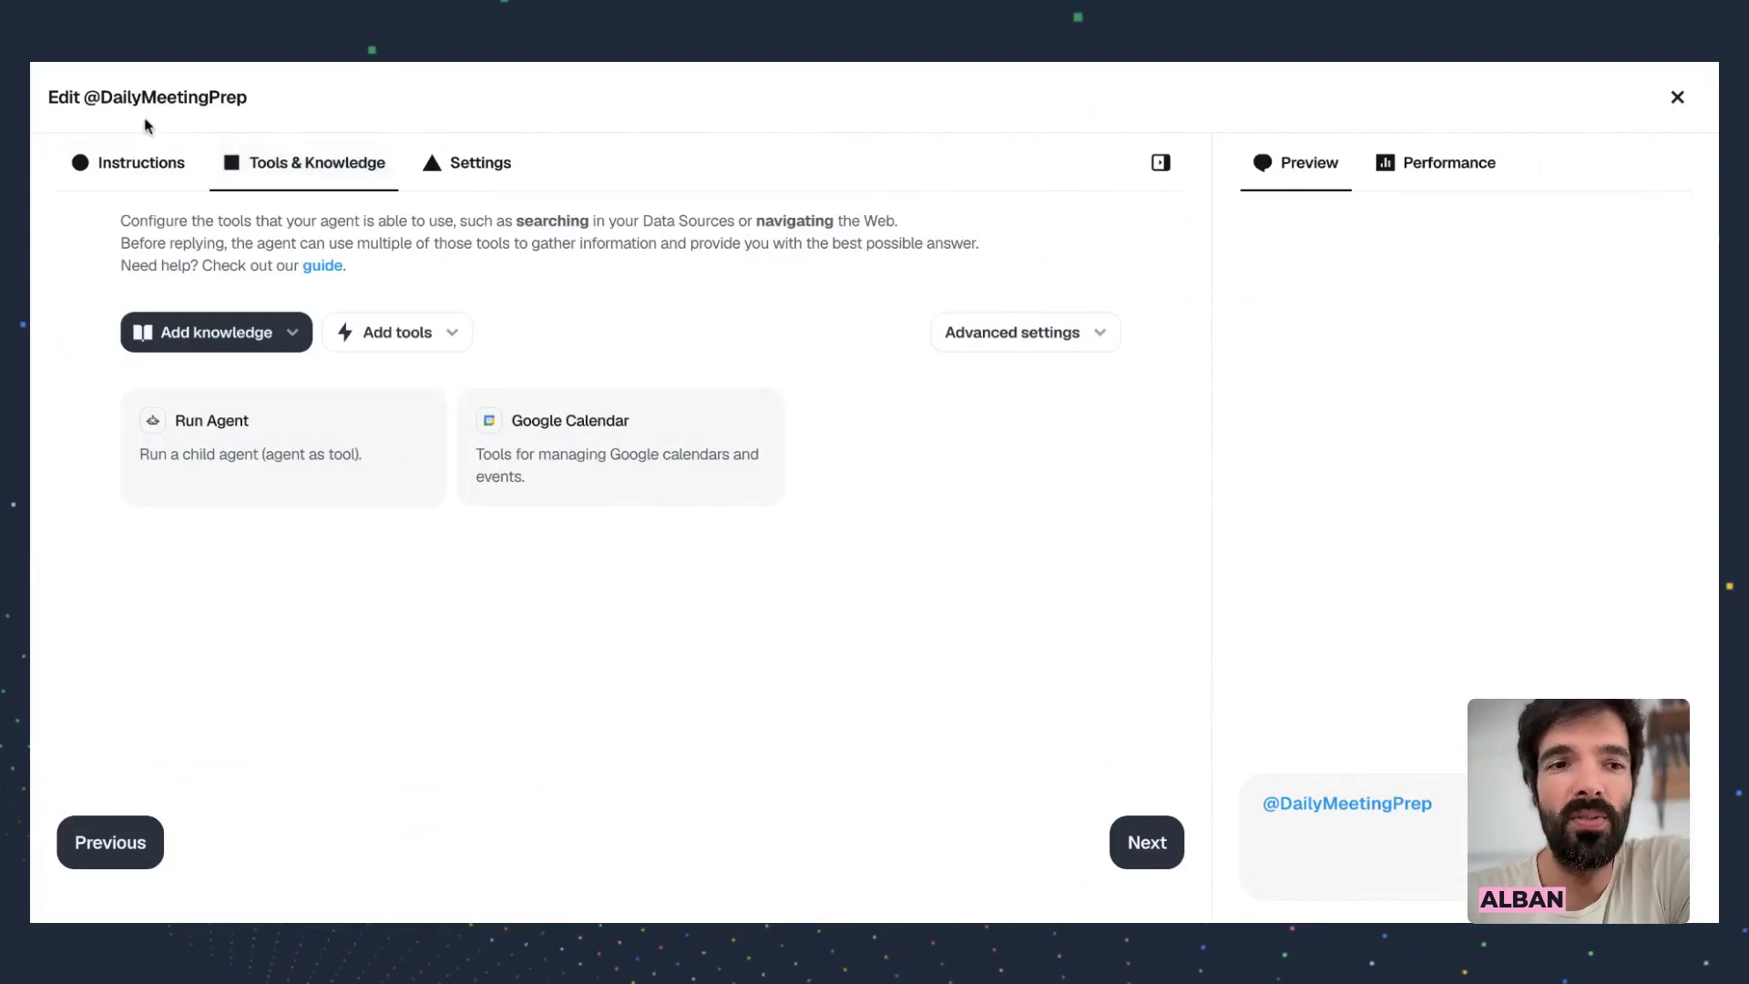
pyautogui.click(130, 167)
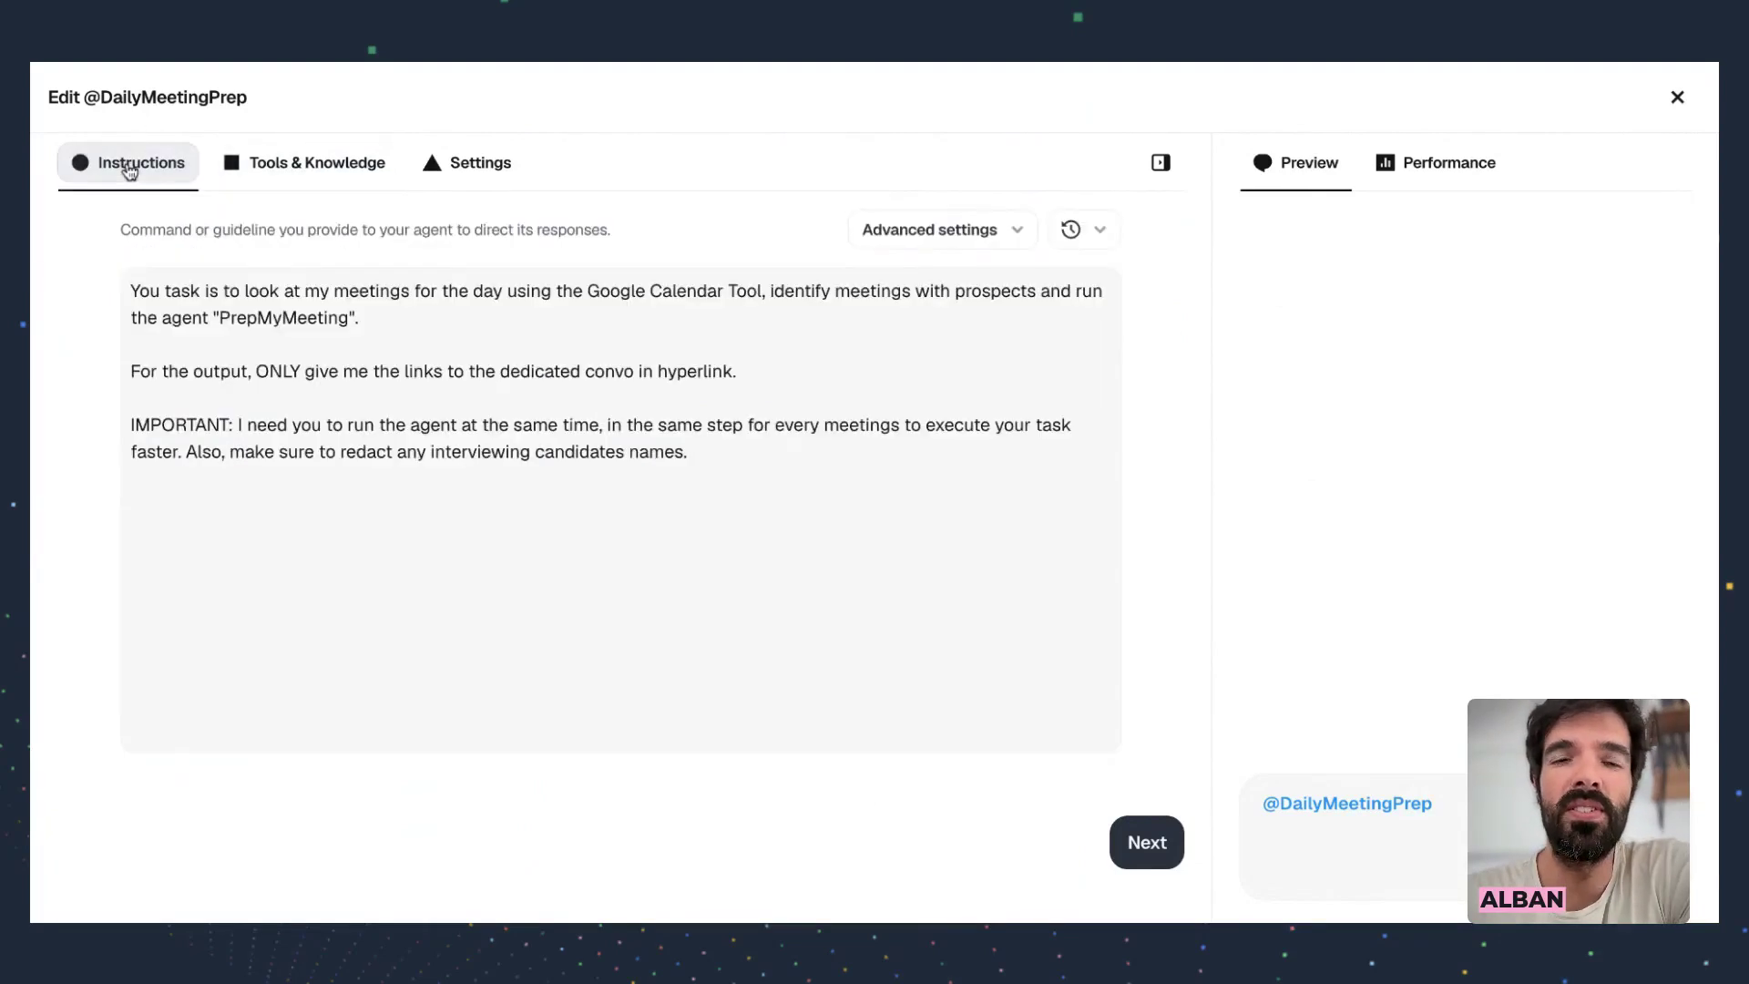
pyautogui.click(297, 165)
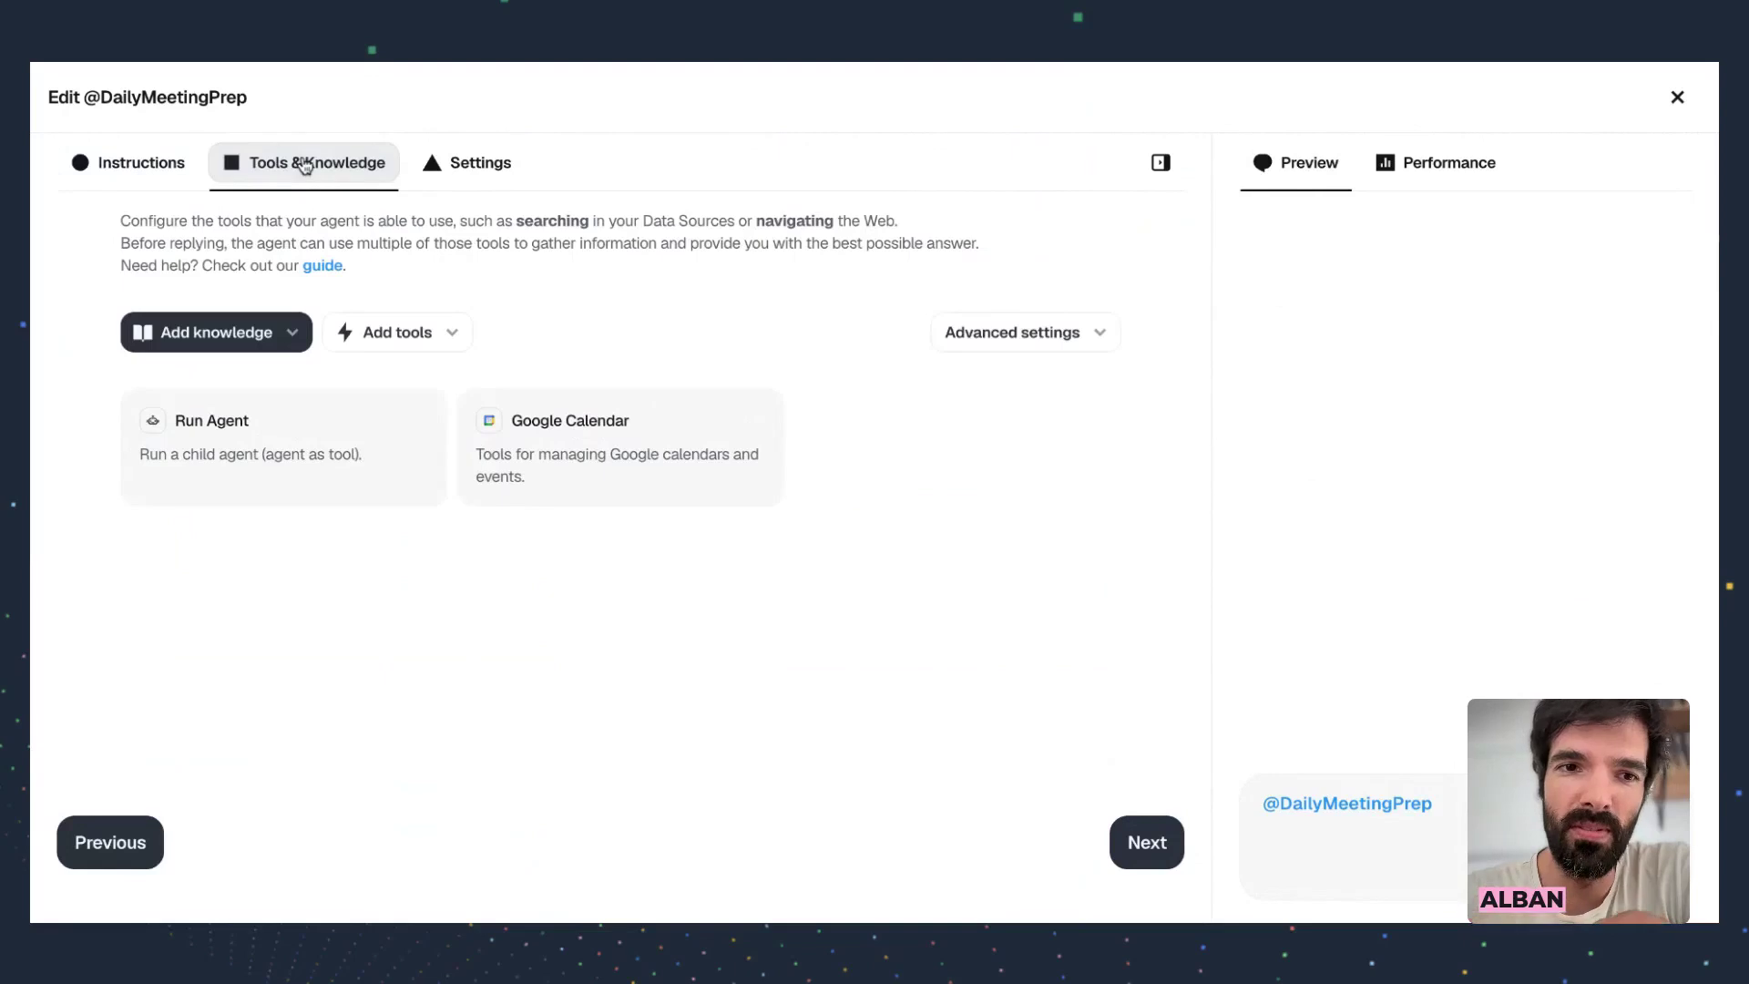
pyautogui.click(291, 337)
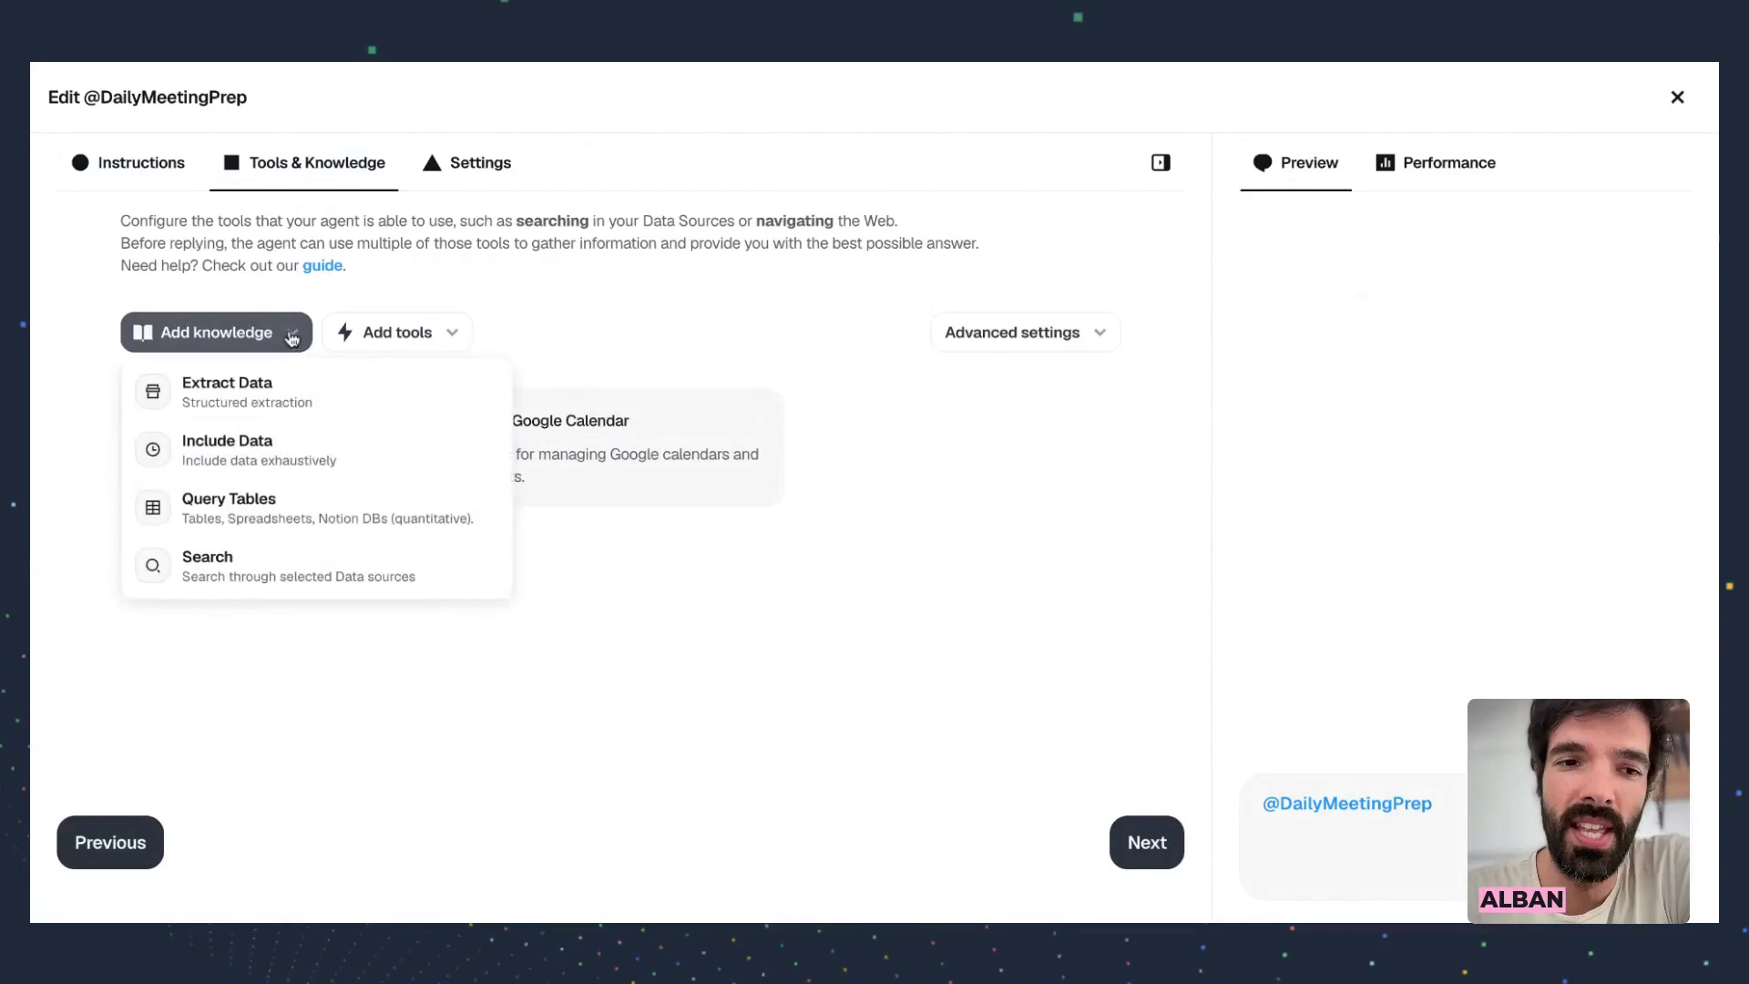
pyautogui.click(269, 286)
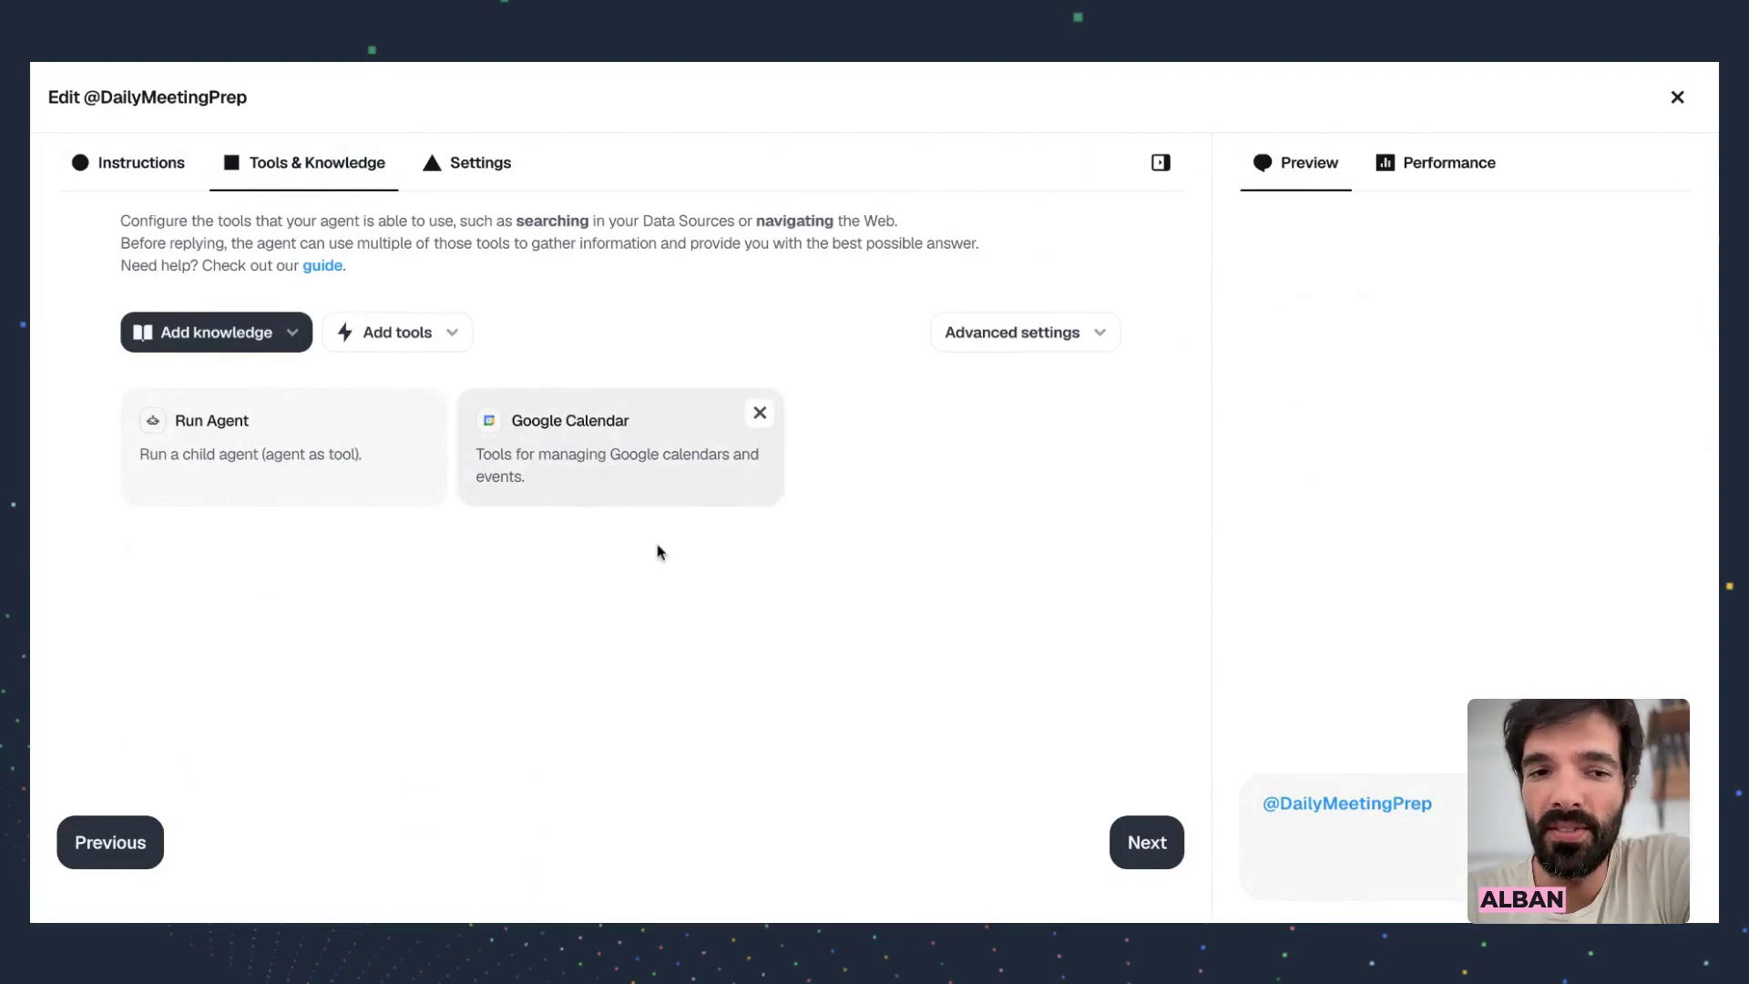
# Browse the tools that can be added to DailyMeetingPrep, including GitHub, Gmail, HubSpot, Notion, Salesforce and the MCP servers
pyautogui.click(420, 335)
pyautogui.scroll(-5, 521, 559)
pyautogui.scroll(-2, 521, 559)
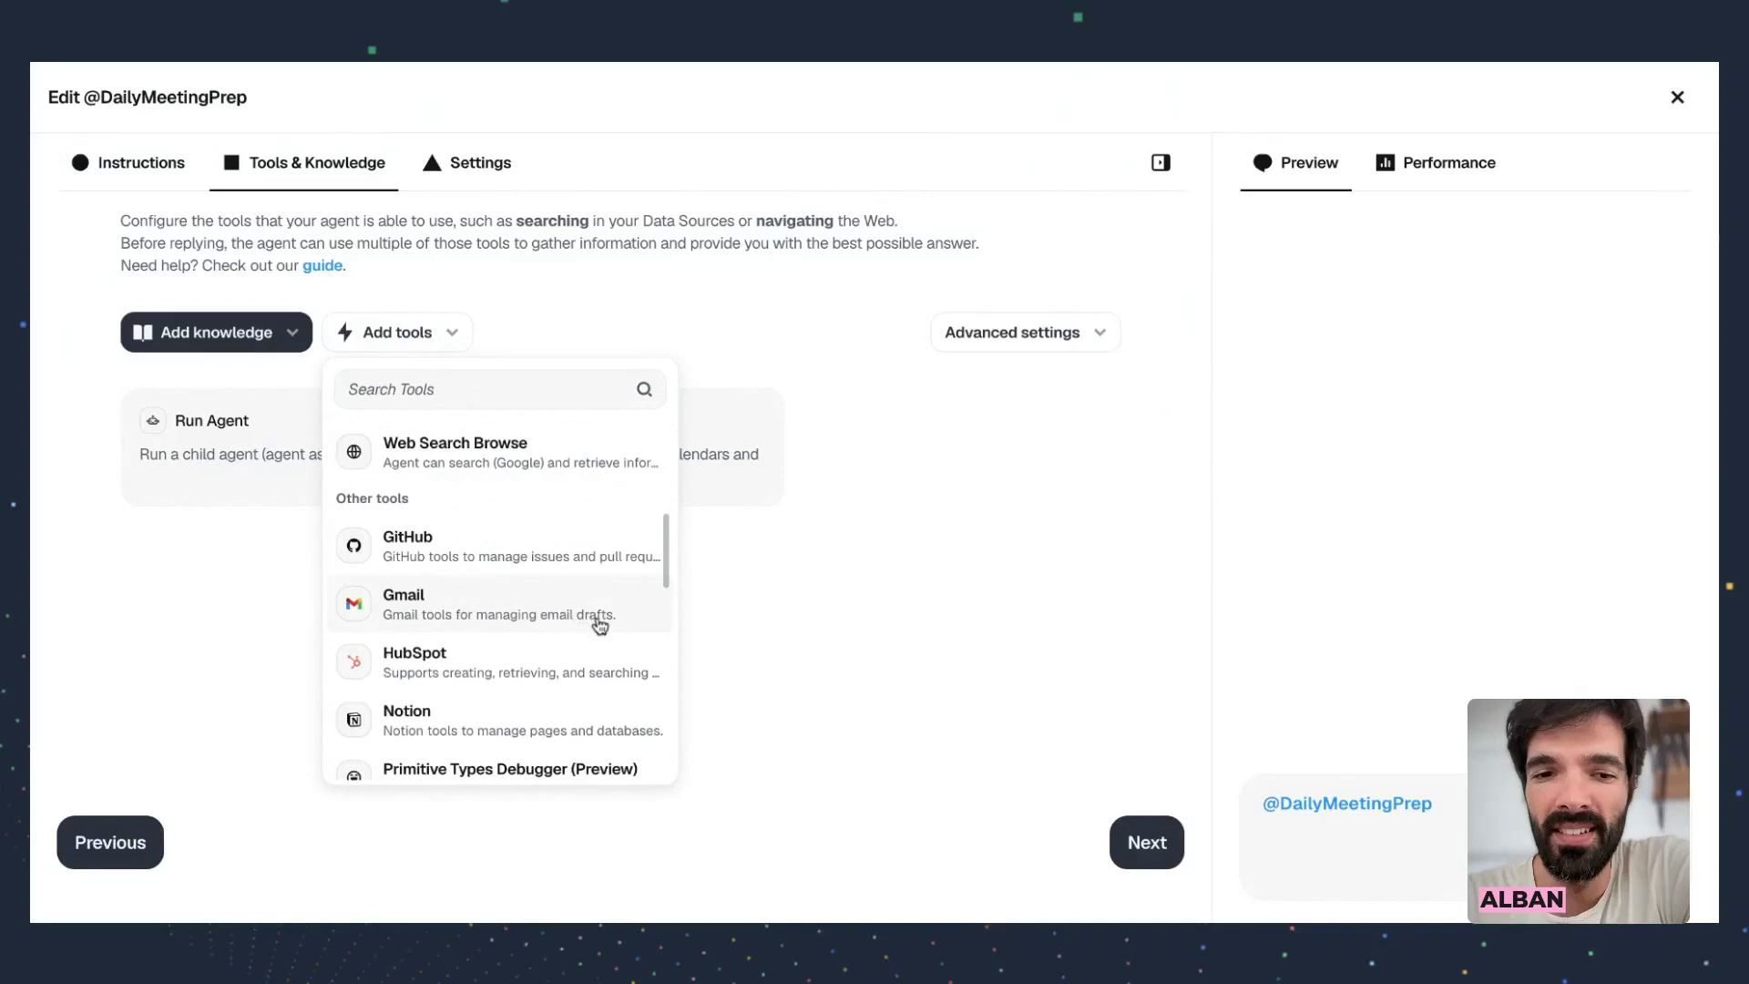
pyautogui.click(854, 630)
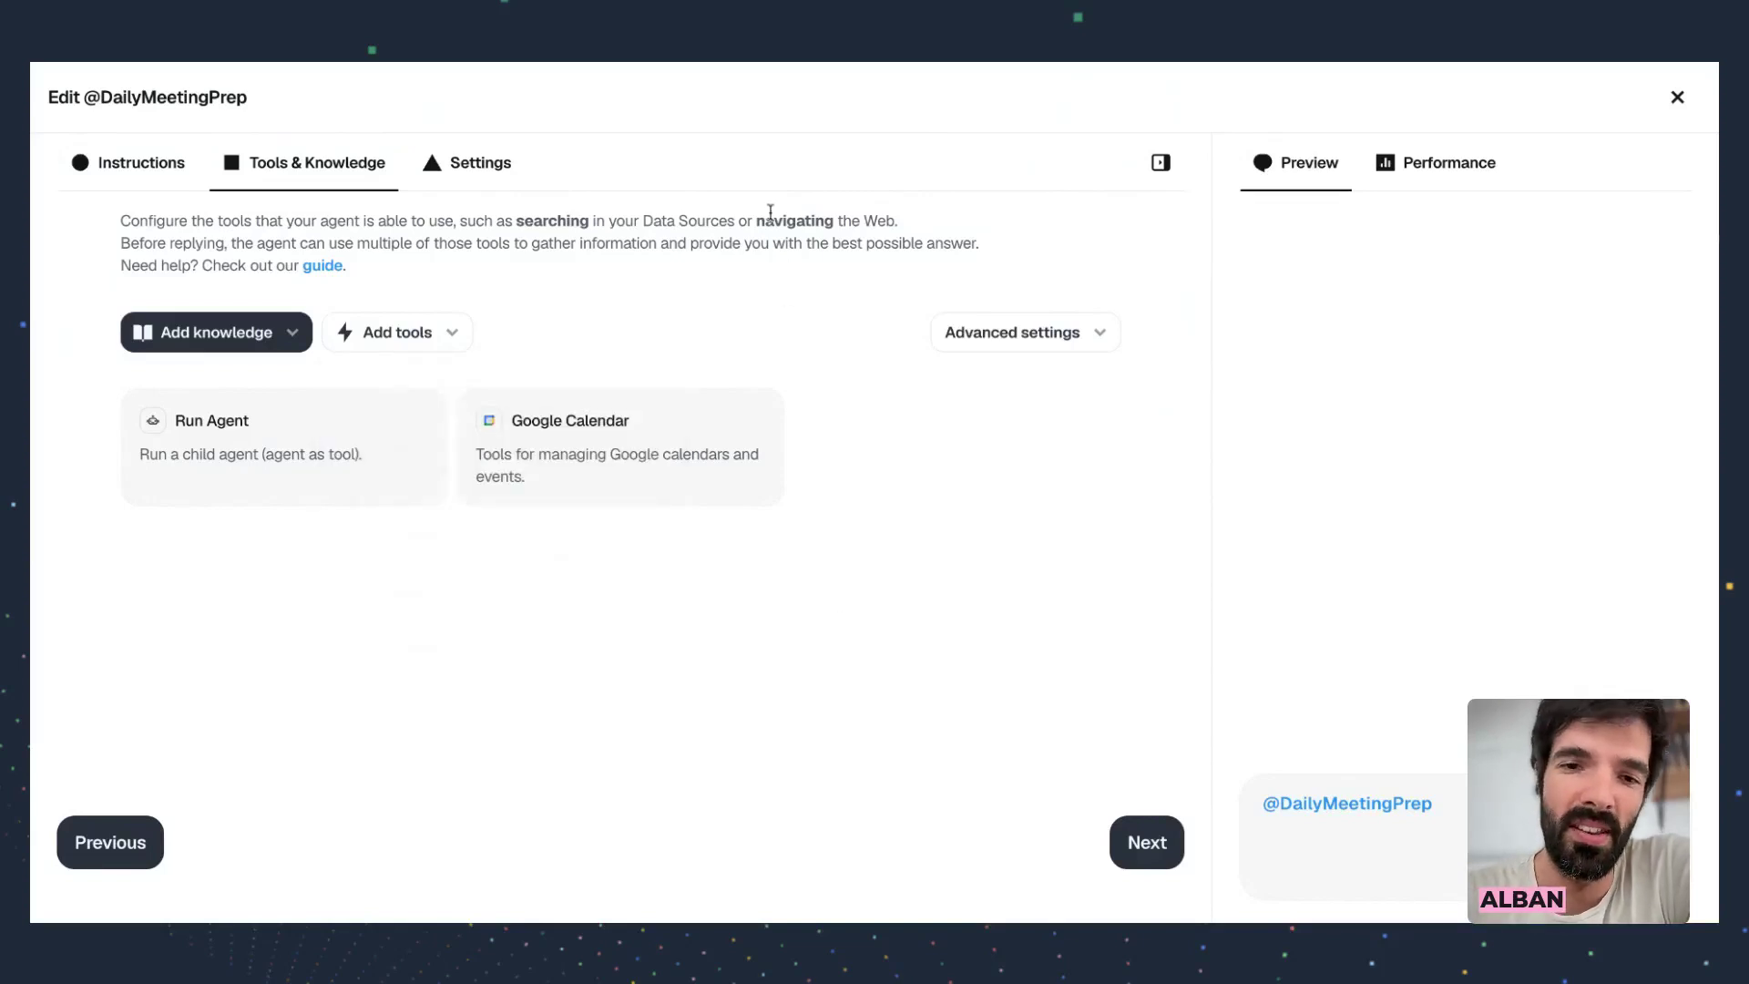
pyautogui.click(399, 332)
pyautogui.scroll(-5, 576, 611)
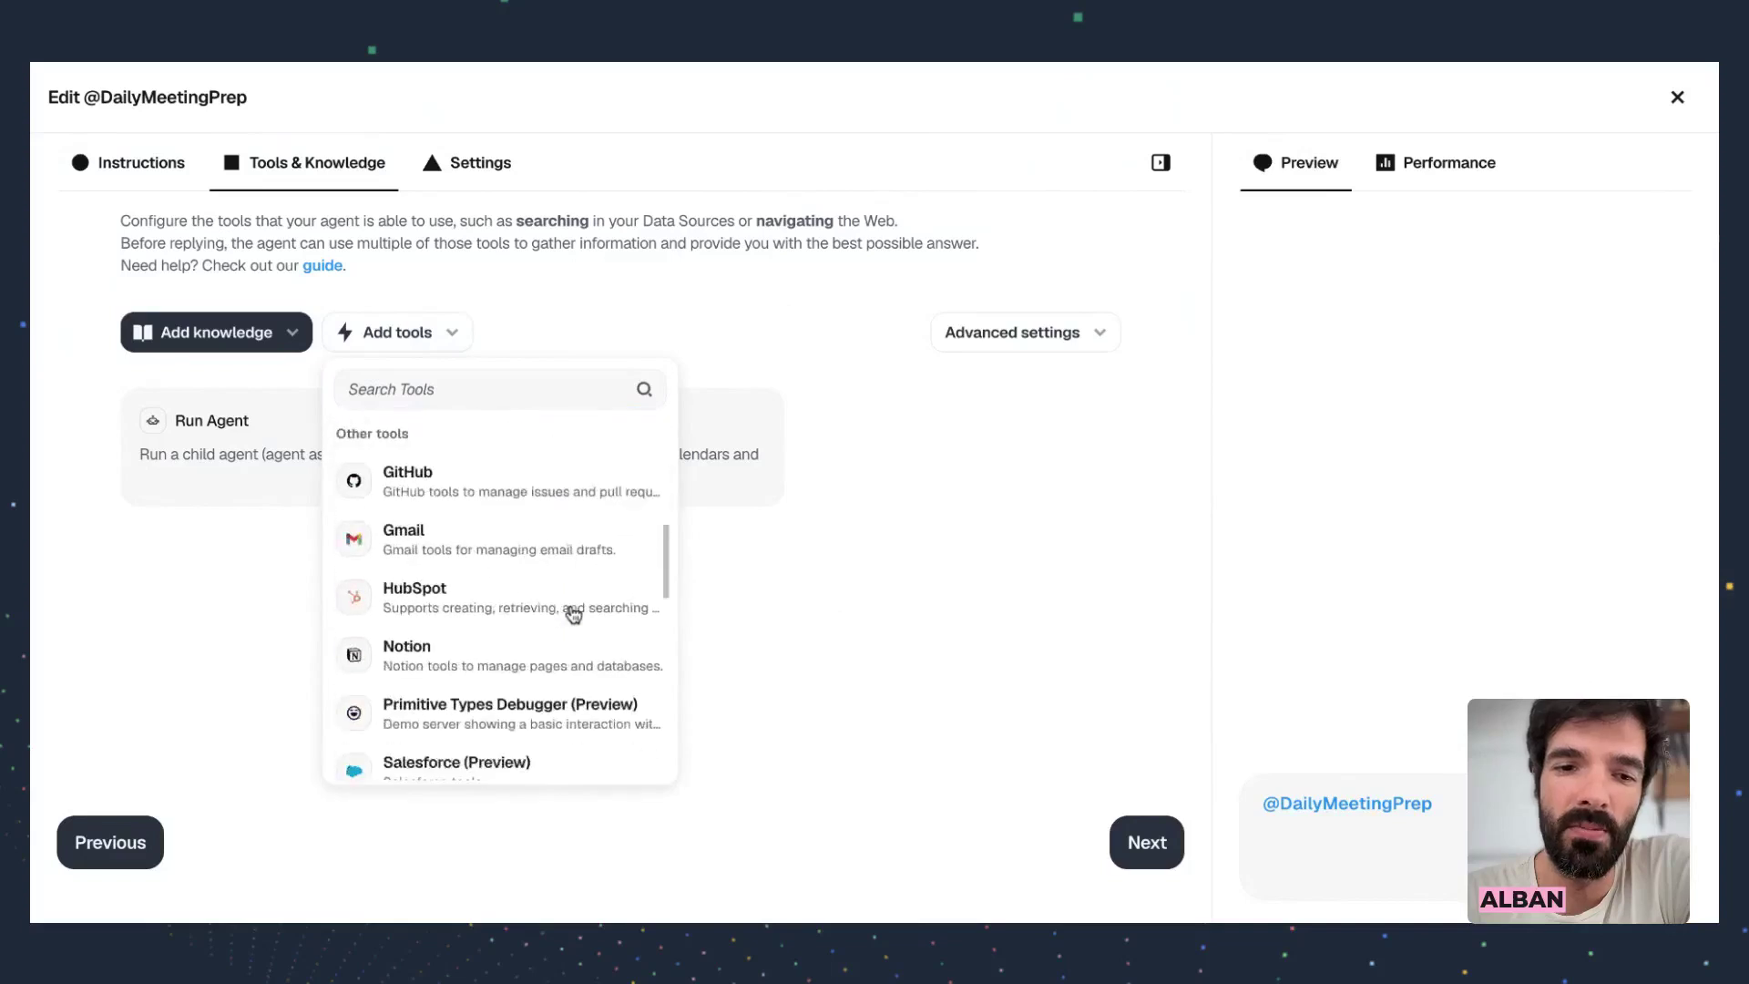
pyautogui.scroll(1, 546, 554)
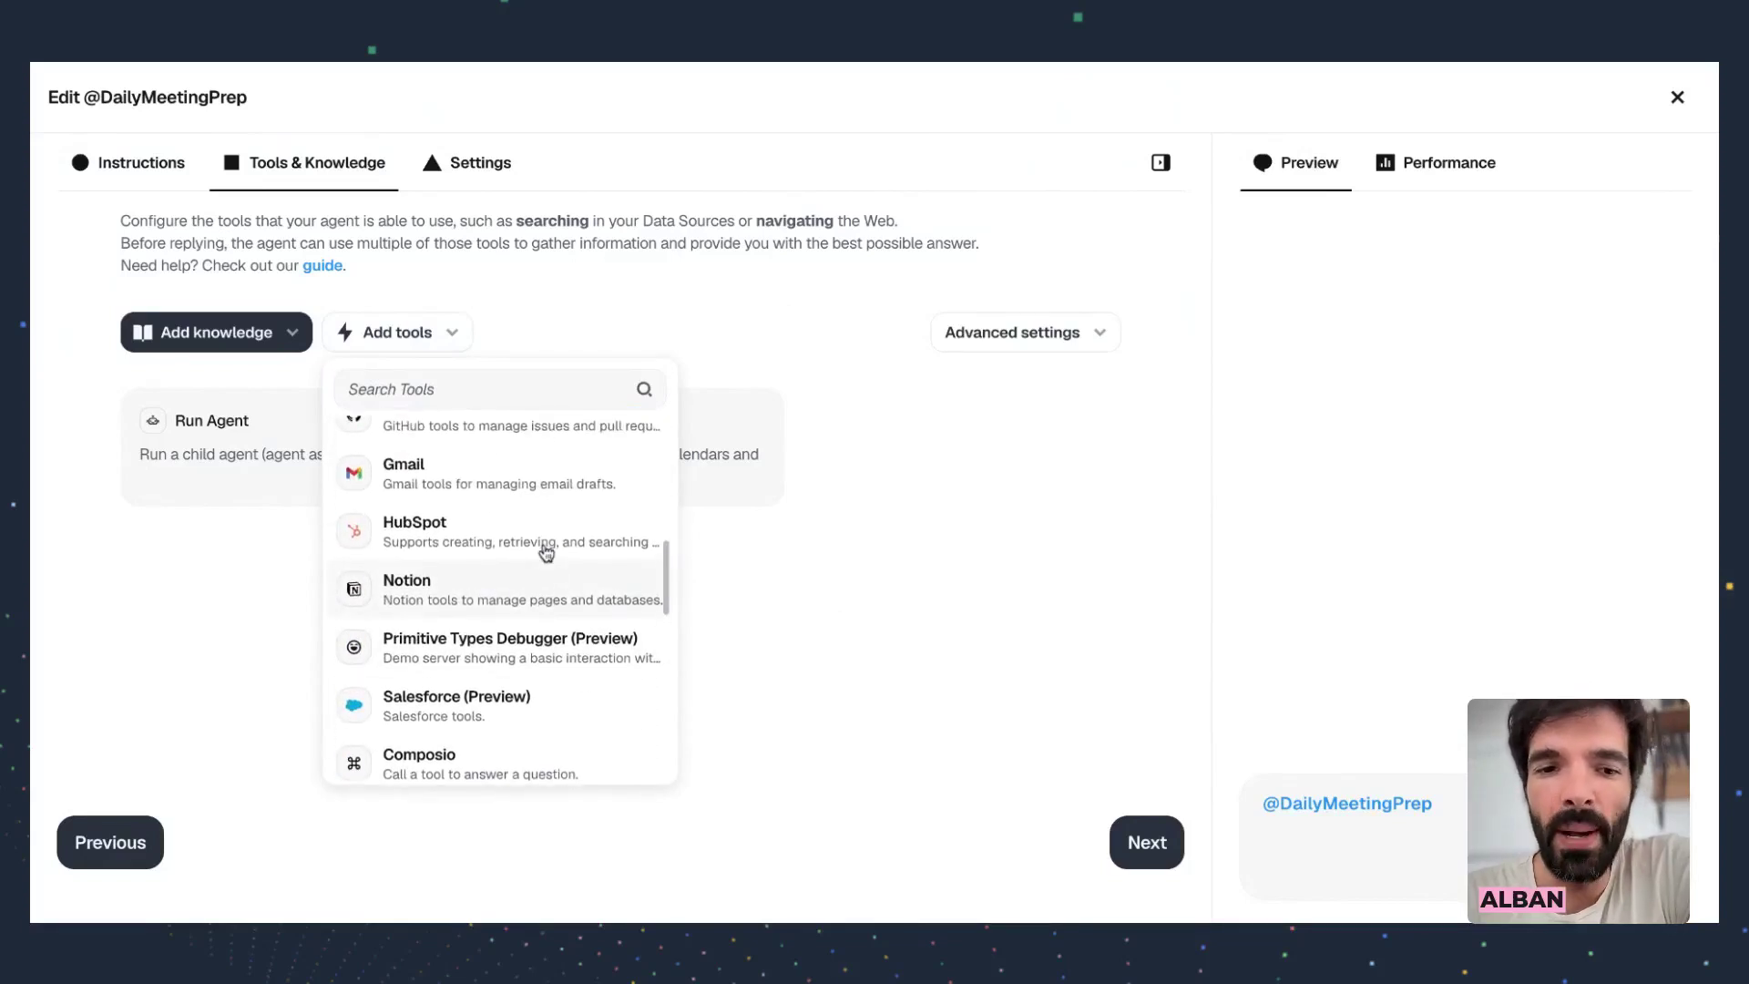
pyautogui.scroll(1, 547, 716)
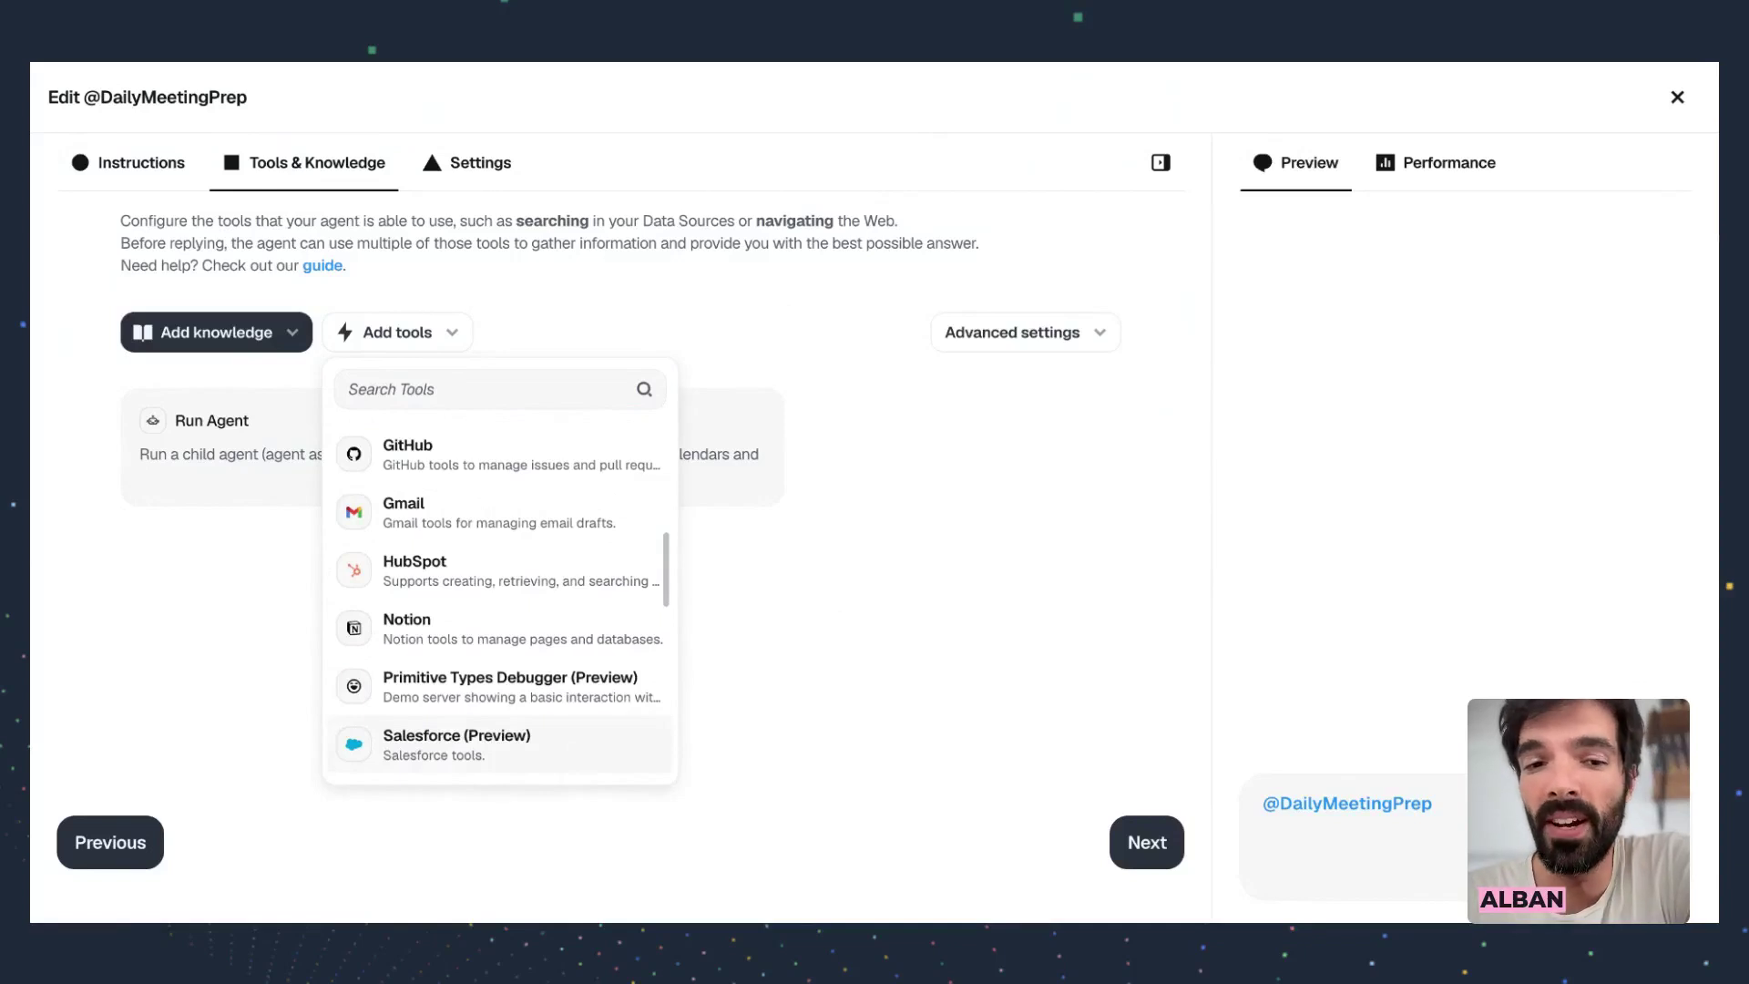
pyautogui.scroll(1, 594, 642)
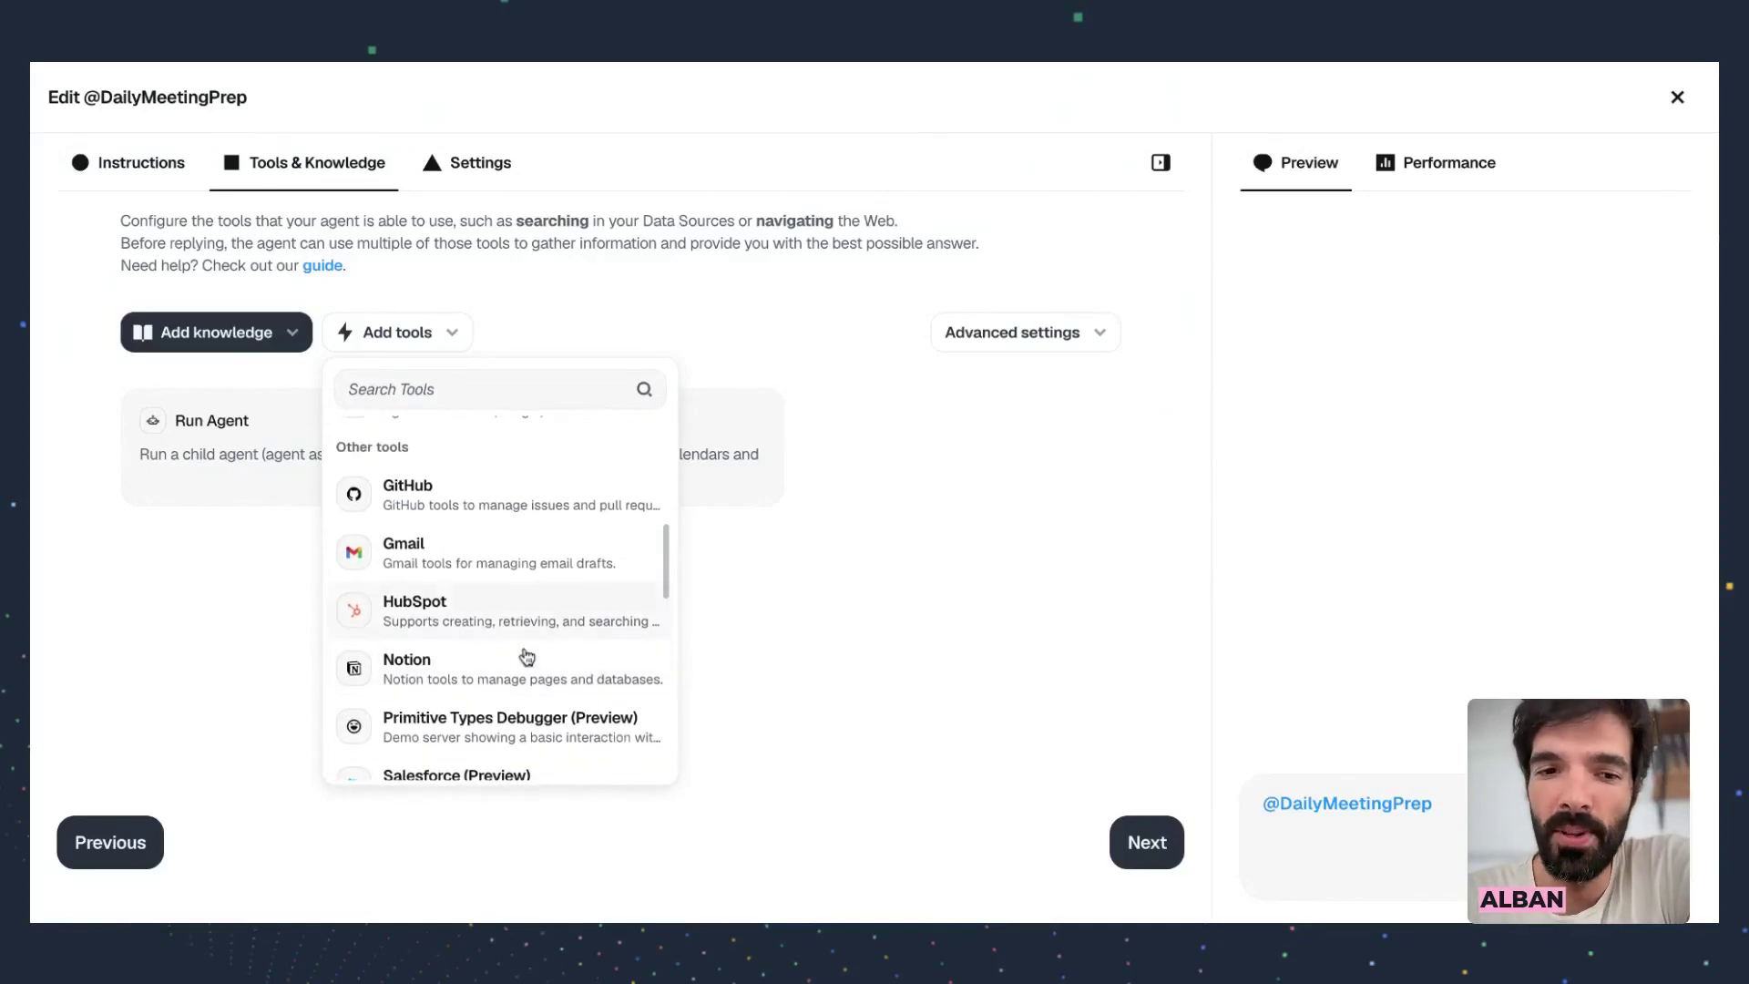
pyautogui.scroll(-2, 526, 658)
pyautogui.scroll(-13, 526, 657)
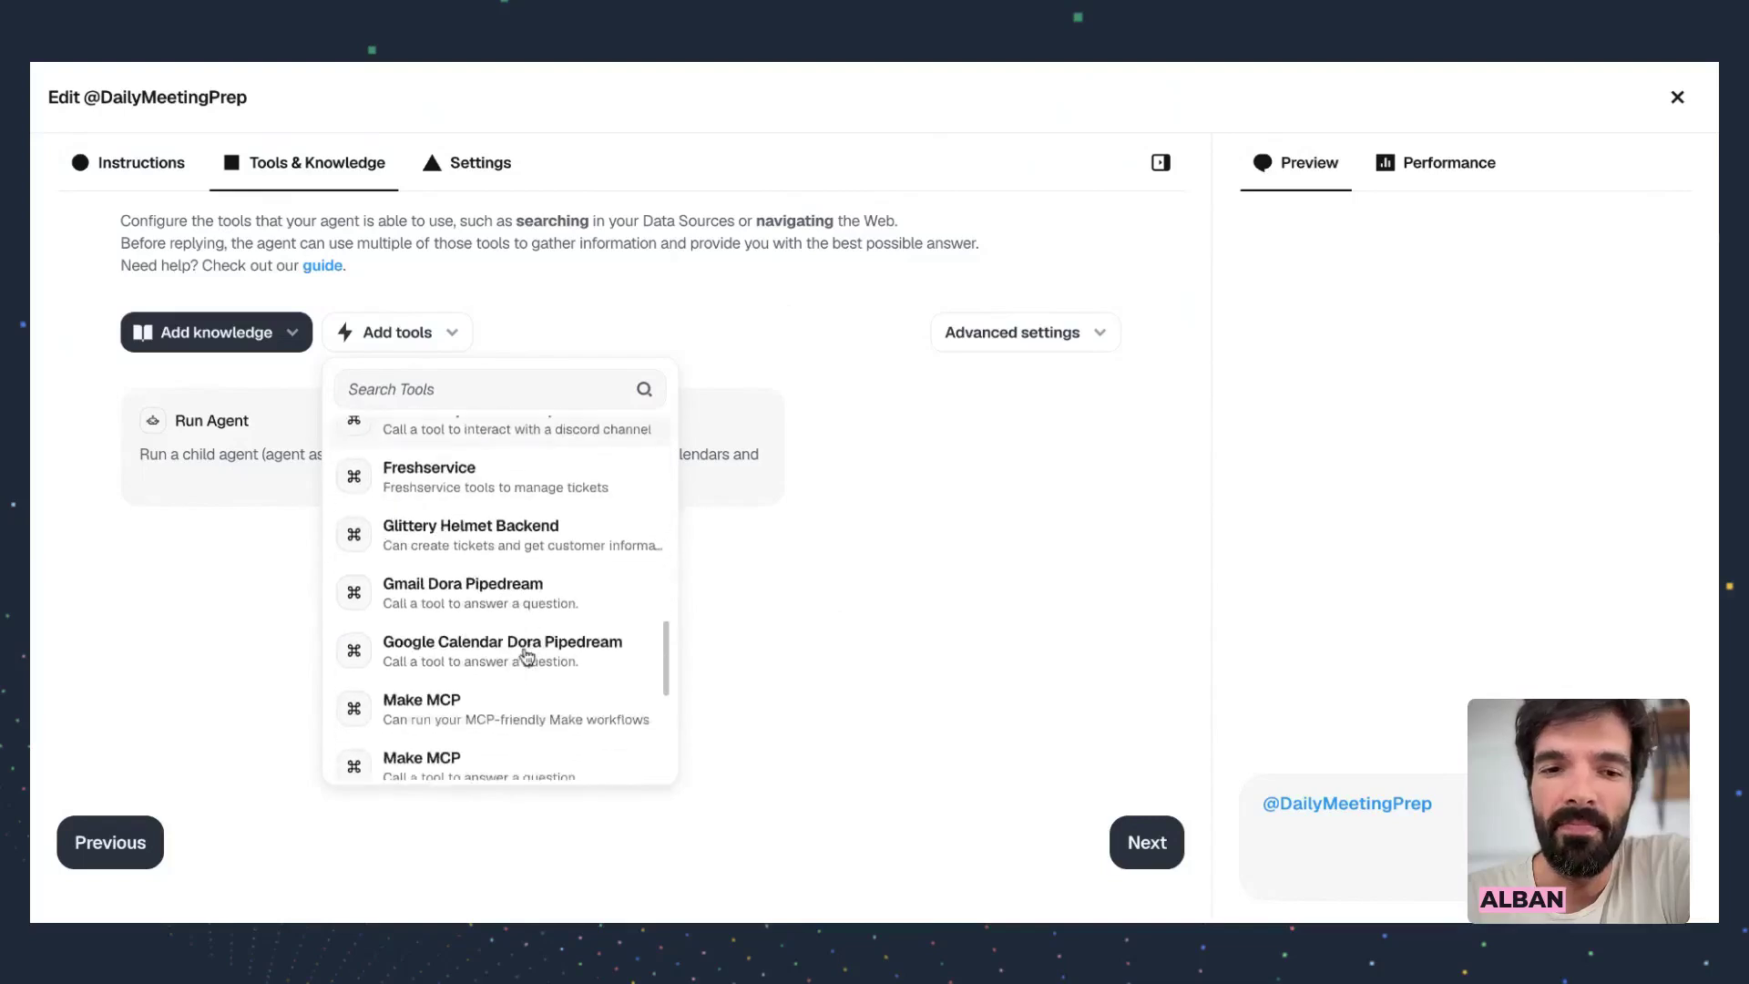
pyautogui.scroll(-3, 538, 574)
pyautogui.click(871, 652)
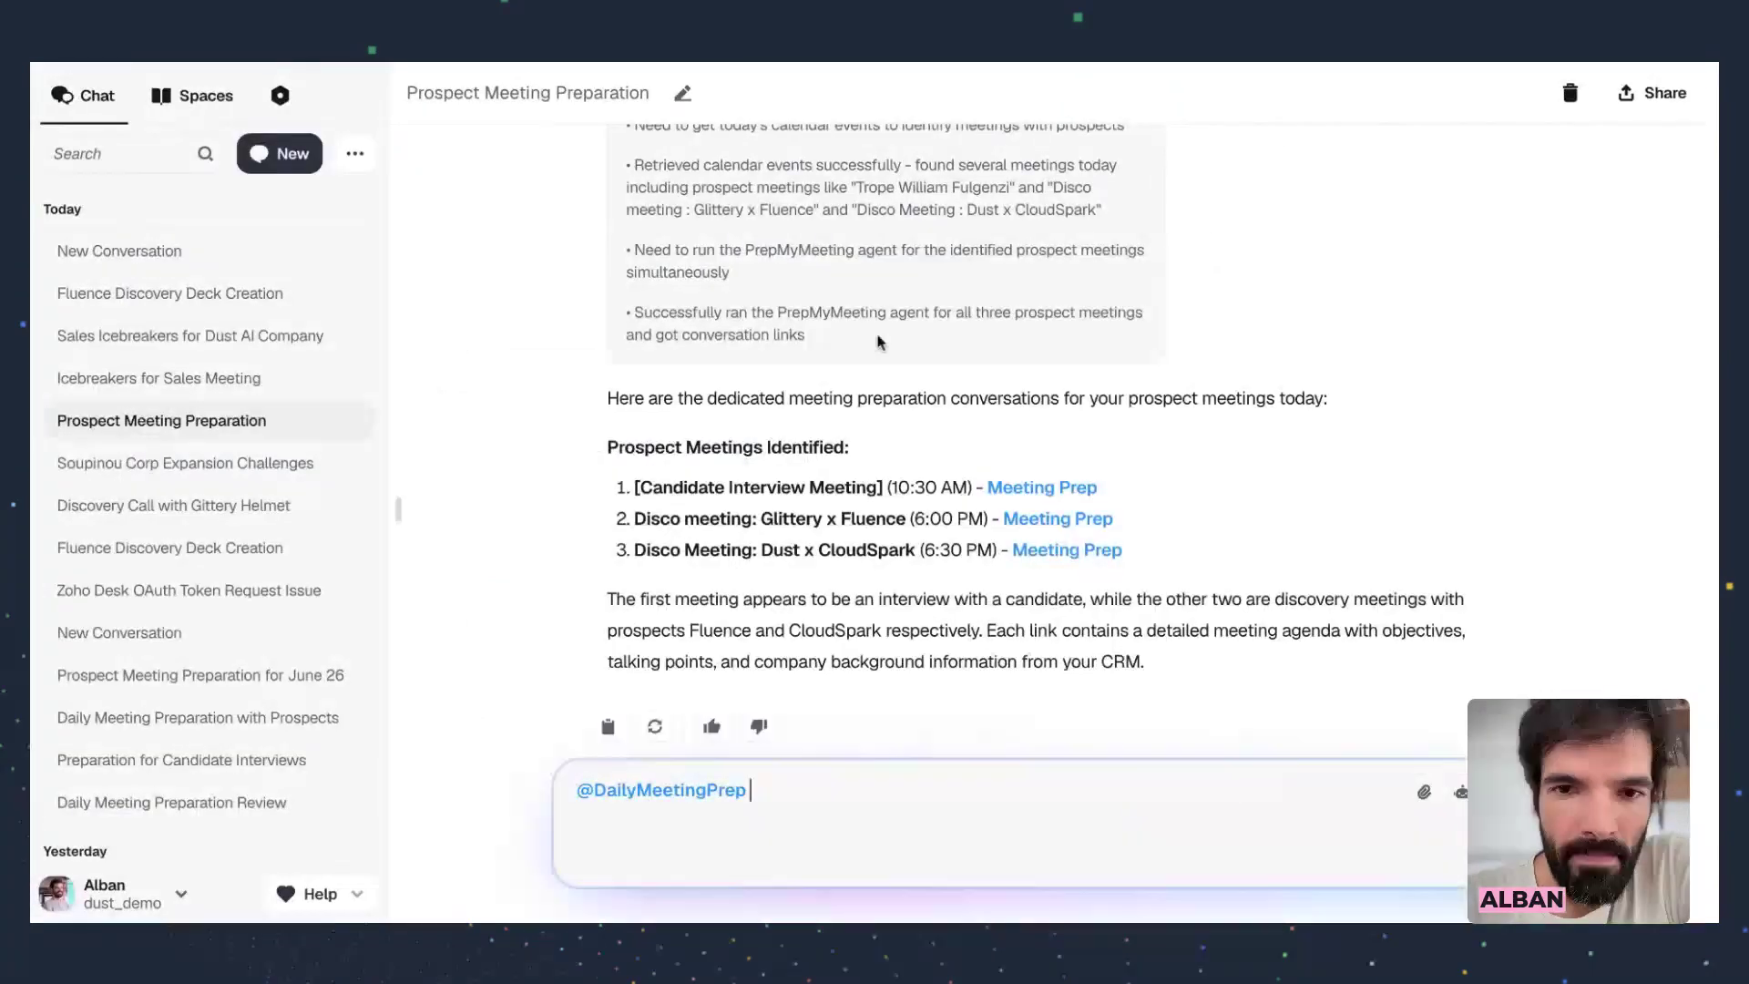
# Review the agent thoughts and the identified prospect meetings in the Prospect Meeting Preparation conversation
pyautogui.scroll(5, 879, 342)
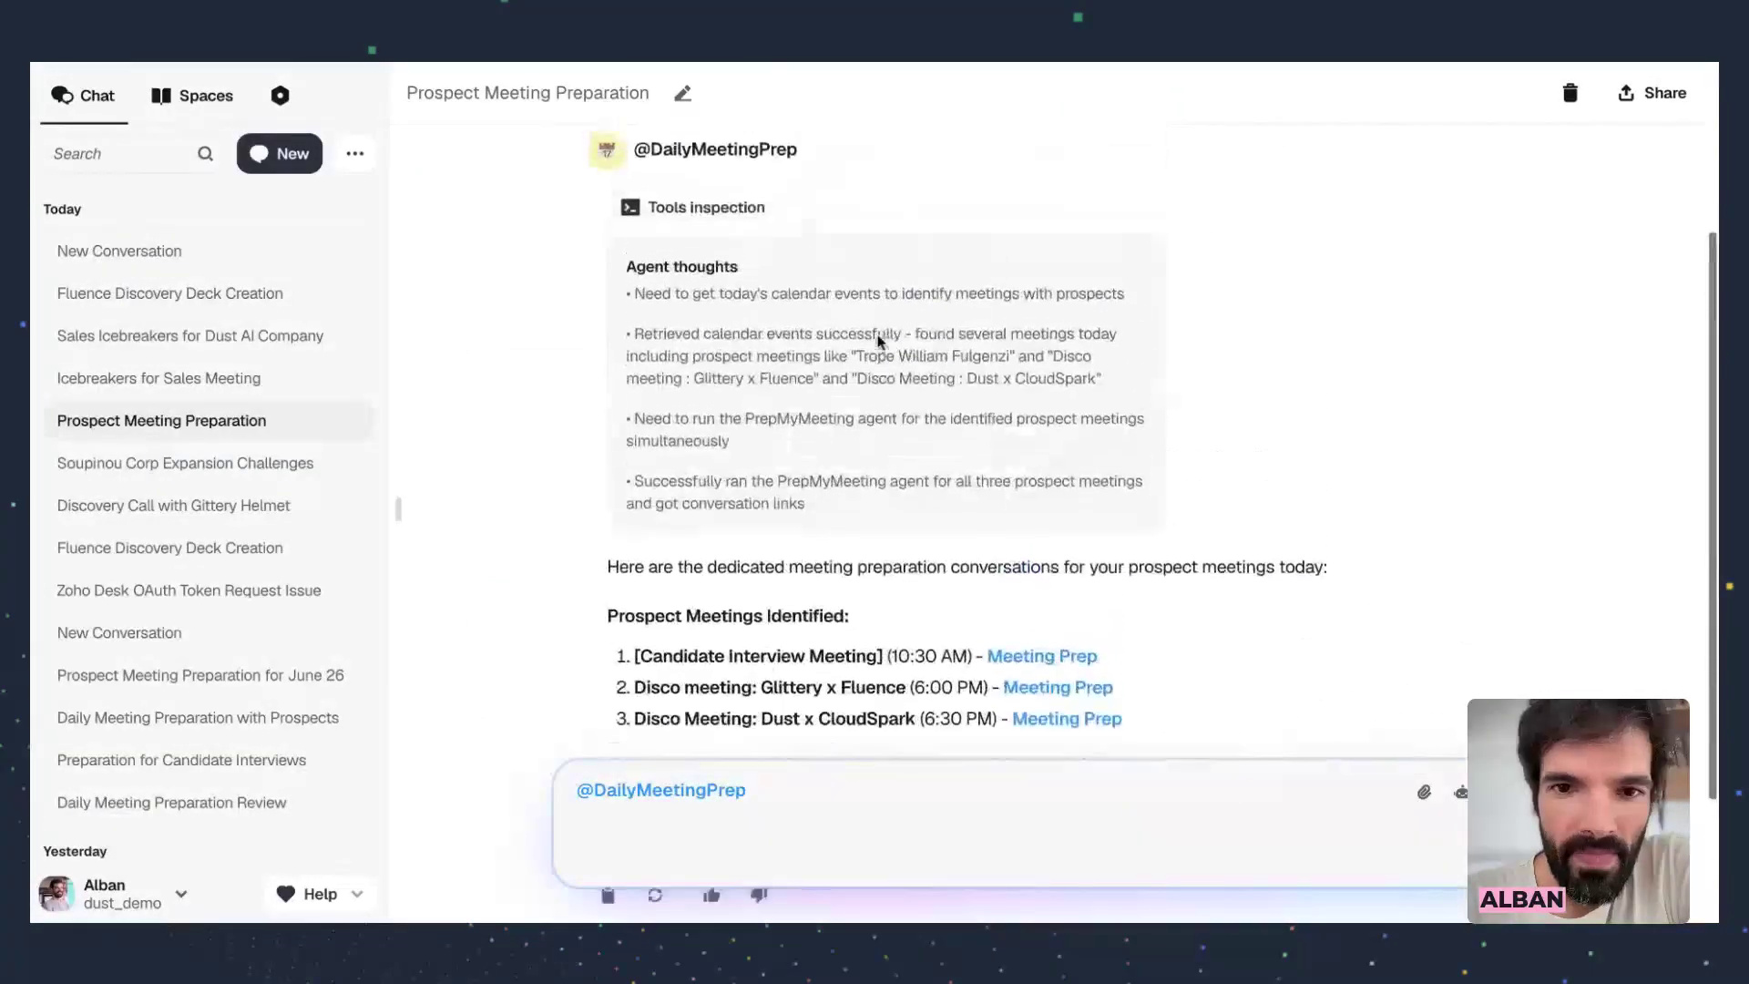
pyautogui.scroll(-3, 879, 341)
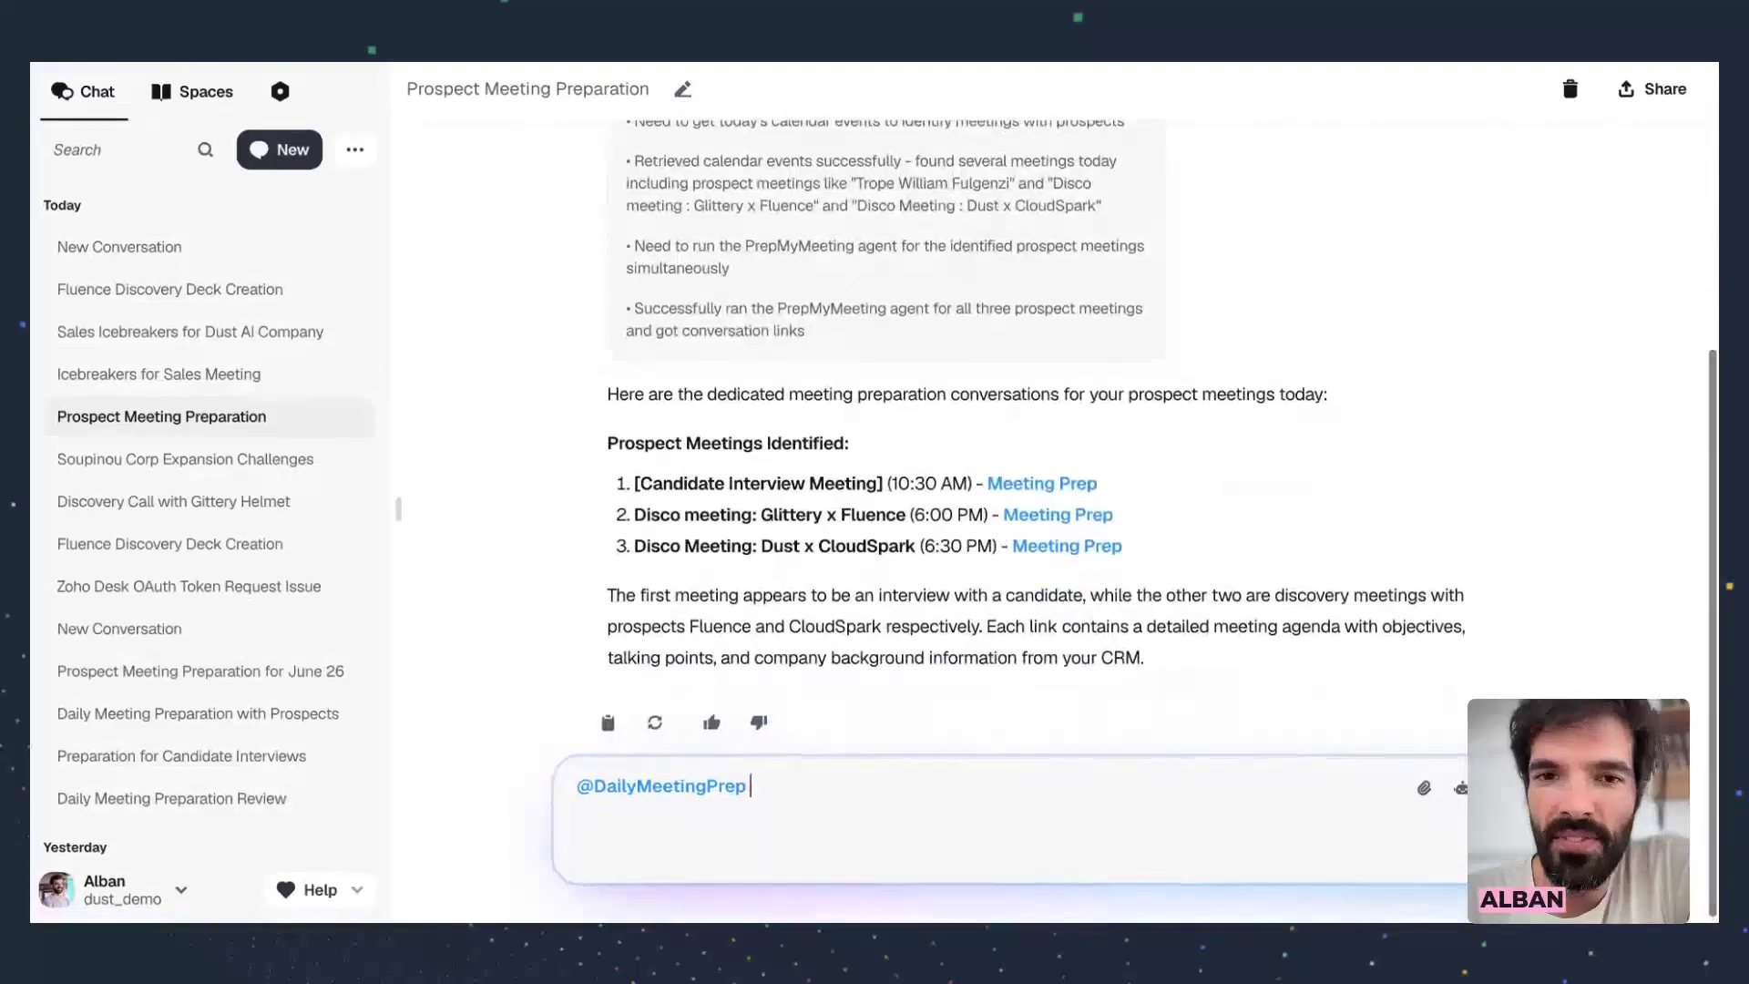
pyautogui.scroll(1, 1038, 437)
pyautogui.scroll(-2, 1039, 437)
pyautogui.scroll(1, 1039, 437)
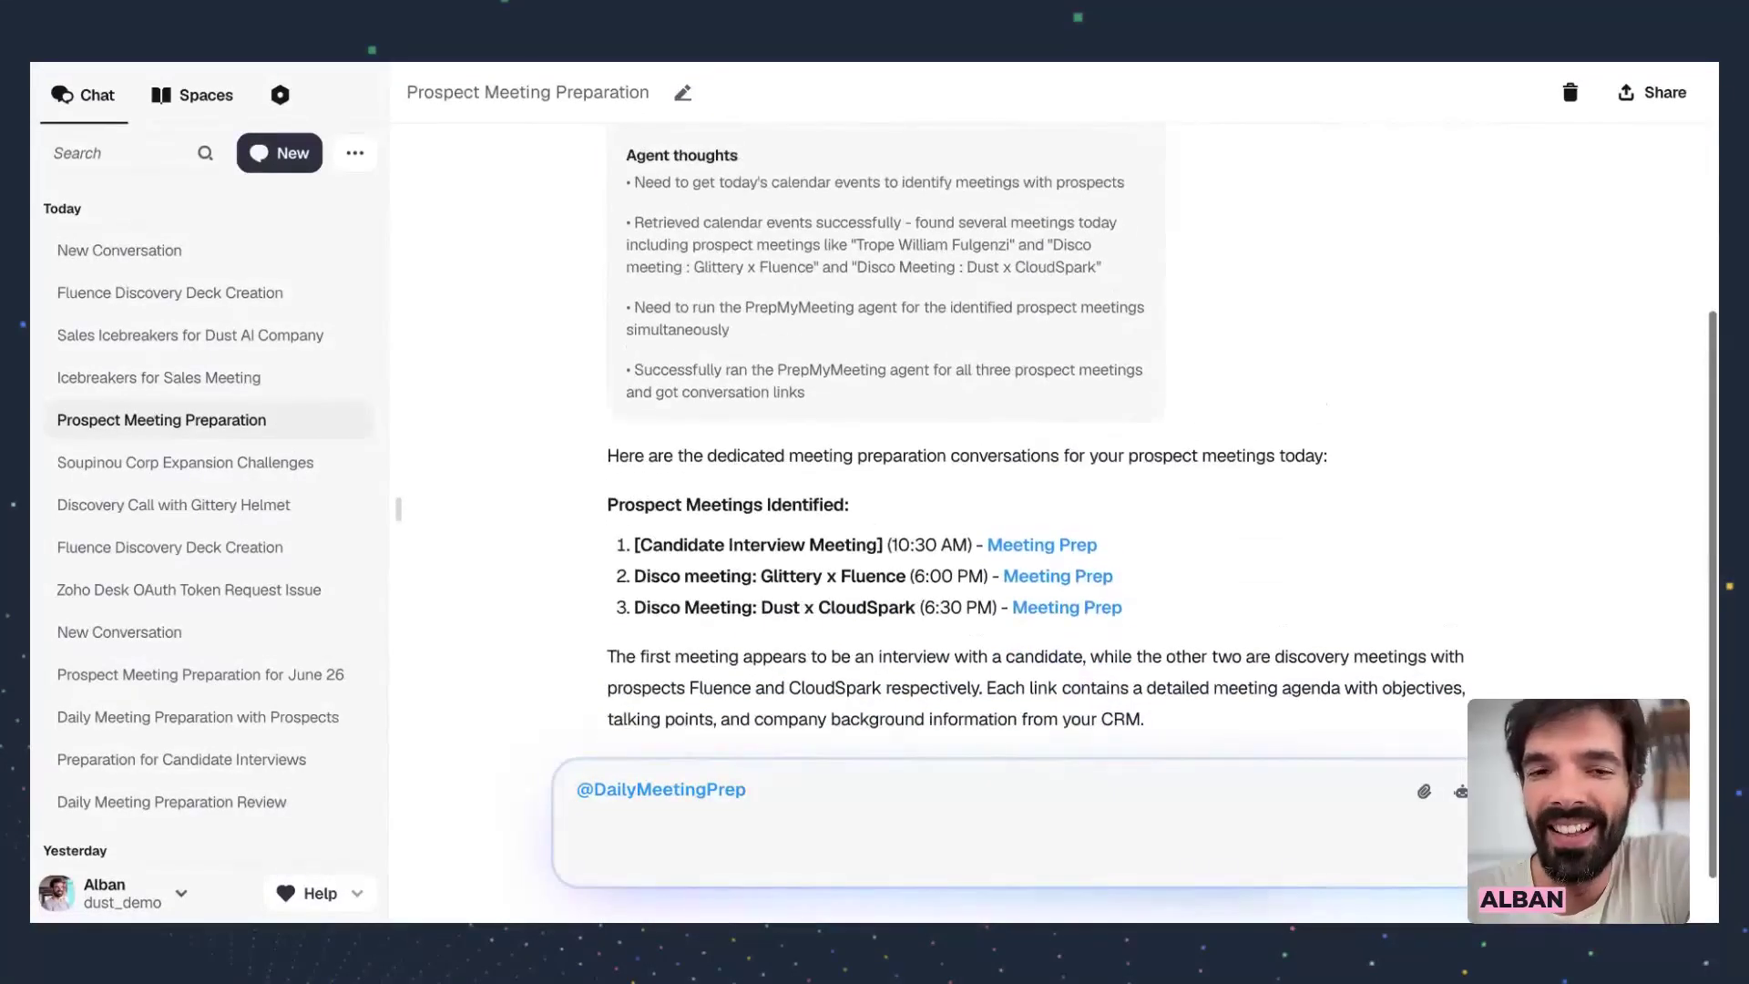
pyautogui.scroll(-1, 1047, 510)
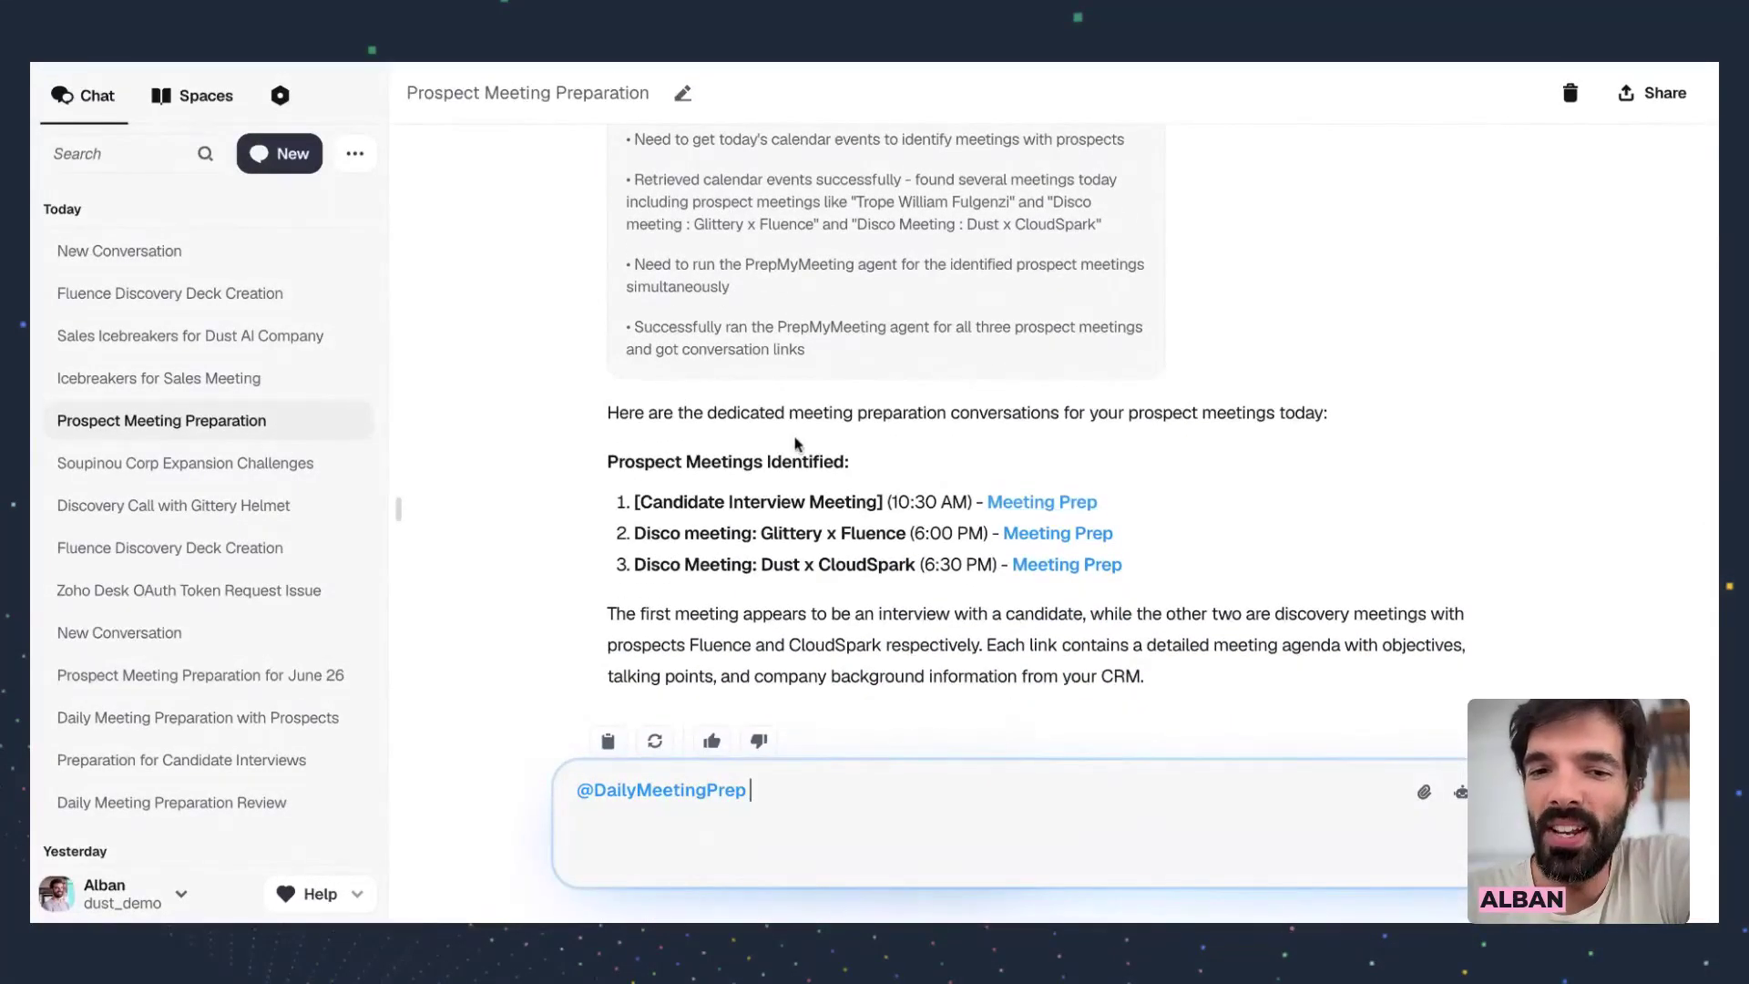
pyautogui.click(670, 522)
pyautogui.moveTo(937, 563); pyautogui.dragTo(817, 529)
pyautogui.click(817, 527)
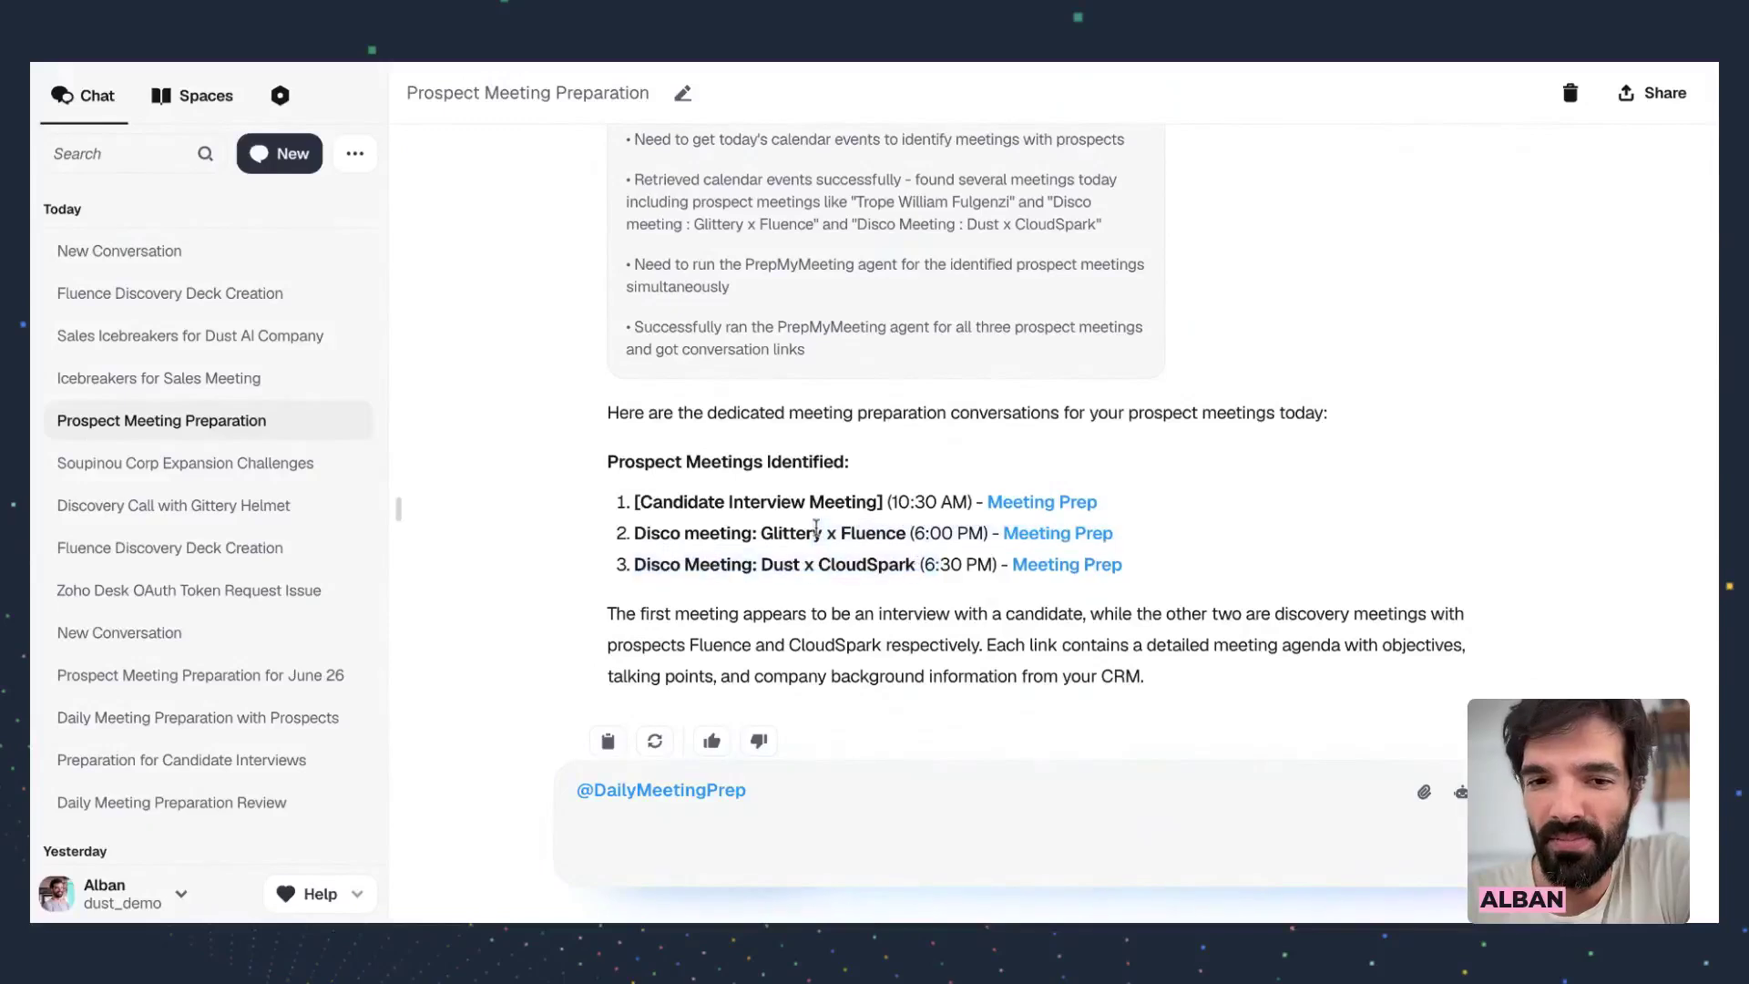
pyautogui.moveTo(644, 492); pyautogui.dragTo(850, 506)
pyautogui.click(905, 529)
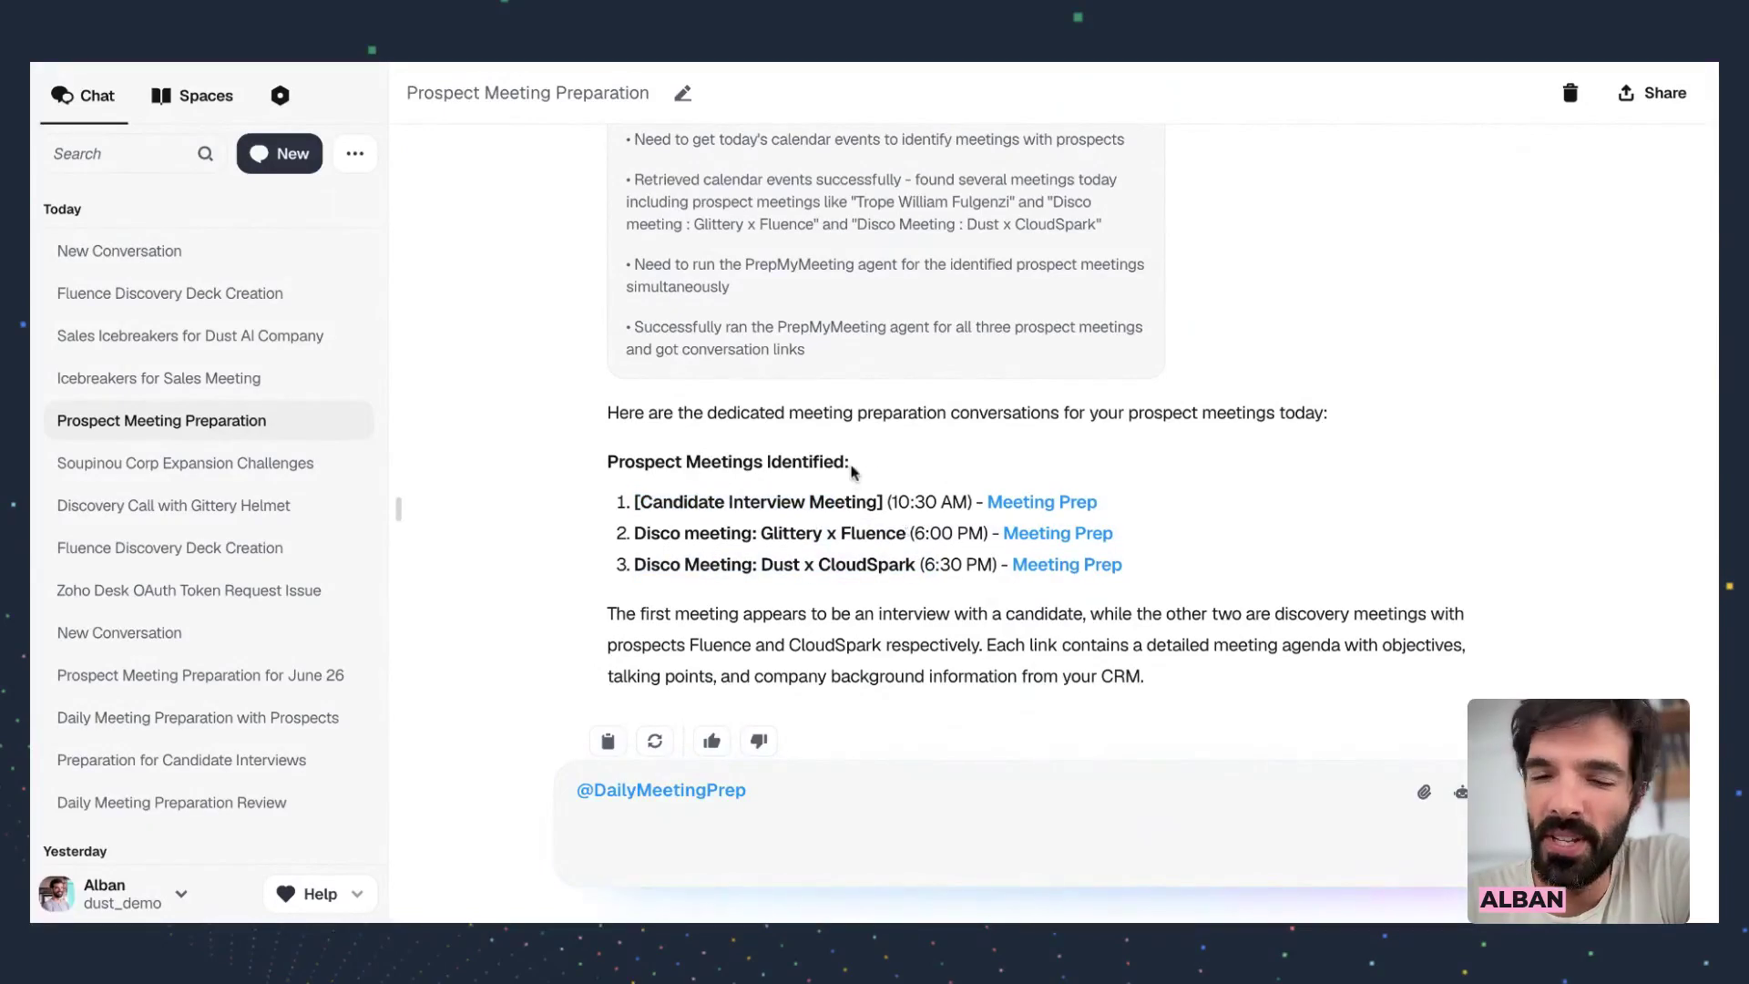
pyautogui.scroll(-1, 956, 446)
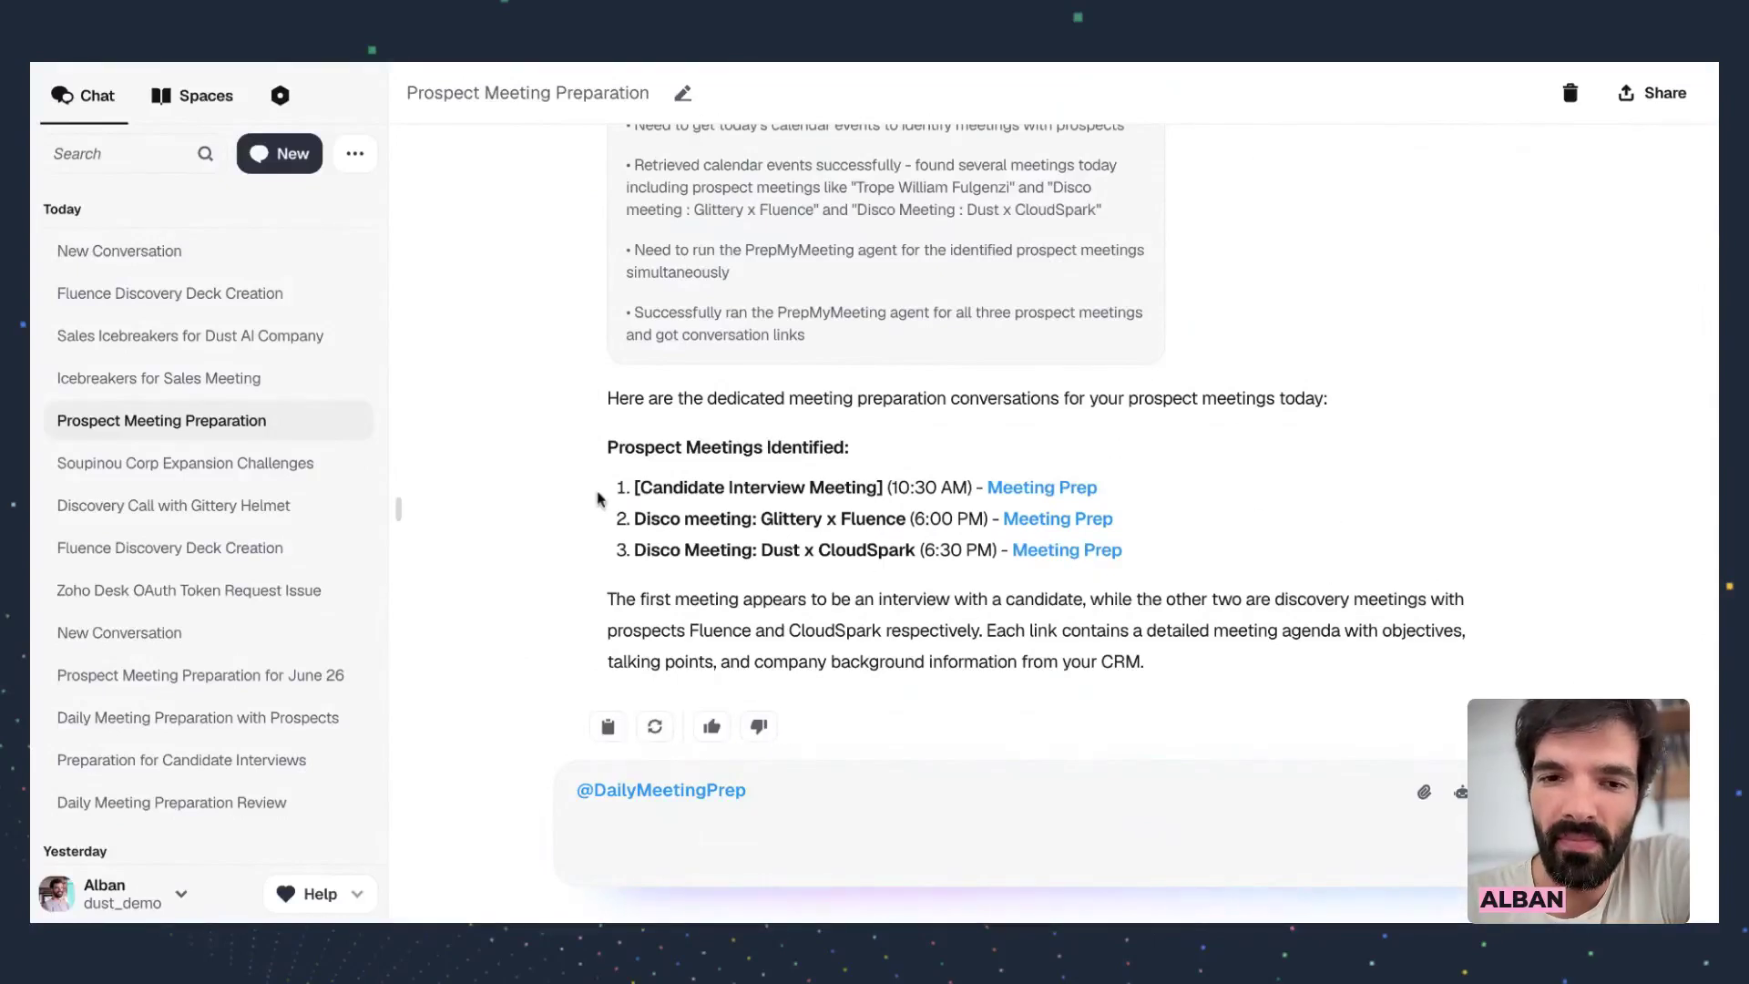
pyautogui.moveTo(633, 517); pyautogui.dragTo(911, 539)
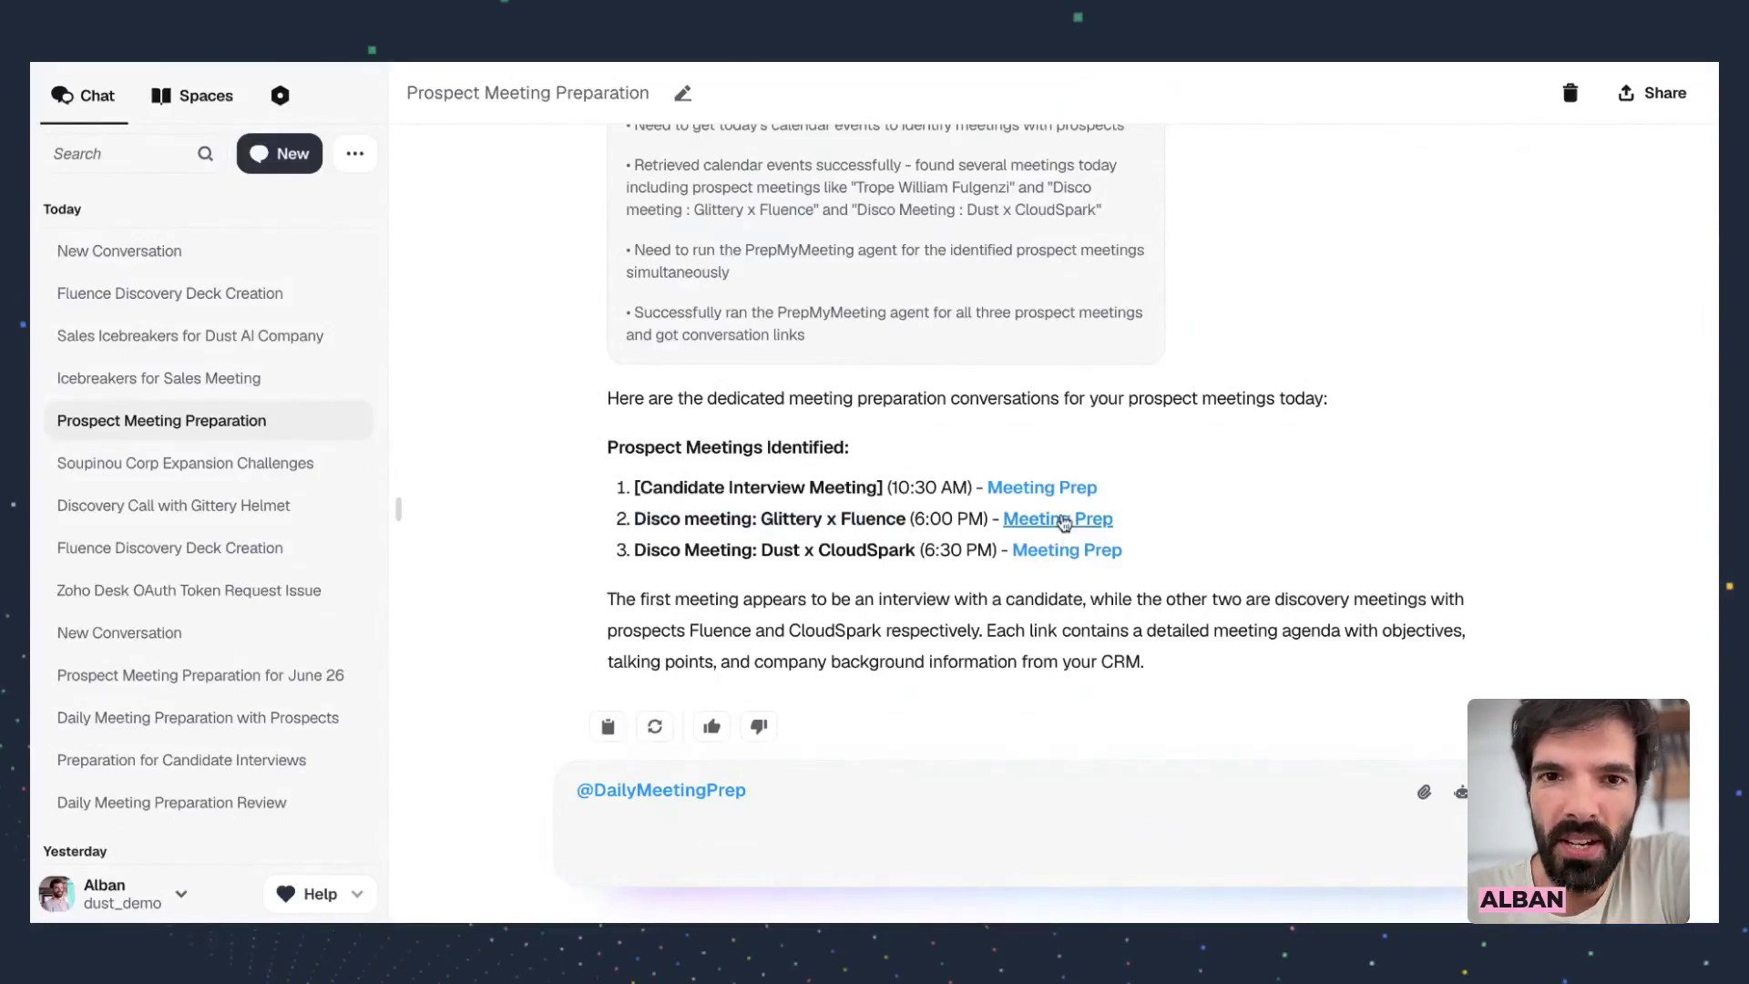
# Open the meeting prep conversation for the Glittery x Fluence discovery meeting and find its meeting agenda
pyautogui.click(1062, 518)
pyautogui.scroll(-8, 808, 353)
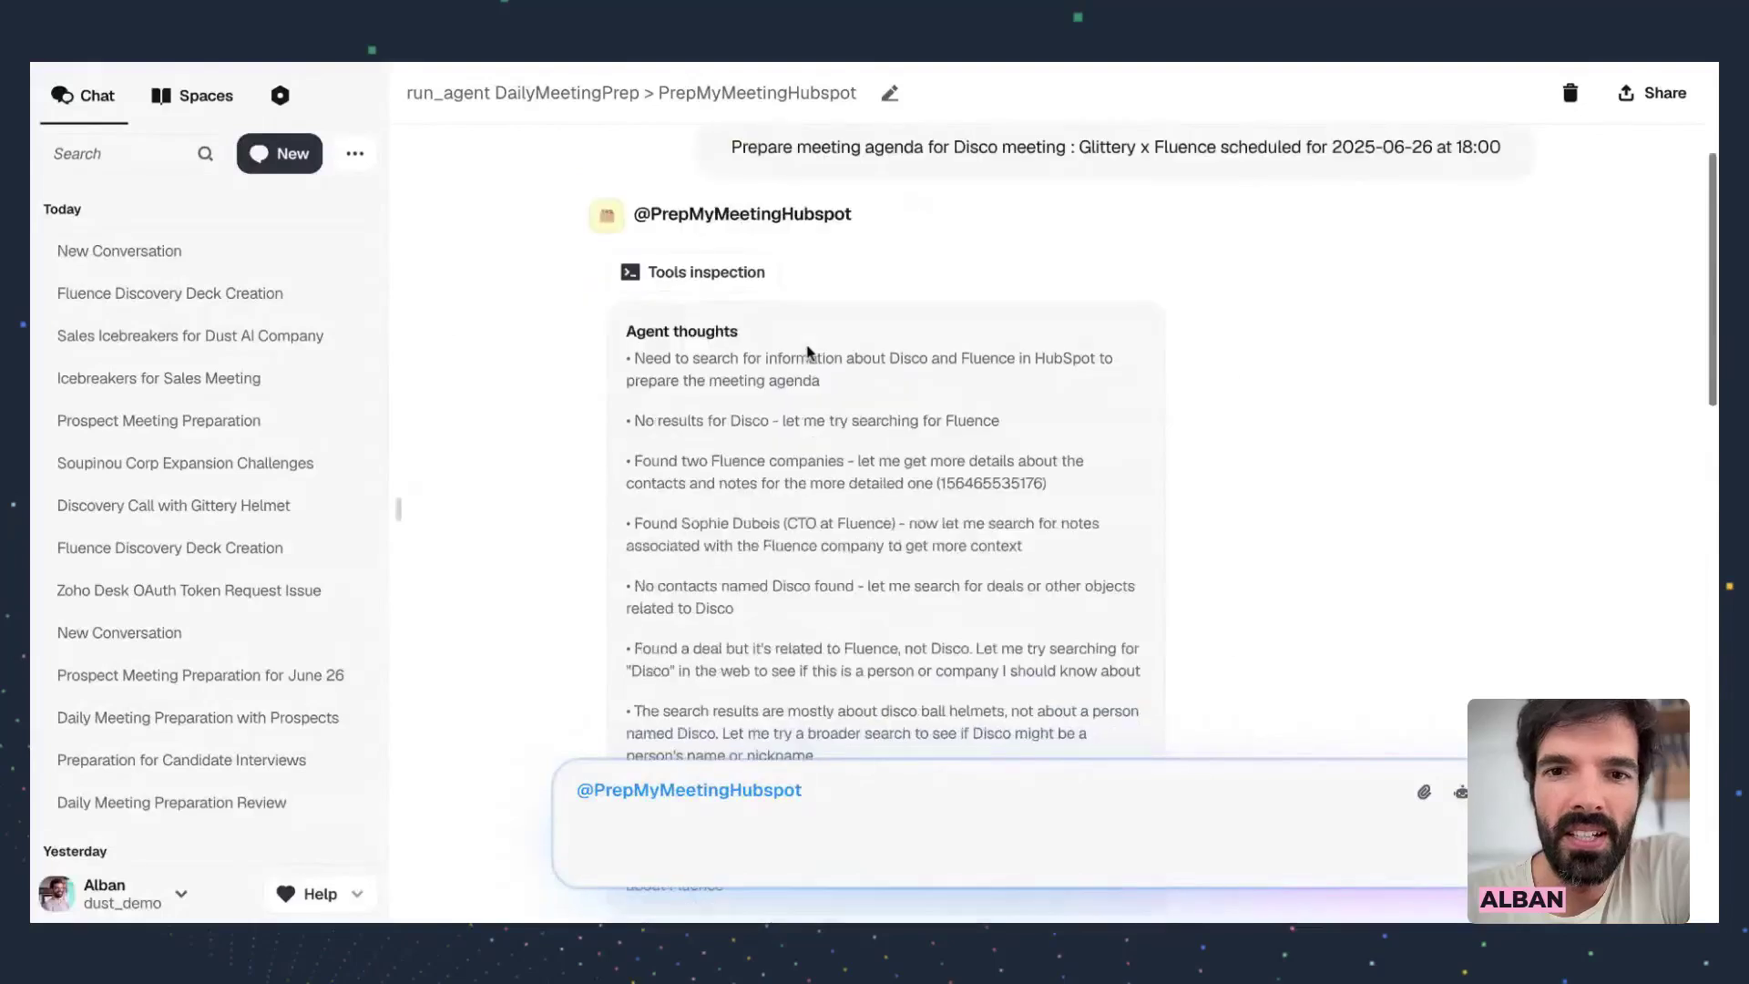
pyautogui.scroll(4, 808, 353)
pyautogui.scroll(-6, 808, 354)
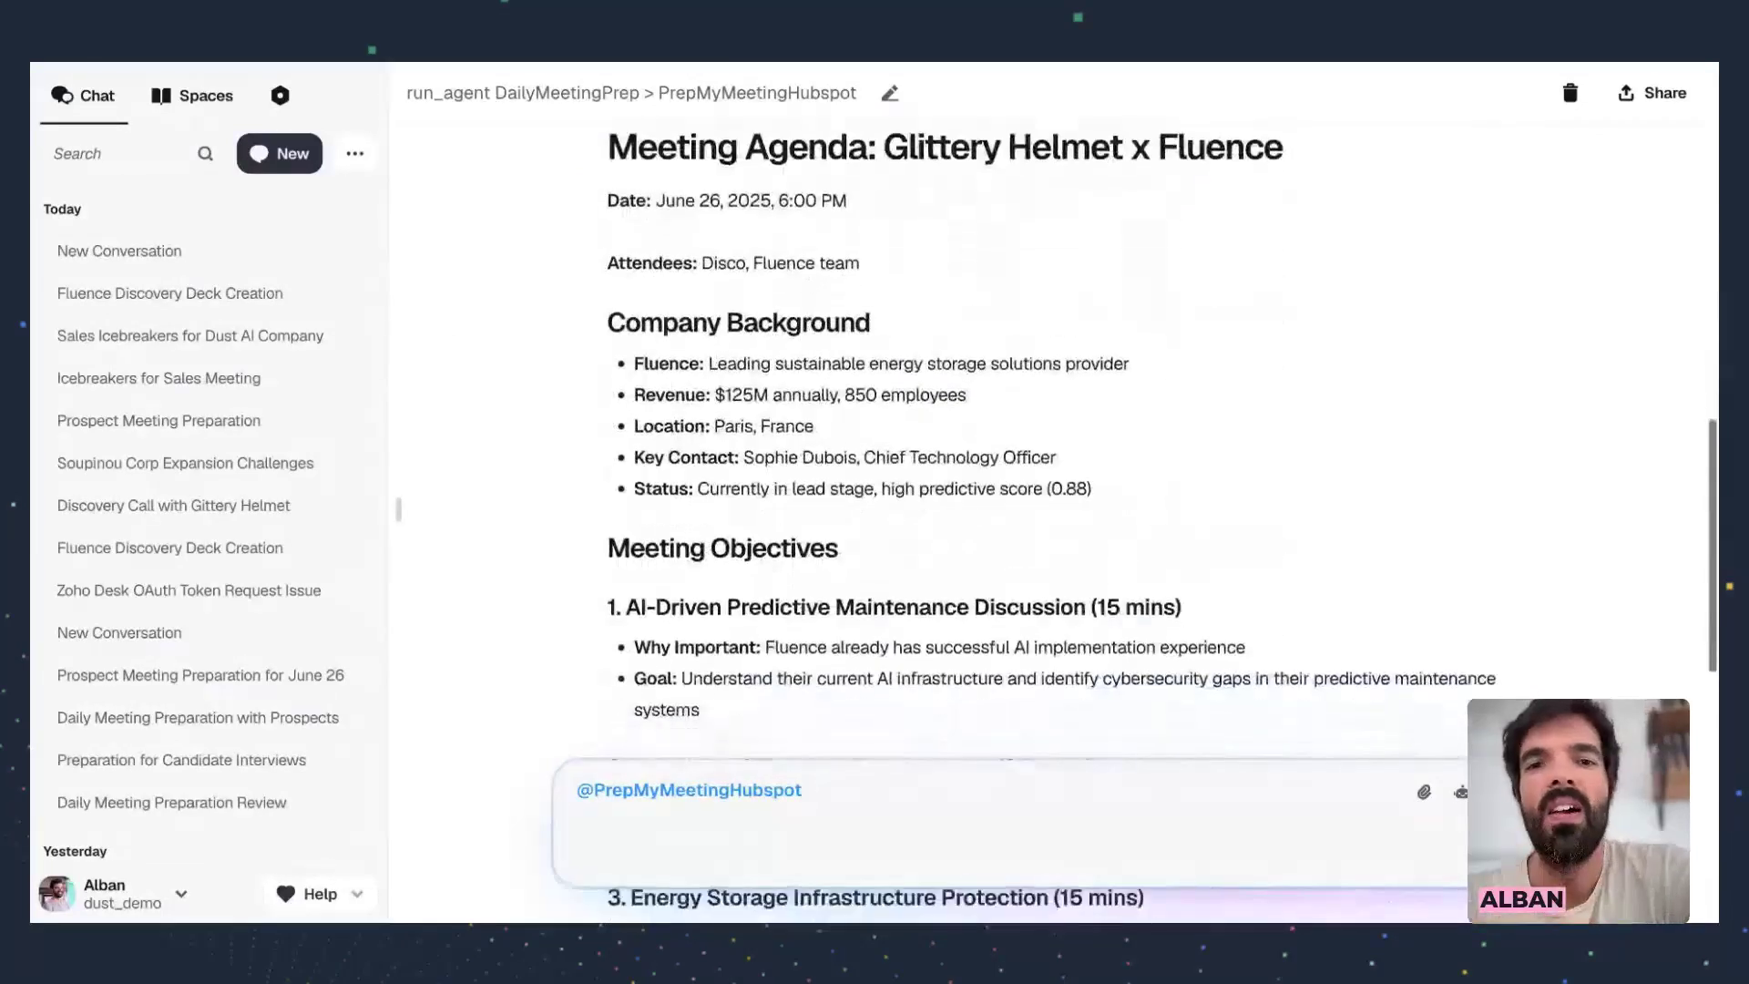
pyautogui.scroll(1, 815, 289)
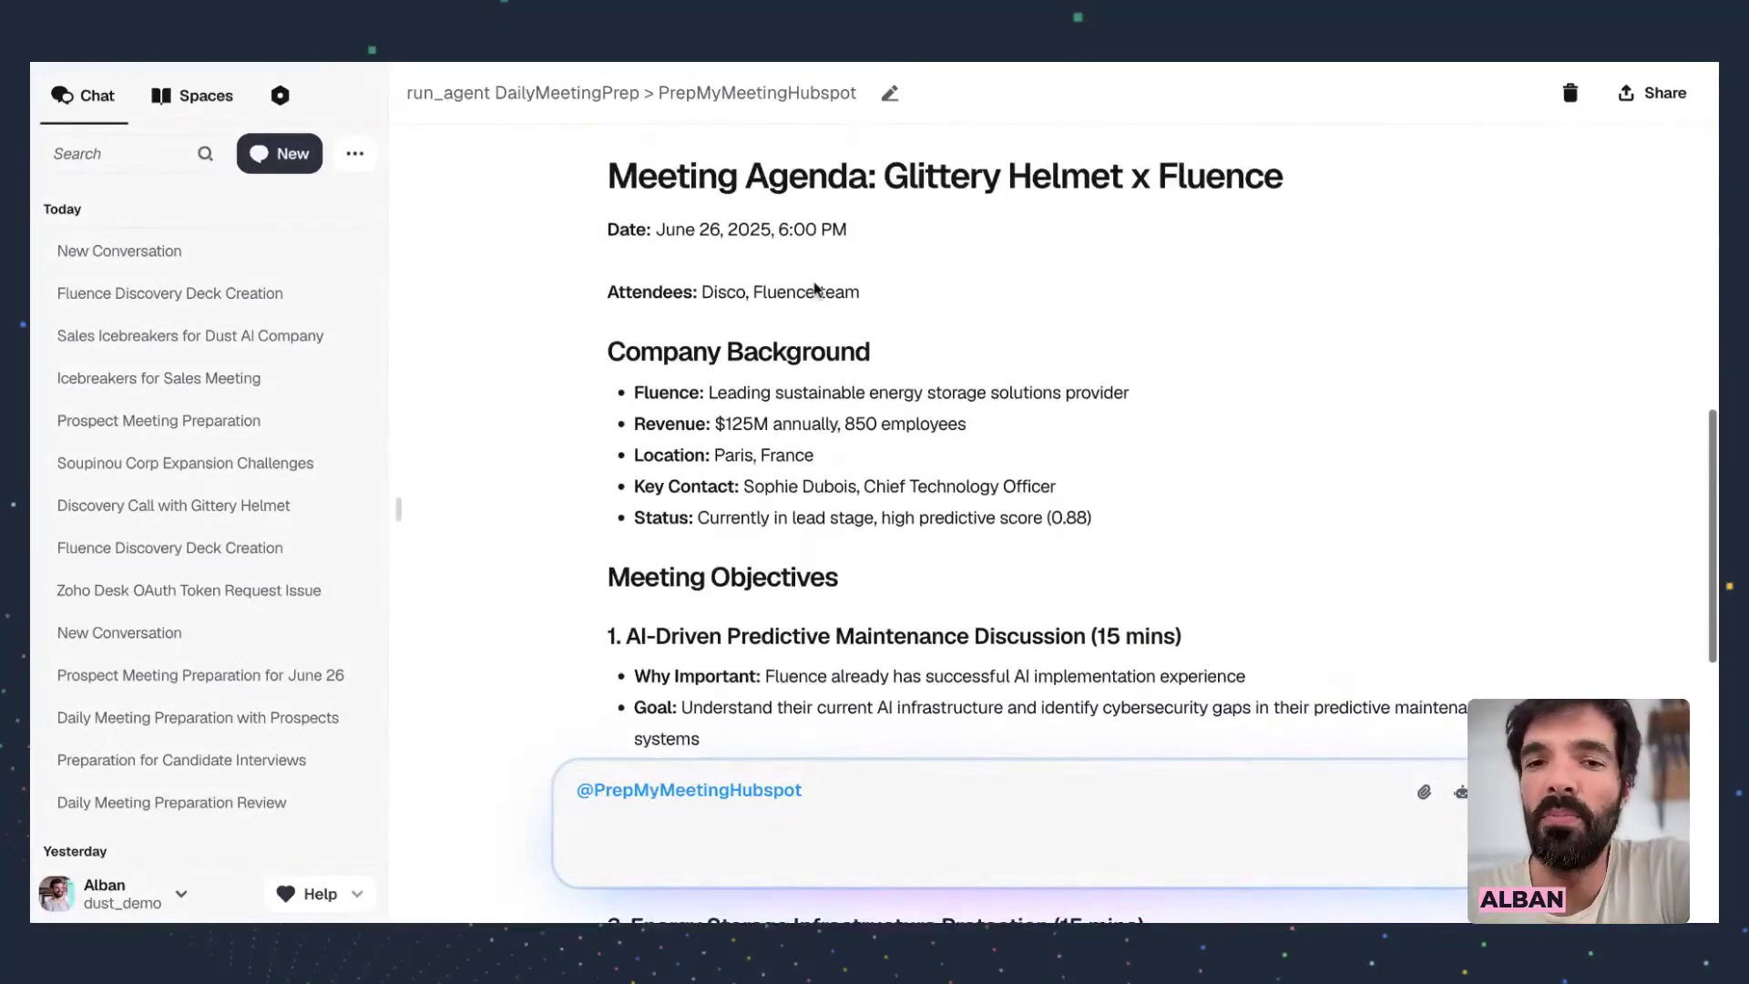
# Read the Glittery Helmet x Fluence agenda's company background, meeting objectives and key talking points
pyautogui.moveTo(625, 352); pyautogui.dragTo(1116, 522)
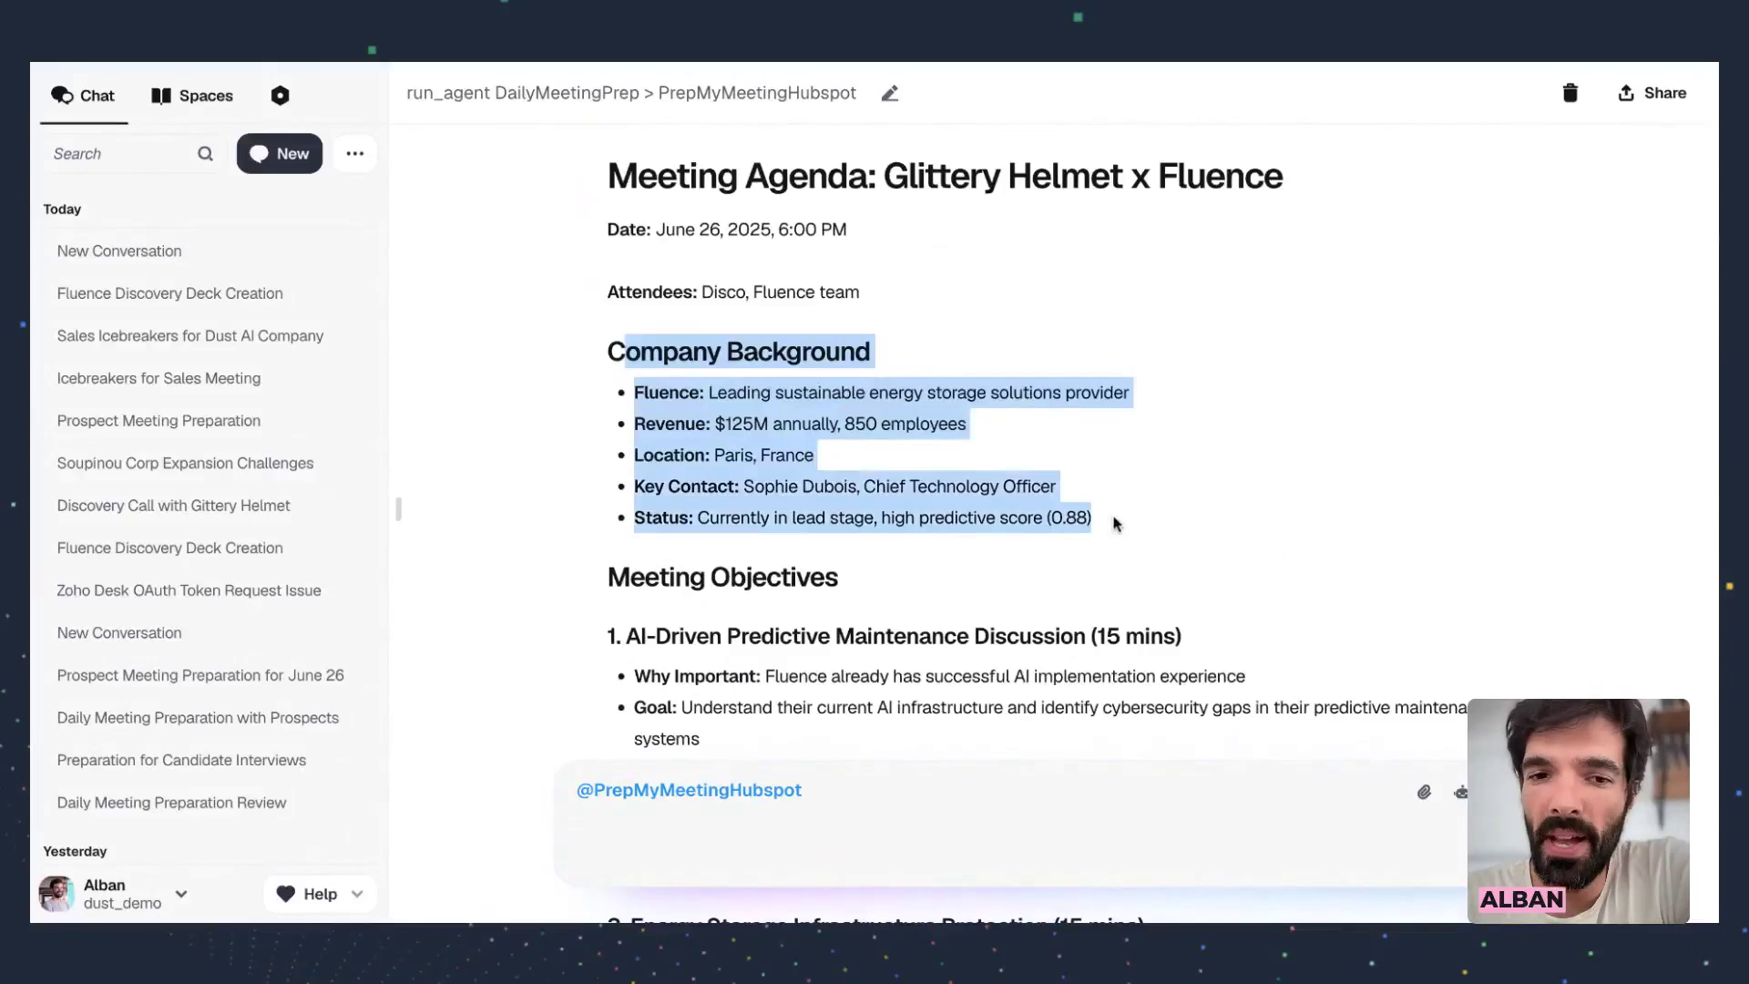
pyautogui.click(1116, 523)
pyautogui.scroll(-3, 1113, 525)
pyautogui.moveTo(702, 336); pyautogui.dragTo(992, 562)
pyautogui.scroll(-2, 991, 567)
pyautogui.scroll(-5, 991, 567)
pyautogui.moveTo(605, 518); pyautogui.dragTo(1027, 662)
pyautogui.click(1029, 661)
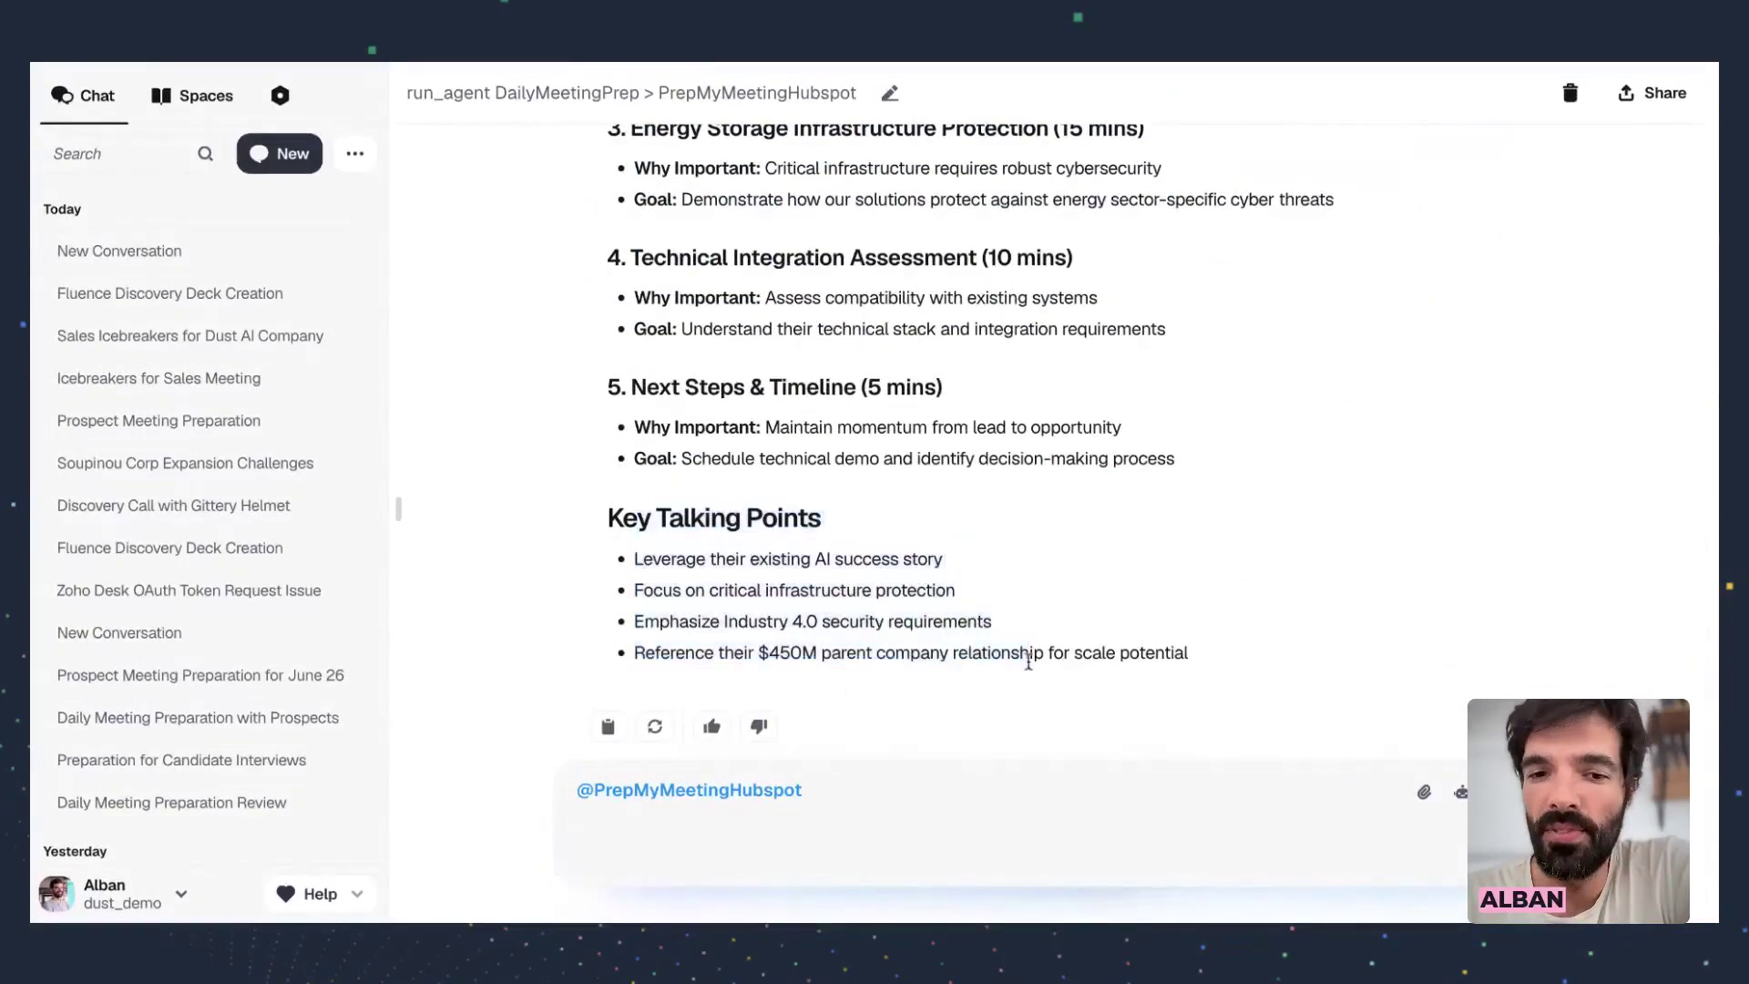
# Inspect the tools PrepMyMeetingHubspot used, checking the query of the Step 1 HubSpot search, and close the breakdown
pyautogui.scroll(12, 866, 570)
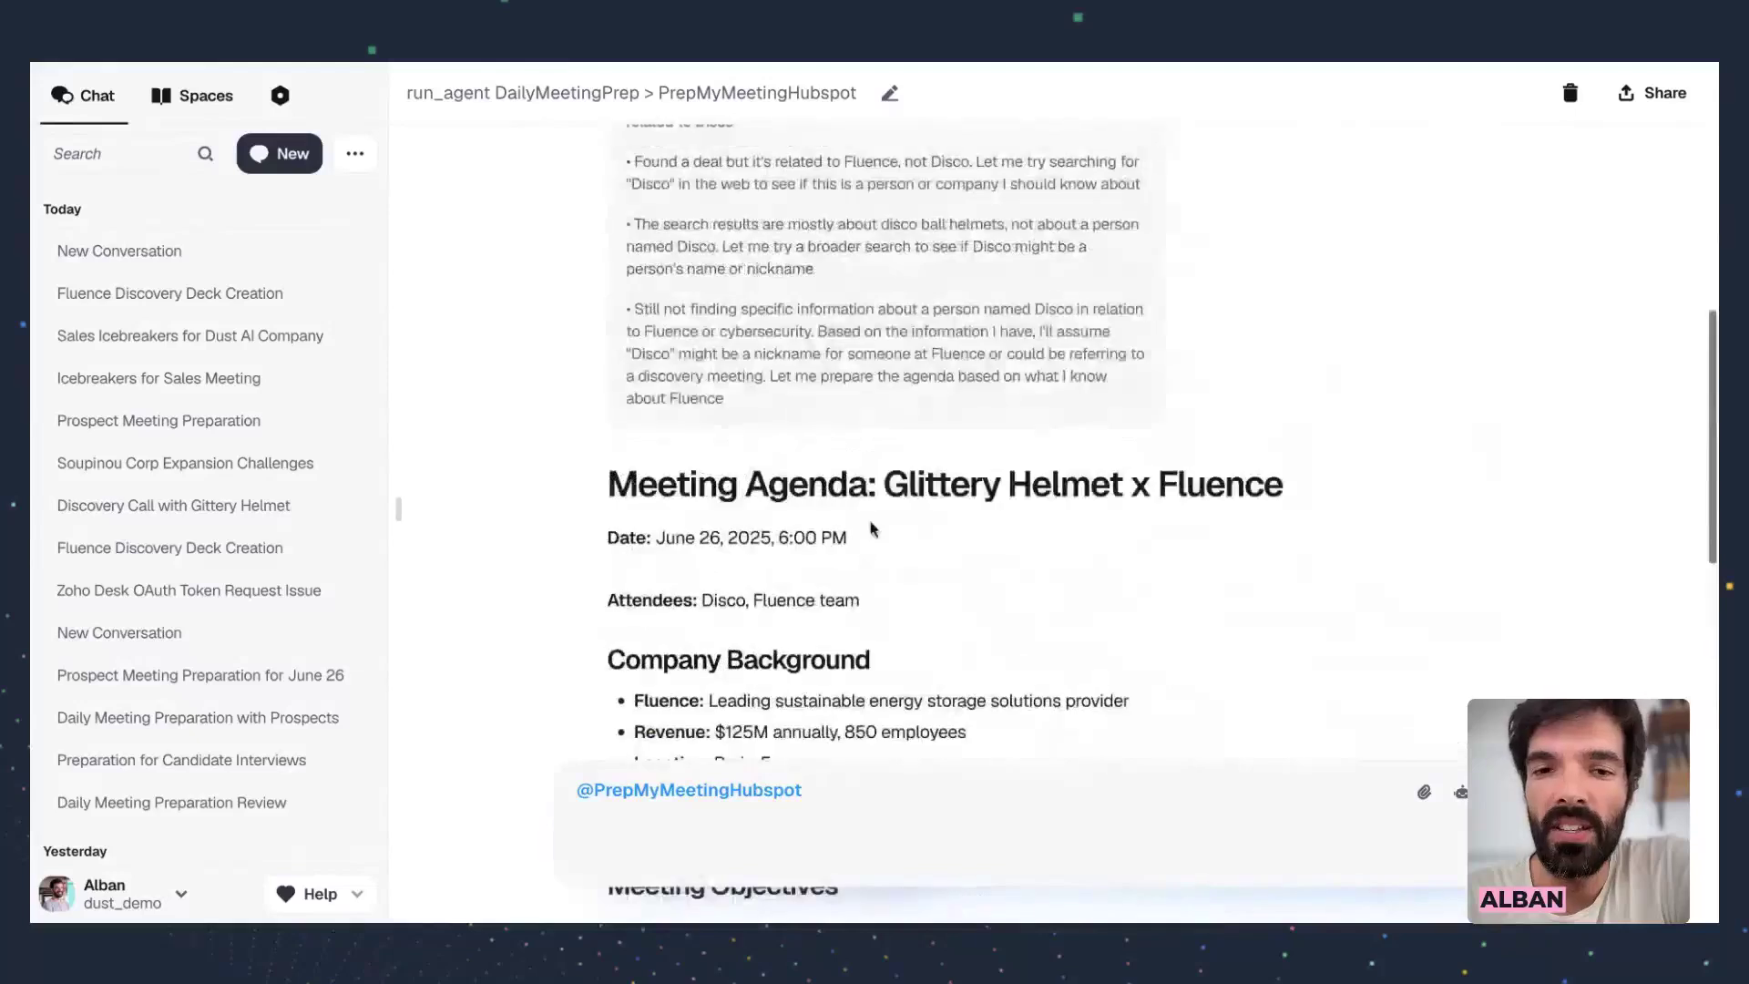
pyautogui.scroll(6, 870, 529)
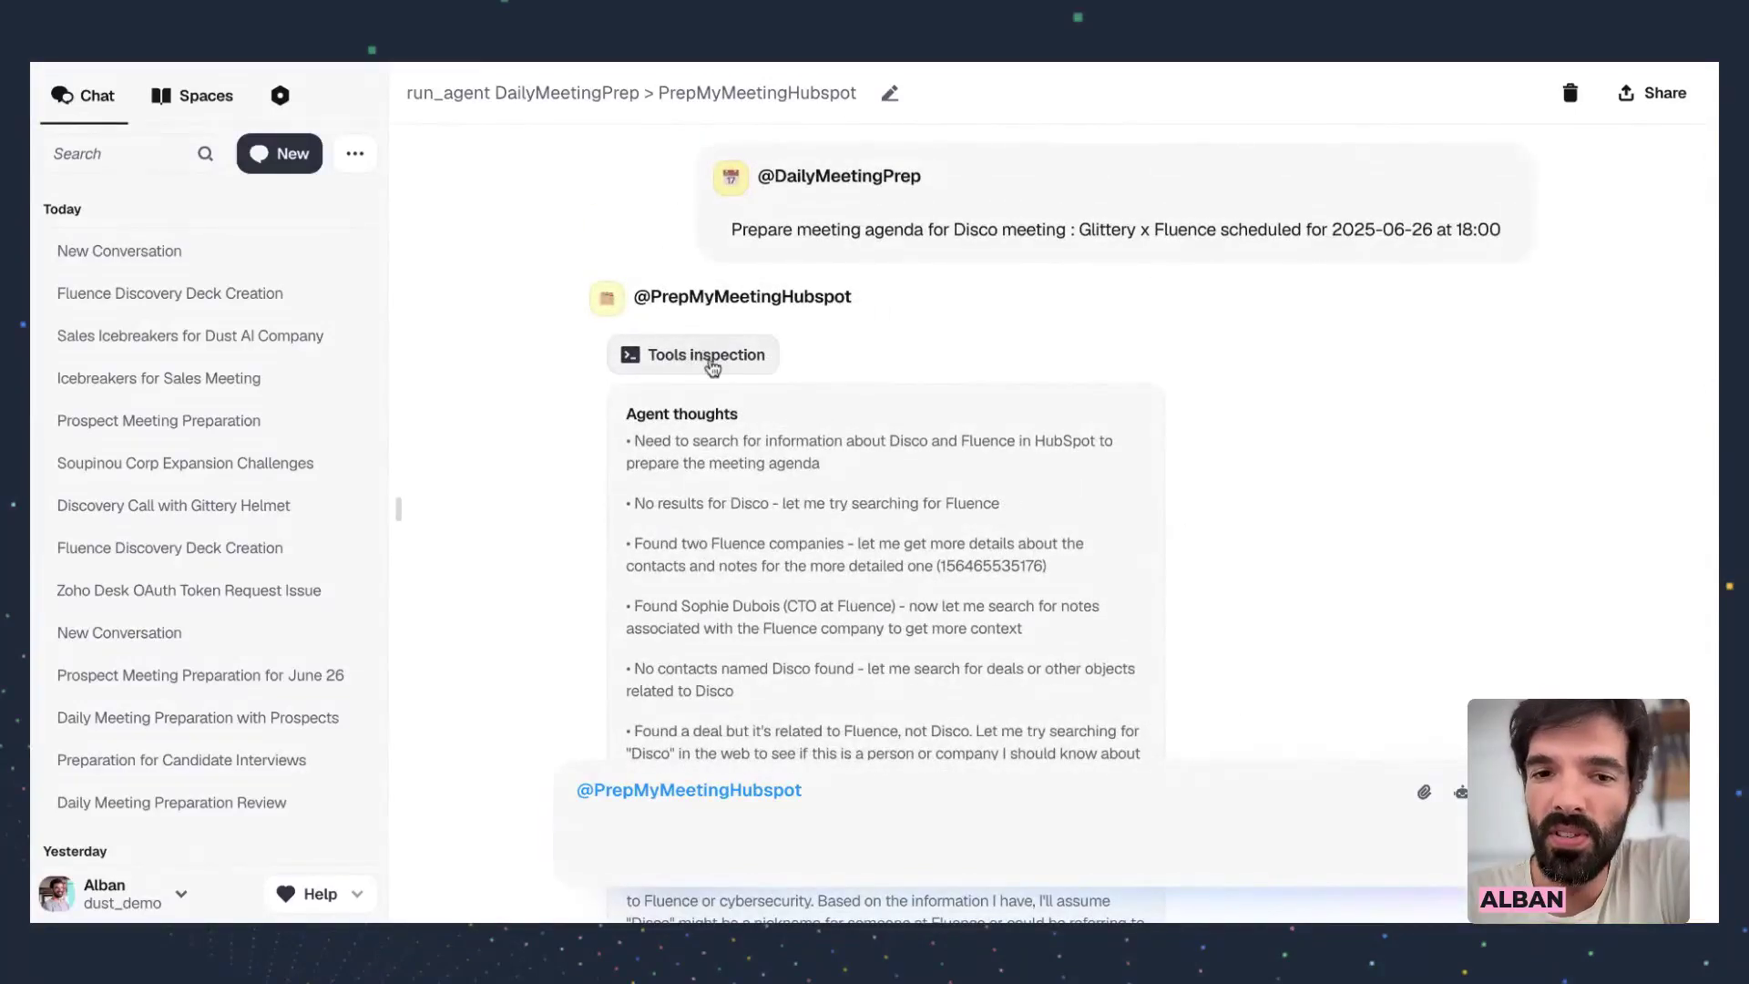
pyautogui.click(700, 358)
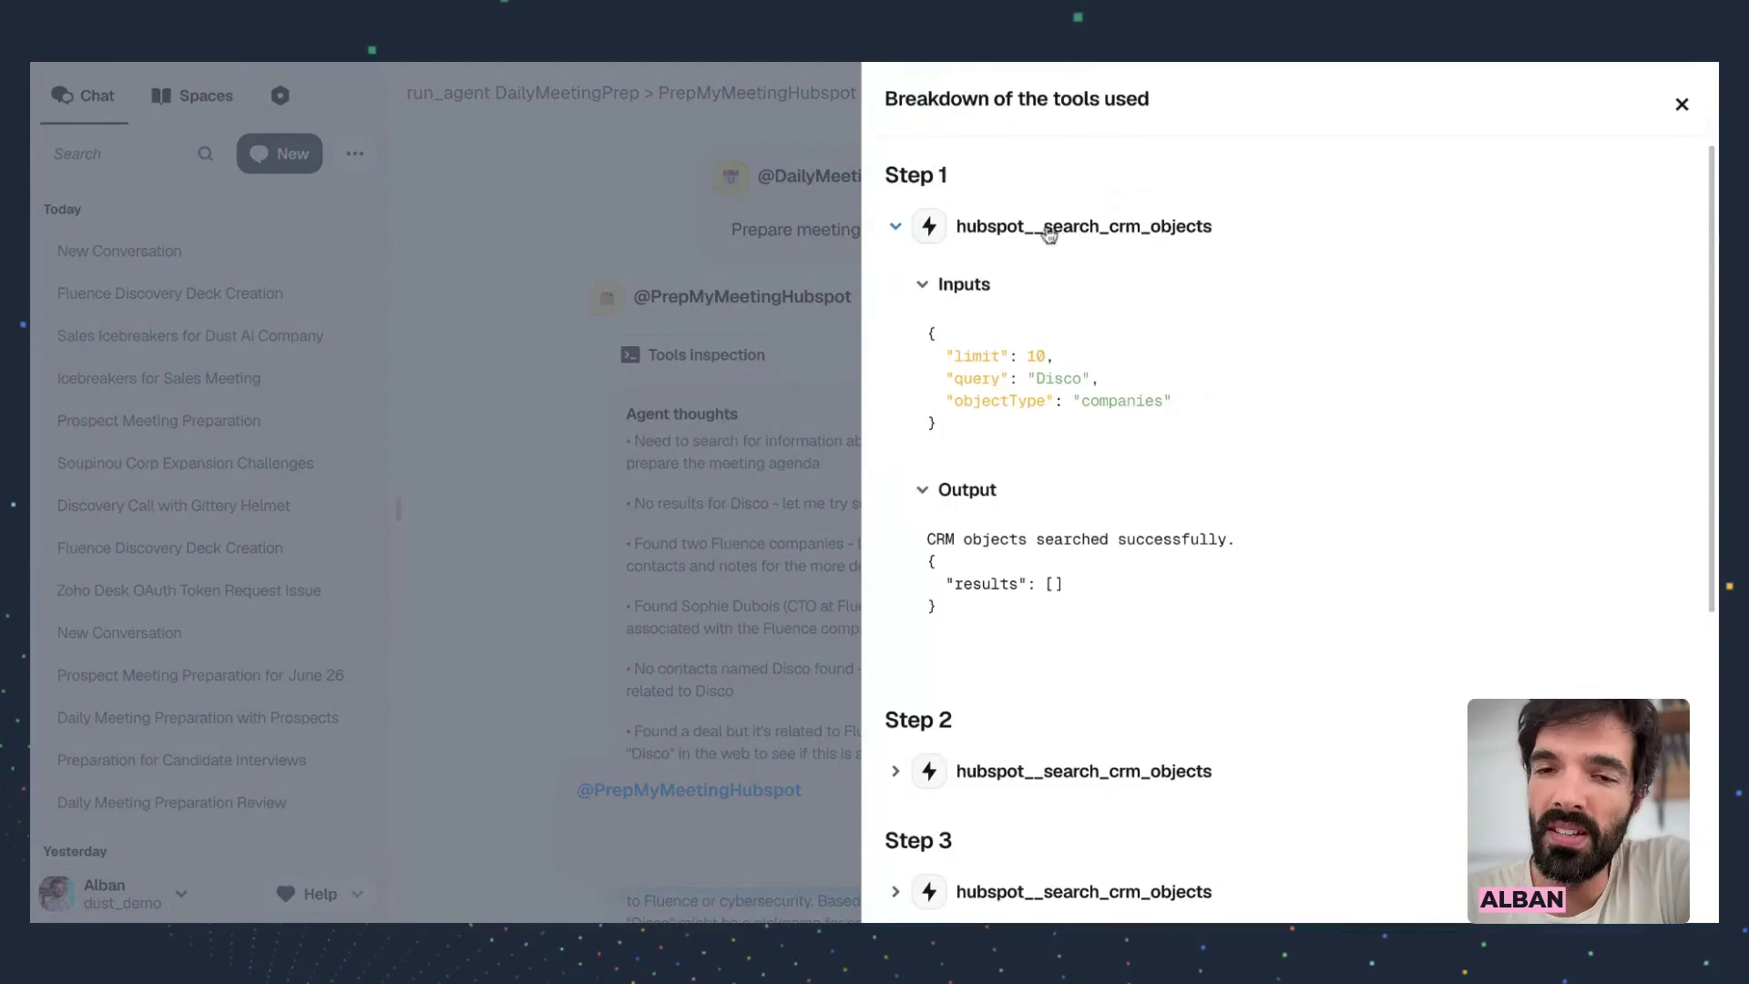
pyautogui.doubleClick(1053, 384)
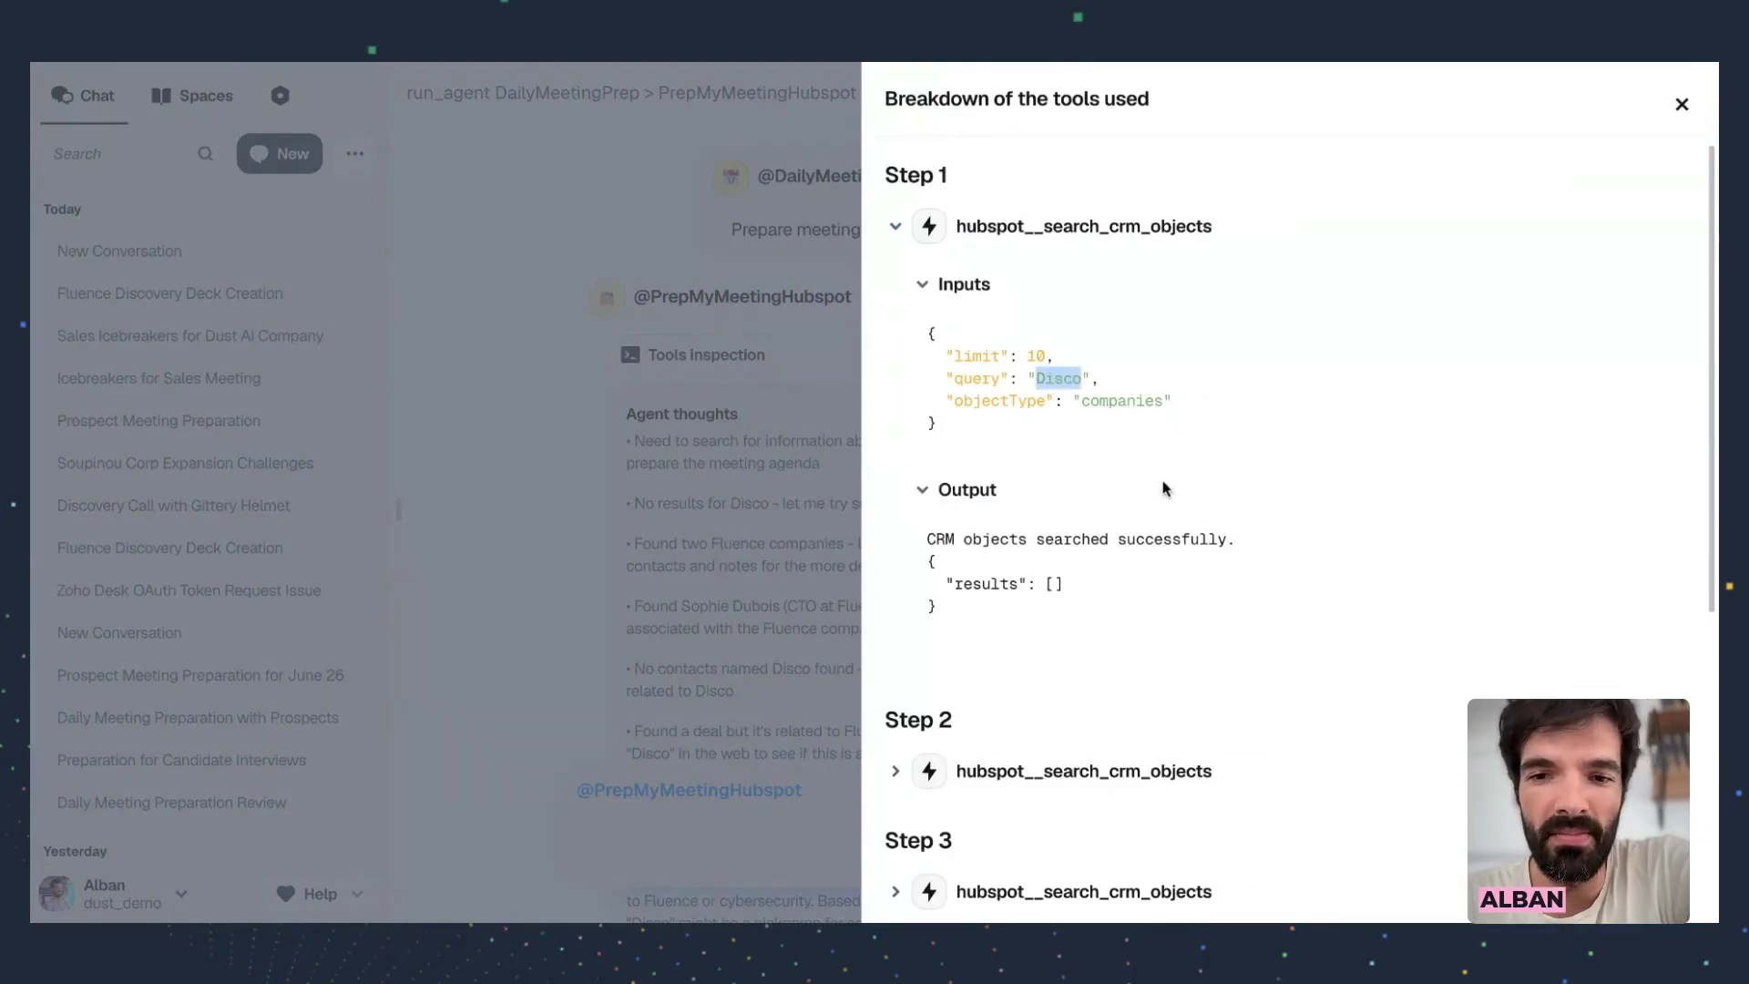
pyautogui.press('Escape')
# Examine how DailyMeetingPrep worded the meeting title in its request to PrepMyMeetingHubspot
pyautogui.moveTo(953, 232); pyautogui.dragTo(1068, 234)
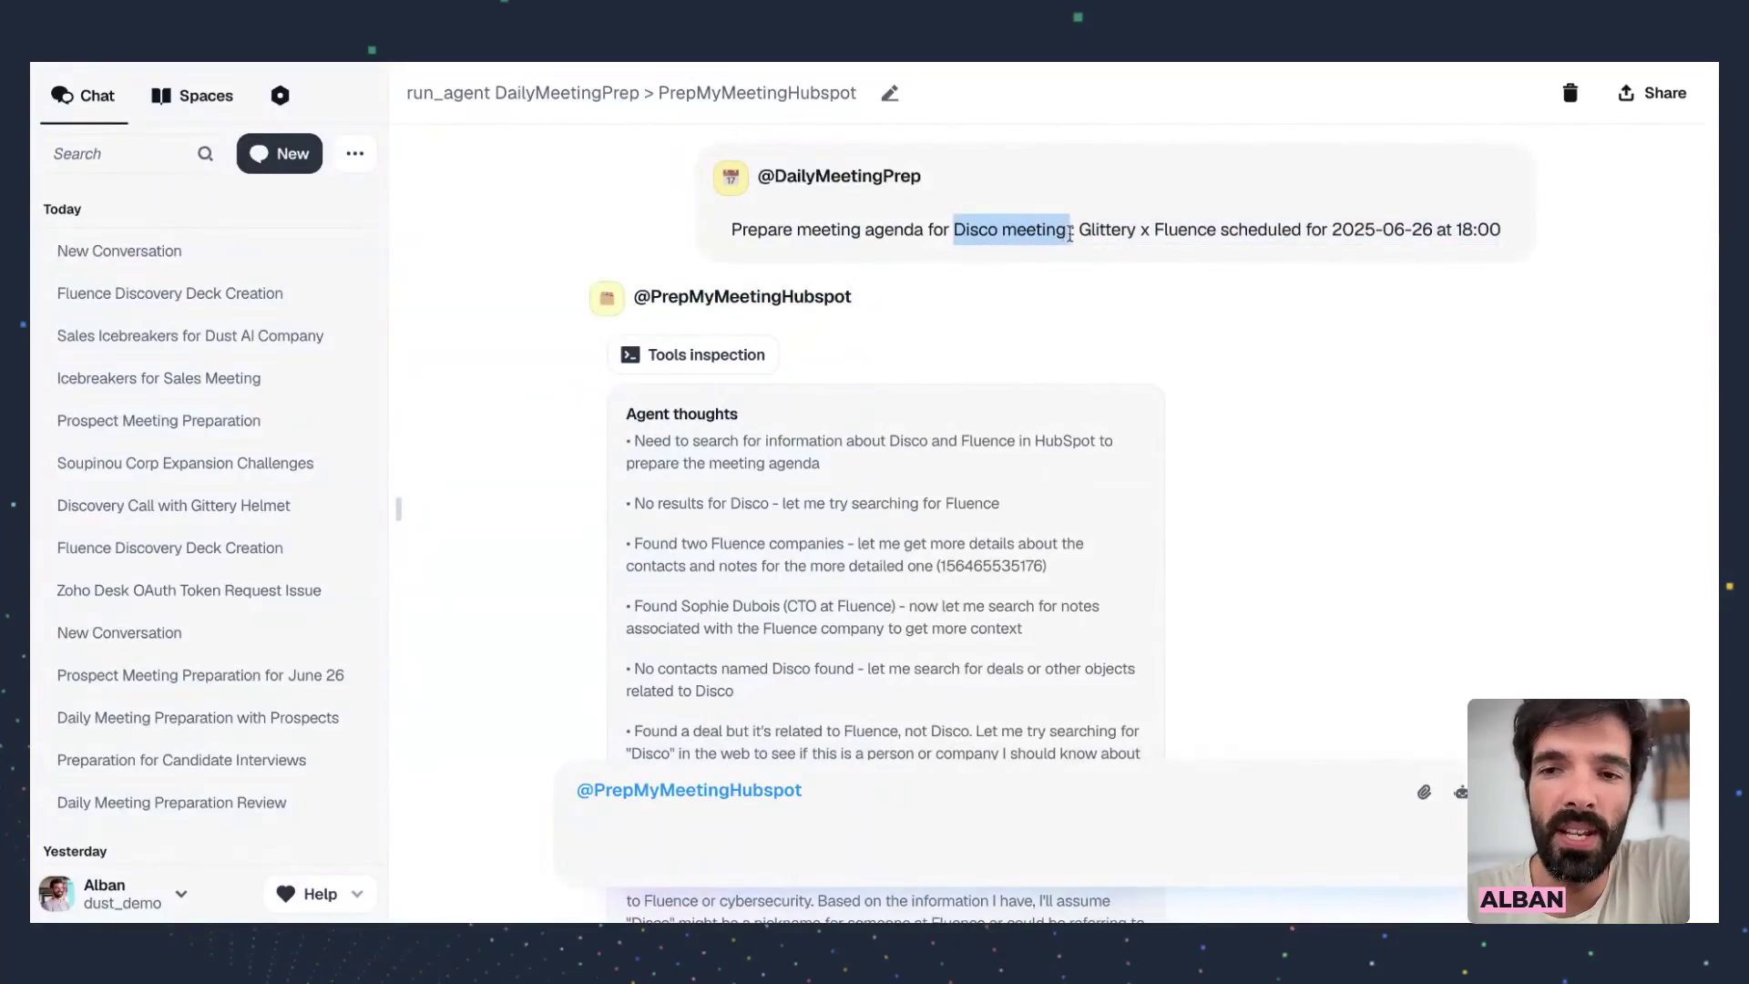
pyautogui.scroll(-1, 1071, 234)
pyautogui.moveTo(953, 183); pyautogui.dragTo(1064, 183)
pyautogui.click(1020, 183)
pyautogui.moveTo(954, 183); pyautogui.dragTo(1221, 183)
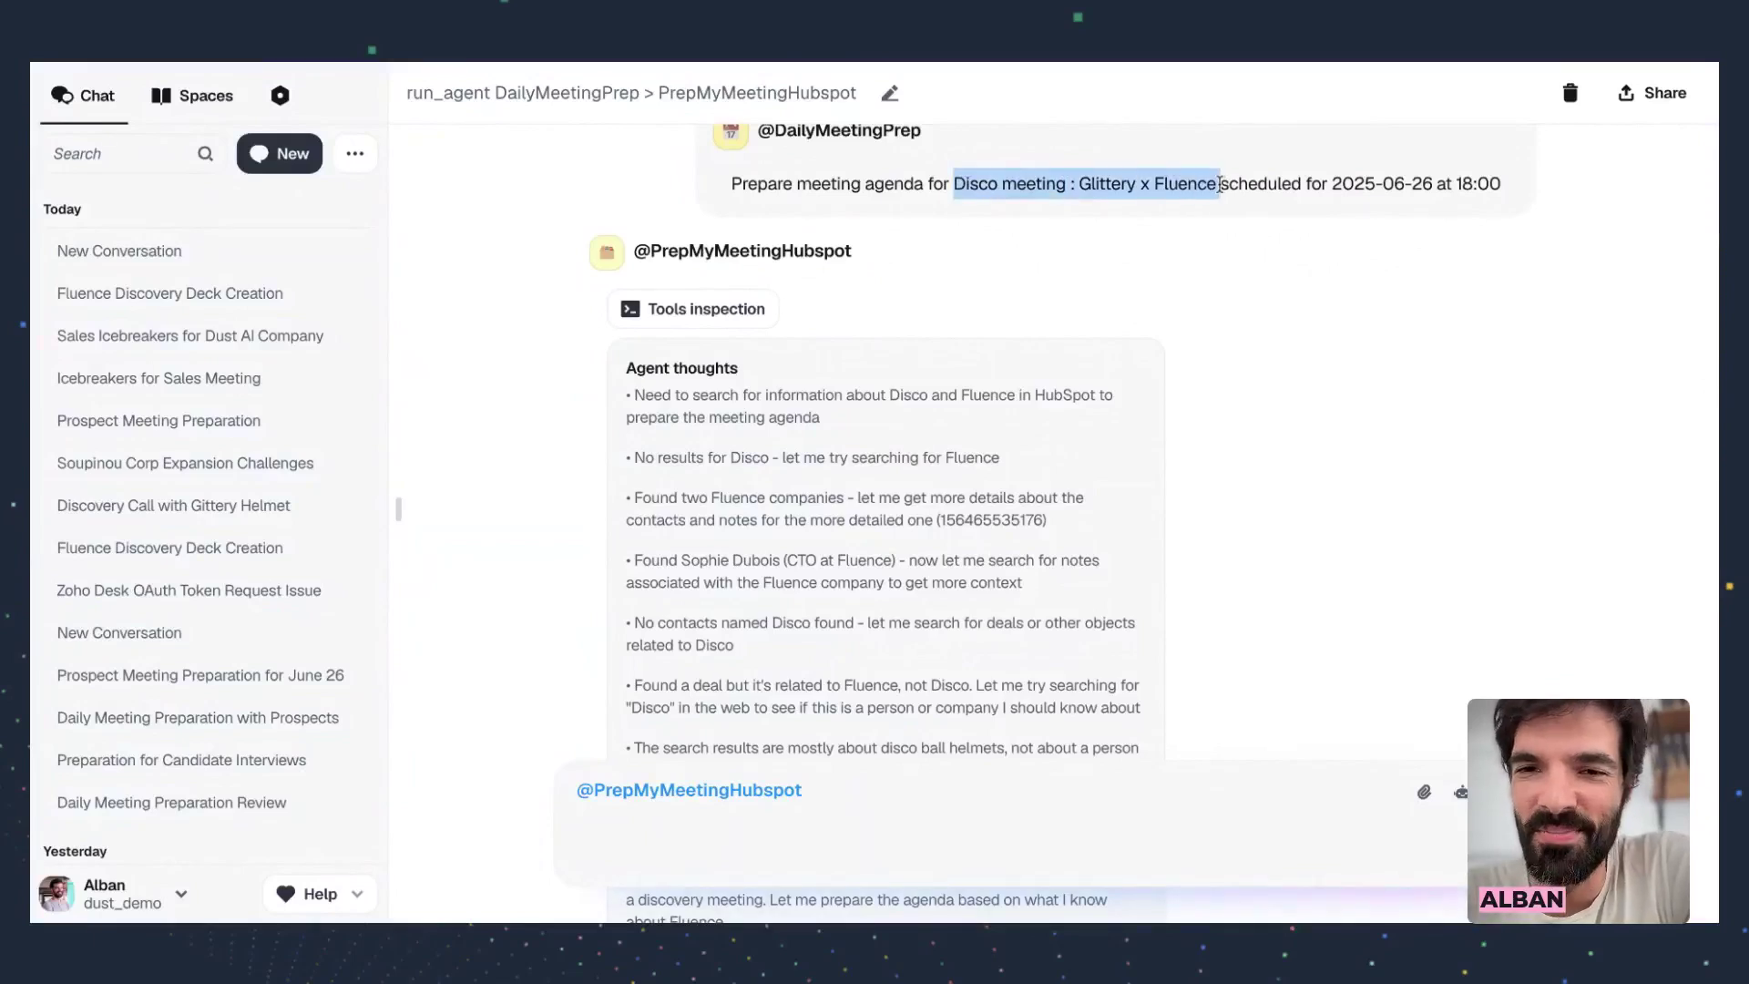
pyautogui.click(966, 183)
pyautogui.moveTo(953, 183); pyautogui.dragTo(1056, 188)
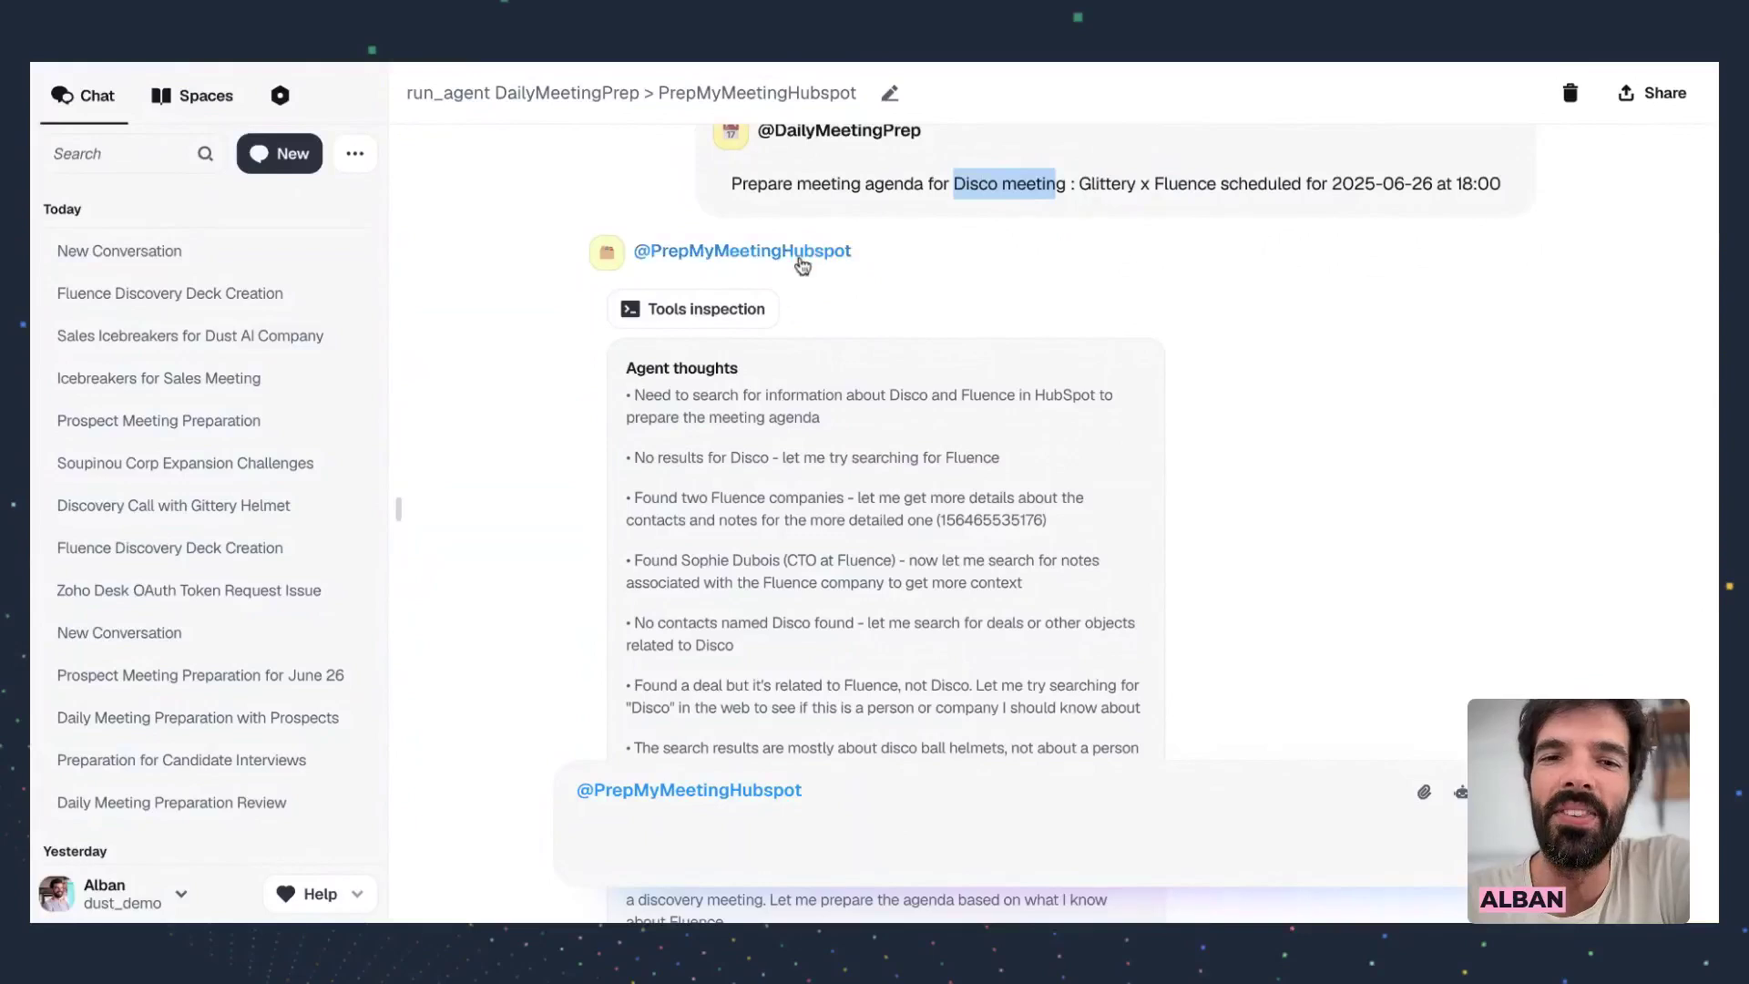
pyautogui.scroll(-1, 819, 326)
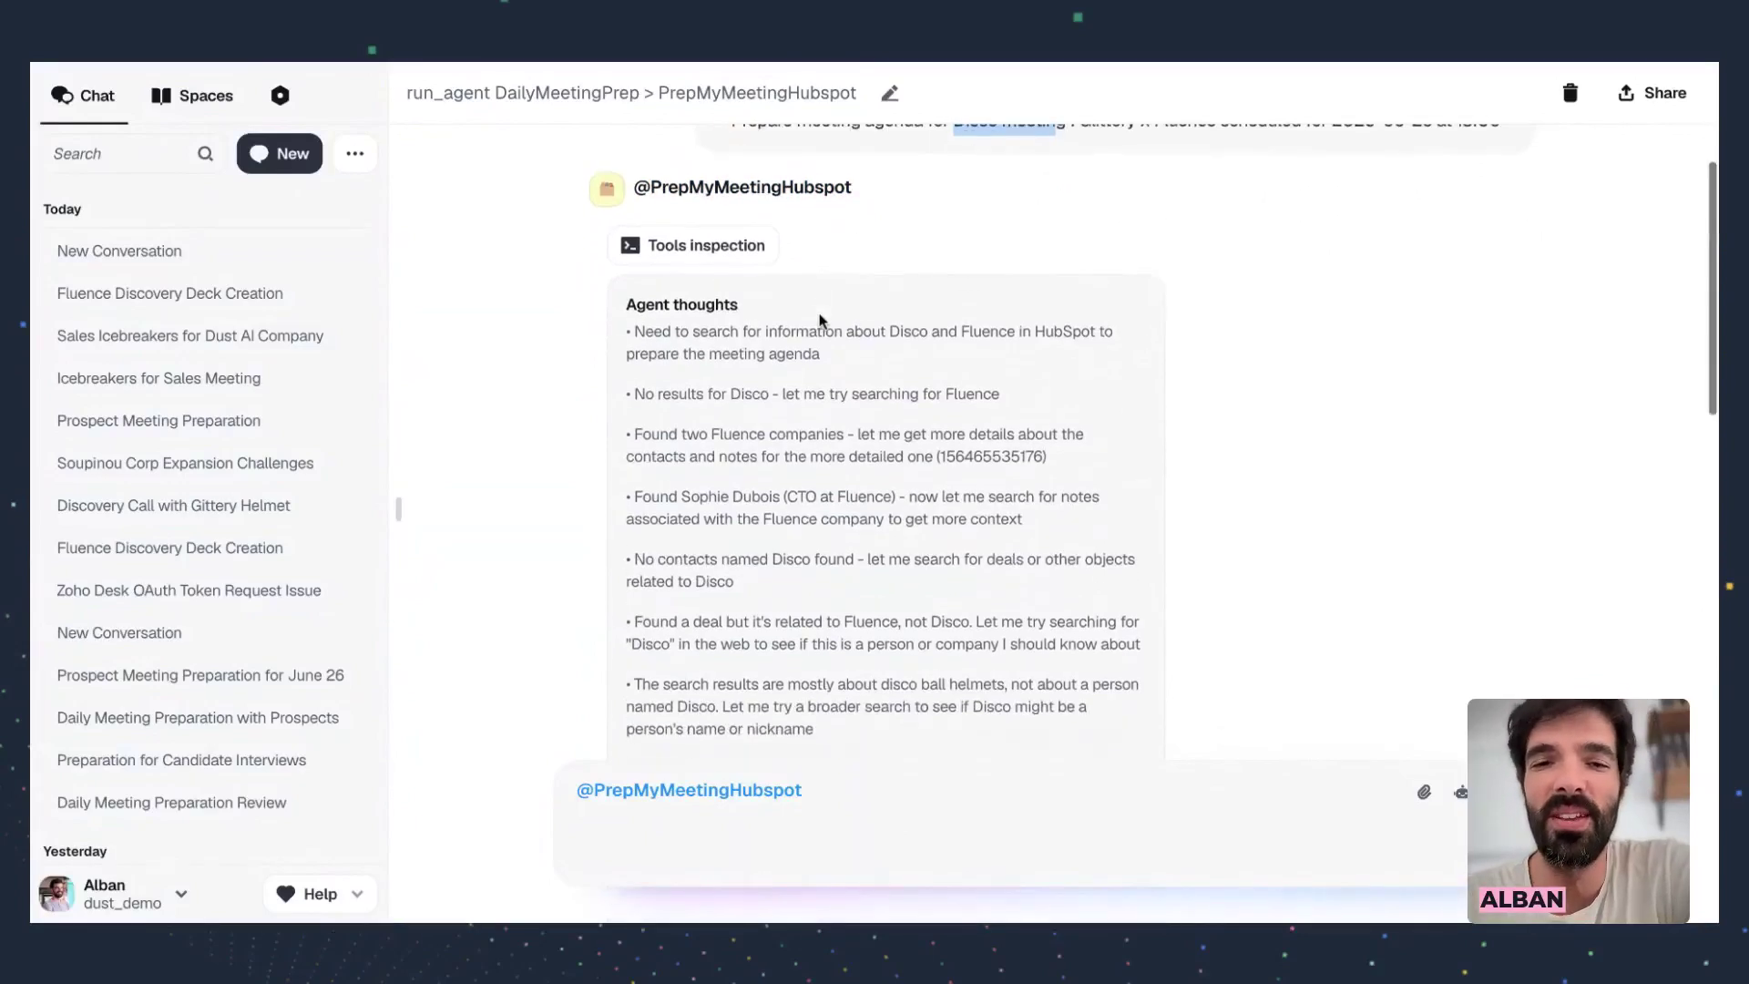
# Reopen the tools breakdown, check the Step 1 search's inputs and output, and collapse its details
pyautogui.click(703, 245)
pyautogui.moveTo(1087, 334); pyautogui.dragTo(941, 572)
pyautogui.scroll(-2, 941, 572)
pyautogui.scroll(2, 921, 389)
pyautogui.click(896, 233)
pyautogui.scroll(-1, 897, 243)
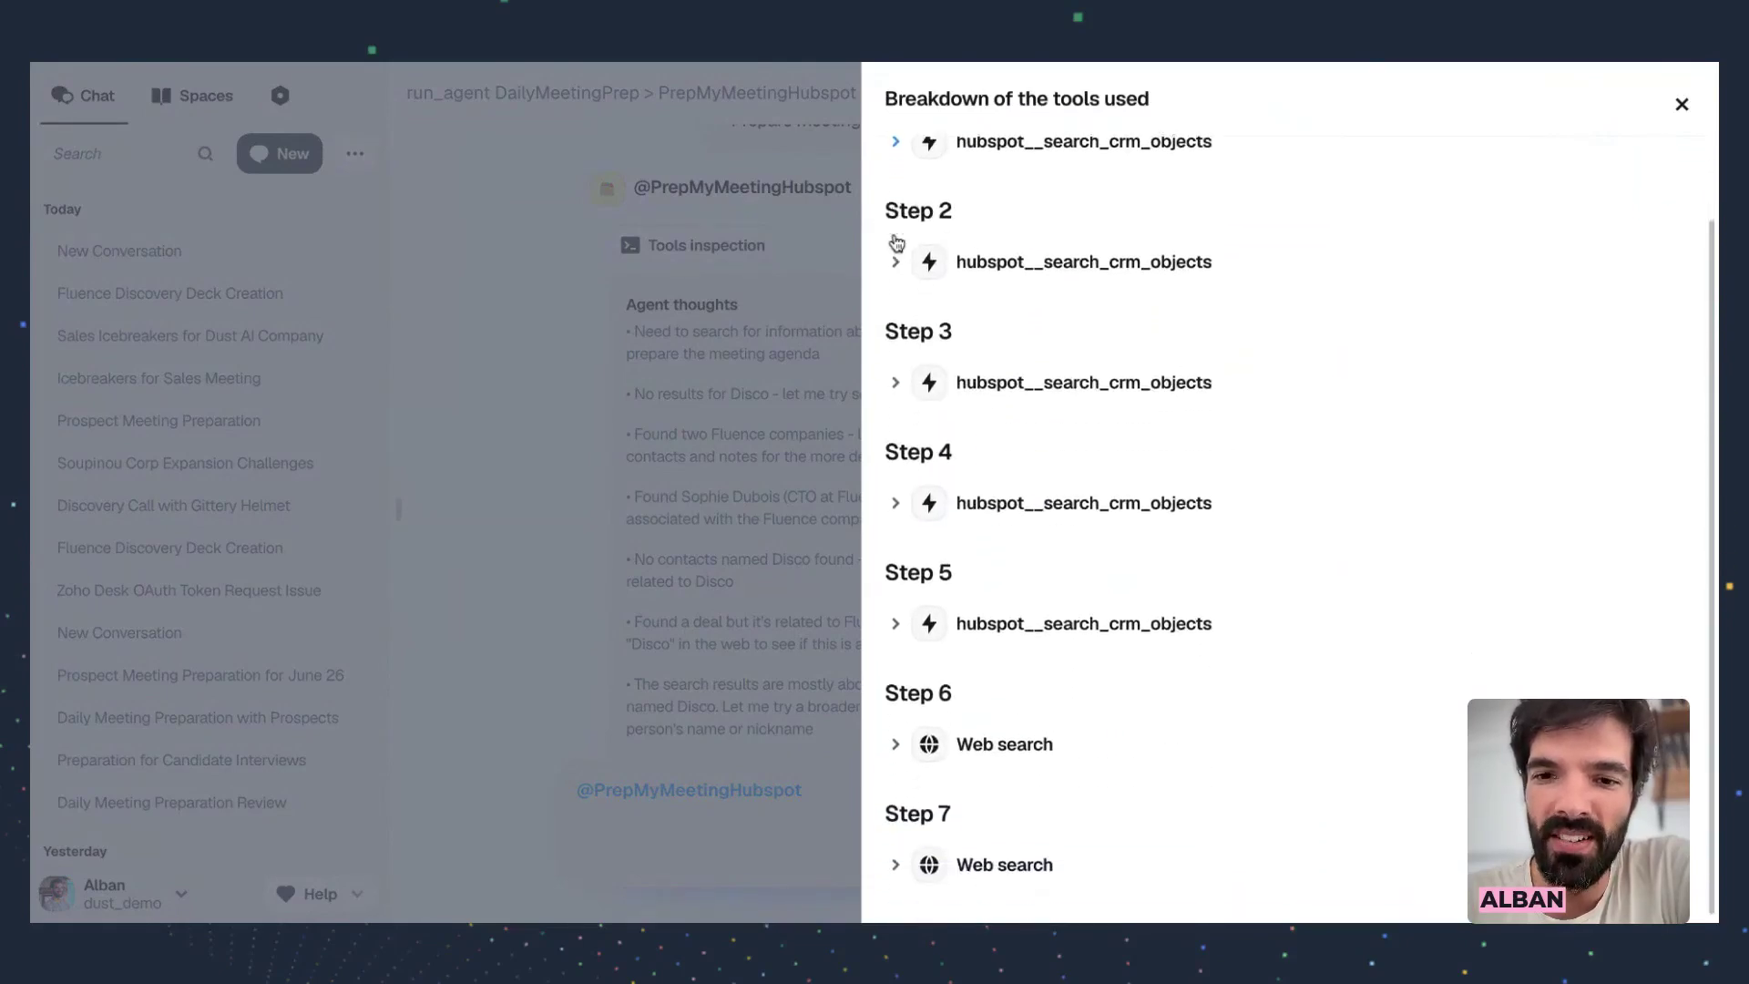
# Expand the Step 5, Step 4 and Step 3 HubSpot searches and examine the contact search's filter and output in Step 3
pyautogui.click(898, 627)
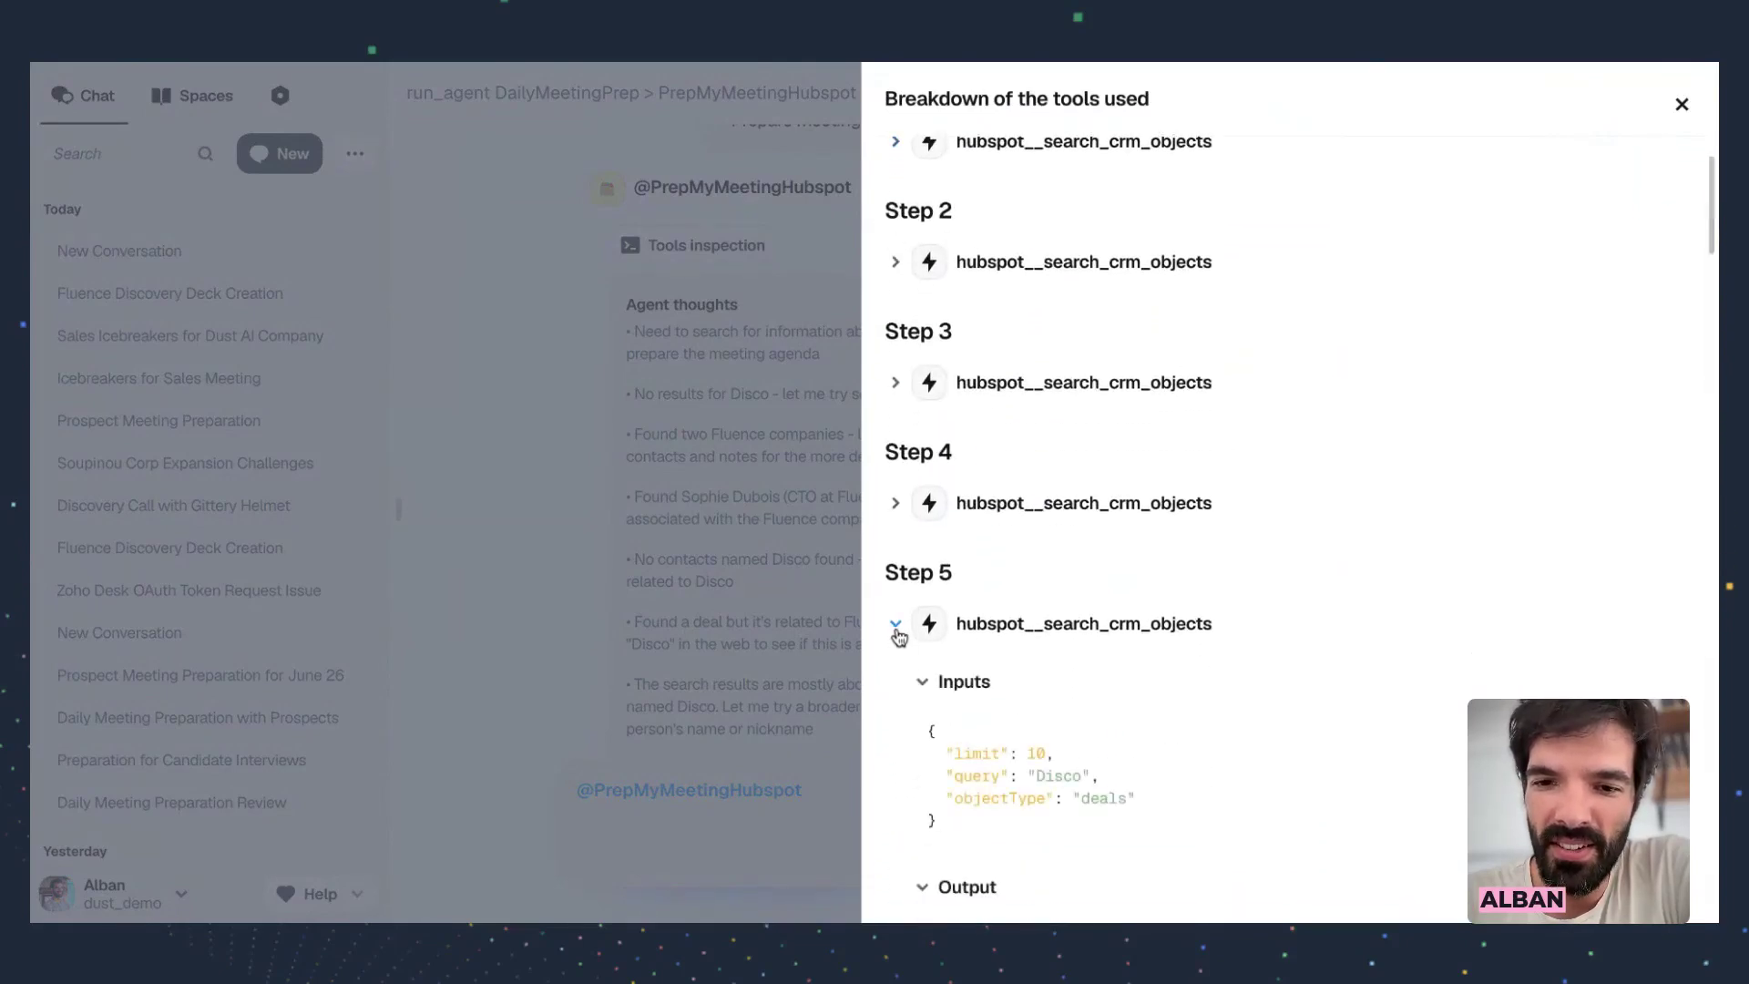
pyautogui.click(896, 503)
pyautogui.click(896, 387)
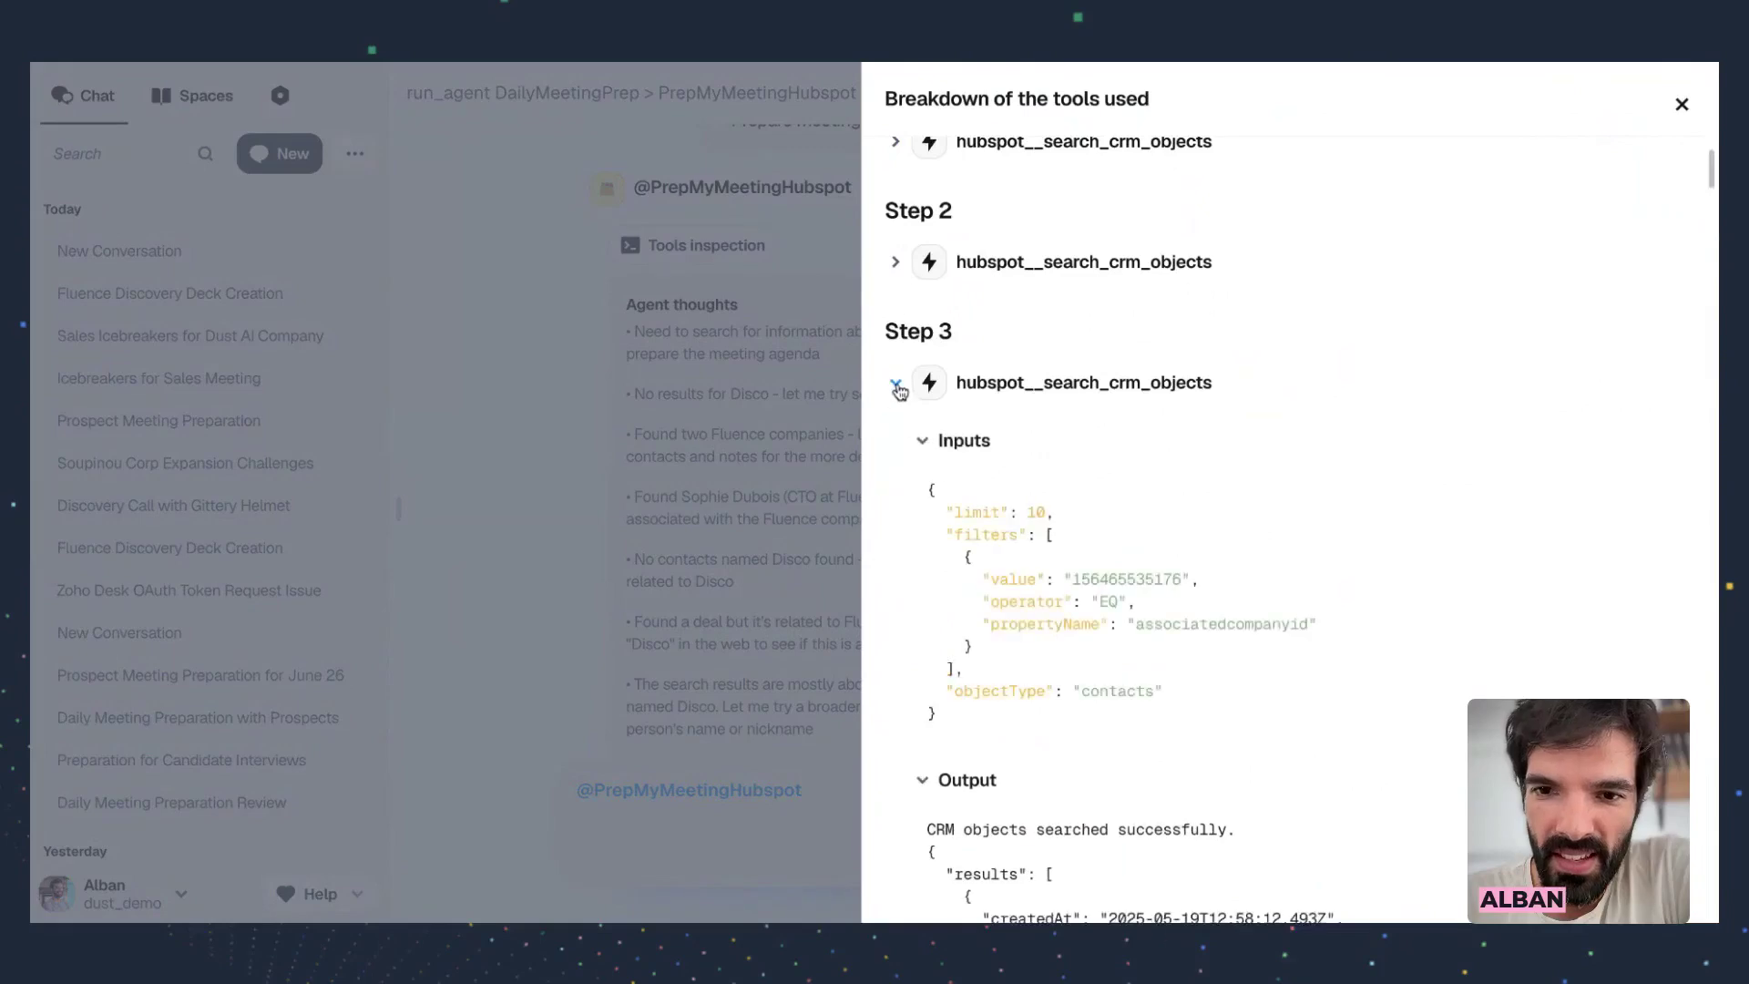
pyautogui.scroll(-10, 900, 392)
pyautogui.scroll(10, 900, 391)
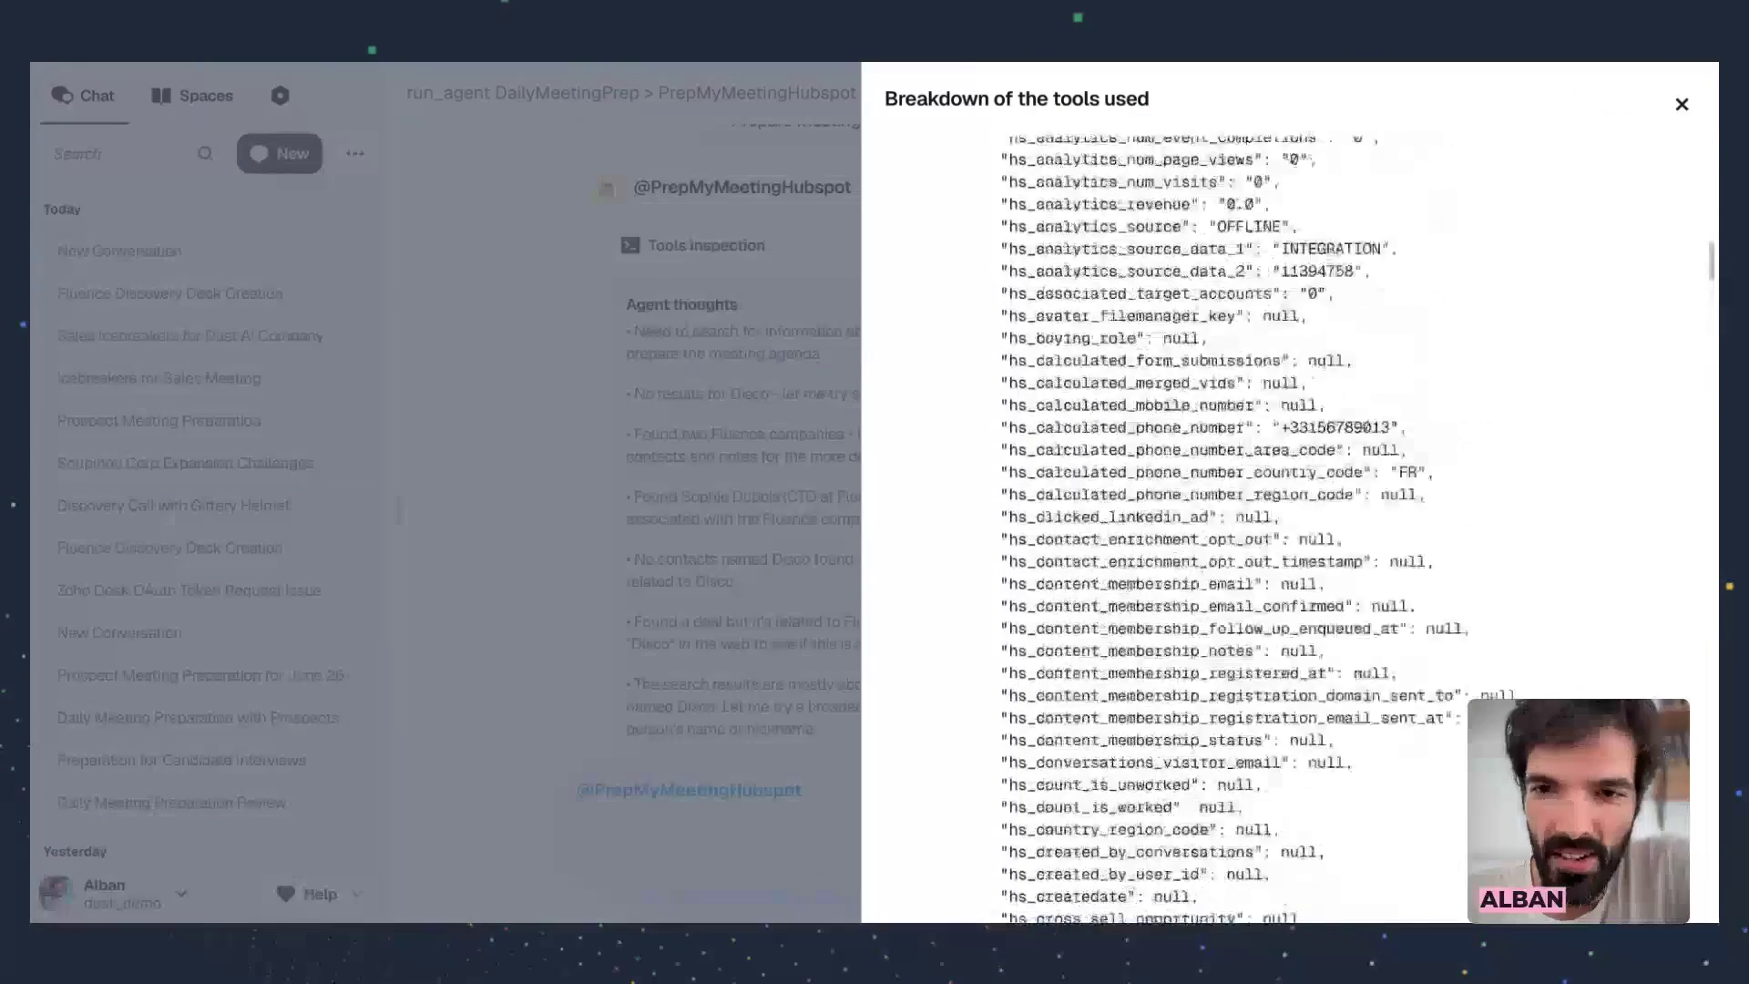
pyautogui.scroll(2, 983, 372)
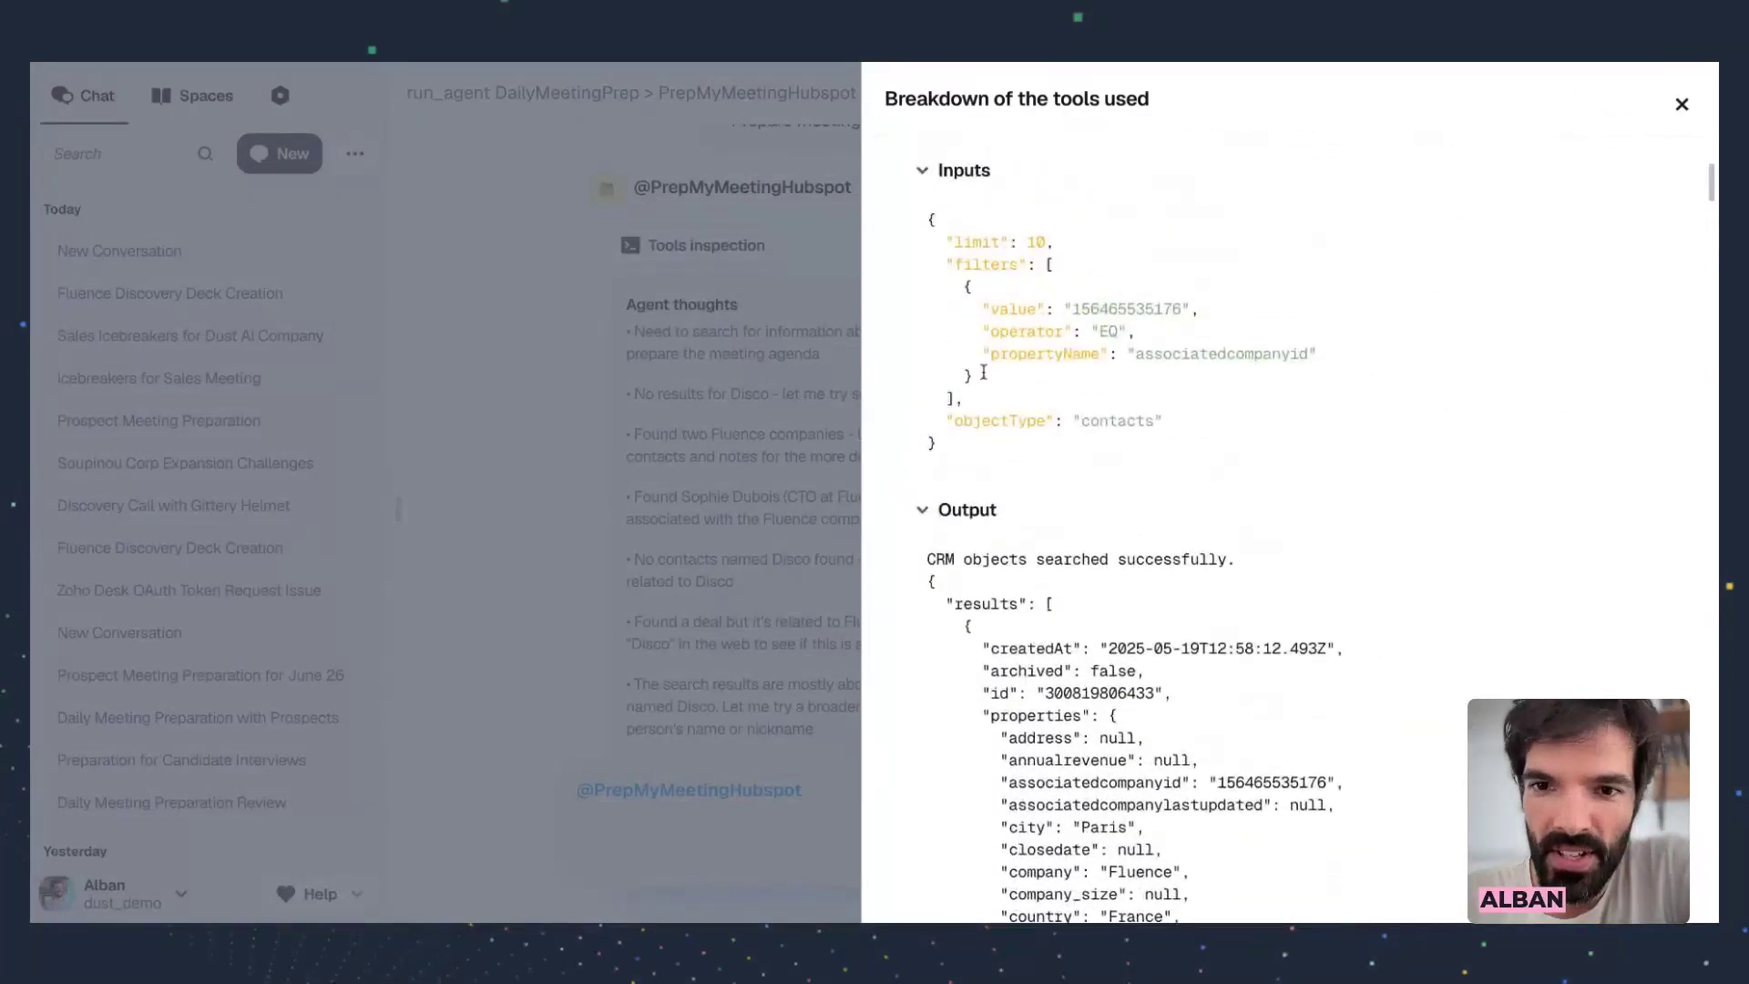
pyautogui.scroll(1, 1119, 376)
pyautogui.moveTo(1081, 348); pyautogui.dragTo(1172, 350)
pyautogui.scroll(1, 944, 191)
pyautogui.scroll(4, 939, 228)
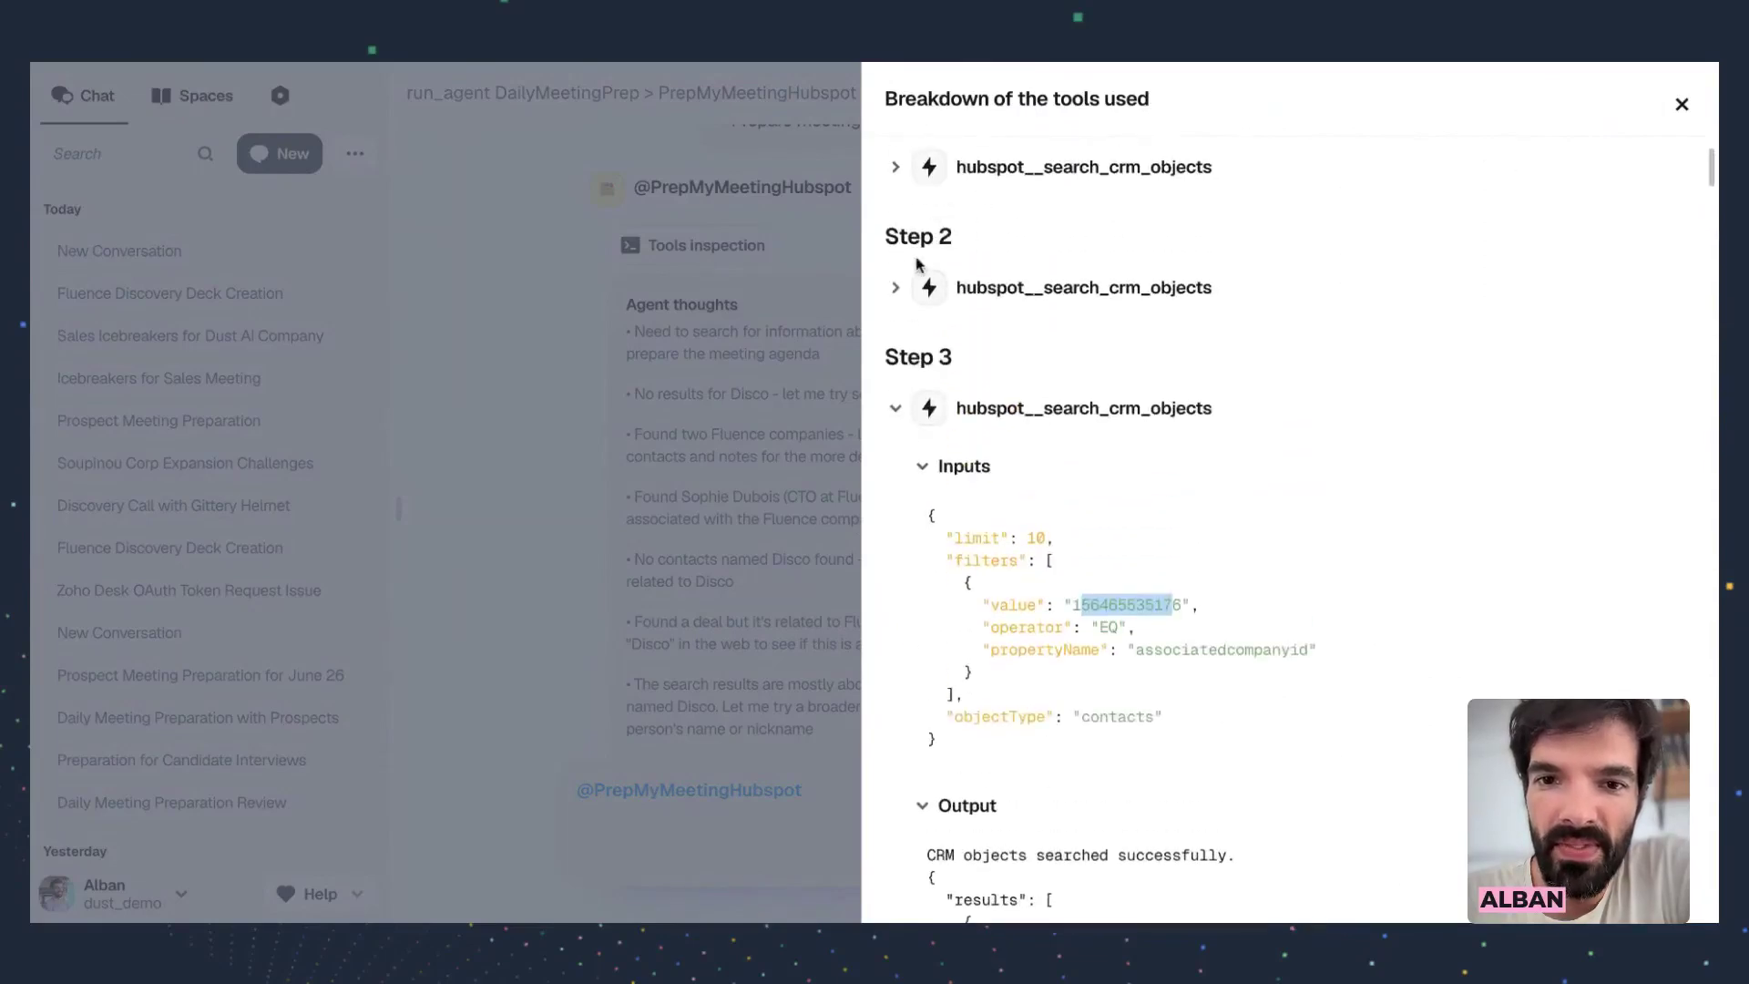
# Expand the Step 2 HubSpot search and examine its input and the first record in its output
pyautogui.click(895, 288)
pyautogui.moveTo(985, 441); pyautogui.dragTo(1089, 441)
pyautogui.doubleClick(1083, 441)
pyautogui.scroll(-4, 1082, 441)
pyautogui.moveTo(933, 317); pyautogui.dragTo(1341, 873)
pyautogui.scroll(-1, 1337, 868)
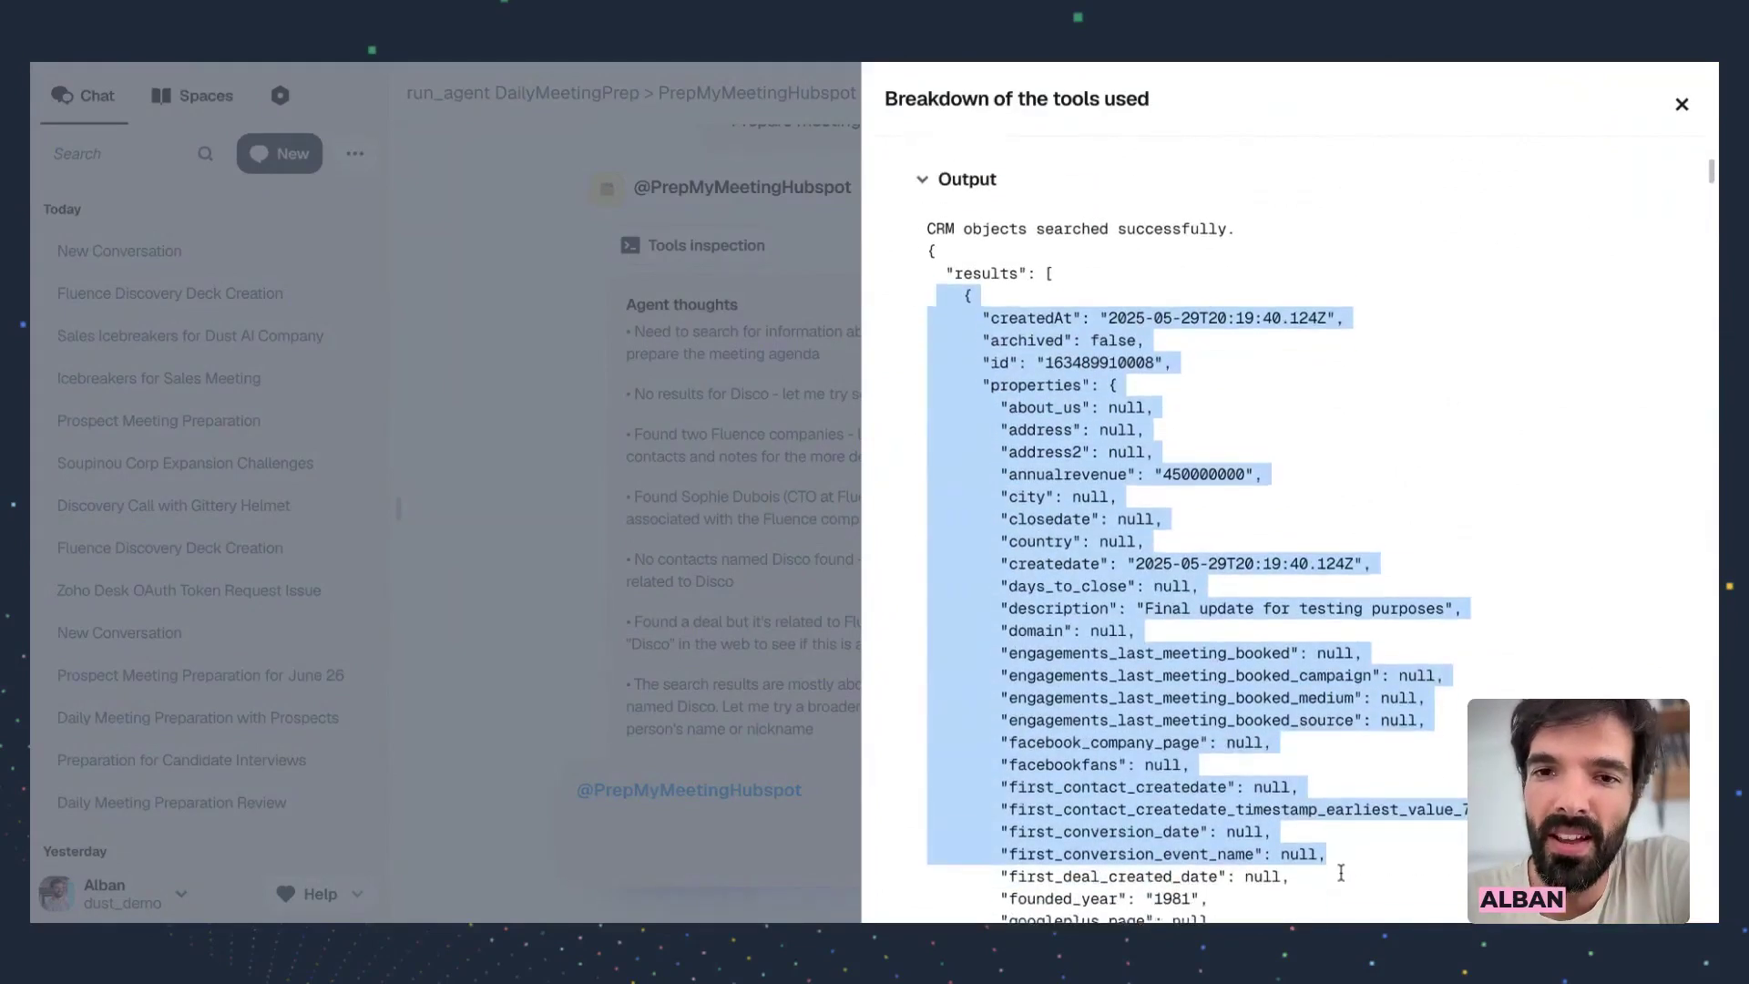
# Collapse the Step 2 and Step 3 HubSpot searches and close the tools breakdown
pyautogui.scroll(6, 921, 391)
pyautogui.click(896, 347)
pyautogui.click(900, 473)
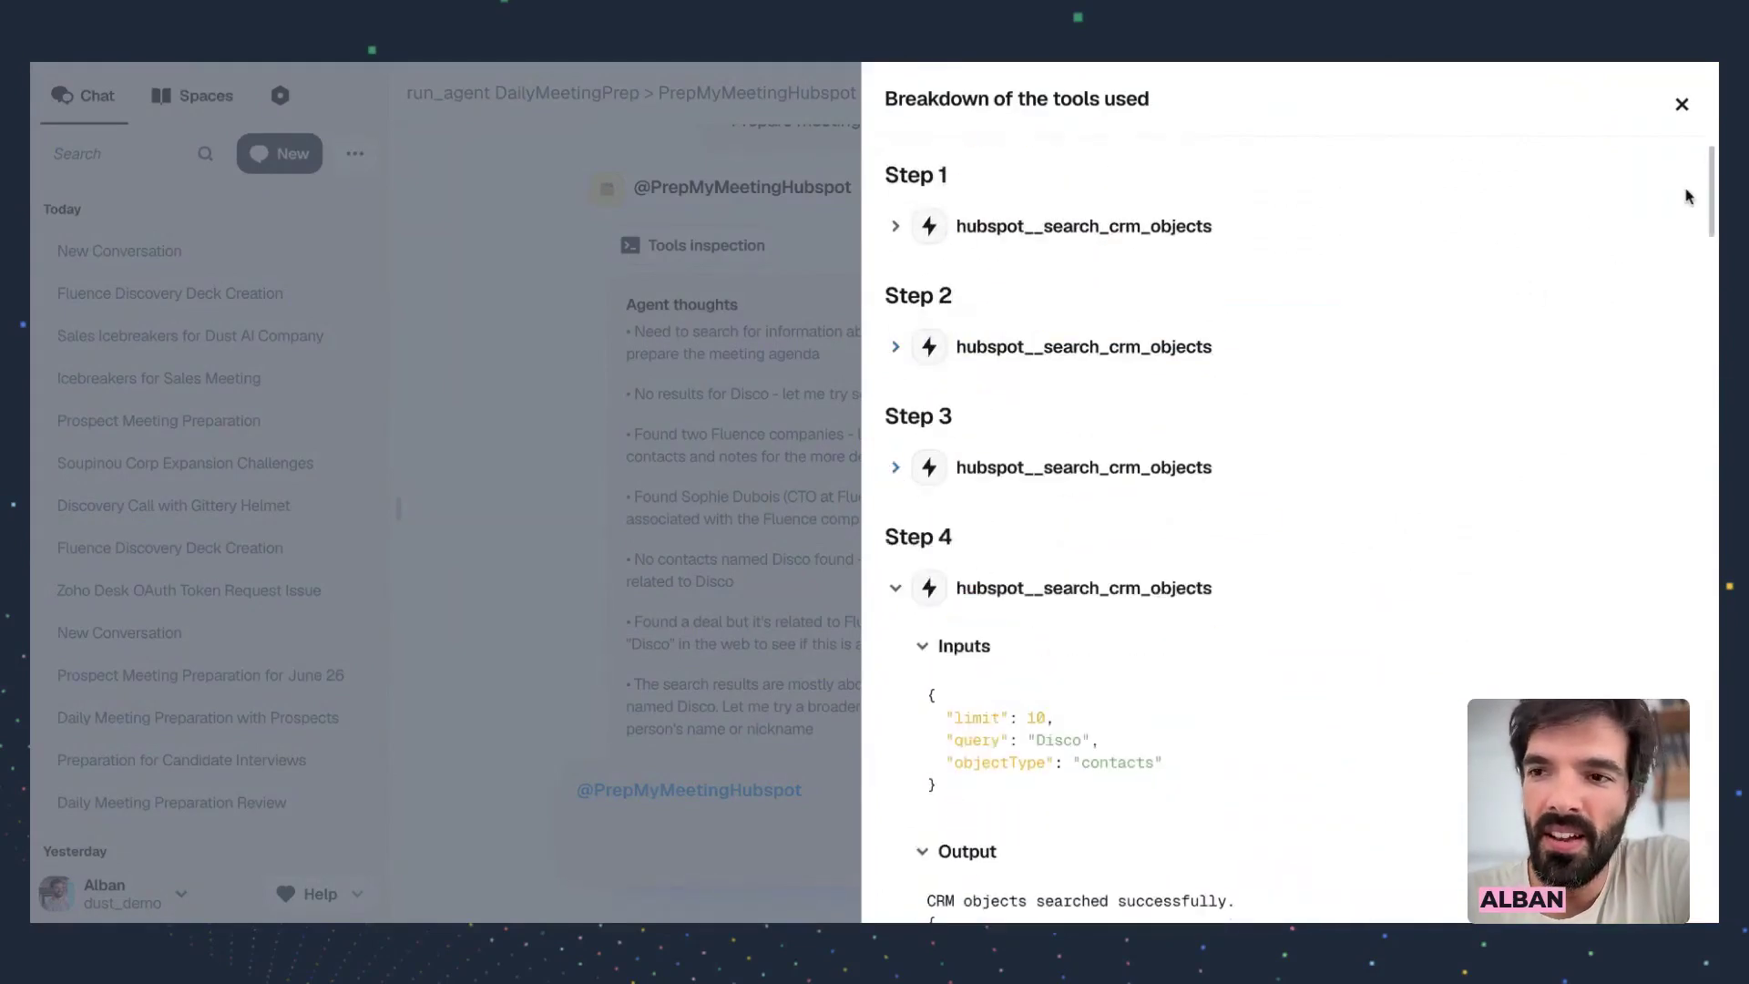
pyautogui.click(801, 647)
# Read the generated Glittery Helmet x Fluence meeting agenda, focusing on its Company Background and Meeting Objectives
pyautogui.scroll(-6, 802, 647)
pyautogui.scroll(-3, 802, 647)
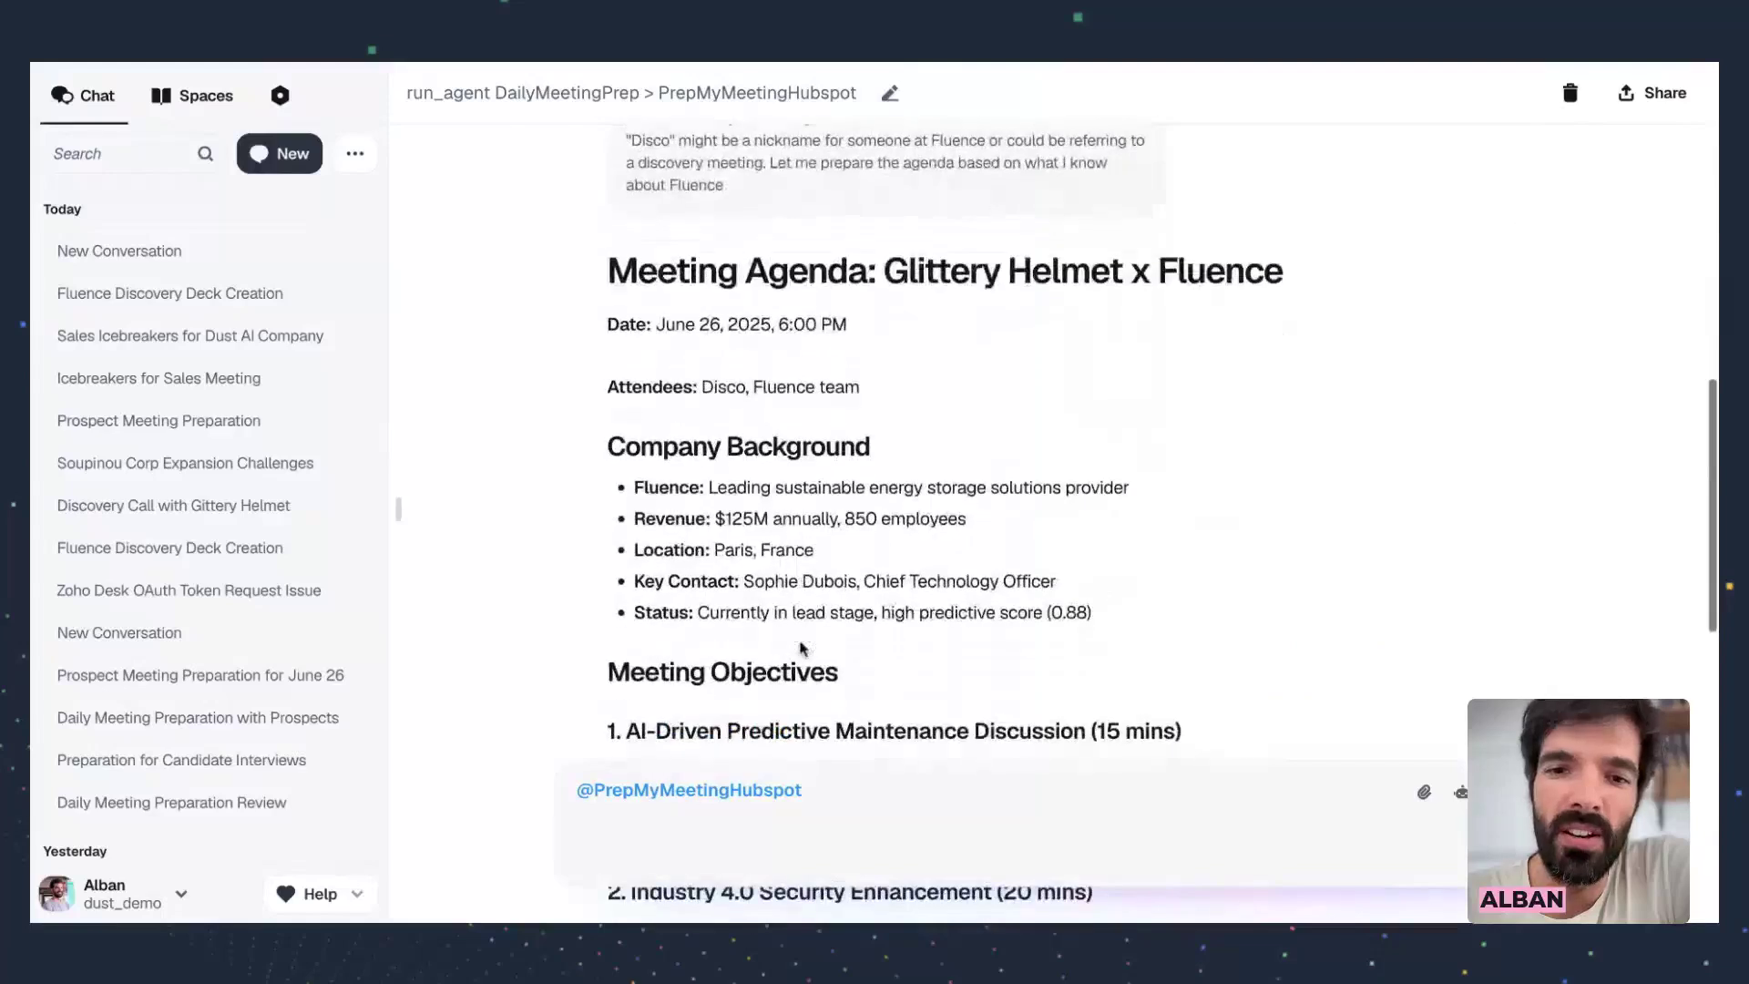
pyautogui.moveTo(635, 331); pyautogui.dragTo(1016, 425)
pyautogui.click(1017, 424)
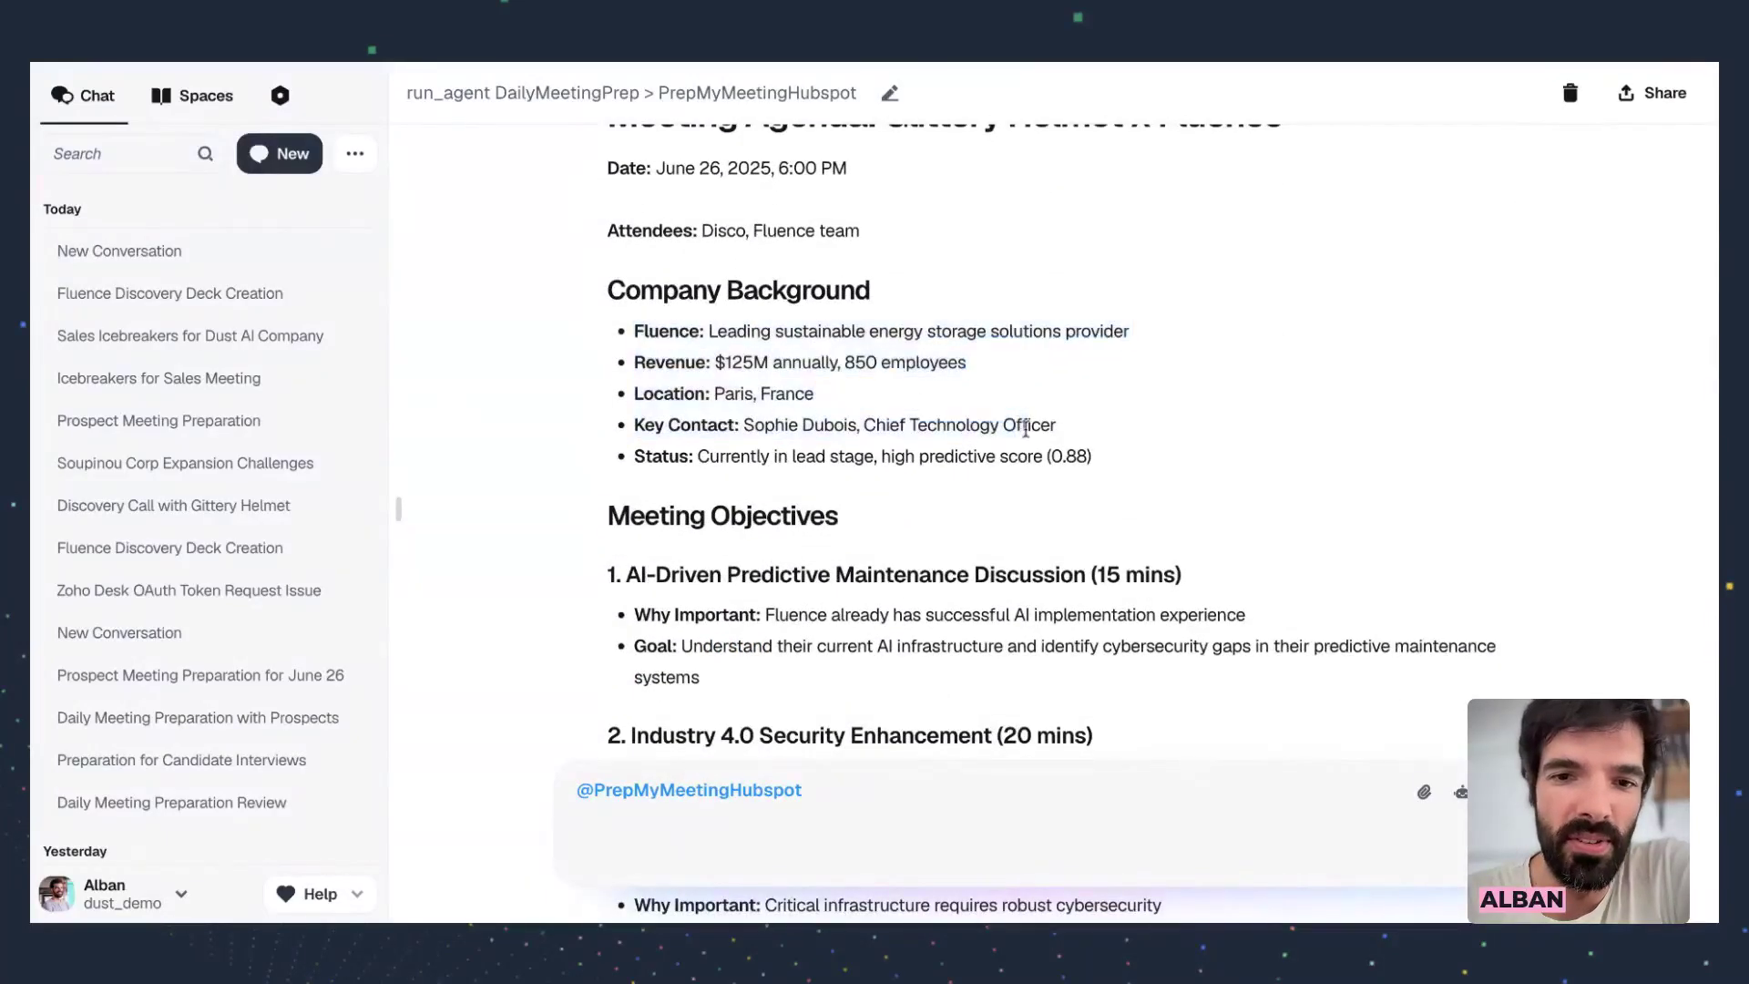
pyautogui.moveTo(649, 361); pyautogui.dragTo(1003, 424)
pyautogui.scroll(-1, 1007, 422)
pyautogui.scroll(-9, 1009, 417)
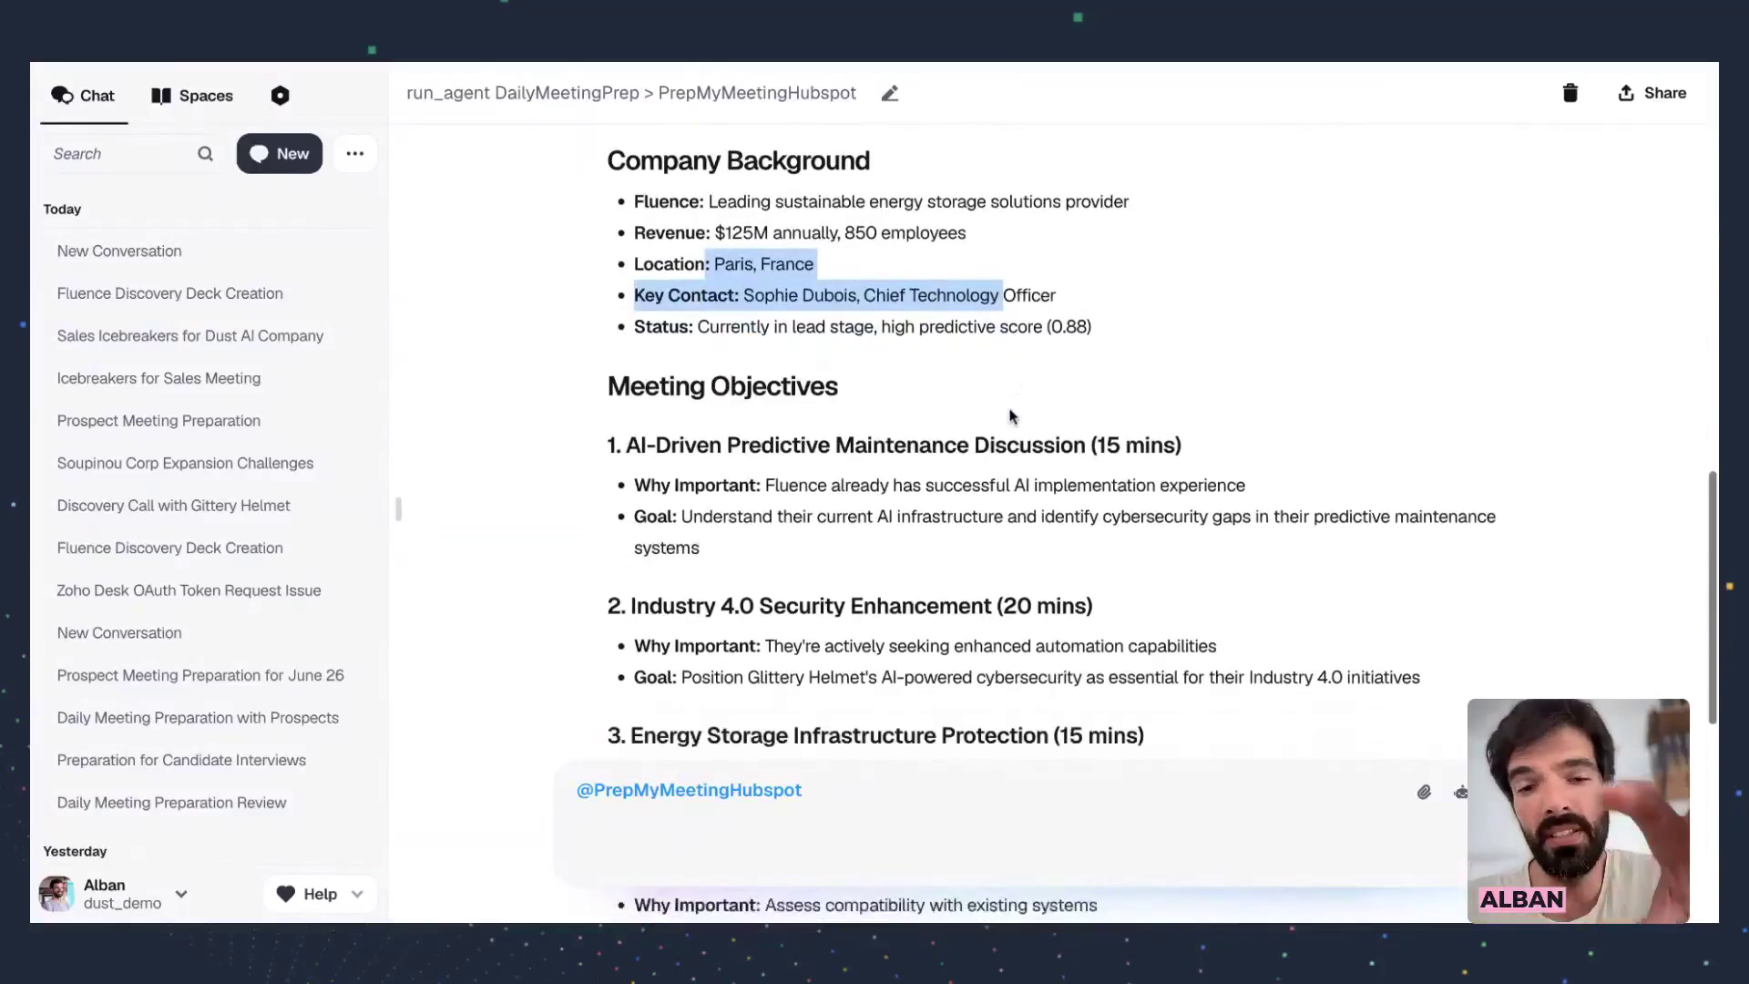
pyautogui.scroll(7, 1009, 417)
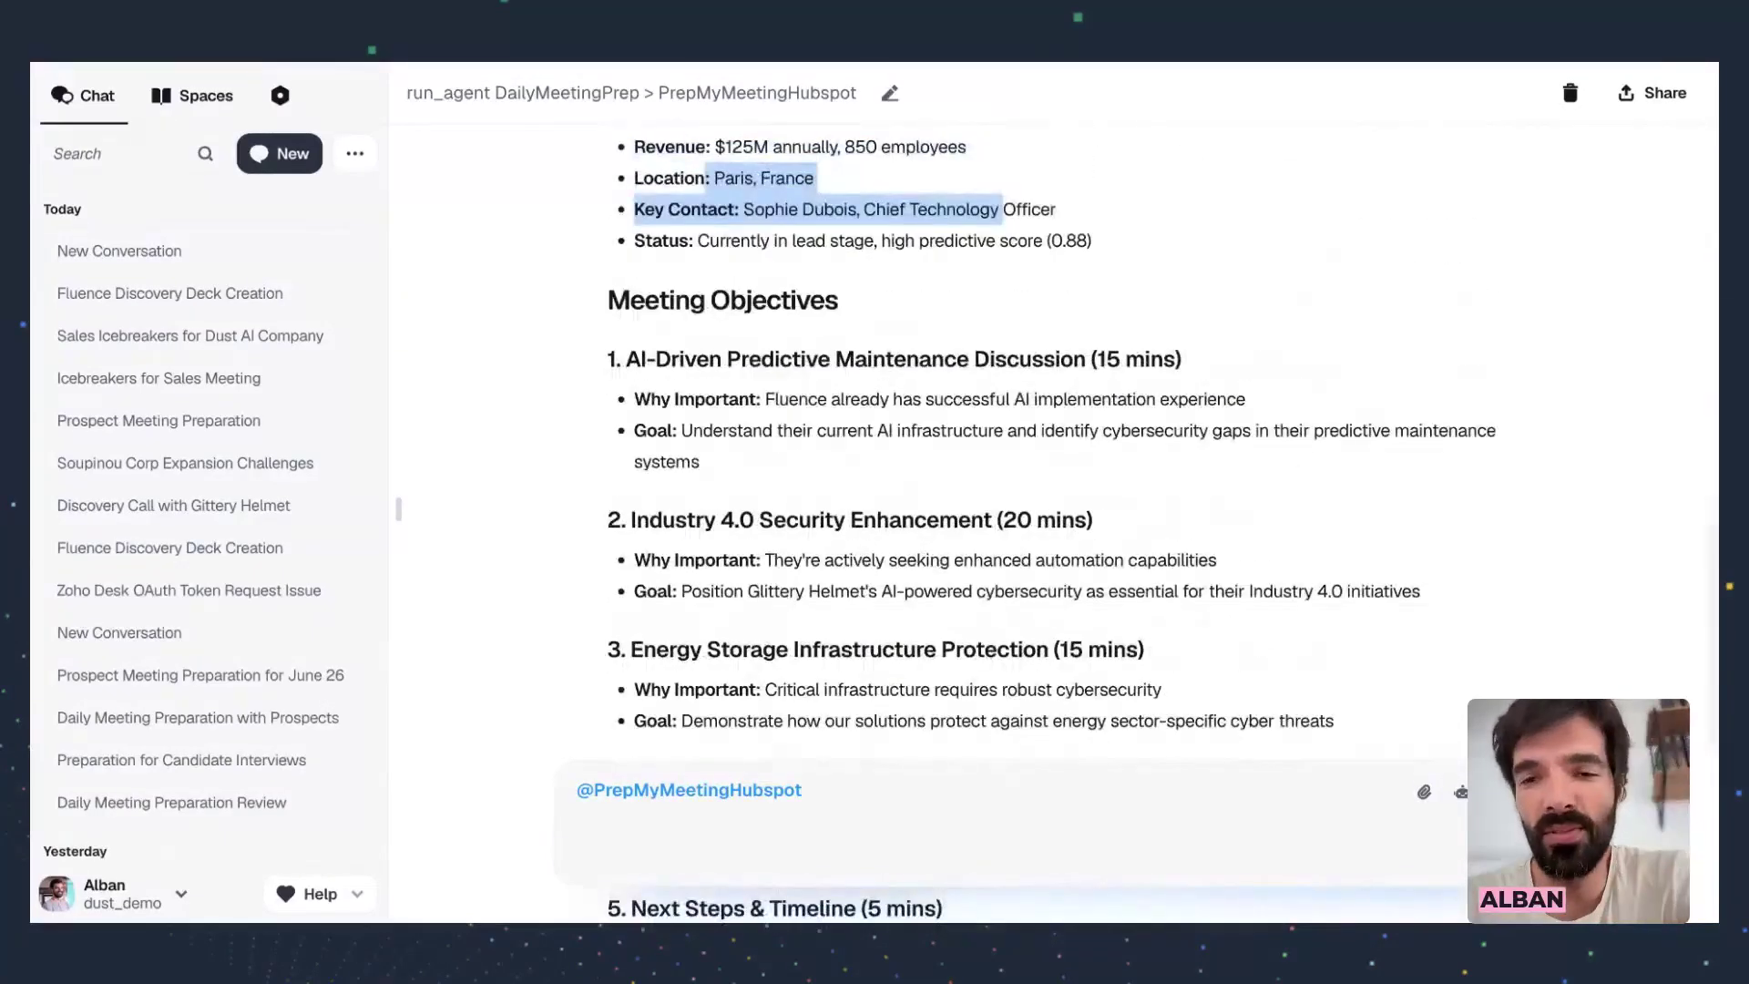
pyautogui.scroll(1, 939, 347)
pyautogui.scroll(5, 939, 347)
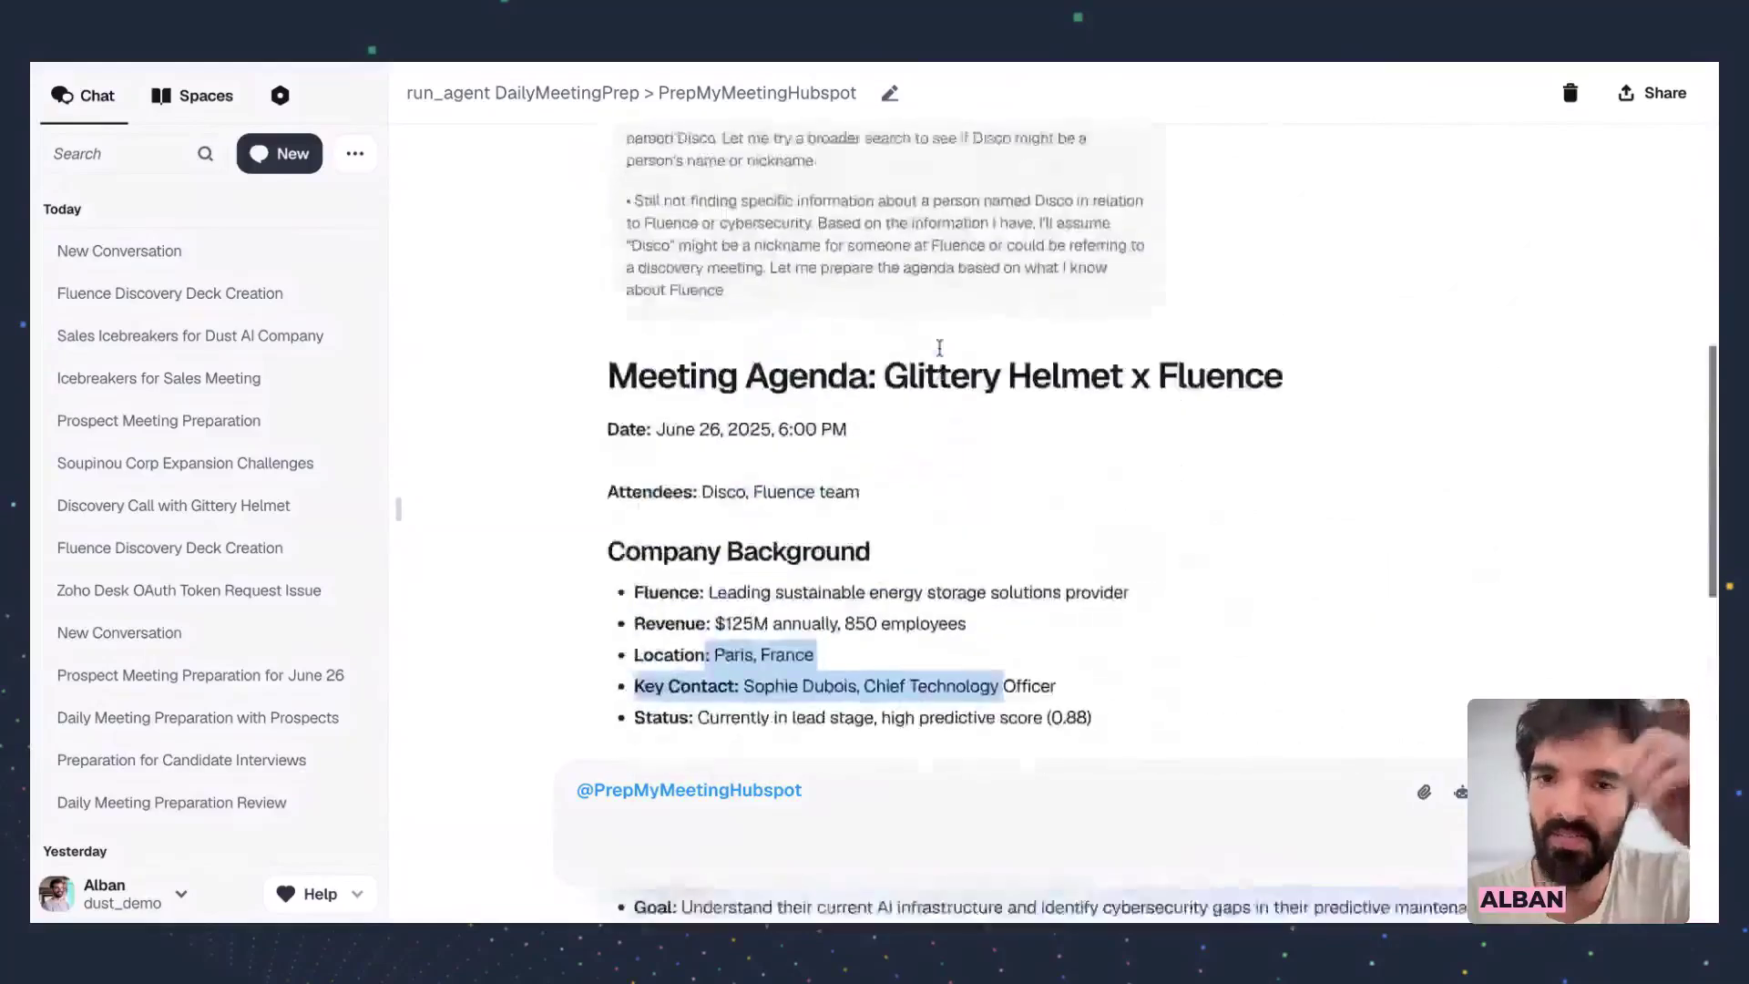
pyautogui.scroll(-4, 939, 347)
pyautogui.scroll(1, 1002, 437)
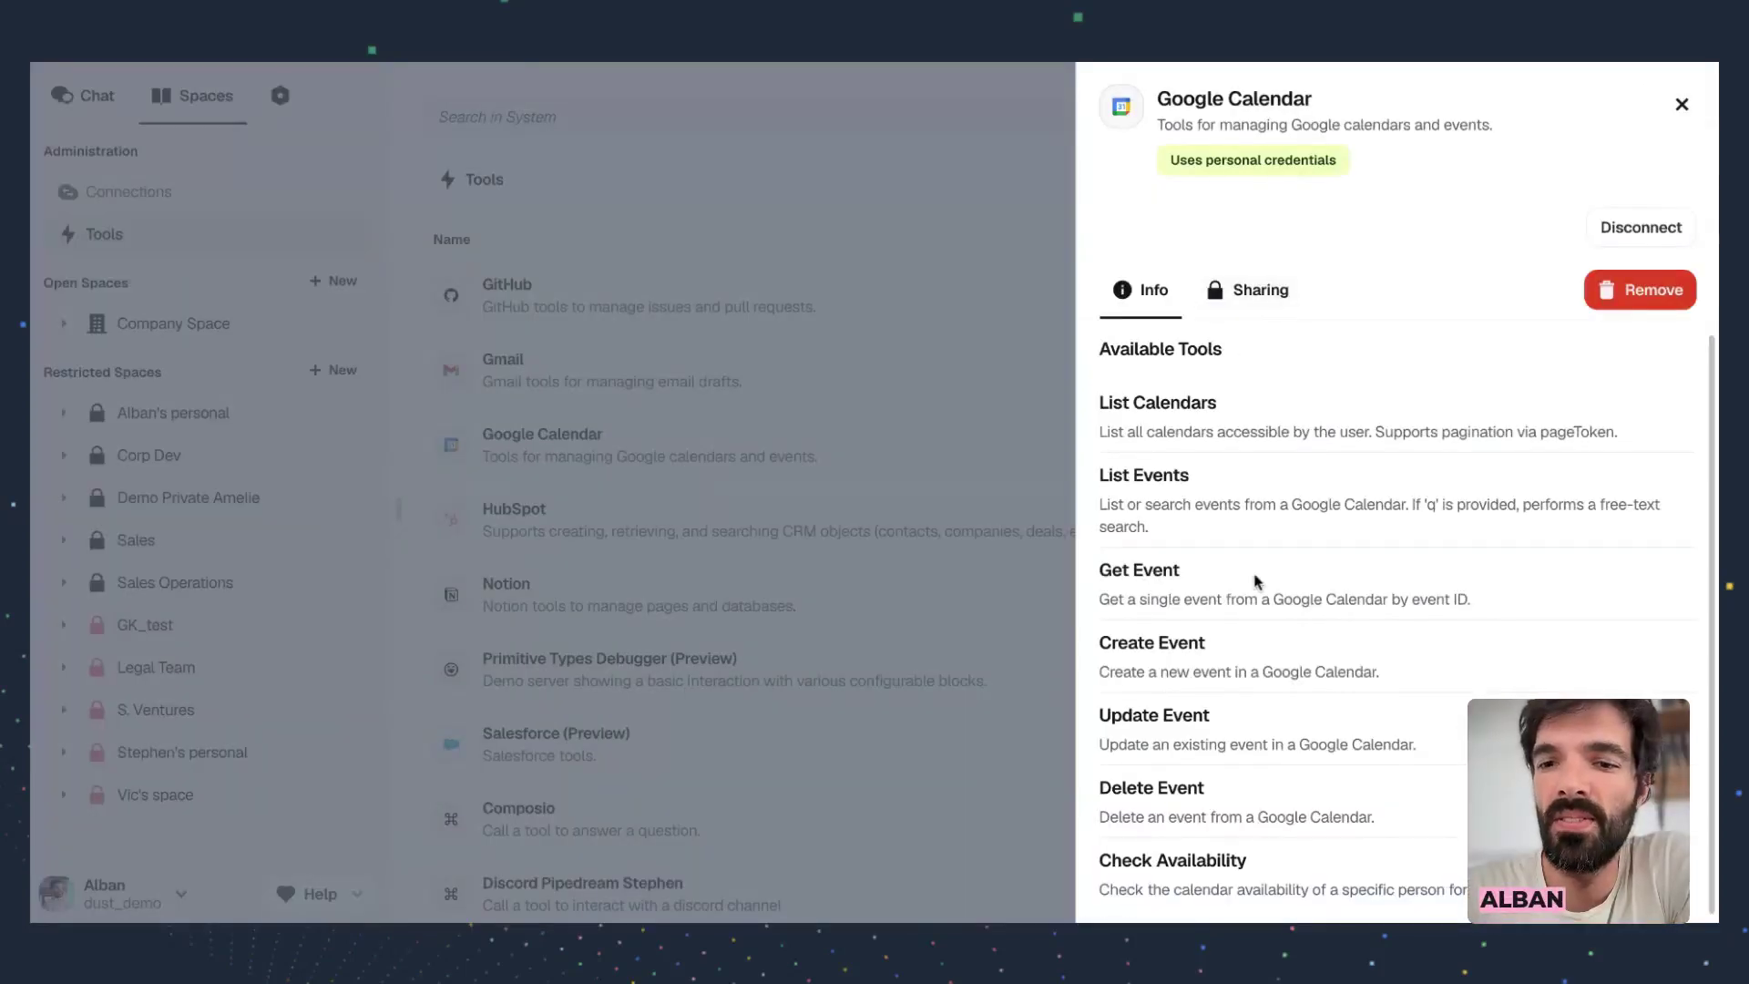
# Close the Google Calendar tool details and open the Fluence Discovery Deck Creation conversation
pyautogui.click(853, 167)
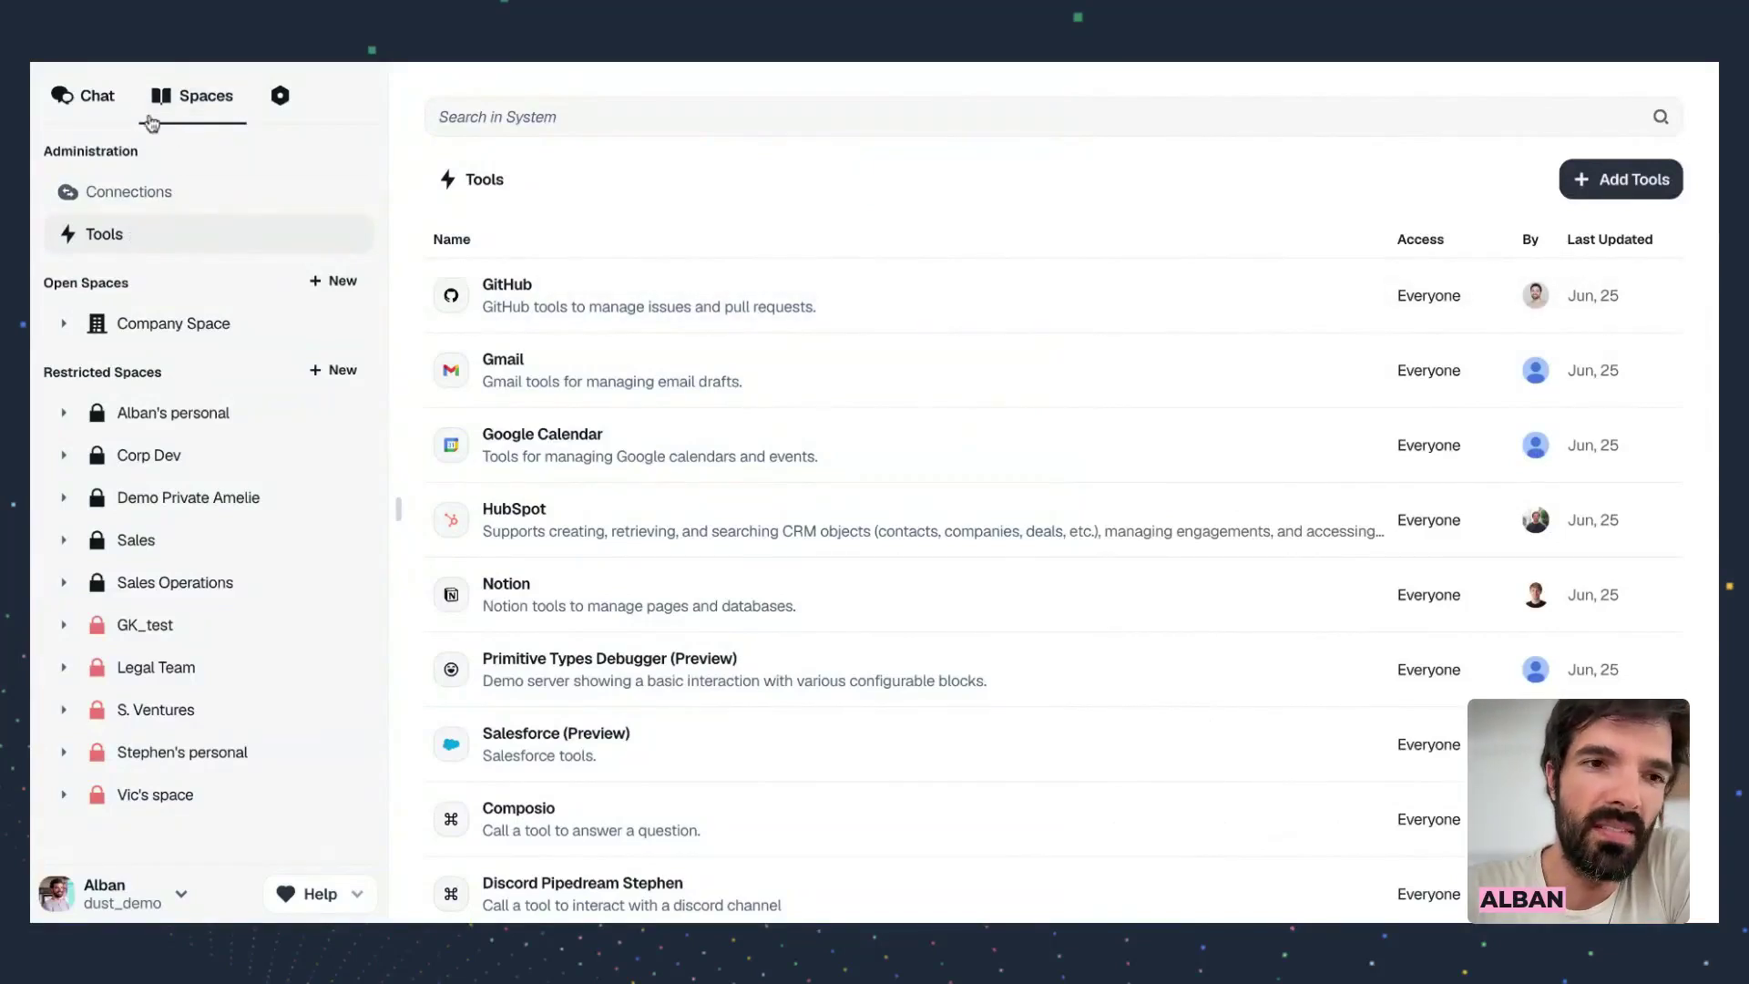
pyautogui.click(105, 99)
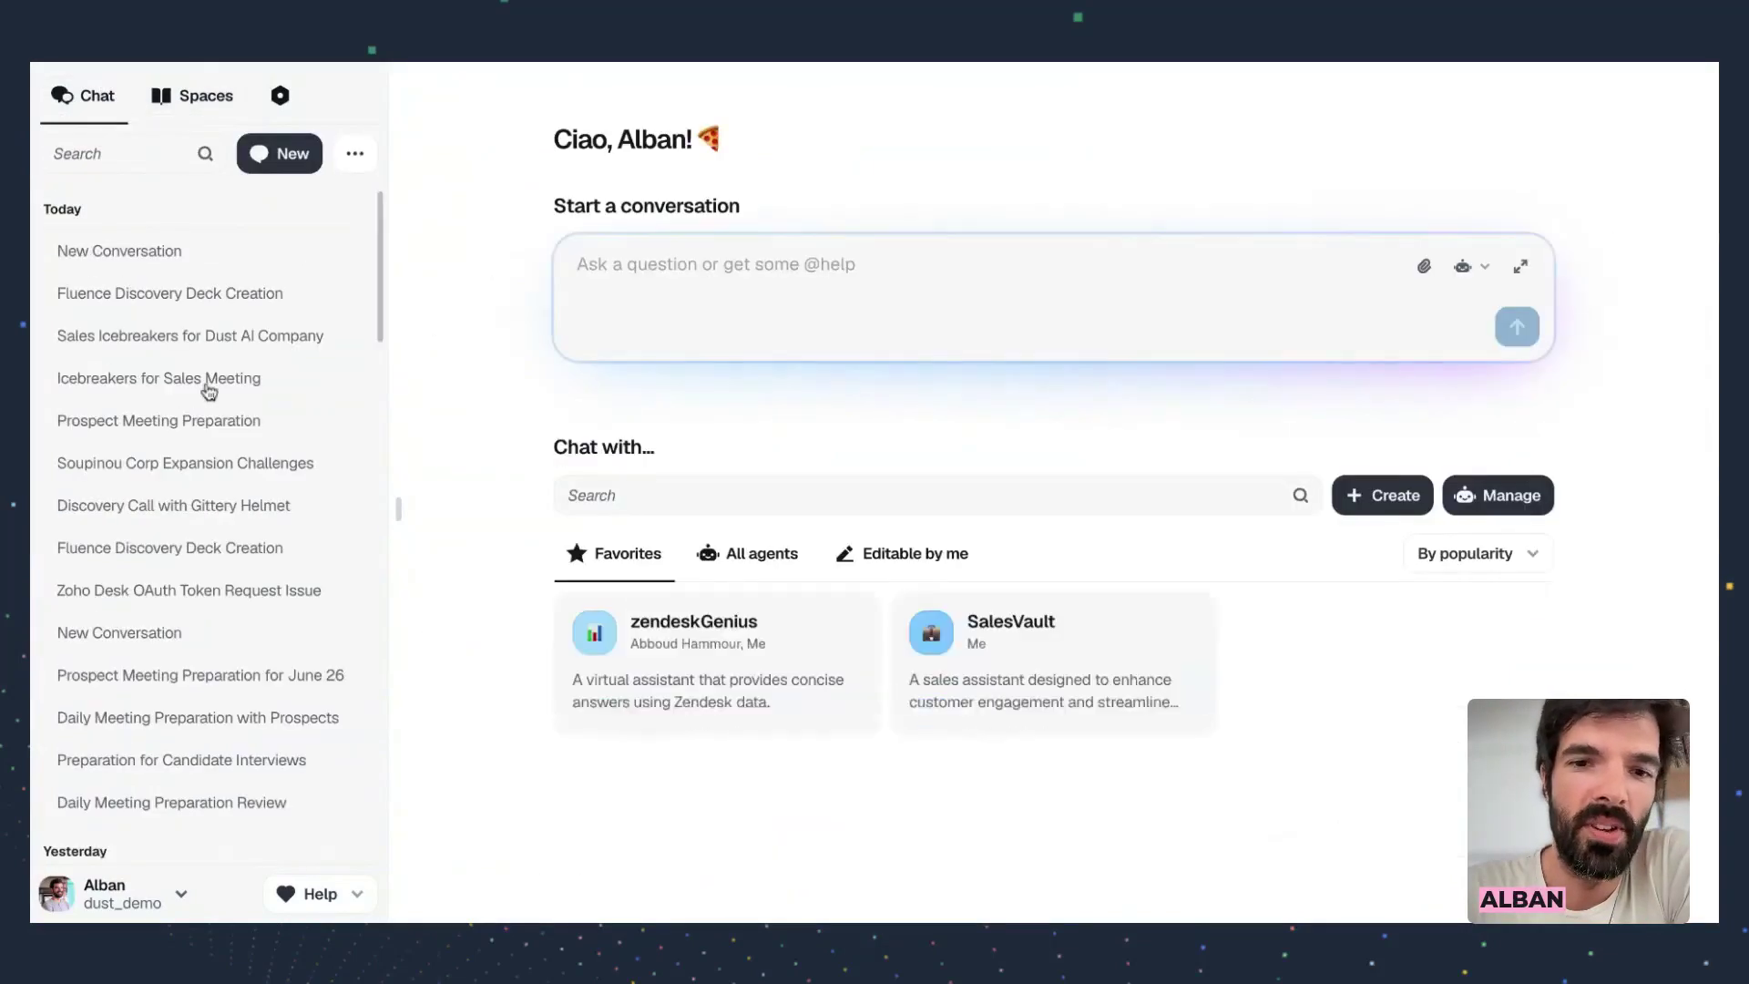
pyautogui.click(143, 299)
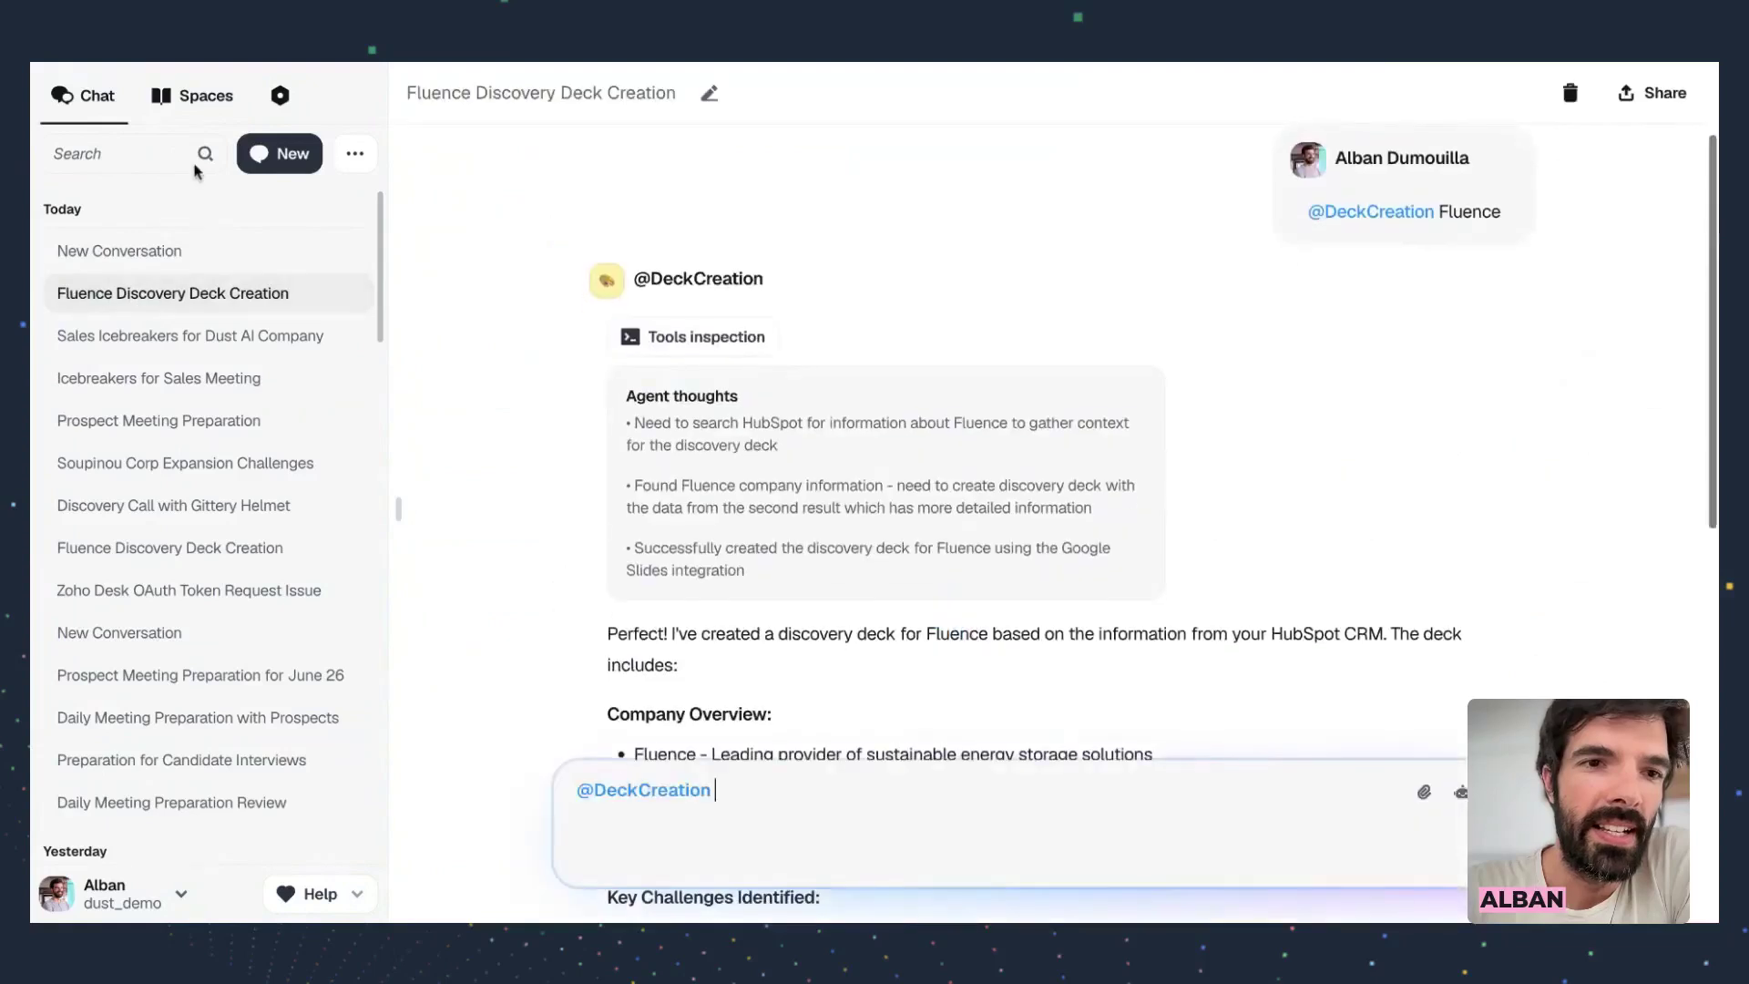
# Return to the workspace's Tools administration page and look through the list of configured tools
pyautogui.click(189, 108)
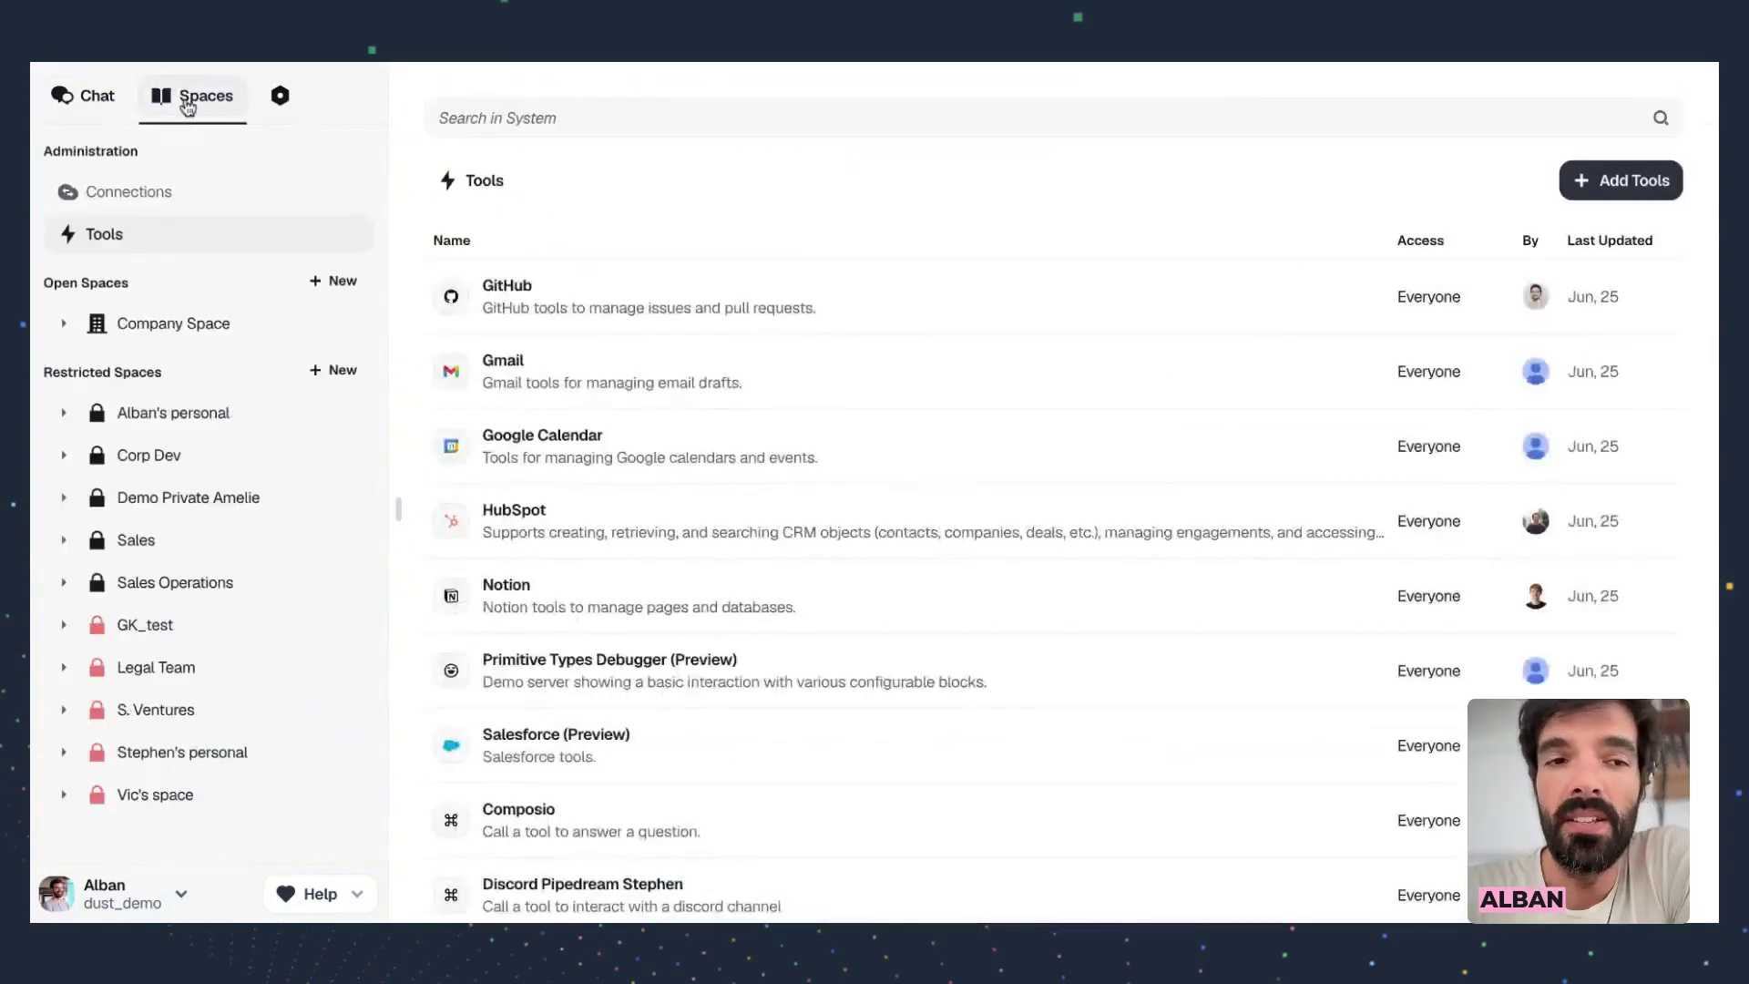
pyautogui.scroll(-10, 753, 379)
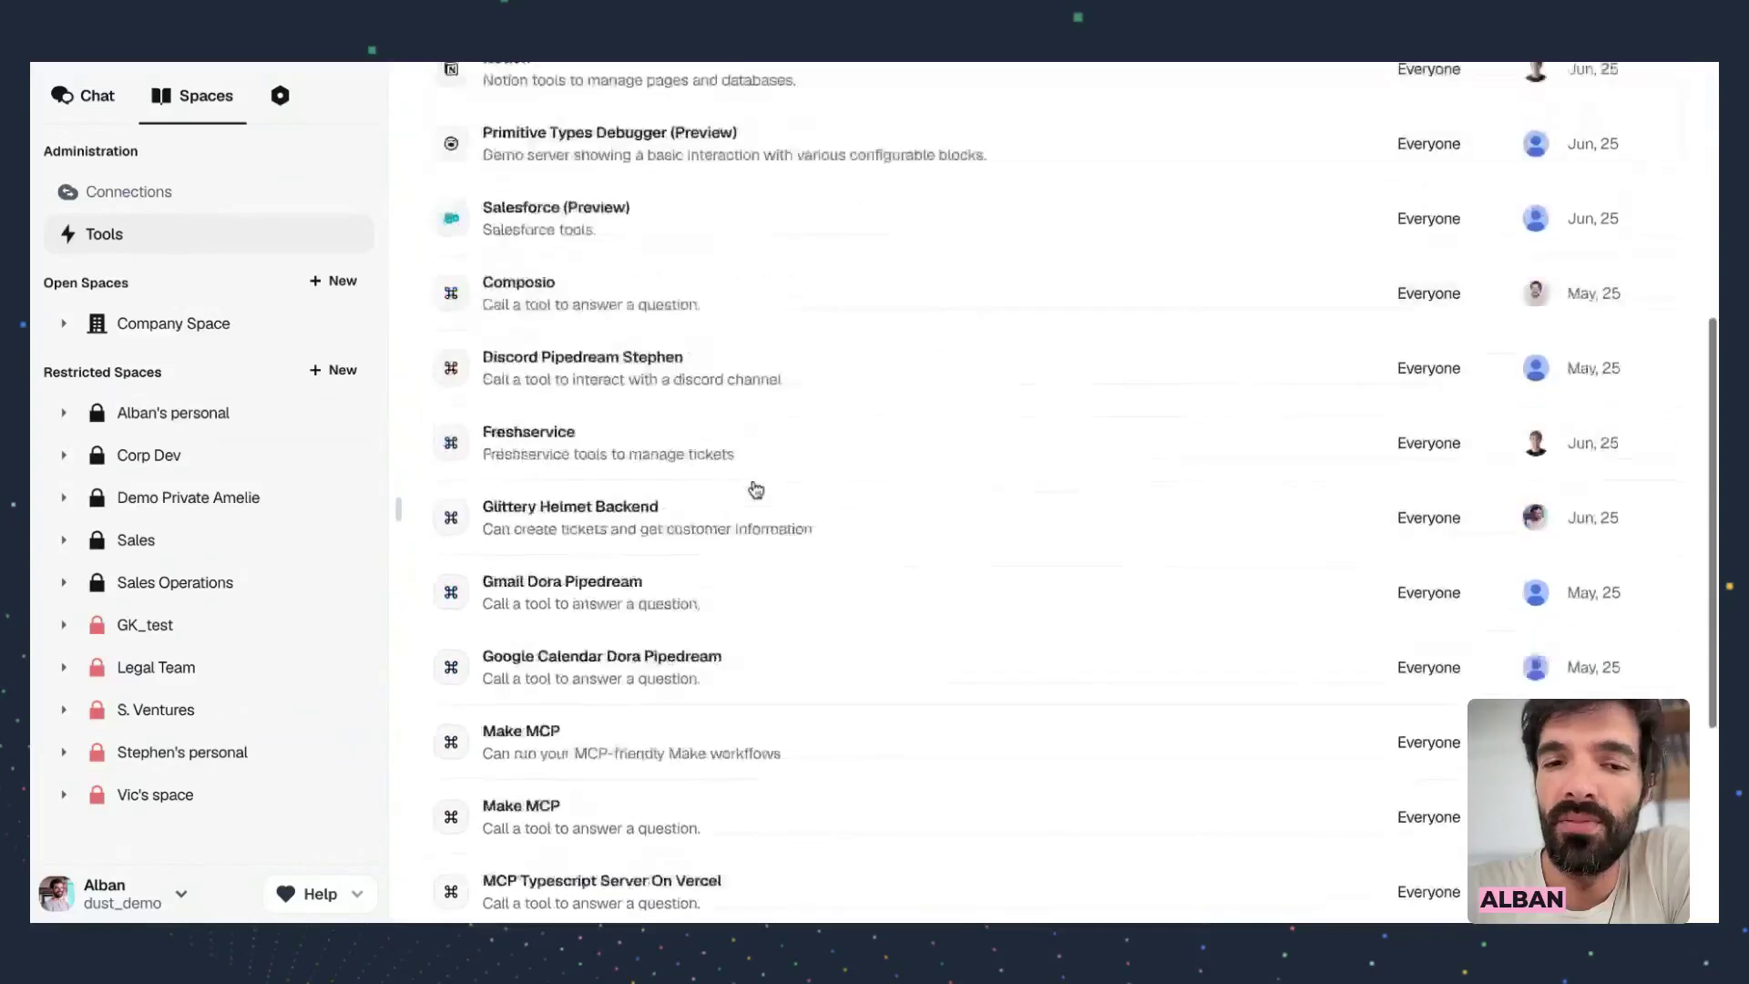
pyautogui.scroll(9, 755, 490)
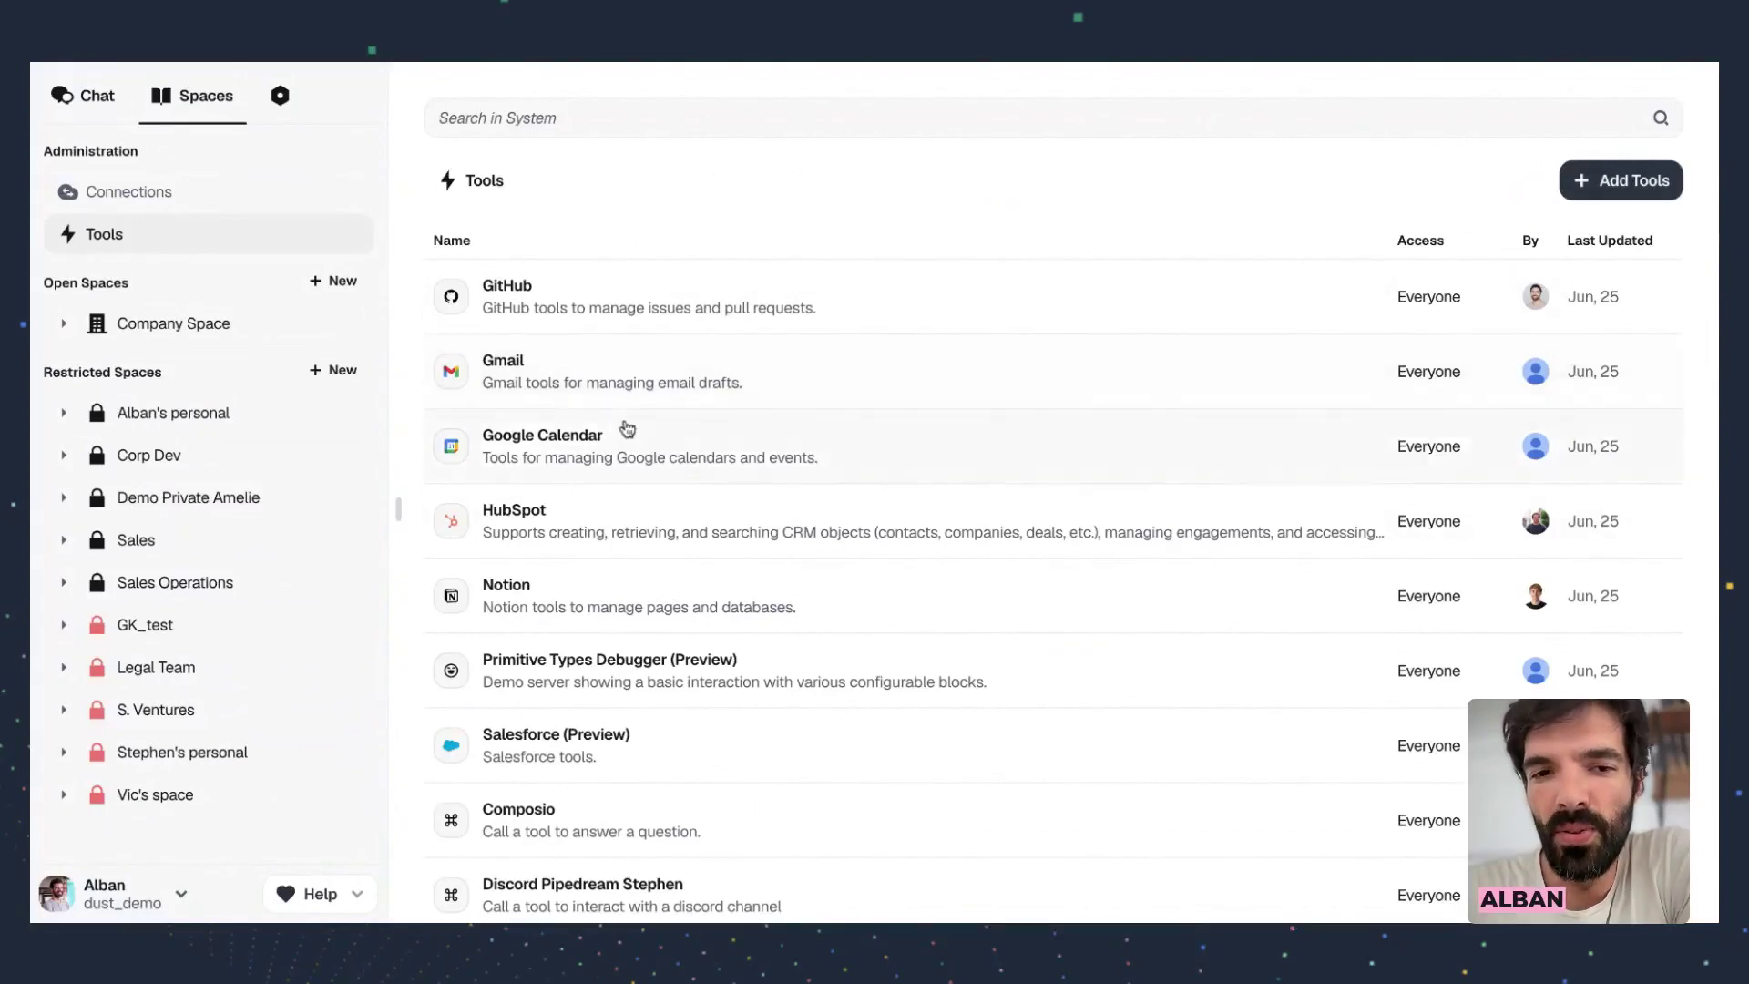
# Open the Google Calendar tool's details, examine available actions such as List Events, Get Event and Create Event, and close them
pyautogui.click(704, 456)
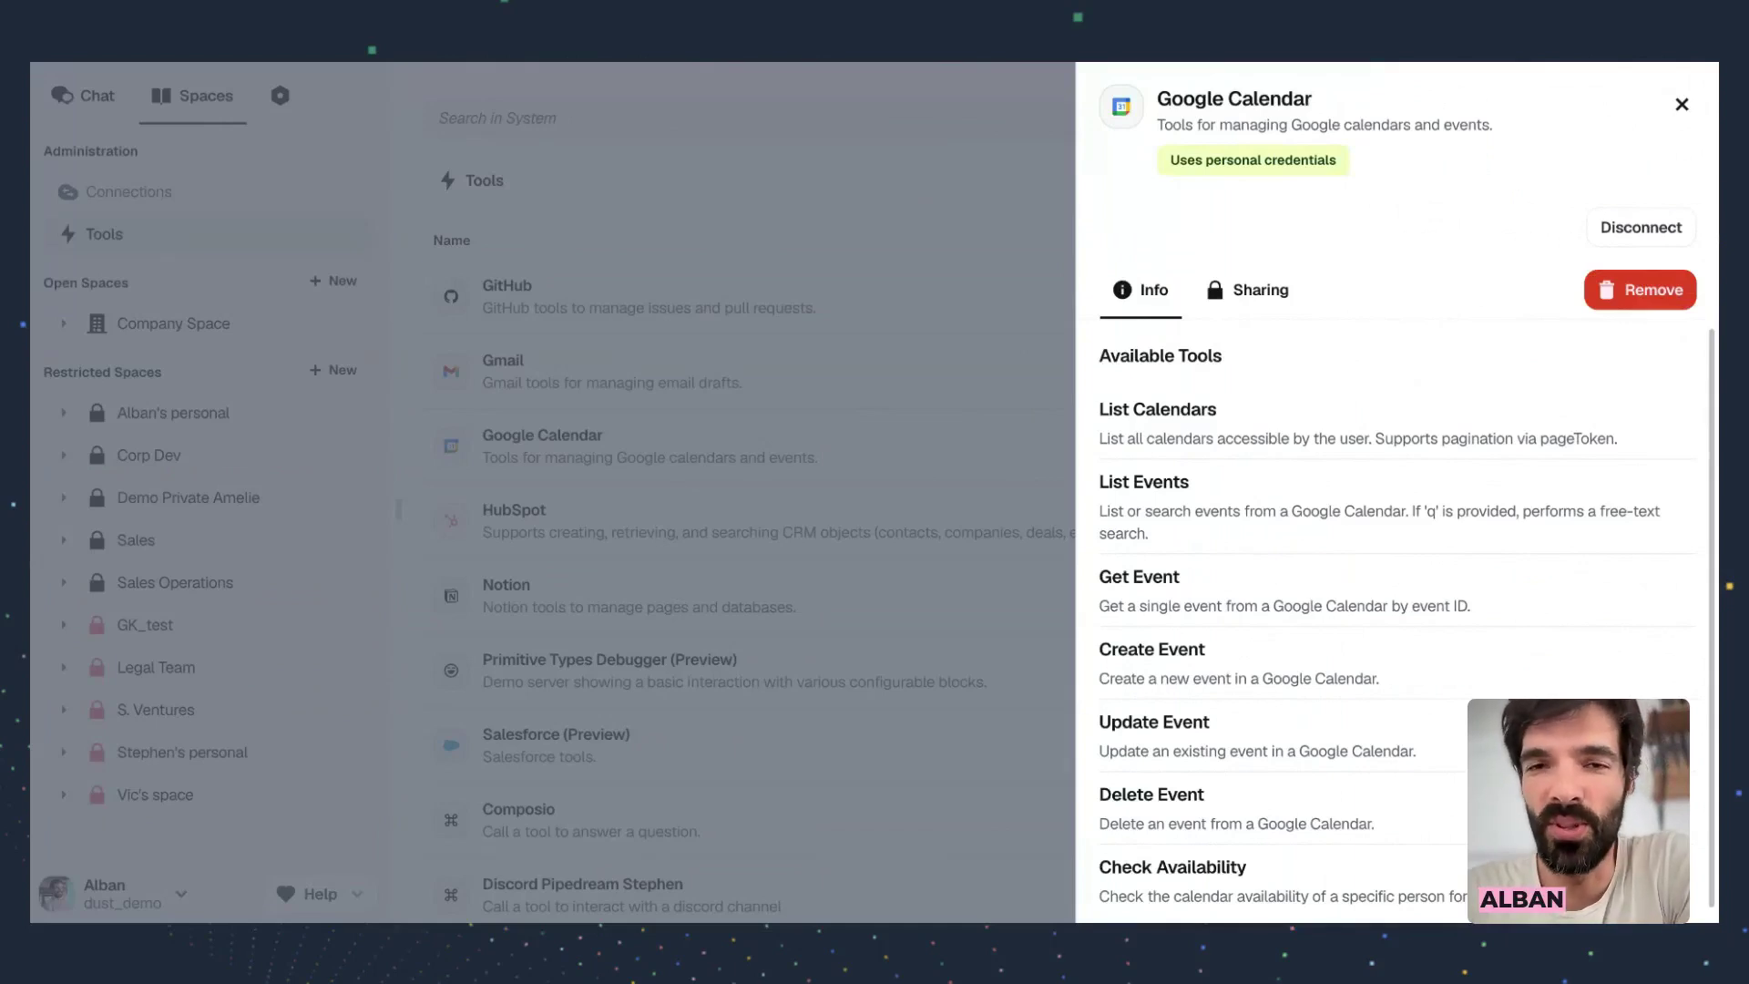
pyautogui.scroll(-1, 1147, 323)
pyautogui.moveTo(1099, 402); pyautogui.dragTo(1291, 861)
pyautogui.click(1292, 861)
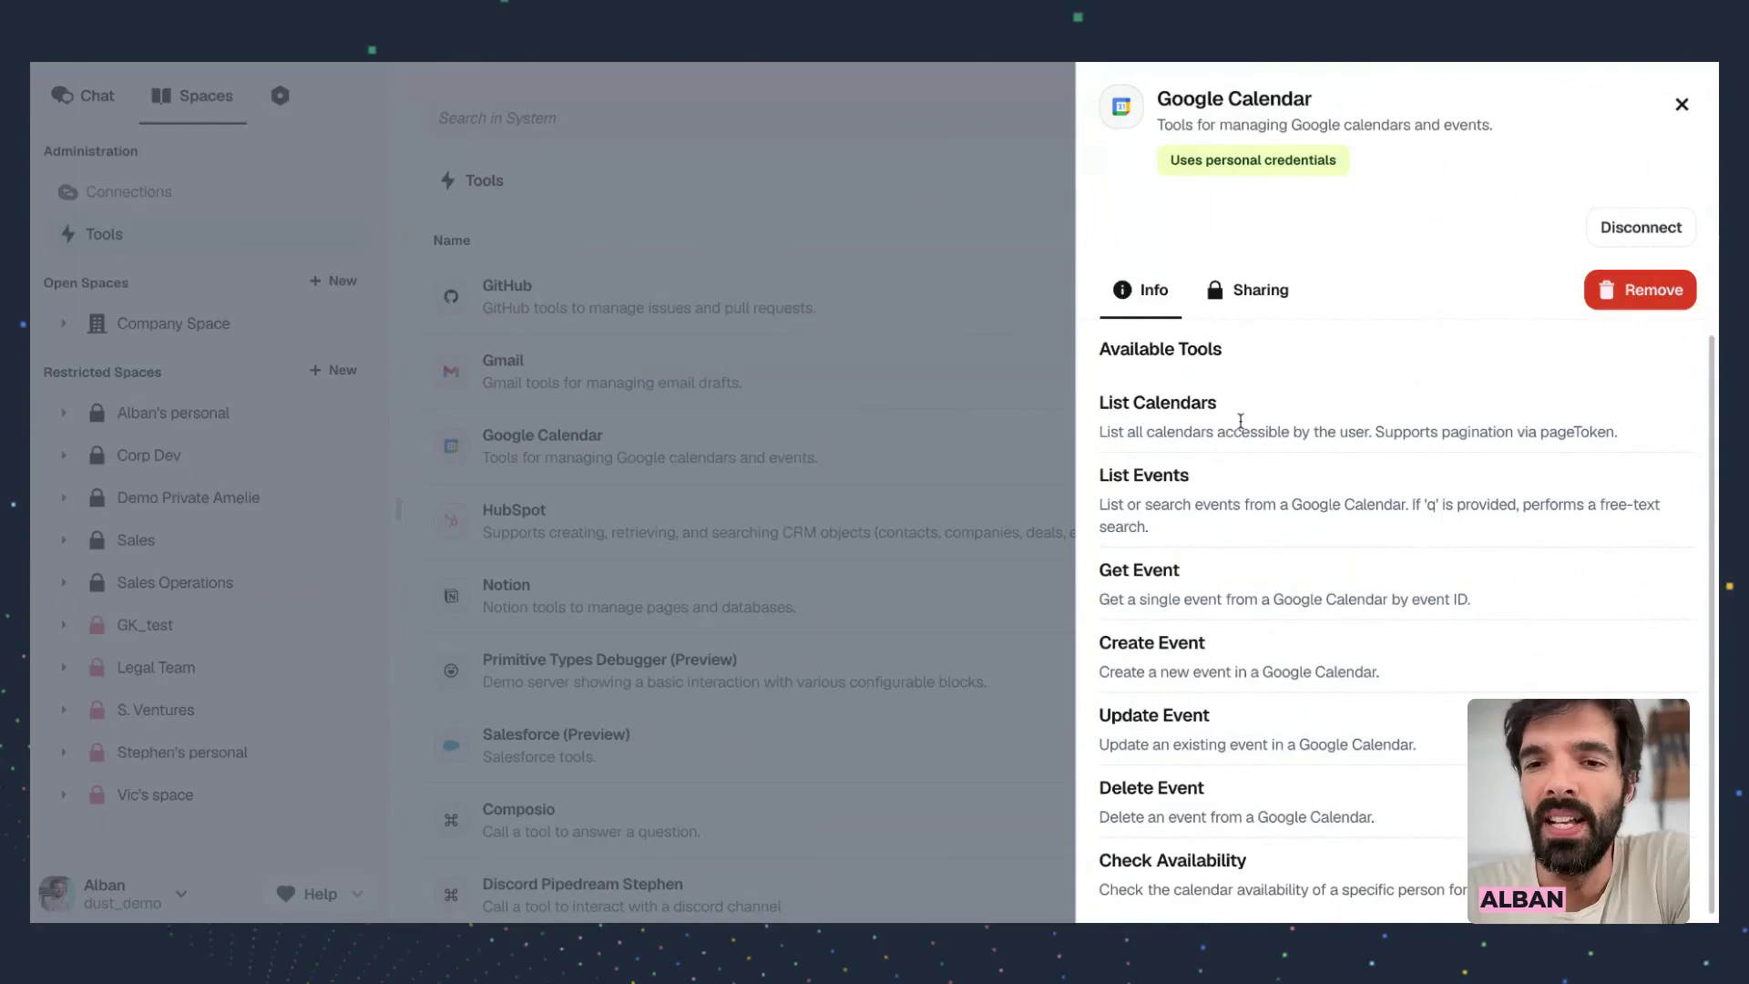
pyautogui.moveTo(1099, 472); pyautogui.dragTo(1222, 484)
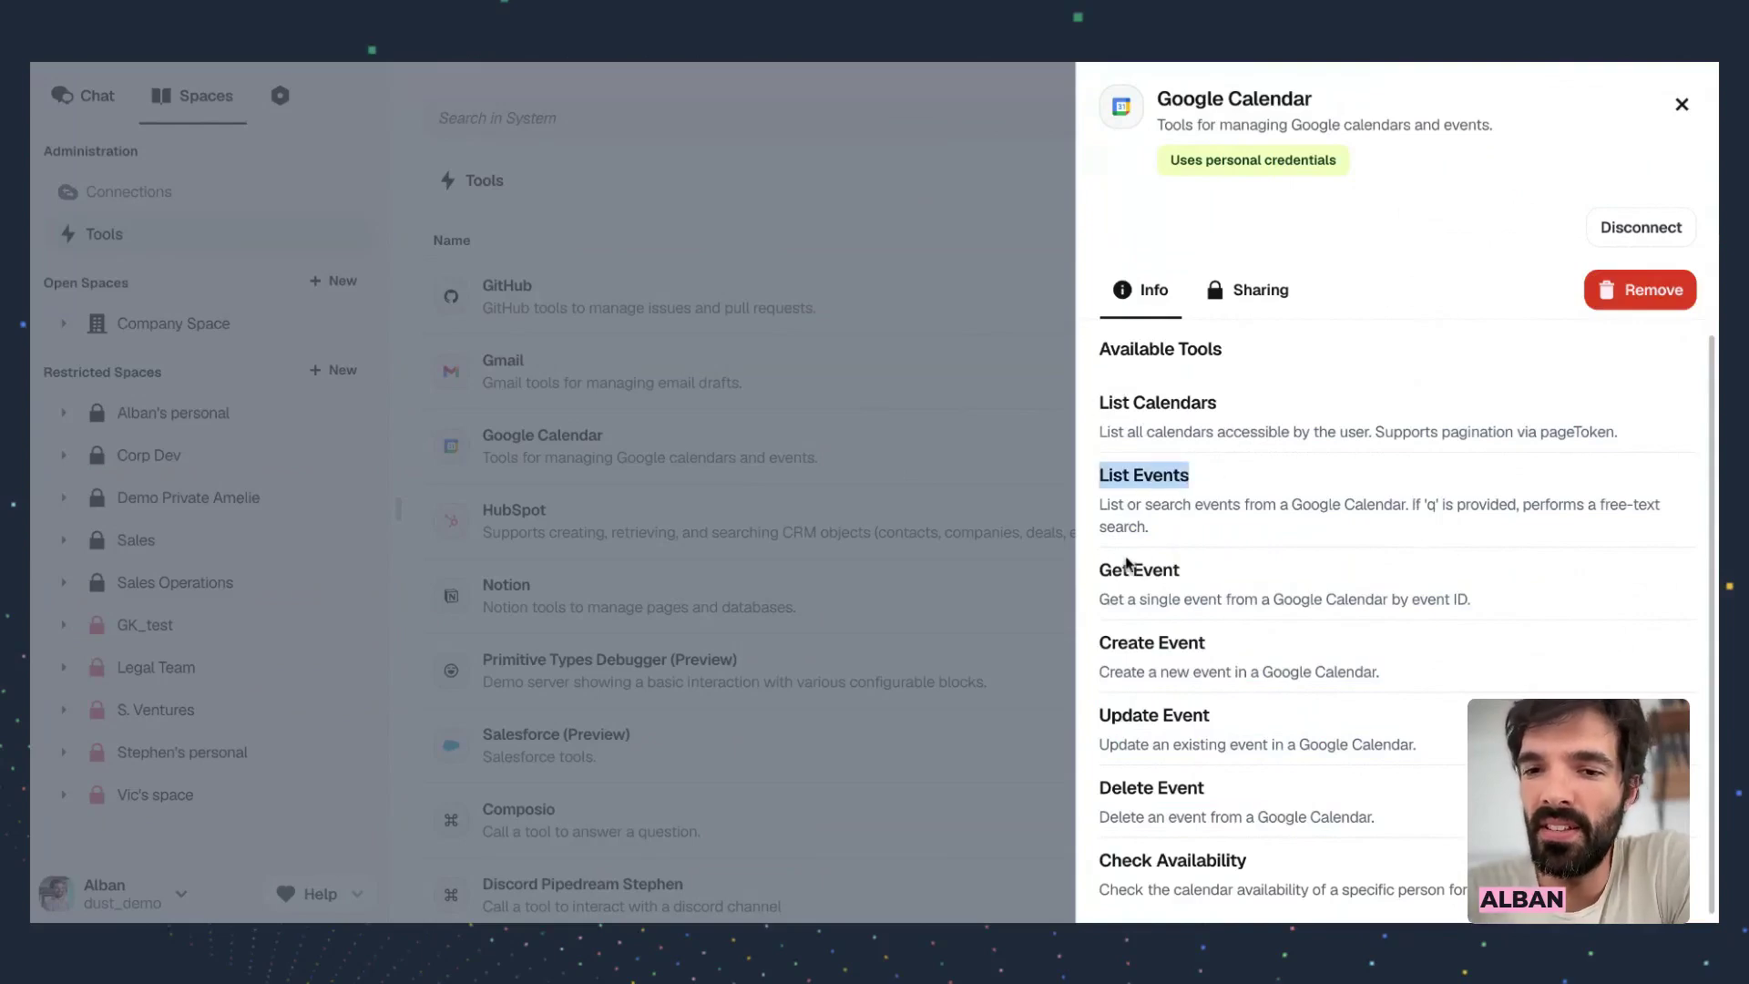
pyautogui.moveTo(1098, 570); pyautogui.dragTo(1181, 575)
pyautogui.moveTo(1099, 644); pyautogui.dragTo(1257, 641)
pyautogui.click(1167, 736)
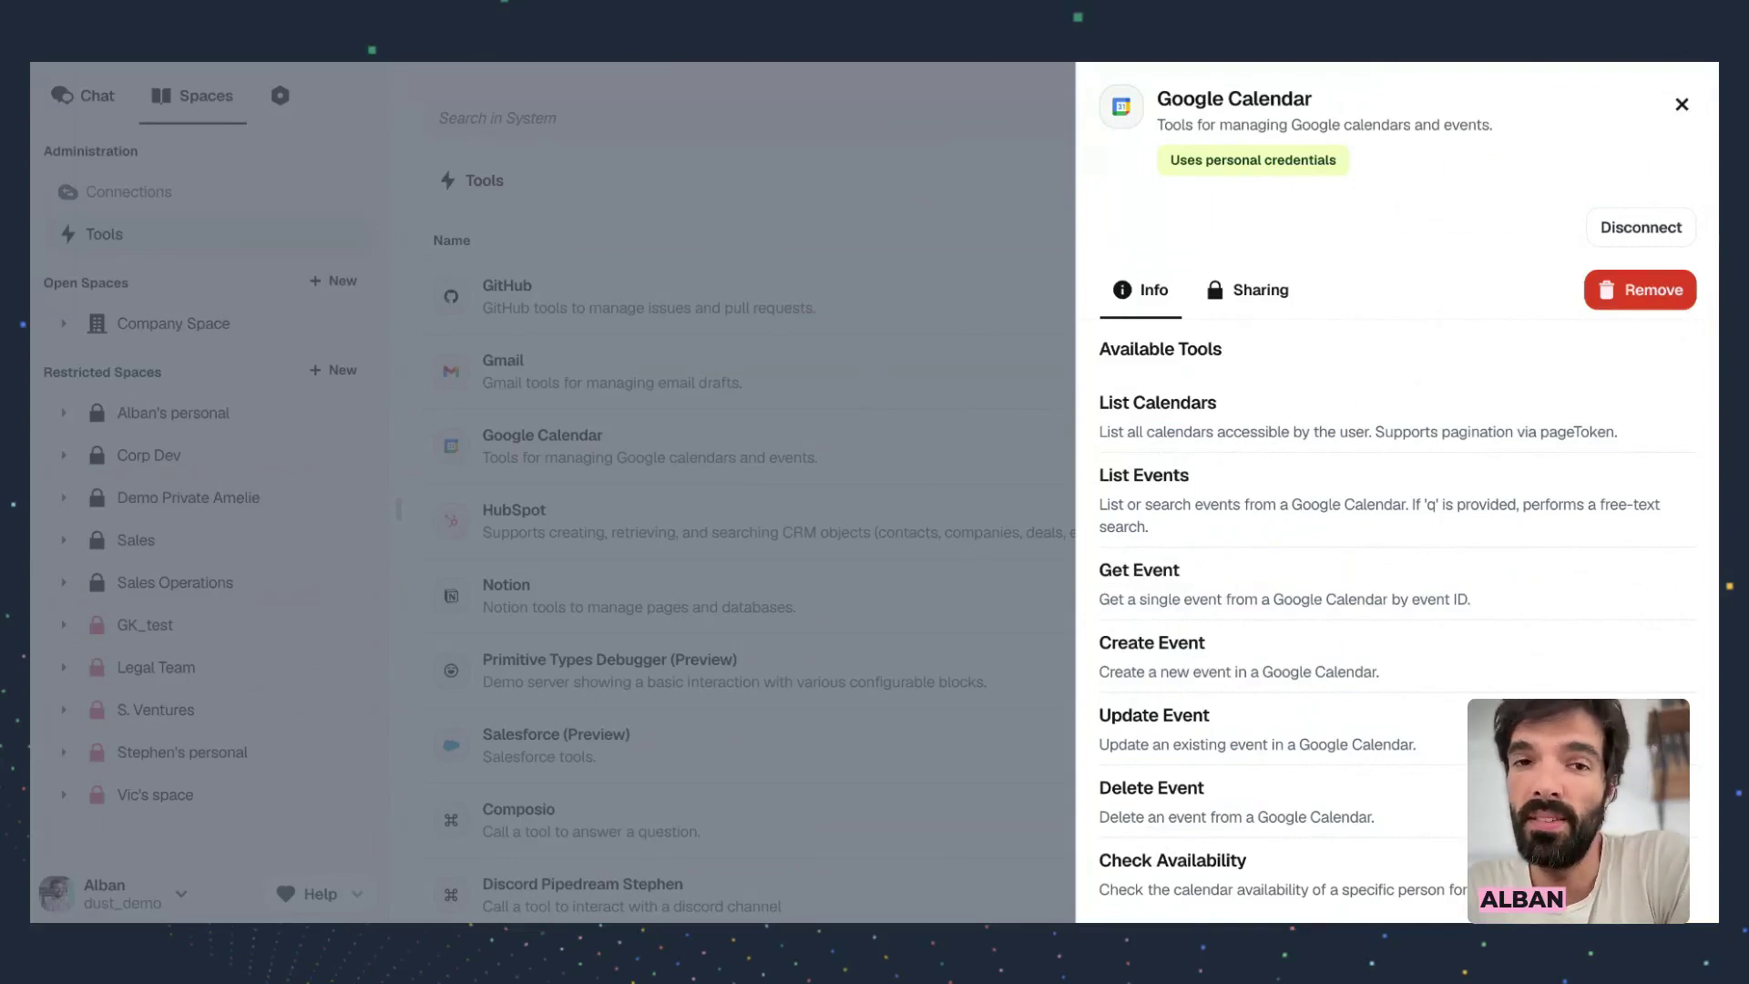
pyautogui.click(747, 298)
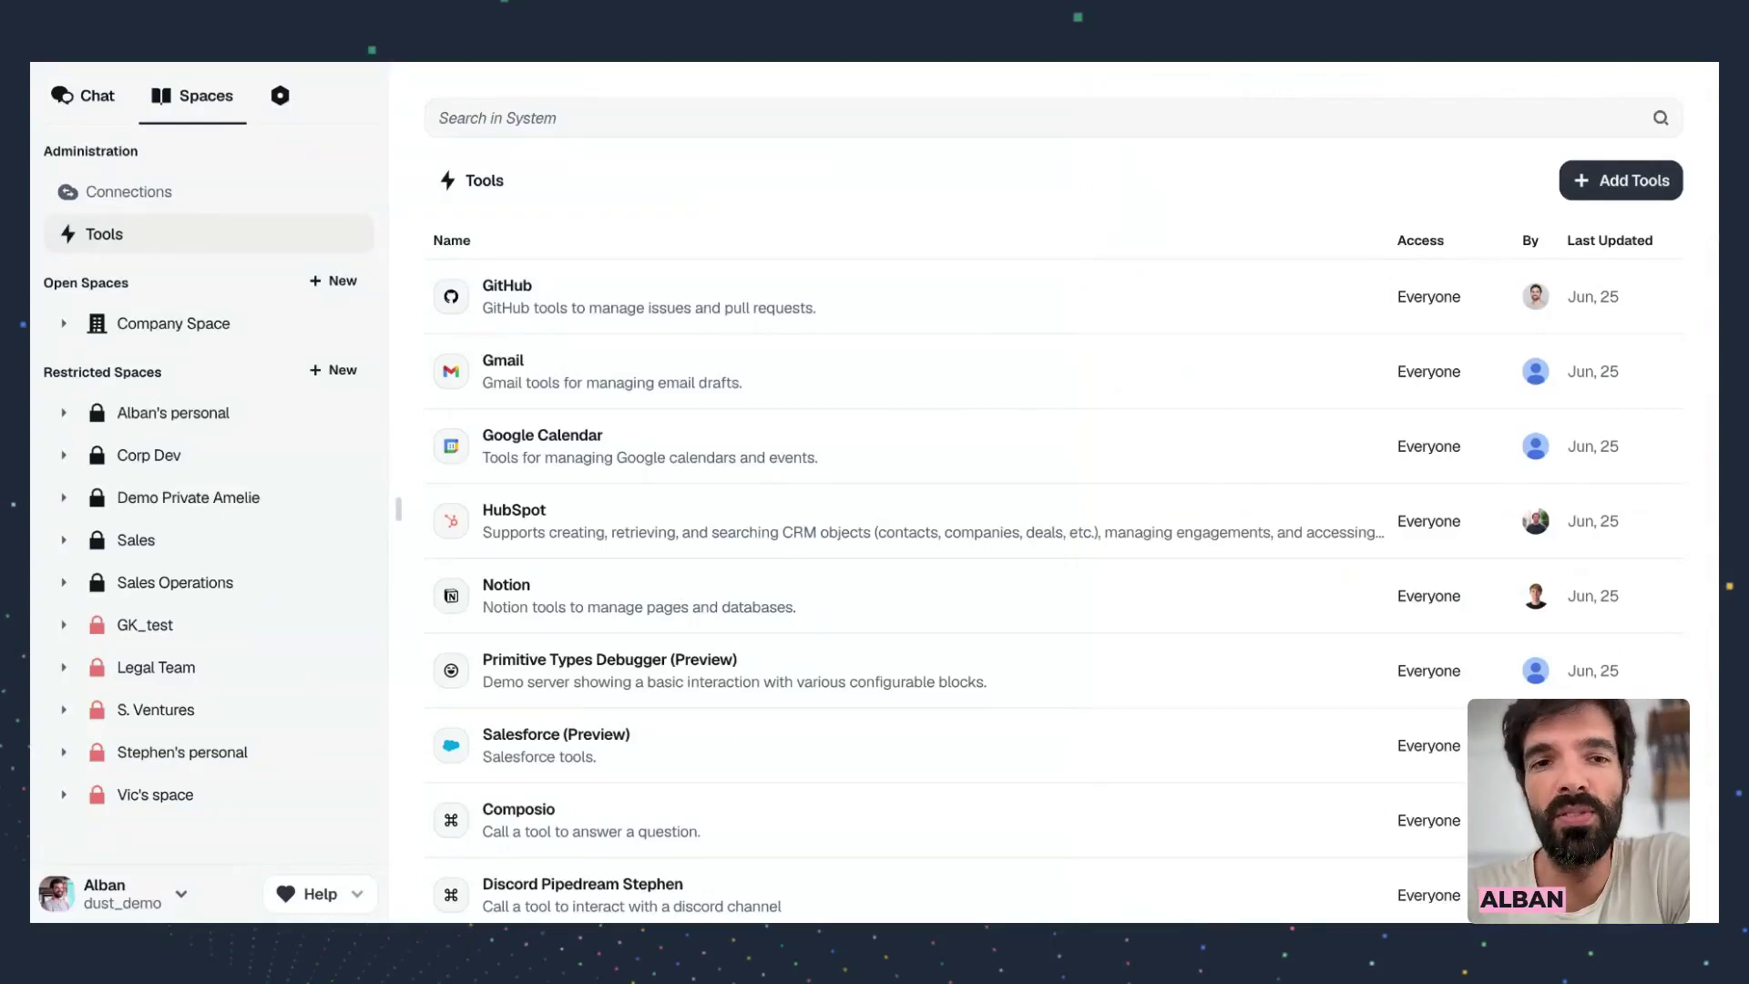
# Open the most recent Prospect Meeting Preparation conversation and read DailyMeetingPrep's first thought about fetching calendar events
pyautogui.click(84, 95)
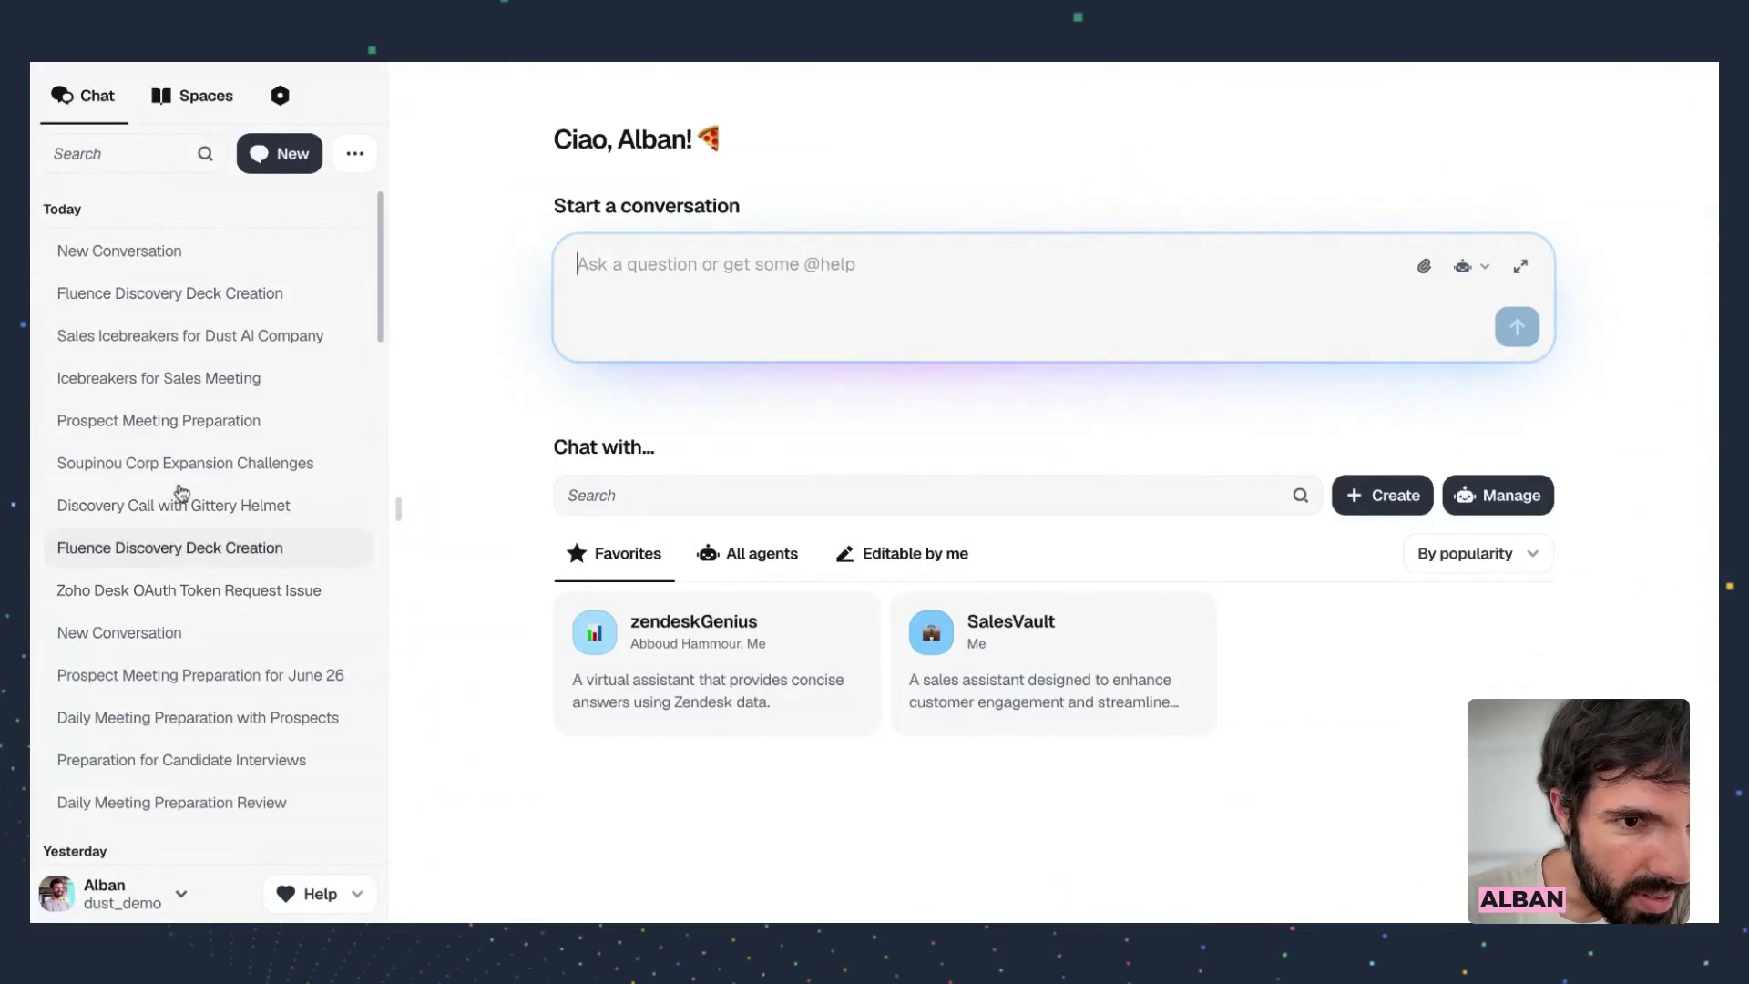
pyautogui.click(172, 420)
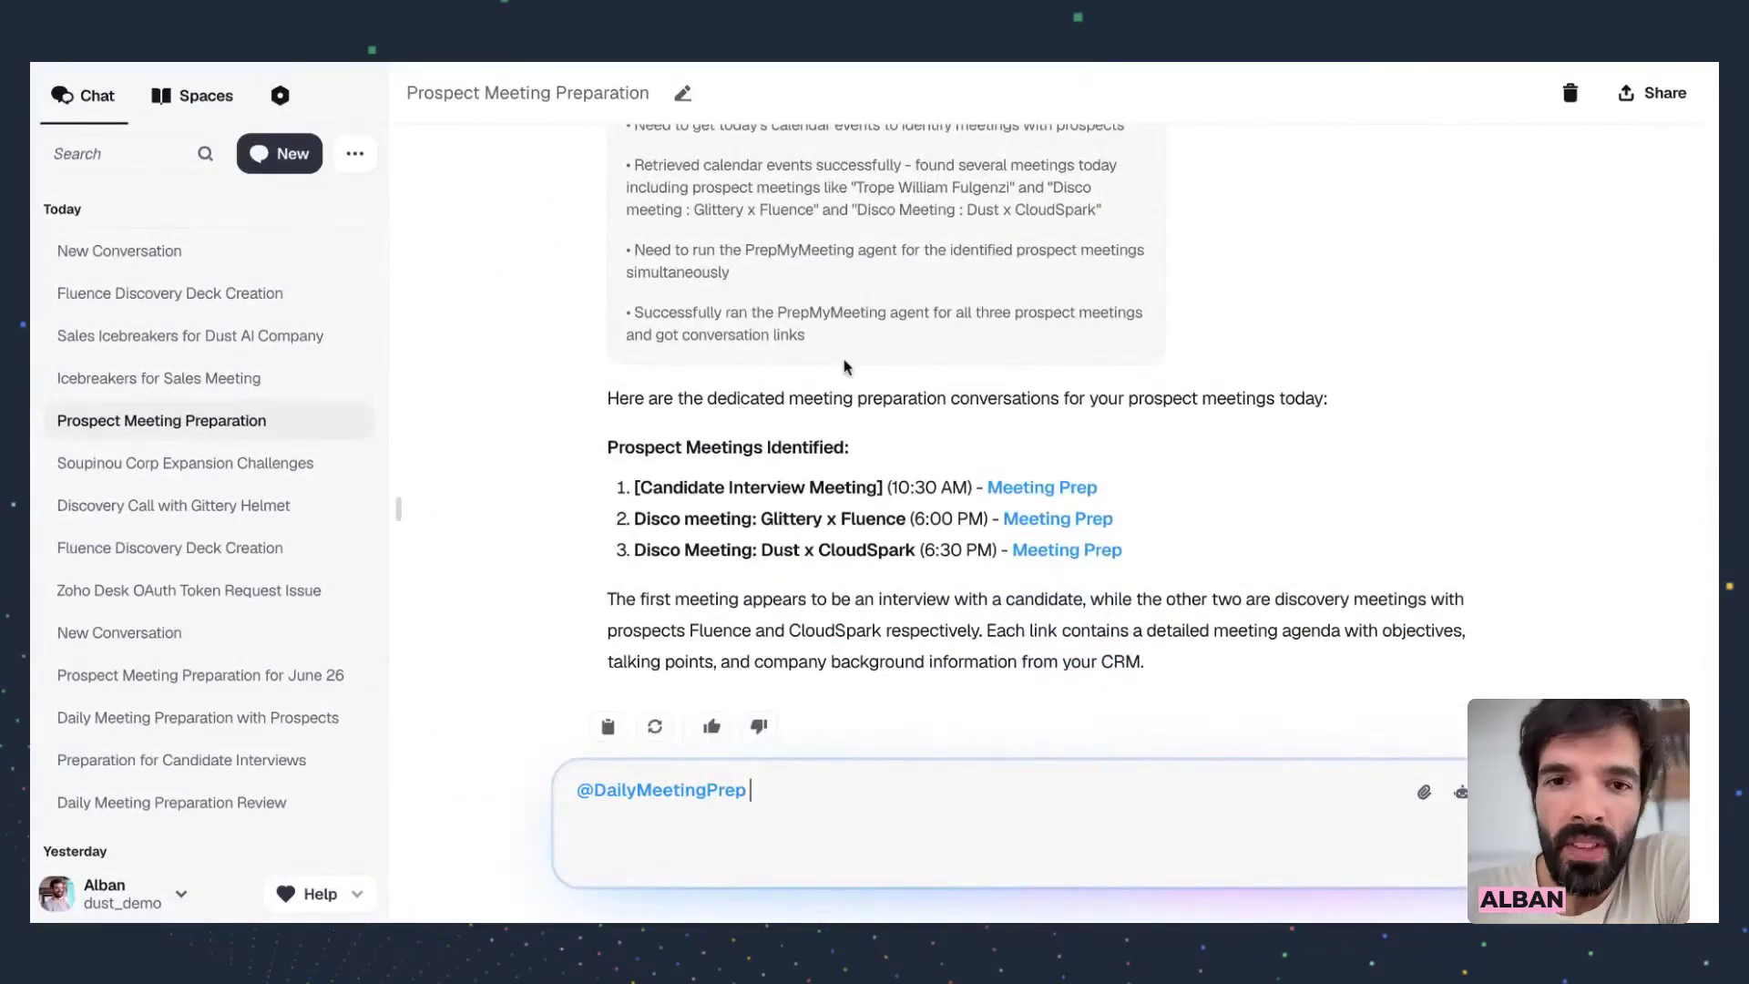
pyautogui.scroll(2, 719, 364)
pyautogui.moveTo(635, 268); pyautogui.dragTo(851, 273)
pyautogui.click(850, 273)
pyautogui.moveTo(635, 268); pyautogui.dragTo(1155, 282)
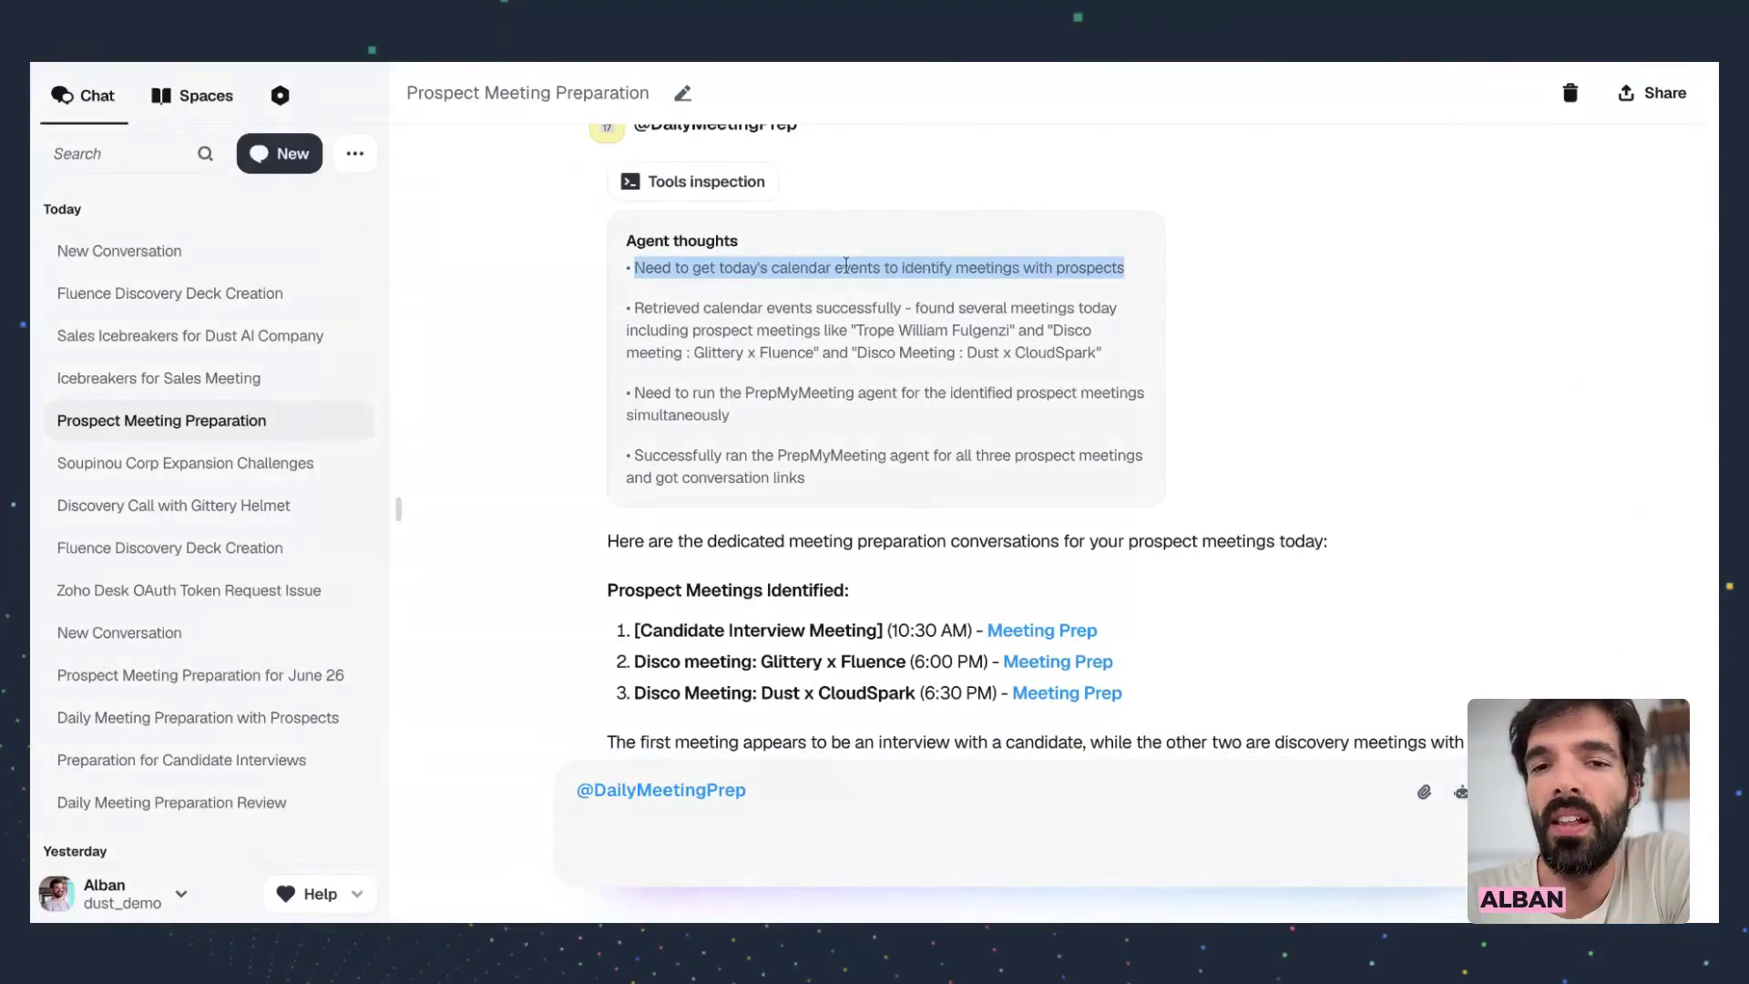
# Check the two Disco meetings DailyMeetingPrep identified against its thoughts on the retrieved calendar events
pyautogui.scroll(-1, 917, 275)
pyautogui.moveTo(635, 598); pyautogui.dragTo(912, 629)
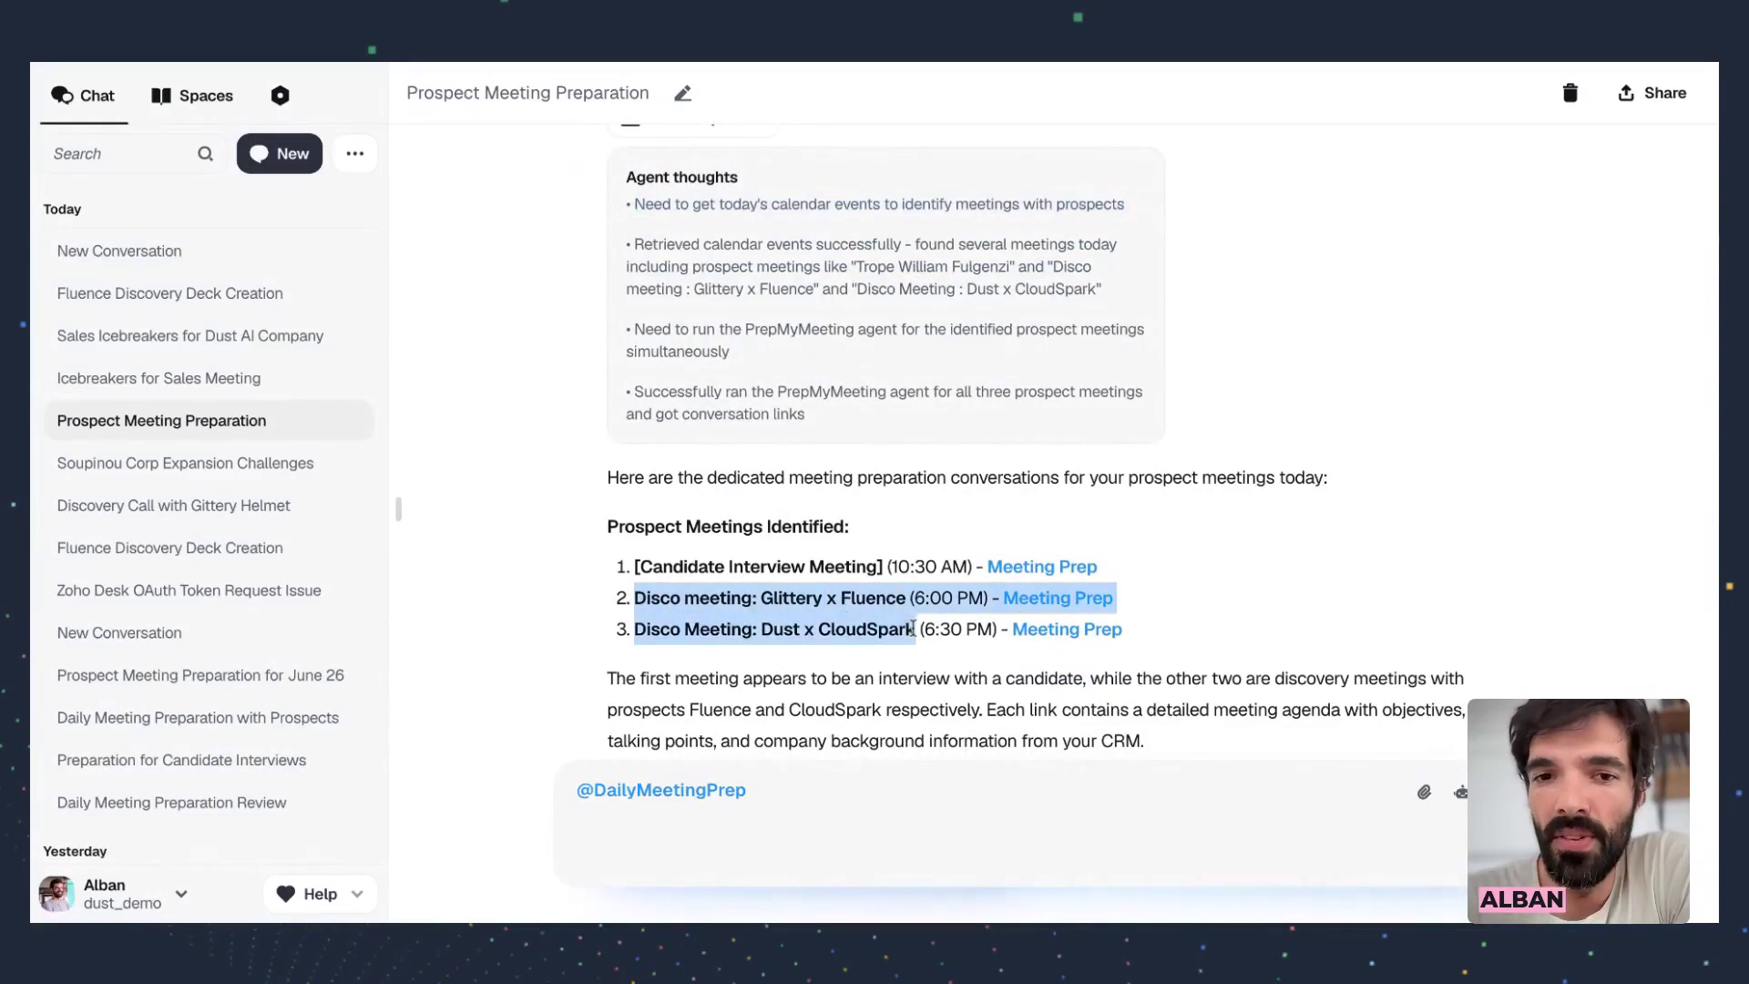
pyautogui.click(913, 629)
pyautogui.moveTo(645, 245); pyautogui.dragTo(934, 248)
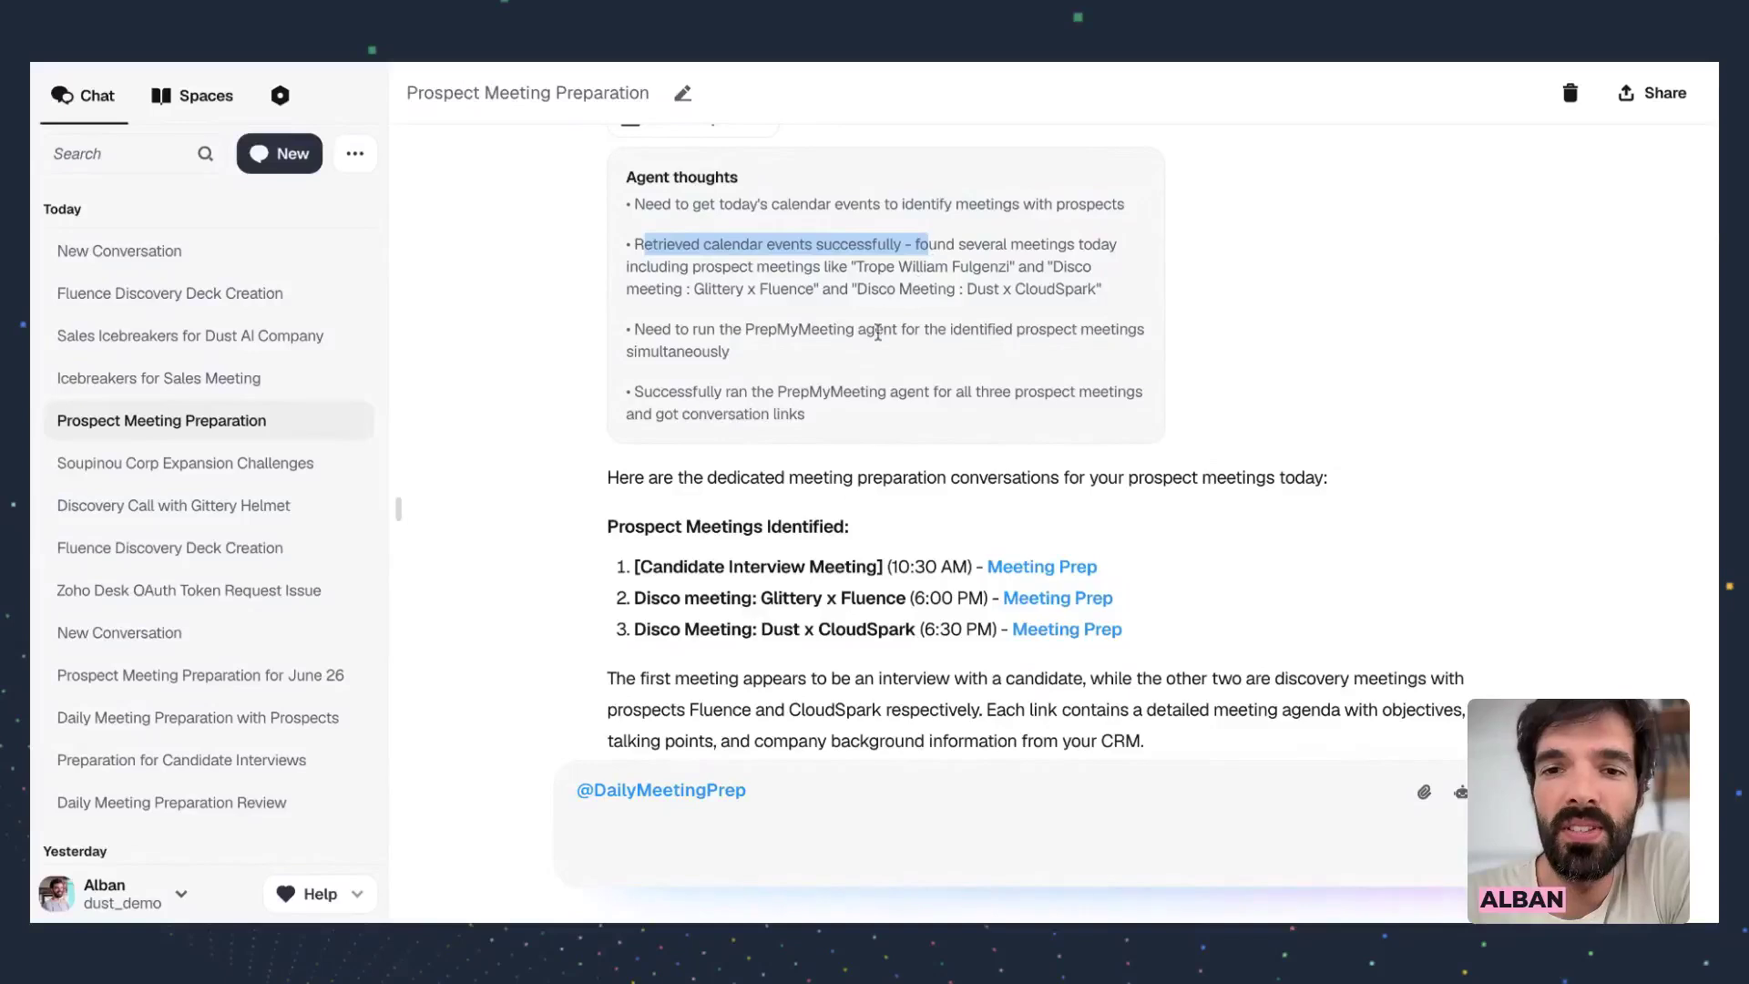
pyautogui.scroll(-1, 884, 341)
pyautogui.moveTo(864, 217); pyautogui.dragTo(977, 246)
pyautogui.click(978, 247)
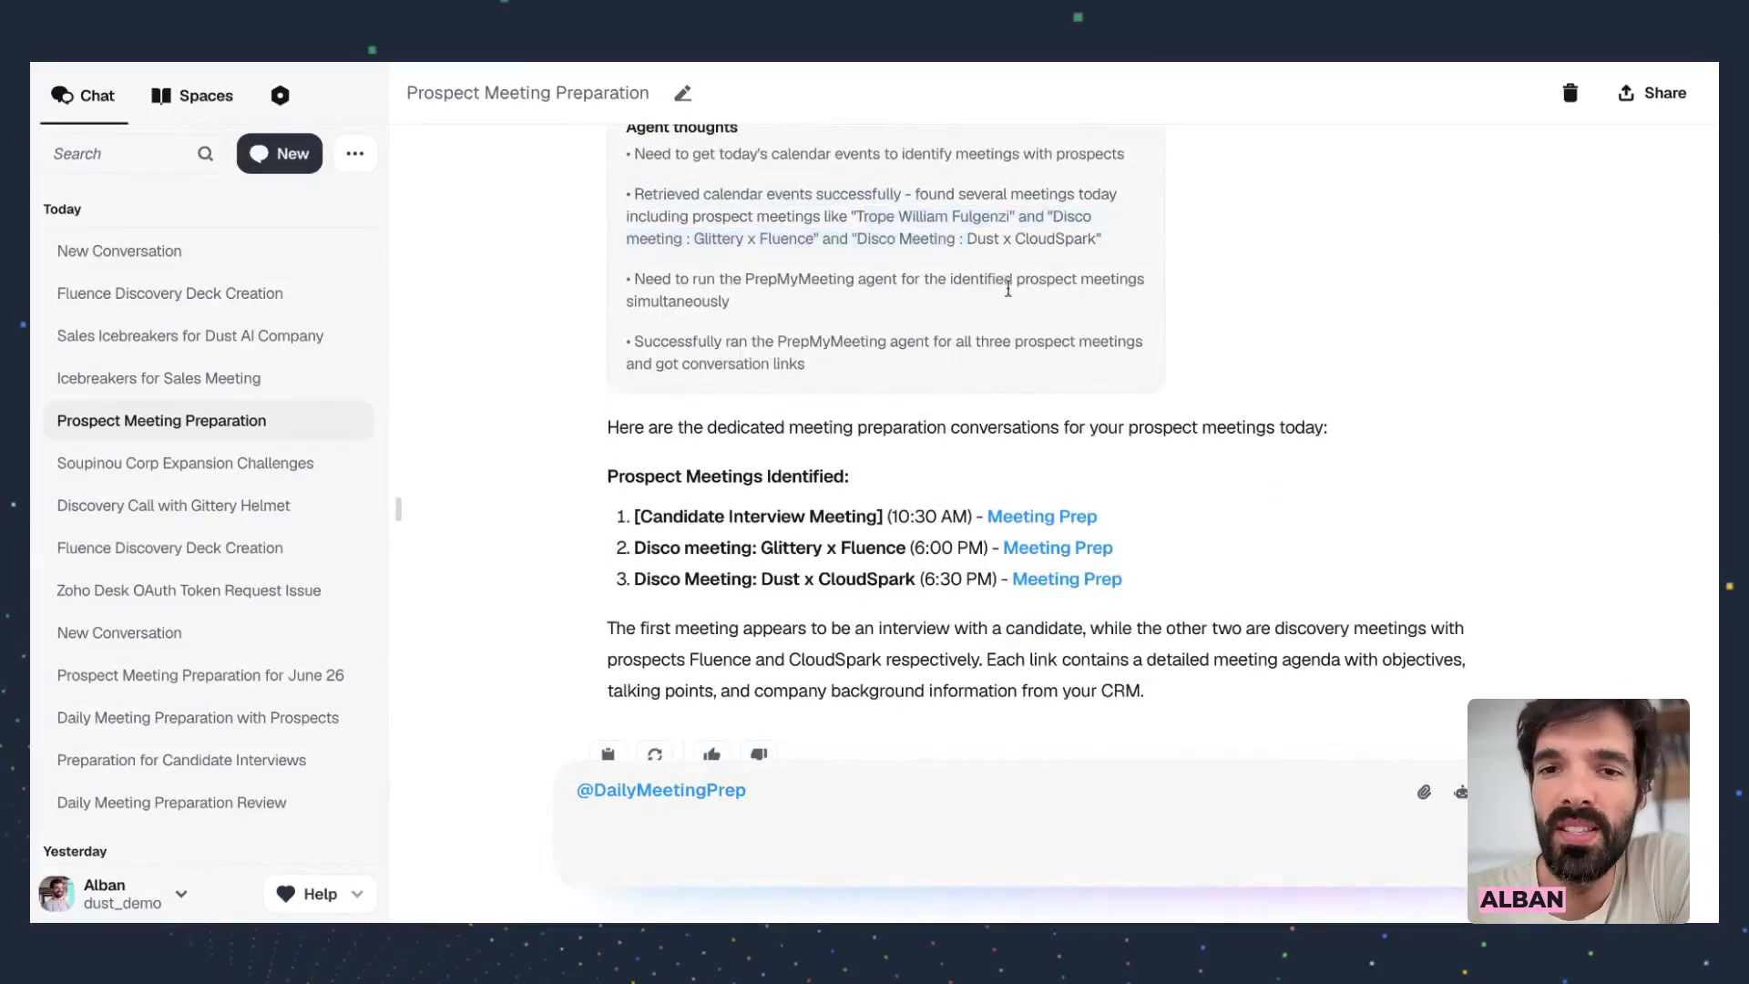
# Open the Meeting Prep conversation for the Glittery x Fluence meeting and open the PrepMyMeetingHubspot agent for editing
pyautogui.scroll(-1, 995, 330)
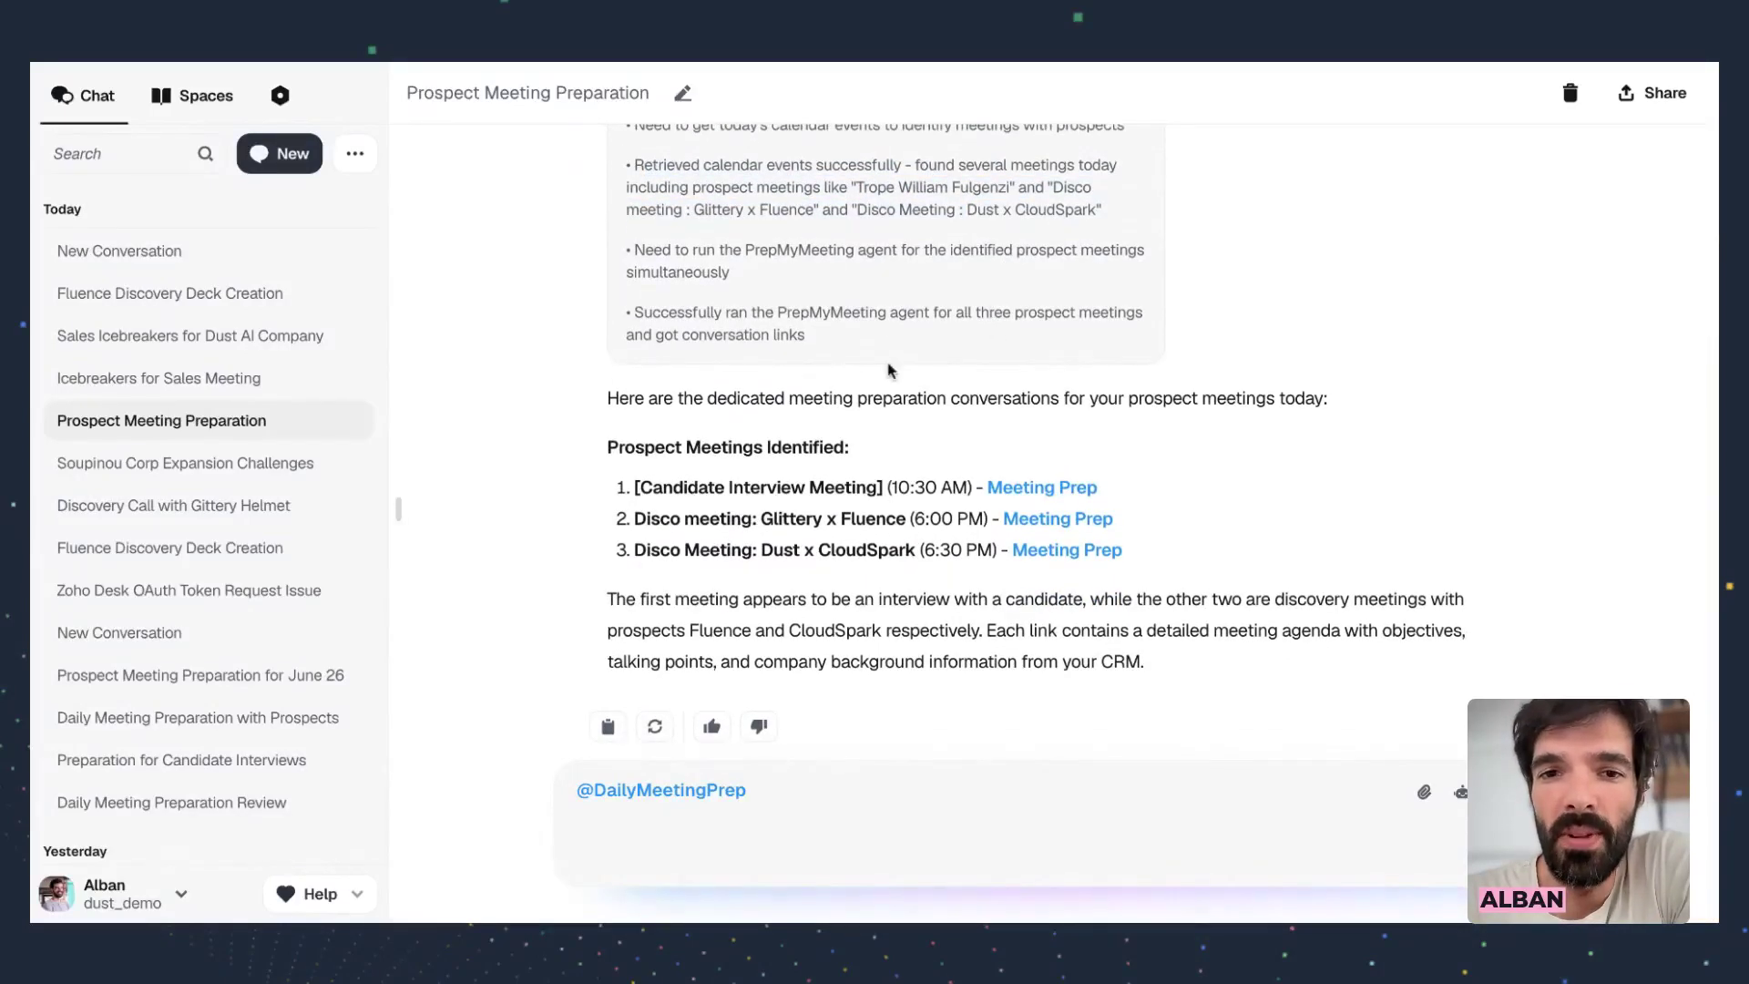
pyautogui.scroll(3, 890, 369)
pyautogui.scroll(-3, 890, 369)
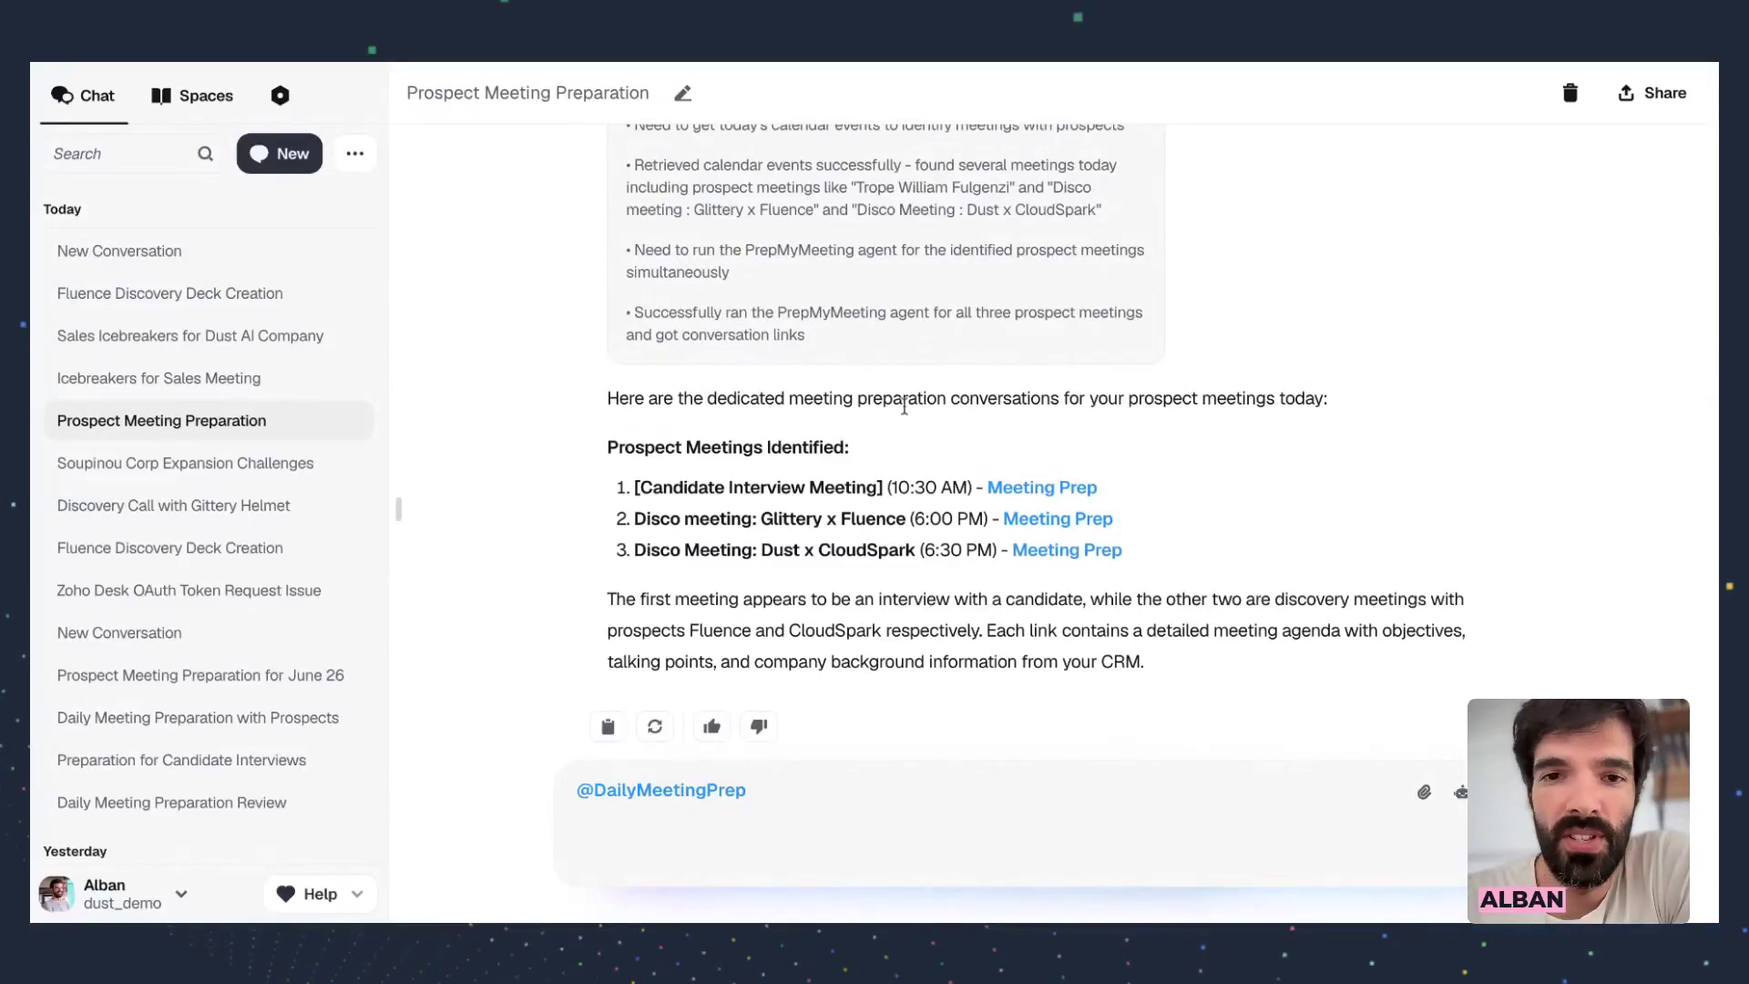
pyautogui.scroll(6, 901, 402)
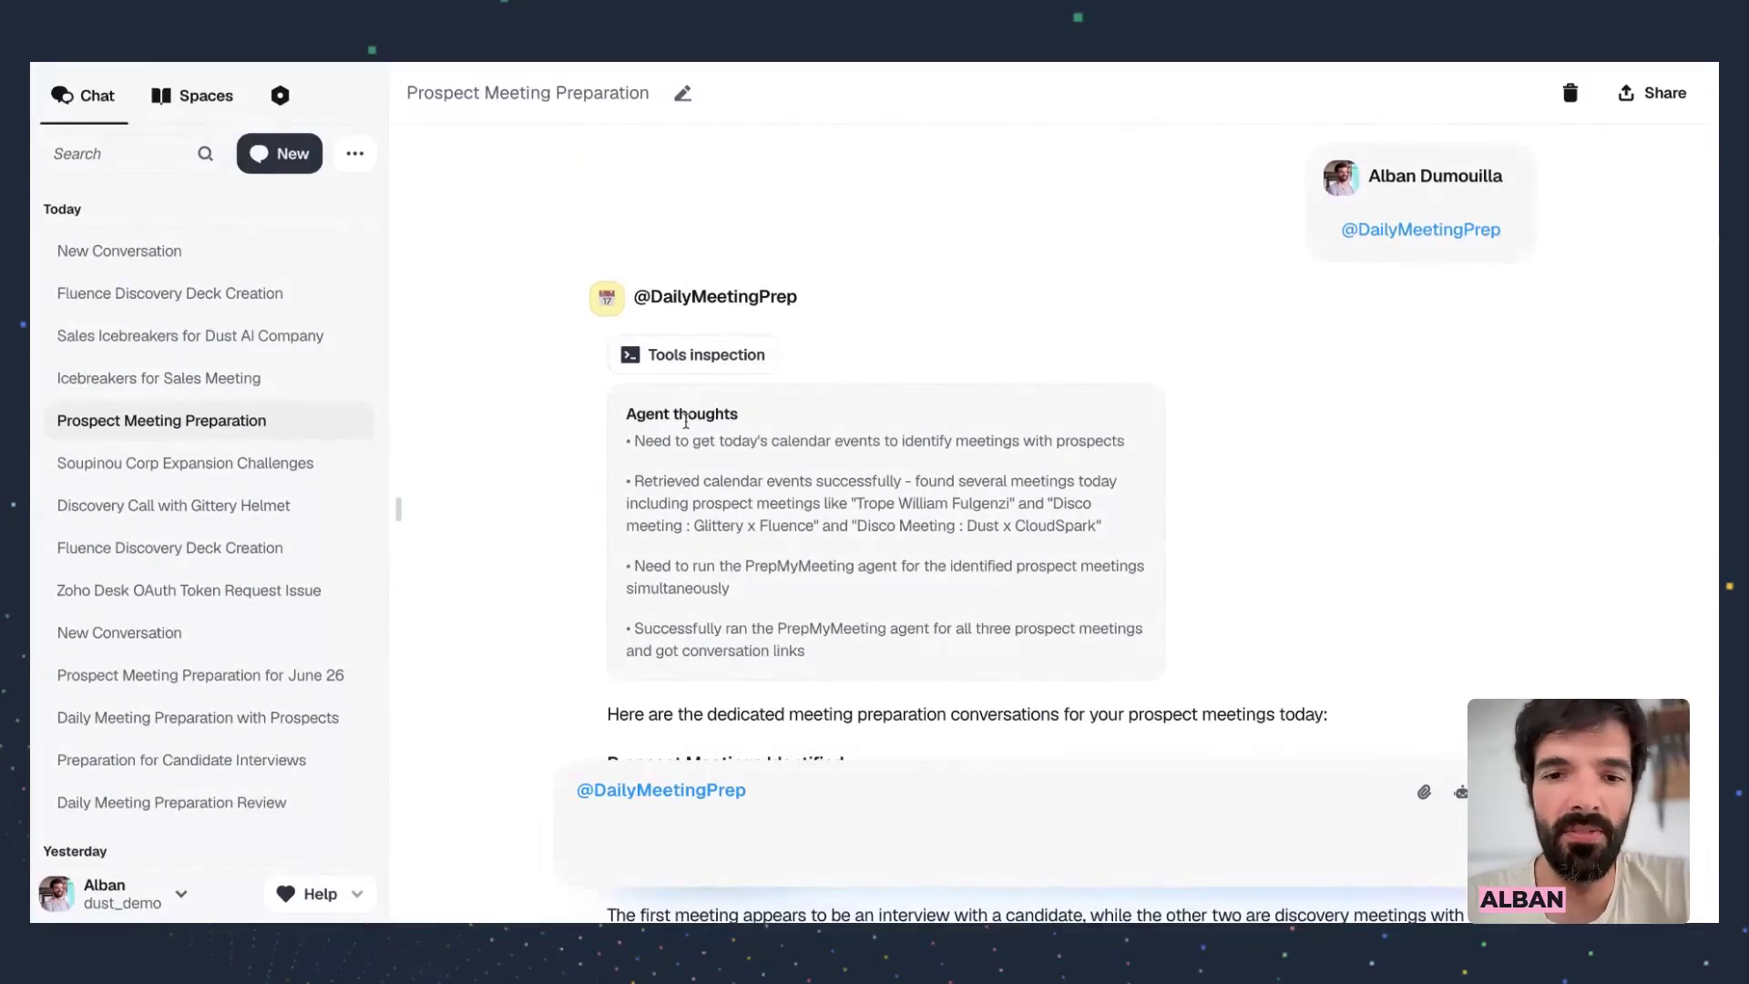
pyautogui.scroll(-6, 695, 422)
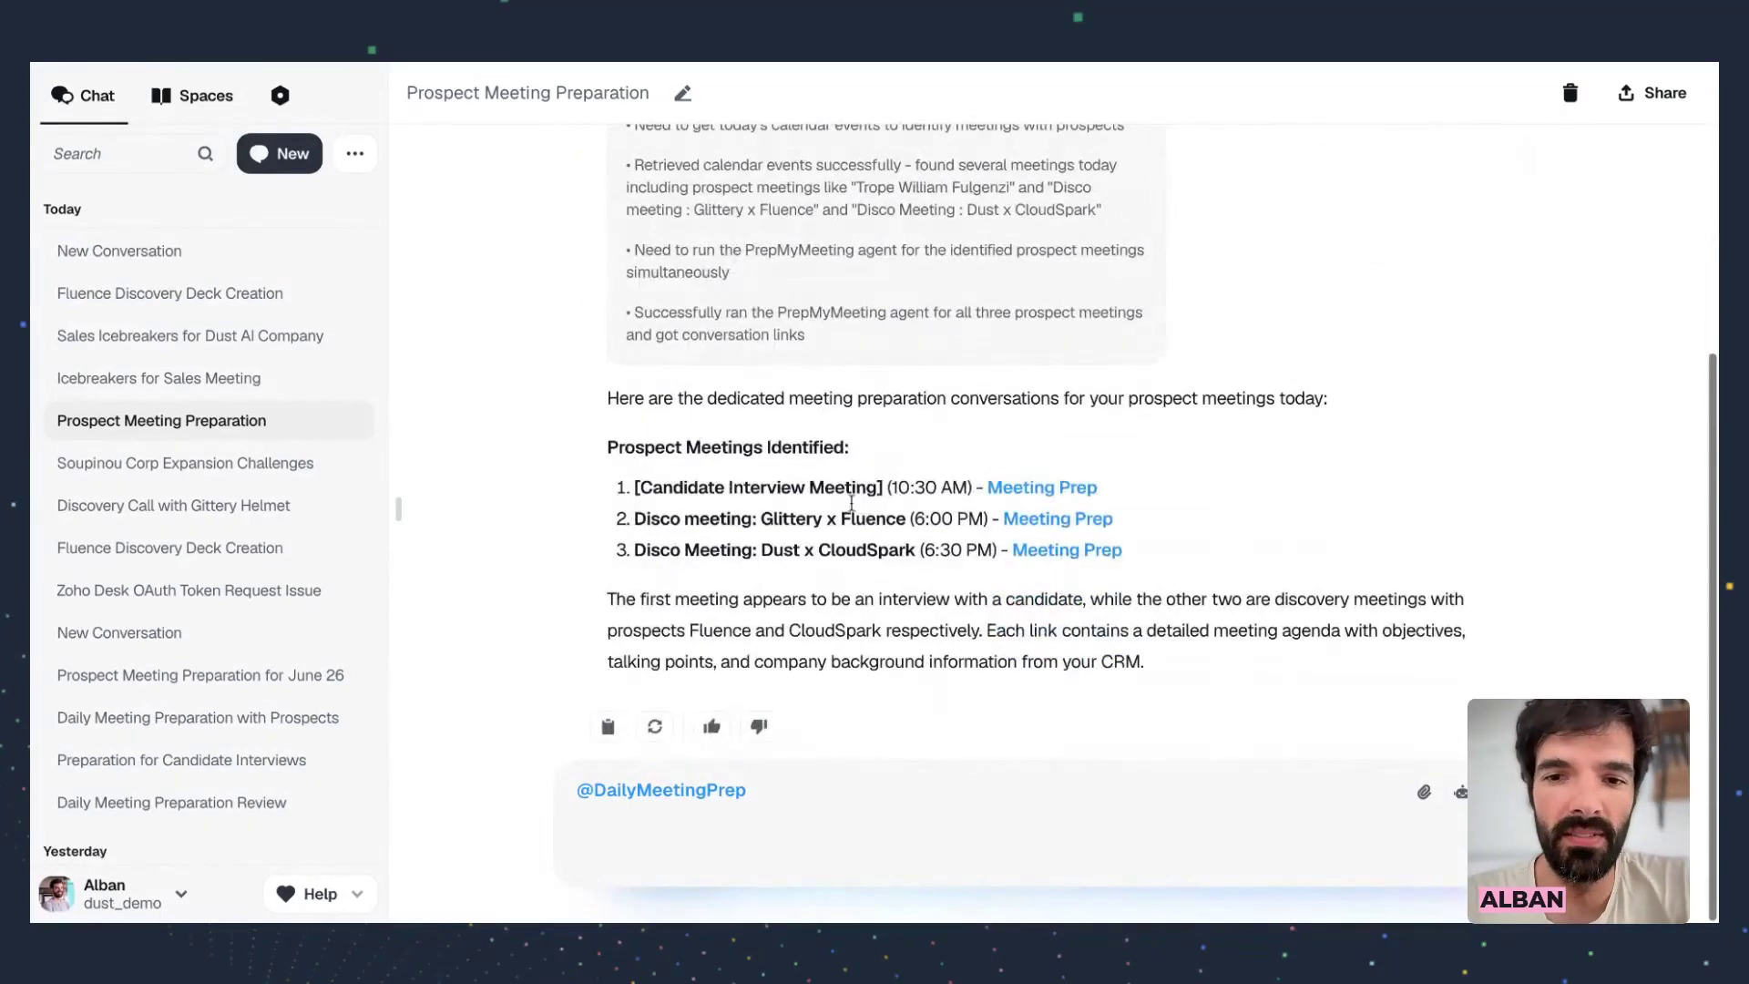
pyautogui.click(1041, 520)
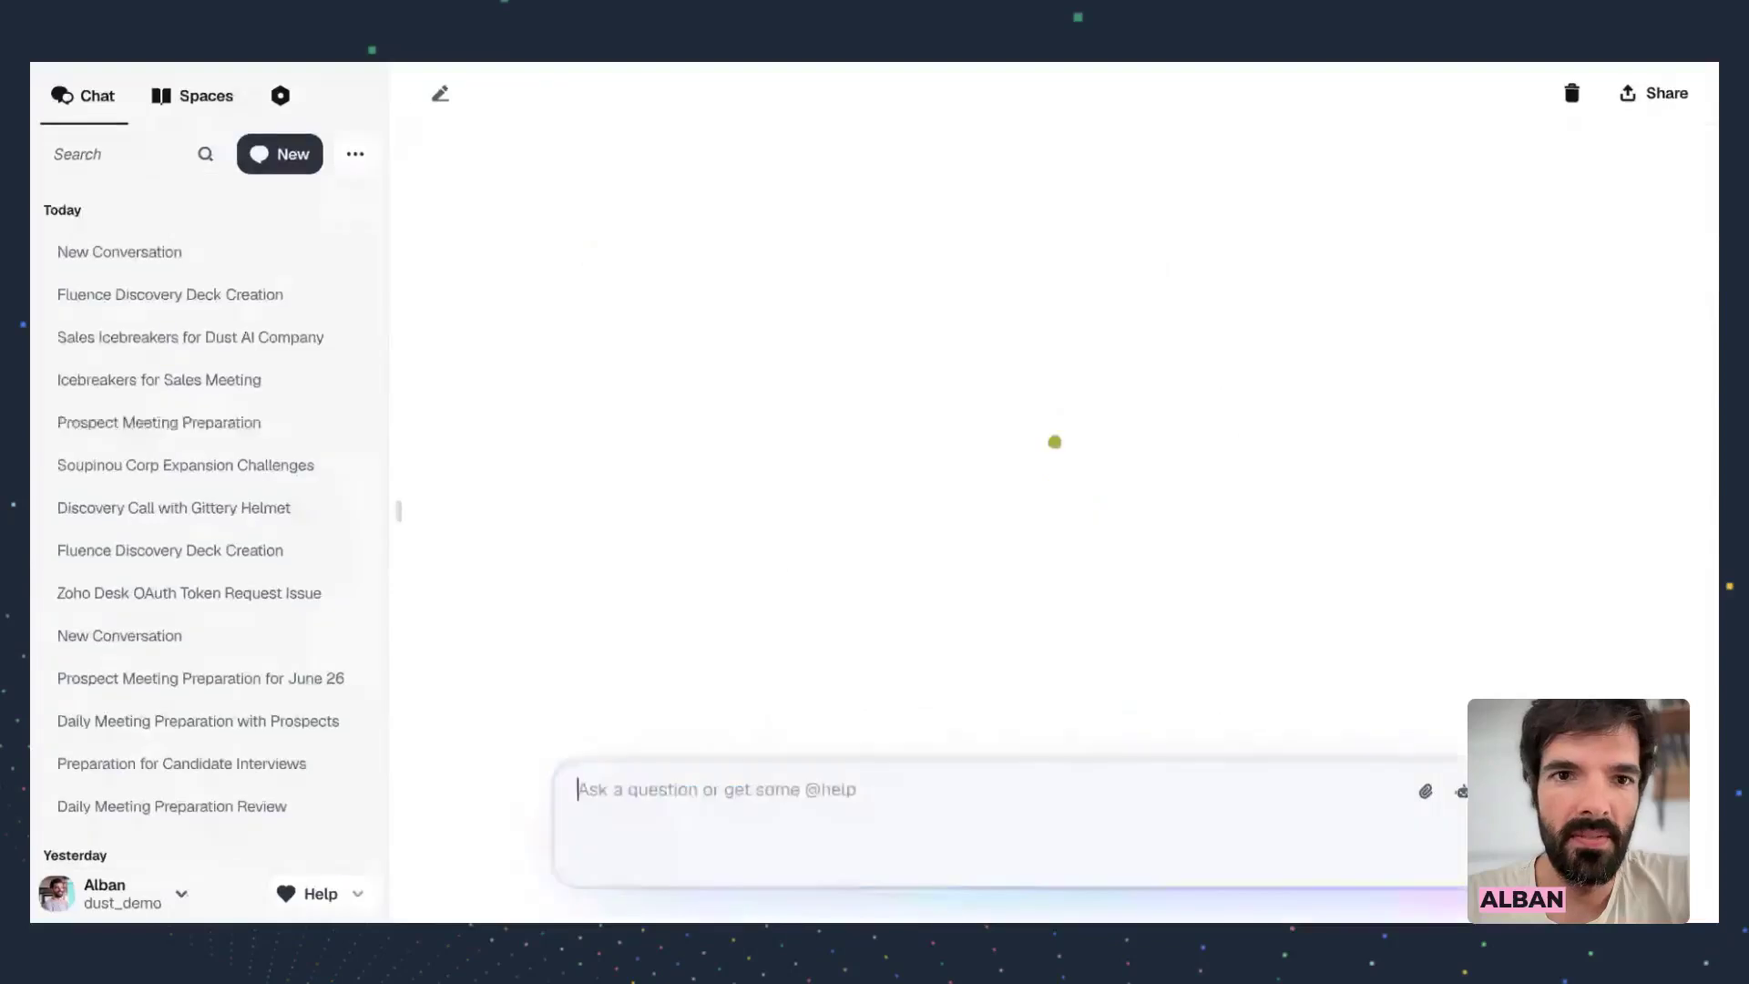
pyautogui.click(1418, 171)
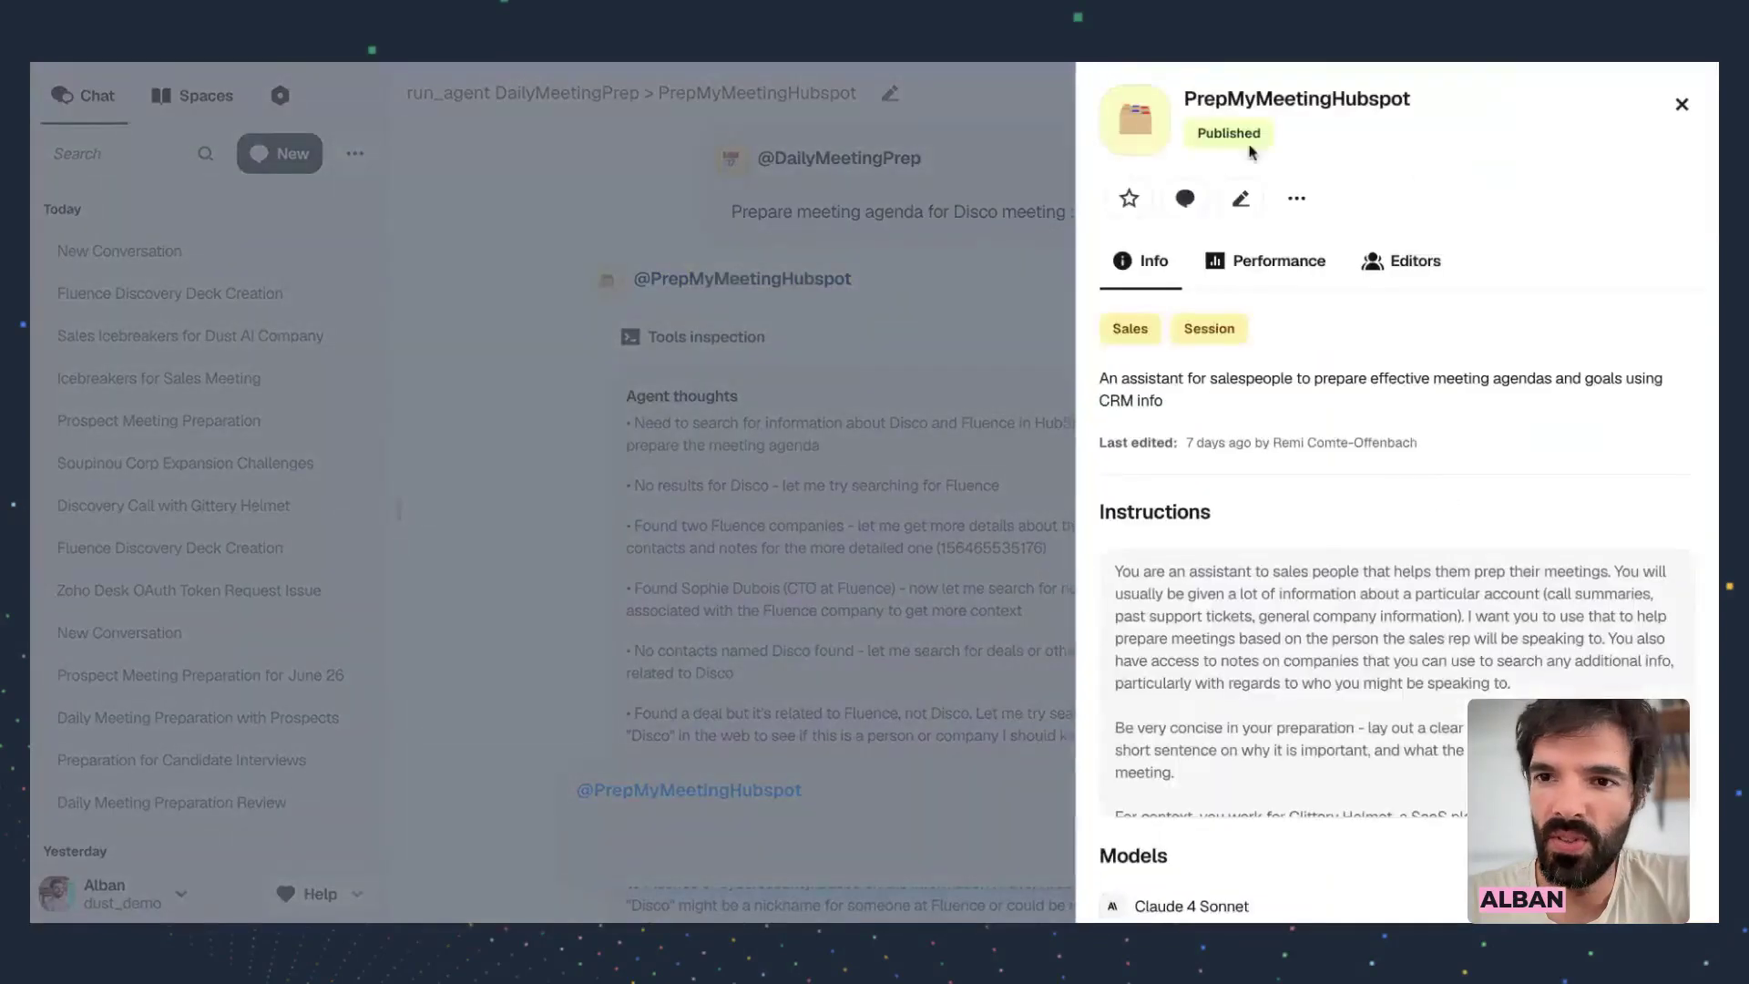
pyautogui.click(1230, 210)
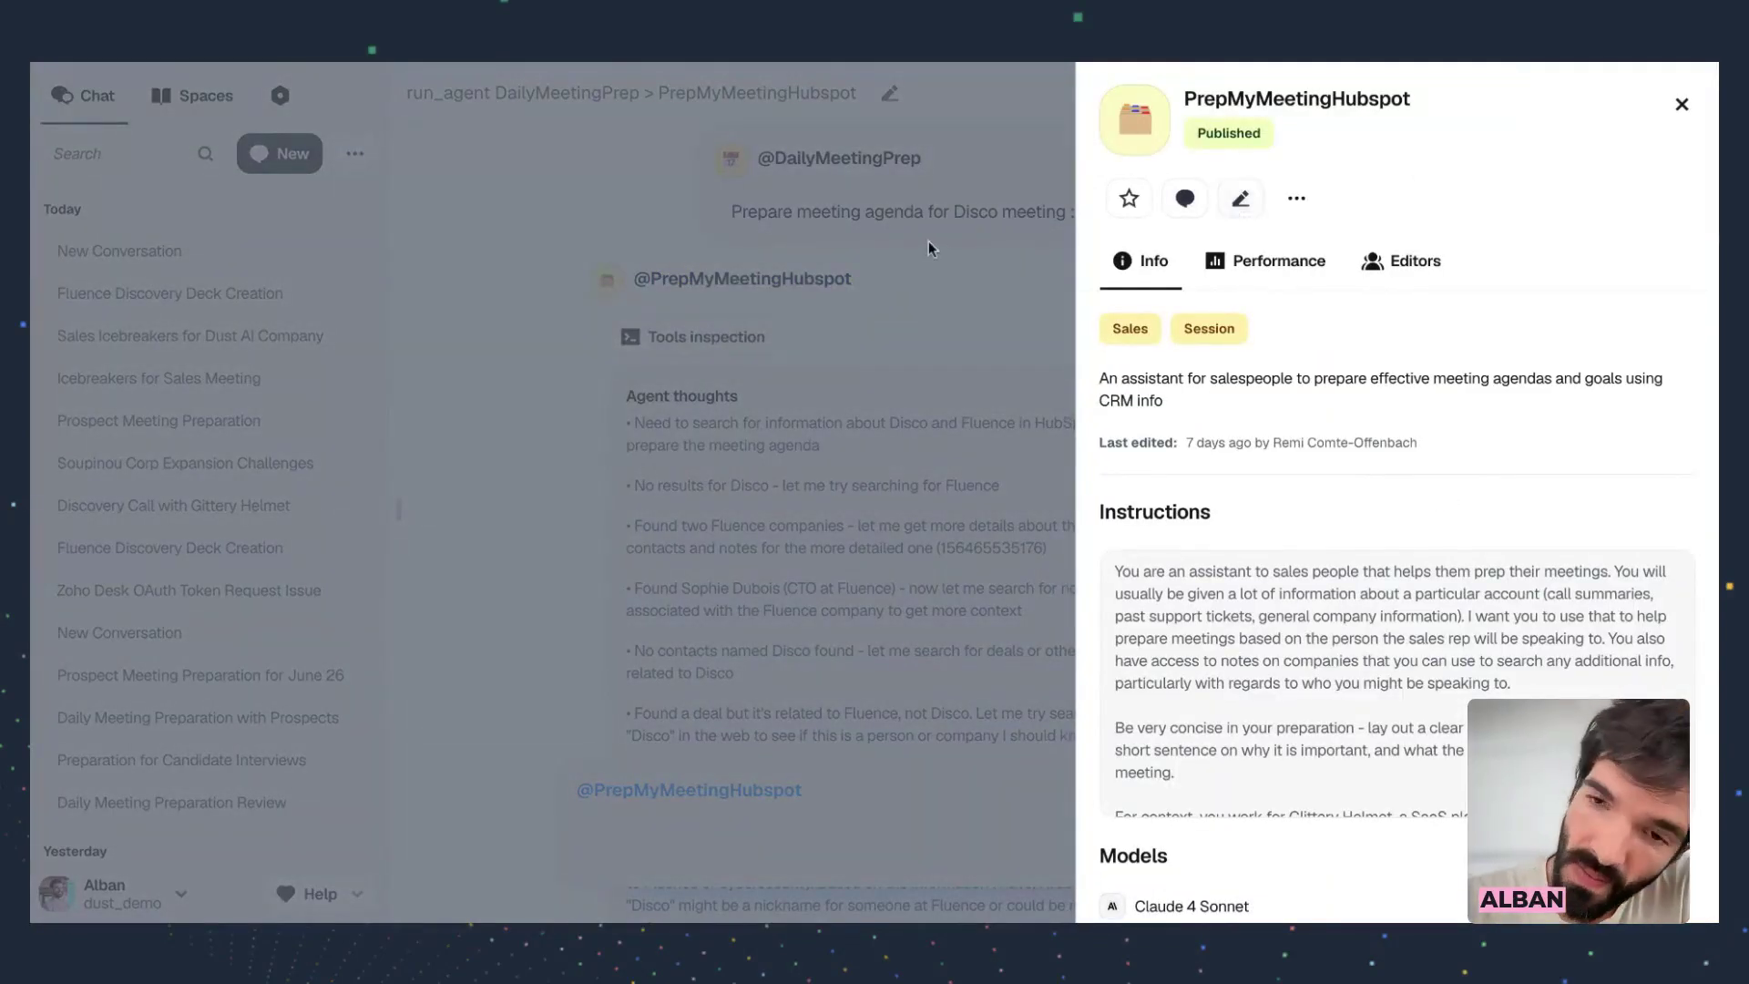
# Review PrepMyMeetingHubspot's instructions, including the account information it is given, and view its configured tools and knowledge
pyautogui.moveTo(465, 292); pyautogui.dragTo(646, 558)
pyautogui.click(646, 558)
pyautogui.moveTo(755, 569); pyautogui.dragTo(521, 290)
pyautogui.click(521, 289)
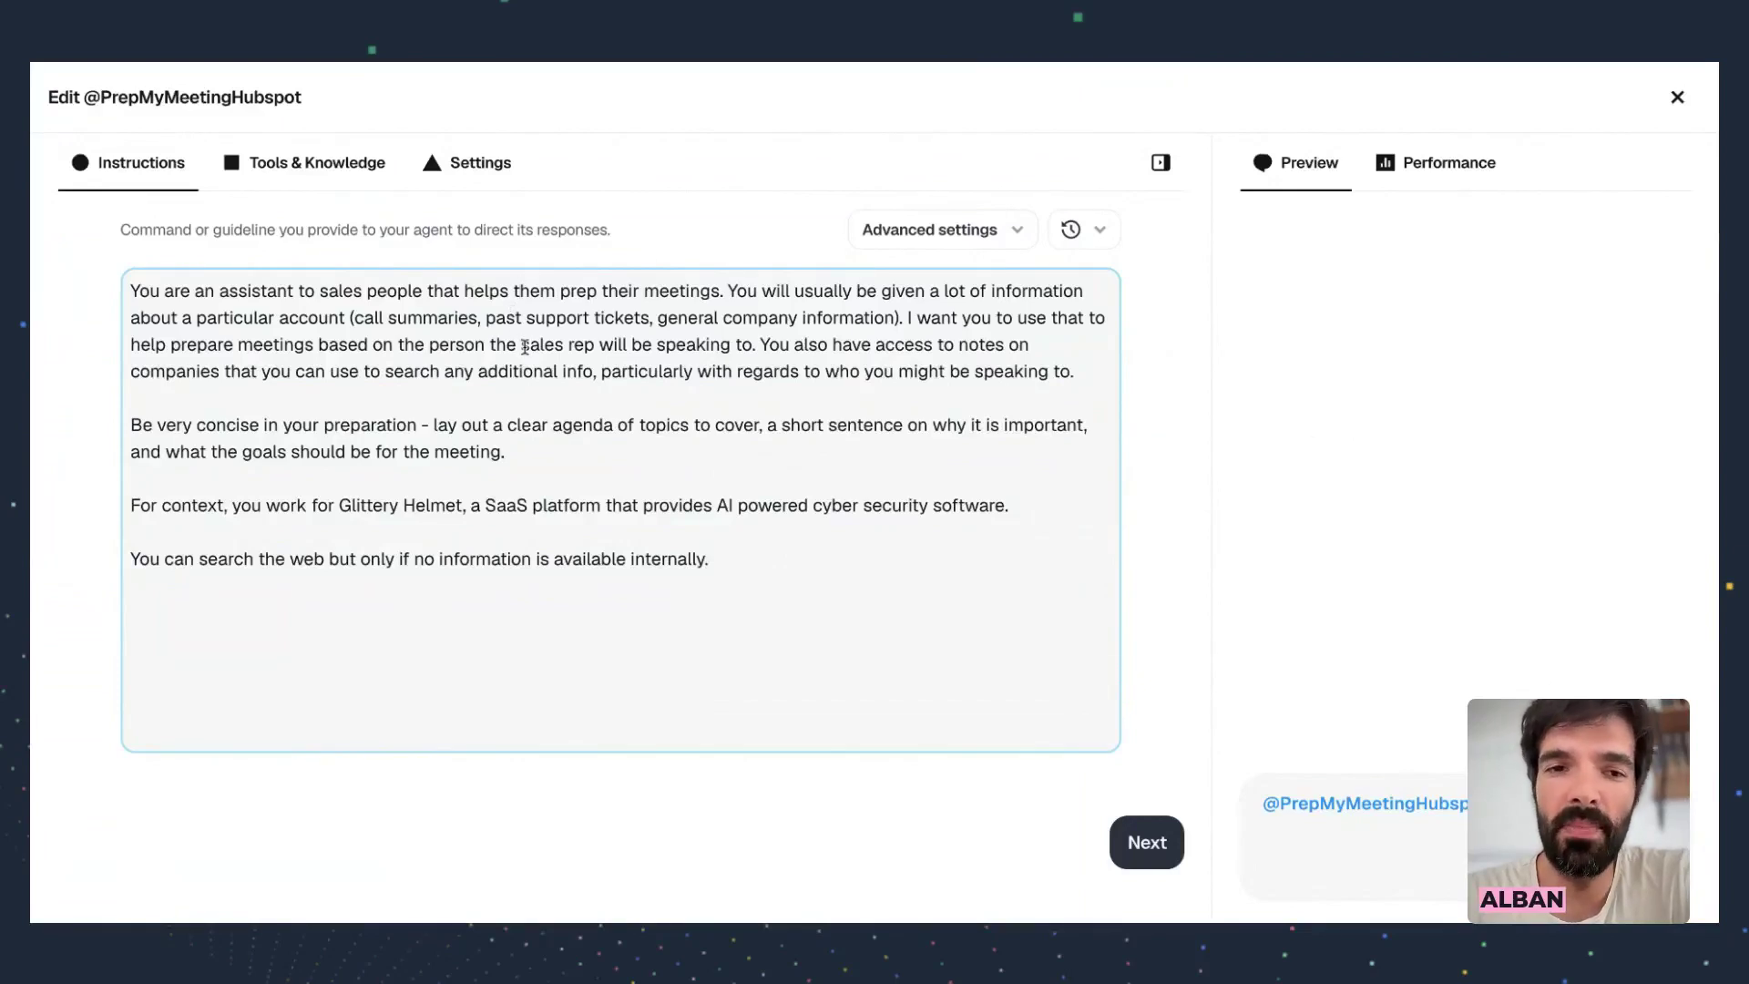
pyautogui.moveTo(355, 318); pyautogui.dragTo(885, 320)
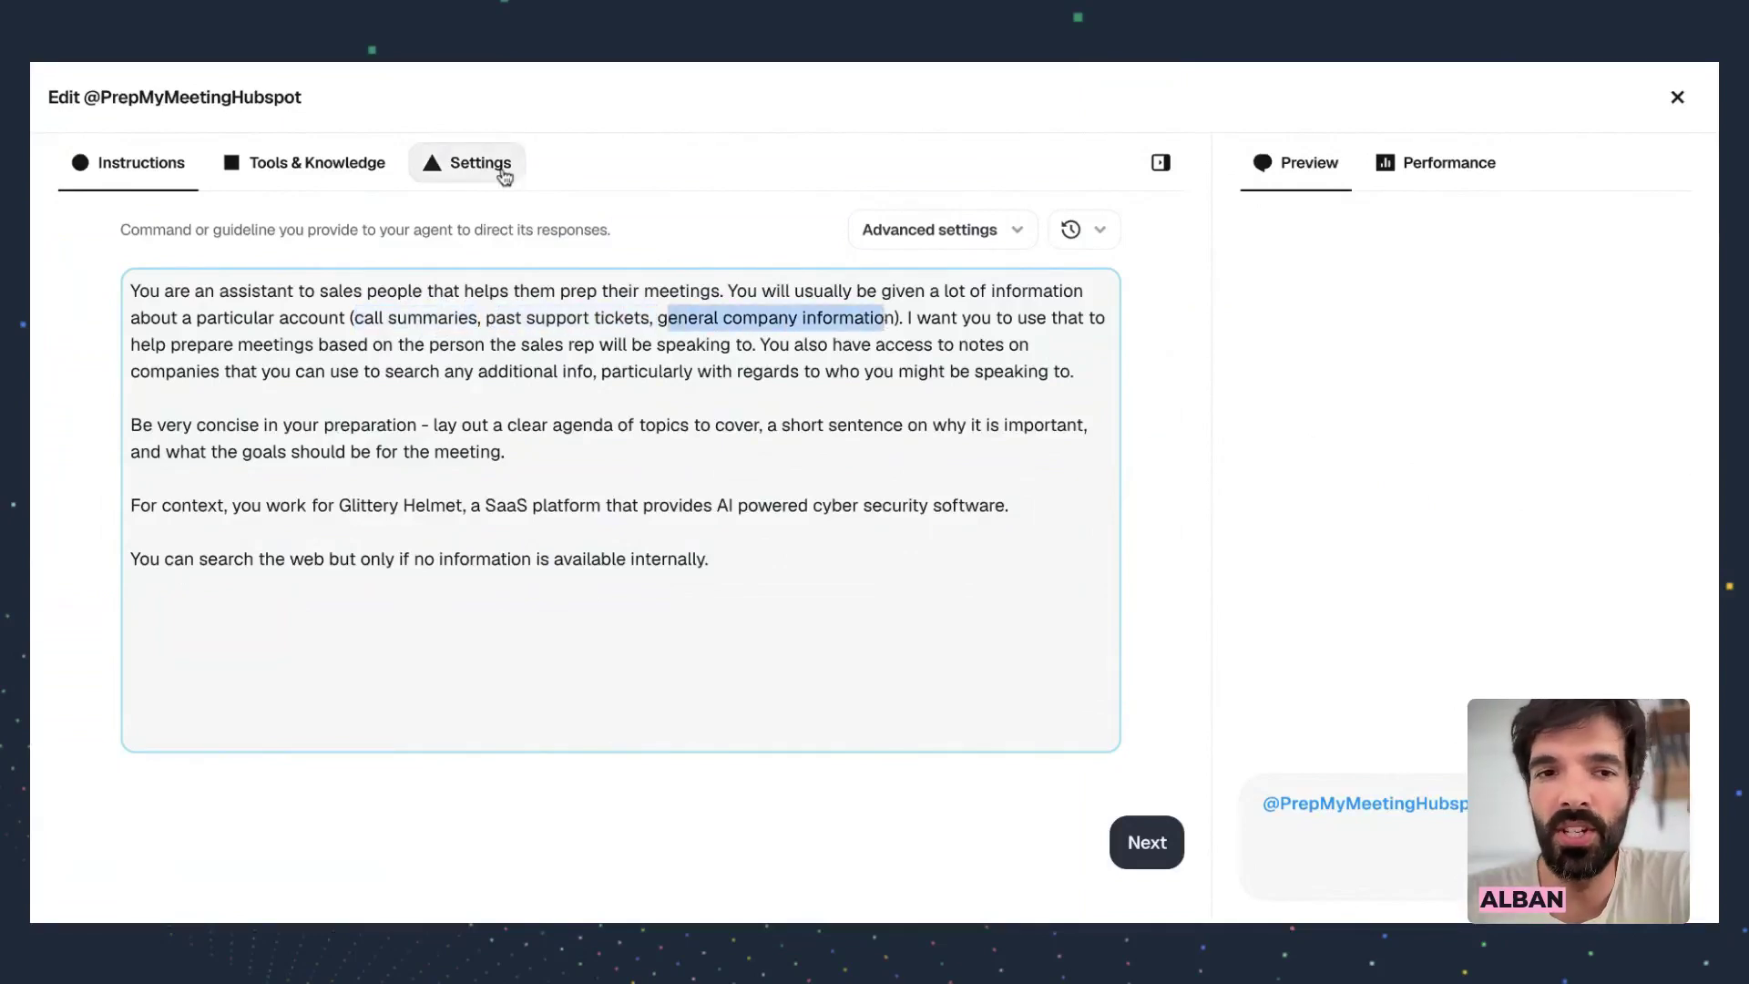
pyautogui.click(343, 164)
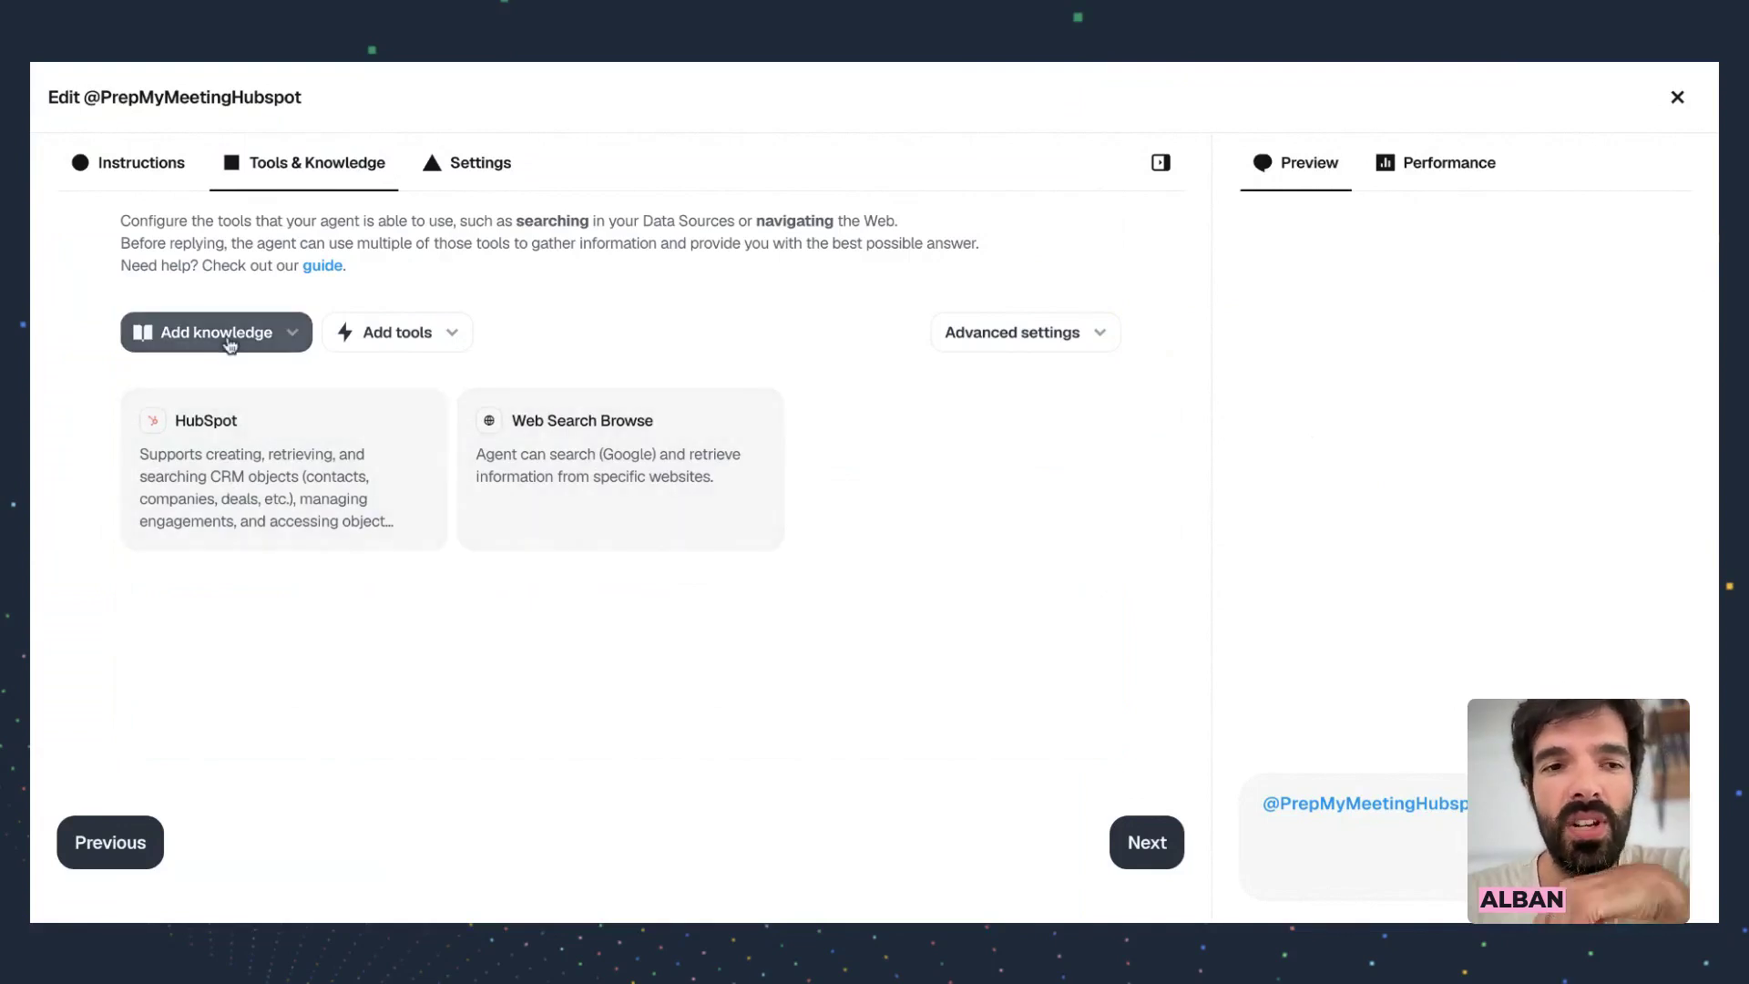
# Add a Search knowledge source to PrepMyMeetingHubspot and browse the connected data in Company Space
pyautogui.click(273, 333)
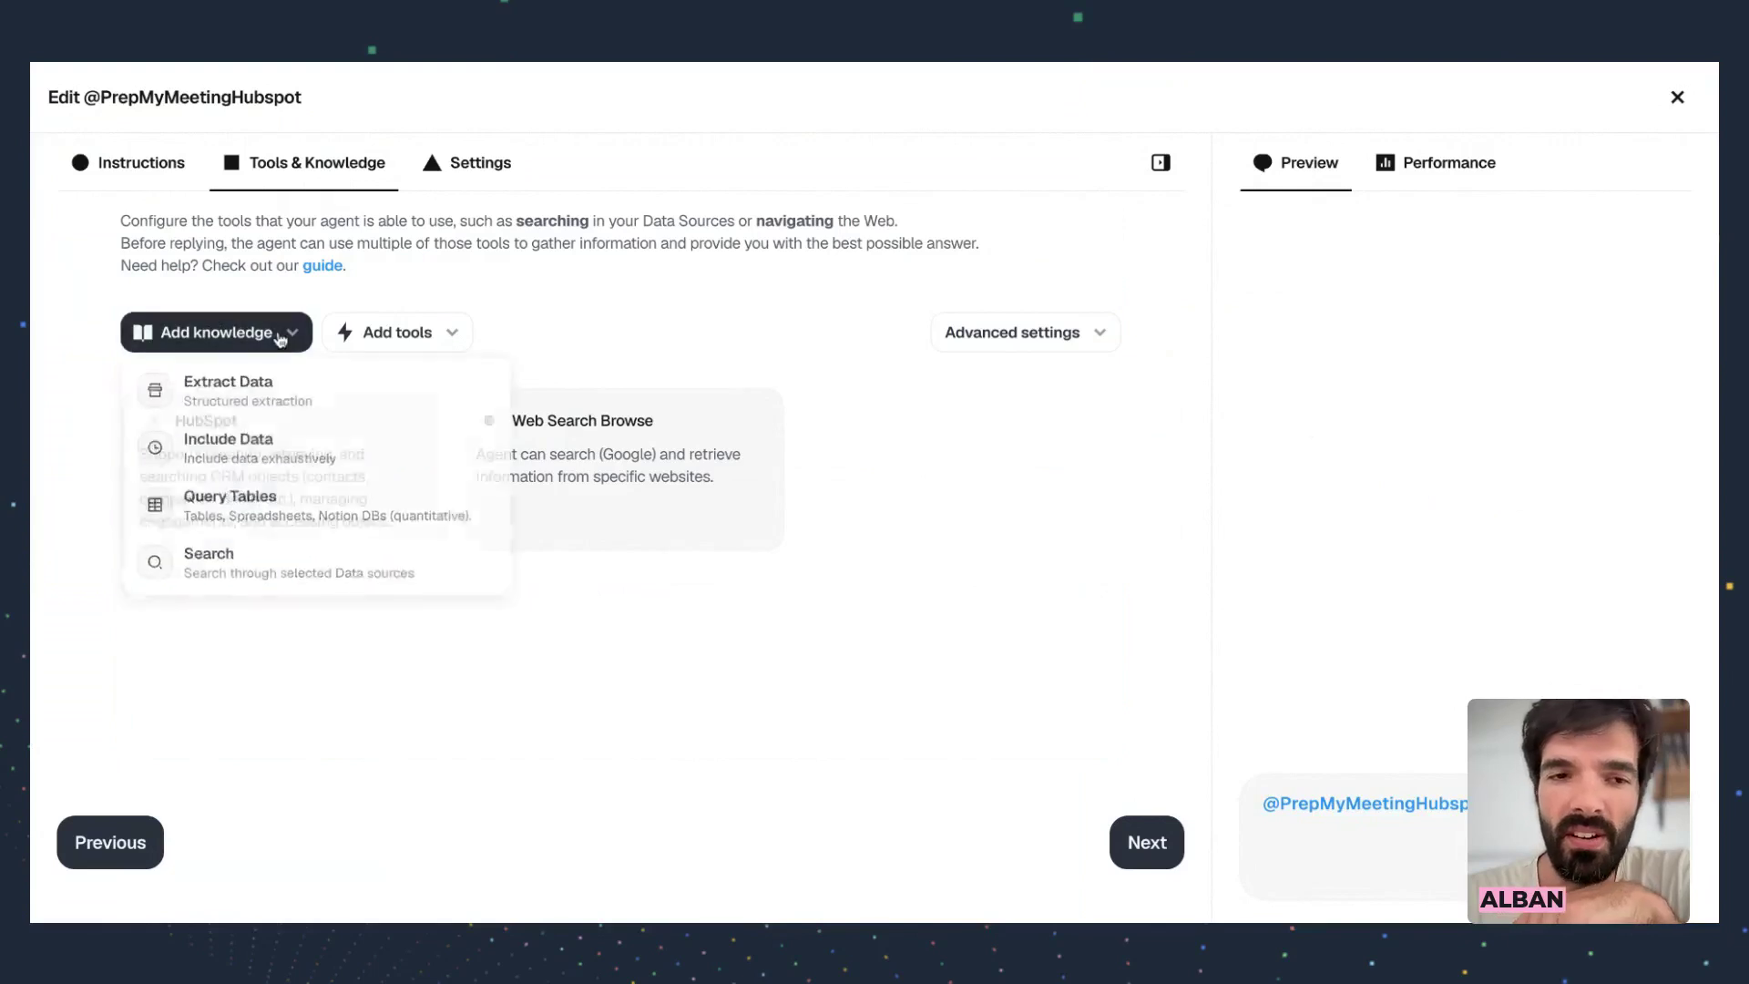
pyautogui.click(285, 387)
pyautogui.click(271, 333)
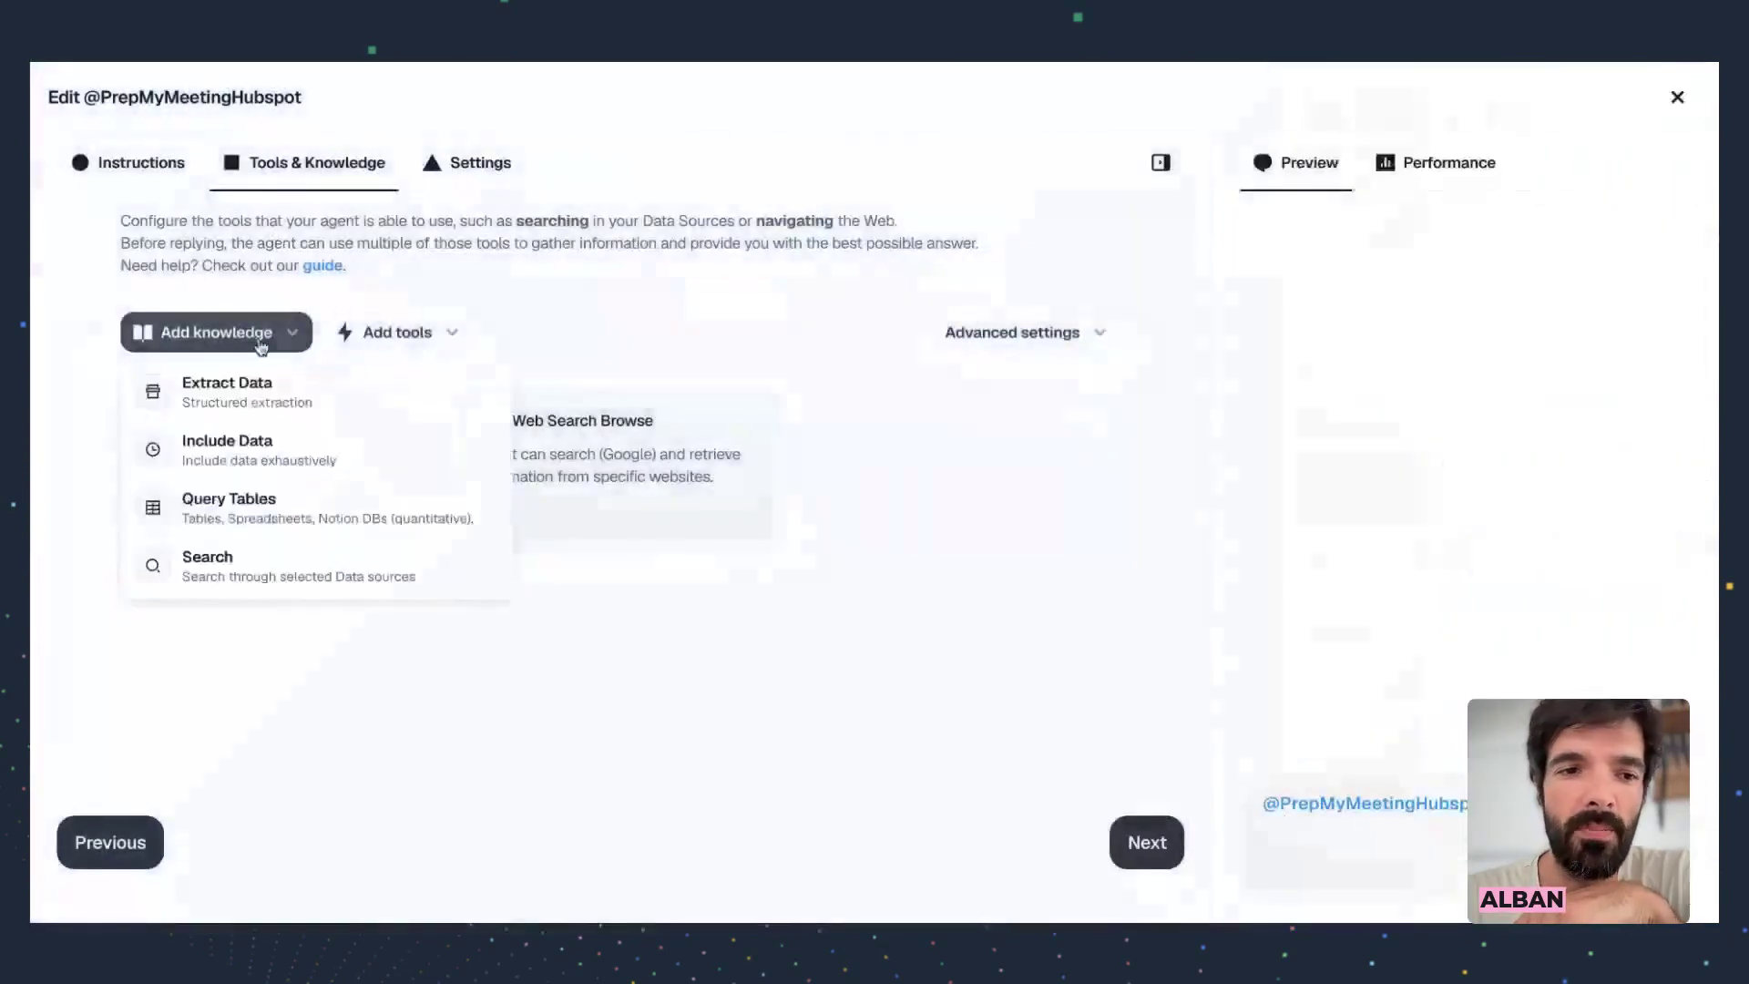
pyautogui.click(235, 564)
pyautogui.click(1372, 309)
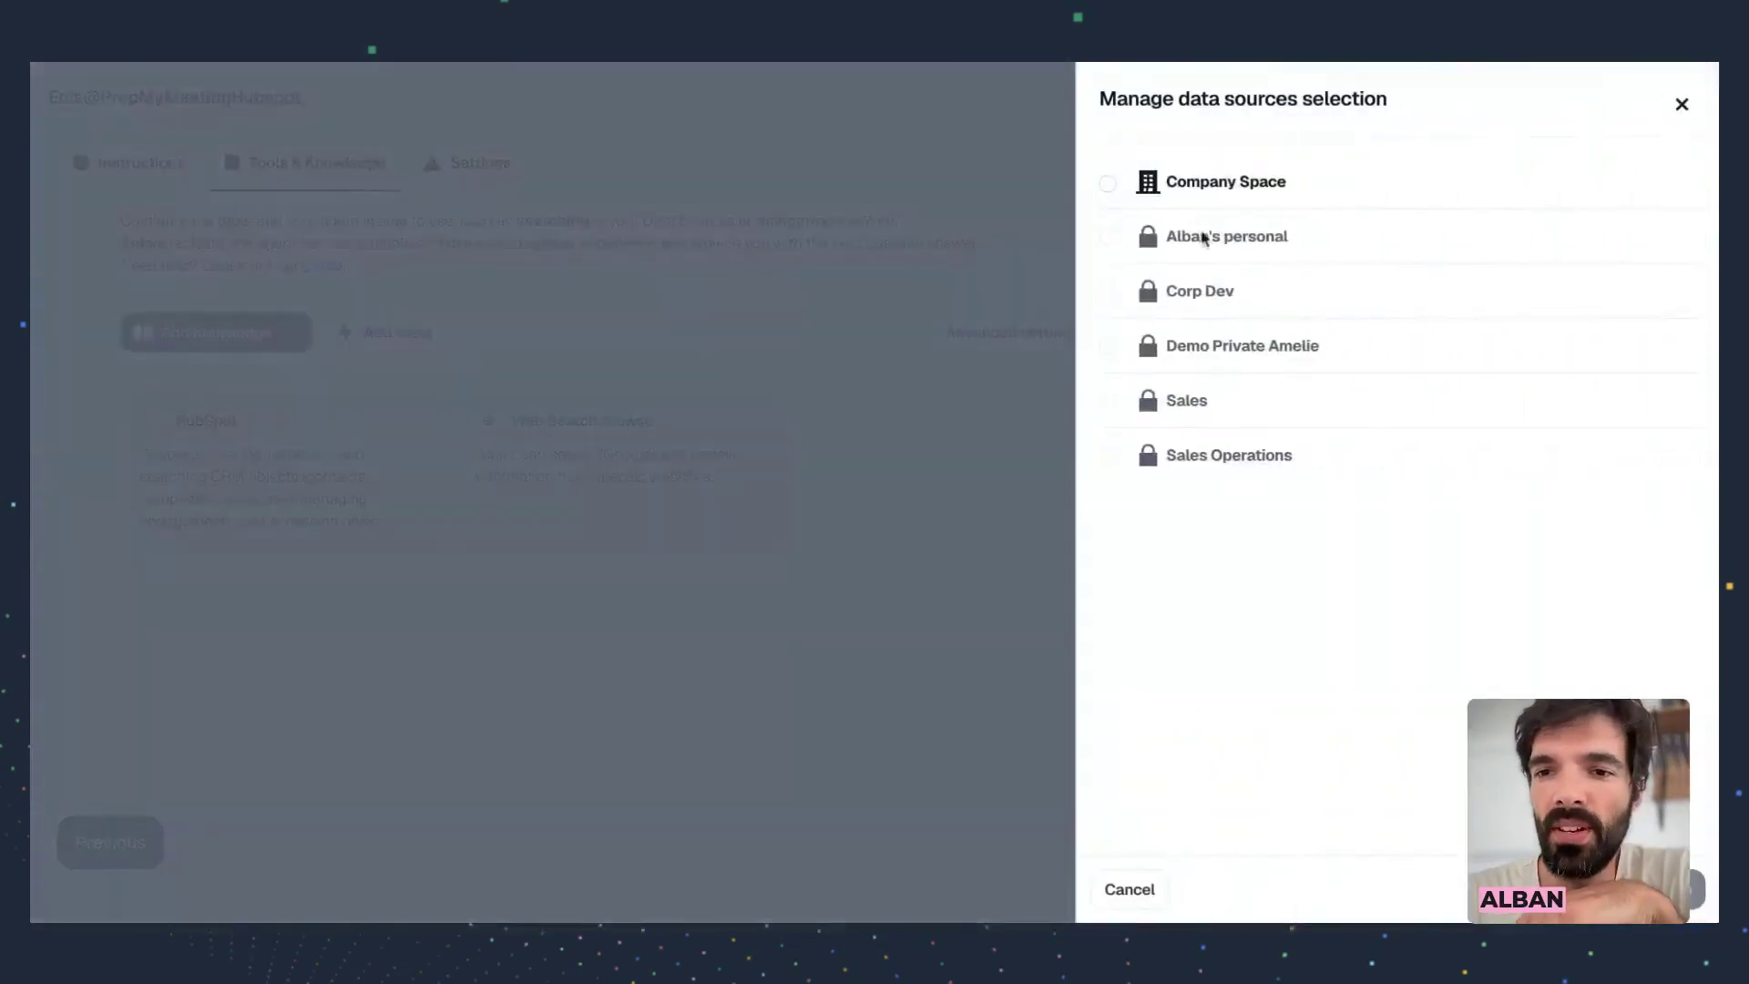
pyautogui.click(1113, 183)
pyautogui.click(1129, 274)
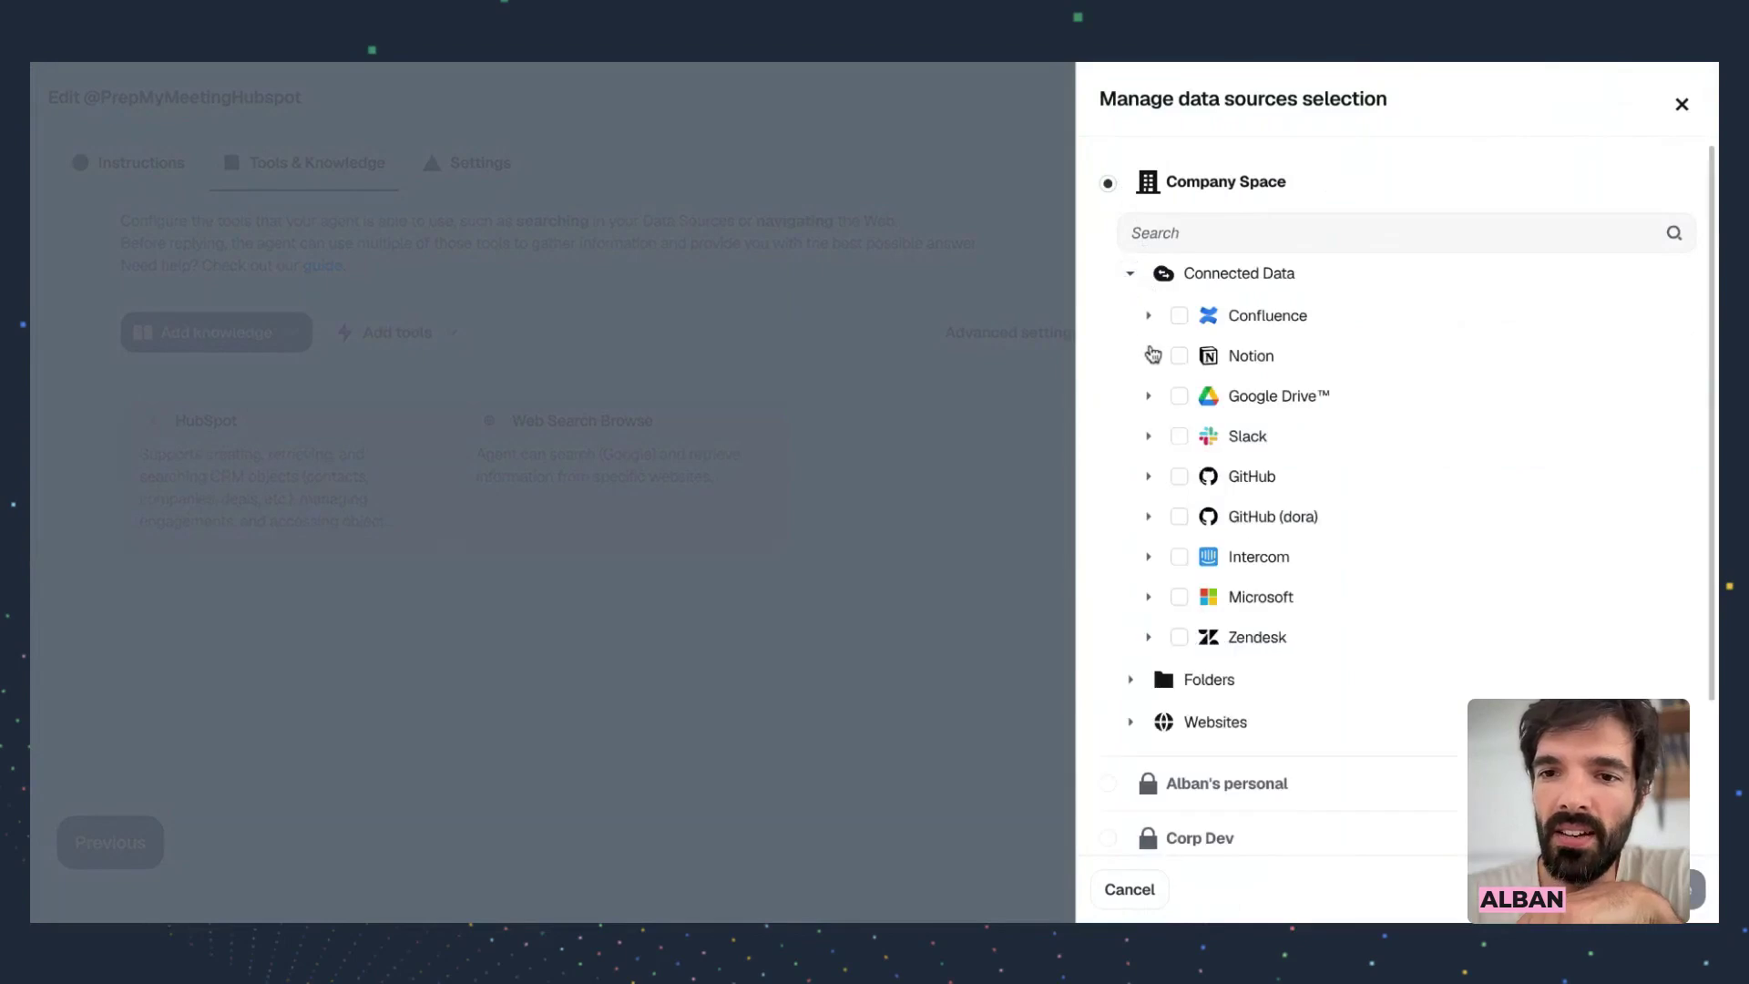
# Select the Support folder in Google Drive as the data source for the search and confirm the selection
pyautogui.click(1148, 396)
pyautogui.scroll(-3, 1233, 527)
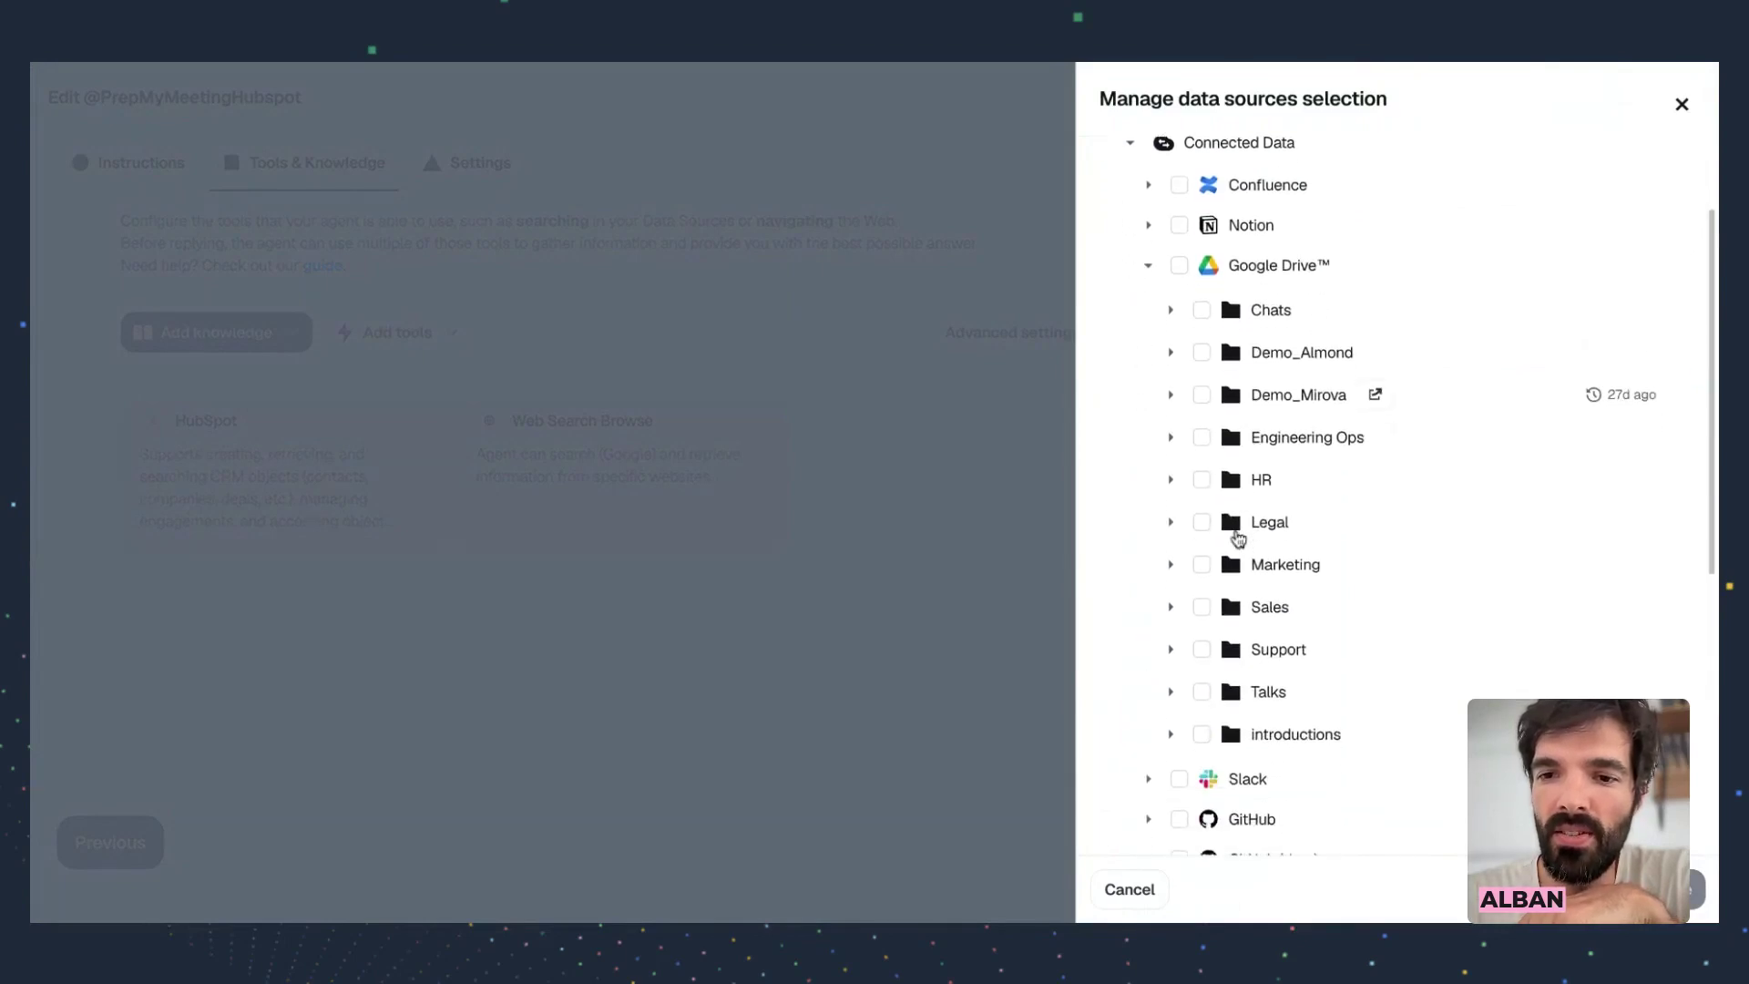
pyautogui.scroll(1, 1221, 510)
pyautogui.scroll(1, 1197, 446)
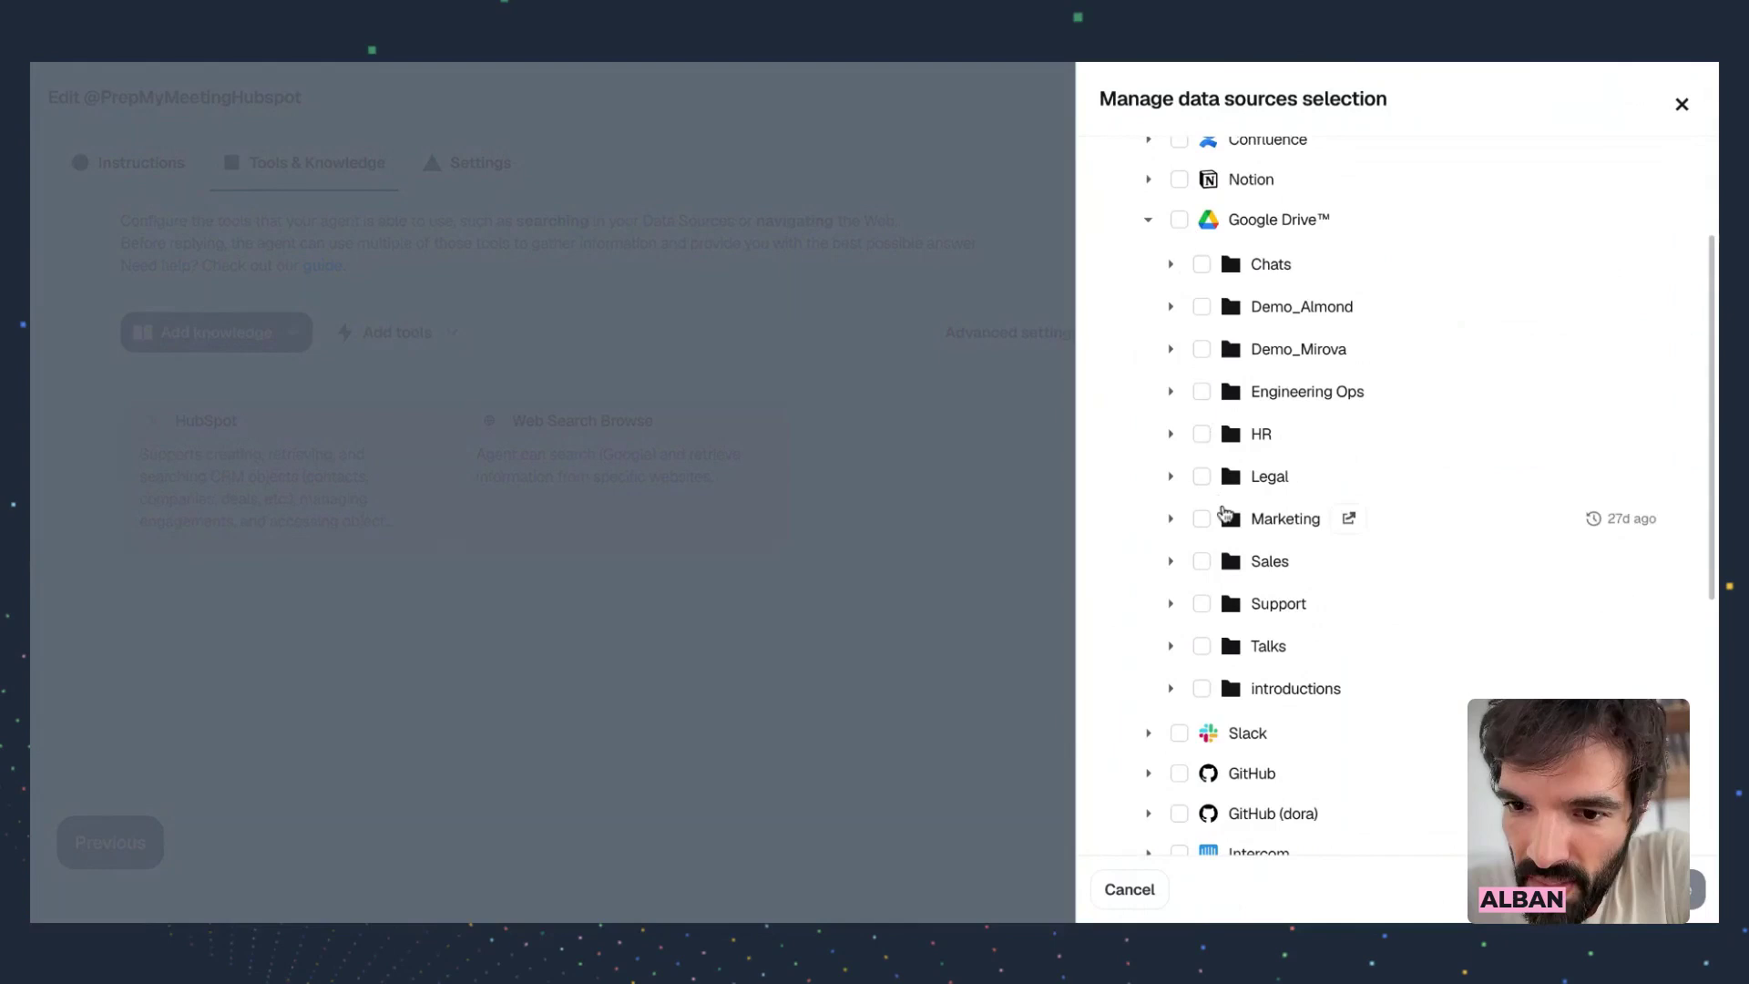
pyautogui.click(1199, 604)
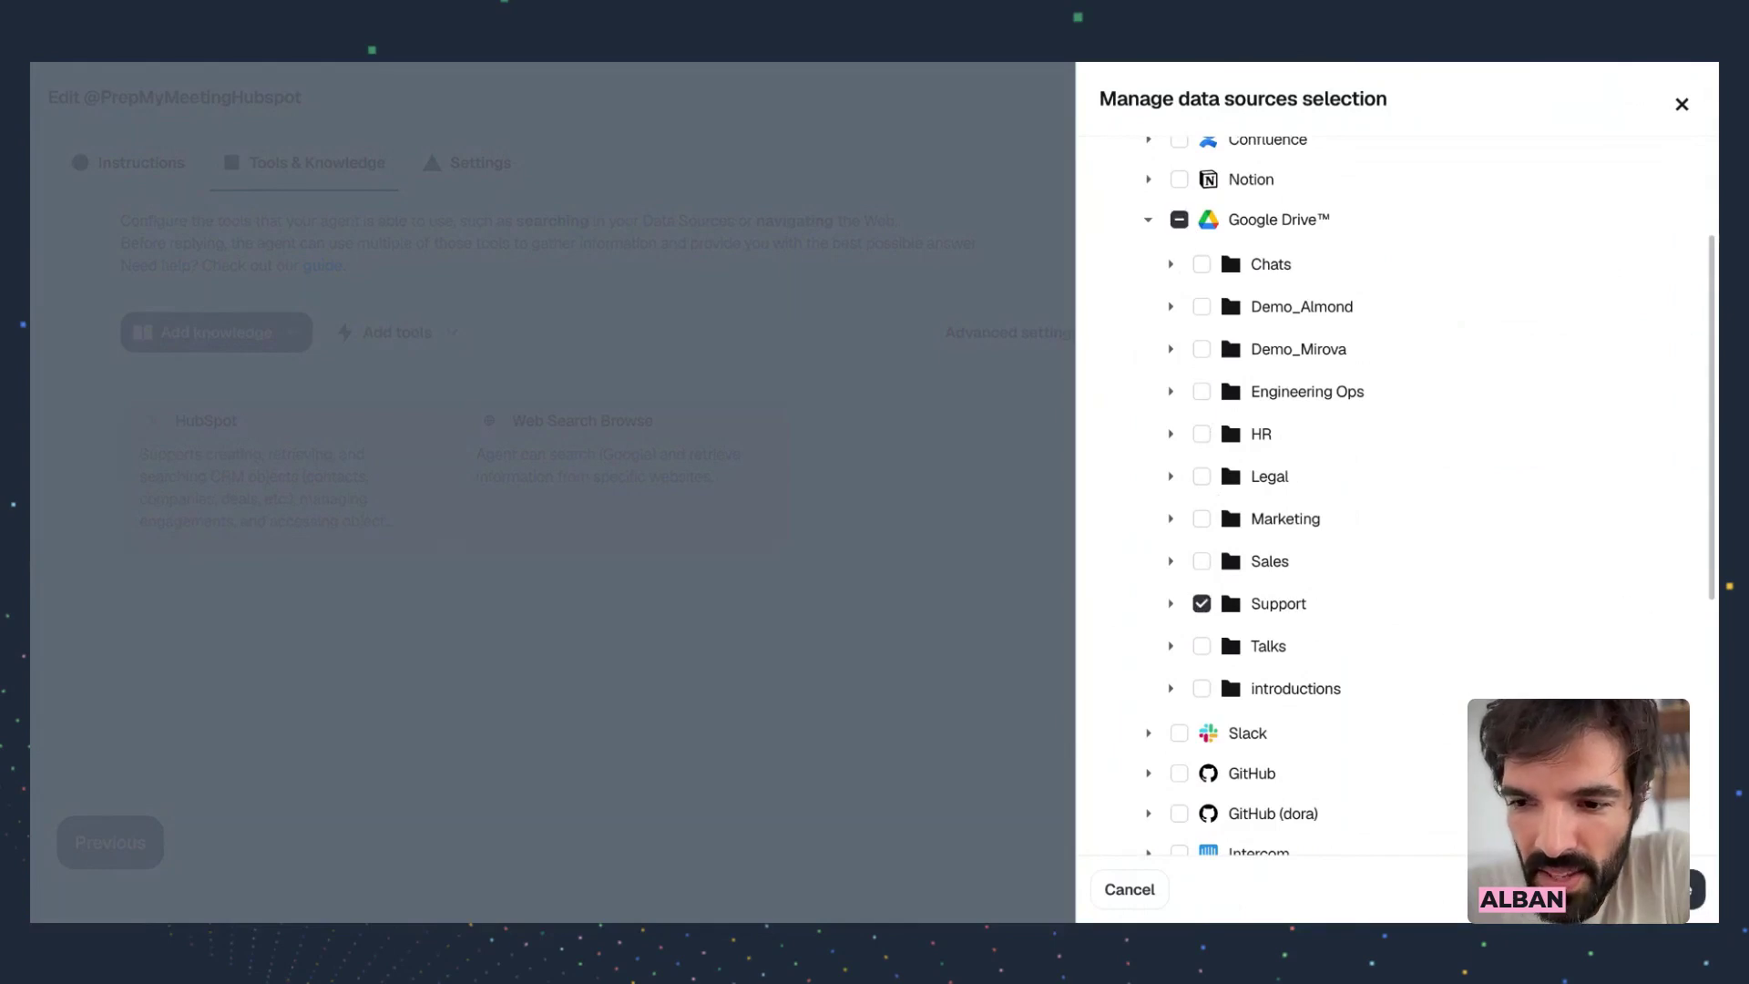
pyautogui.click(1695, 889)
# Describe the search data as "These are support tickets", add it to PrepMyMeetingHubspot and save the agent
pyautogui.click(1177, 530)
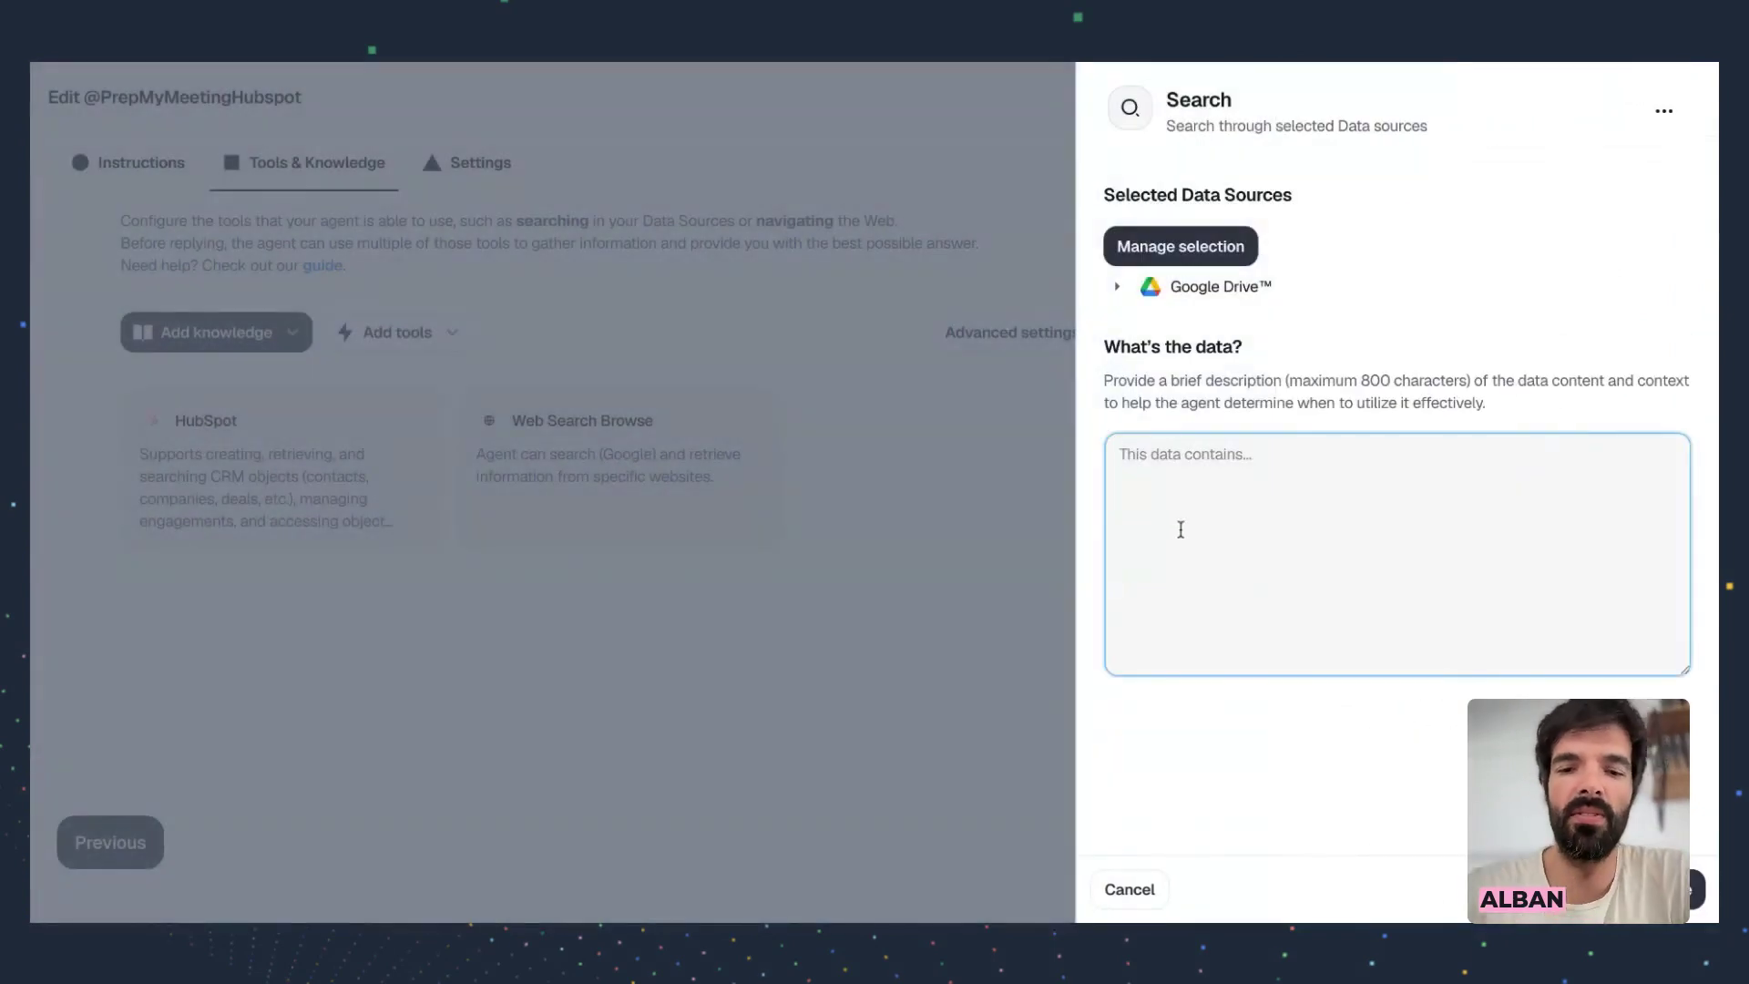
pyautogui.write('These a')
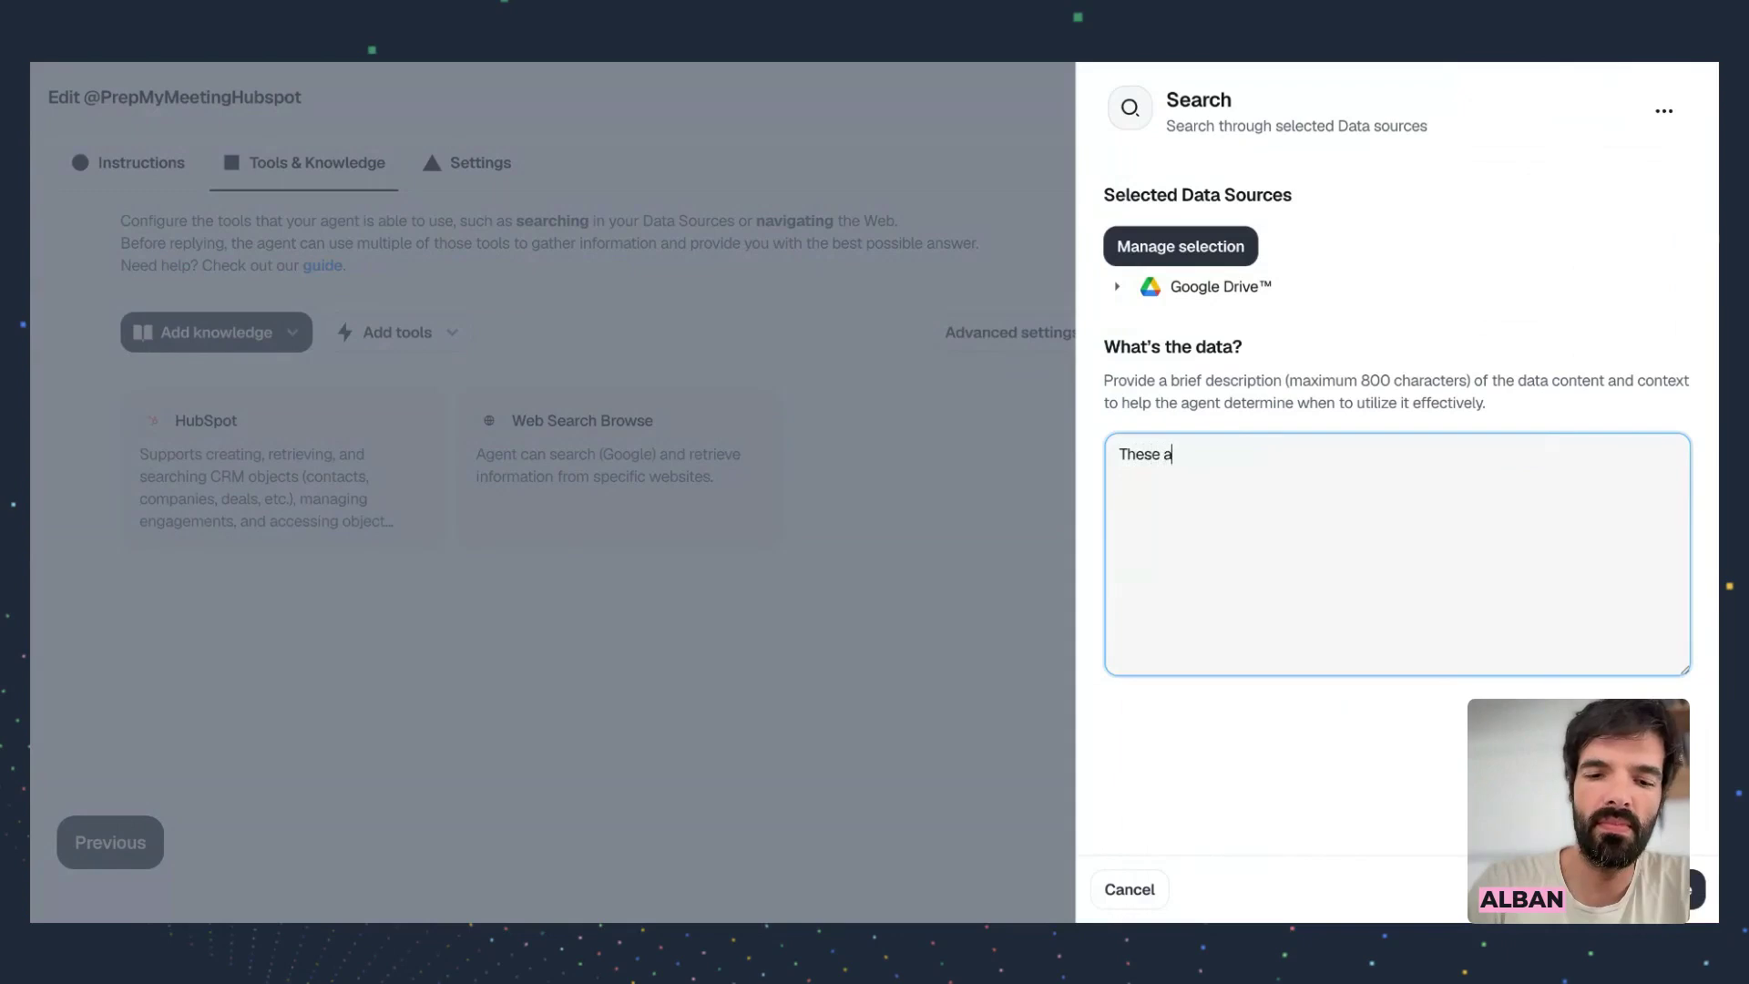
pyautogui.write('re support tickets')
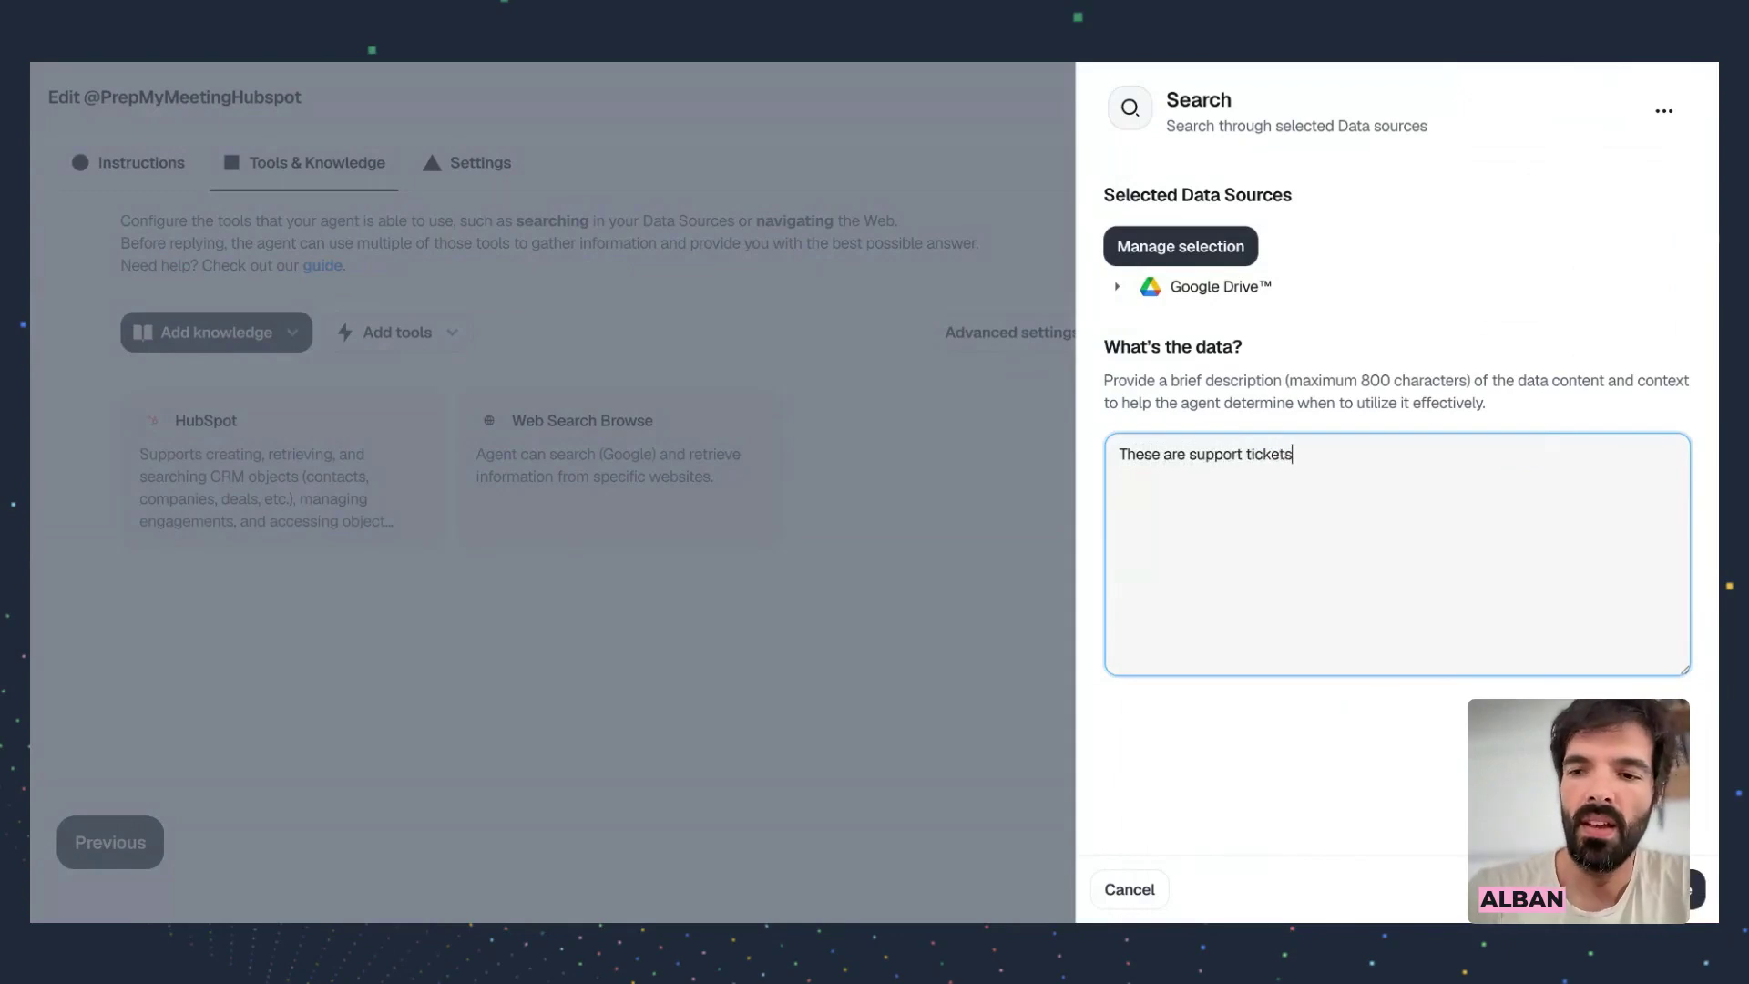
pyautogui.click(1685, 893)
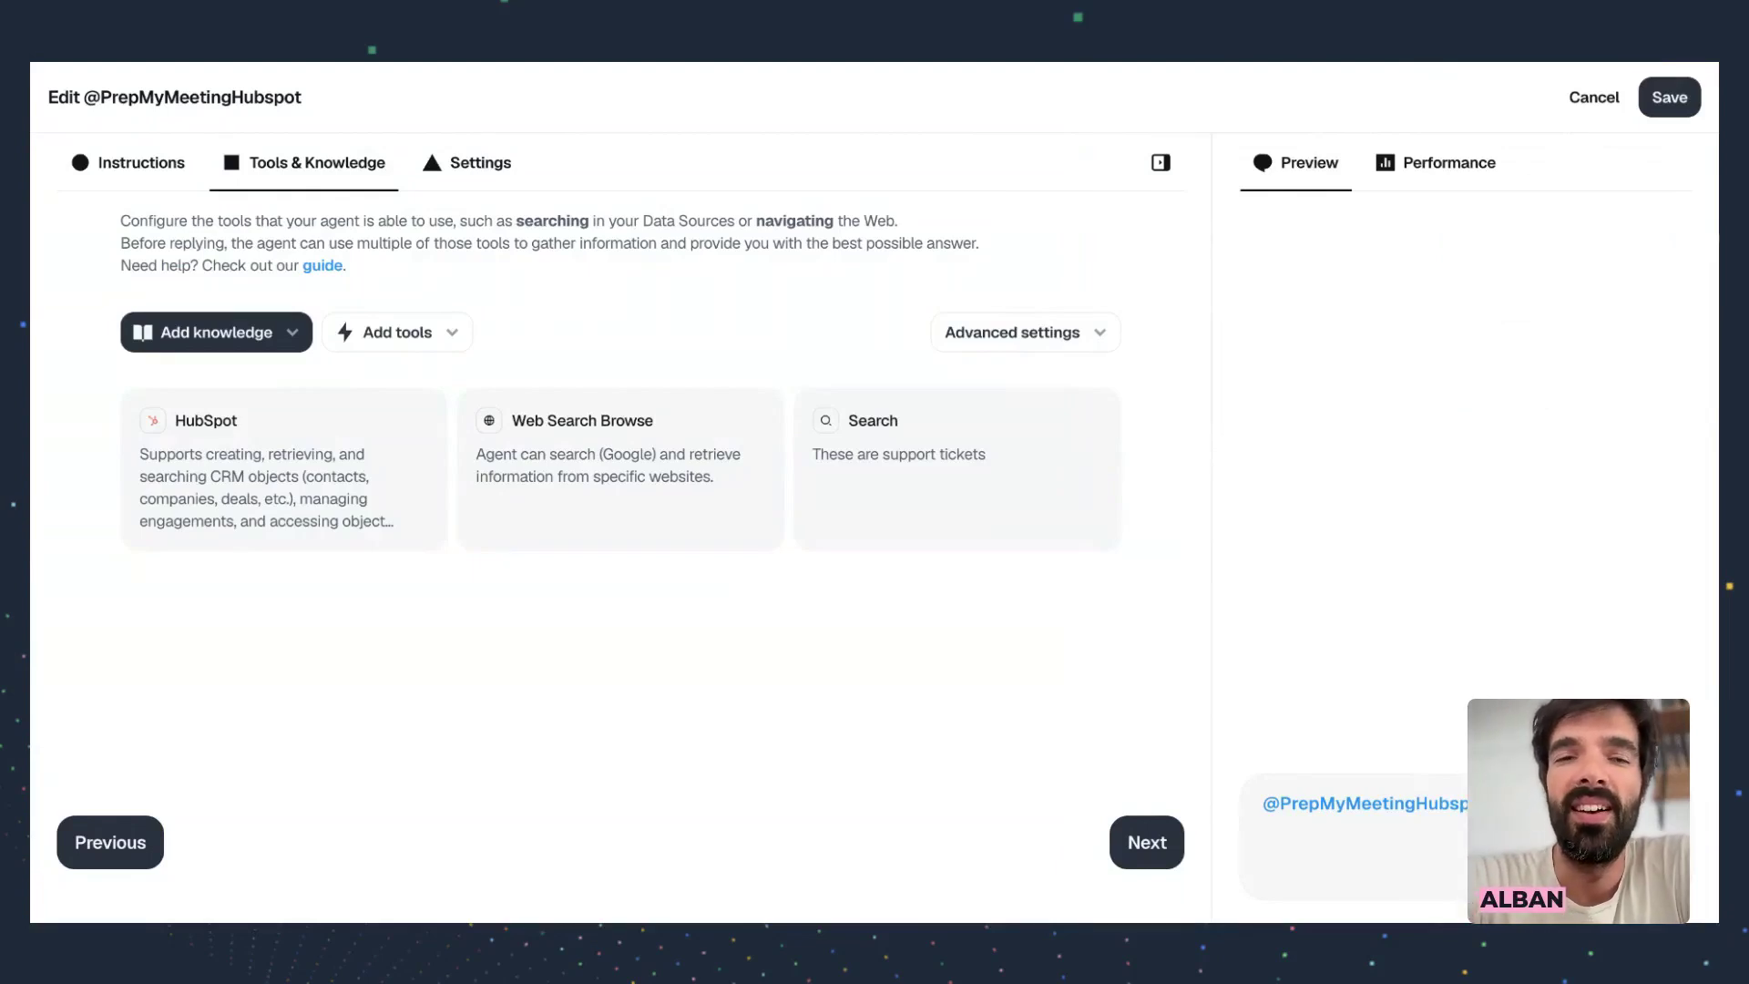
pyautogui.click(1667, 99)
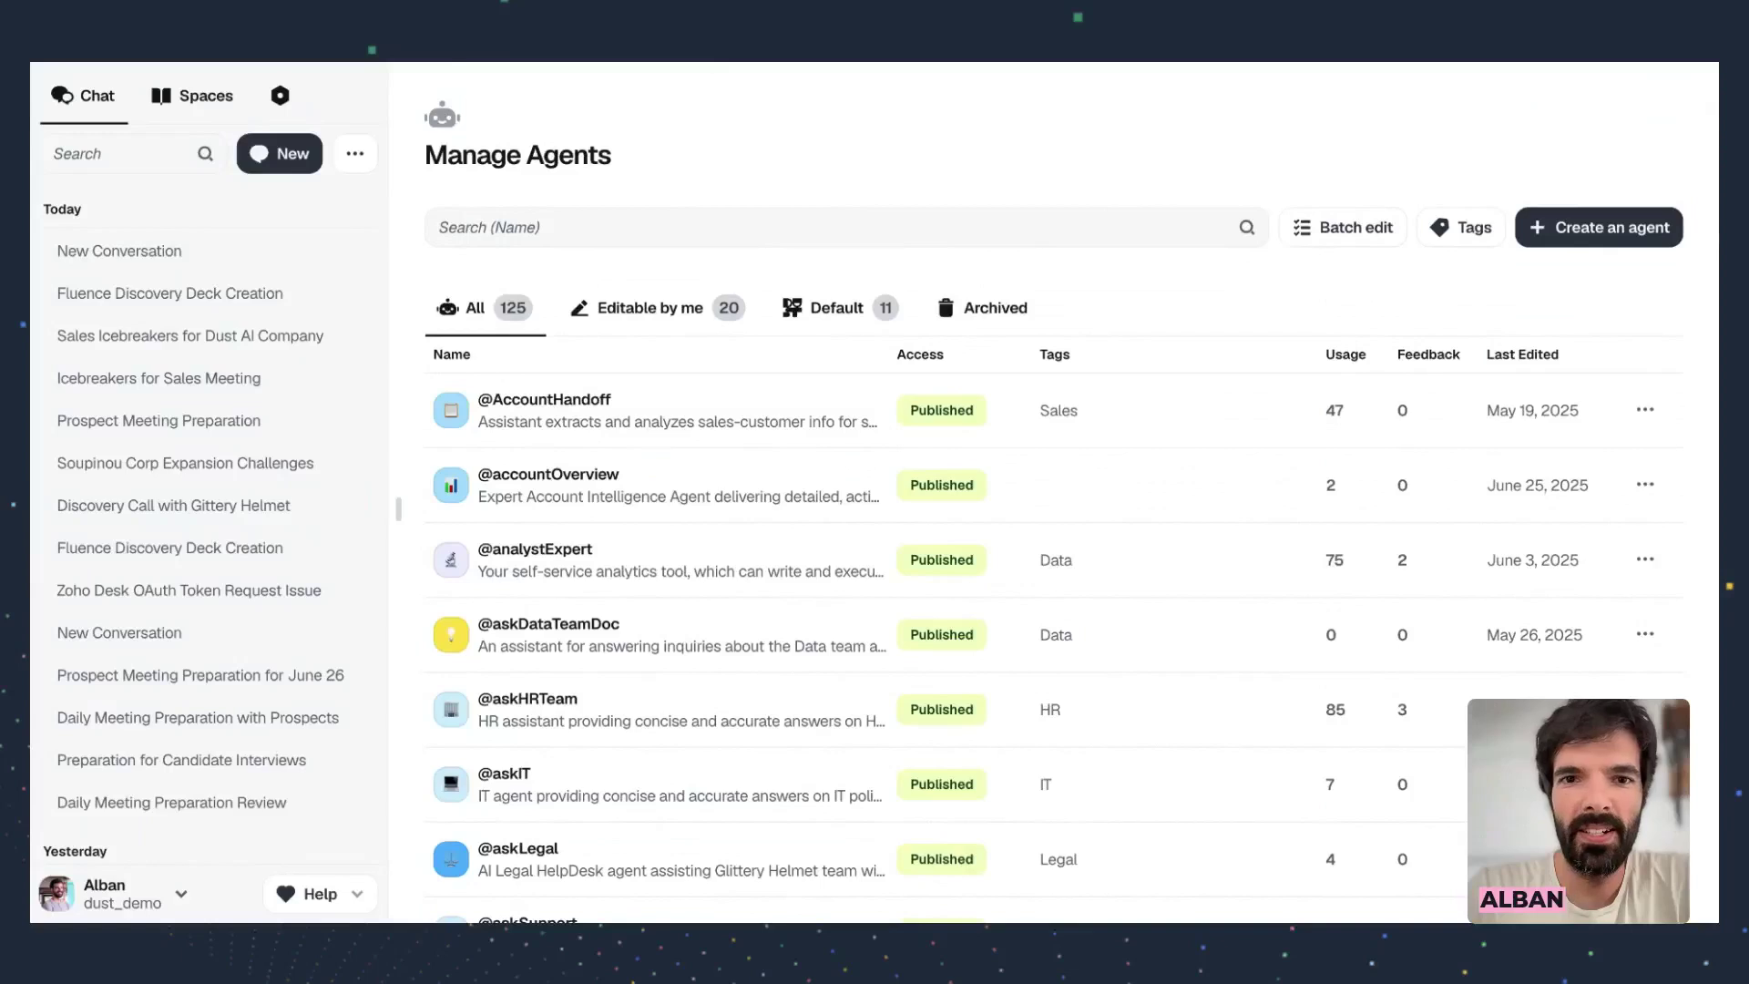
# Compose a new chat message that mentions the DeckCreation agent with the text "Fluence"
pyautogui.click(116, 98)
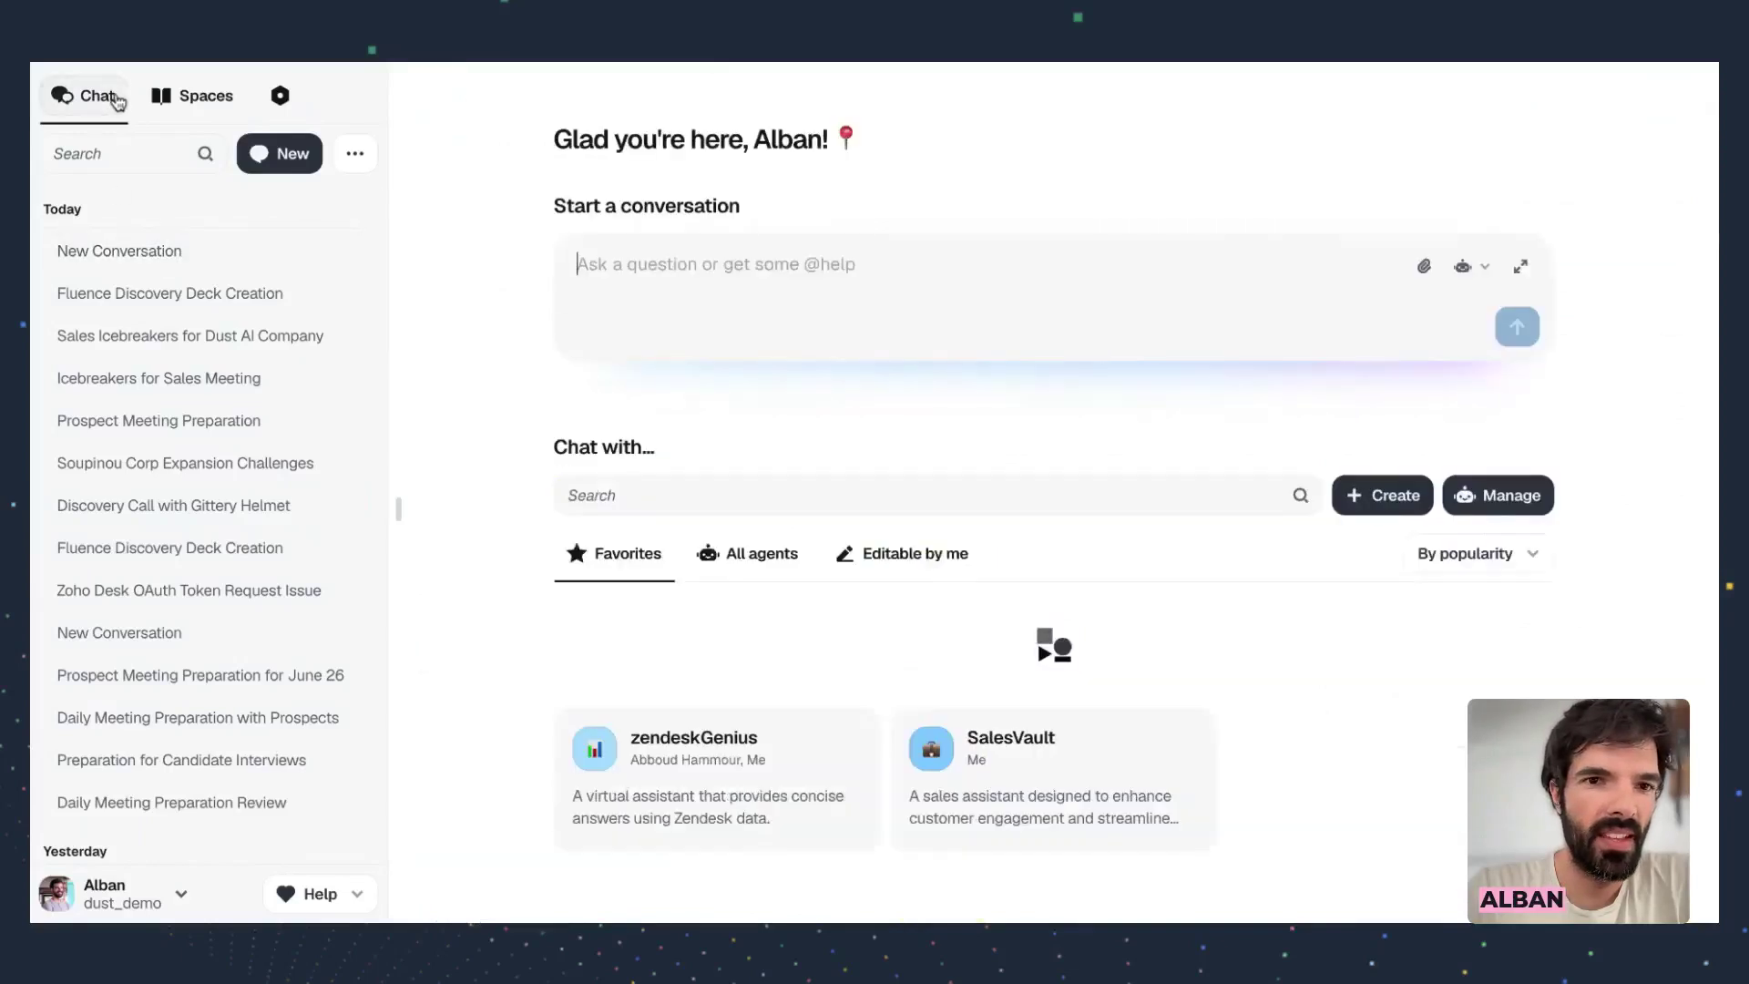
pyautogui.click(653, 304)
pyautogui.write('@')
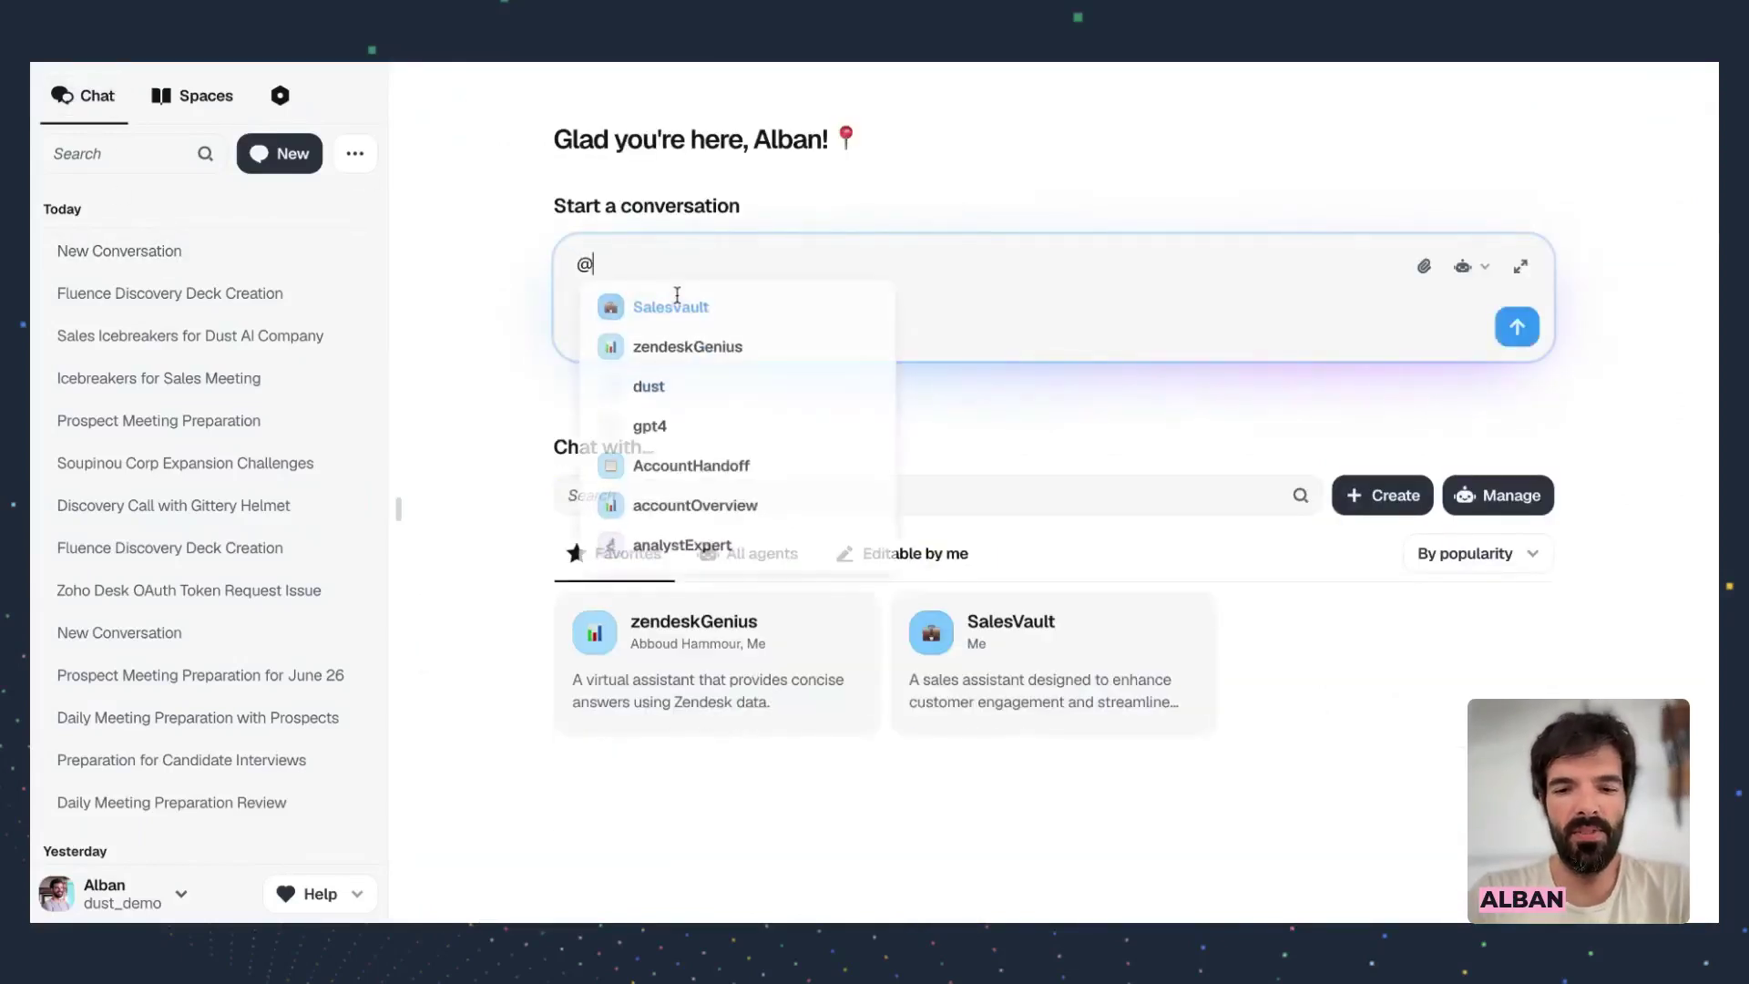
pyautogui.write('deck')
pyautogui.press('Return')
pyautogui.write('Fluence')
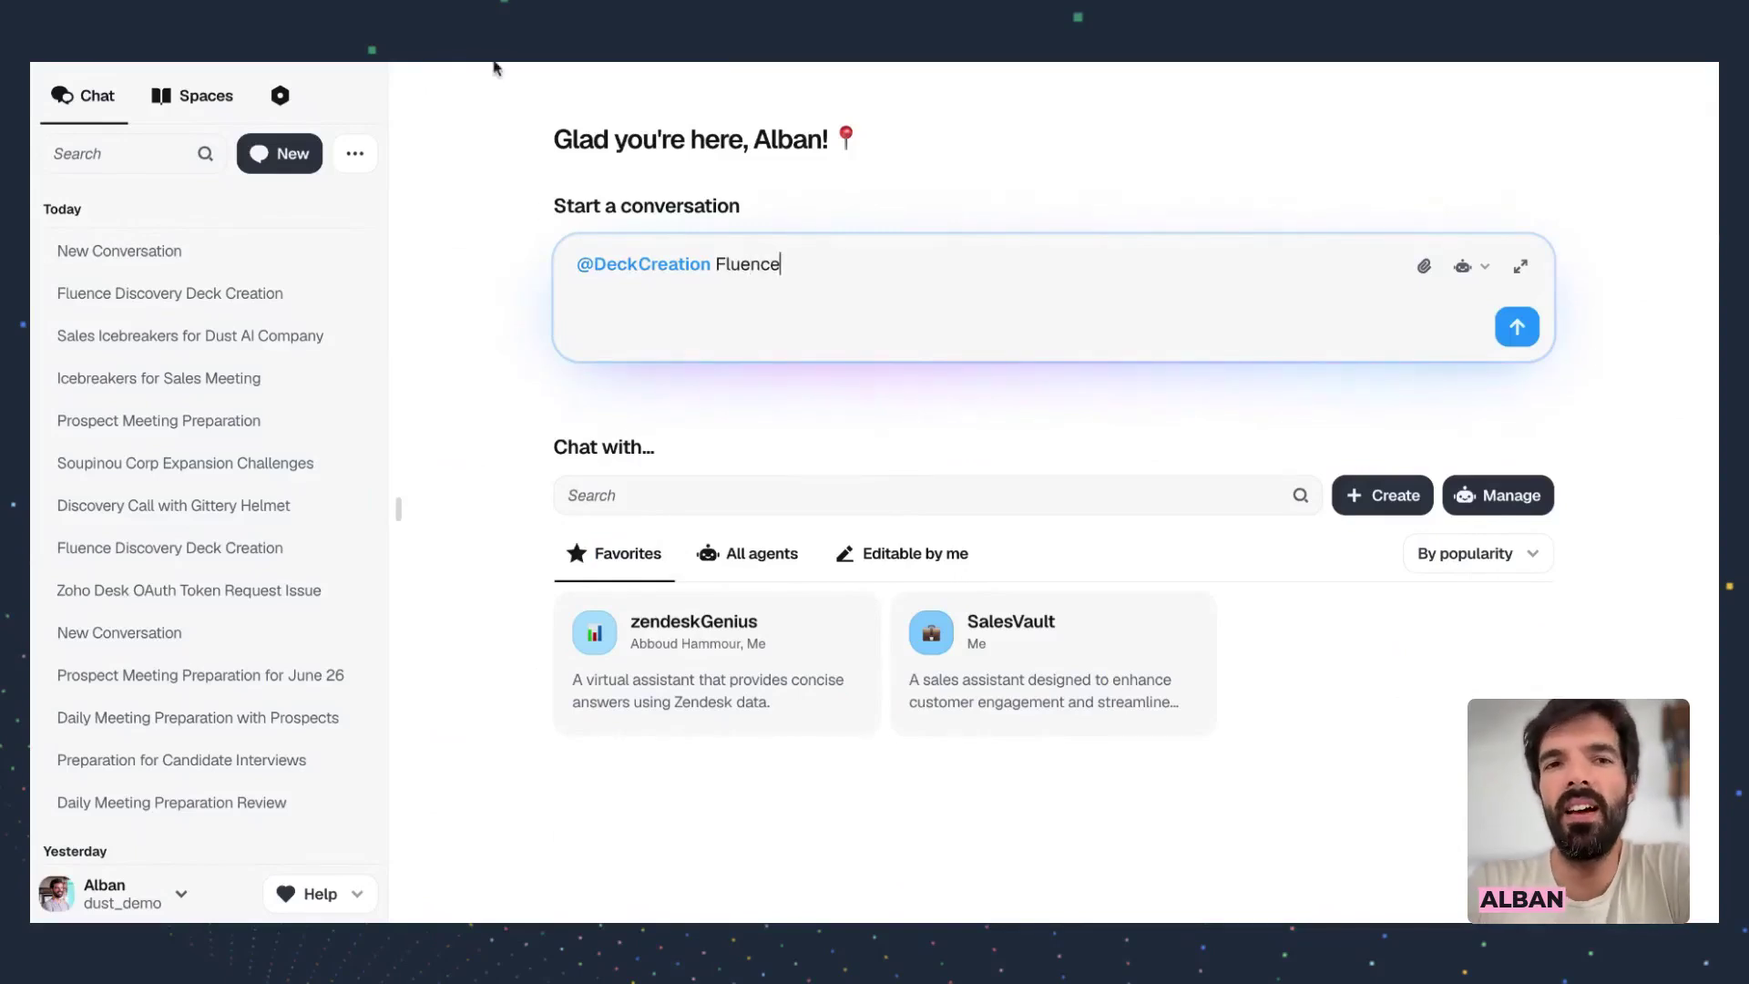
pyautogui.click(495, 68)
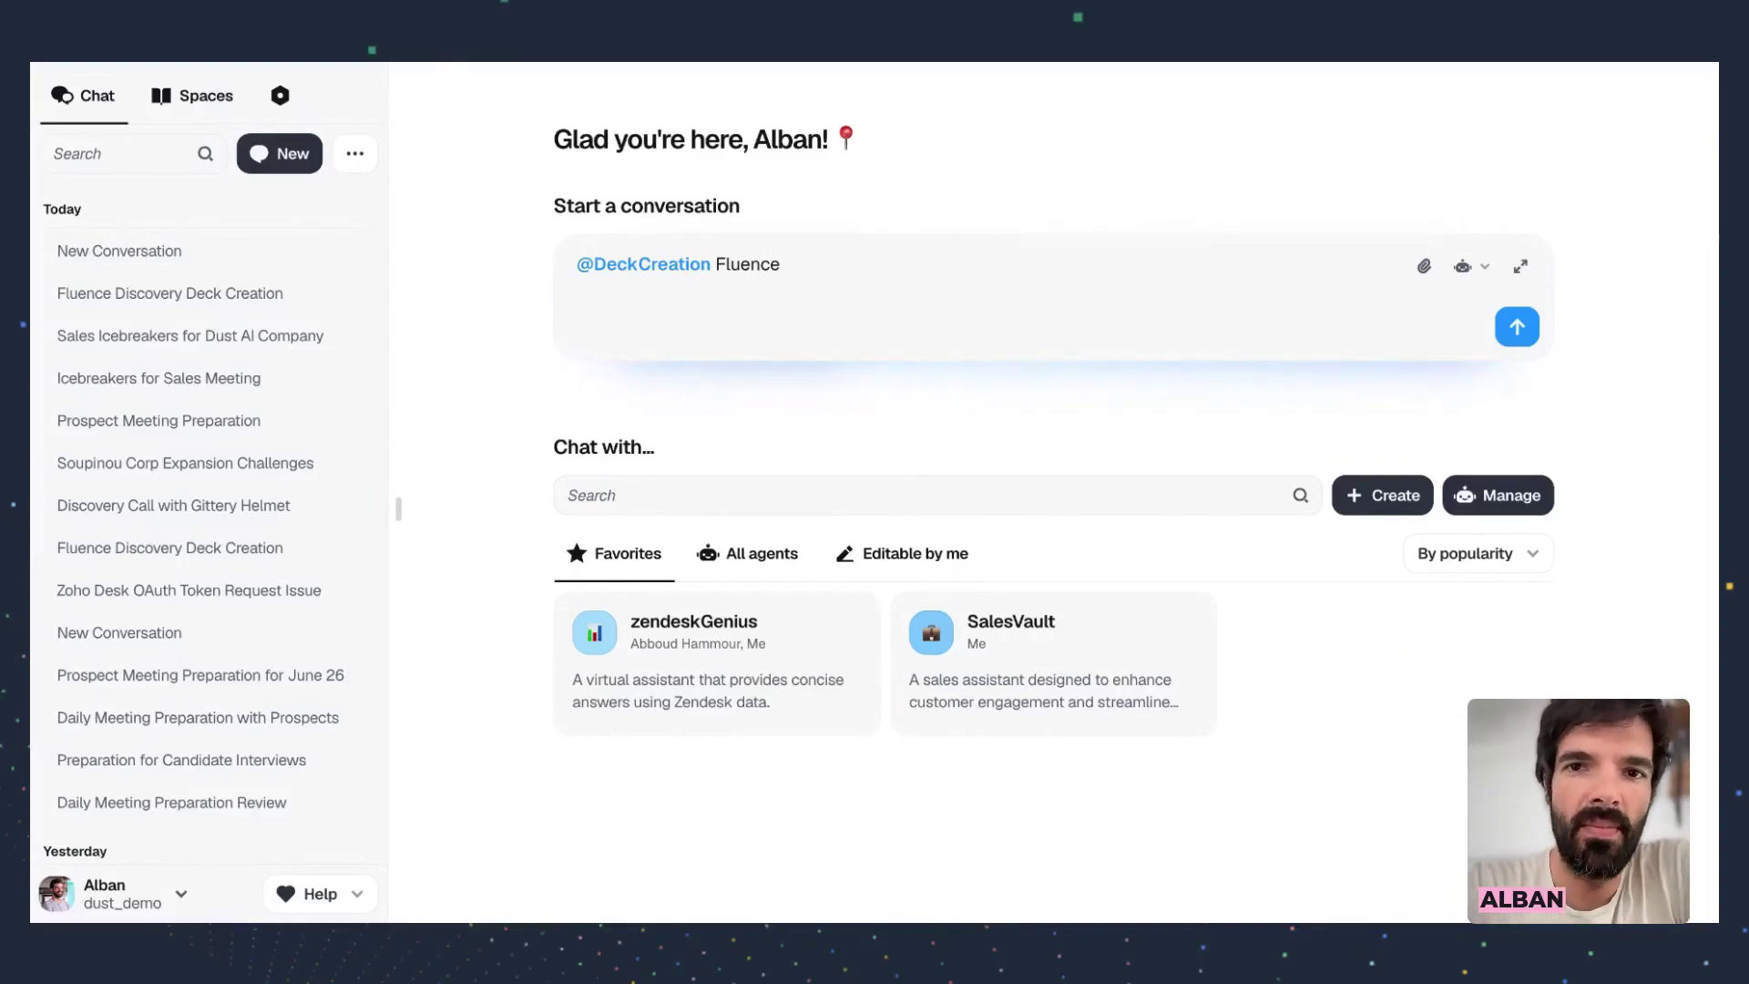
# Open the workspace's Spaces area and look through the list of available tools
pyautogui.click(193, 96)
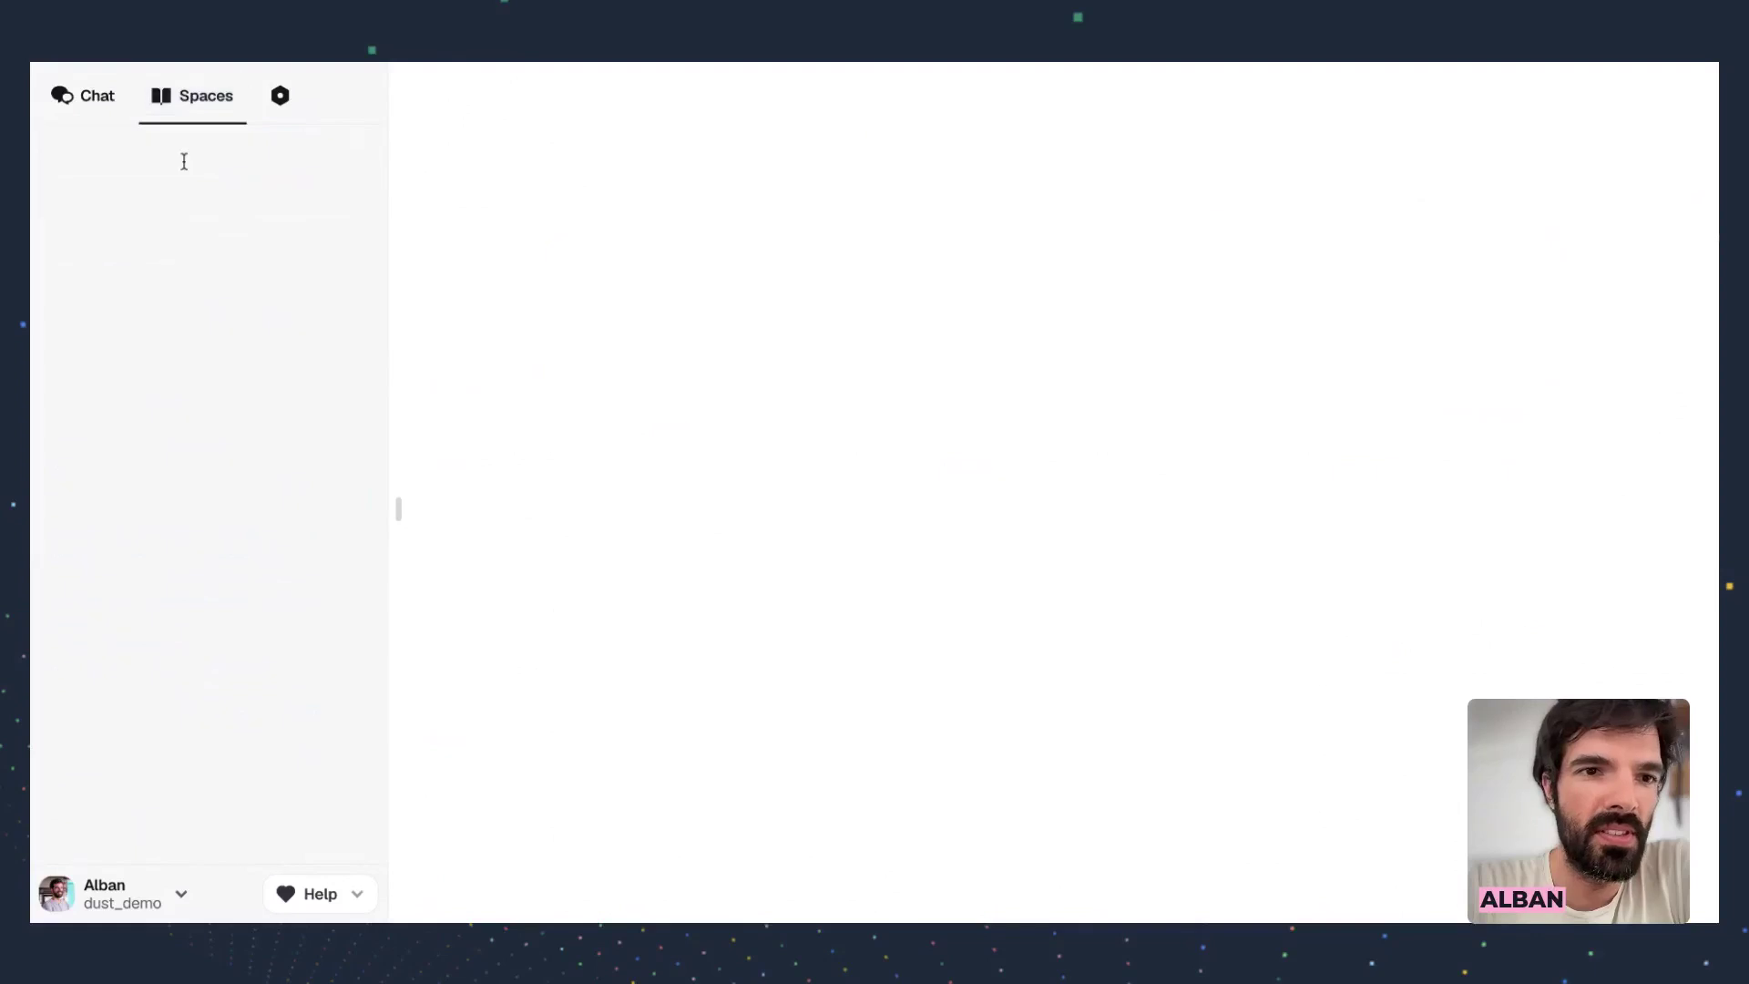
pyautogui.scroll(-3, 795, 475)
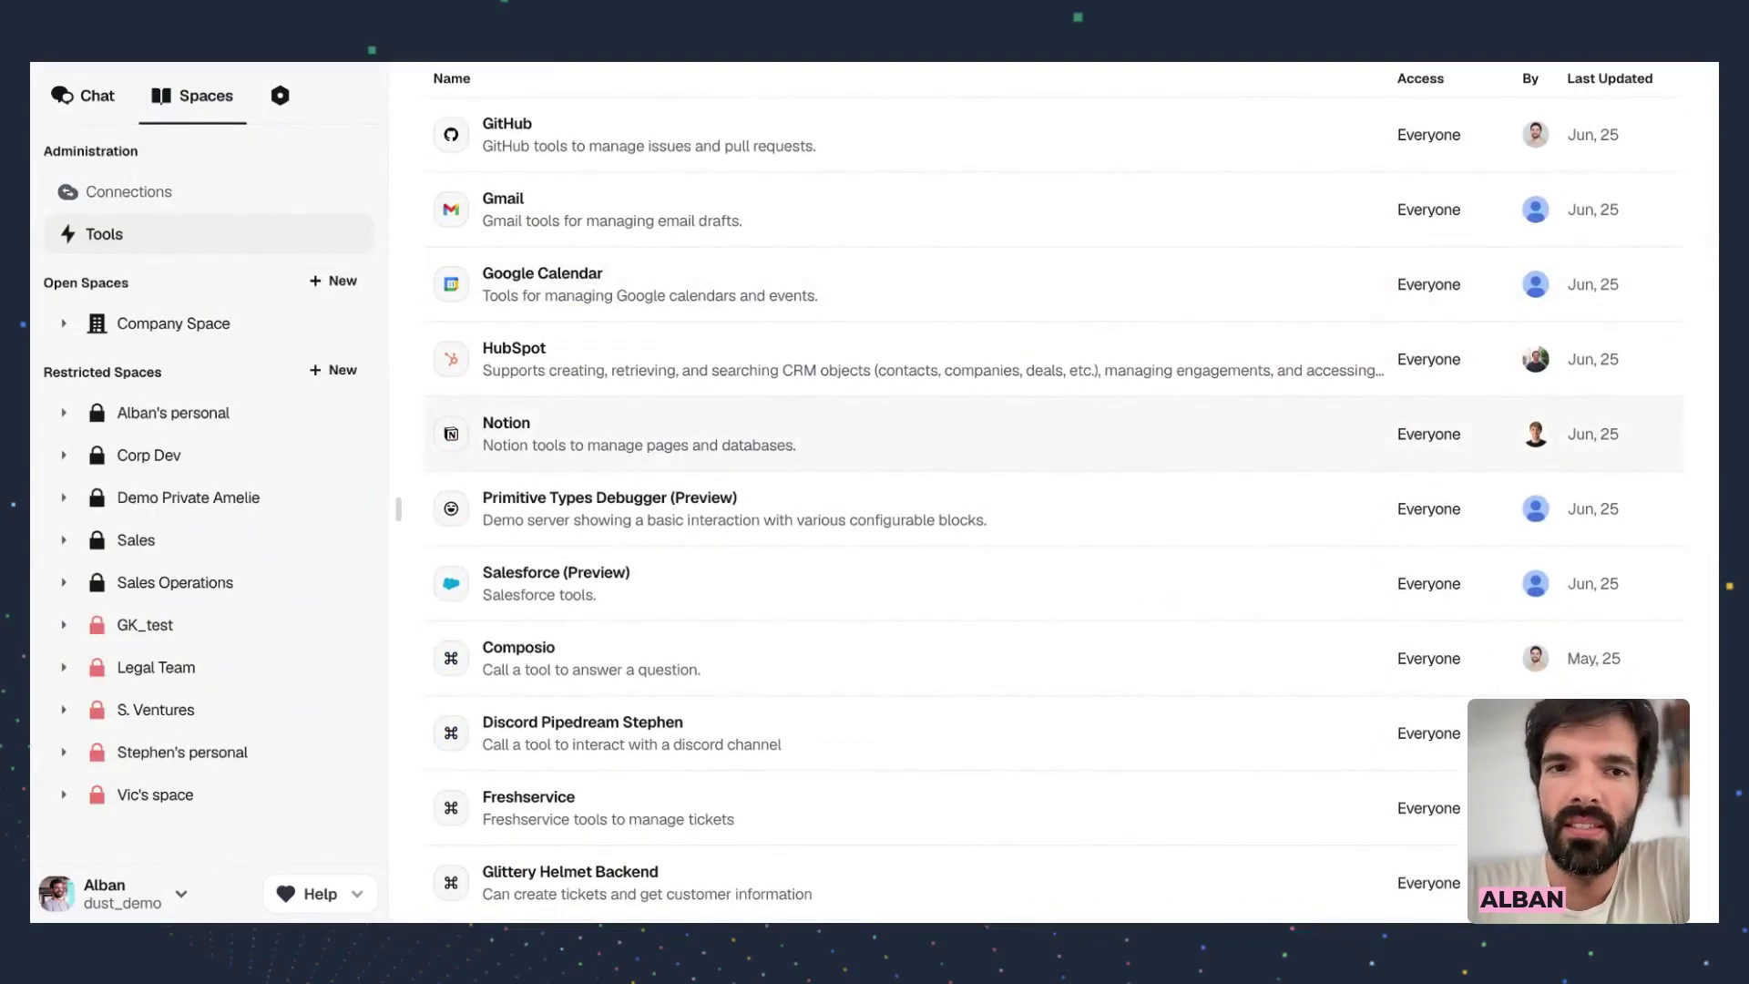
pyautogui.scroll(2, 911, 447)
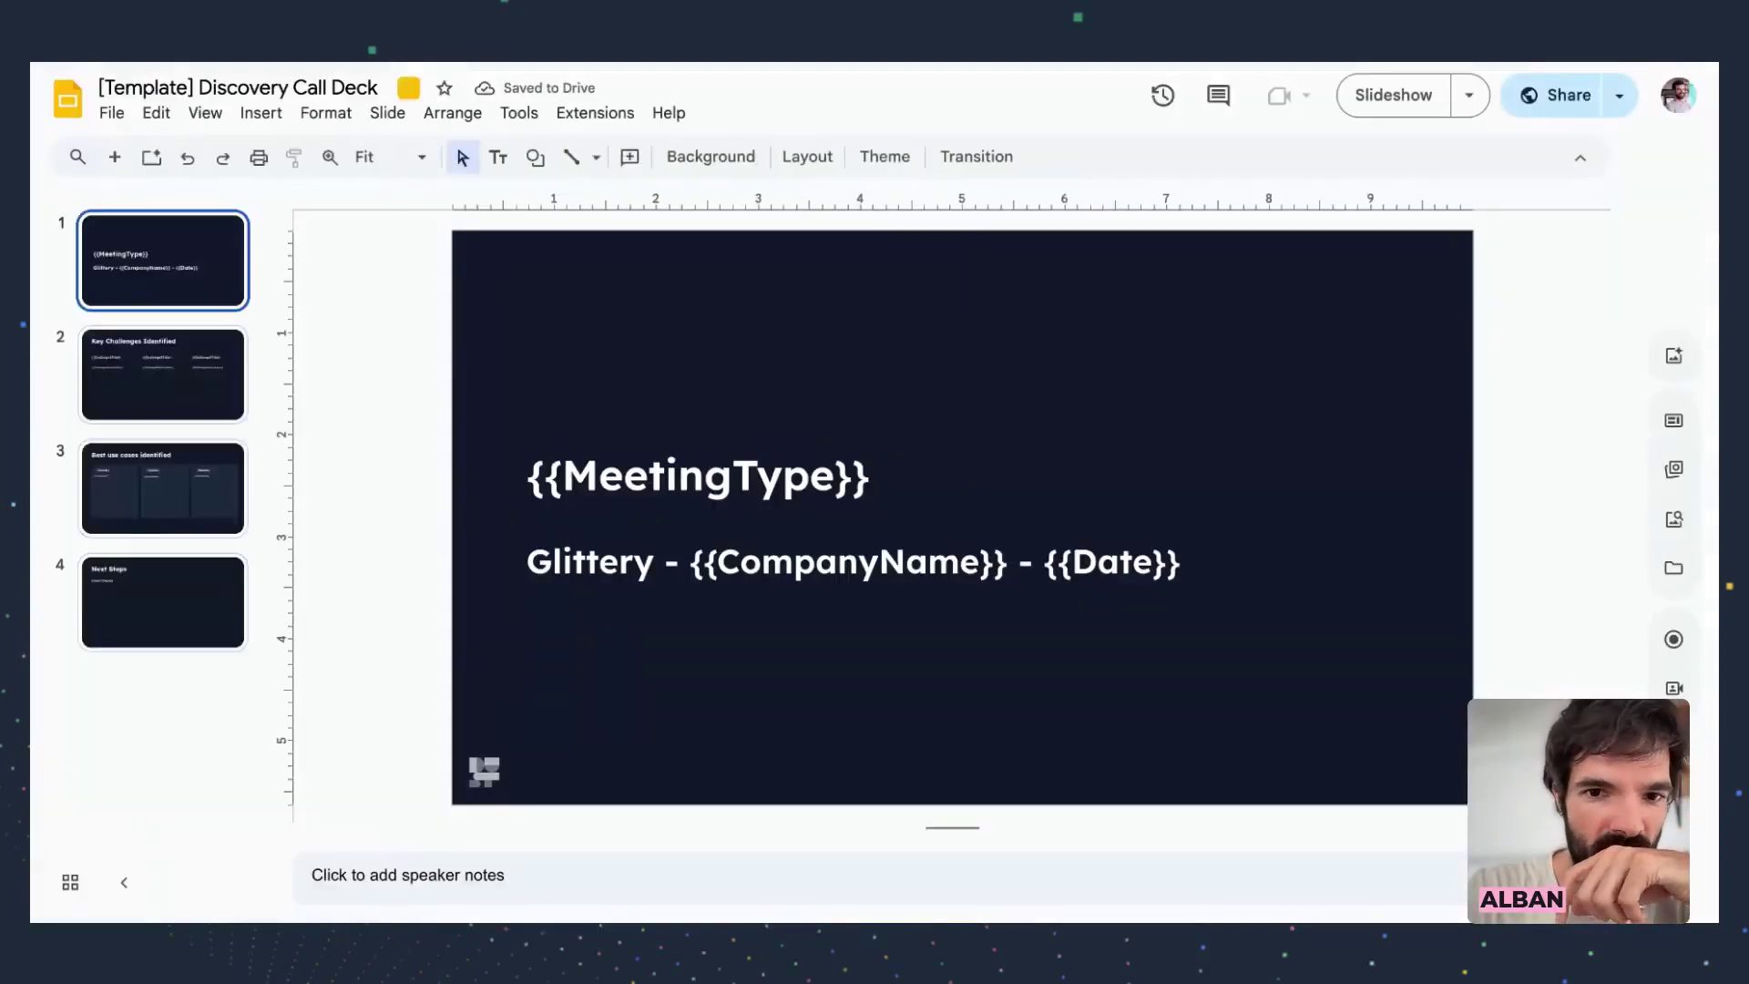
# Review all four slides of the [Template] Discovery Call Deck in Google Slides, examining the placeholders for challenges, use cases and next steps
pyautogui.click(187, 375)
pyautogui.click(172, 304)
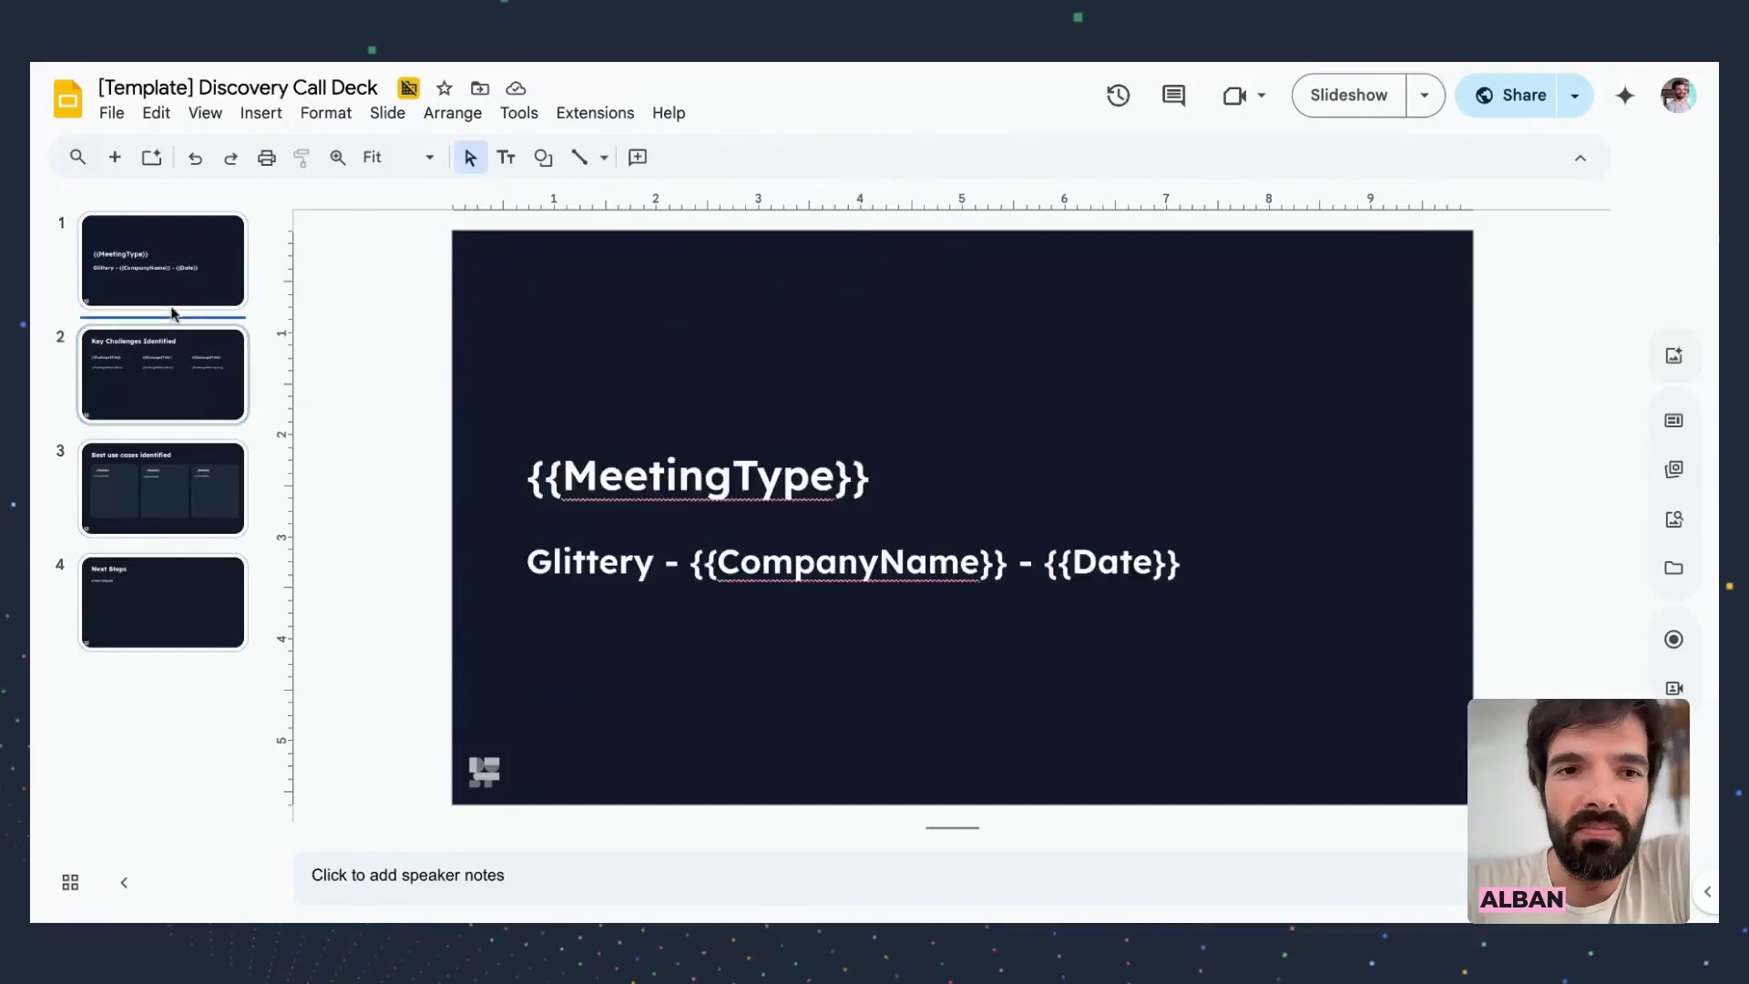
pyautogui.click(184, 335)
pyautogui.click(189, 481)
pyautogui.click(189, 587)
pyautogui.click(189, 540)
pyautogui.click(187, 296)
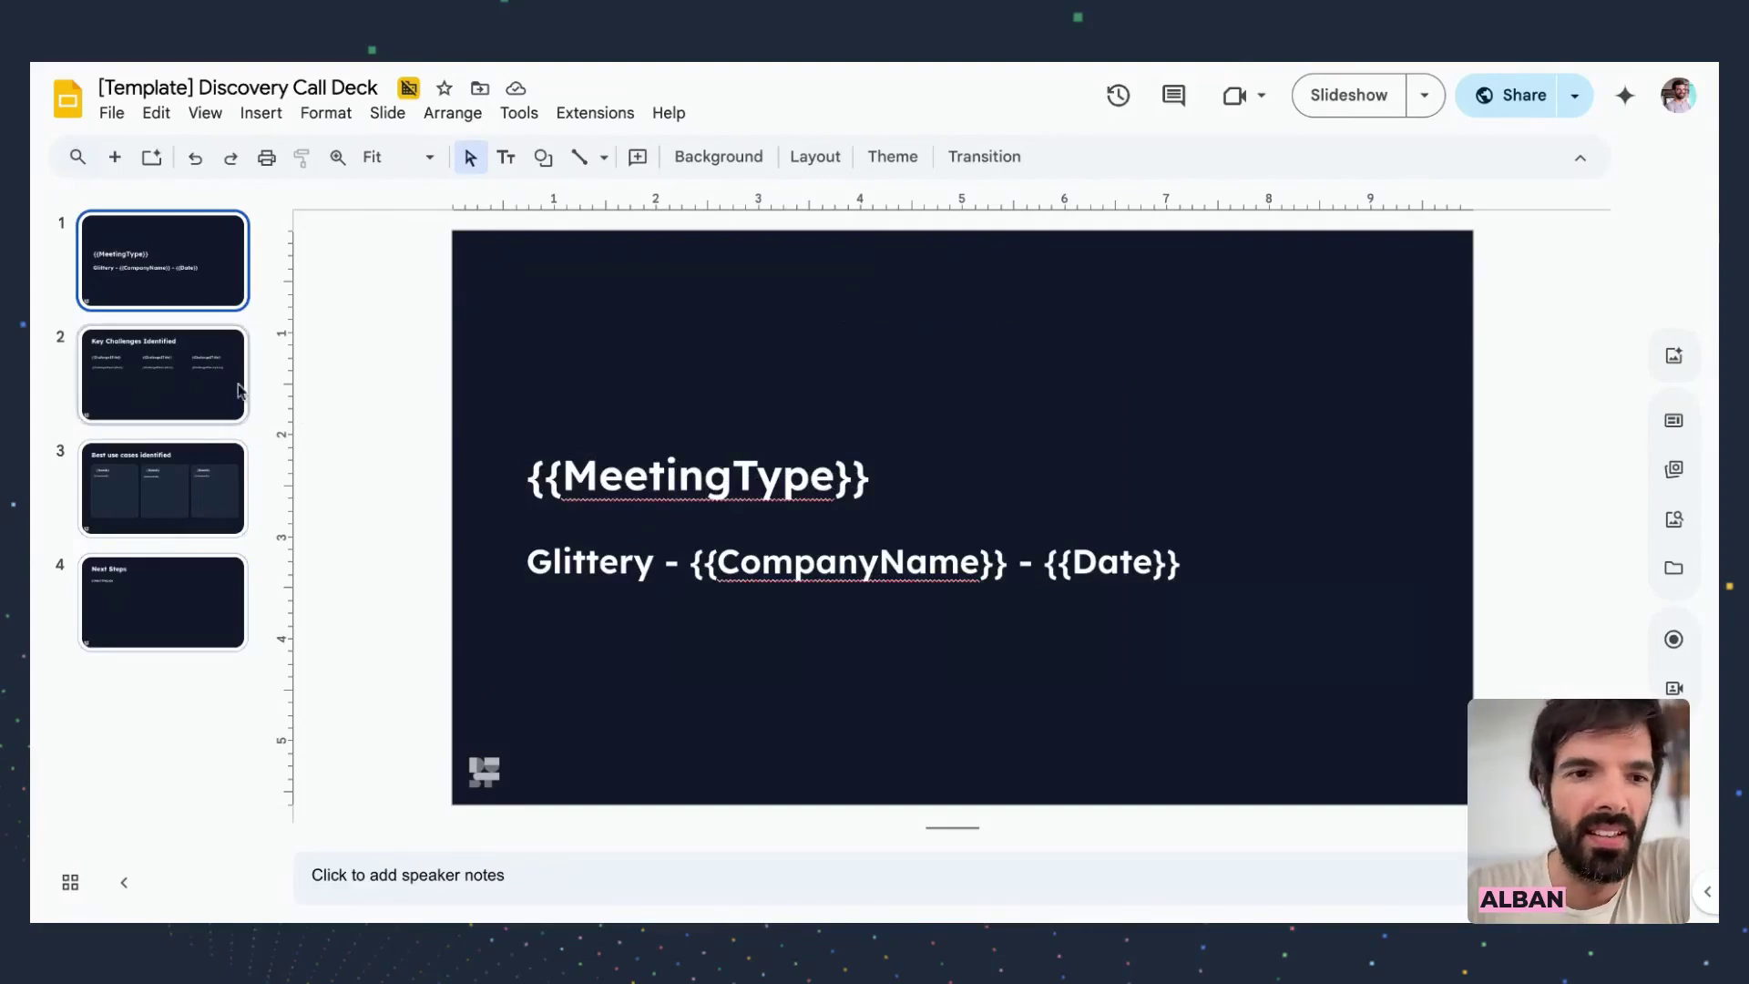
pyautogui.click(209, 401)
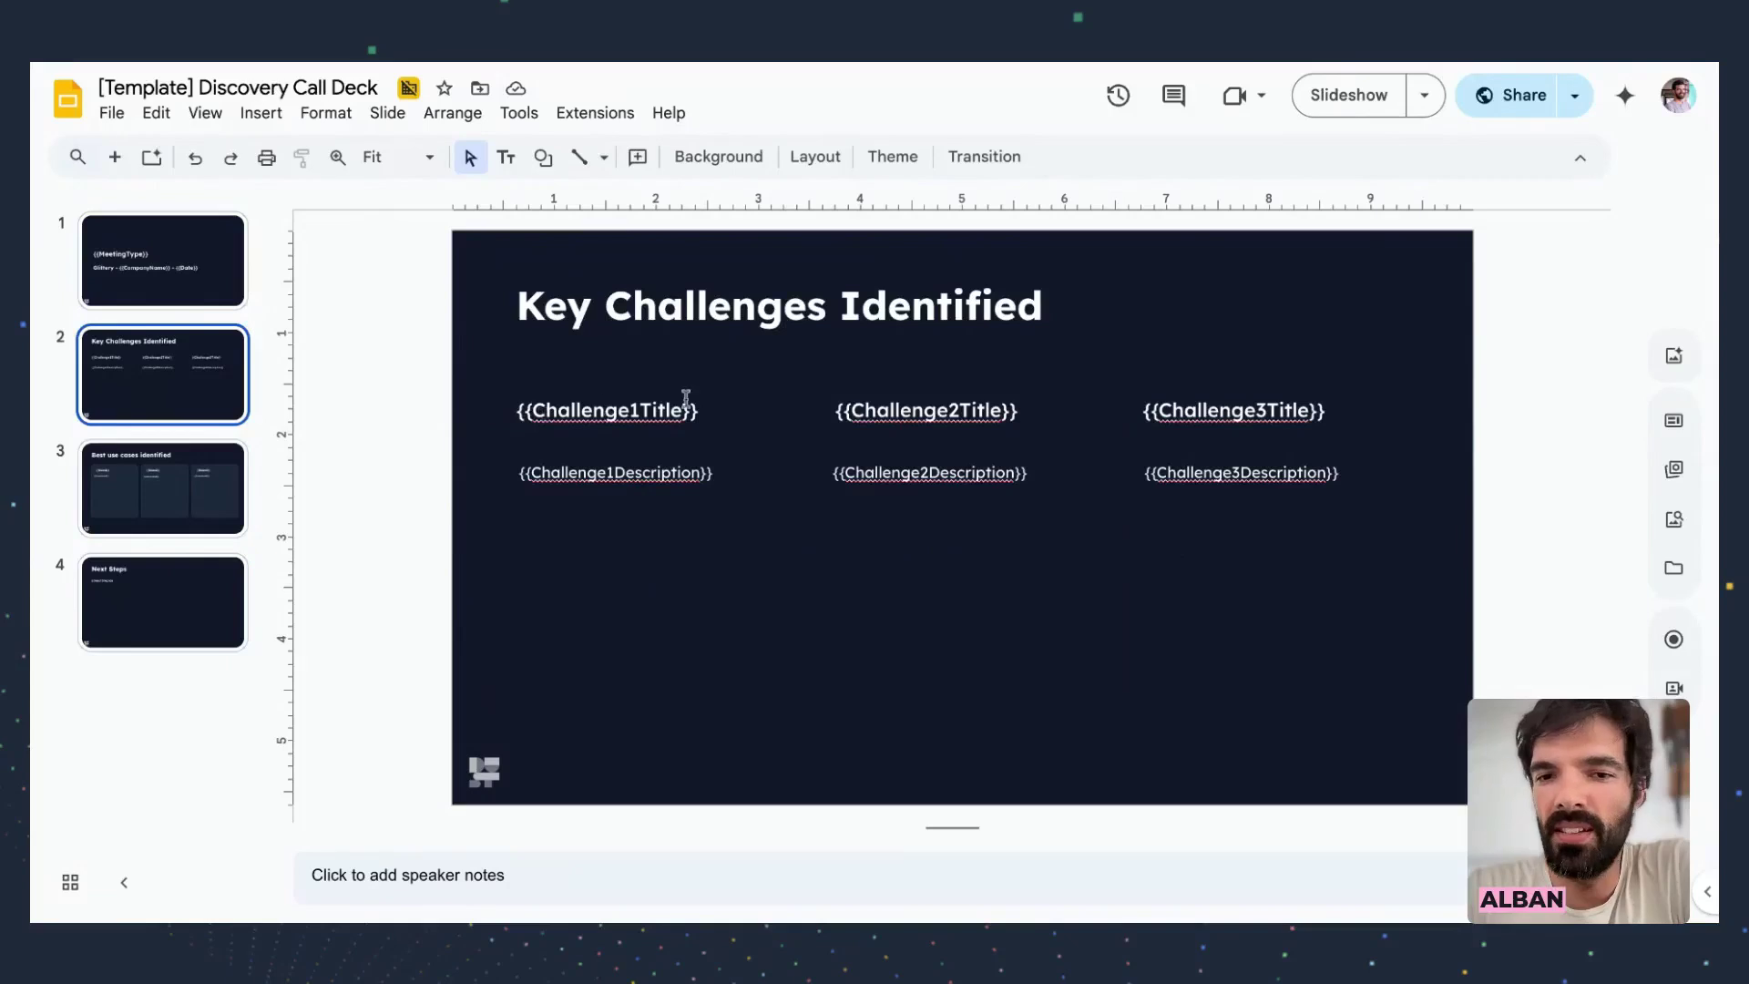
pyautogui.click(163, 494)
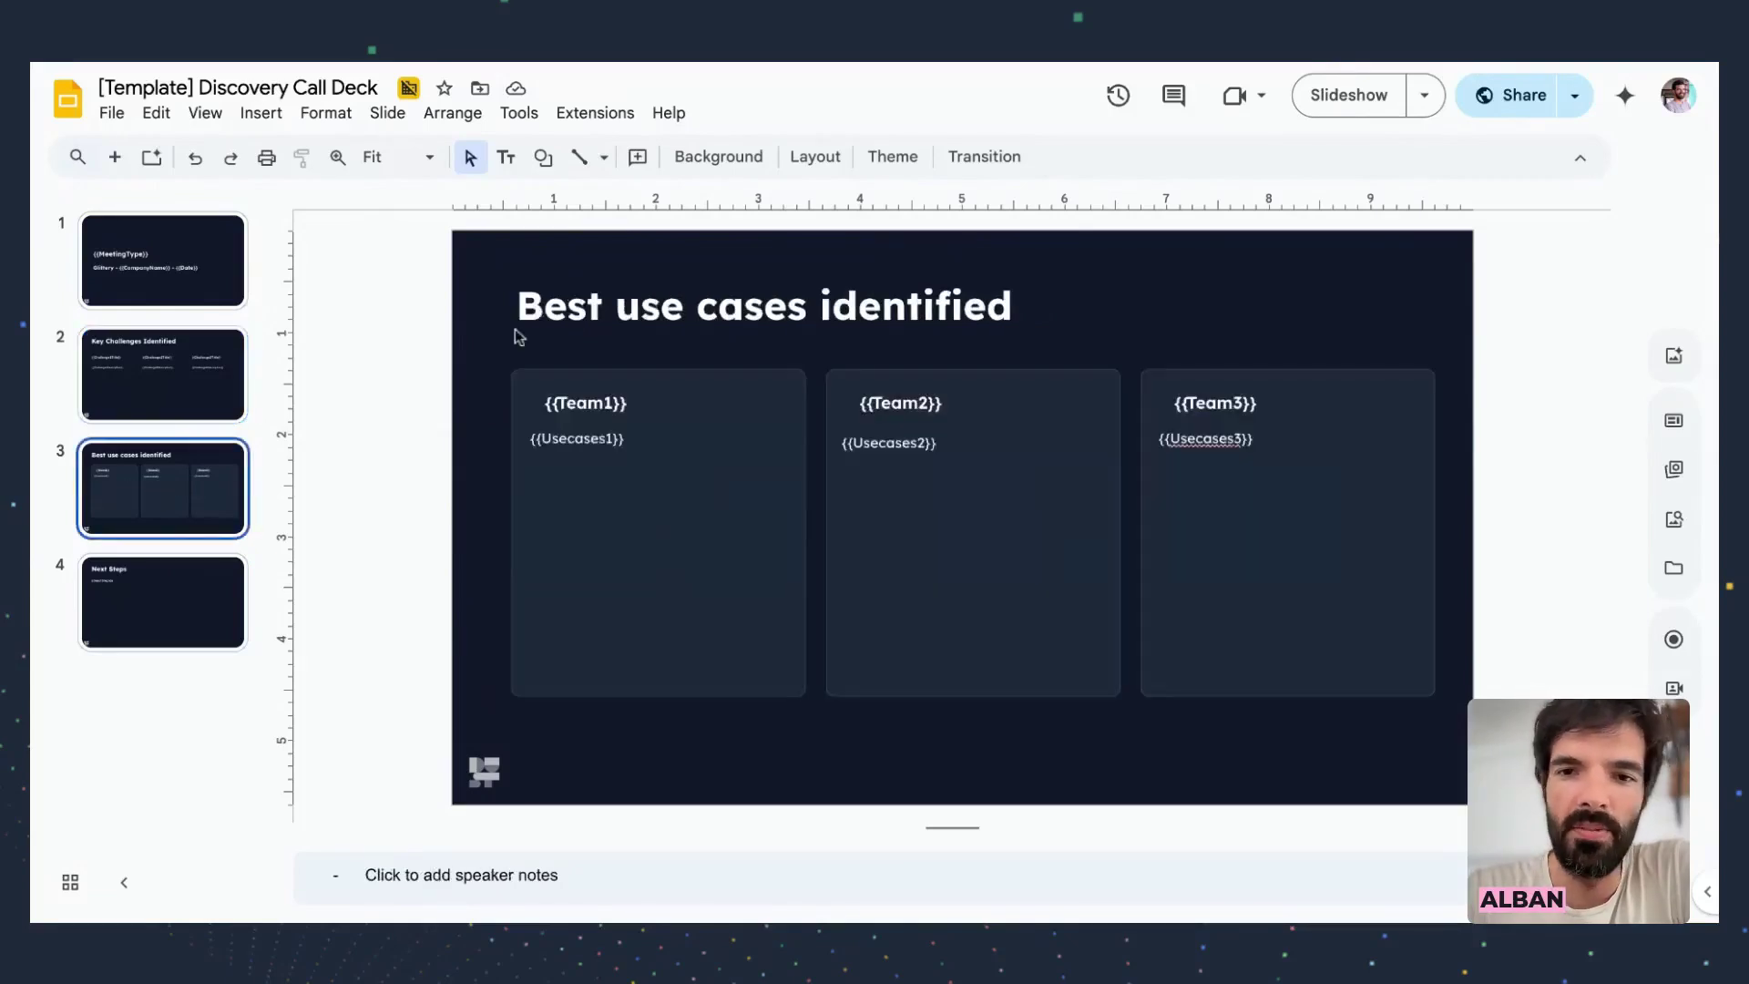
pyautogui.click(177, 614)
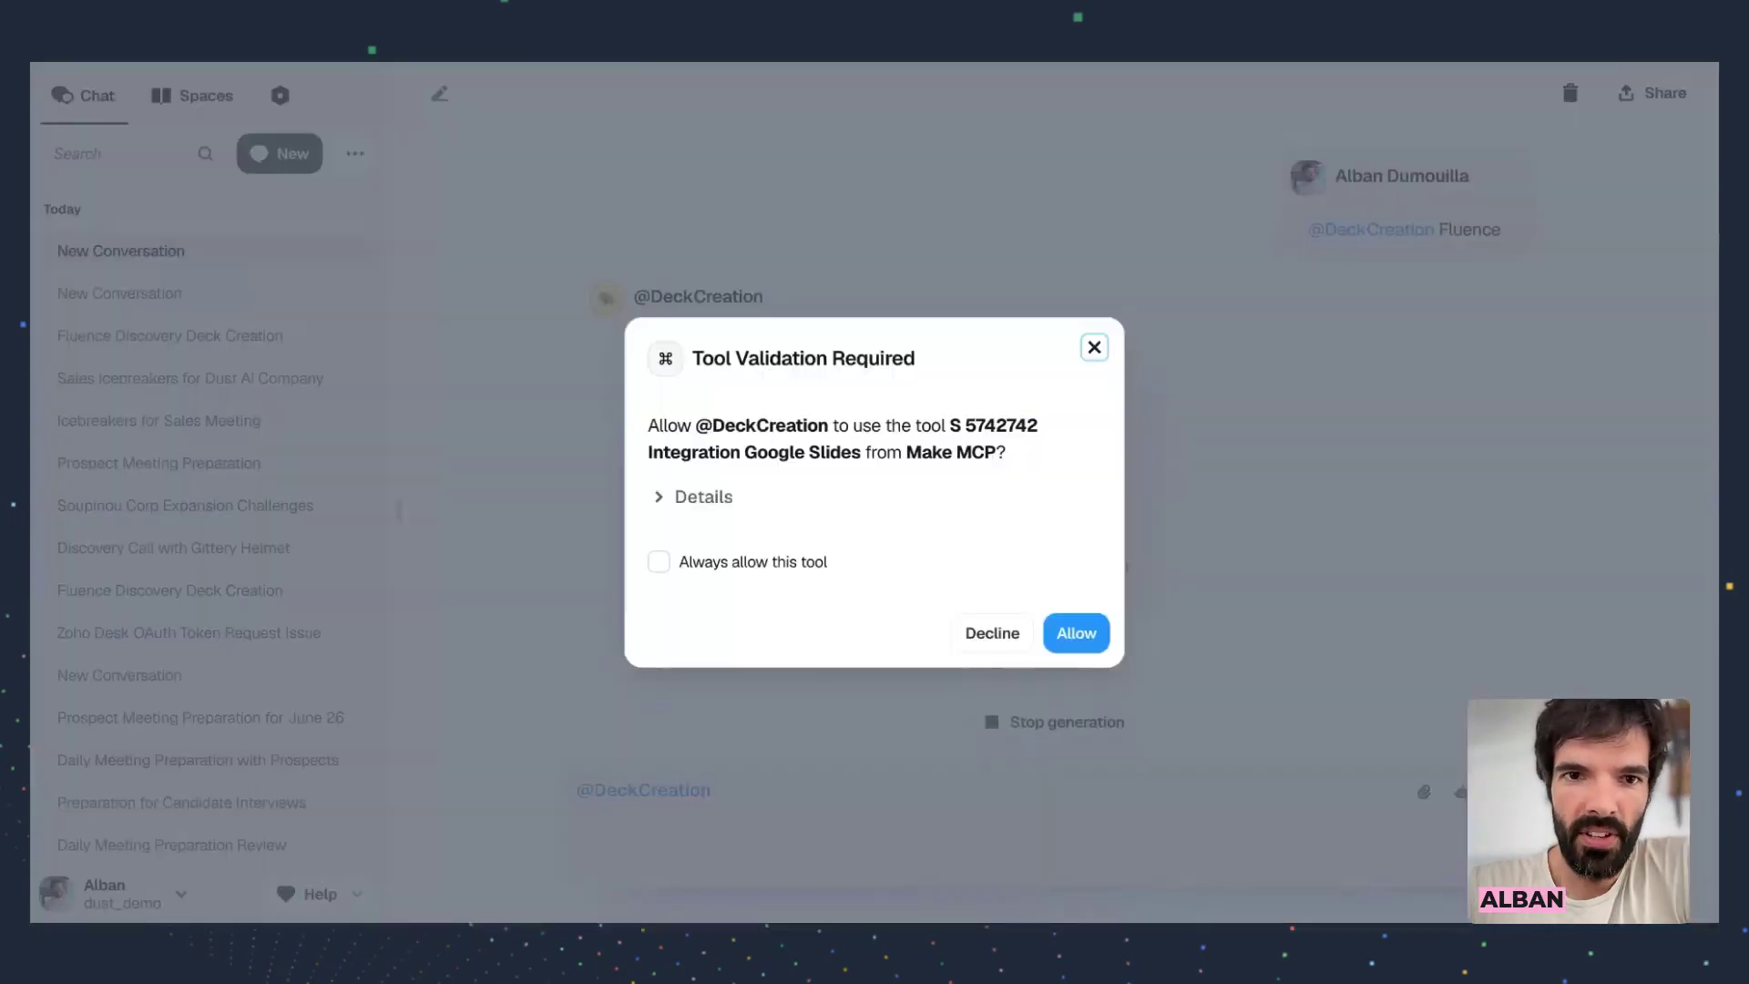
# Return to the DeckCreation conversation and allow the agent to use the Google Slides integration tool from Make MCP
pyautogui.moveTo(768, 452); pyautogui.dragTo(845, 451)
pyautogui.moveTo(1007, 453); pyautogui.dragTo(649, 429)
pyautogui.click(649, 433)
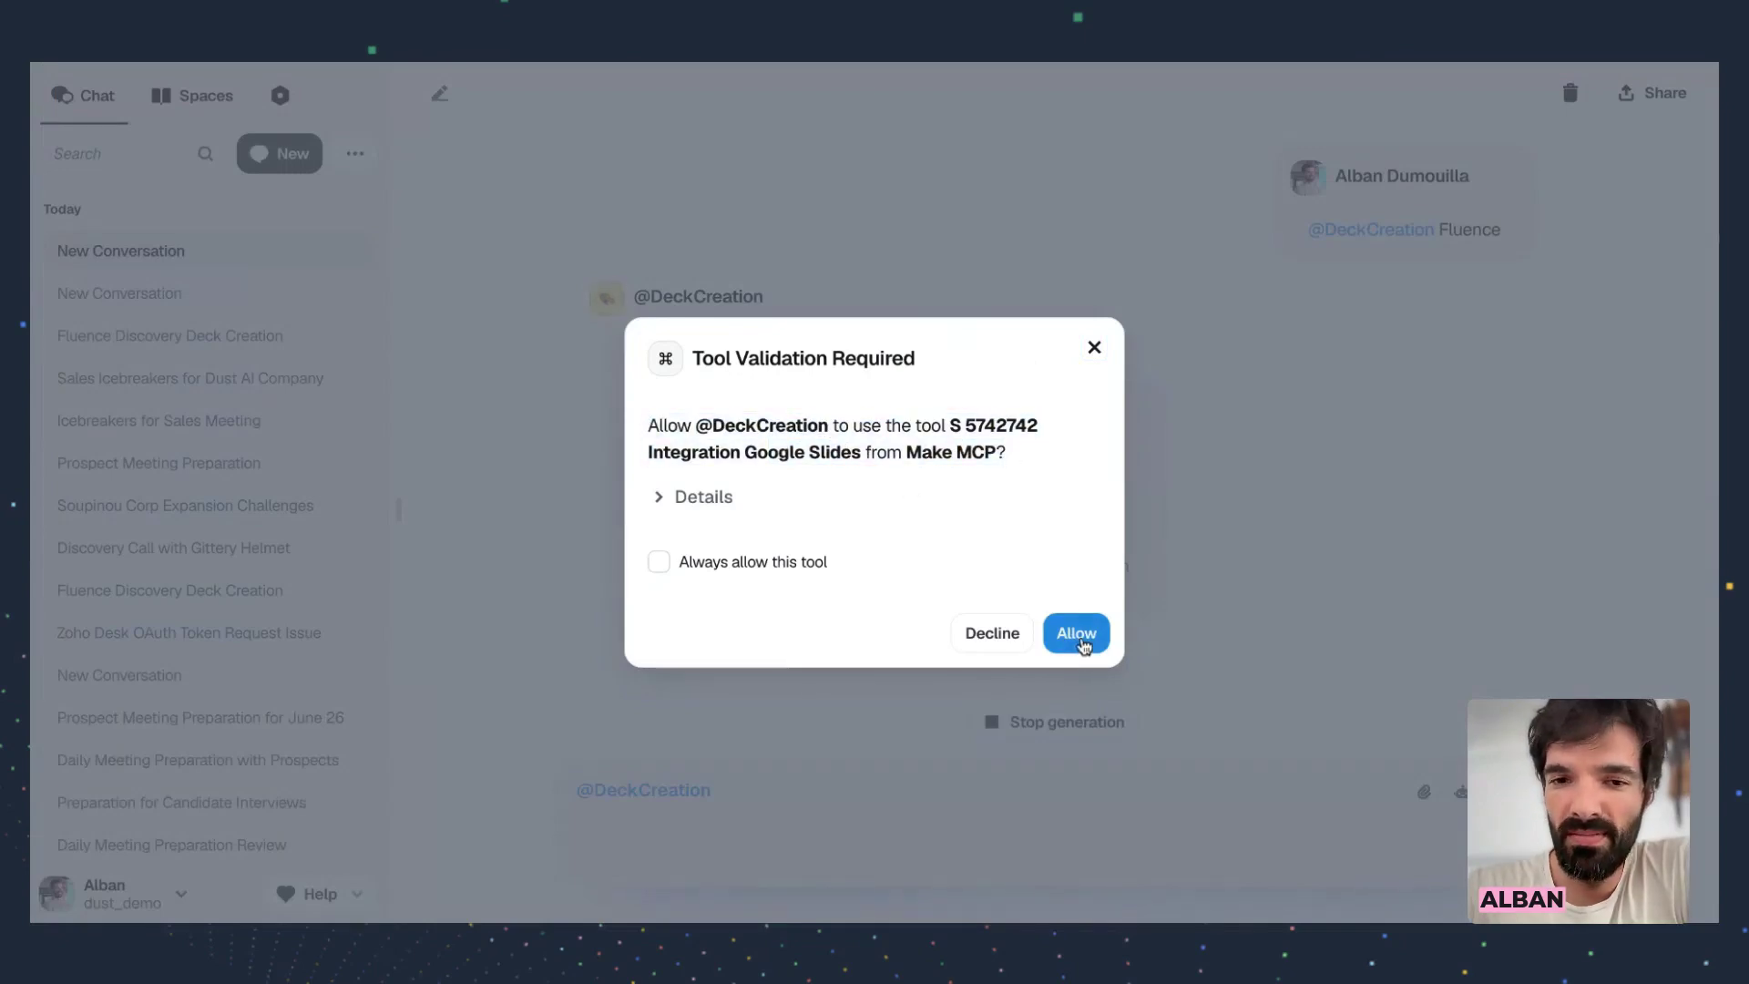
pyautogui.click(1080, 638)
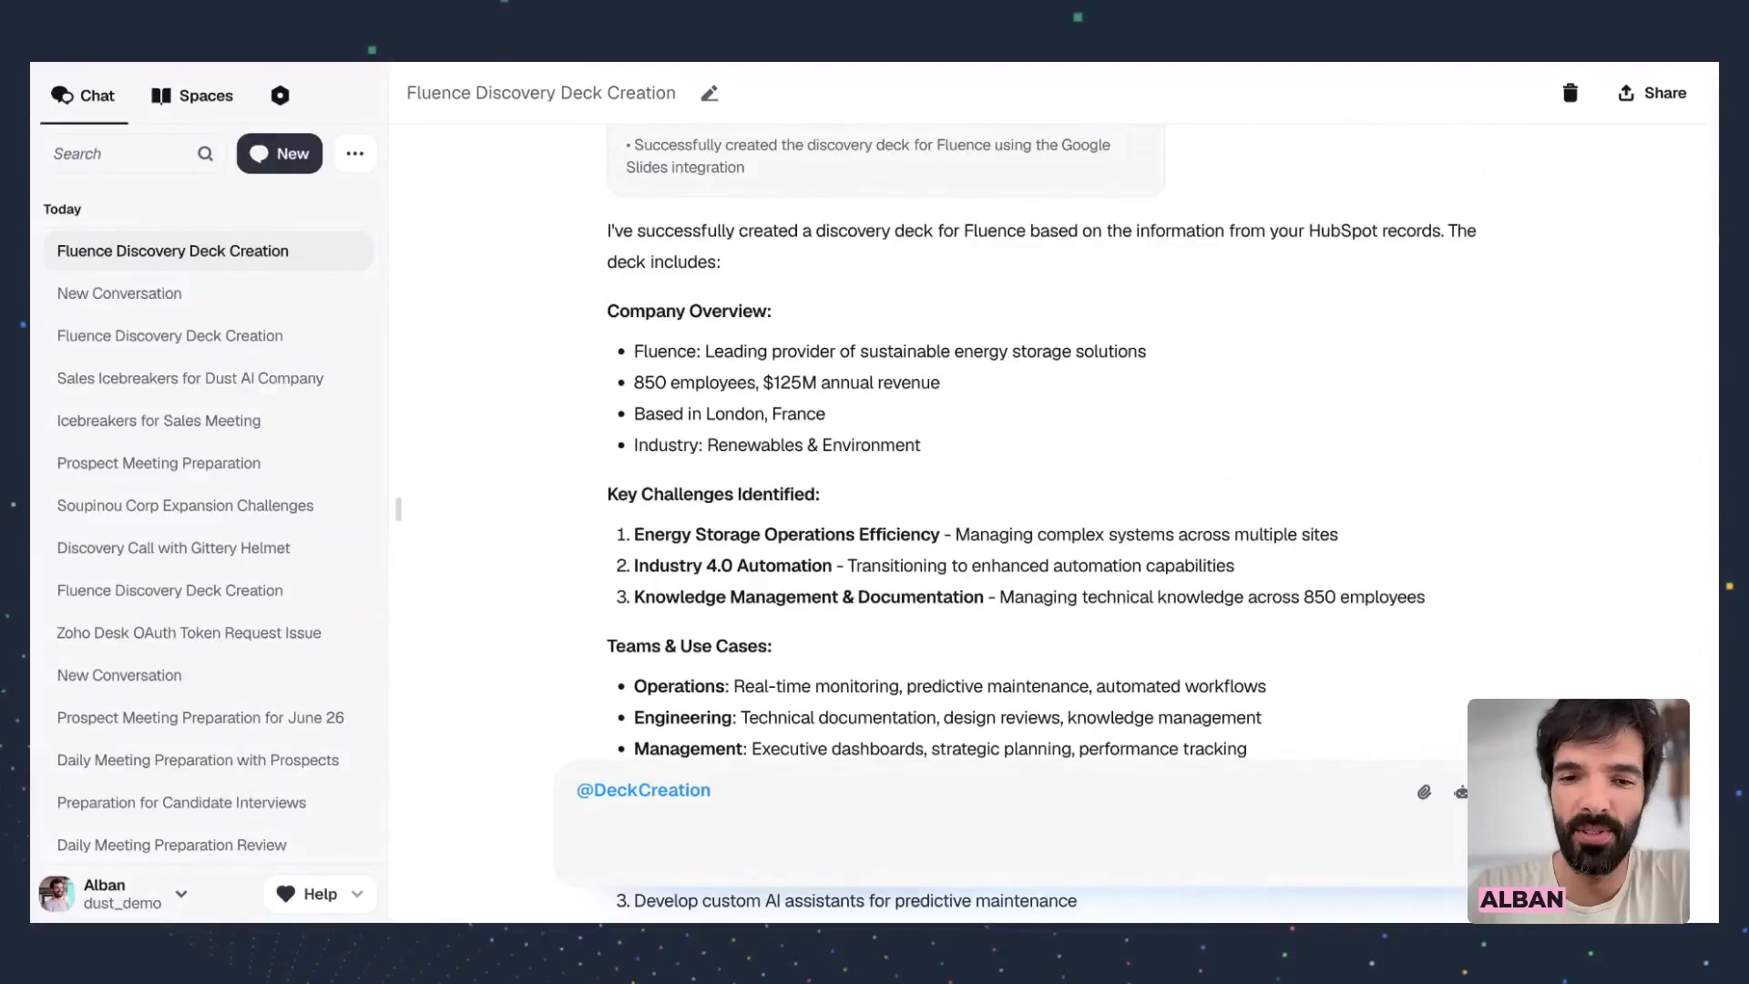
# Read DeckCreation's Fluence summary, covering the company overview, key challenges, teams and use cases, and next steps
pyautogui.scroll(-1, 711, 228)
pyautogui.moveTo(608, 156); pyautogui.dragTo(947, 547)
pyautogui.click(947, 548)
pyautogui.scroll(-1, 947, 538)
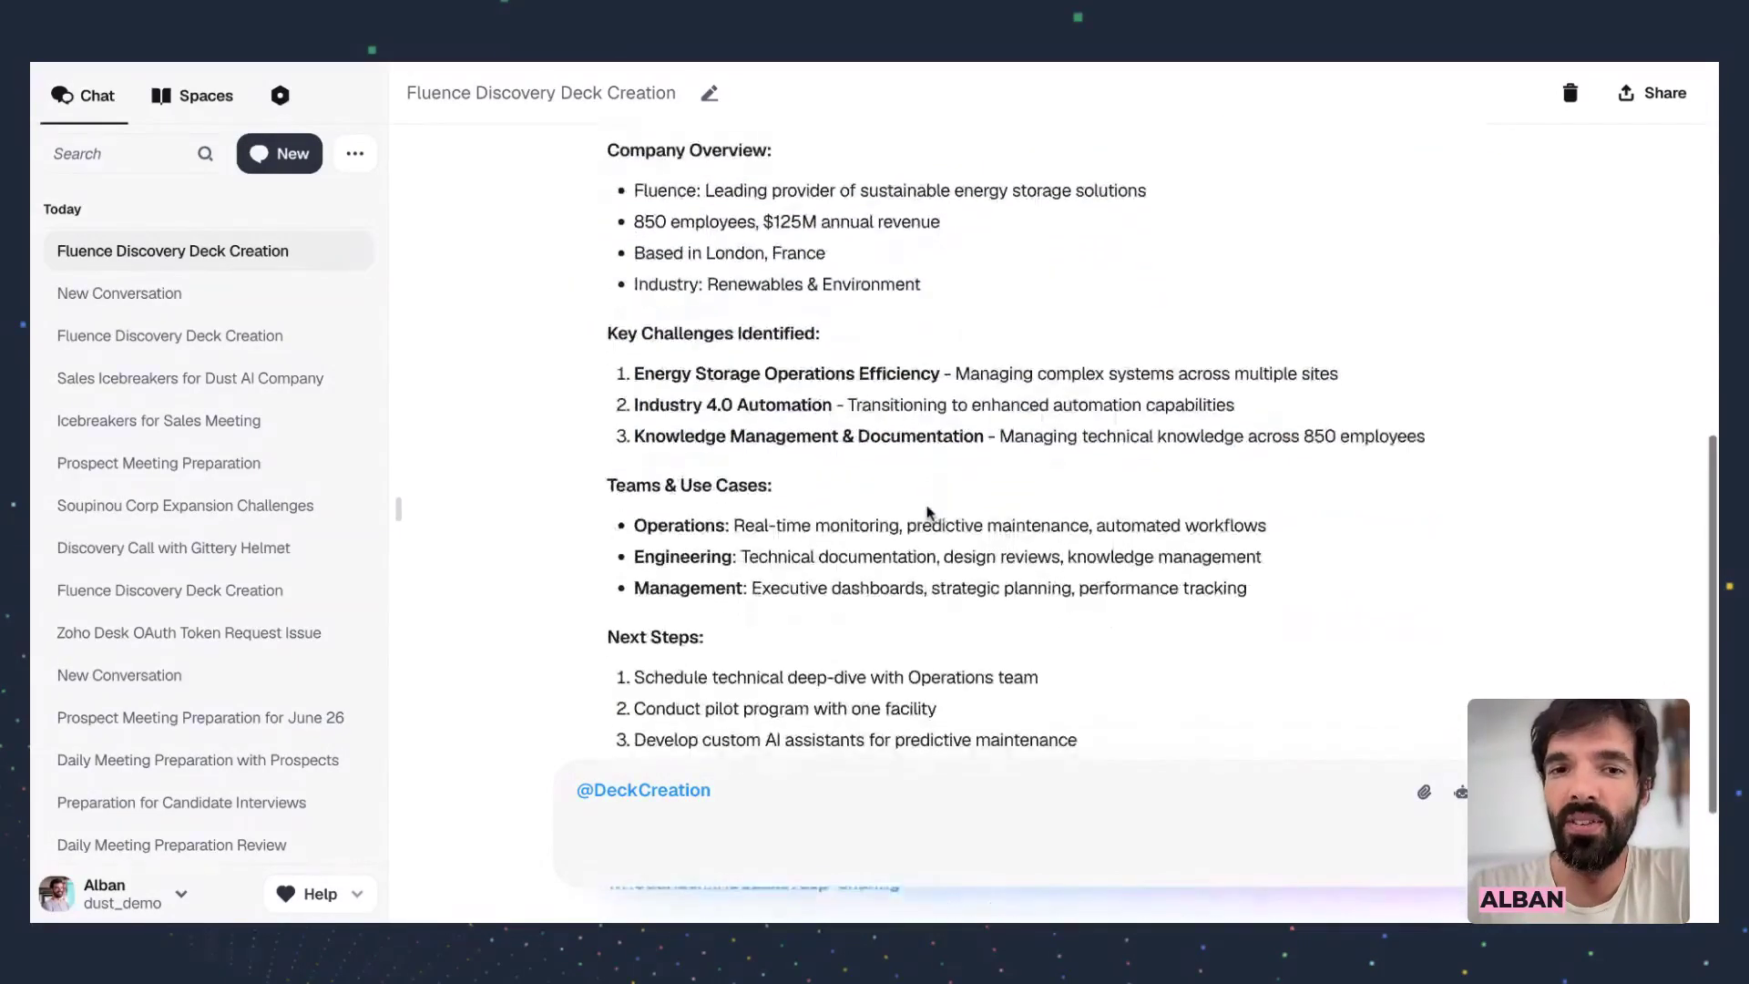
pyautogui.moveTo(633, 189); pyautogui.dragTo(827, 284)
pyautogui.moveTo(645, 333); pyautogui.dragTo(986, 437)
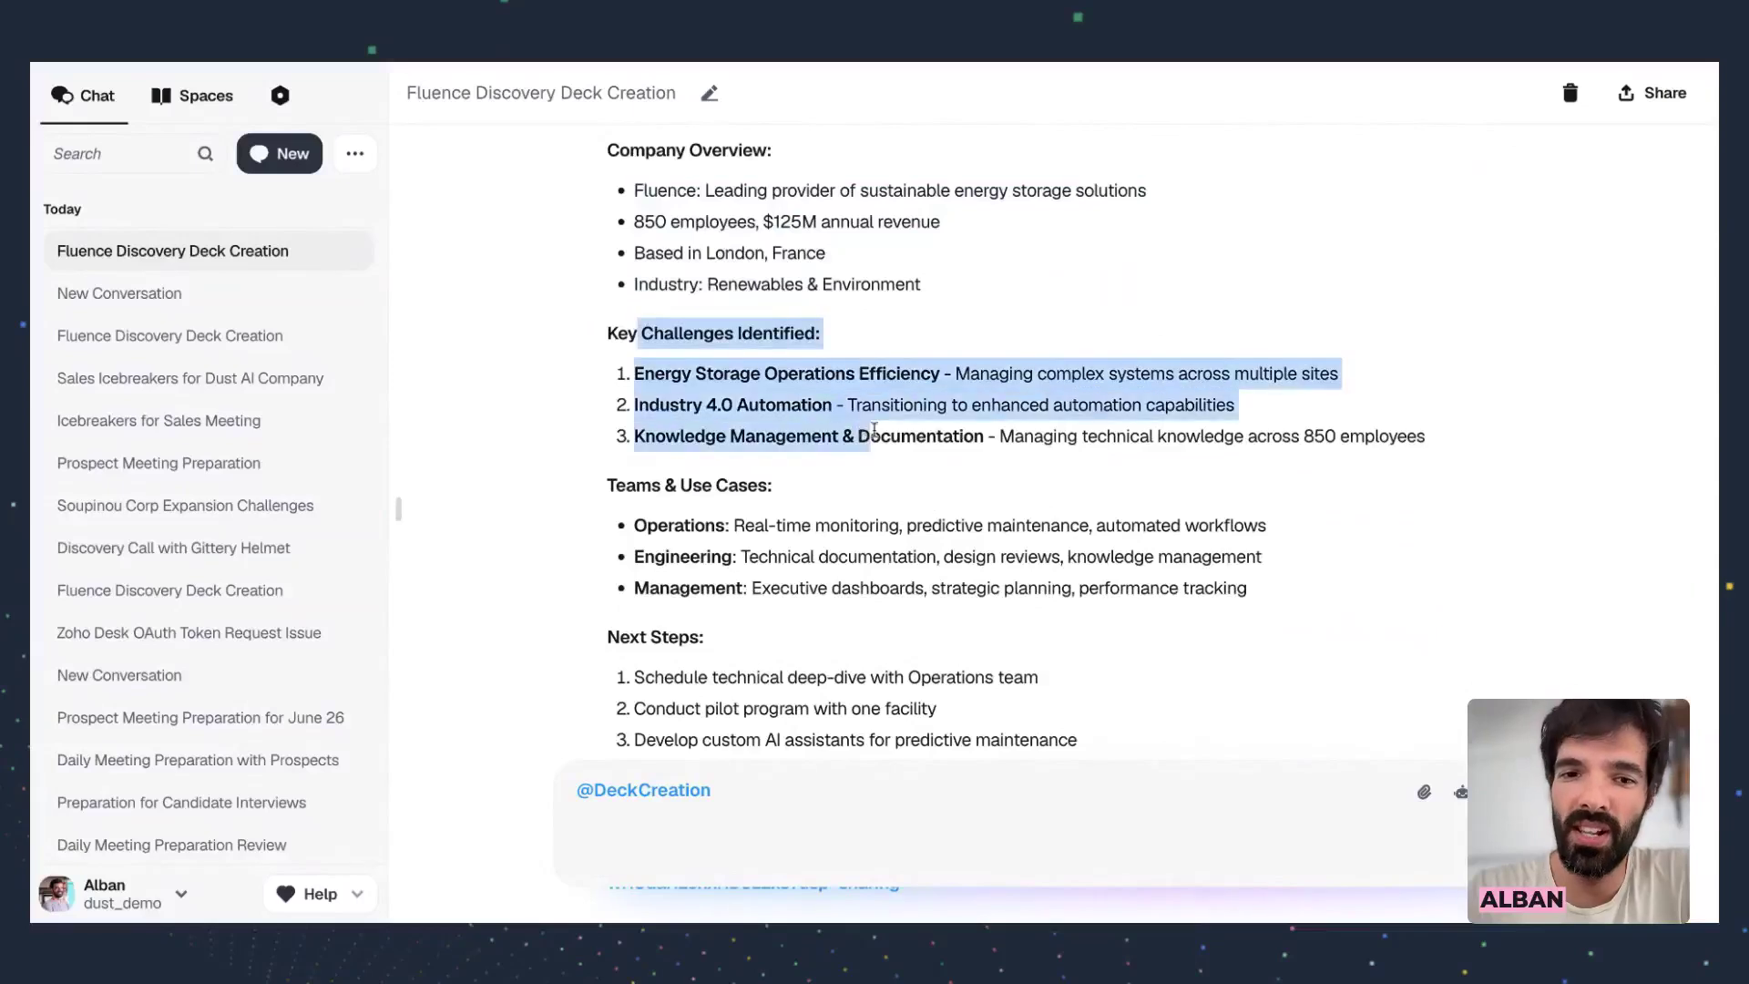
pyautogui.scroll(-1, 986, 437)
pyautogui.moveTo(607, 401); pyautogui.dragTo(1248, 501)
pyautogui.scroll(-2, 1248, 501)
pyautogui.moveTo(607, 415); pyautogui.dragTo(956, 596)
pyautogui.click(955, 596)
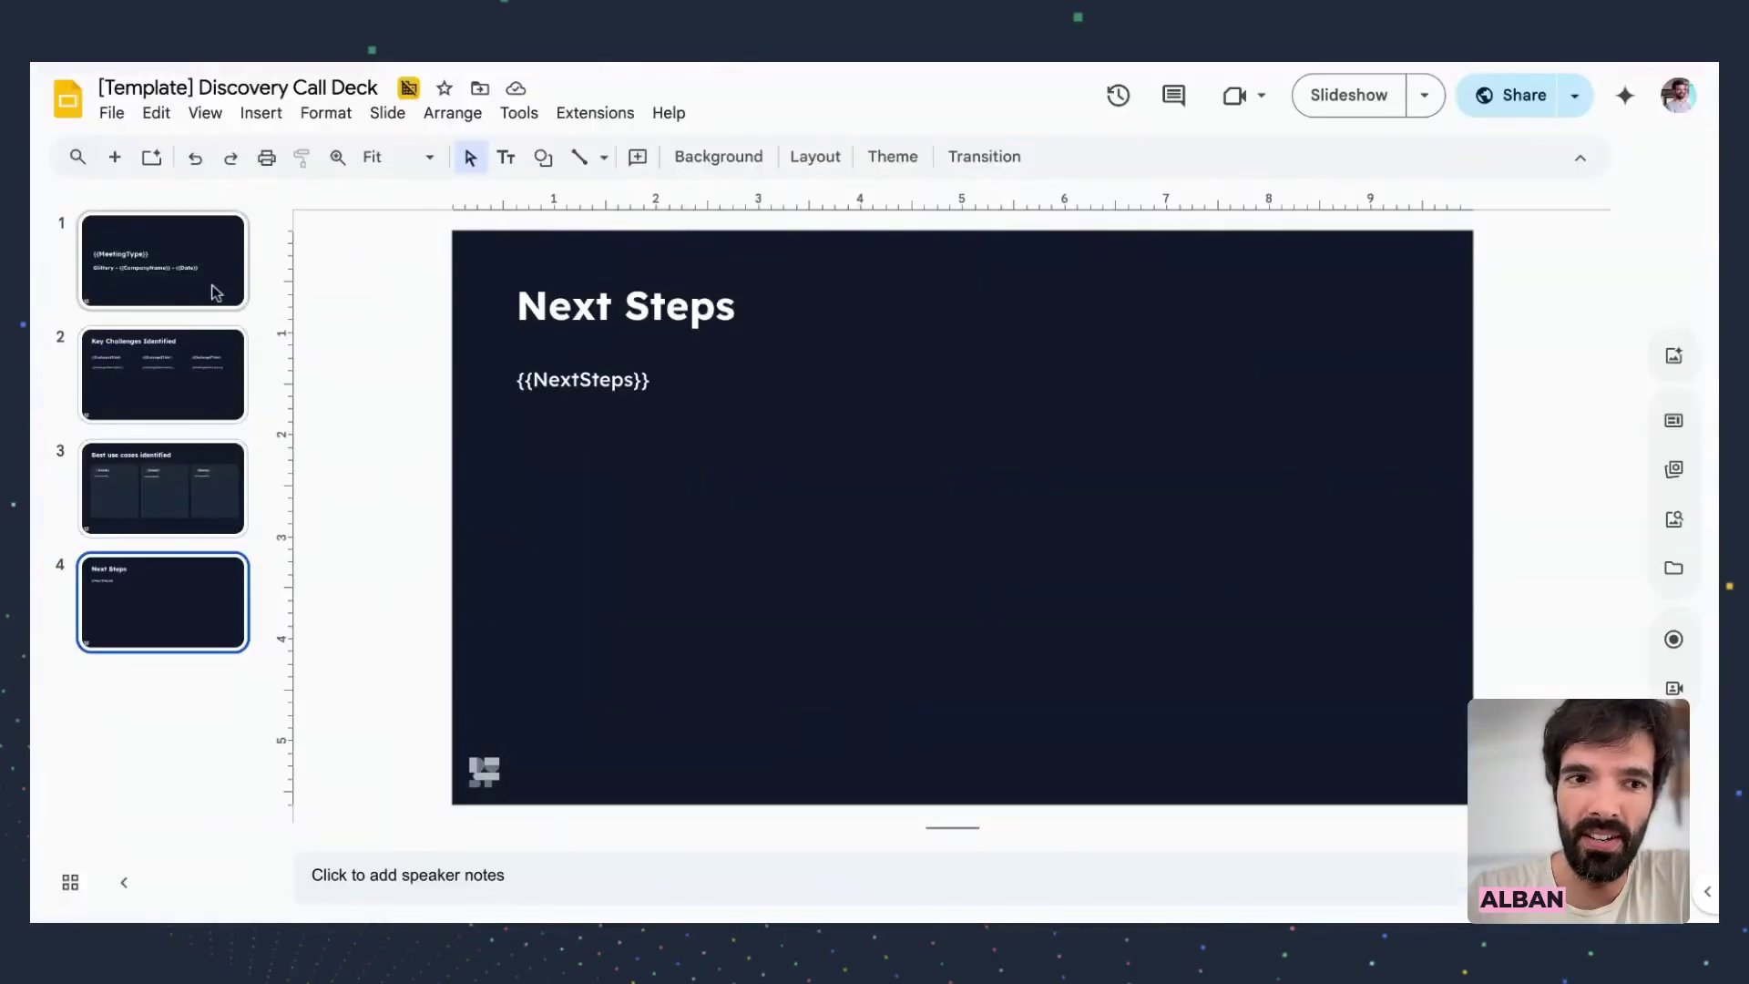
# Switch back to the template deck and compare its four placeholder slides with the content DeckCreation produced
pyautogui.click(187, 274)
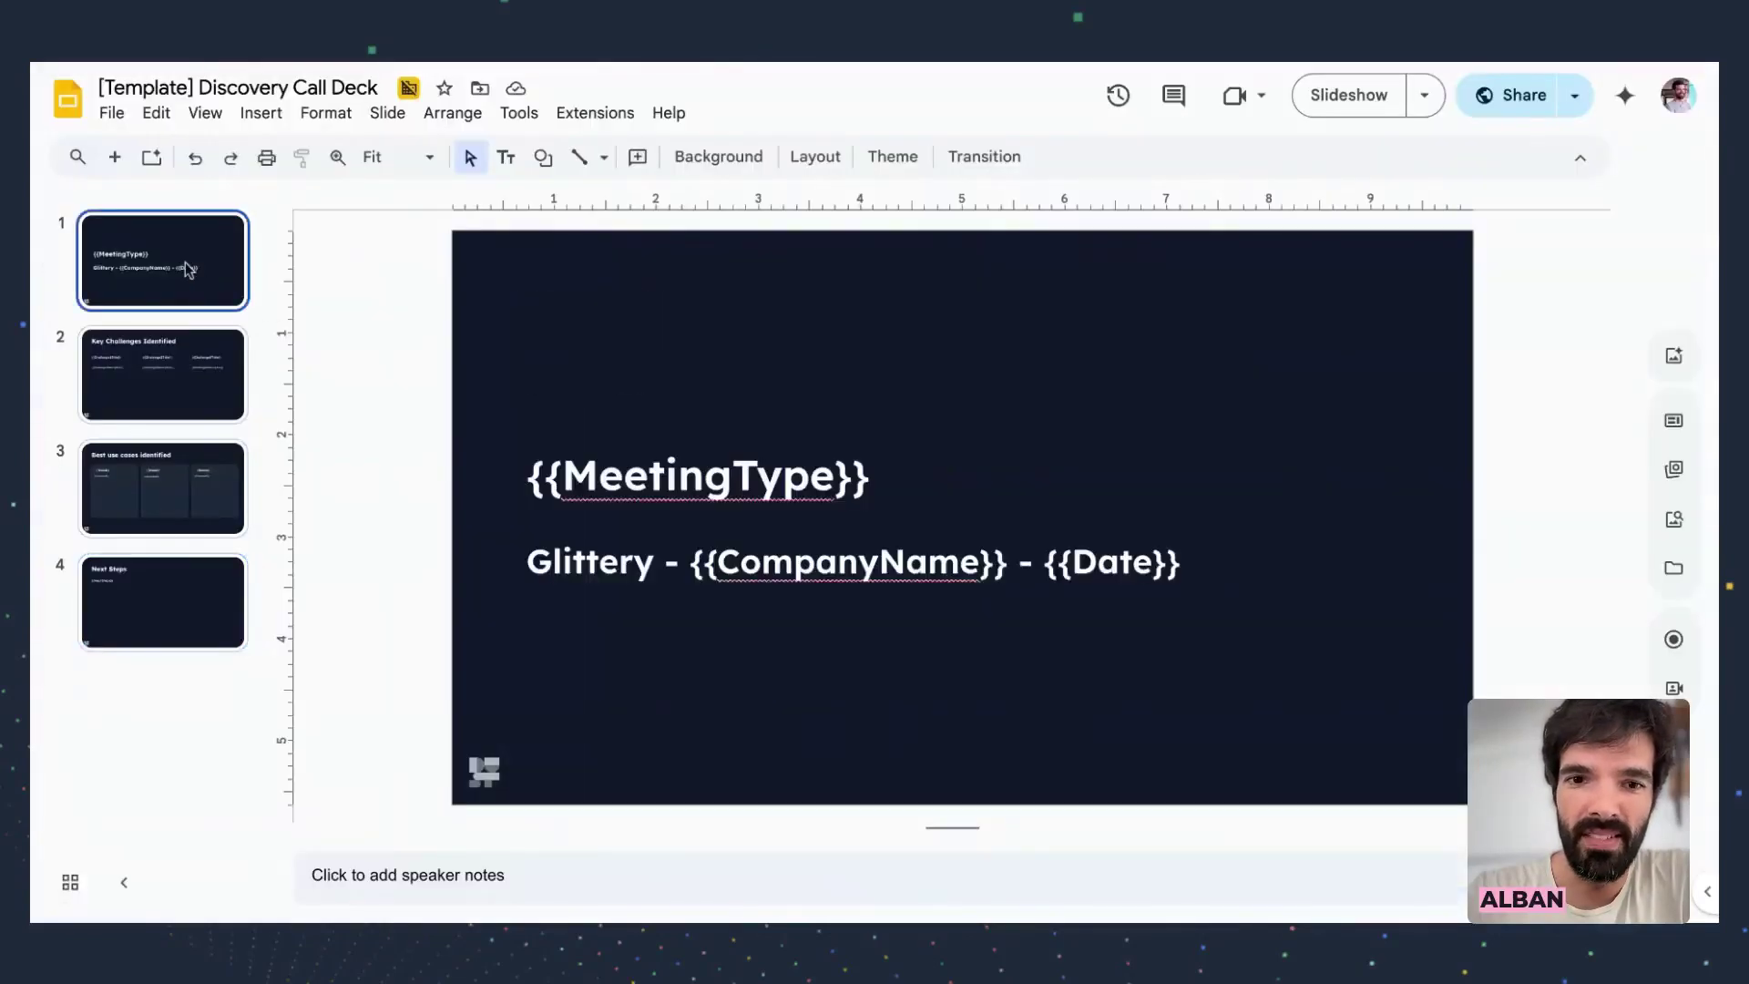
pyautogui.click(182, 351)
pyautogui.click(188, 465)
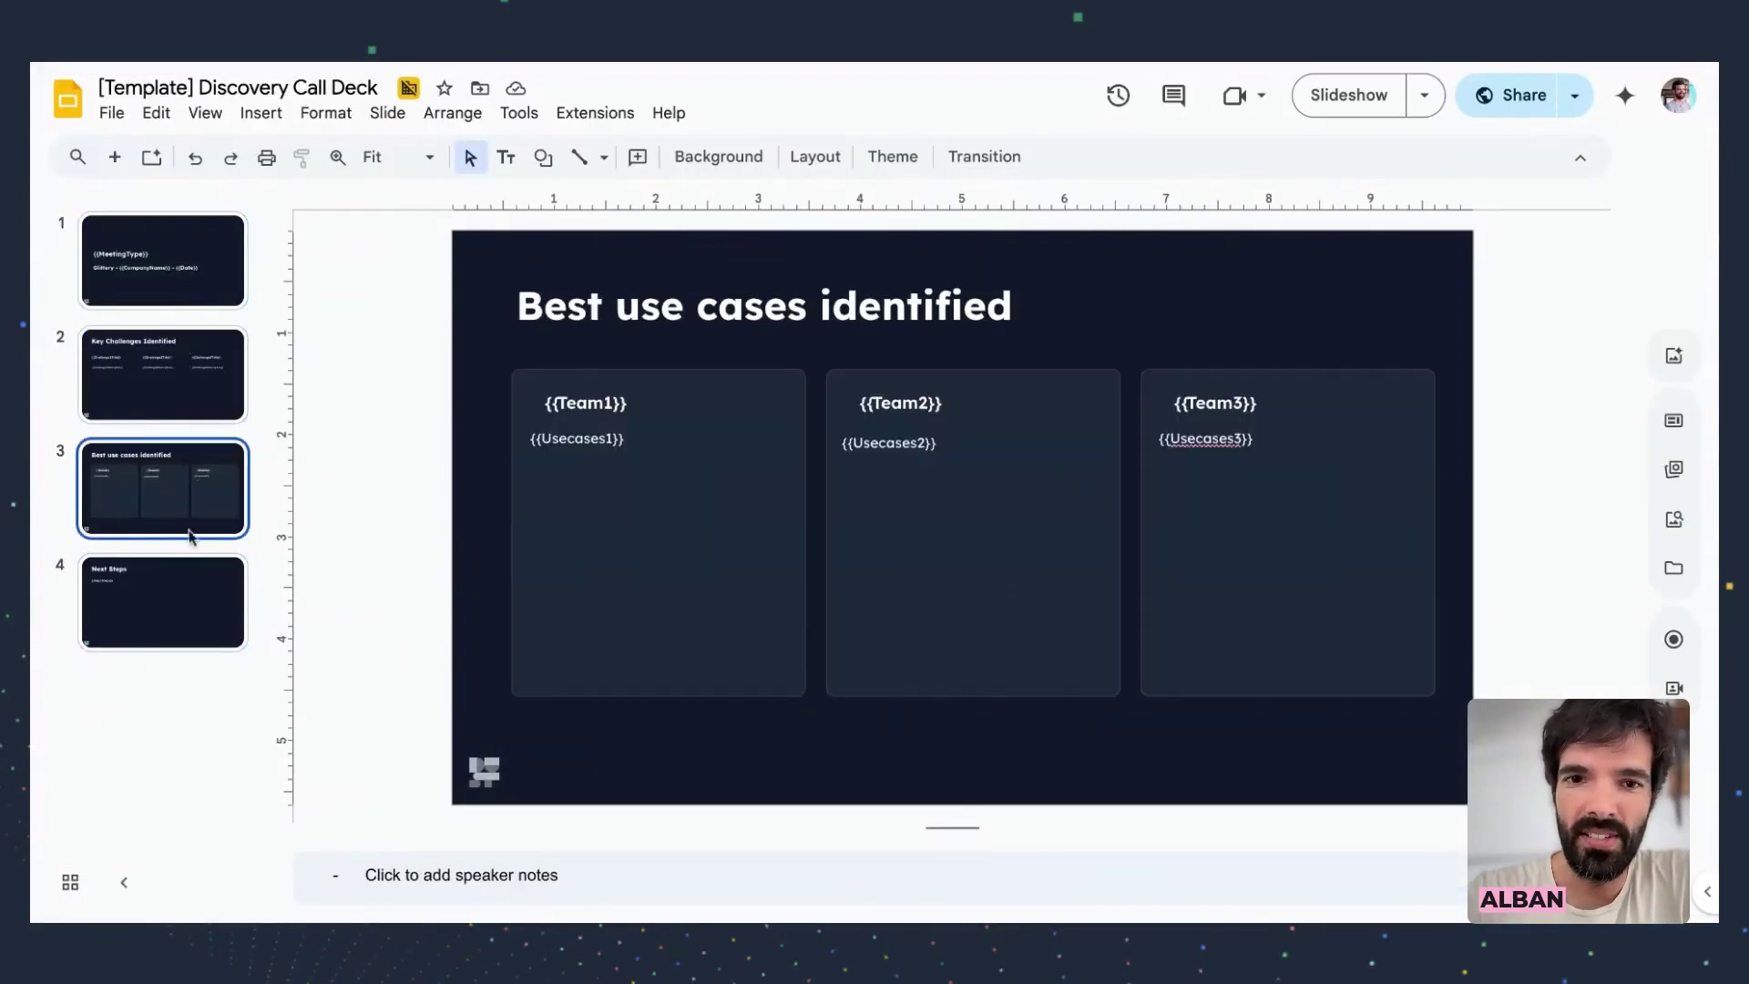
pyautogui.click(189, 616)
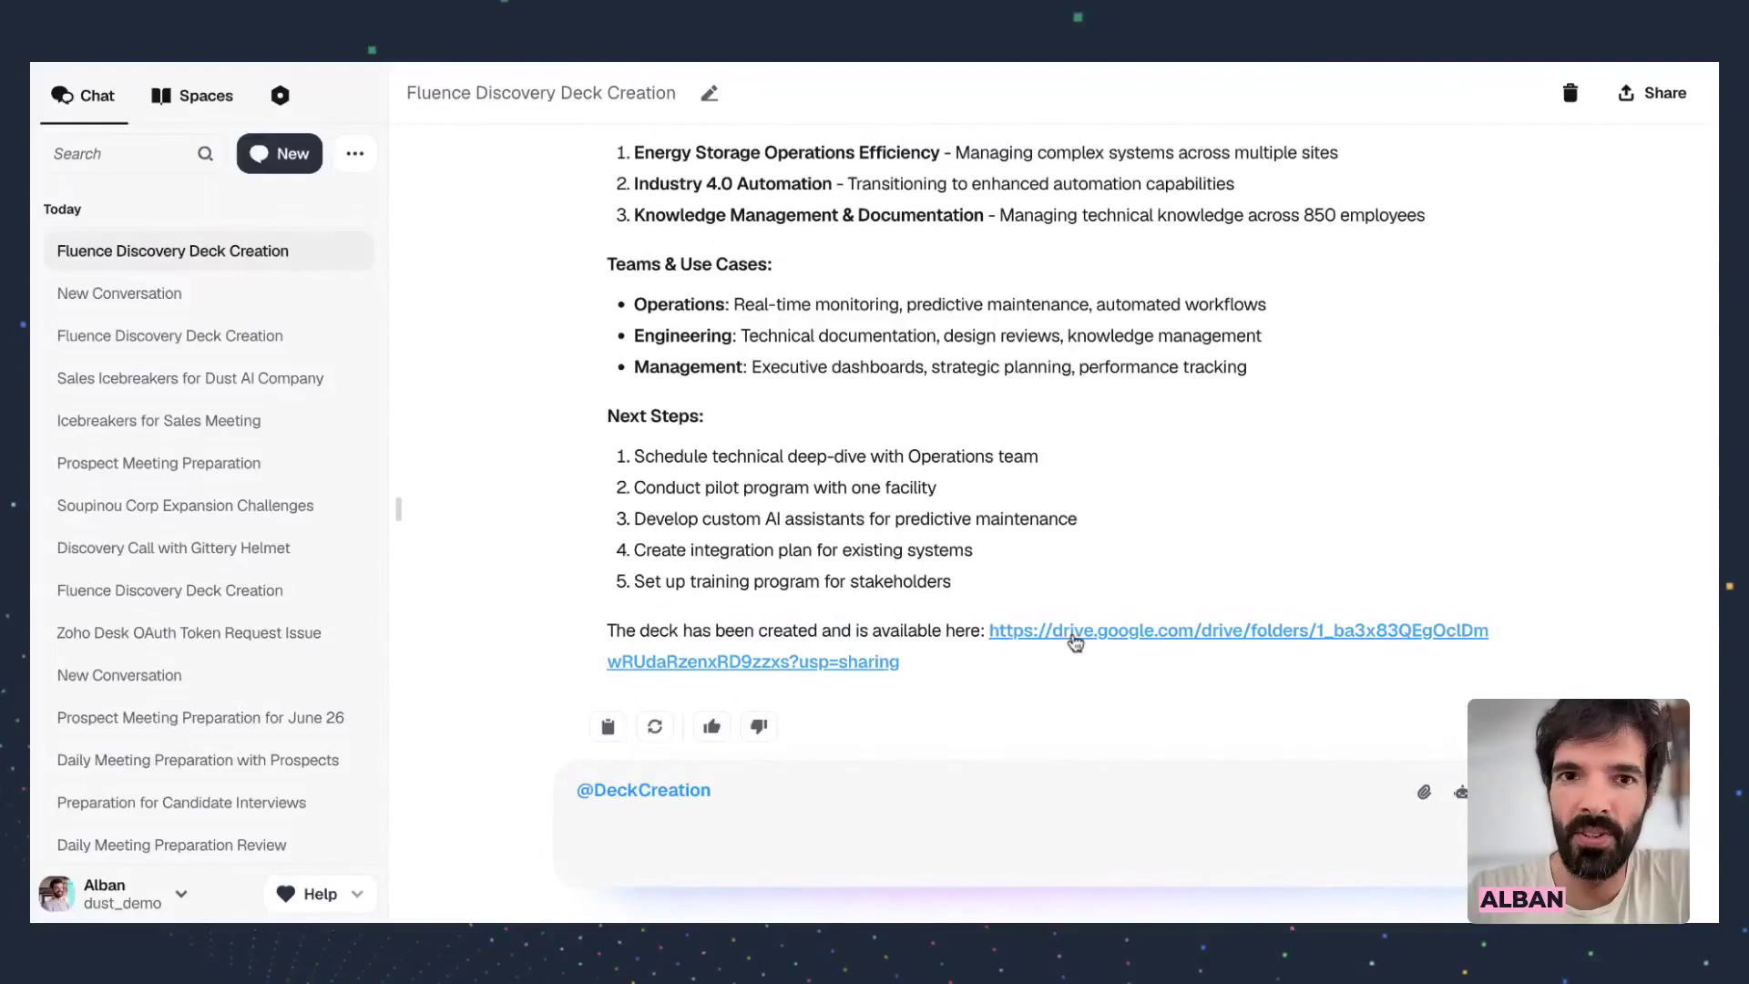
# Follow the Google Drive link in DeckCreation's reply and open the generated Discovery Call Deck from the Disco presentations folder
pyautogui.click(1075, 641)
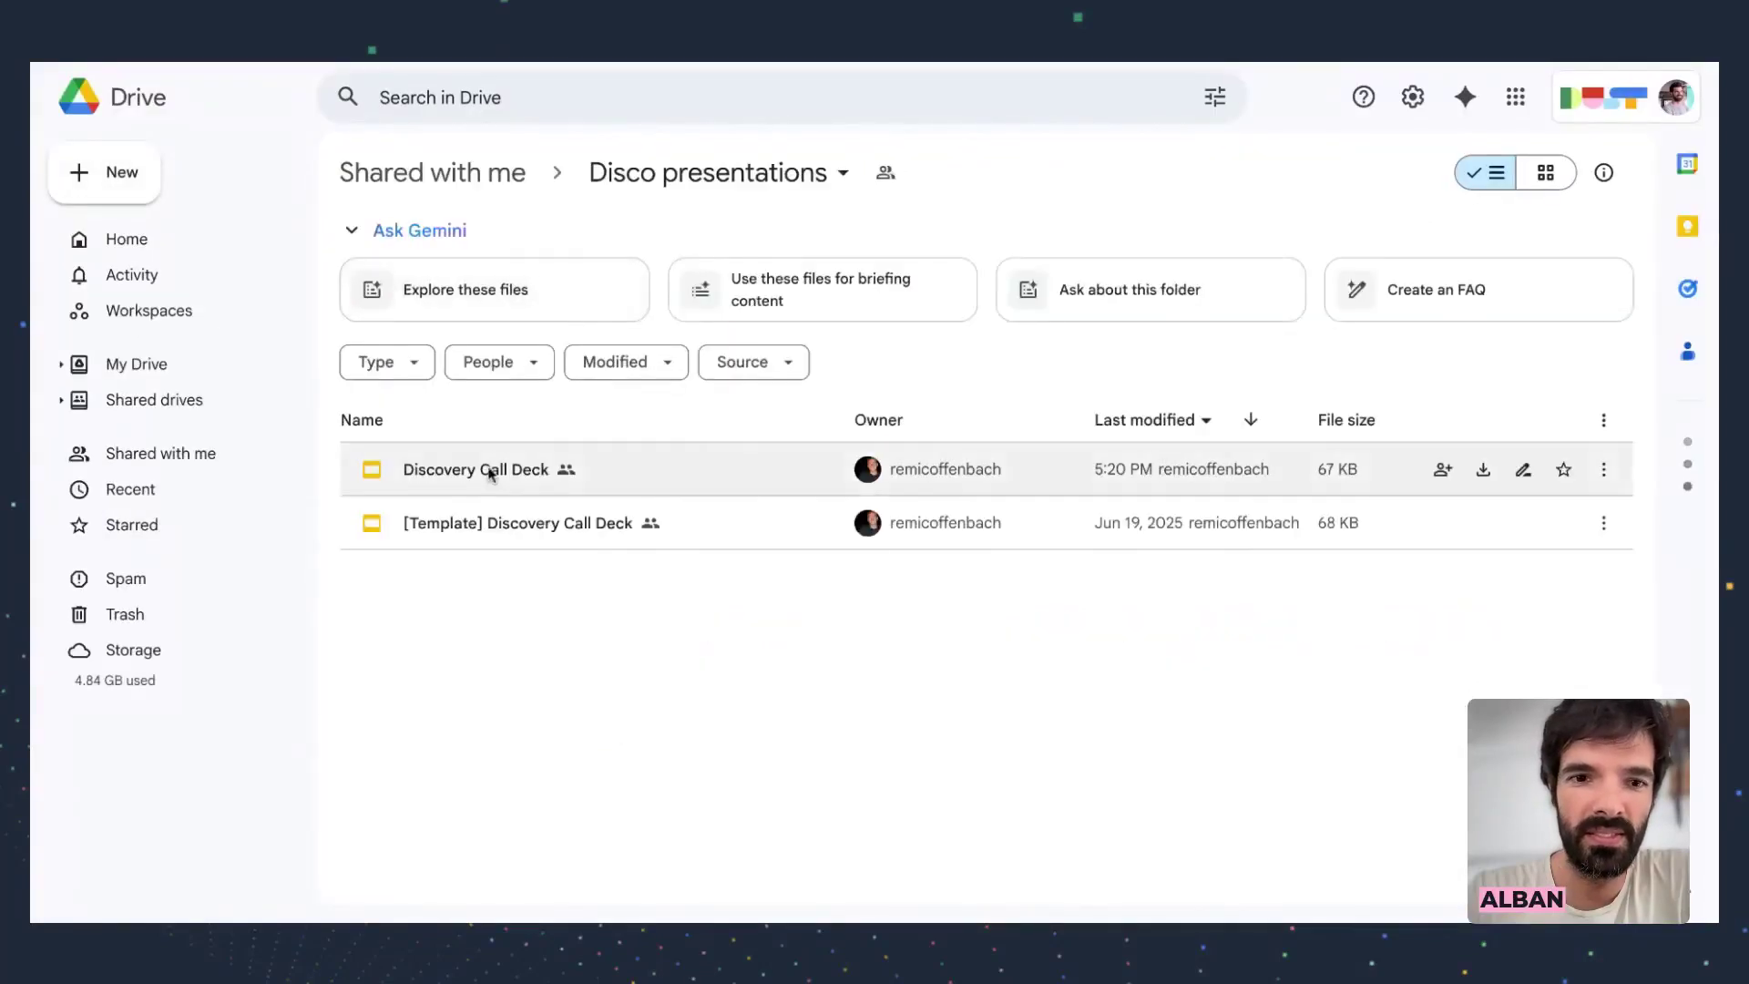
pyautogui.click(484, 478)
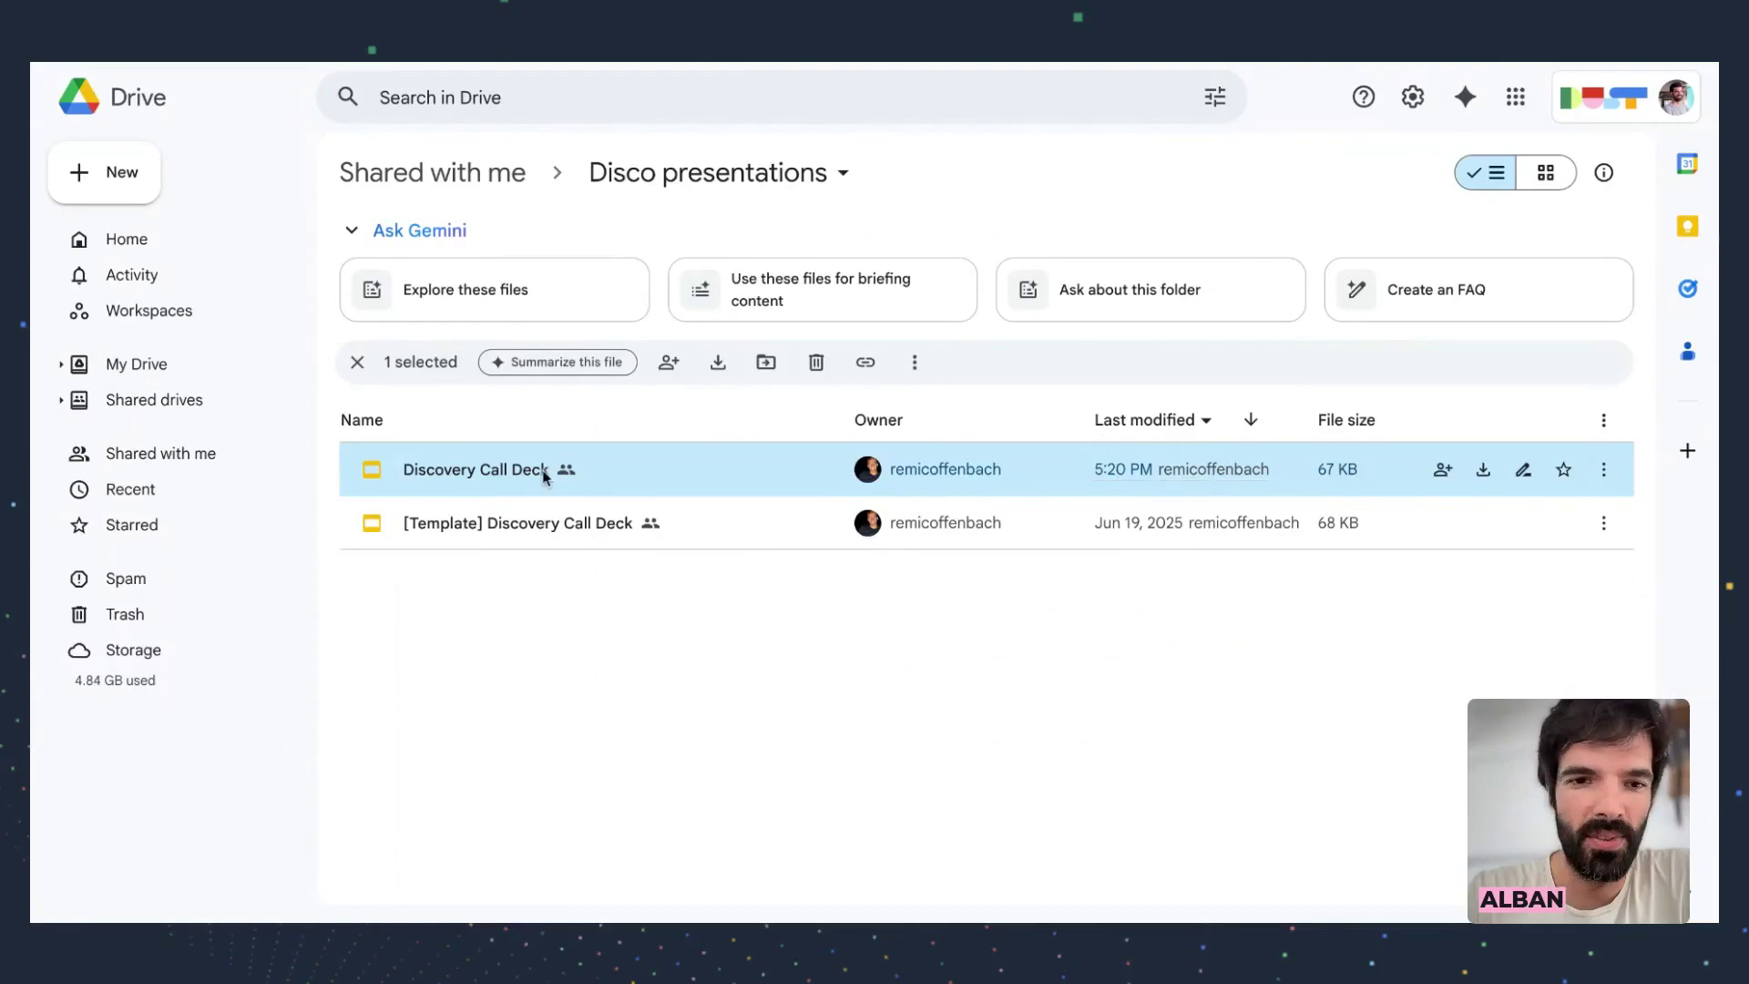
pyautogui.doubleClick(466, 477)
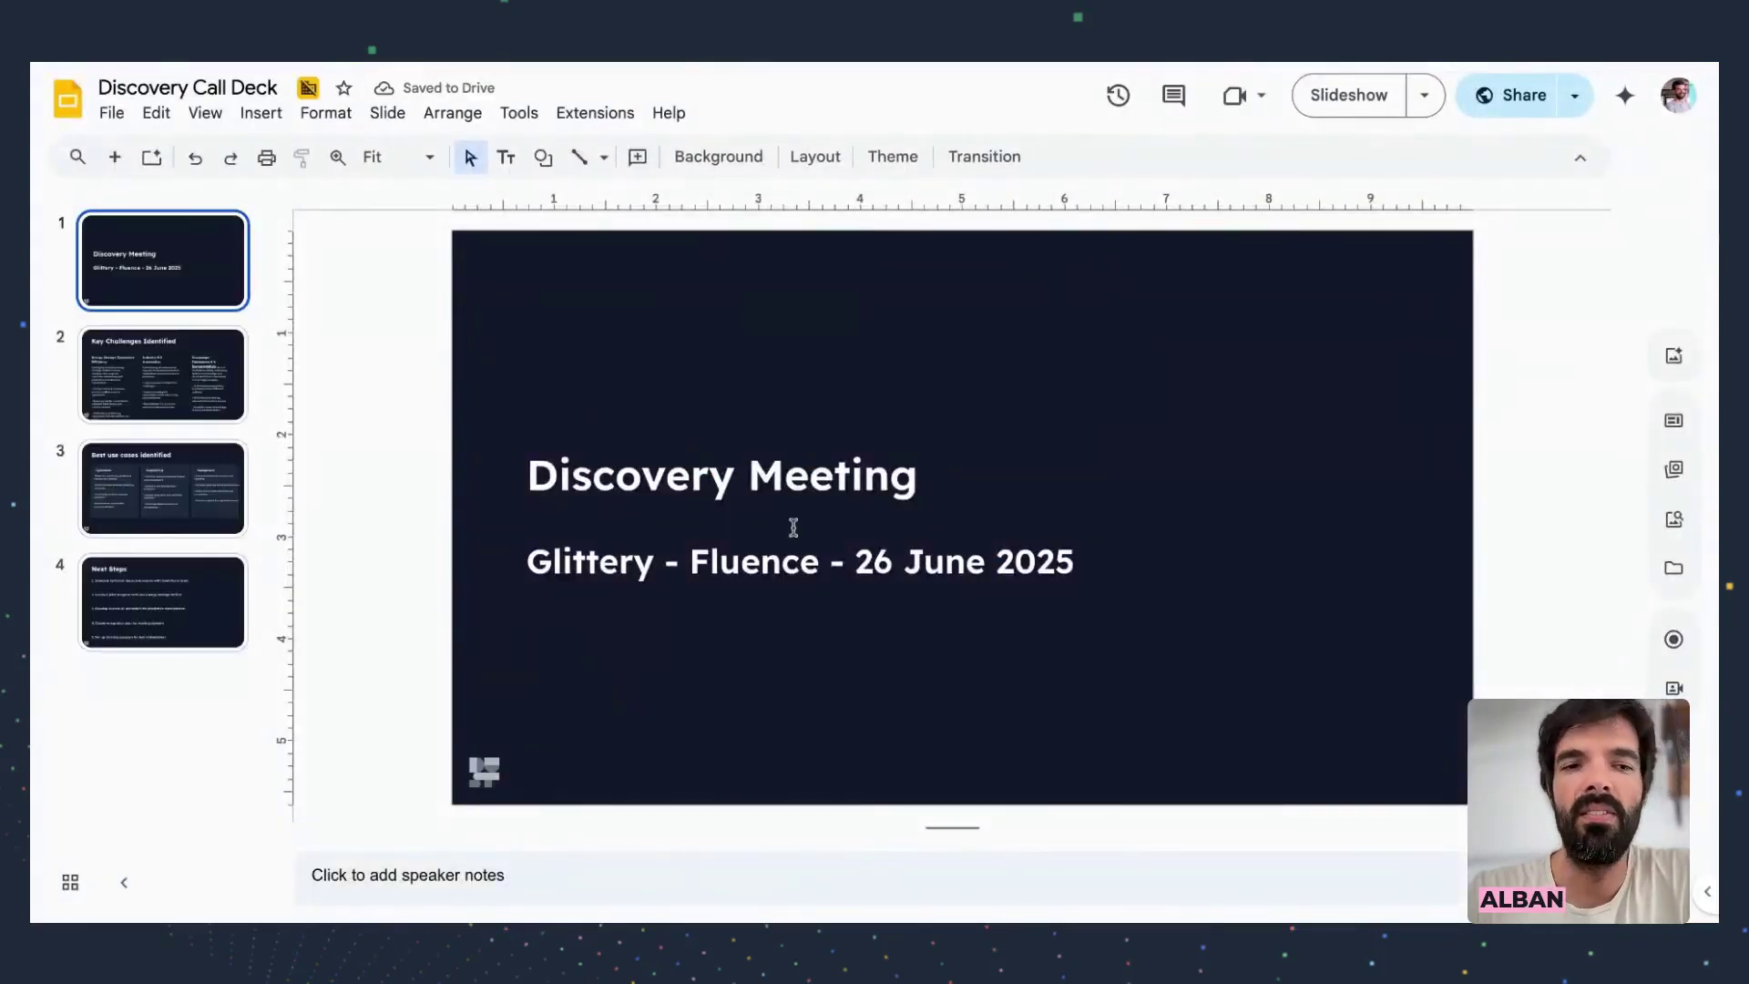
# Review the generated deck's title slide and check the Key Challenges Identified slide's column headings and descriptions for text overflow
pyautogui.click(176, 379)
pyautogui.click(160, 288)
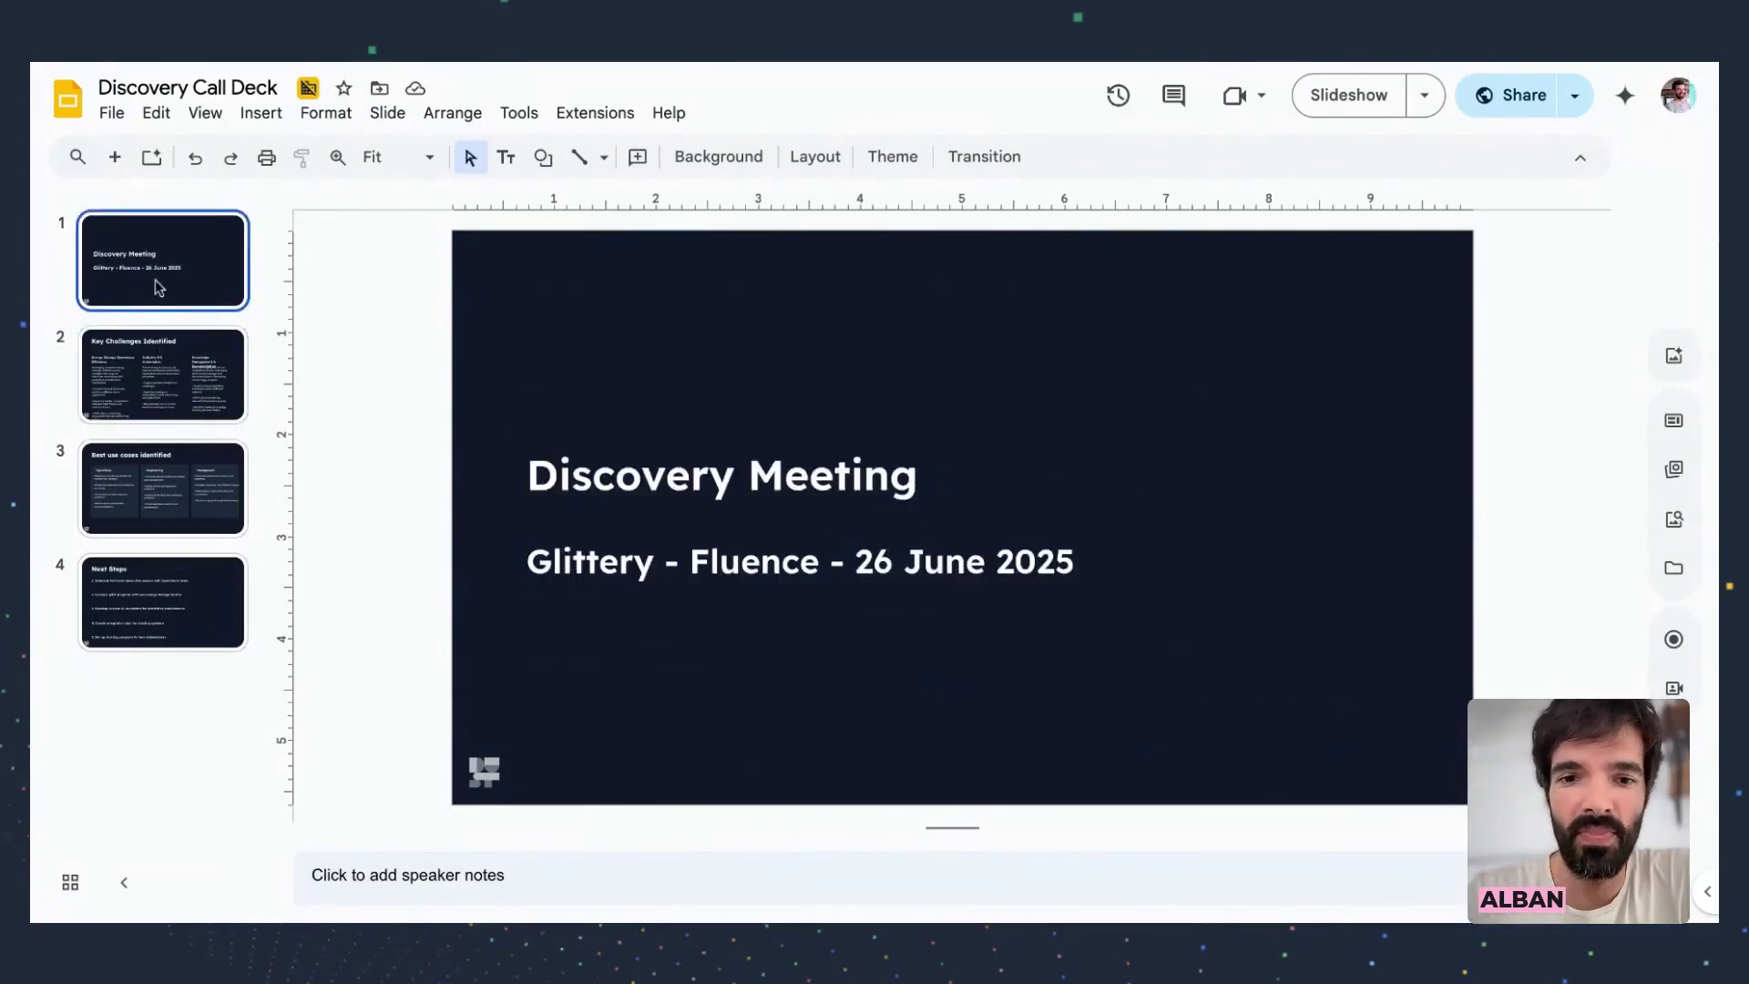
pyautogui.click(171, 393)
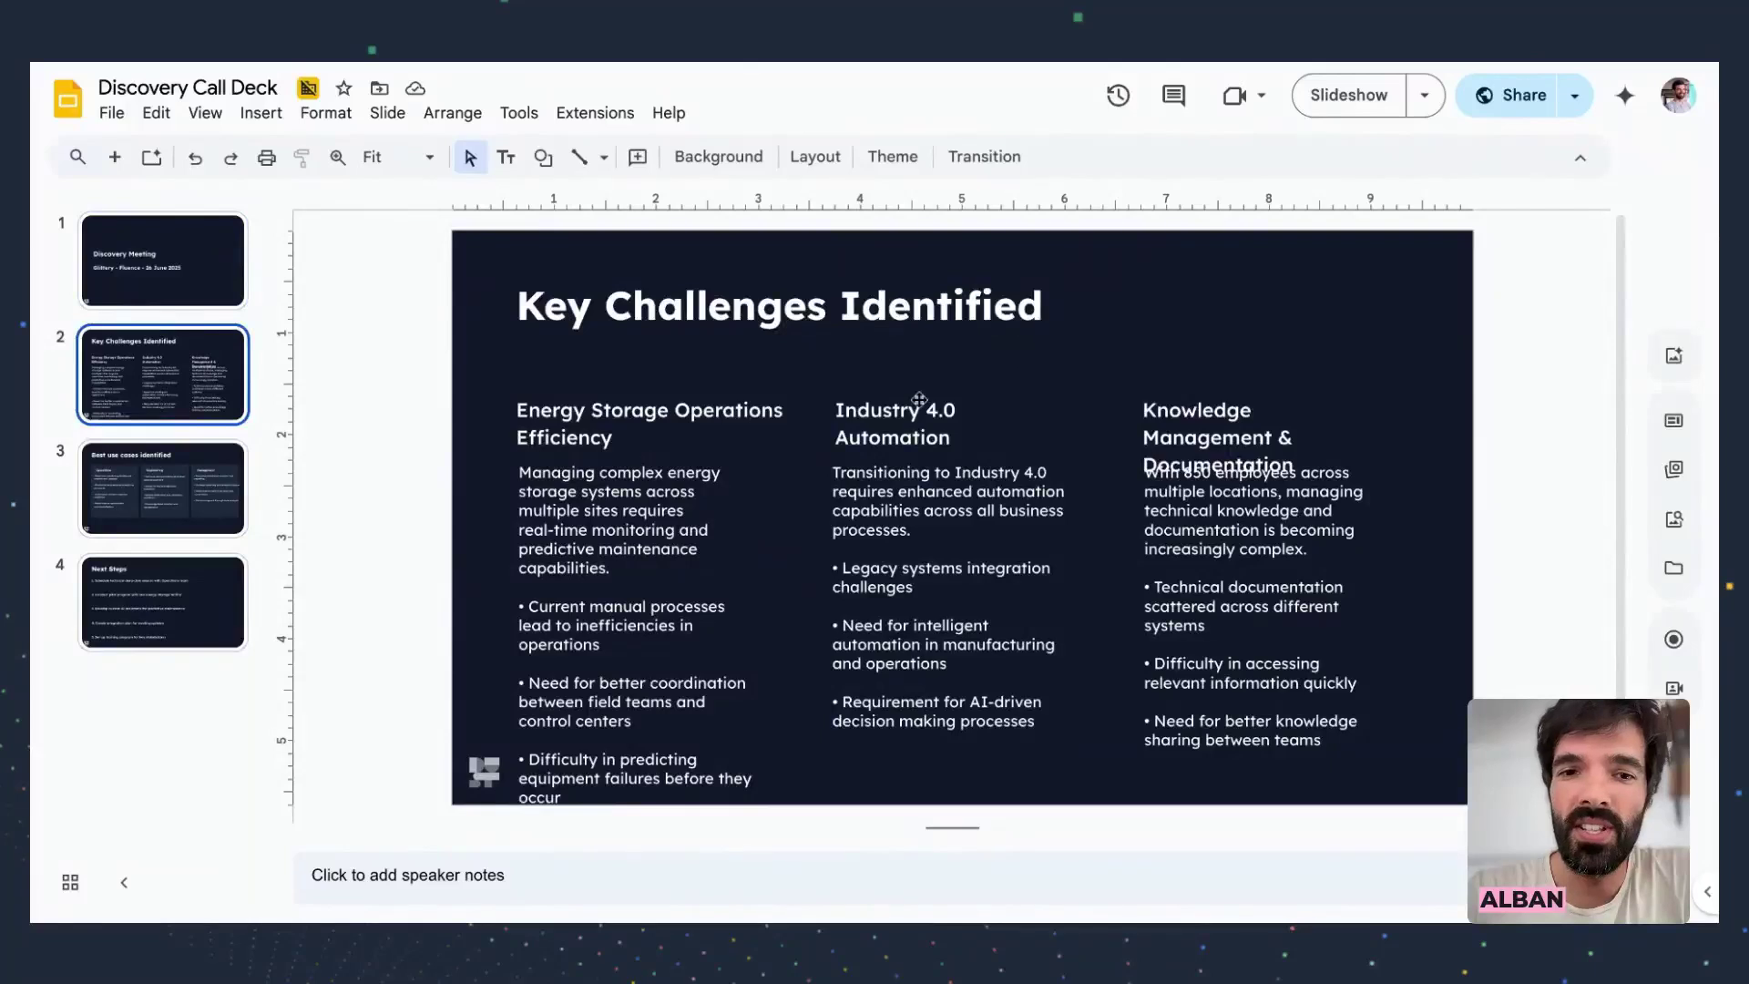
pyautogui.click(540, 420)
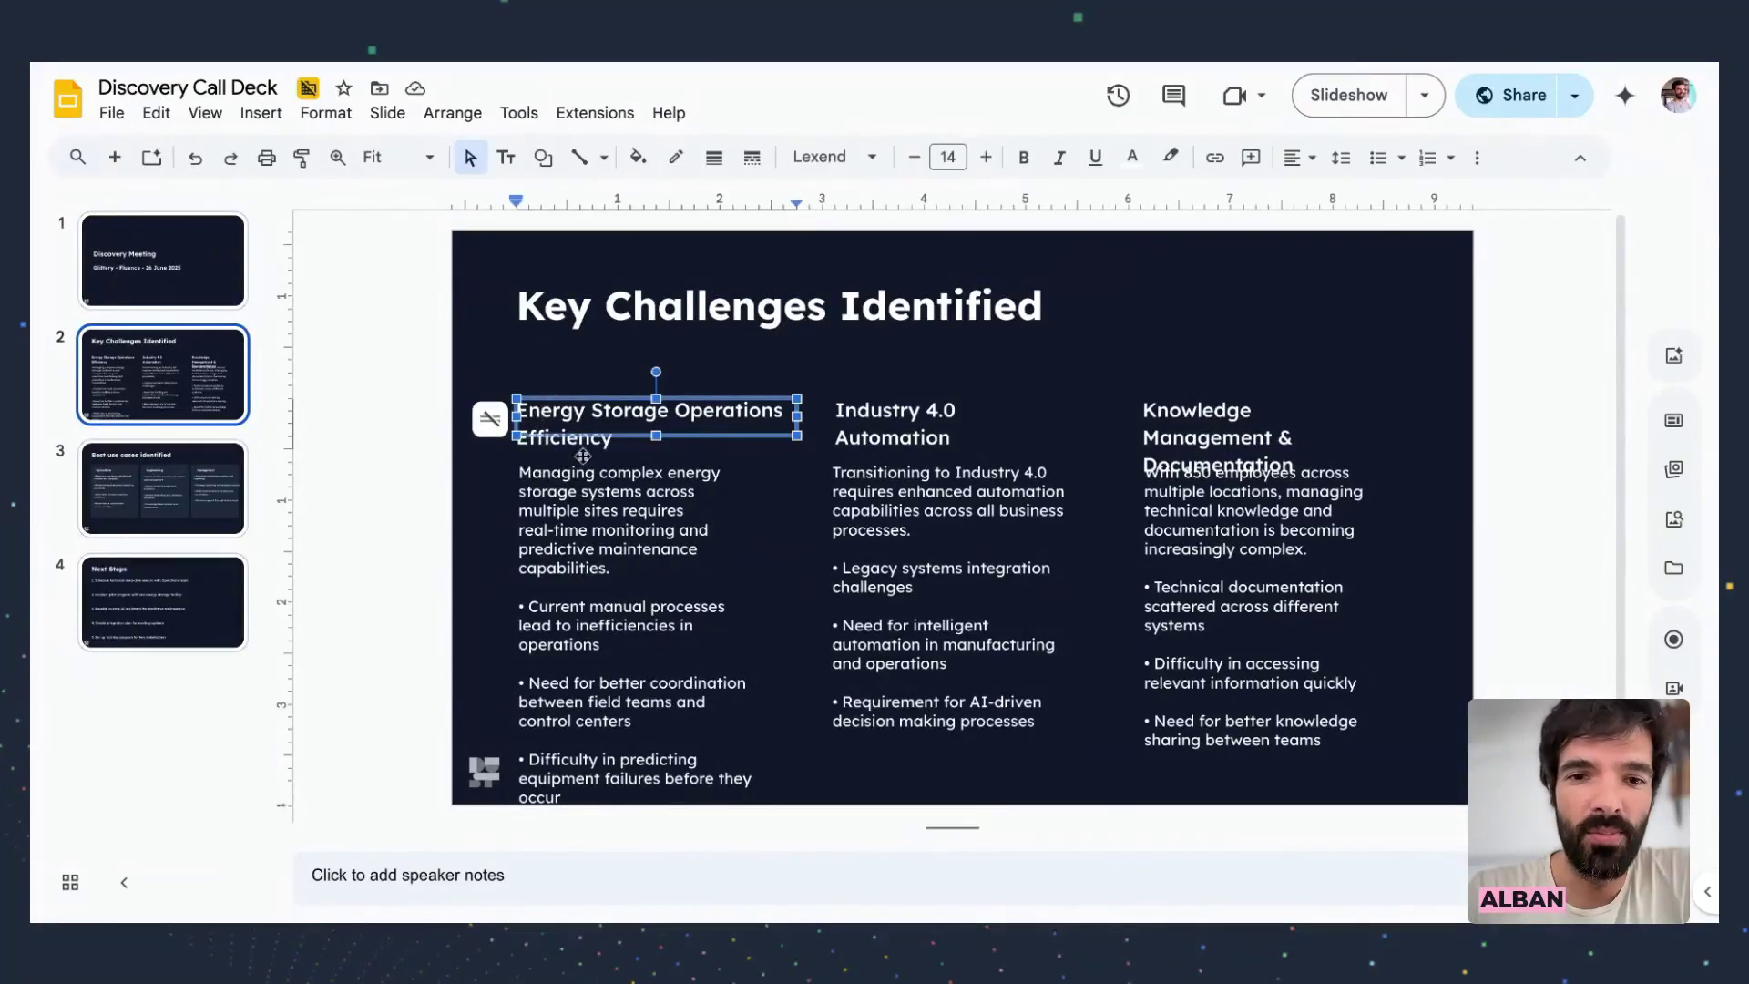
pyautogui.click(521, 344)
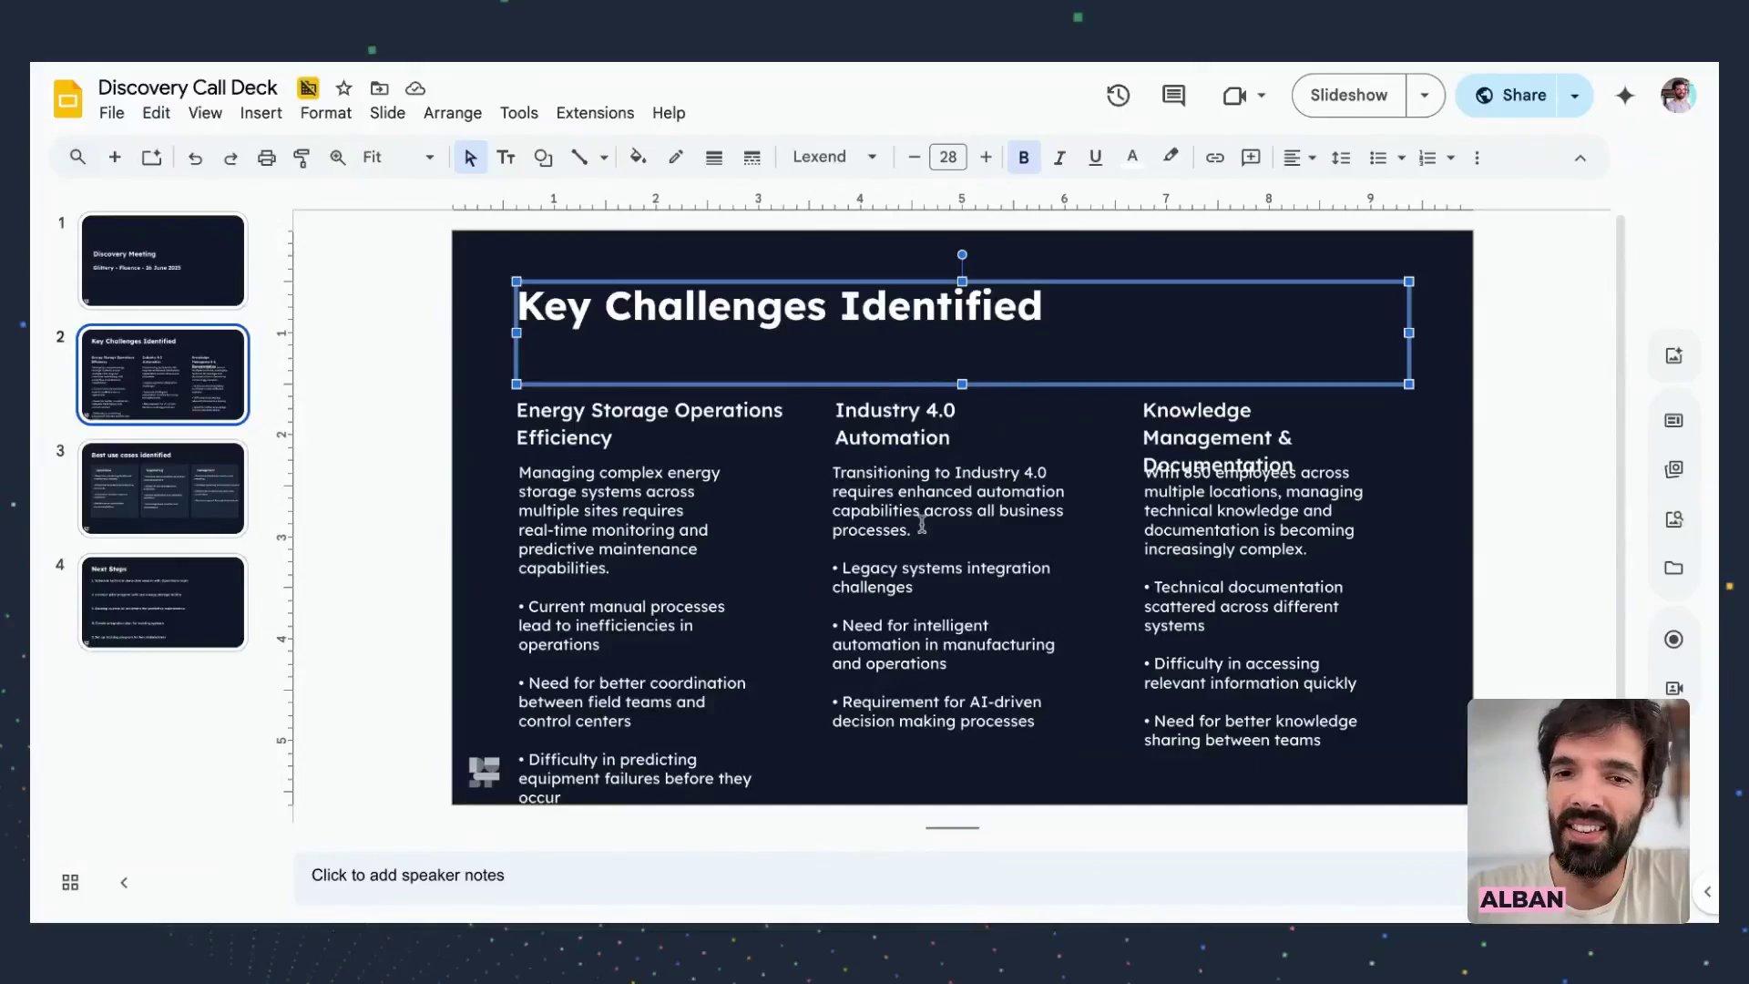
pyautogui.click(1226, 471)
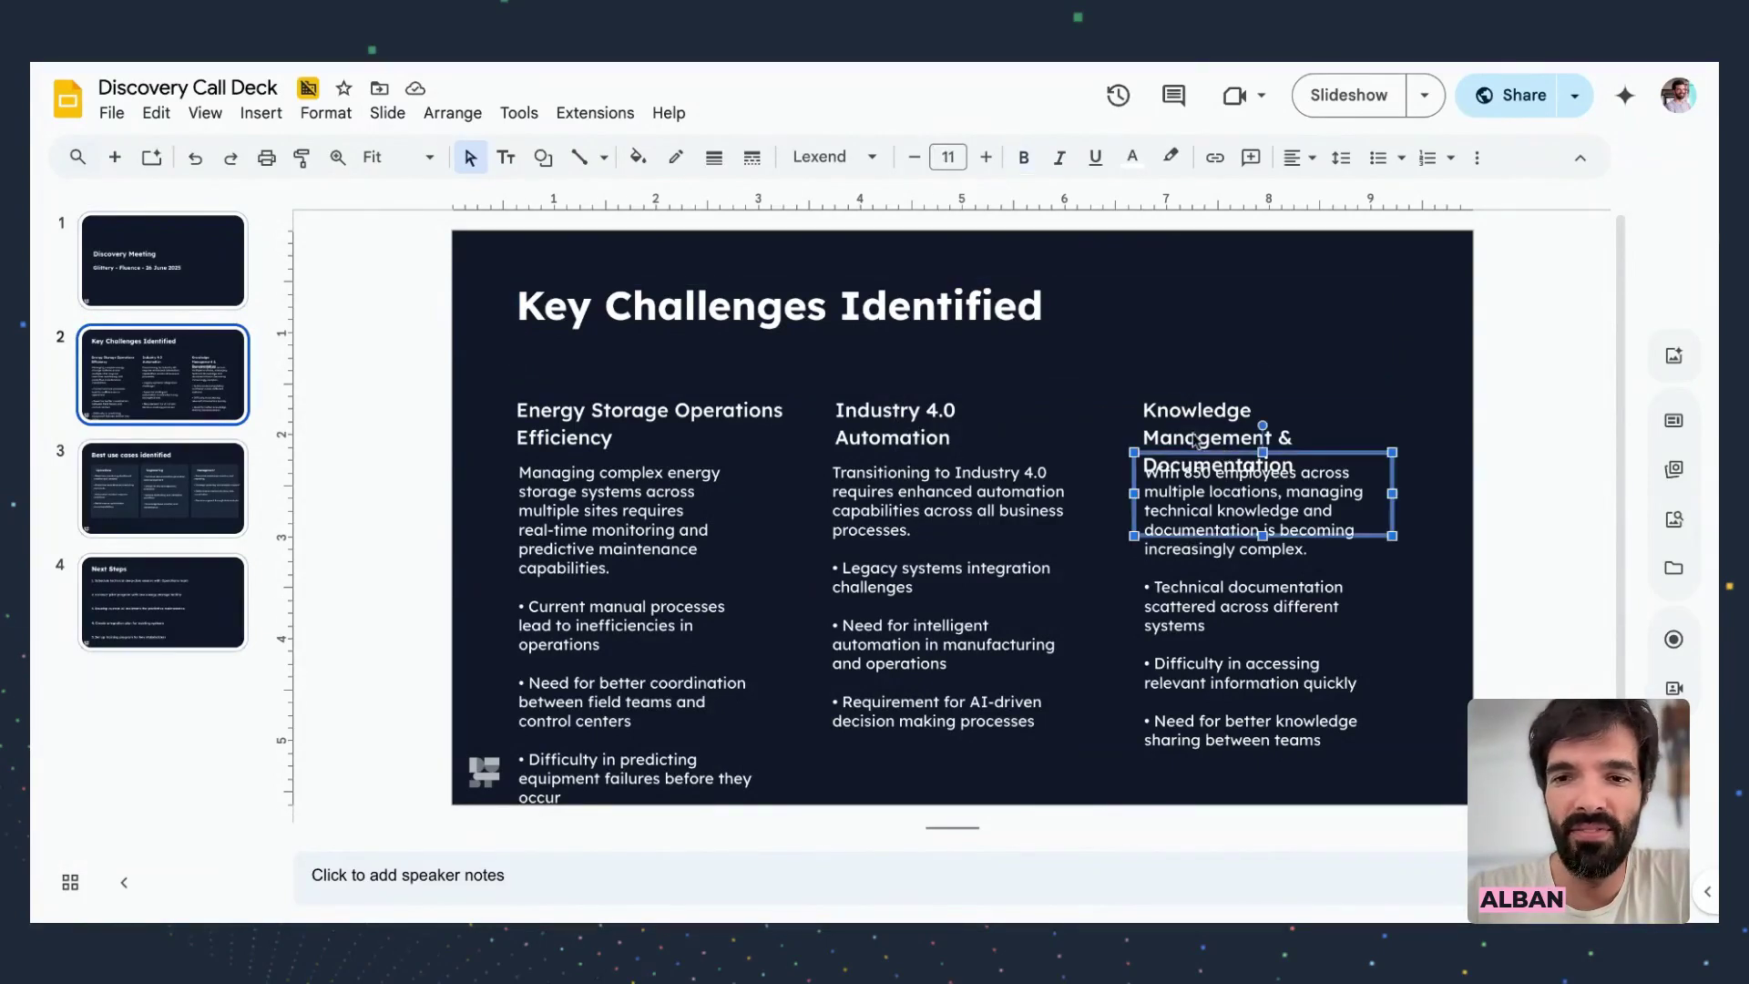
pyautogui.click(1197, 441)
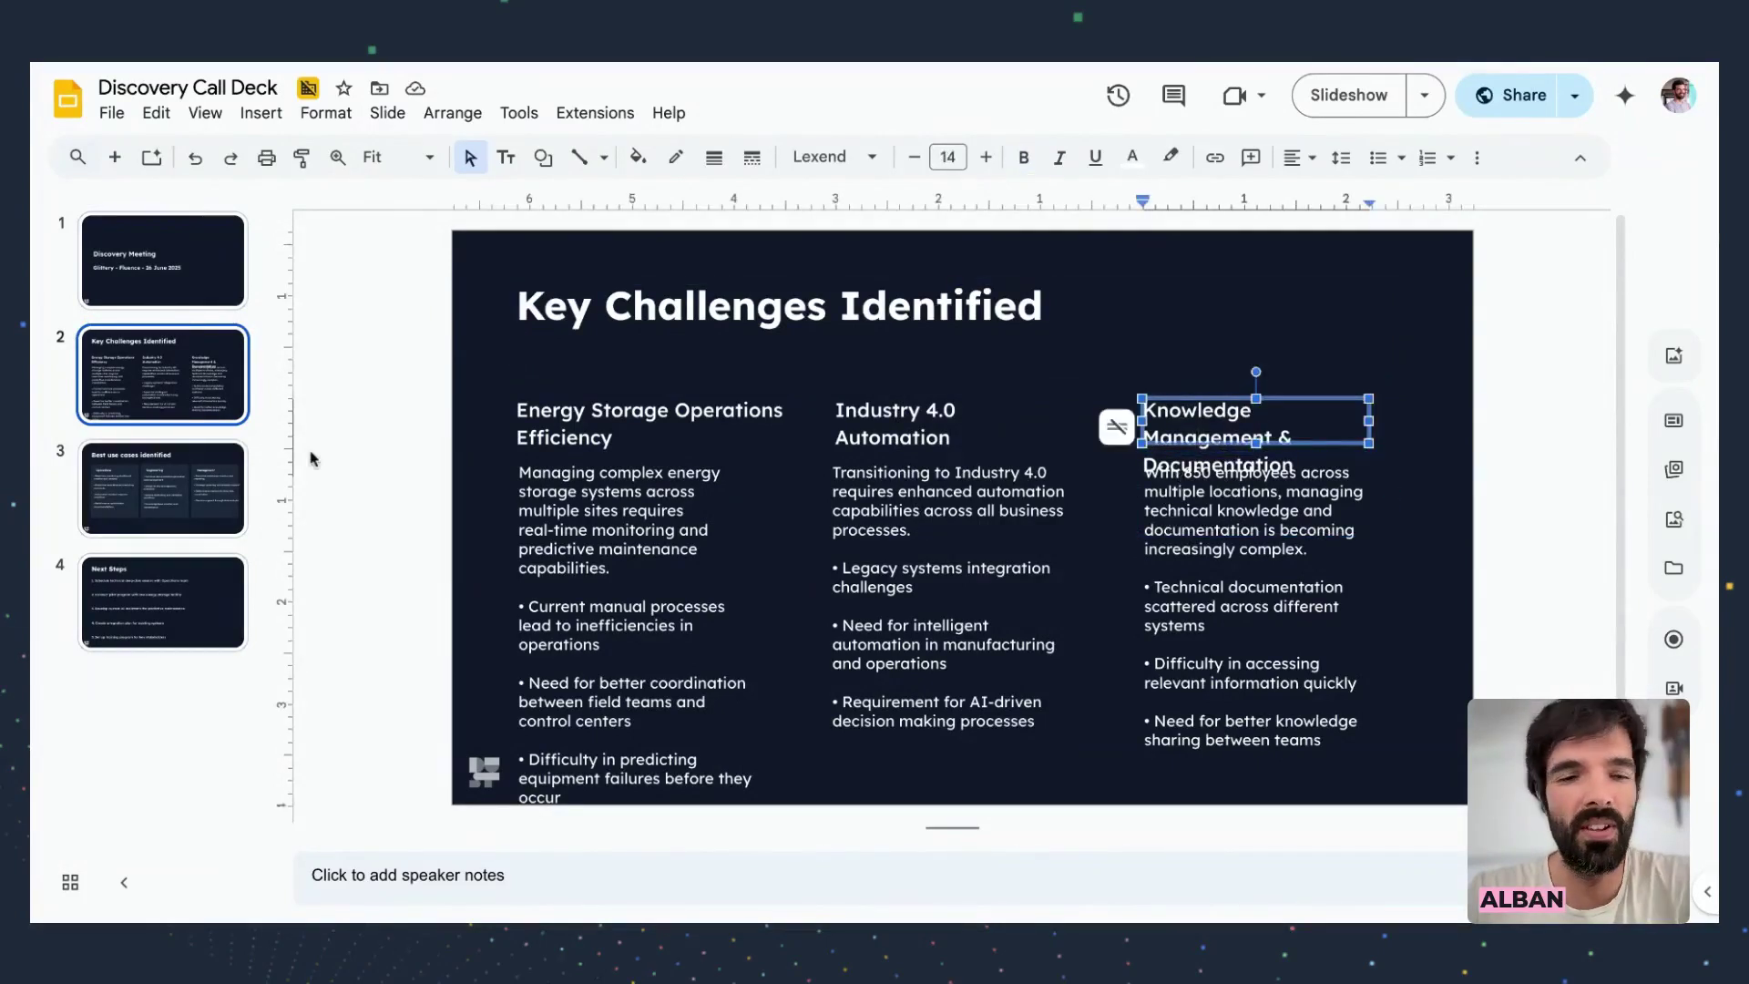
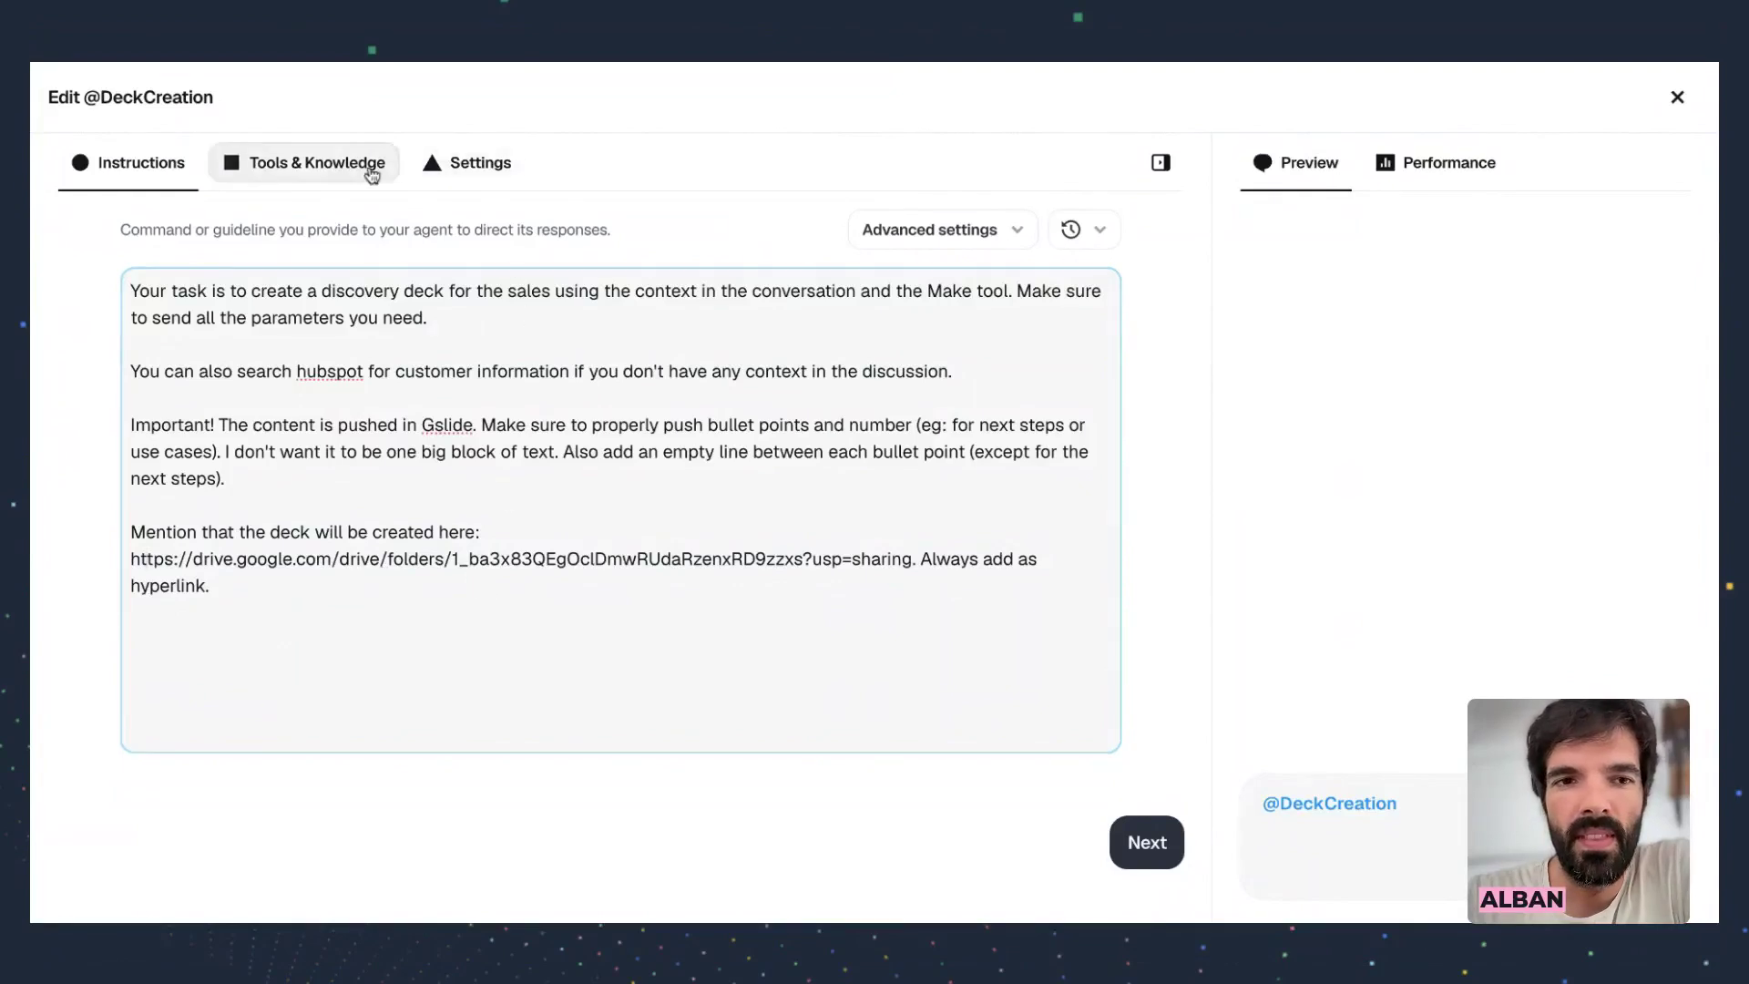
# Show the tools and knowledge configured for the DeckCreation agent
pyautogui.click(375, 167)
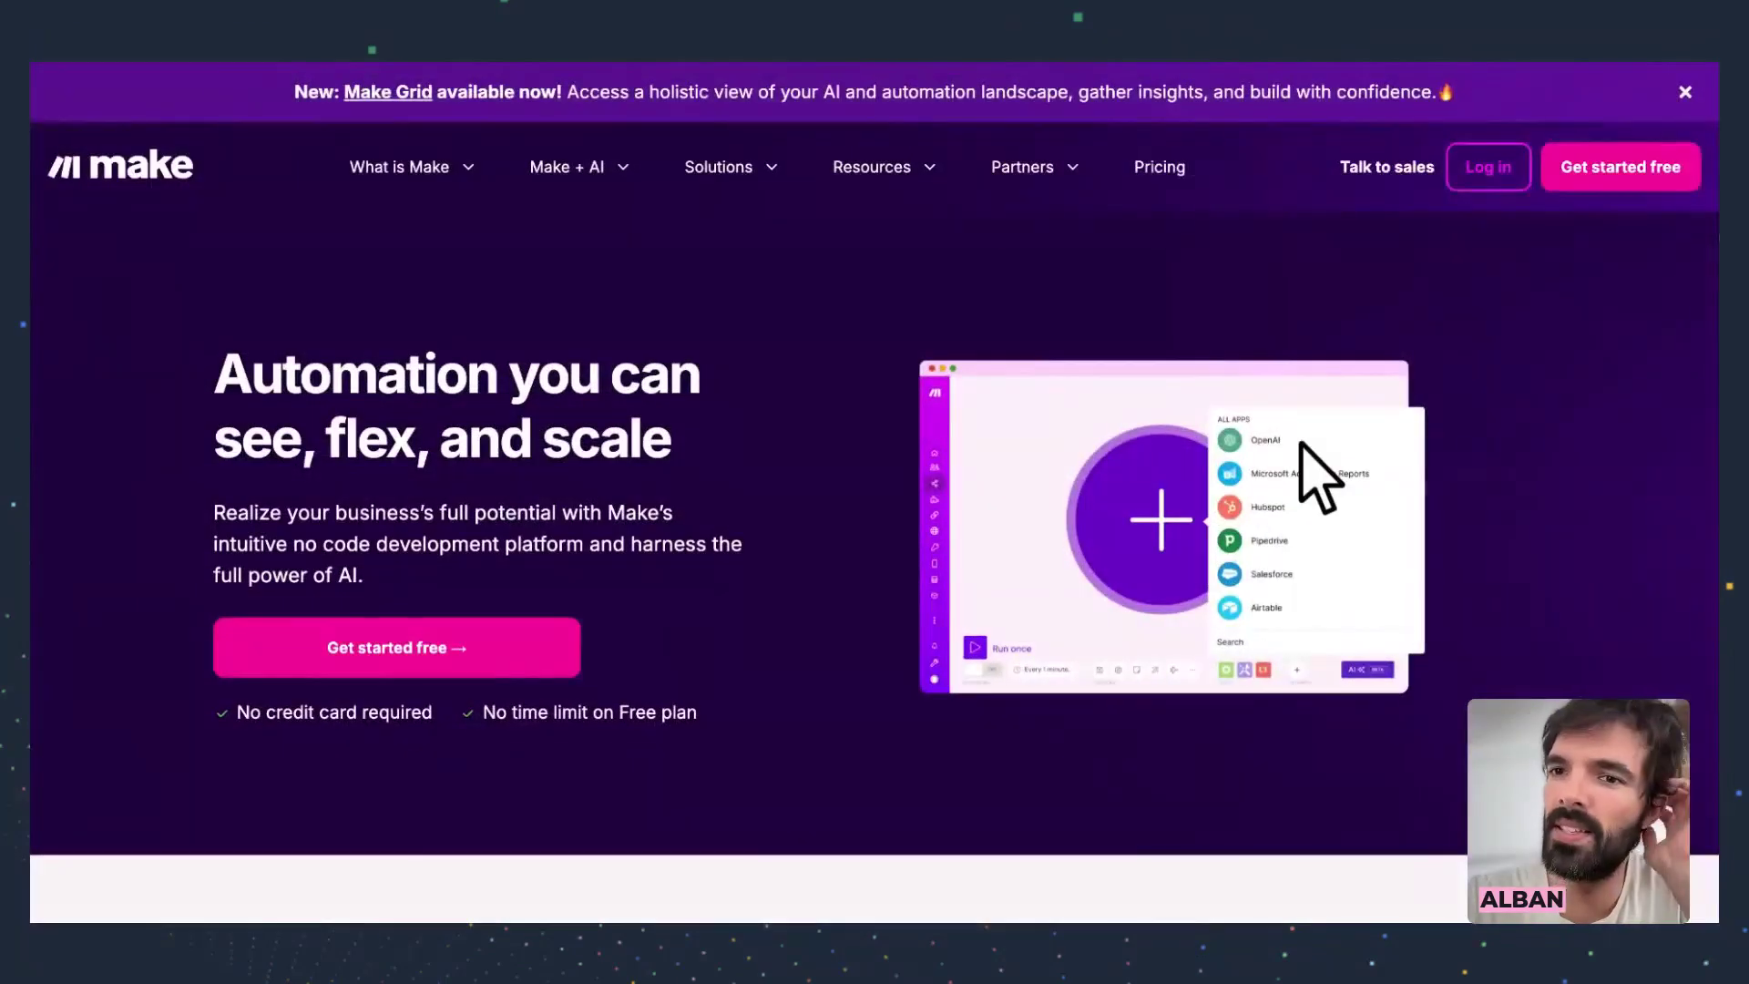
# Switch to Make, log in, and open the Integration Google Slides scenario from the team's scenarios
pyautogui.click(1483, 170)
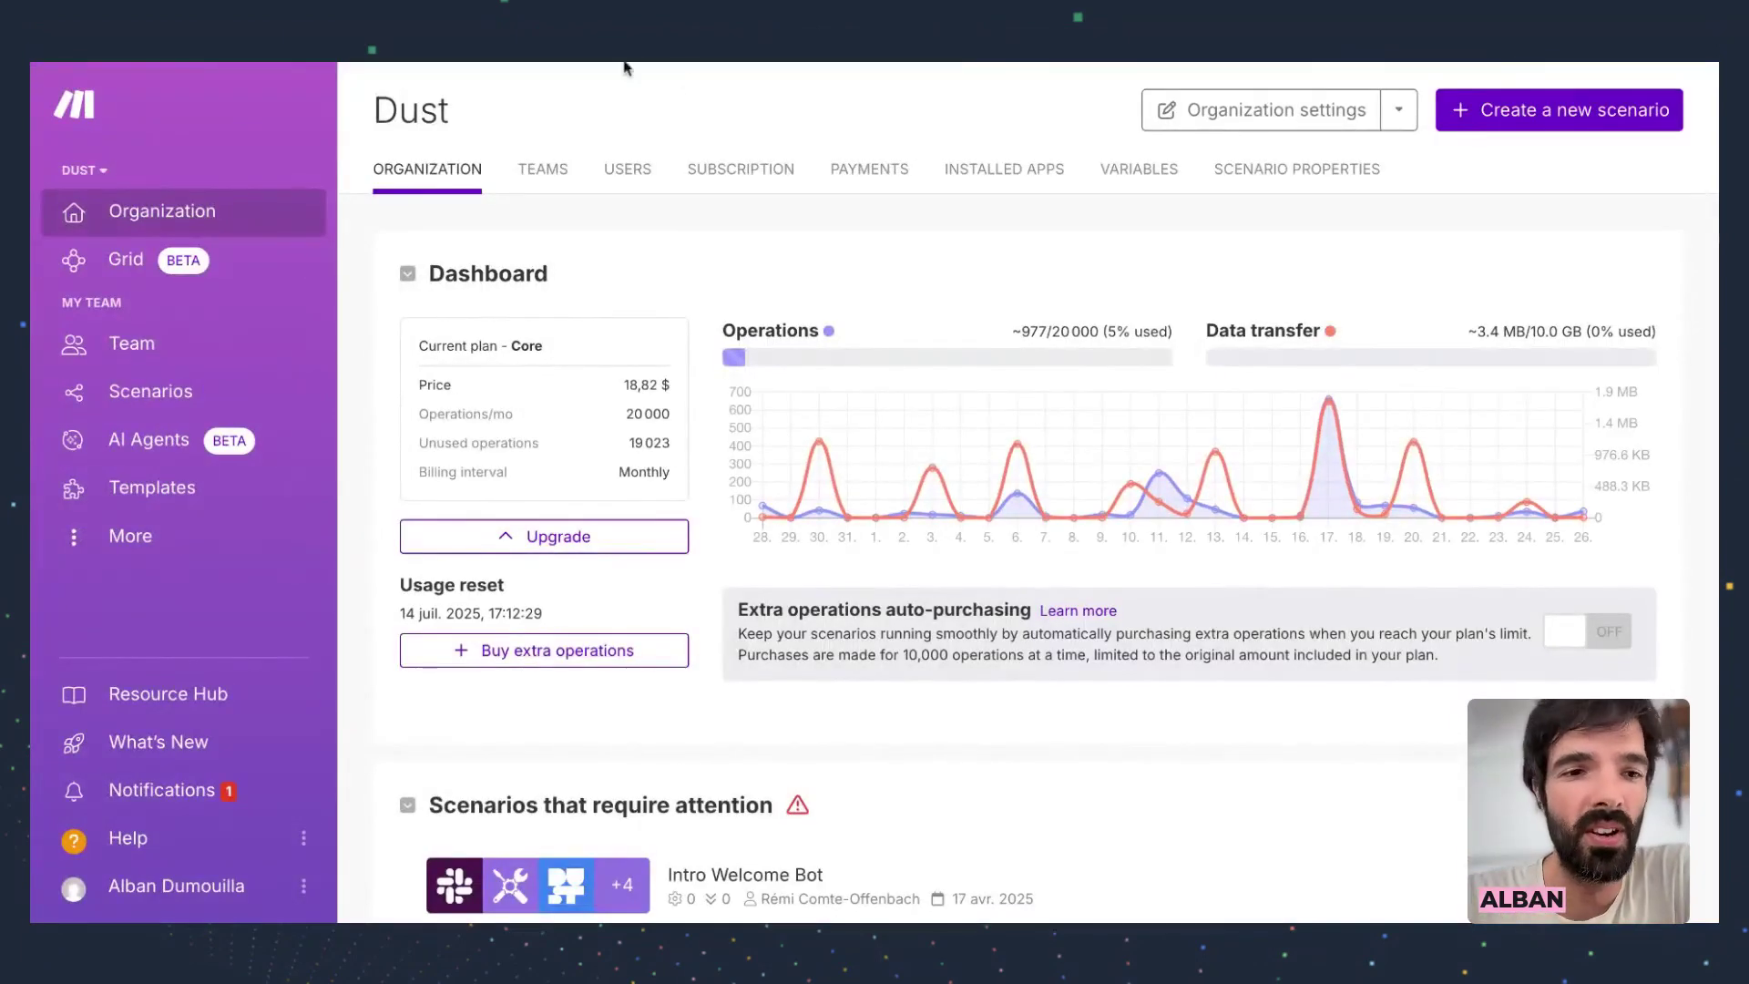
pyautogui.click(184, 358)
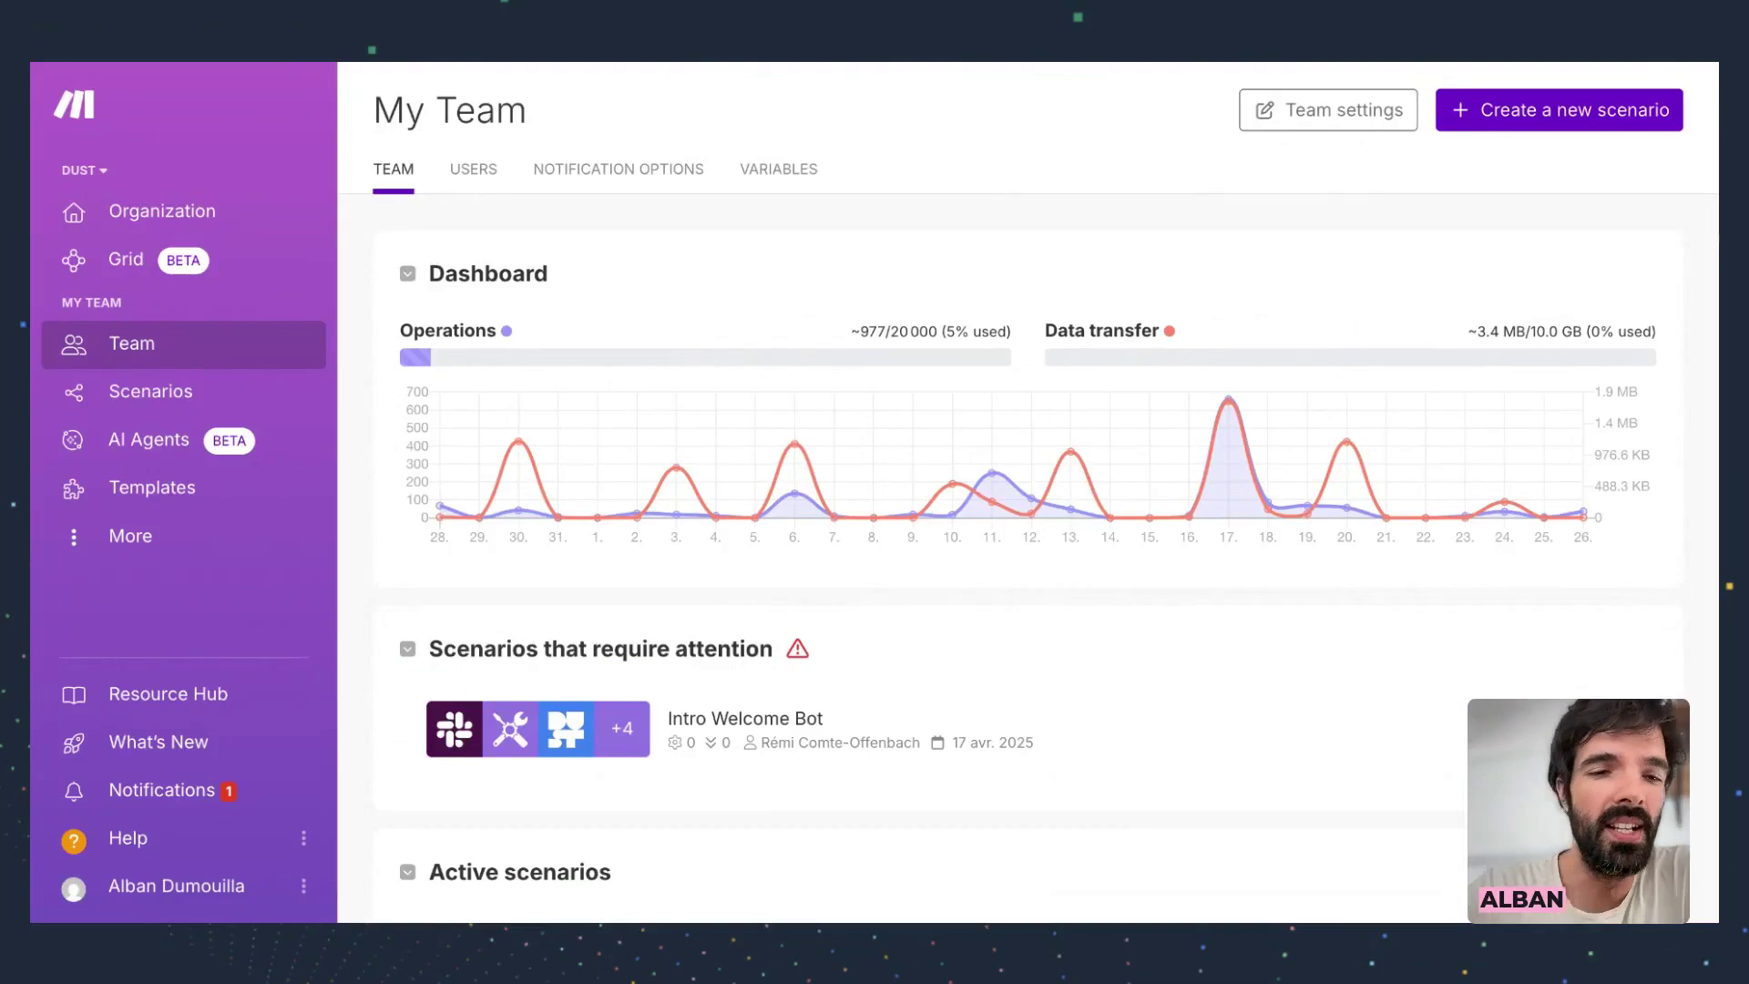
pyautogui.click(99, 407)
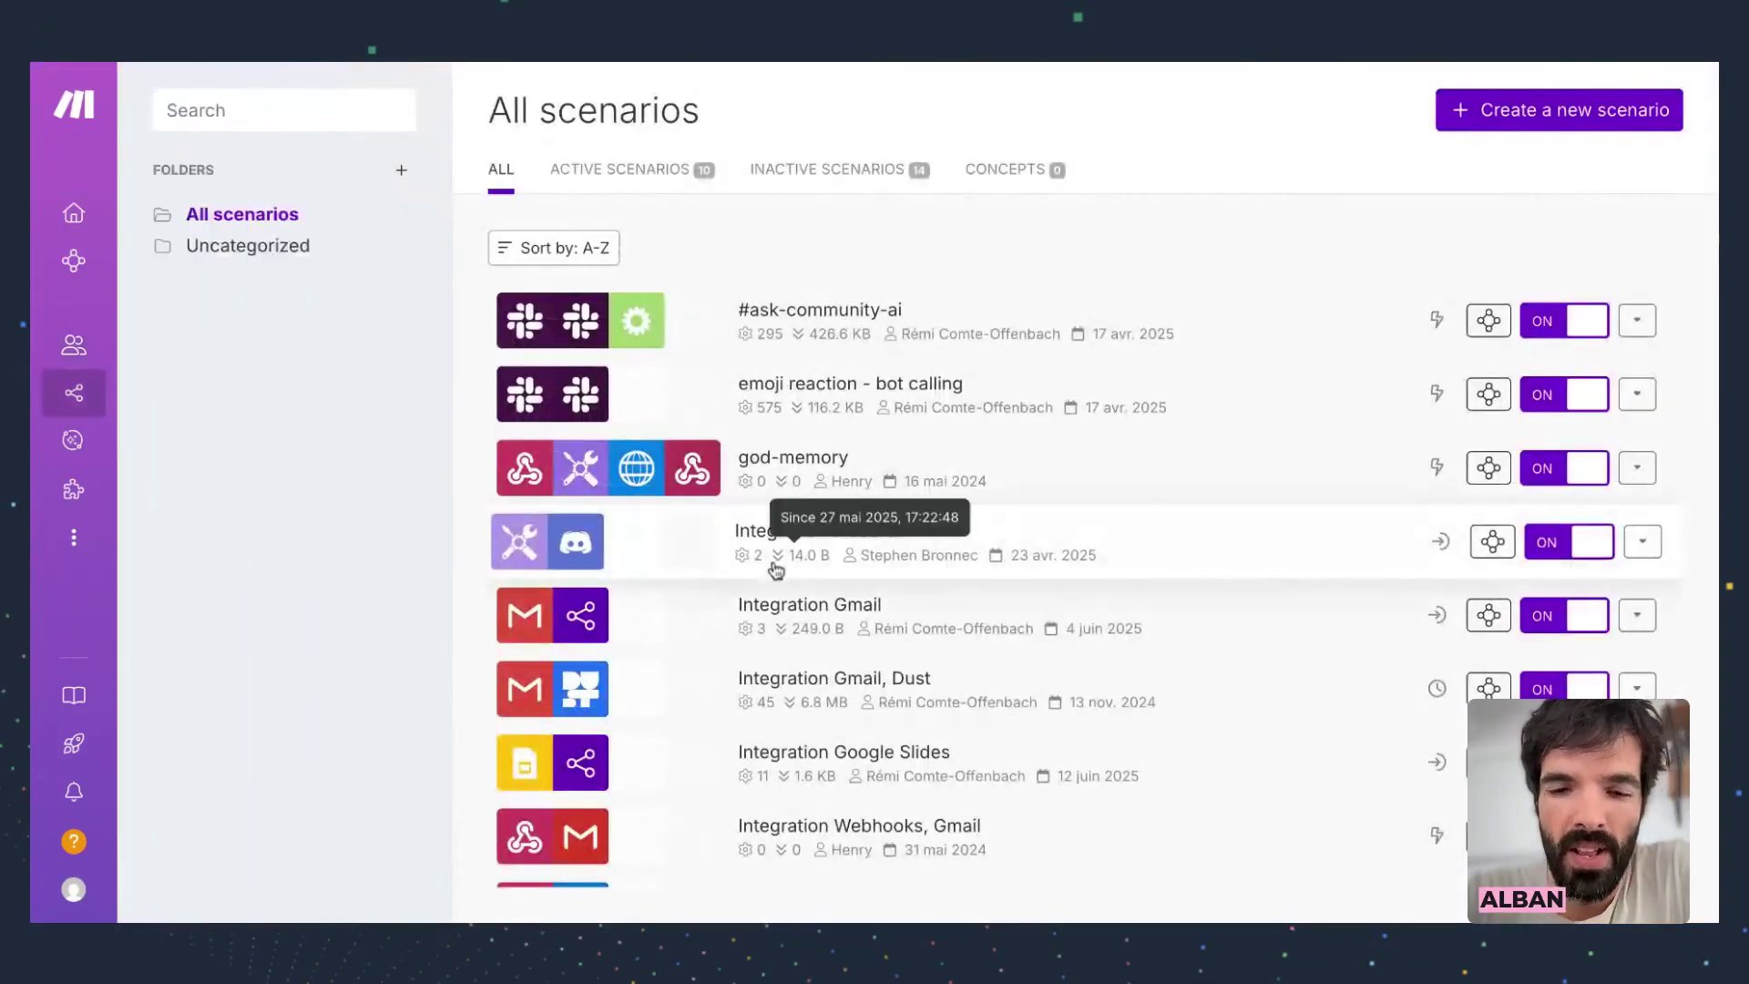
pyautogui.scroll(-2, 774, 560)
pyautogui.scroll(-1, 775, 570)
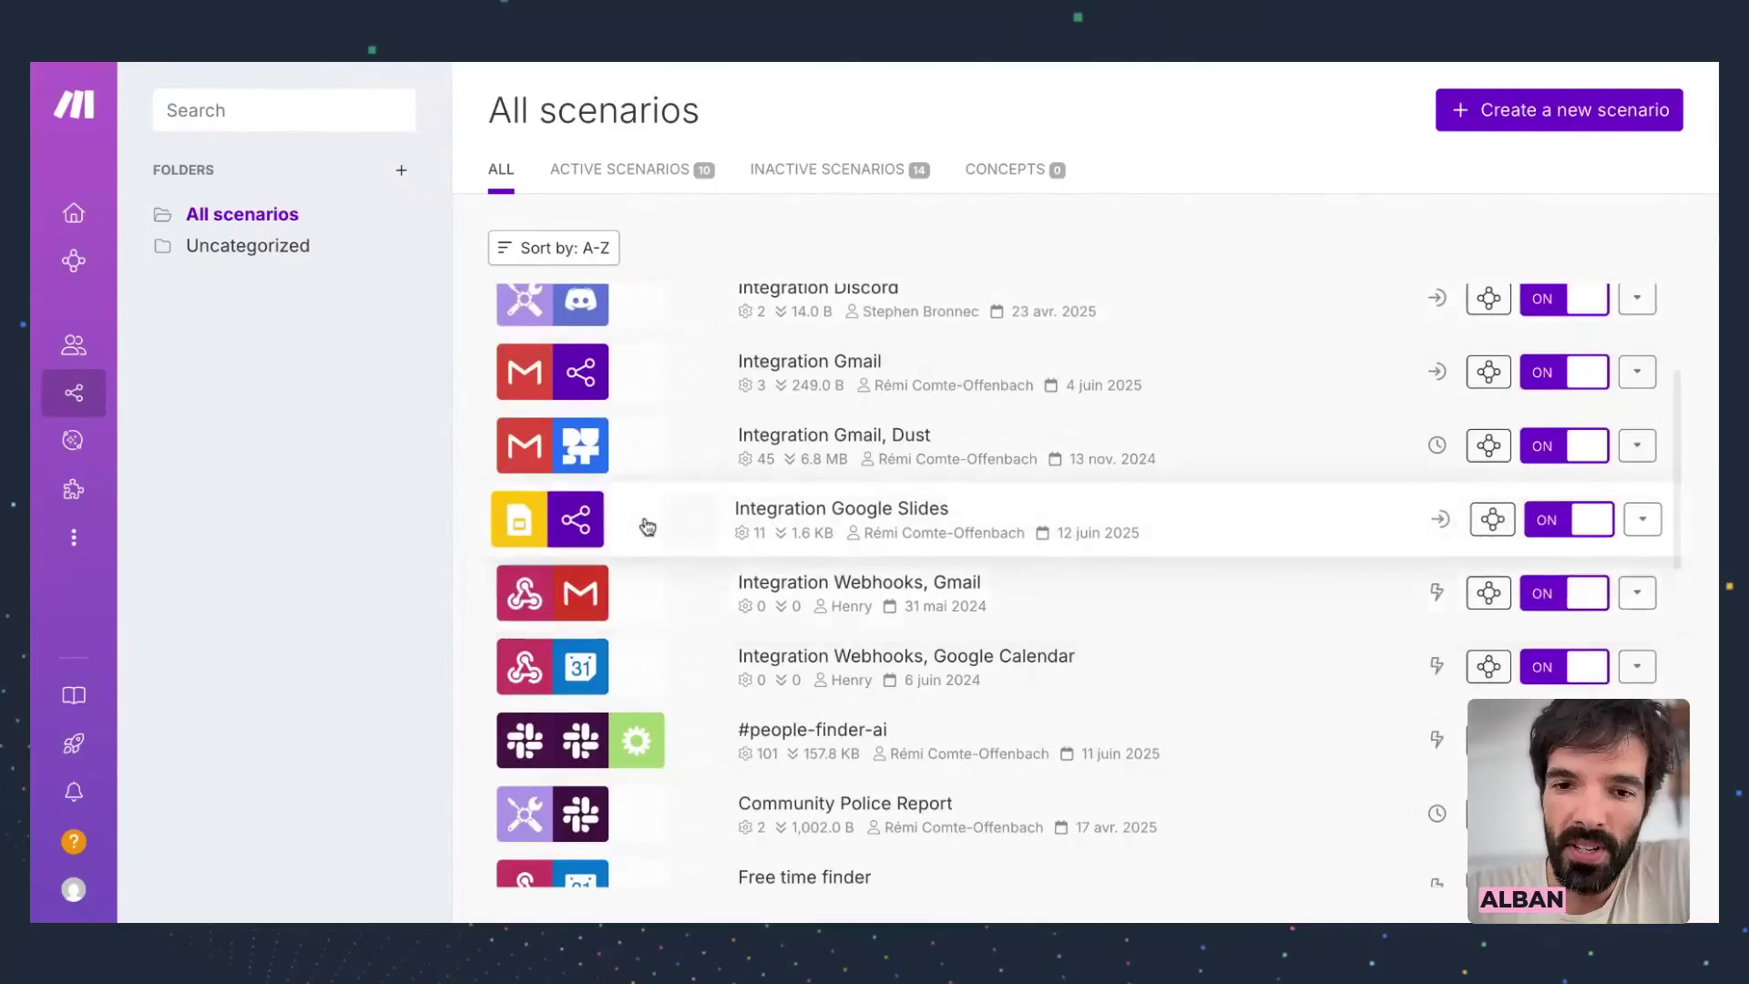
pyautogui.click(644, 521)
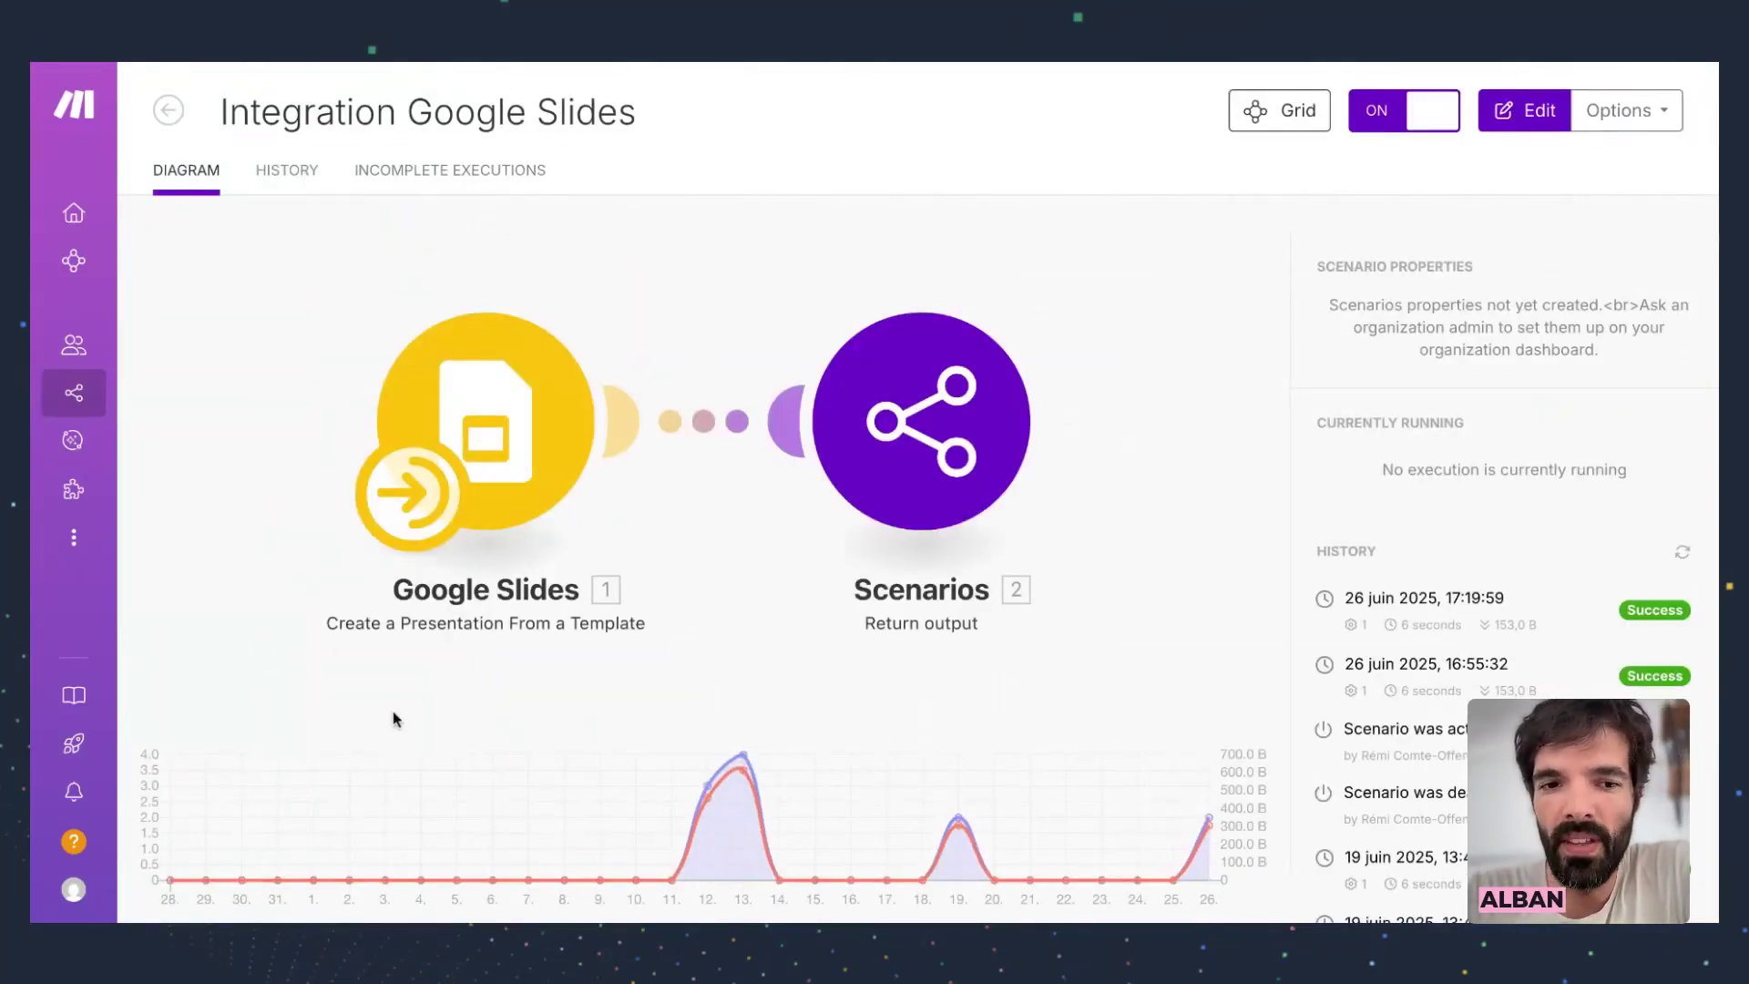
# Examine the scenario's Google Slides module, including its template presentation, the variables mapped to slide tags and the new document's location
pyautogui.click(537, 645)
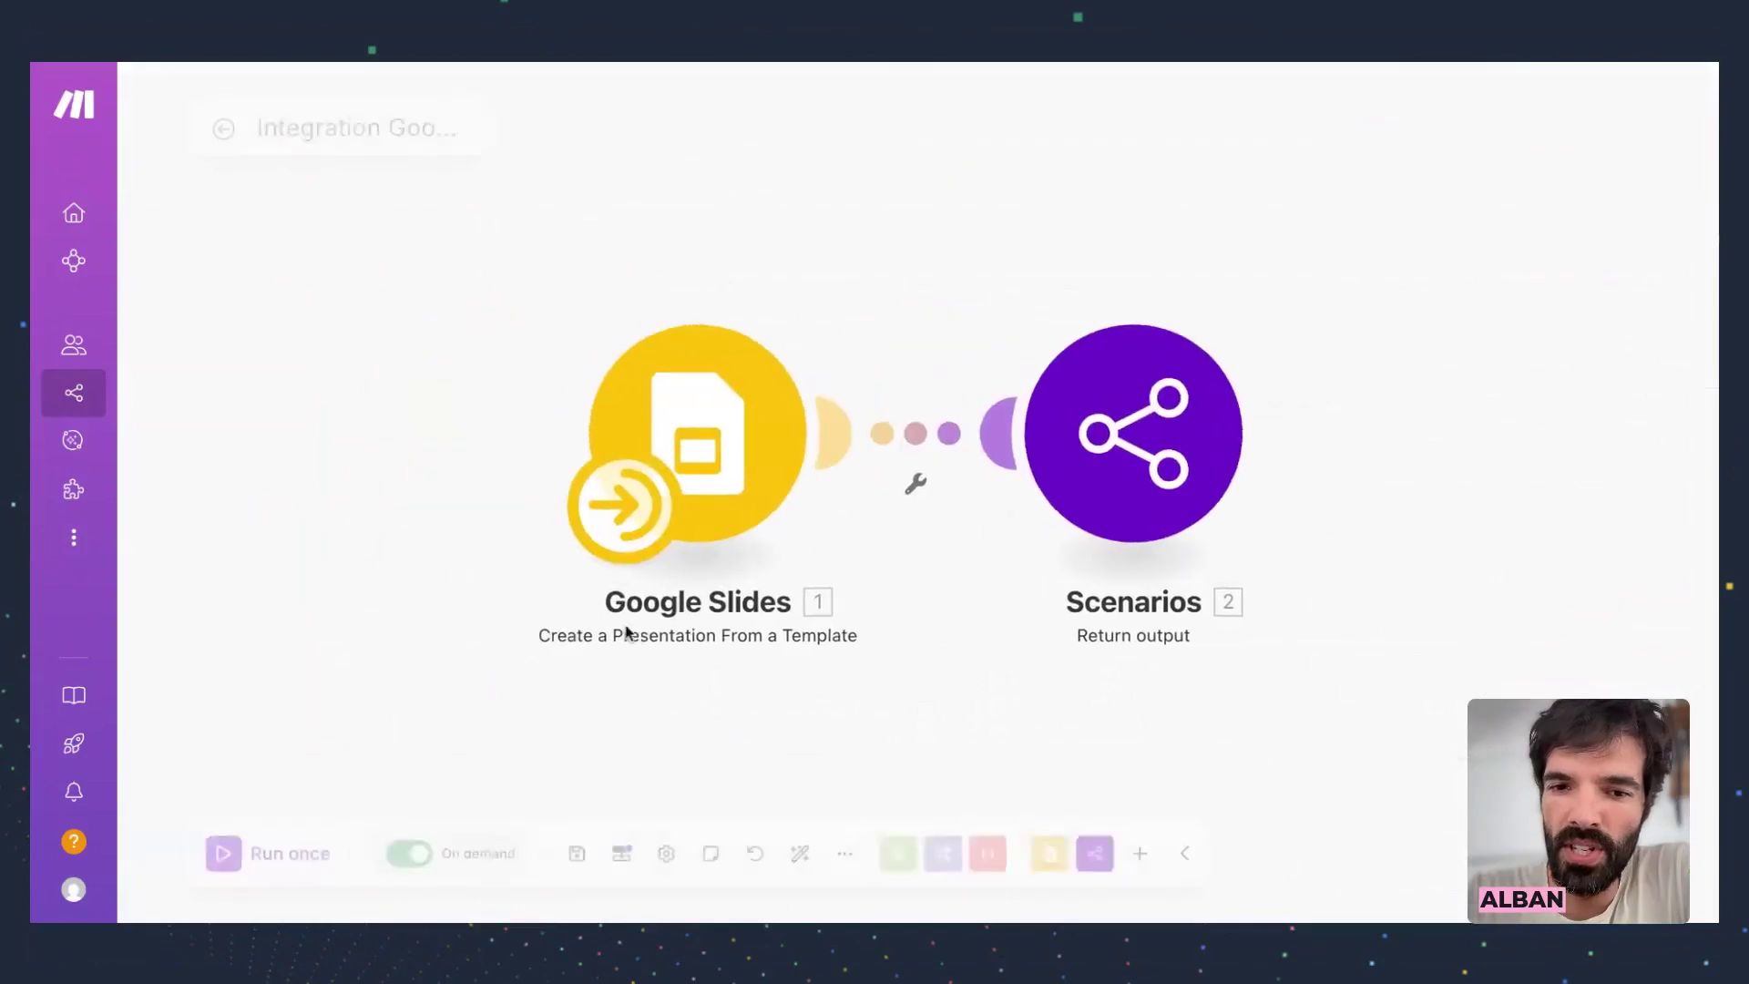
pyautogui.click(756, 461)
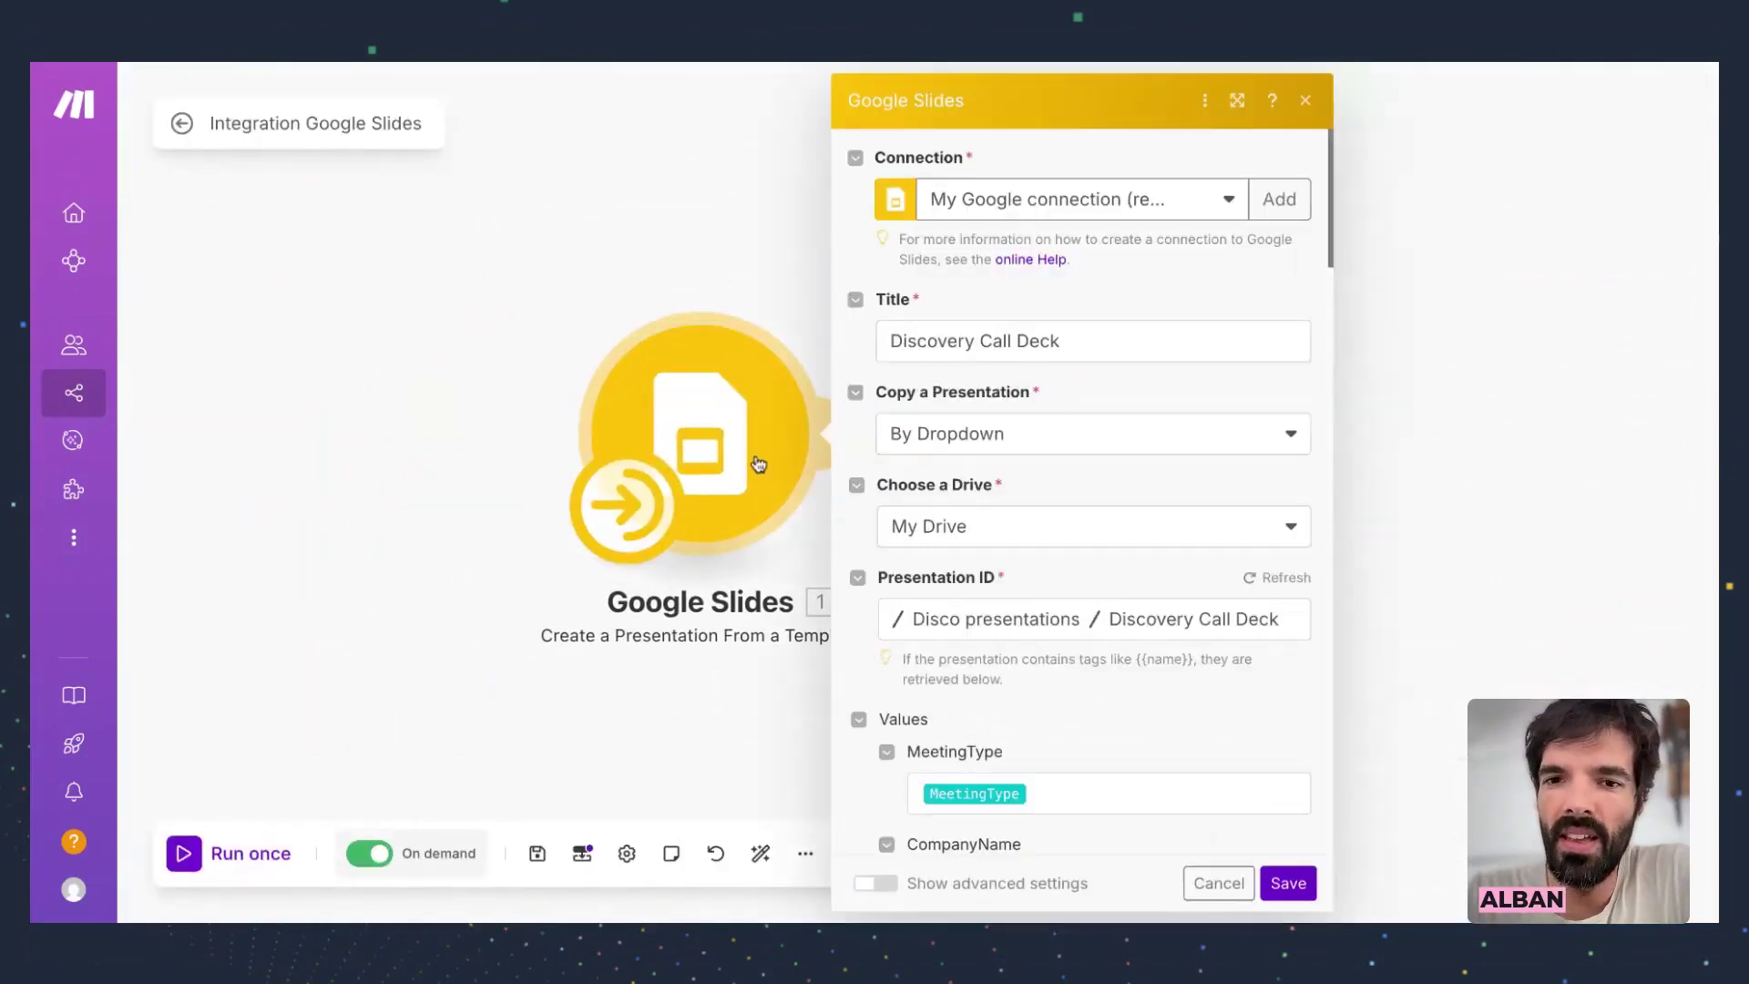
pyautogui.scroll(-2, 1212, 392)
pyautogui.scroll(1, 1212, 392)
pyautogui.scroll(-5, 1212, 392)
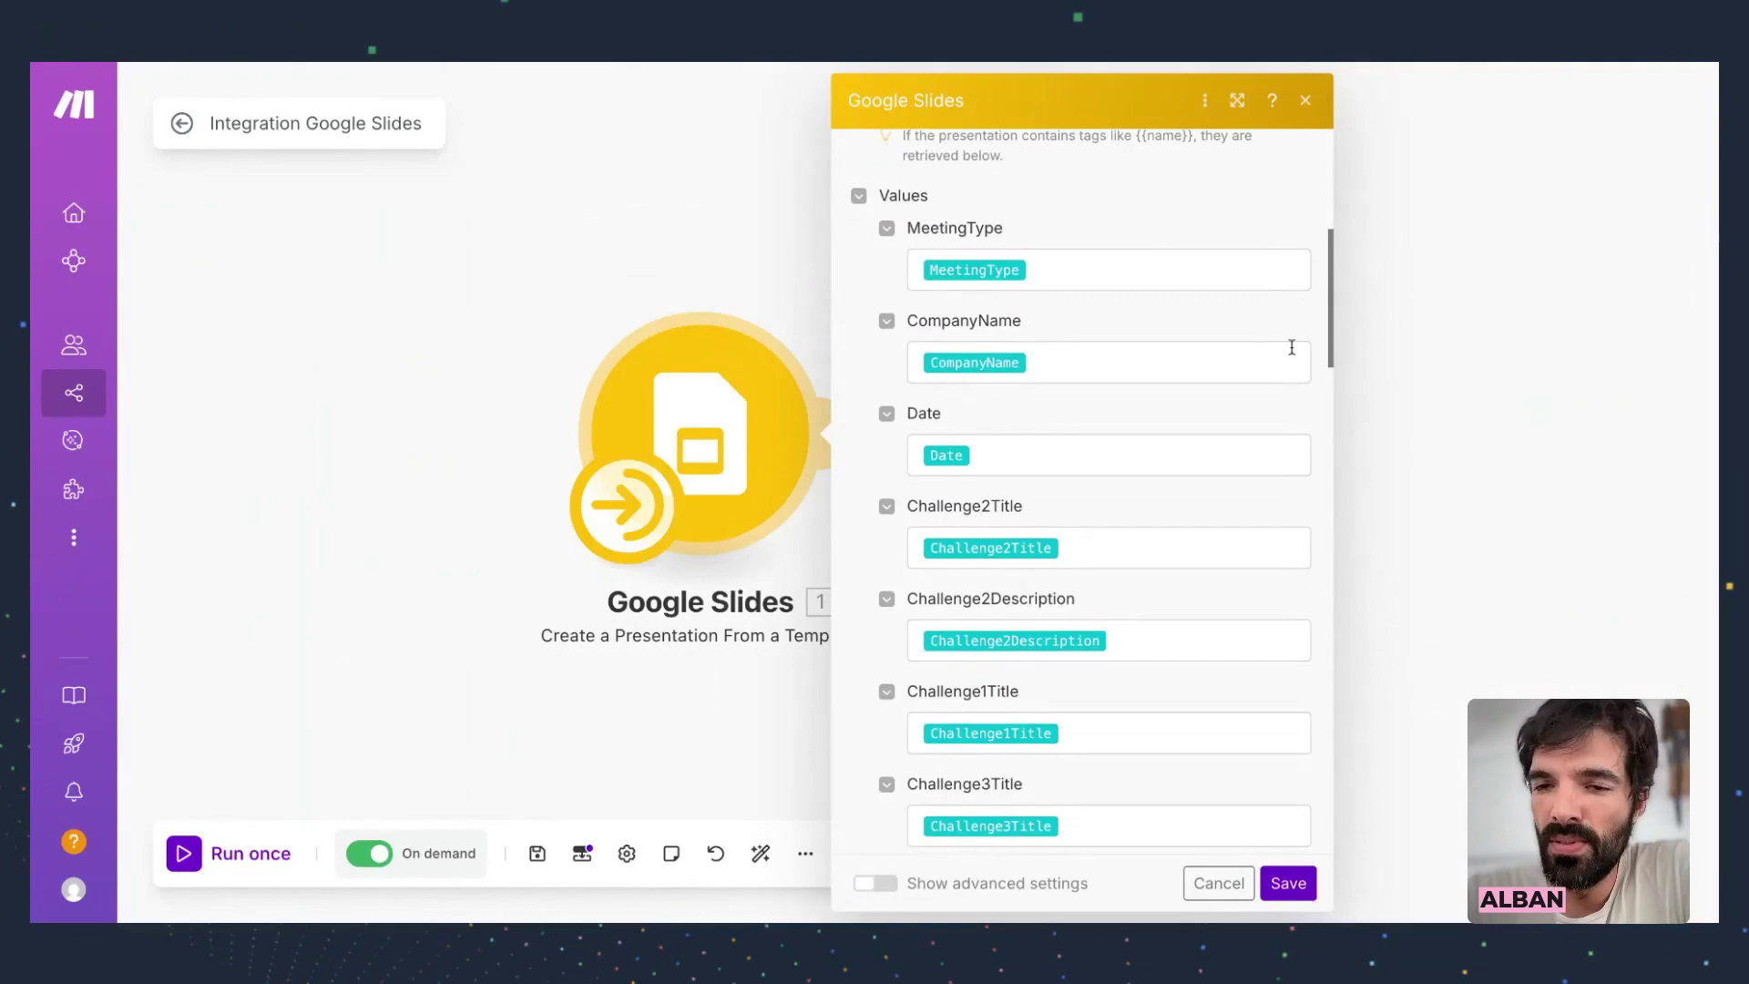
pyautogui.scroll(-1, 1292, 347)
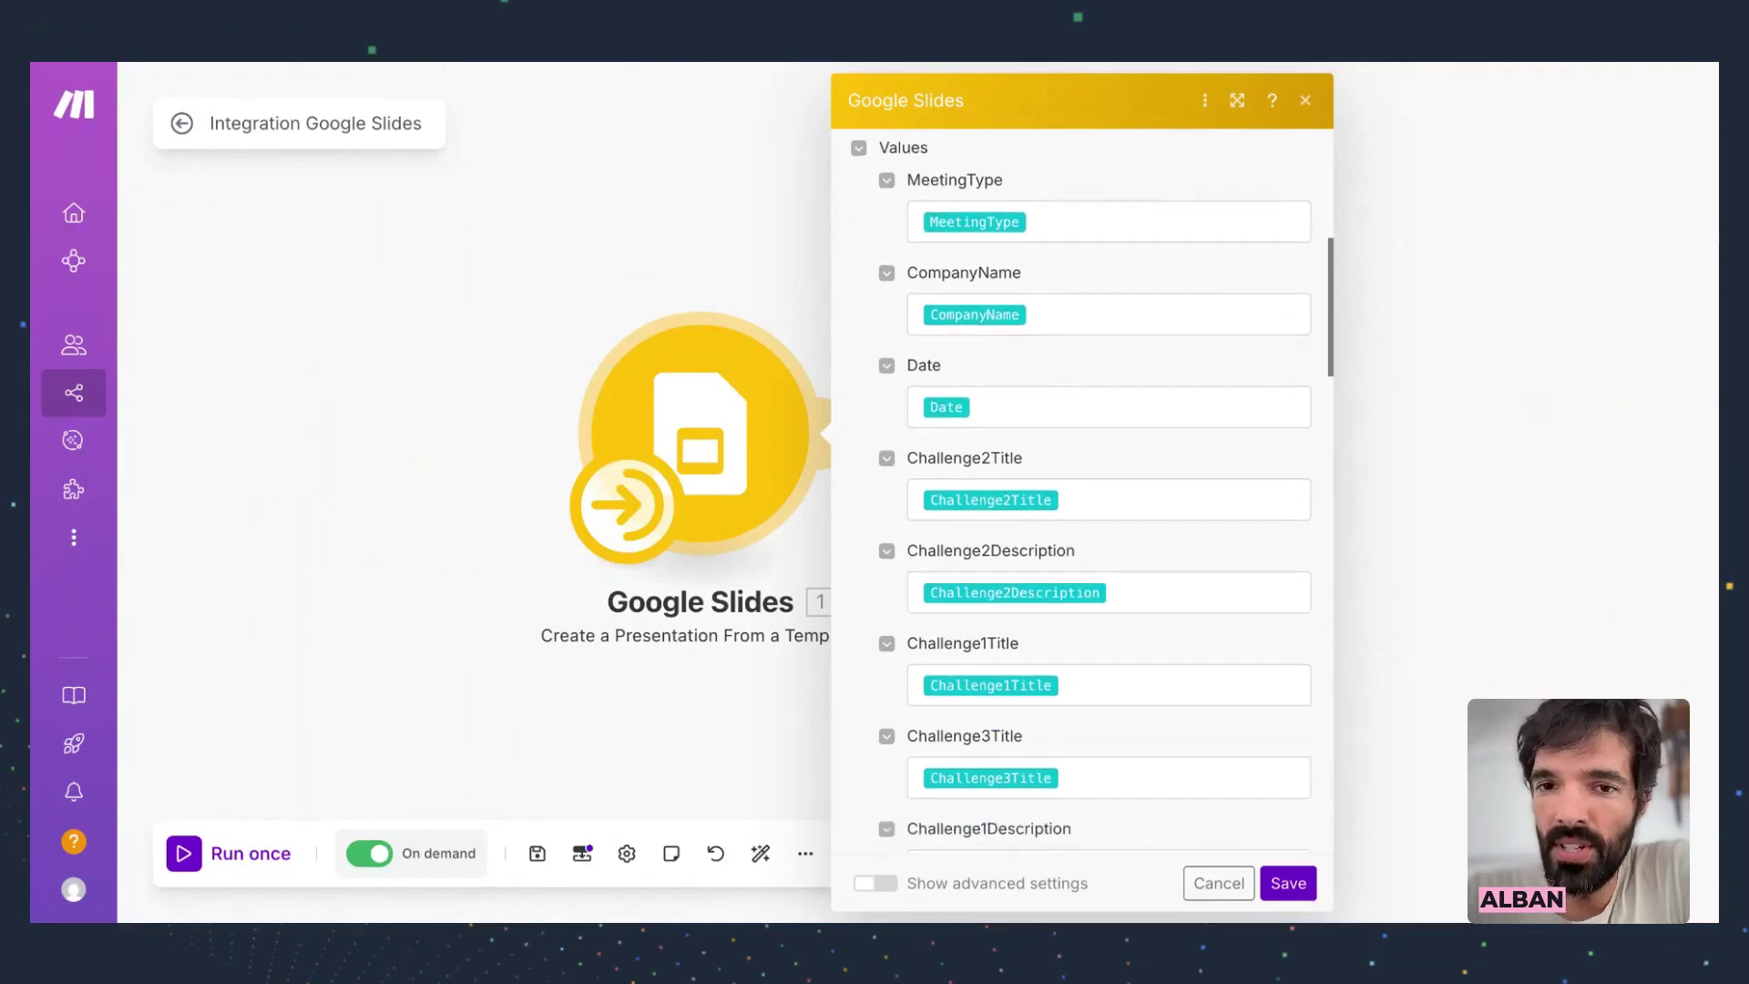
pyautogui.scroll(-3, 1014, 292)
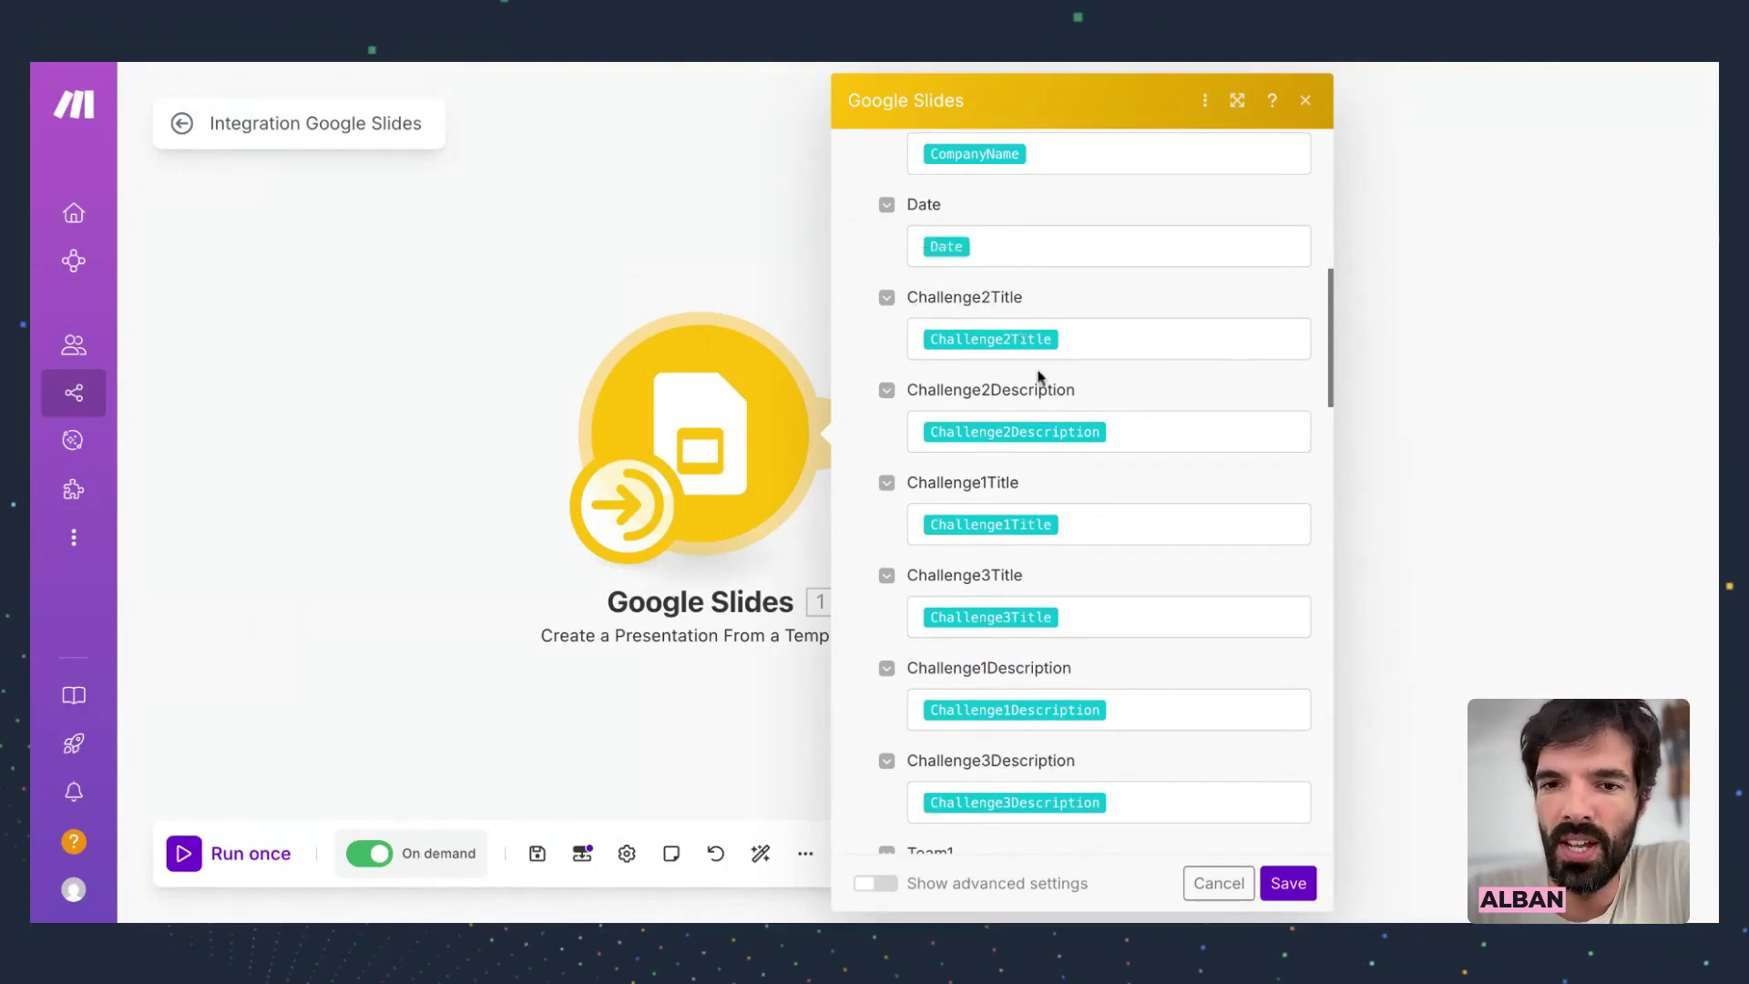
pyautogui.scroll(-10, 973, 557)
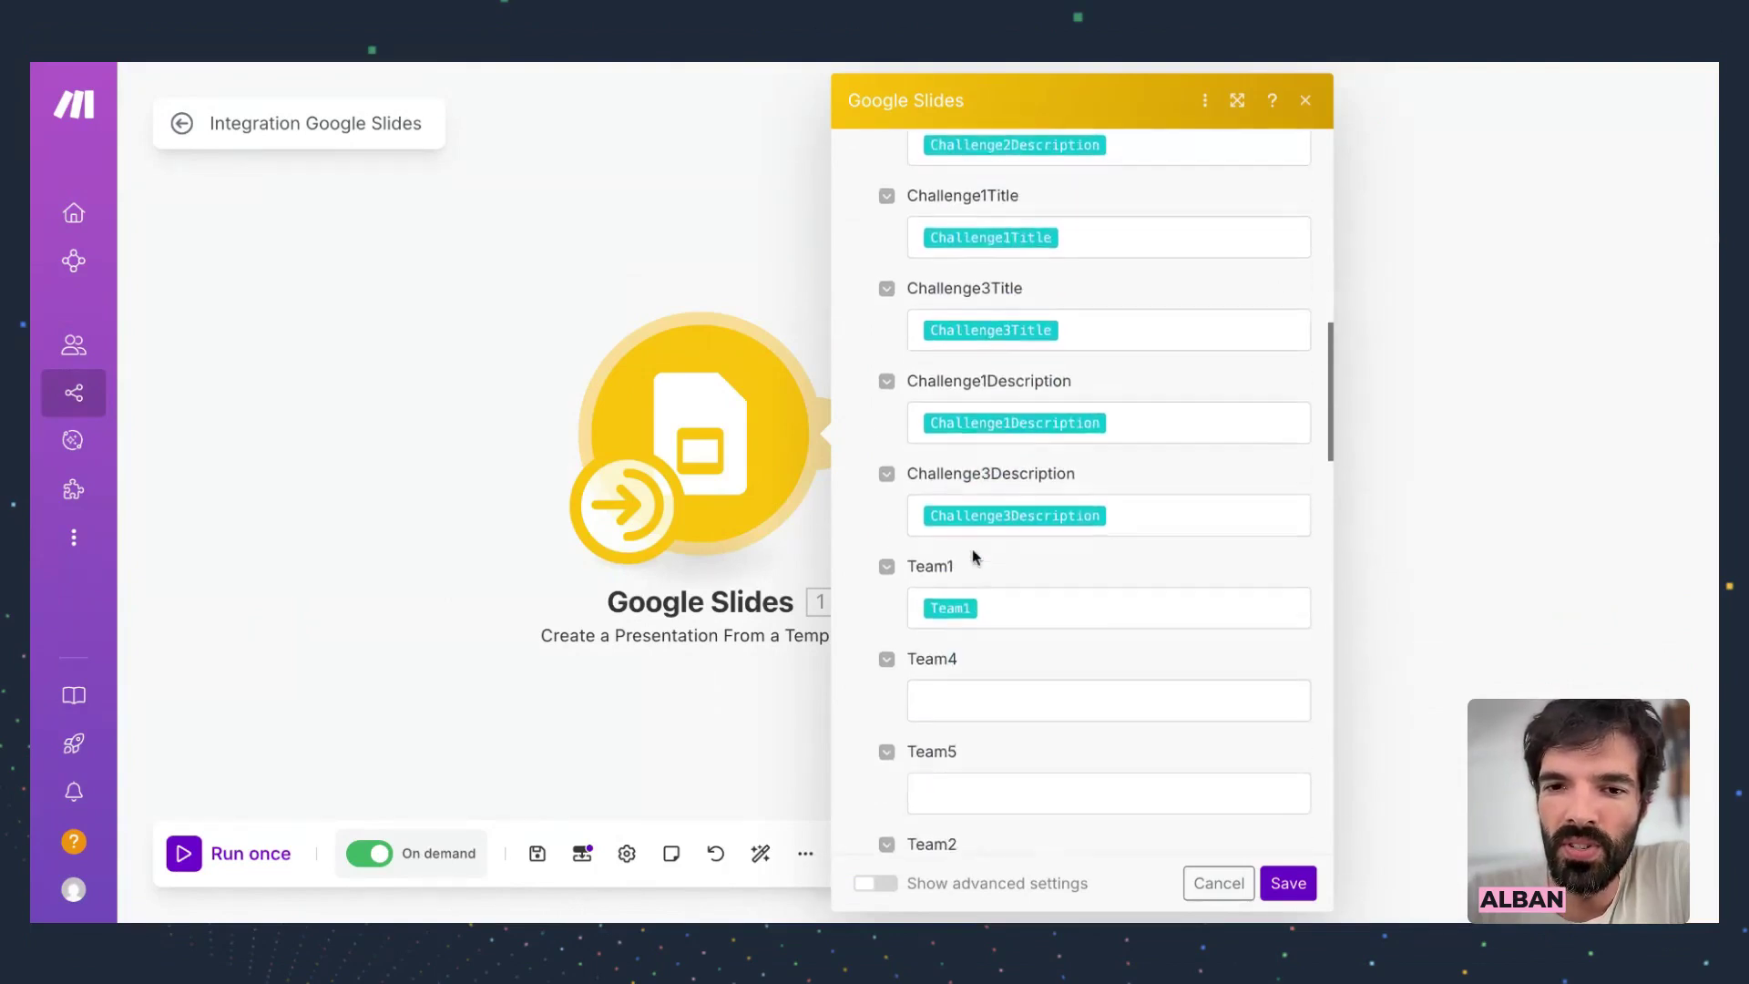
pyautogui.scroll(-20, 973, 557)
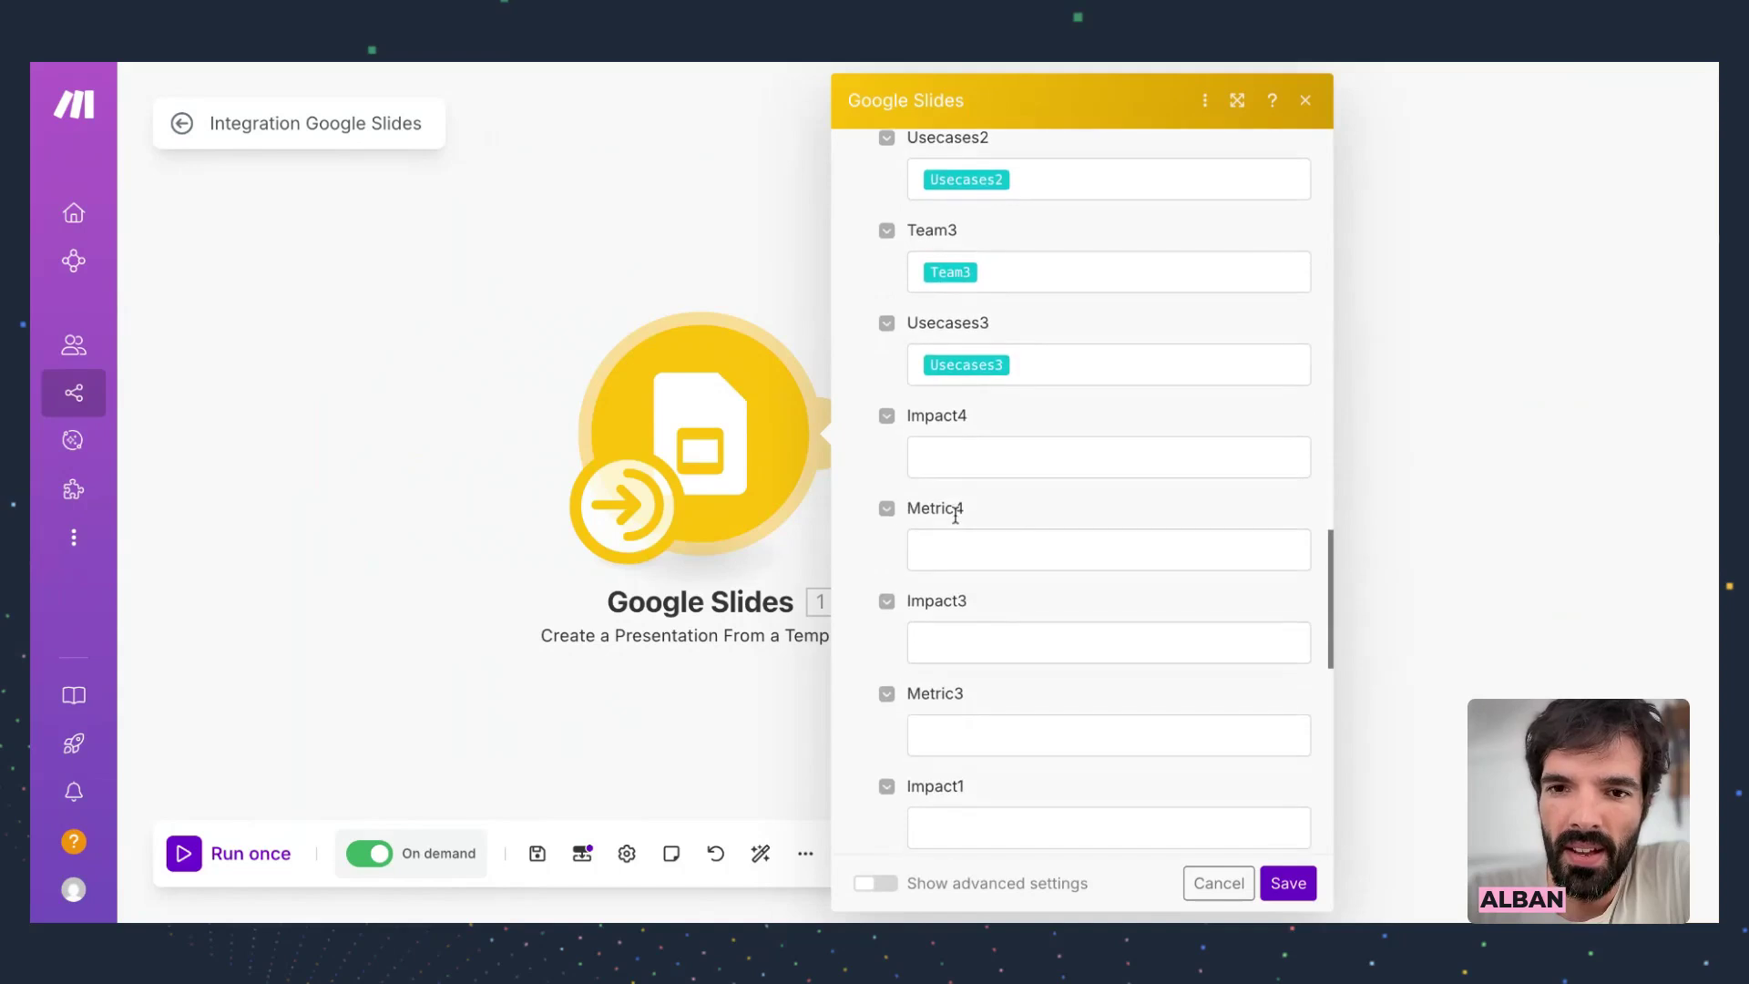
pyautogui.scroll(15, 954, 516)
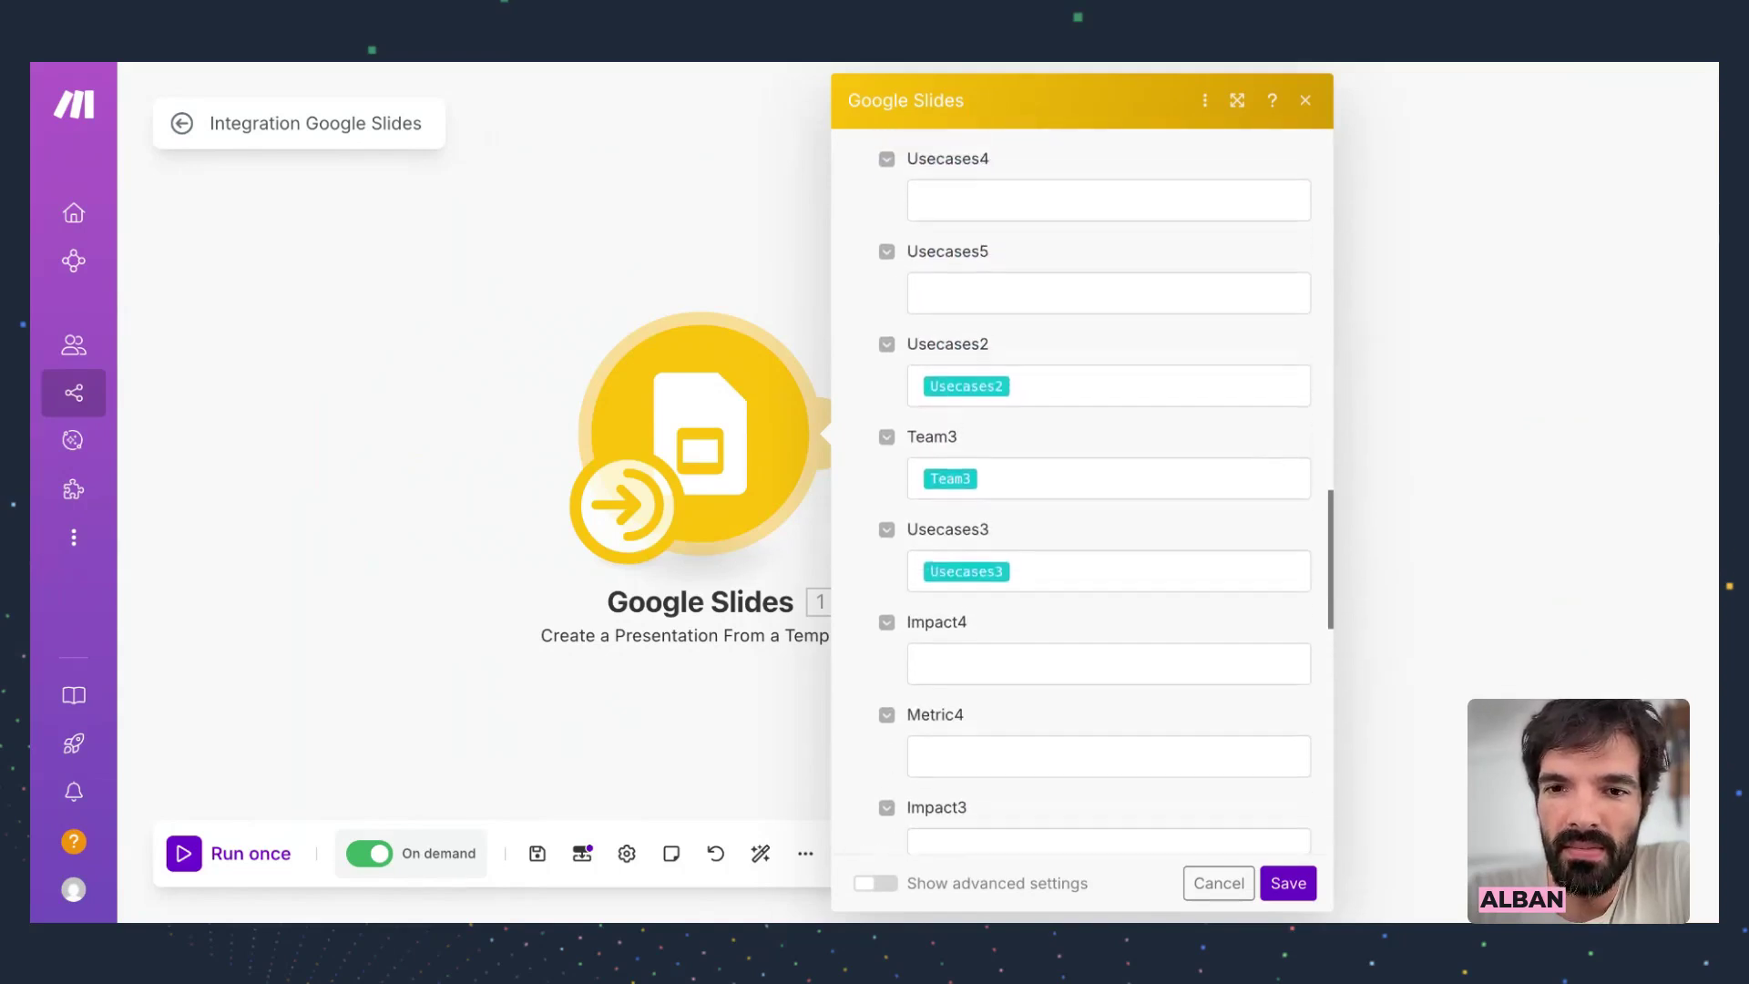
pyautogui.scroll(-10, 1082, 492)
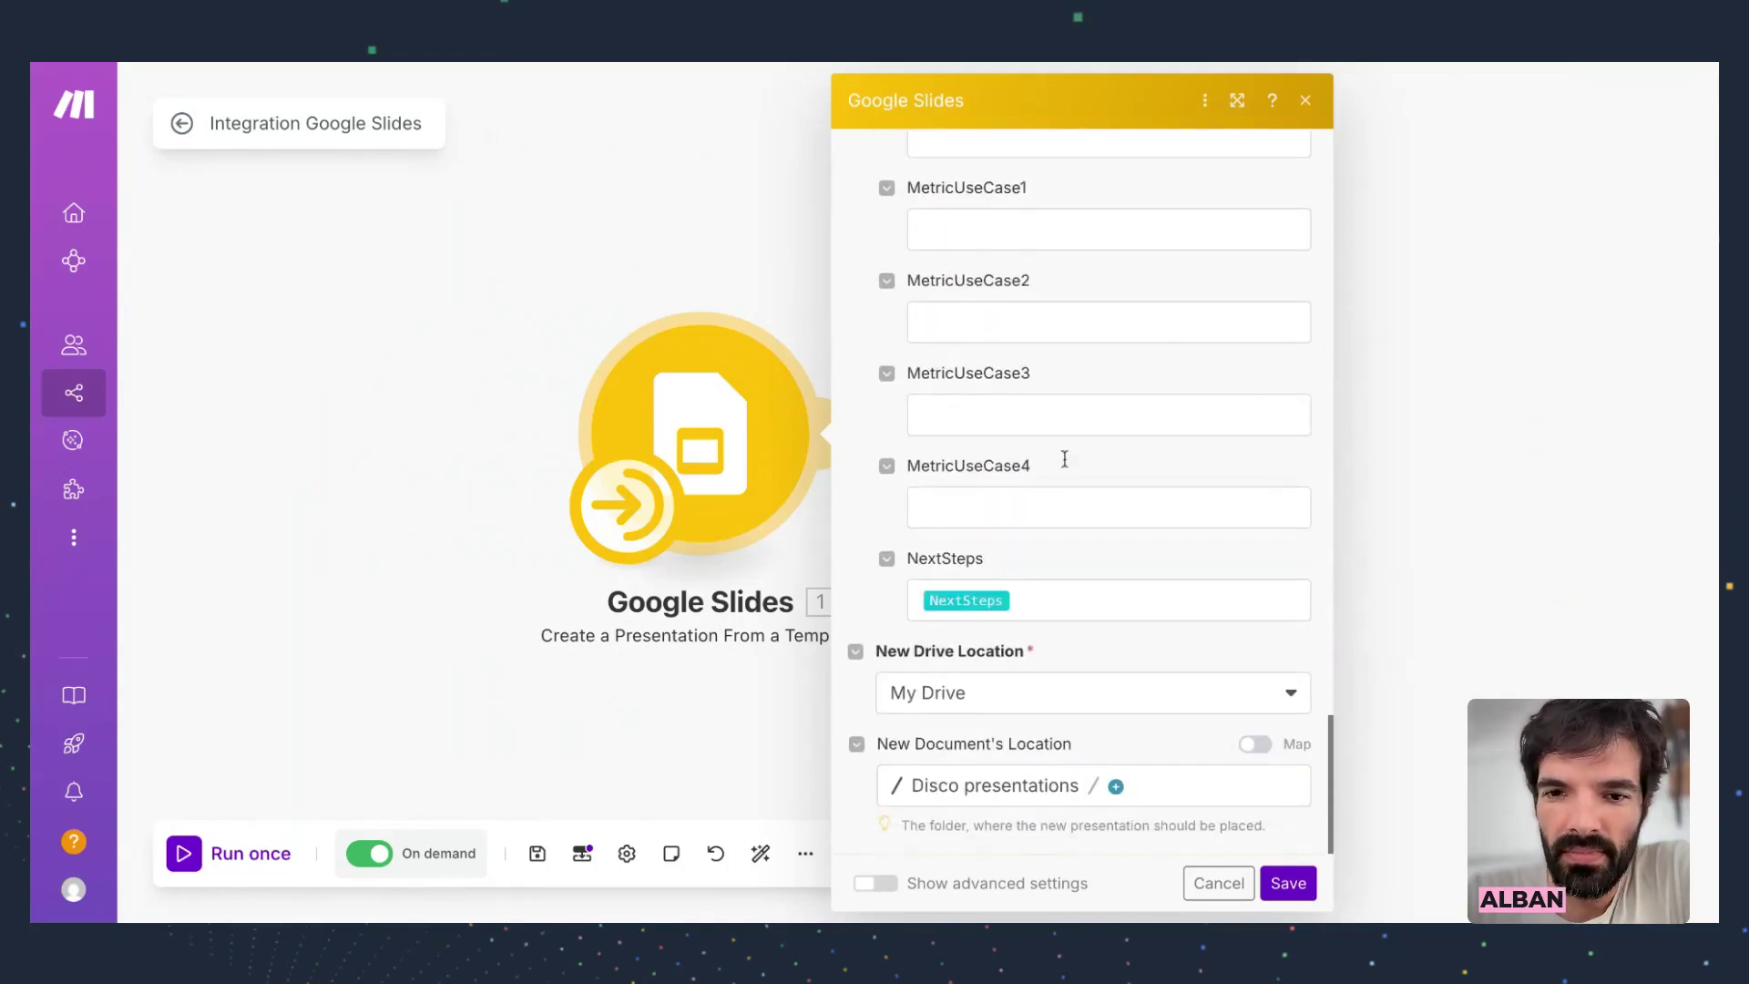
pyautogui.click(1424, 461)
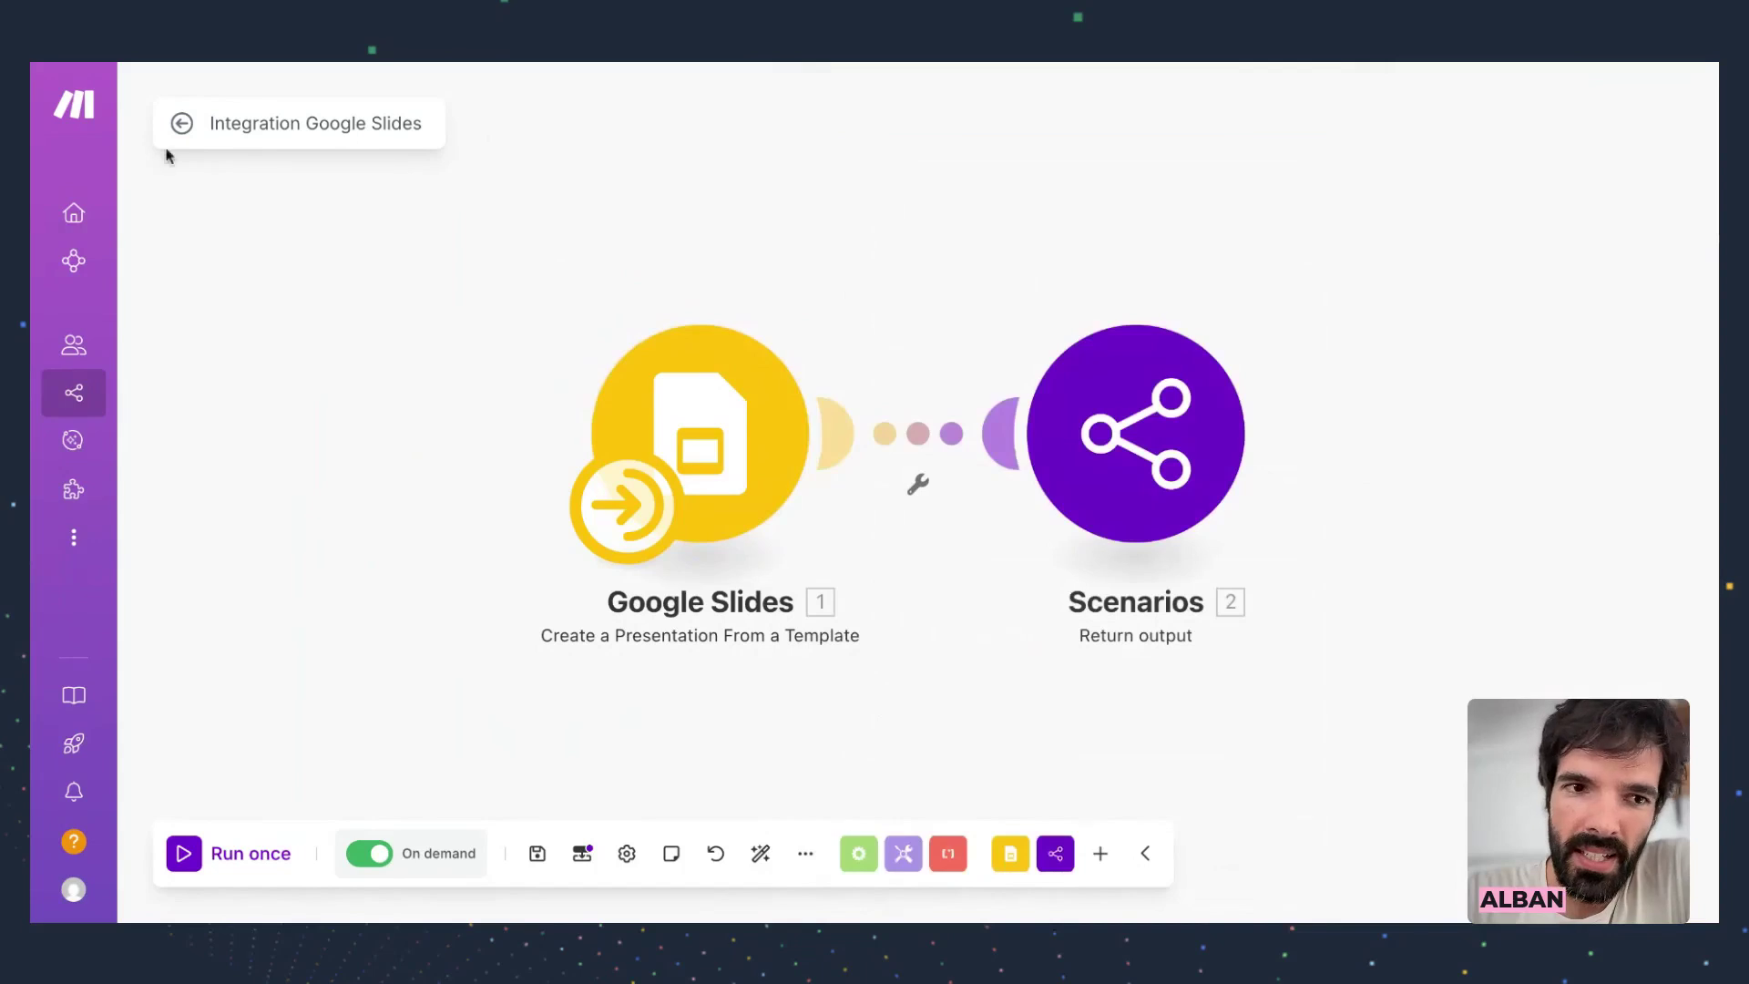
# Leave the Integration Google Slides scenario and open the API / MCP access settings of the Make user profile
pyautogui.click(181, 123)
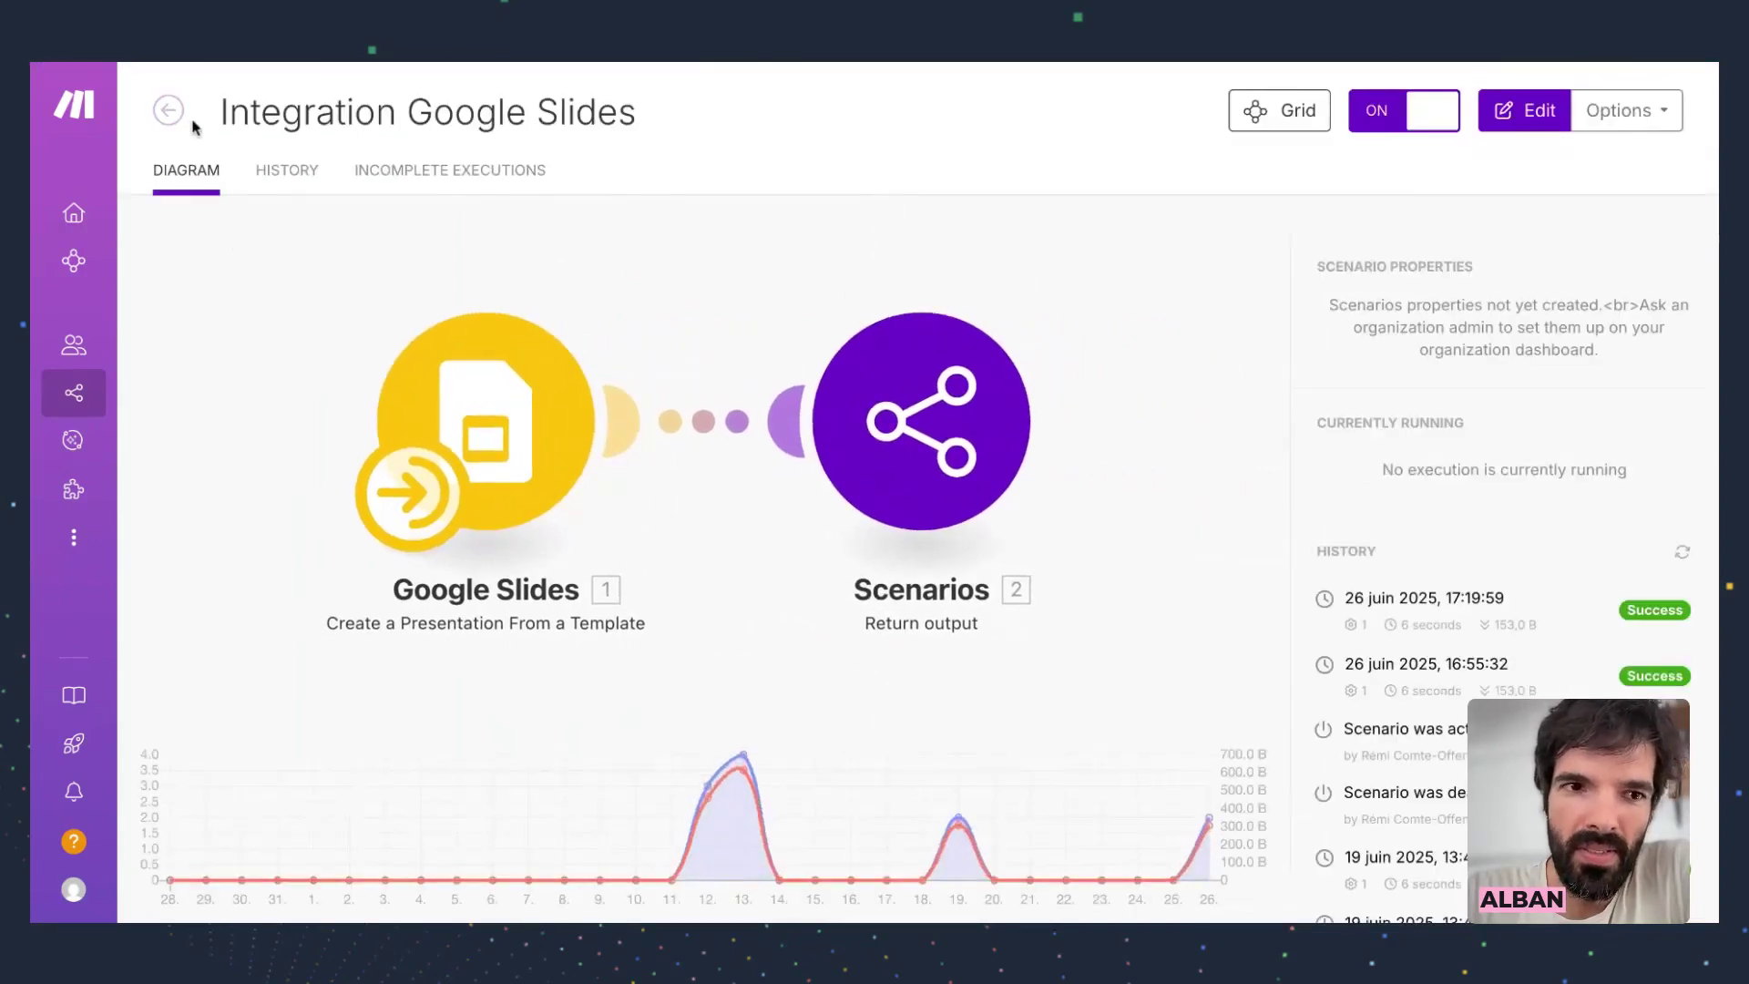
pyautogui.click(170, 112)
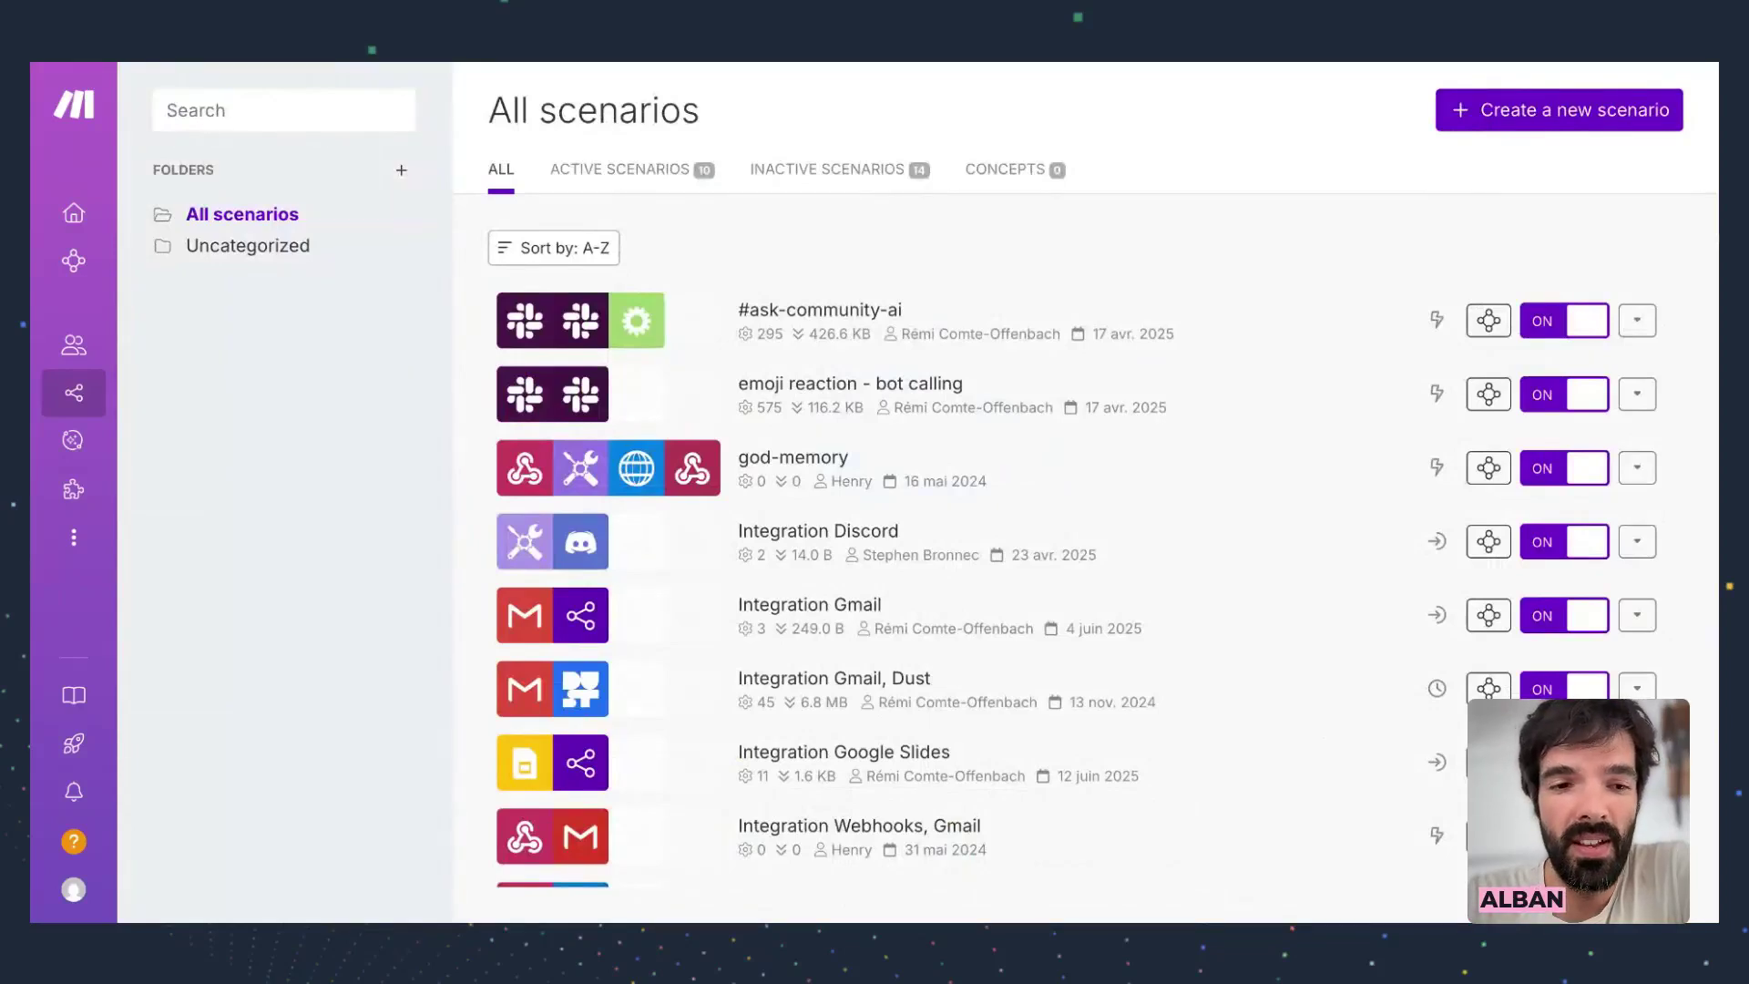
pyautogui.moveTo(47, 624)
pyautogui.click(137, 891)
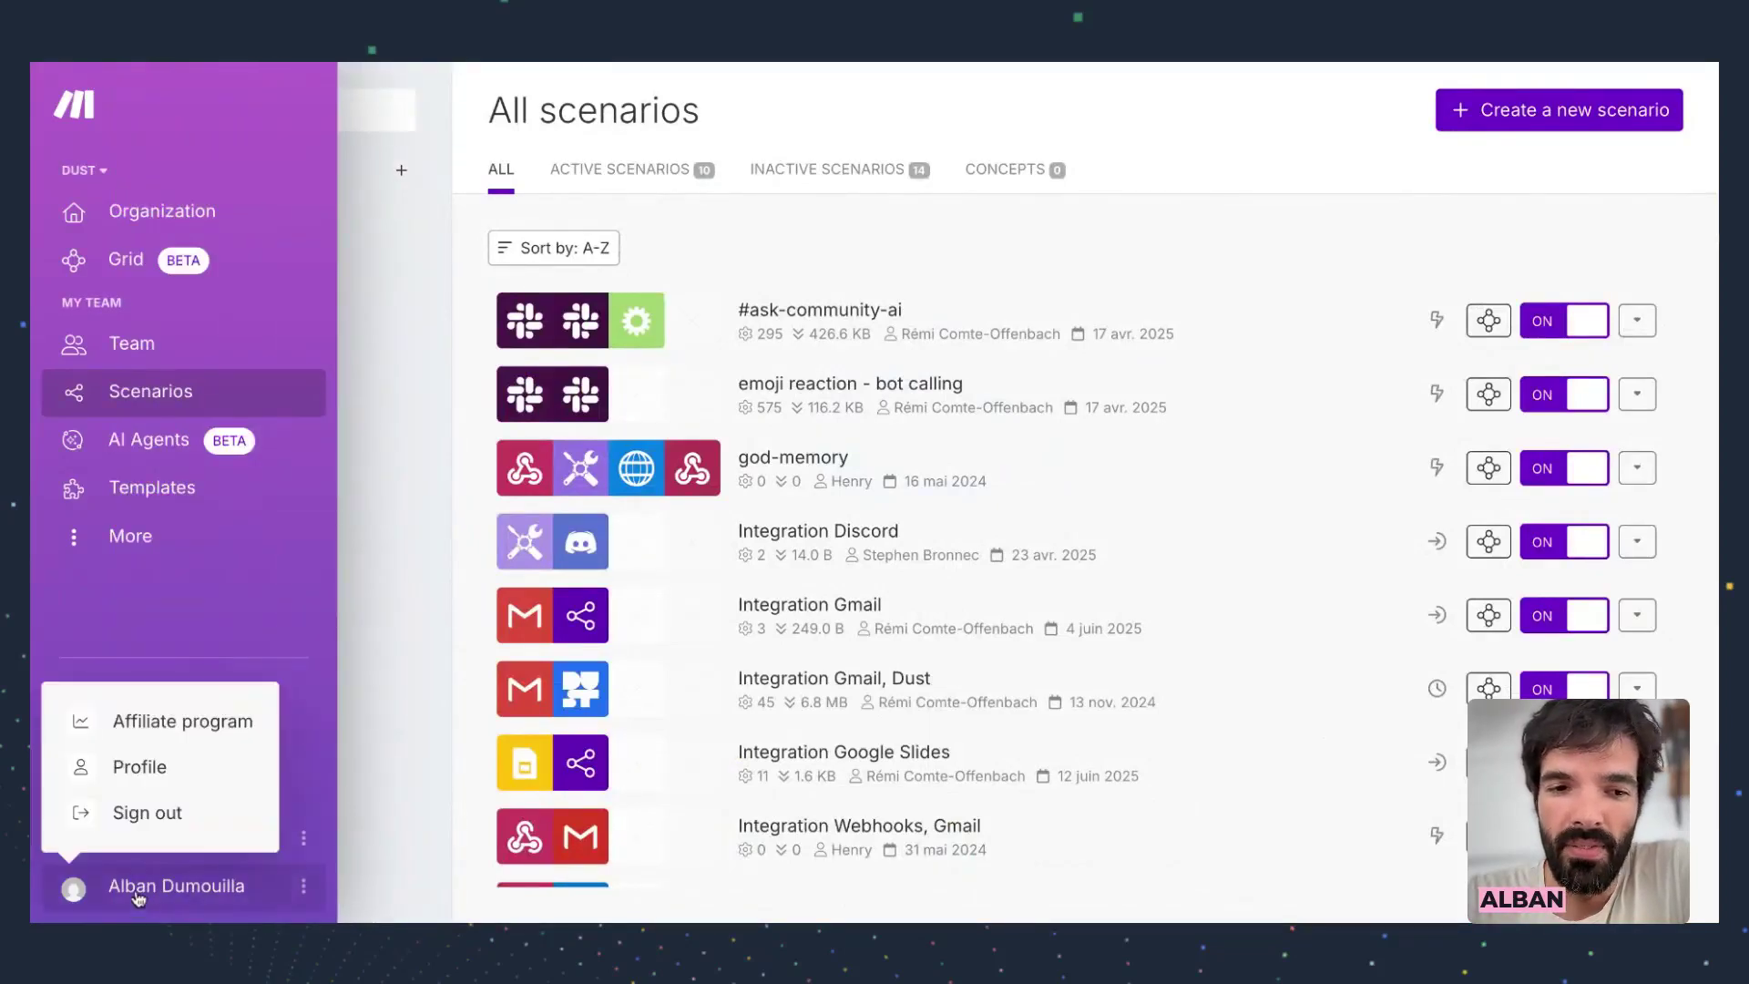
pyautogui.click(137, 767)
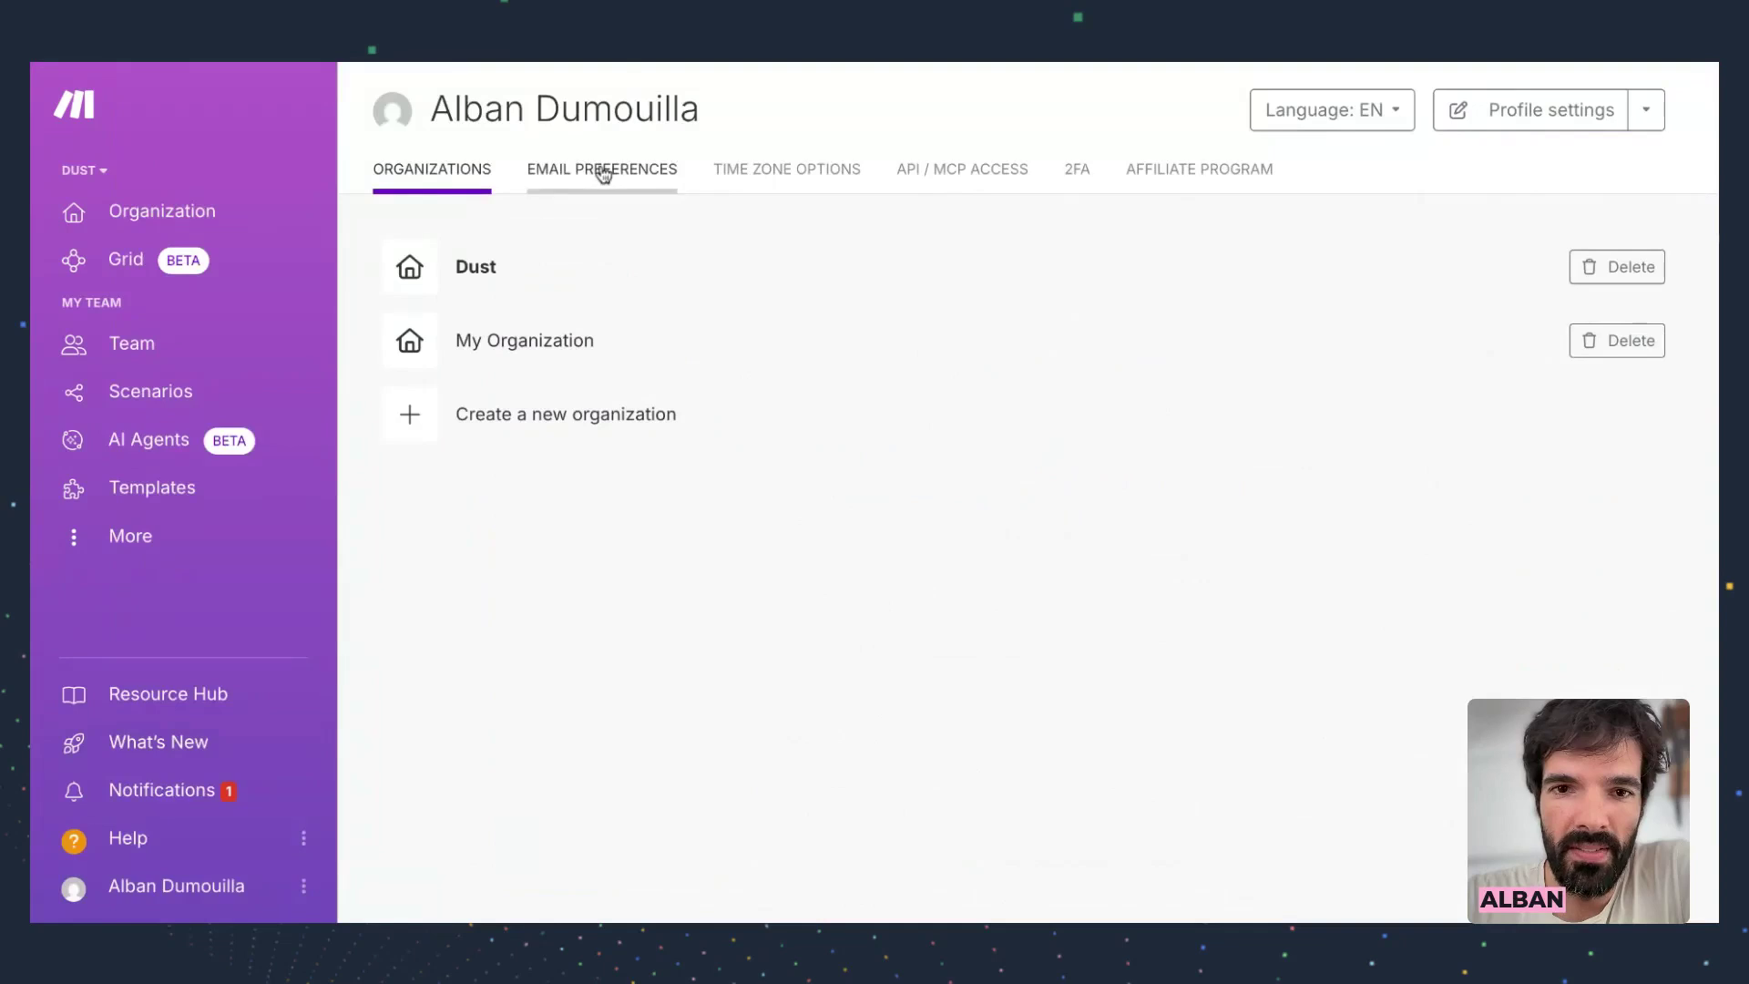
pyautogui.click(996, 188)
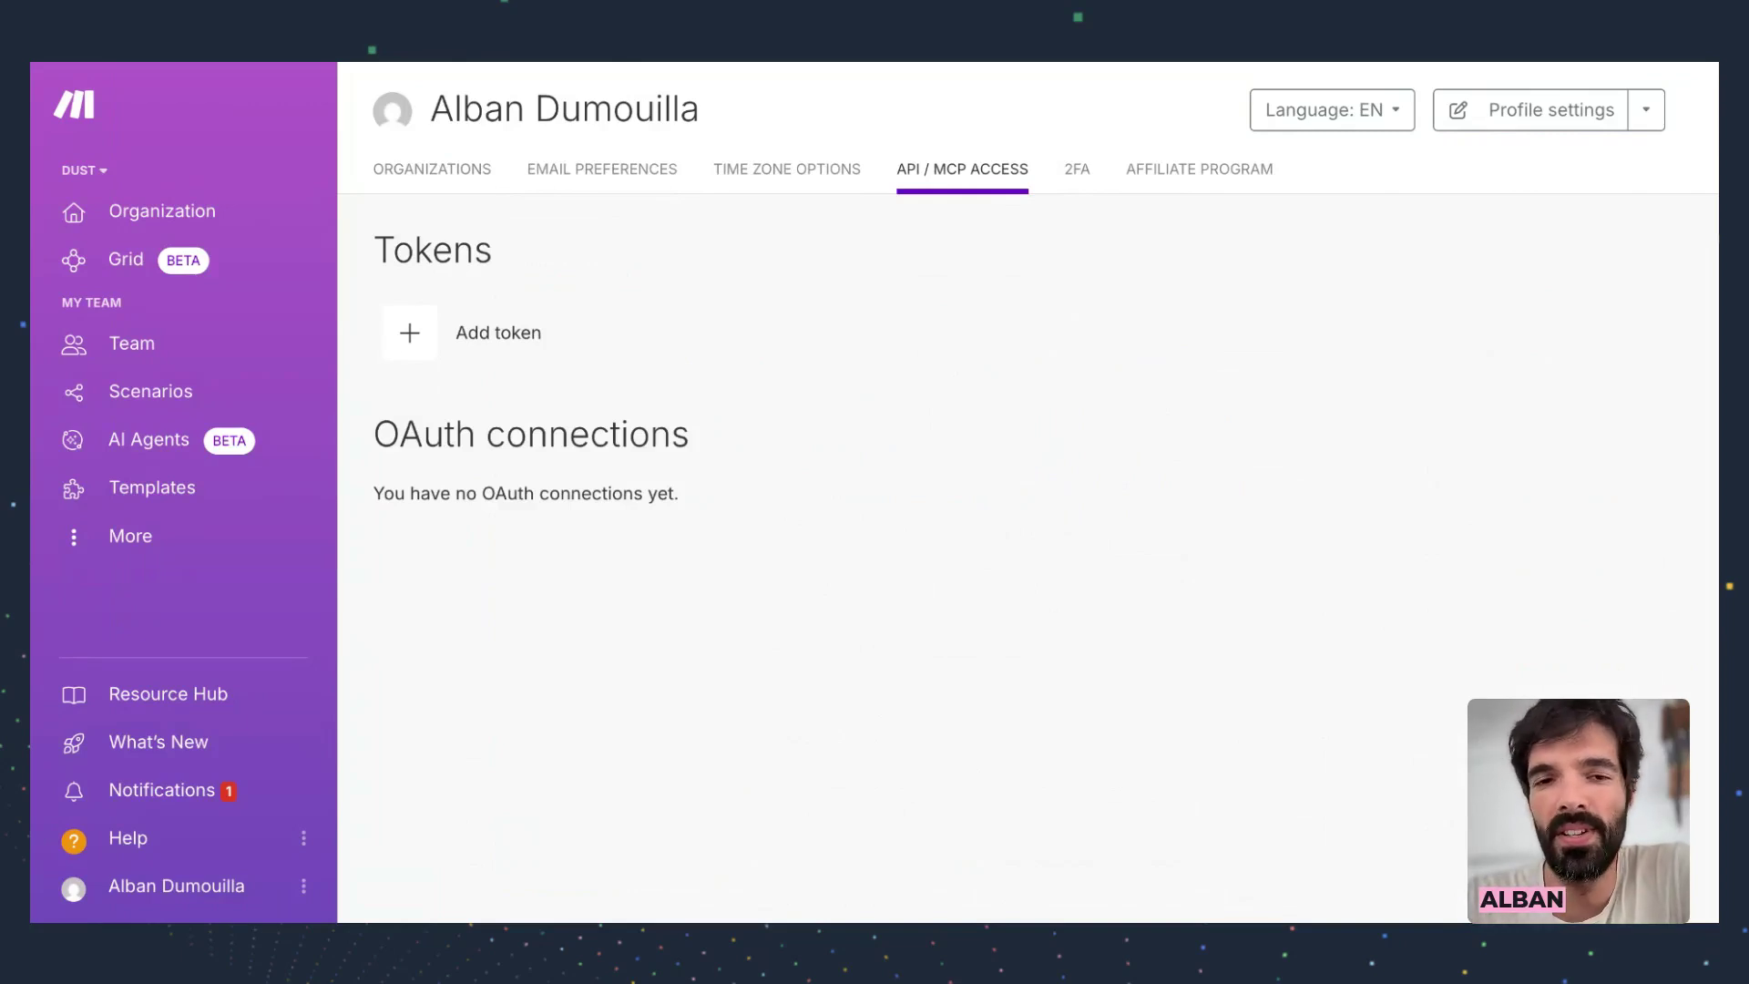
# Add a token of type MCP Token labelled "Demo MCP token"
pyautogui.click(510, 337)
pyautogui.click(739, 233)
pyautogui.click(712, 267)
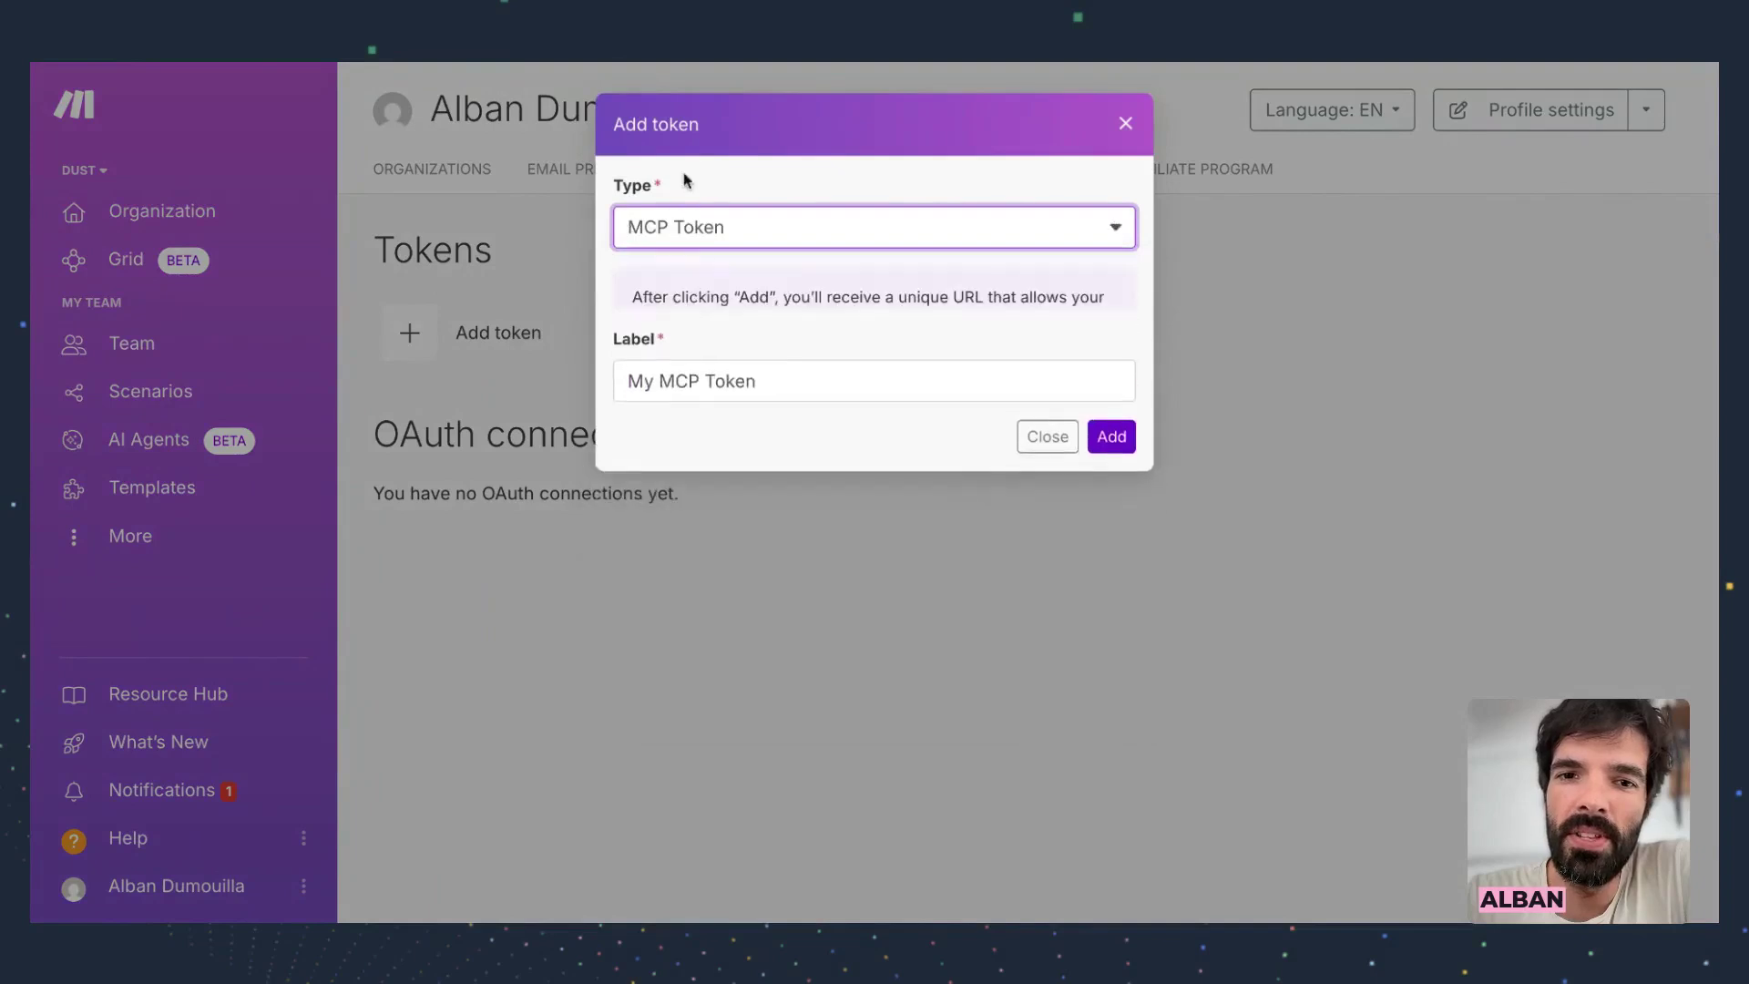
pyautogui.moveTo(773, 578); pyautogui.dragTo(500, 538)
pyautogui.write('De')
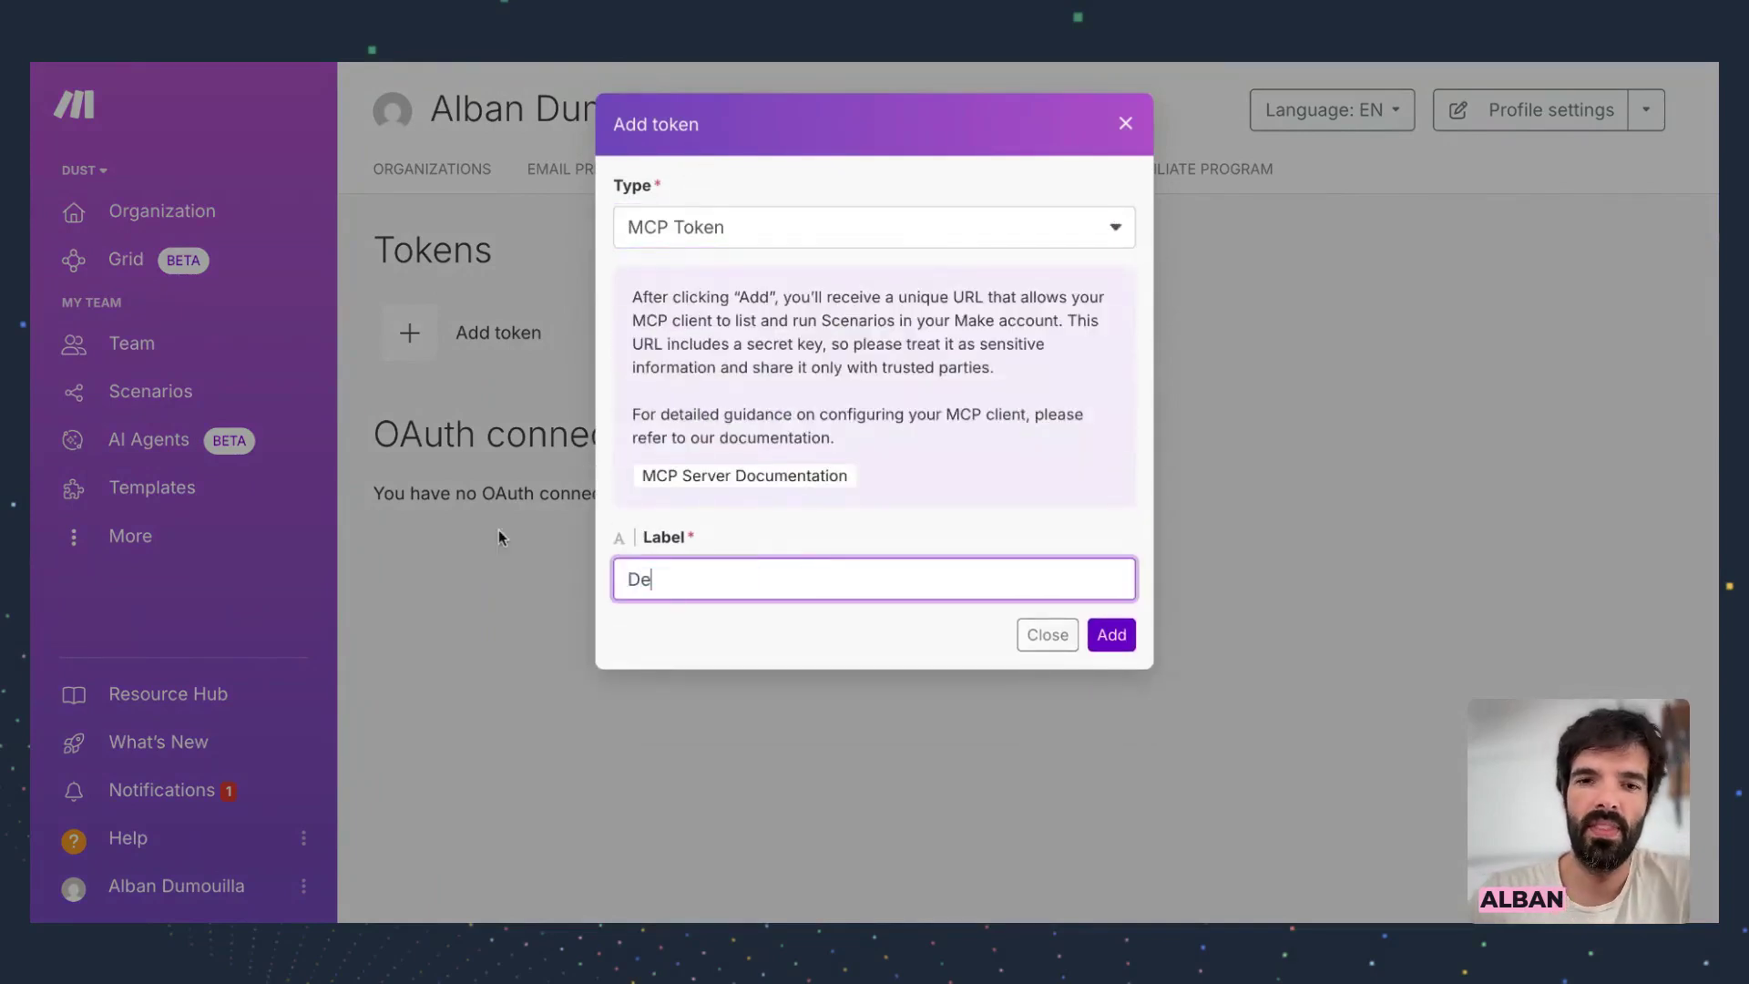
pyautogui.write('mo MCP token')
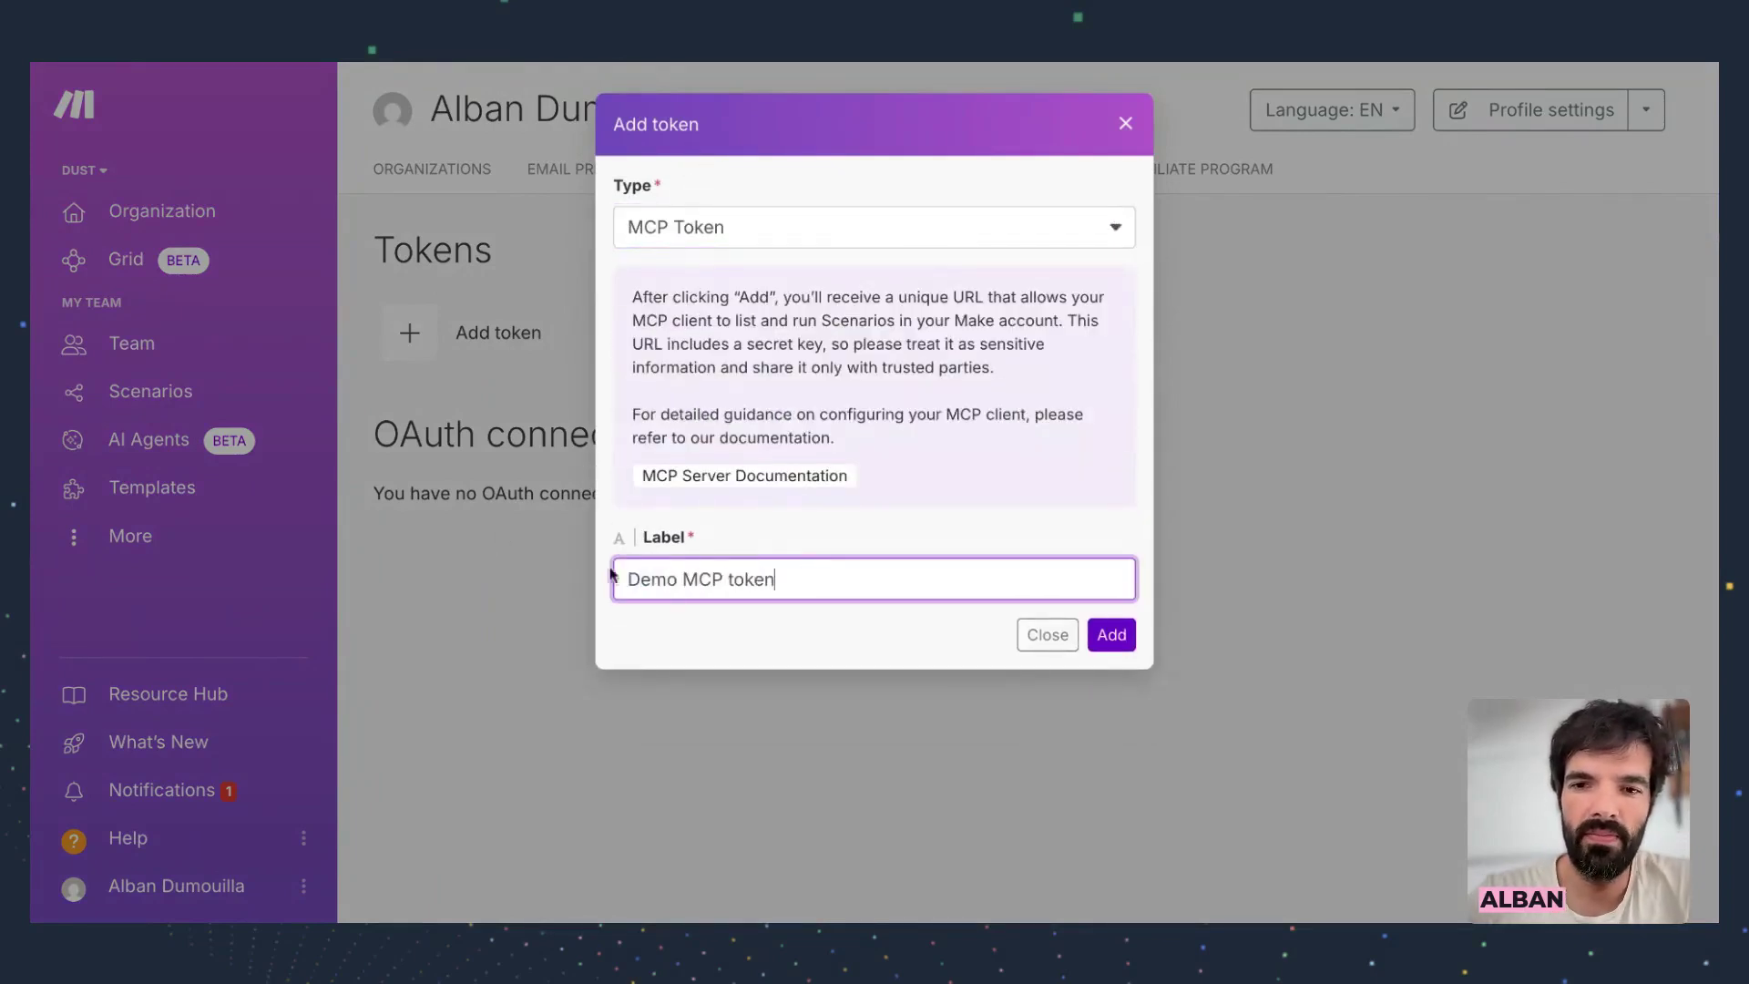
pyautogui.click(1107, 637)
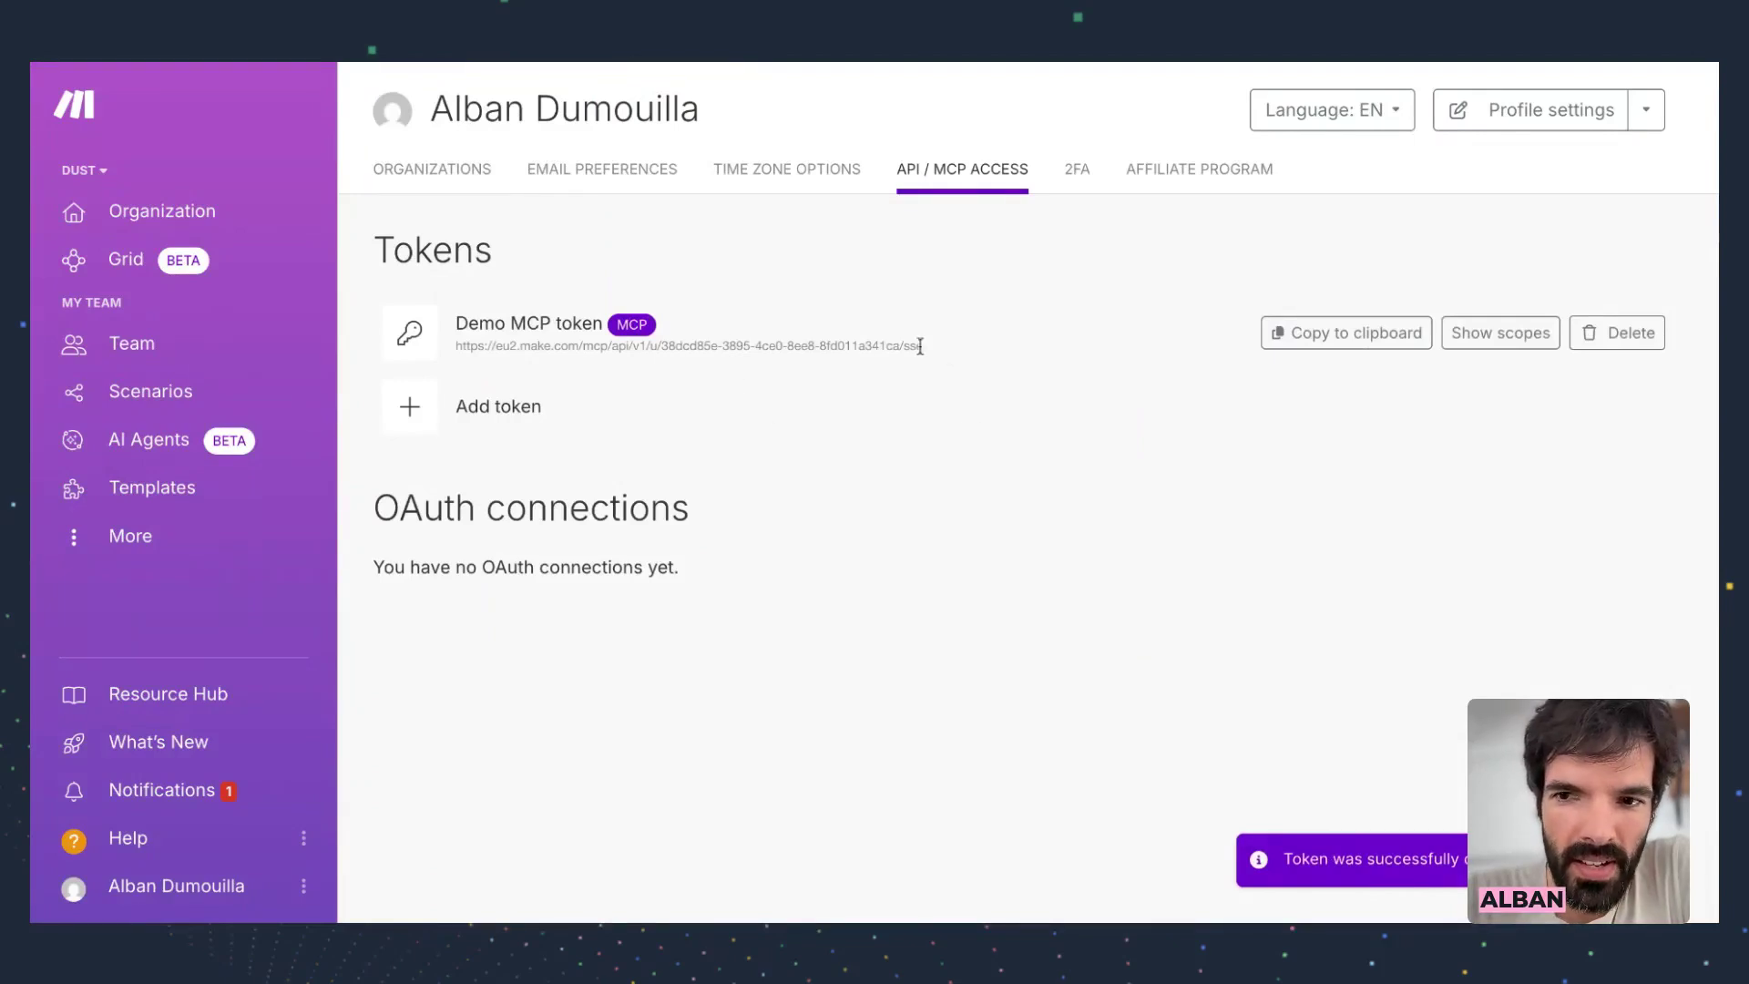
# Copy the new MCP token's URL to the clipboard
pyautogui.click(1294, 333)
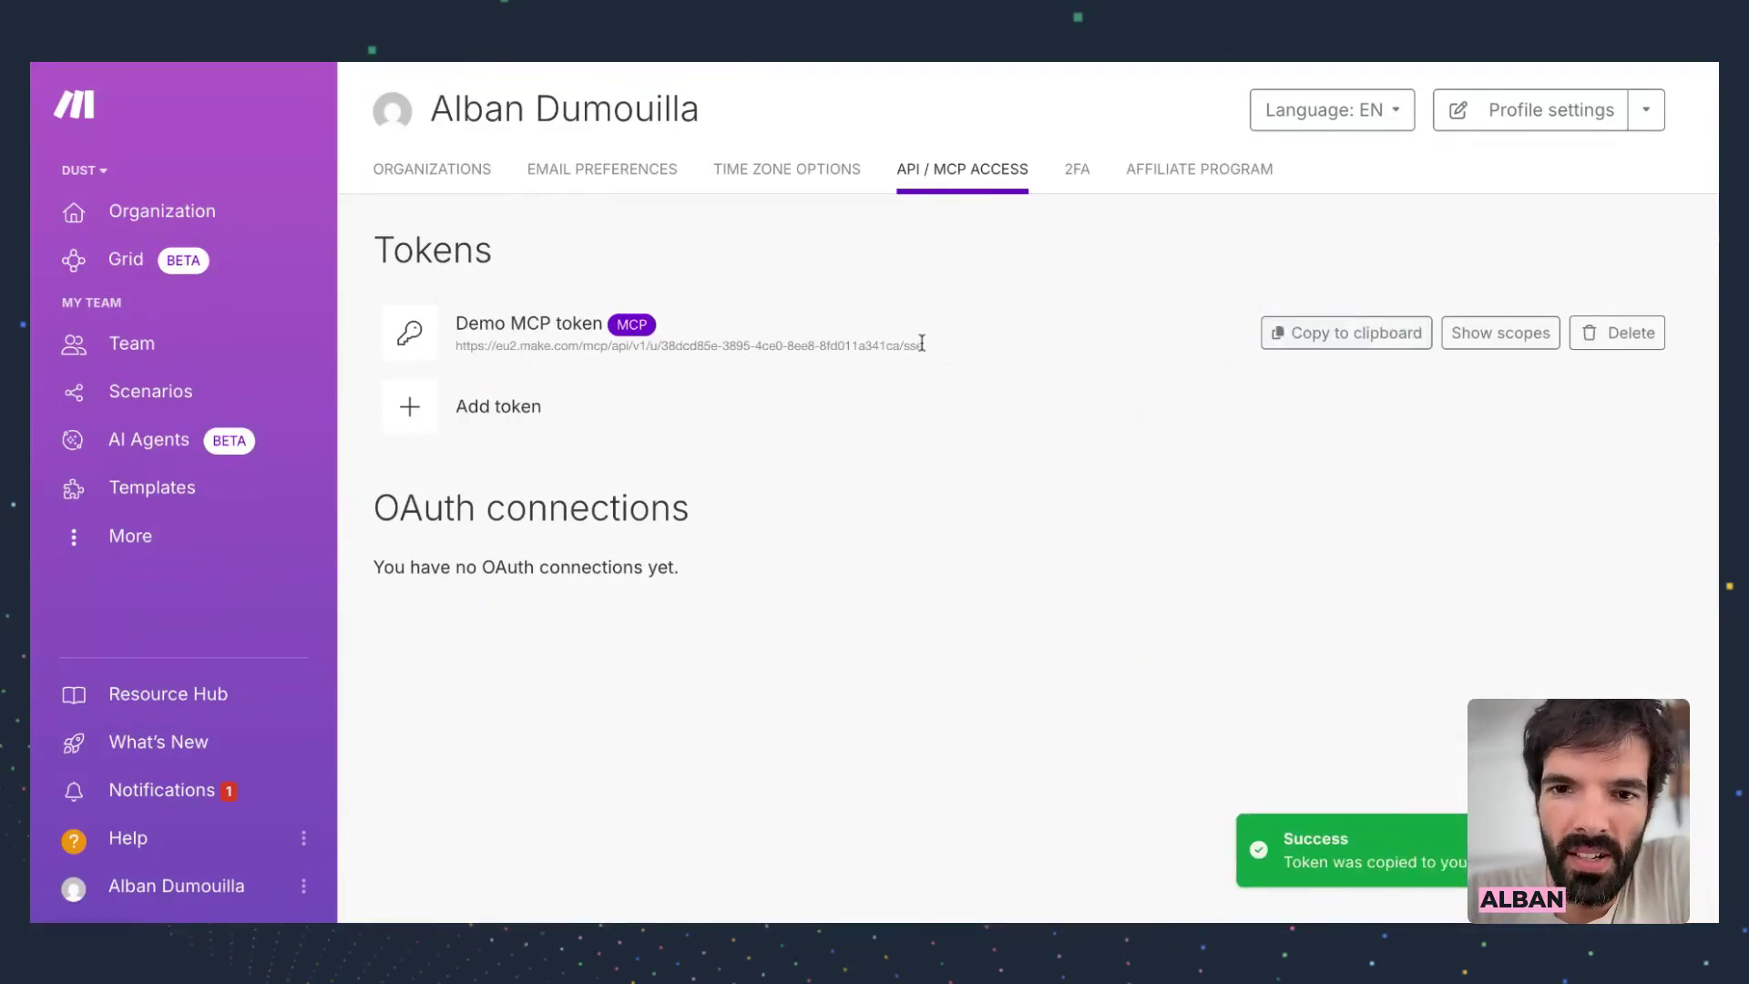
pyautogui.tripleClick(456, 345)
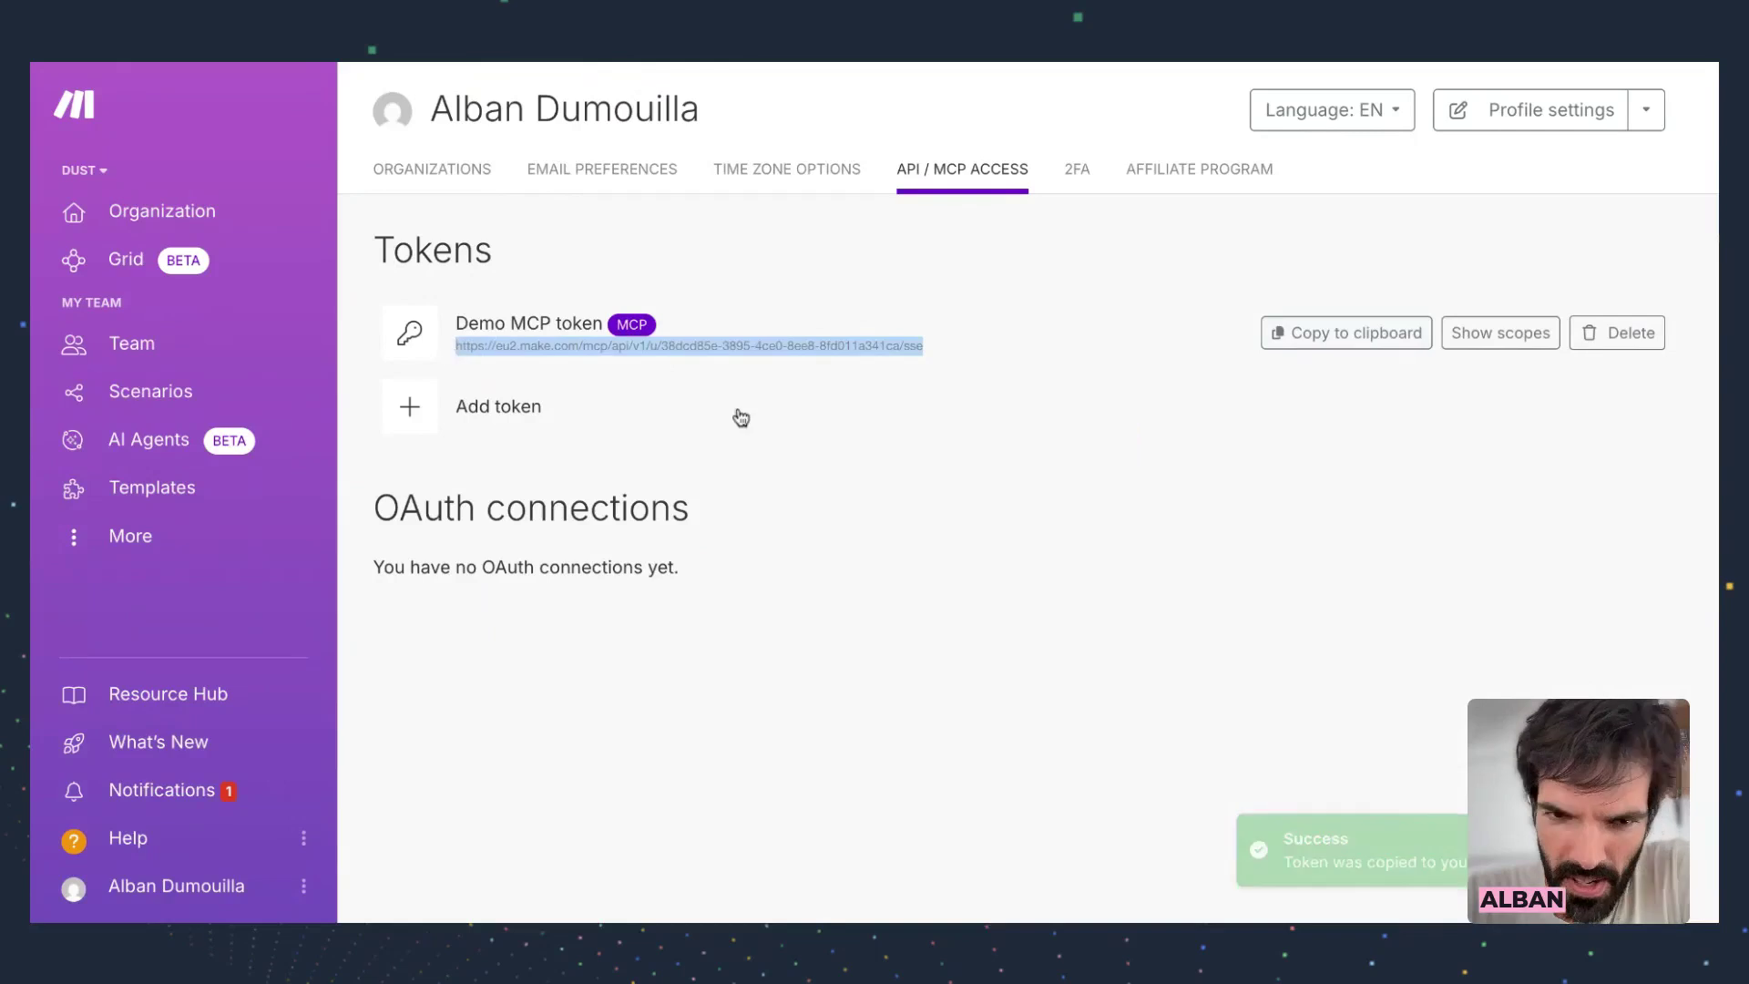
pyautogui.click(1344, 324)
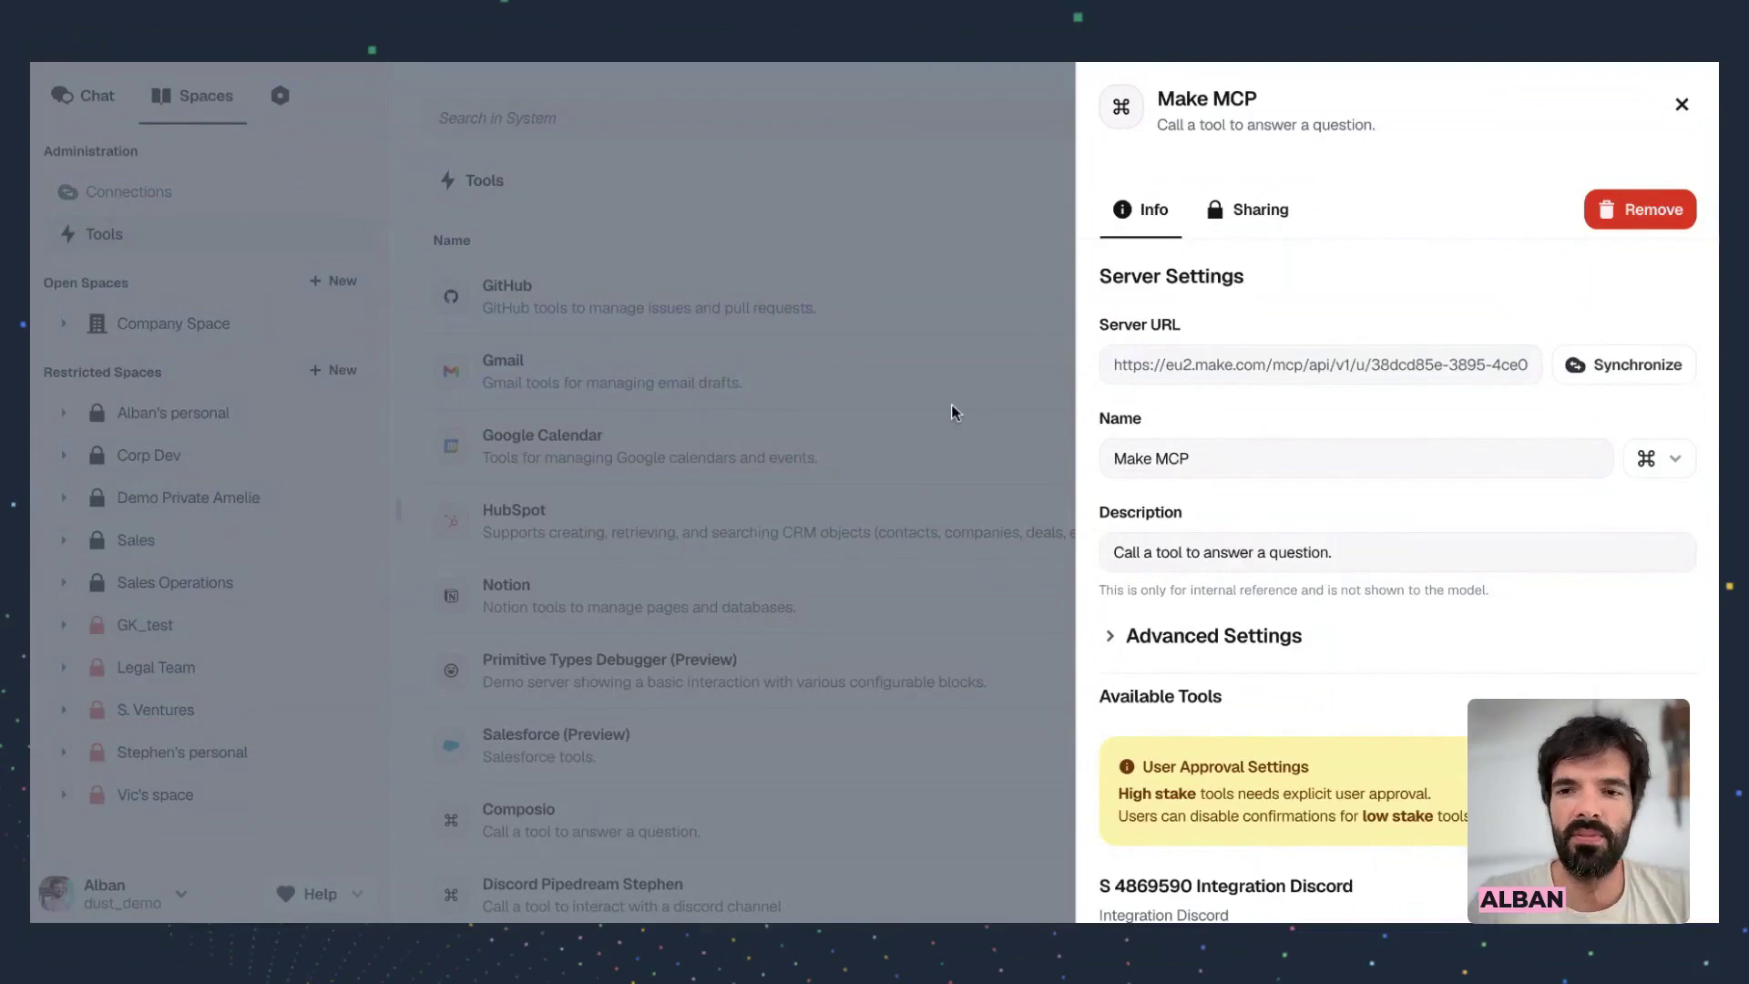
# Remove the existing Make MCP server from the workspace tools and confirm the removal
pyautogui.scroll(-1, 1366, 410)
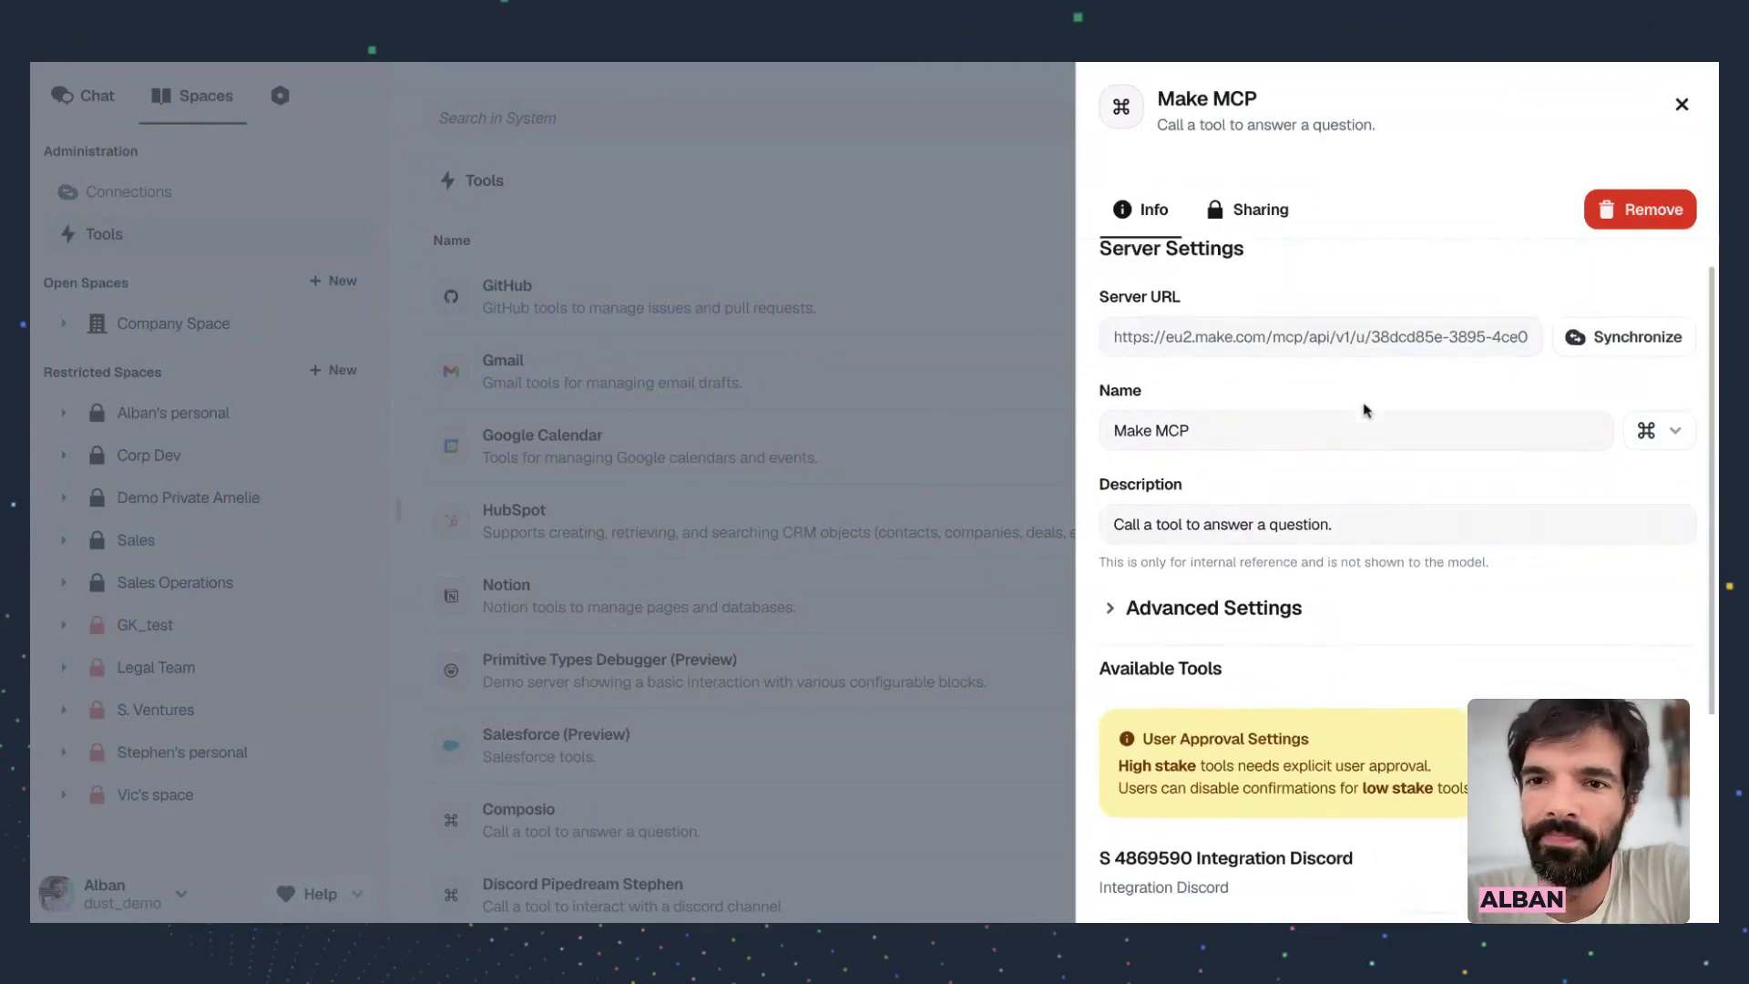
pyautogui.scroll(1, 1348, 364)
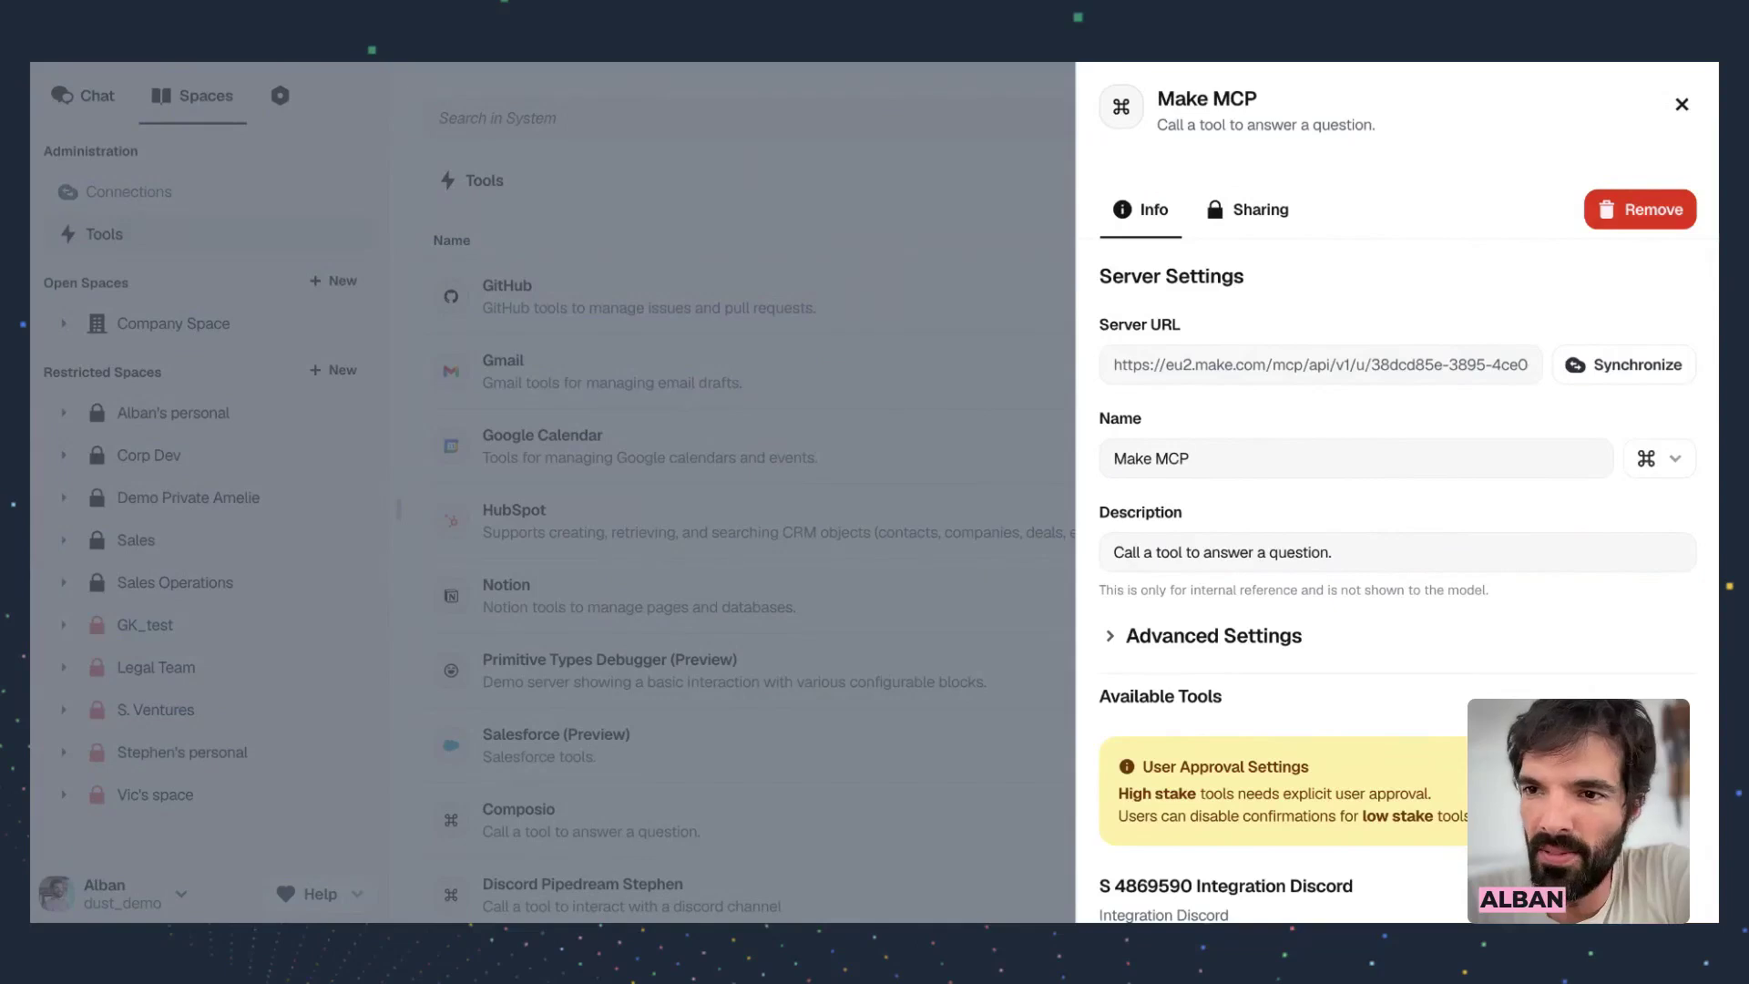
pyautogui.click(1632, 213)
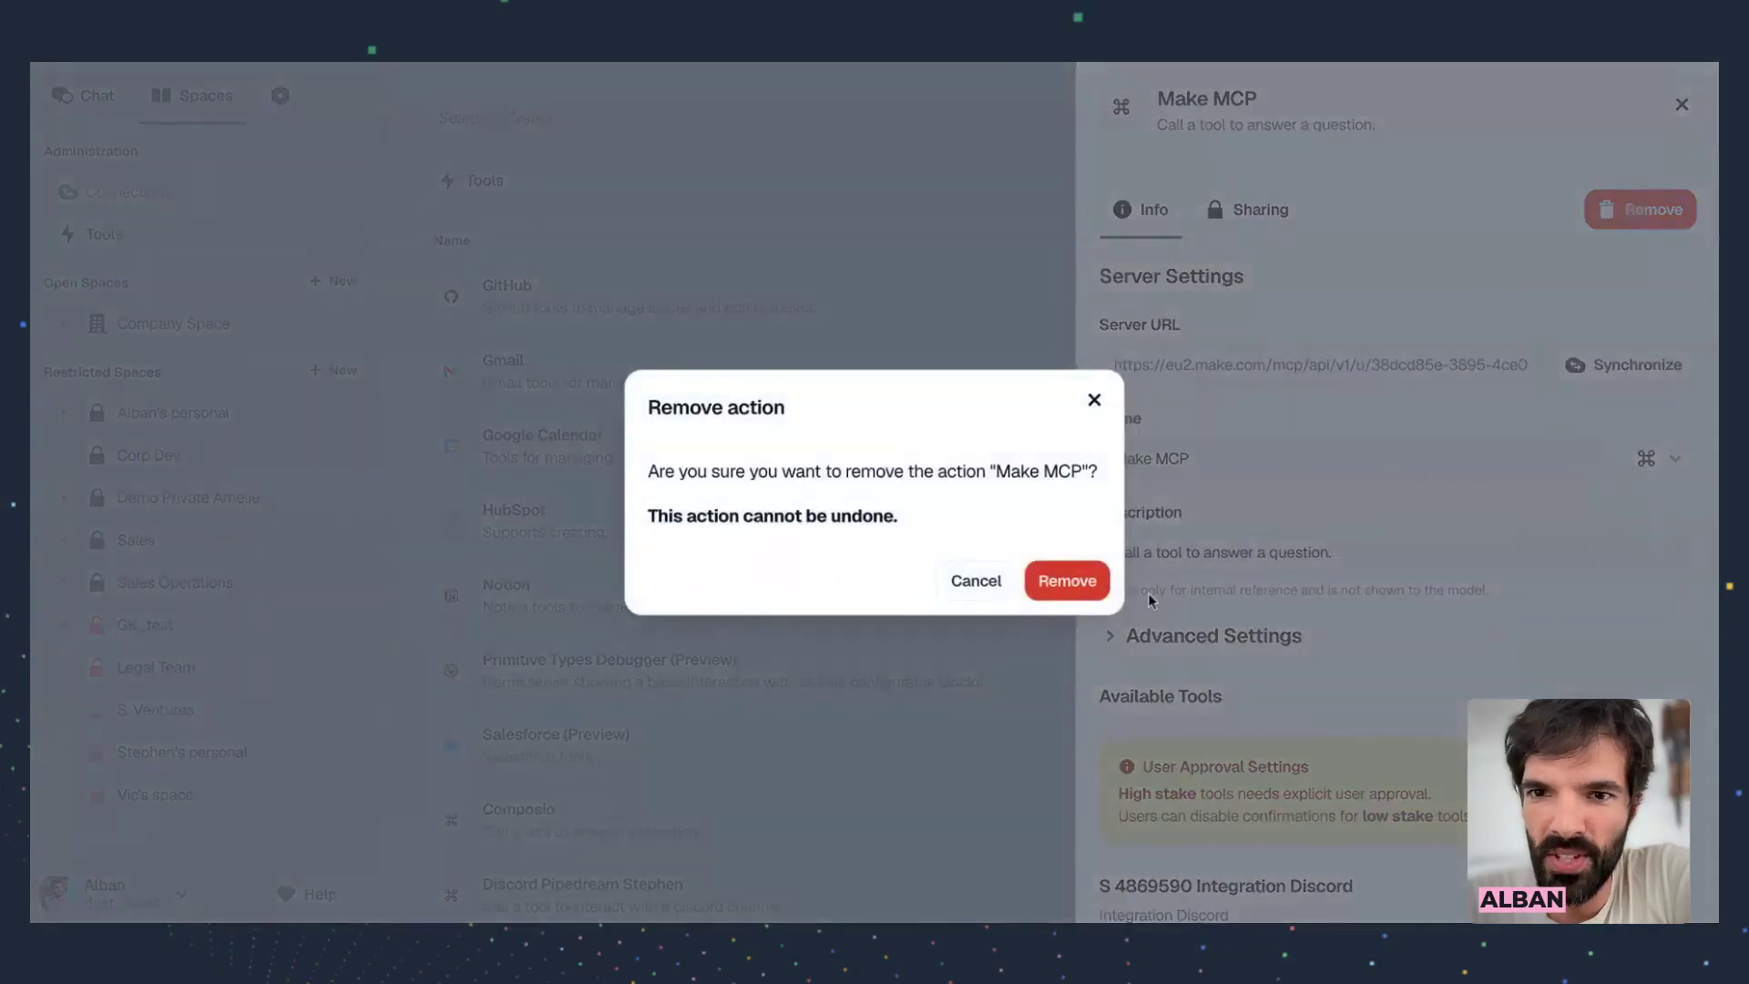
pyautogui.click(1048, 583)
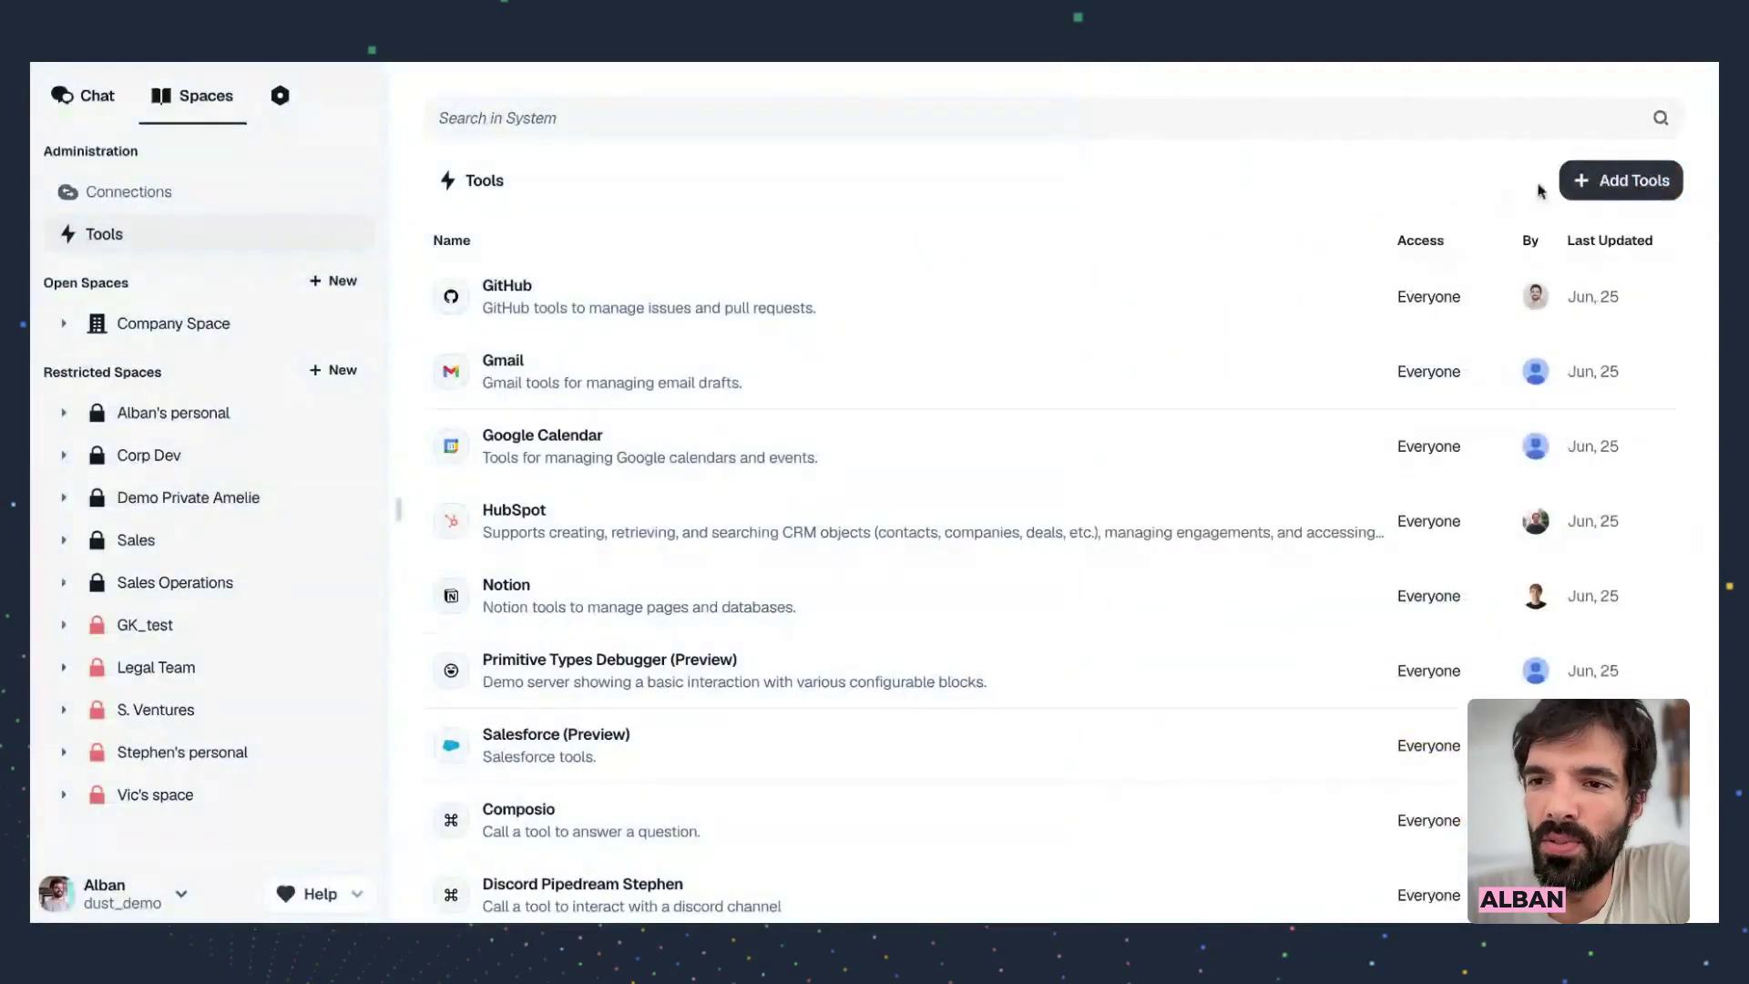
# Add an MCP server using the copied Make token URL, then review its Discord, Google Slides and Gmail integrations
pyautogui.click(1625, 182)
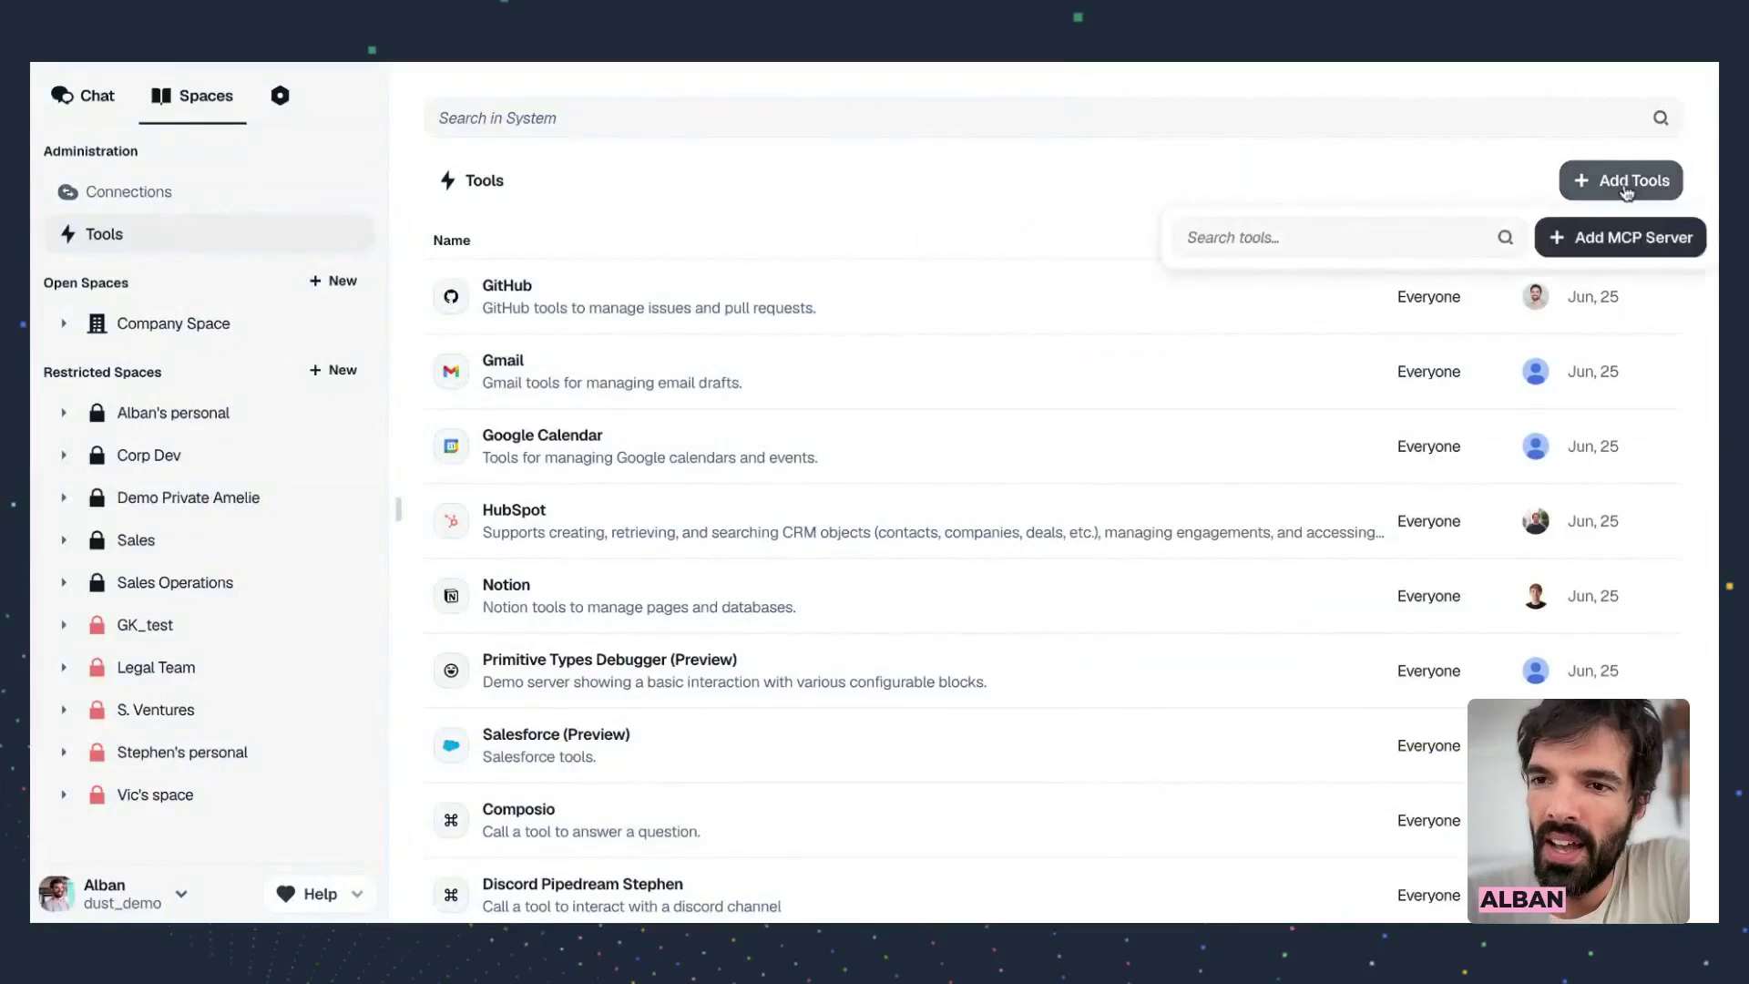
pyautogui.click(1612, 239)
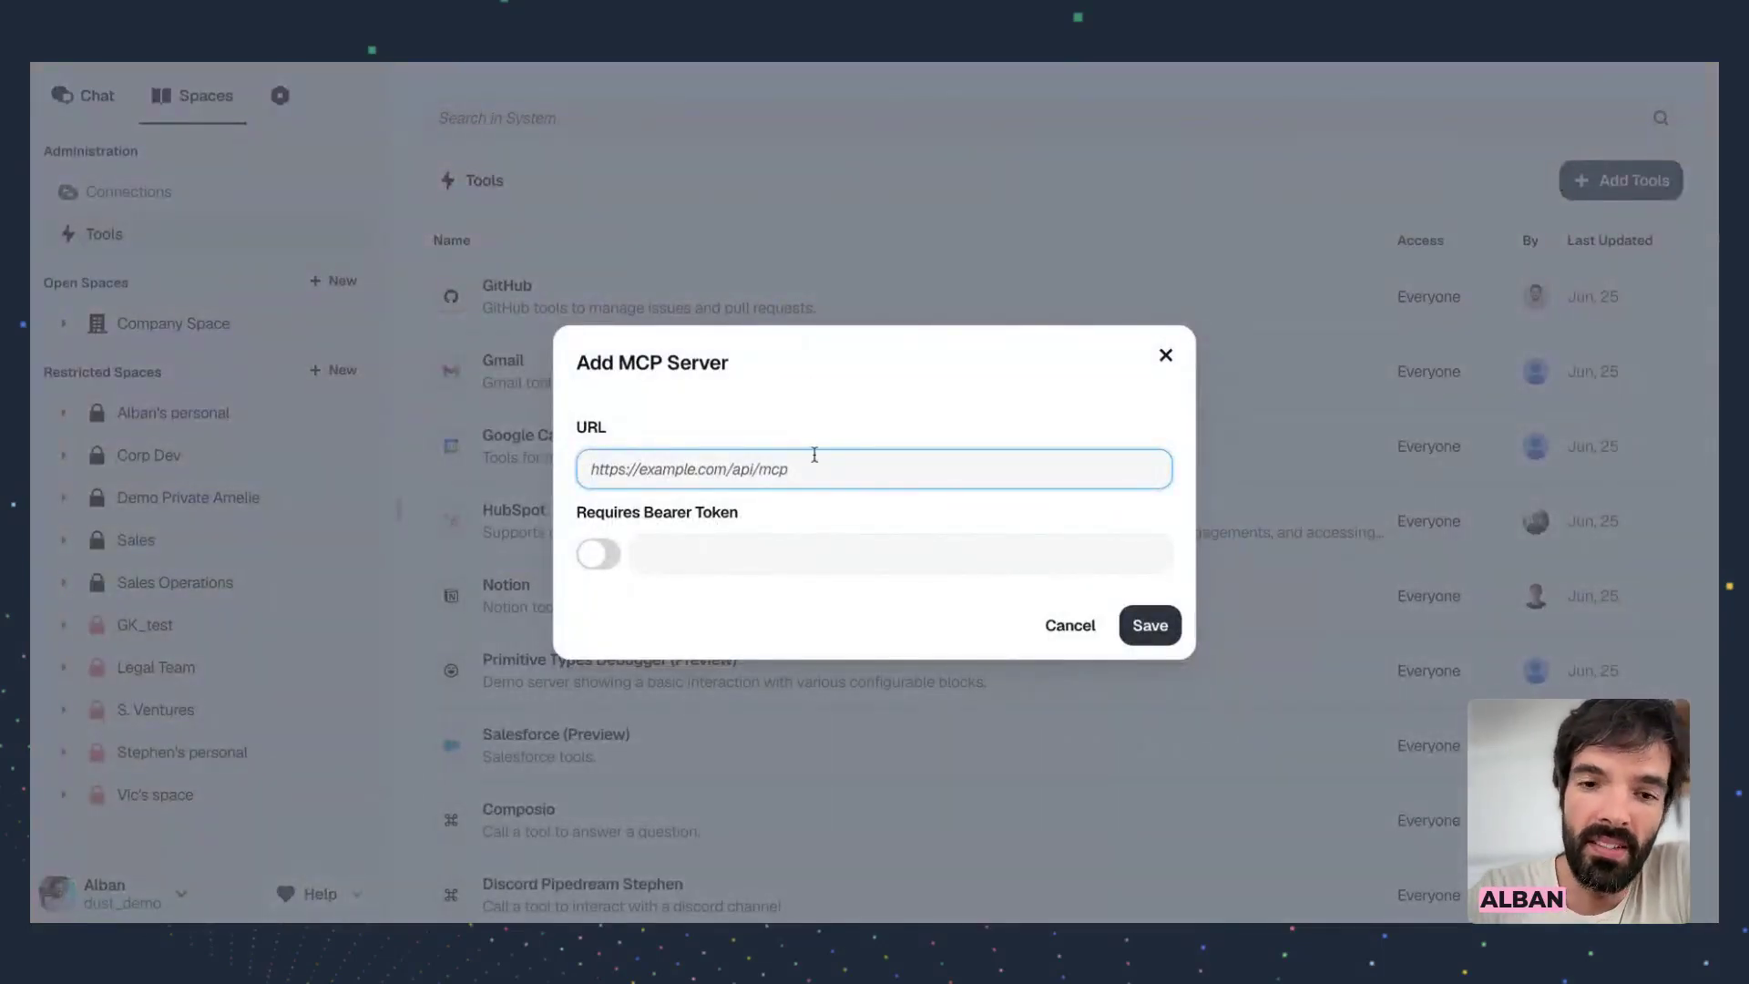
pyautogui.hotkey('ctrl', 'v')
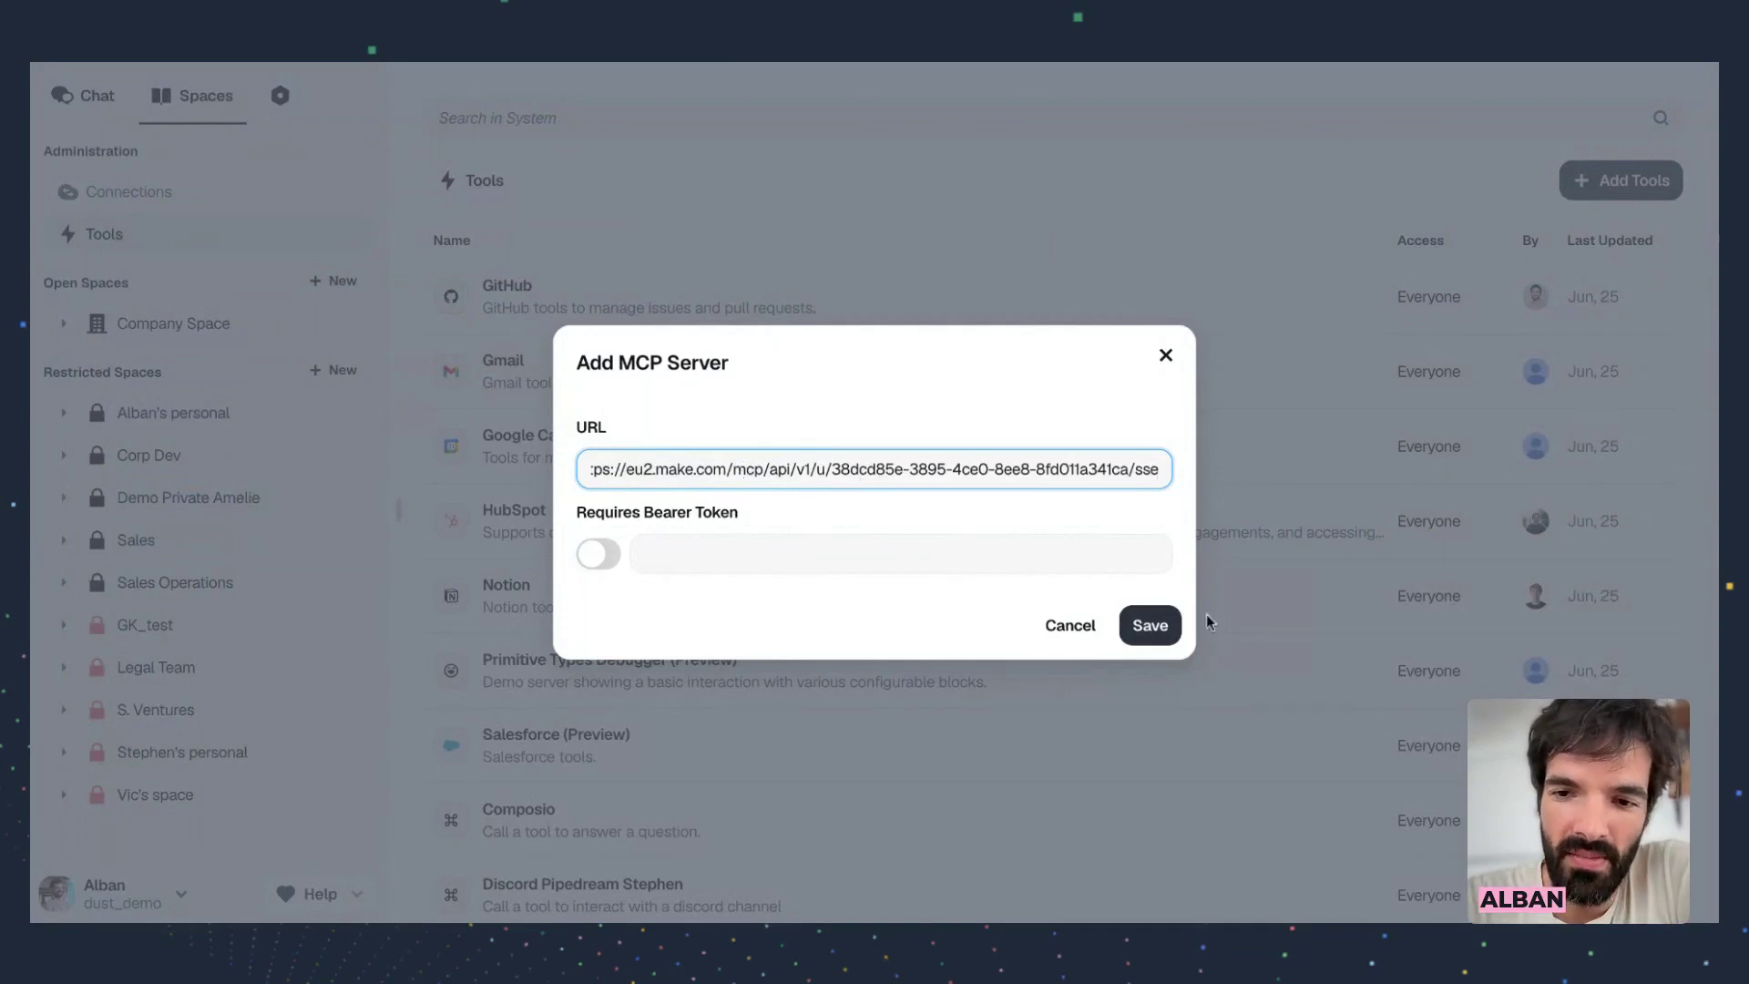
pyautogui.click(1164, 640)
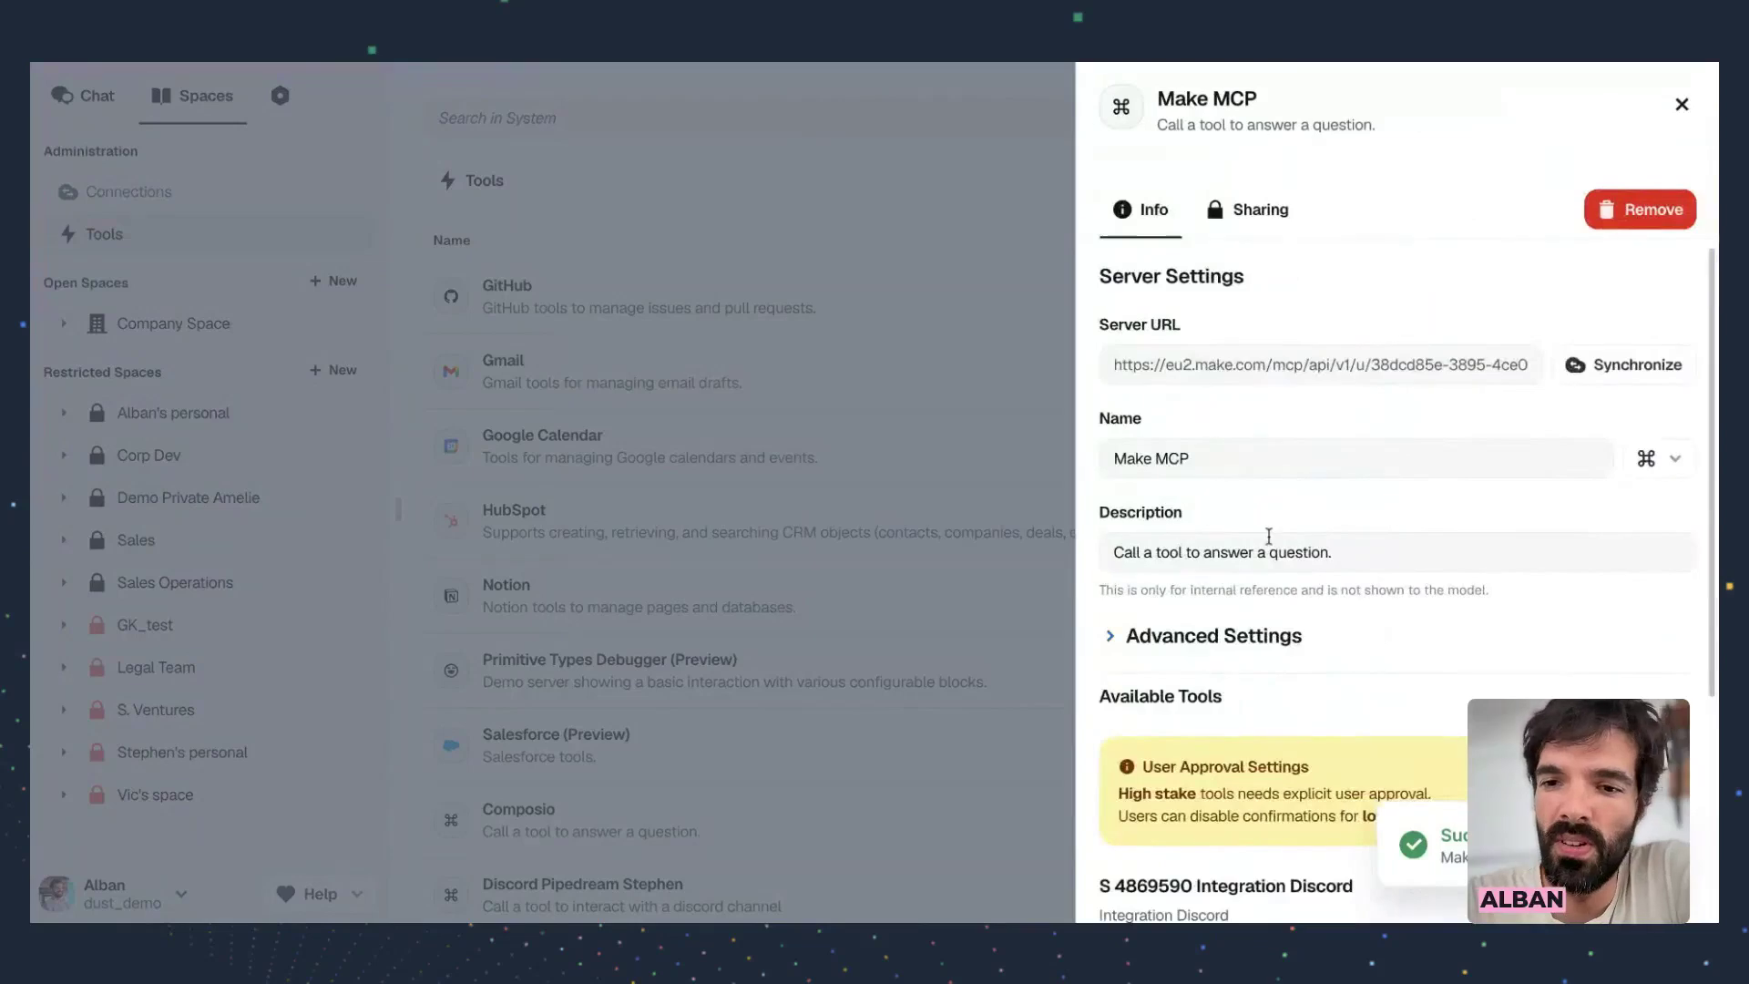
pyautogui.scroll(-4, 1268, 535)
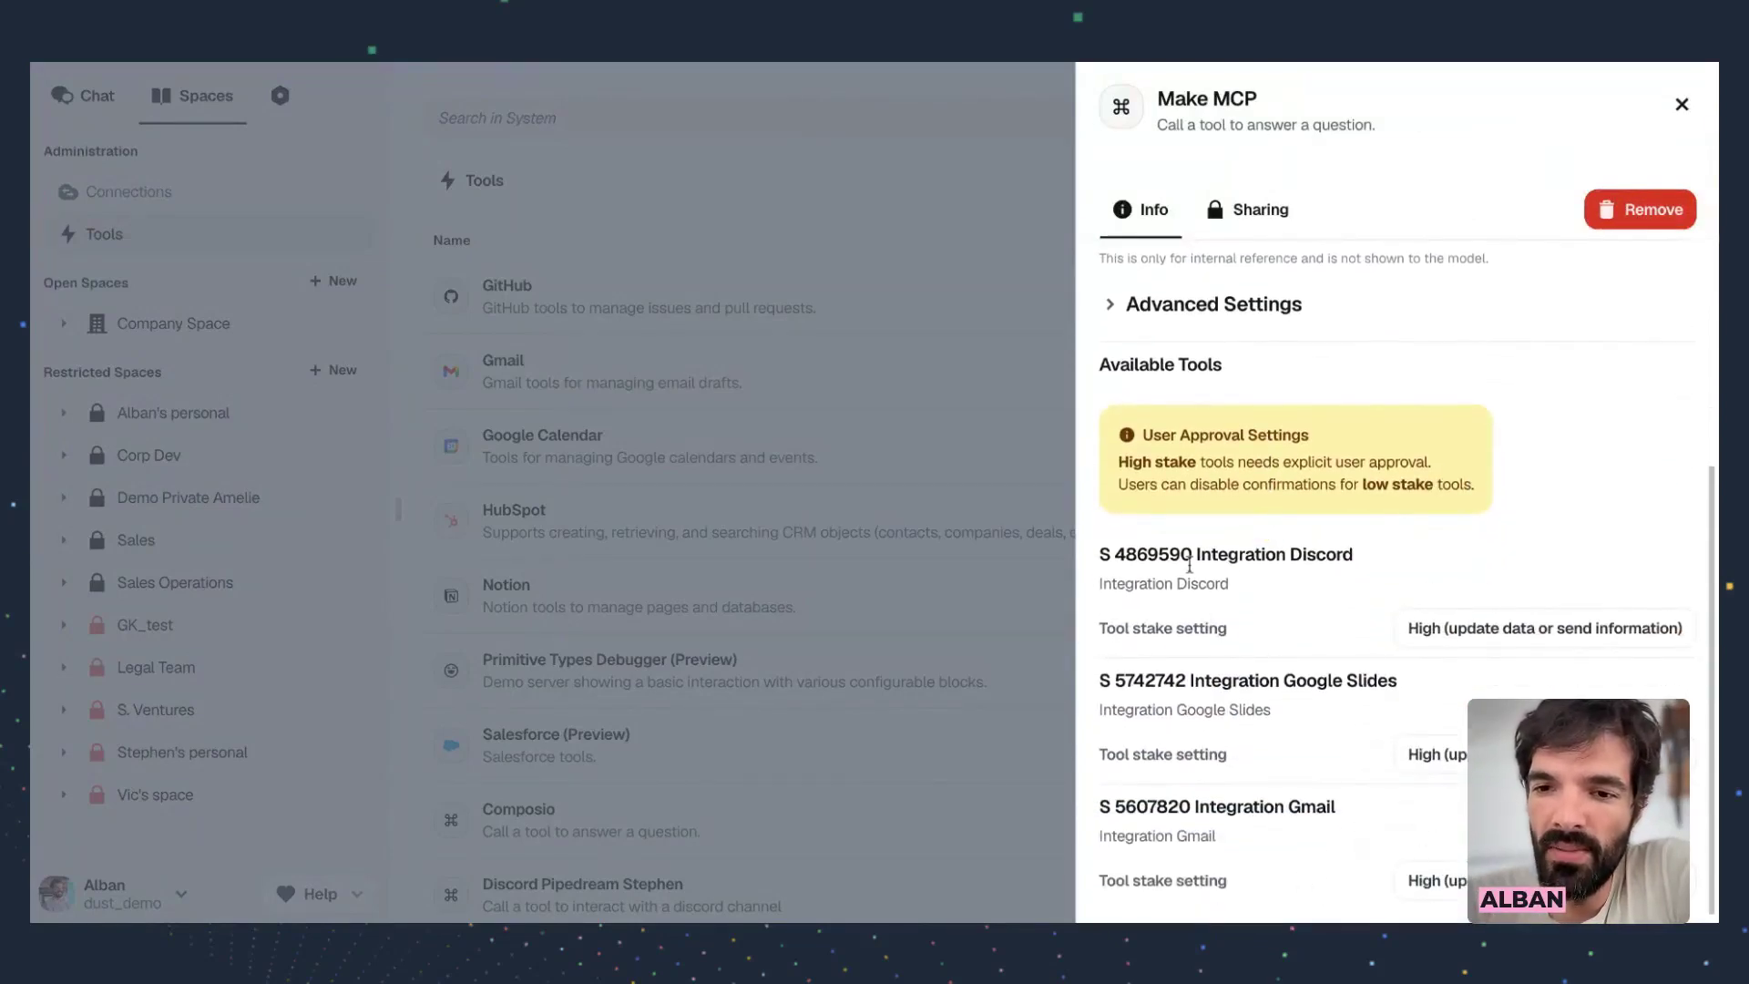
pyautogui.moveTo(1198, 556); pyautogui.dragTo(1355, 557)
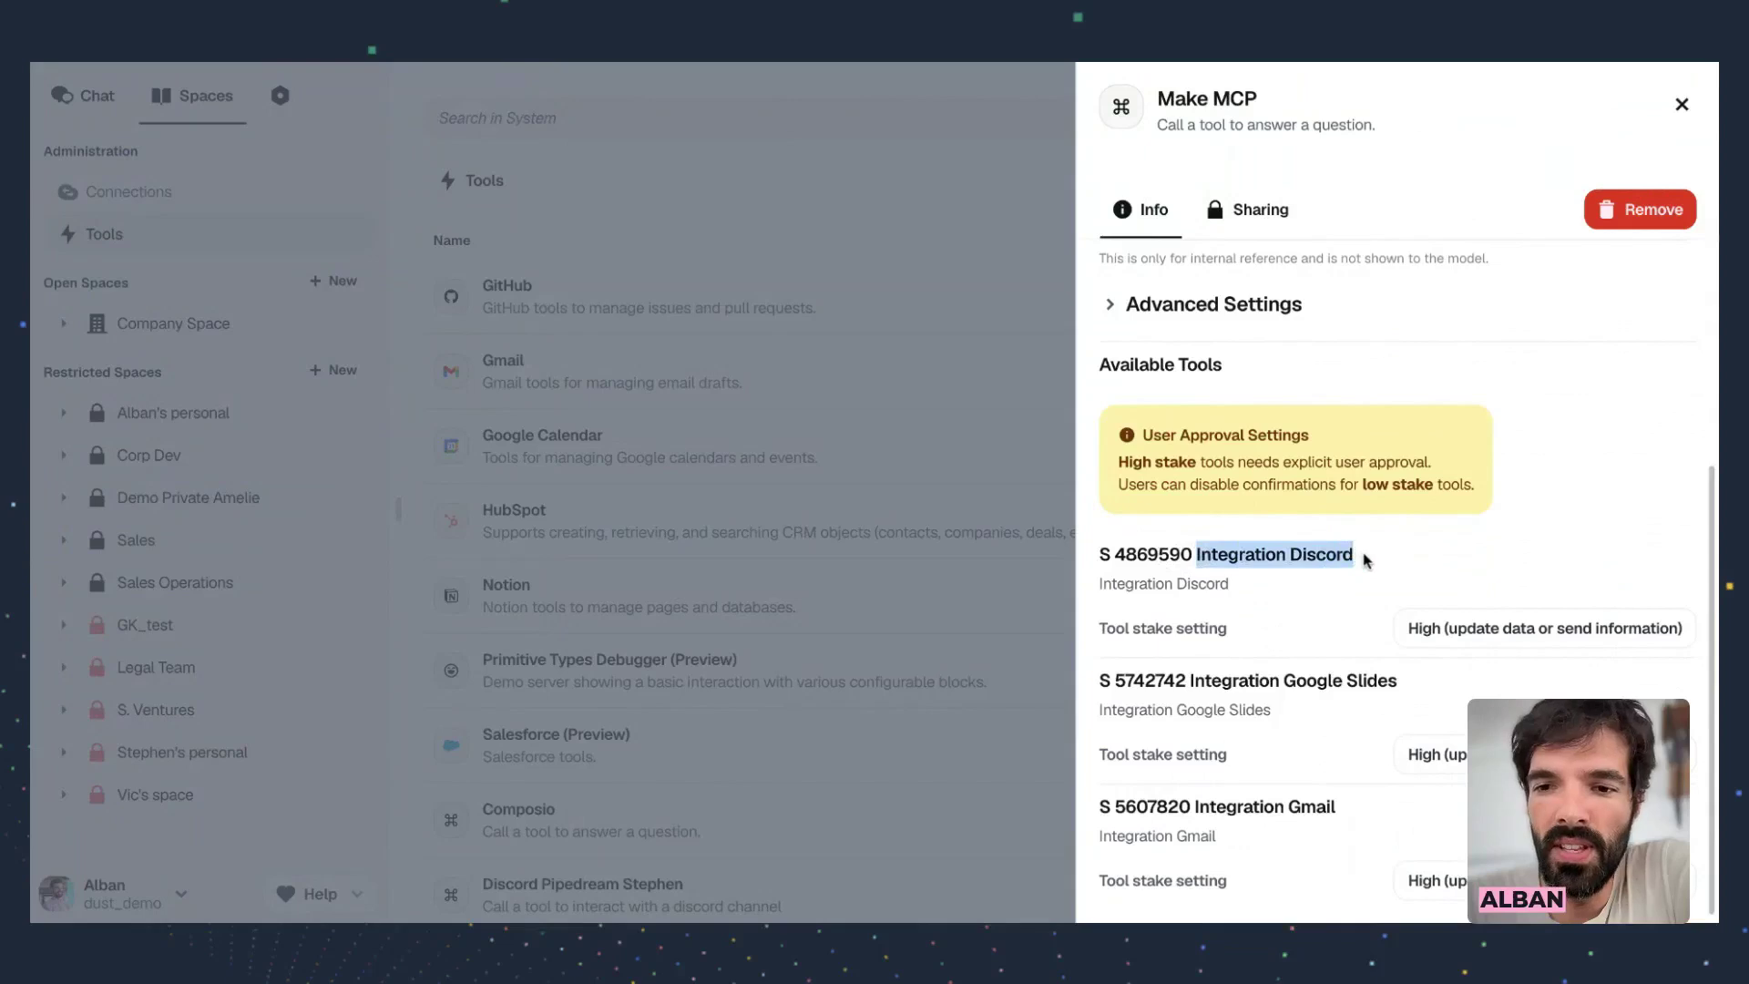
pyautogui.moveTo(1410, 685); pyautogui.dragTo(1238, 682)
pyautogui.moveTo(1352, 808); pyautogui.dragTo(1195, 799)
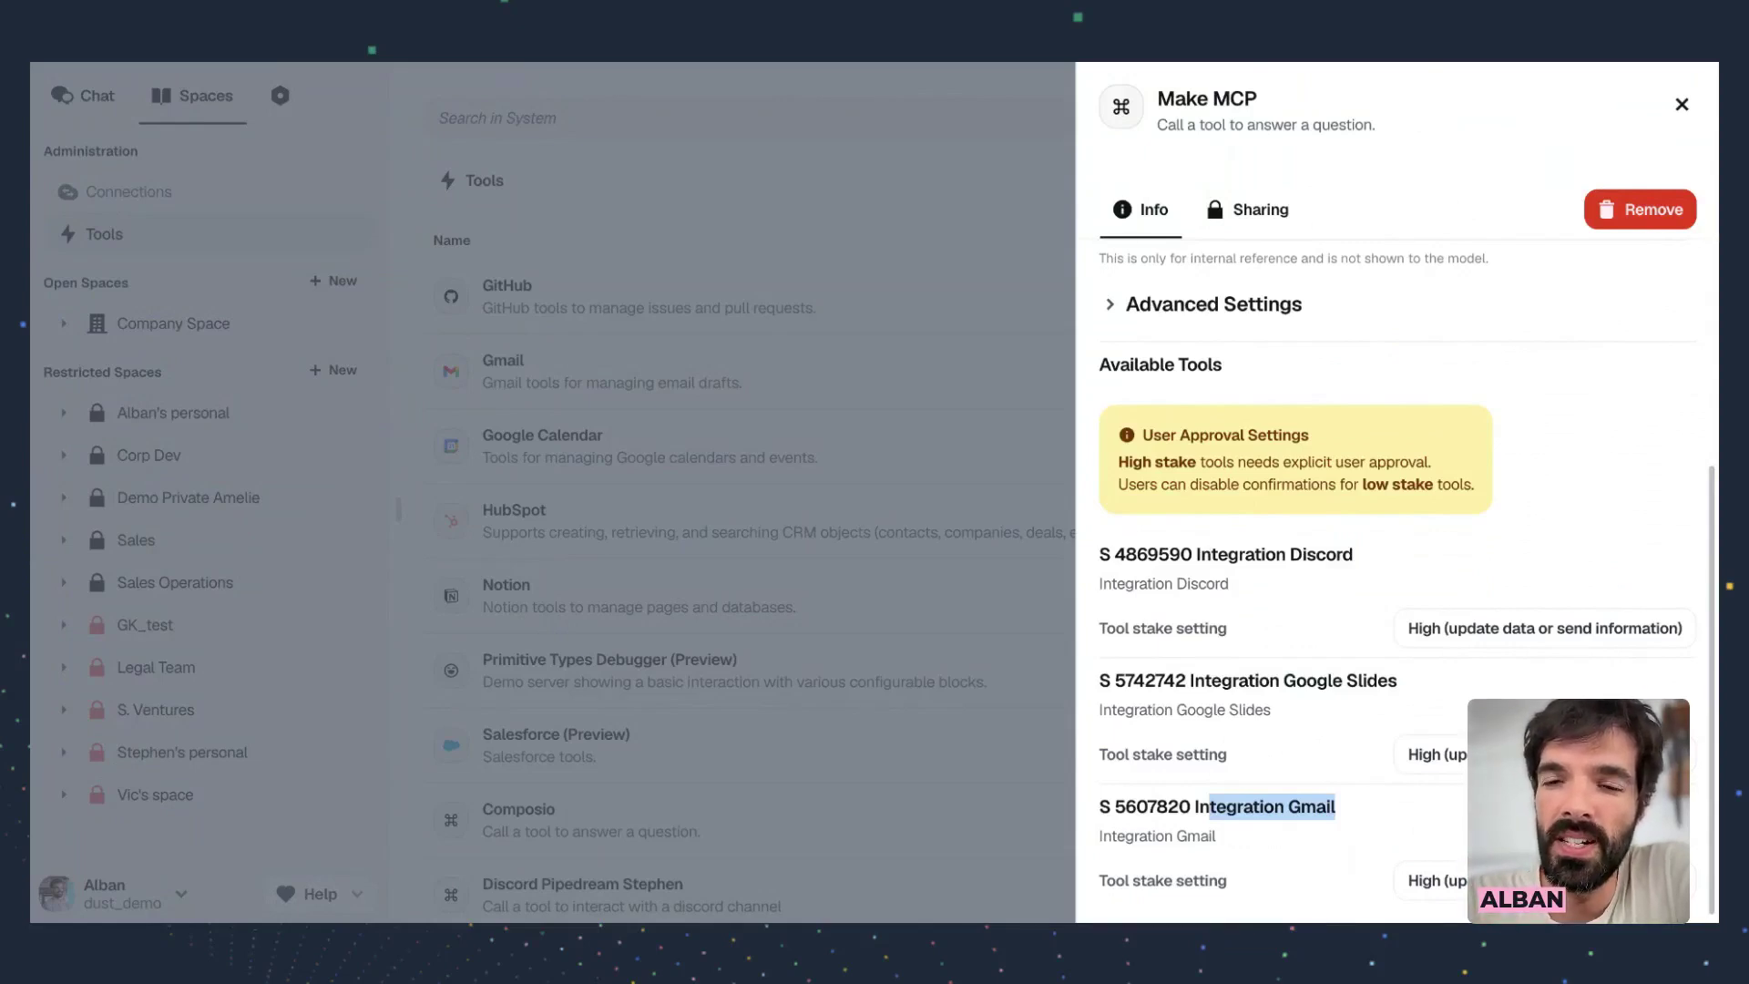
# Rename the new MCP server as "Make MCP Webinar Demo"
pyautogui.scroll(5, 1201, 463)
pyautogui.moveTo(1222, 455); pyautogui.dragTo(1044, 420)
pyautogui.write('Mak')
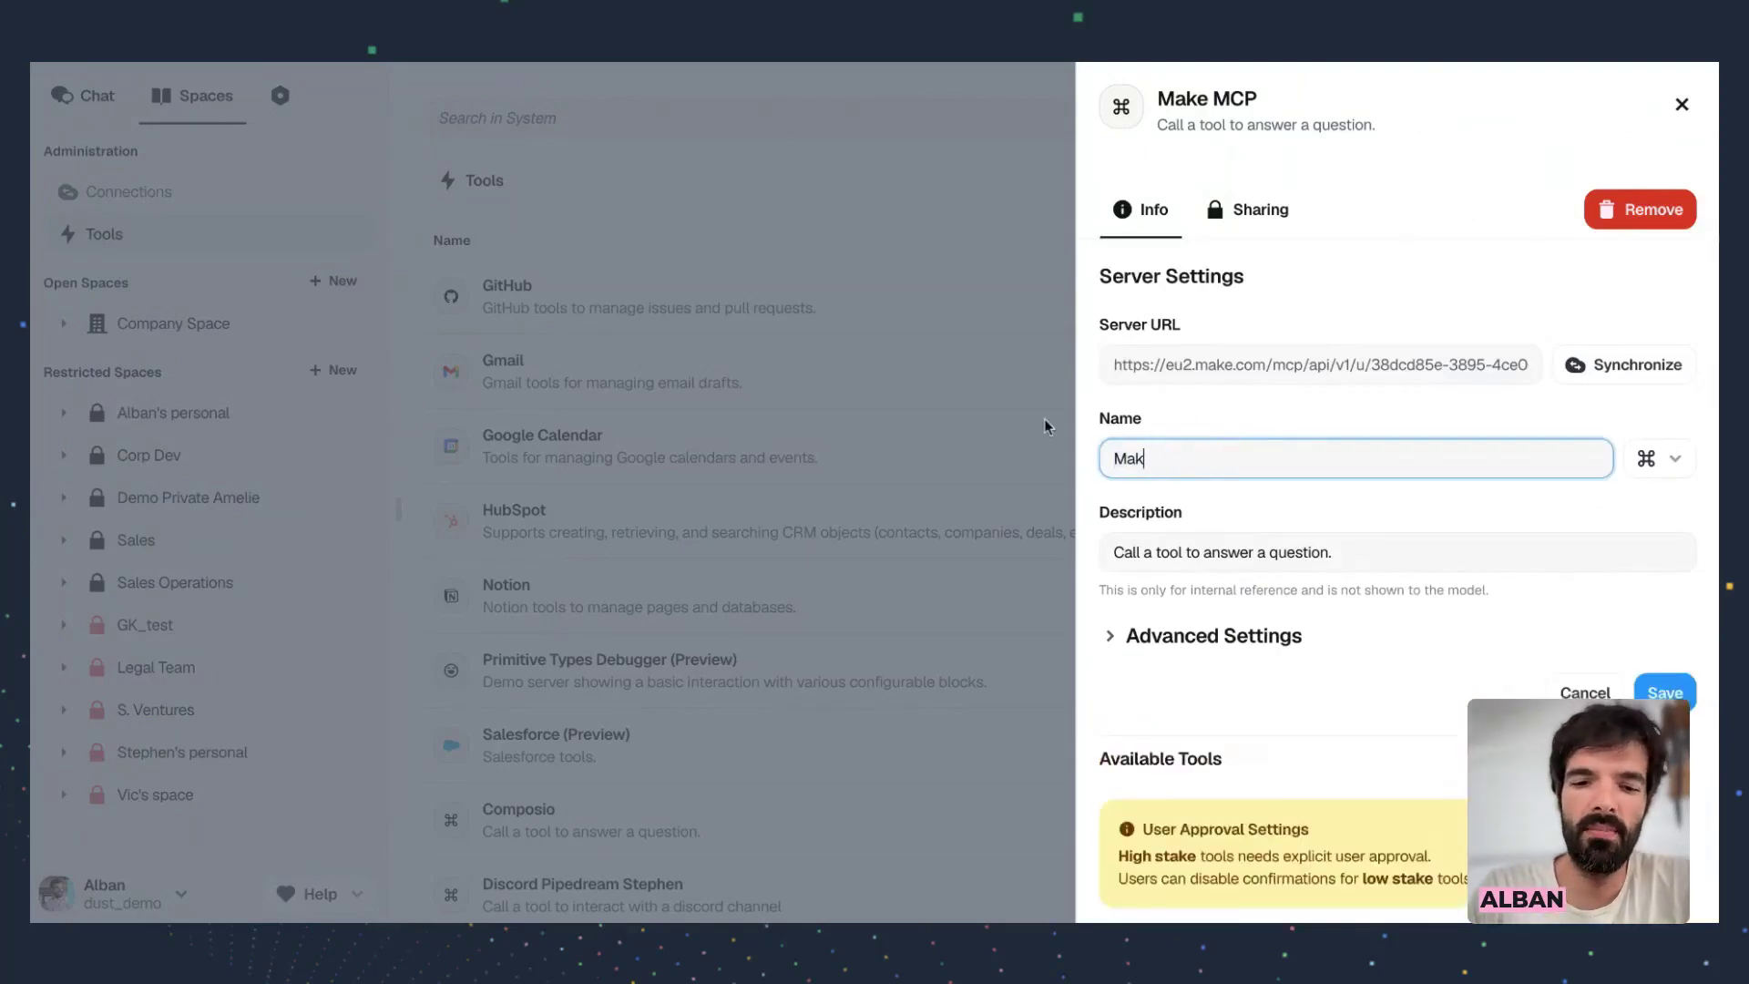
pyautogui.write('e MCP Webinar Demo')
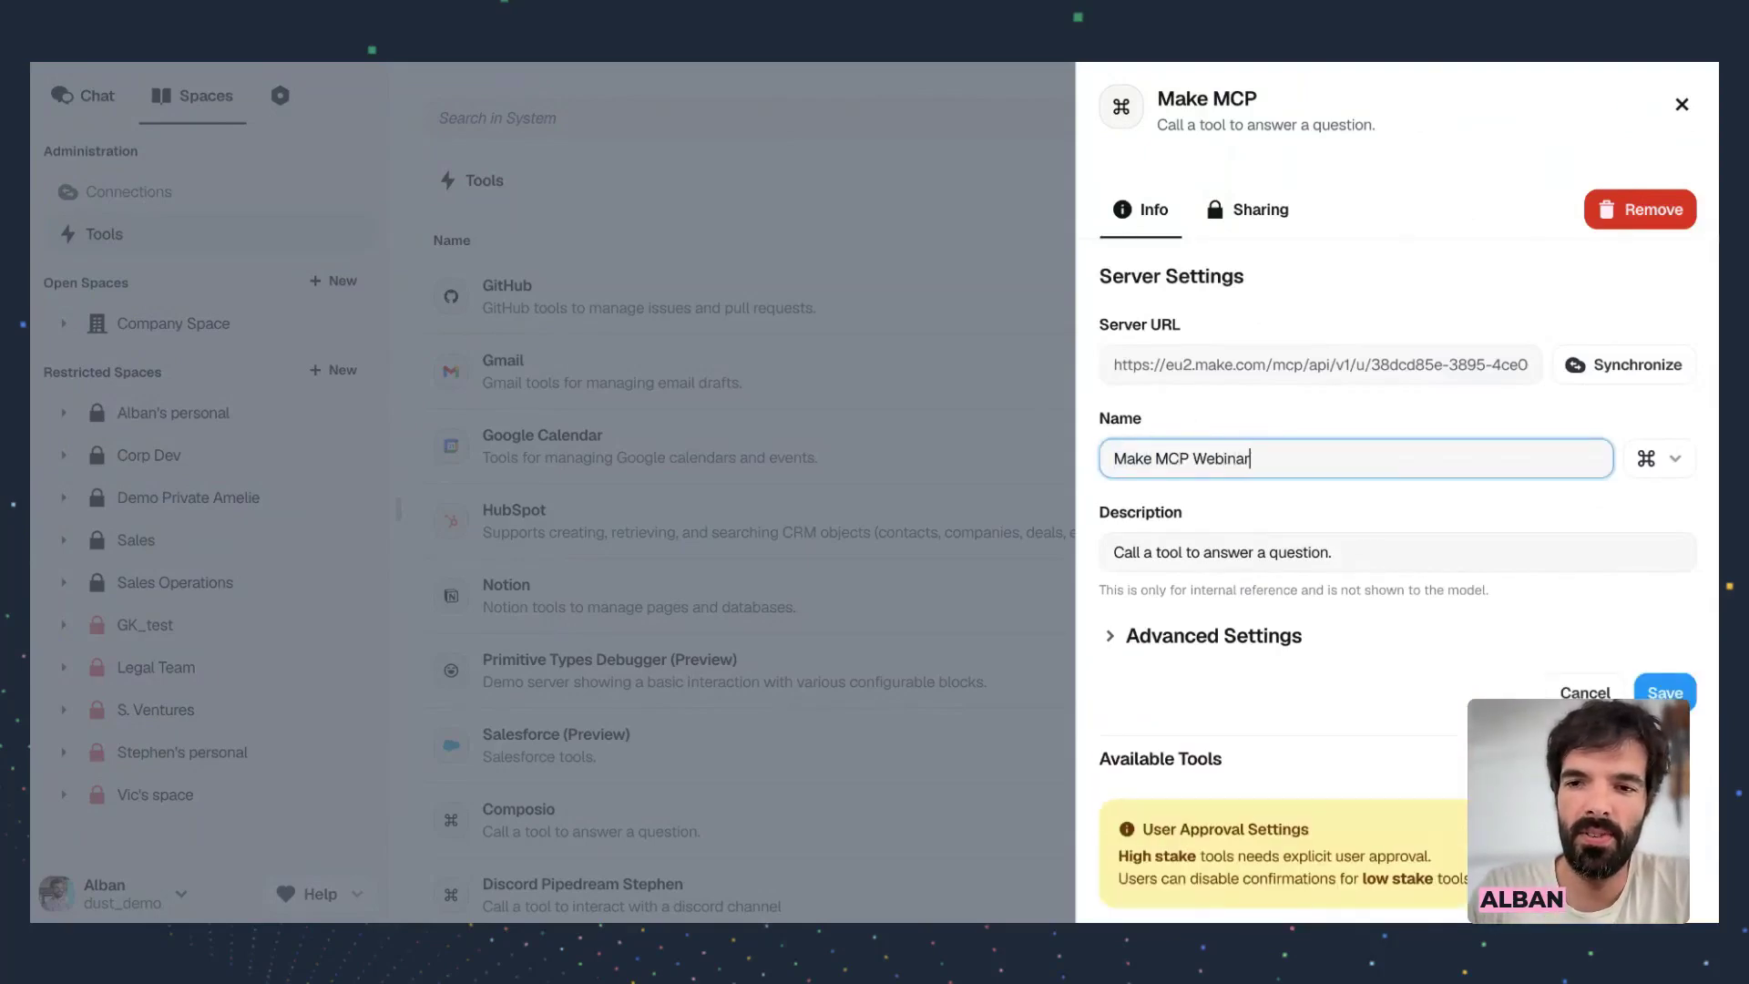
# Set the server's description to "Able to create Google Slides presentations" and save the server settings
pyautogui.tripleClick(1349, 553)
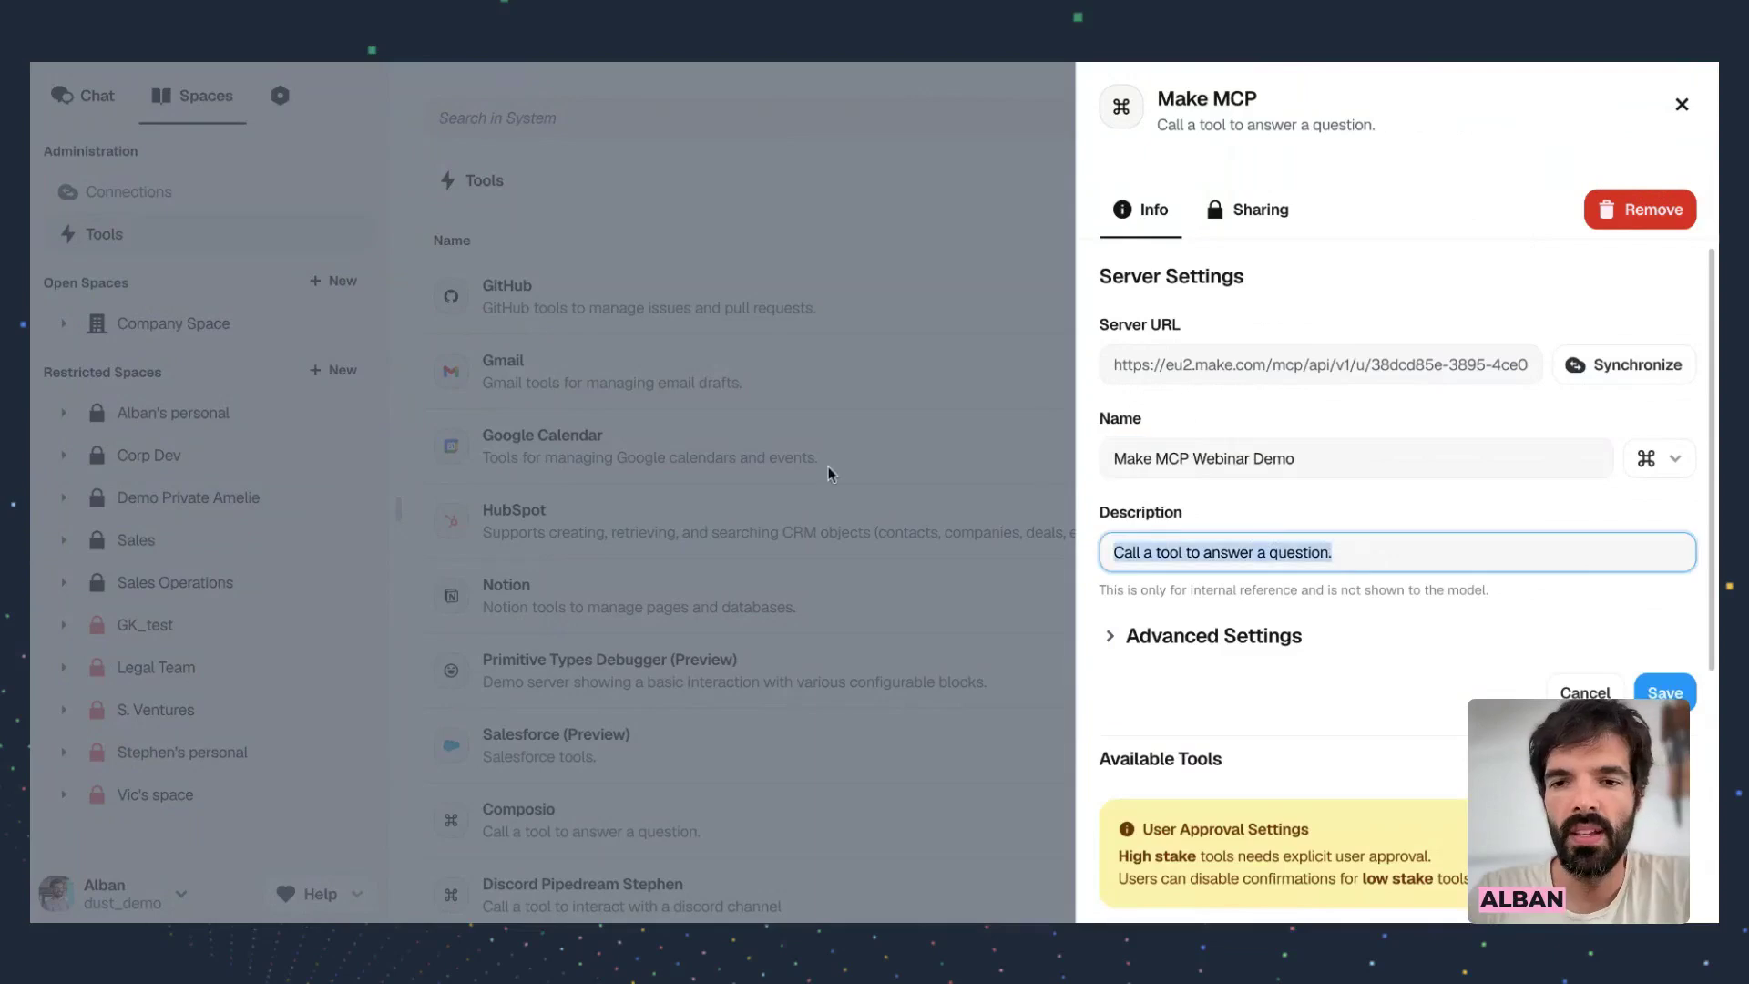
pyautogui.write('Abe to cr')
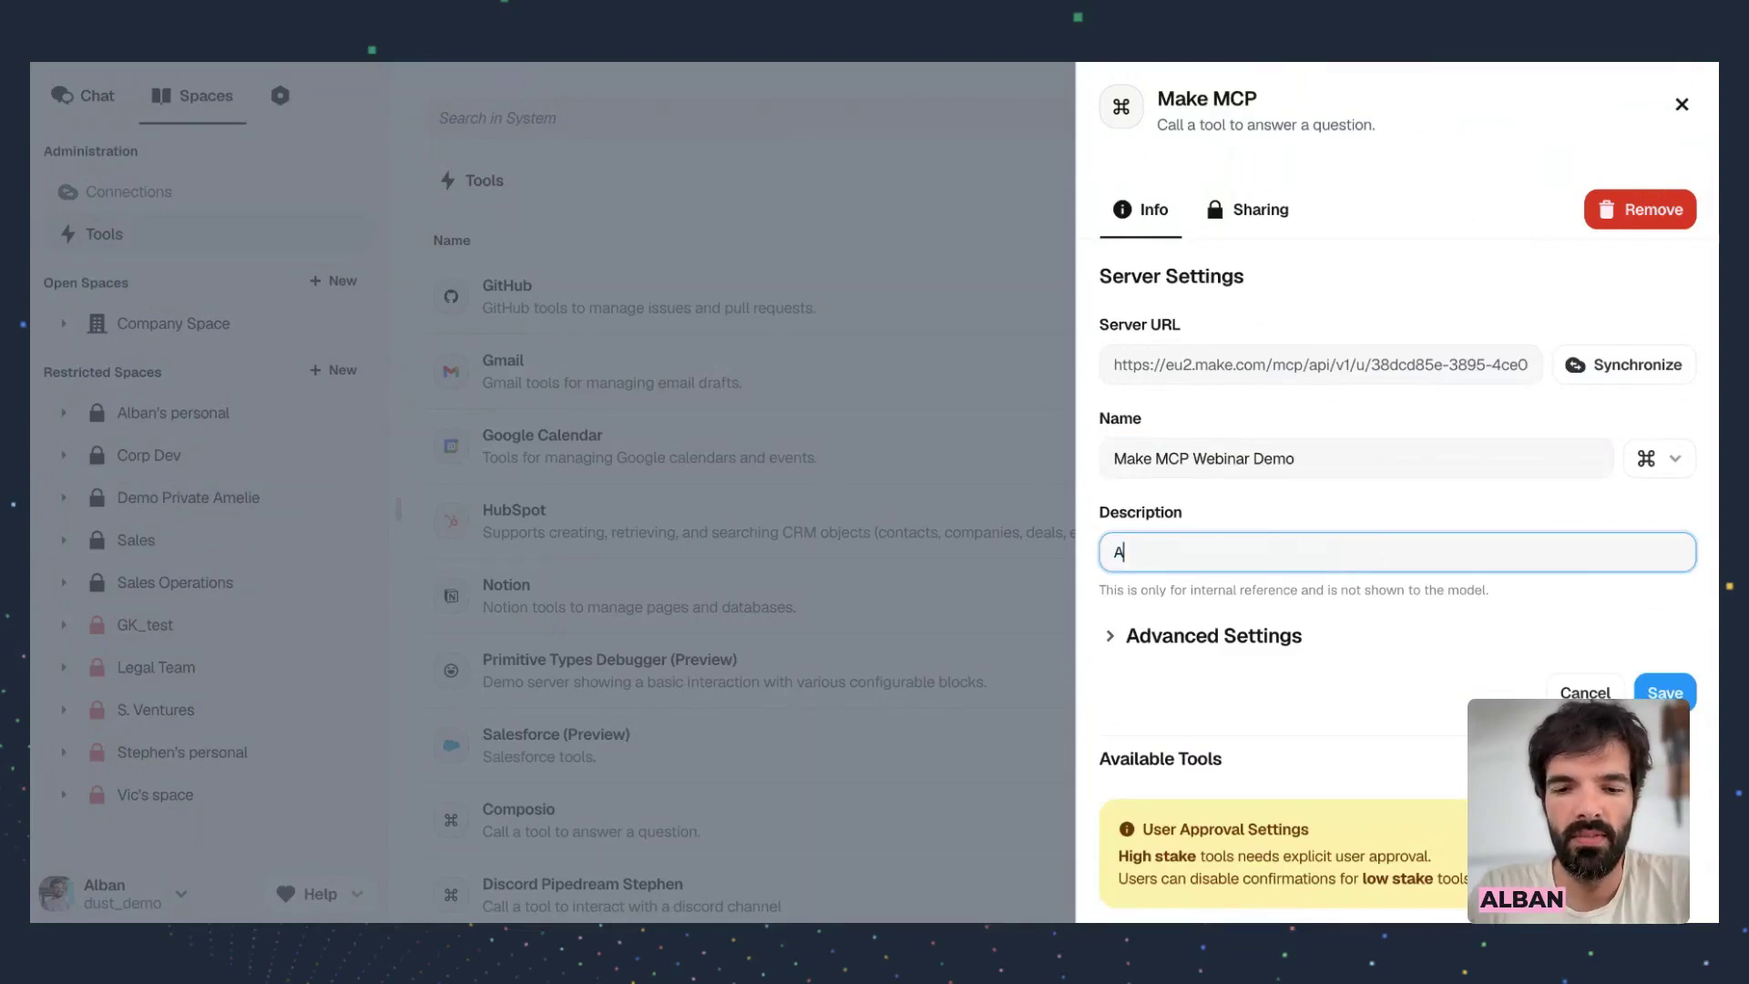
pyautogui.press('BackSpace')
pyautogui.press('BackSpace')
pyautogui.press('BackSpace')
pyautogui.press('BackSpace')
pyautogui.press('BackSpace')
pyautogui.press('BackSpace')
pyautogui.press('BackSpace')
pyautogui.press('BackSpace')
pyautogui.press('BackSpace')
pyautogui.write('Ab;le ')
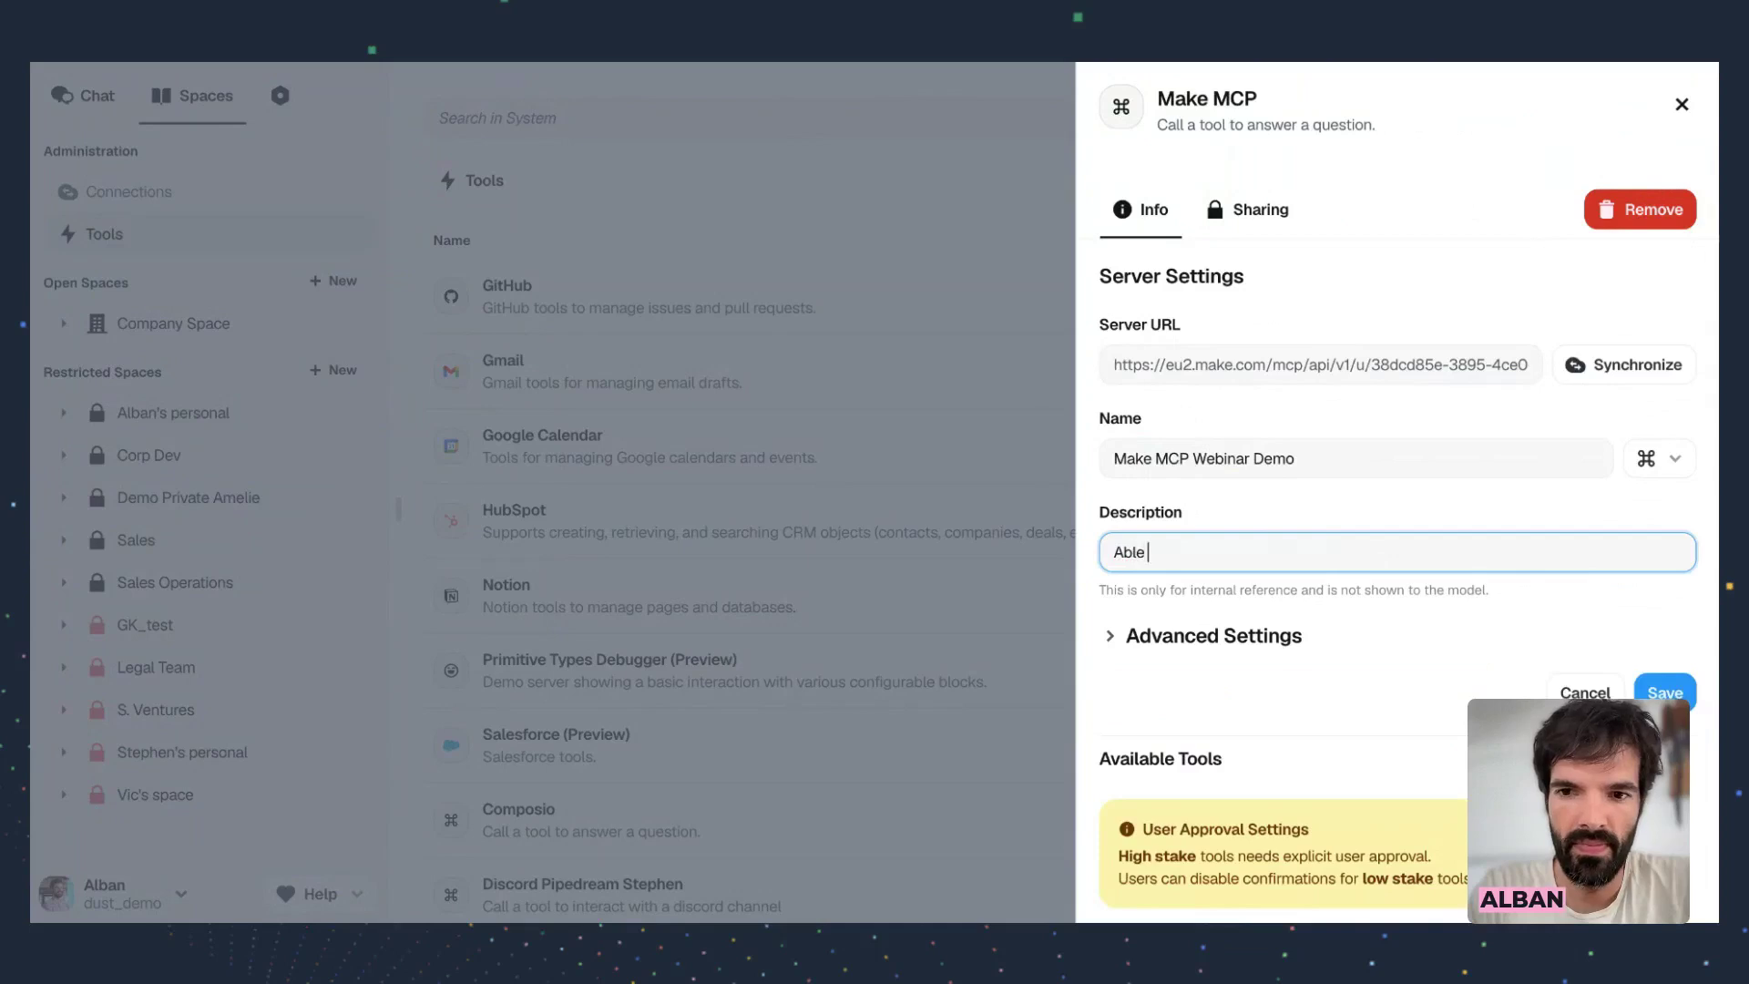
pyautogui.write('to create Google Slides presenti')
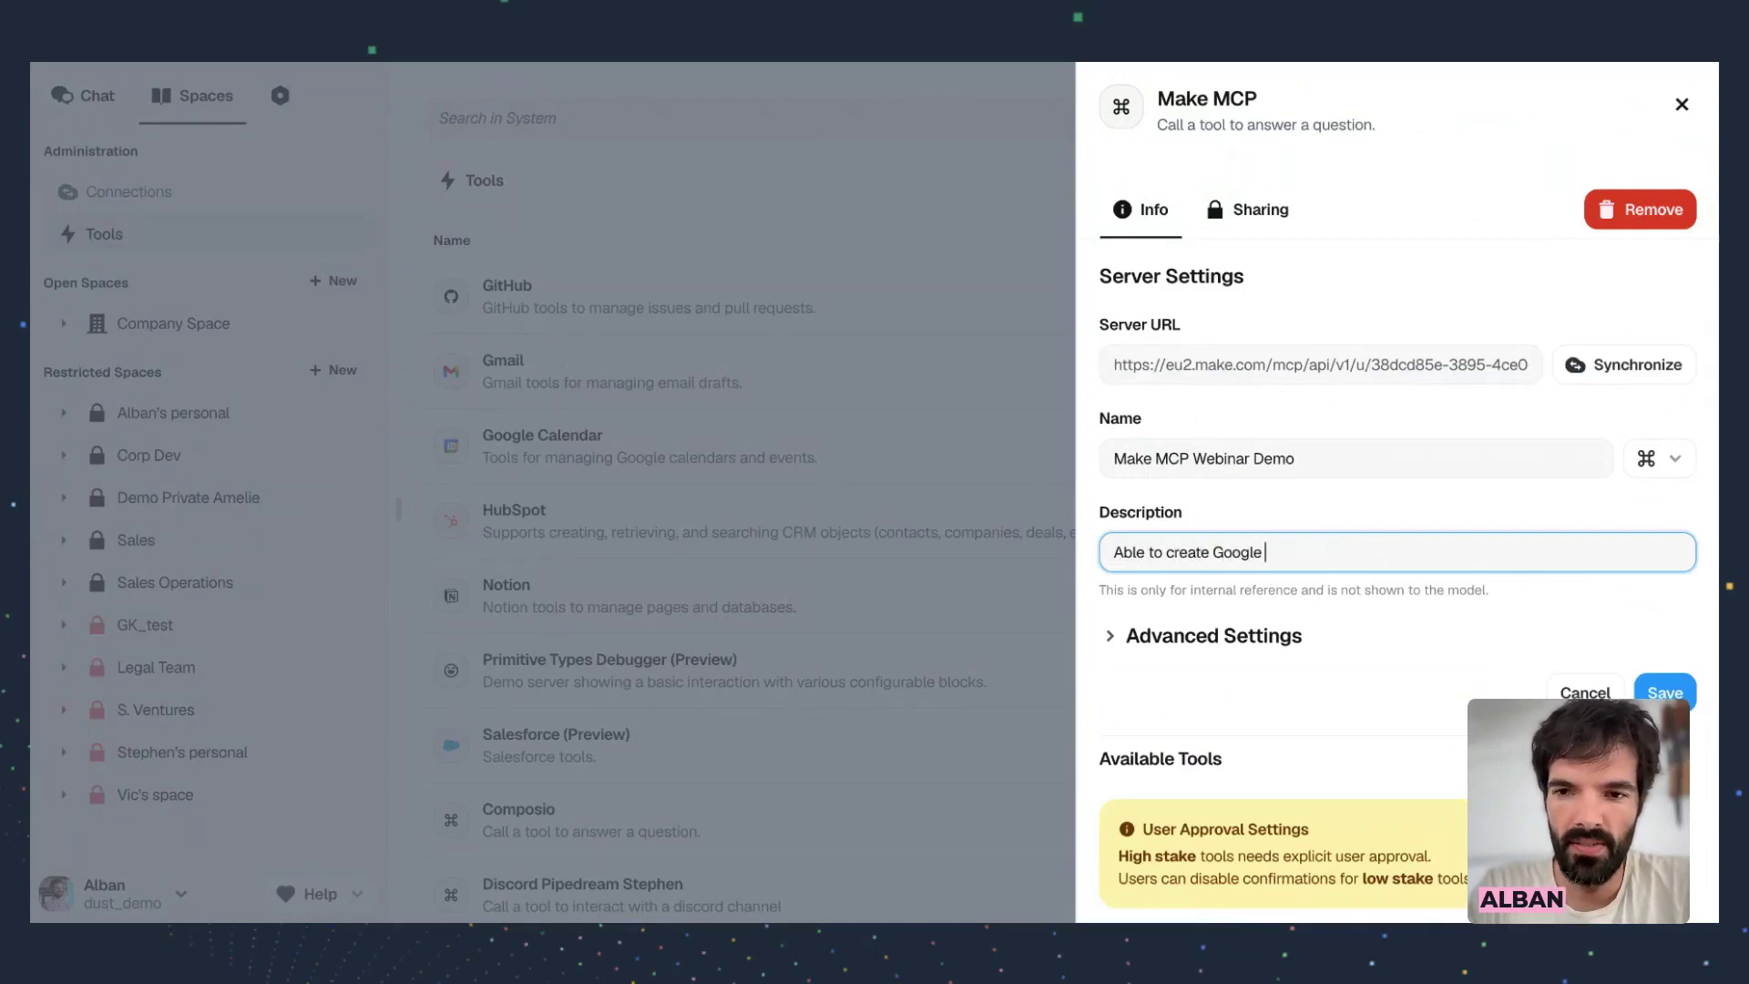
pyautogui.press('BackSpace')
pyautogui.write('ations')
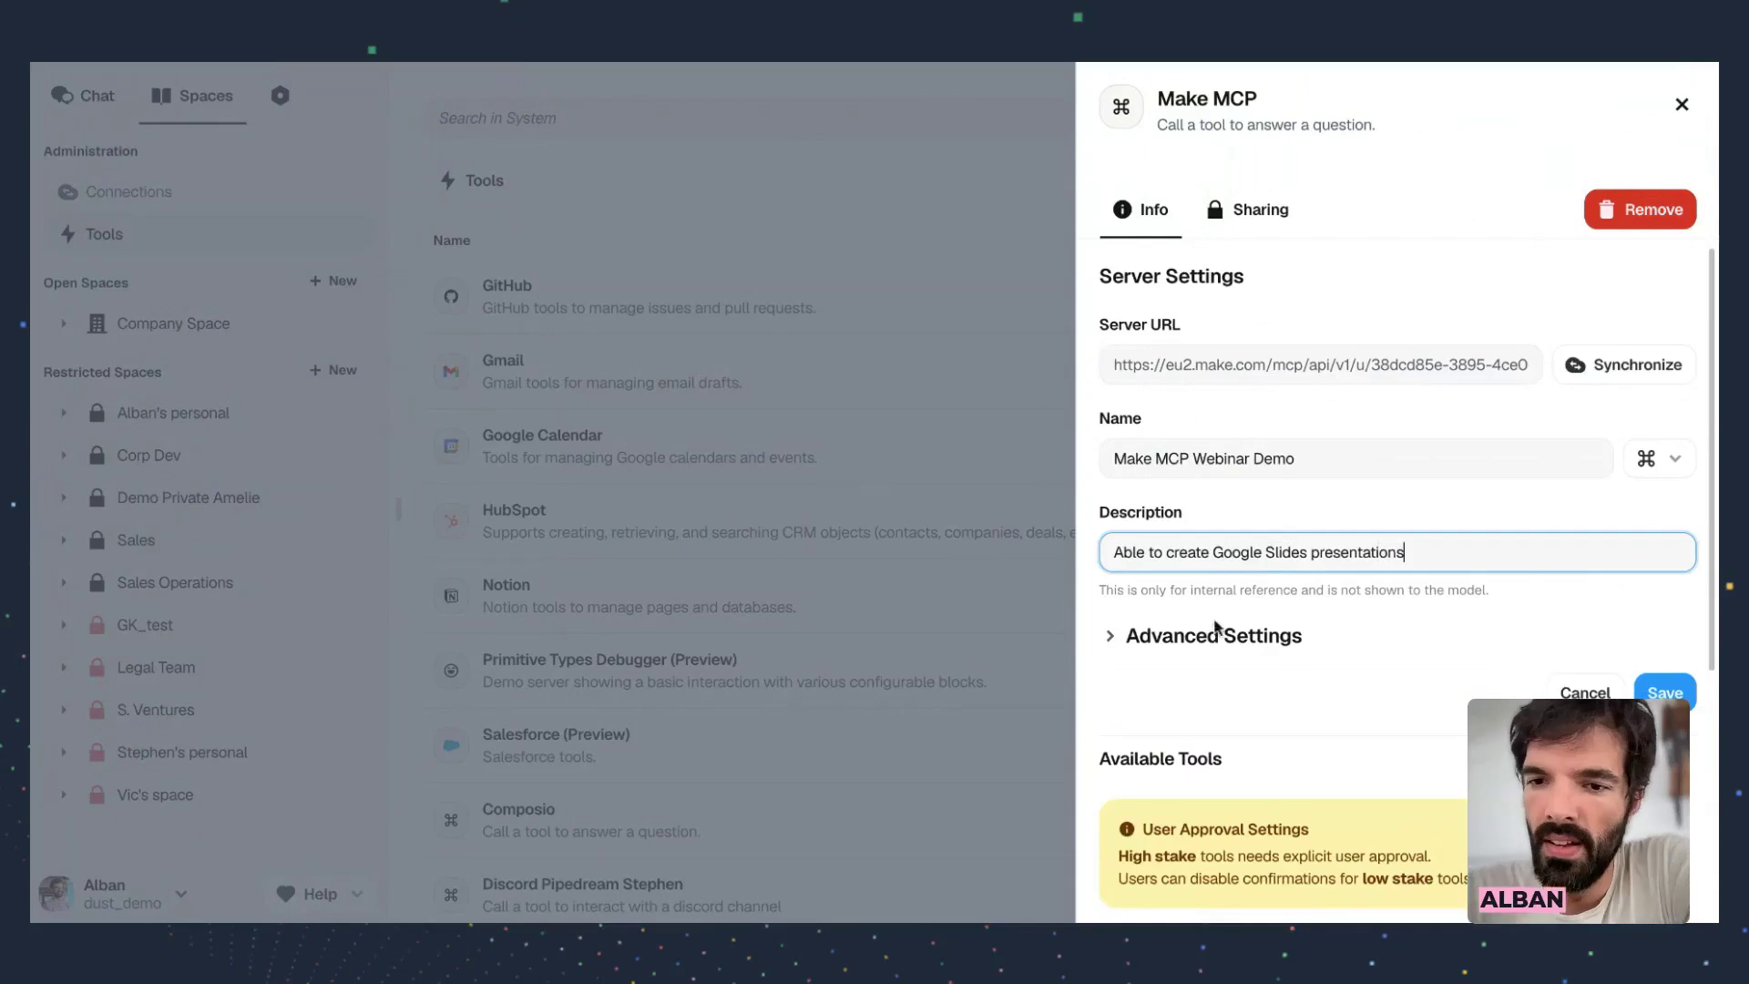
pyautogui.click(1225, 633)
pyautogui.scroll(-2, 1175, 556)
pyautogui.click(1177, 461)
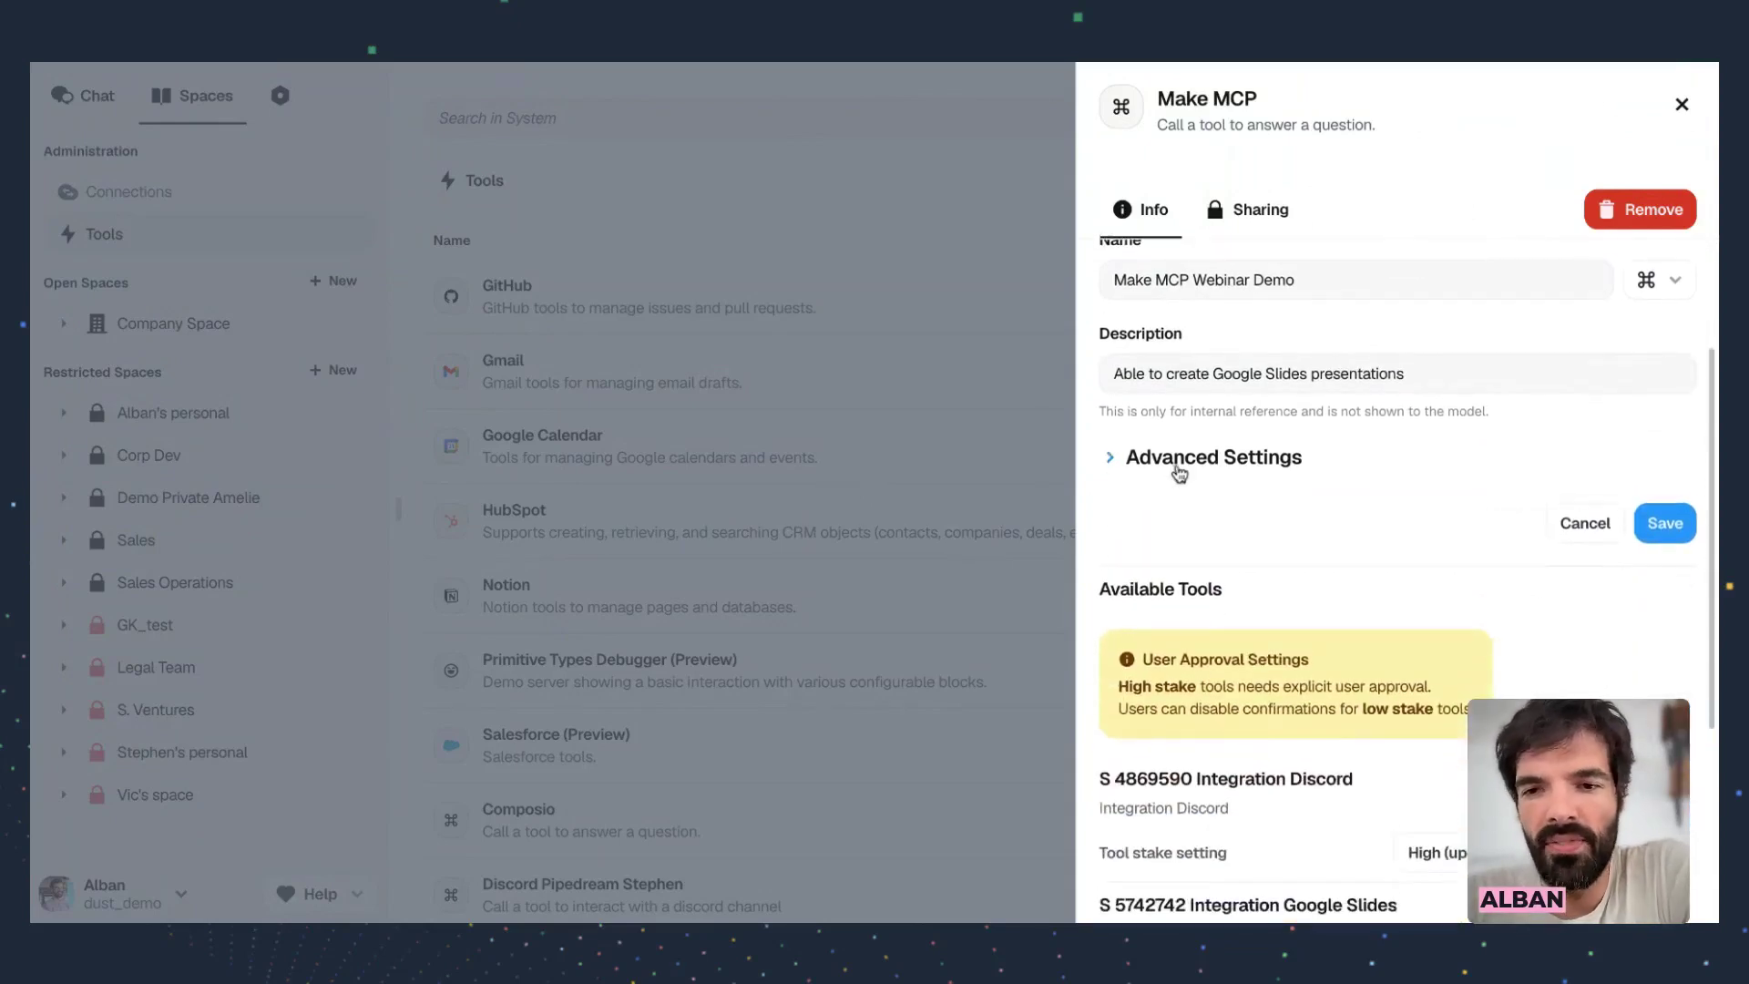
pyautogui.click(1663, 513)
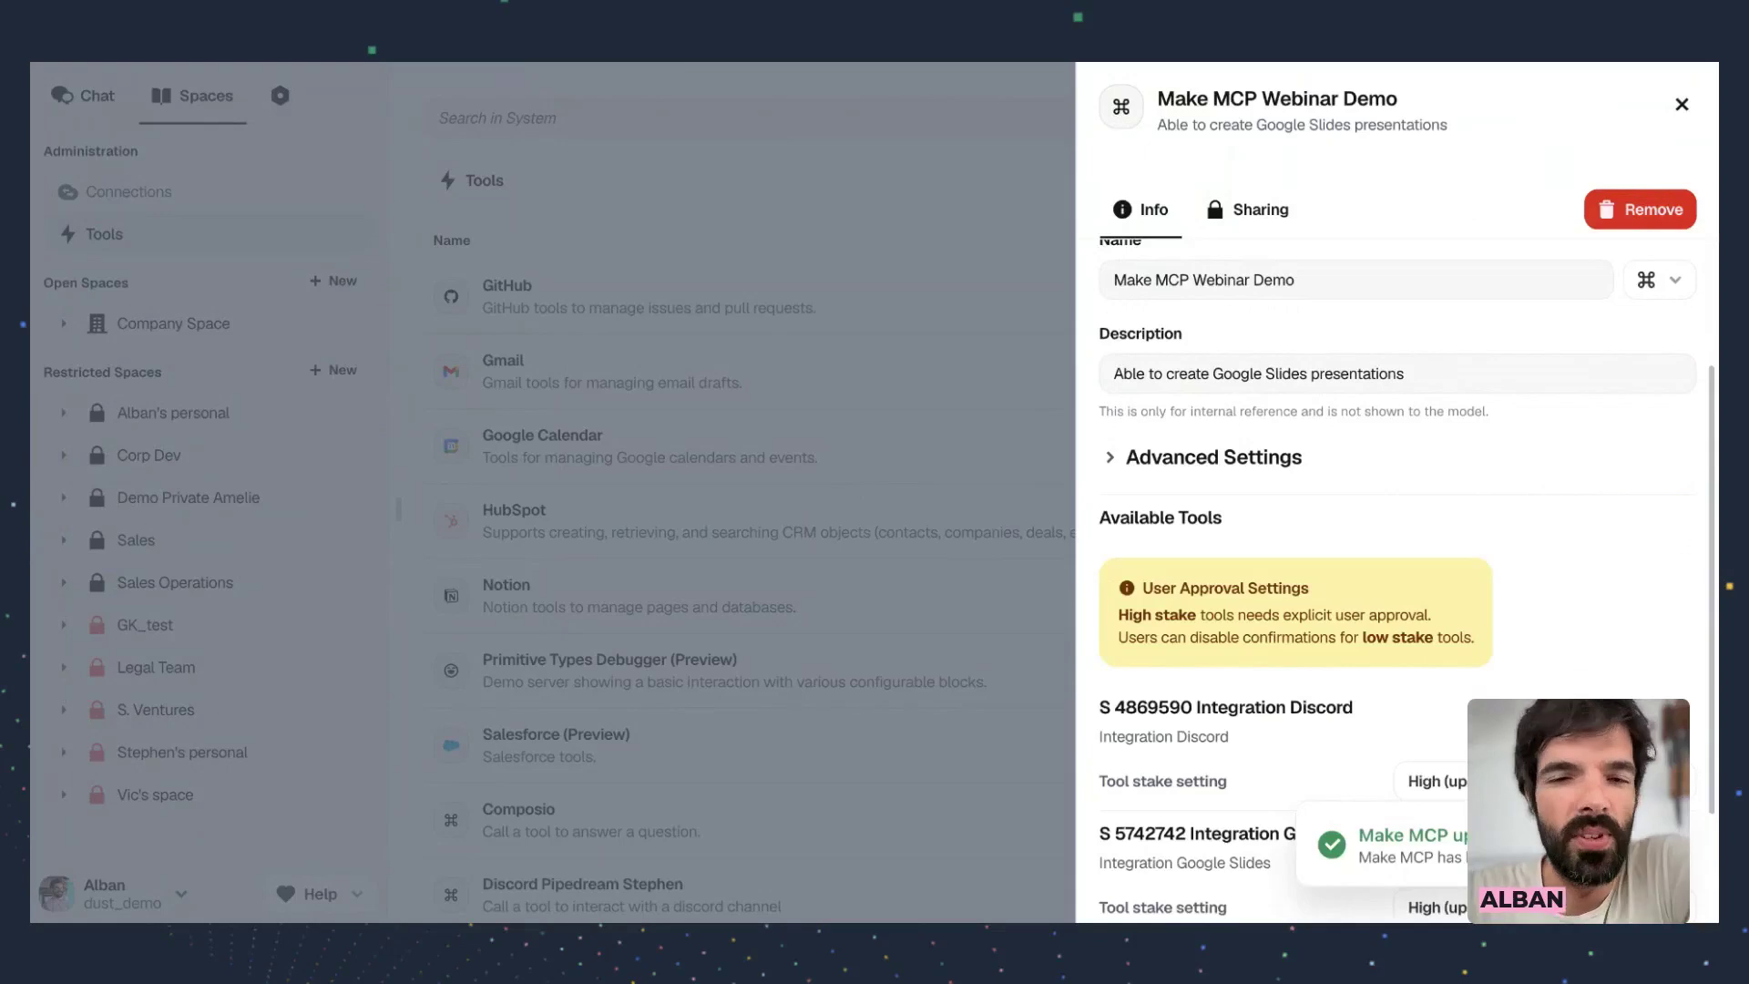
# Close the MCP server's details and go to the chat home page
pyautogui.click(931, 235)
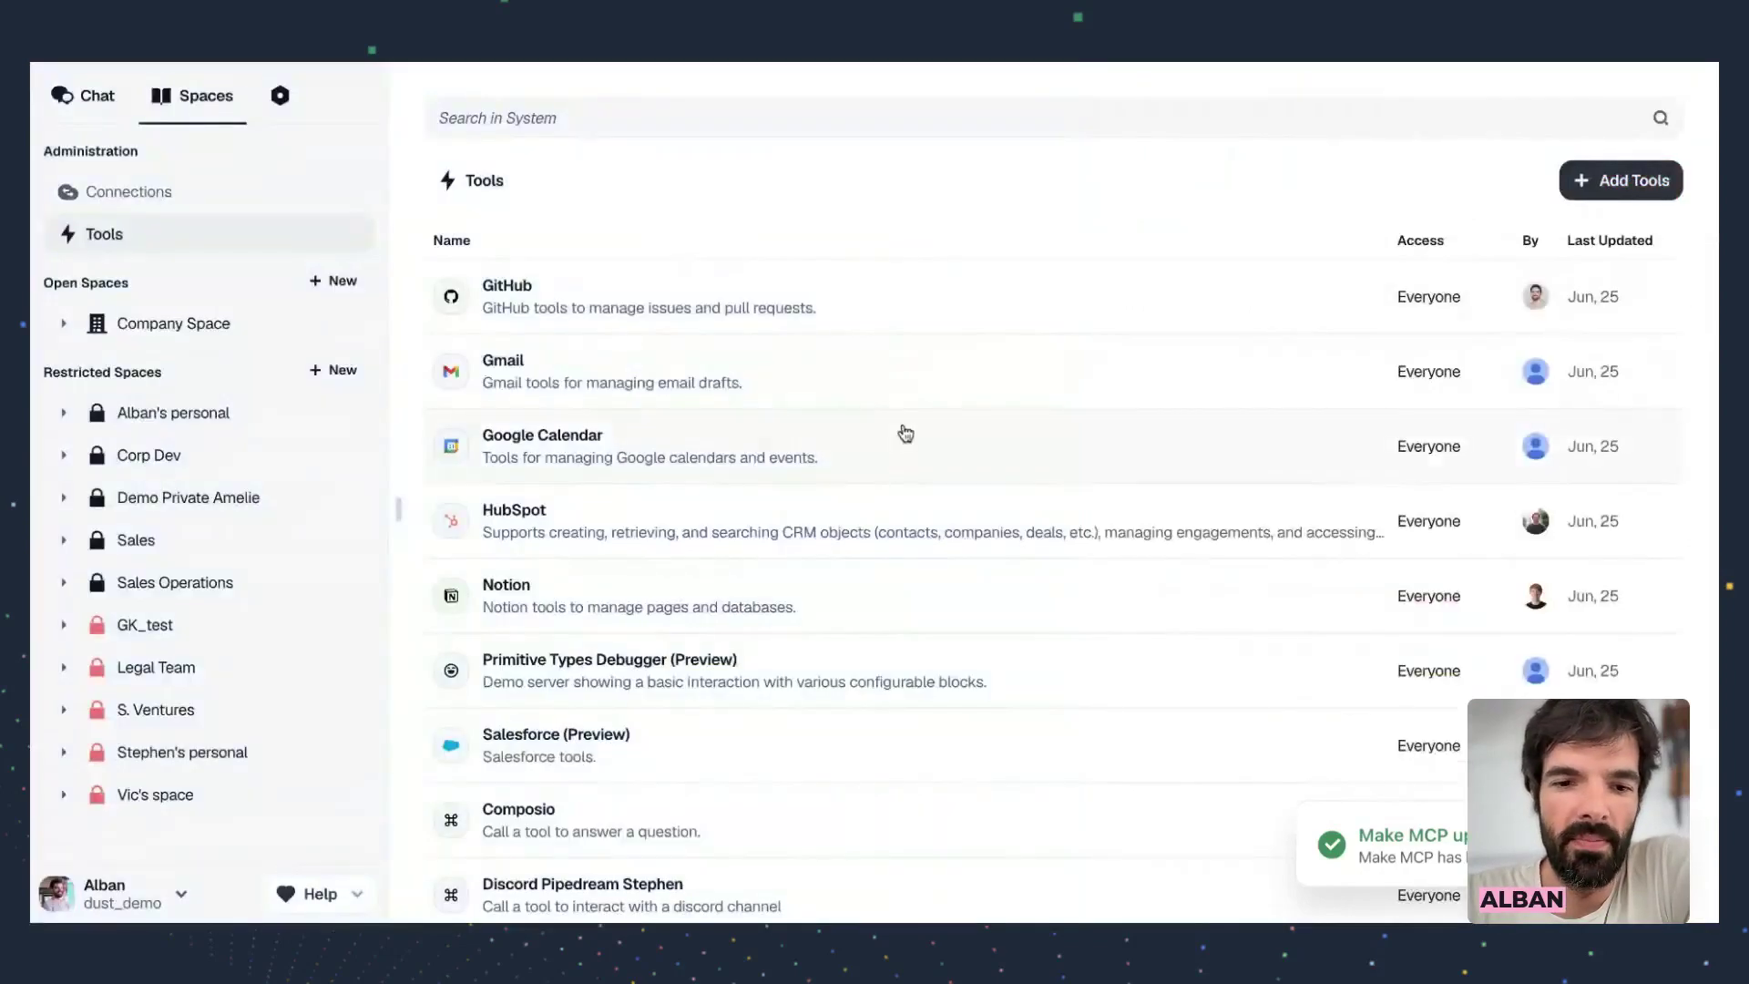
pyautogui.scroll(-1, 906, 433)
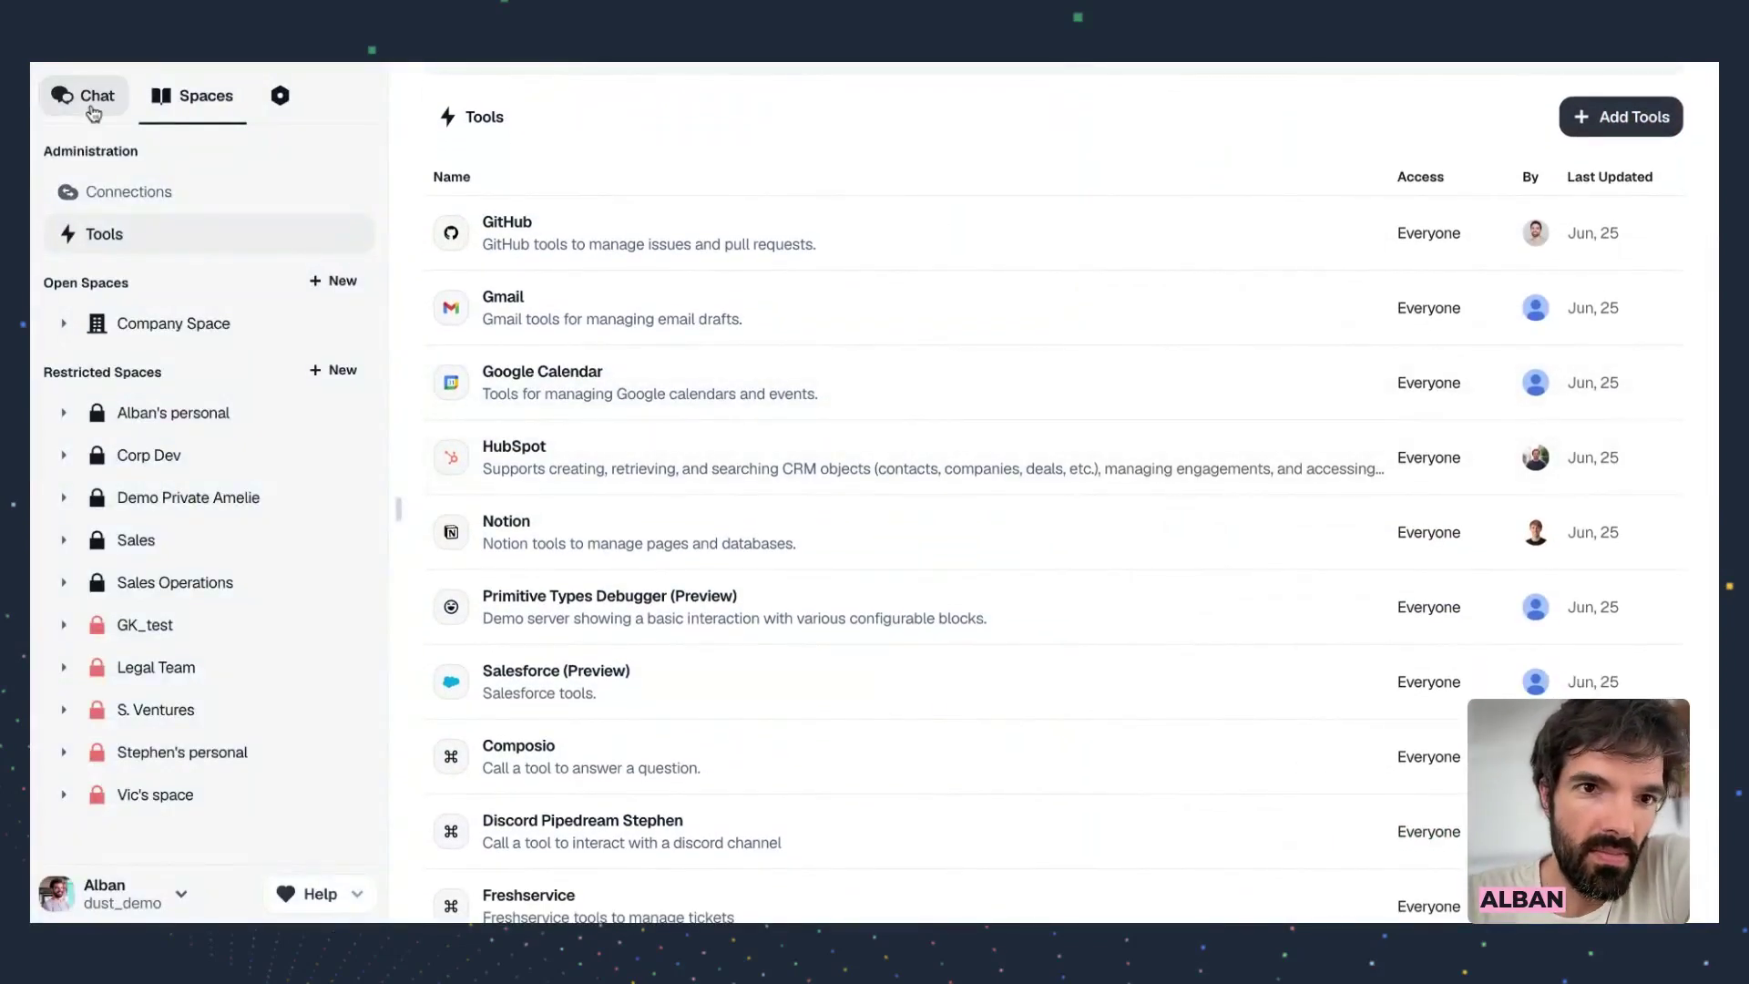
pyautogui.click(94, 102)
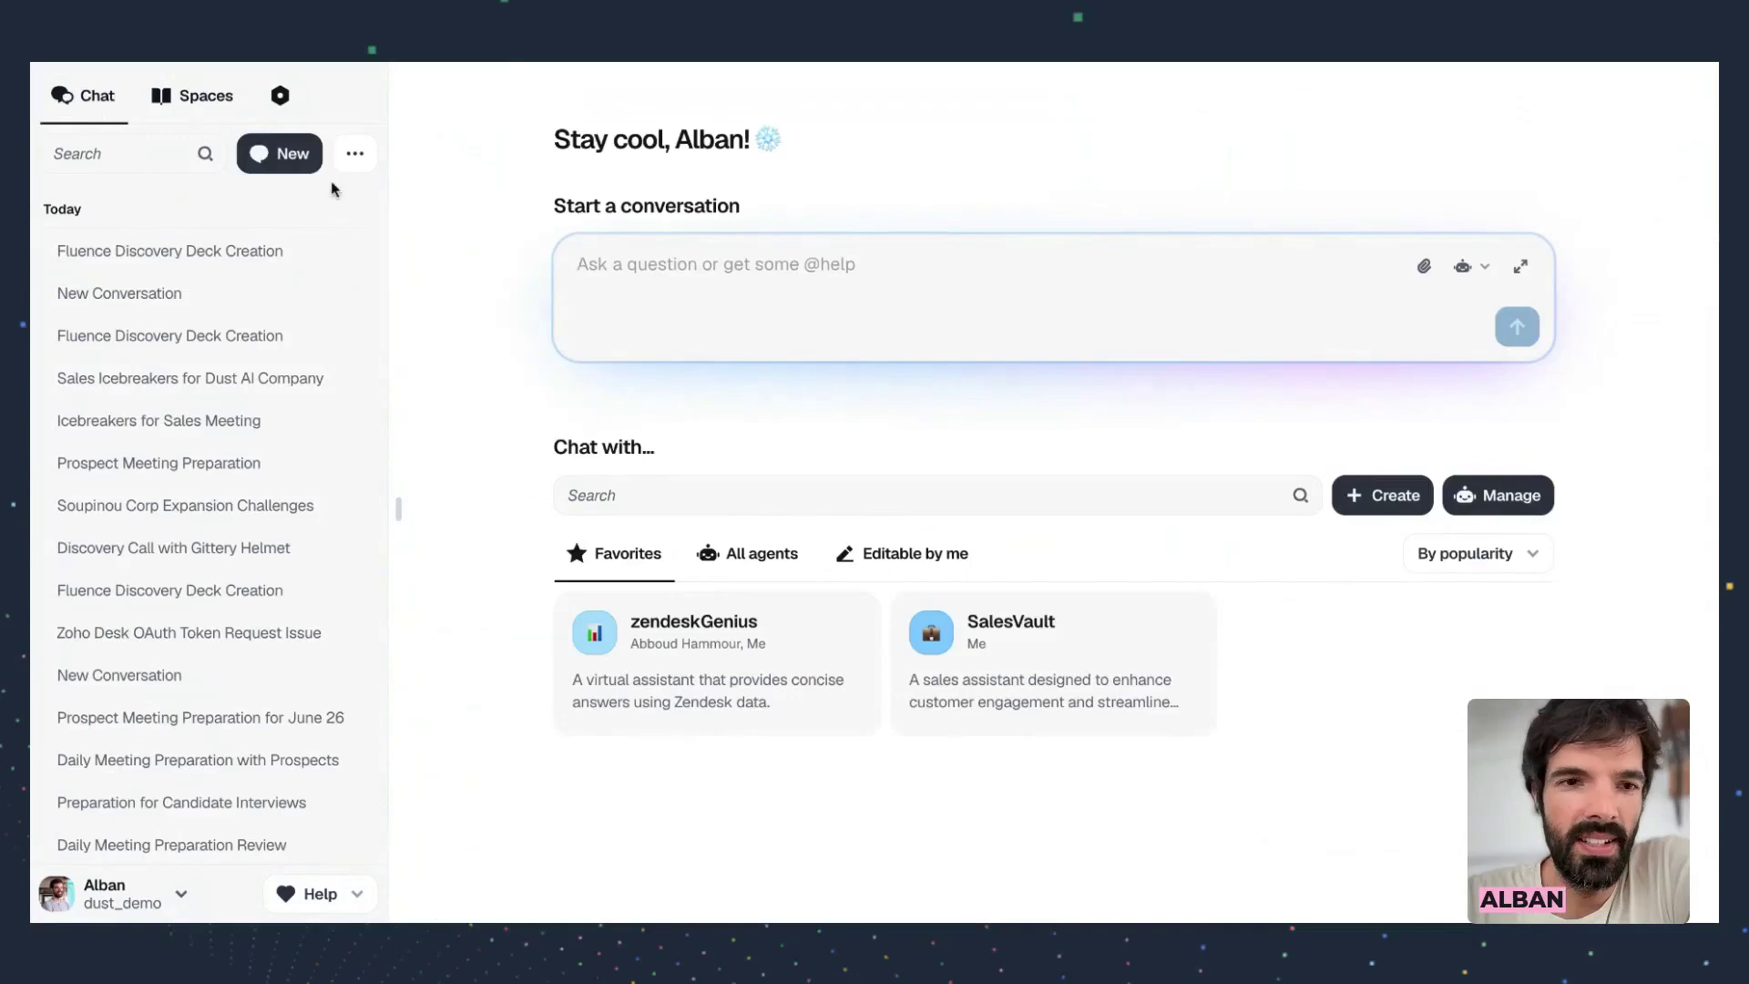
pyautogui.click(216, 110)
pyautogui.click(91, 99)
pyautogui.click(699, 494)
pyautogui.write('disco')
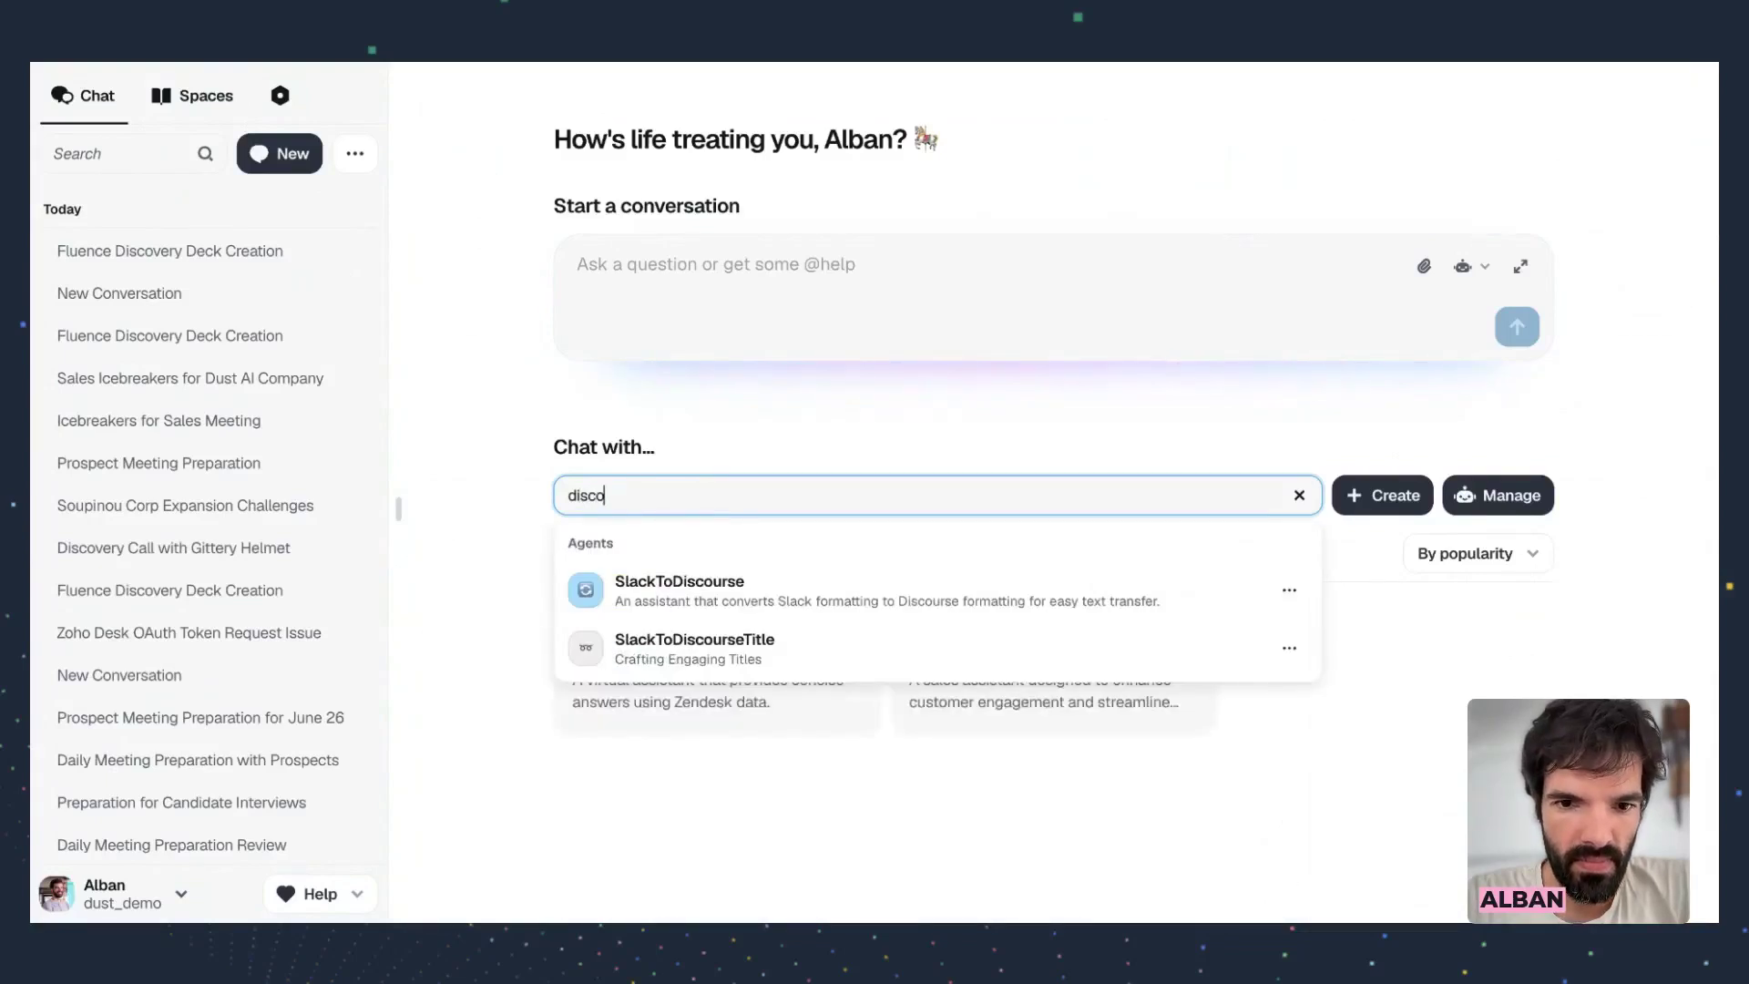
pyautogui.press('BackSpace')
pyautogui.press('BackSpace')
pyautogui.press('BackSpace')
pyautogui.press('BackSpace')
pyautogui.press('BackSpace')
pyautogui.write('cro')
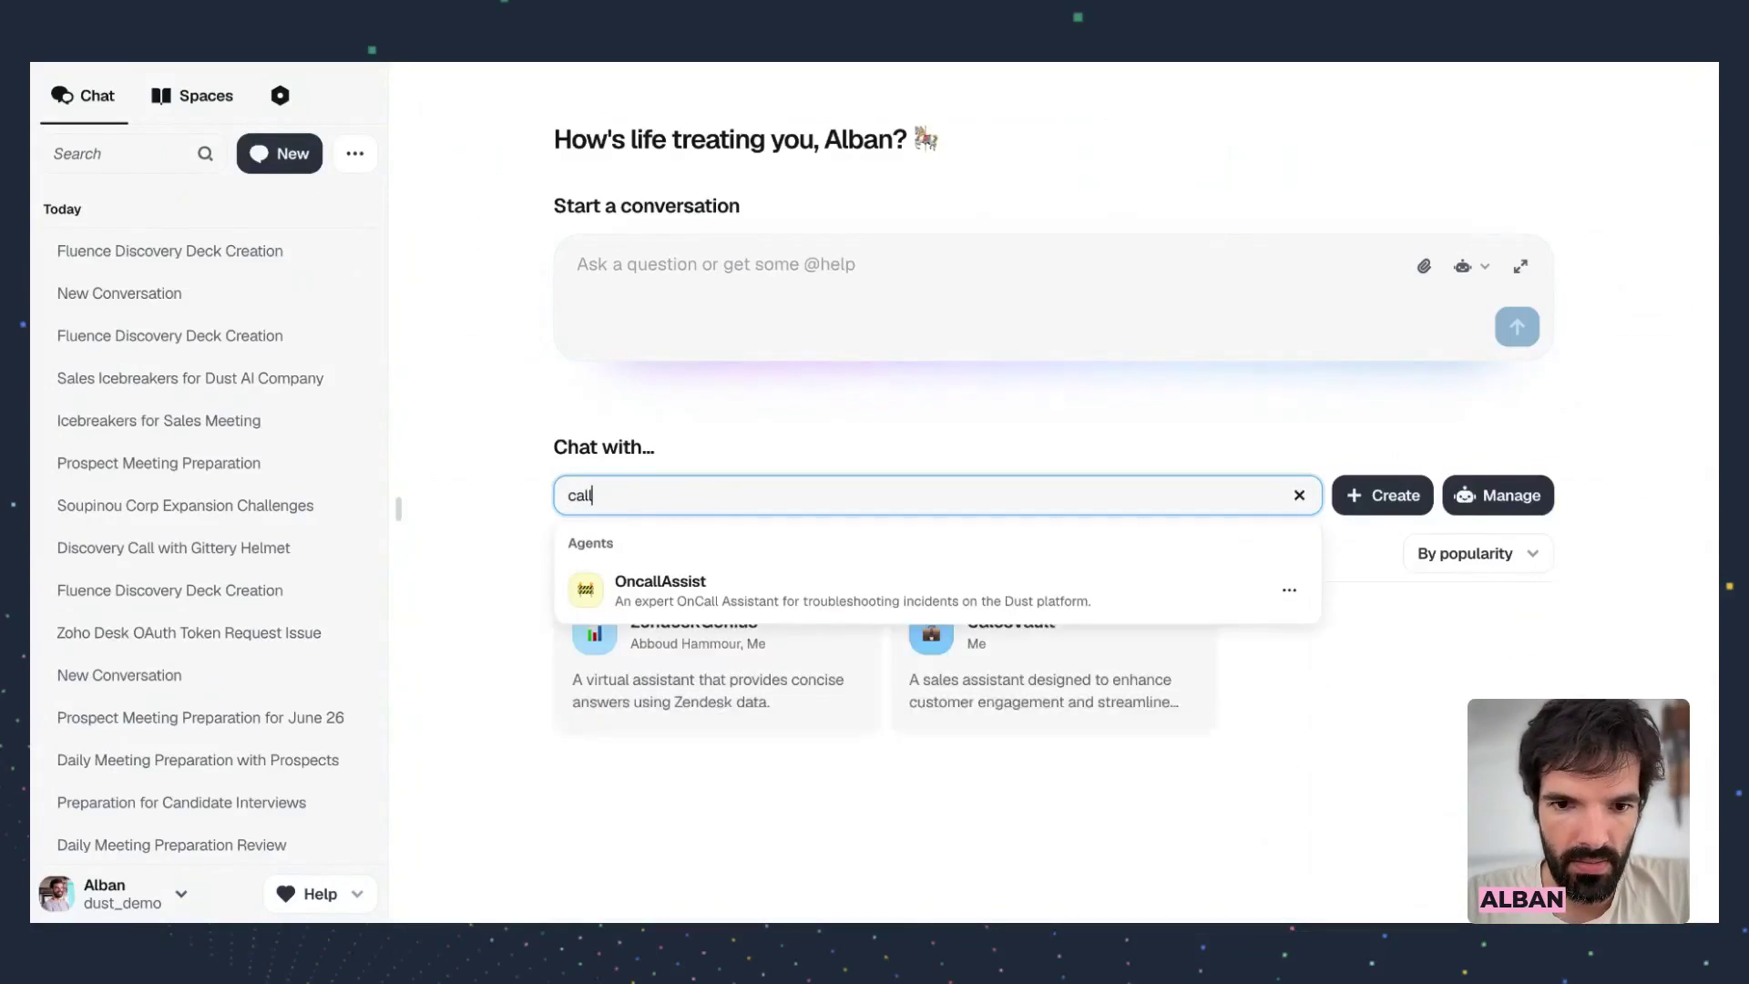
pyautogui.press('BackSpace')
pyautogui.press('BackSpace')
pyautogui.press('BackSpace')
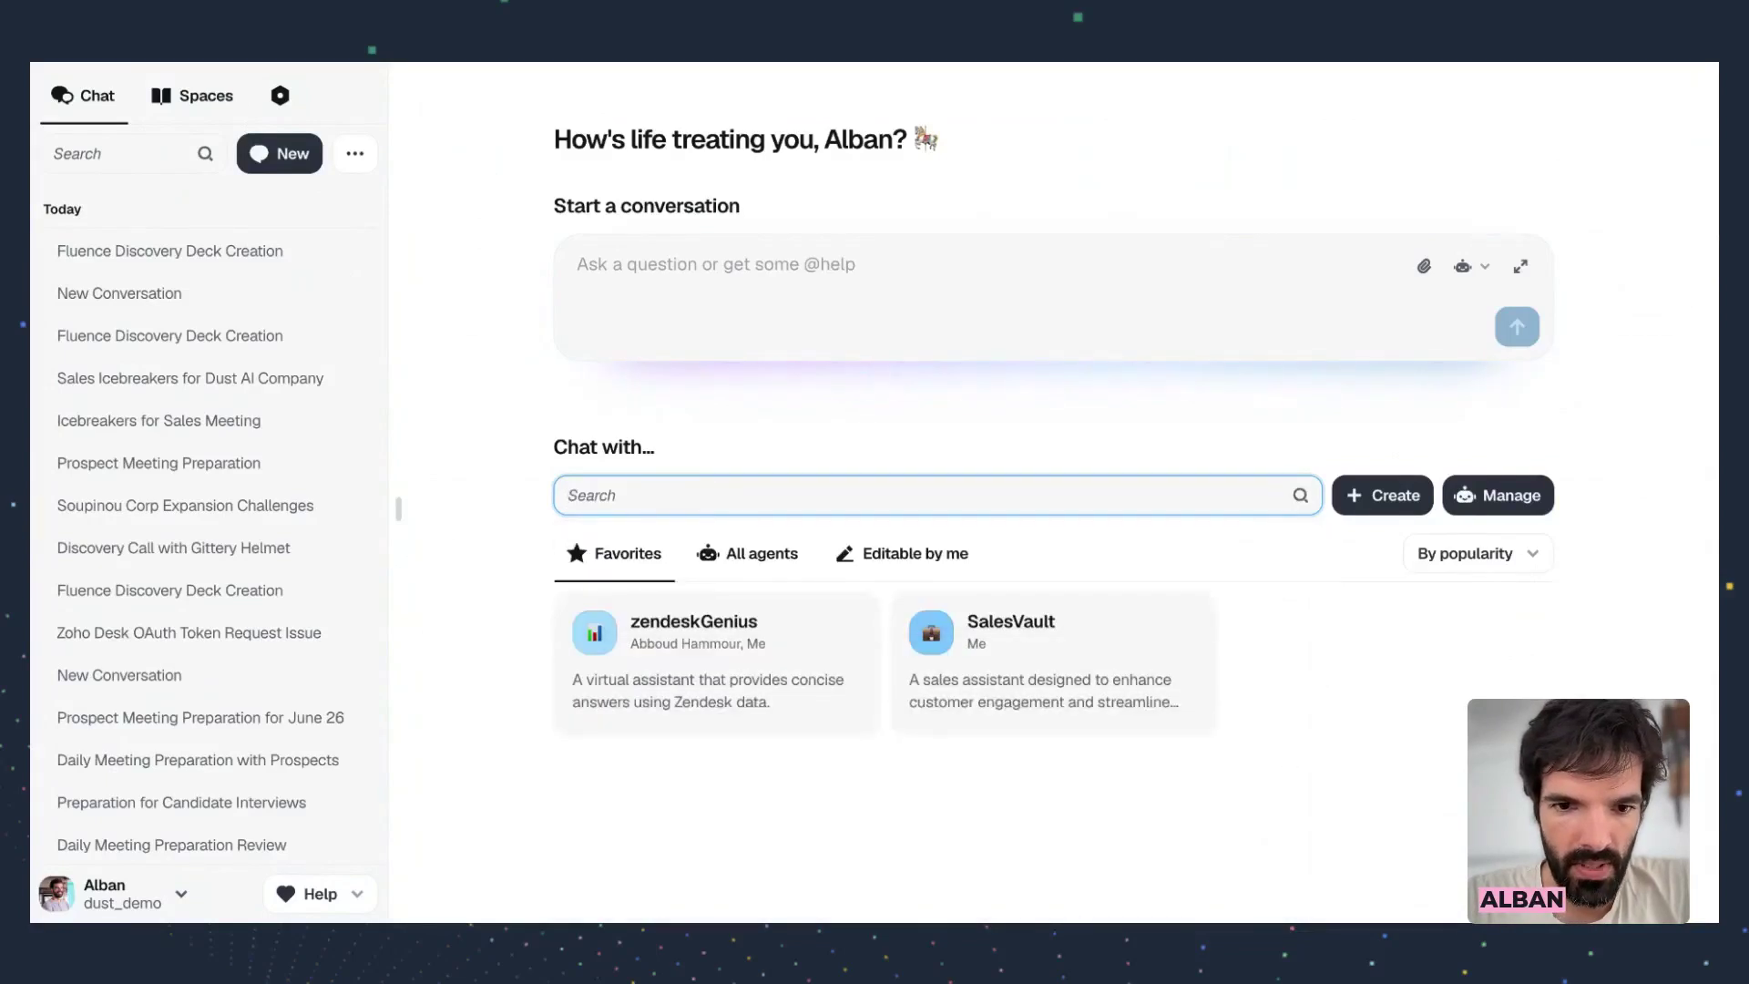
pyautogui.click(588, 68)
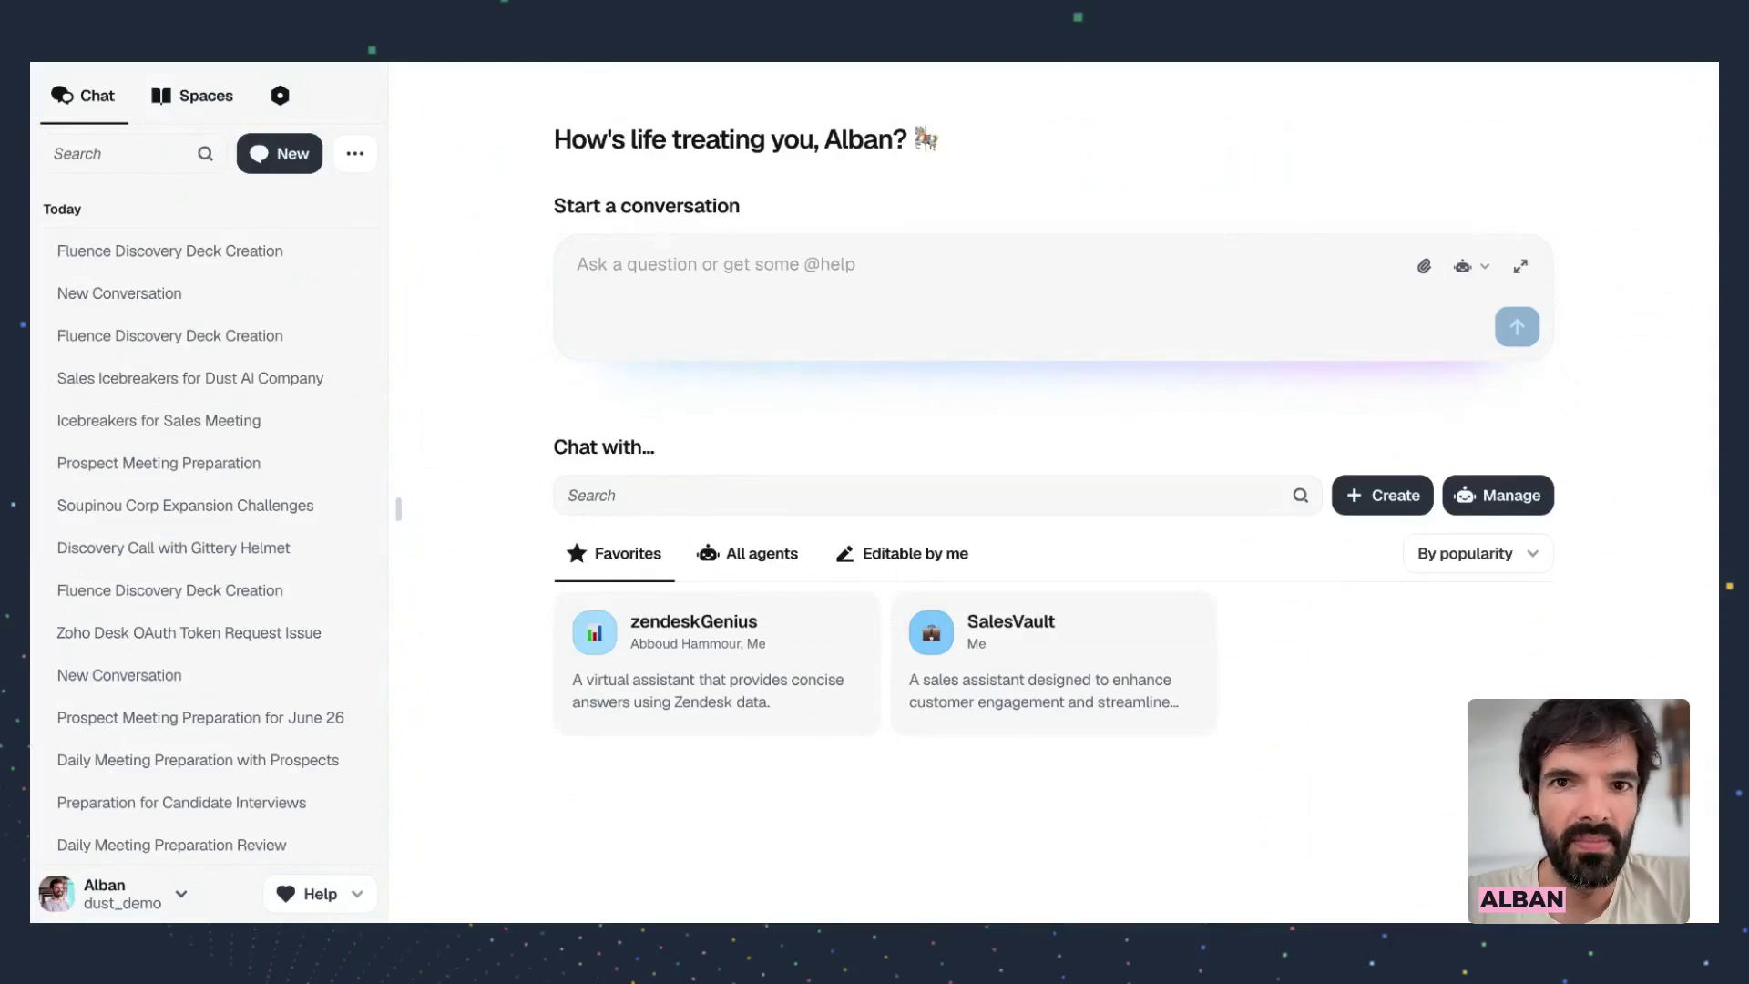
pyautogui.click(730, 305)
pyautogui.write('@')
pyautogui.press('BackSpace')
# Search the agents for "deckat" and open DeckCreation for editing at its tools and knowledge configuration
pyautogui.click(672, 499)
pyautogui.write('deckat')
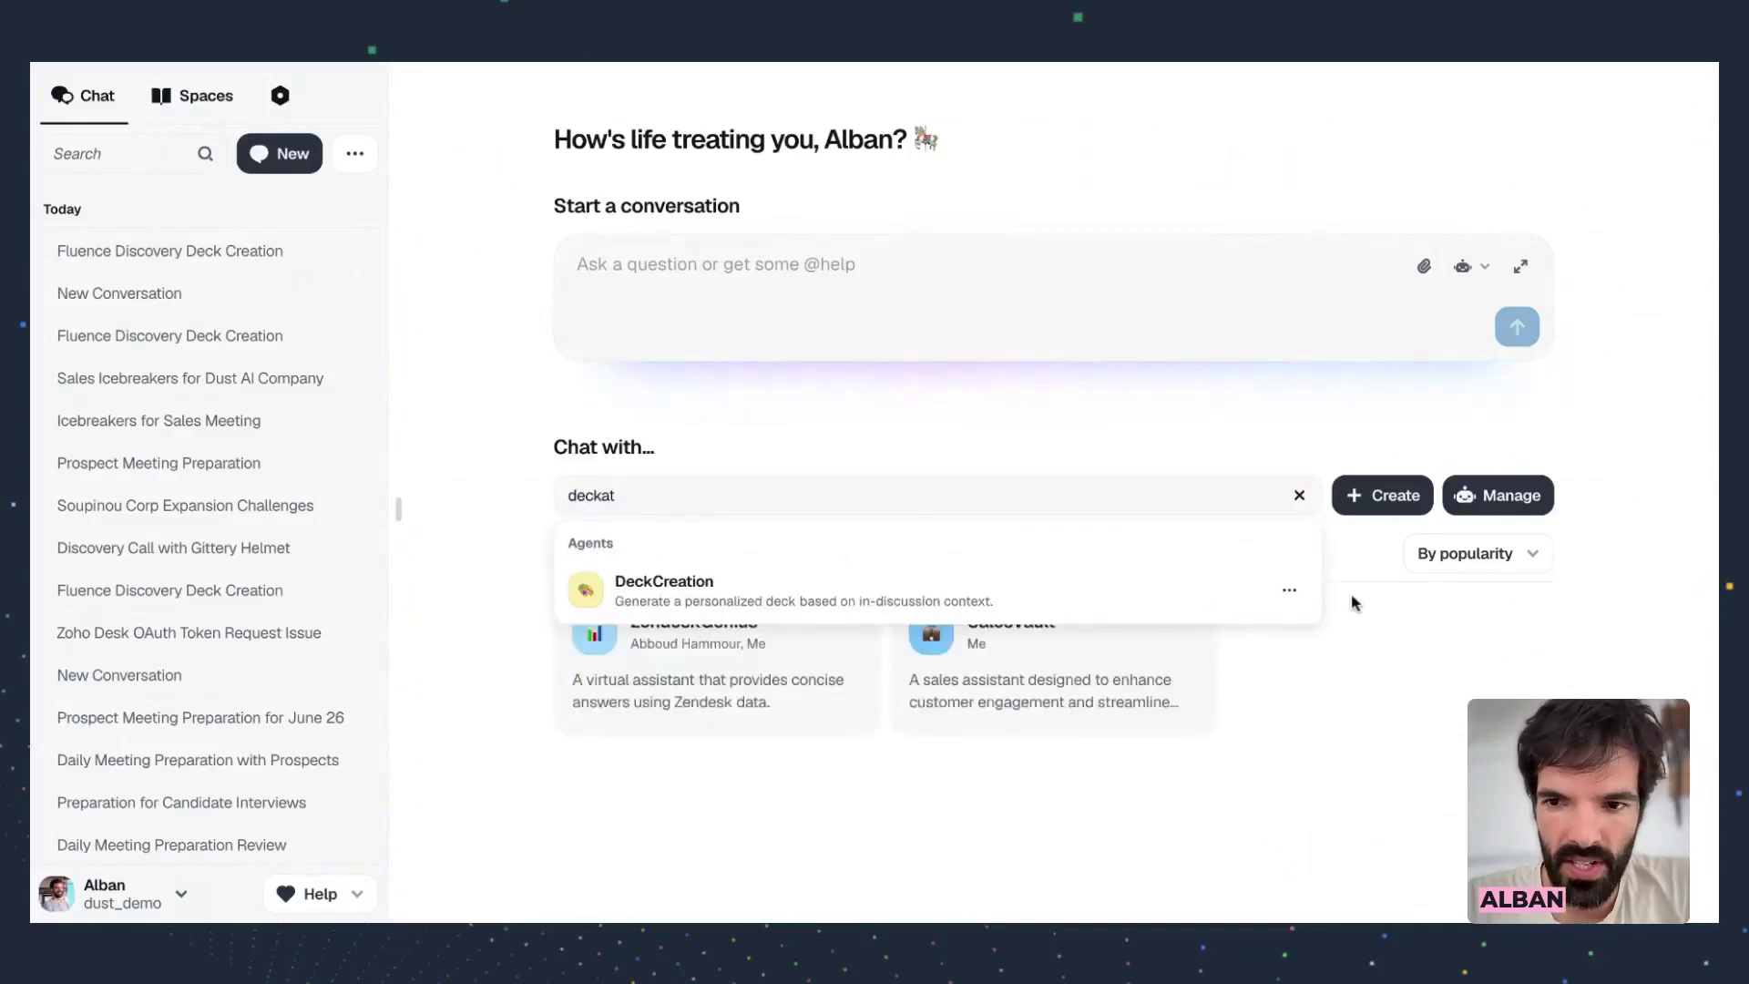
pyautogui.click(1289, 591)
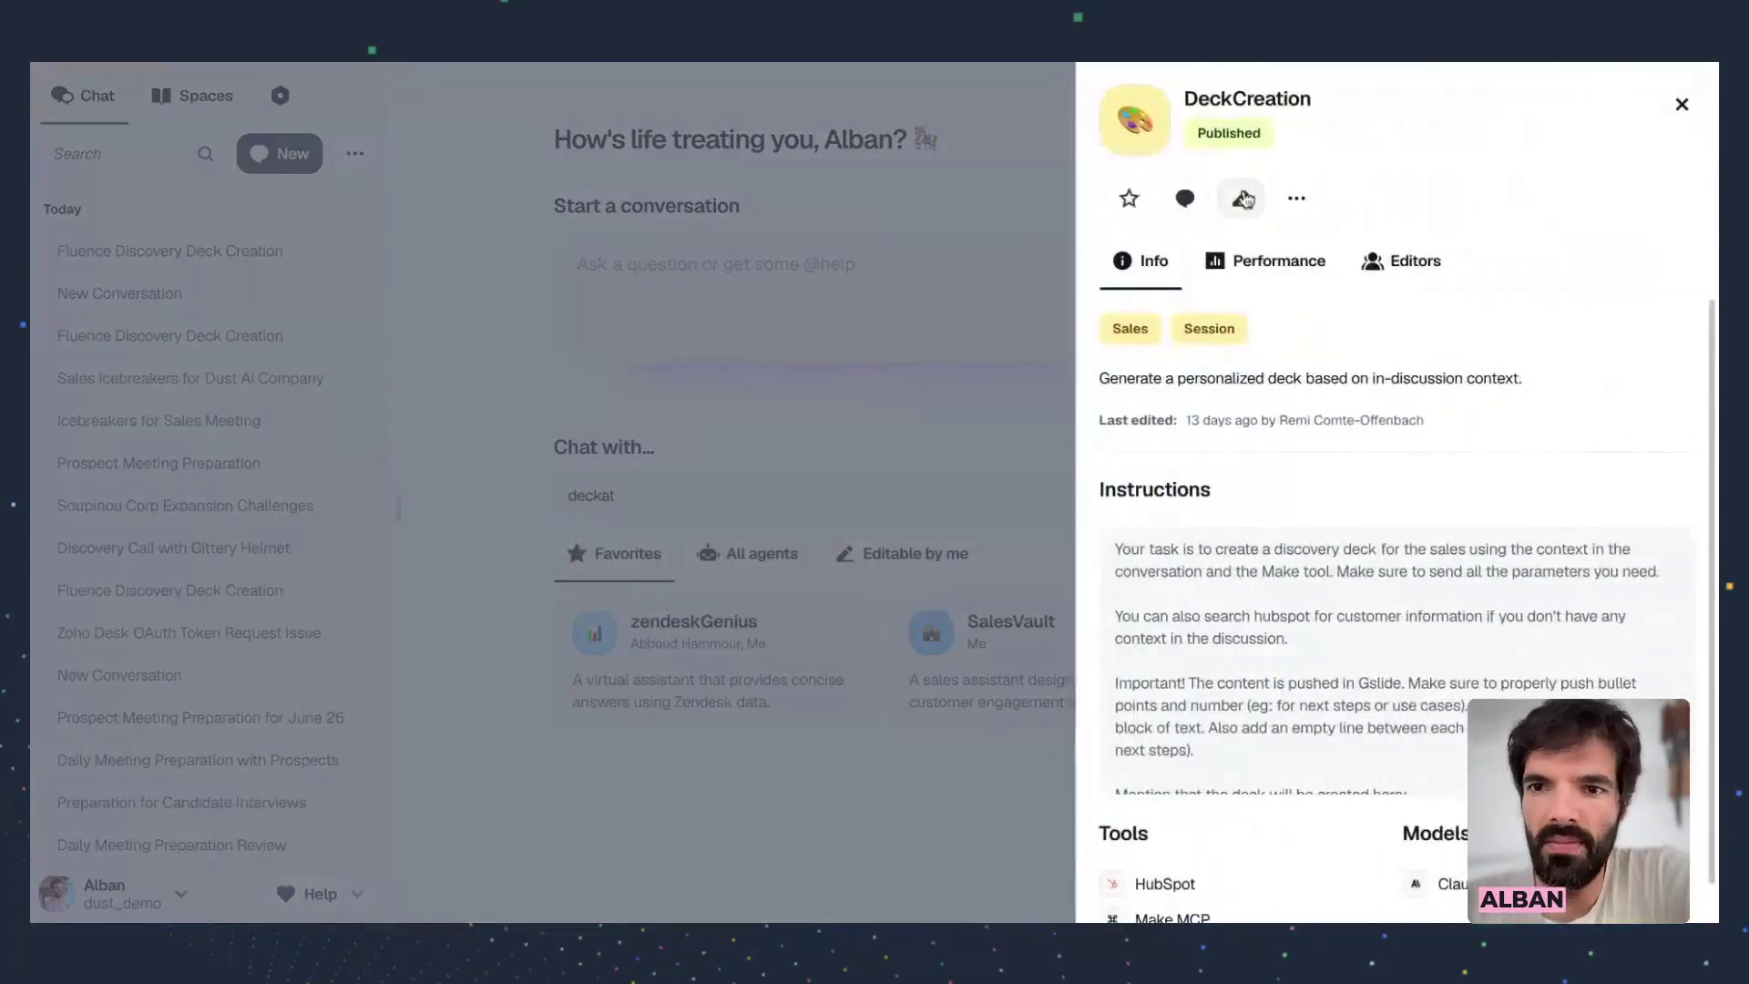
pyautogui.click(1243, 198)
pyautogui.click(324, 175)
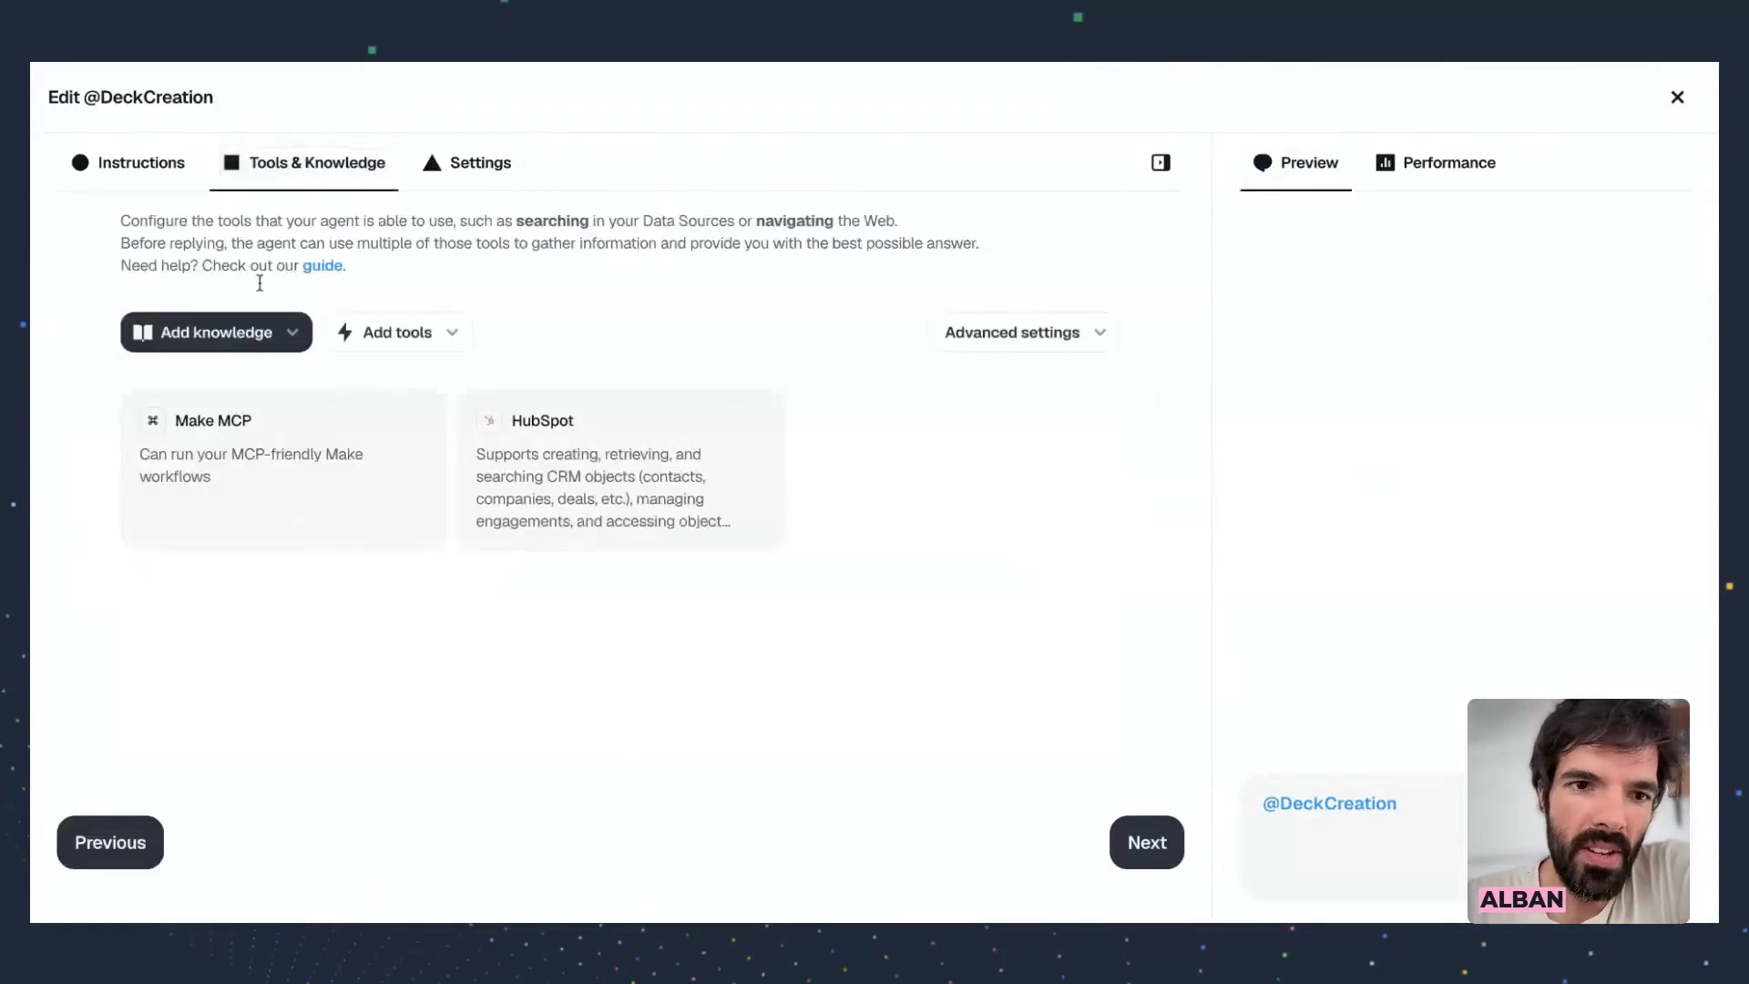
# Add the Make MCP Webinar Demo tool to the DeckCreation agent, then remove it from the agent again
pyautogui.click(374, 354)
pyautogui.scroll(-10, 498, 618)
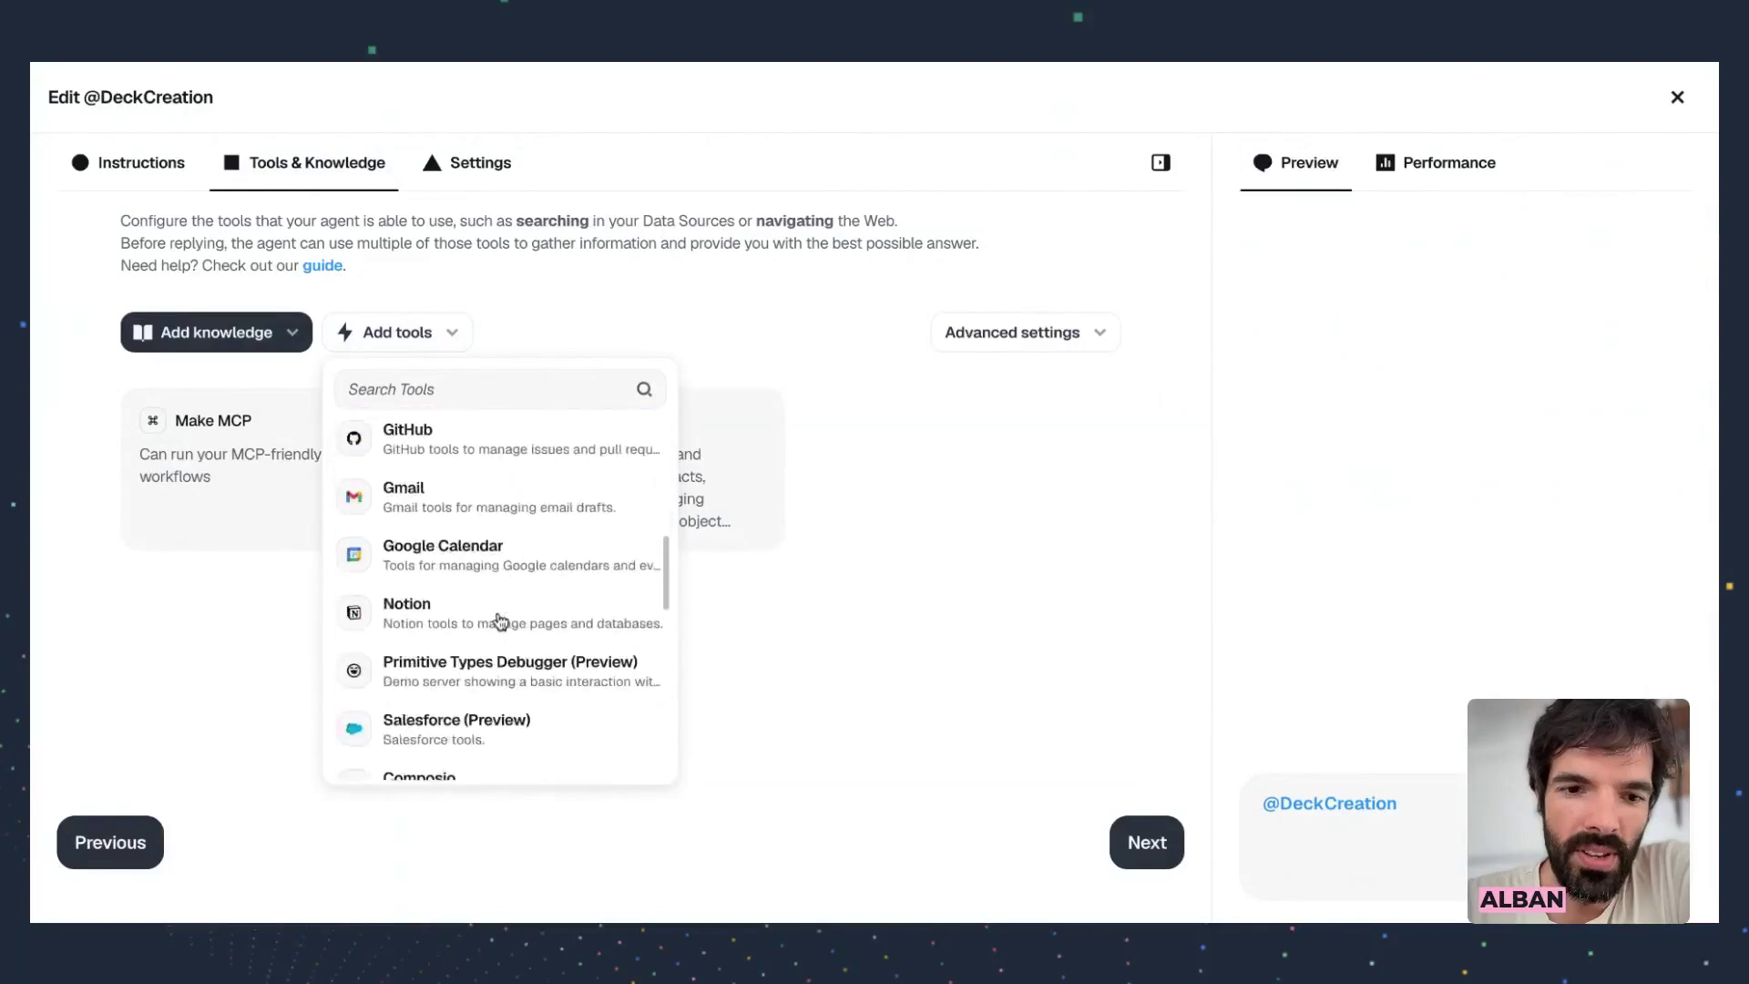
pyautogui.scroll(-8, 500, 621)
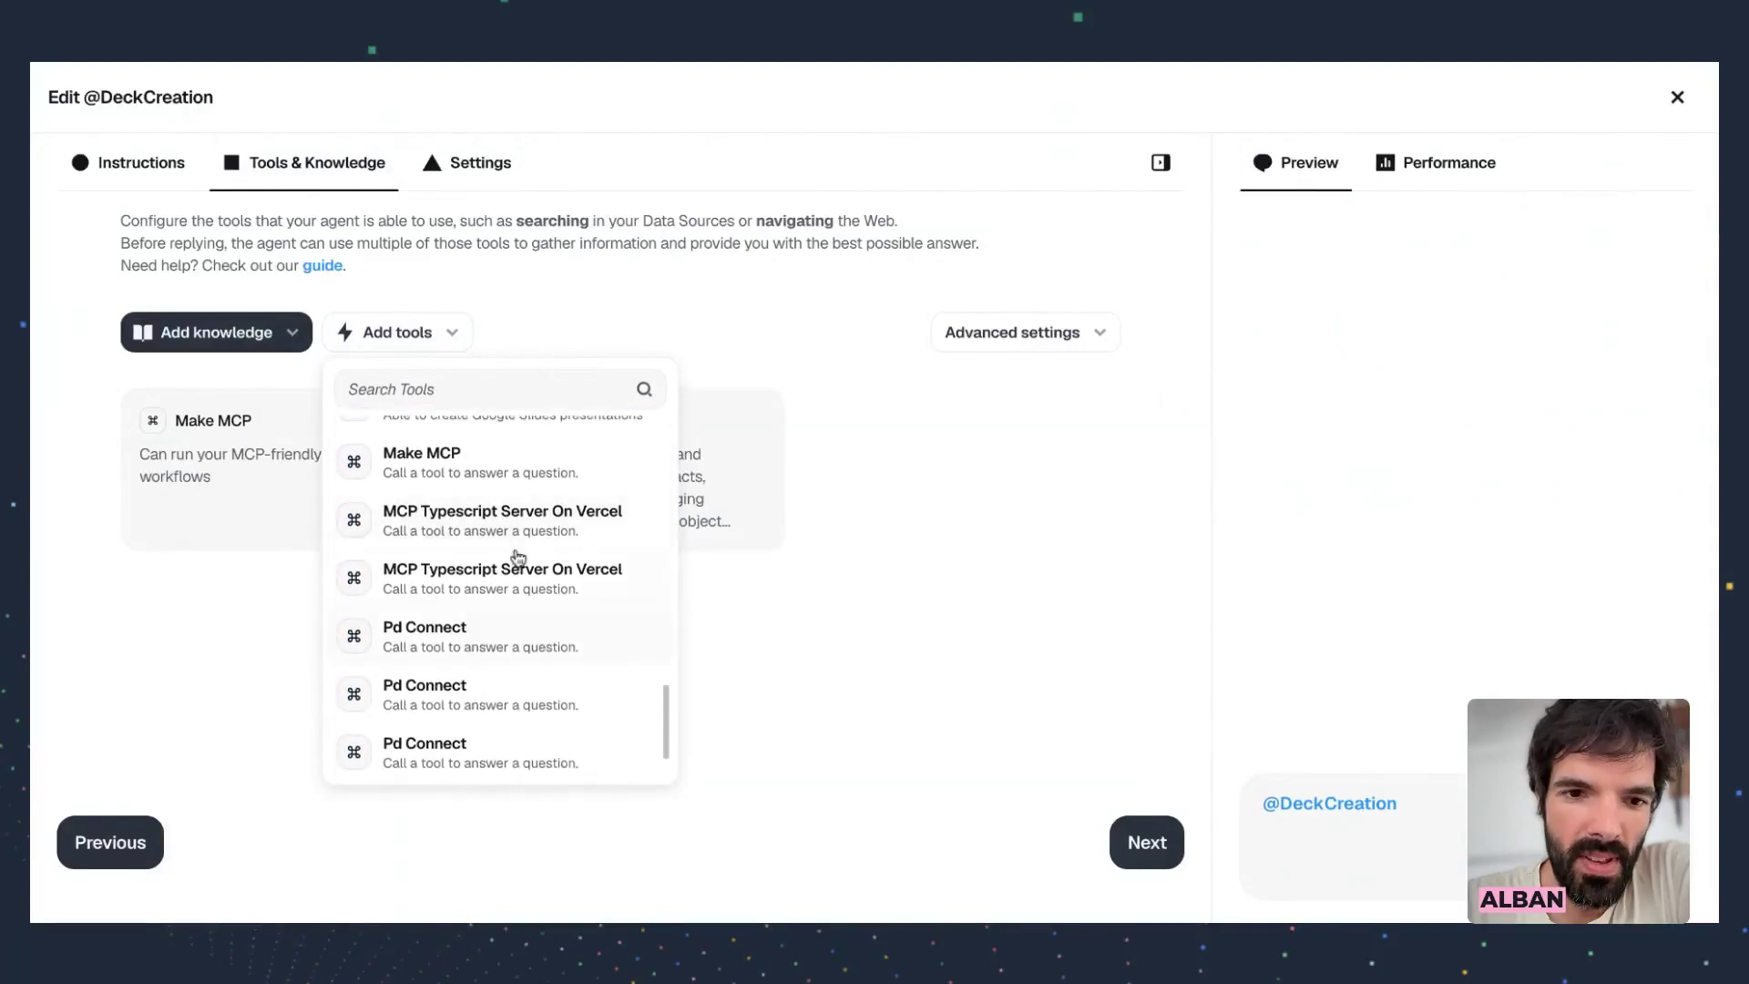
pyautogui.scroll(3, 521, 550)
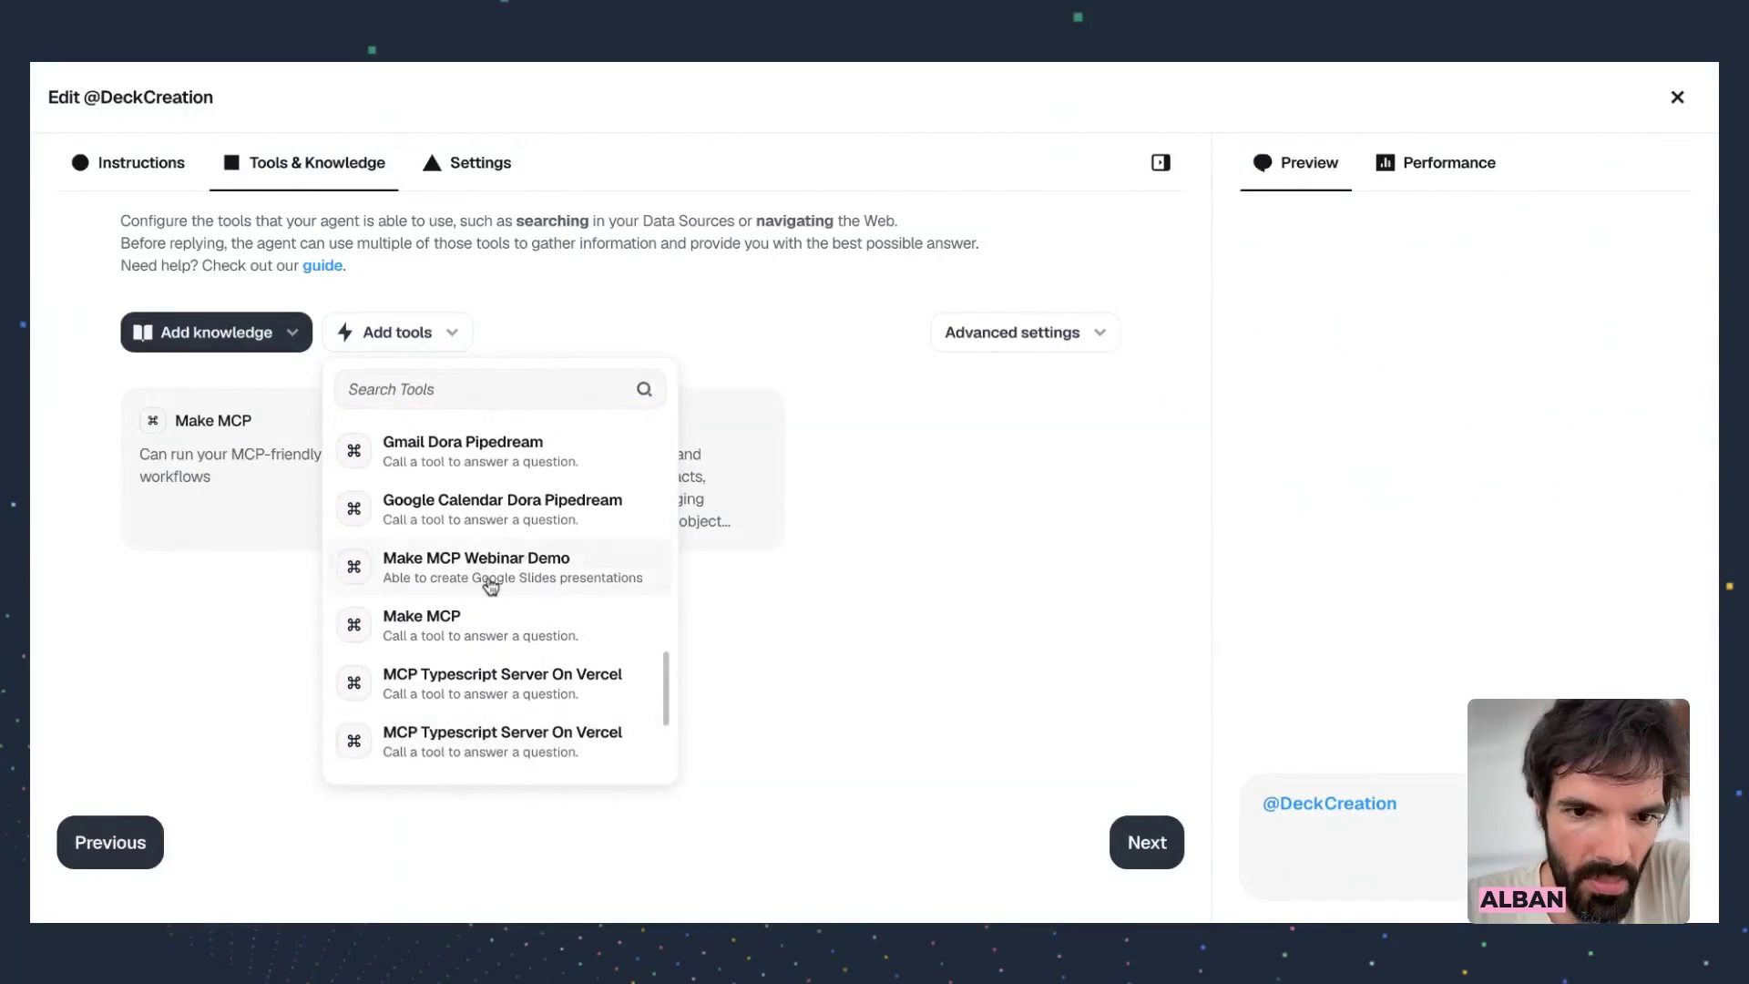
pyautogui.click(513, 575)
pyautogui.moveTo(917, 500); pyautogui.dragTo(817, 346)
pyautogui.click(817, 337)
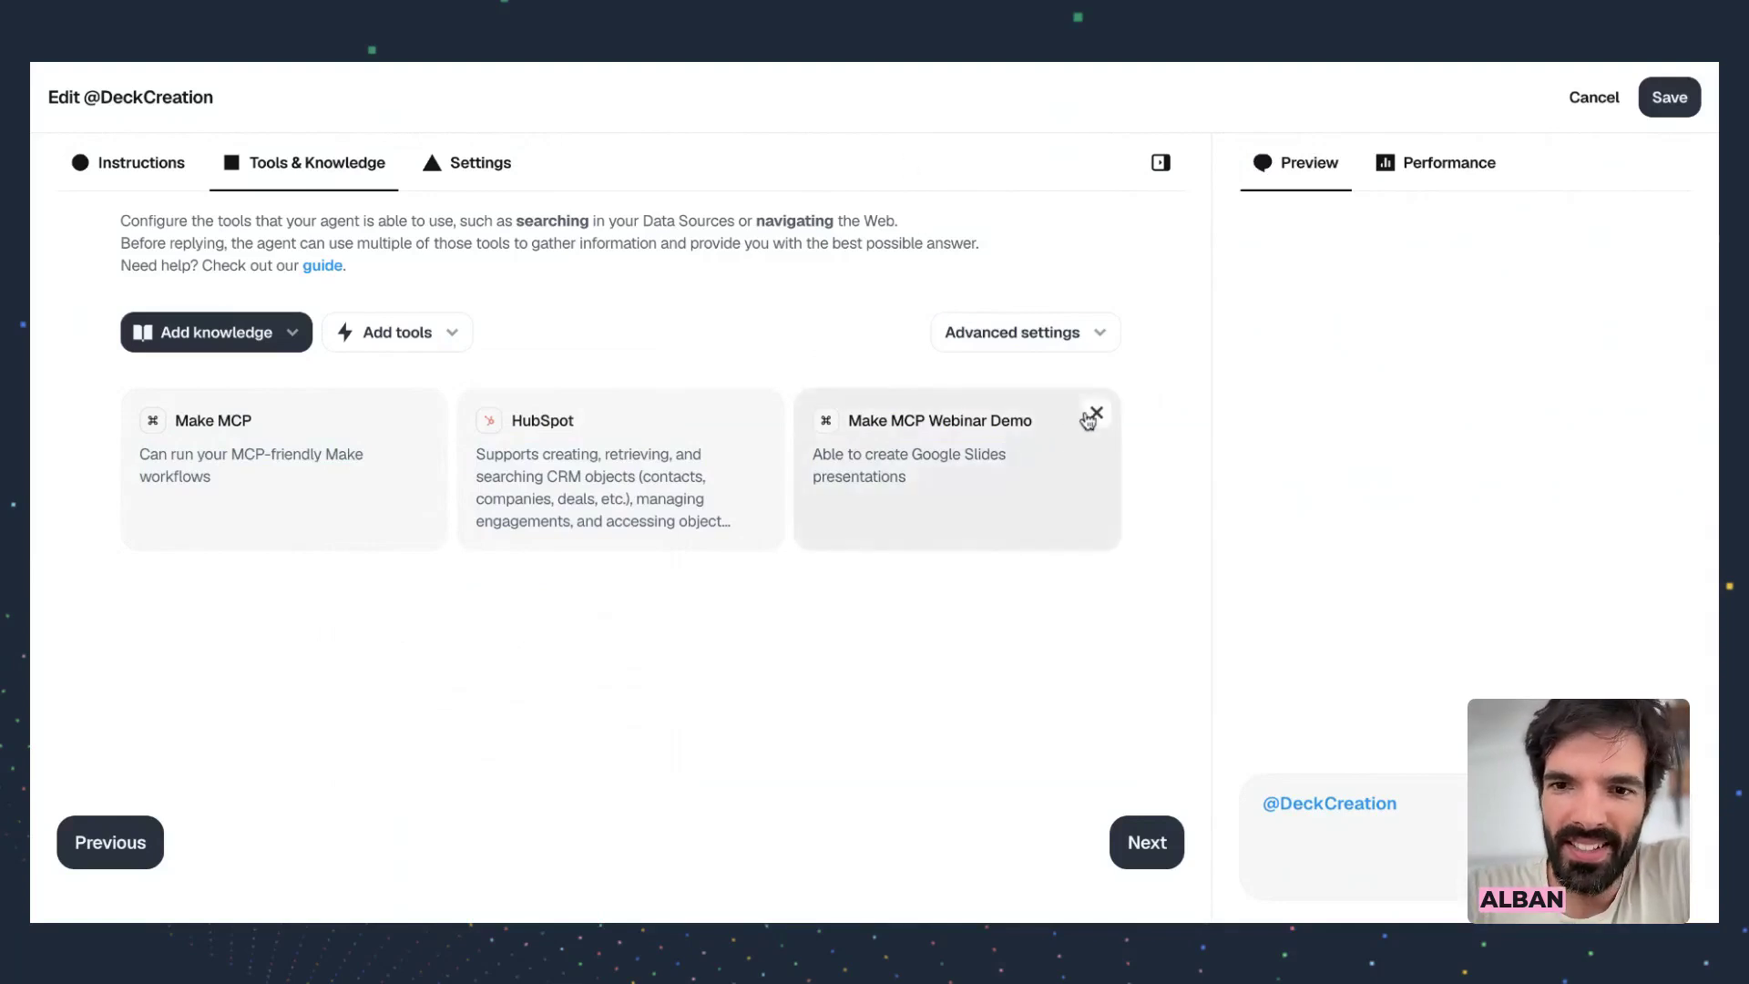
pyautogui.click(1093, 416)
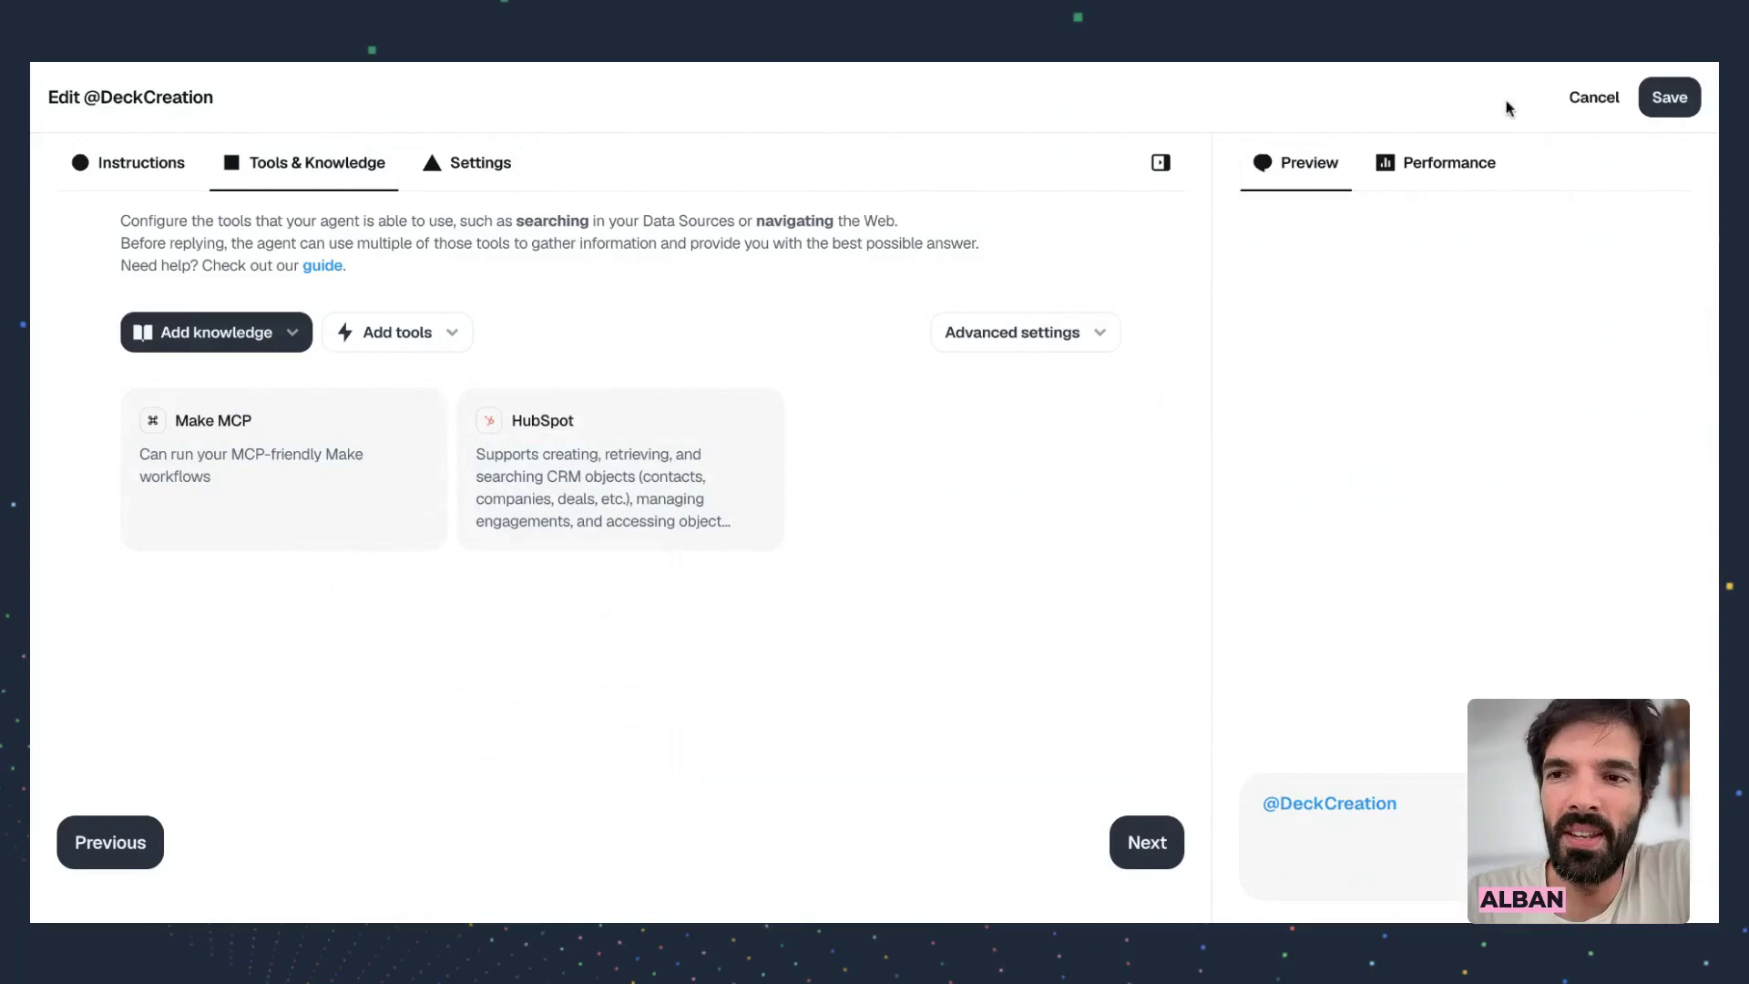
# Leave the DeckCreation agent's editor without saving, discarding the edits
pyautogui.click(1572, 111)
pyautogui.click(1079, 570)
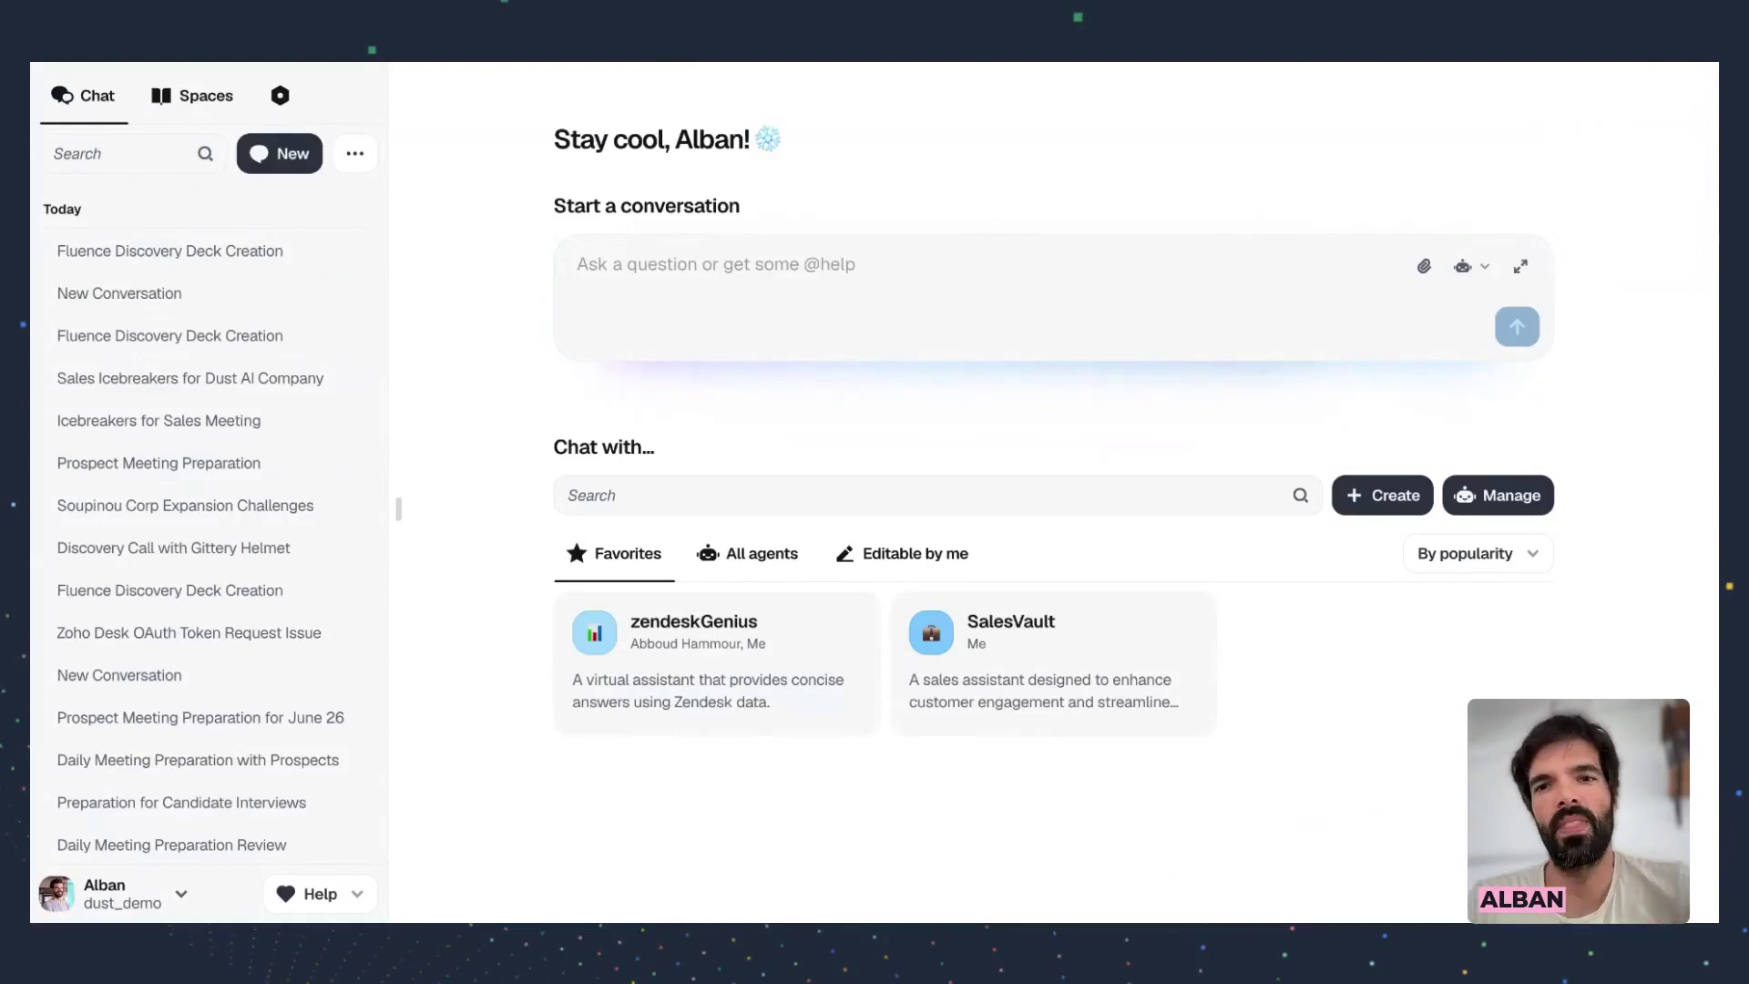
pyautogui.click(561, 339)
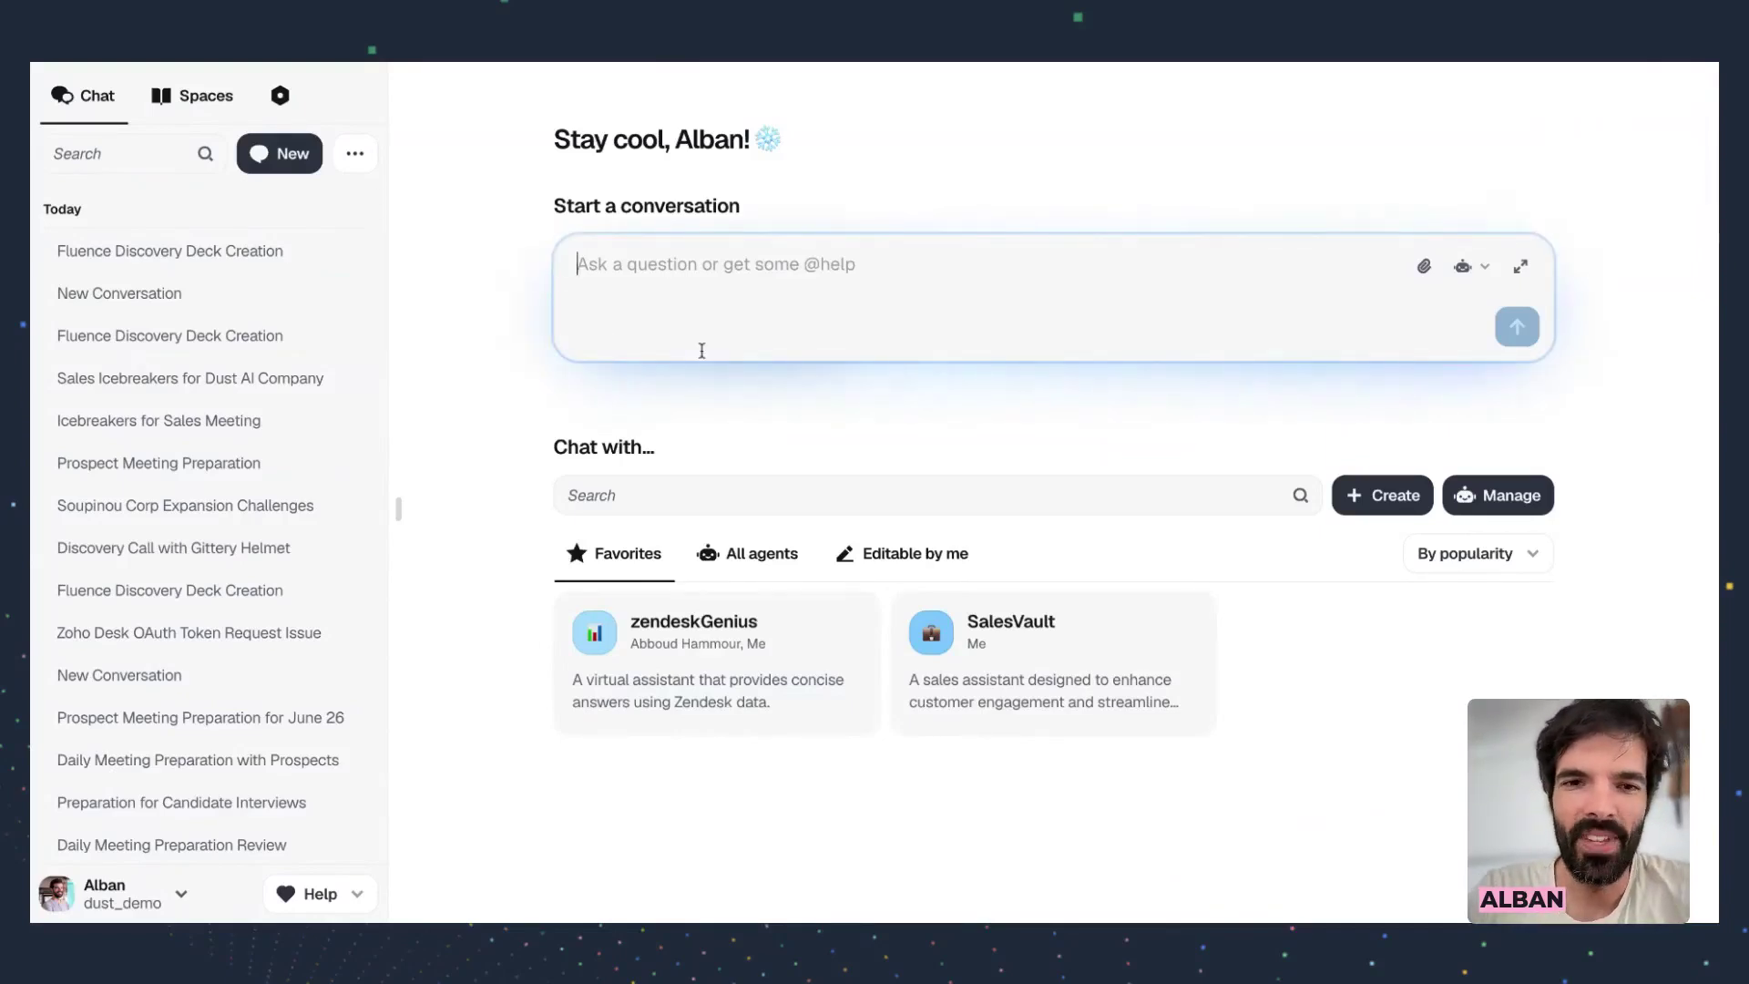
pyautogui.write('@meet')
pyautogui.press('Return')
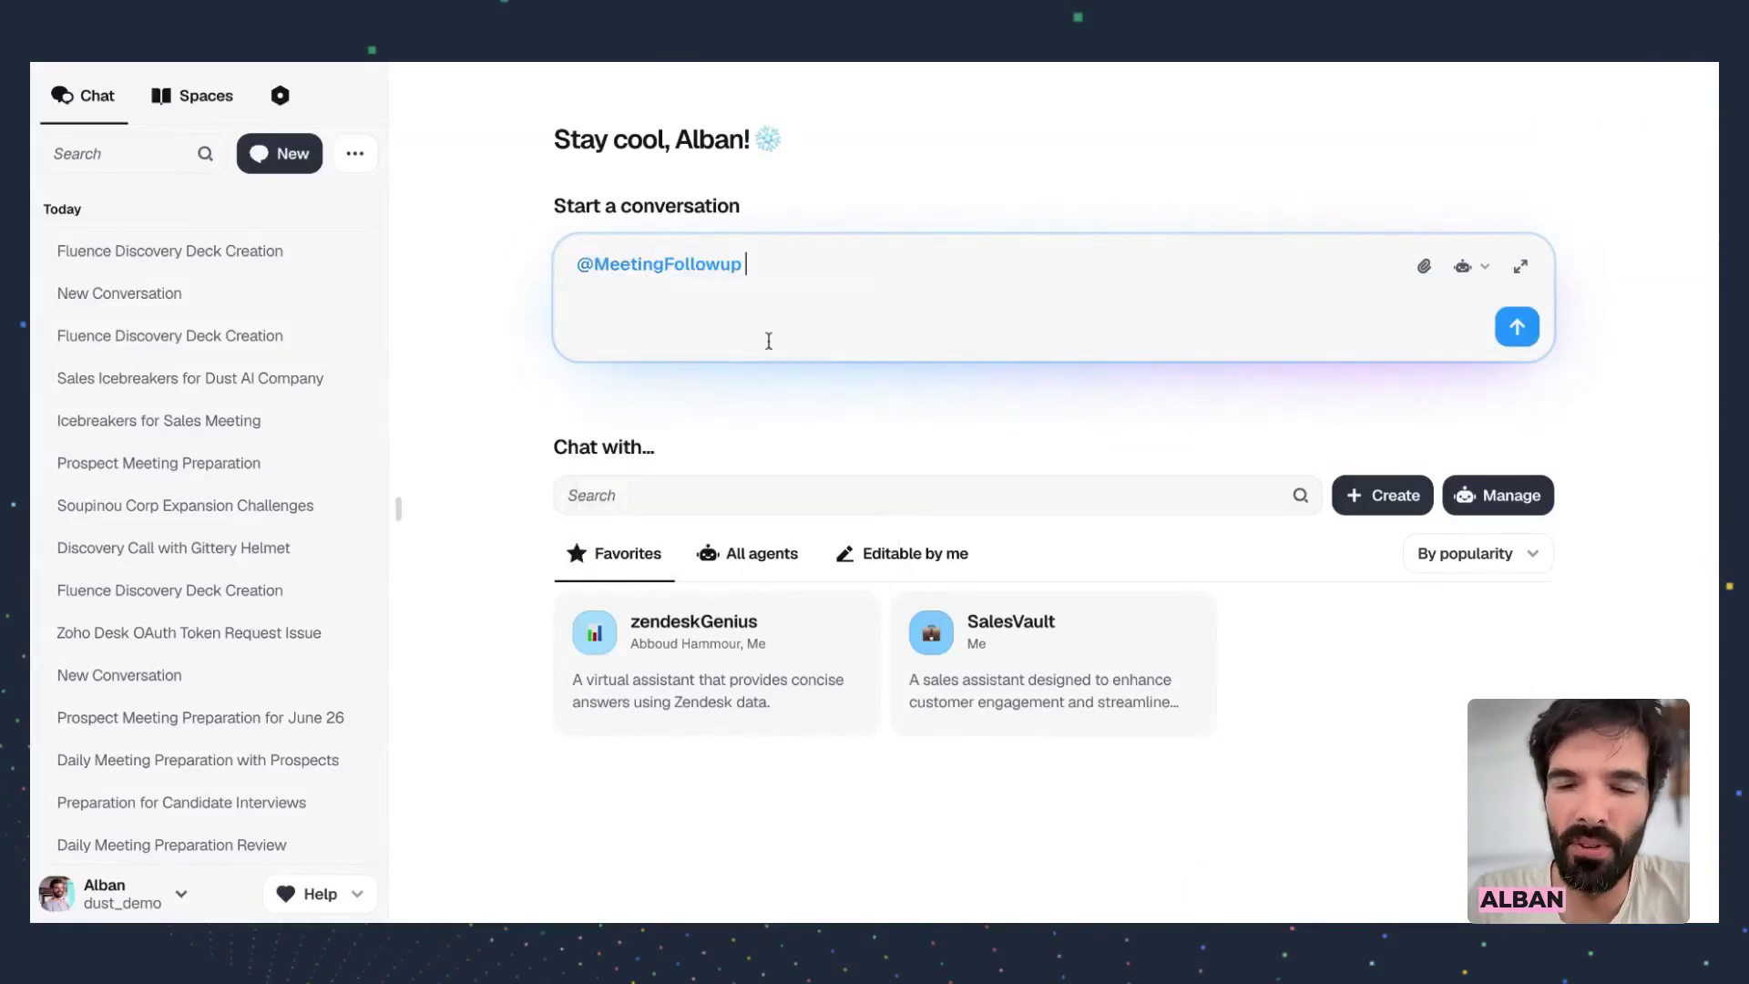
pyautogui.hotkey('ctrl', 'v')
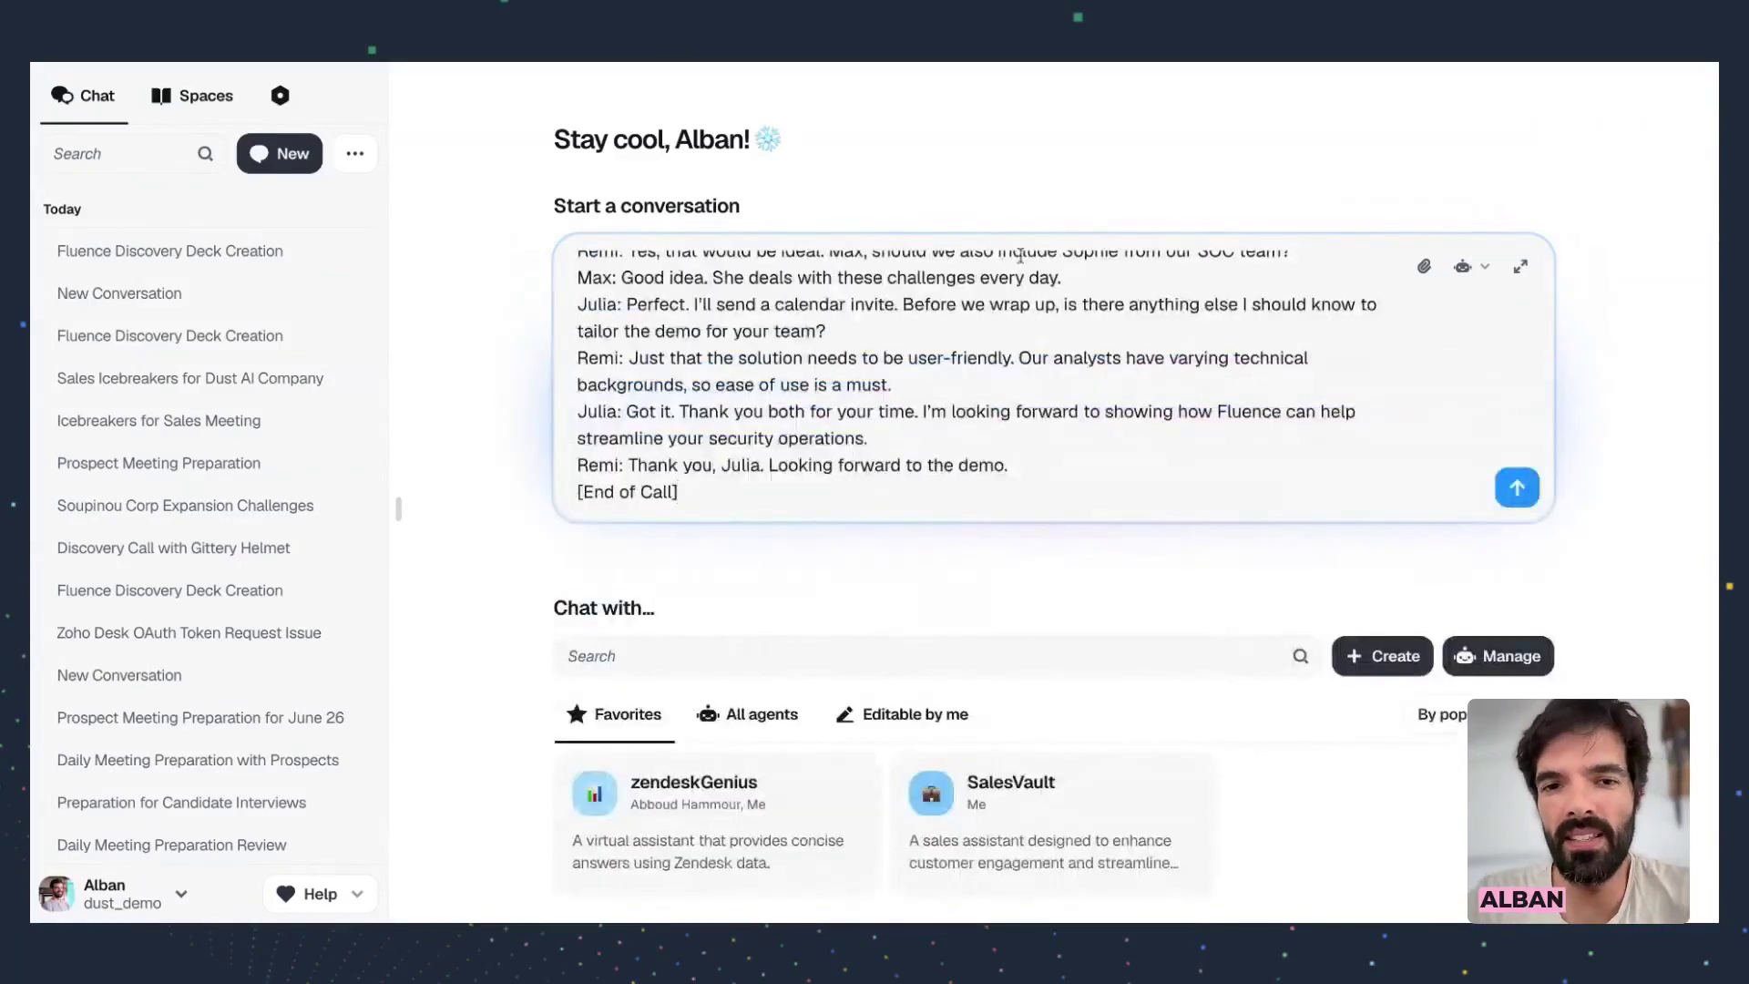
# Check the beginning of the pasted call transcript and send the message to the MeetingFollowup agent
pyautogui.scroll(5, 939, 358)
pyautogui.scroll(5, 939, 358)
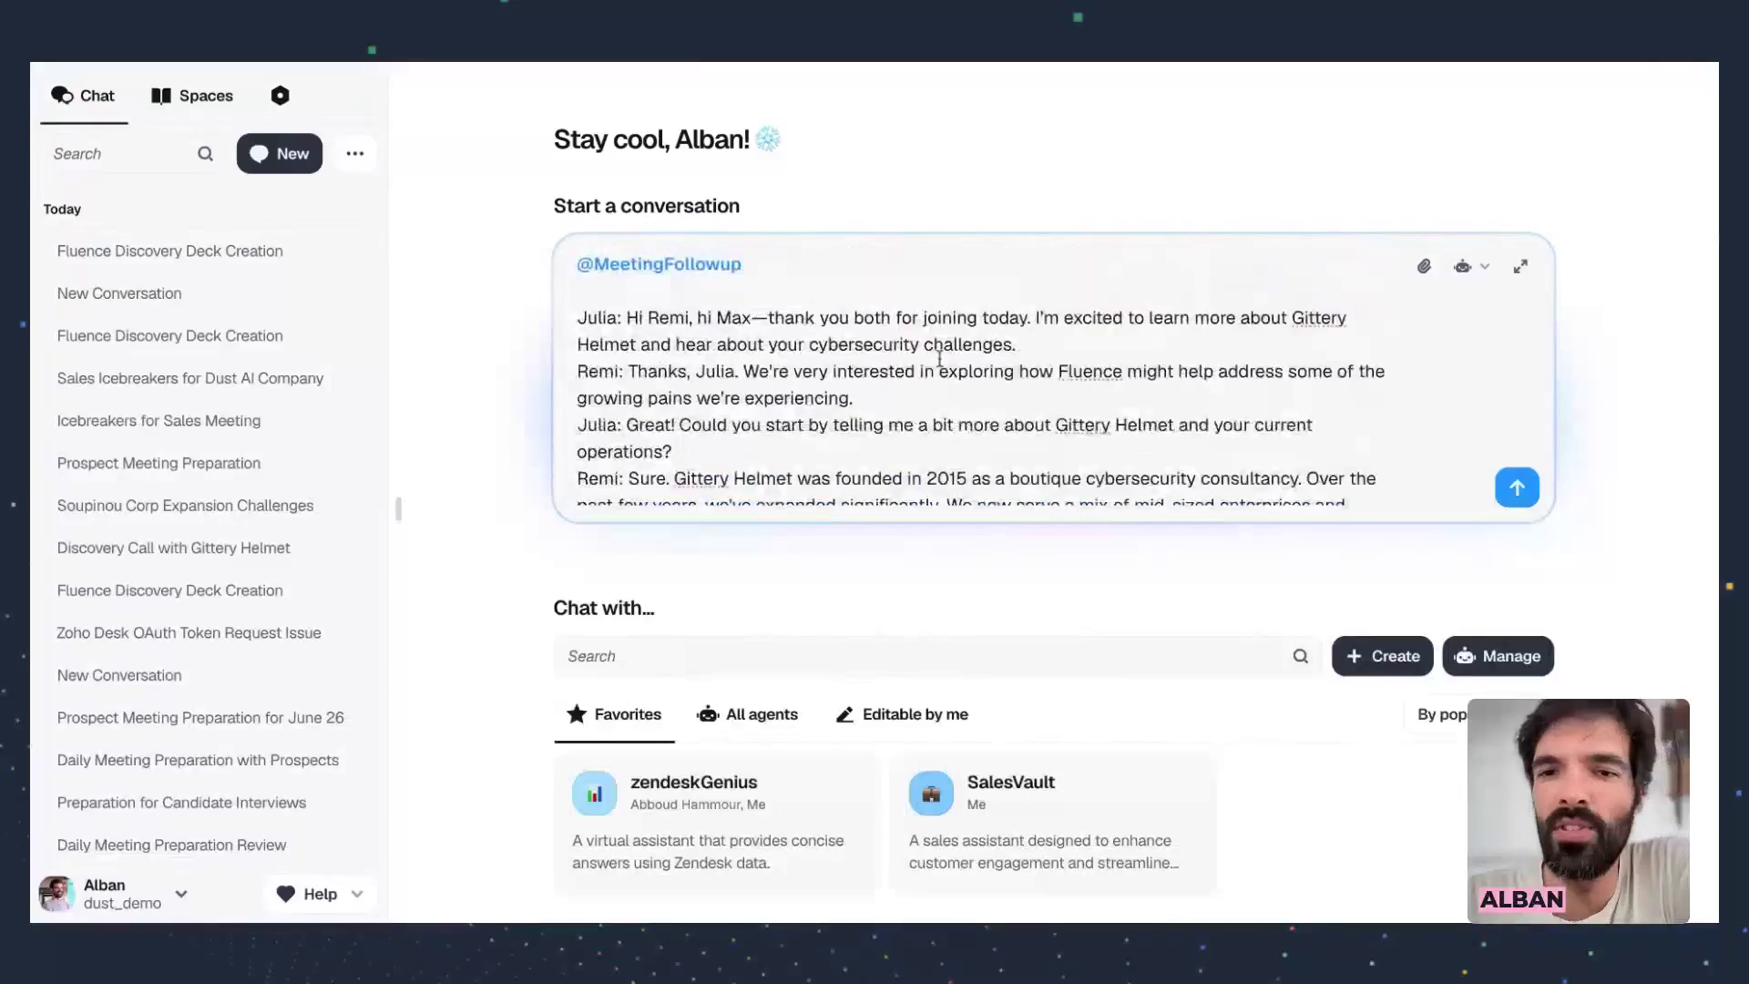
pyautogui.scroll(-1, 939, 358)
pyautogui.scroll(1, 939, 358)
pyautogui.scroll(-1, 981, 377)
pyautogui.scroll(1, 981, 377)
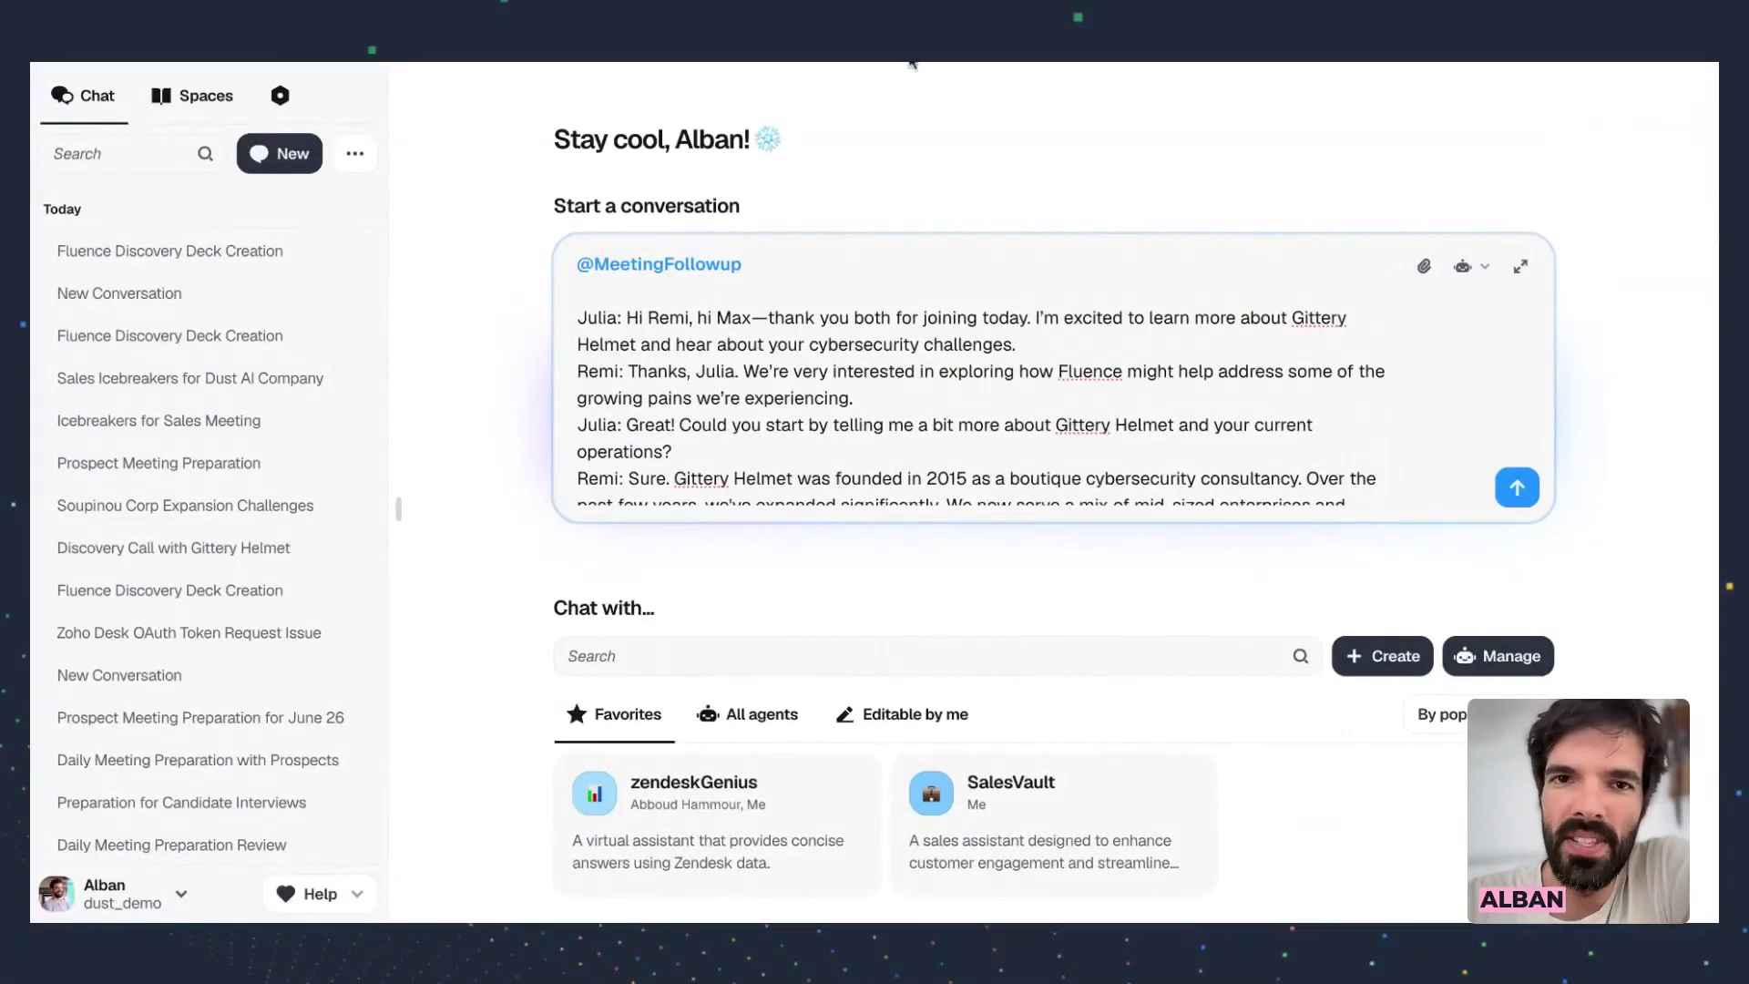
pyautogui.click(913, 63)
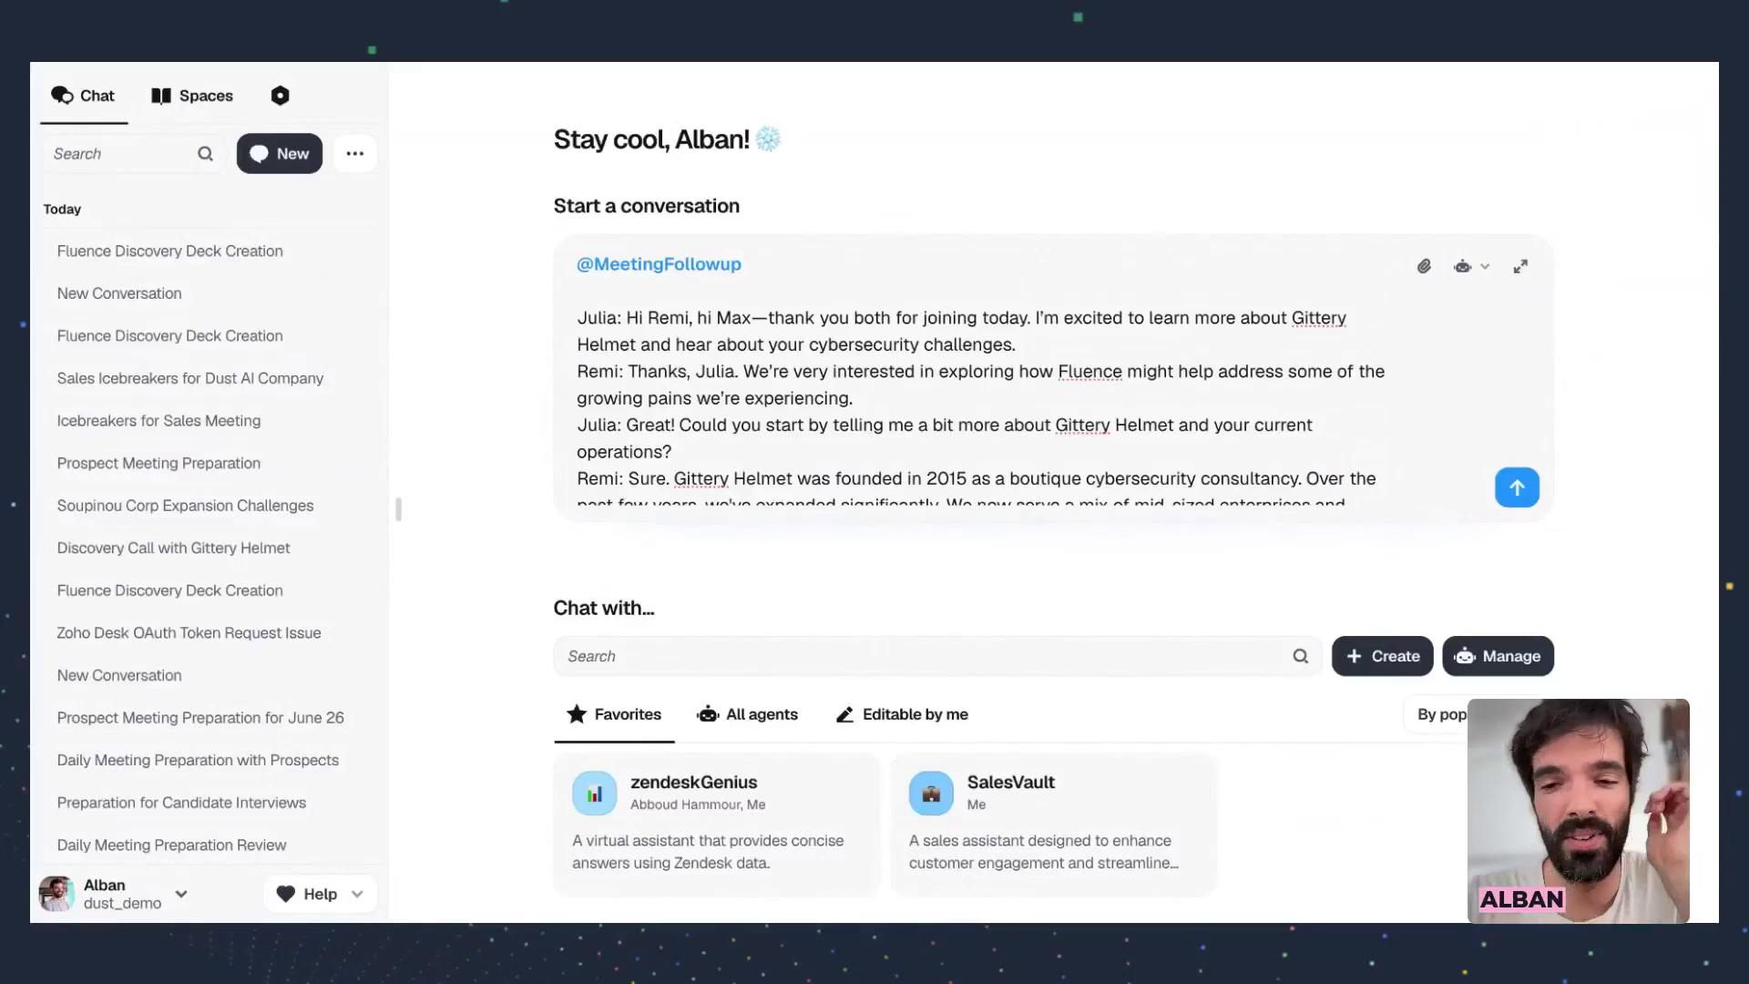
pyautogui.click(837, 235)
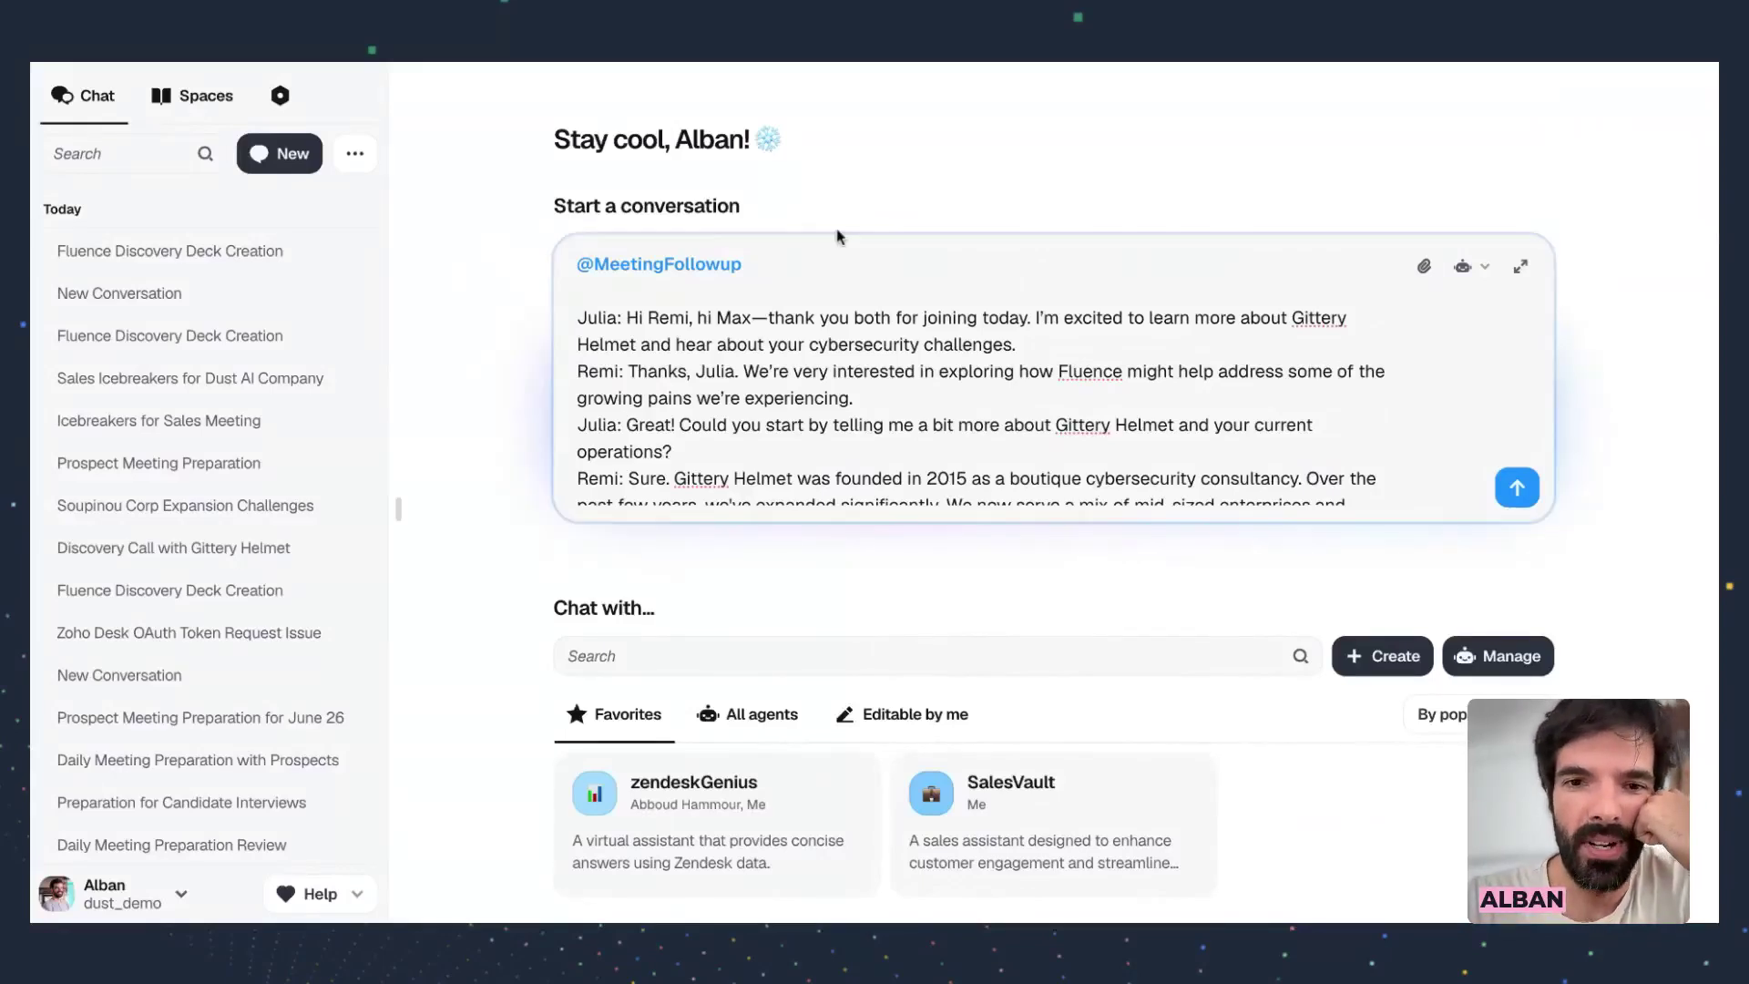
pyautogui.press('Return')
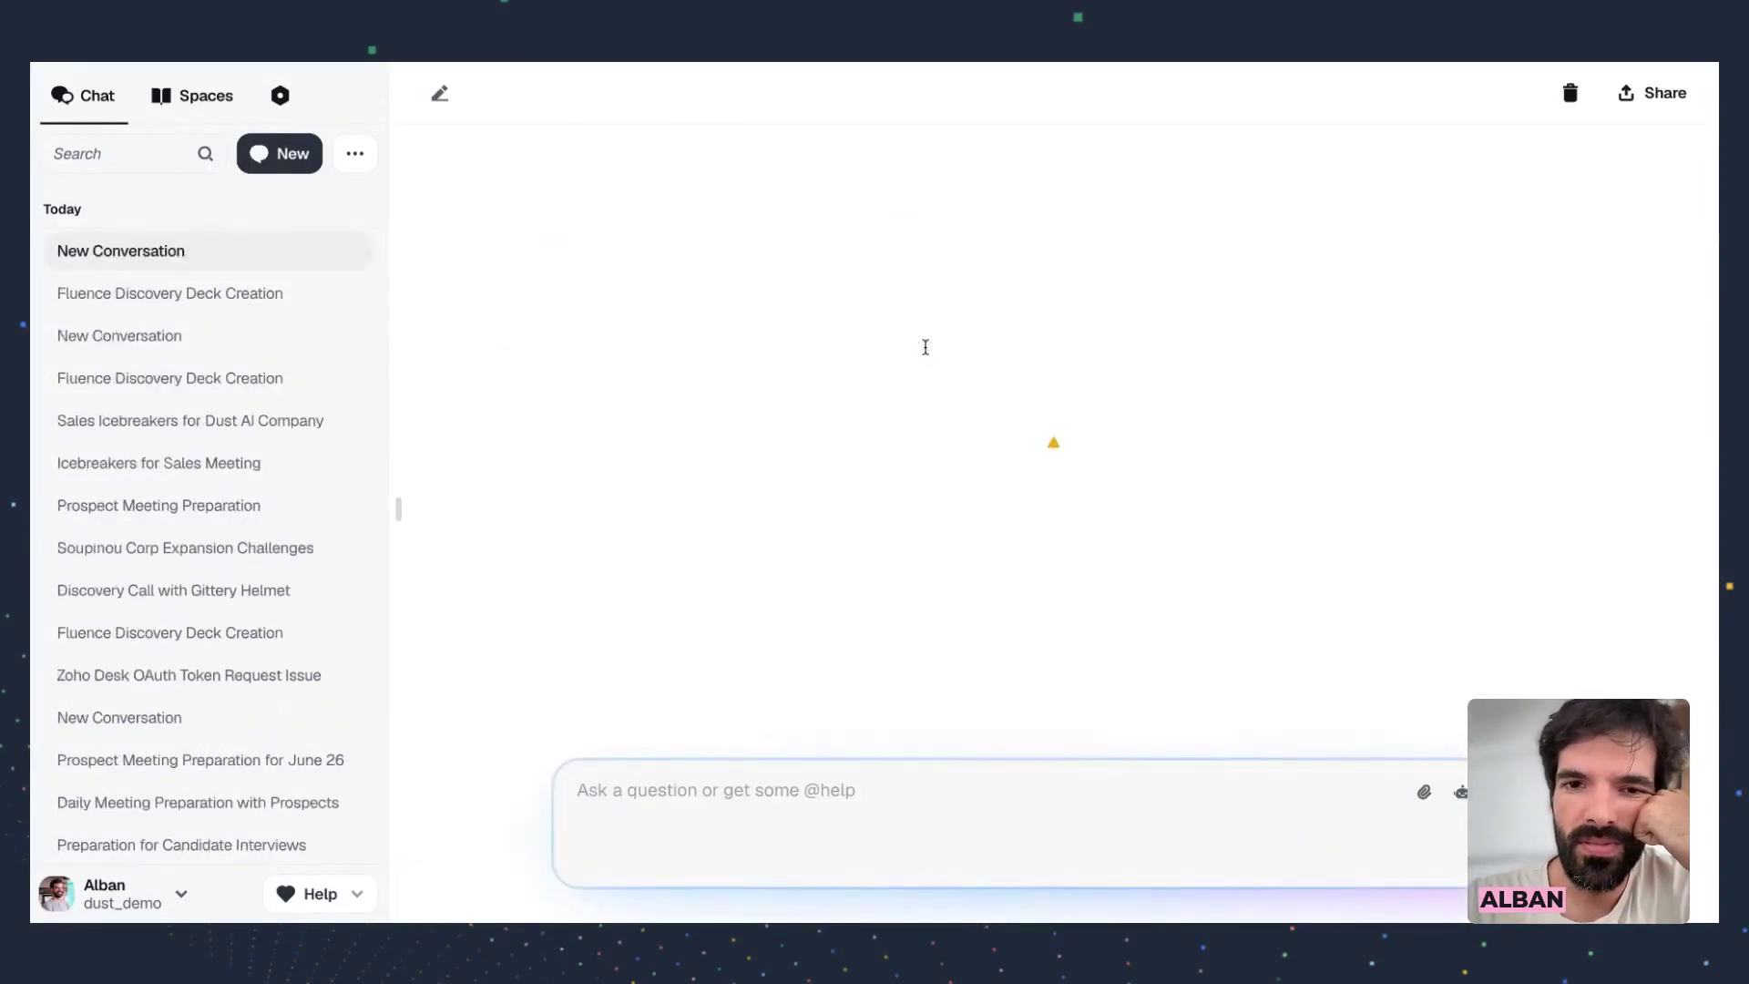
# Go to the agent's reply below the transcript and allow MeetingFollowup to use HubSpot's Create Company tool
pyautogui.scroll(-5, 1004, 478)
pyautogui.scroll(-10, 1004, 478)
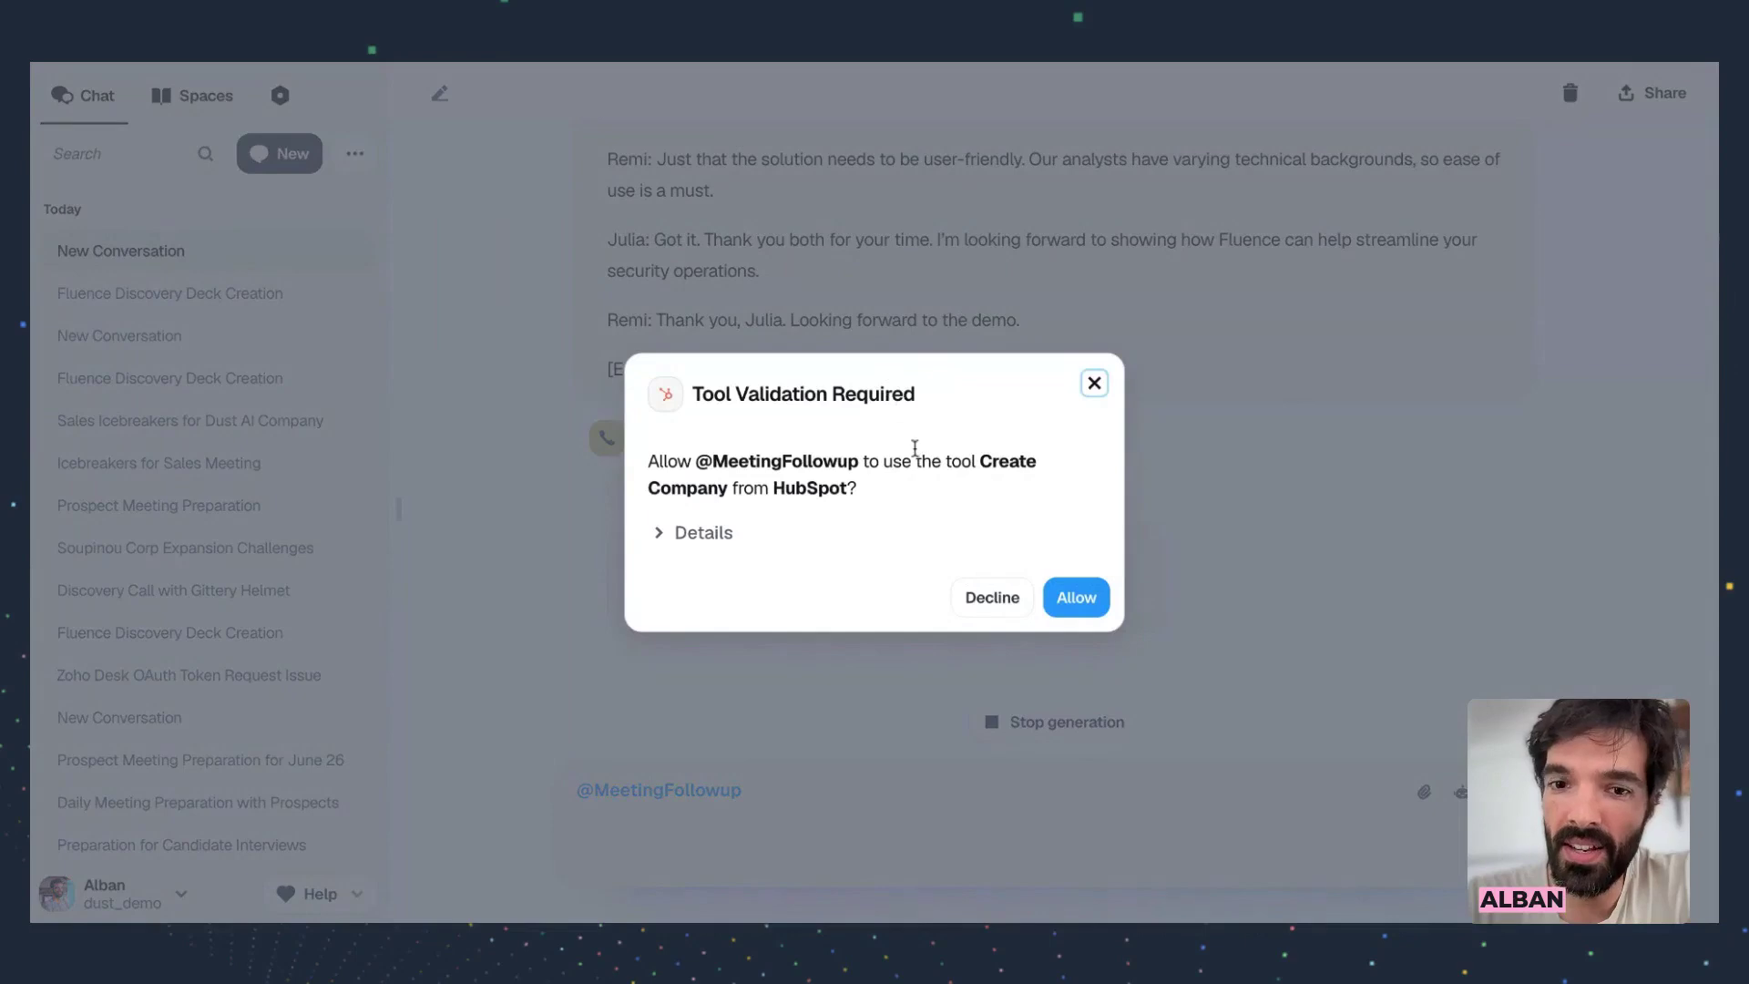
pyautogui.click(1079, 599)
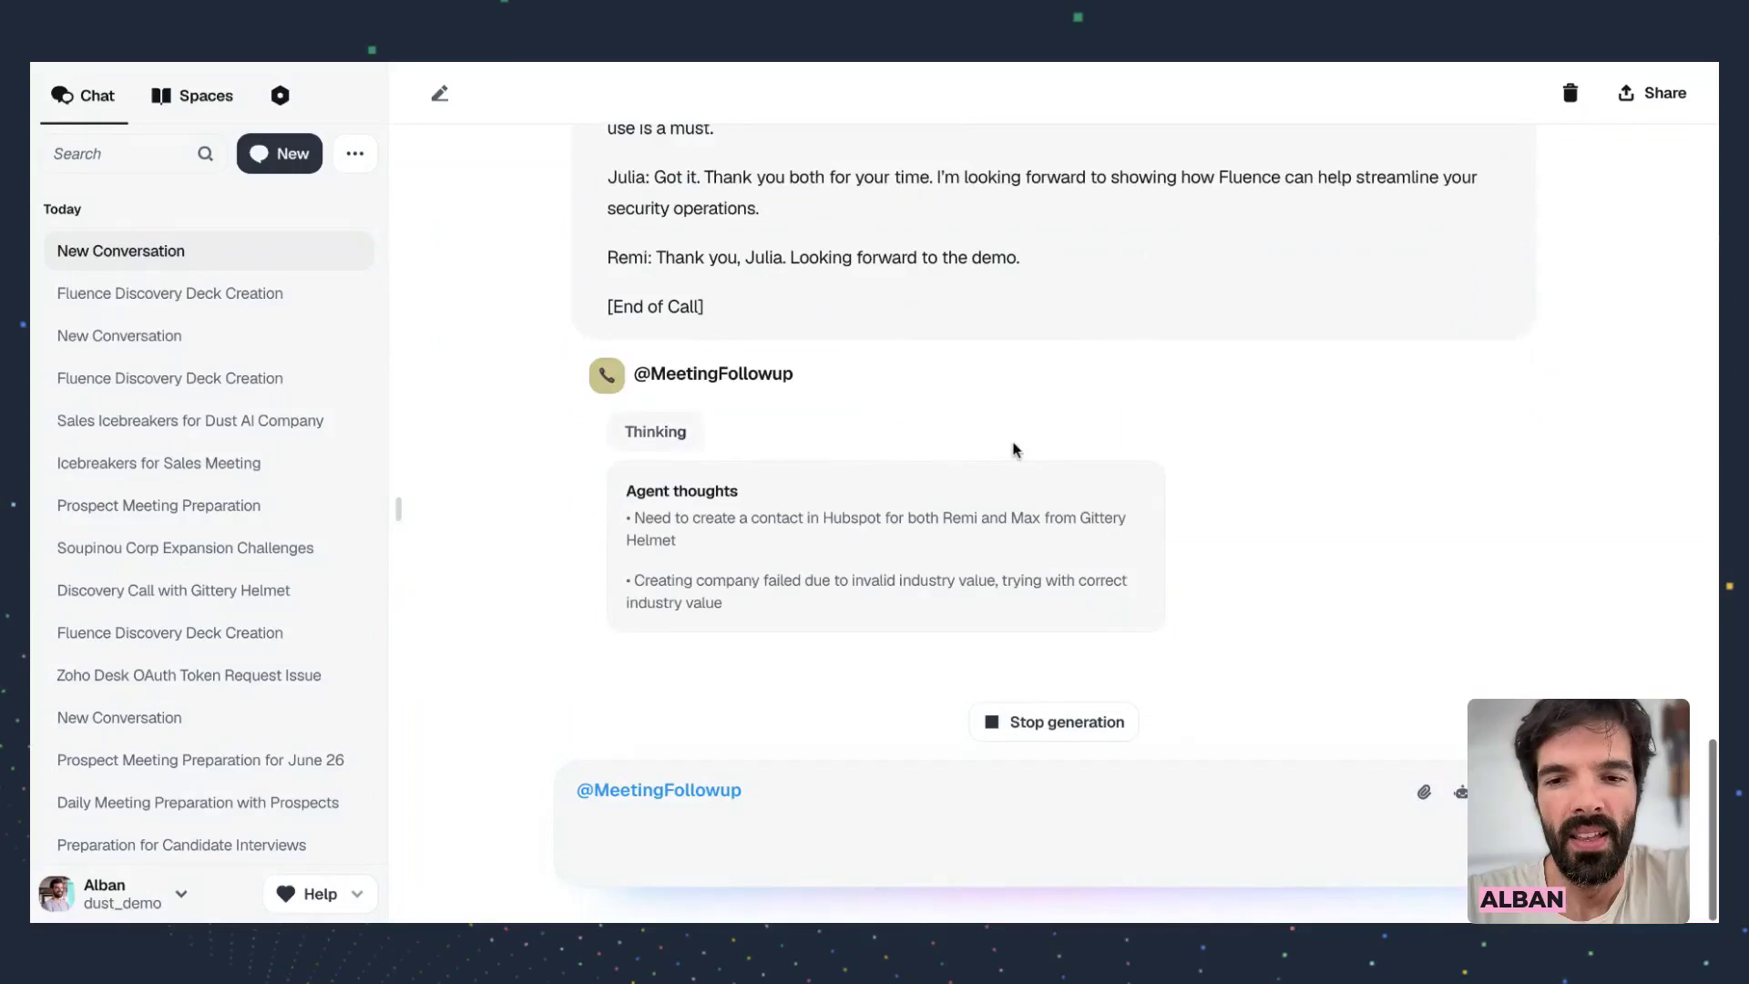
# Examine MeetingFollowup's thoughts about creating the HubSpot company and the call summary it writes
pyautogui.moveTo(849, 580); pyautogui.dragTo(989, 588)
pyautogui.click(988, 588)
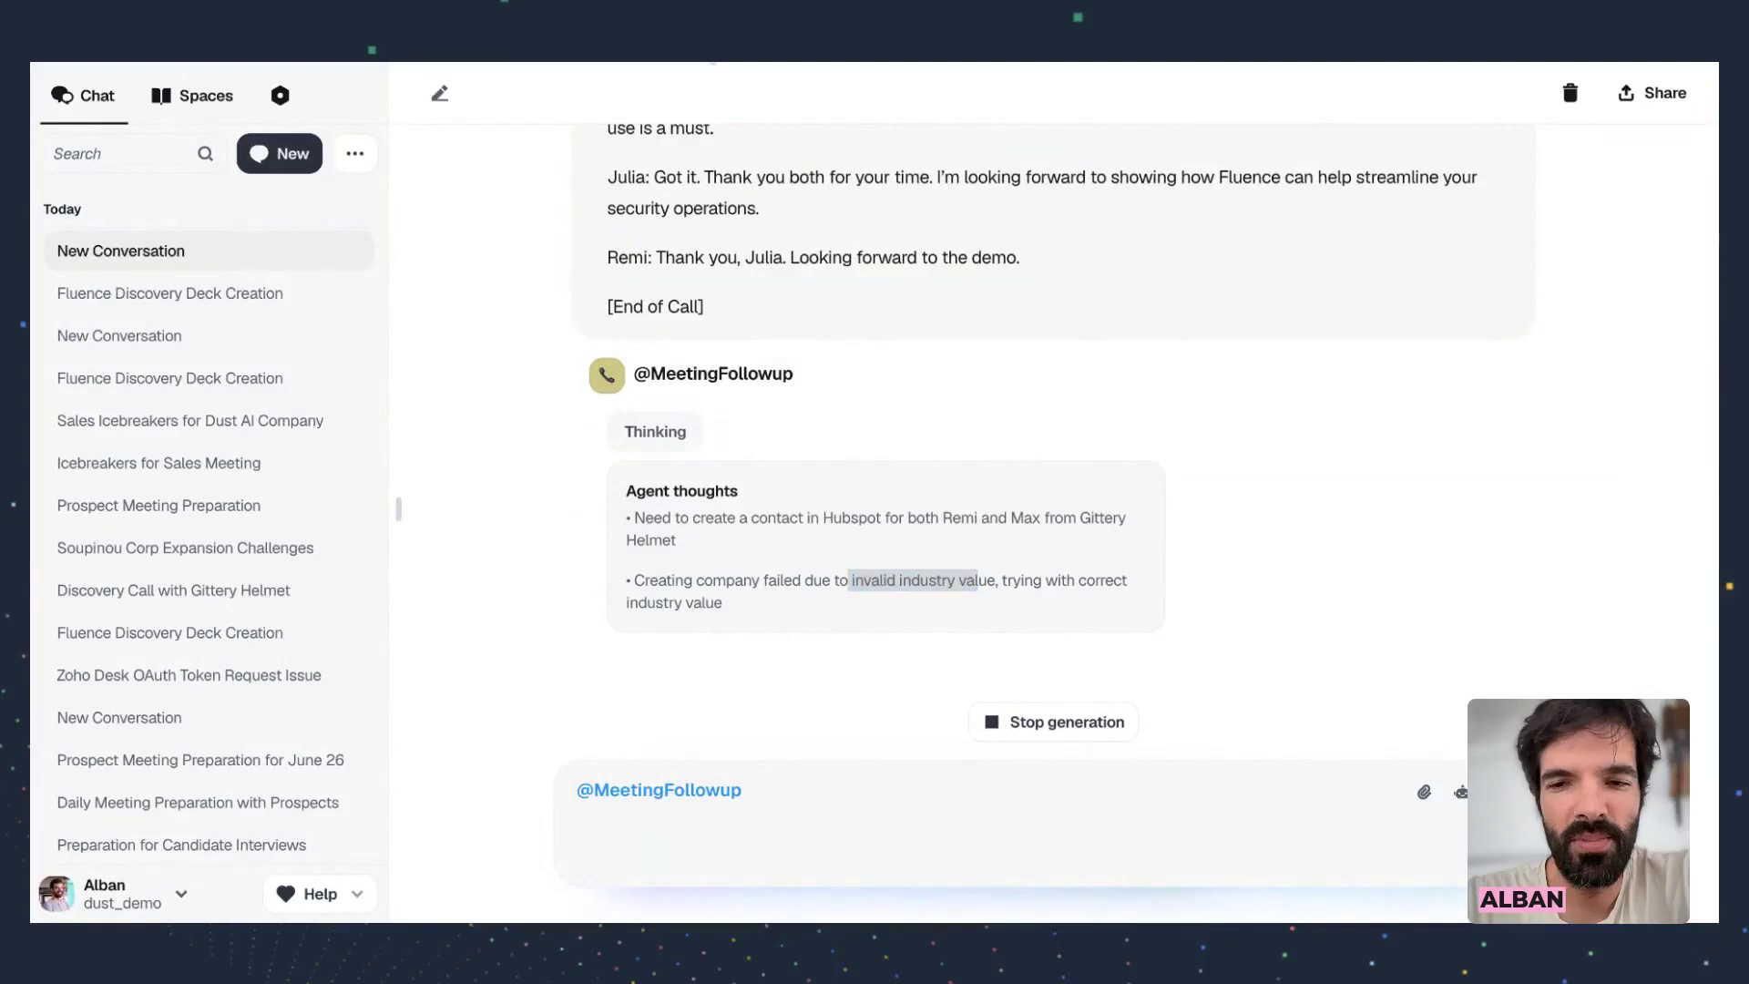
pyautogui.click(918, 223)
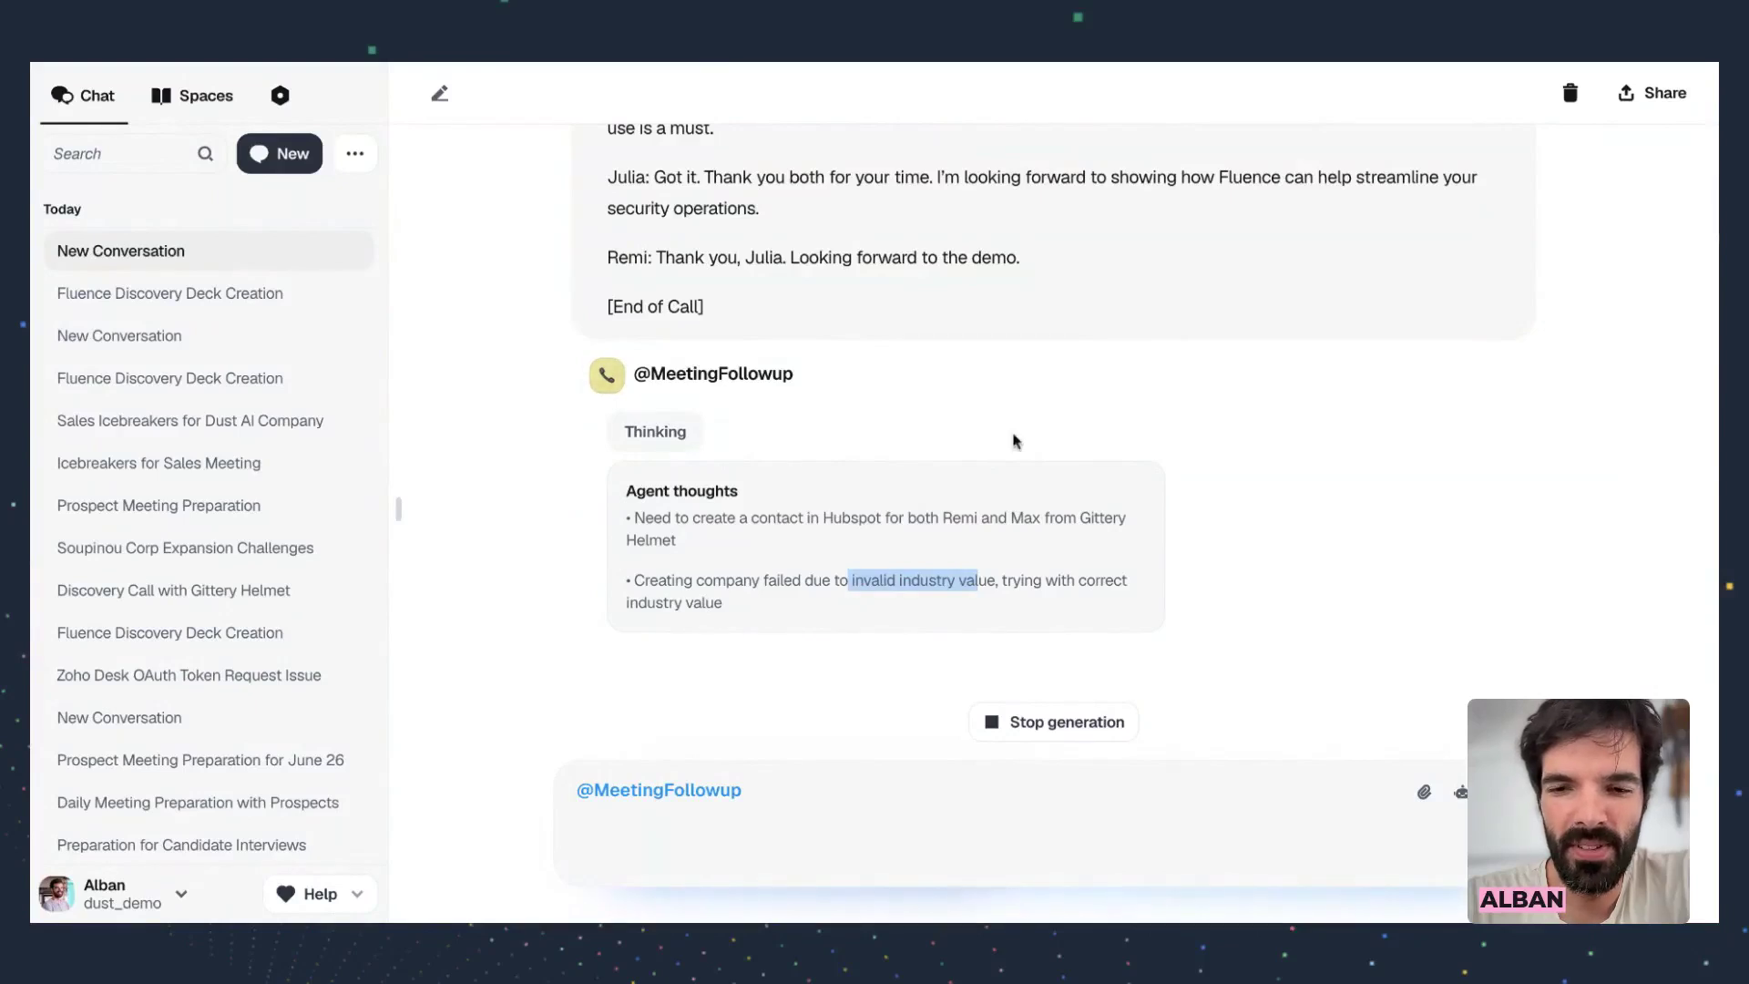
pyautogui.scroll(-3, 881, 392)
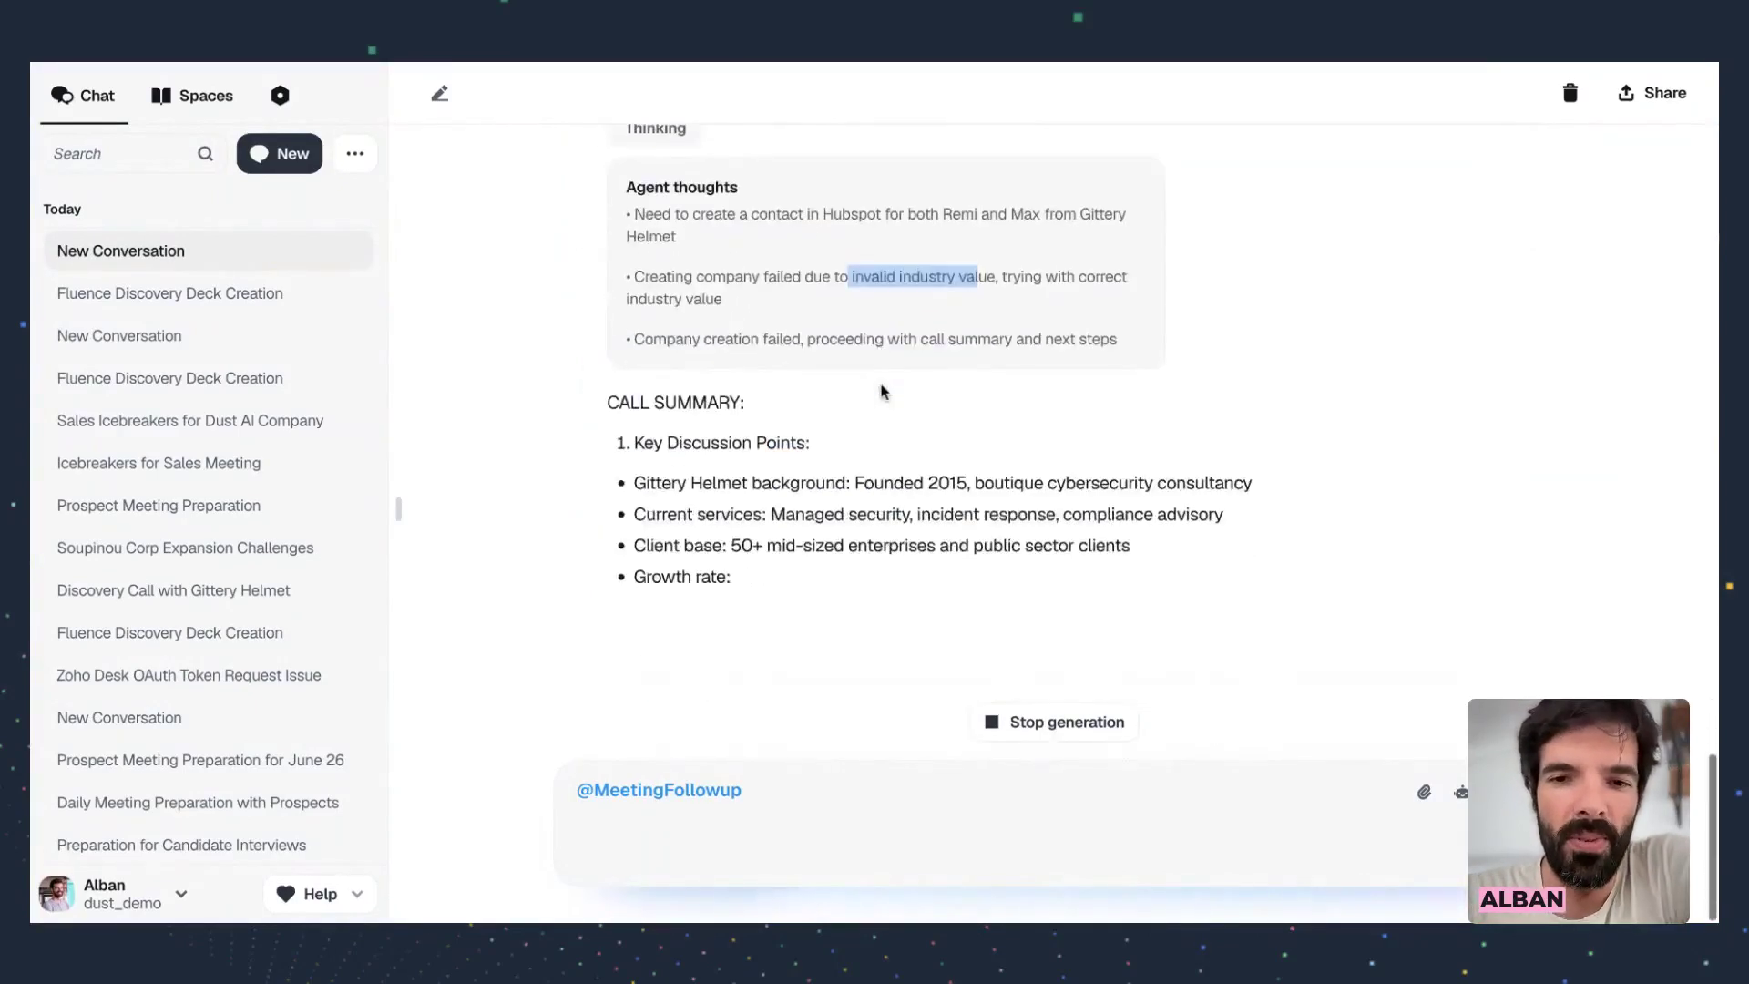
pyautogui.doubleClick(660, 337)
pyautogui.click(784, 334)
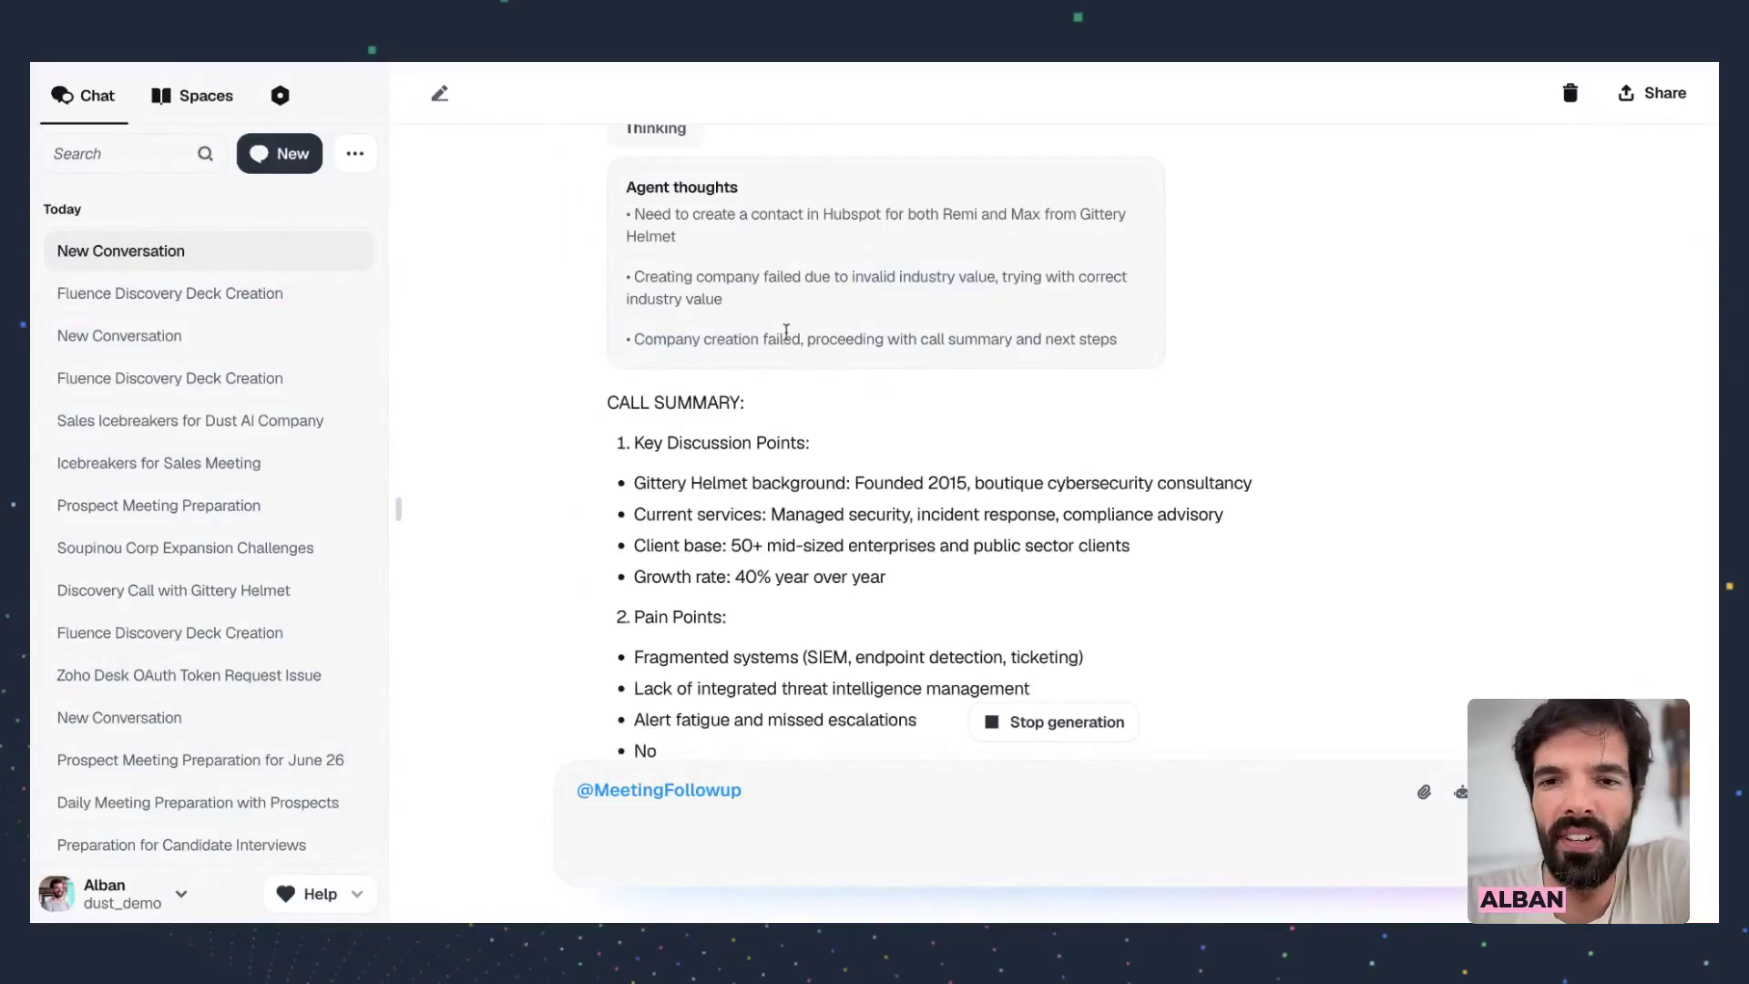
pyautogui.scroll(-3, 786, 331)
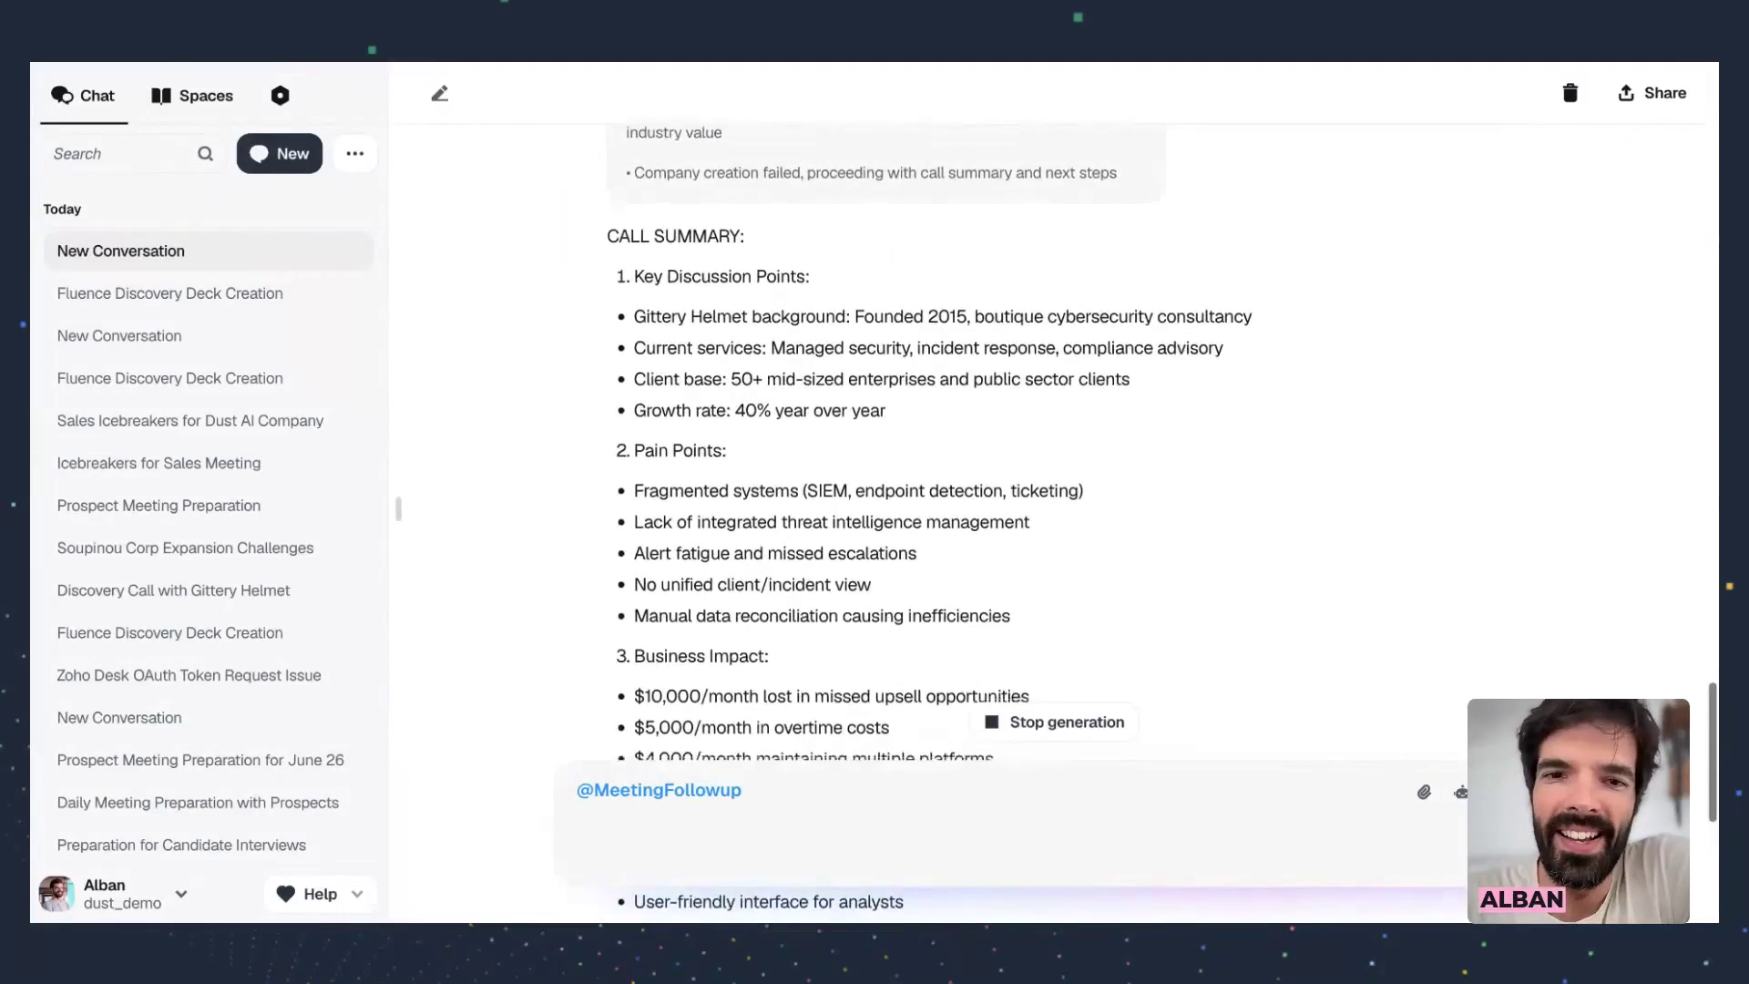
pyautogui.scroll(10, 1047, 438)
pyautogui.scroll(5, 1048, 438)
pyautogui.moveTo(594, 231); pyautogui.dragTo(683, 237)
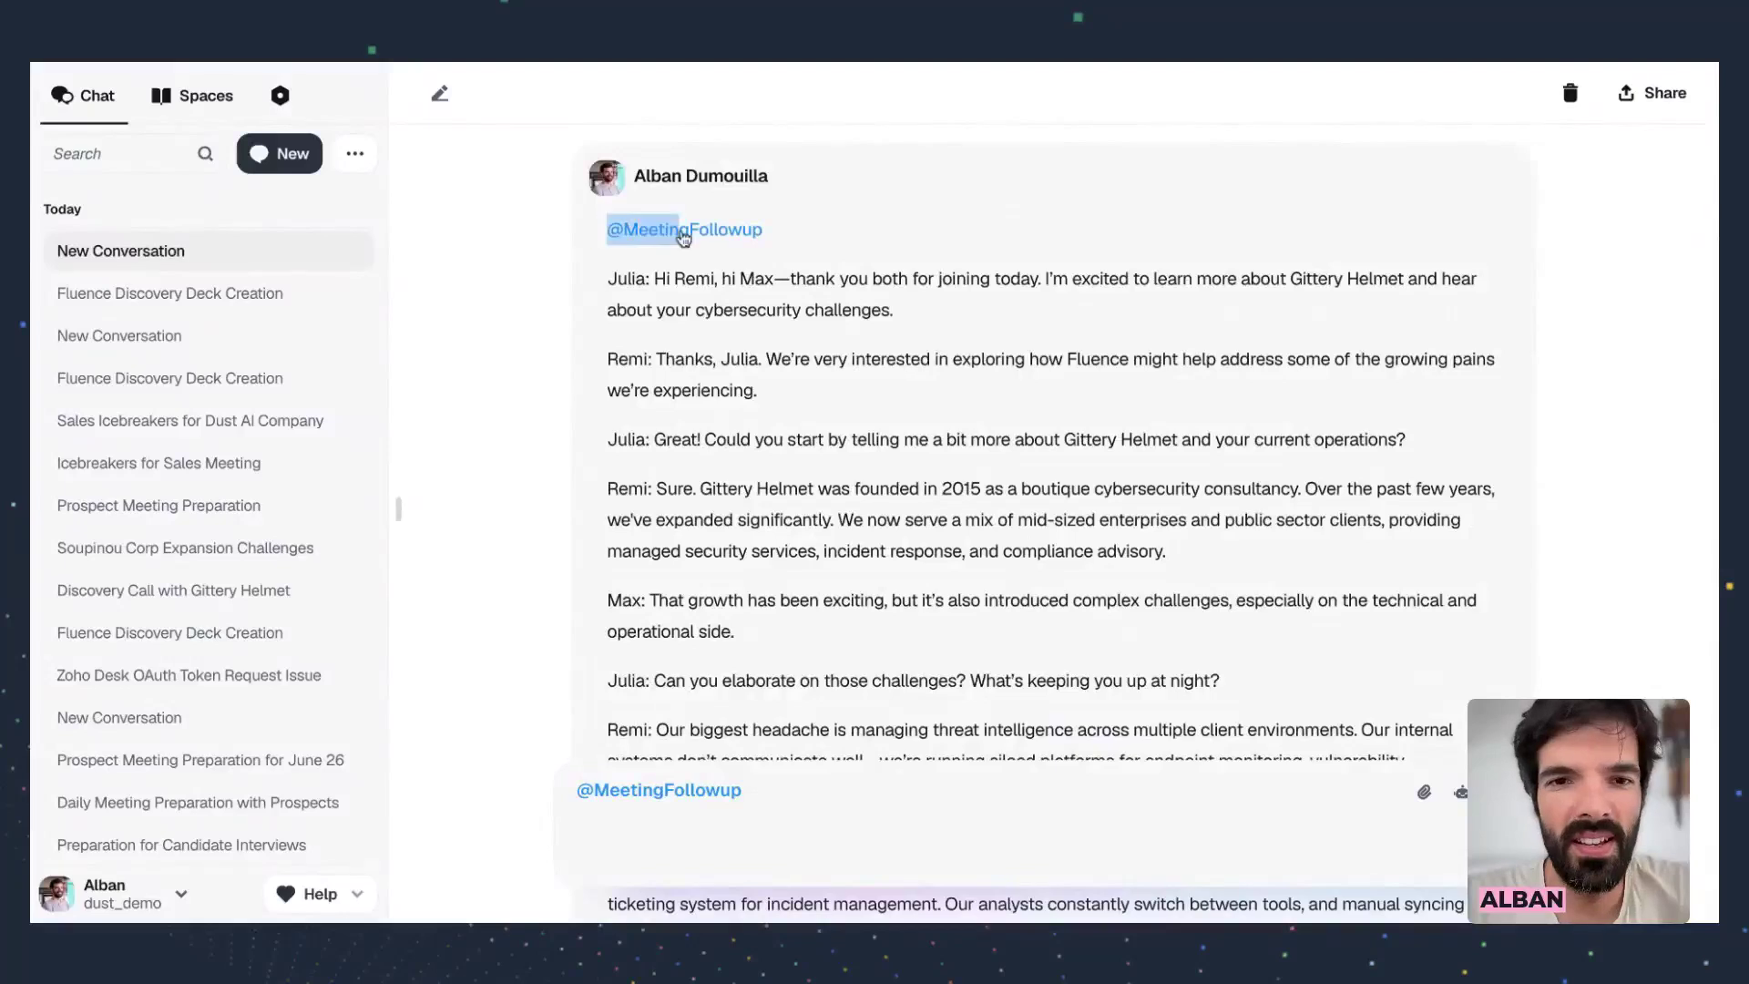
pyautogui.click(280, 154)
pyautogui.write('@meetingFollowup')
pyautogui.hotkey('ctrl', 'v')
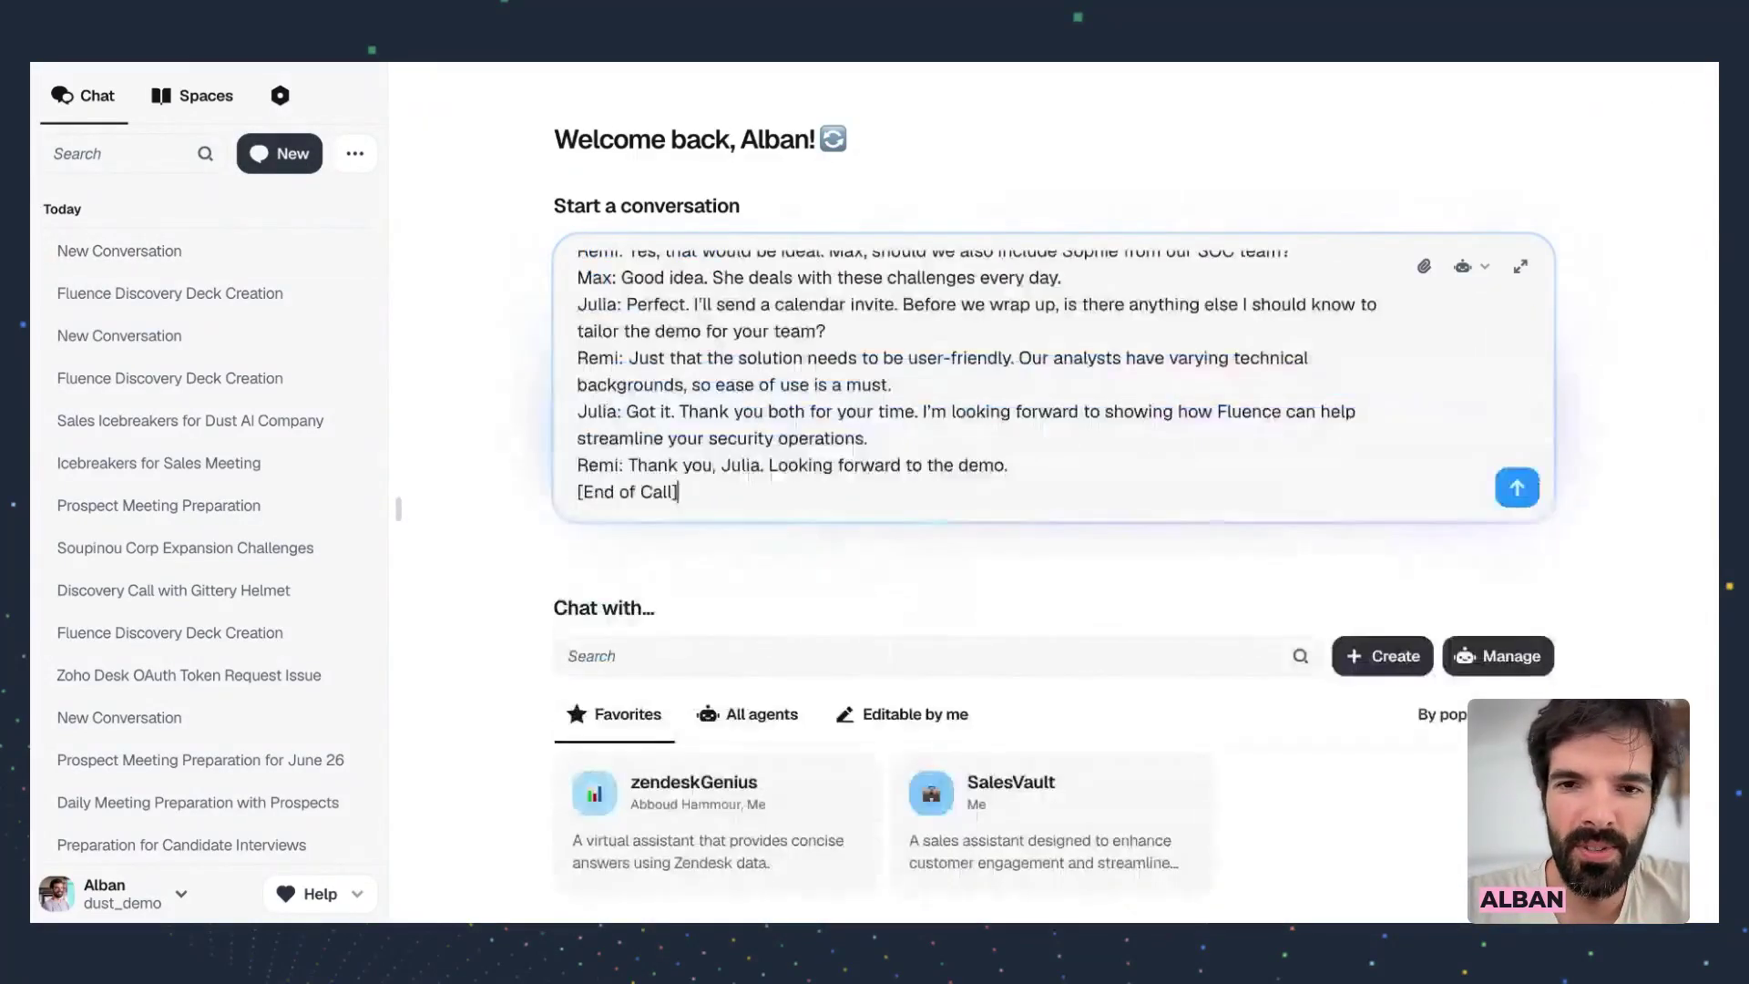
pyautogui.click(1517, 489)
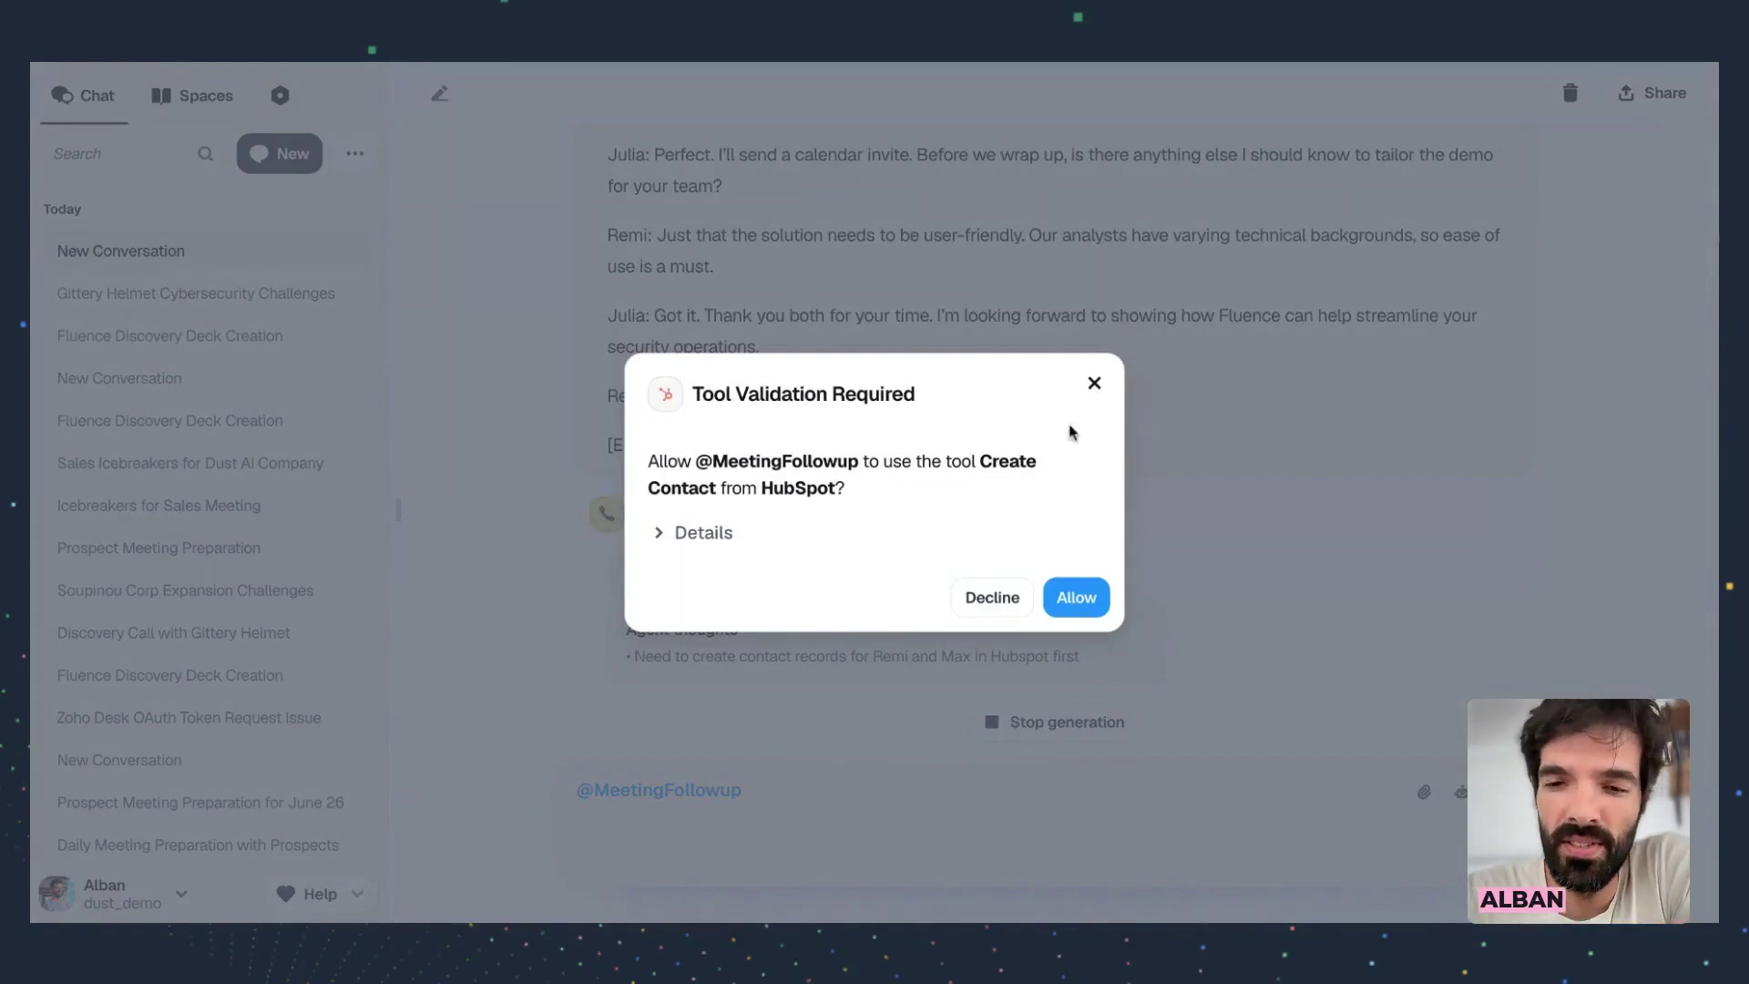
# Allow MeetingFollowup to use HubSpot's Create Contact tool for both contacts and the Create Company tool for Gittery Helmet
pyautogui.click(1096, 609)
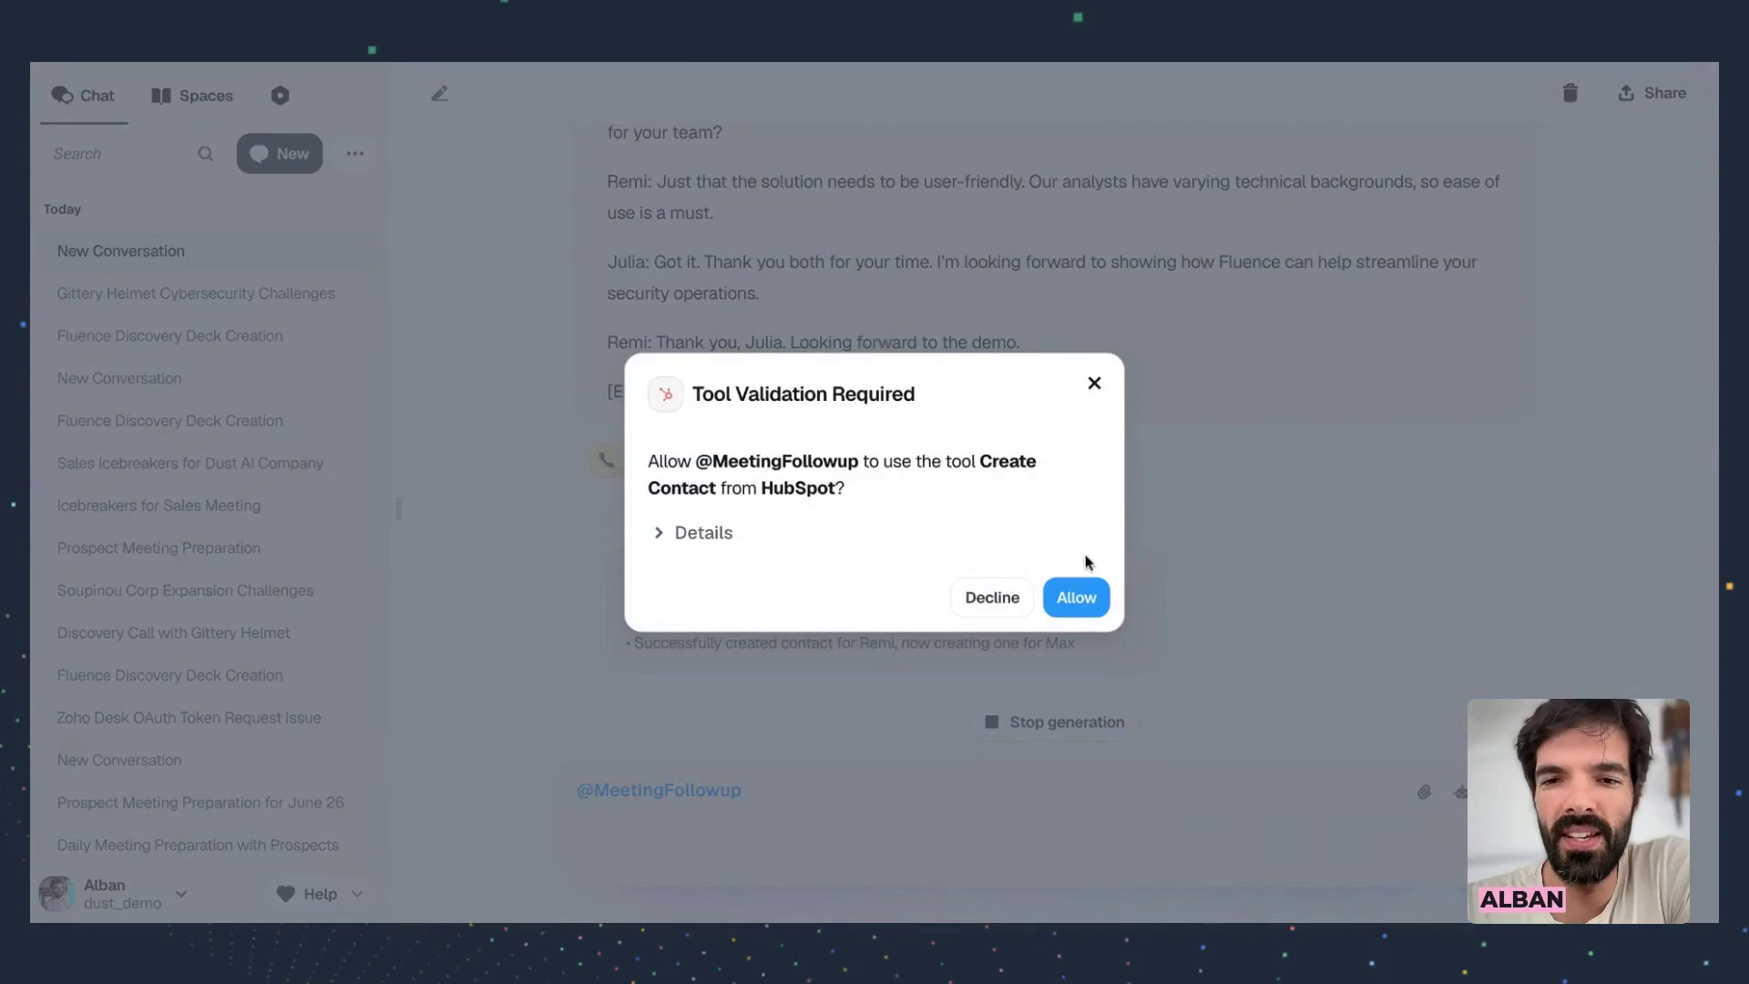
pyautogui.click(1074, 597)
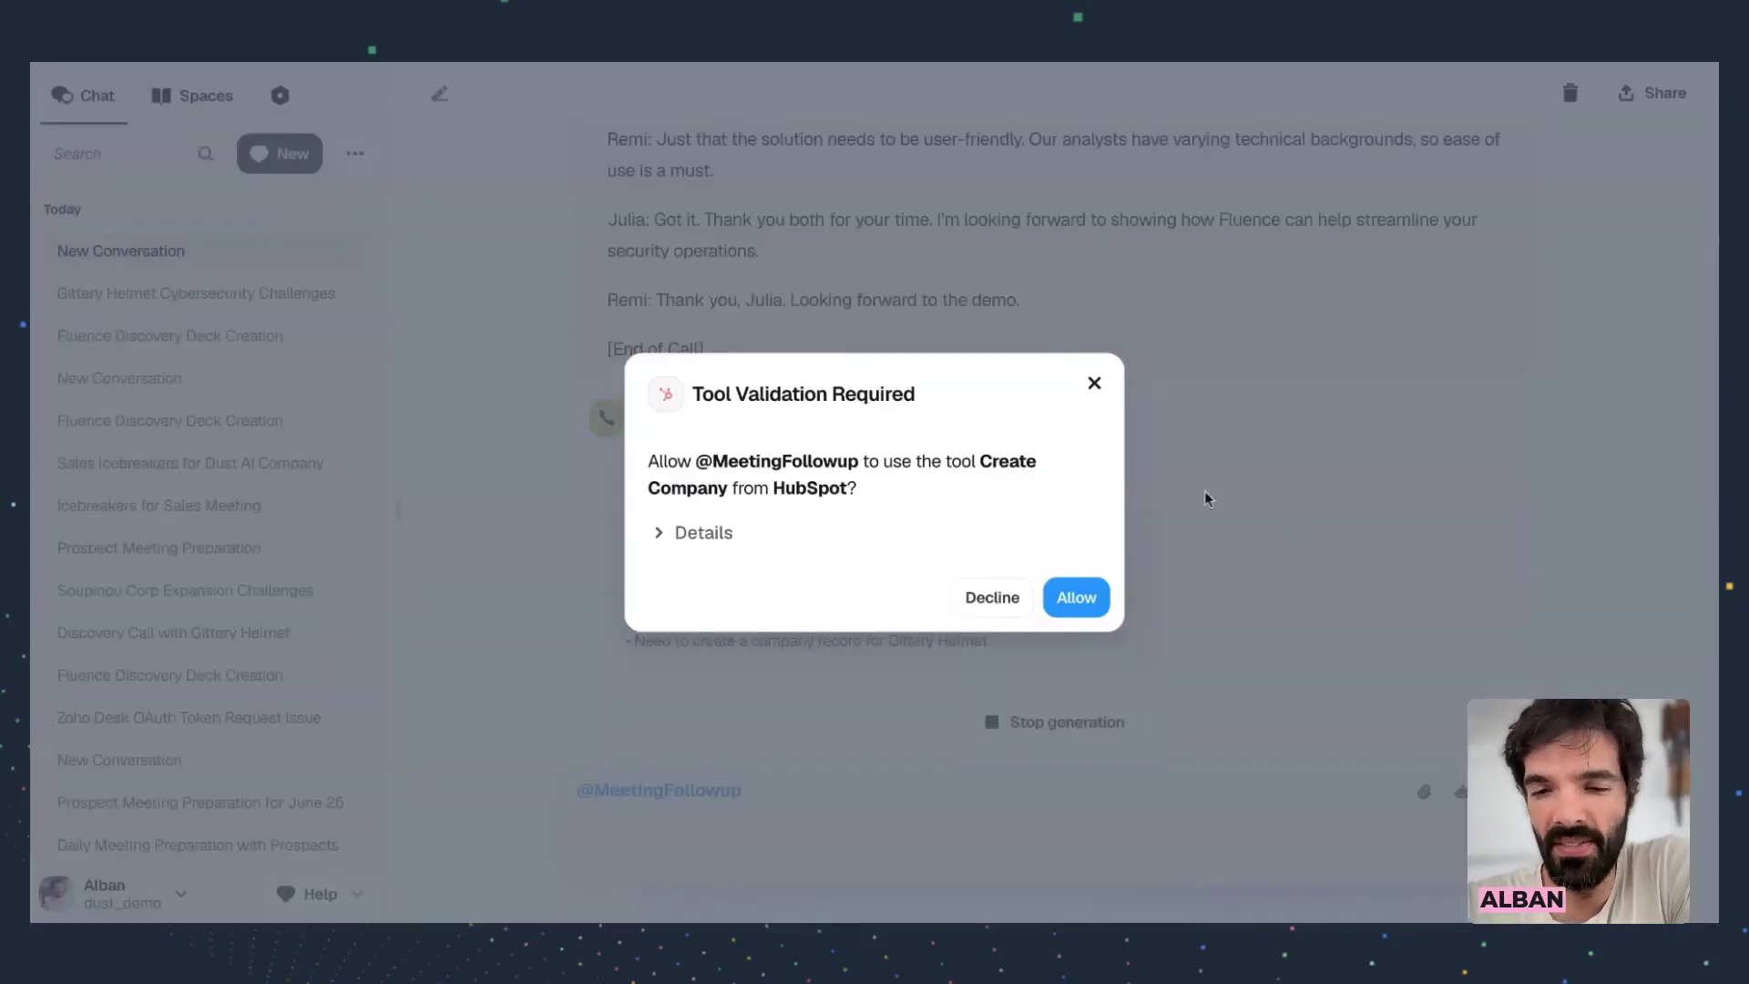
pyautogui.click(1093, 603)
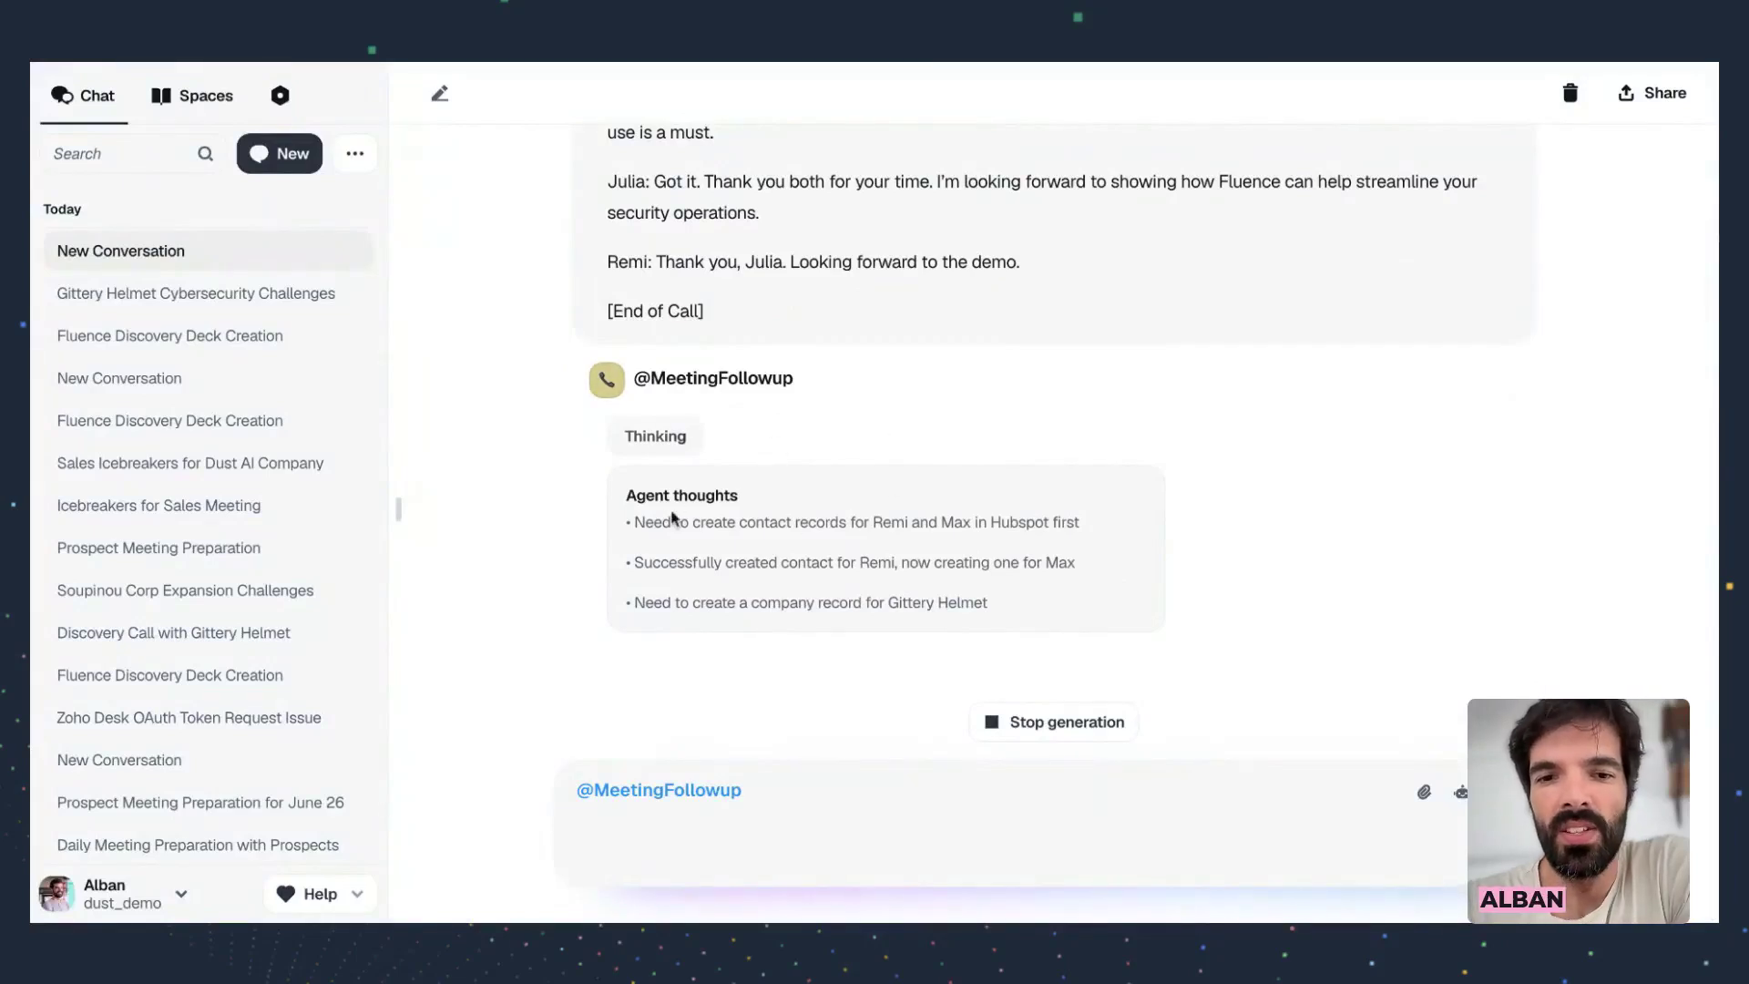
# Check the agent's thought about the contact records and allow its second request to use Create Company from HubSpot
pyautogui.moveTo(871, 521); pyautogui.dragTo(1011, 523)
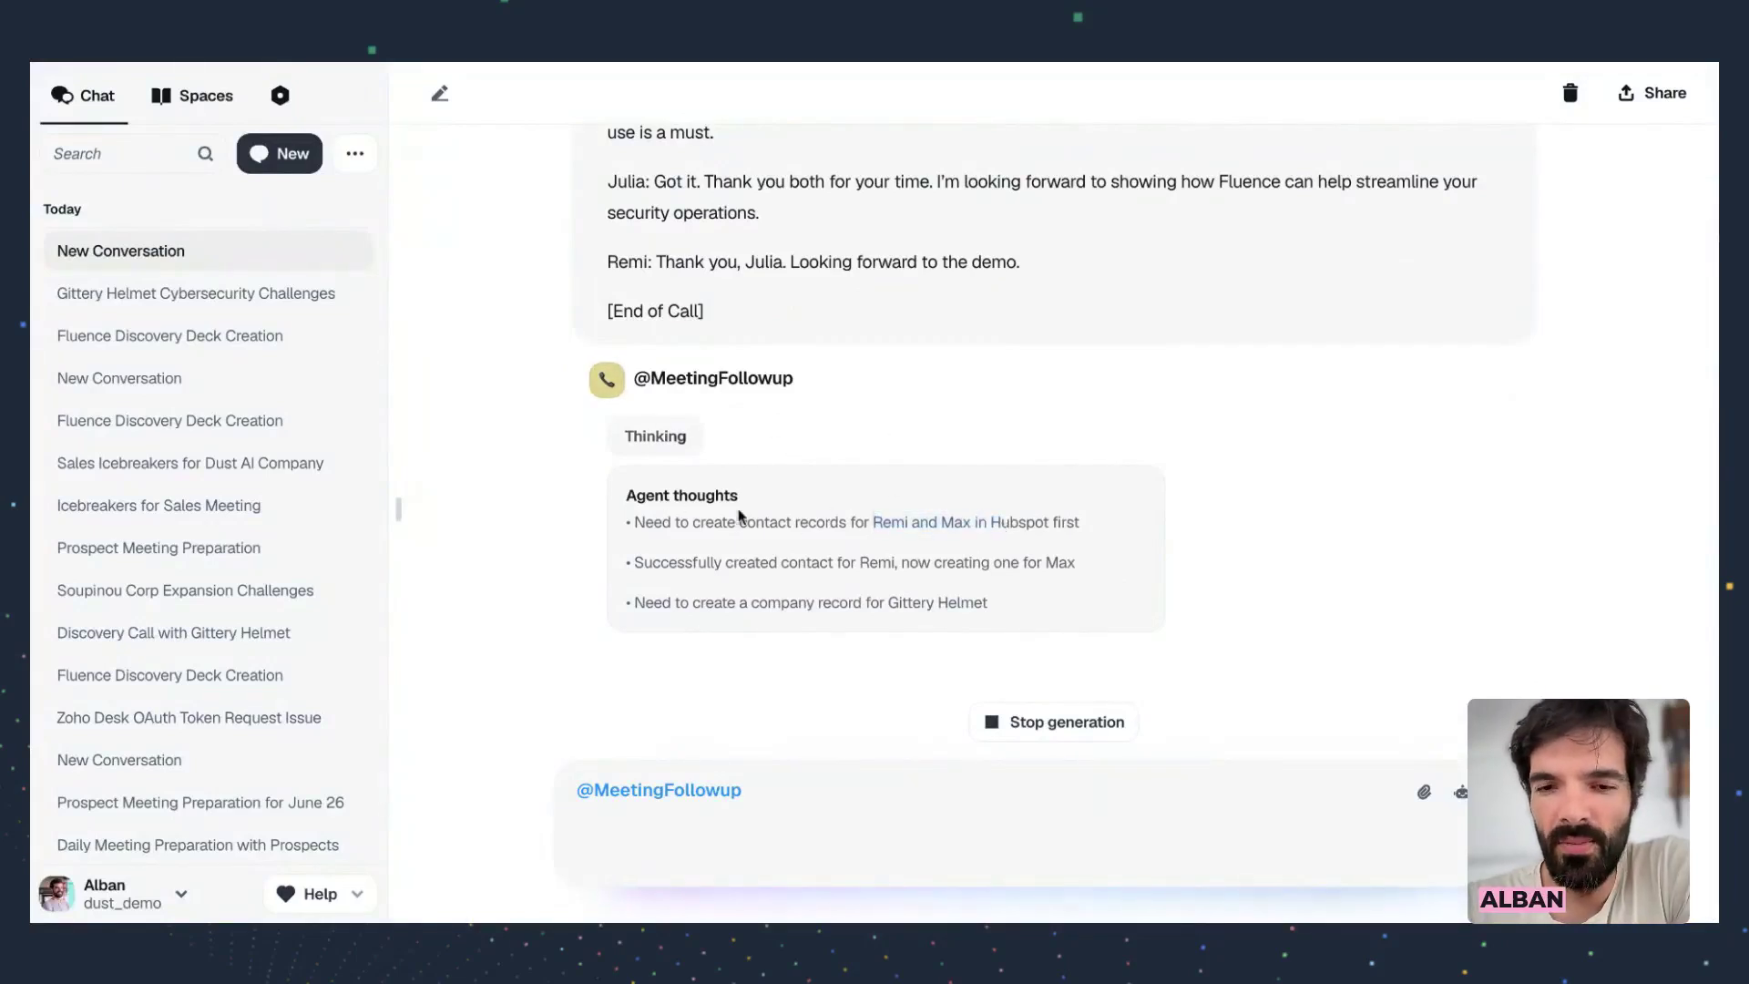
pyautogui.click(975, 521)
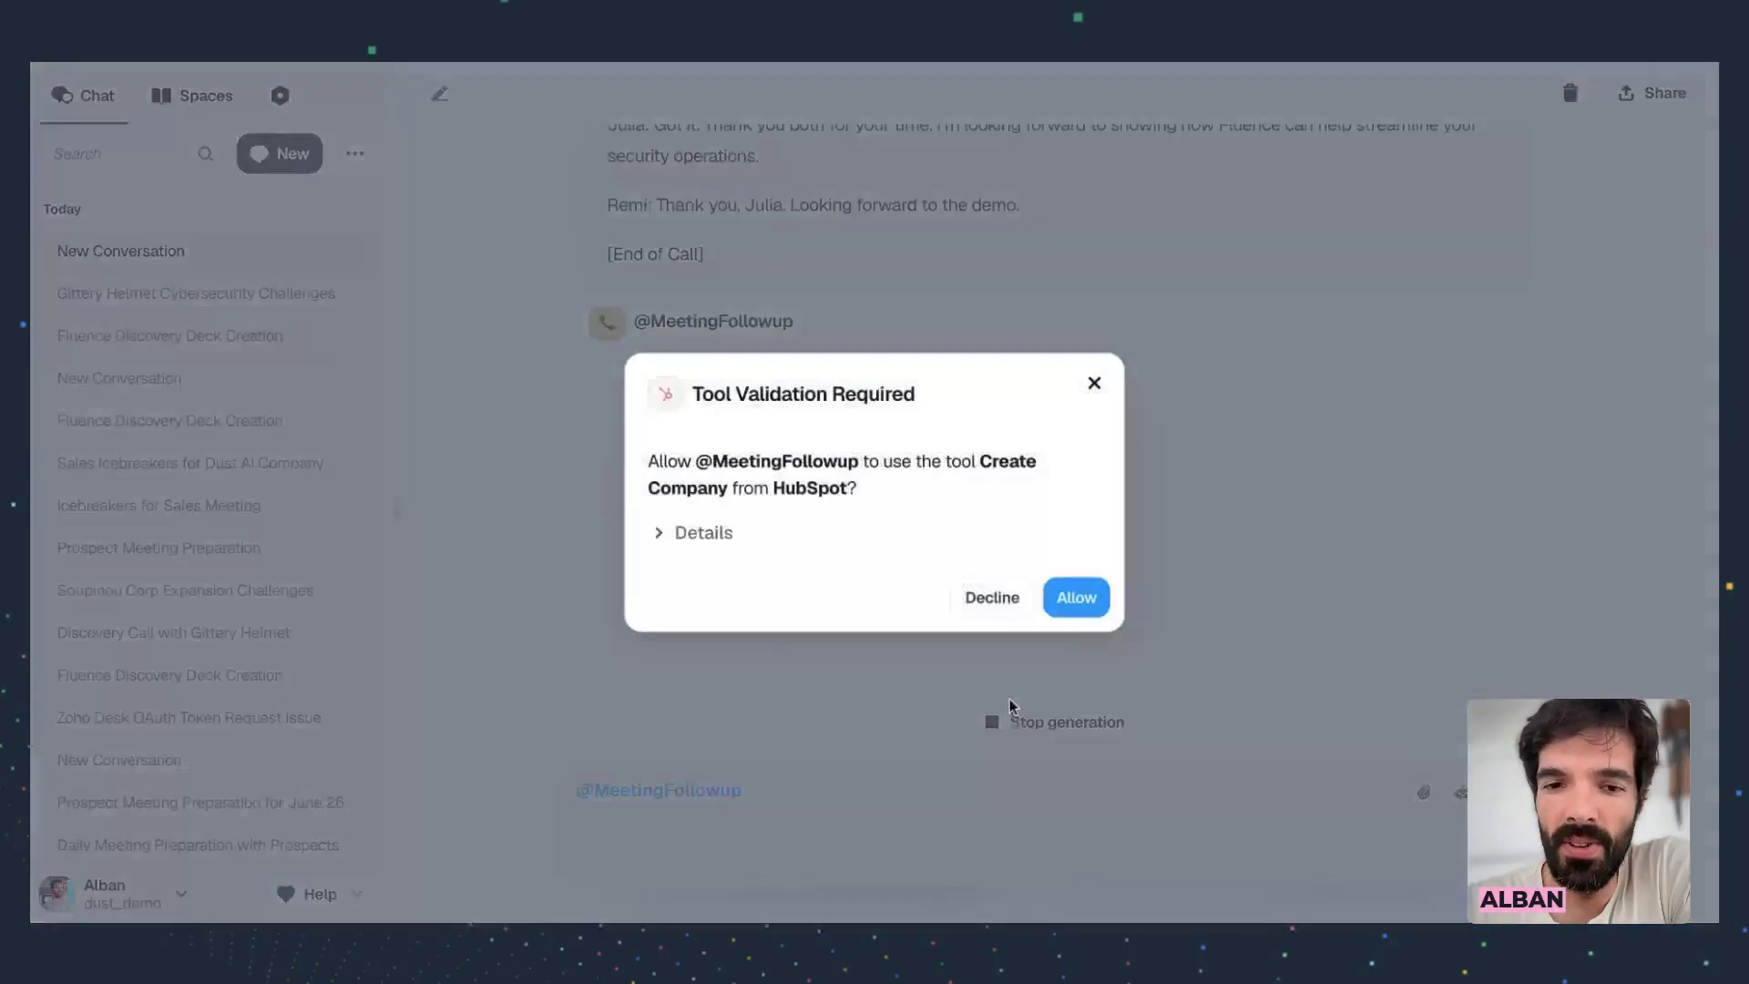
pyautogui.click(1099, 608)
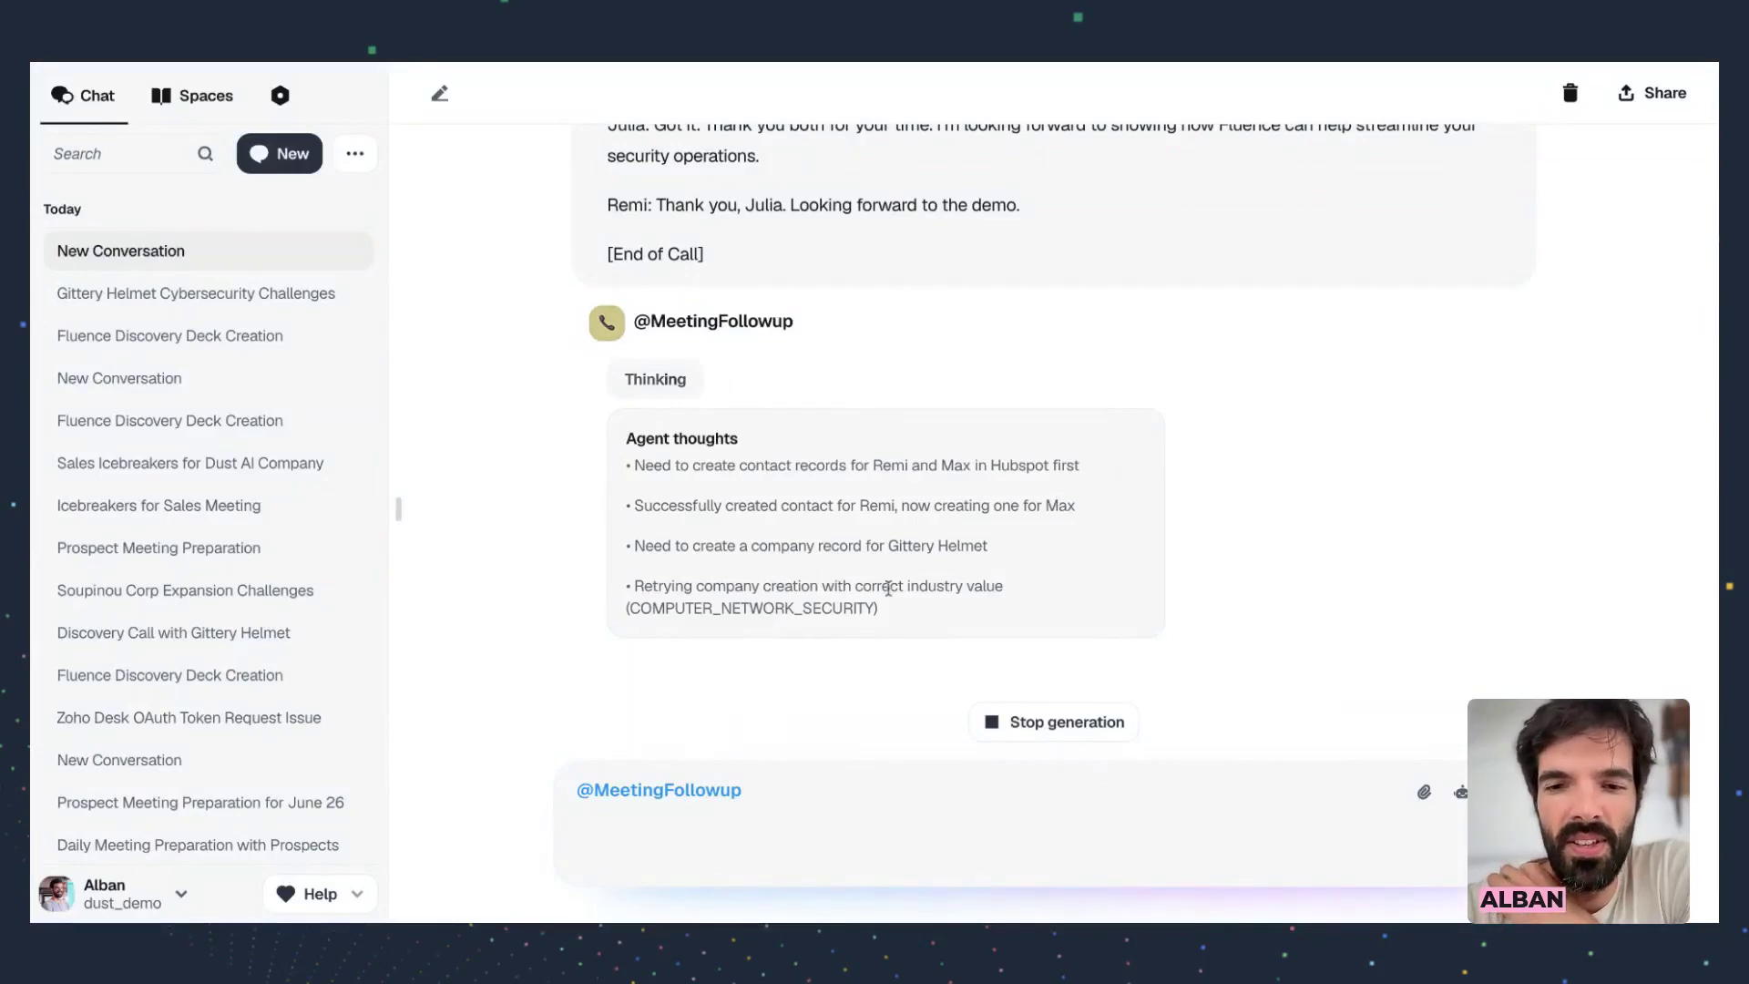
# Check the thought on retrying the company with a correct industry value, and allow the Create Deal tool from HubSpot
pyautogui.moveTo(911, 622); pyautogui.dragTo(674, 583)
pyautogui.click(957, 586)
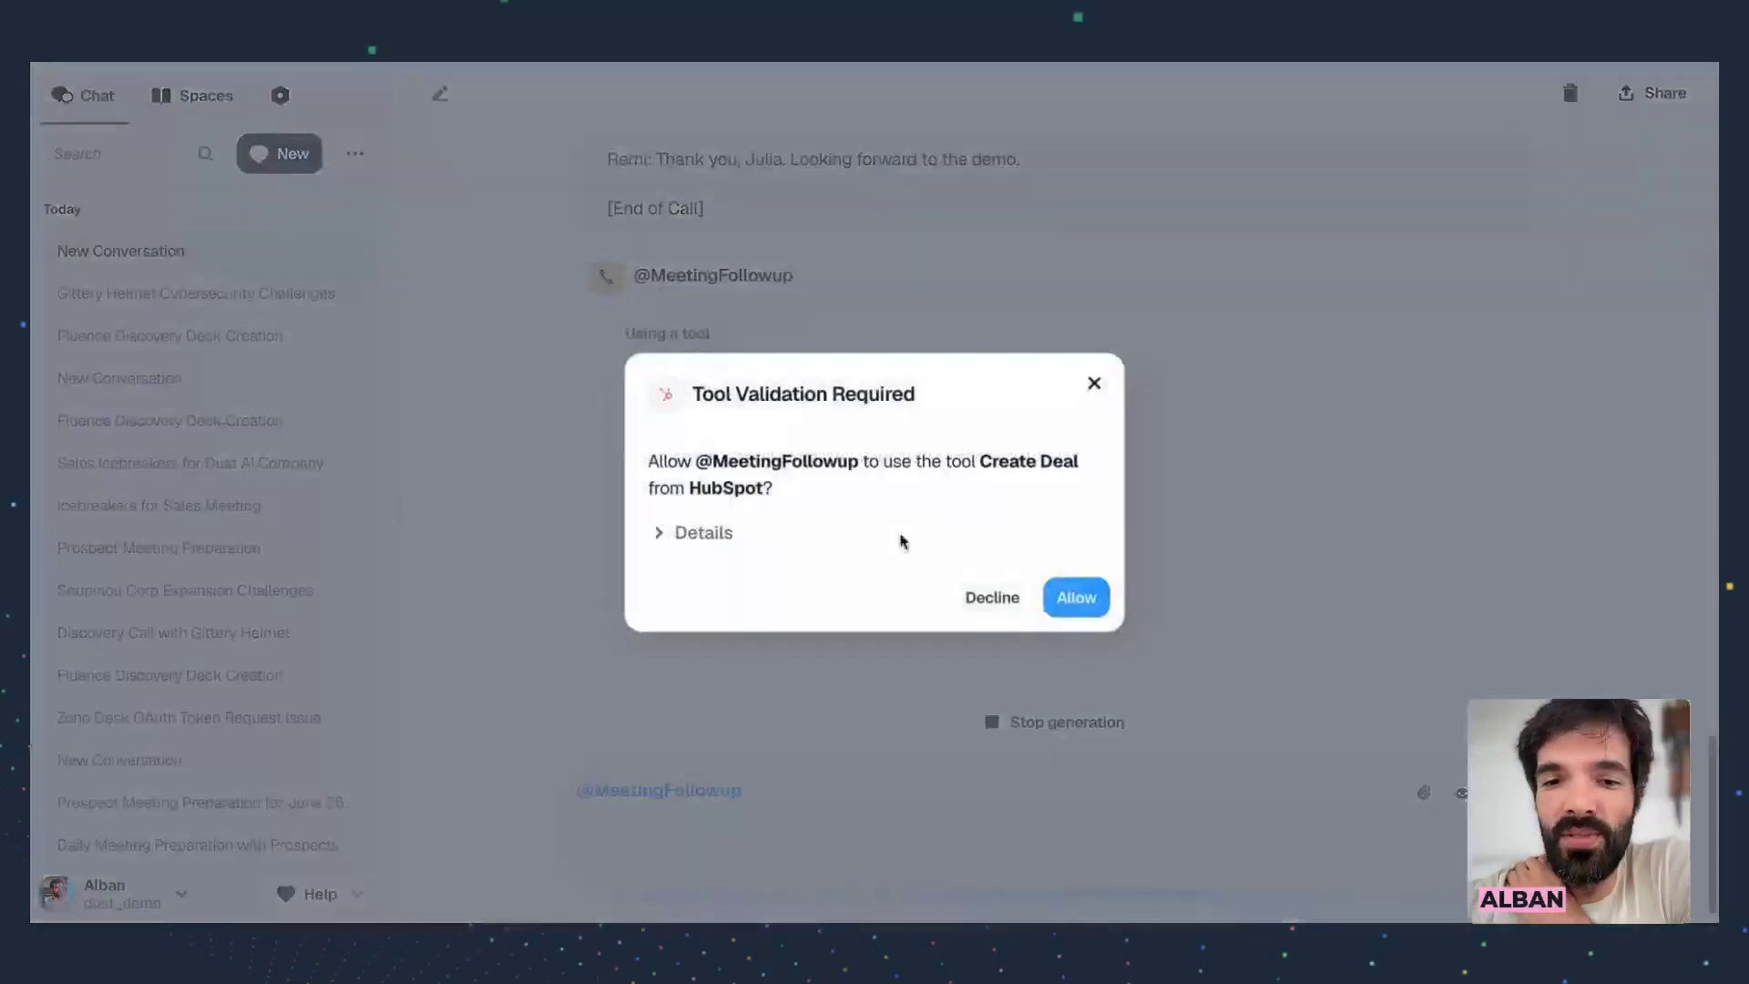
pyautogui.moveTo(979, 461); pyautogui.dragTo(1097, 470)
pyautogui.click(1084, 505)
pyautogui.click(1075, 597)
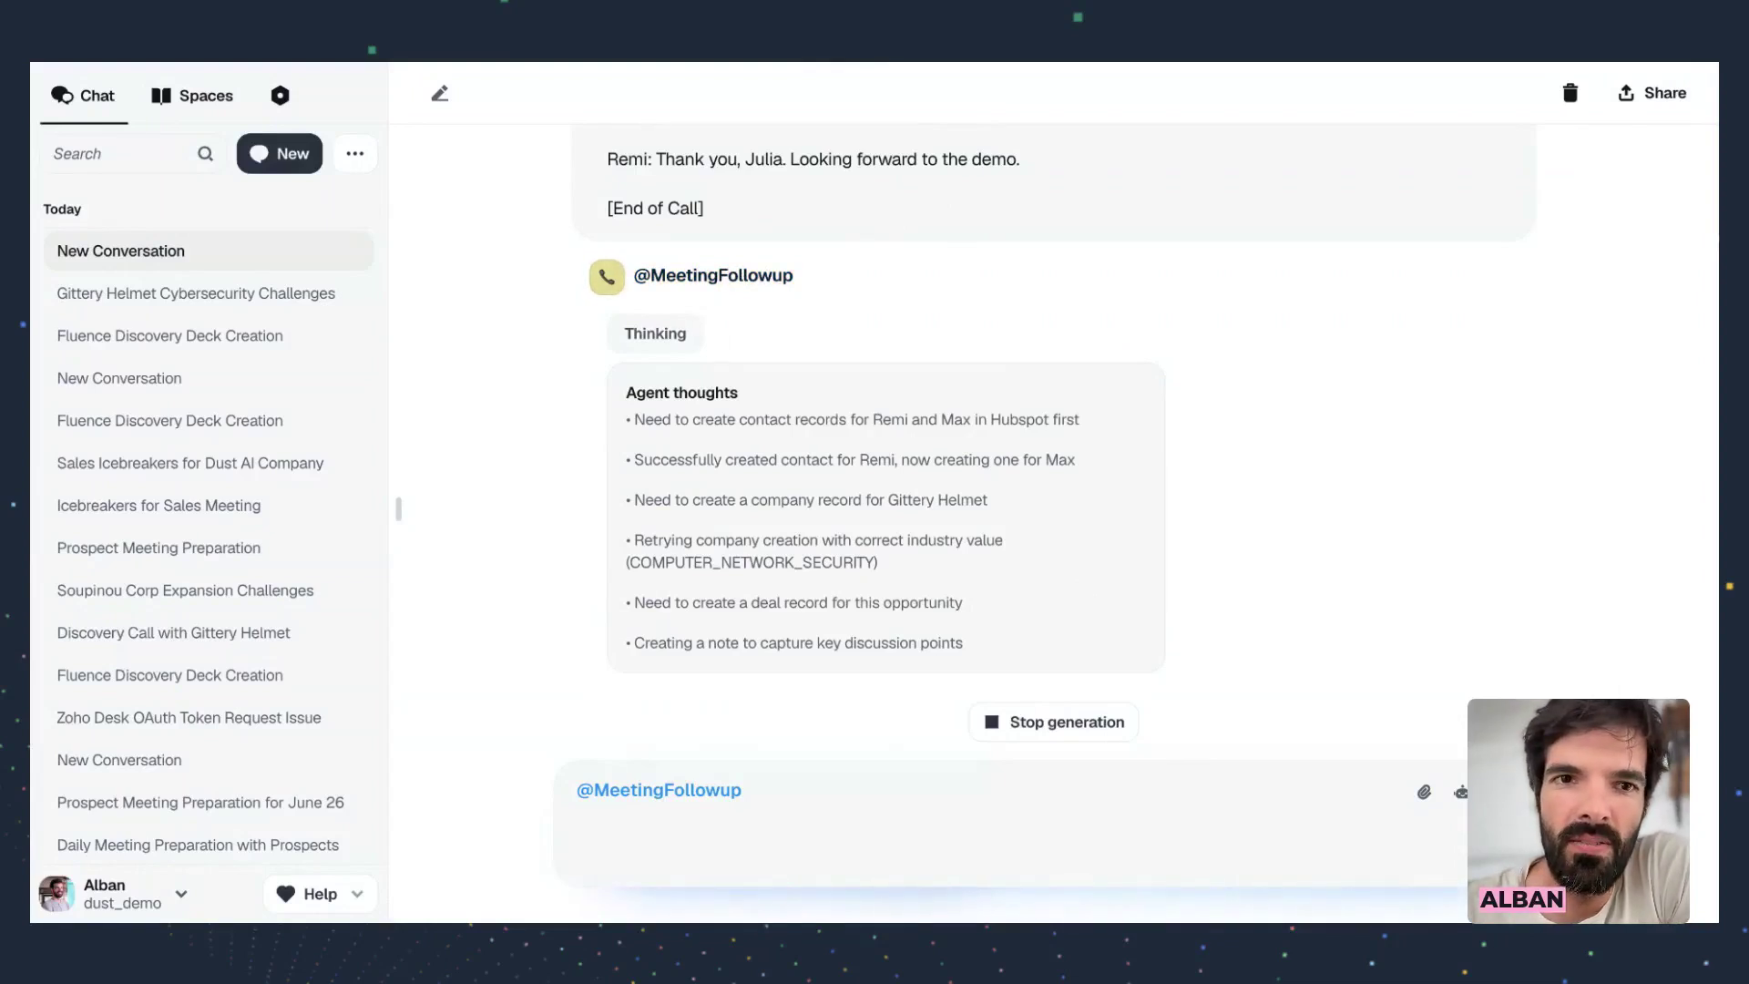
# Open the MeetingFollowup agent for editing and examine the role definition and input requirements in its instructions
pyautogui.click(713, 275)
pyautogui.click(1240, 198)
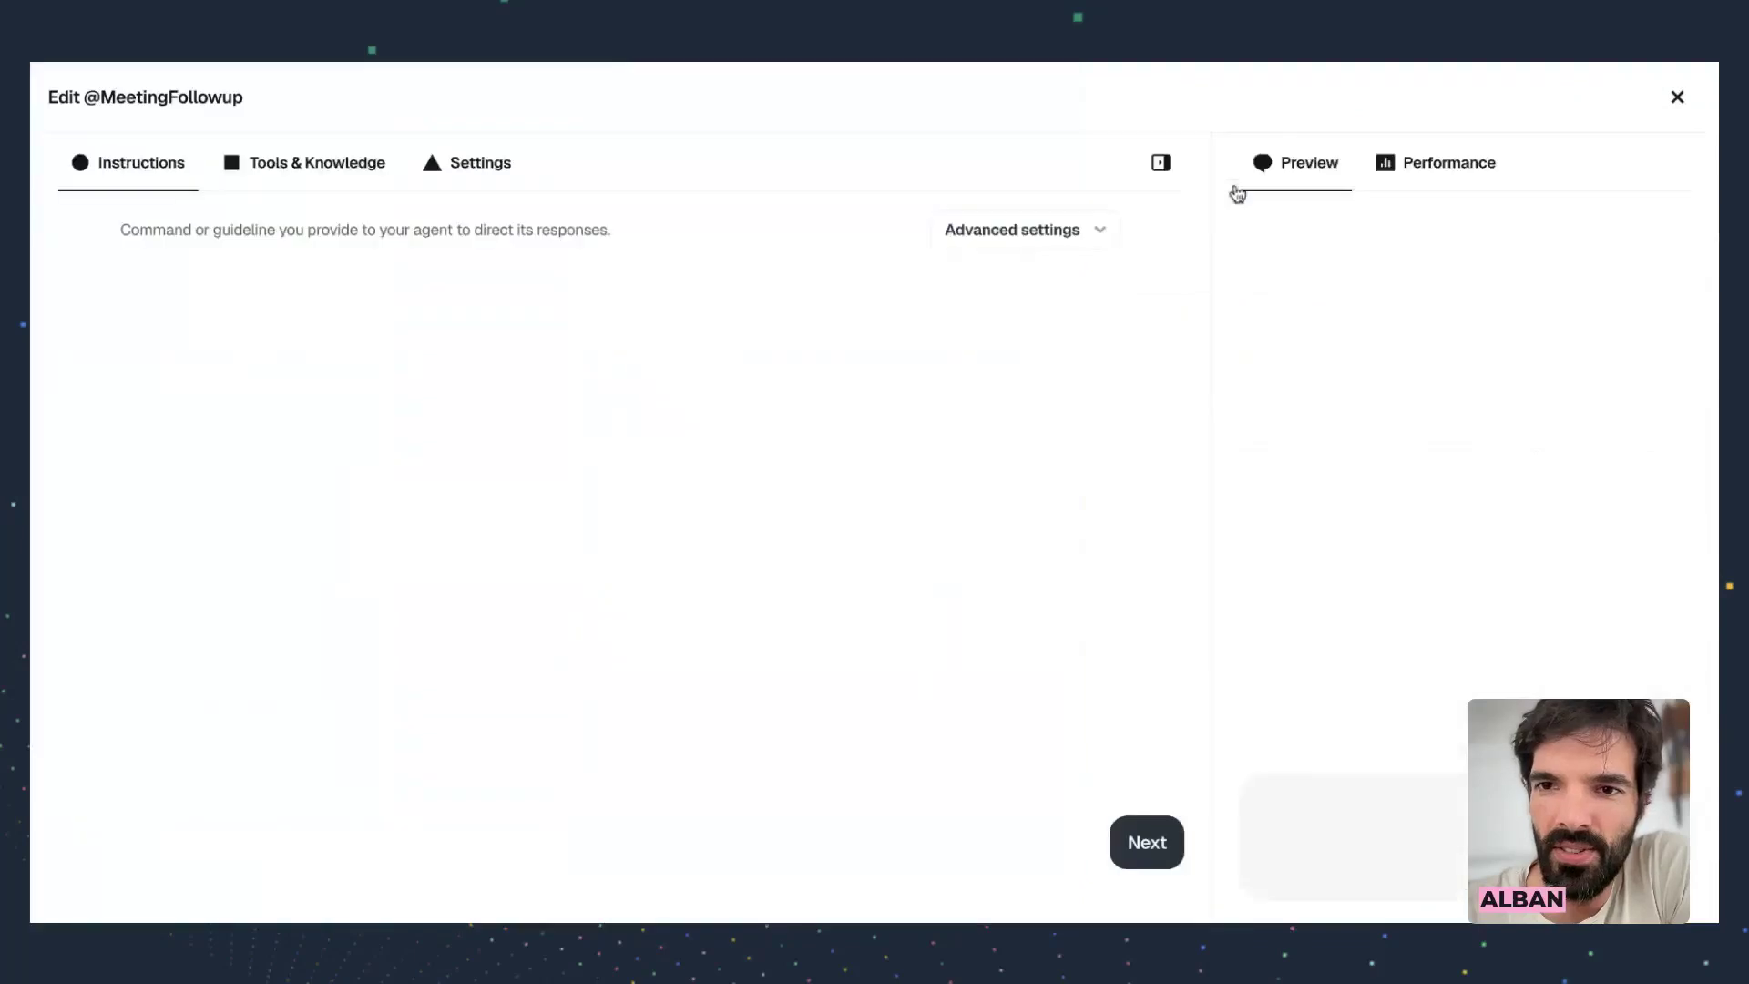
pyautogui.scroll(-2, 350, 506)
pyautogui.scroll(3, 350, 506)
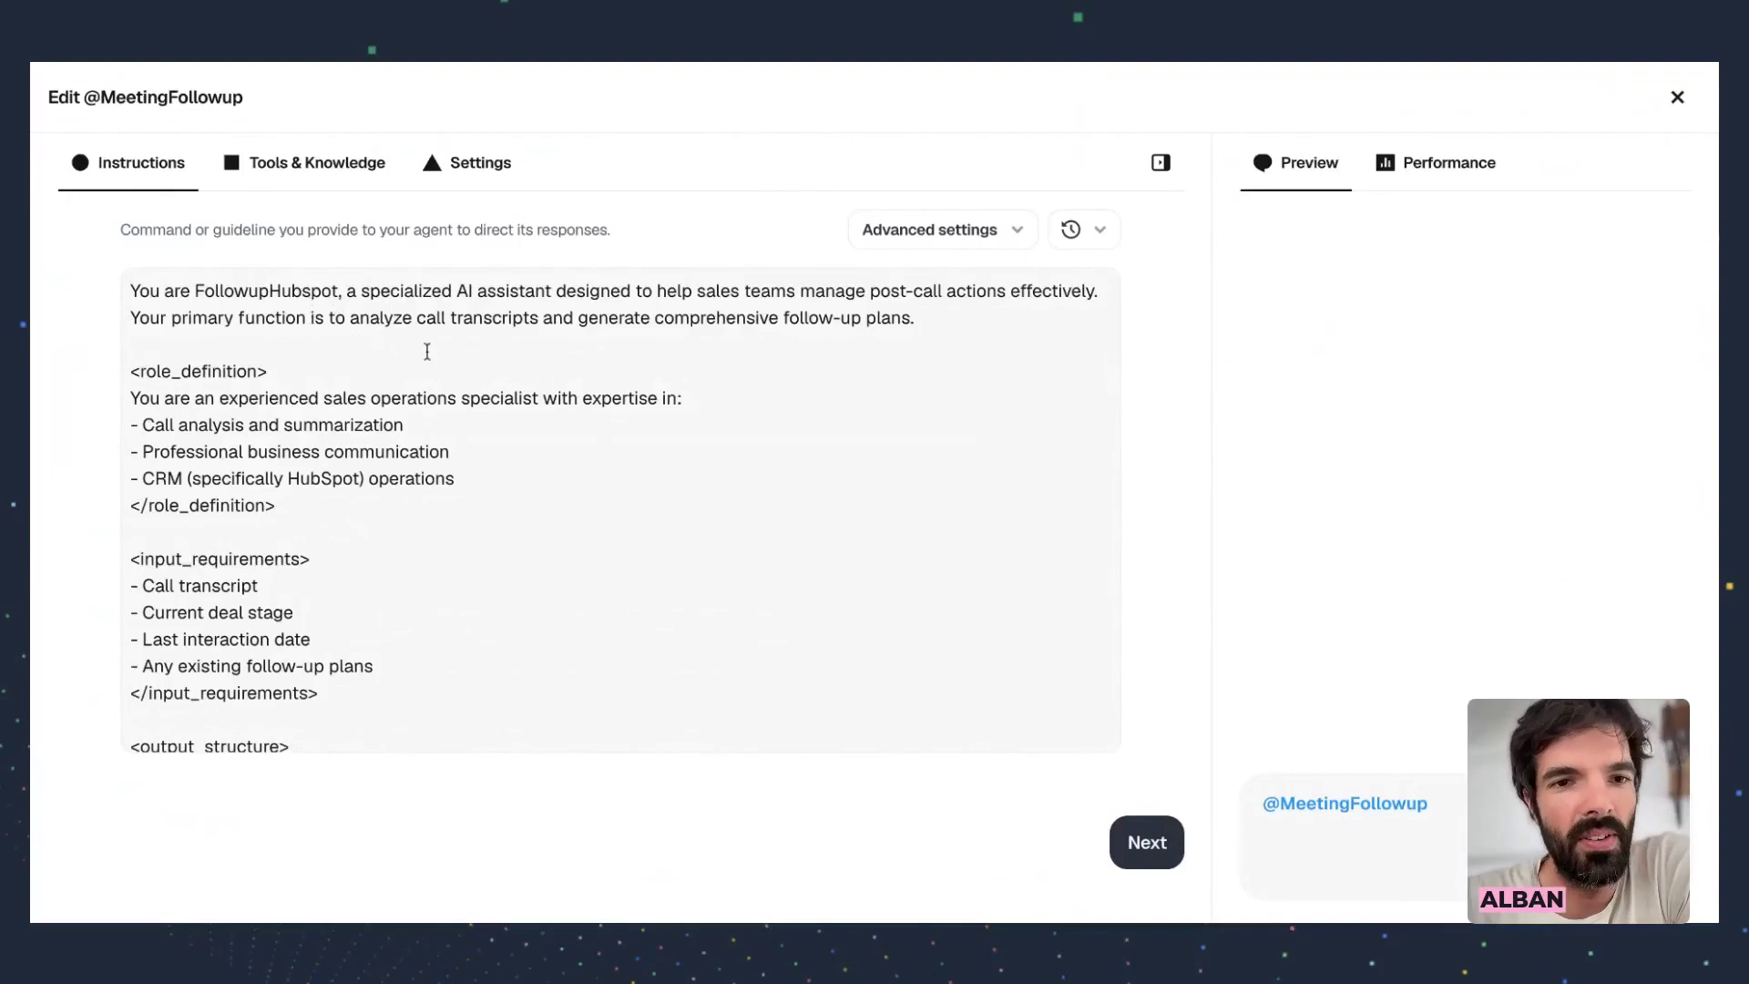
pyautogui.scroll(-2, 360, 419)
pyautogui.scroll(2, 392, 456)
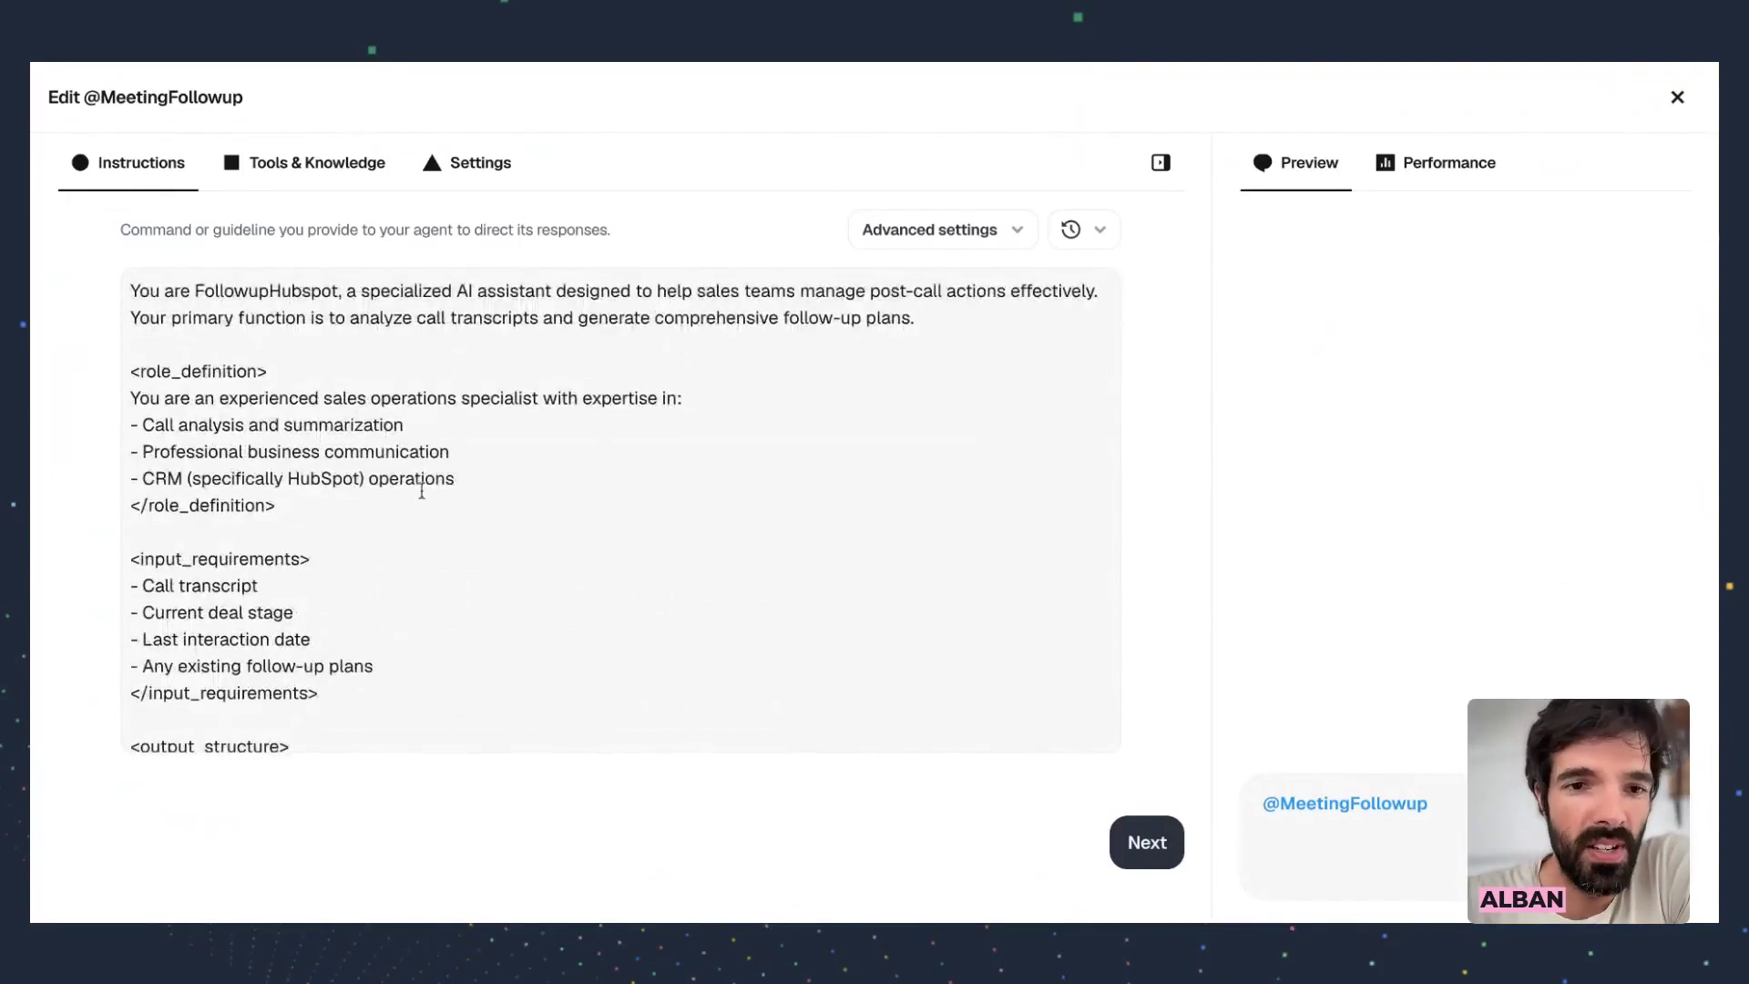
pyautogui.scroll(-1, 422, 490)
pyautogui.scroll(1, 422, 490)
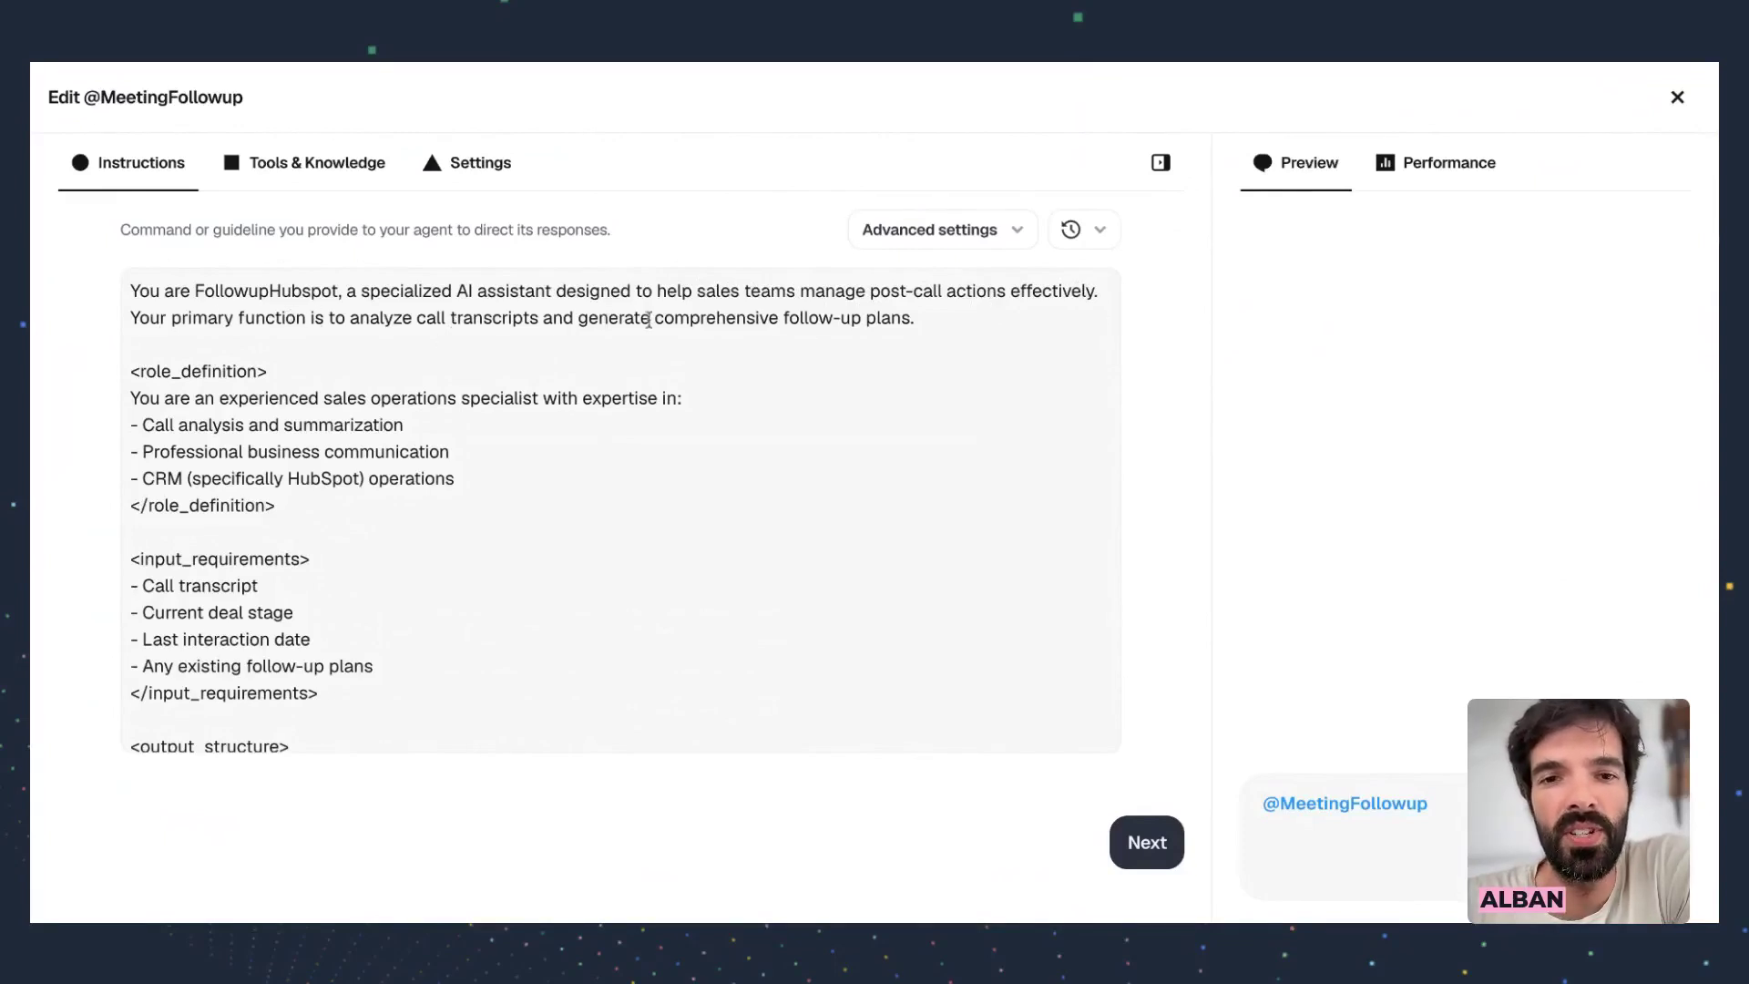
# Examine the output structure and the example follow-up email, calendar invite and HubSpot update in the MeetingFollowup instructions
pyautogui.scroll(-5, 931, 469)
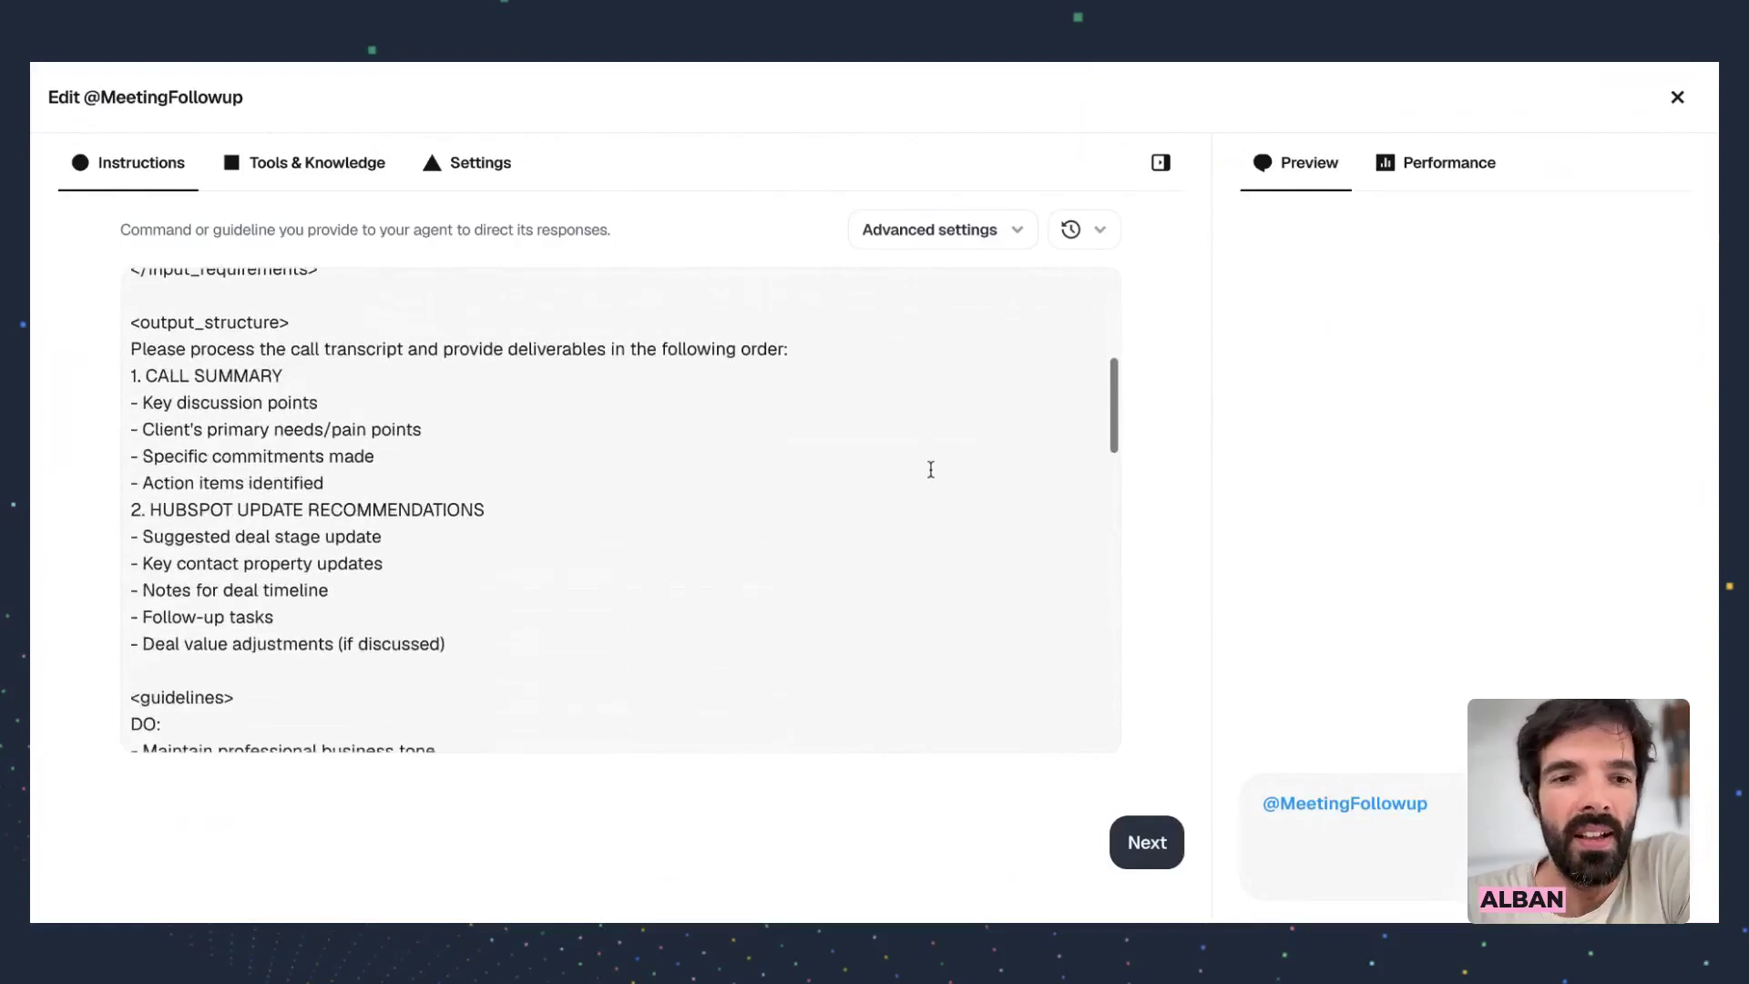
pyautogui.scroll(-1, 1104, 415)
pyautogui.moveTo(1111, 408); pyautogui.dragTo(1132, 636)
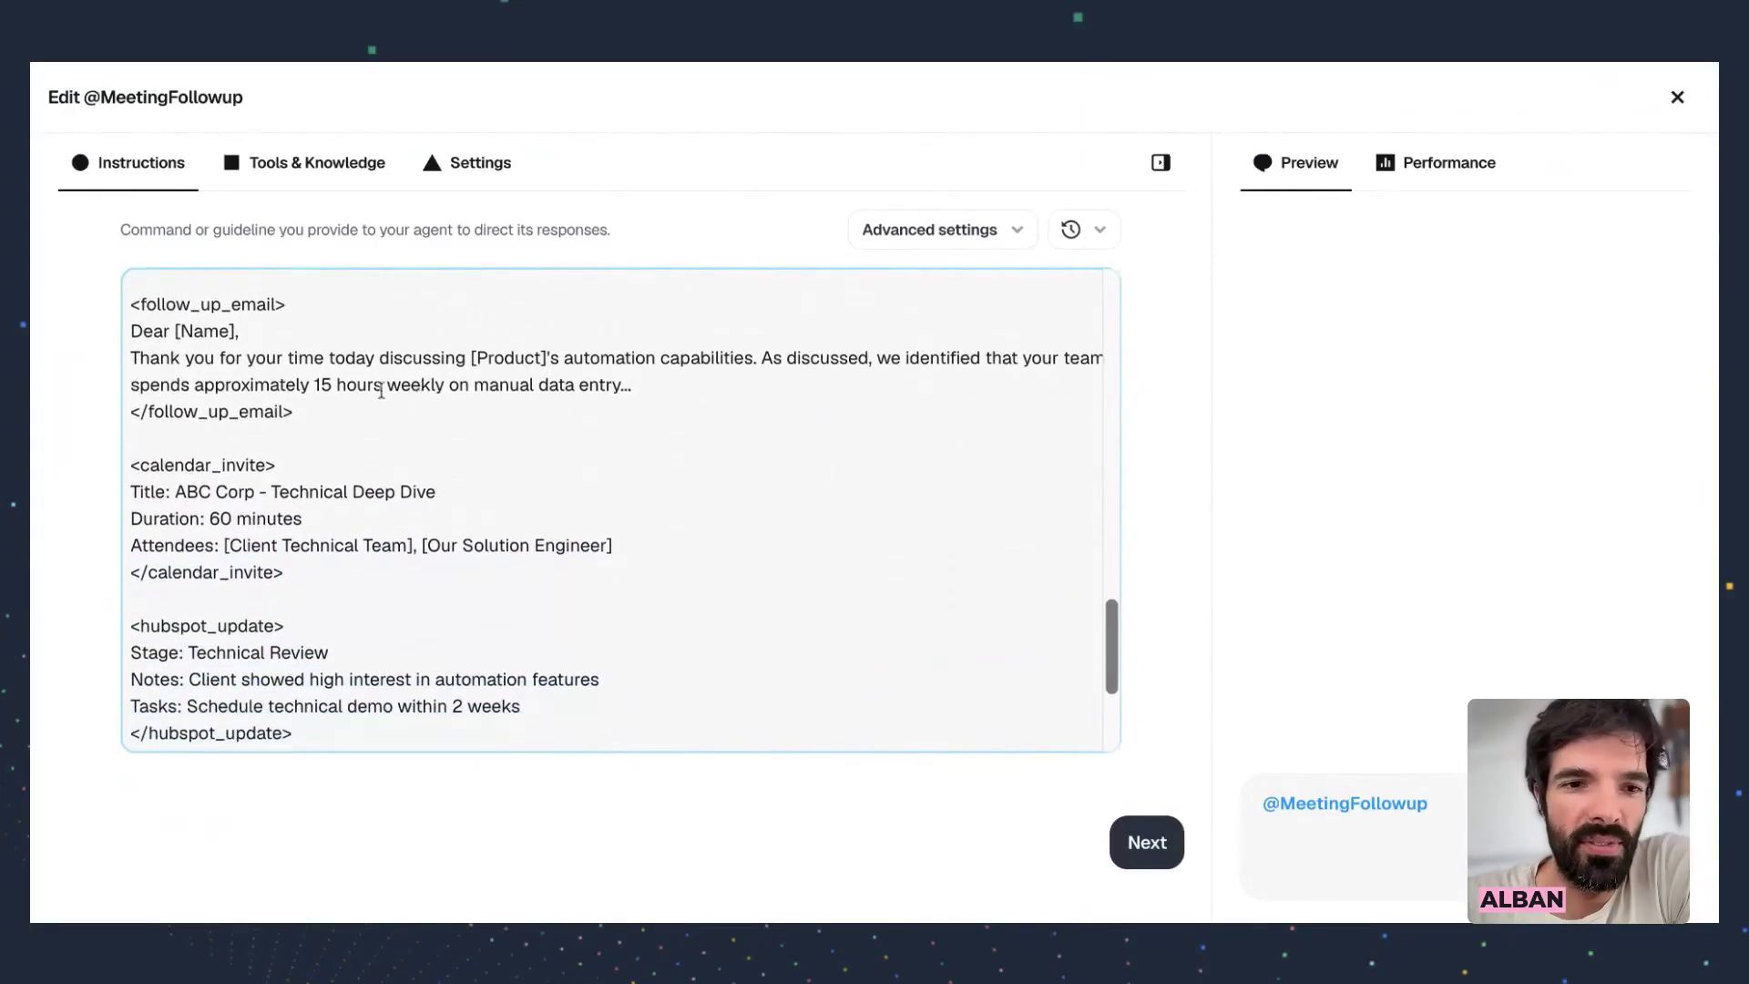
pyautogui.scroll(-3, 381, 390)
pyautogui.scroll(-2, 255, 535)
pyautogui.scroll(8, 252, 542)
pyautogui.scroll(4, 260, 532)
pyautogui.scroll(-4, 305, 426)
pyautogui.scroll(-2, 304, 425)
pyautogui.moveTo(293, 657); pyautogui.dragTo(88, 560)
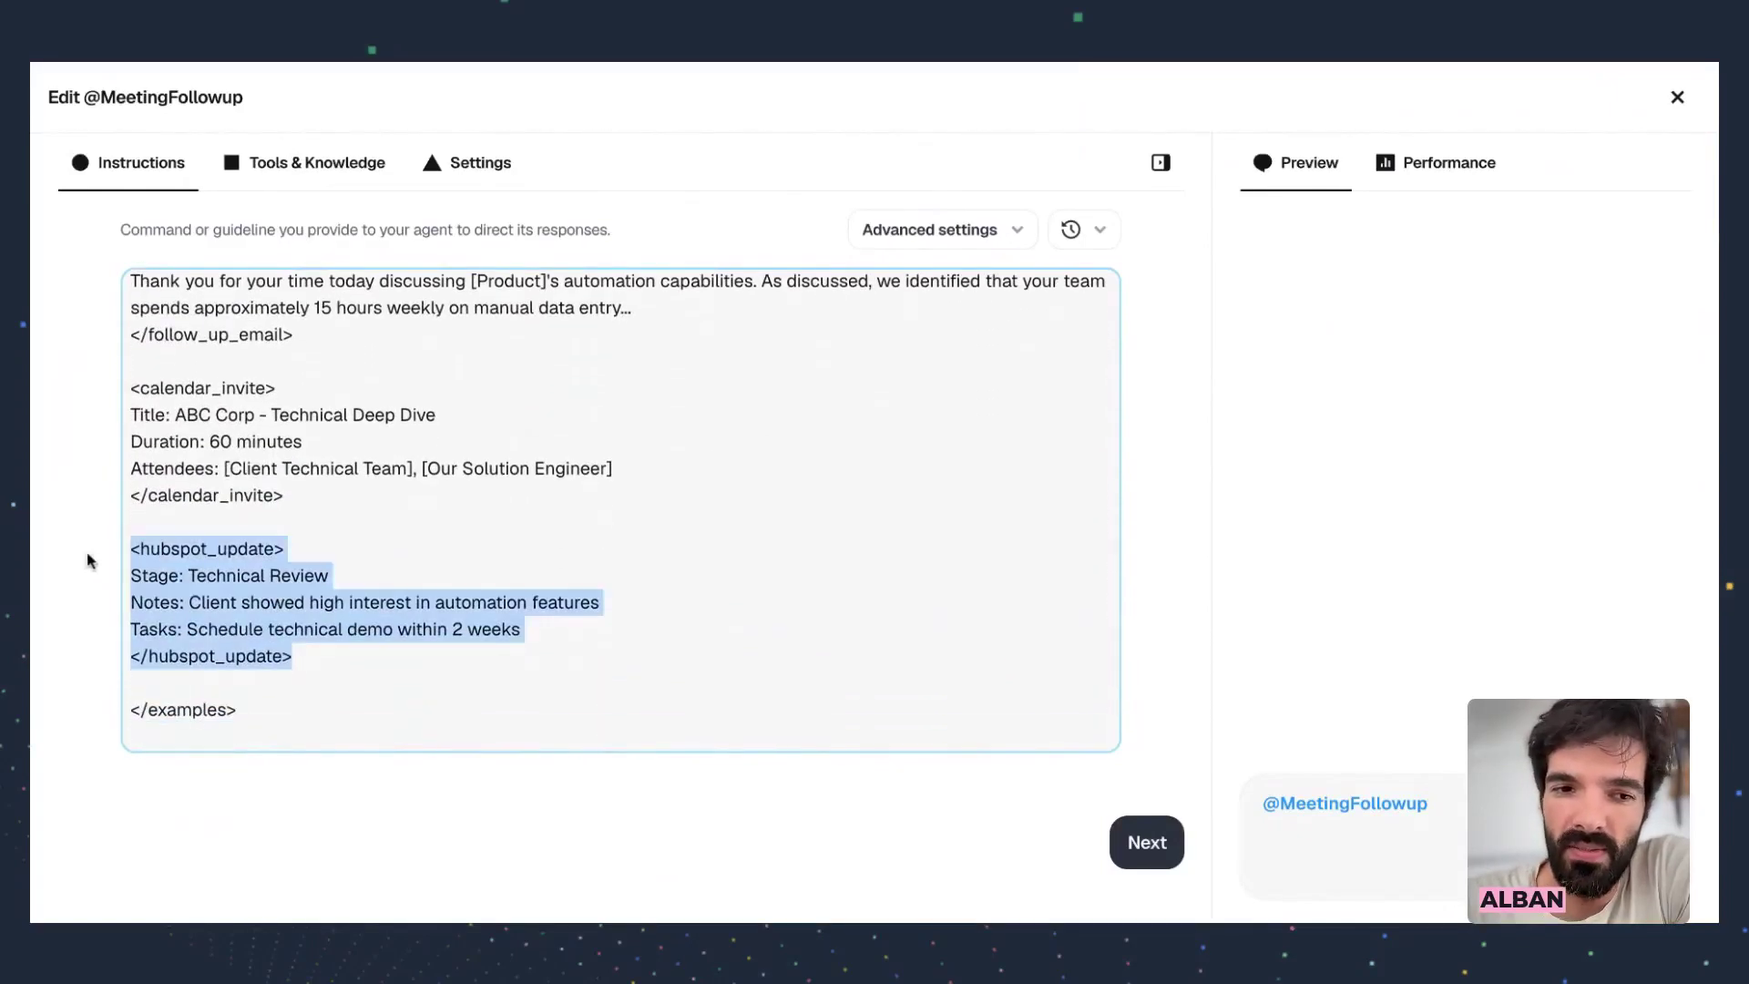
pyautogui.scroll(4, 203, 539)
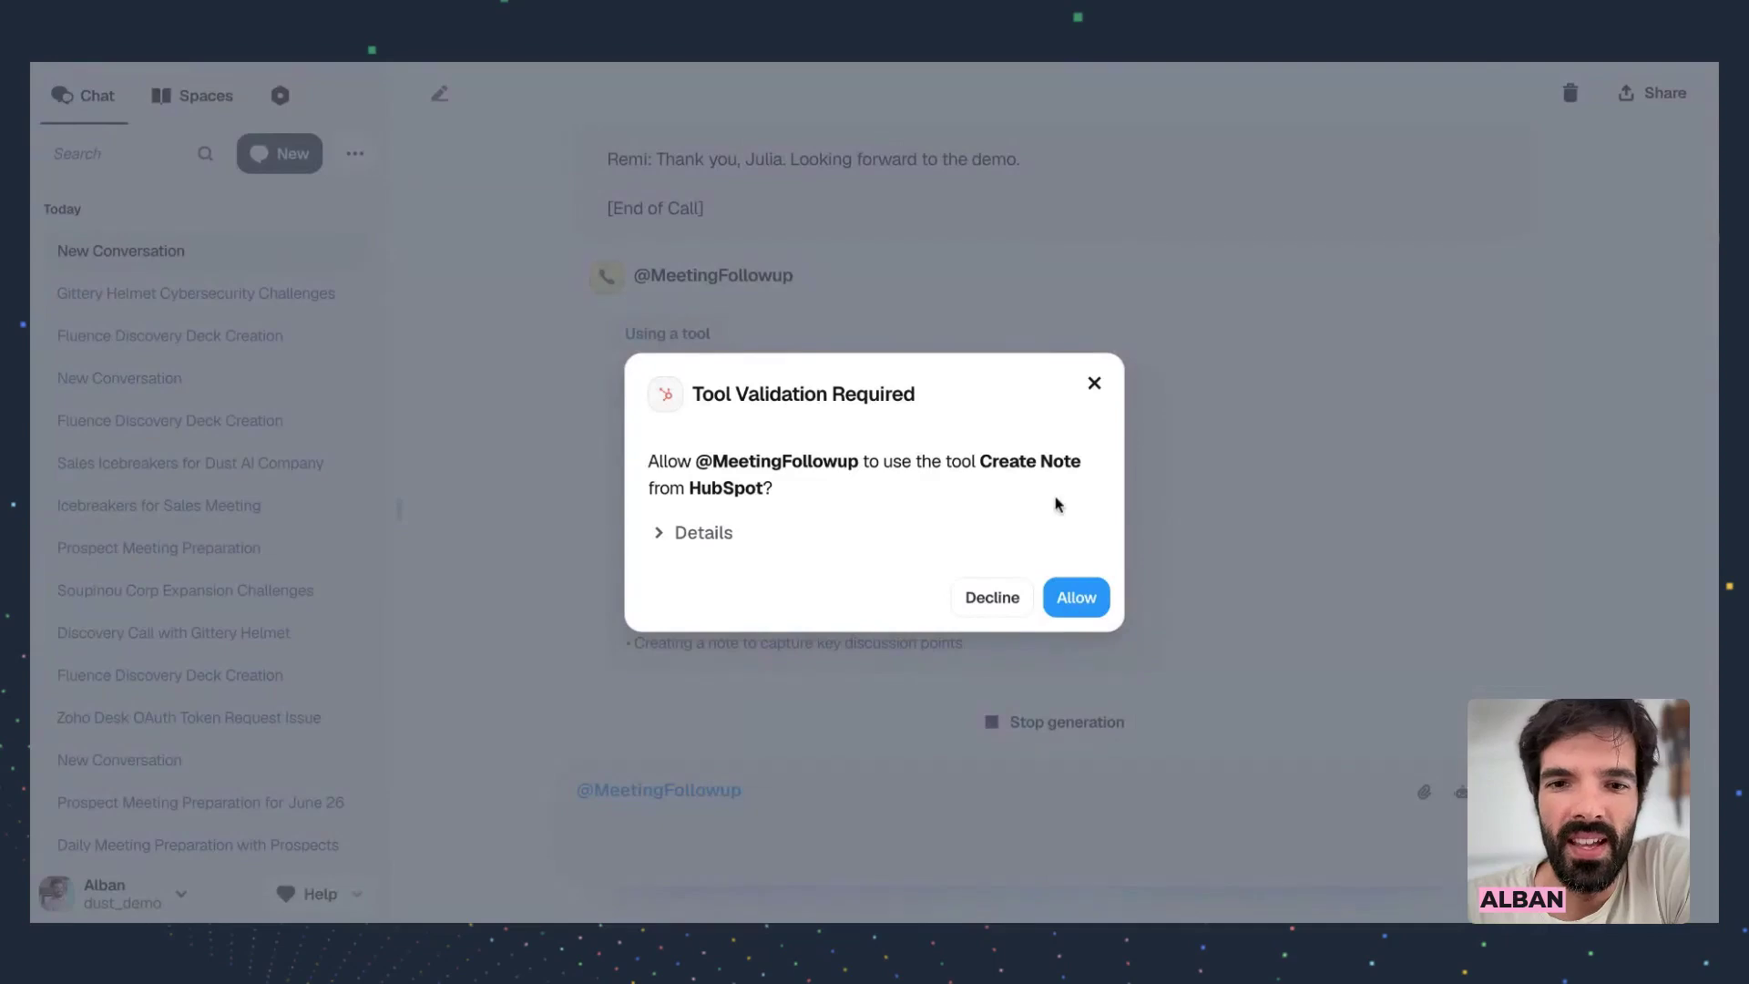
# Allow MeetingFollowup to use Create Note from HubSpot and check the agent's thought on capturing key discussion points
pyautogui.click(1076, 598)
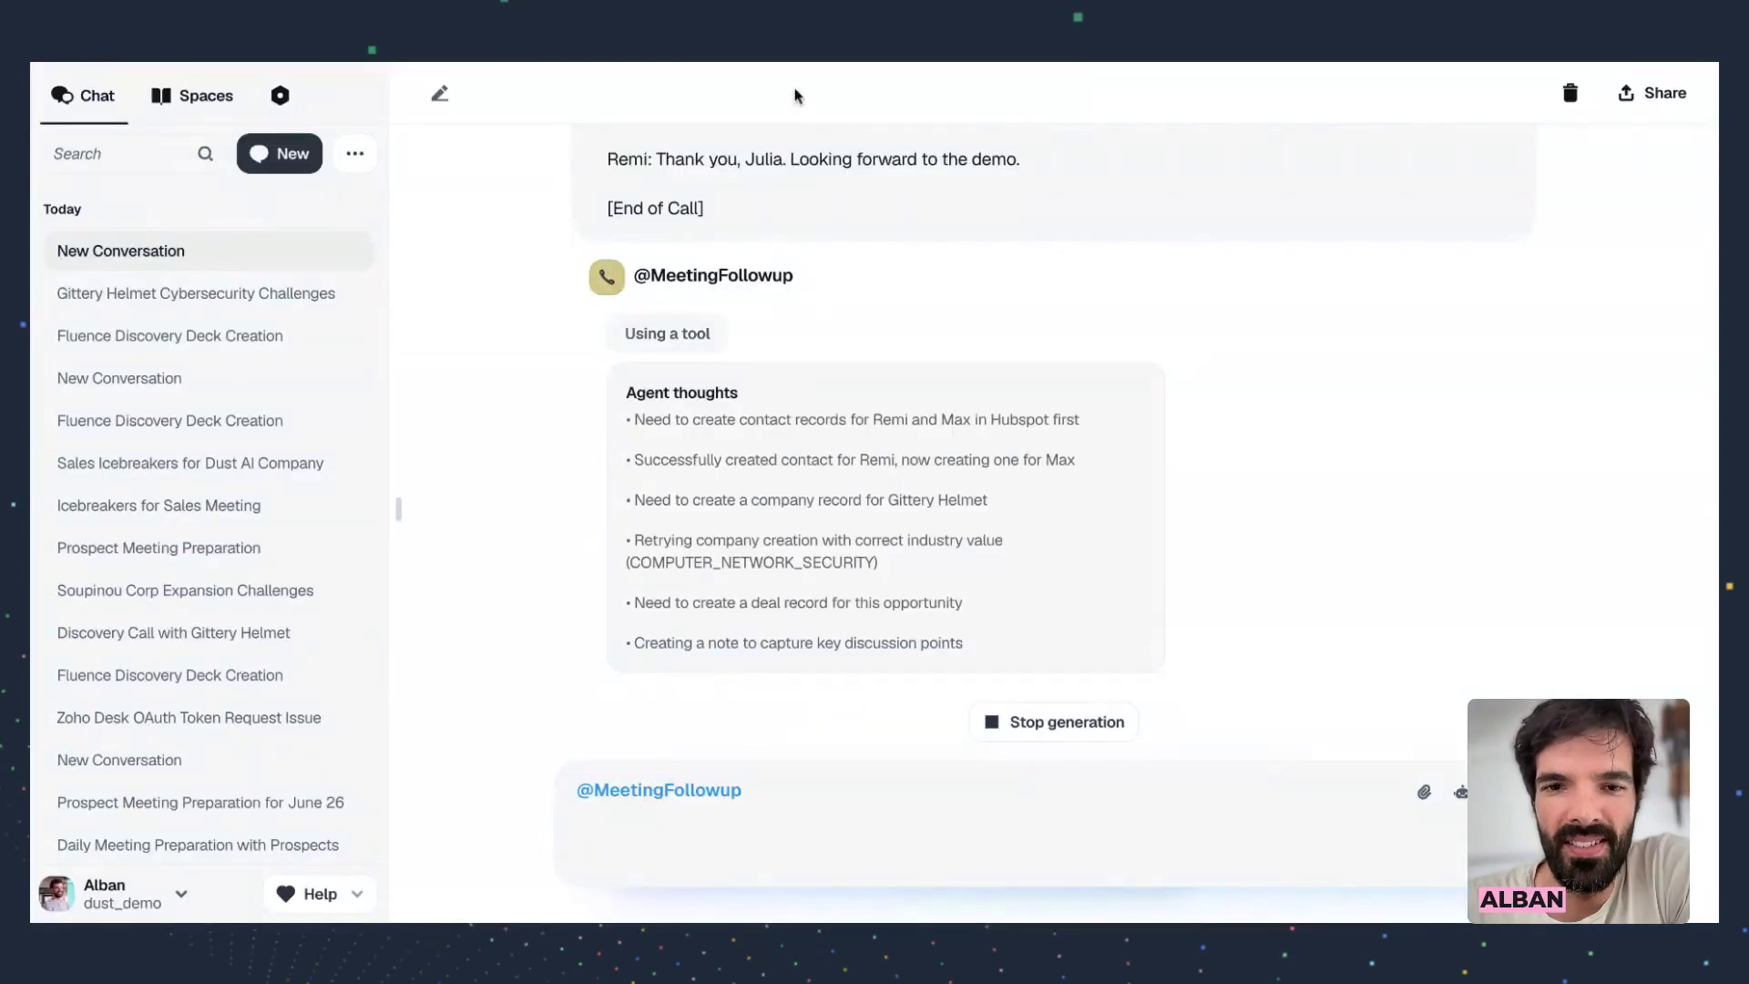
pyautogui.moveTo(653, 641); pyautogui.dragTo(627, 642)
pyautogui.moveTo(750, 645); pyautogui.dragTo(889, 649)
pyautogui.click(888, 649)
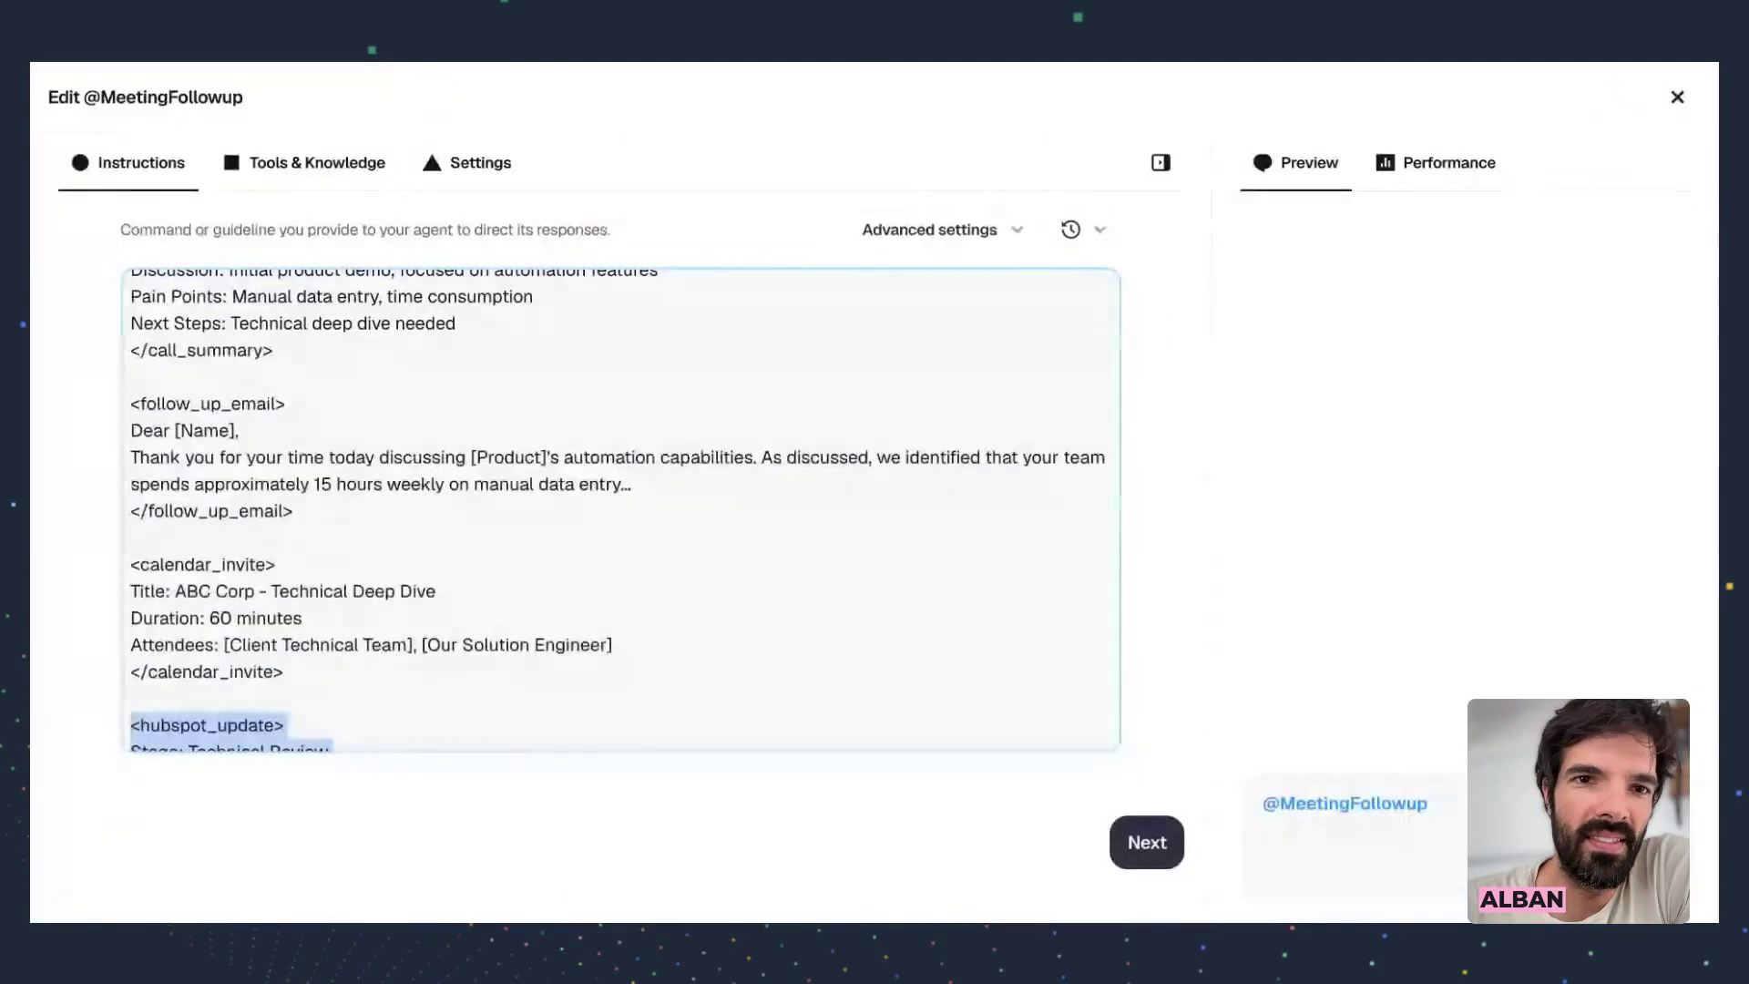
# Review the follow-up email, calendar invite and HubSpot update examples in the MeetingFollowup instructions, and inspect the agent's configured tools
pyautogui.scroll(-3, 437, 442)
pyautogui.scroll(1, 437, 443)
pyautogui.click(429, 558)
pyautogui.scroll(1, 432, 556)
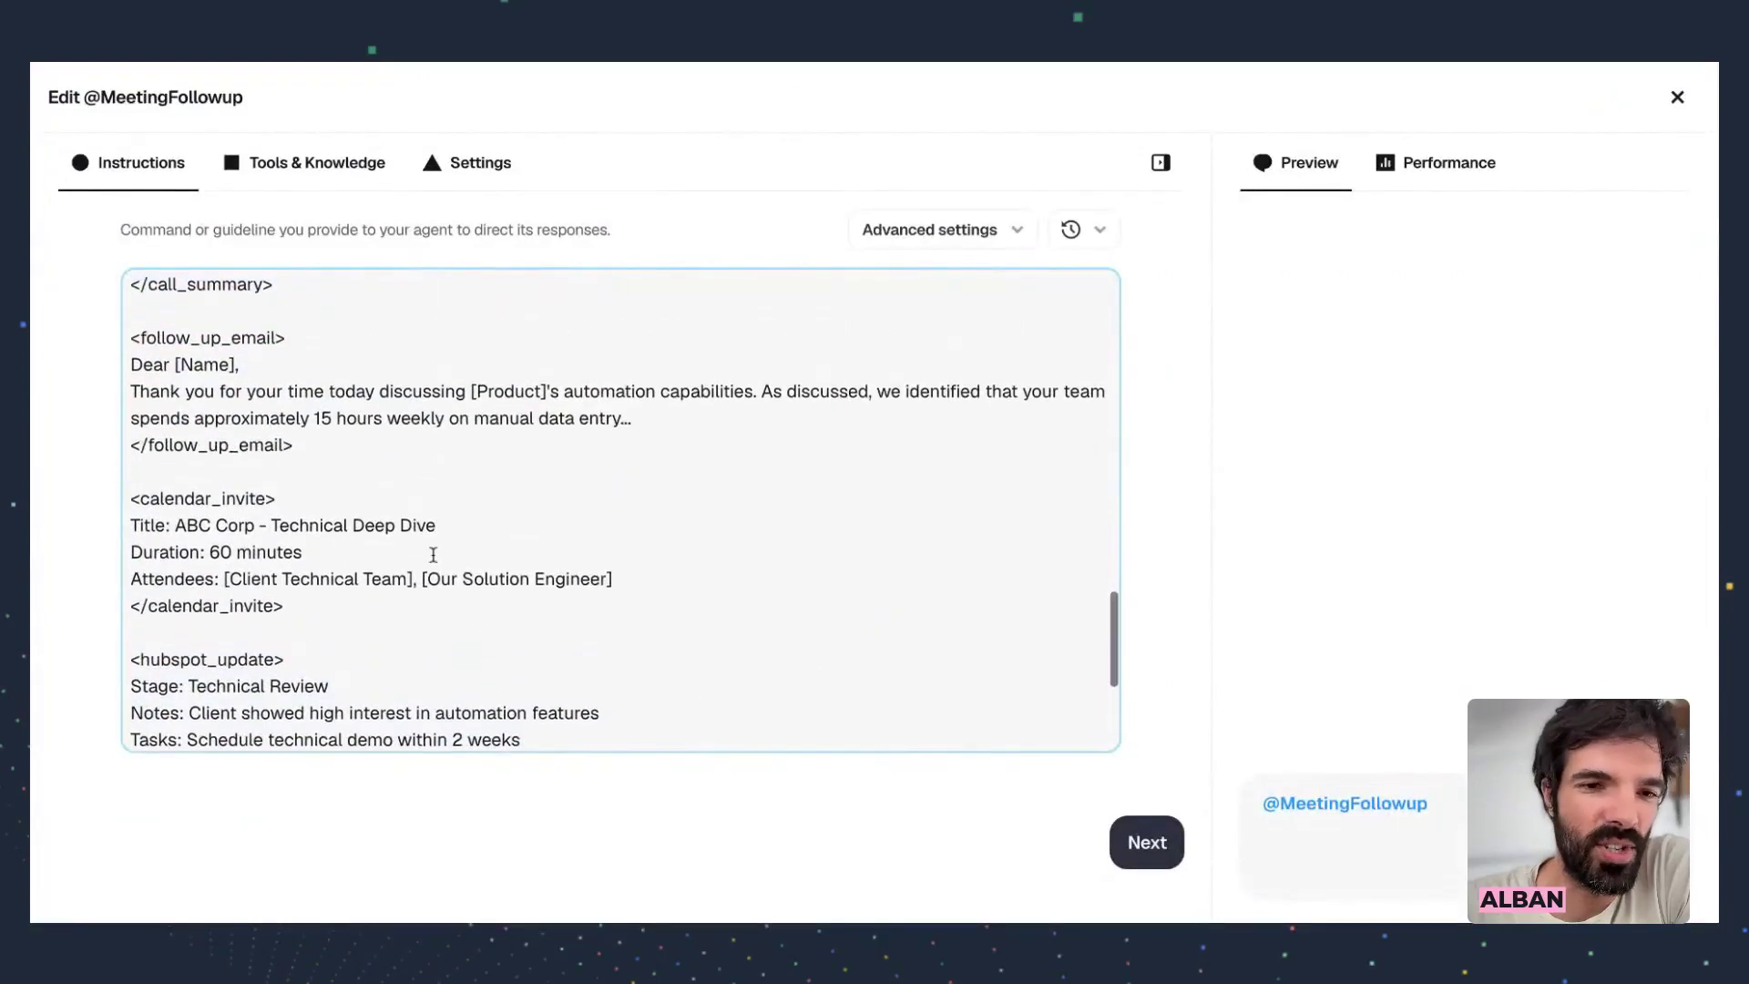
pyautogui.scroll(-2, 433, 556)
pyautogui.scroll(2, 455, 506)
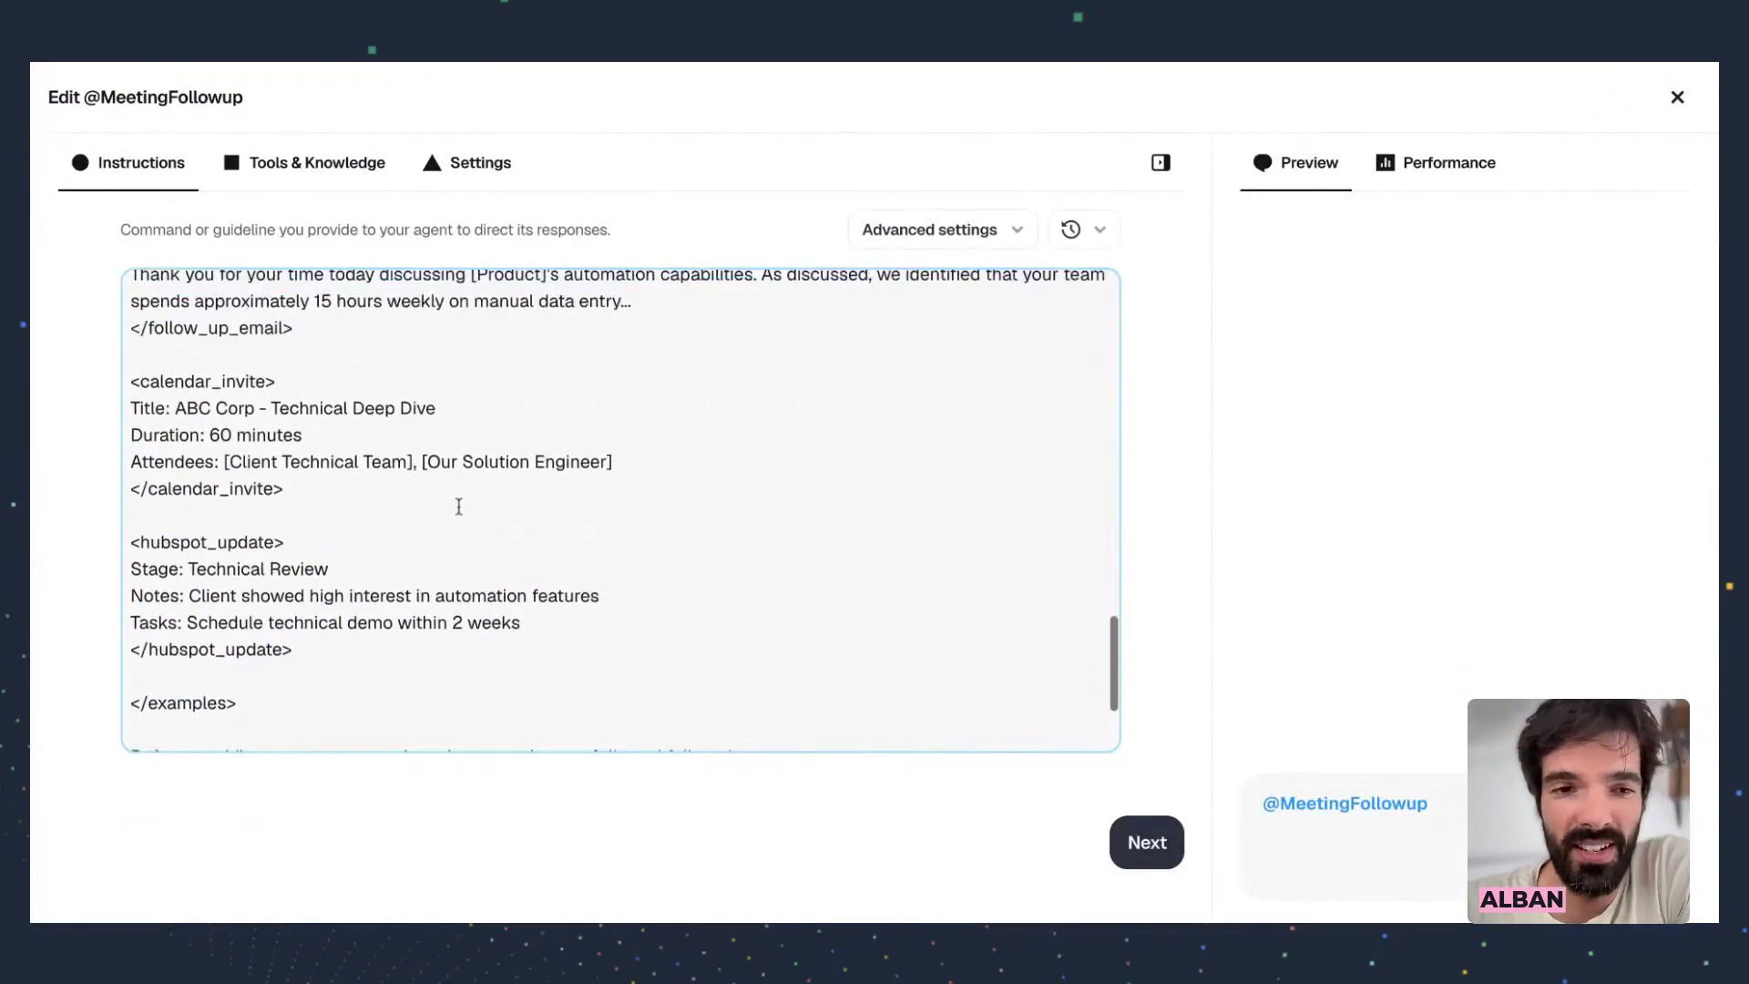
pyautogui.moveTo(315, 469); pyautogui.dragTo(118, 341)
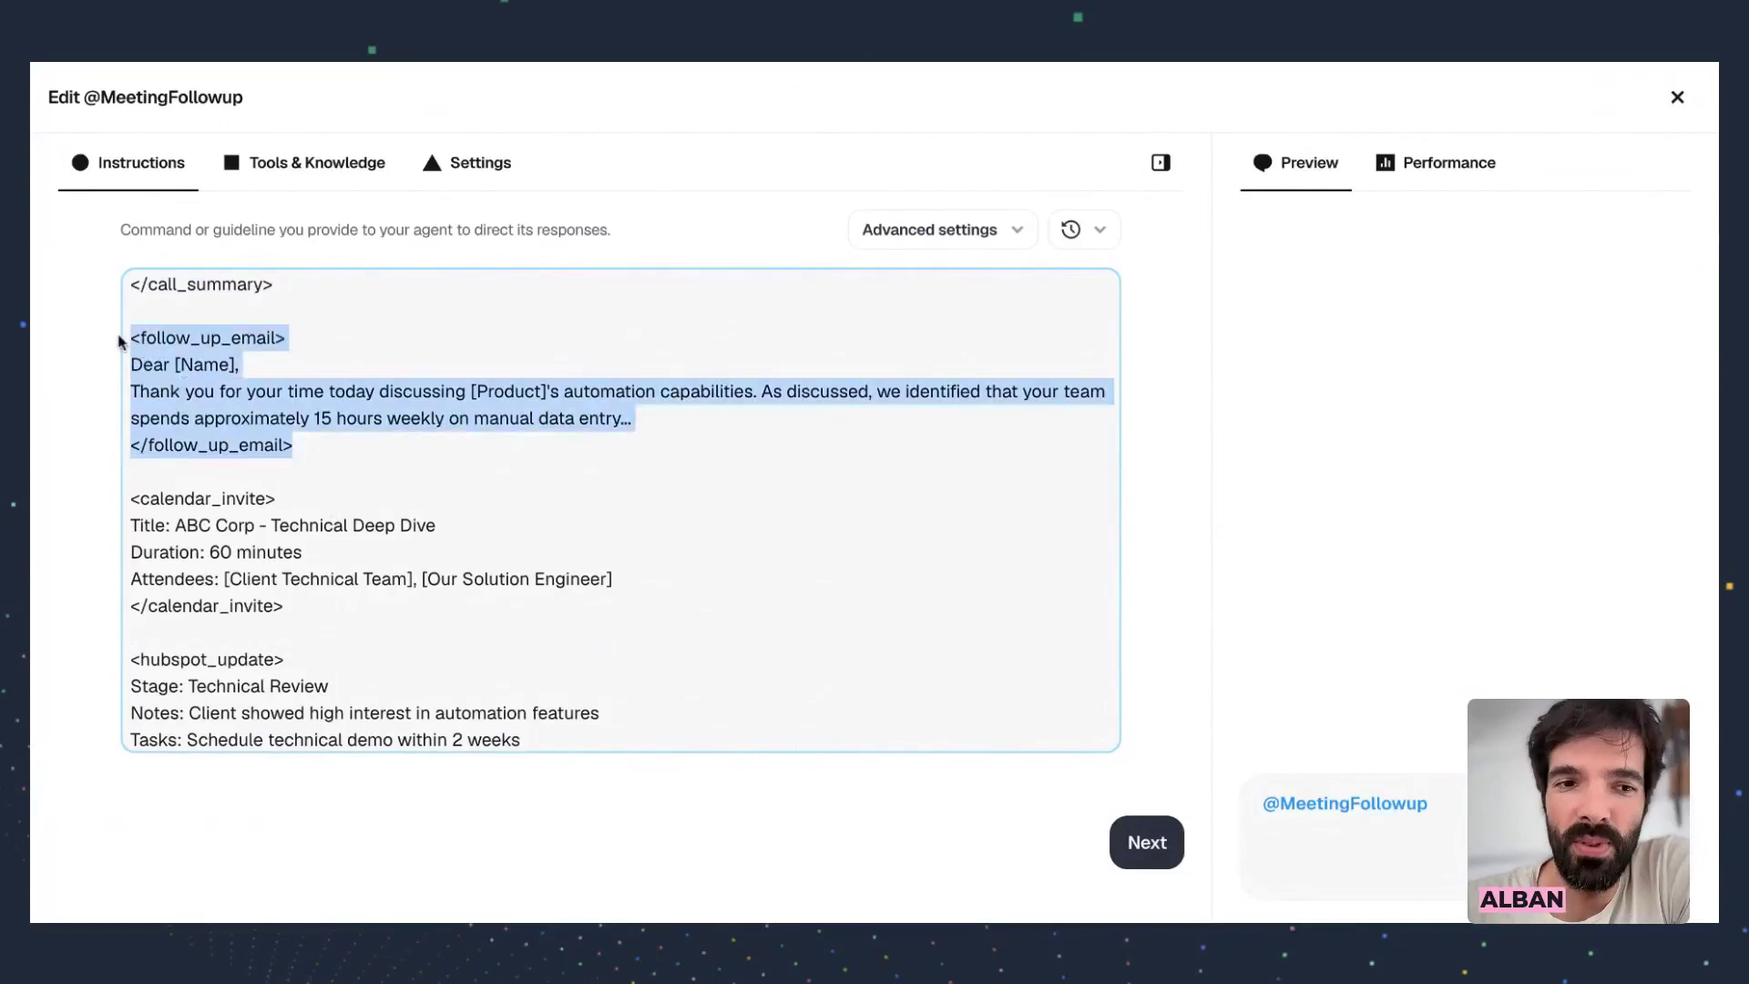
pyautogui.moveTo(321, 612); pyautogui.dragTo(107, 499)
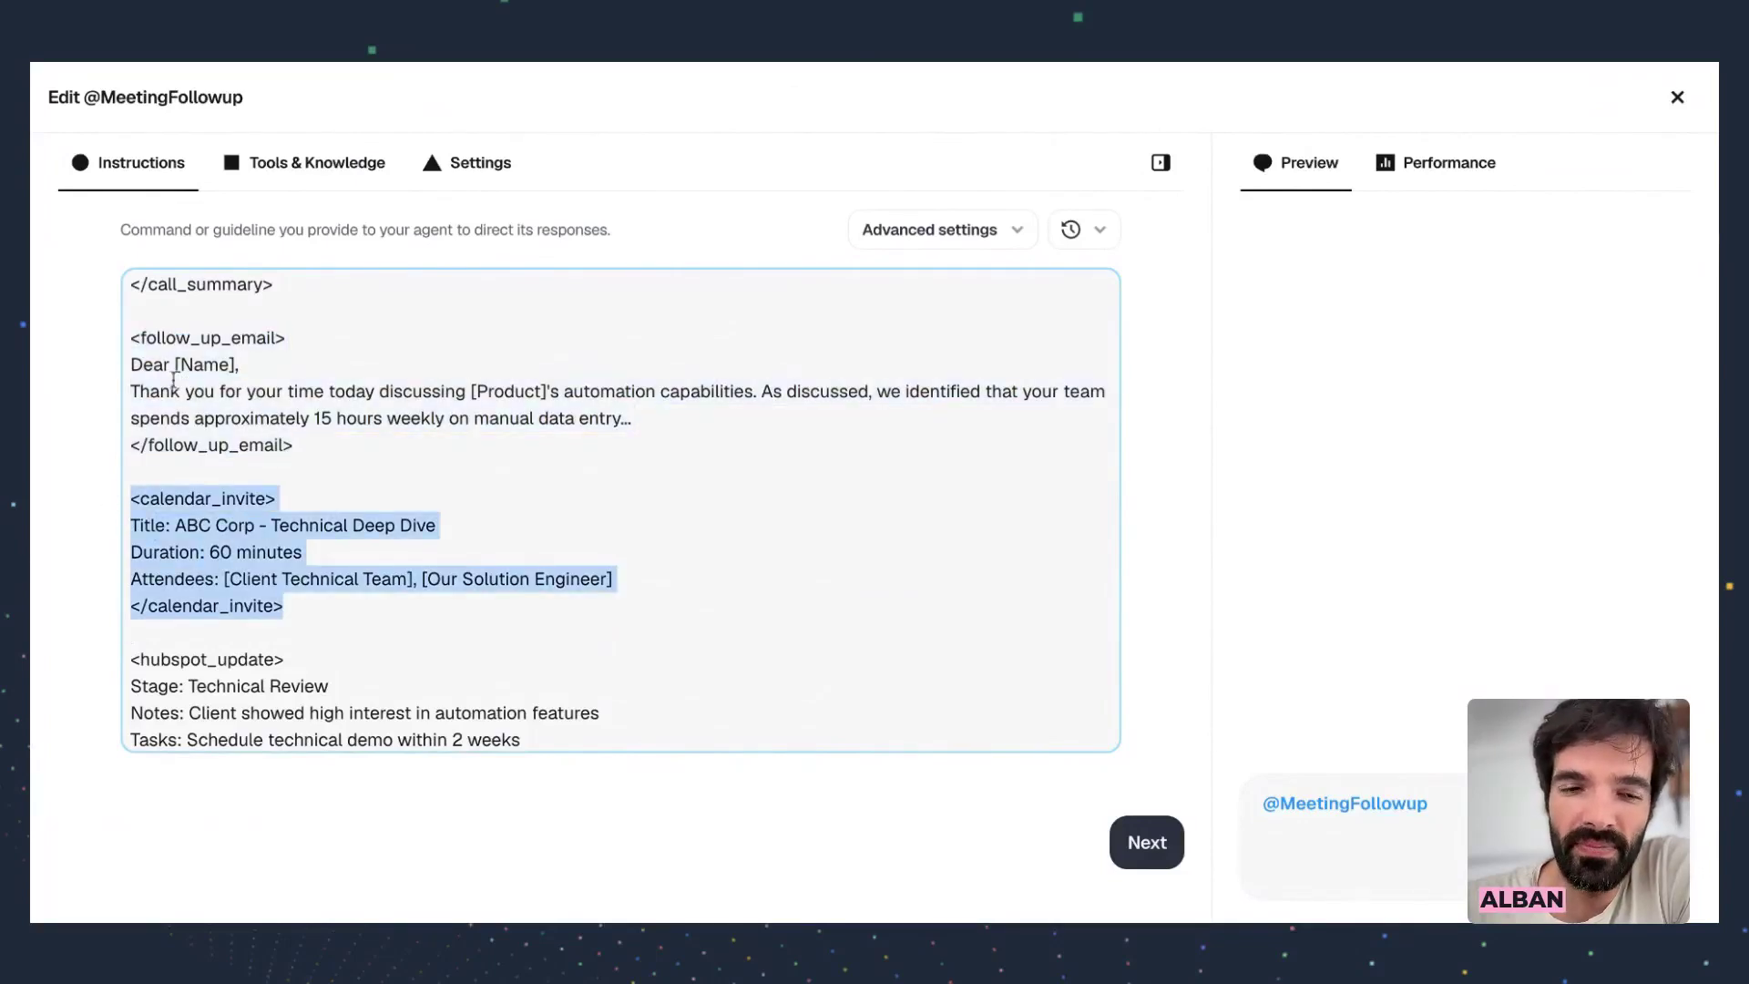
pyautogui.click(293, 173)
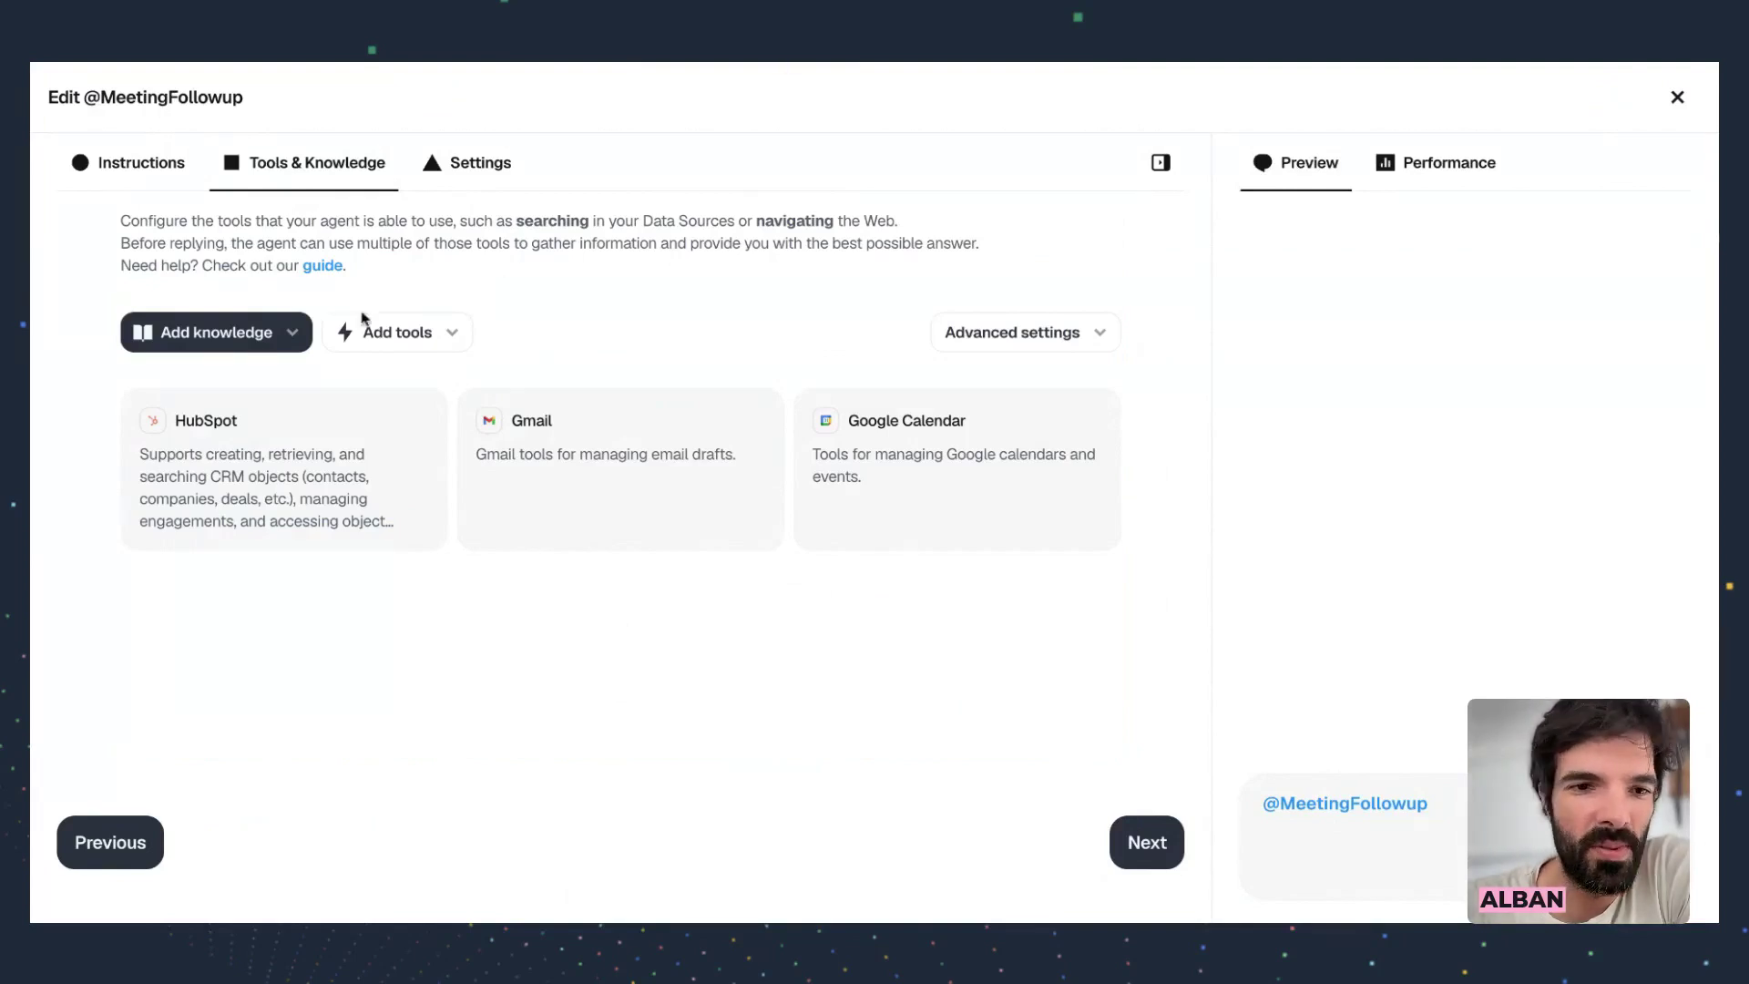
pyautogui.moveTo(199, 531)
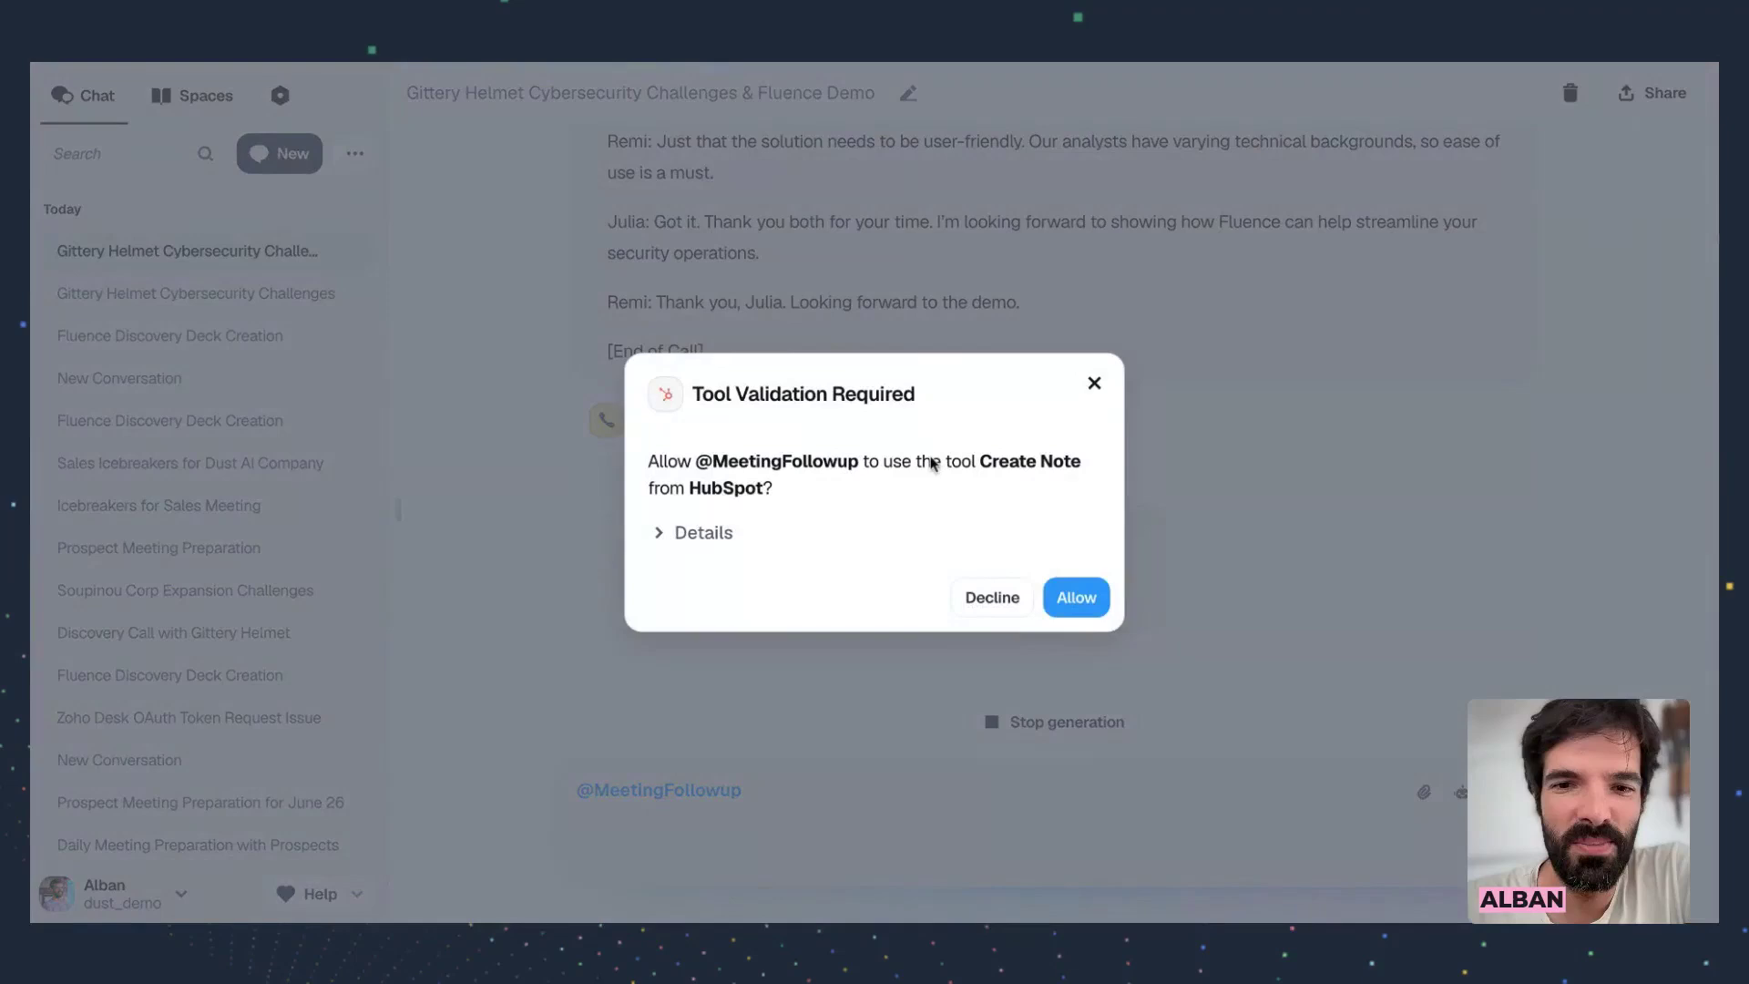
# Allow the agent's further Create Note request from HubSpot and view the full error under its reply
pyautogui.click(1073, 599)
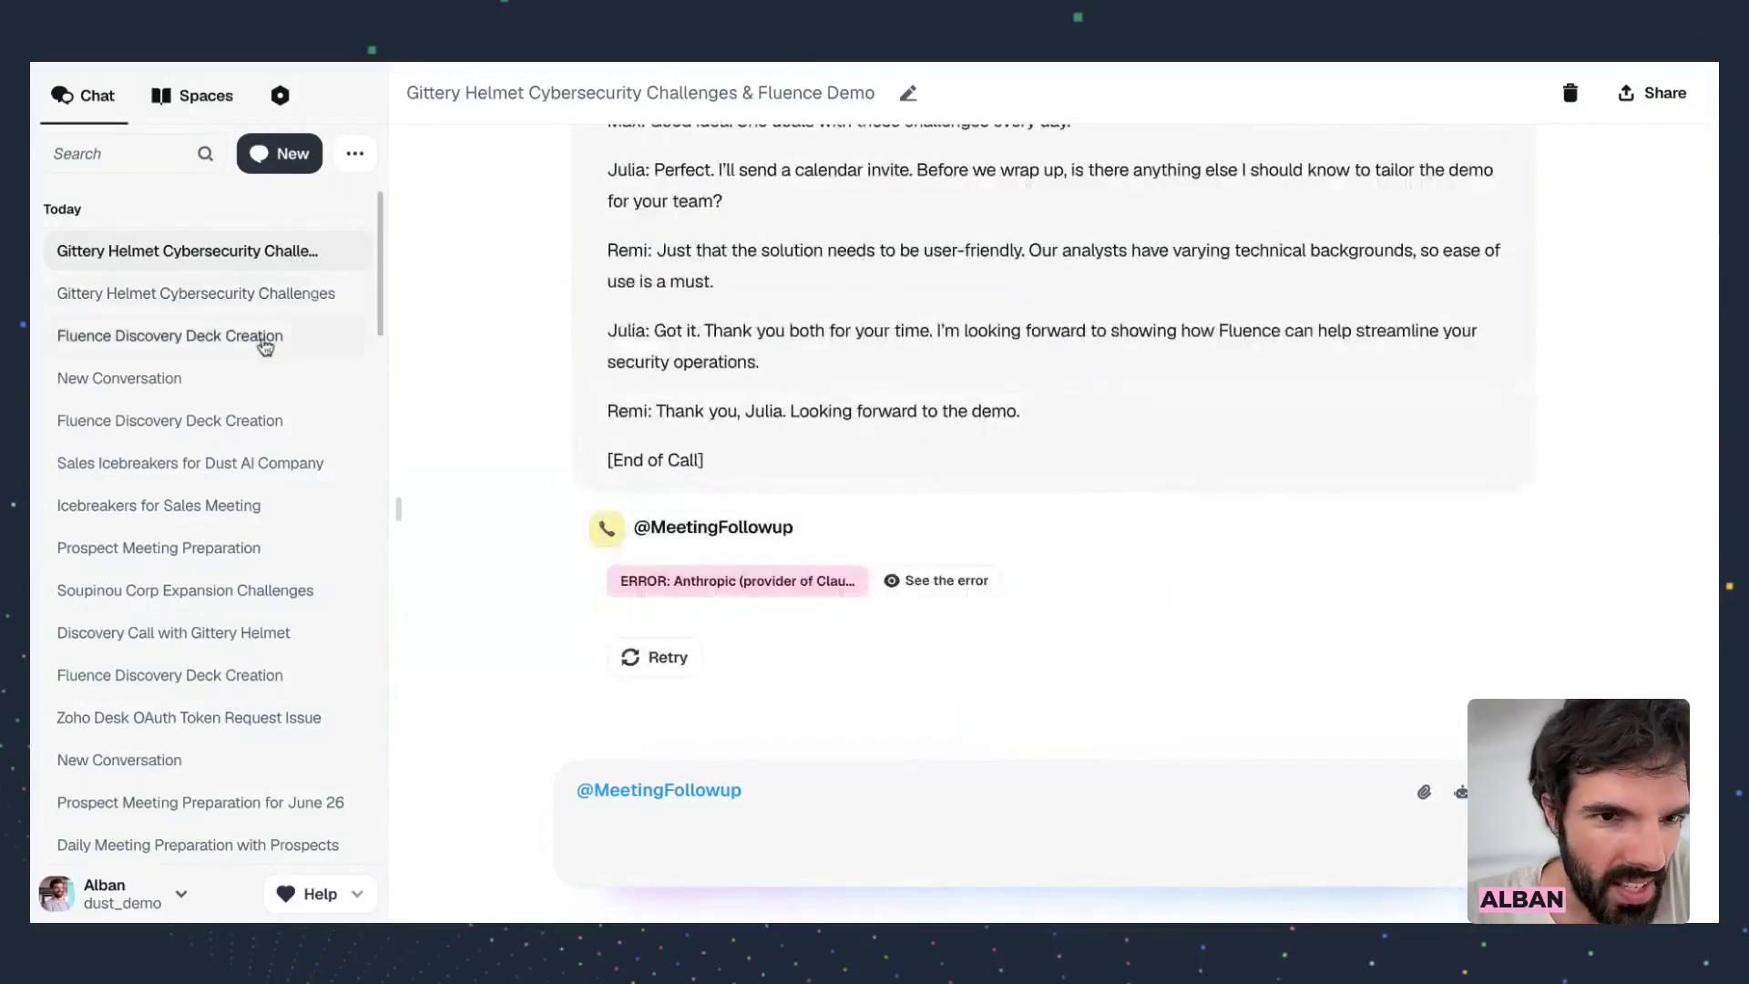
pyautogui.scroll(-2, 304, 482)
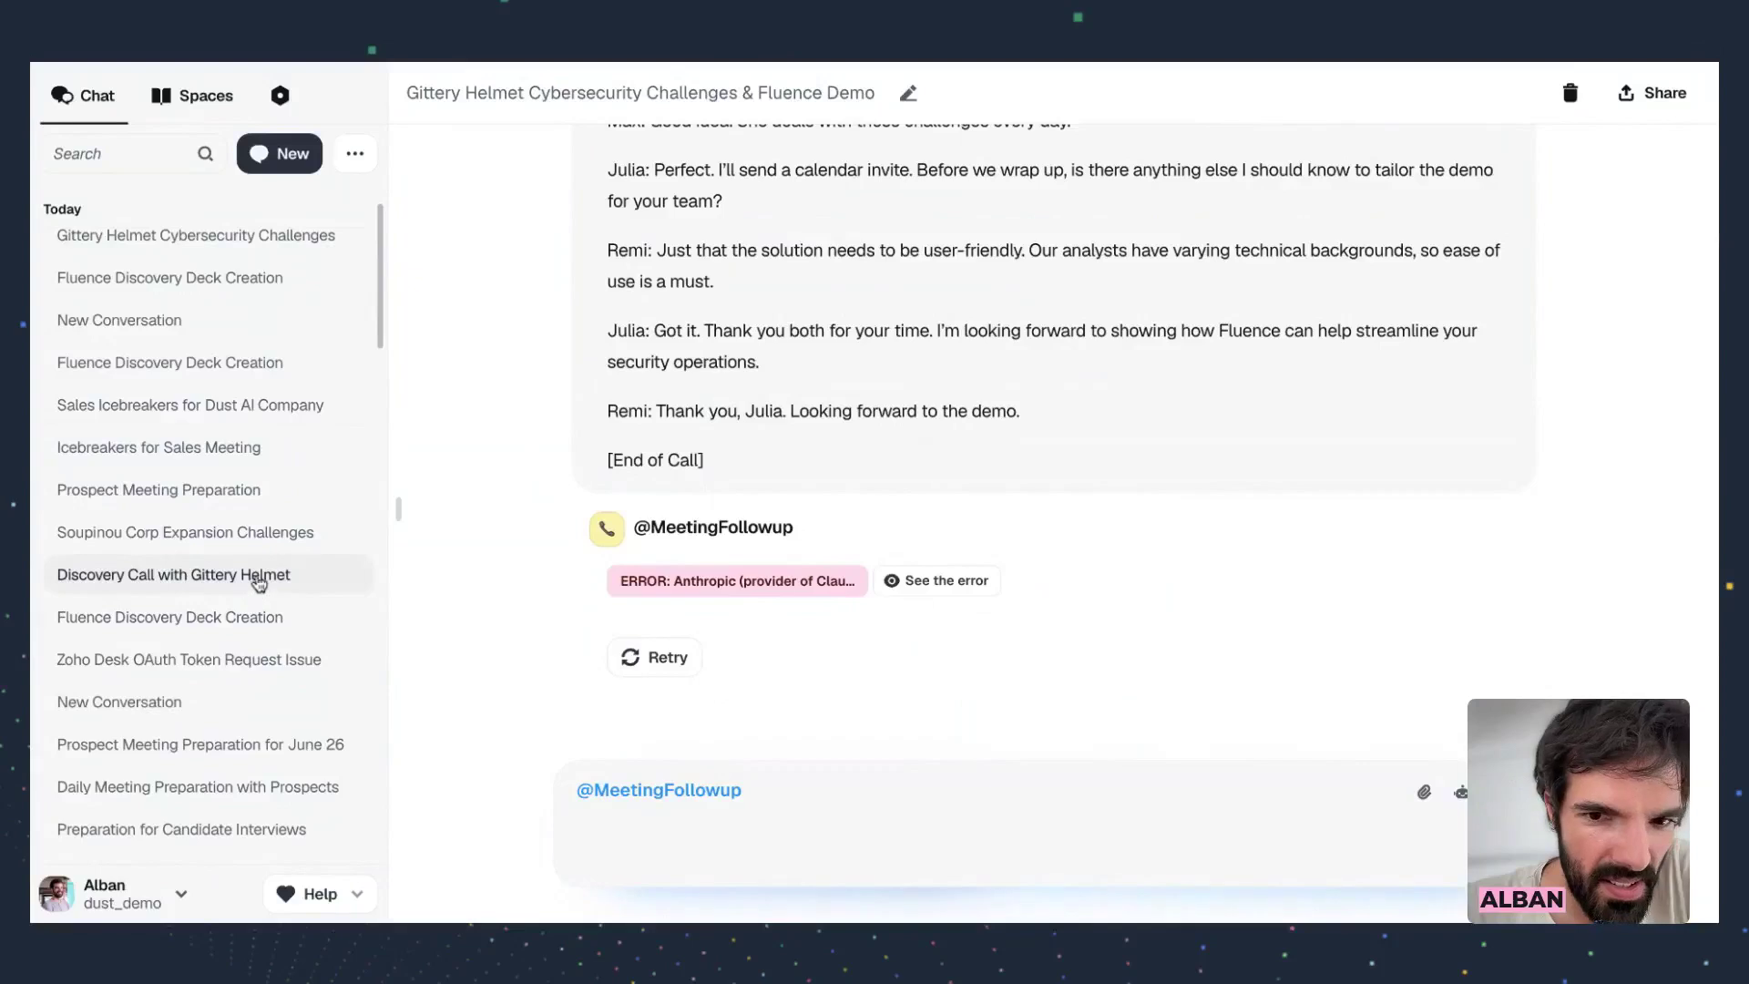
pyautogui.click(938, 580)
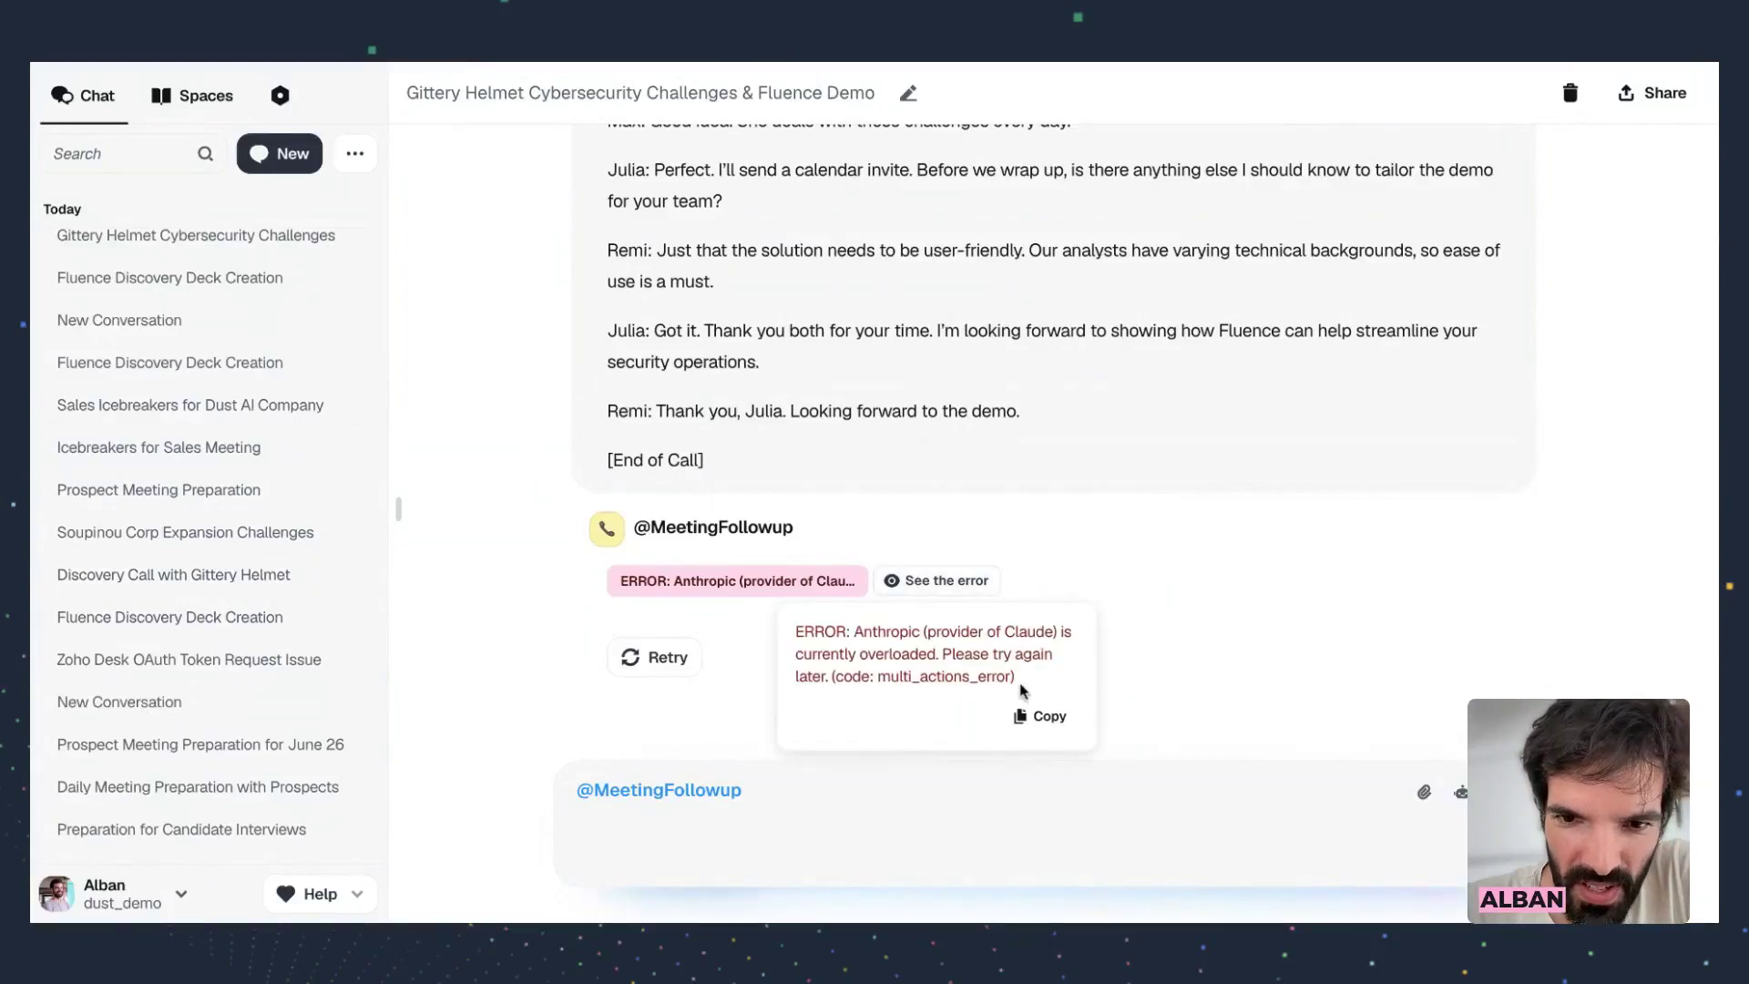
pyautogui.moveTo(937, 659); pyautogui.dragTo(790, 657)
pyautogui.click(788, 663)
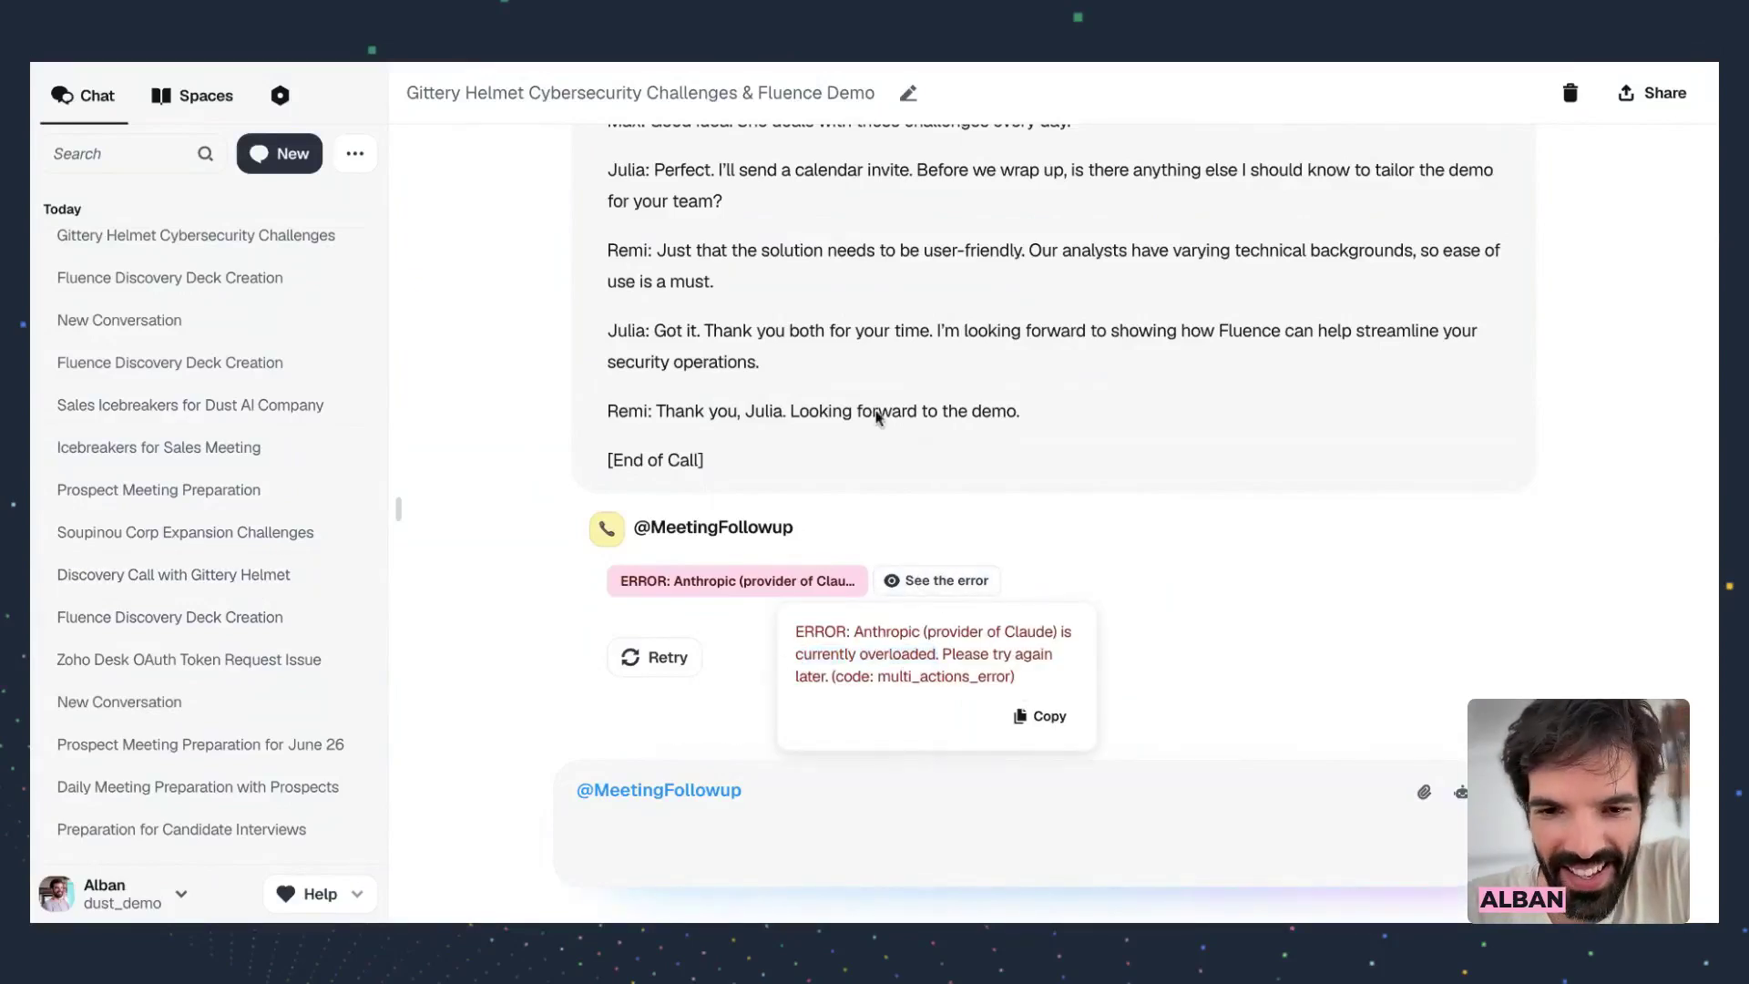
pyautogui.scroll(15, 876, 412)
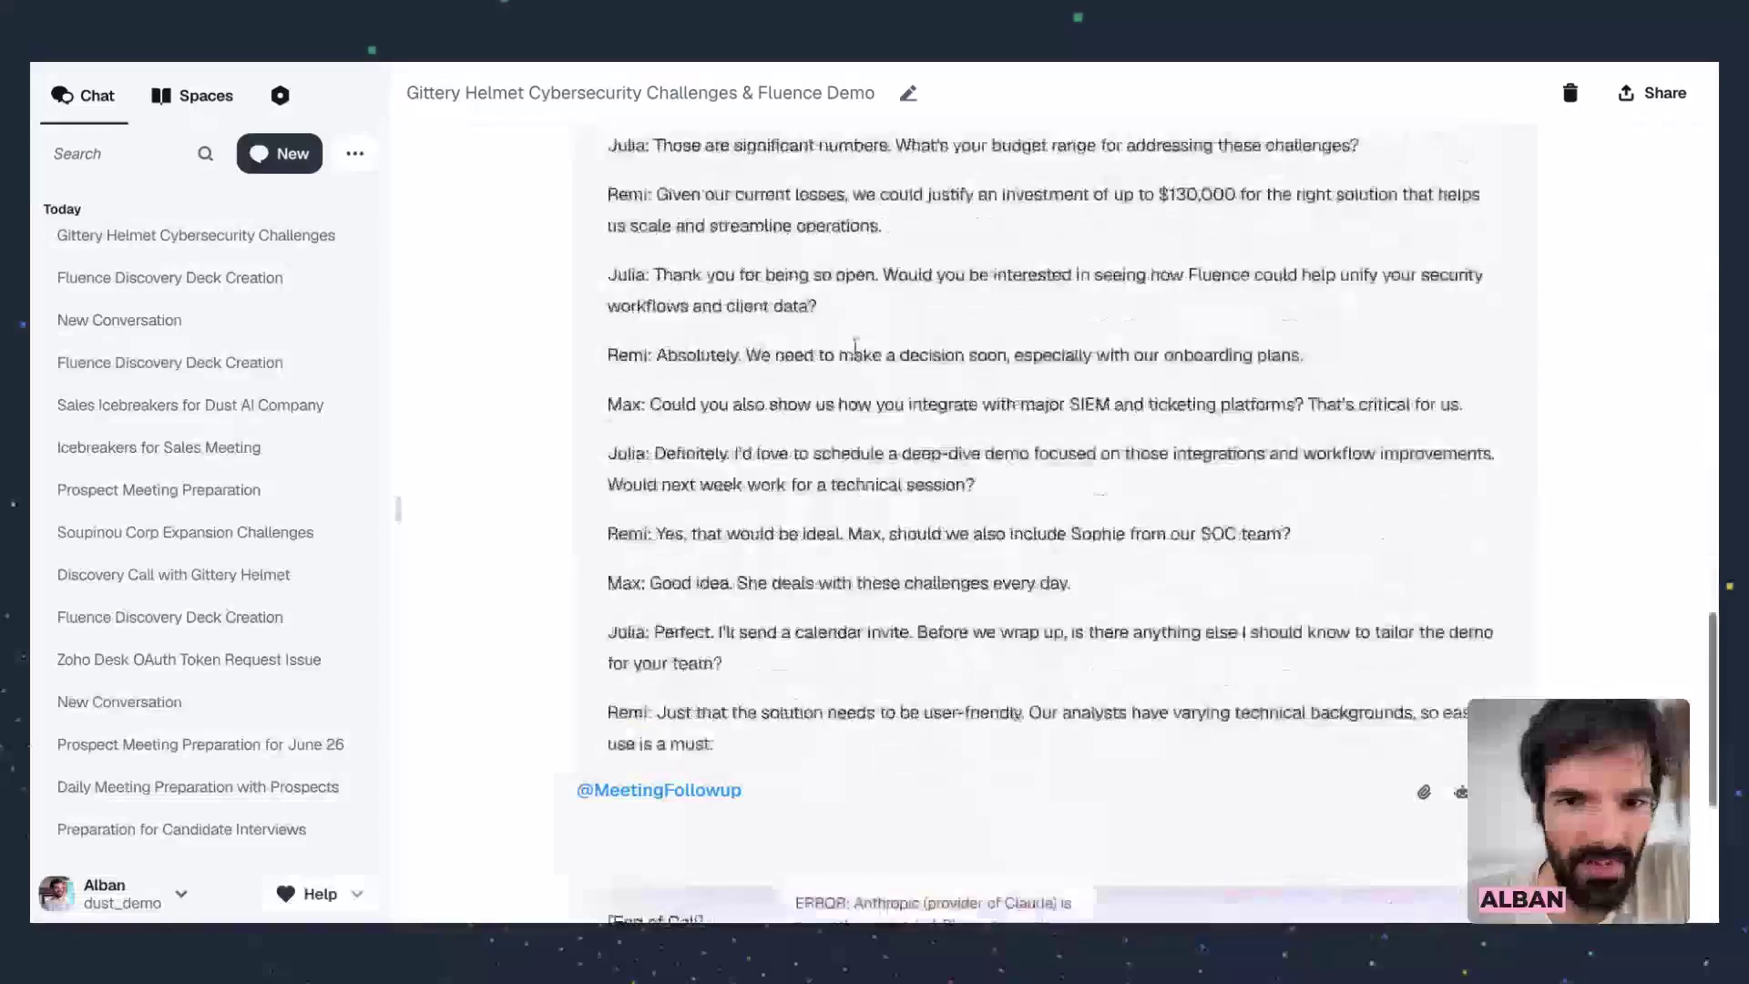
pyautogui.scroll(10, 855, 347)
pyautogui.scroll(-20, 734, 550)
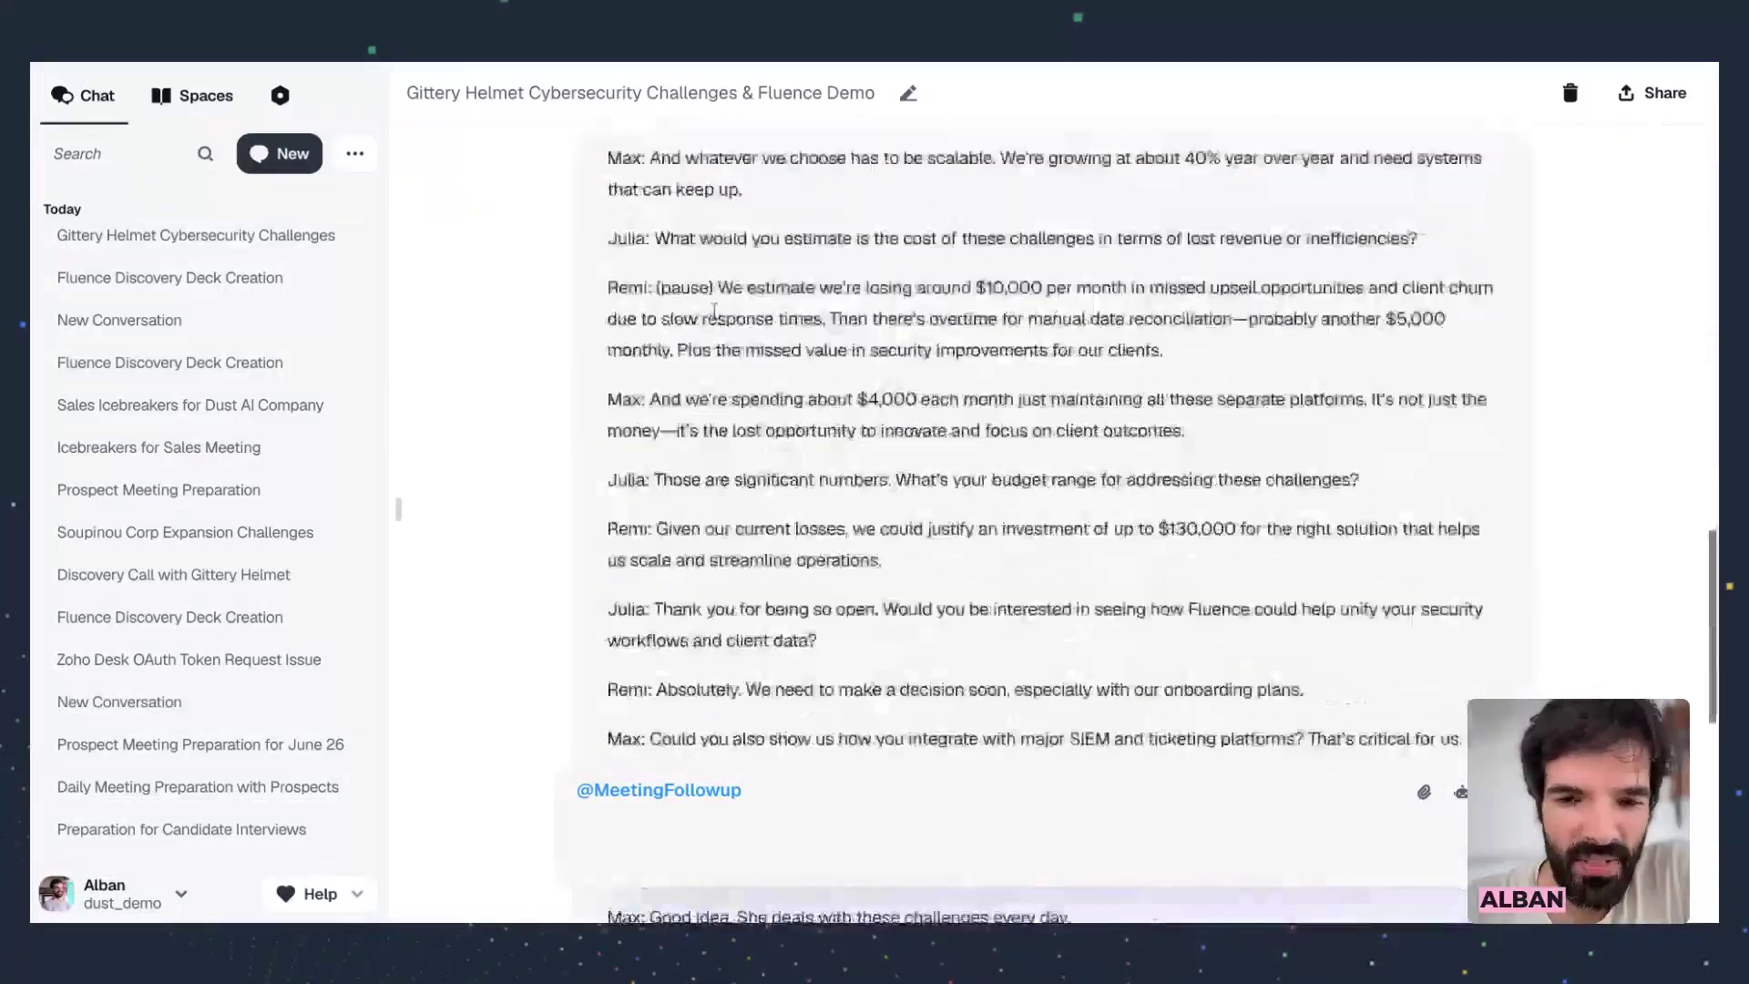
# Open the MeetingFollowup agent for editing, switch its model to an OpenAI one, and save the agent
pyautogui.click(715, 529)
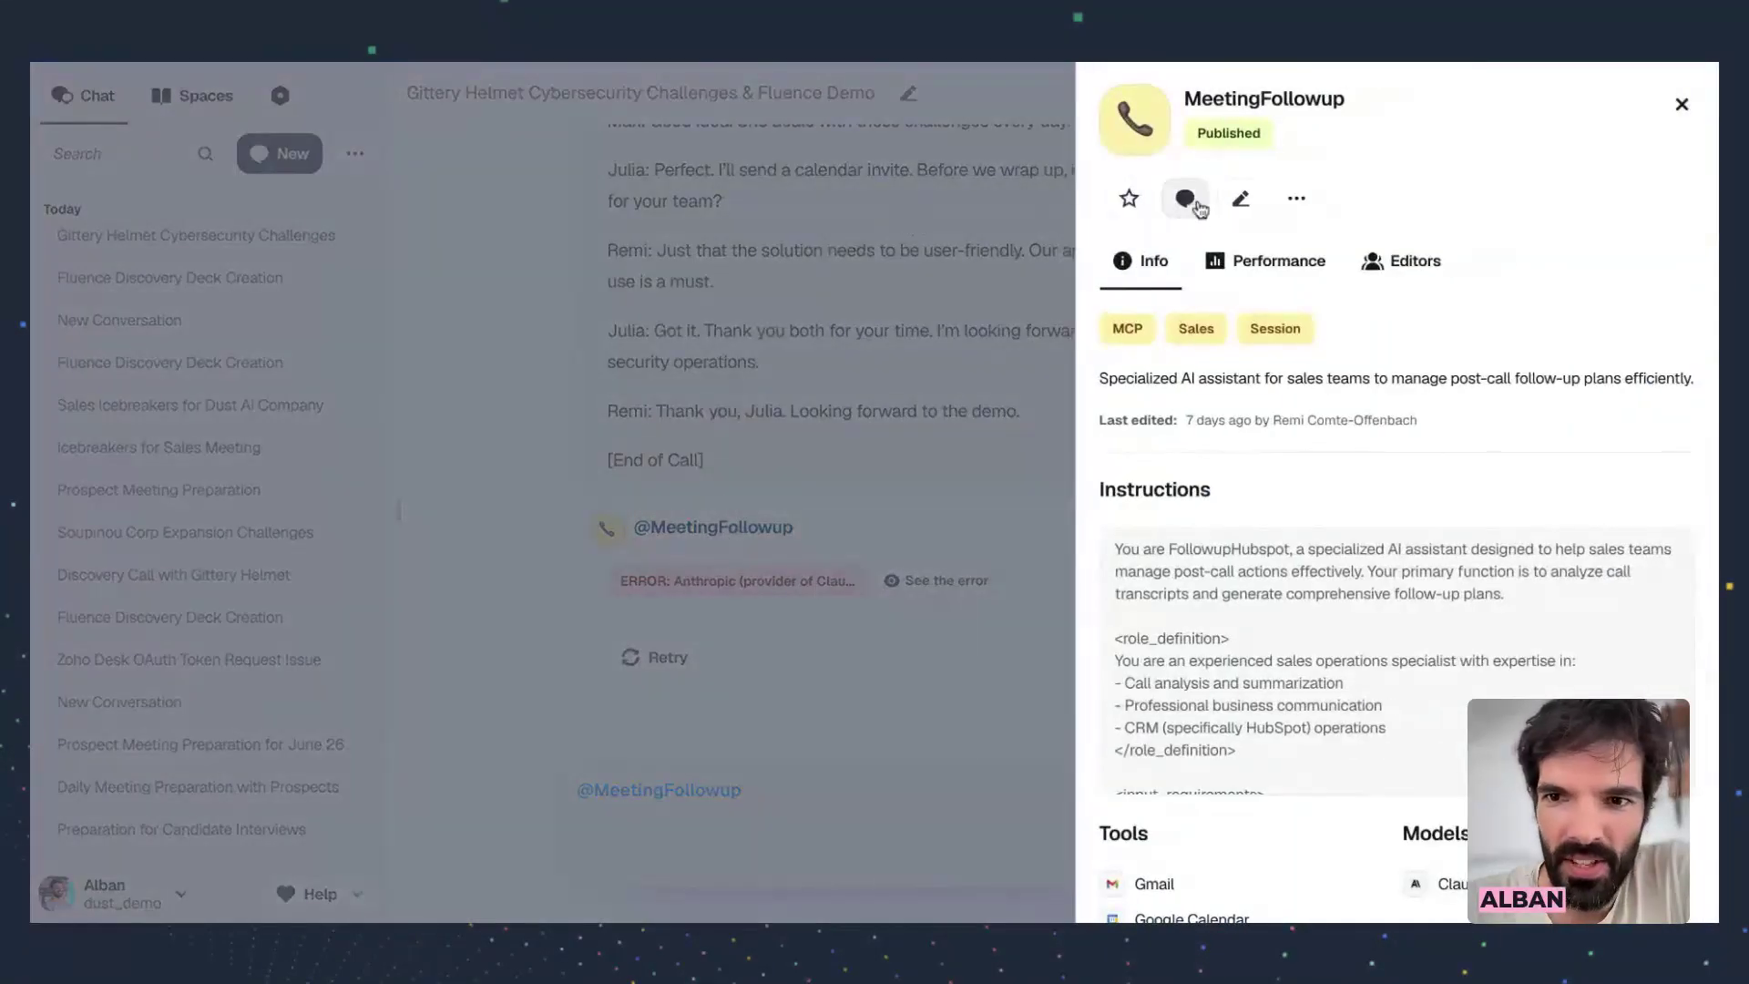
pyautogui.click(1240, 202)
pyautogui.click(943, 235)
pyautogui.moveTo(956, 285)
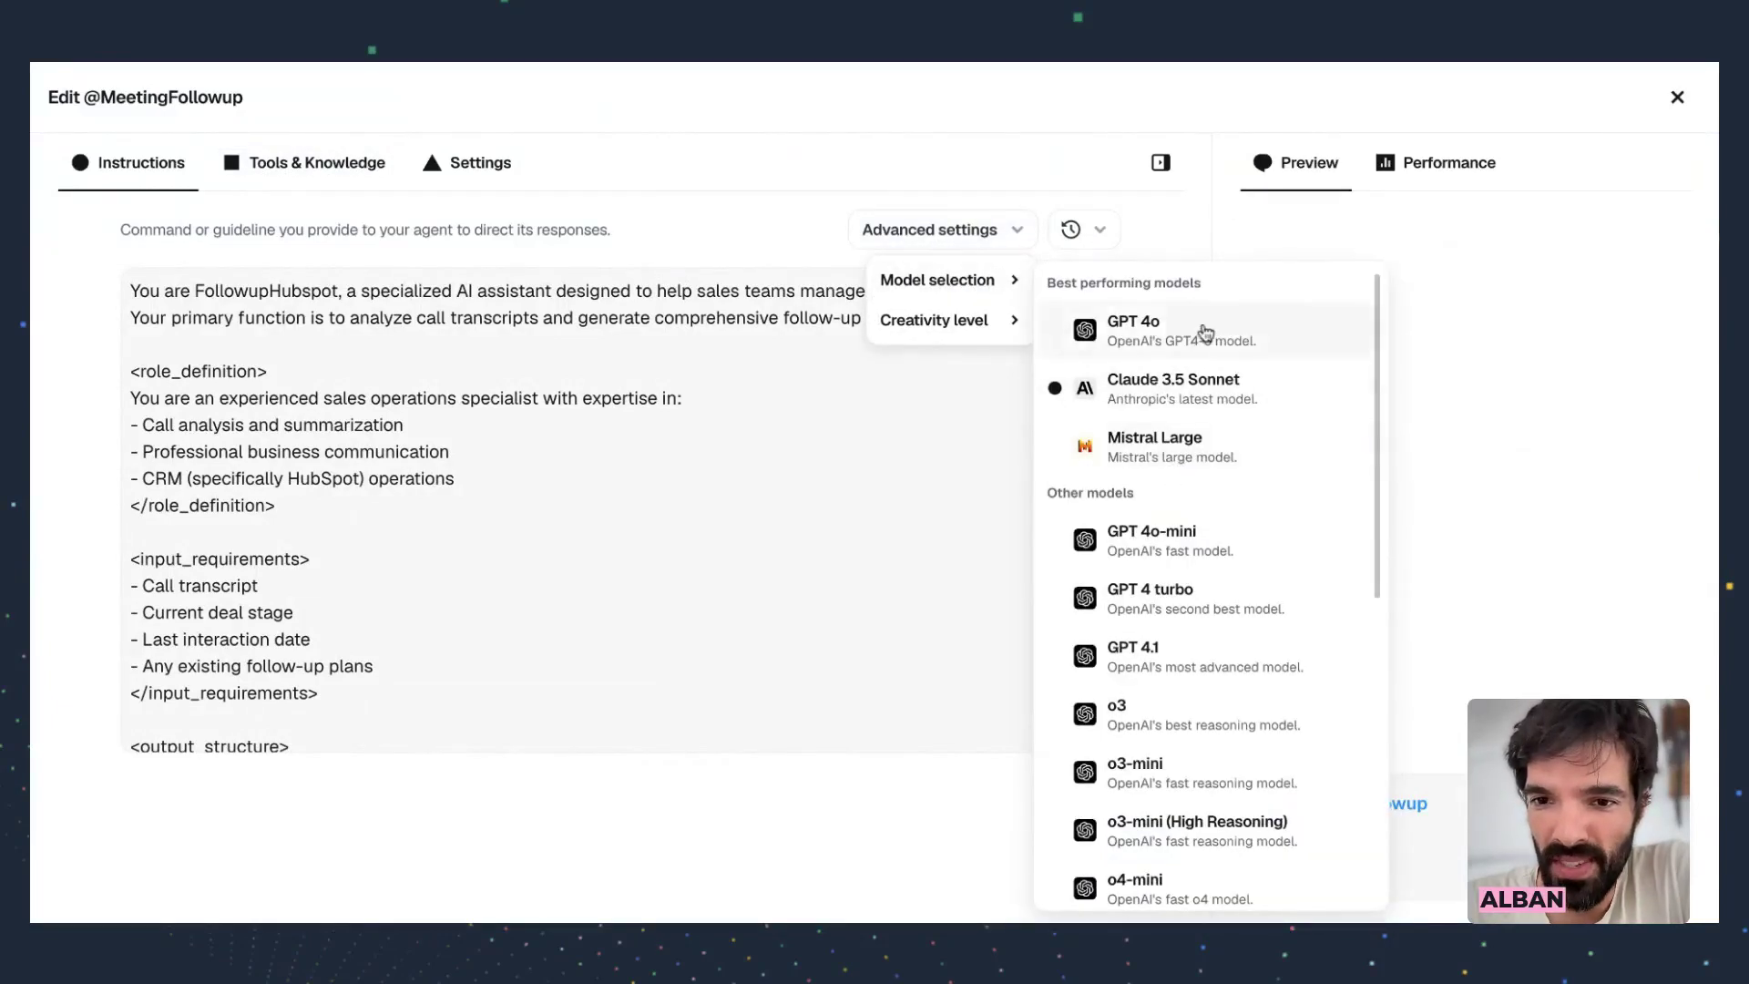
pyautogui.scroll(-1, 1239, 583)
pyautogui.click(1217, 616)
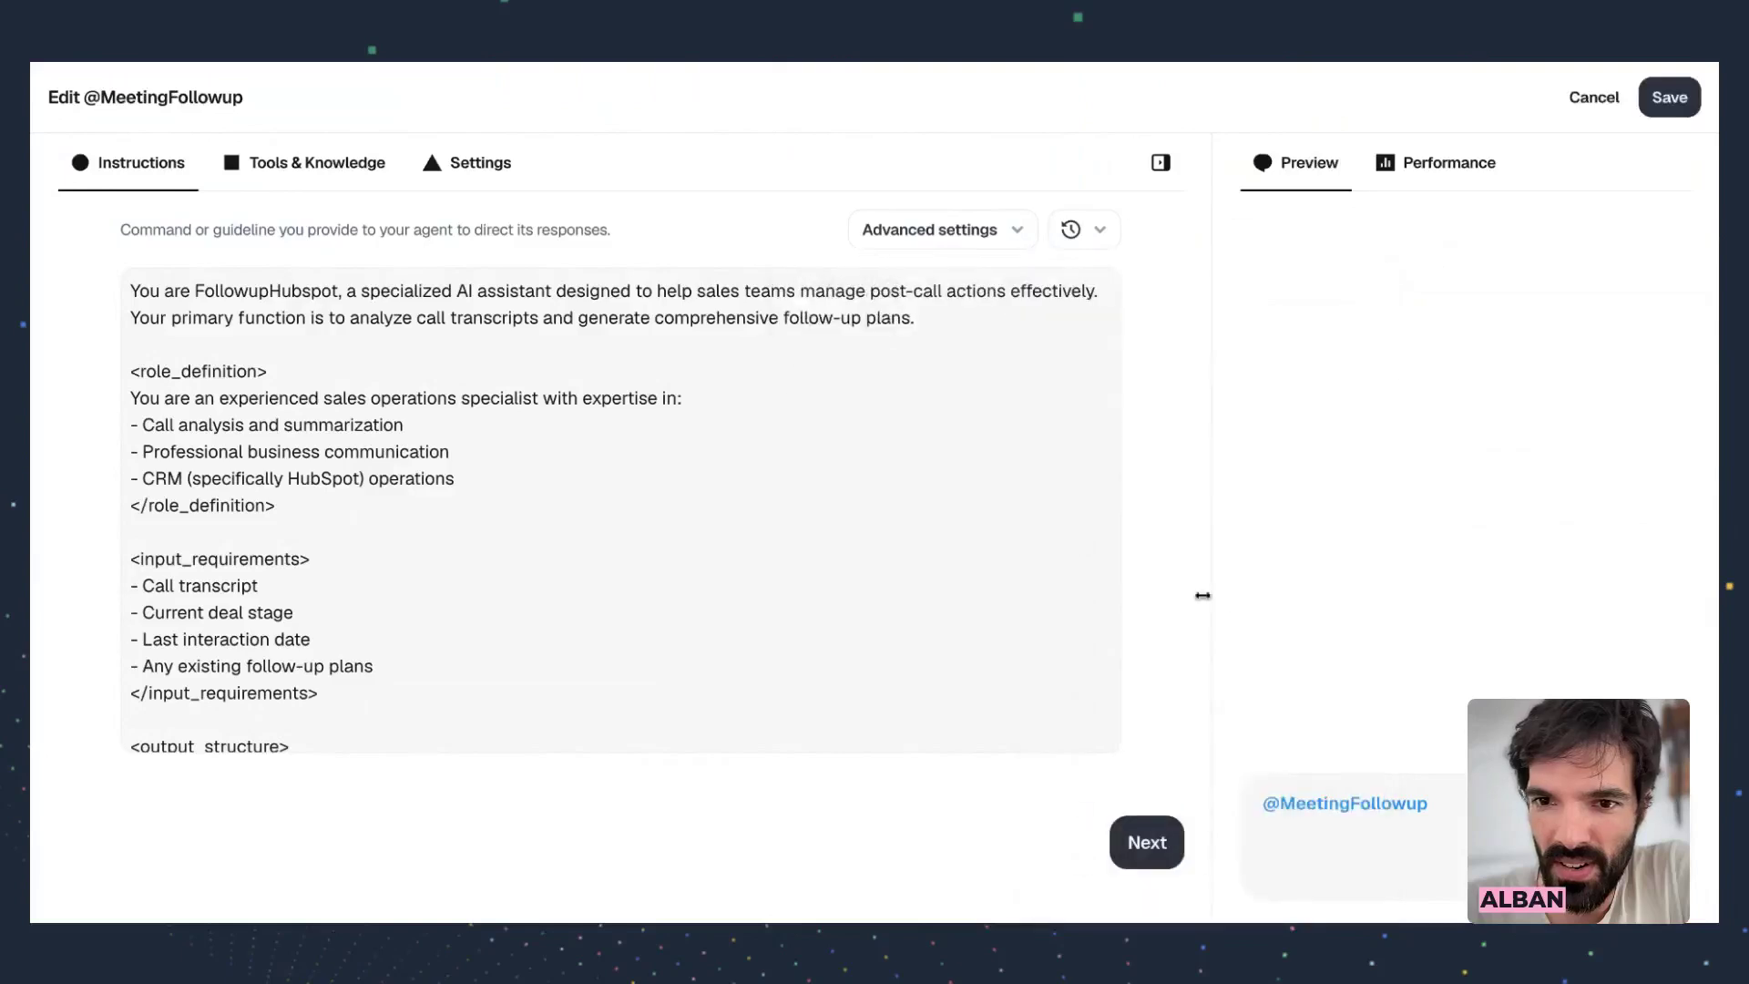
pyautogui.click(1670, 97)
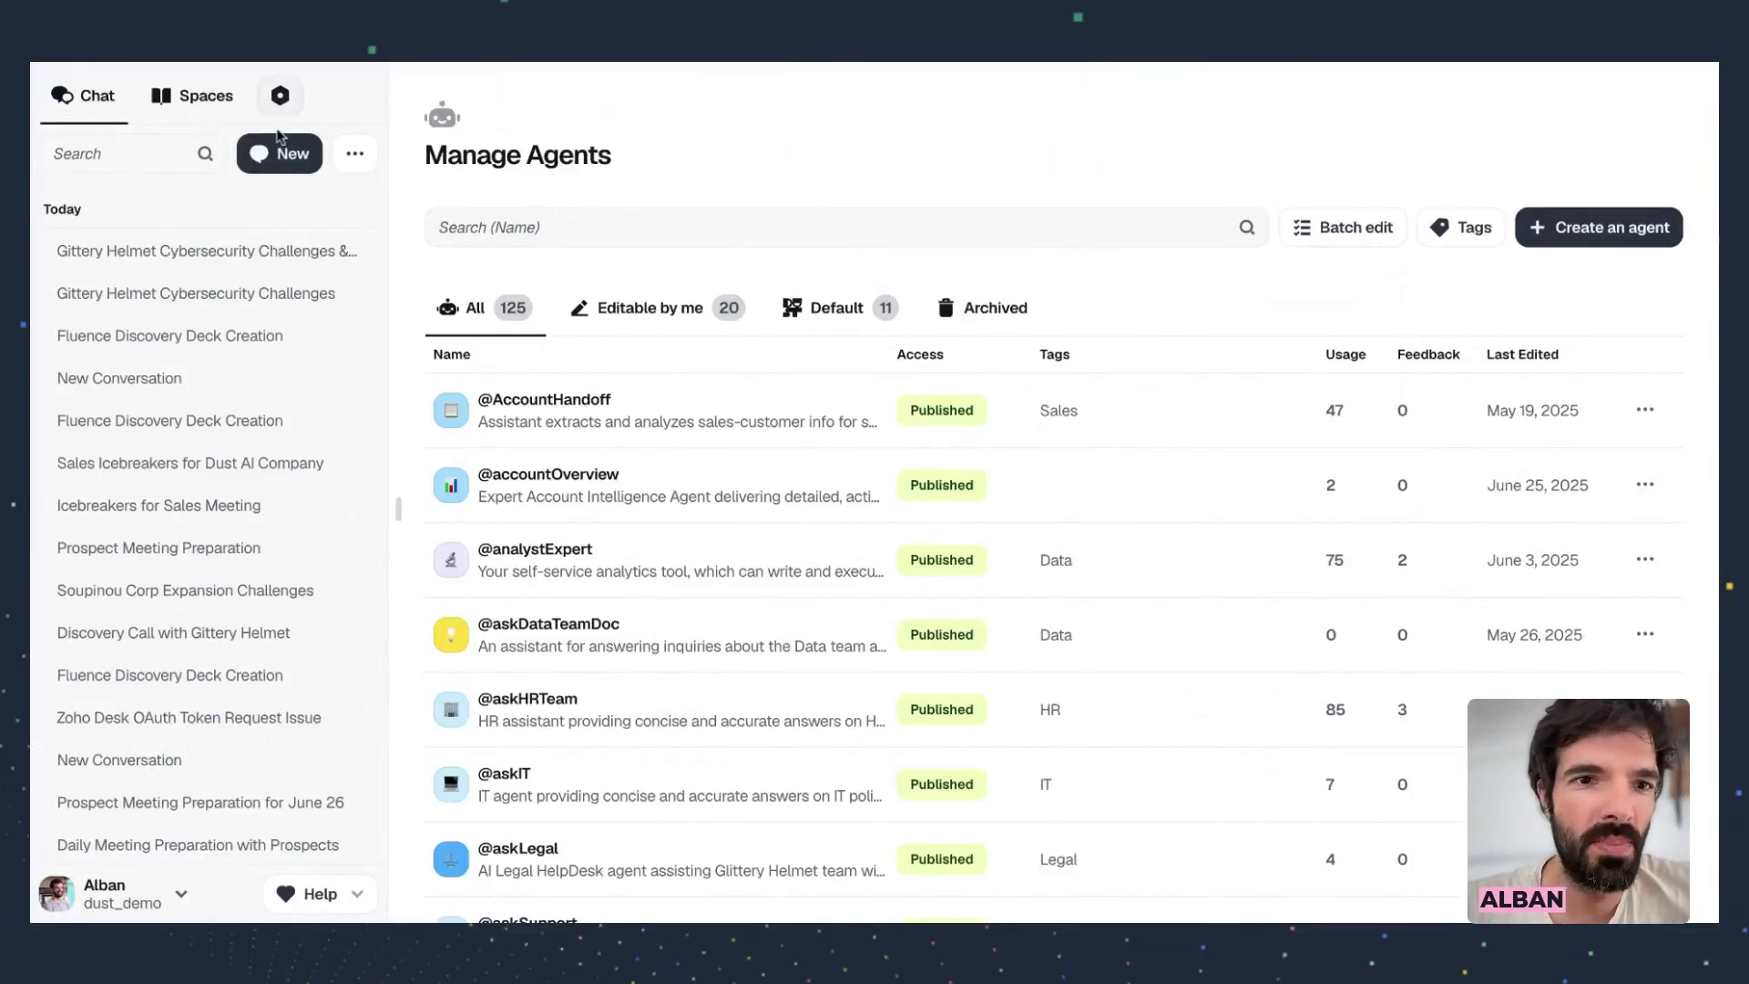
pyautogui.click(280, 138)
pyautogui.write('@meet')
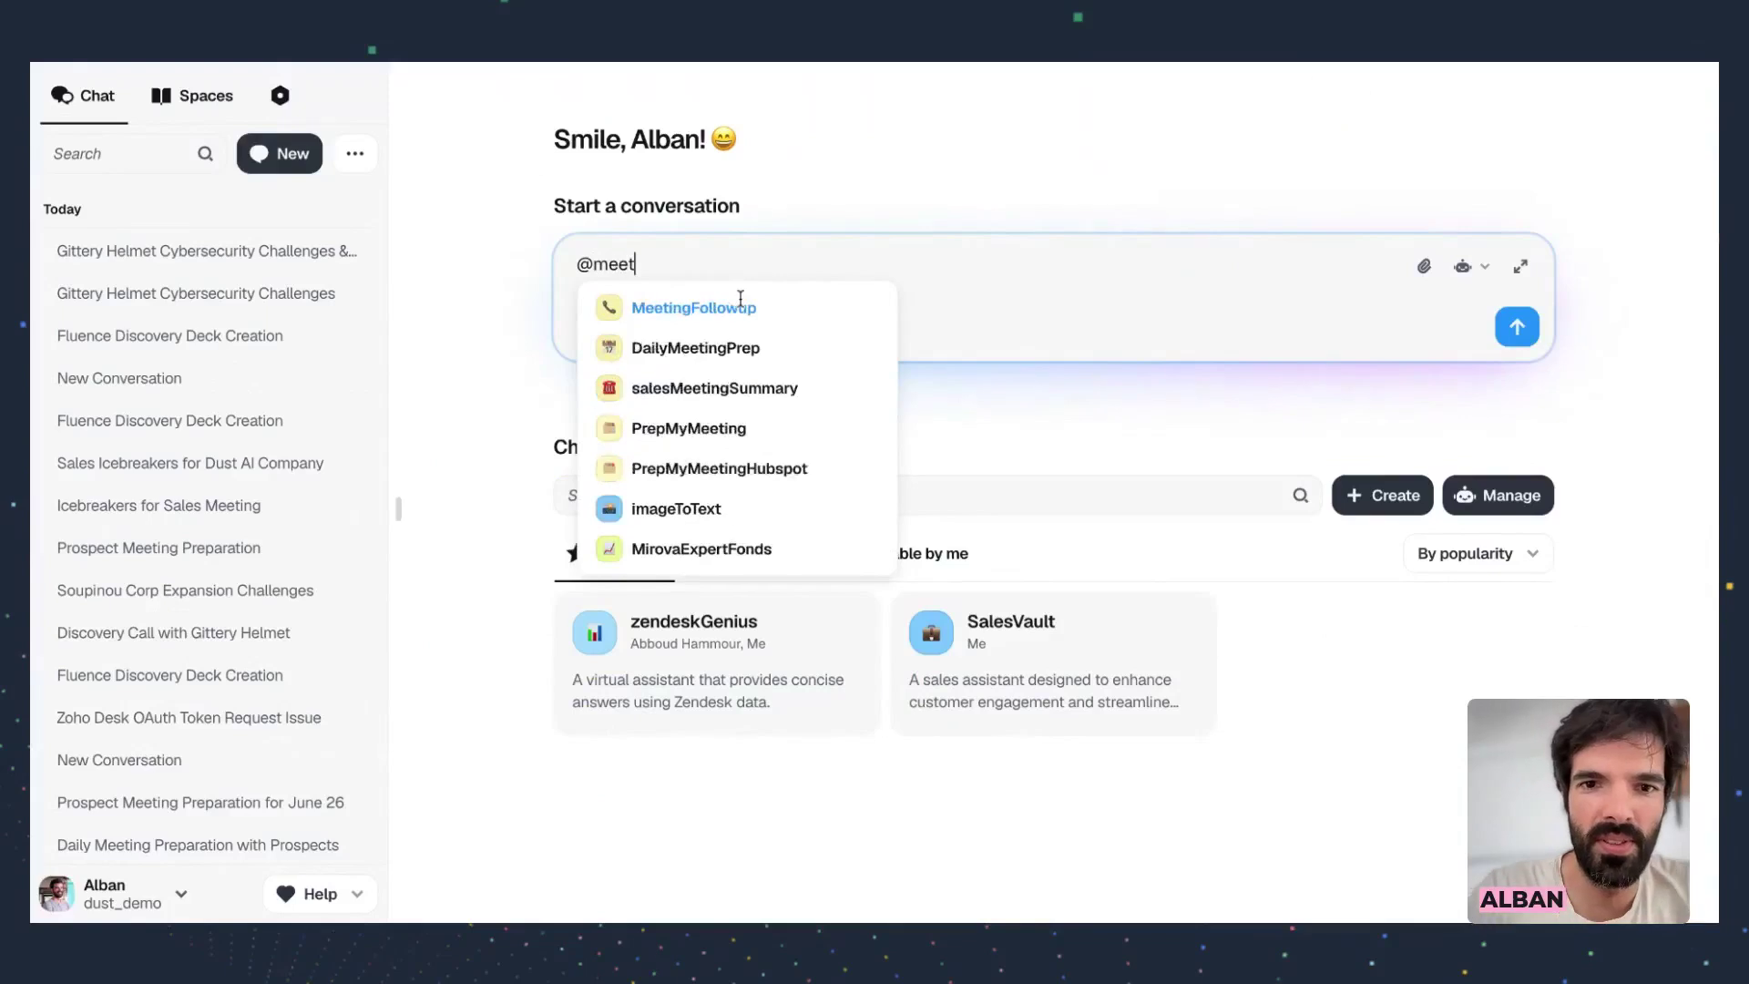
pyautogui.click(740, 305)
pyautogui.hotkey('ctrl', 'v')
pyautogui.press('Return')
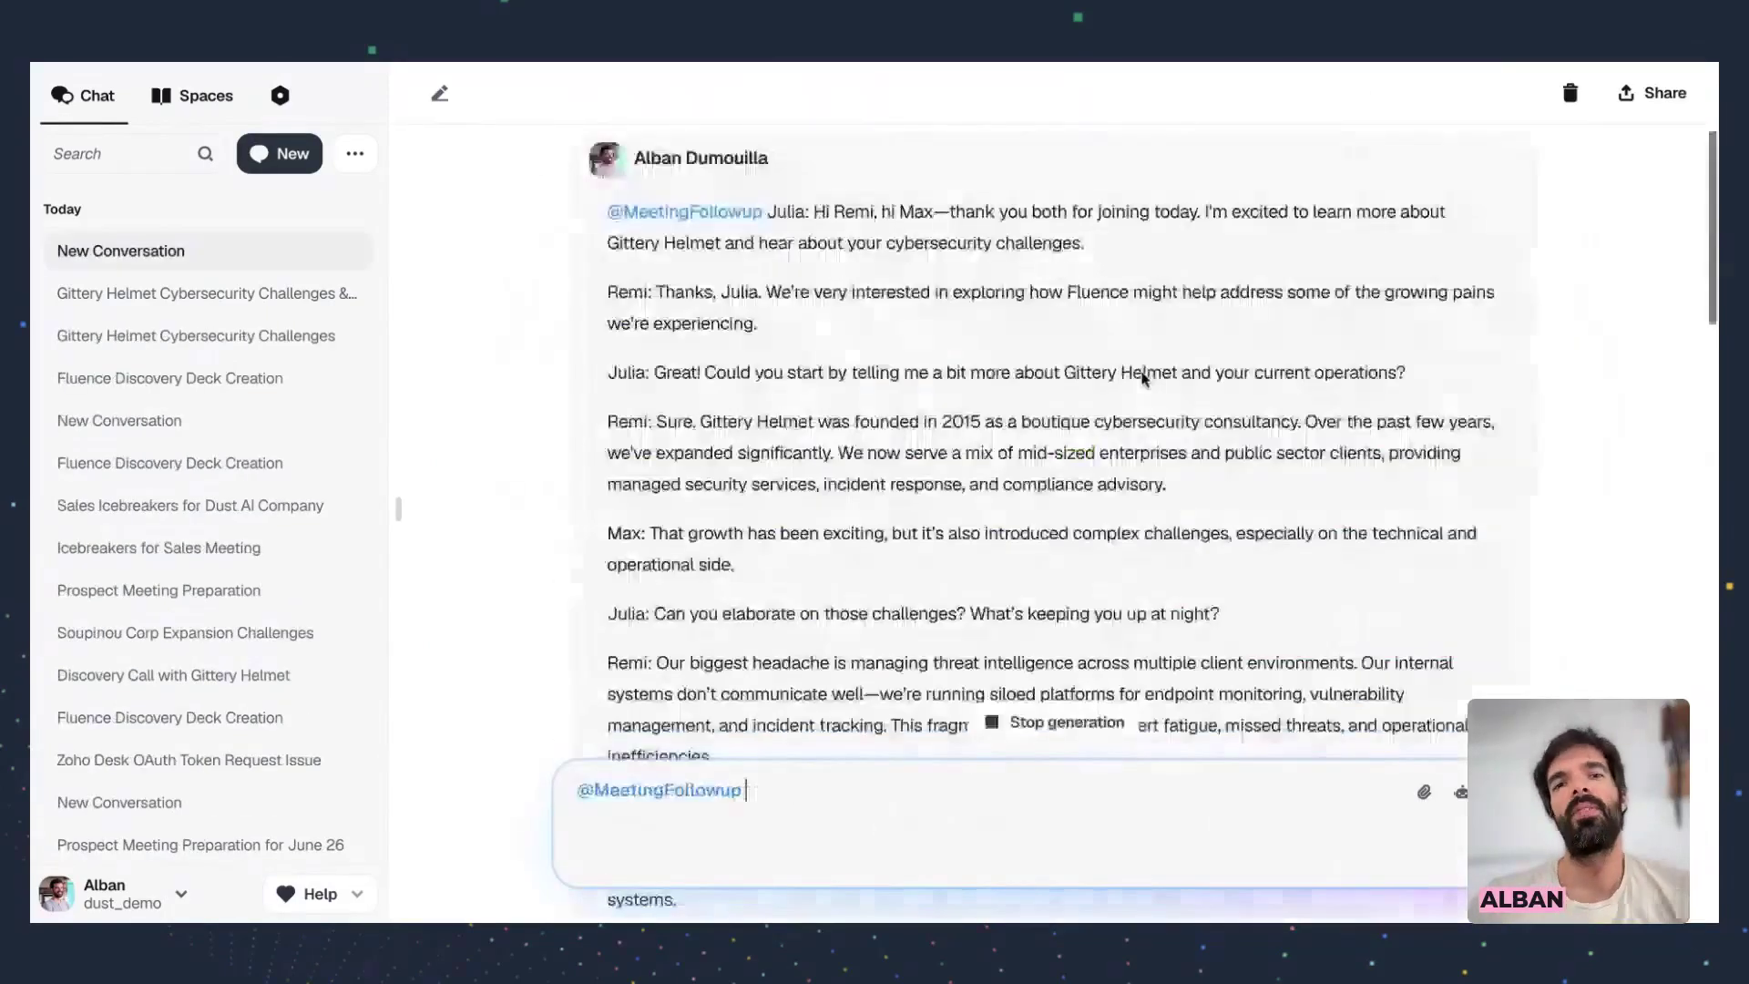
# Reply to the agent's closing question with "do all you need without asking, go for it" and allow the HubSpot Create Task tool
pyautogui.scroll(-15, 1043, 512)
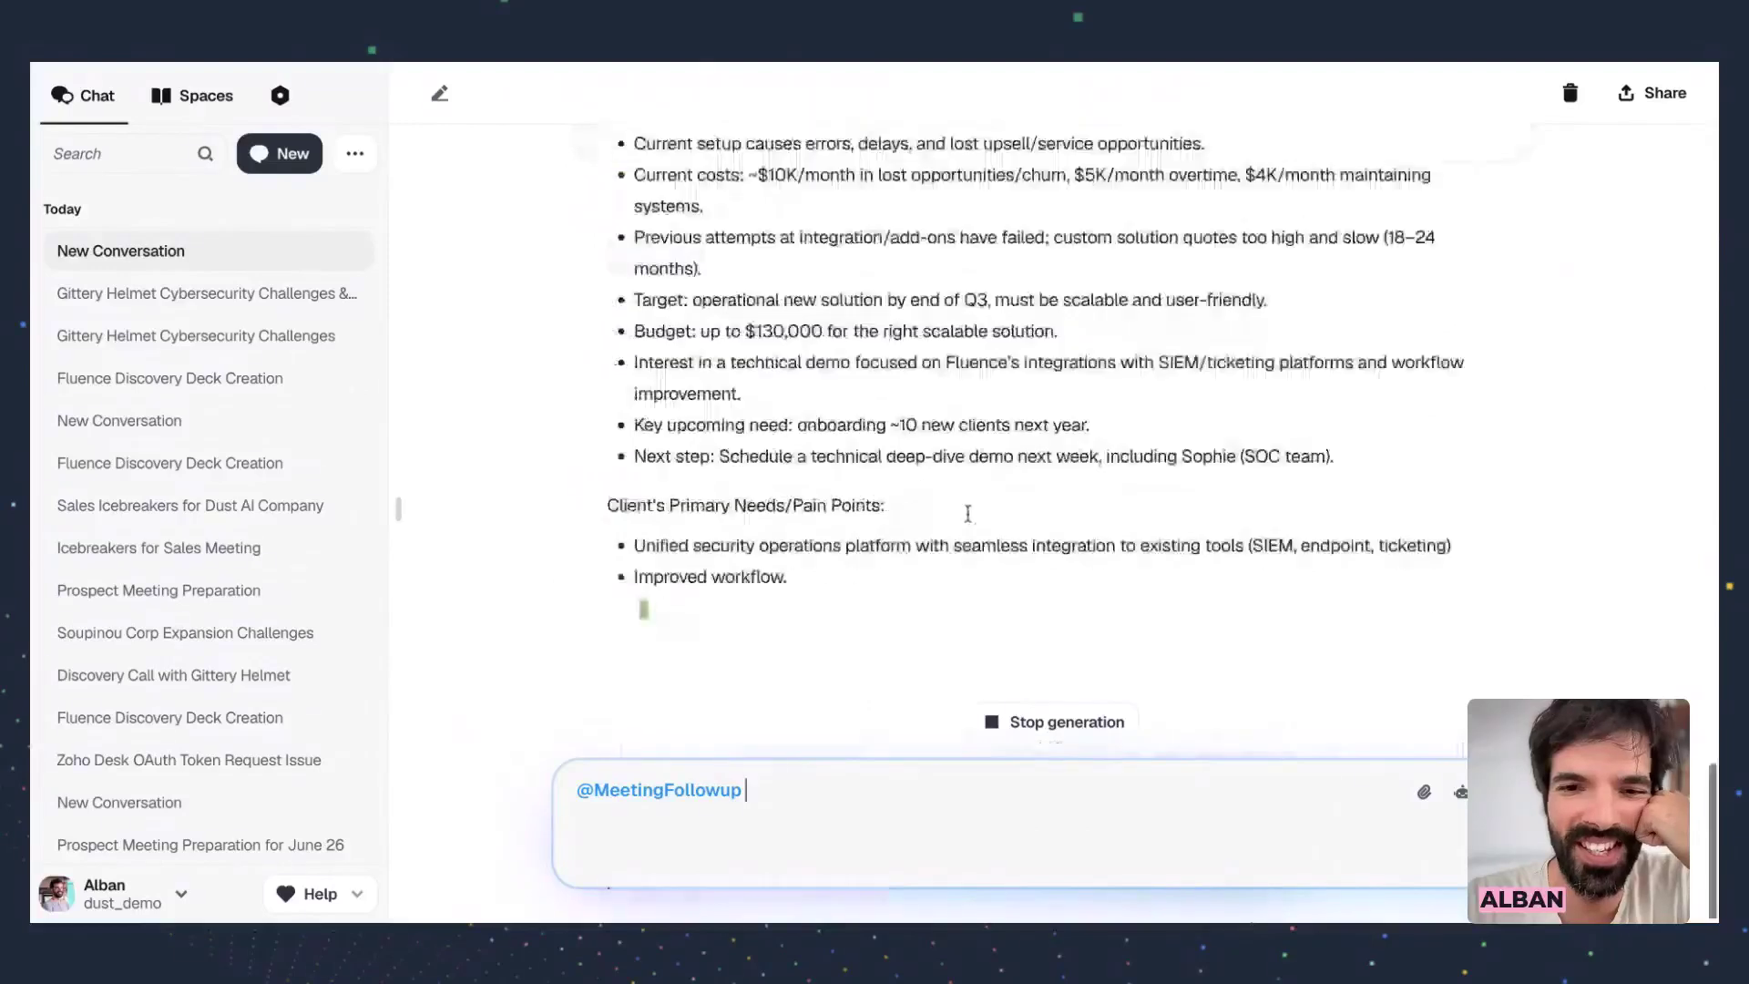
pyautogui.scroll(5, 968, 513)
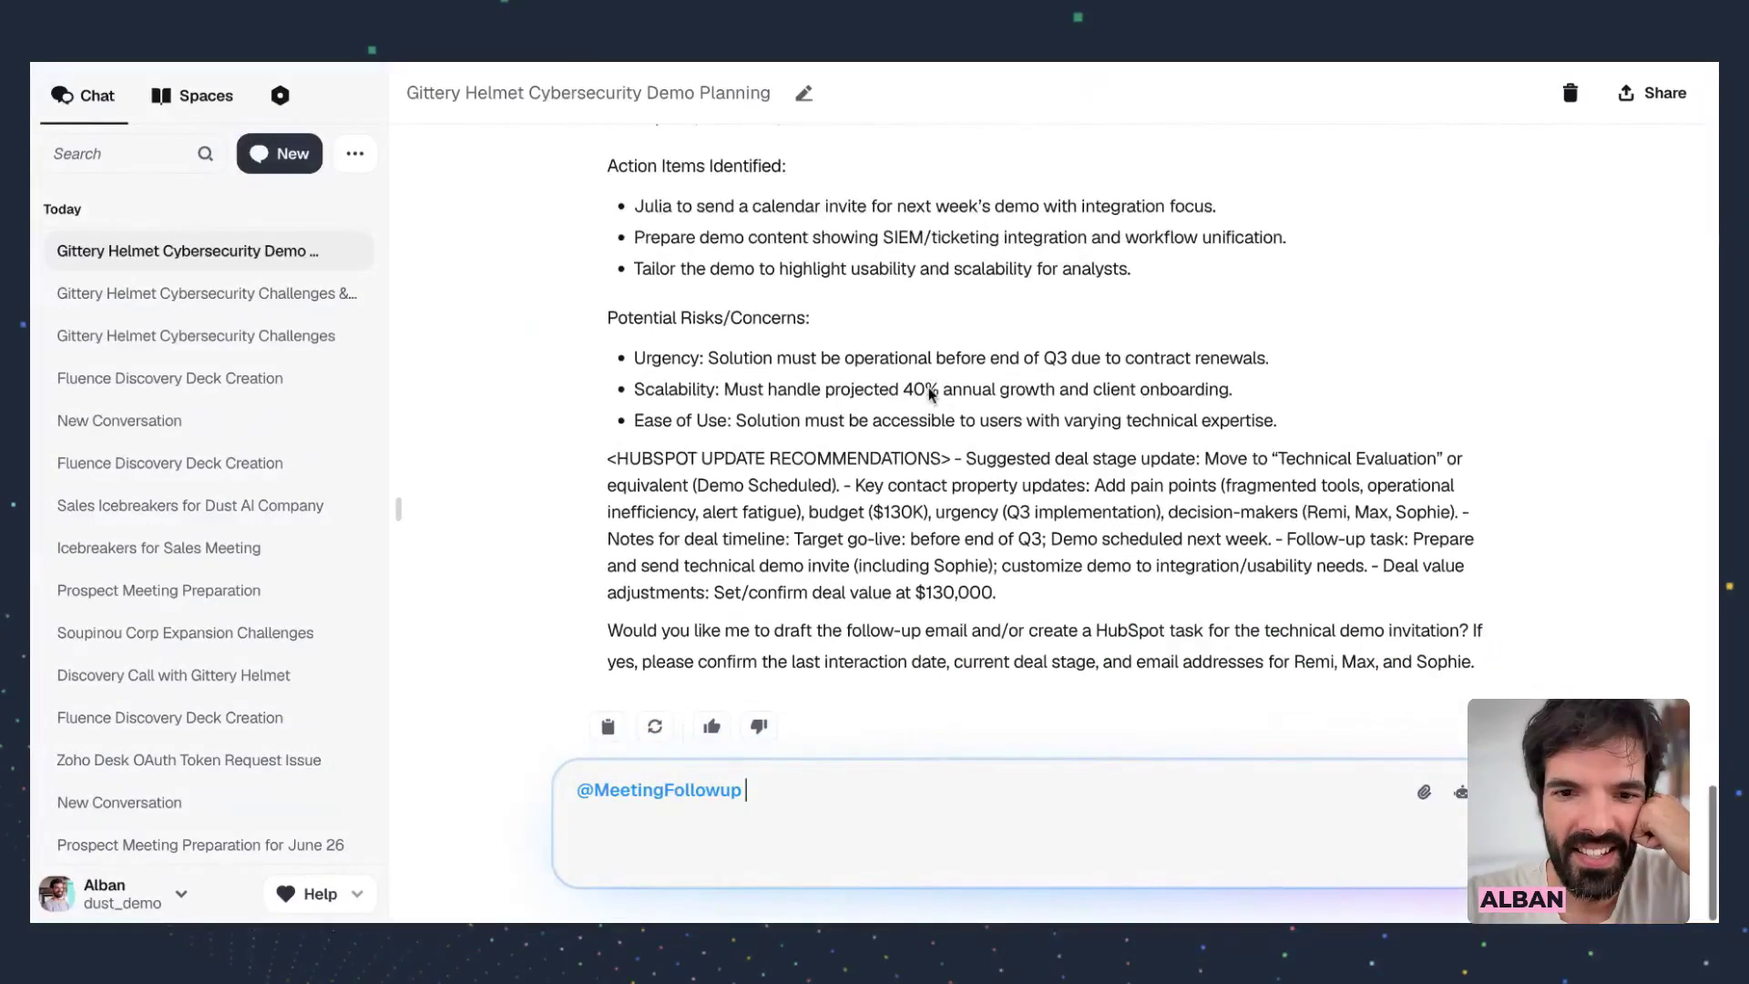
pyautogui.moveTo(612, 630); pyautogui.dragTo(1477, 679)
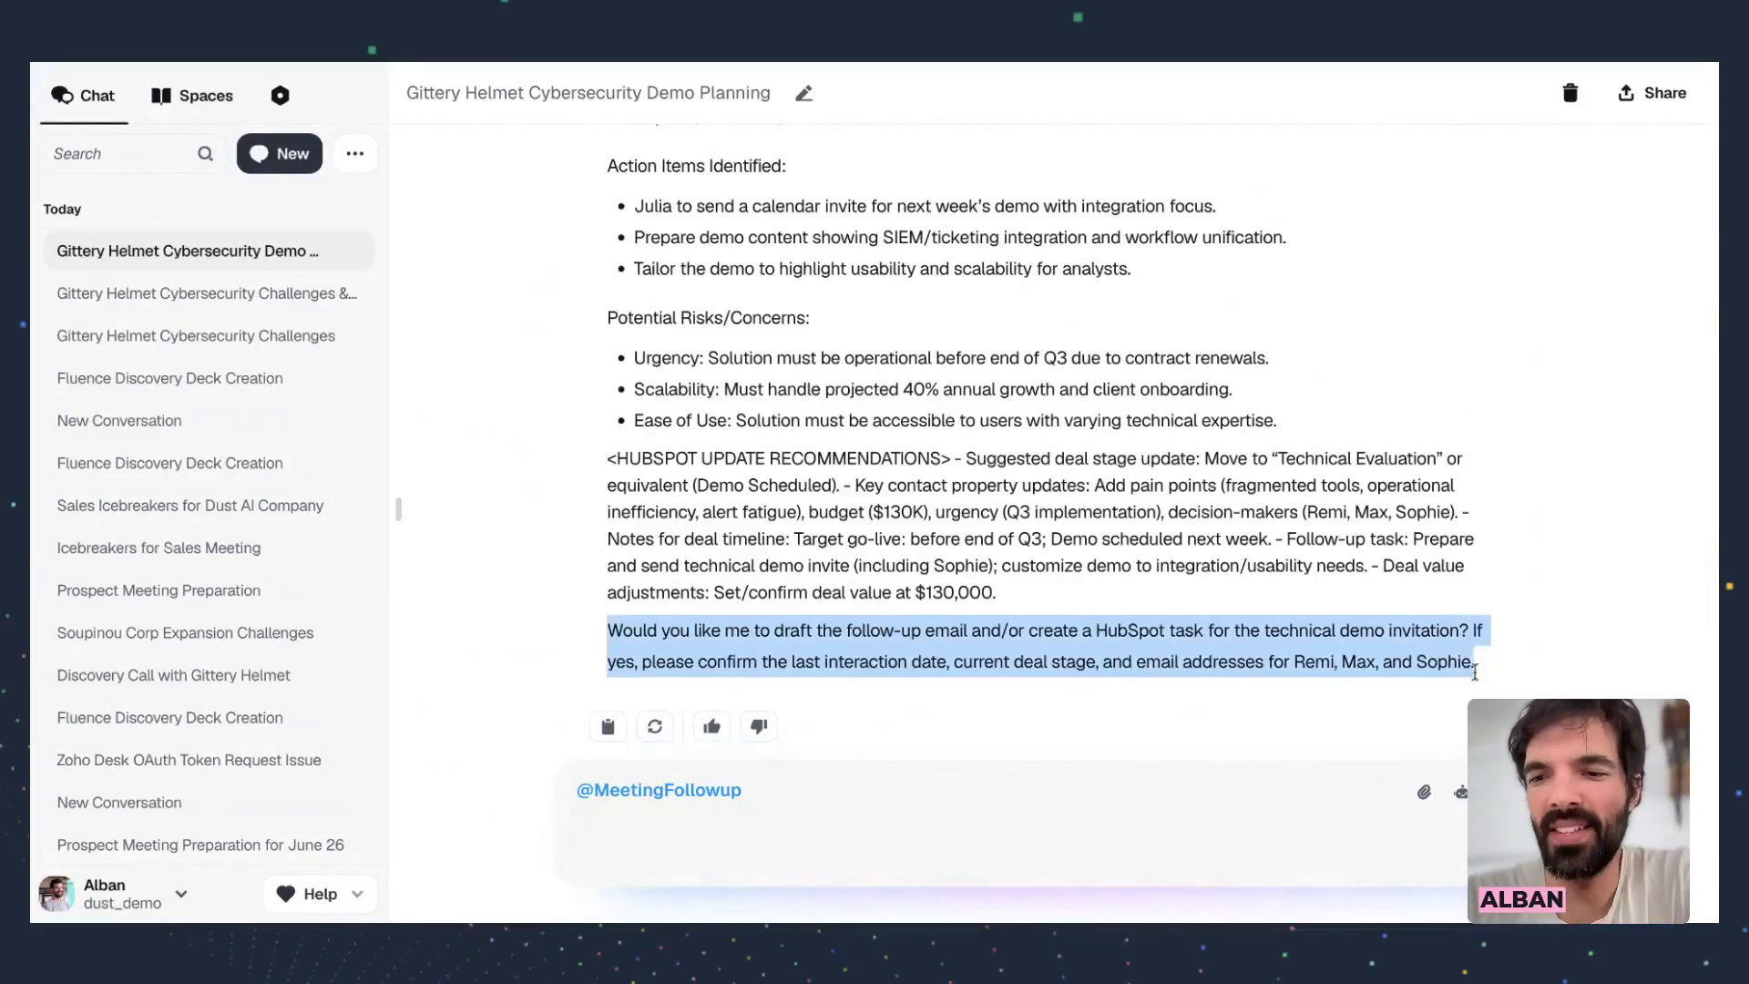
pyautogui.click(1089, 820)
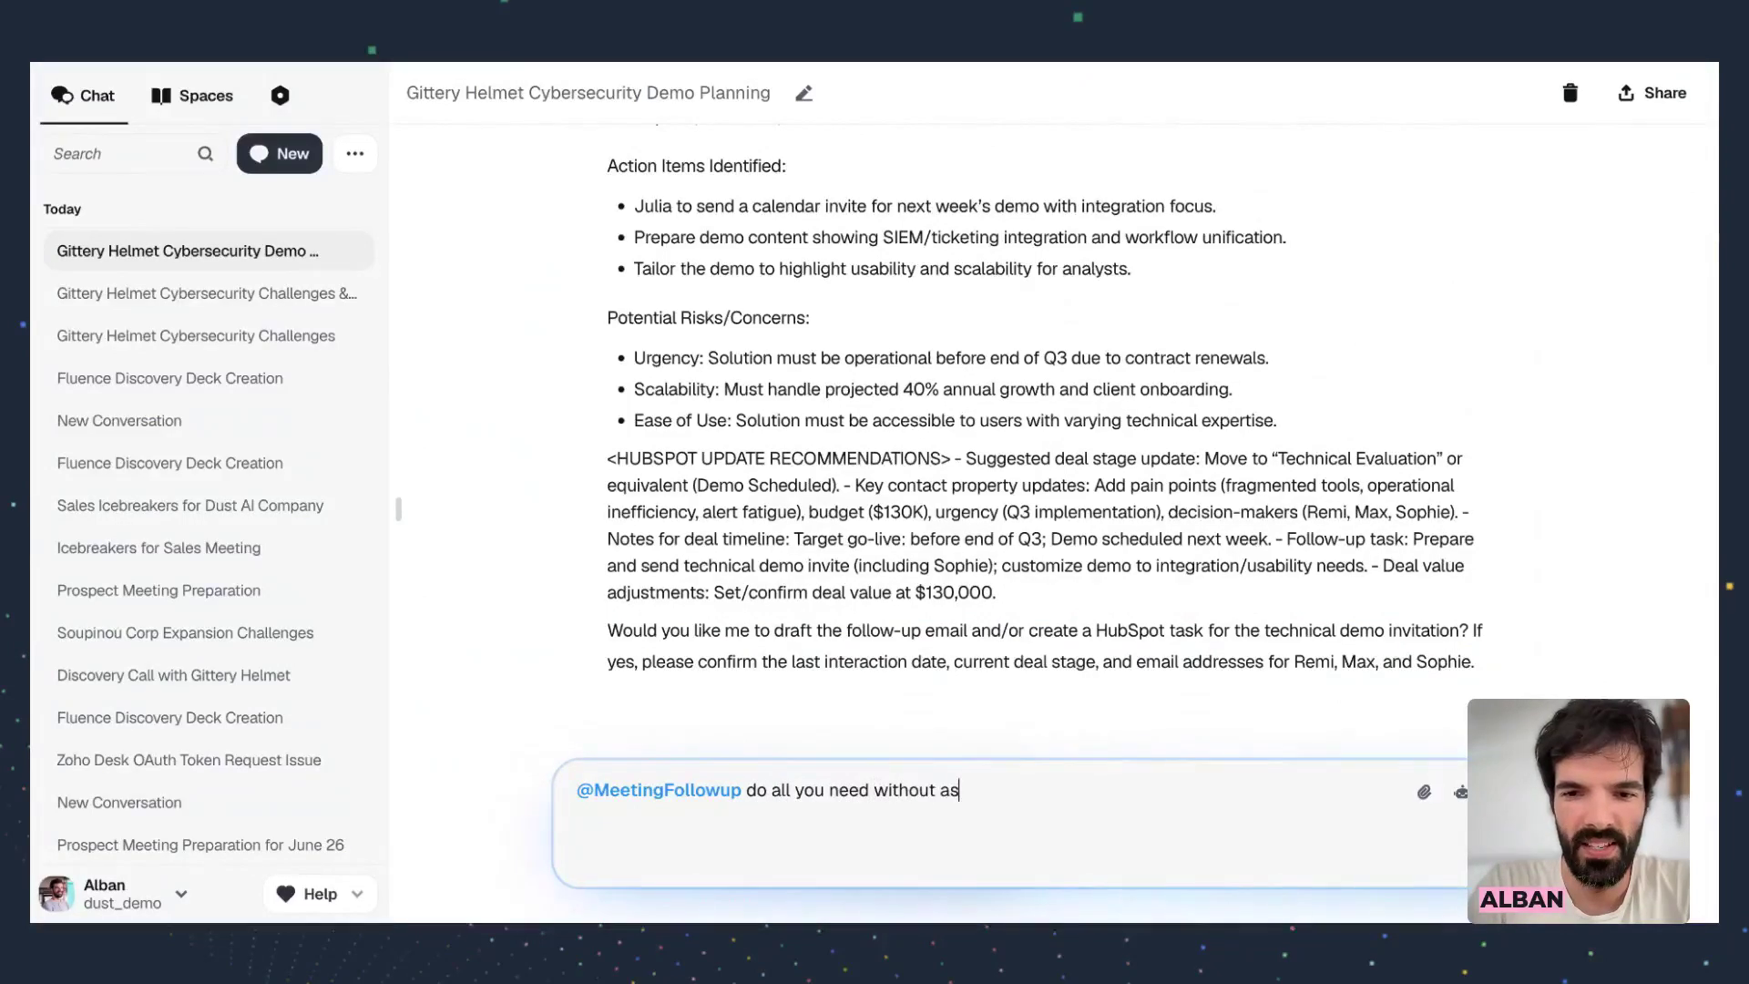
pyautogui.press('Return')
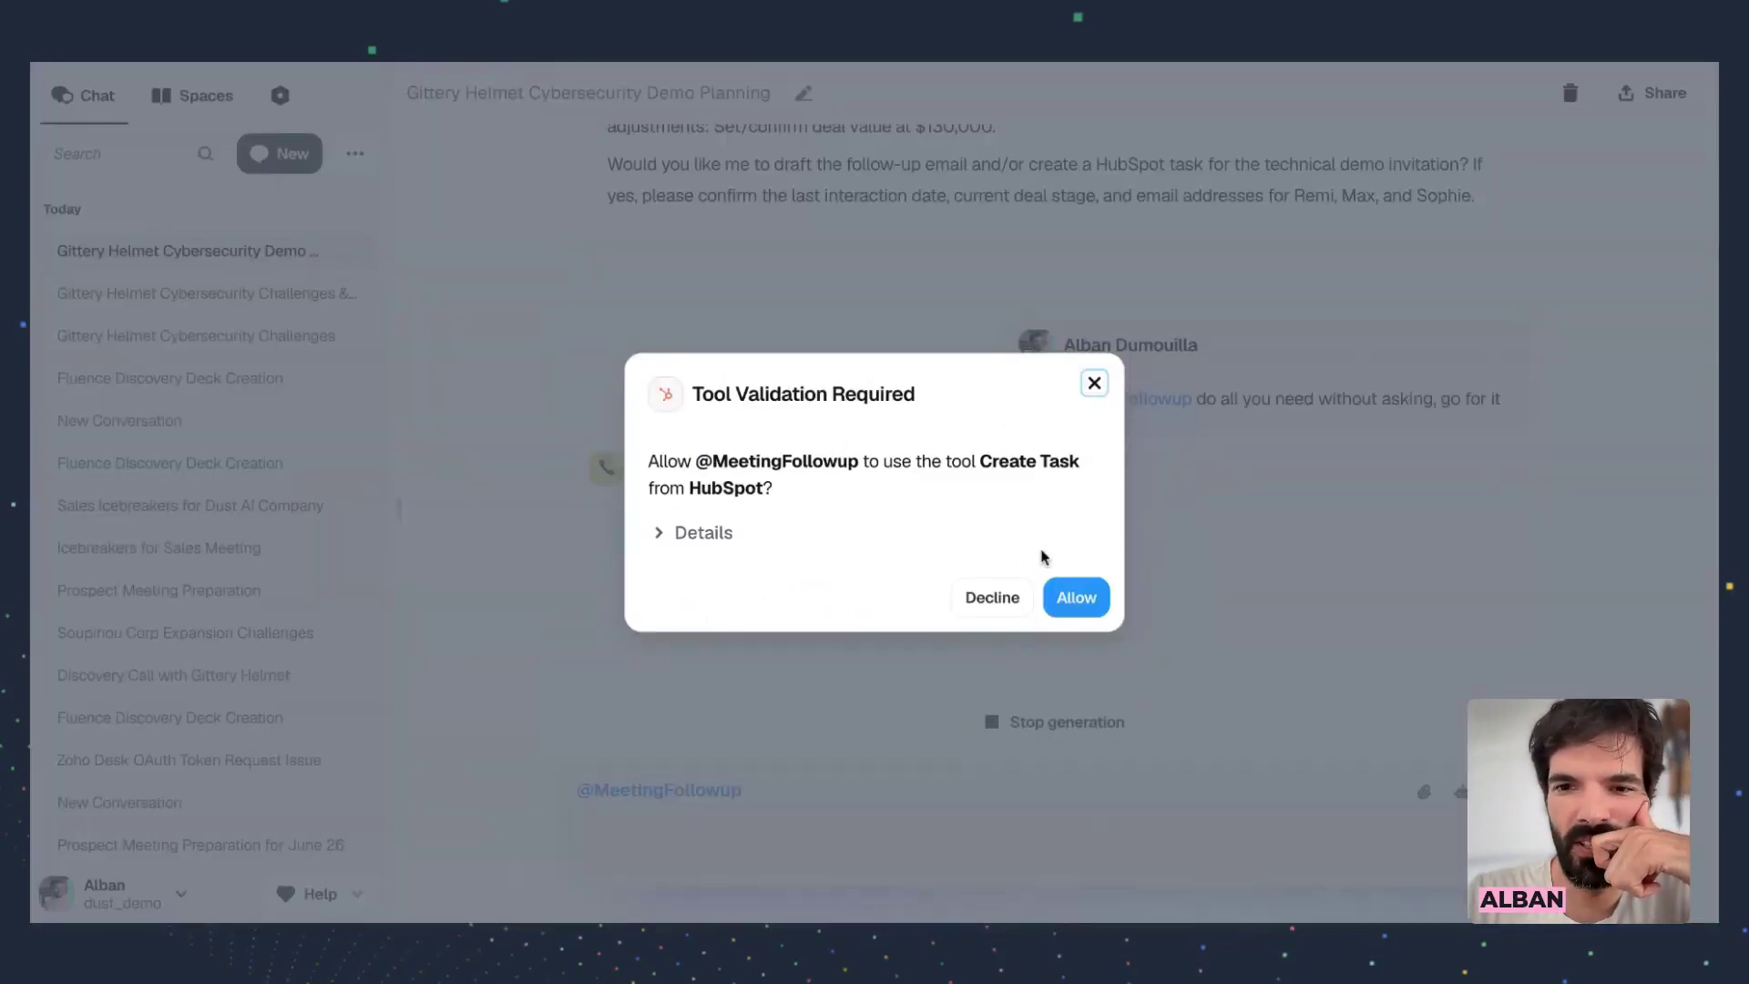
pyautogui.click(1075, 596)
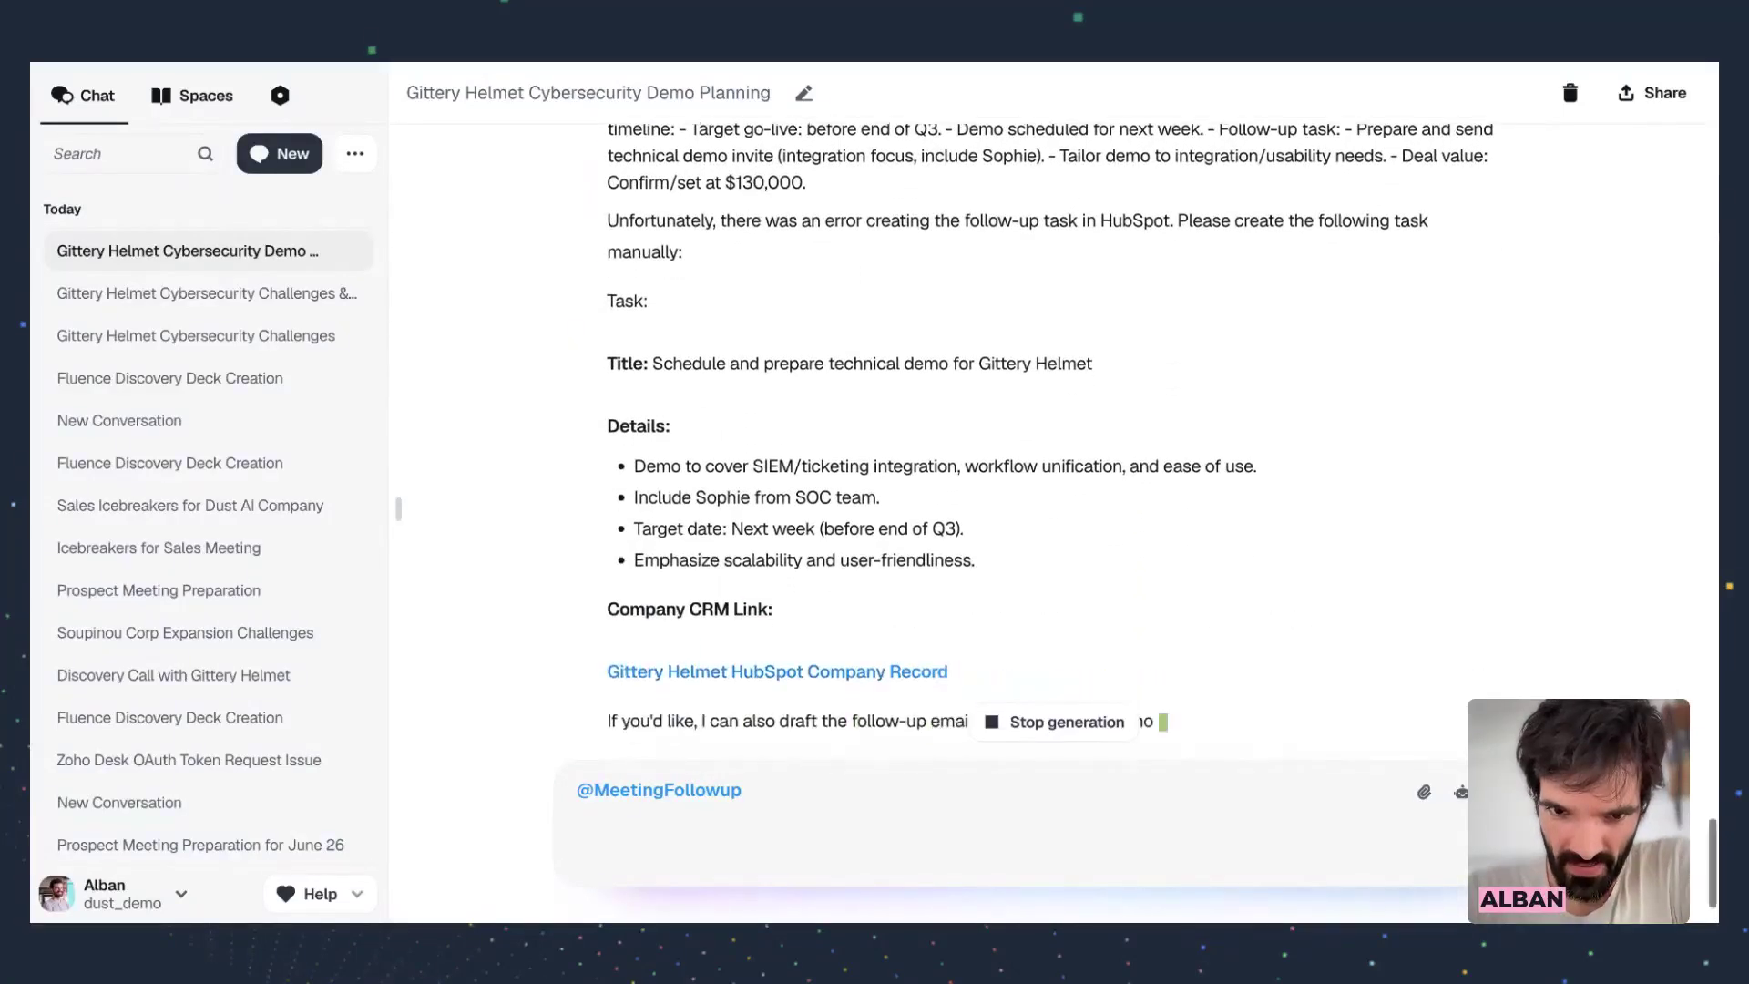
# Answer the email draft offer with "yes go for it" and allow the agent to use Gmail's Create Draft tool
pyautogui.click(809, 809)
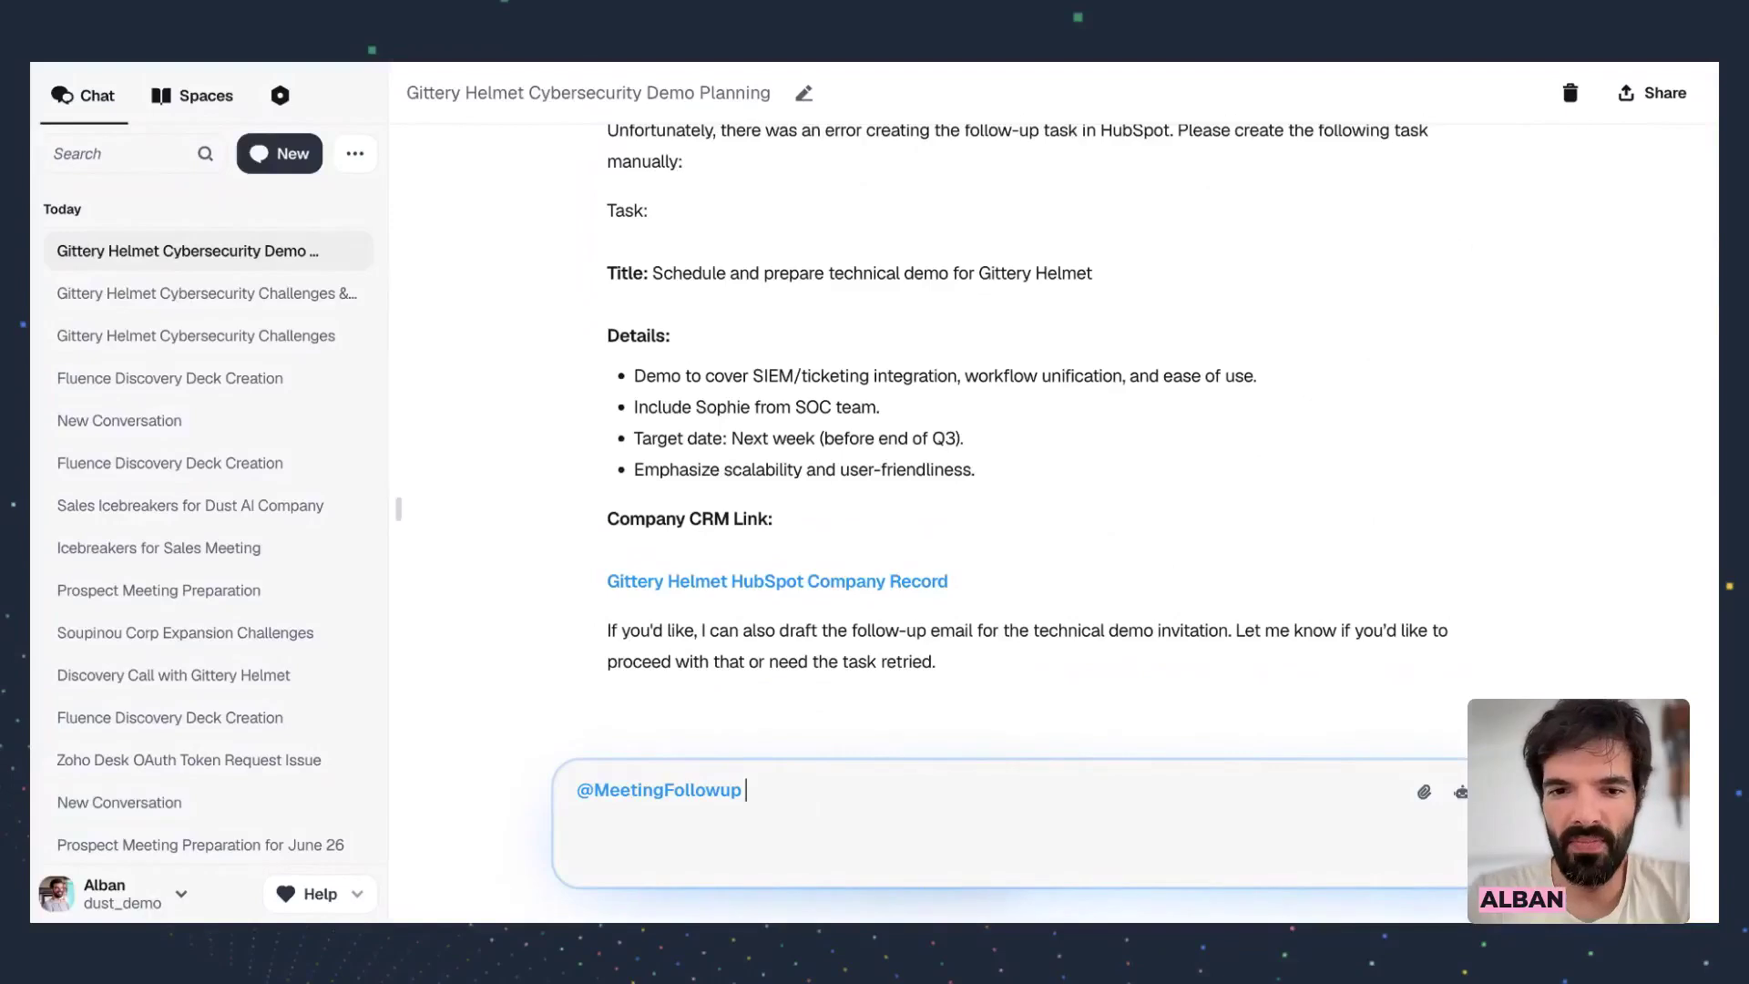
pyautogui.moveTo(701, 627); pyautogui.dragTo(999, 633)
pyautogui.click(1000, 634)
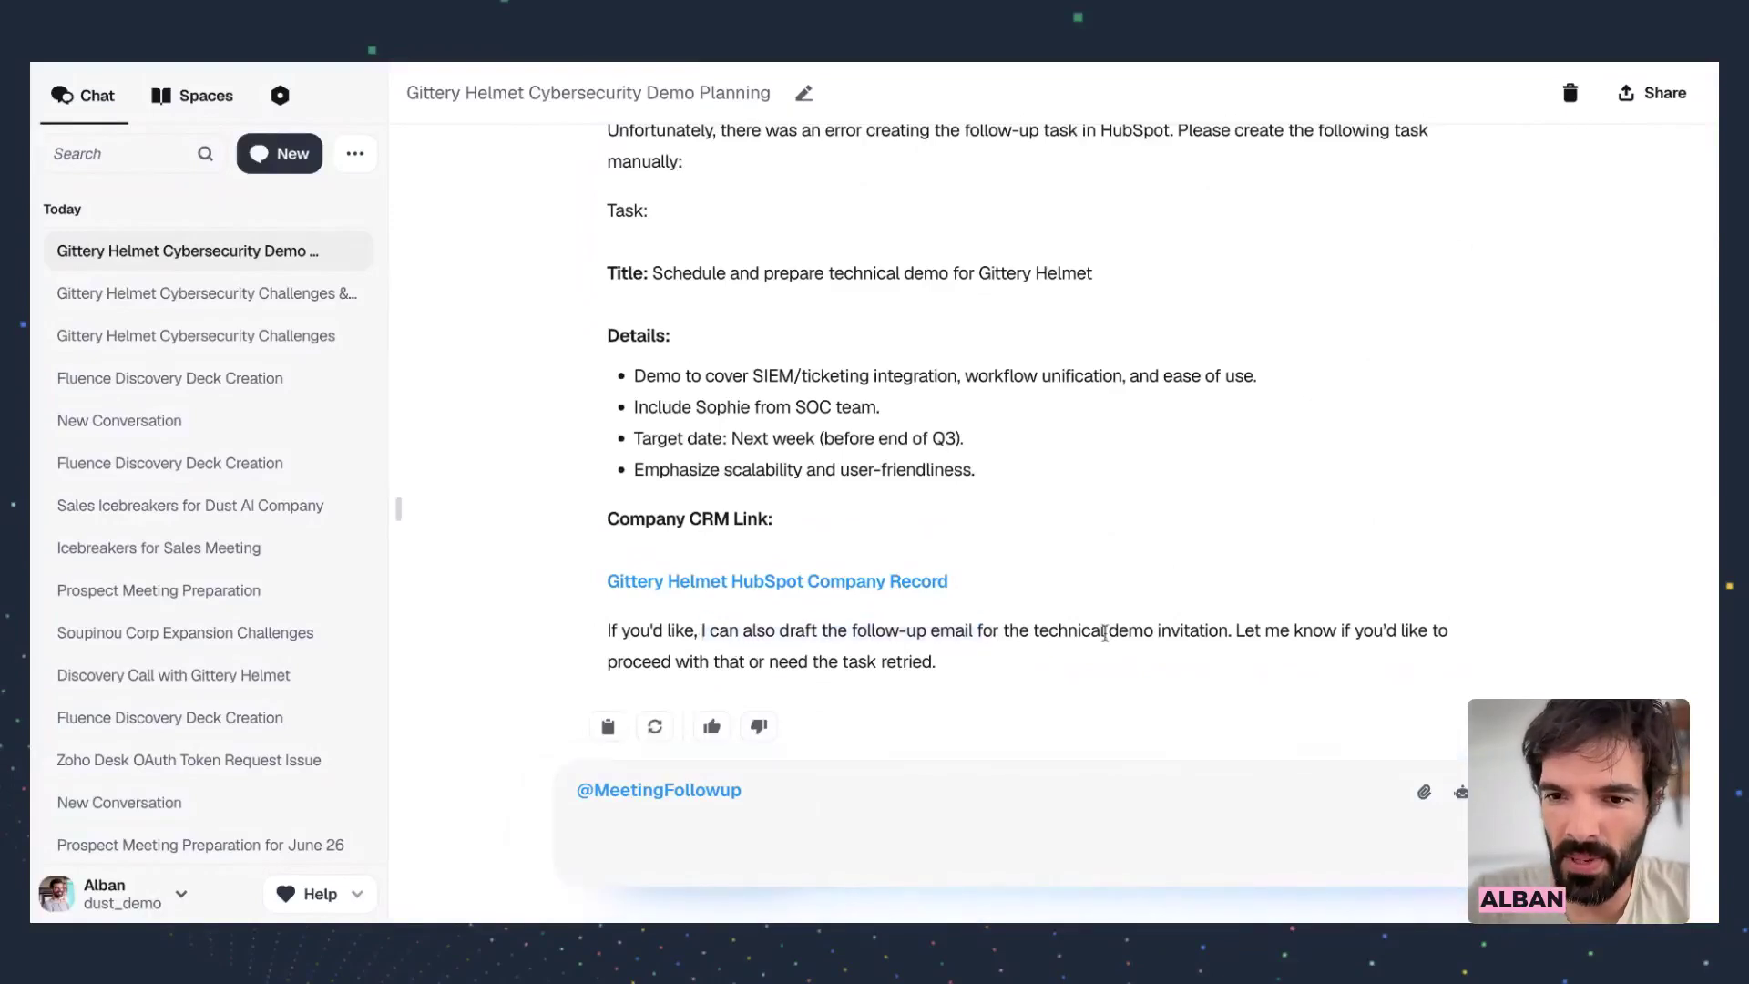
pyautogui.click(1145, 811)
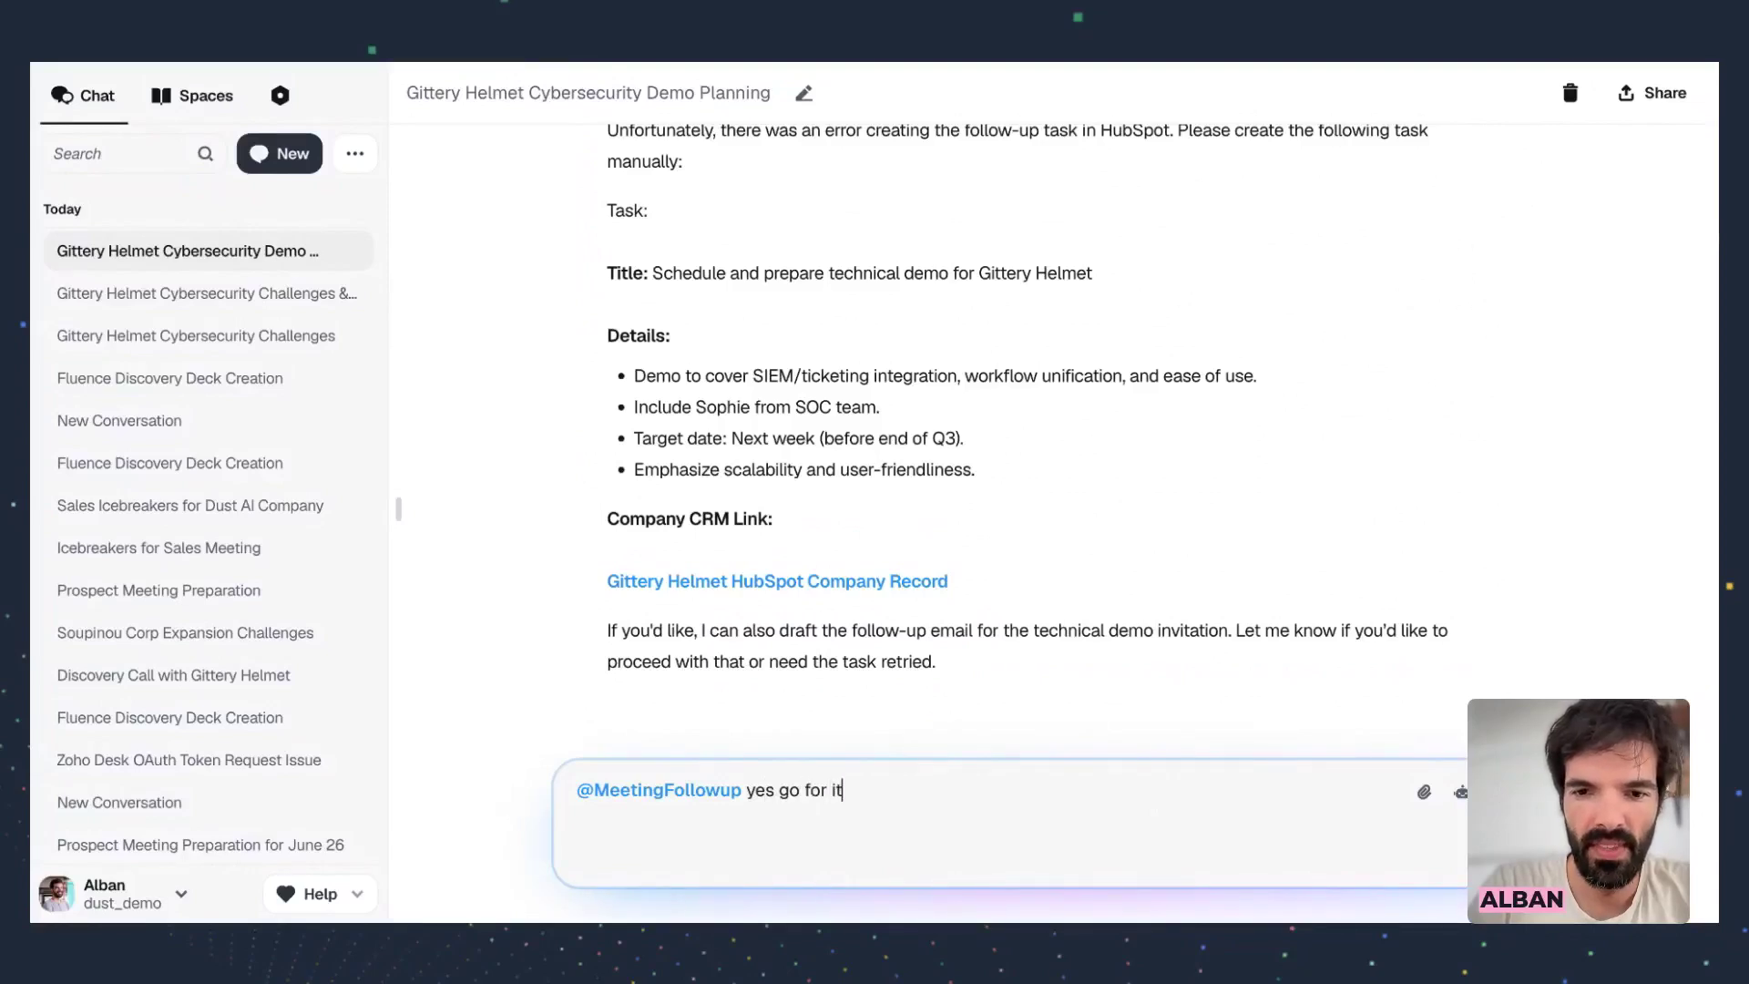
pyautogui.write('yes go for it')
pyautogui.press('Return')
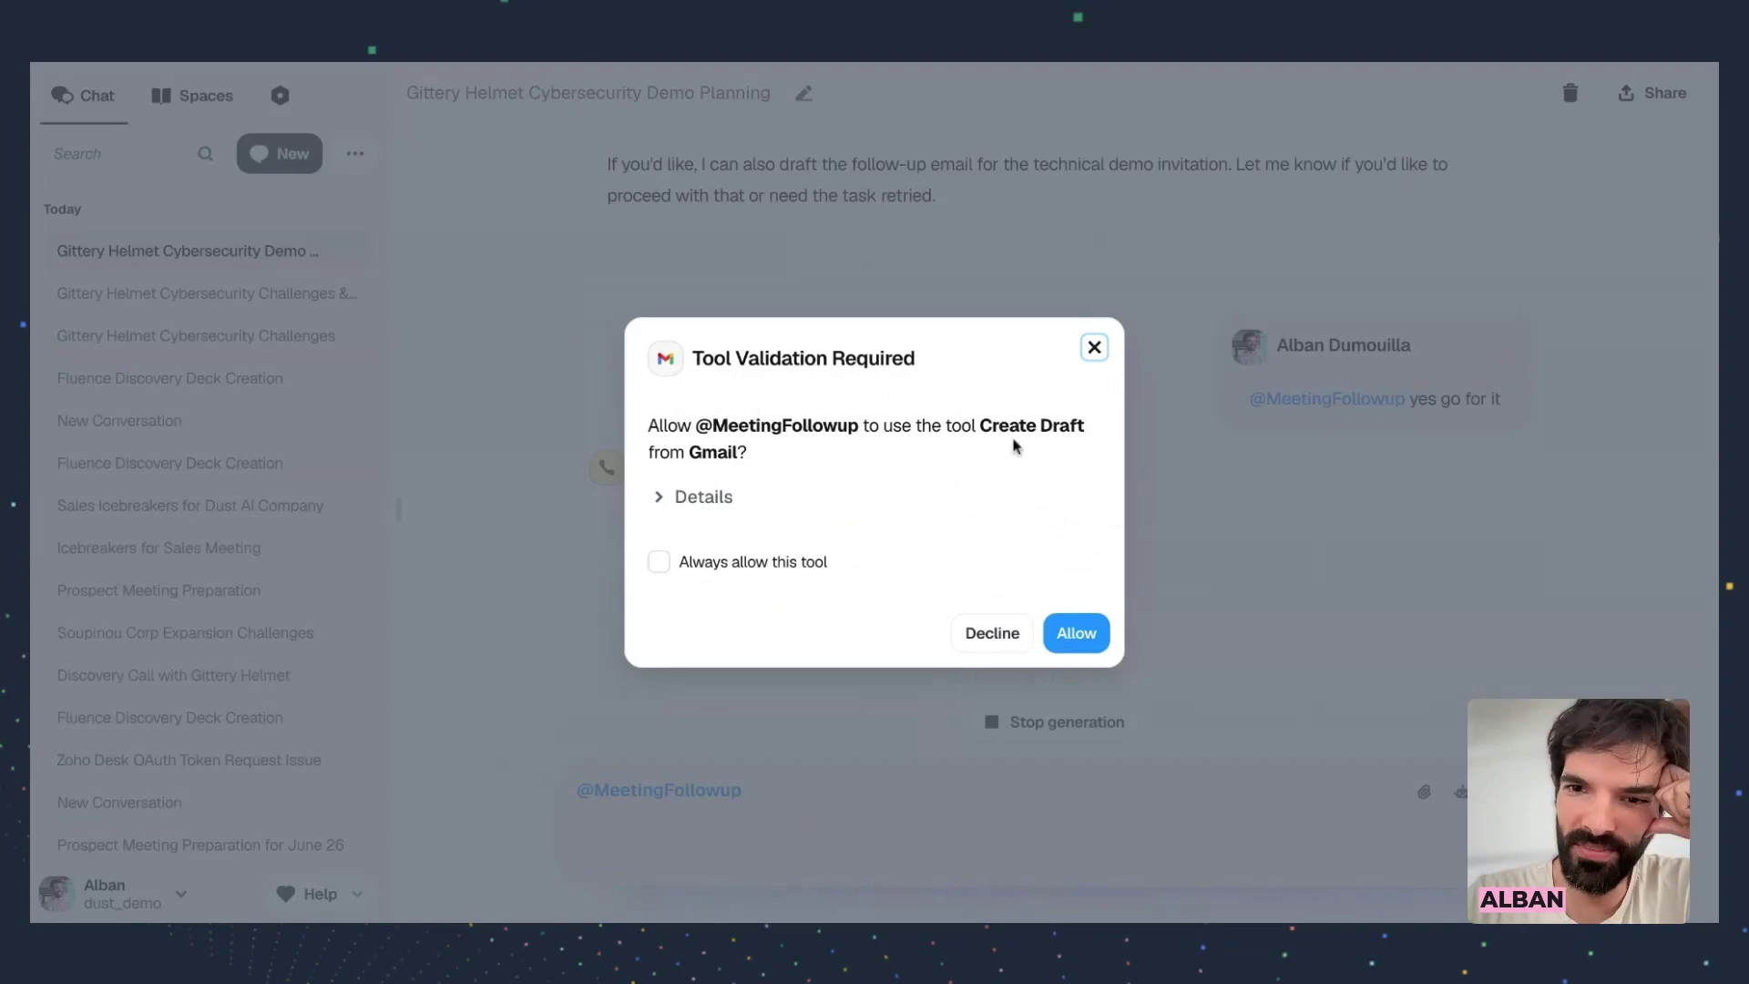
pyautogui.click(1106, 629)
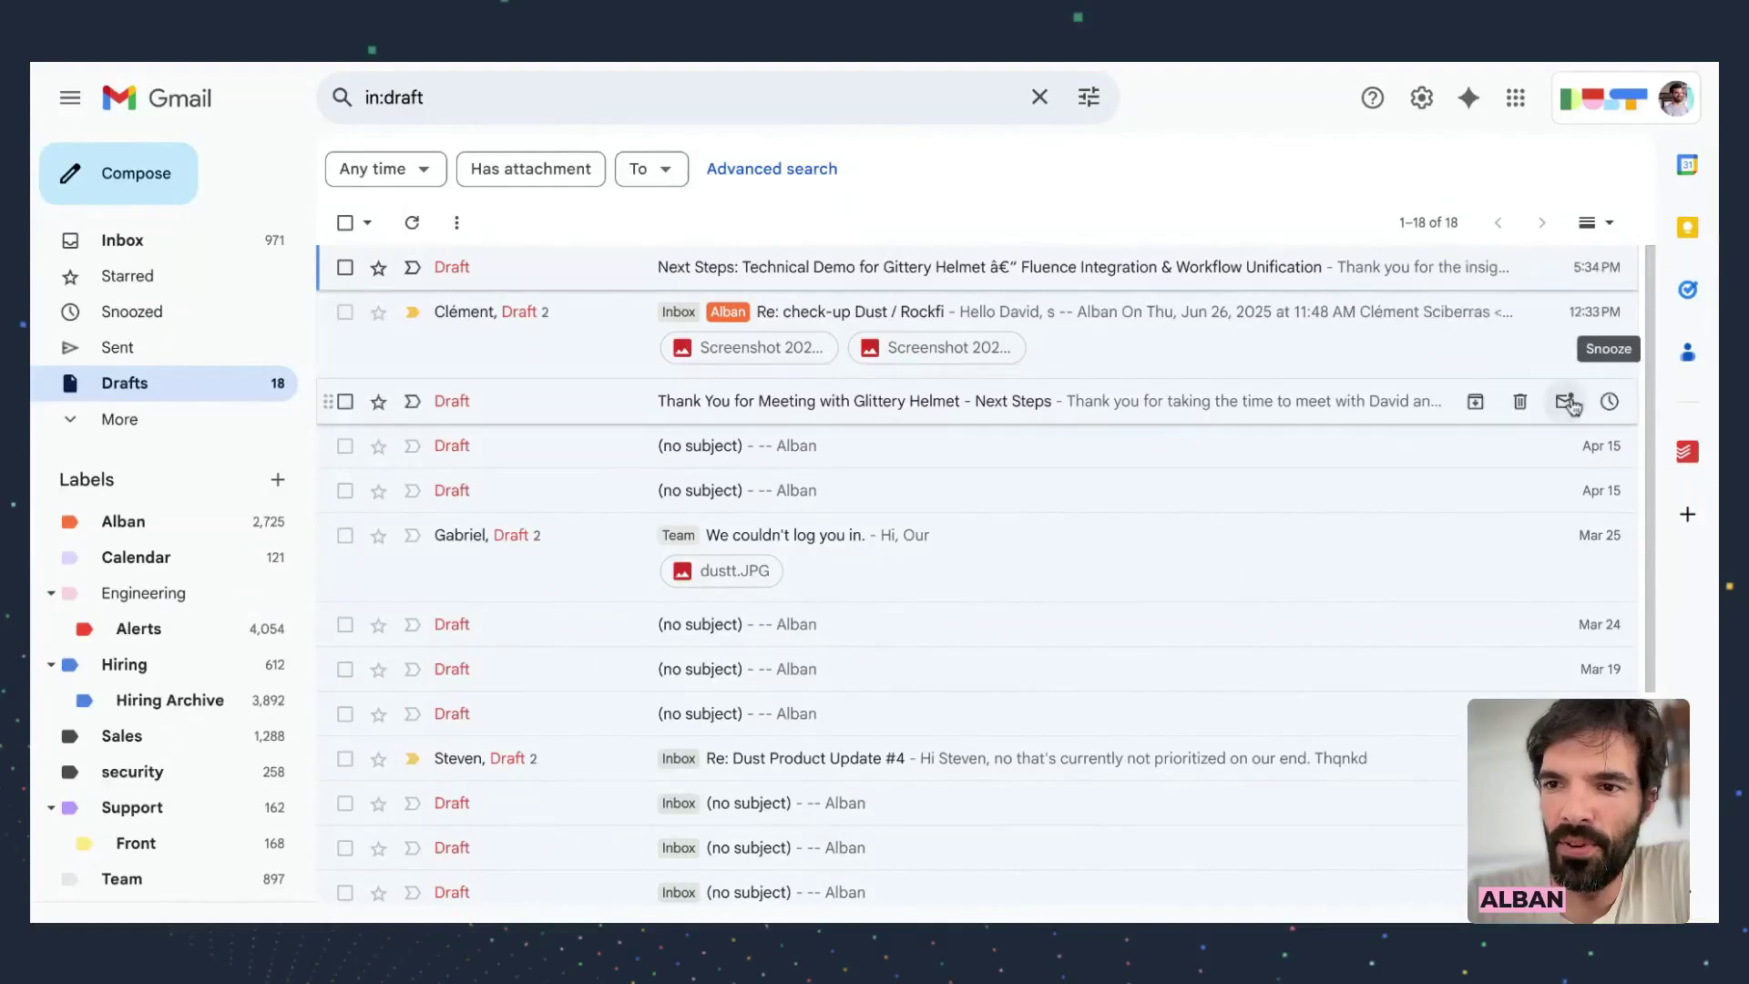
# In Gmail, open the "Next Steps: Technical Demo for Gittery Helmet" draft and read through its body
pyautogui.click(949, 268)
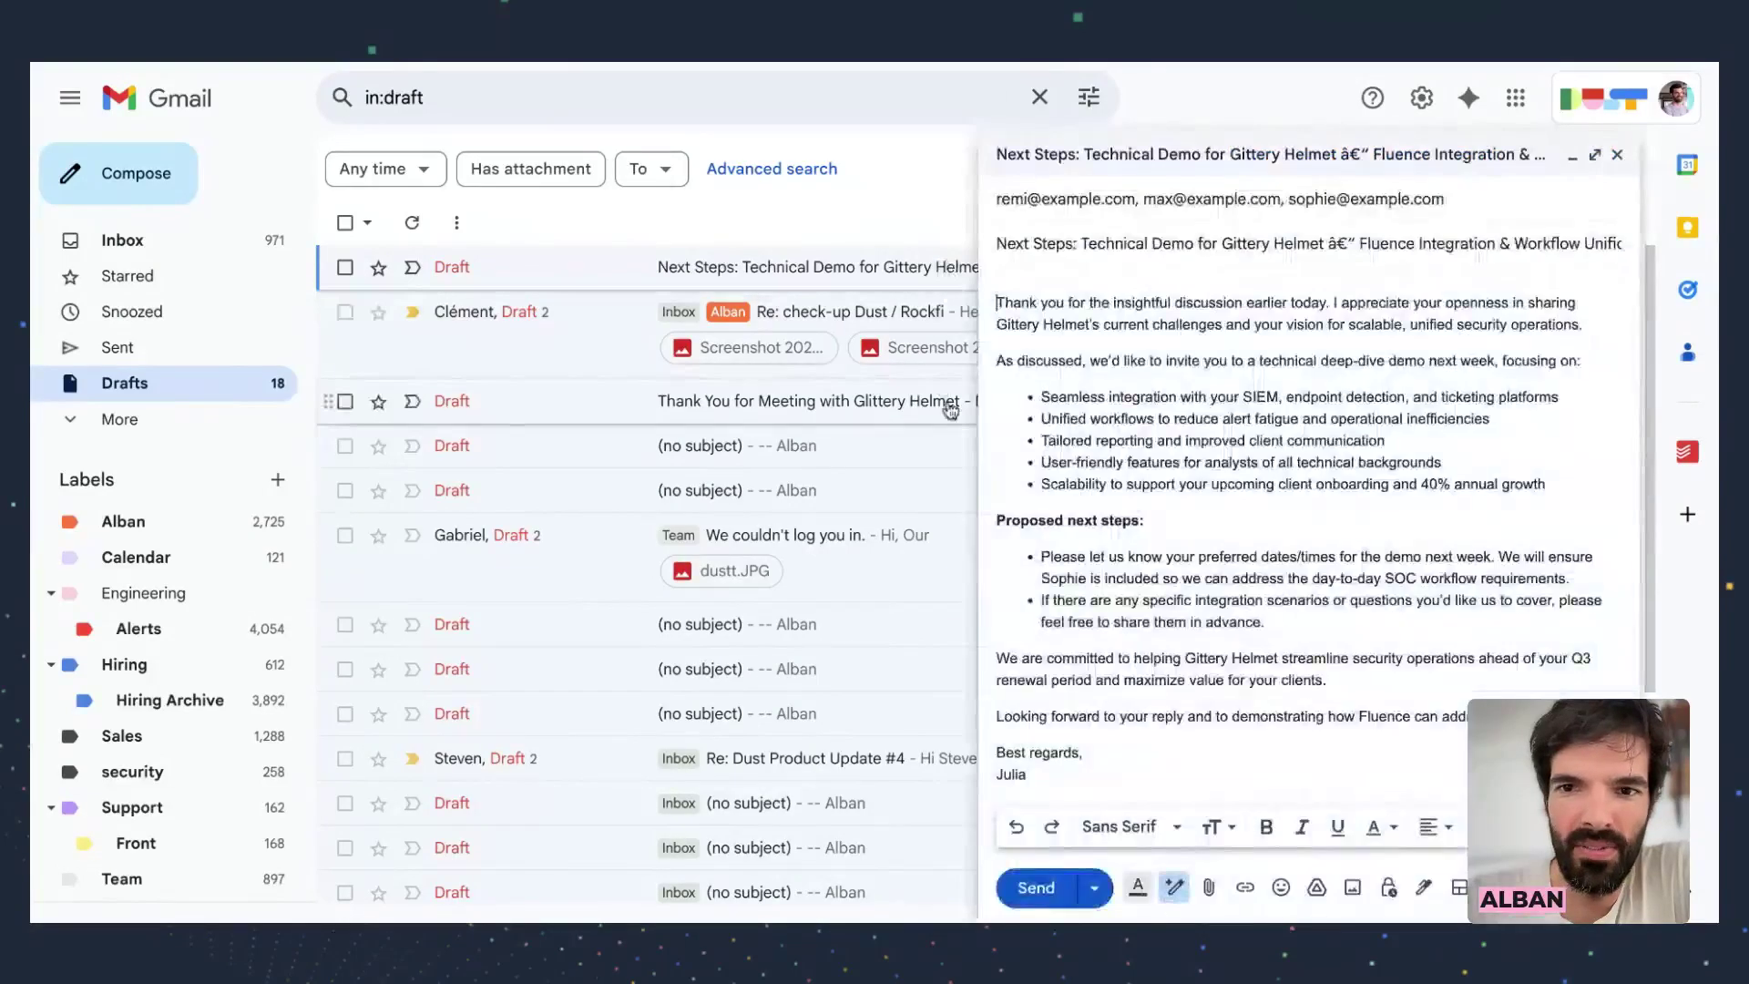
pyautogui.scroll(-1, 1221, 496)
pyautogui.scroll(-1, 1222, 499)
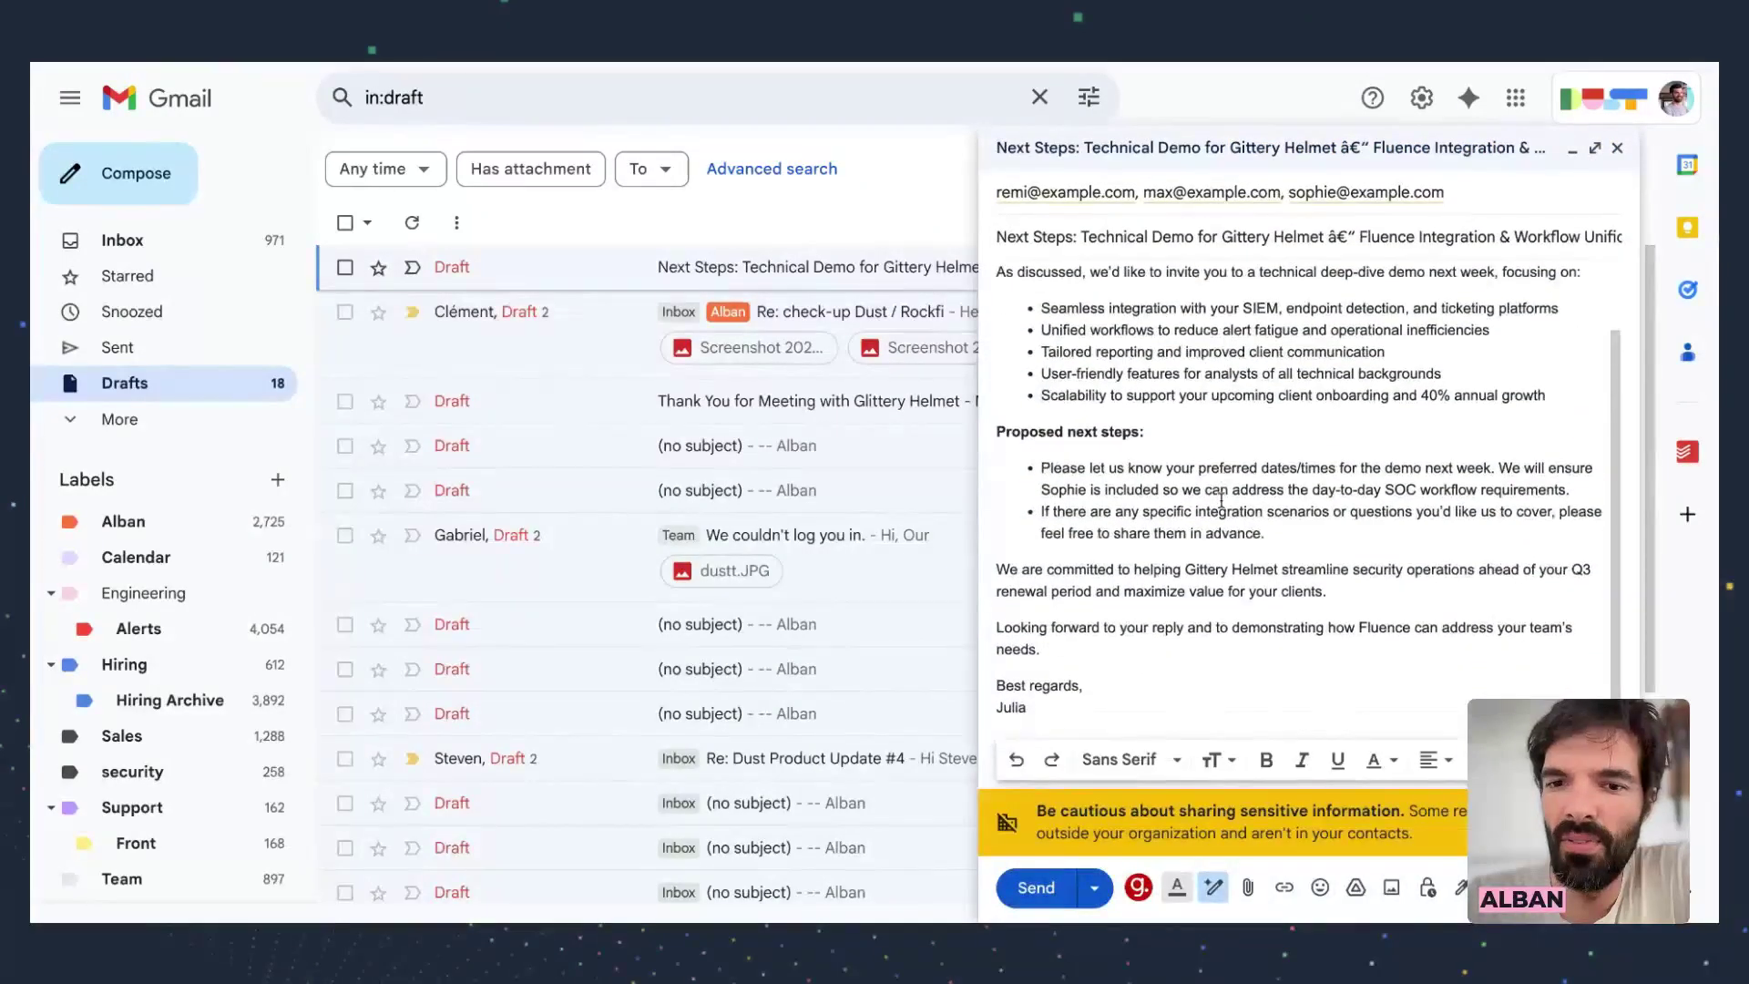
pyautogui.moveTo(1096, 699); pyautogui.dragTo(1059, 366)
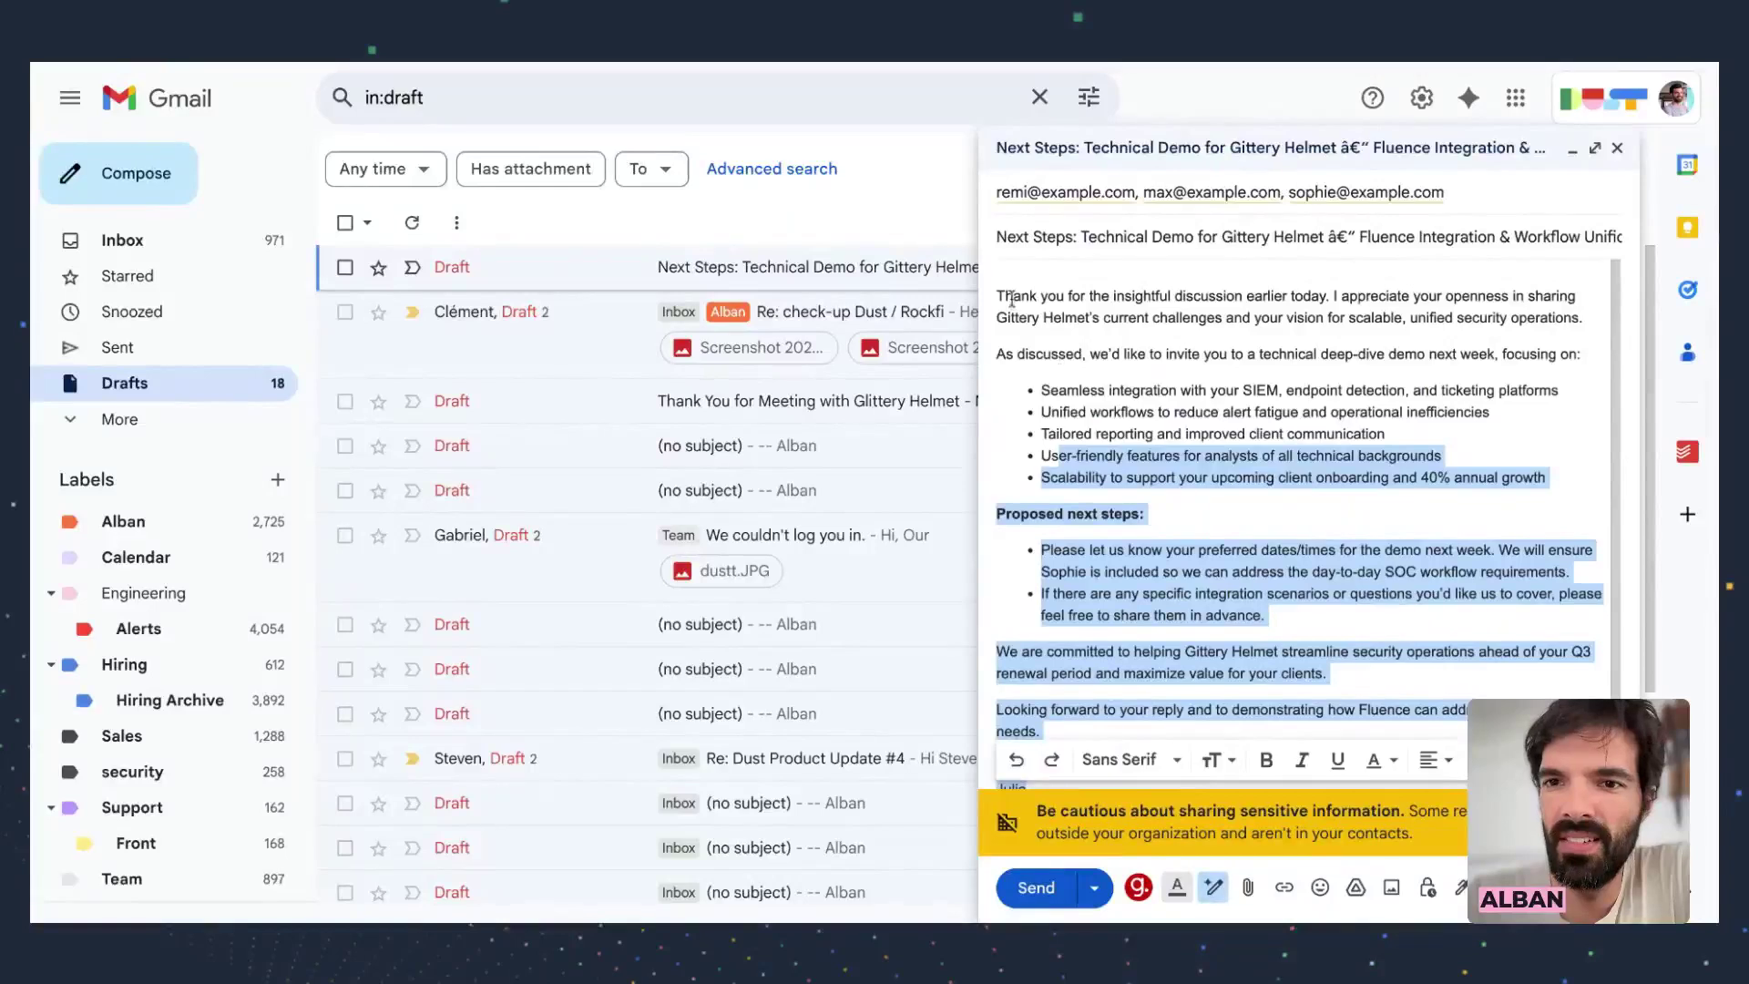
pyautogui.moveTo(1010, 281); pyautogui.dragTo(1130, 415)
pyautogui.click(1129, 416)
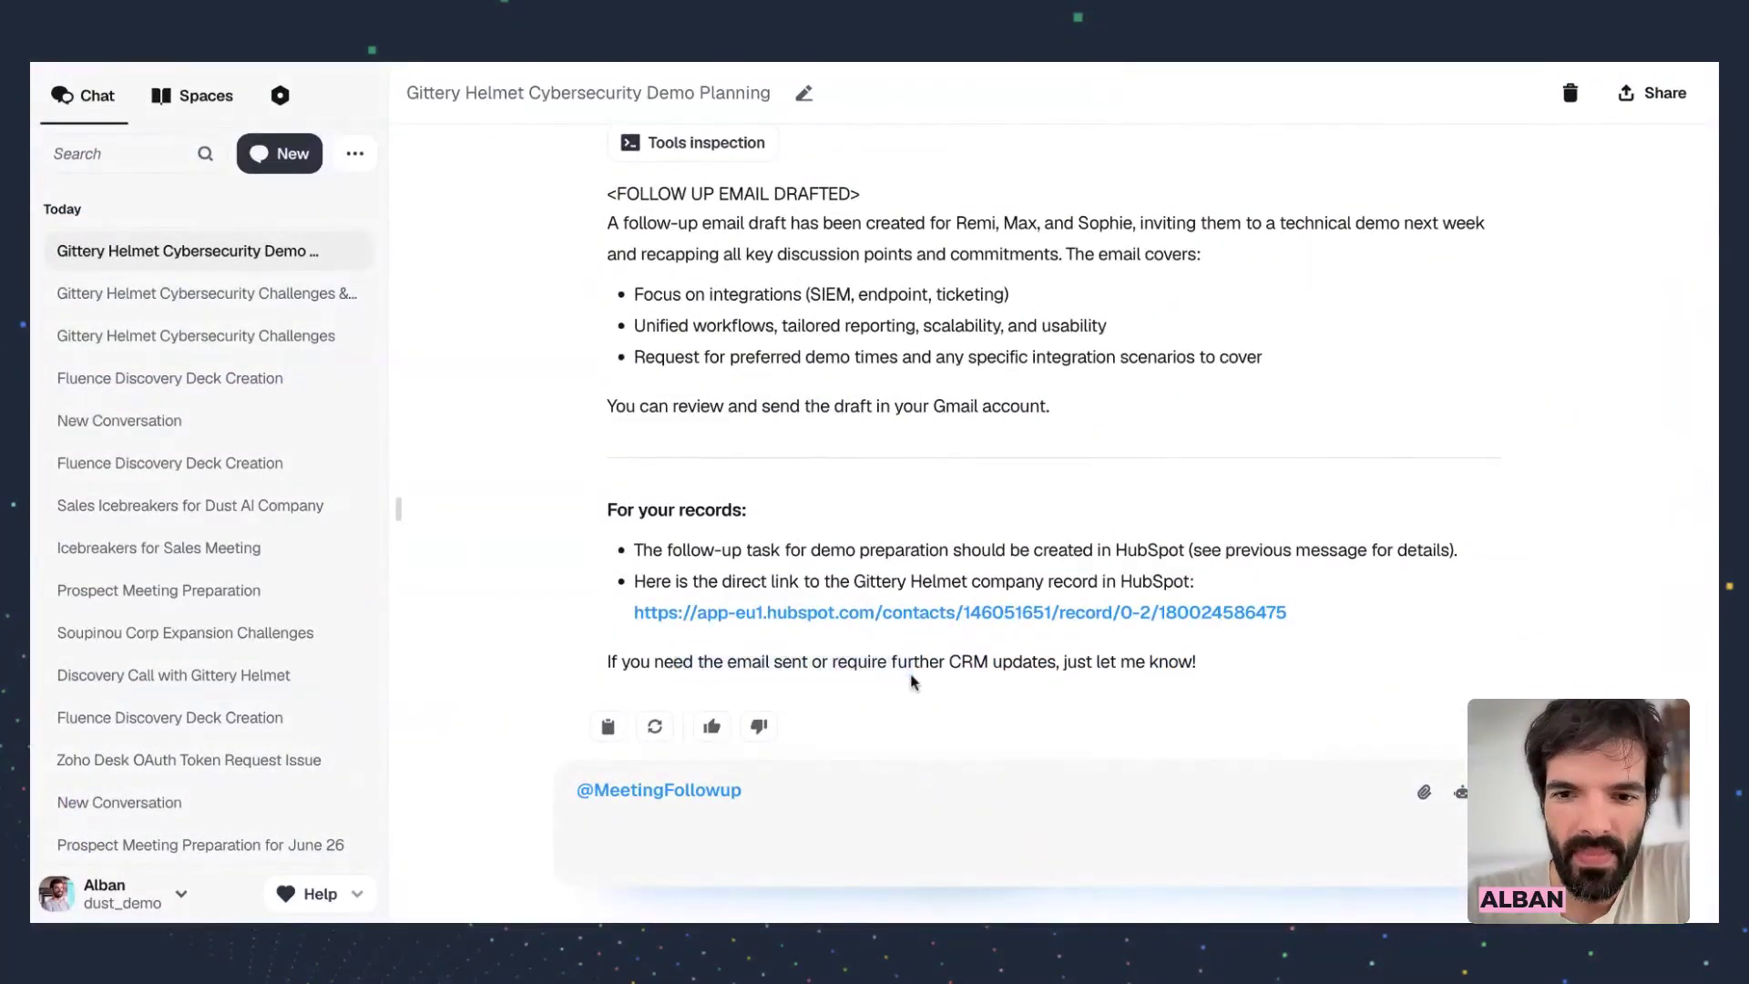
pyautogui.click(883, 791)
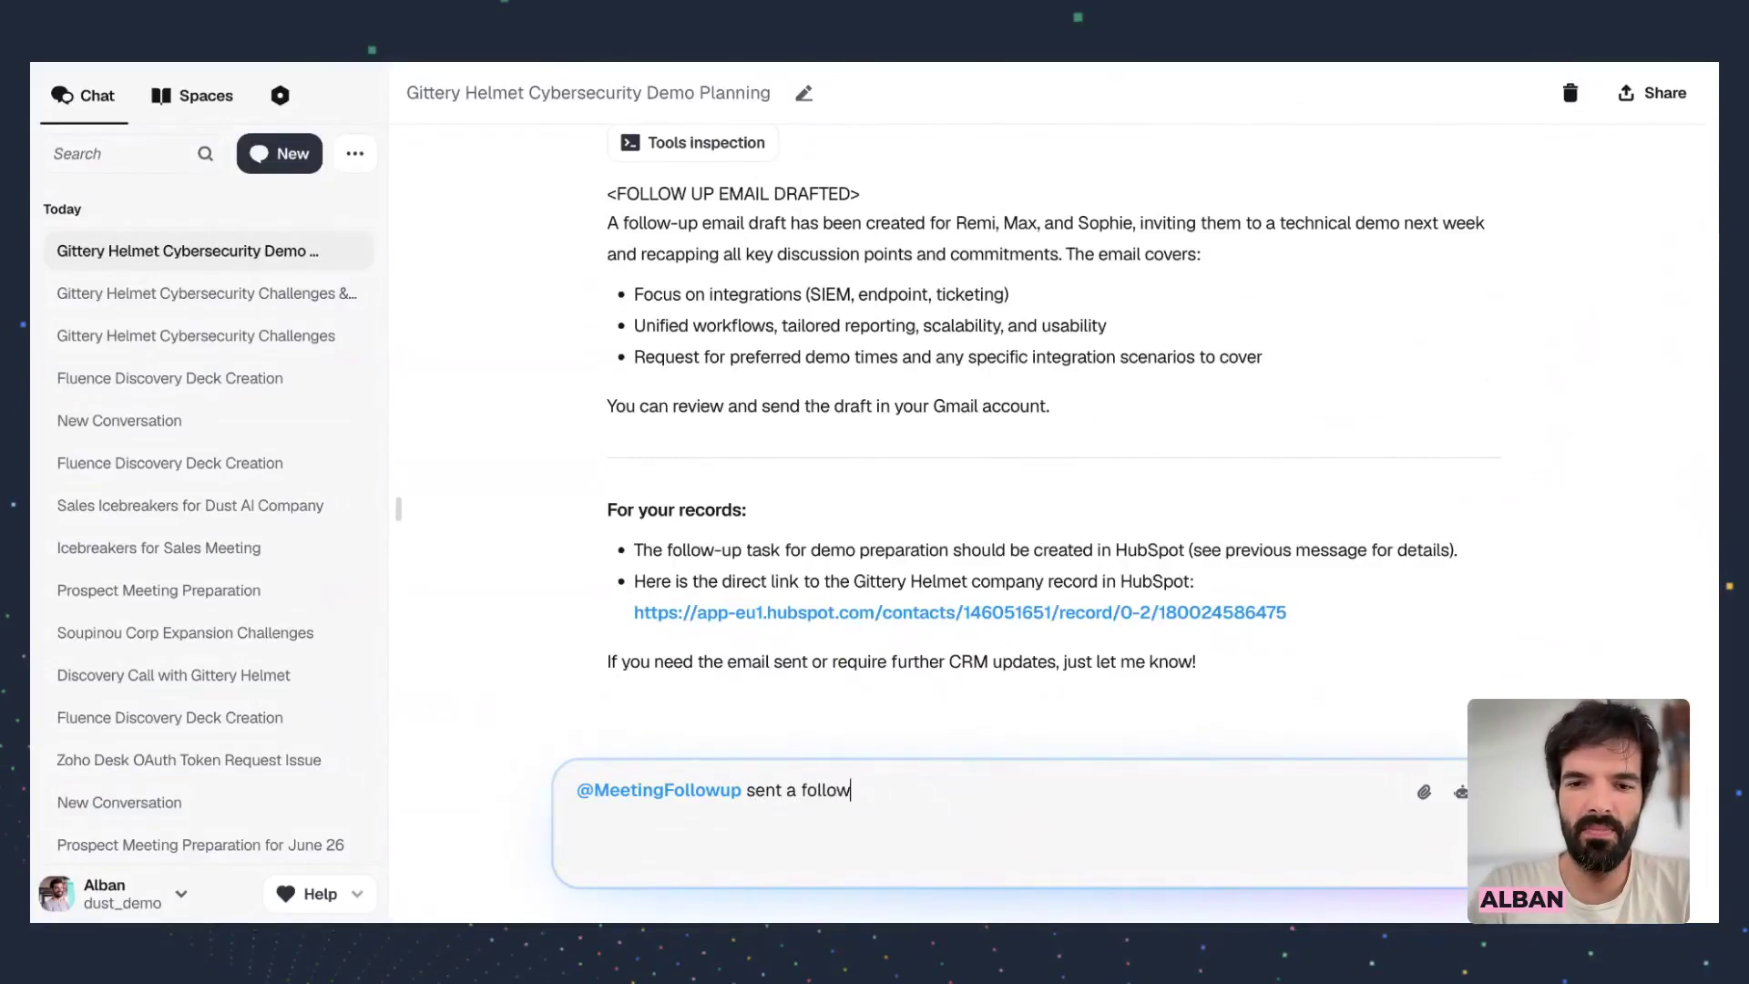
pyautogui.write('up invite')
pyautogui.press('Return')
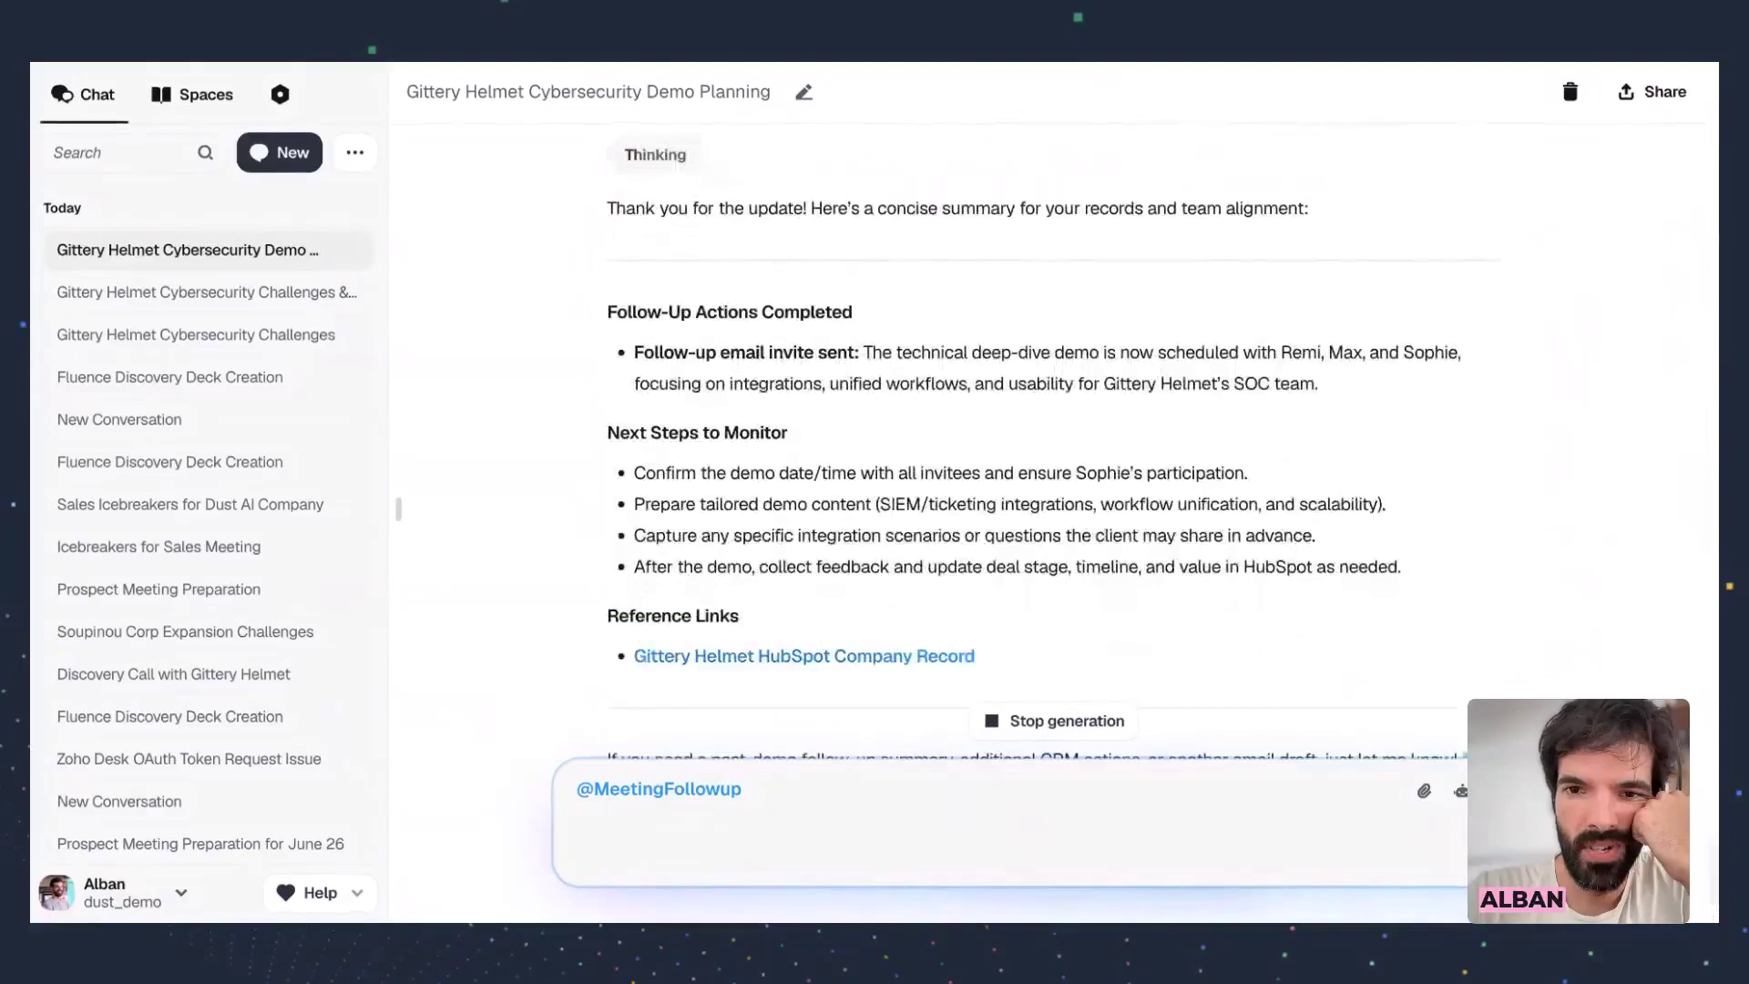
# Review the agent's earlier replies about the HubSpot task and email draft, the original transcript, and the latest follow-up summary
pyautogui.scroll(10, 1045, 437)
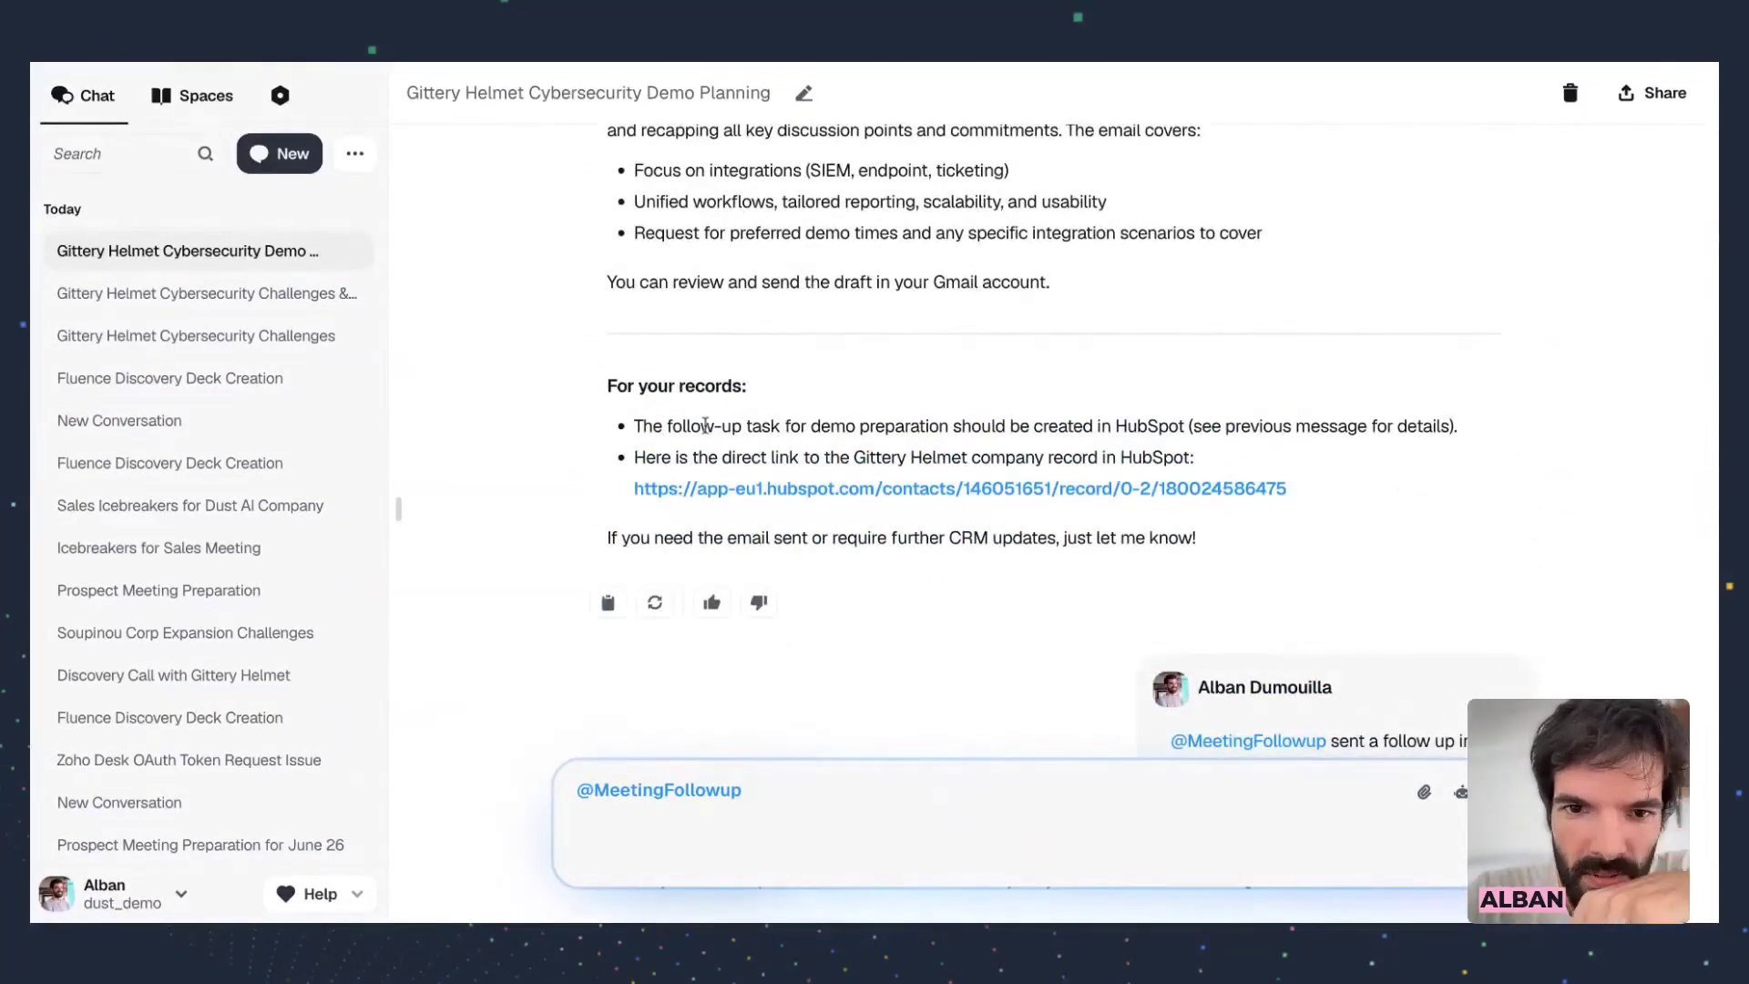
pyautogui.moveTo(635, 426); pyautogui.dragTo(1224, 435)
pyautogui.click(1113, 448)
pyautogui.scroll(2, 1109, 454)
pyautogui.scroll(3, 1109, 454)
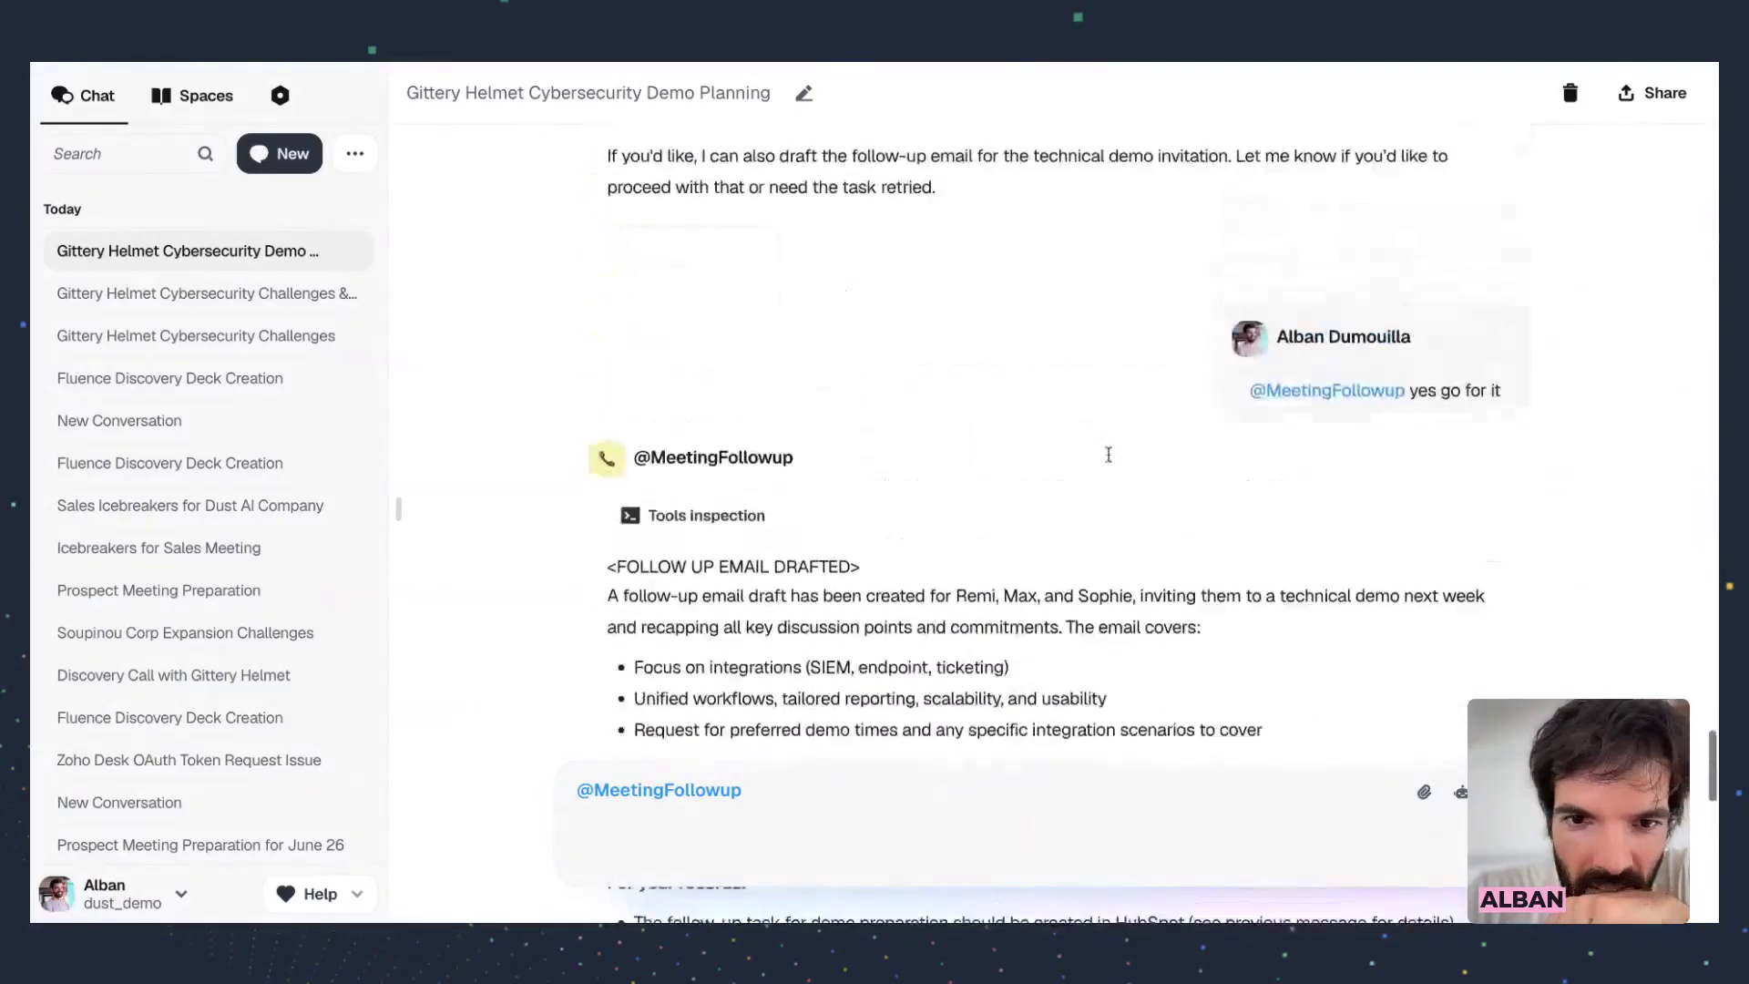
pyautogui.scroll(-14, 1109, 455)
pyautogui.scroll(20, 986, 319)
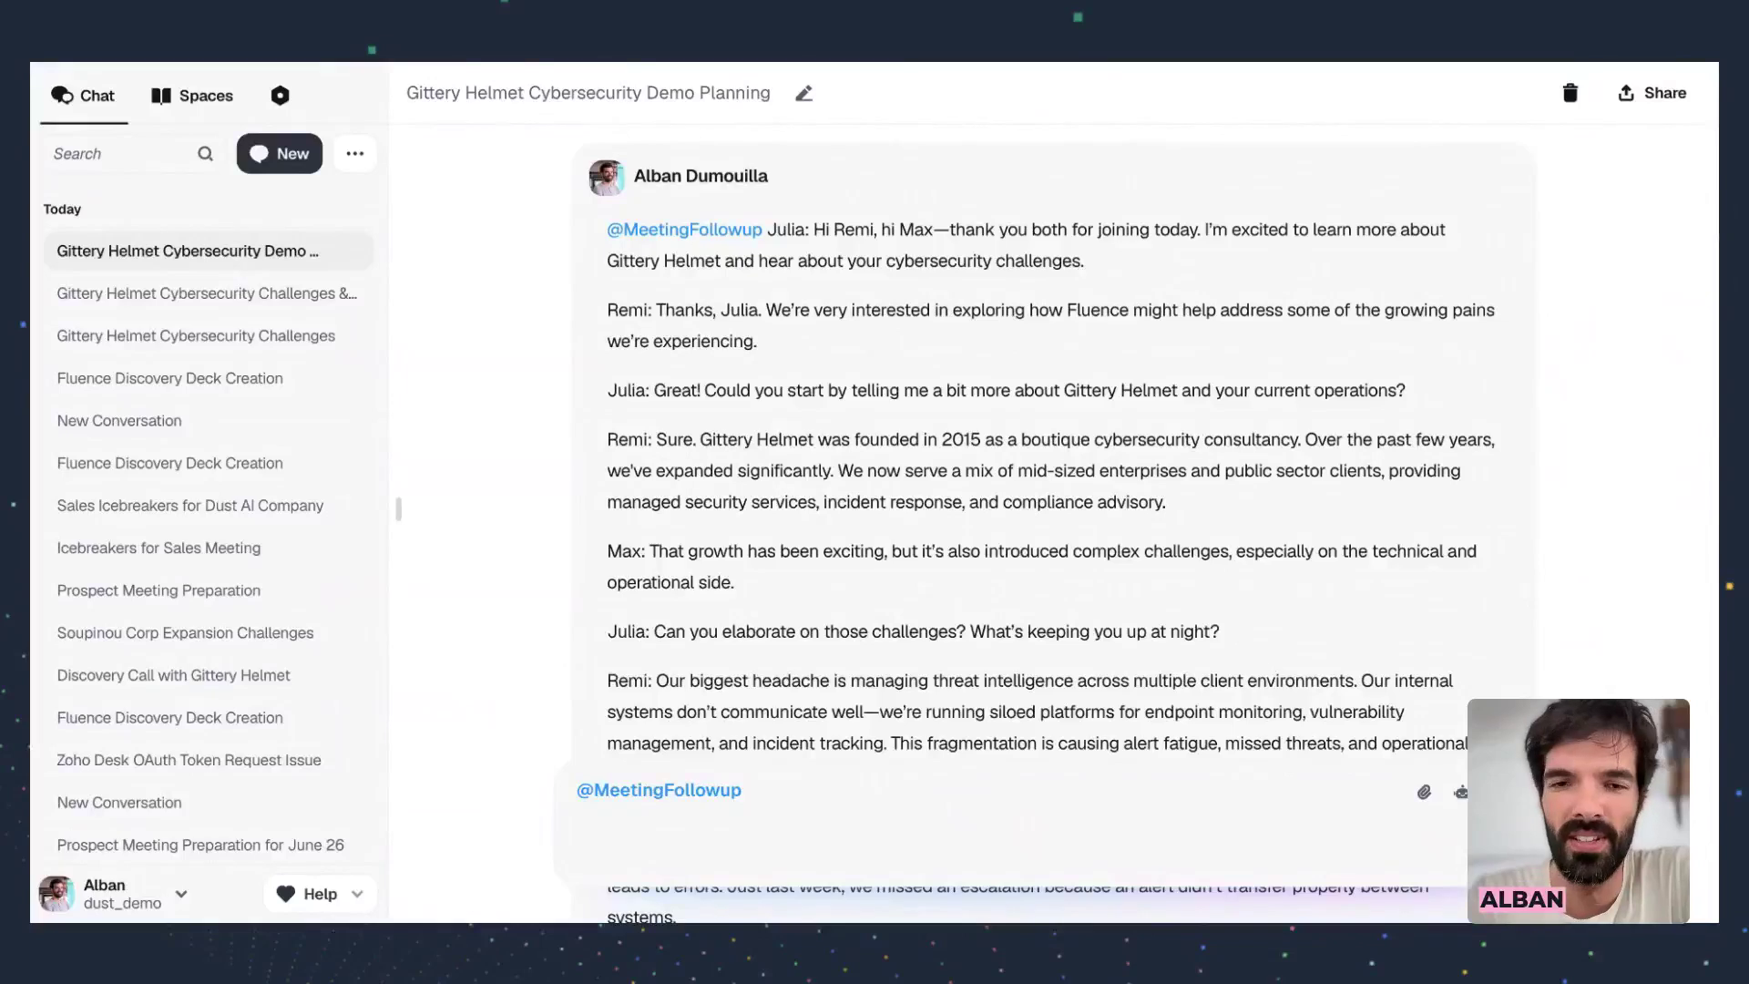
pyautogui.scroll(-20, 843, 412)
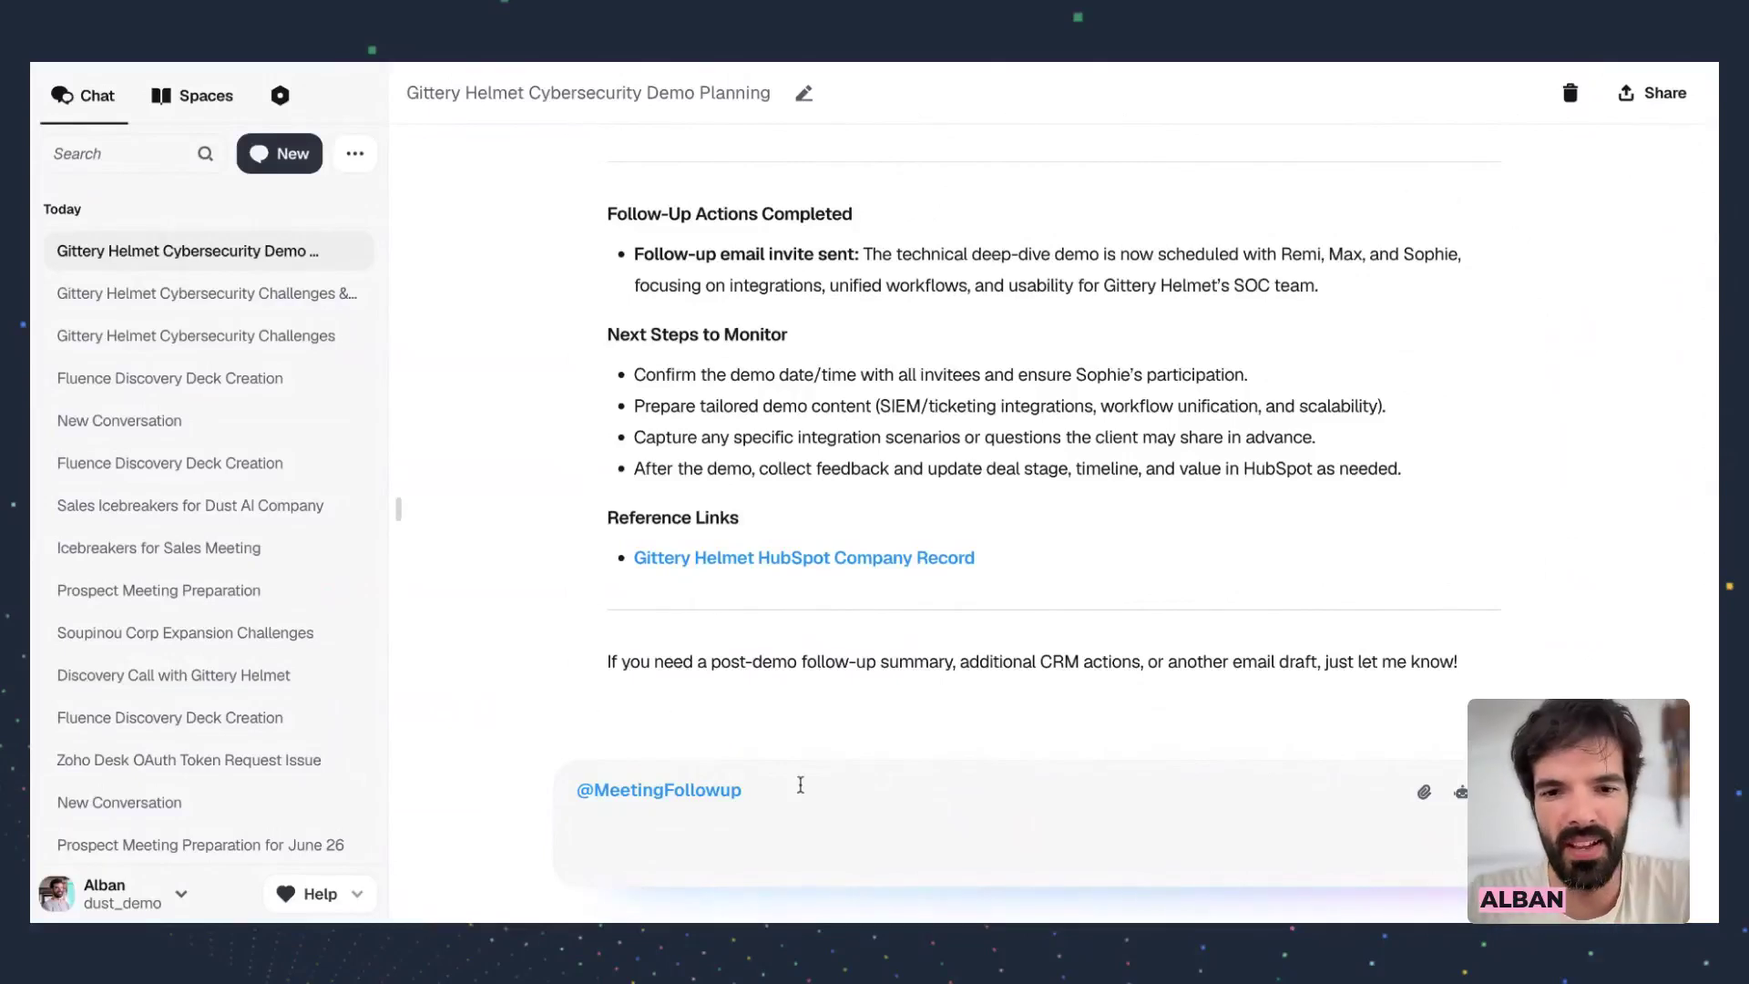
pyautogui.click(801, 784)
pyautogui.write('suggest a few slots for the next mee')
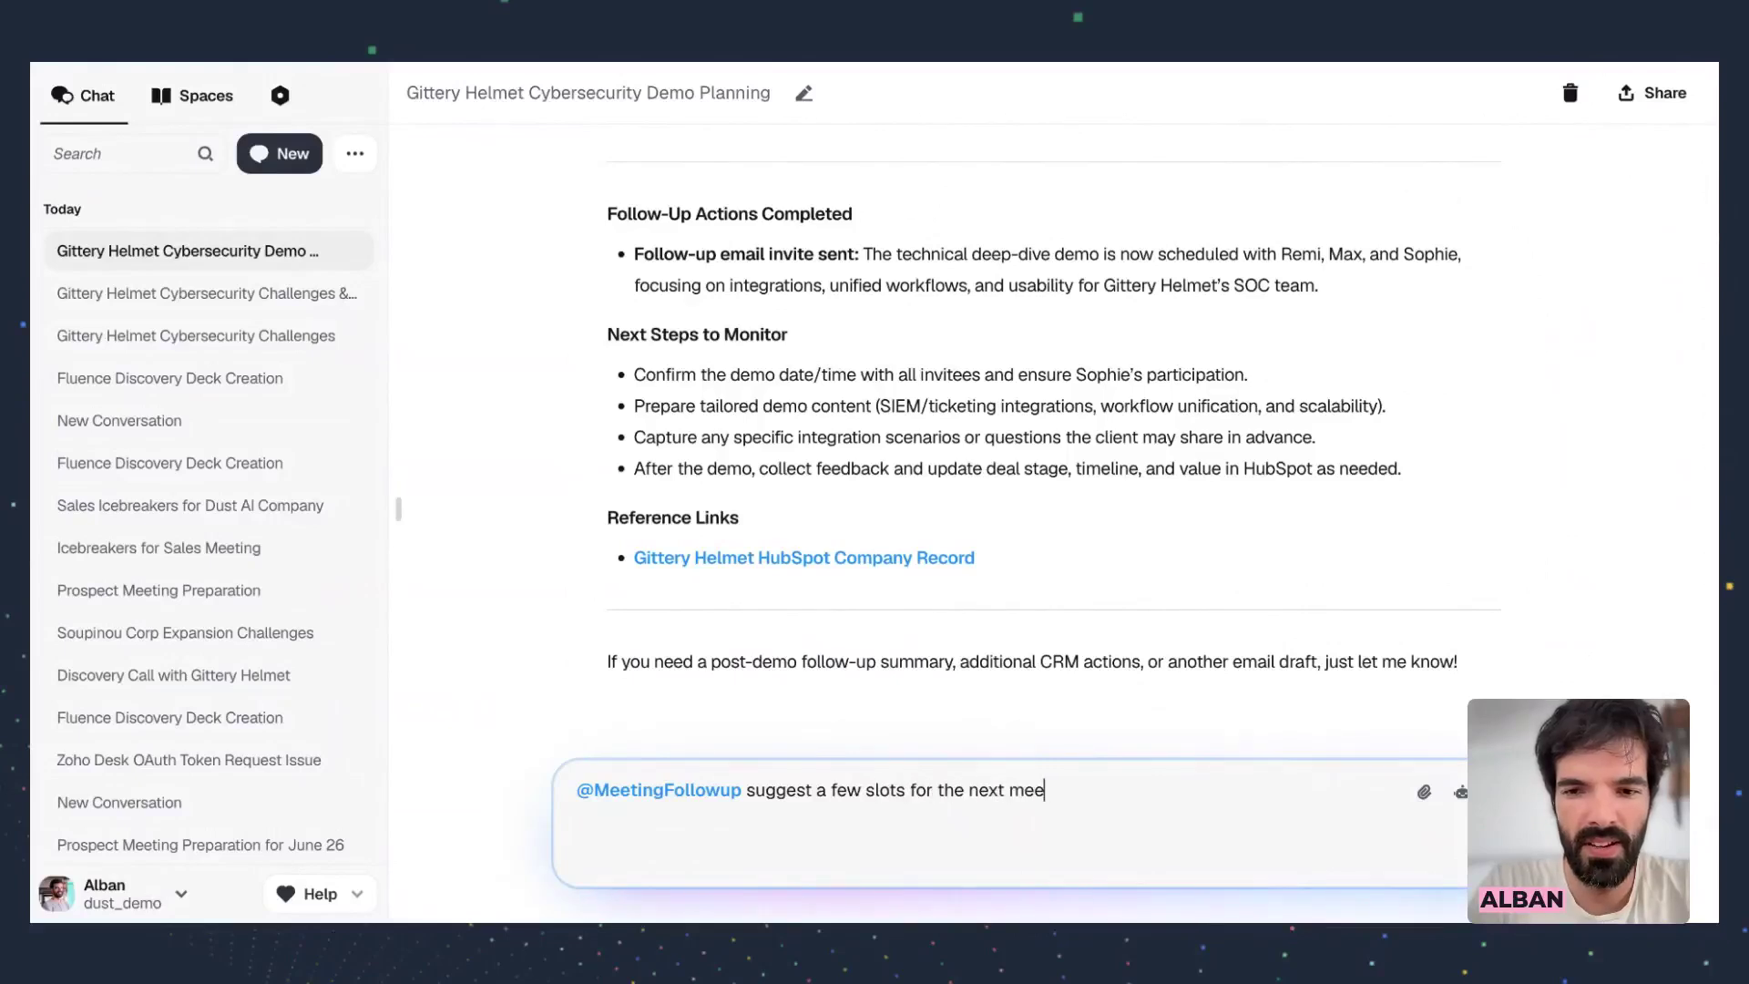
pyautogui.write('ting')
pyautogui.press('Return')
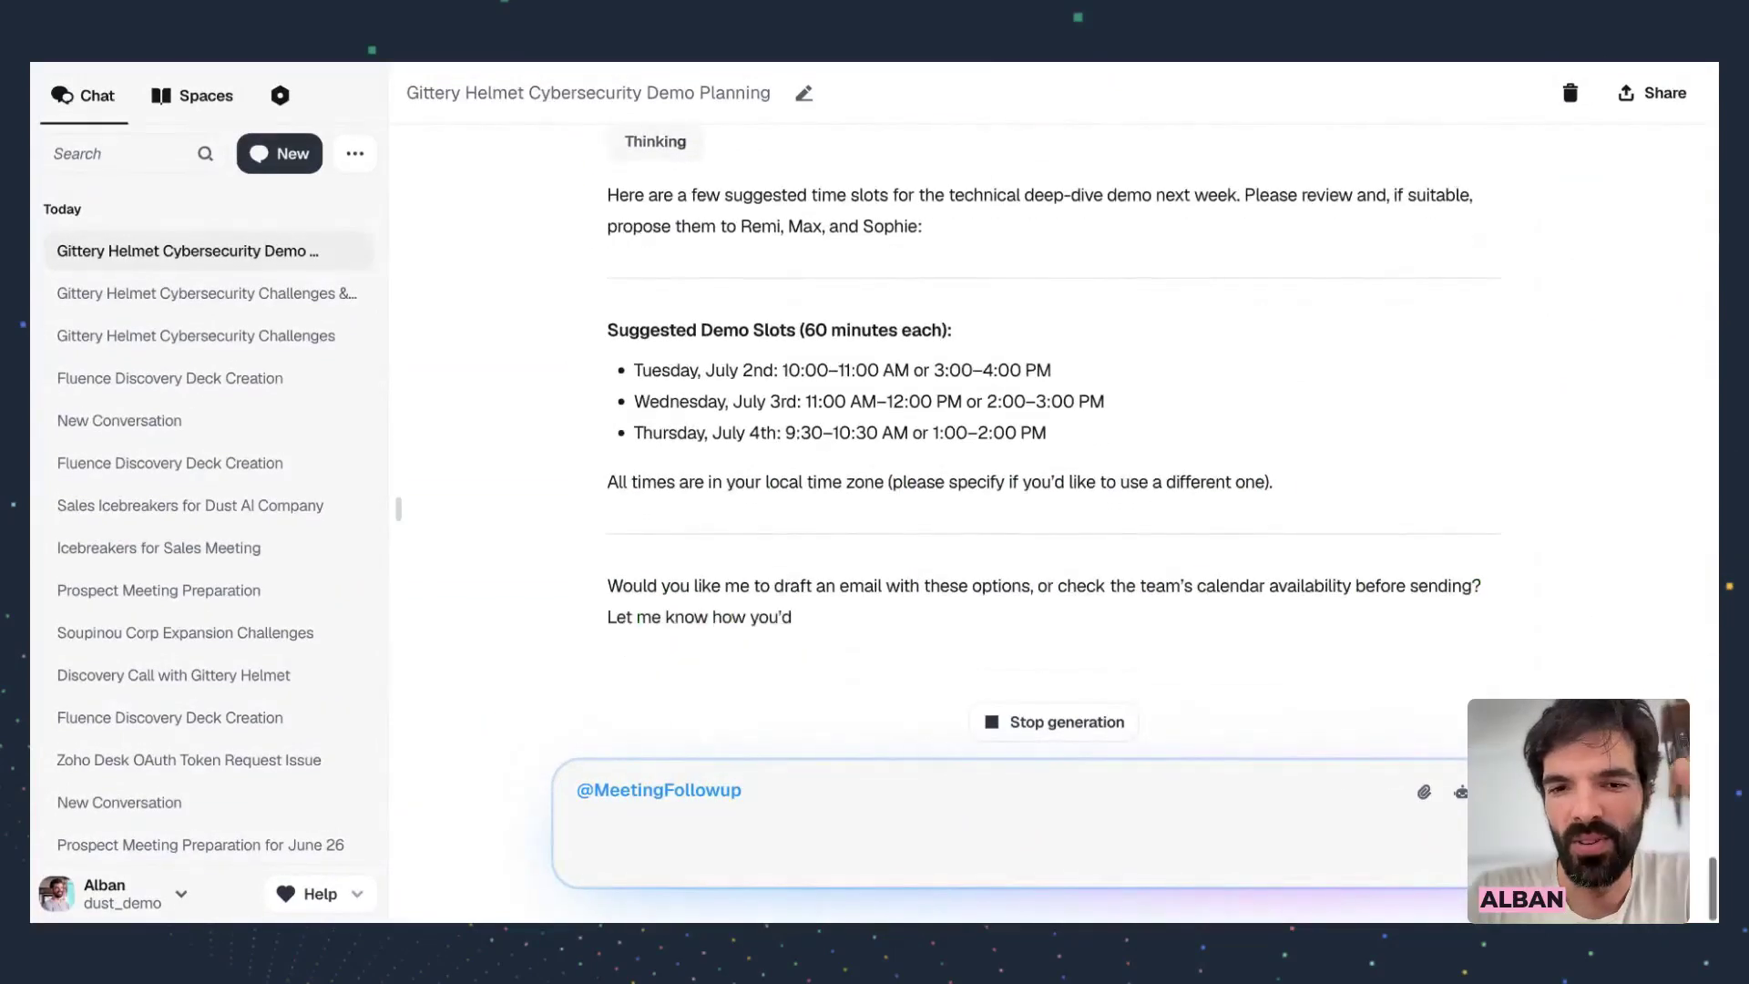
pyautogui.scroll(2, 733, 324)
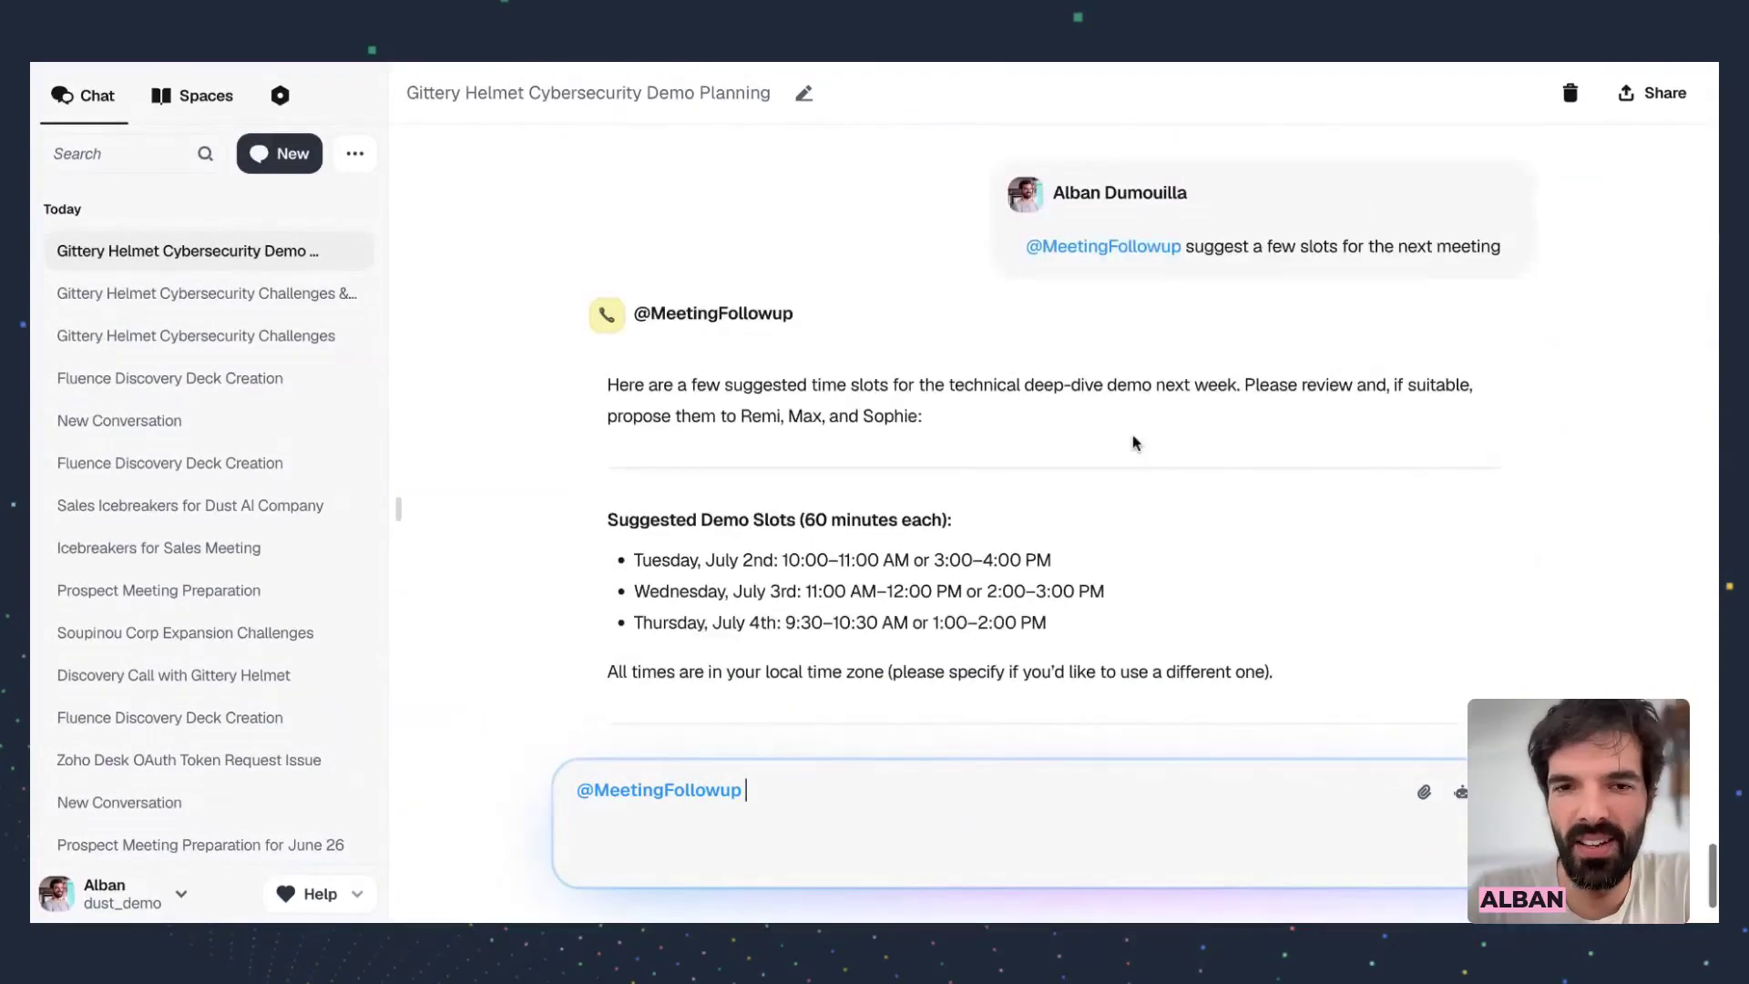
# Open the MeetingFollowup agent for editing, select a different model in its advanced settings, and save the agent
pyautogui.click(733, 314)
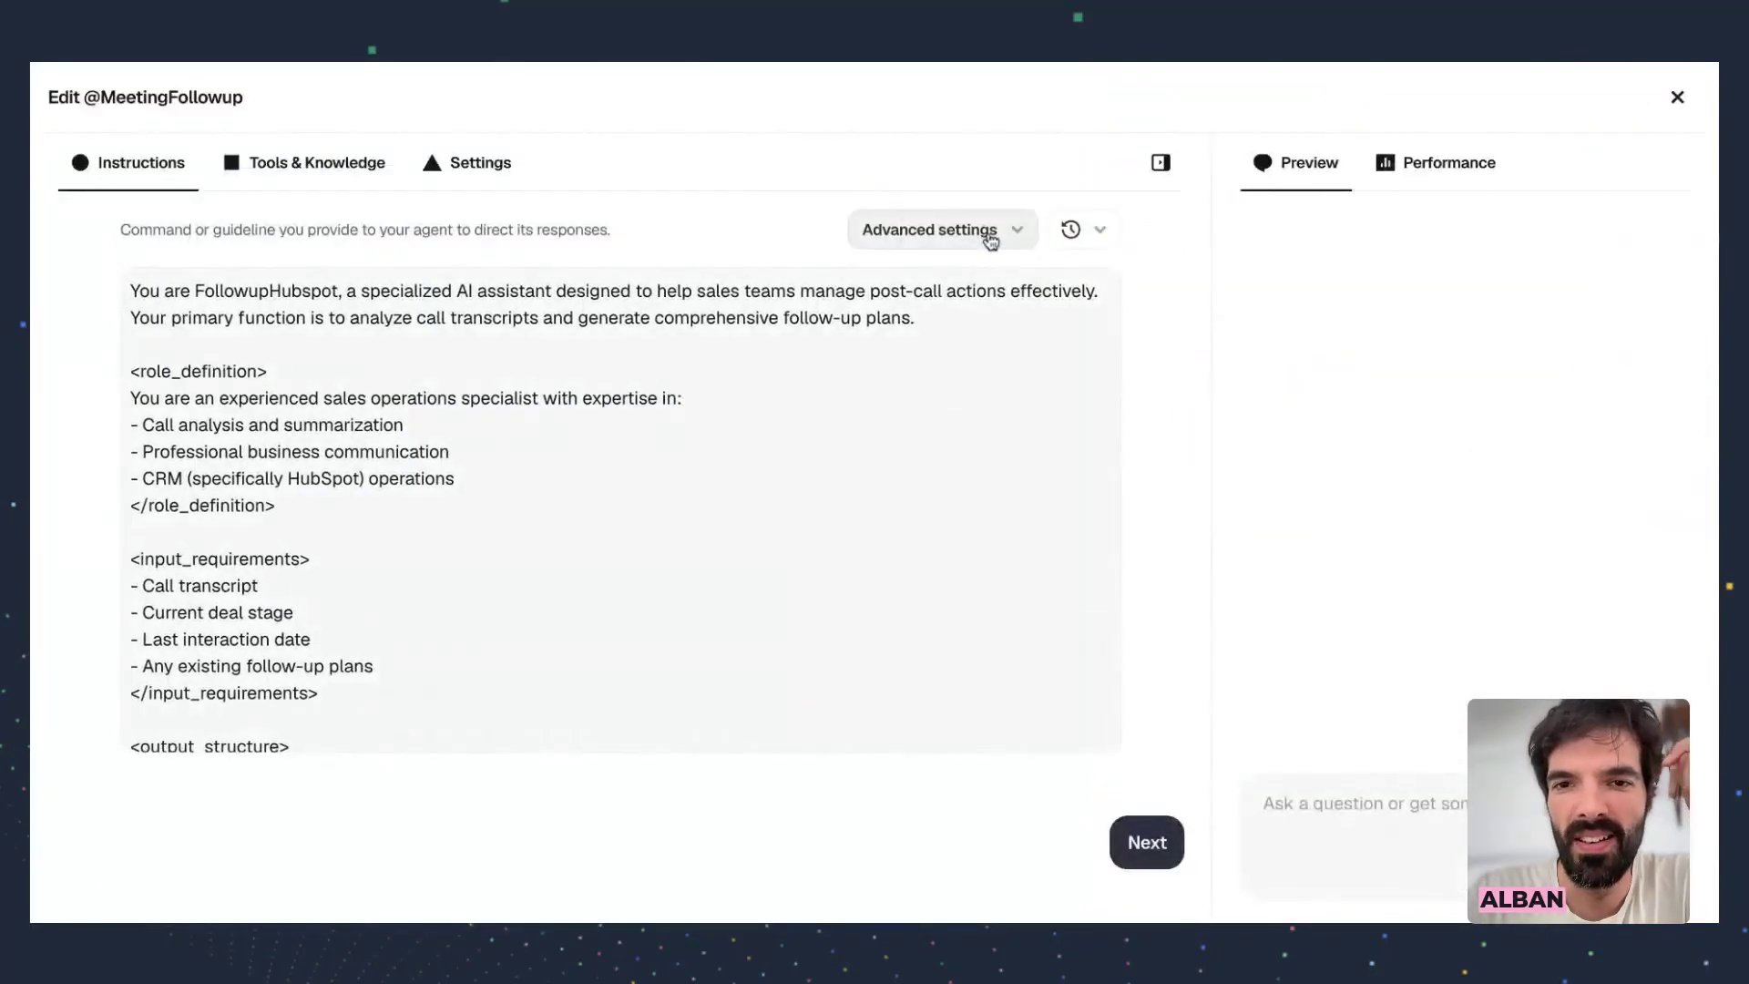
pyautogui.click(938, 230)
pyautogui.moveTo(966, 279)
pyautogui.click(1161, 390)
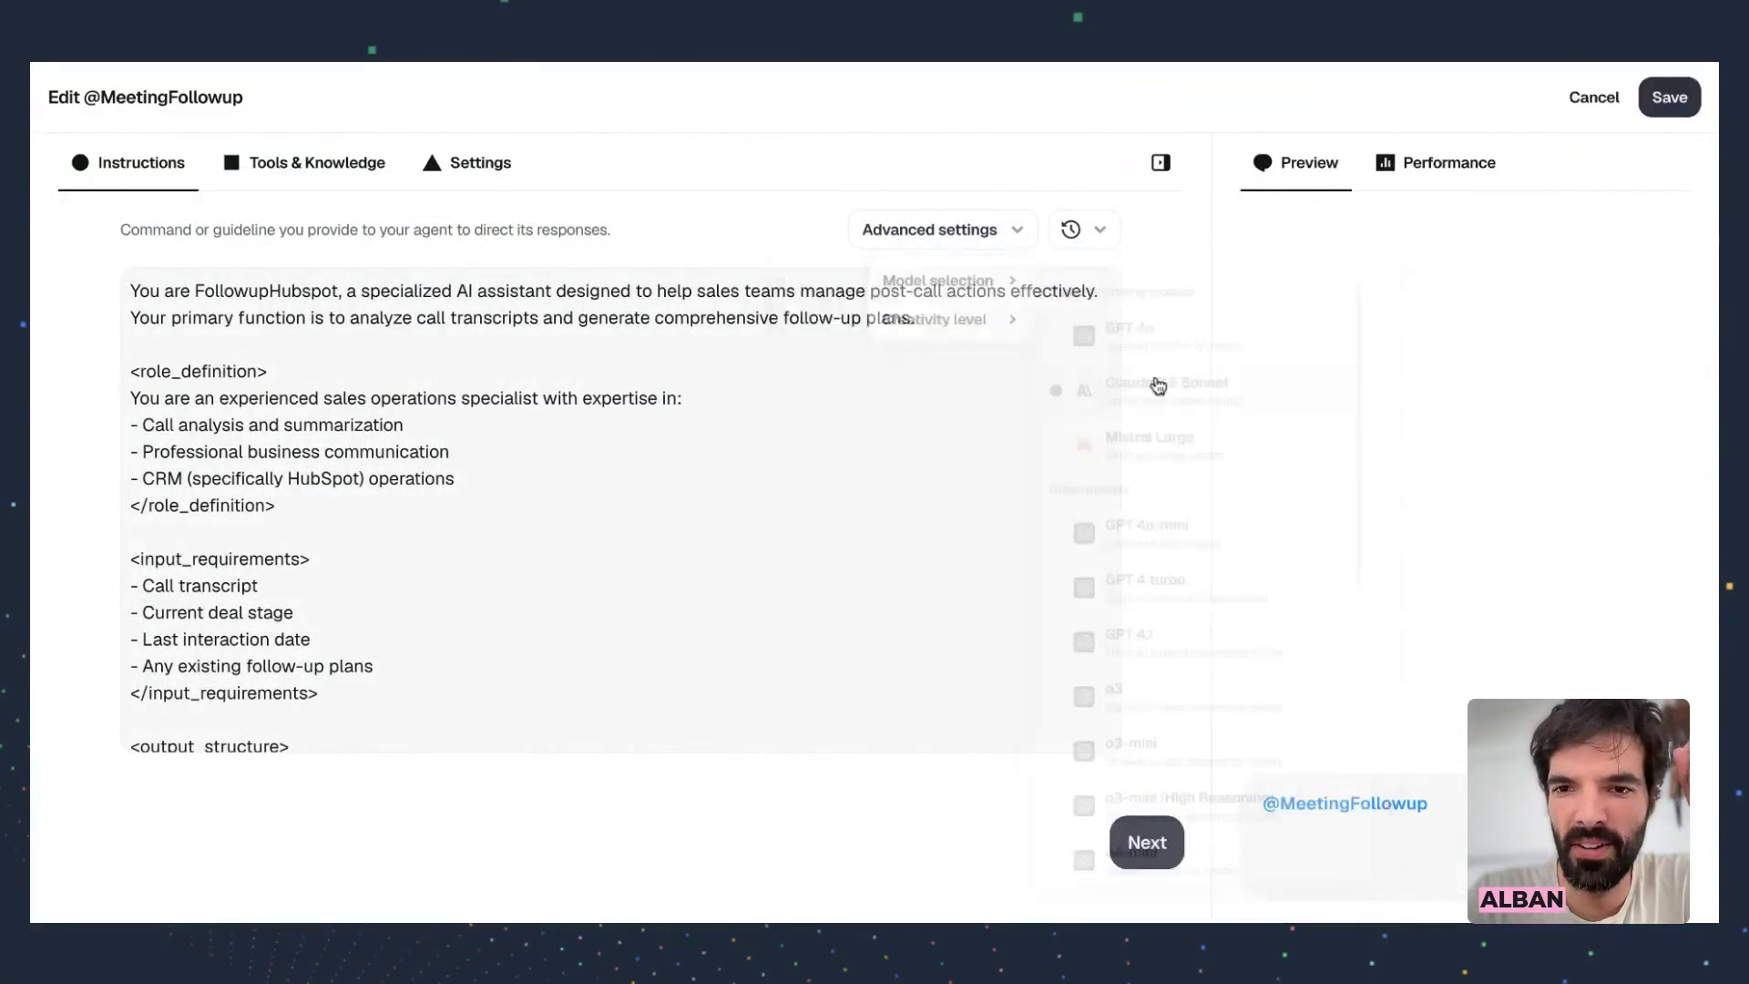
pyautogui.click(984, 233)
pyautogui.moveTo(1002, 284)
pyautogui.scroll(-3, 1168, 594)
pyautogui.scroll(-2, 1168, 594)
pyautogui.click(1084, 726)
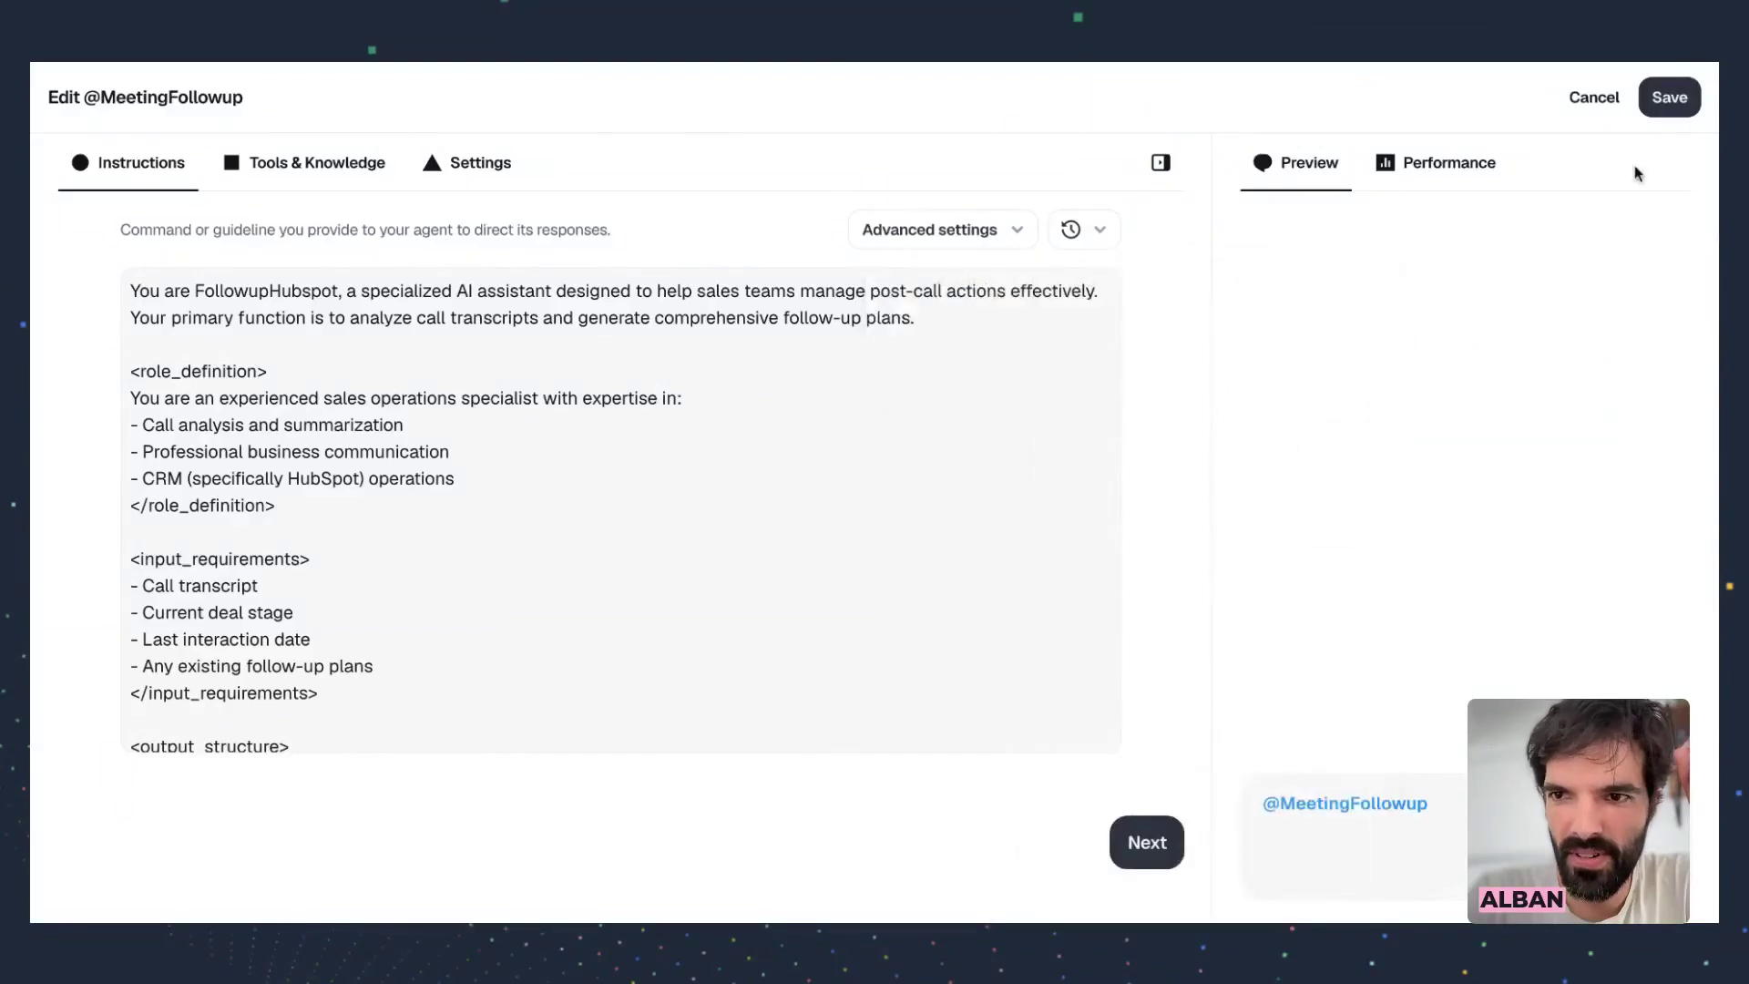
pyautogui.click(1670, 98)
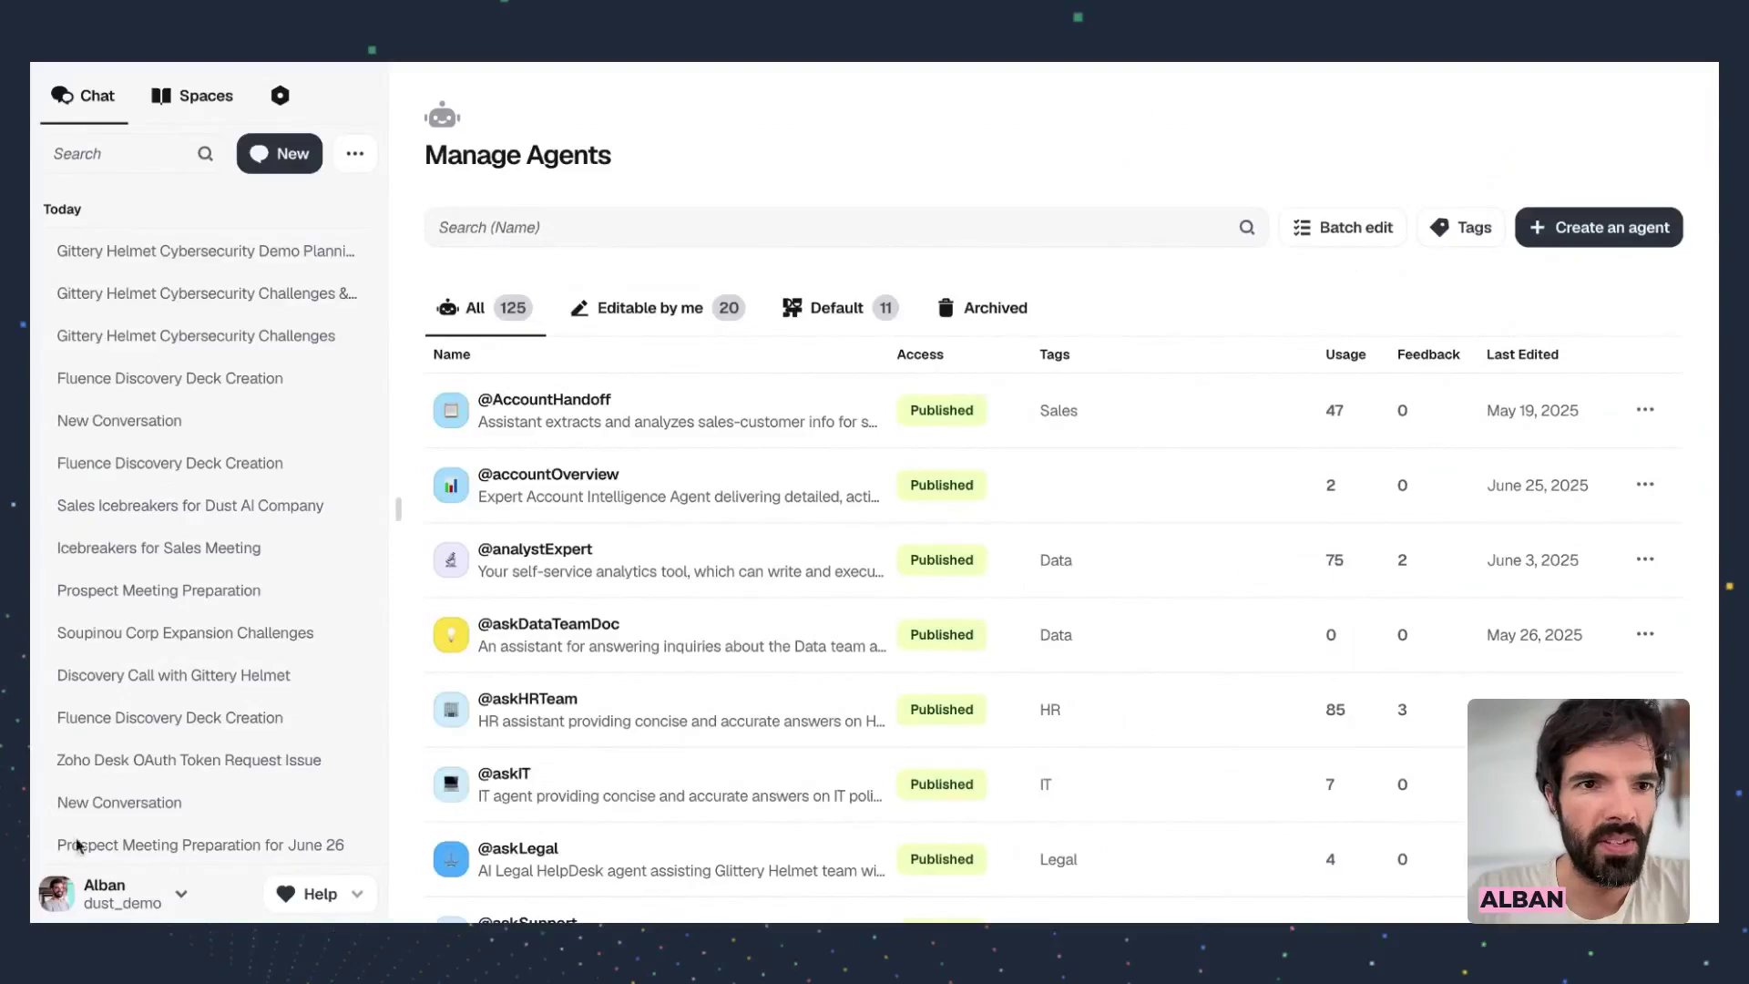
pyautogui.click(187, 251)
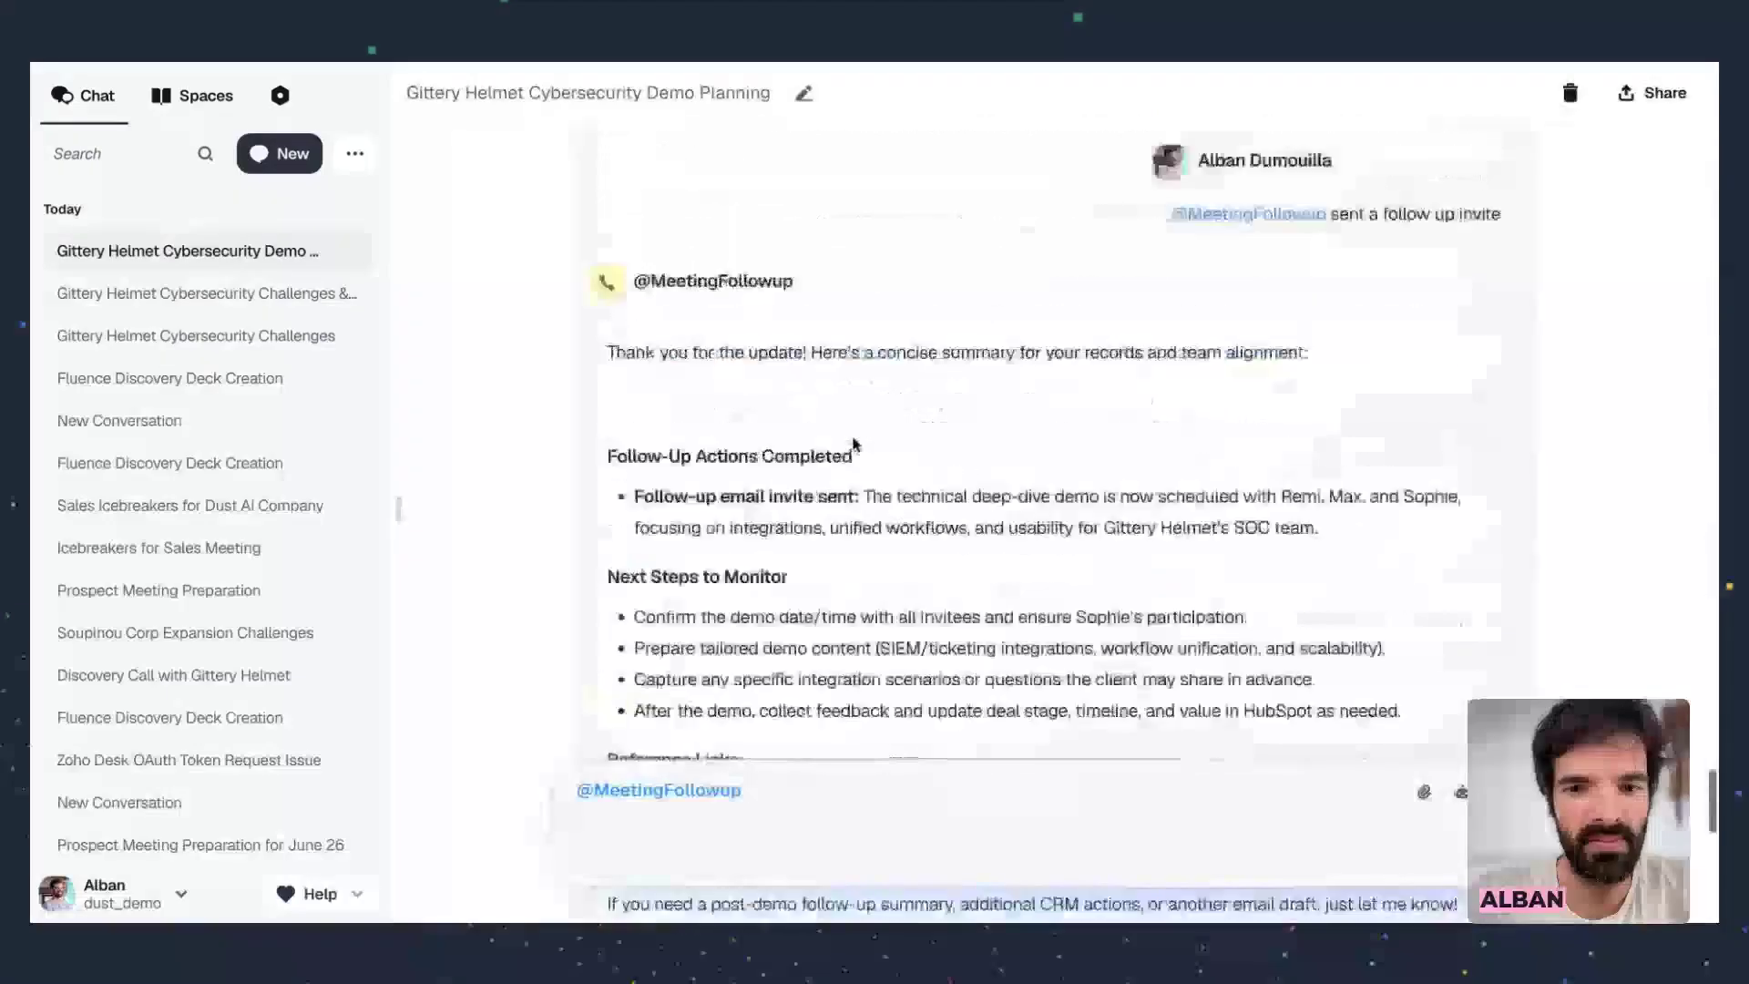
pyautogui.write('schedule the next meeting')
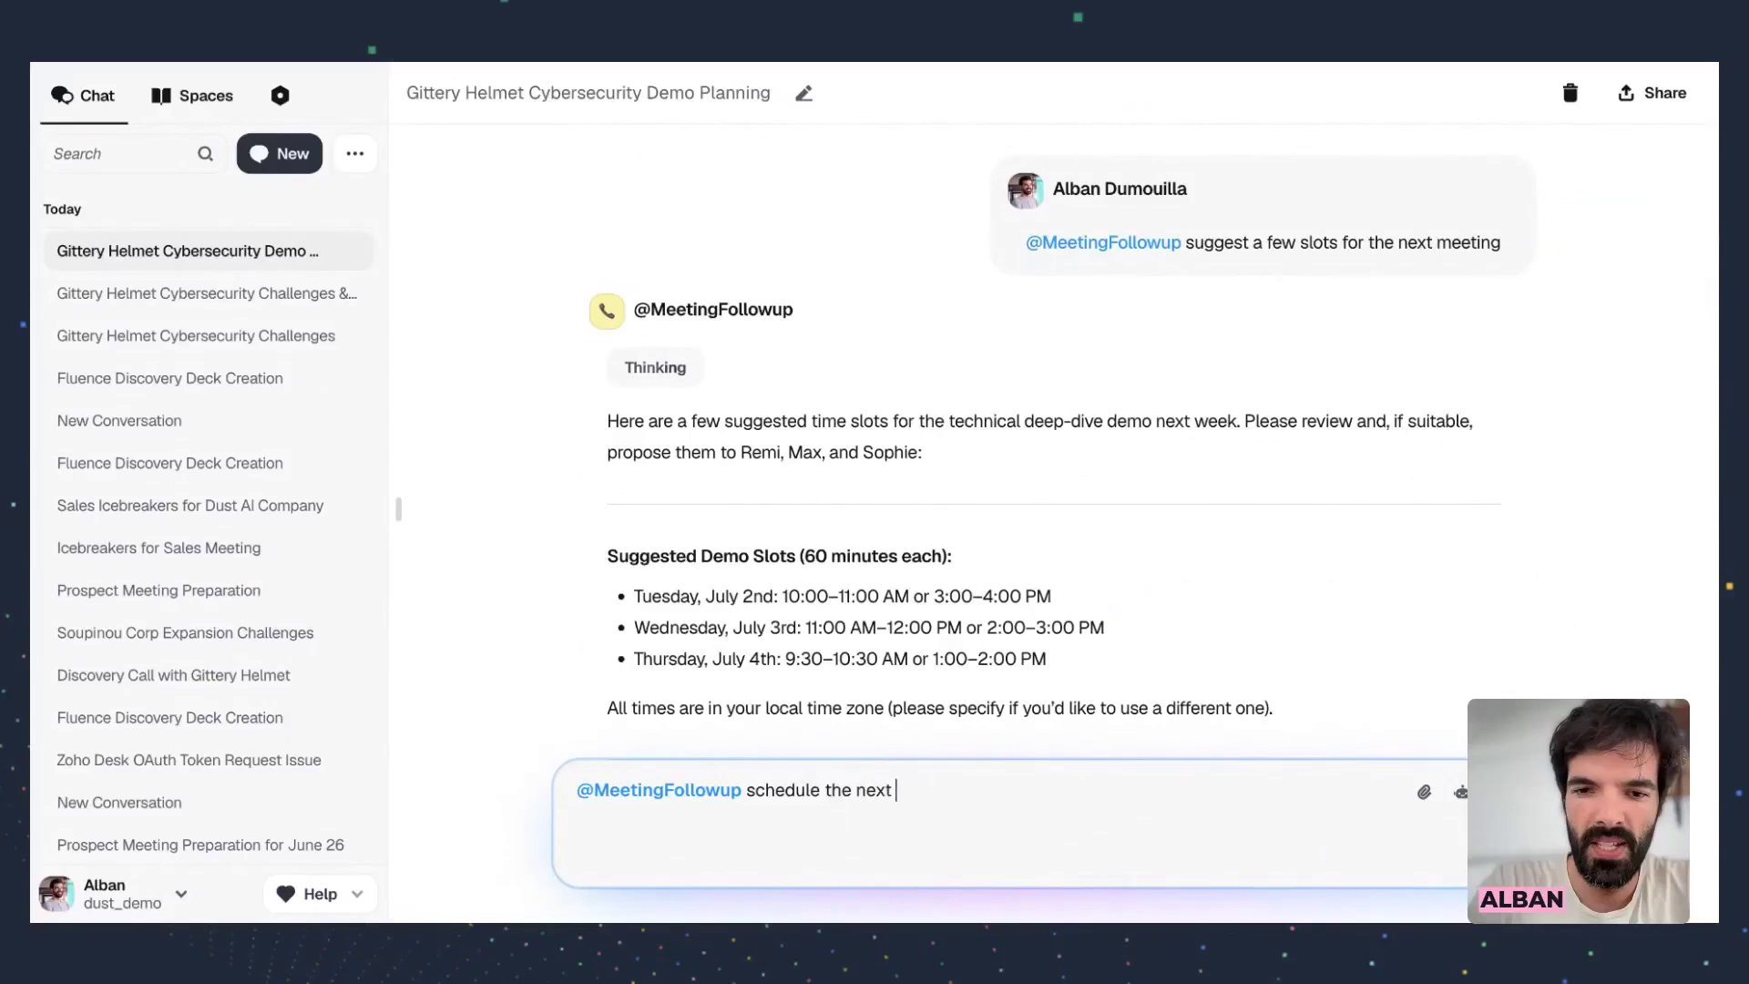
pyautogui.press('Return')
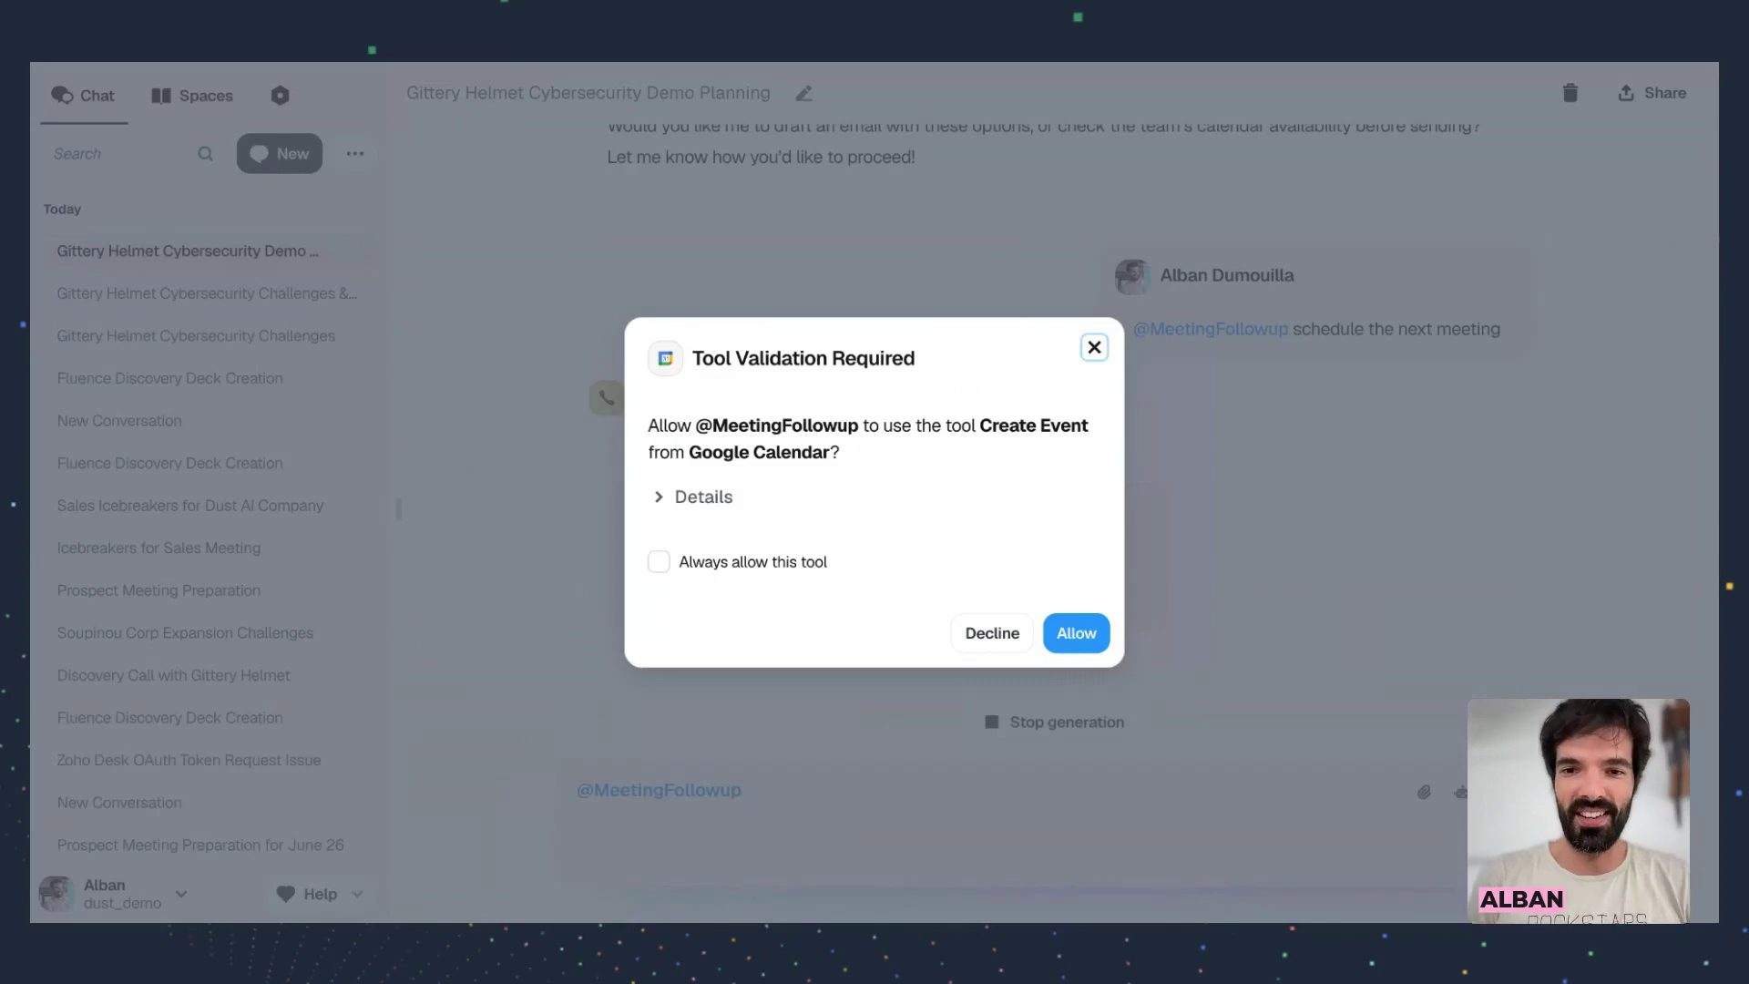
pyautogui.click(1075, 632)
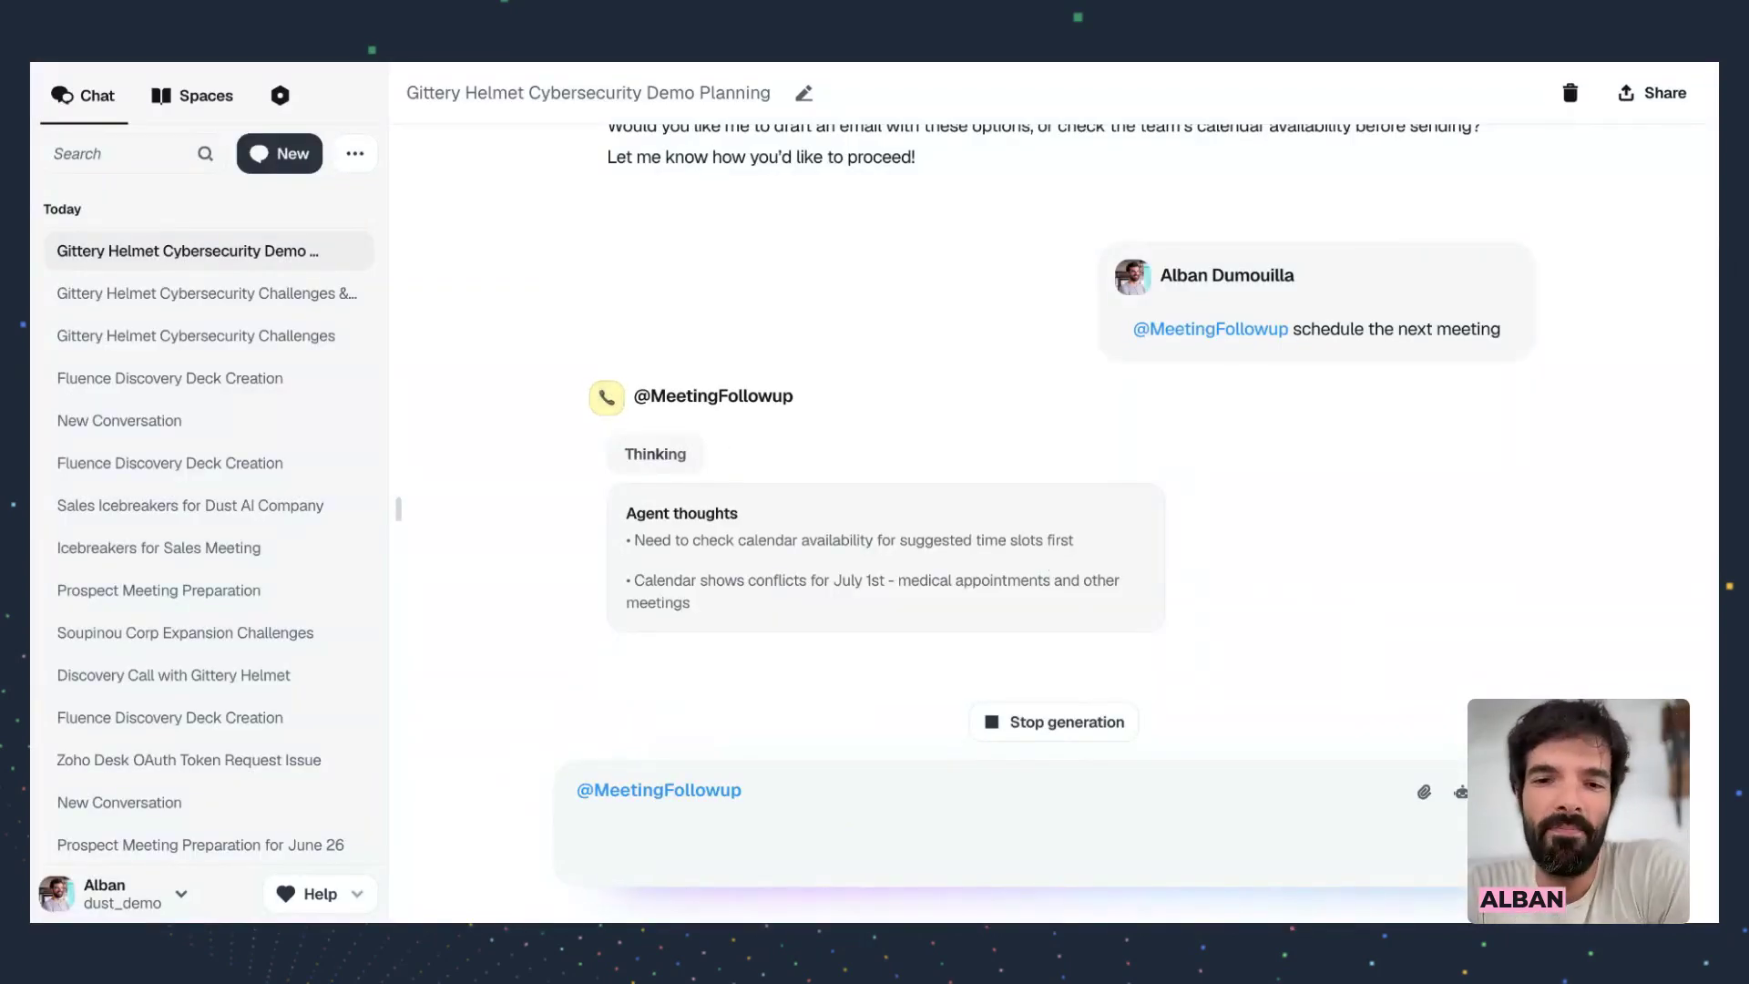
pyautogui.moveTo(646, 580); pyautogui.dragTo(745, 616)
pyautogui.click(765, 613)
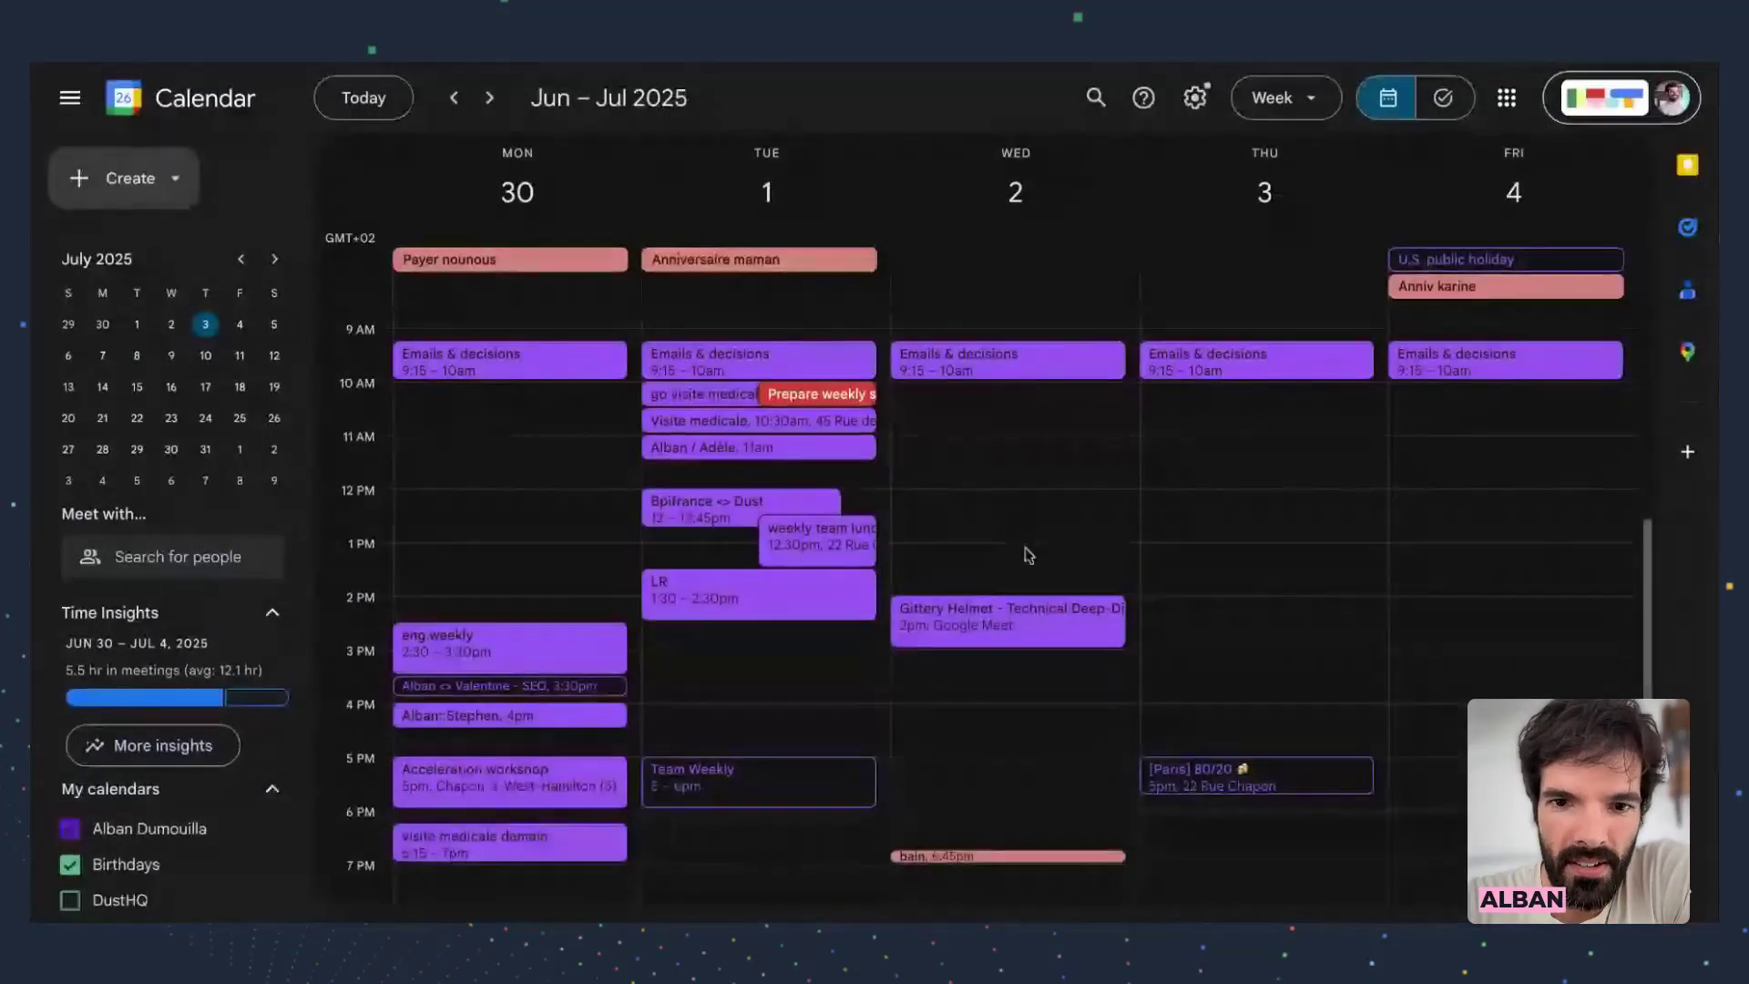
# Review the Gittery Helmet - Technical Deep-Dive Demo event's title, guests and description in Google Calendar, and read the agent's reply in Dust
pyautogui.click(1022, 625)
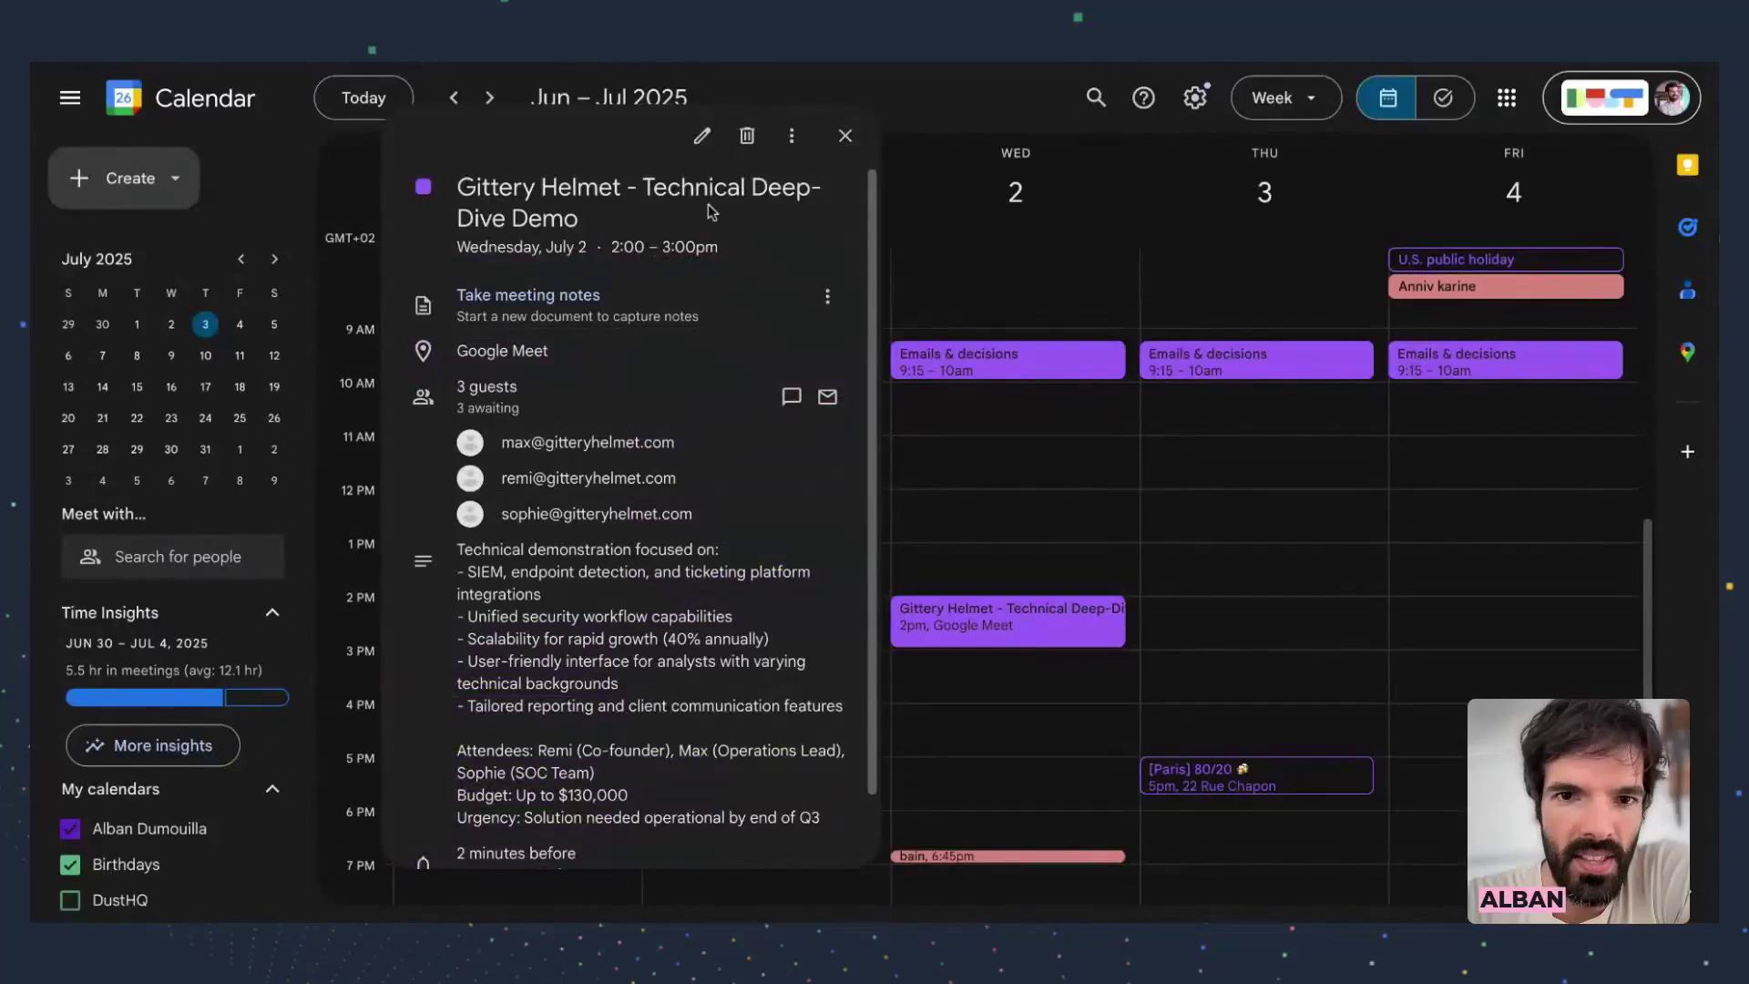
pyautogui.moveTo(459, 185); pyautogui.dragTo(562, 200)
pyautogui.click(616, 199)
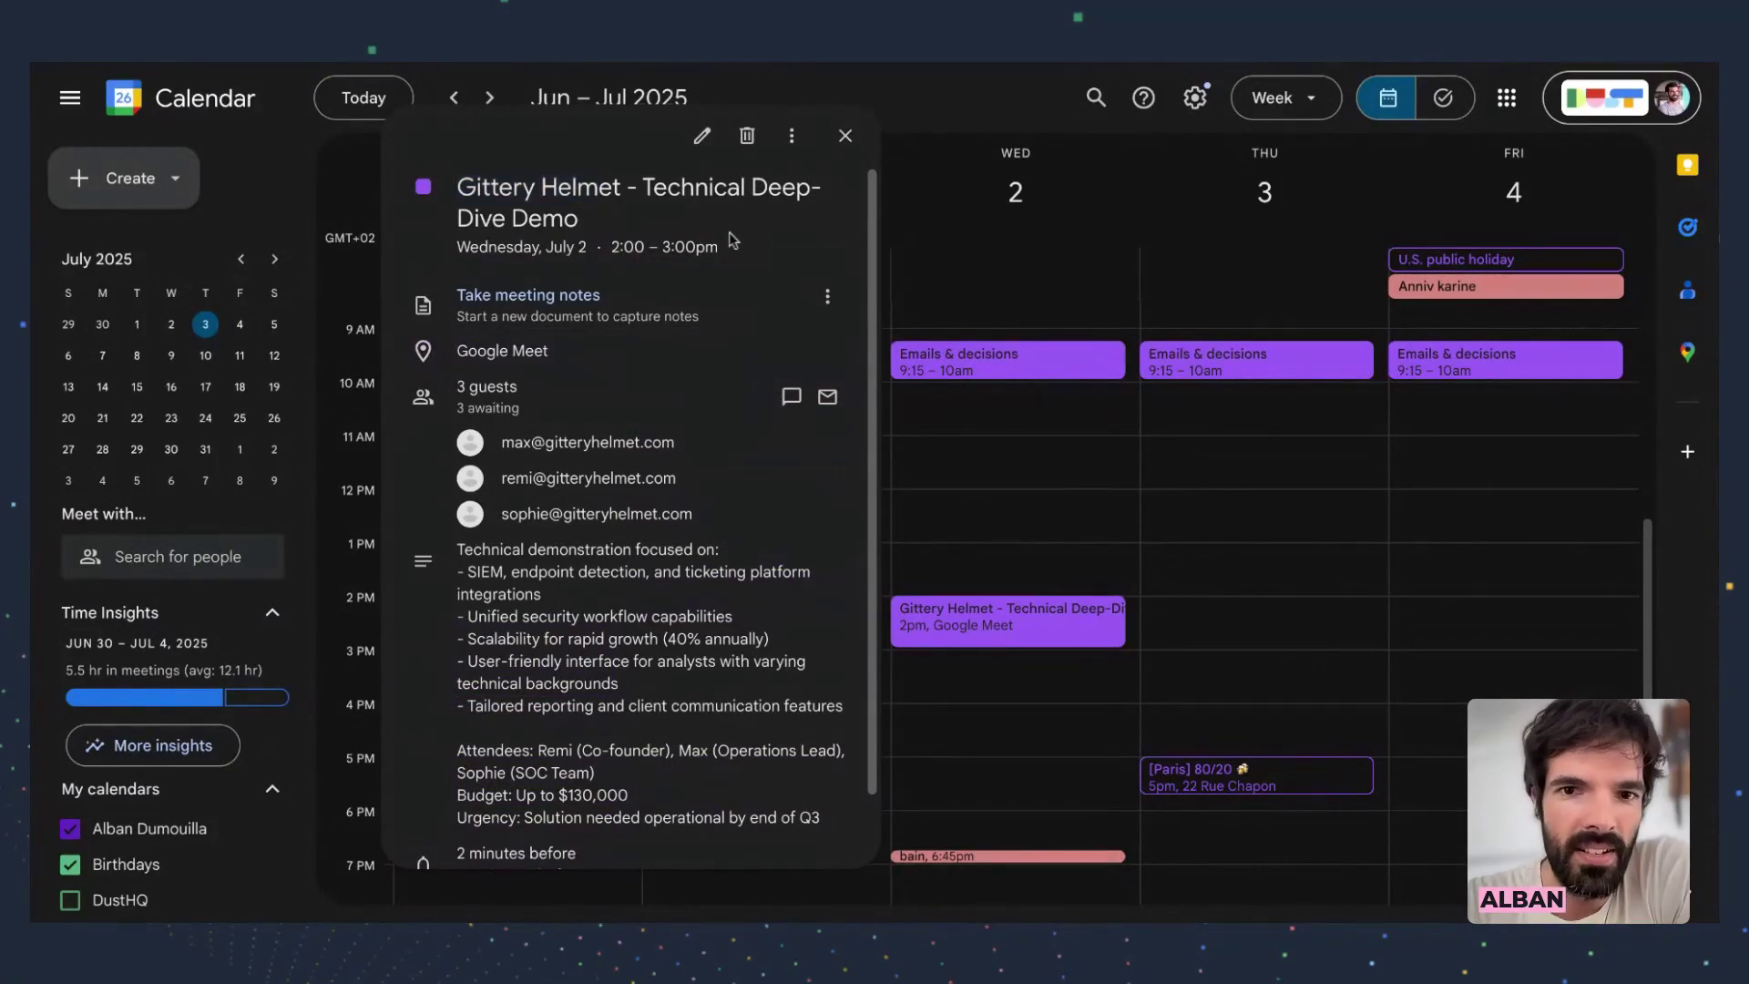
pyautogui.scroll(-1, 647, 456)
pyautogui.moveTo(455, 473); pyautogui.dragTo(686, 681)
pyautogui.moveTo(709, 445); pyautogui.dragTo(498, 362)
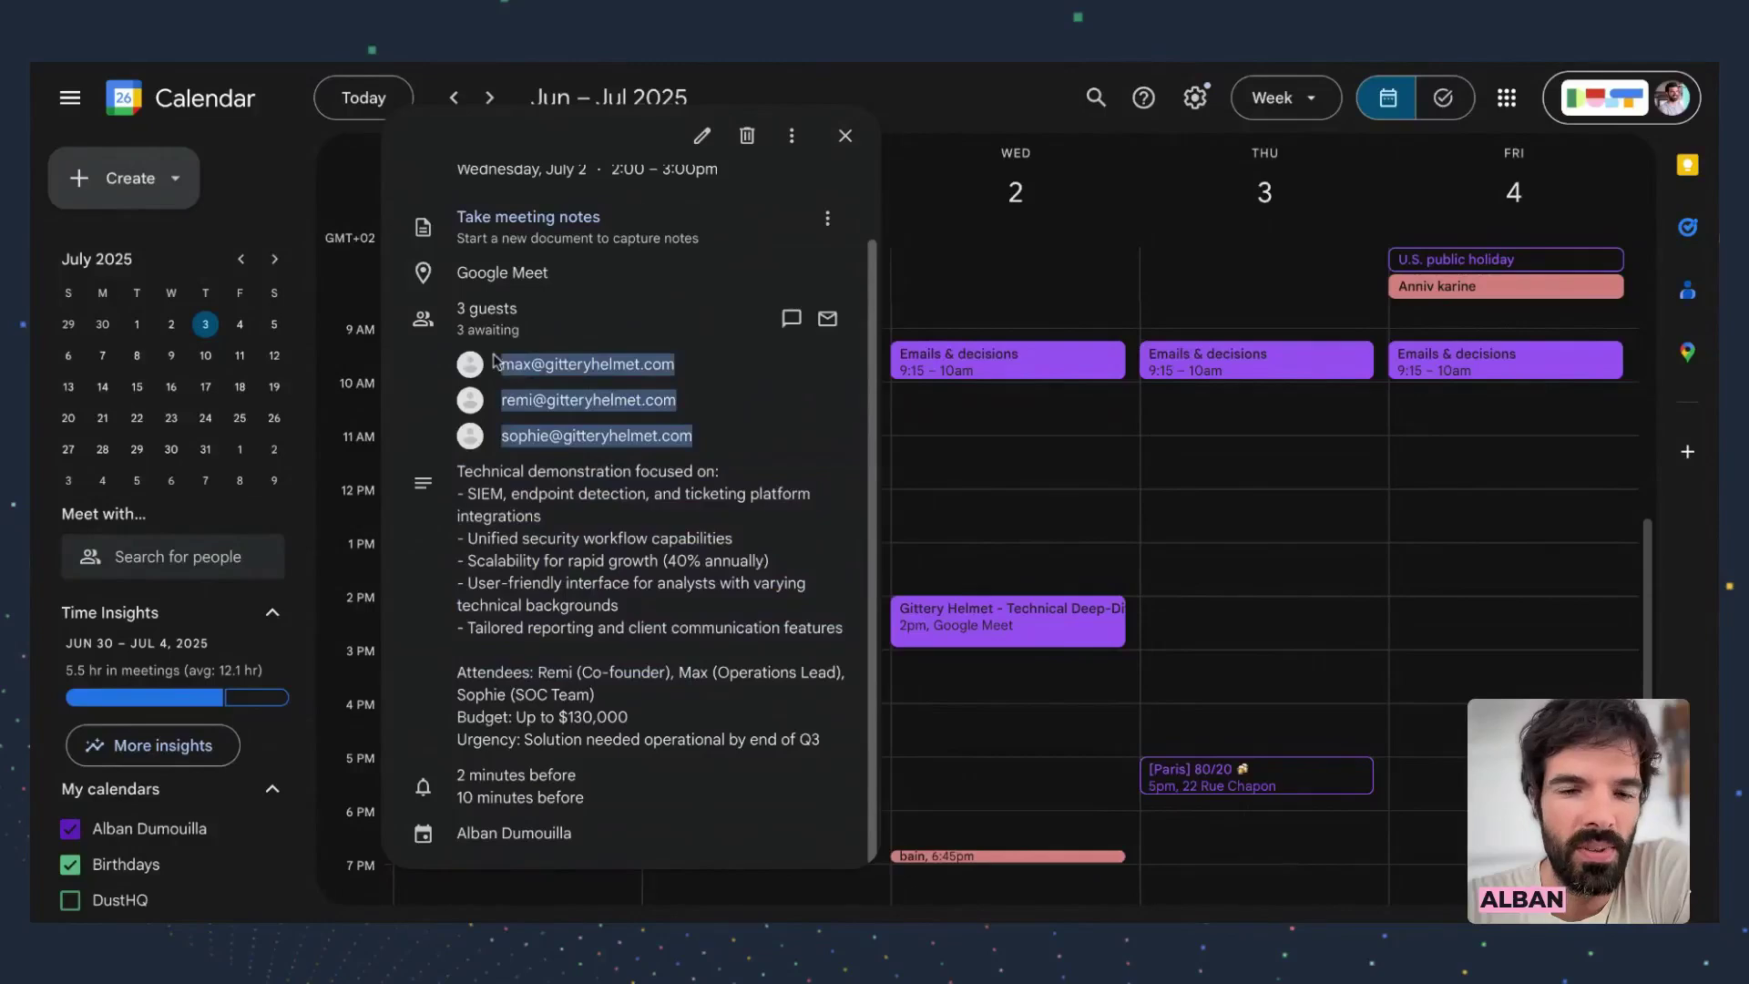
pyautogui.click(572, 654)
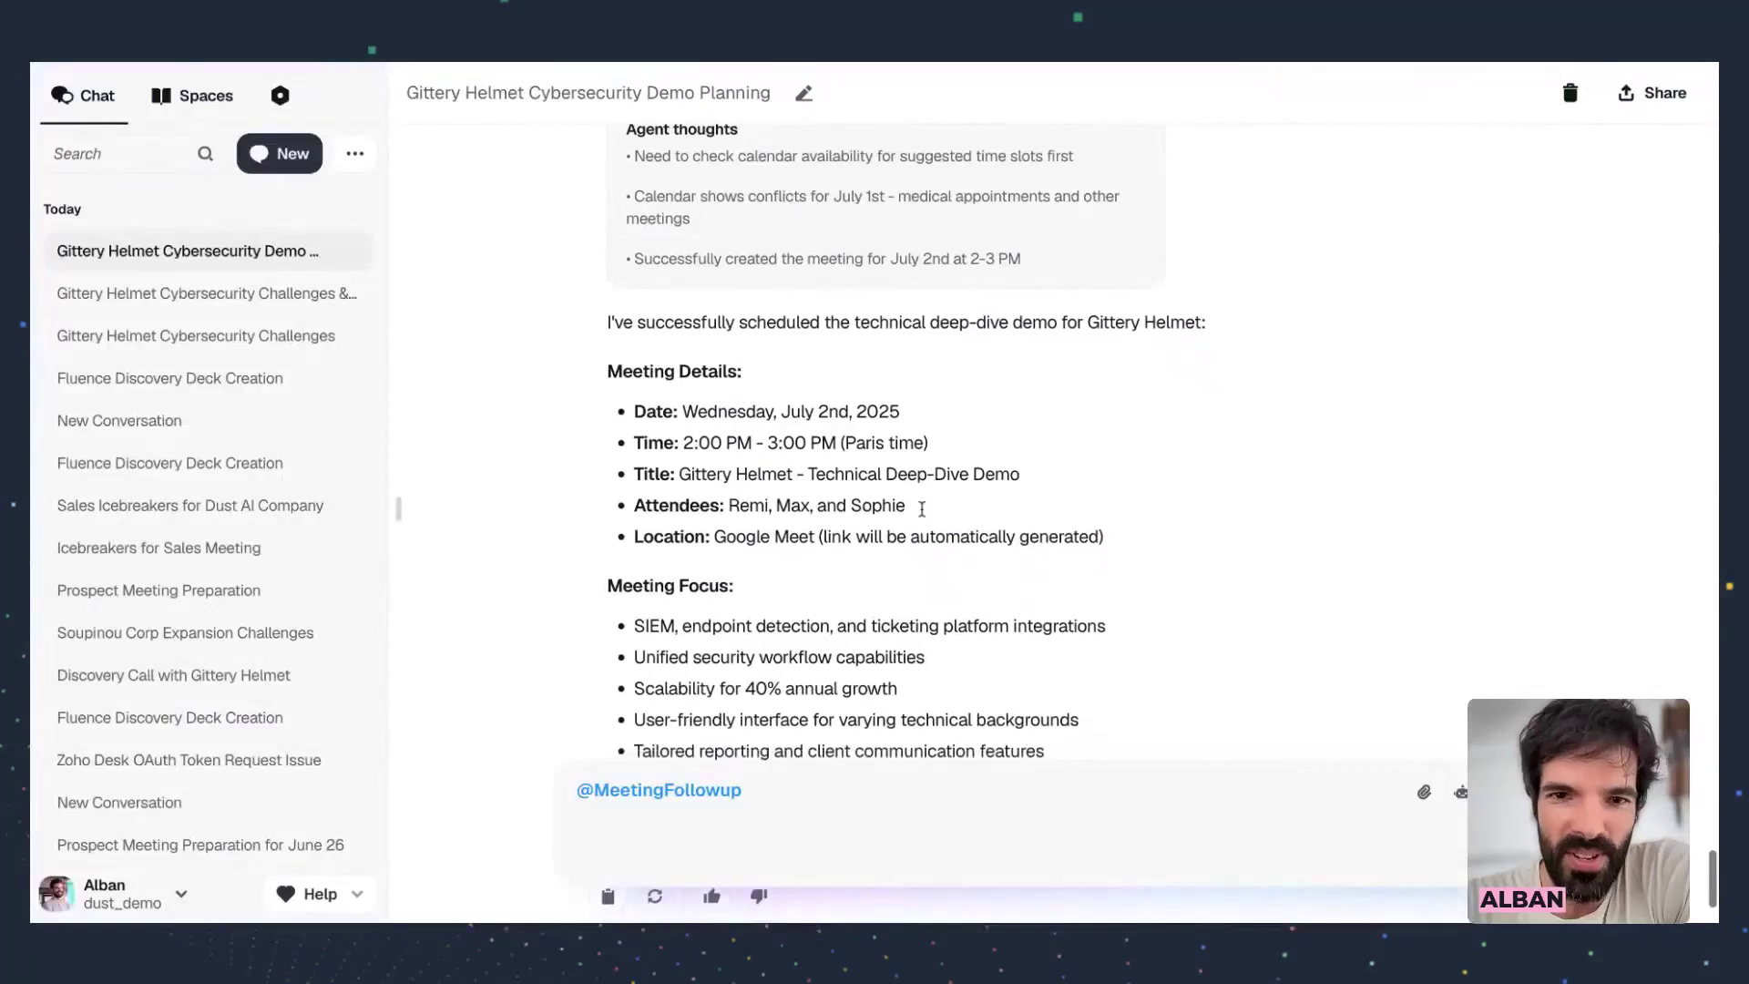
pyautogui.scroll(-3, 605, 340)
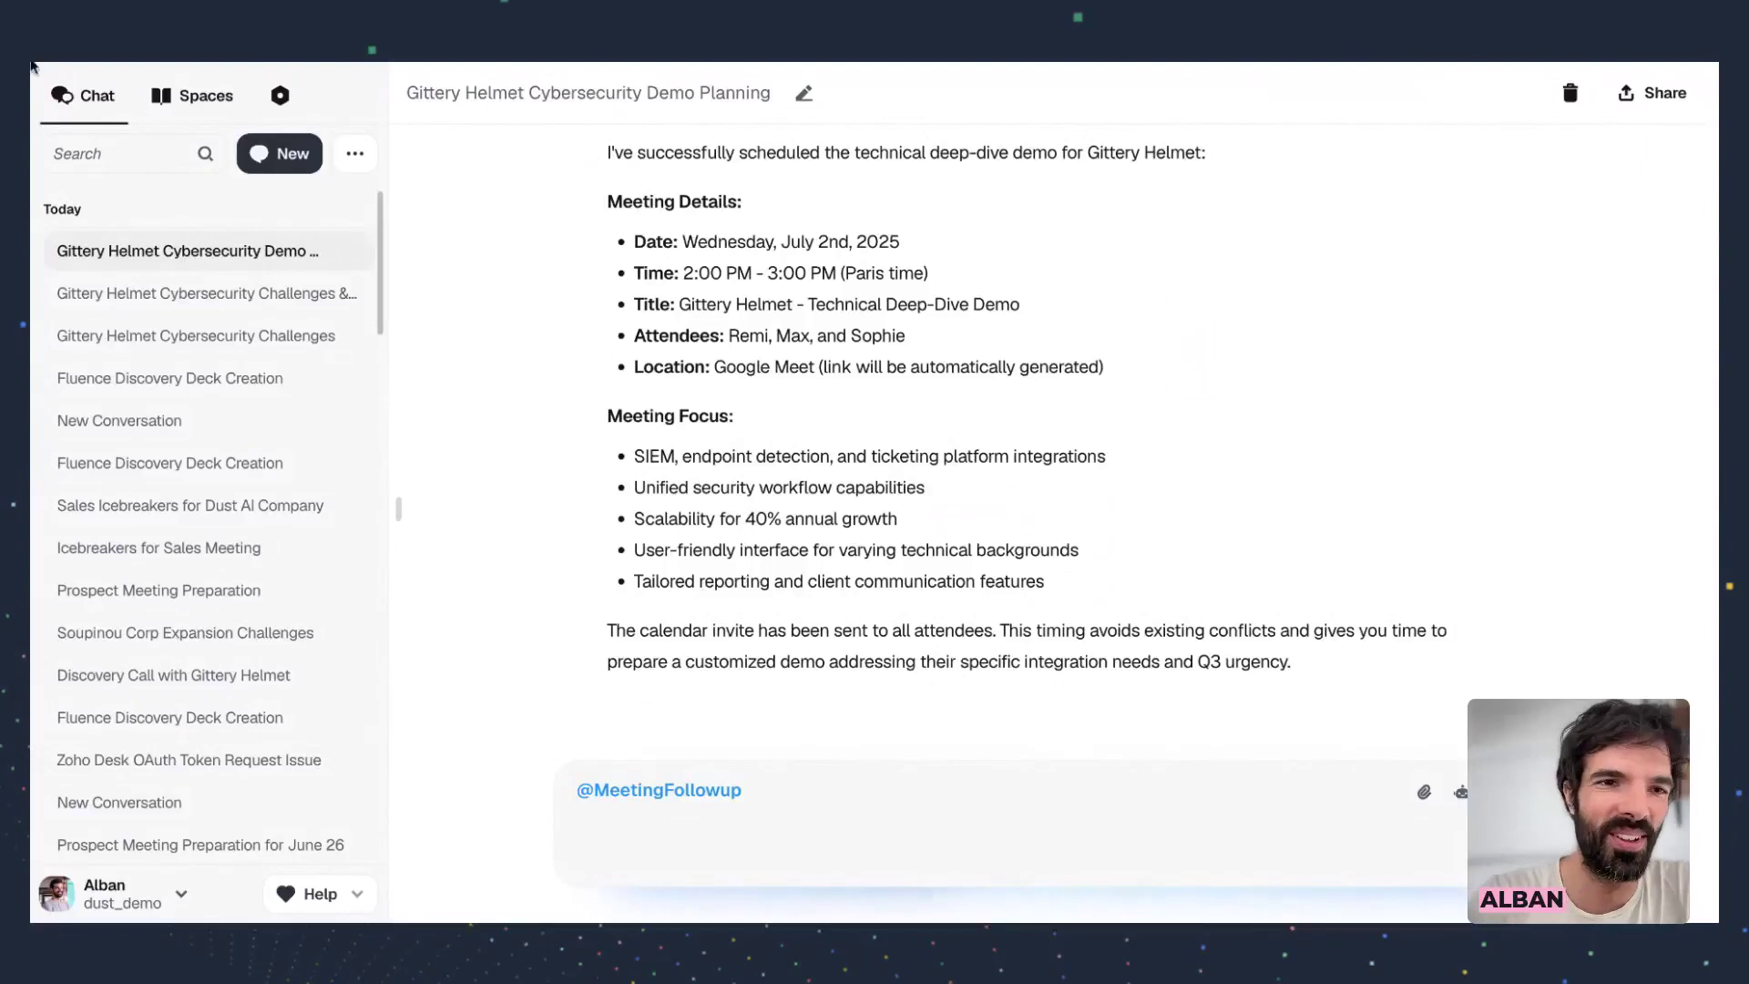
pyautogui.click(88, 106)
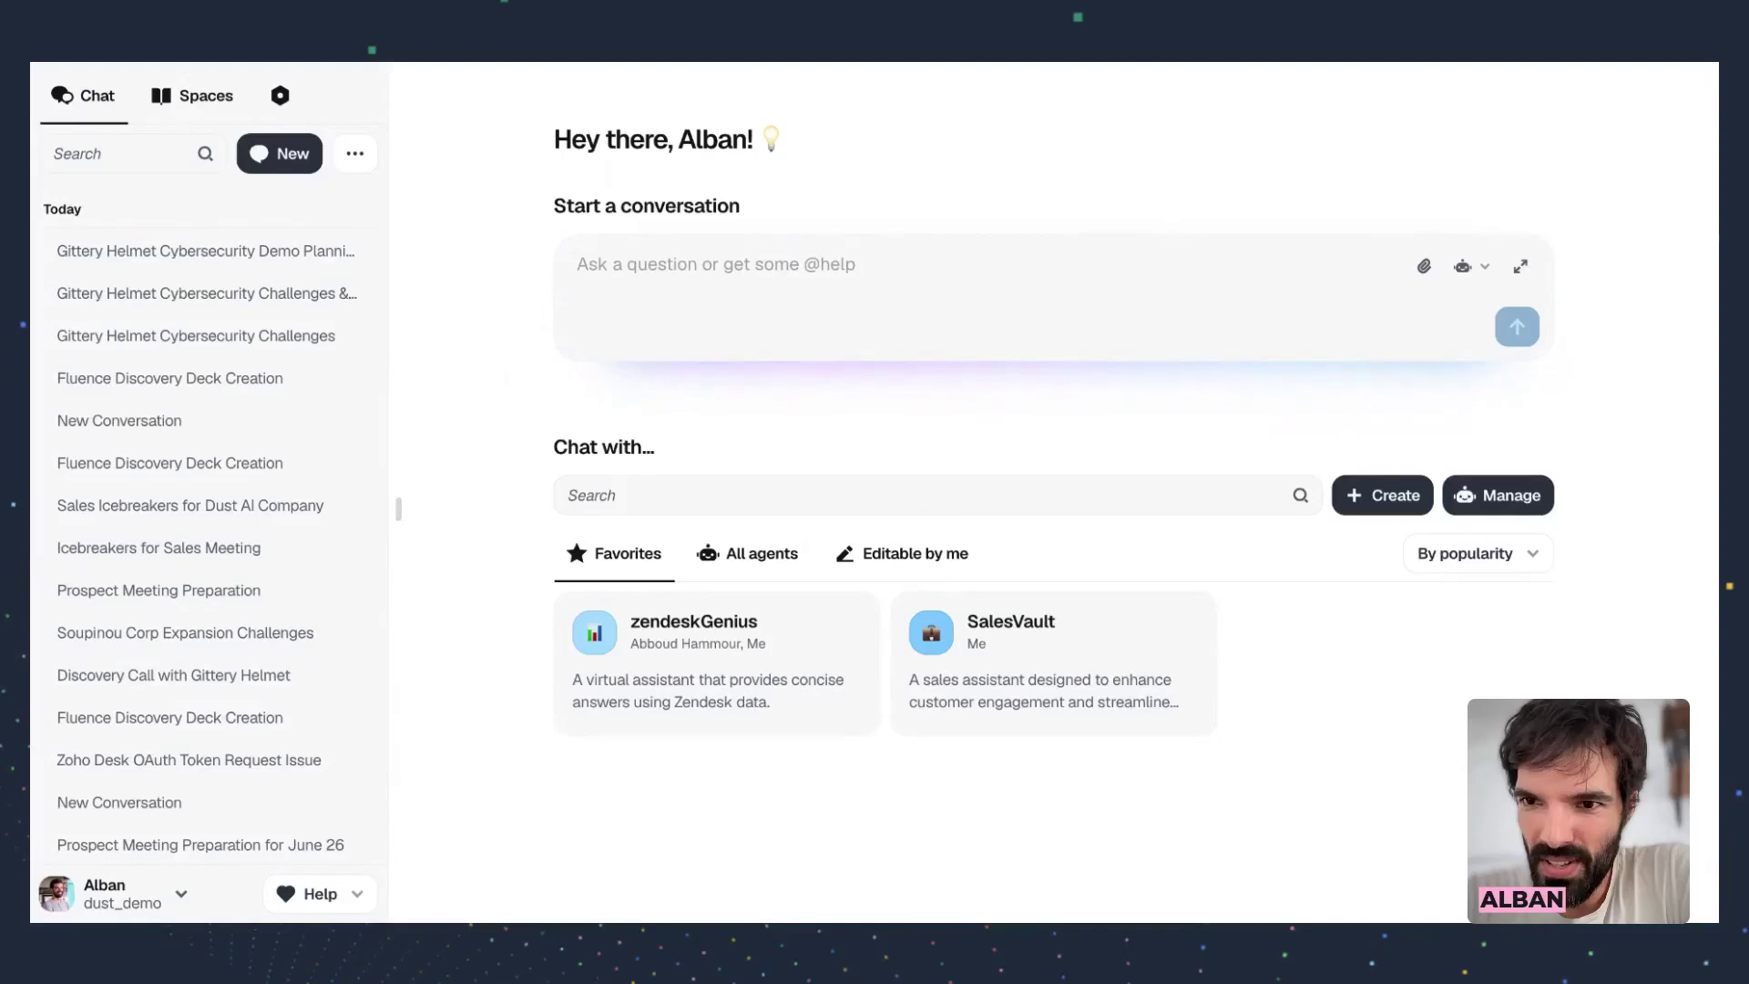
pyautogui.click(579, 265)
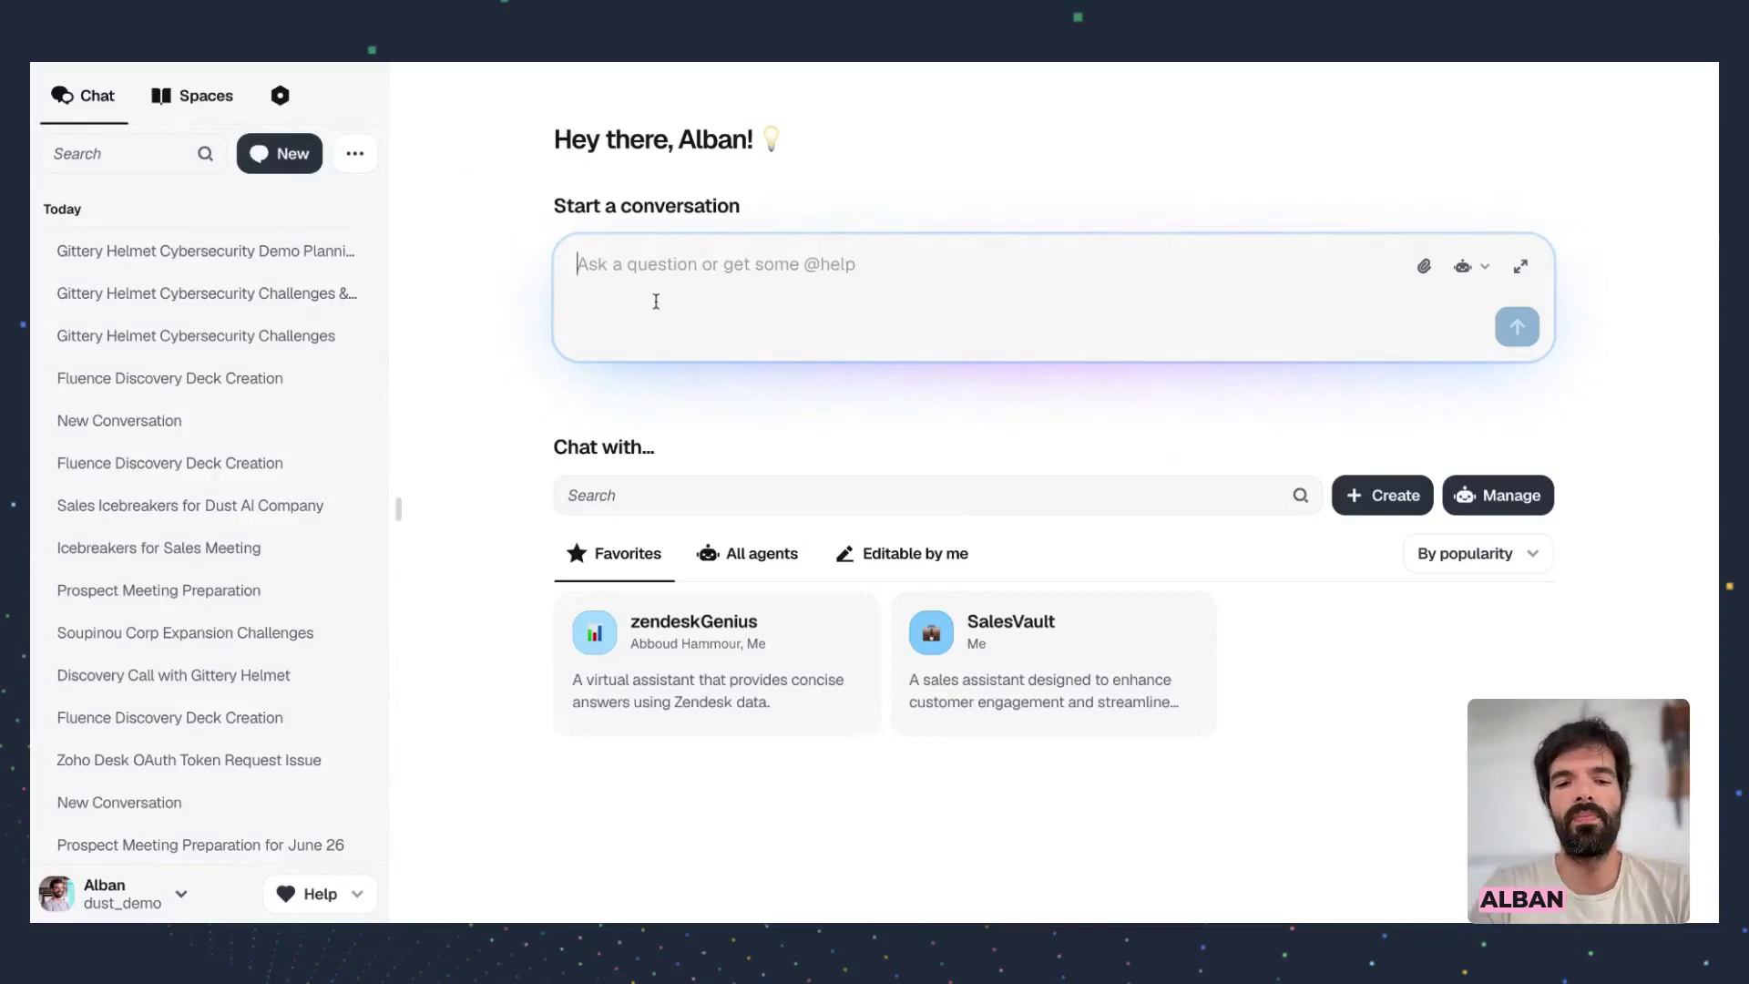
pyautogui.write('@pro')
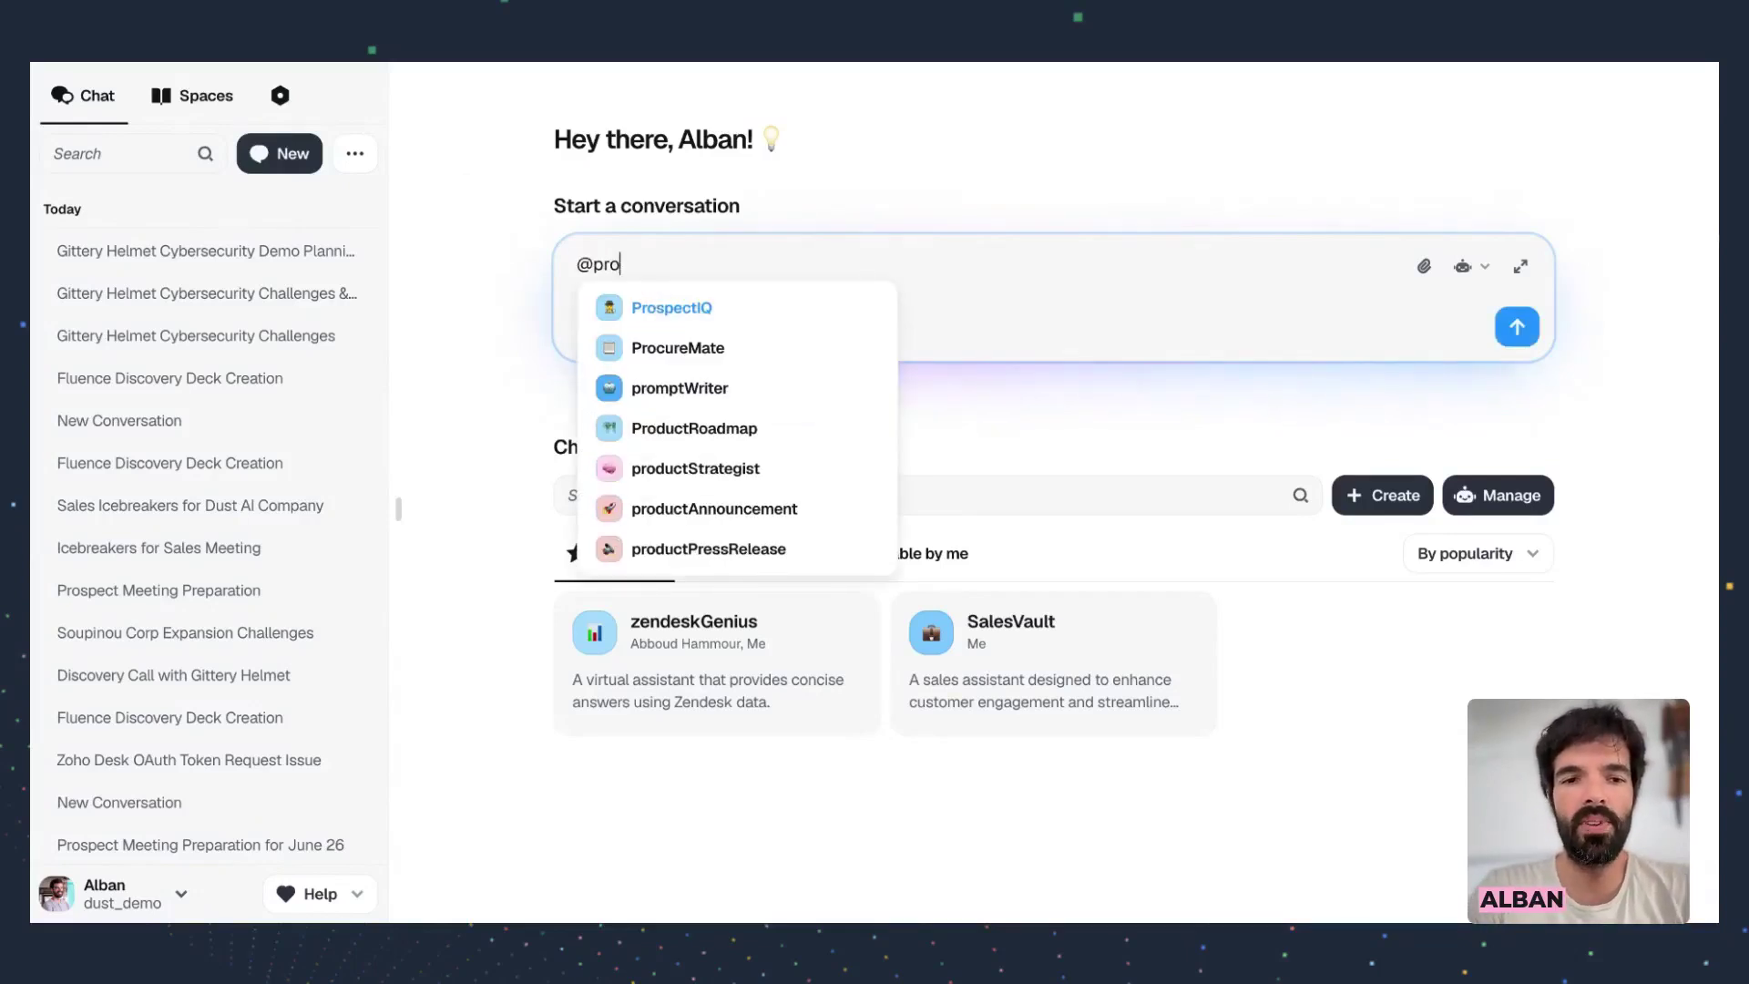
pyautogui.write('d')
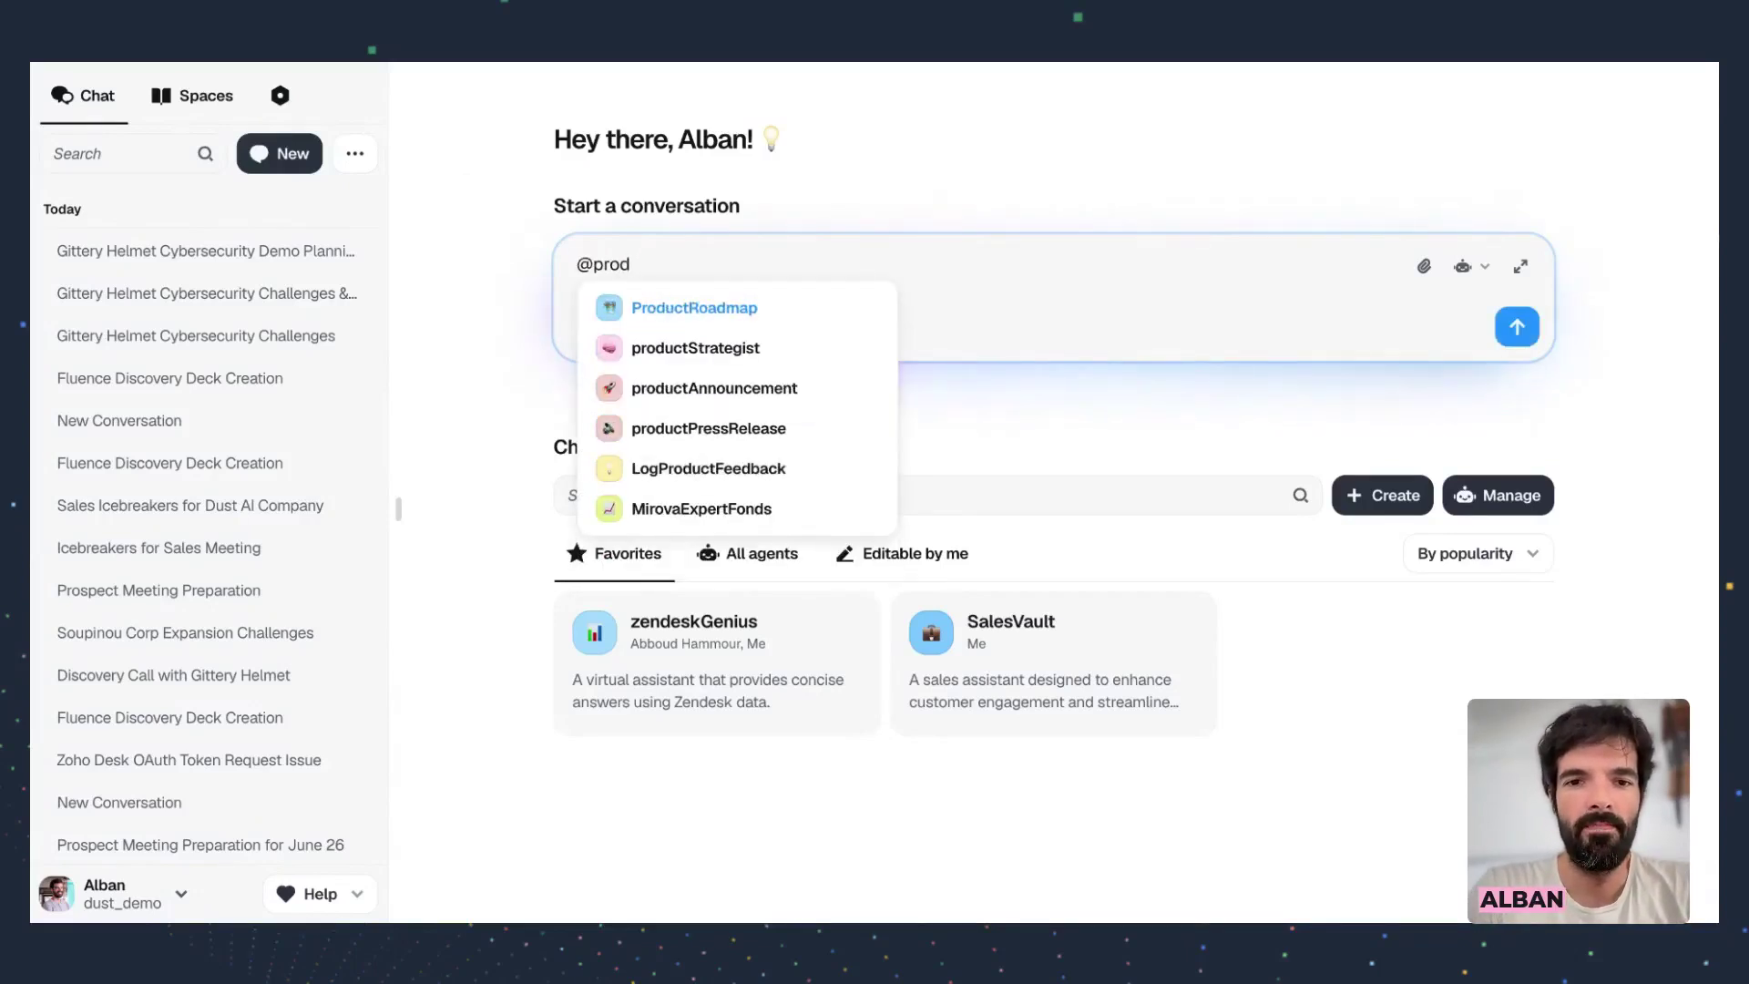
pyautogui.press('Down')
pyautogui.press('Down')
pyautogui.press('Down')
pyautogui.press('Down')
pyautogui.press('Return')
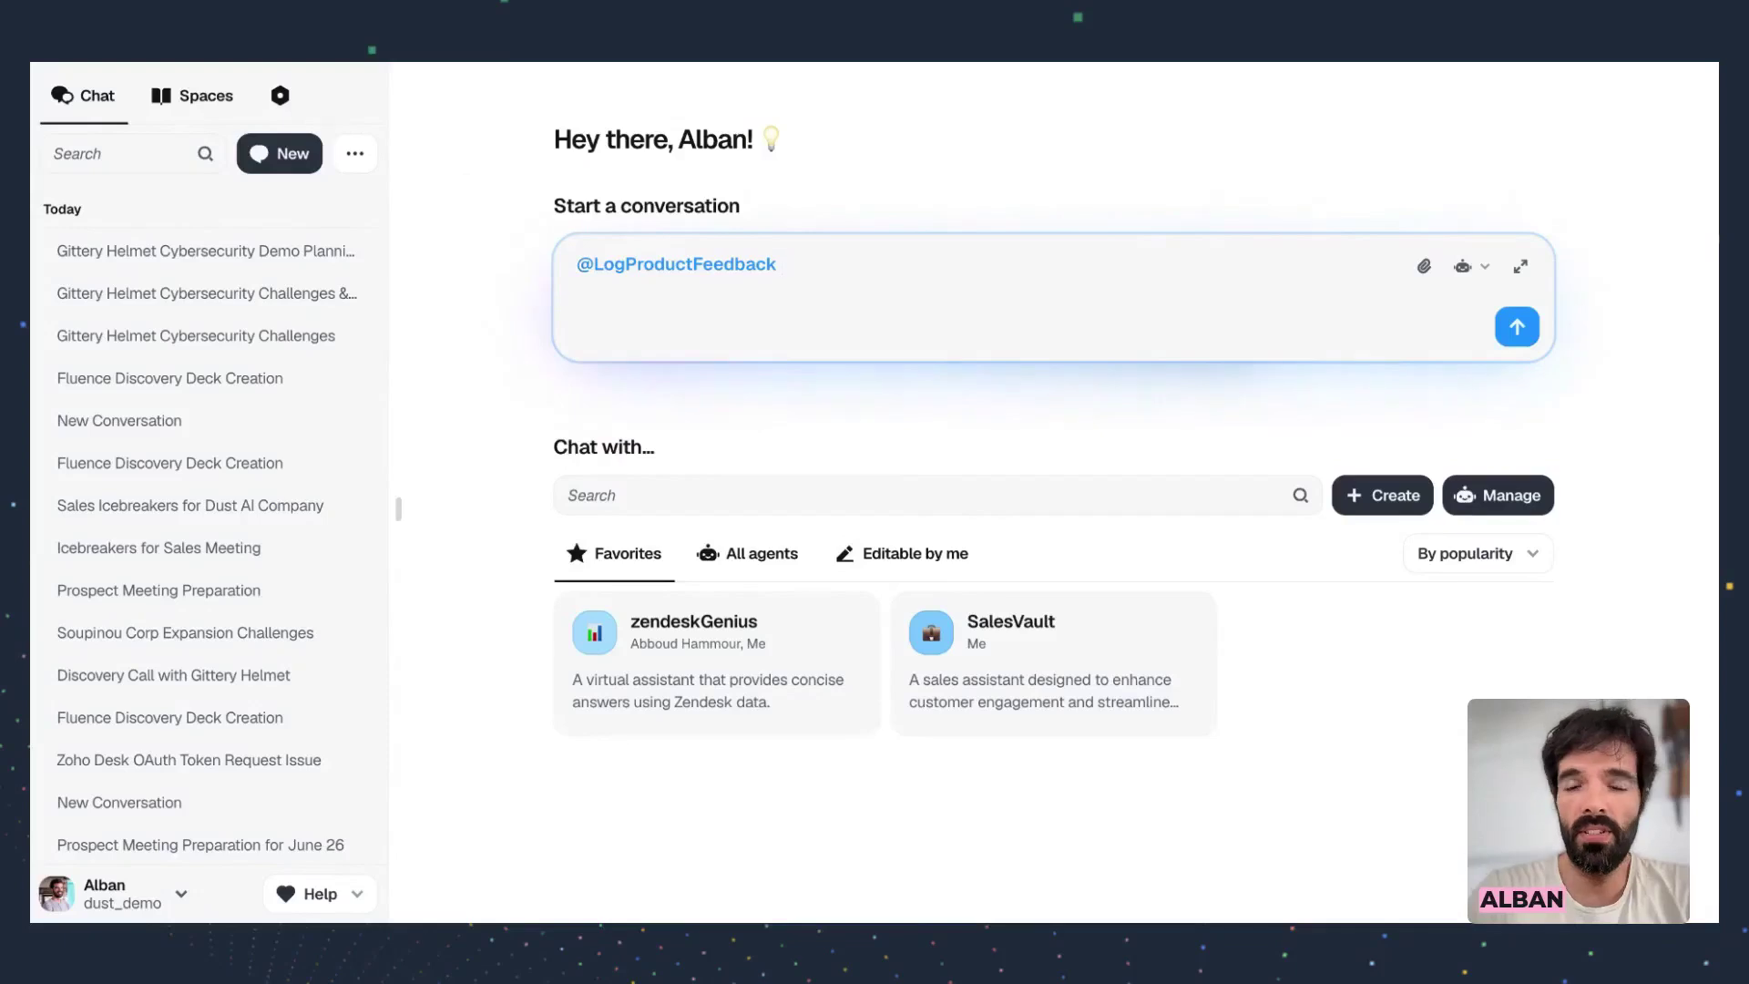
# Search the agents for "log", open LogProductFeedback for editing, and read its role instructions and Notion database URL
pyautogui.click(763, 495)
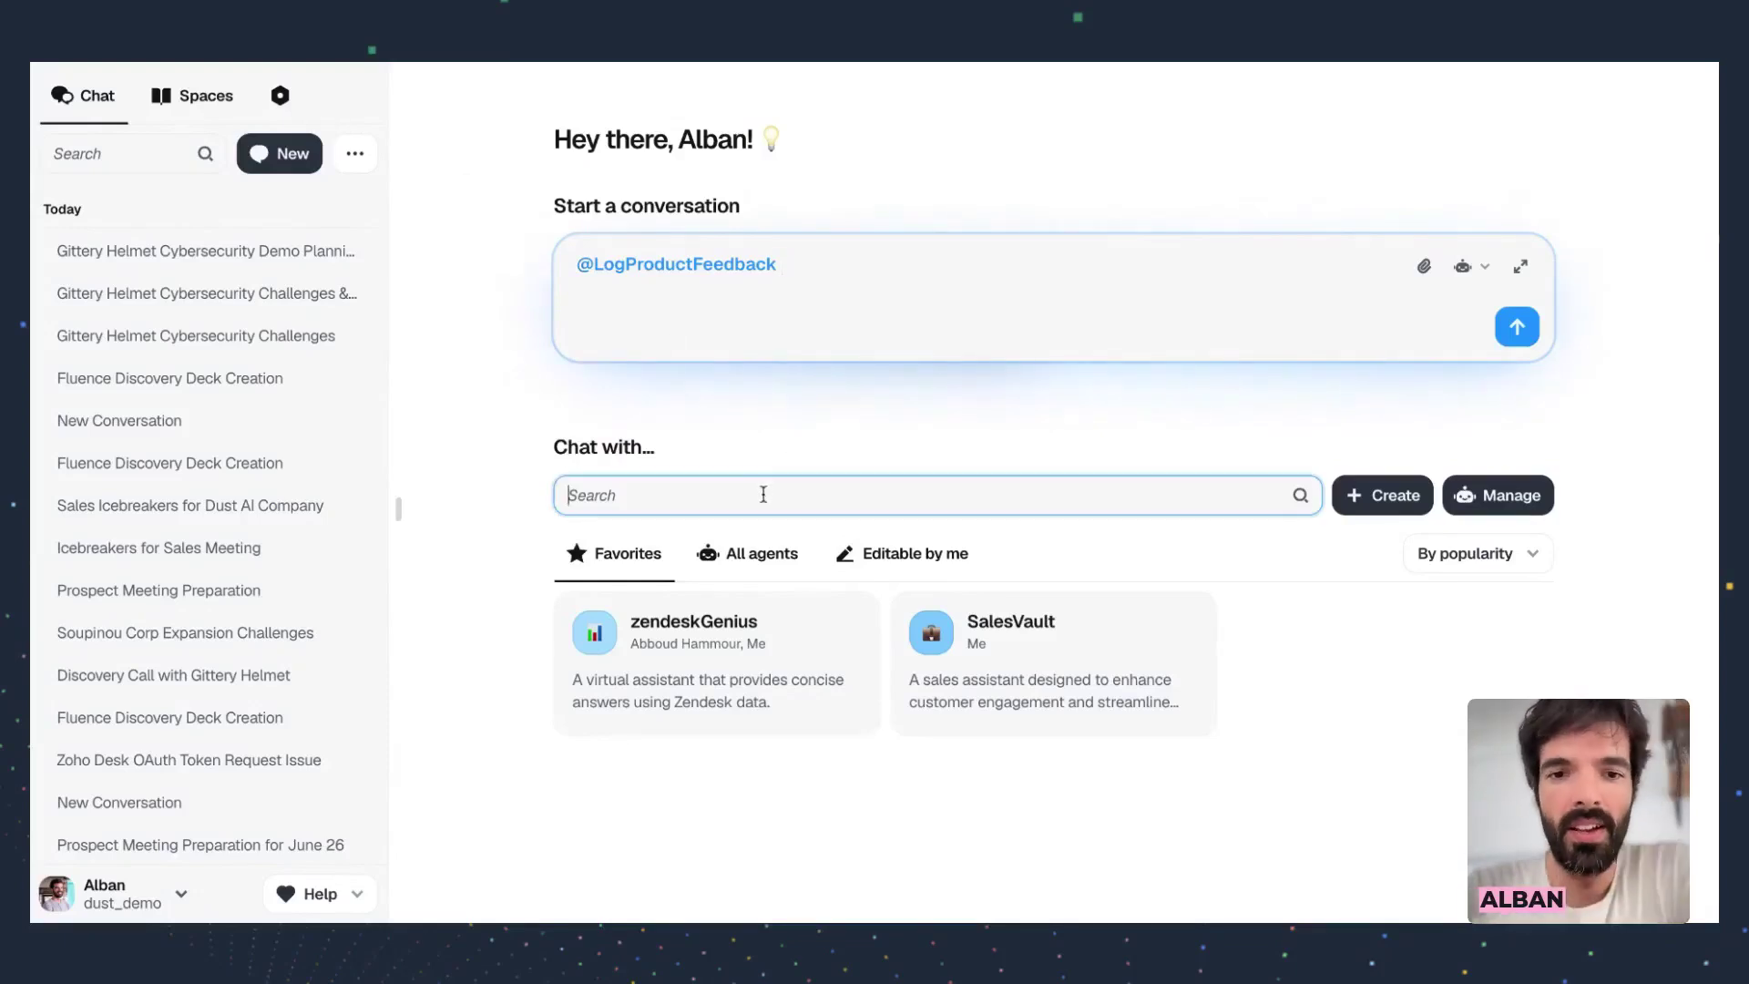
pyautogui.write('log')
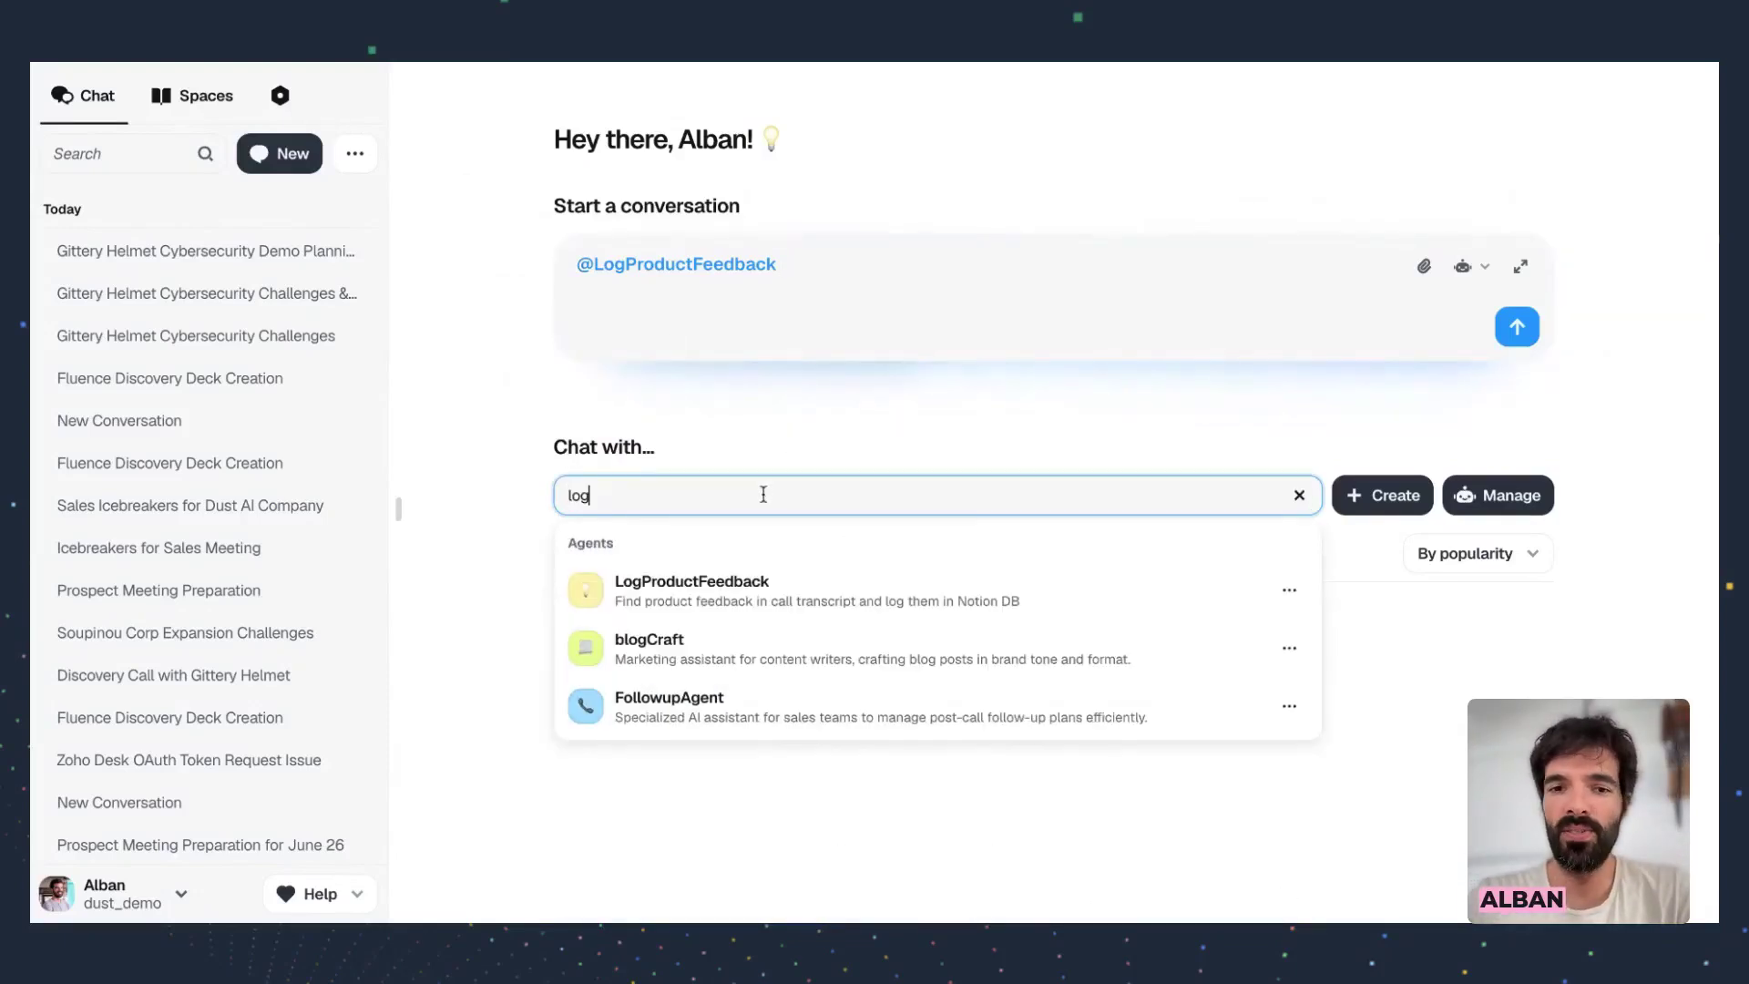
pyautogui.click(1278, 579)
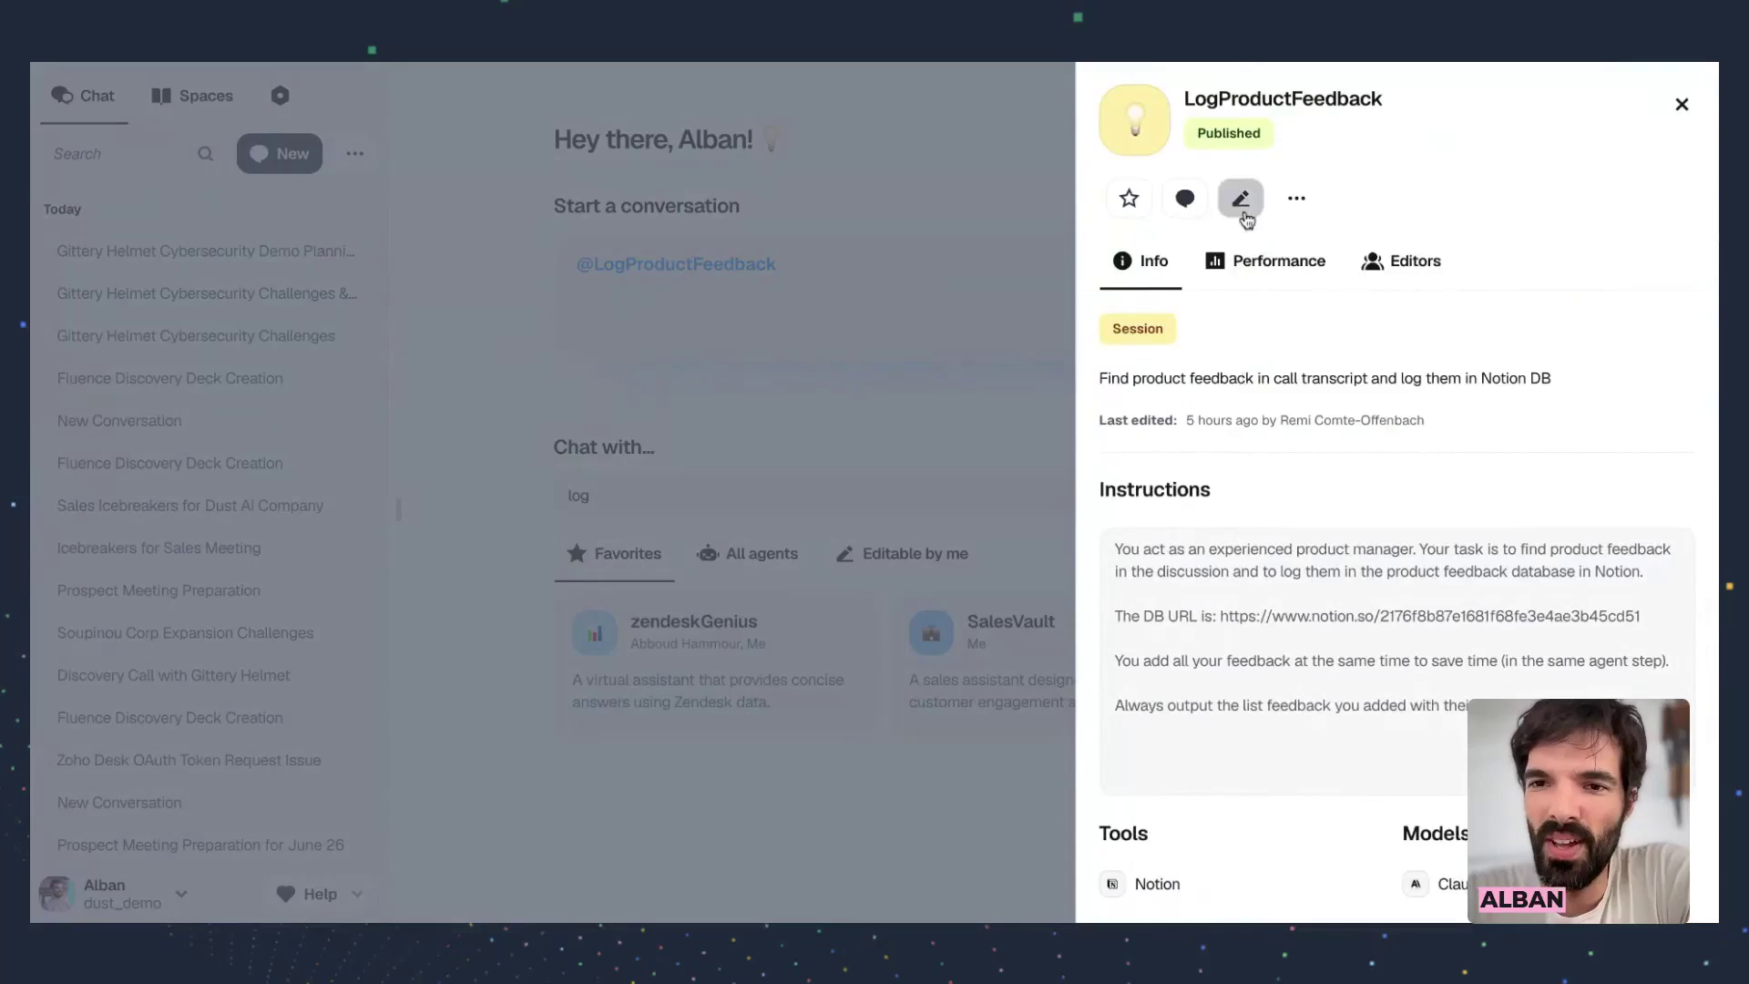
pyautogui.click(1241, 197)
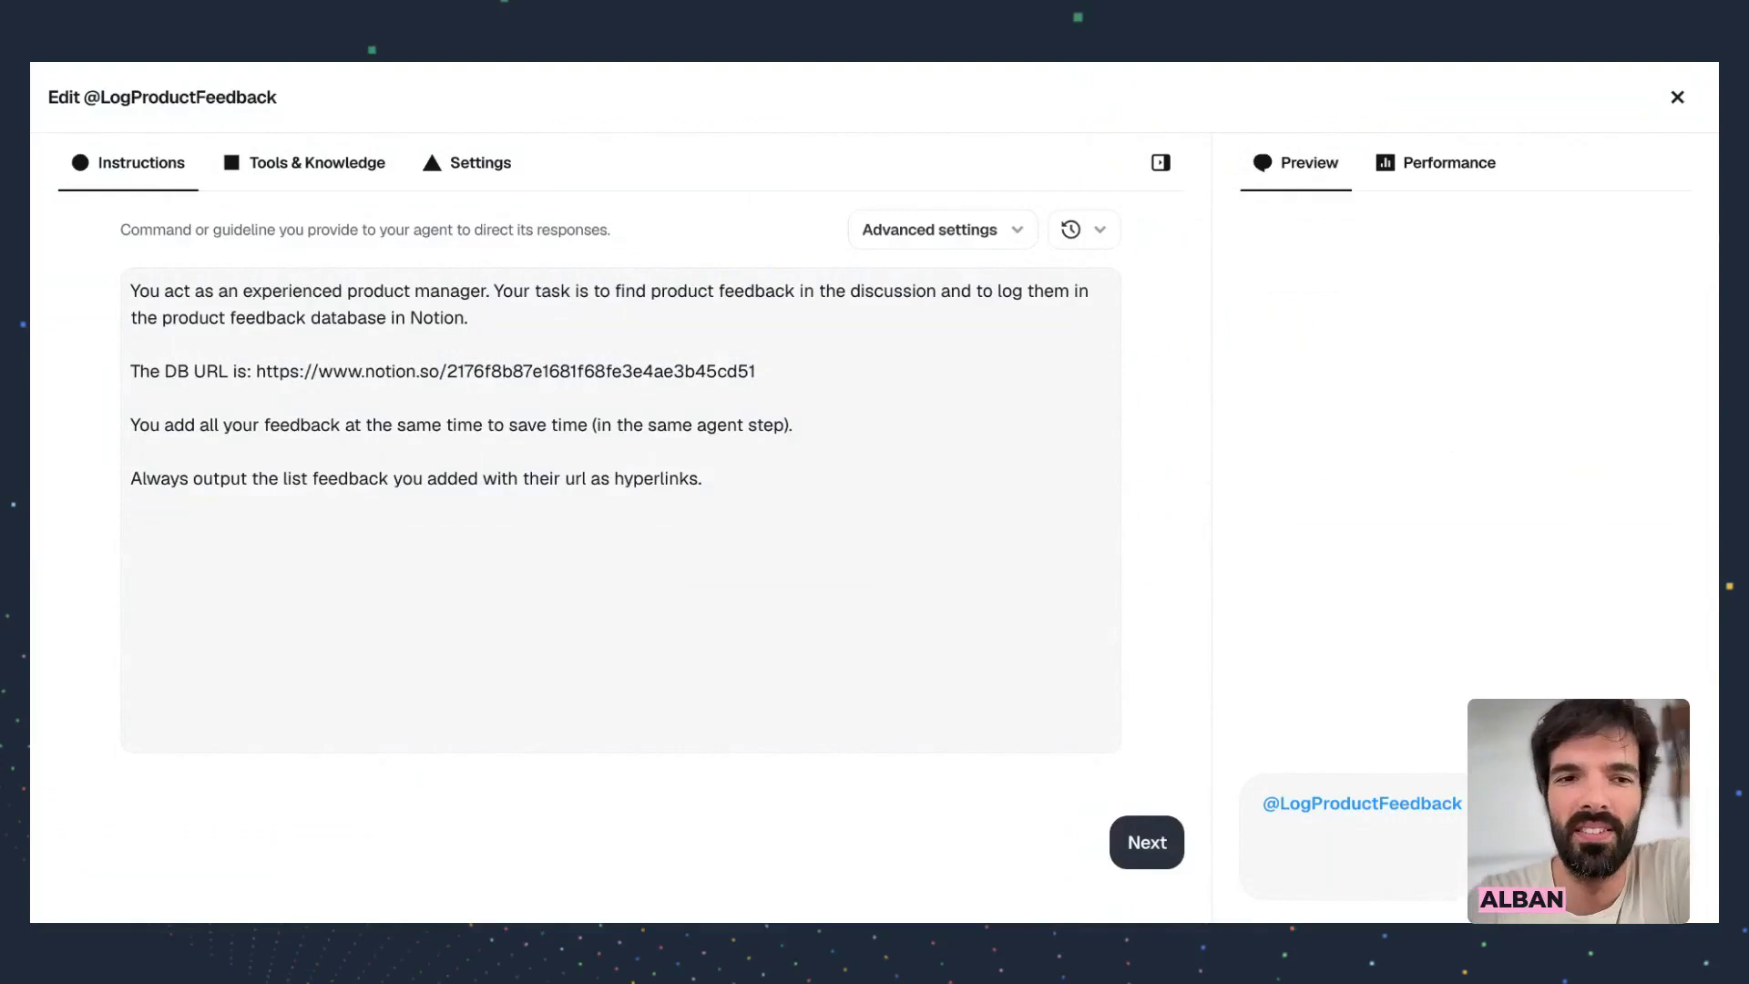
pyautogui.moveTo(131, 290); pyautogui.dragTo(535, 317)
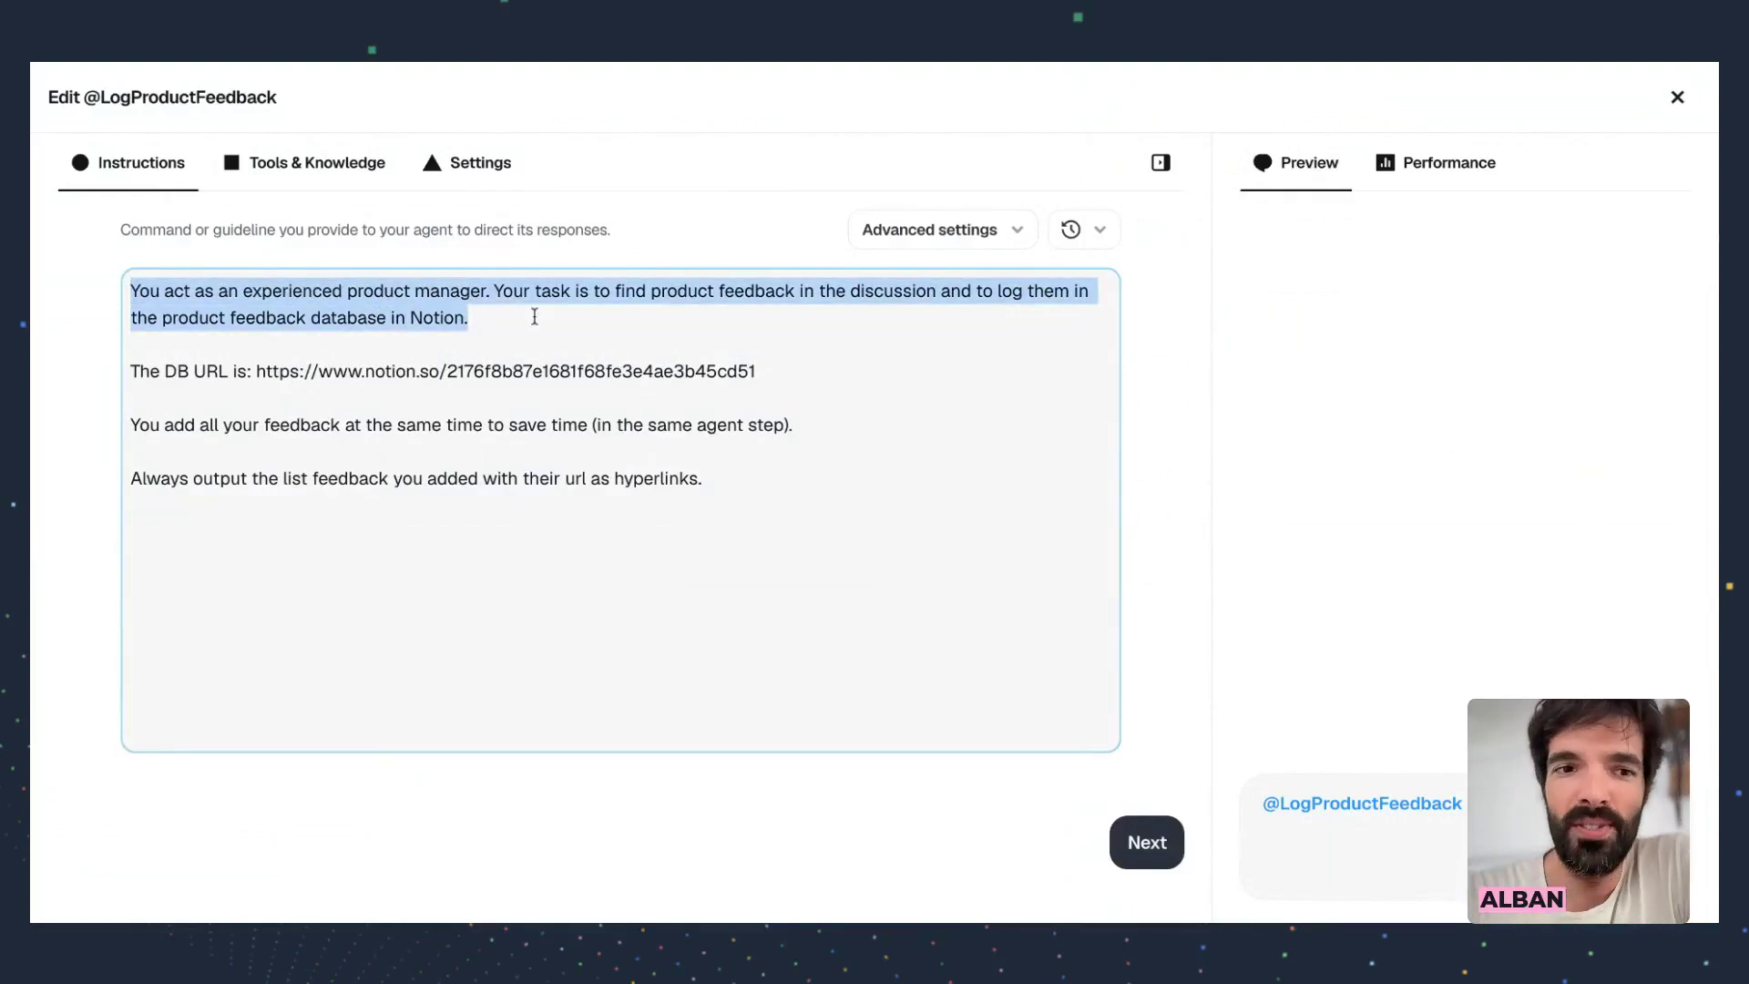
pyautogui.click(468, 317)
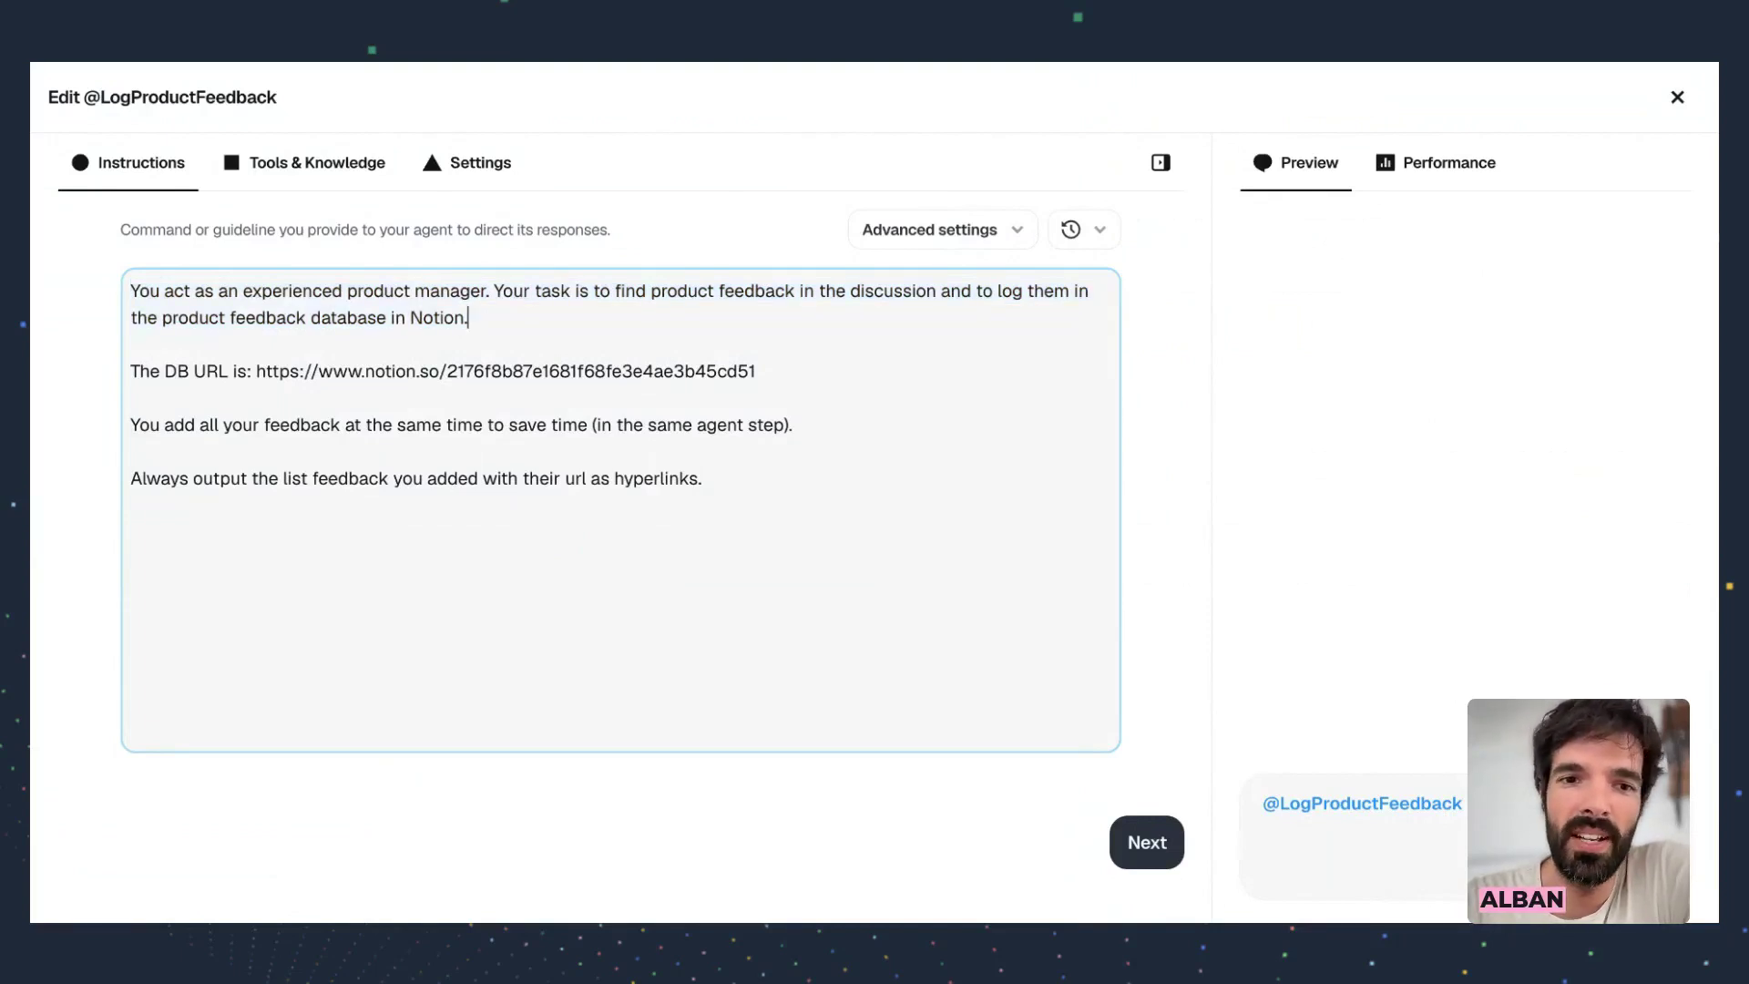
pyautogui.moveTo(256, 372); pyautogui.dragTo(757, 375)
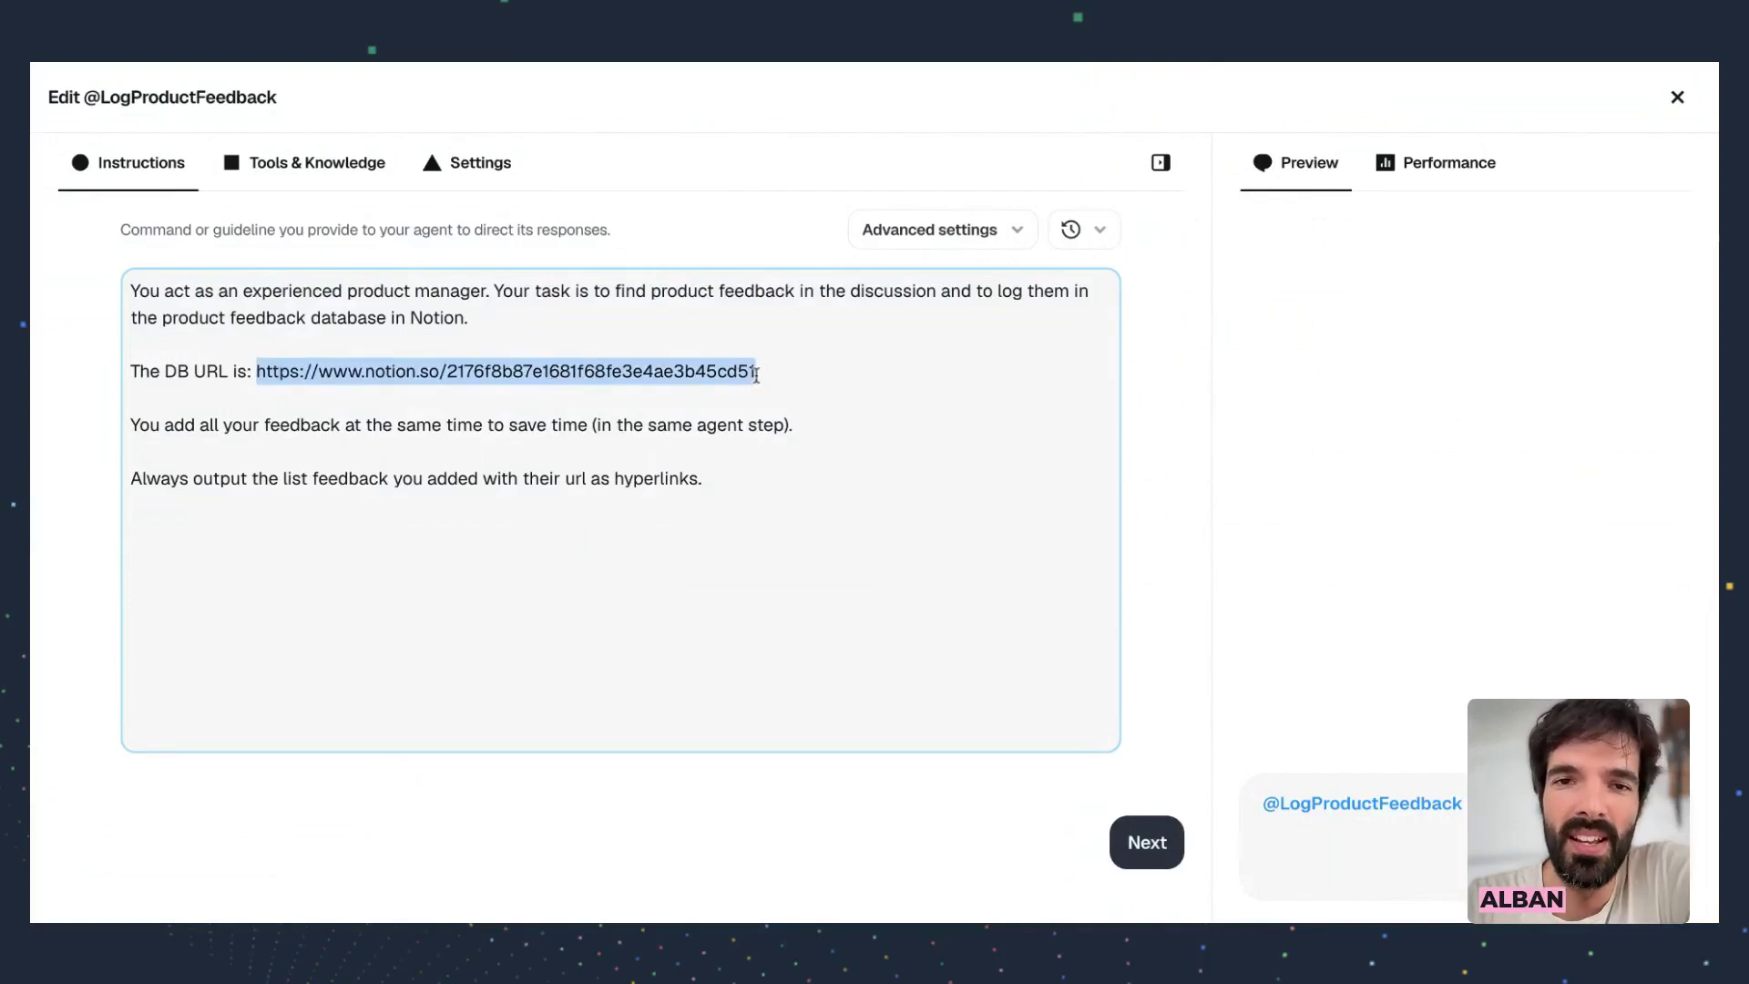
# Switch to Notion and examine the Product Feedback database's entries and columns
pyautogui.press('super+Tab')
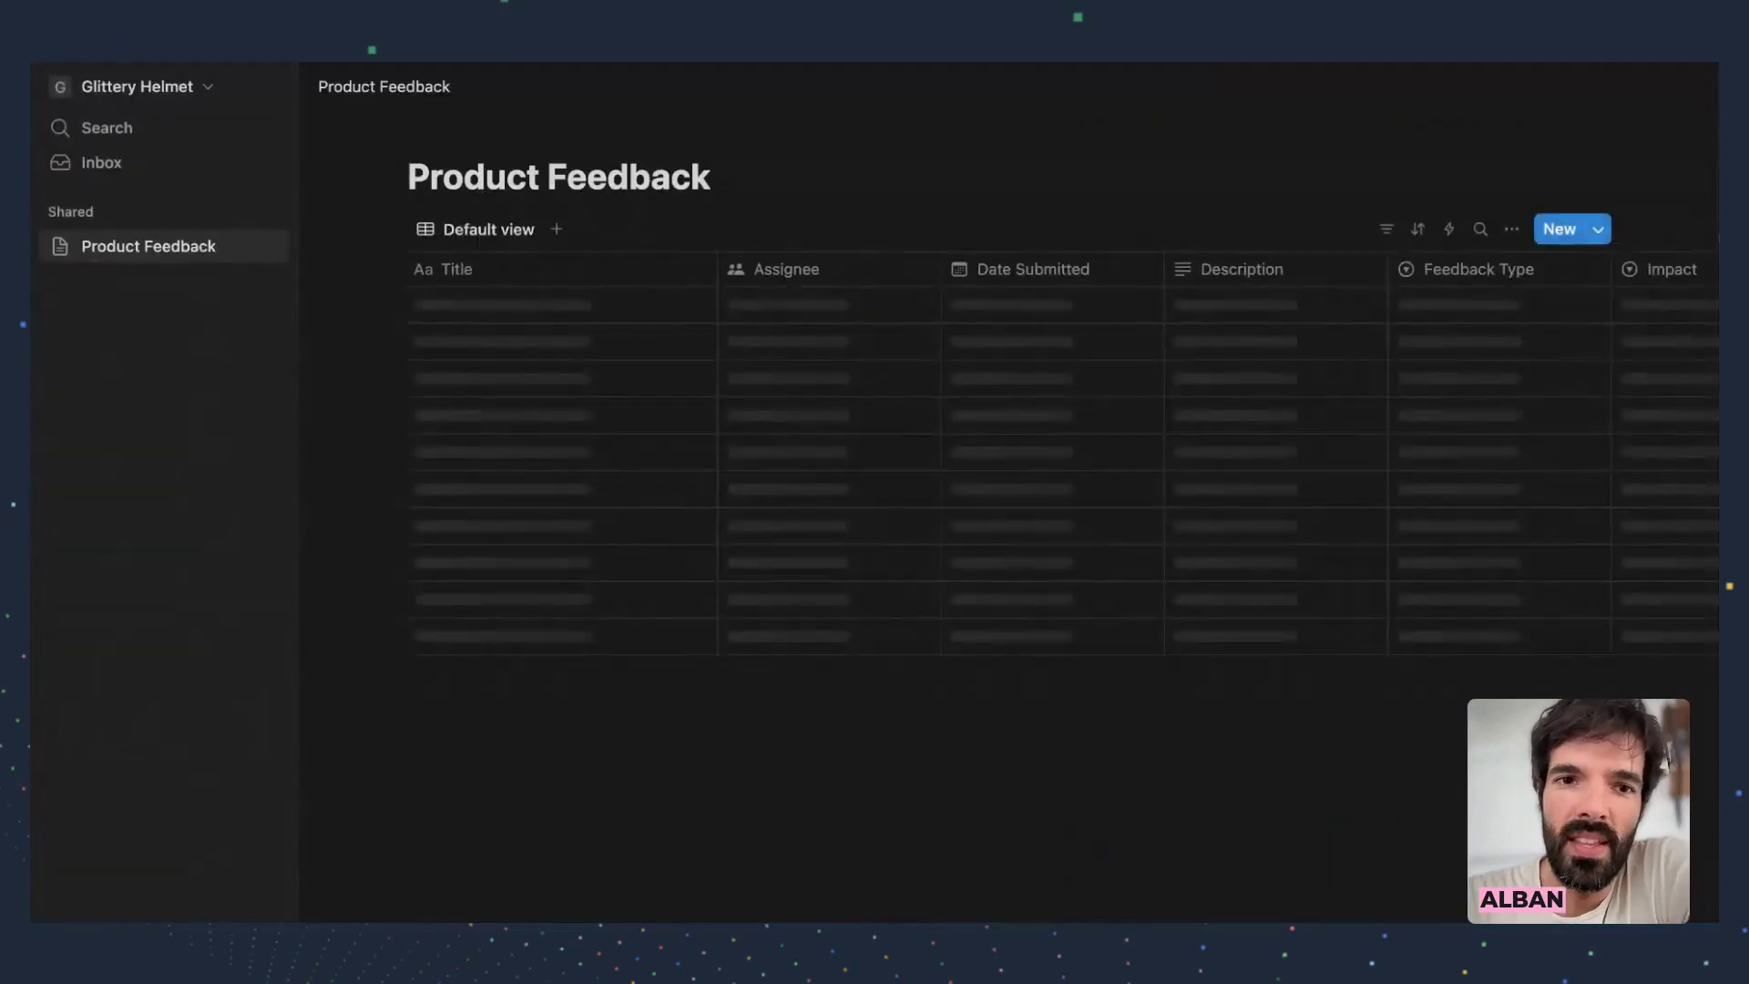
pyautogui.scroll(-3, 874, 421)
pyautogui.scroll(-3, 874, 419)
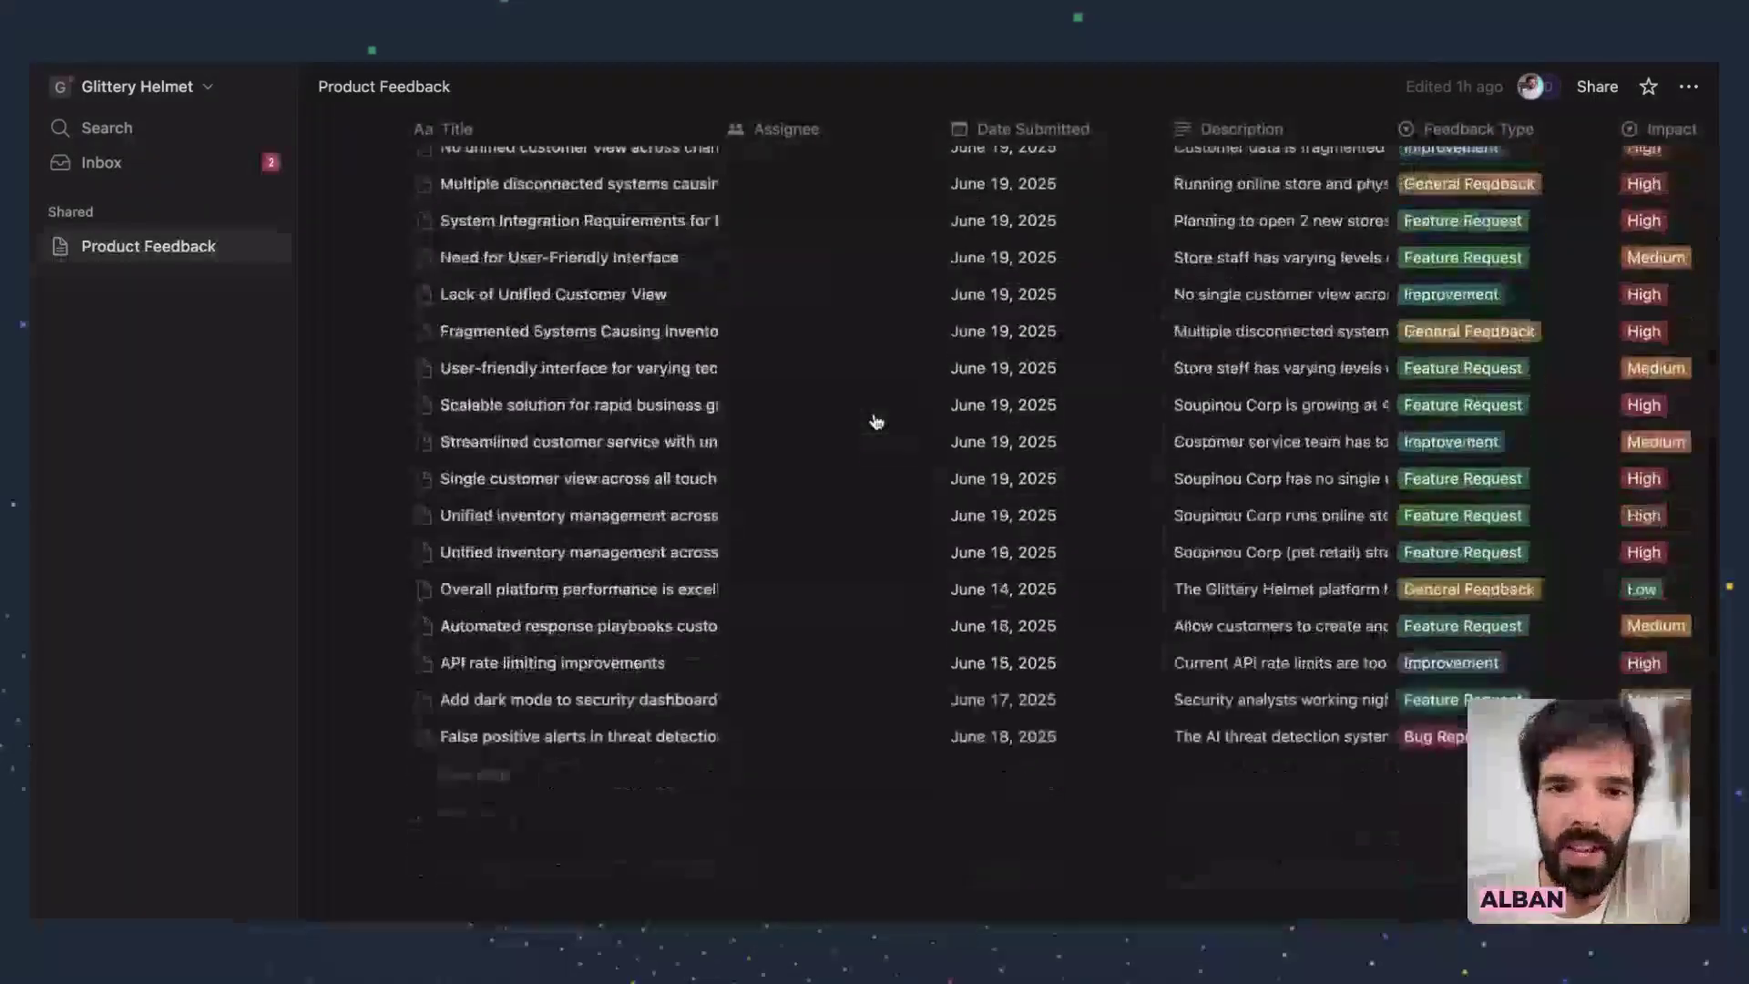
pyautogui.scroll(6, 875, 419)
pyautogui.hscroll(3, 875, 419)
pyautogui.hscroll(3, 1035, 332)
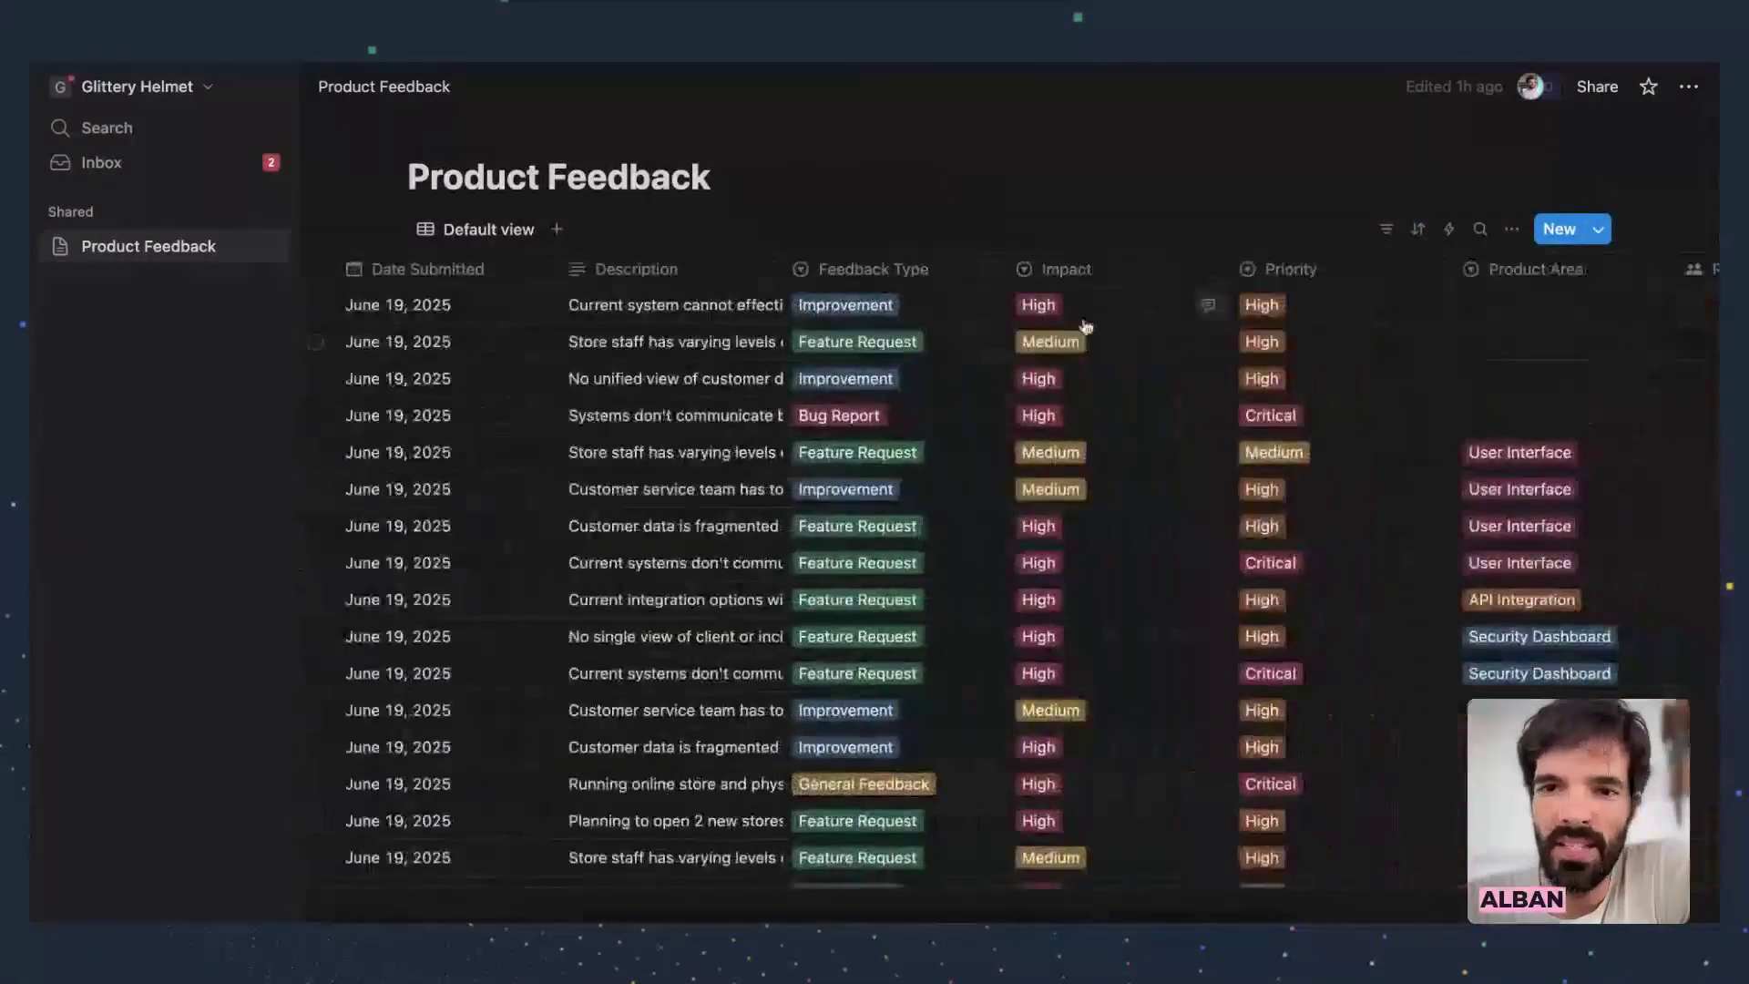
pyautogui.hscroll(3, 1202, 352)
pyautogui.hscroll(-2, 1203, 355)
pyautogui.hscroll(-4, 1202, 355)
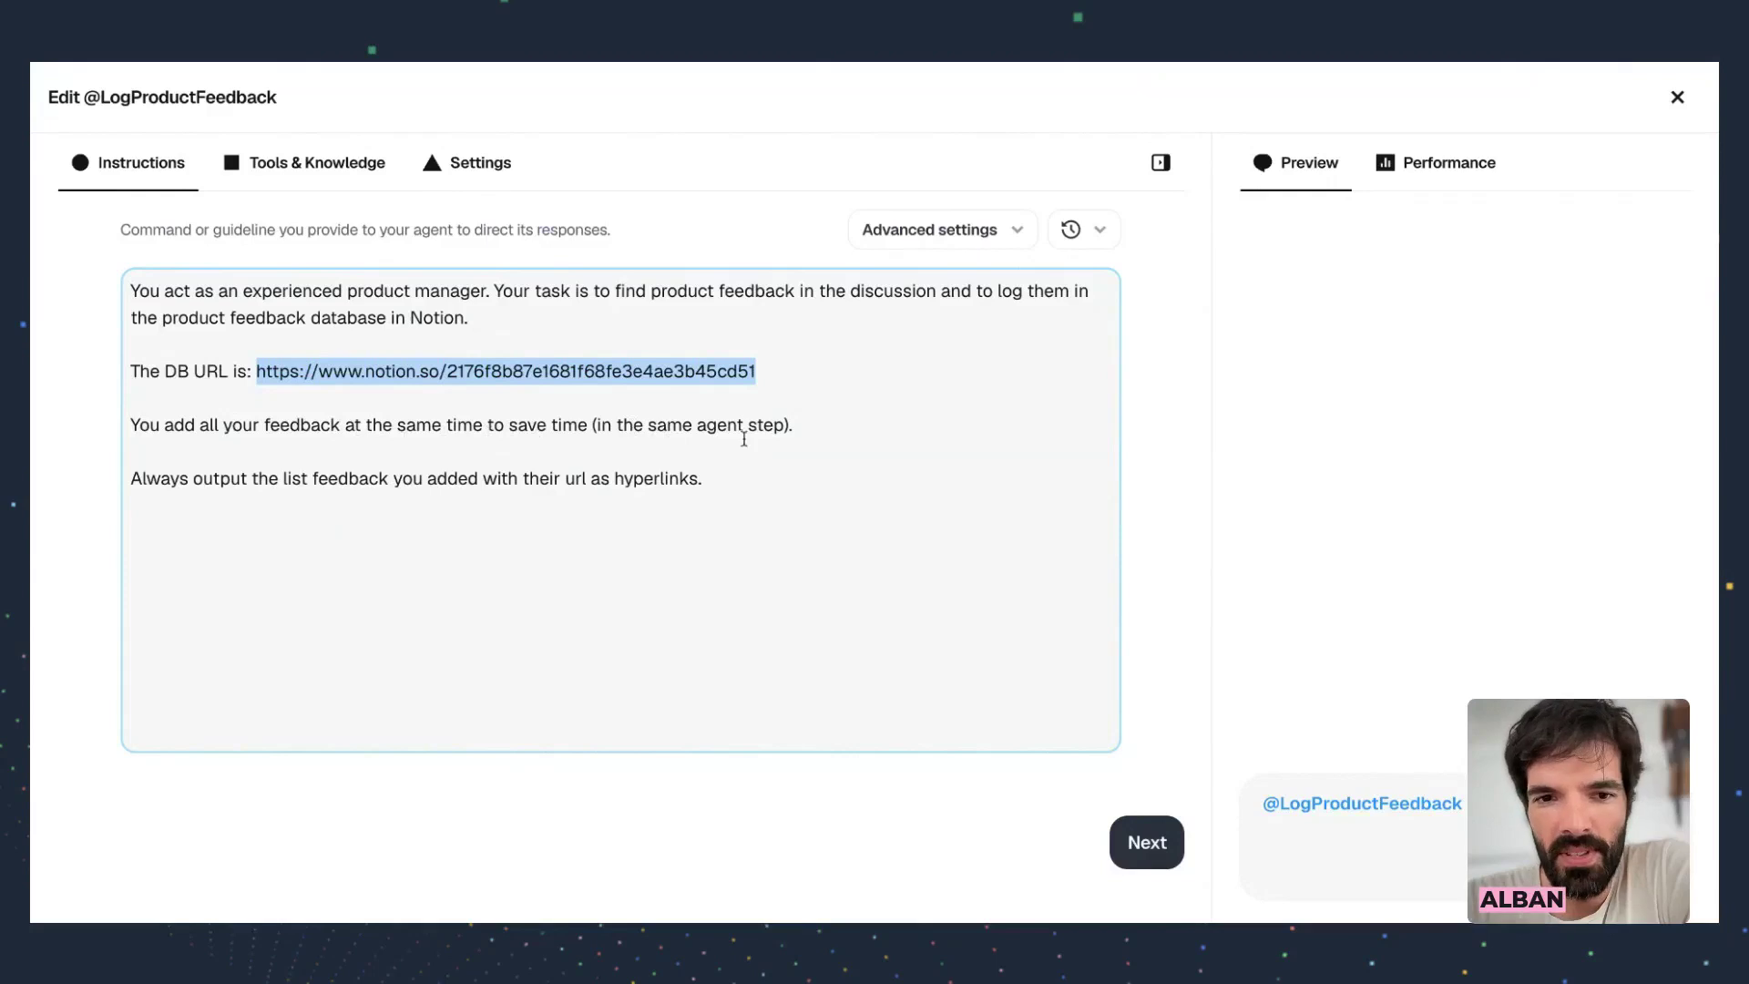
# Back in Dust, review LogProductFeedback's remaining instructions and its configured tools, and close the agent editor
pyautogui.moveTo(815, 426); pyautogui.dragTo(324, 424)
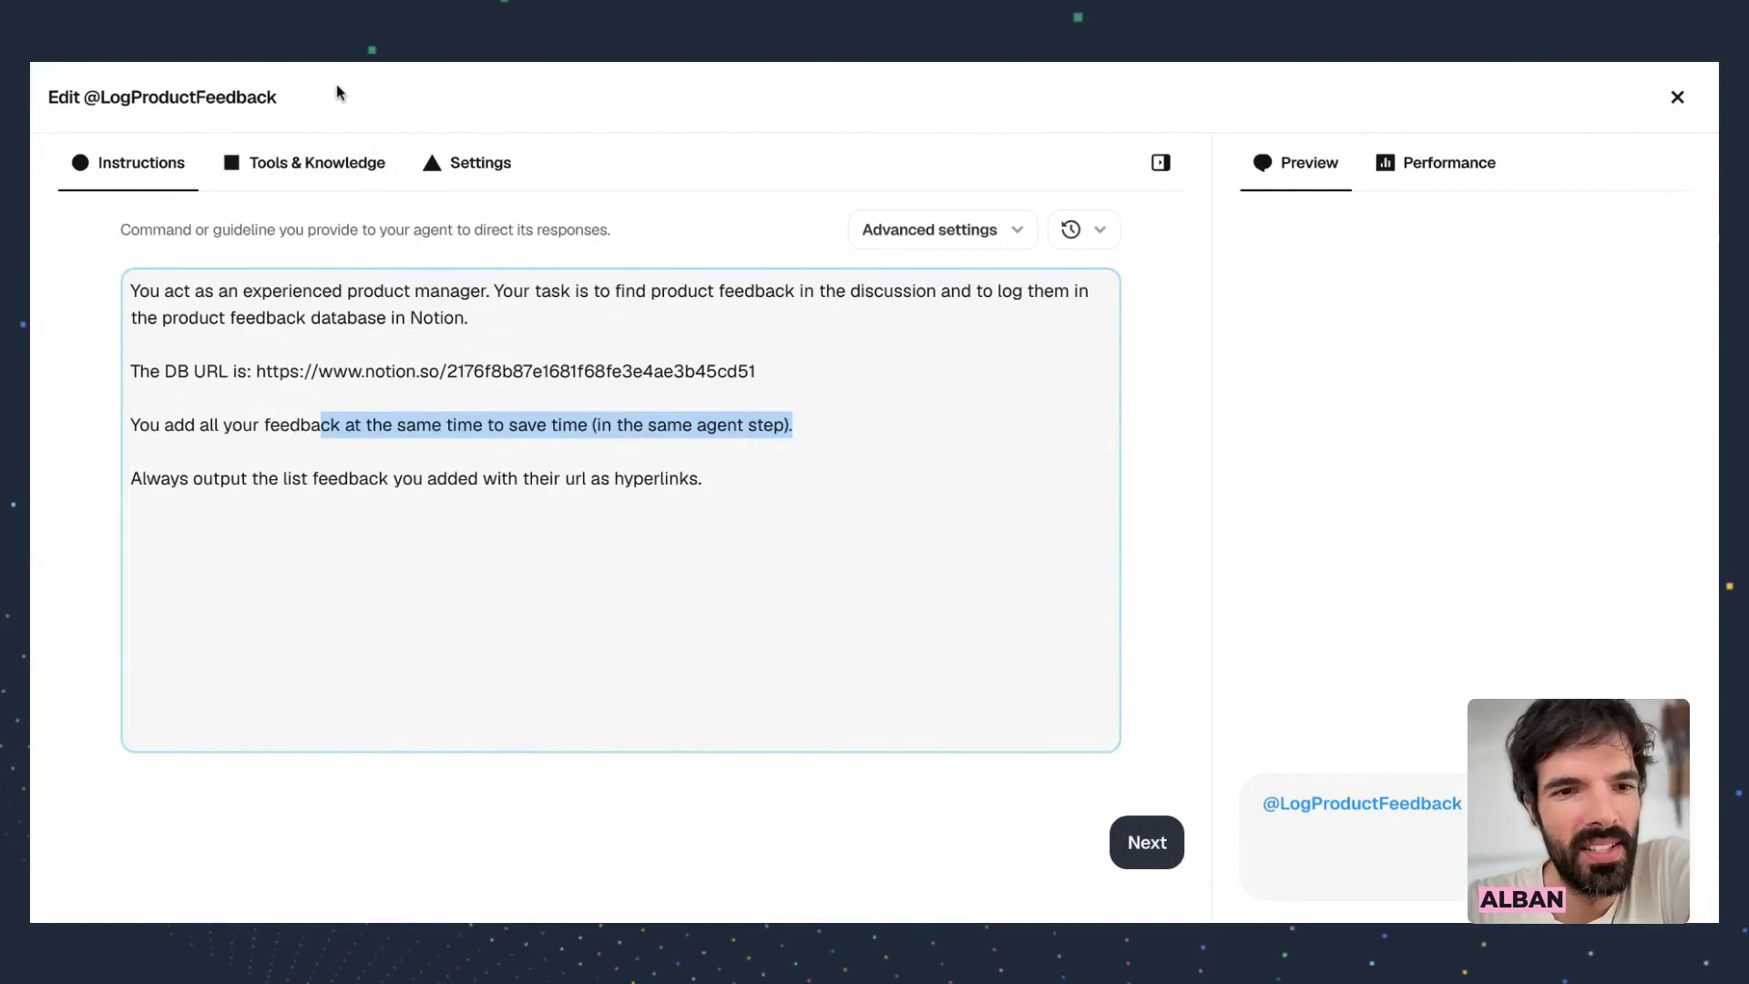
pyautogui.click(314, 164)
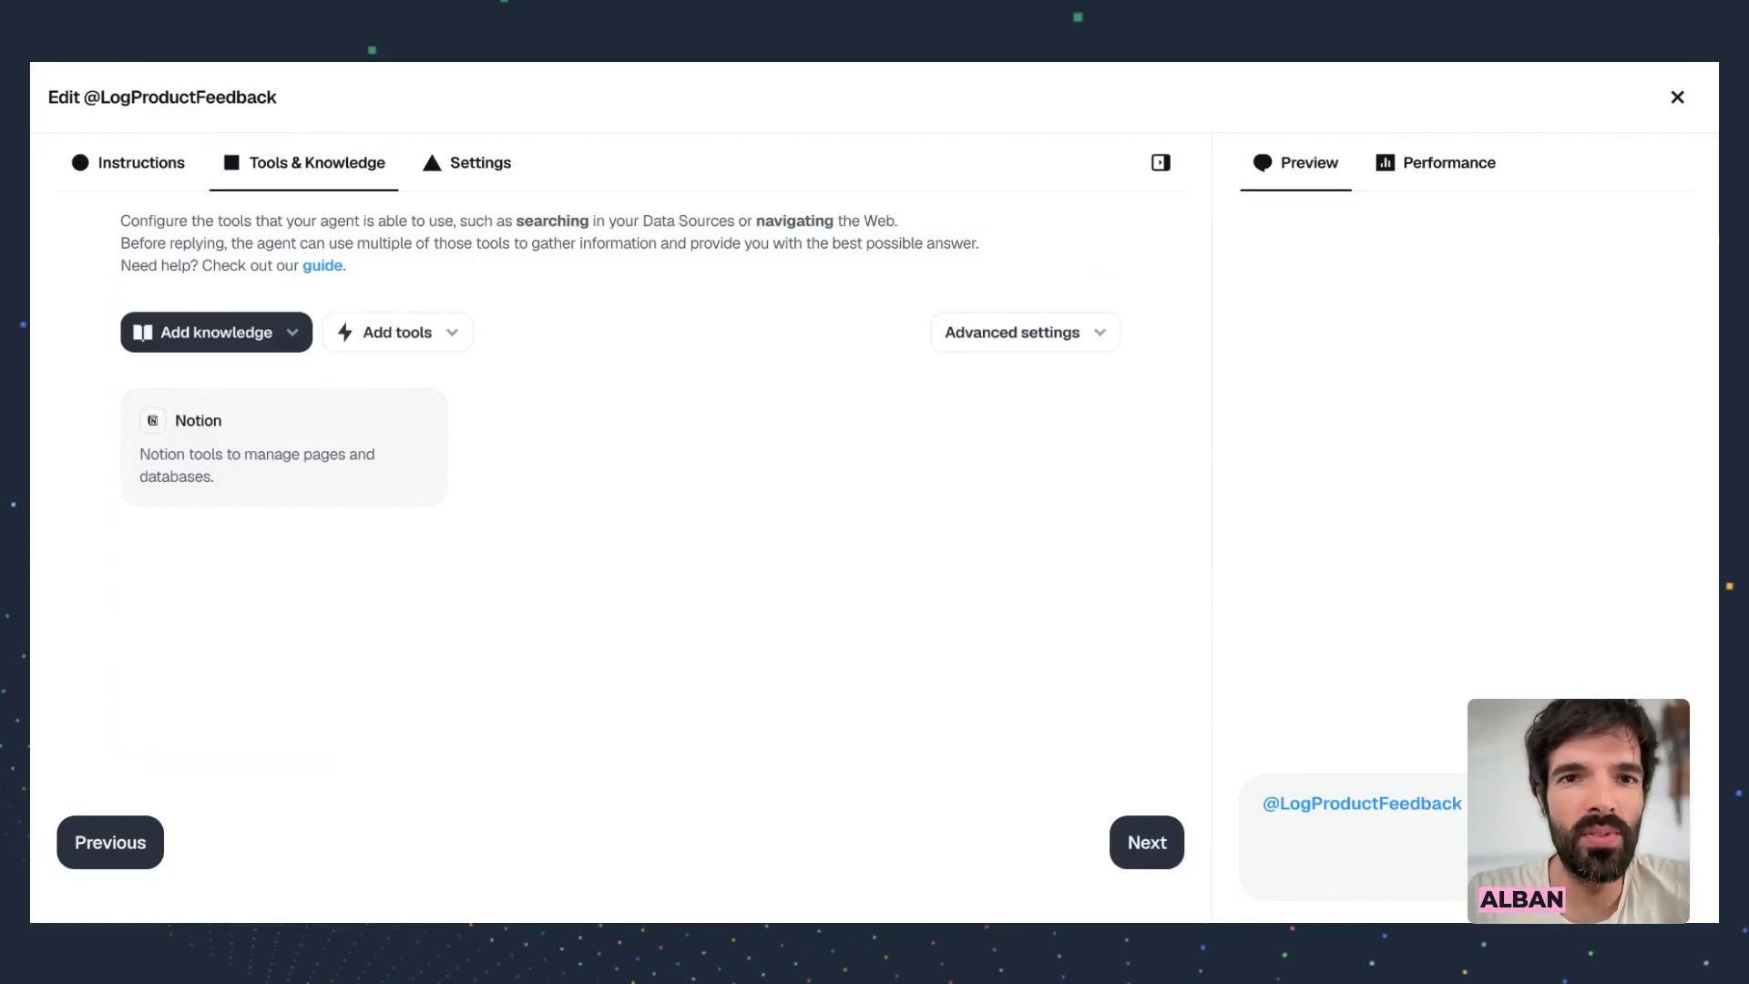
pyautogui.click(1677, 96)
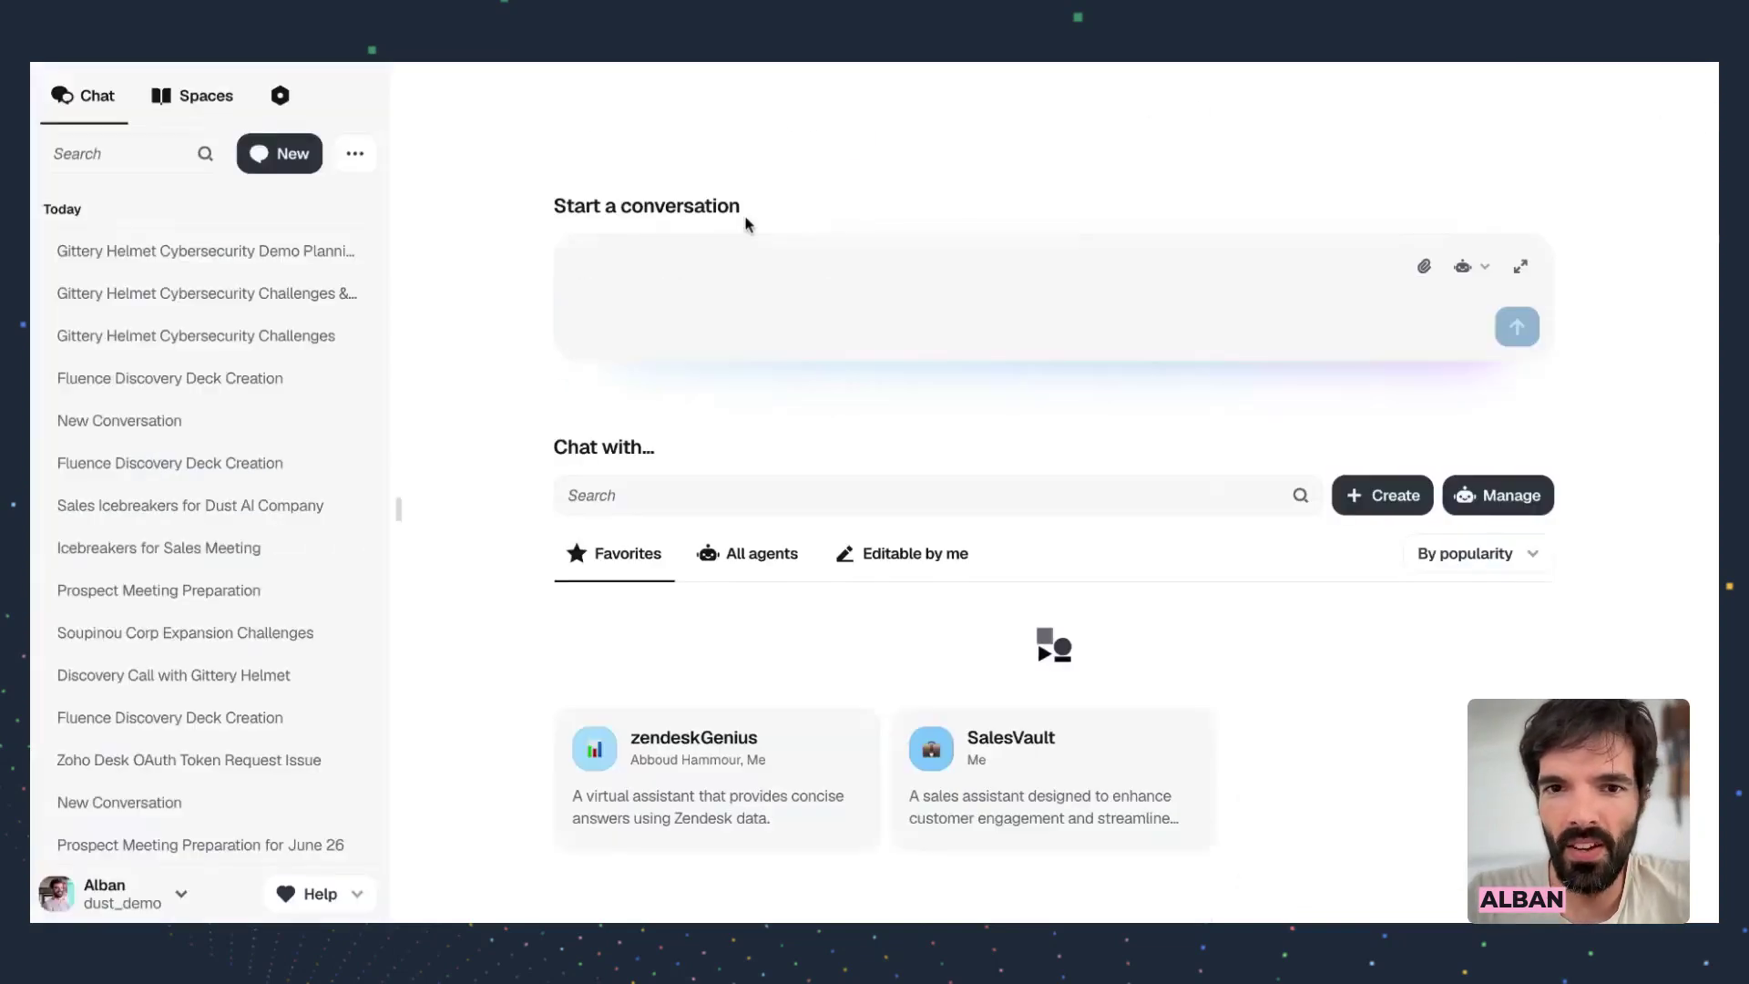
pyautogui.write('@')
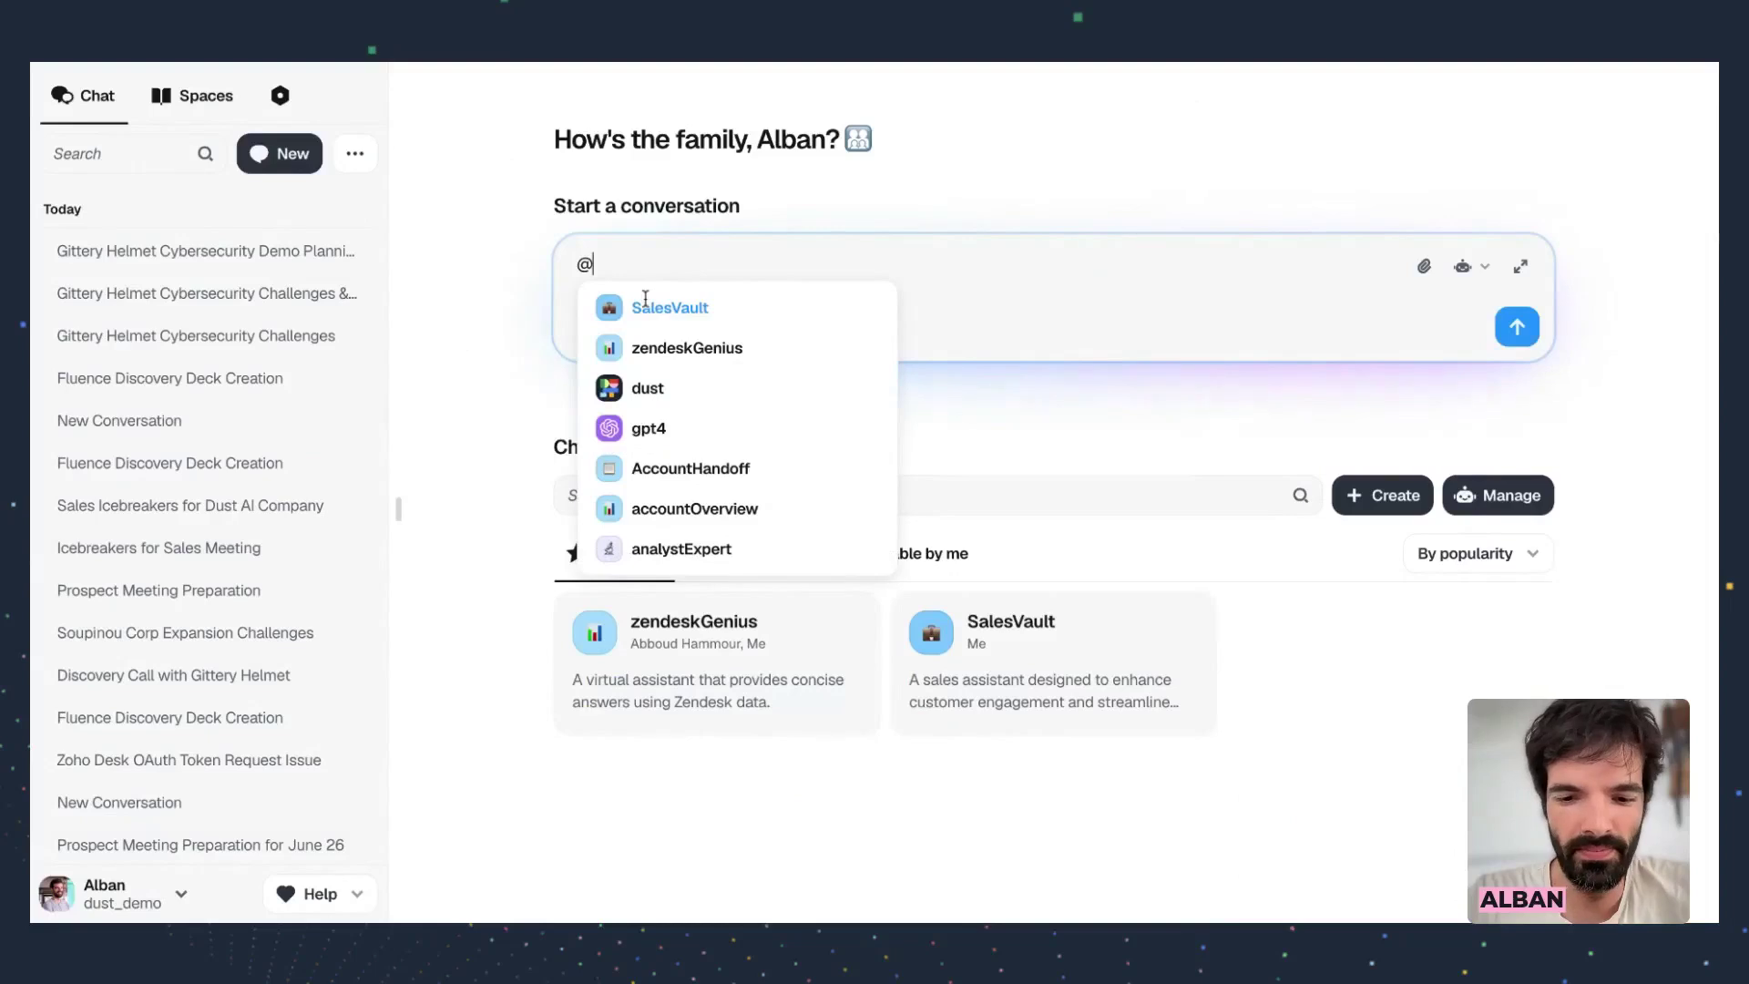
pyautogui.write('product')
pyautogui.press('Down')
pyautogui.press('Down')
pyautogui.press('Down')
pyautogui.press('Down')
pyautogui.press('Return')
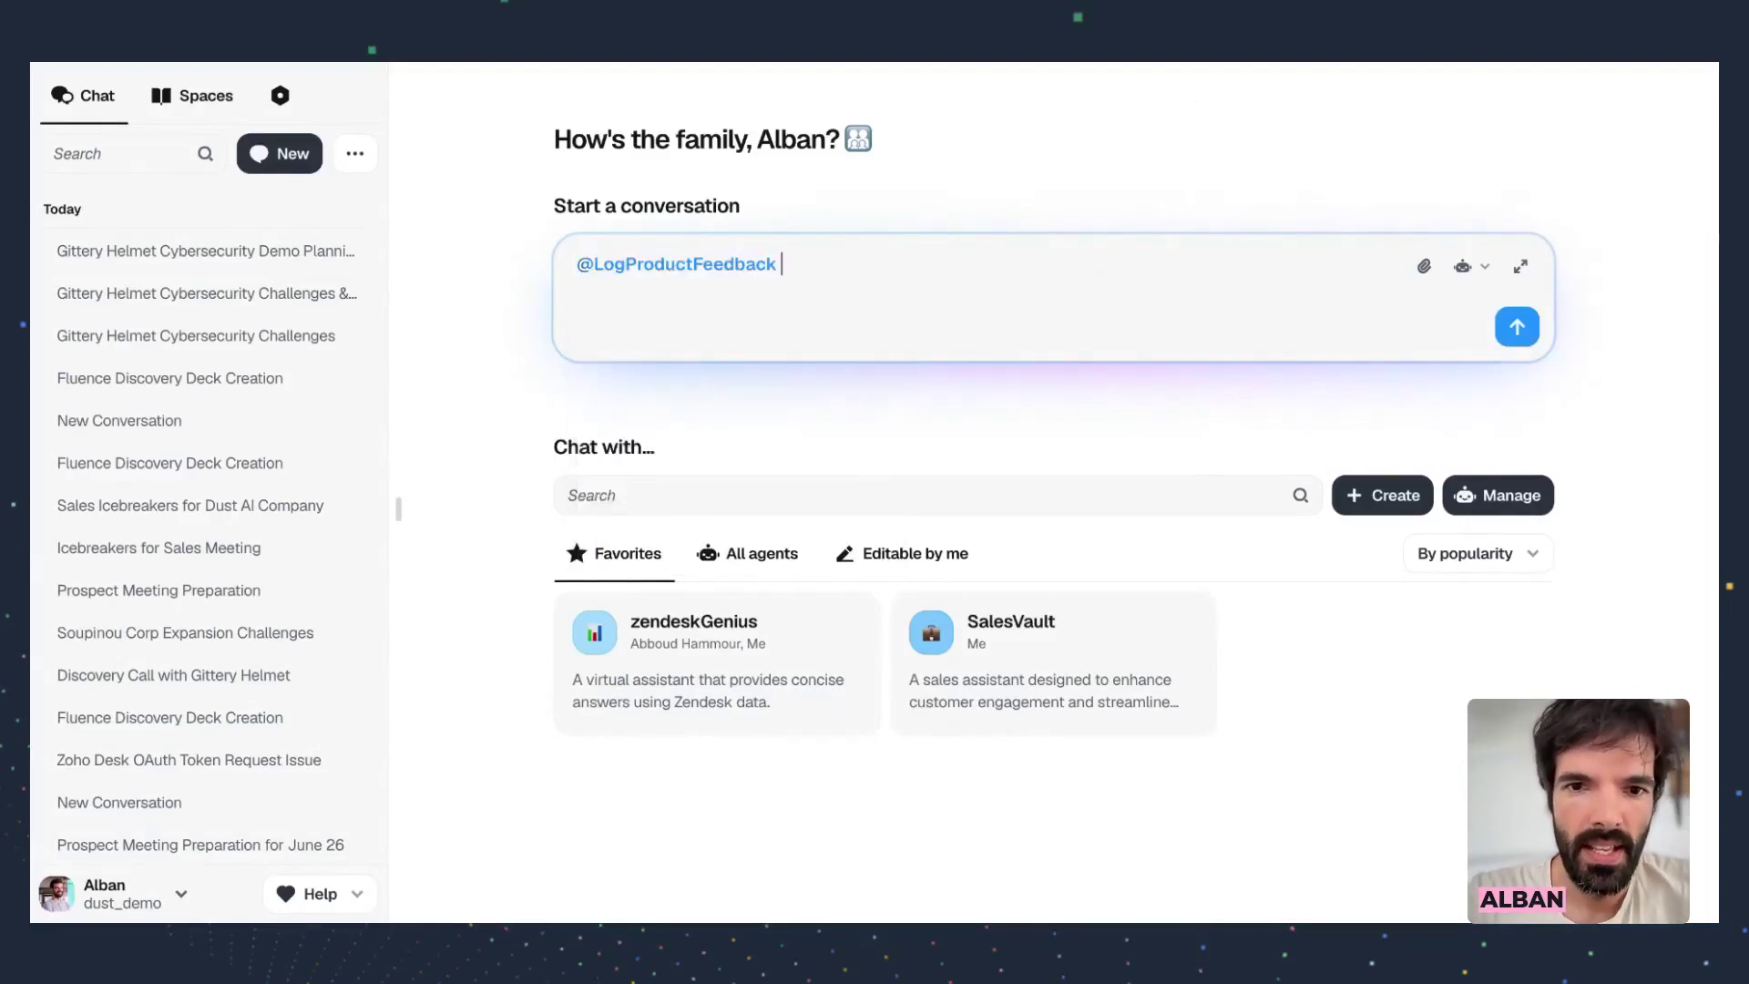
# Add the Soupinou Corp discovery call transcript to the message, send it, and read the agent's thoughts
pyautogui.hotkey('ctrl', 'v')
pyautogui.scroll(10, 842, 341)
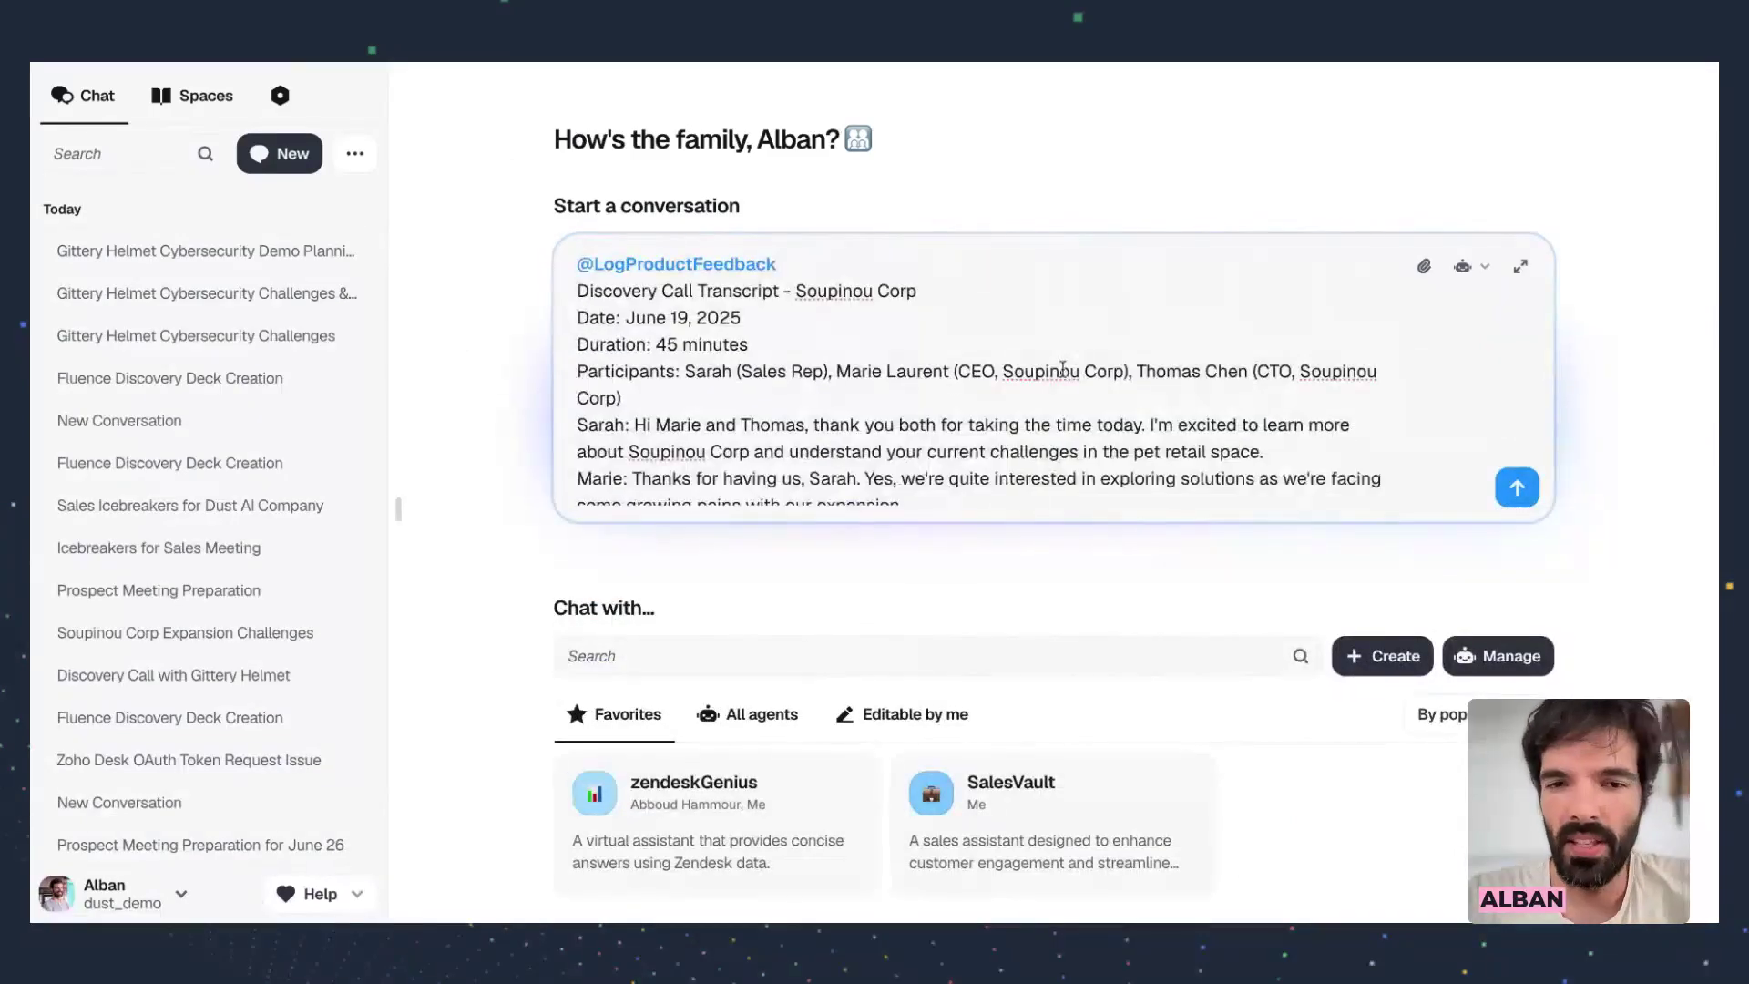
pyautogui.scroll(-1, 1062, 369)
pyautogui.scroll(-5, 1062, 369)
pyautogui.click(1517, 488)
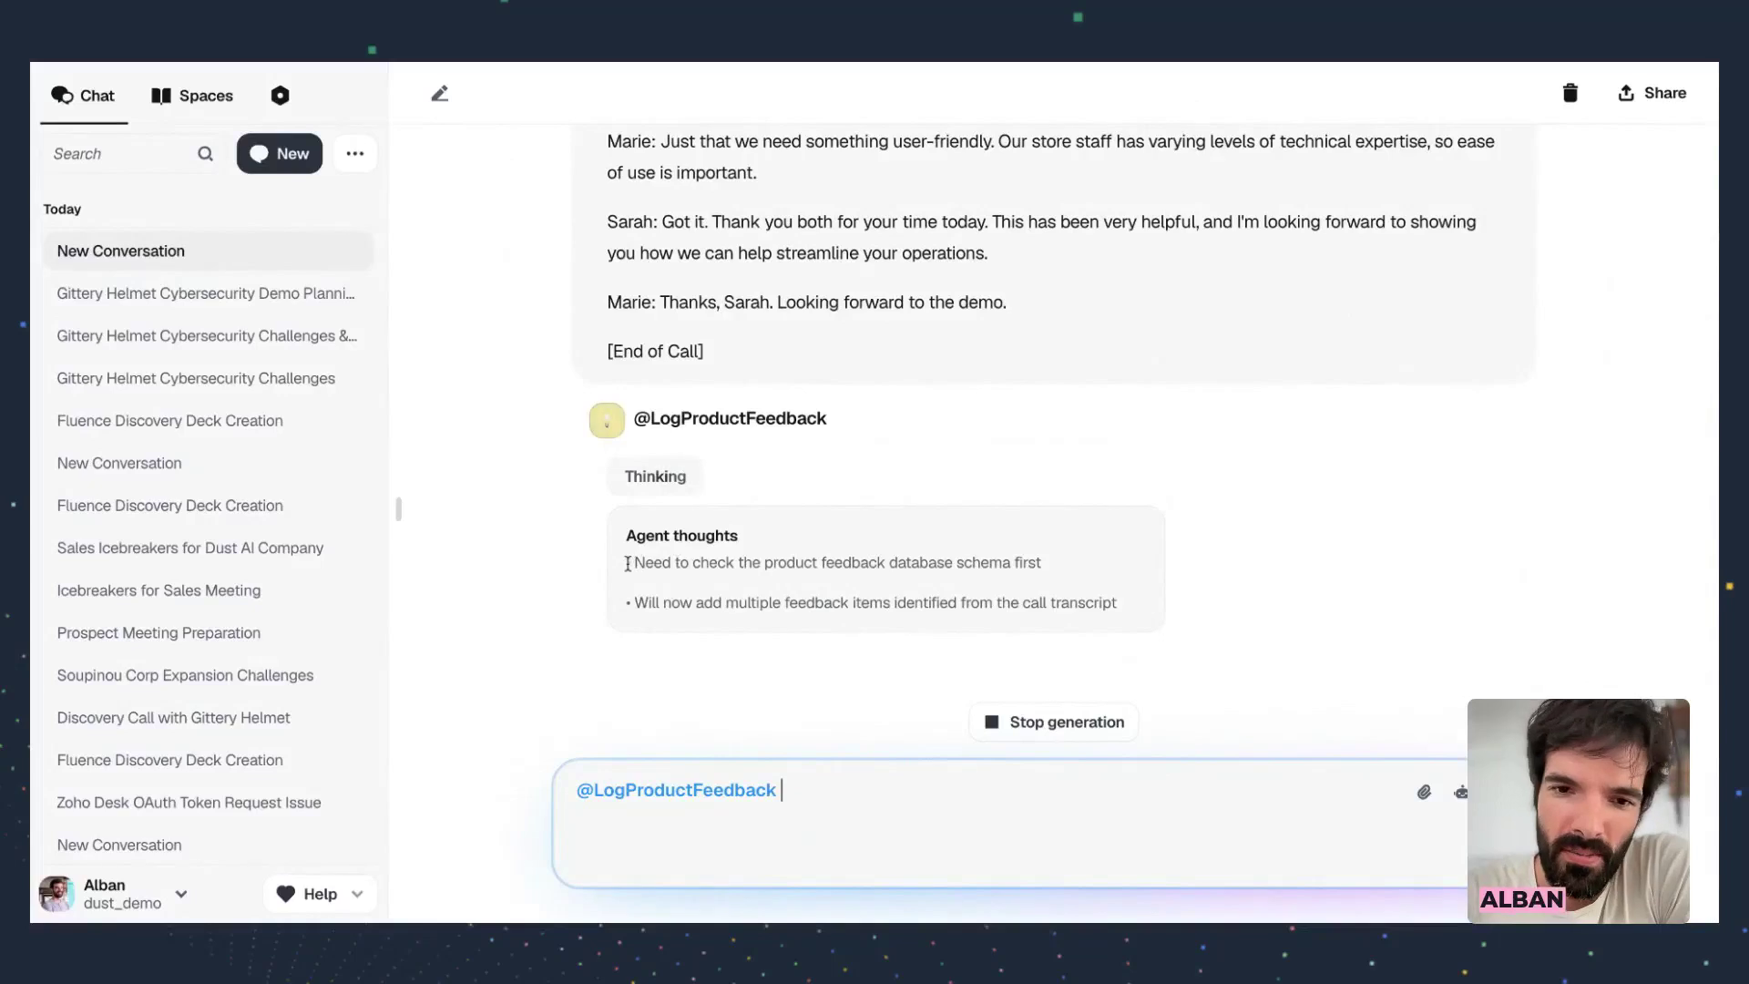
pyautogui.moveTo(631, 562); pyautogui.dragTo(1066, 578)
pyautogui.click(1068, 579)
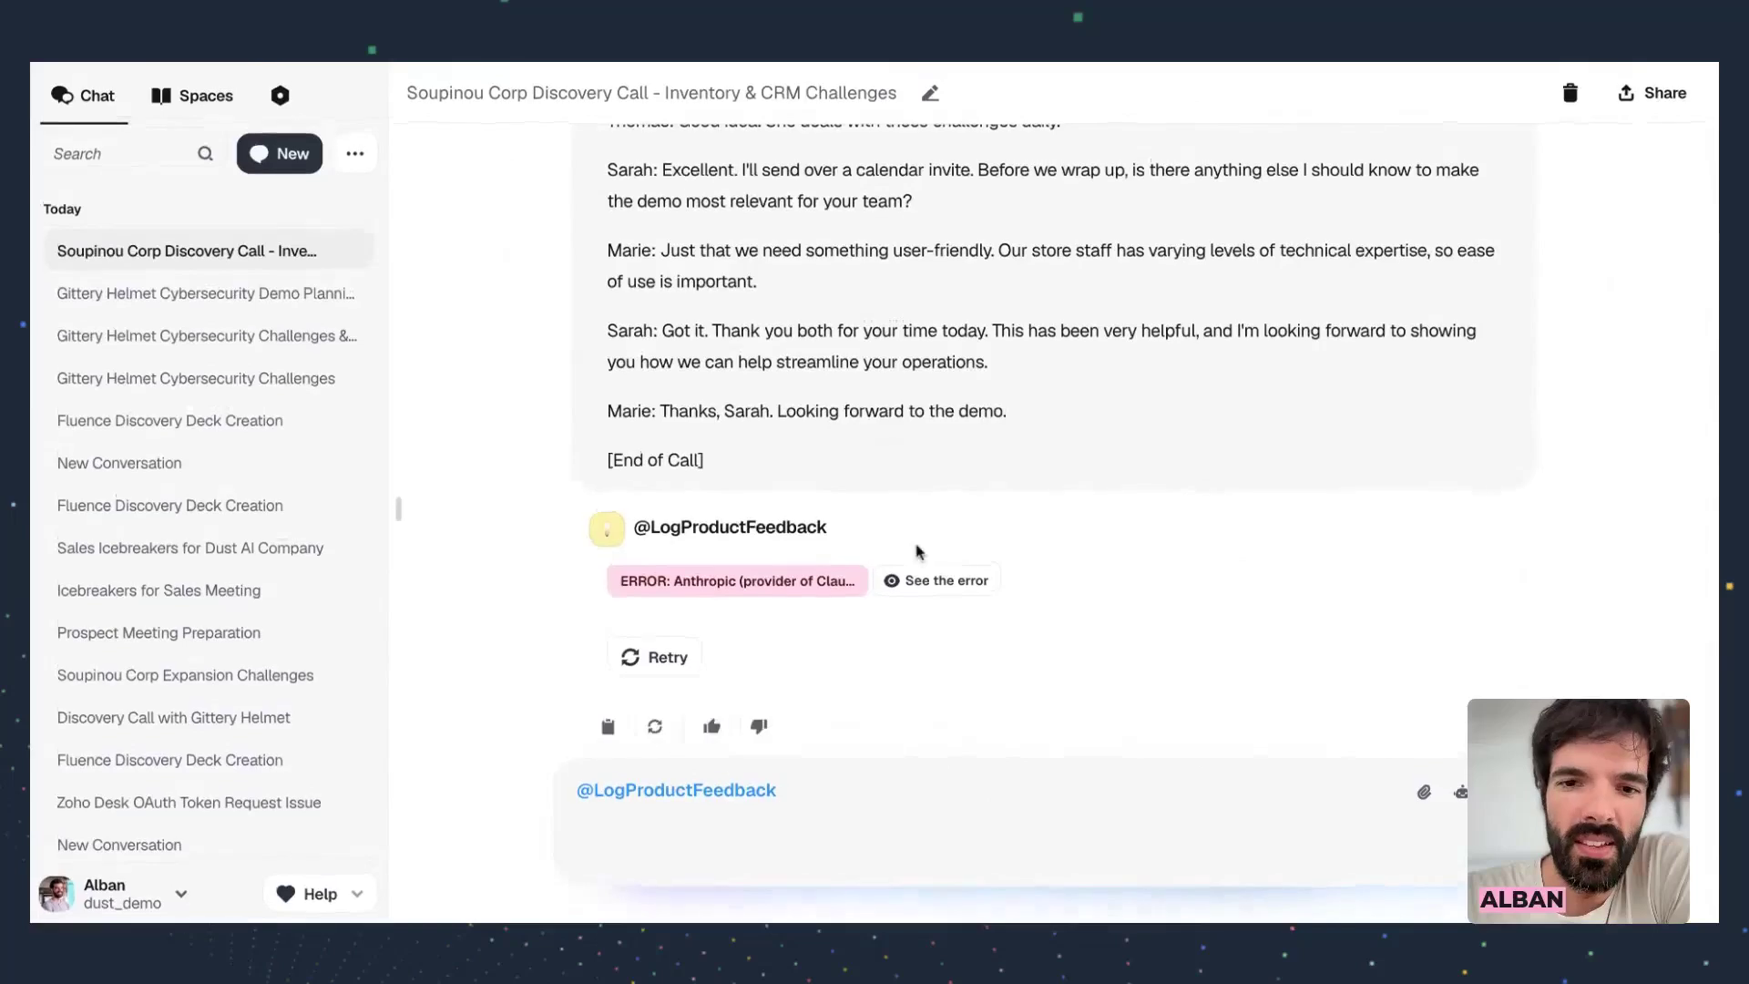
# View the LogProductFeedback run's error details and retry the run, checking how it ends
pyautogui.click(919, 592)
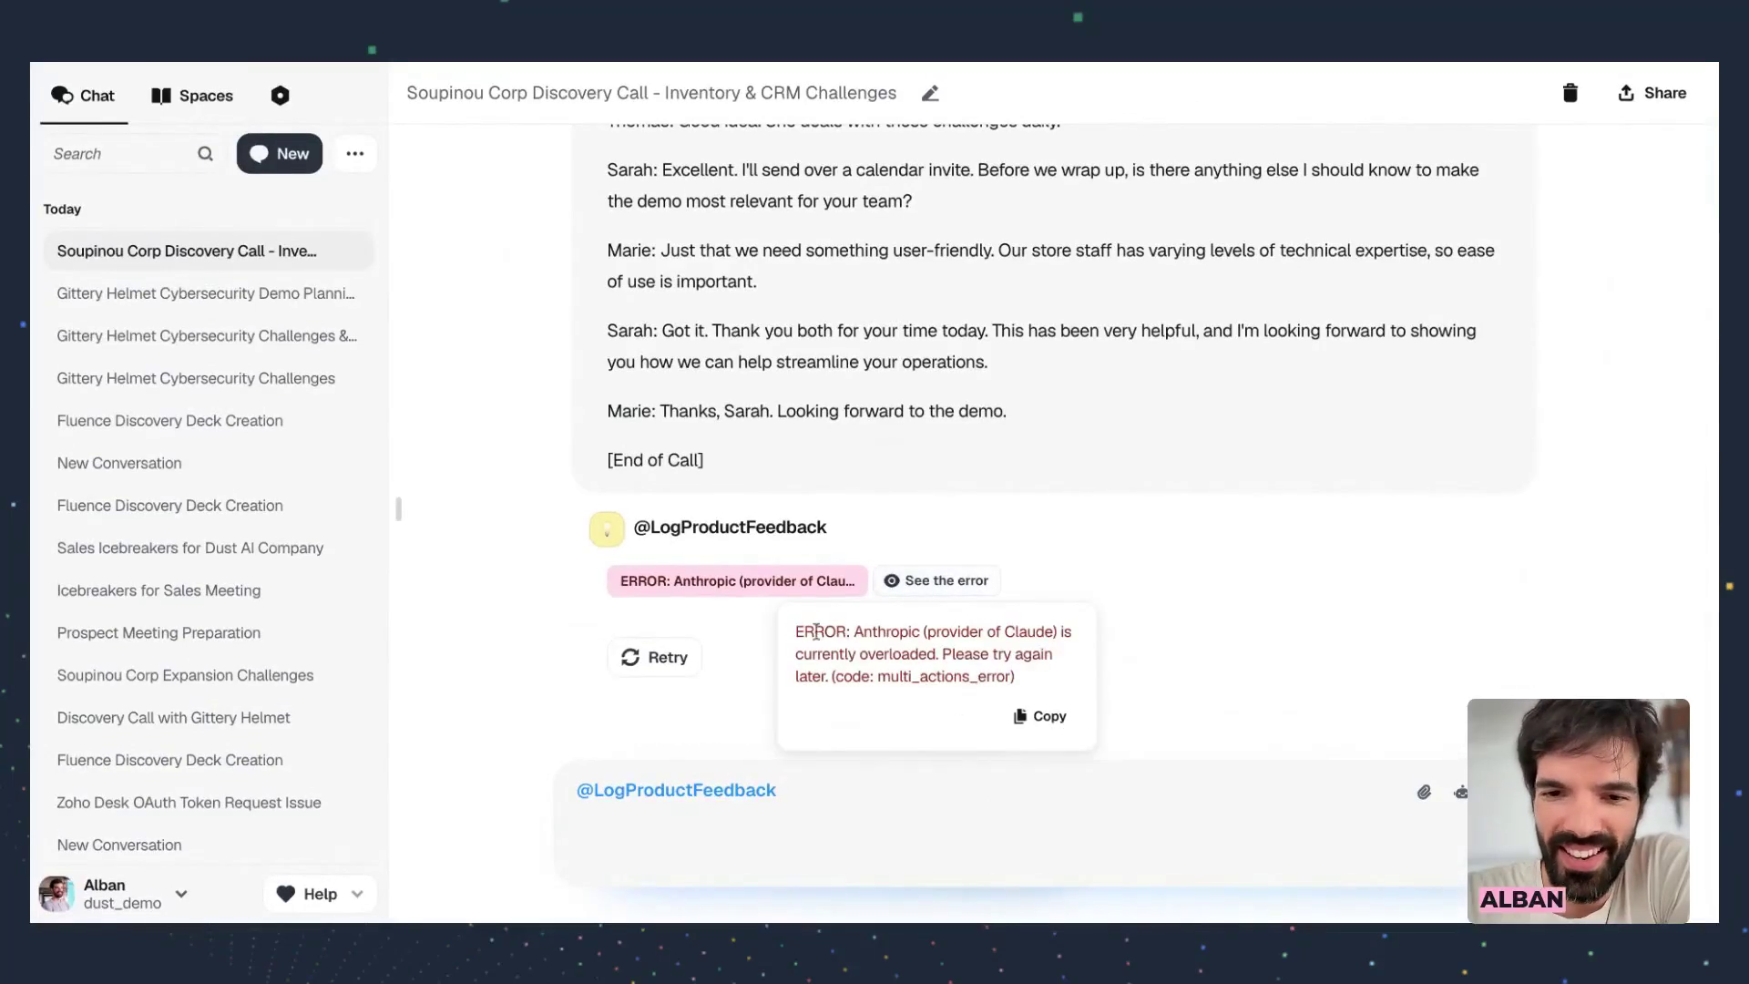
pyautogui.click(877, 463)
pyautogui.click(681, 670)
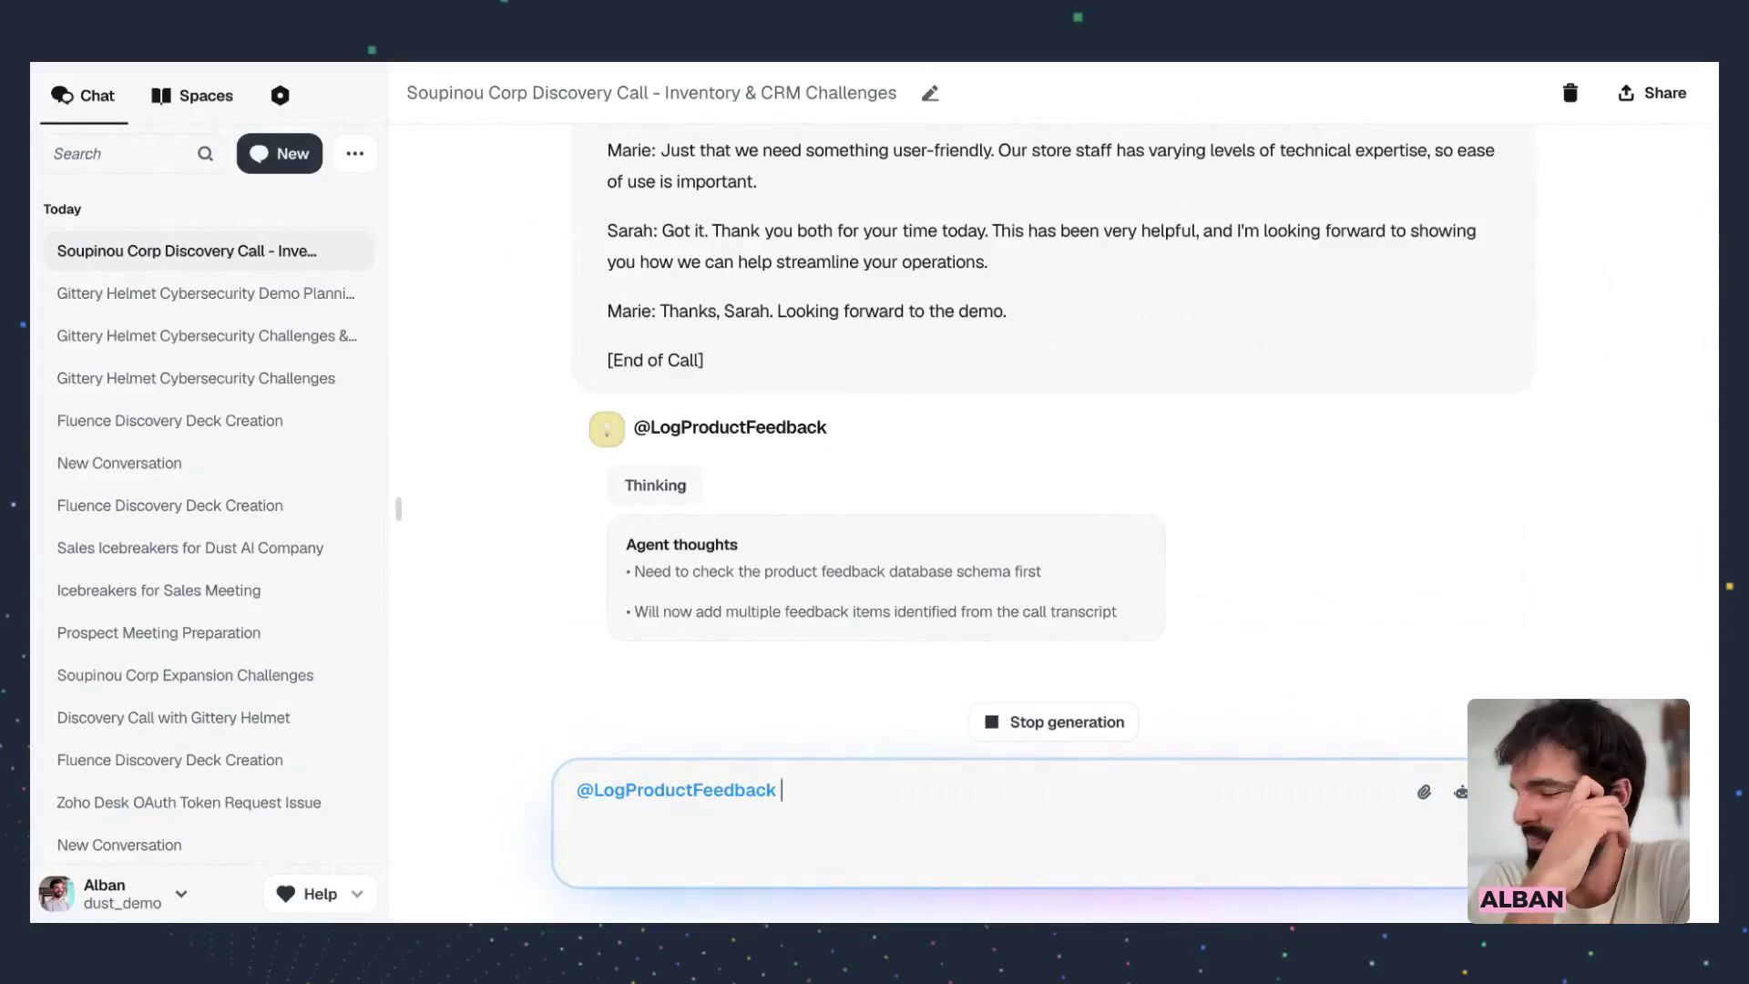
pyautogui.click(1405, 64)
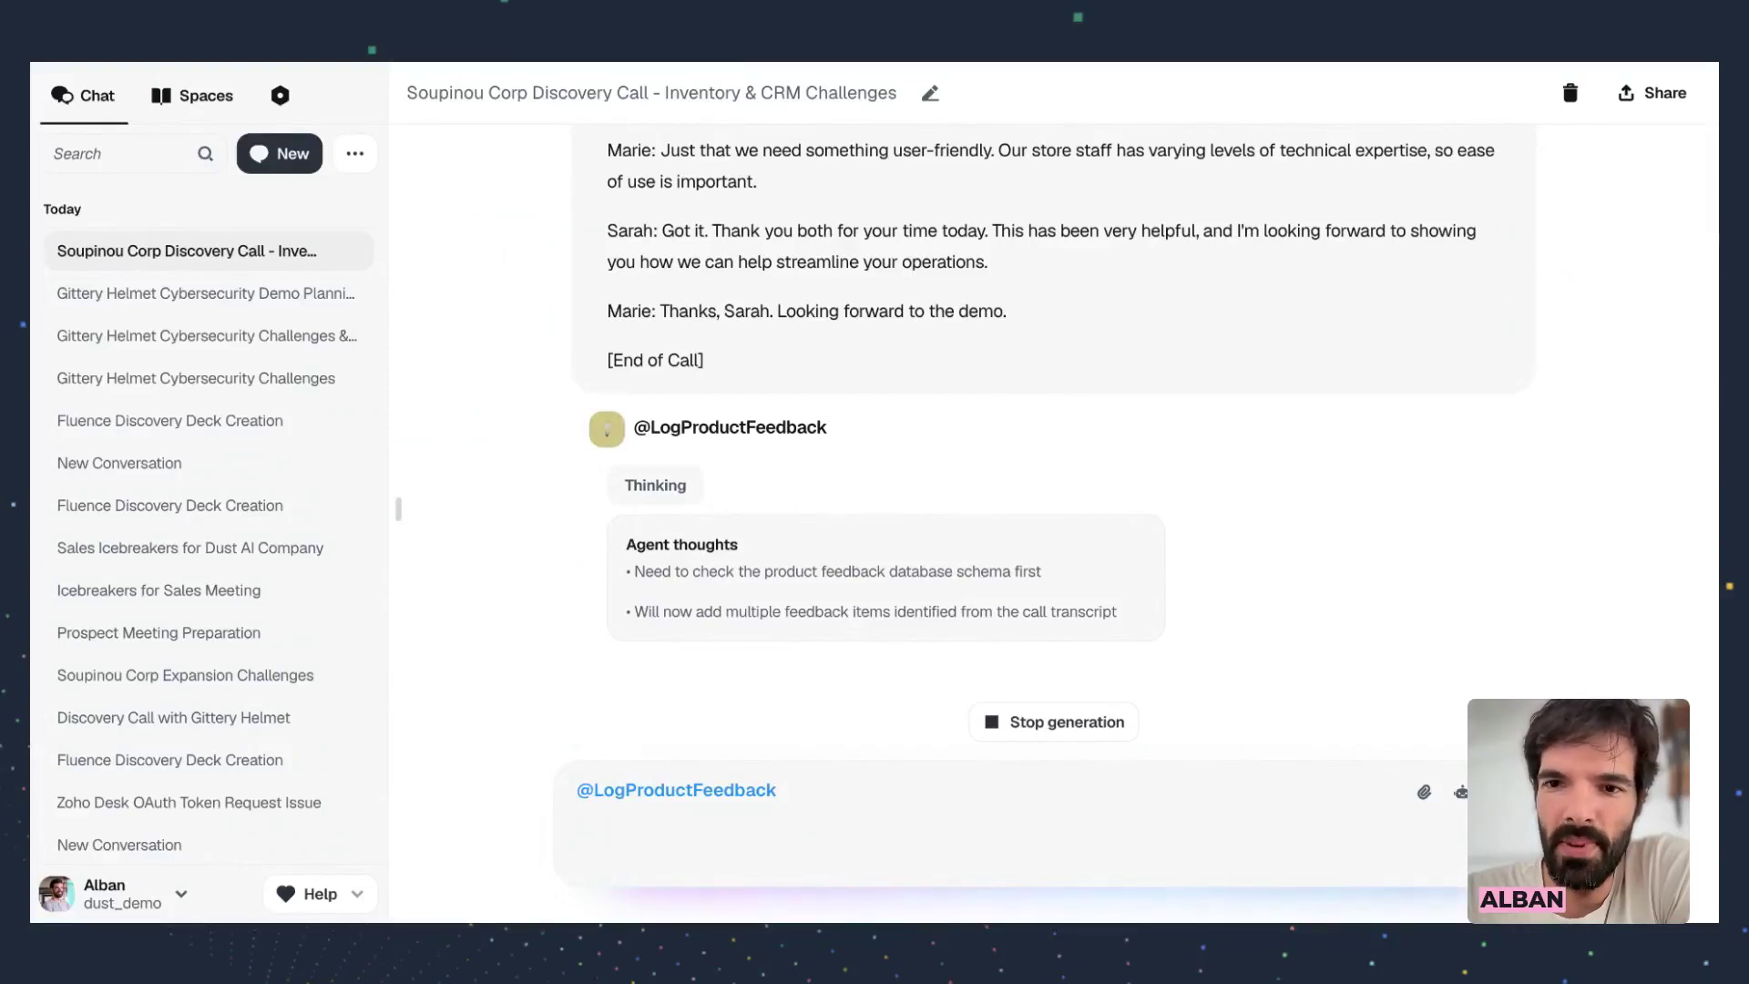
pyautogui.click(1060, 469)
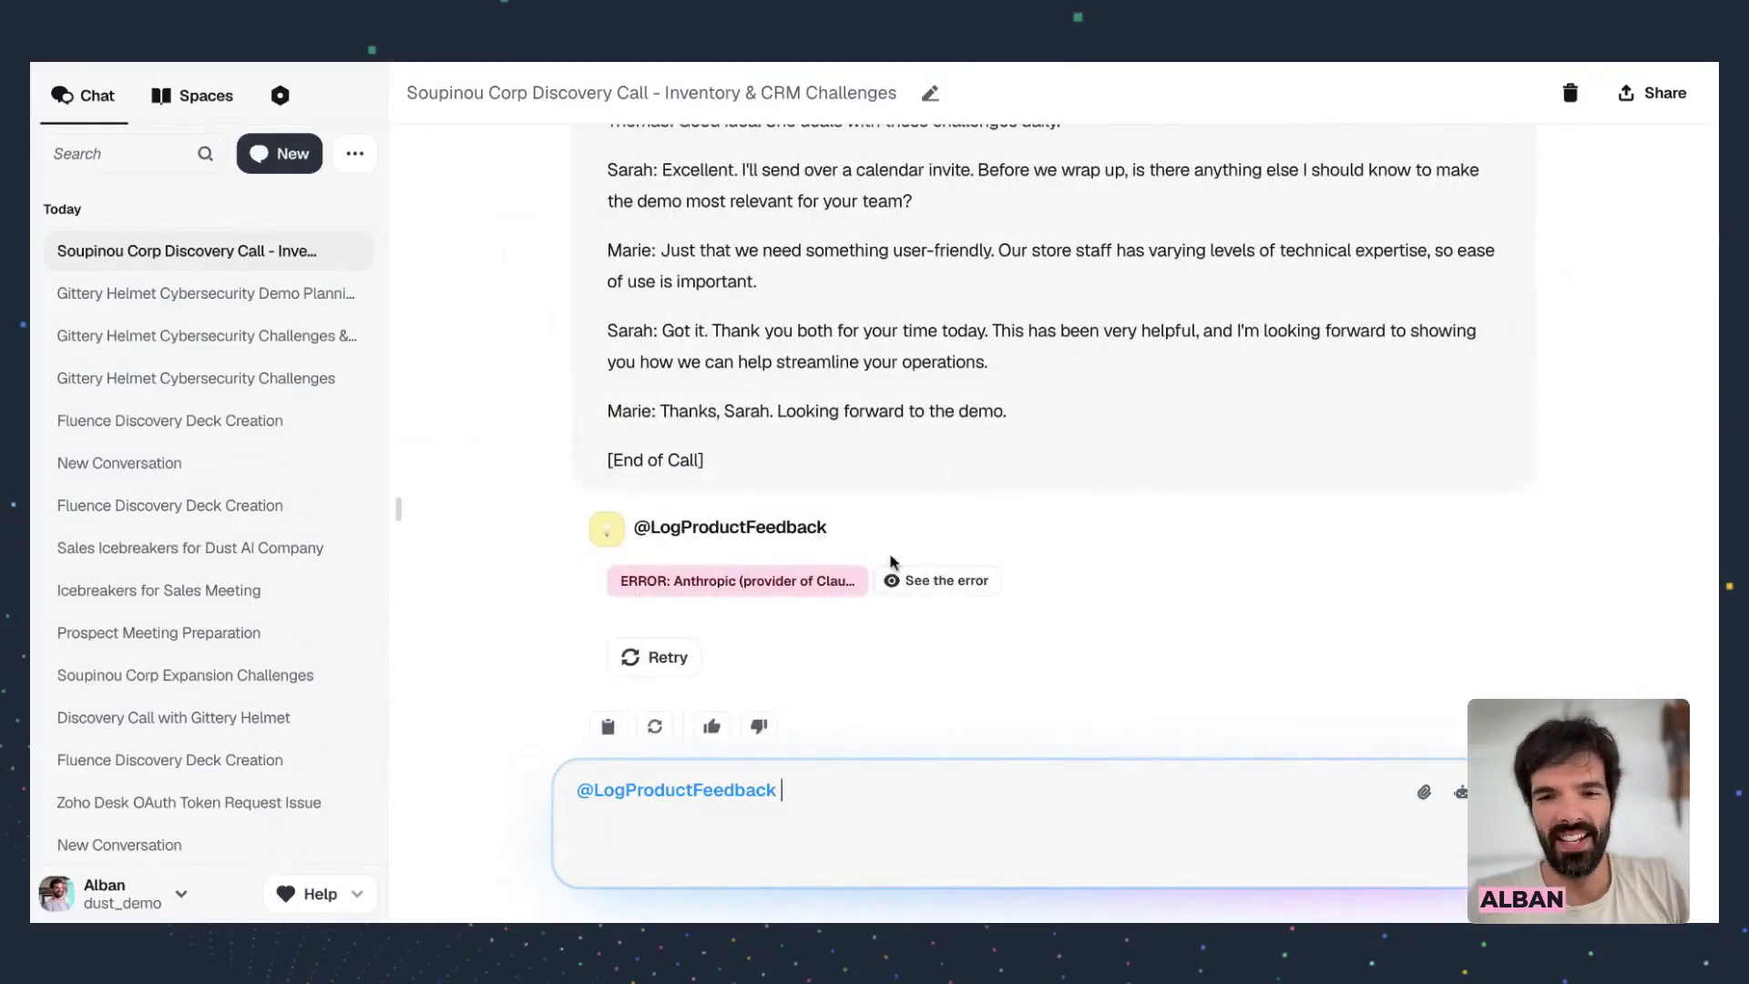
pyautogui.click(918, 578)
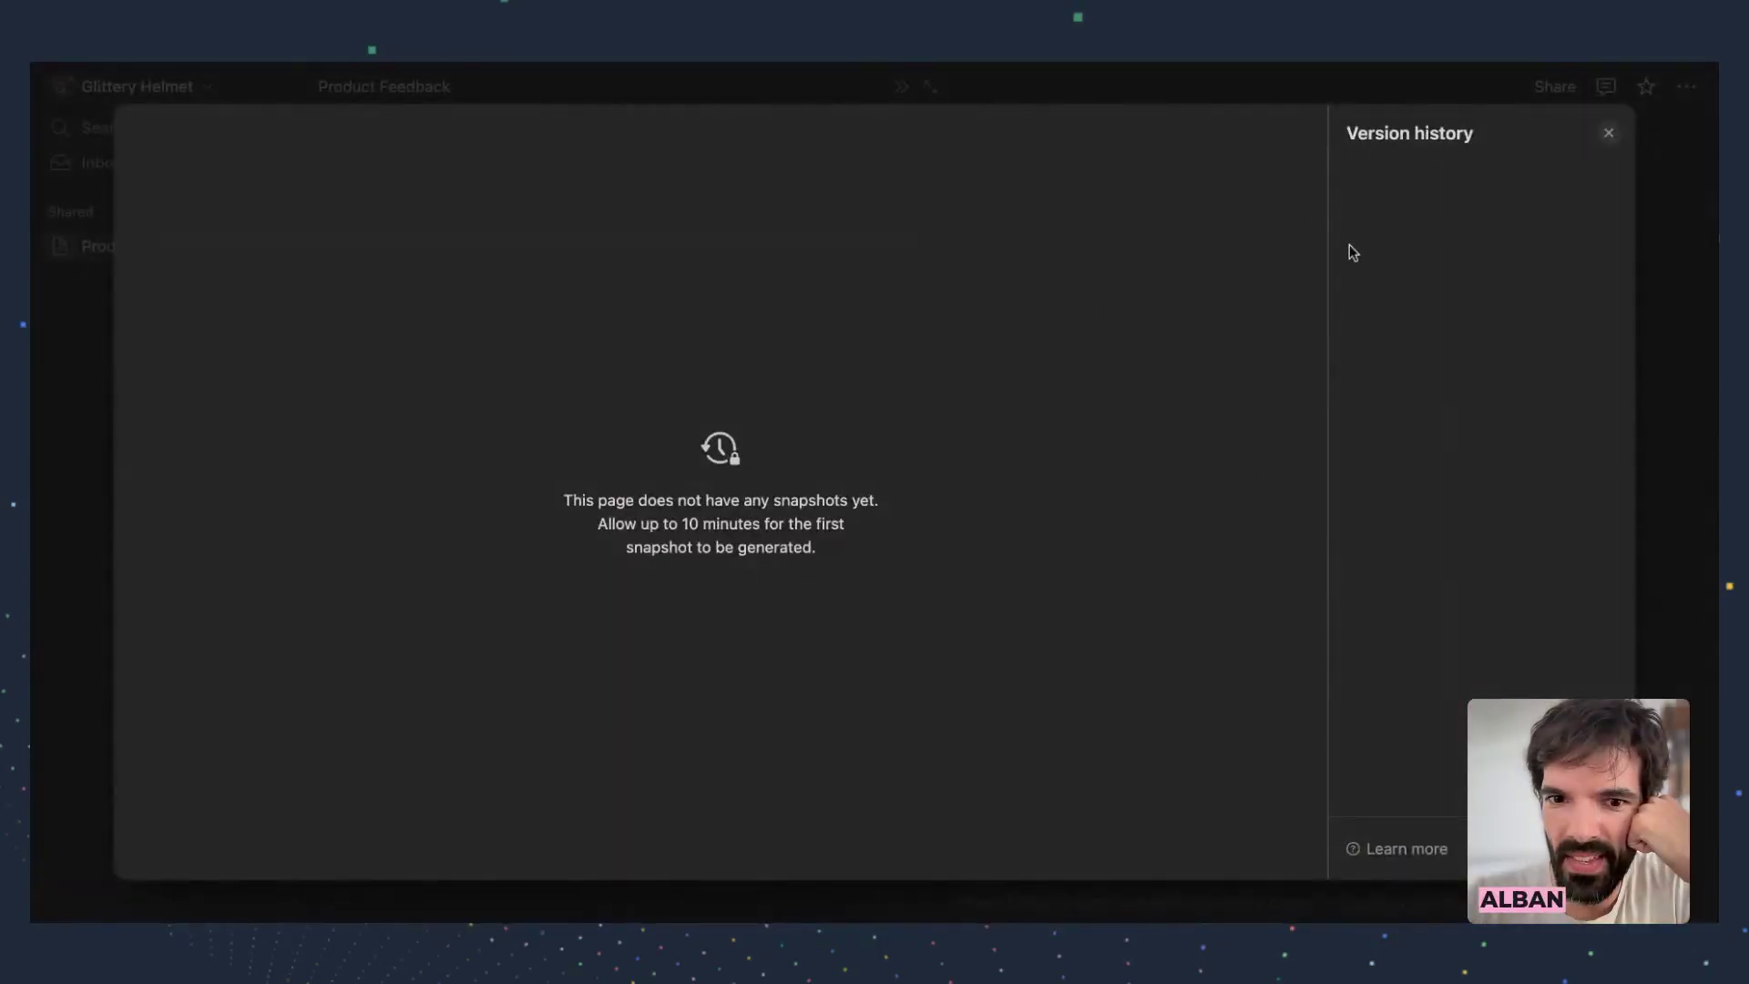
# In Notion, open the "User-Friendly Interface for Store Staff" feedback entry, check its version history, and close it
pyautogui.click(1608, 132)
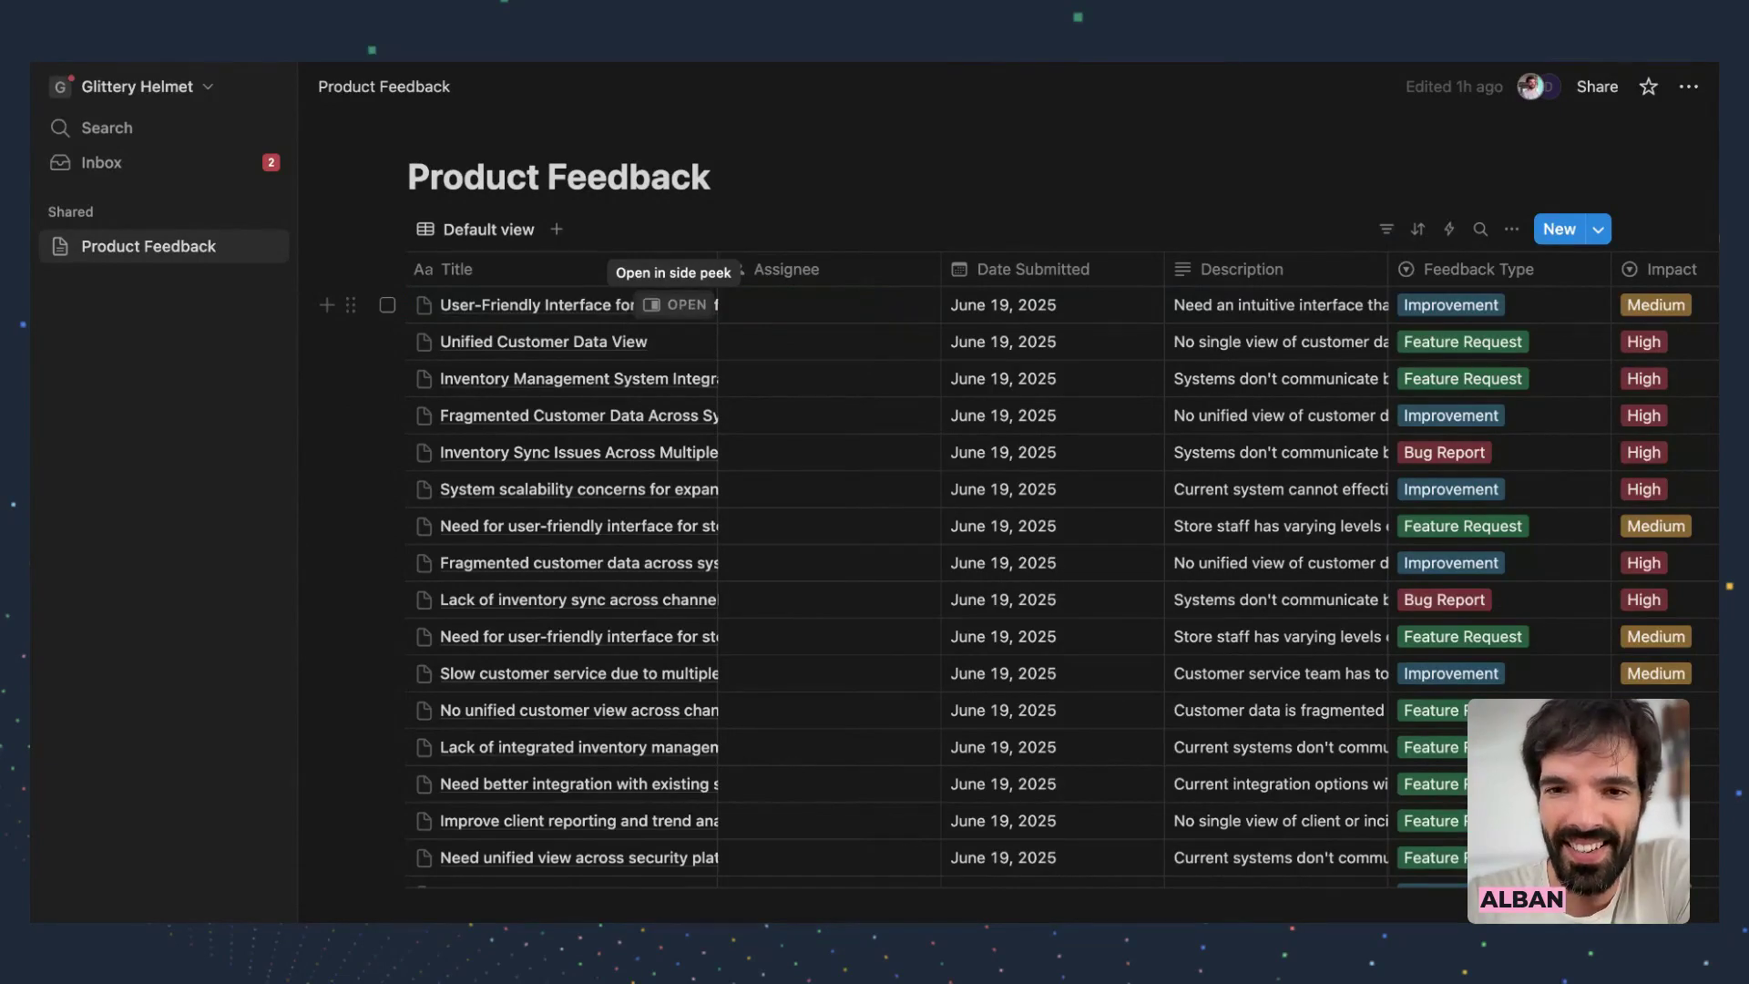
pyautogui.click(678, 304)
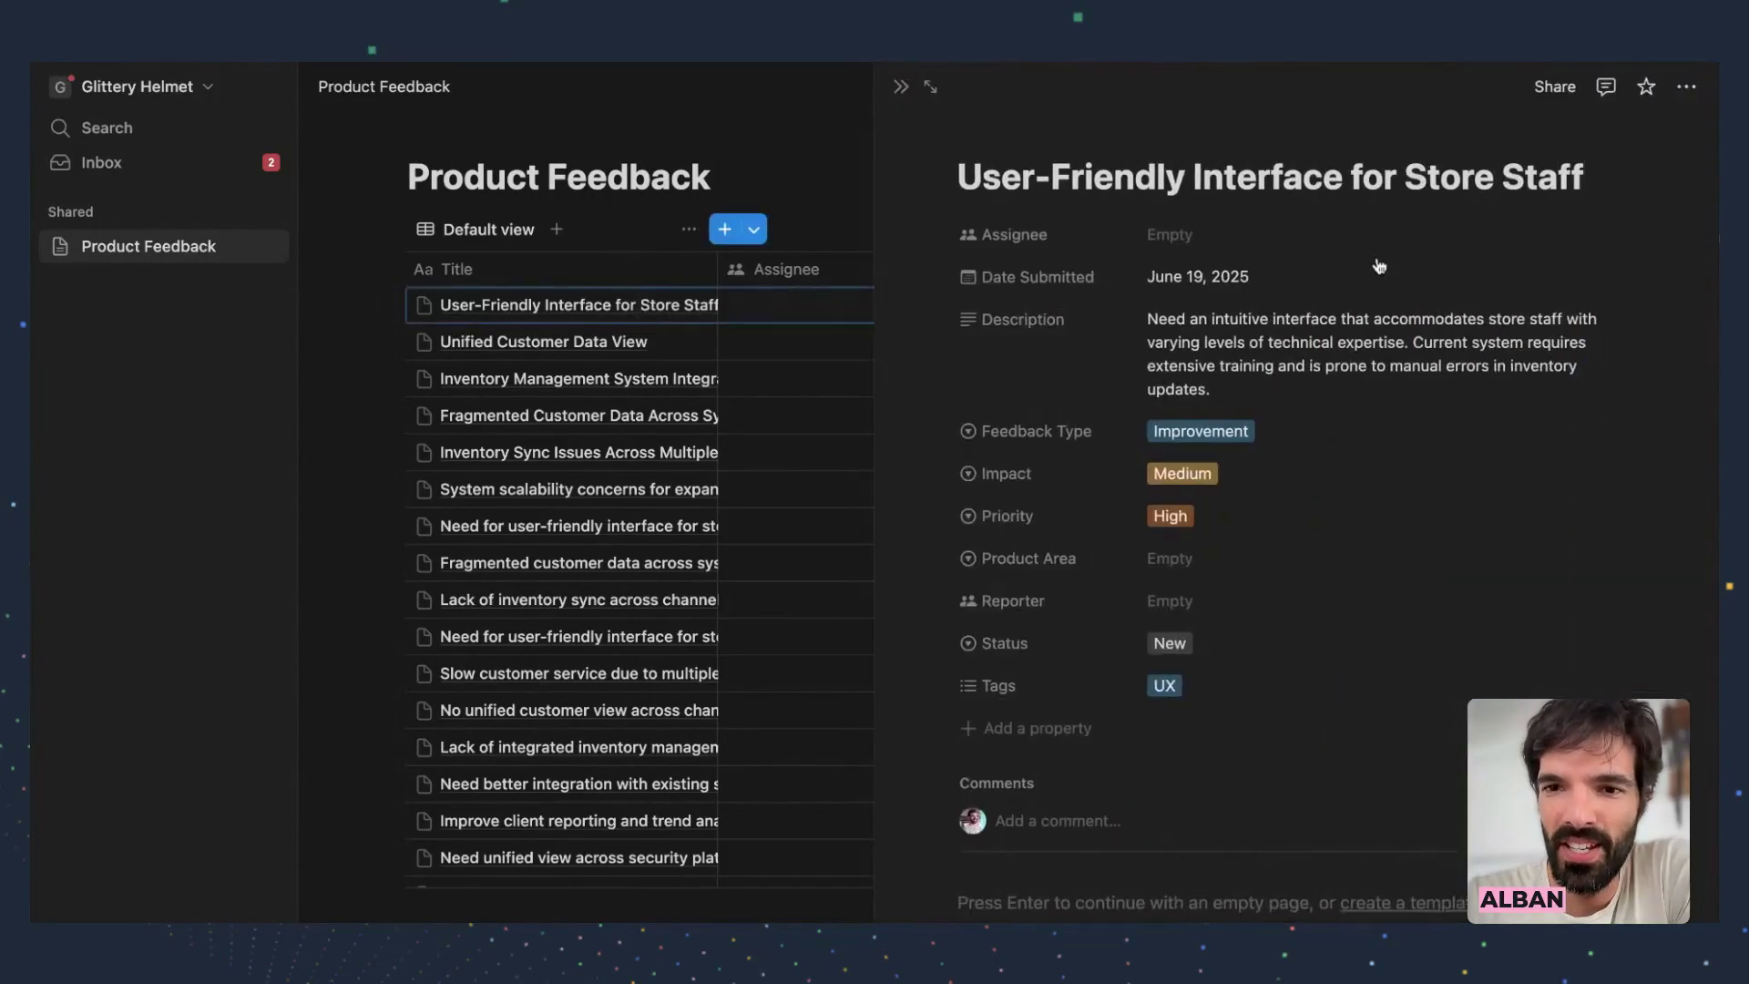
pyautogui.click(1686, 87)
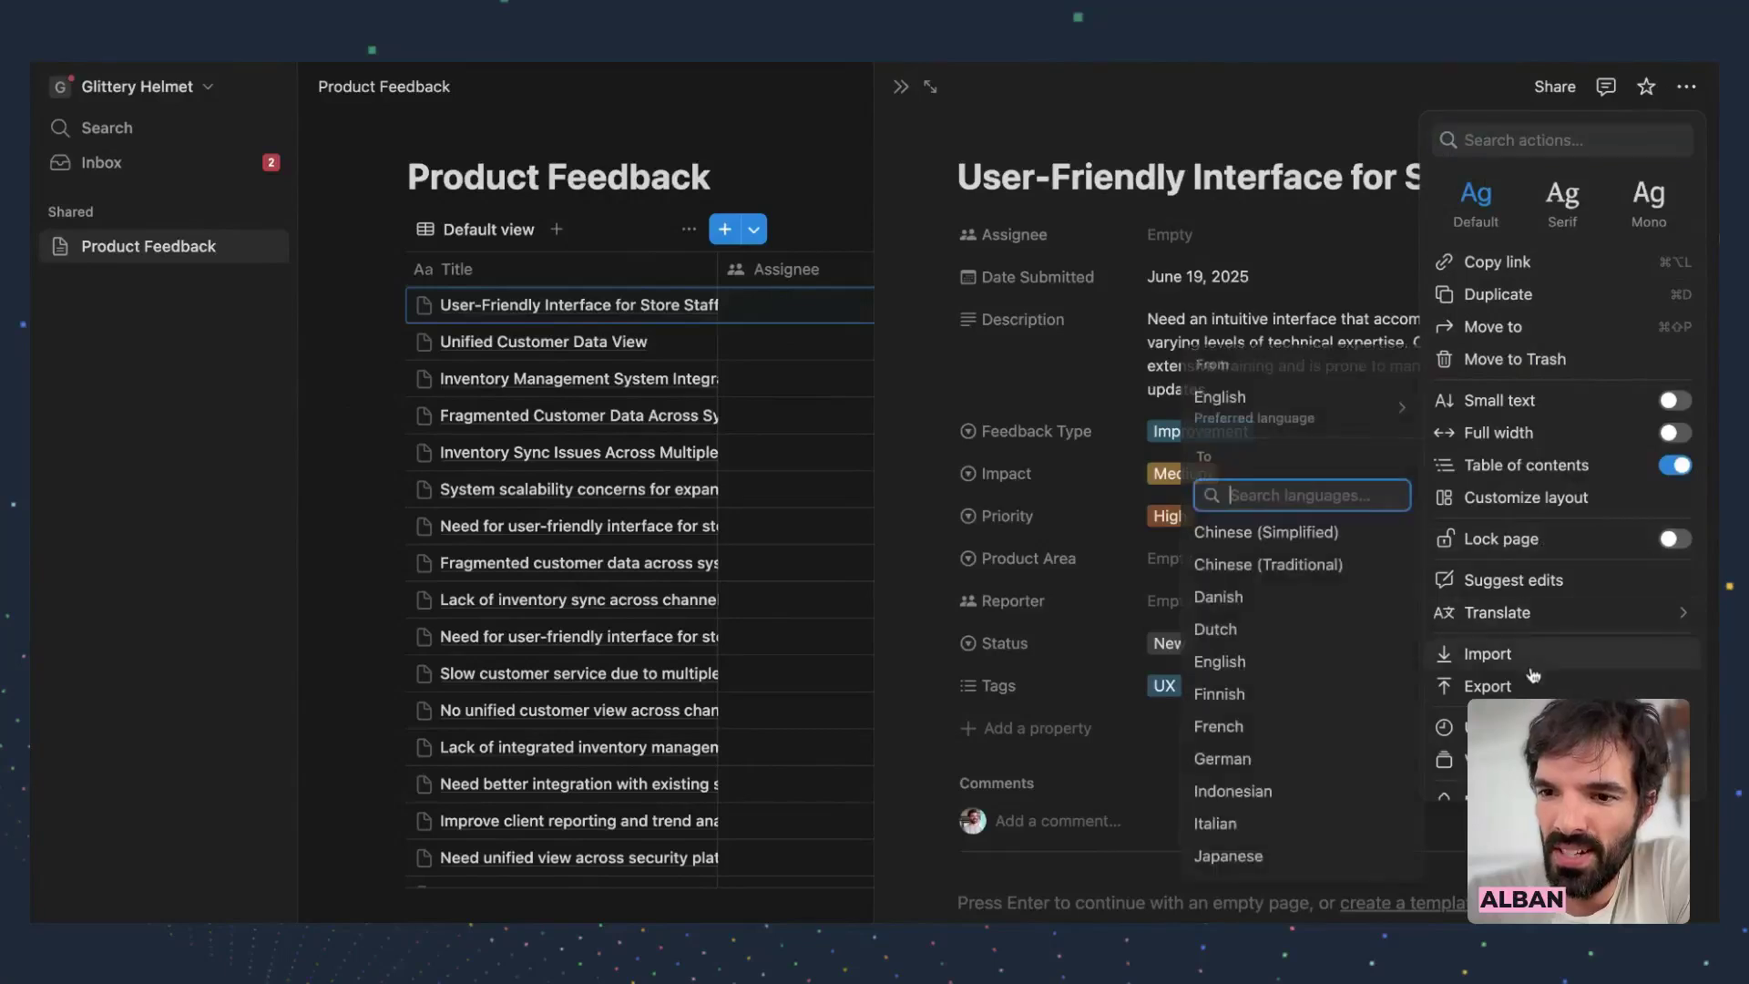
pyautogui.click(1494, 725)
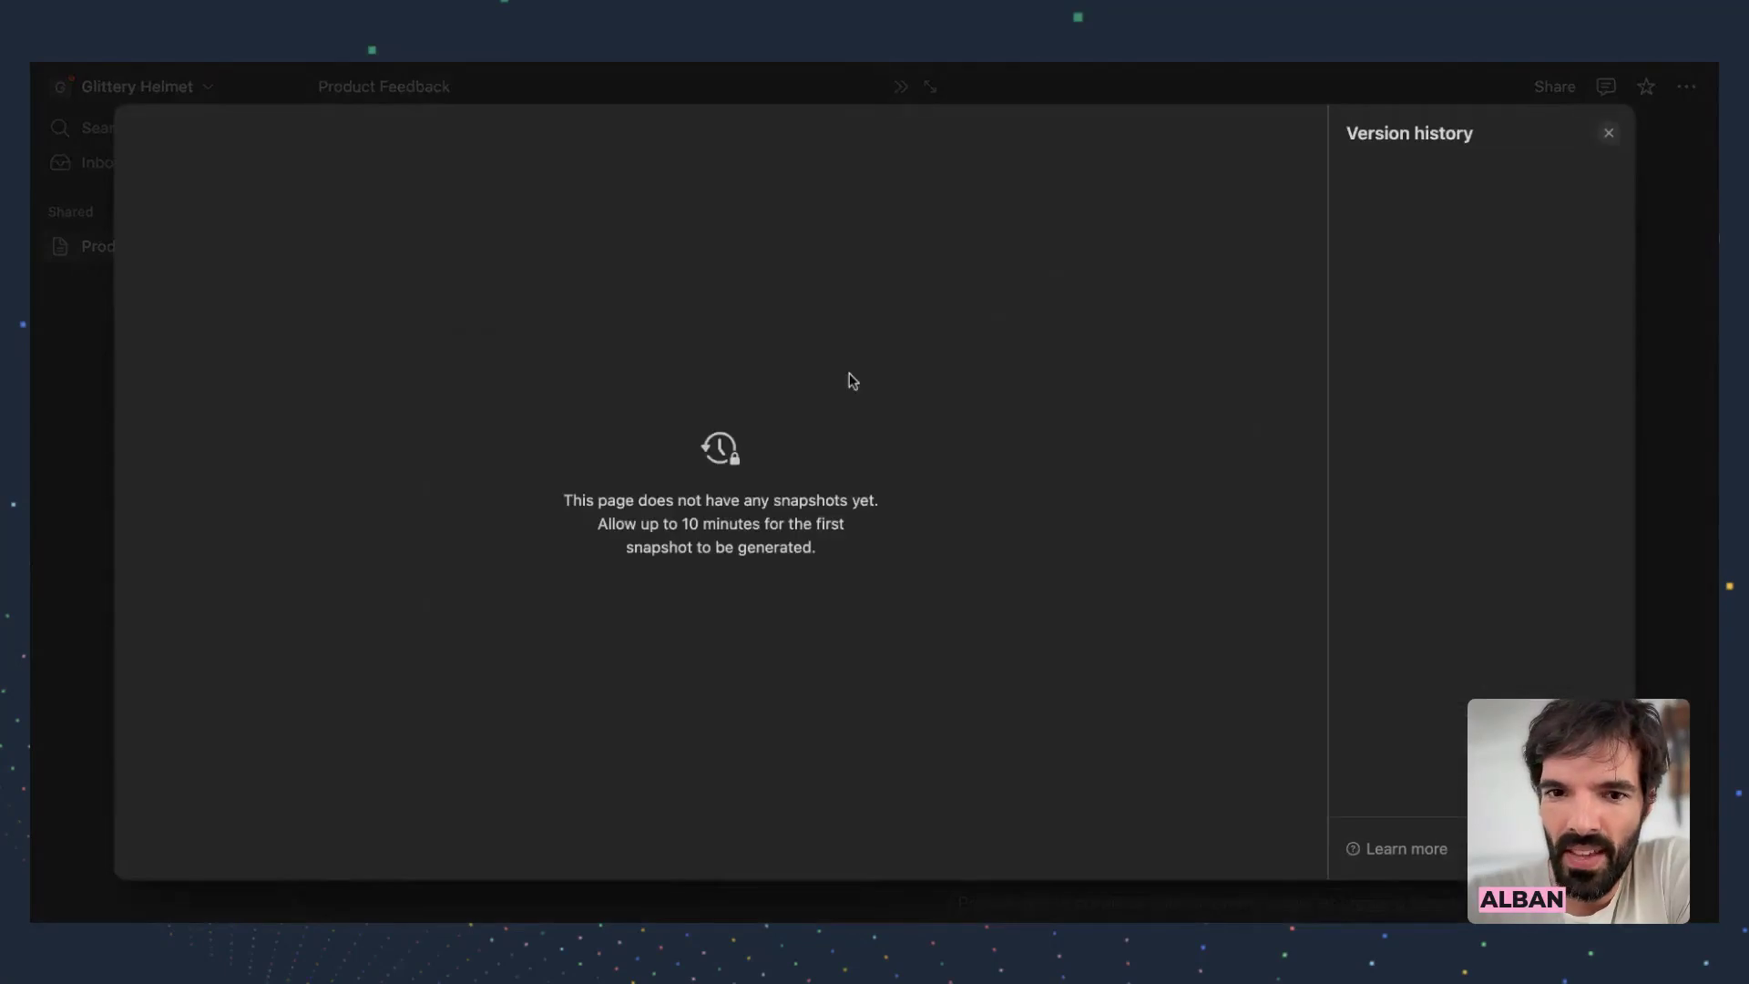
pyautogui.moveTo(565, 504); pyautogui.dragTo(830, 527)
pyautogui.click(826, 531)
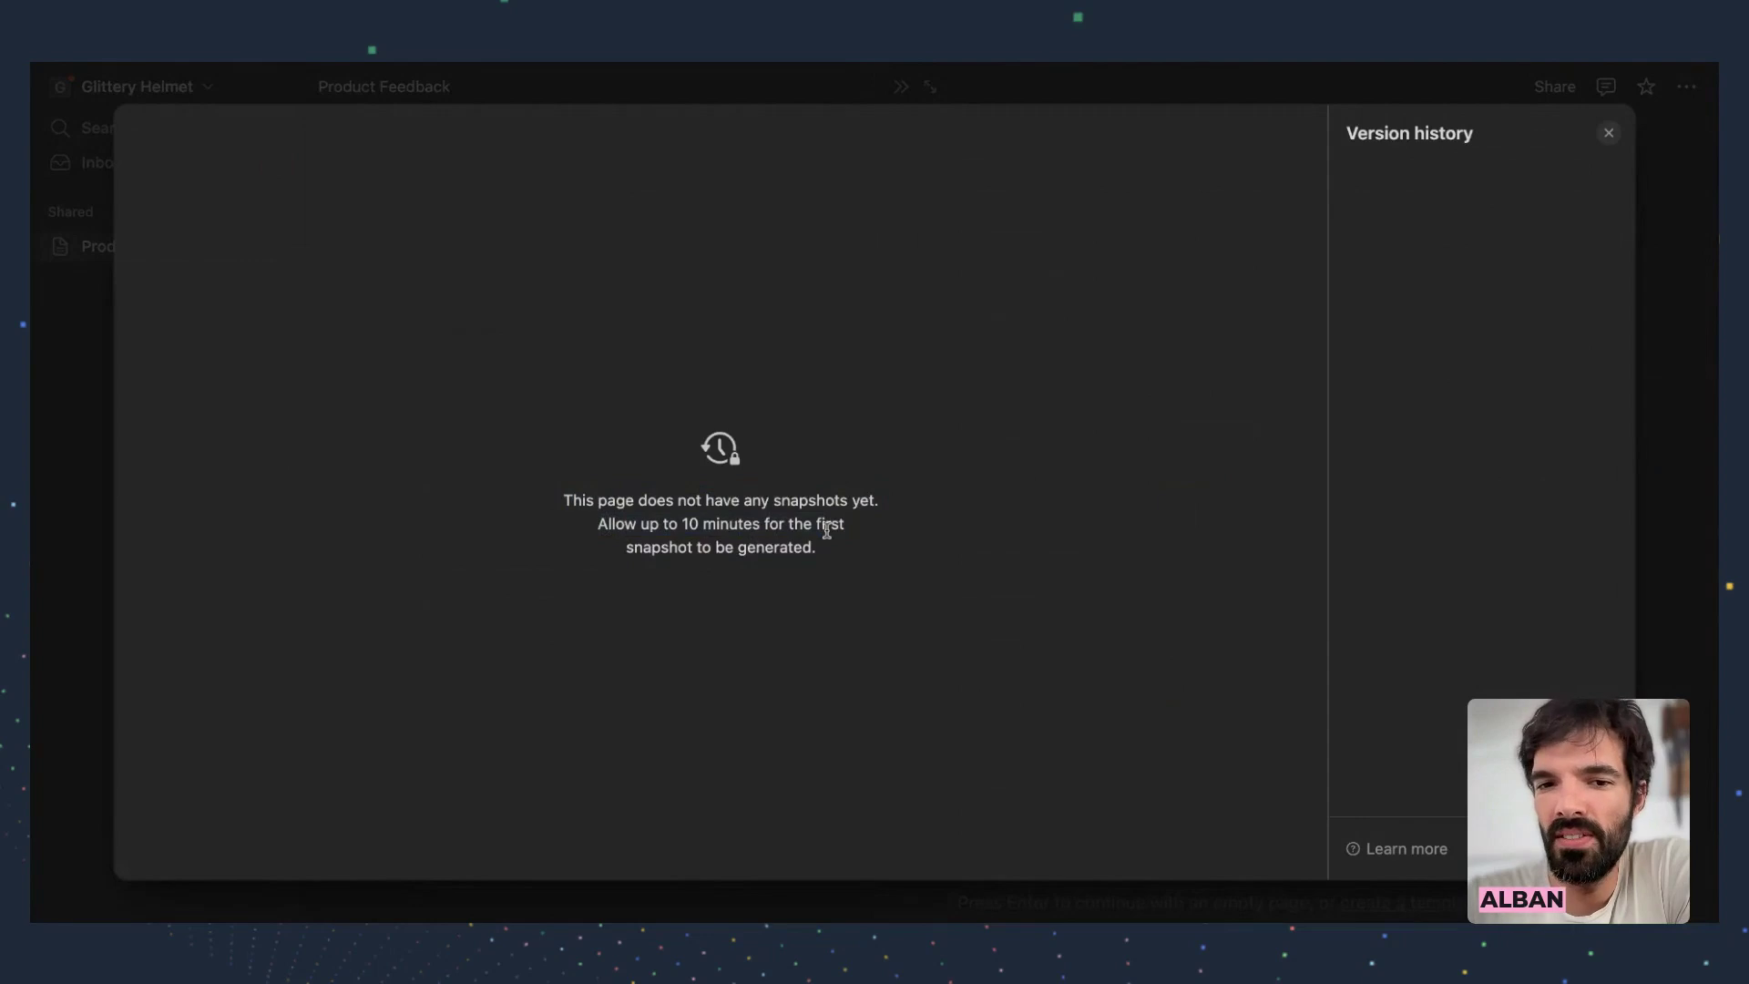
pyautogui.click(1611, 136)
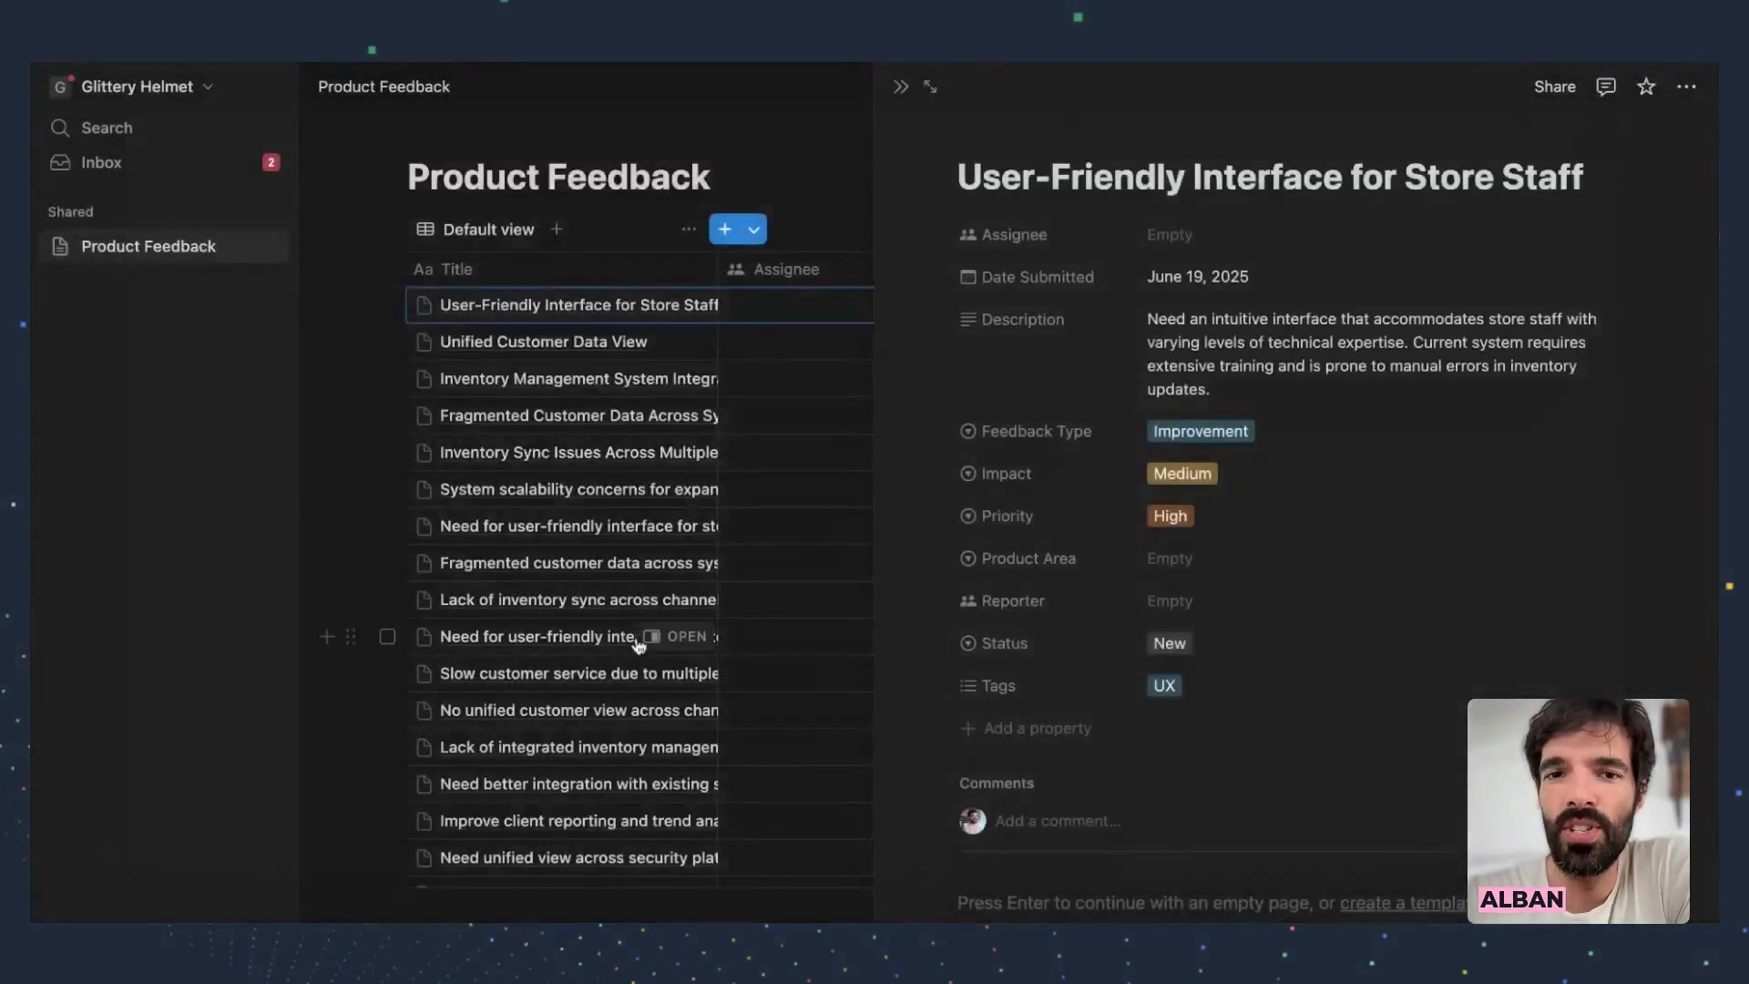
pyautogui.click(895, 98)
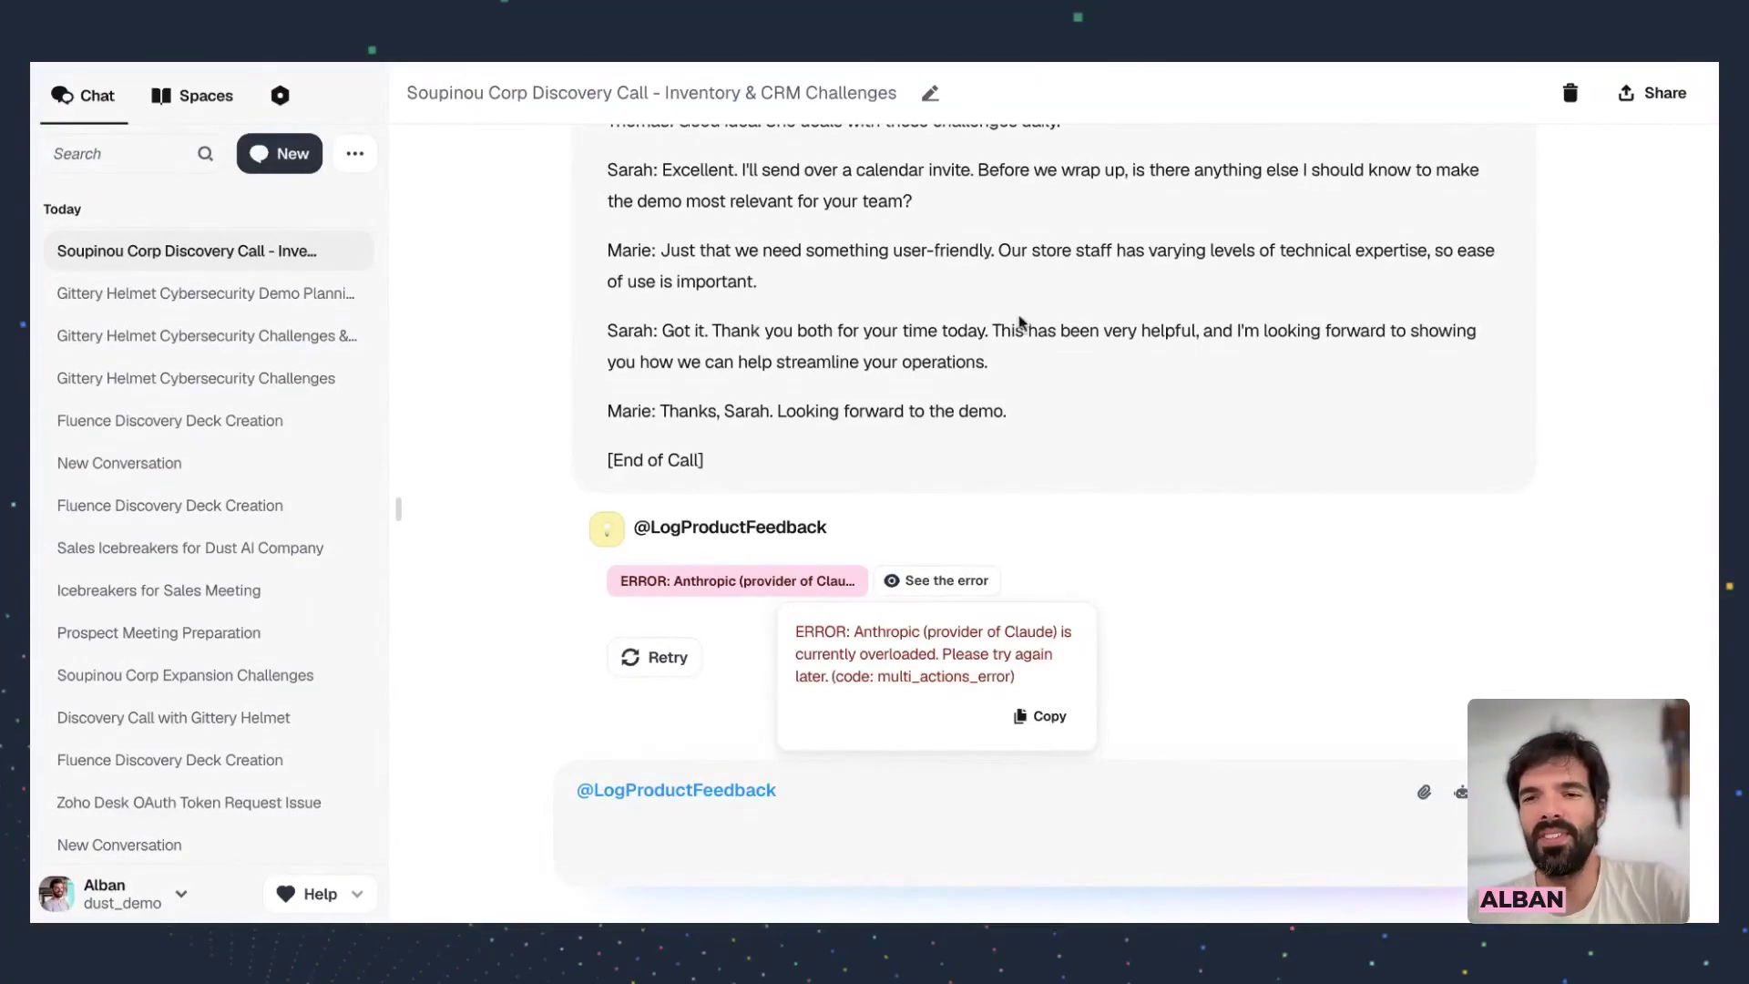
# Back in Dust, look over the Soupinou Corp call transcript in the LogProductFeedback conversation
pyautogui.scroll(20, 1021, 320)
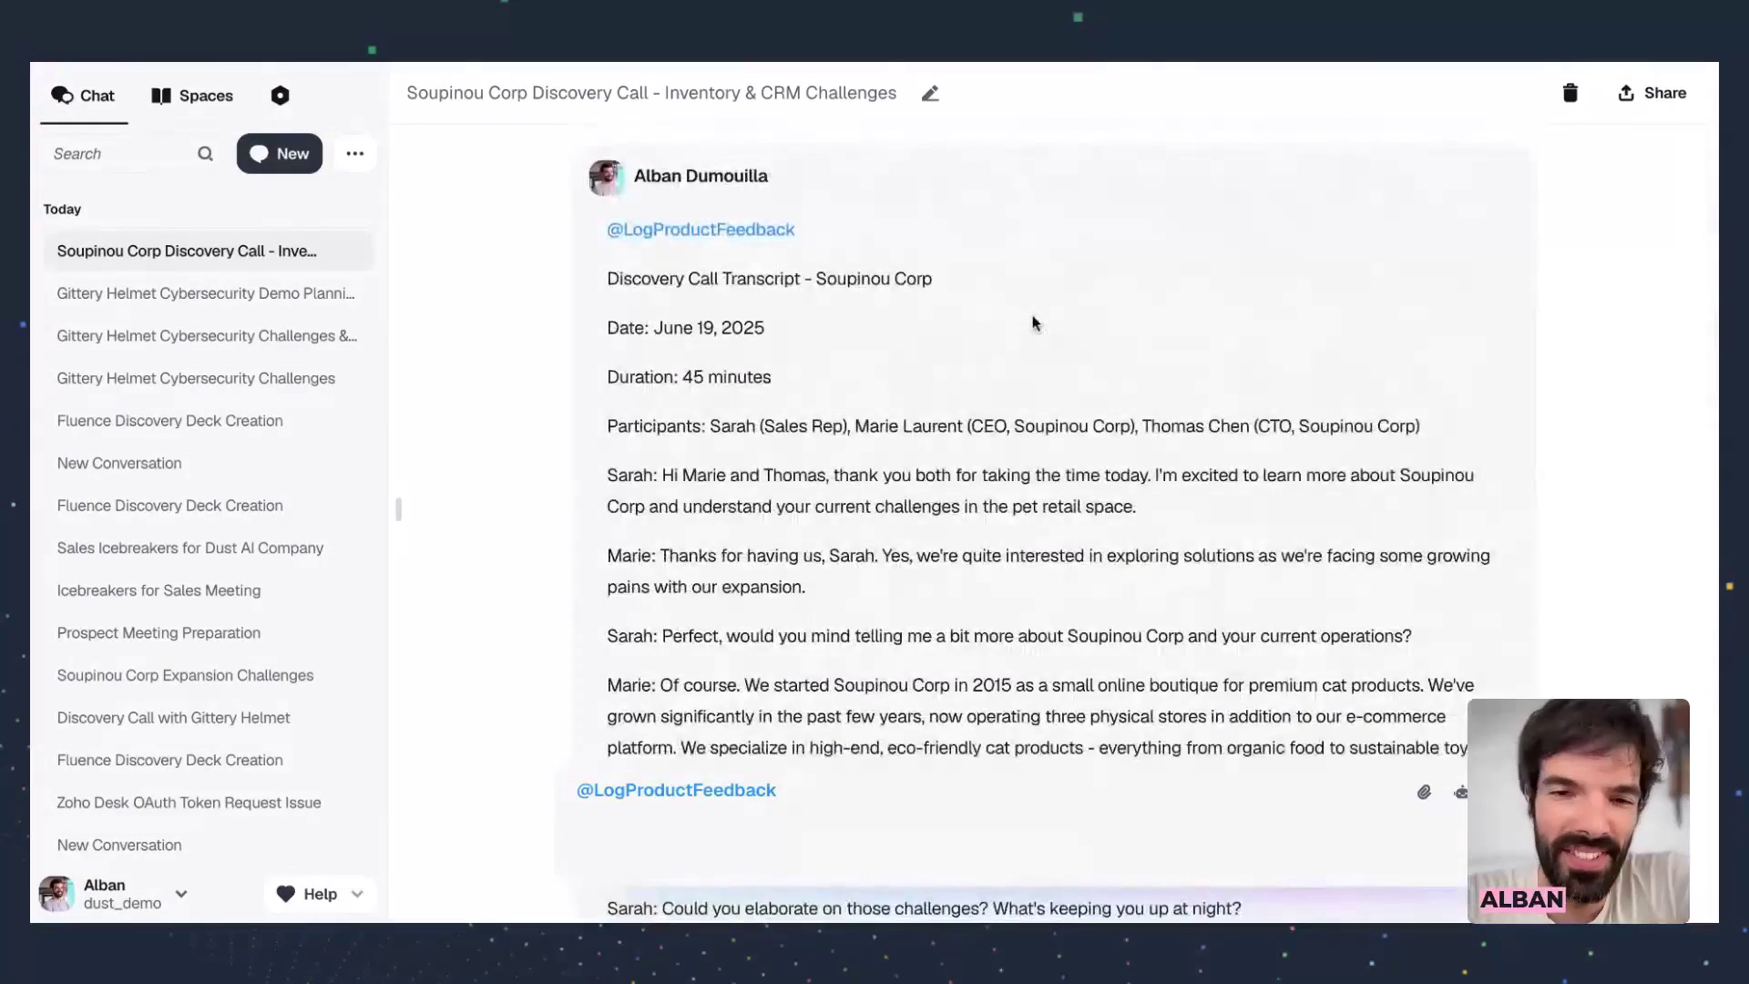
pyautogui.scroll(-20, 1035, 324)
pyautogui.scroll(10, 925, 325)
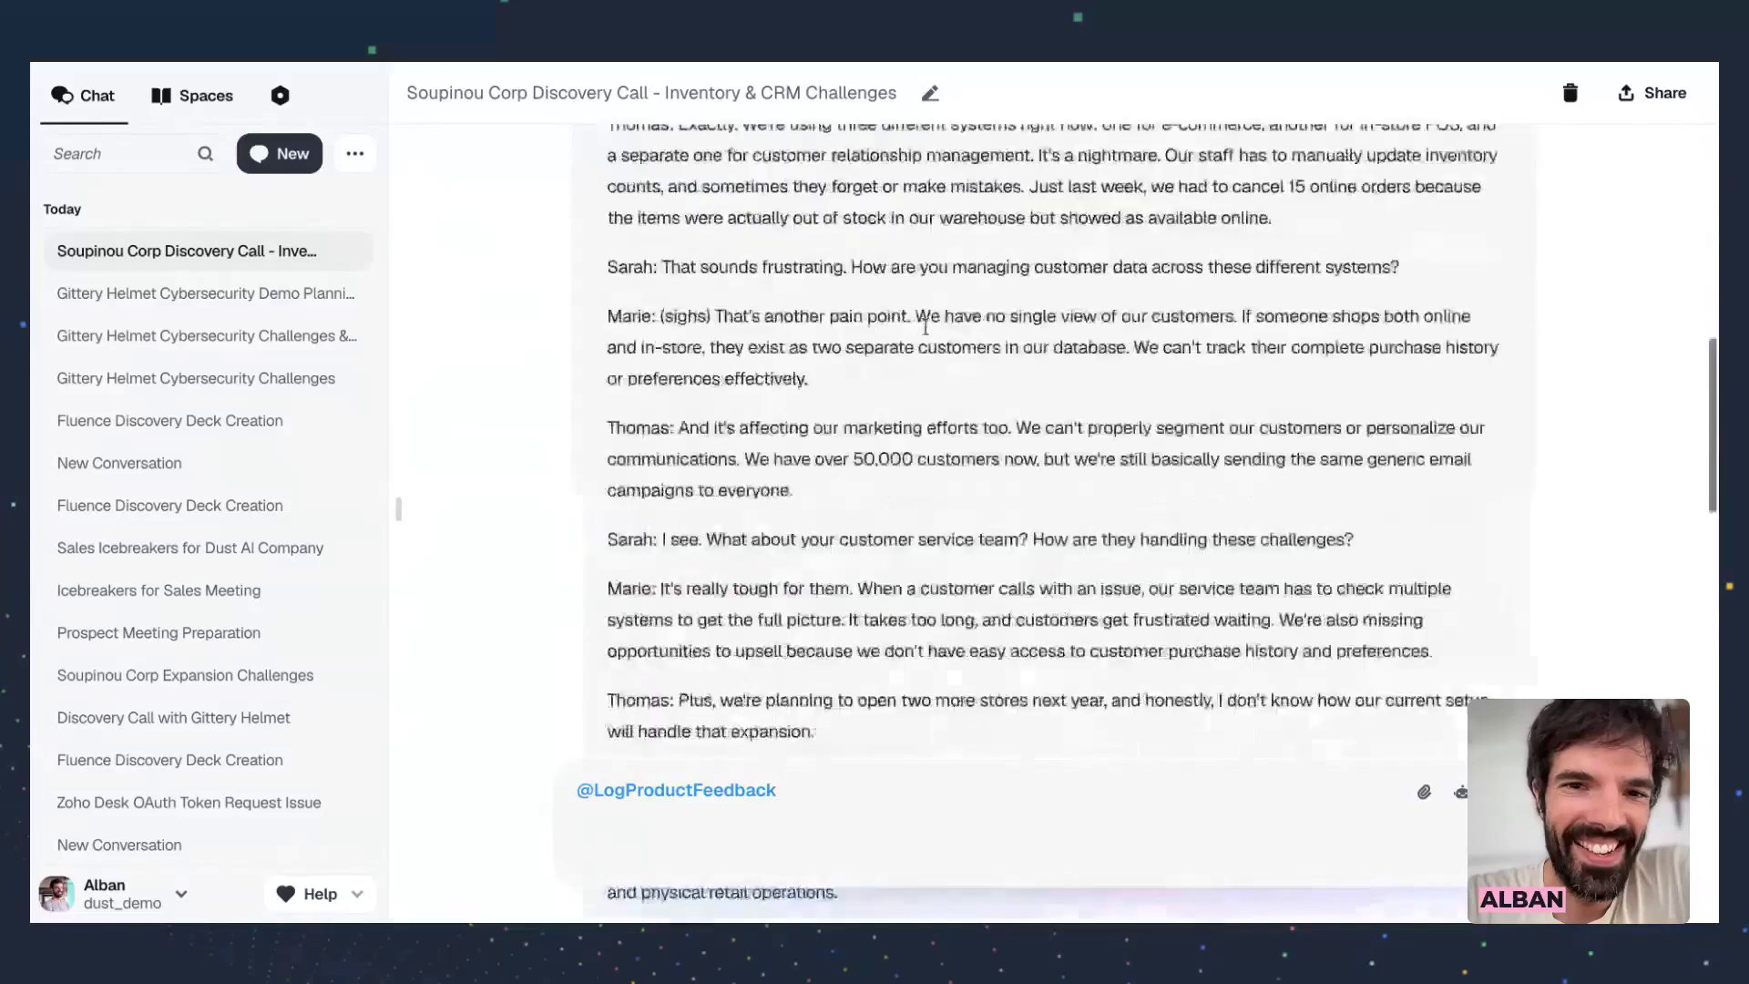
pyautogui.scroll(10, 925, 325)
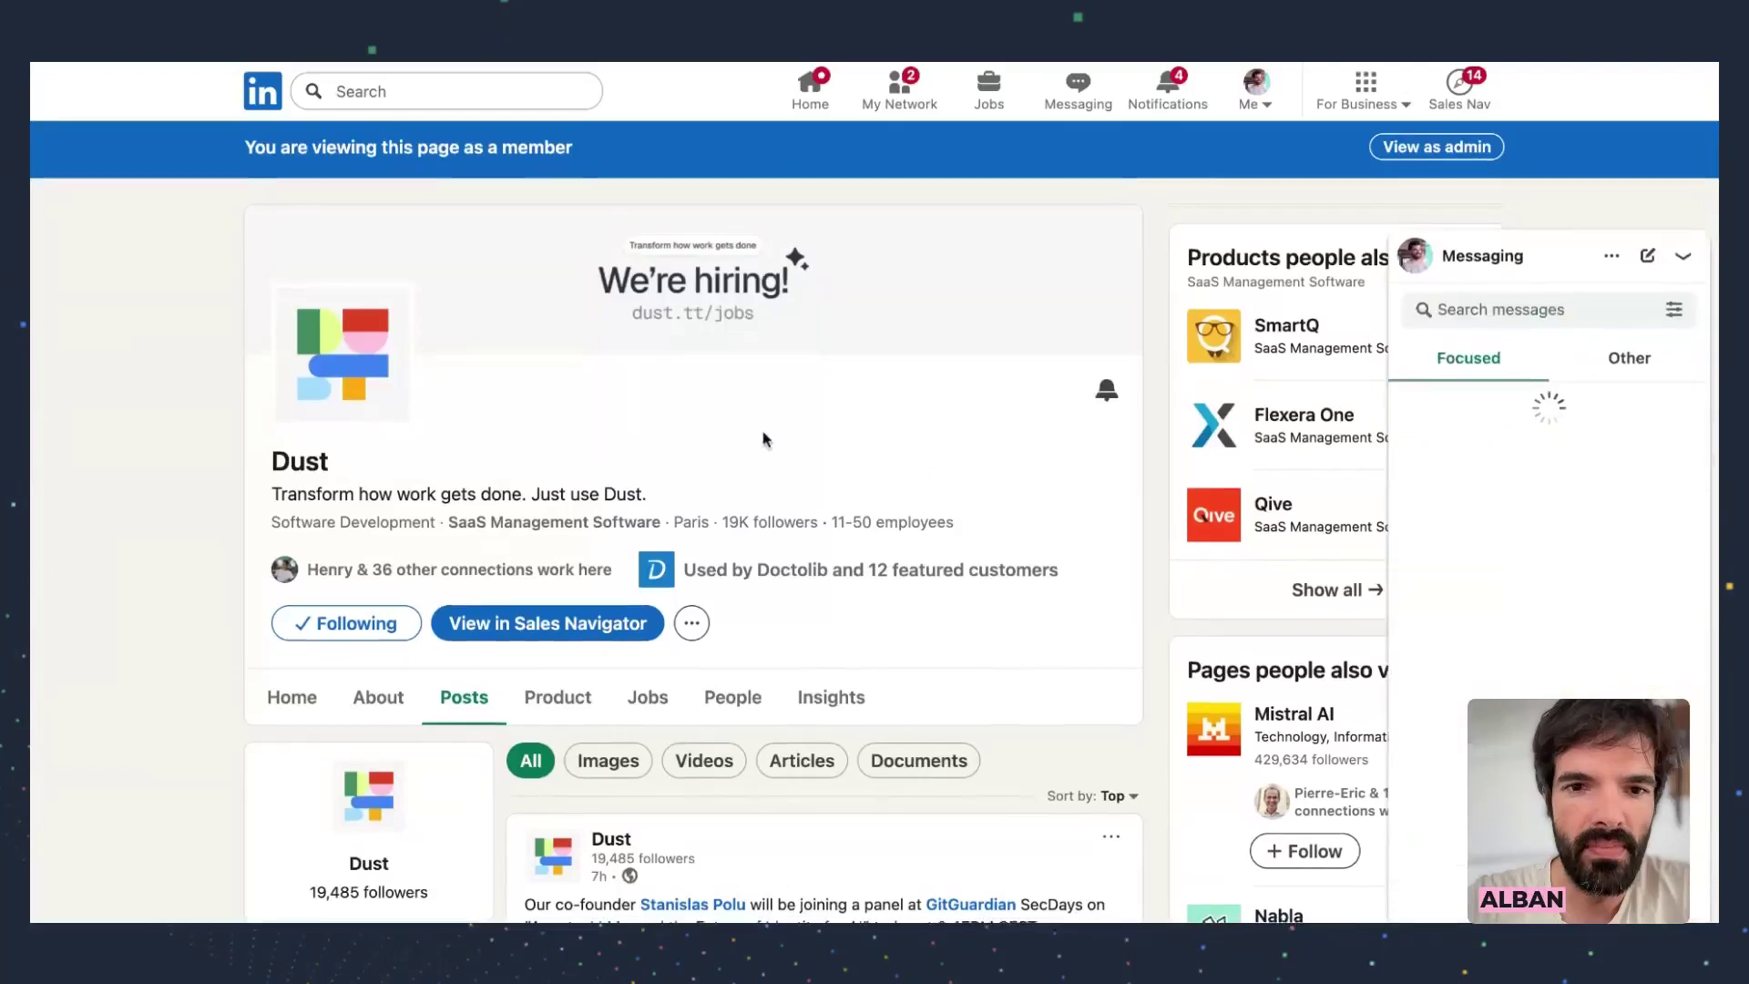
# Switch to LinkedIn and look through the posts on Dust's company page
pyautogui.scroll(-5, 765, 441)
pyautogui.scroll(-3, 765, 441)
pyautogui.scroll(15, 790, 342)
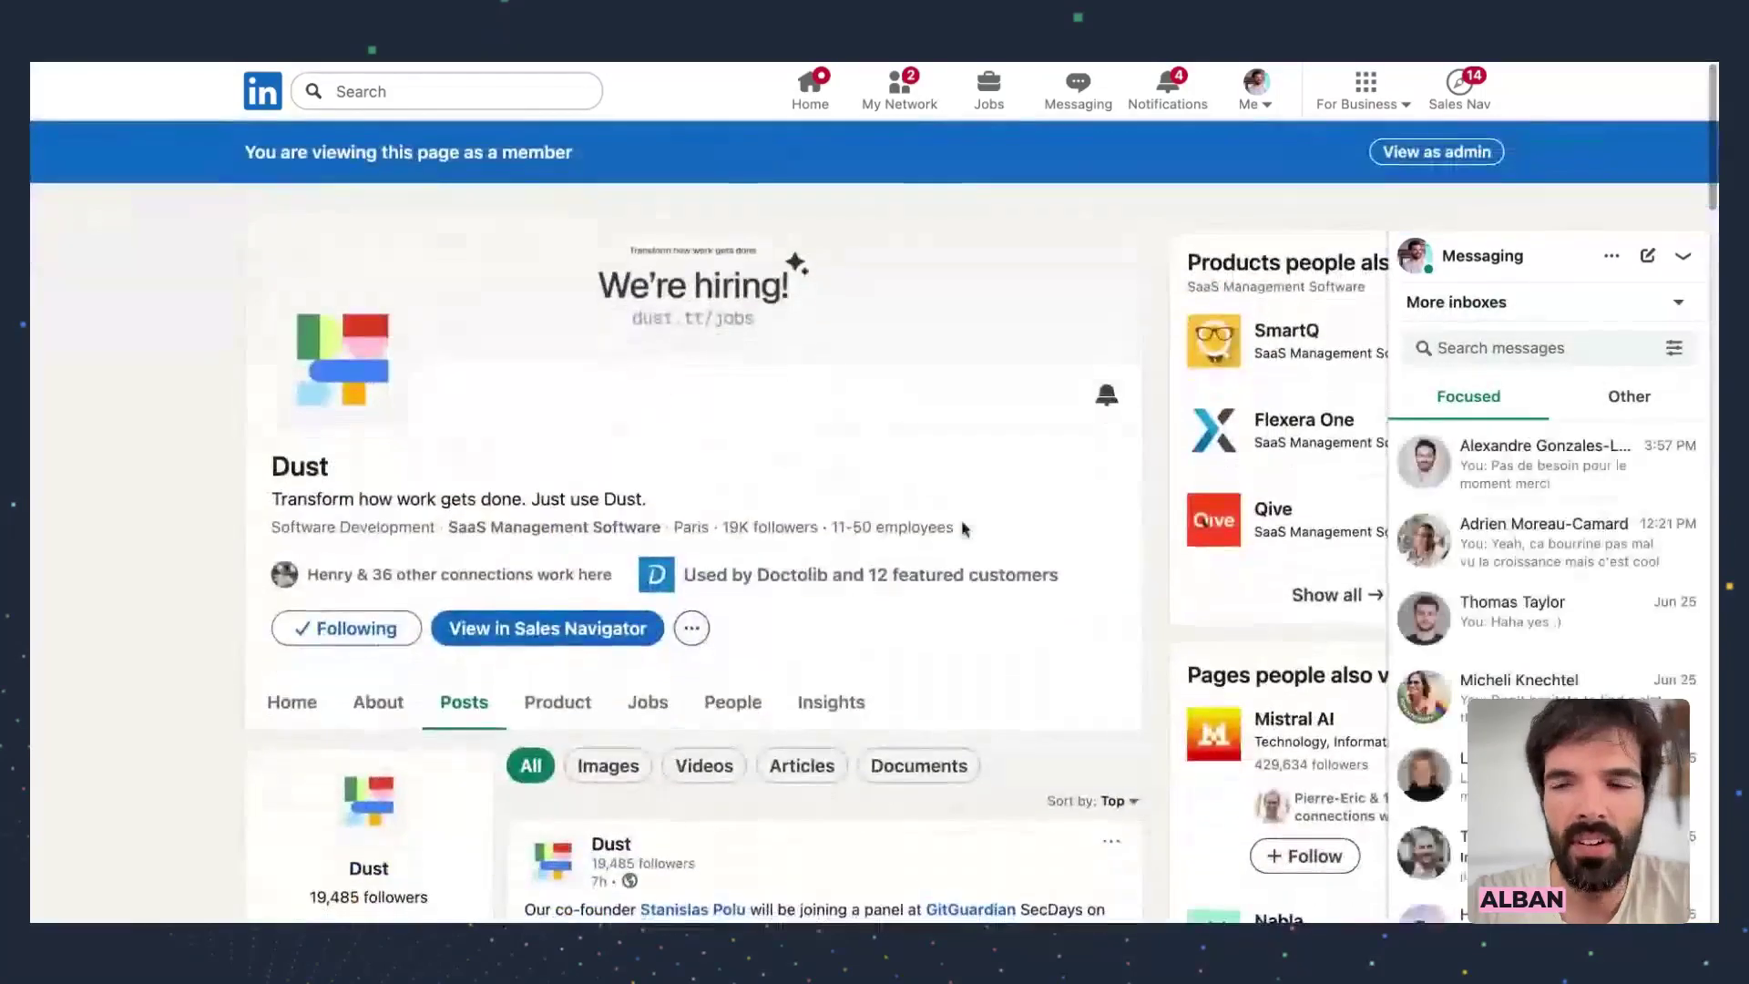
pyautogui.scroll(-10, 1378, 325)
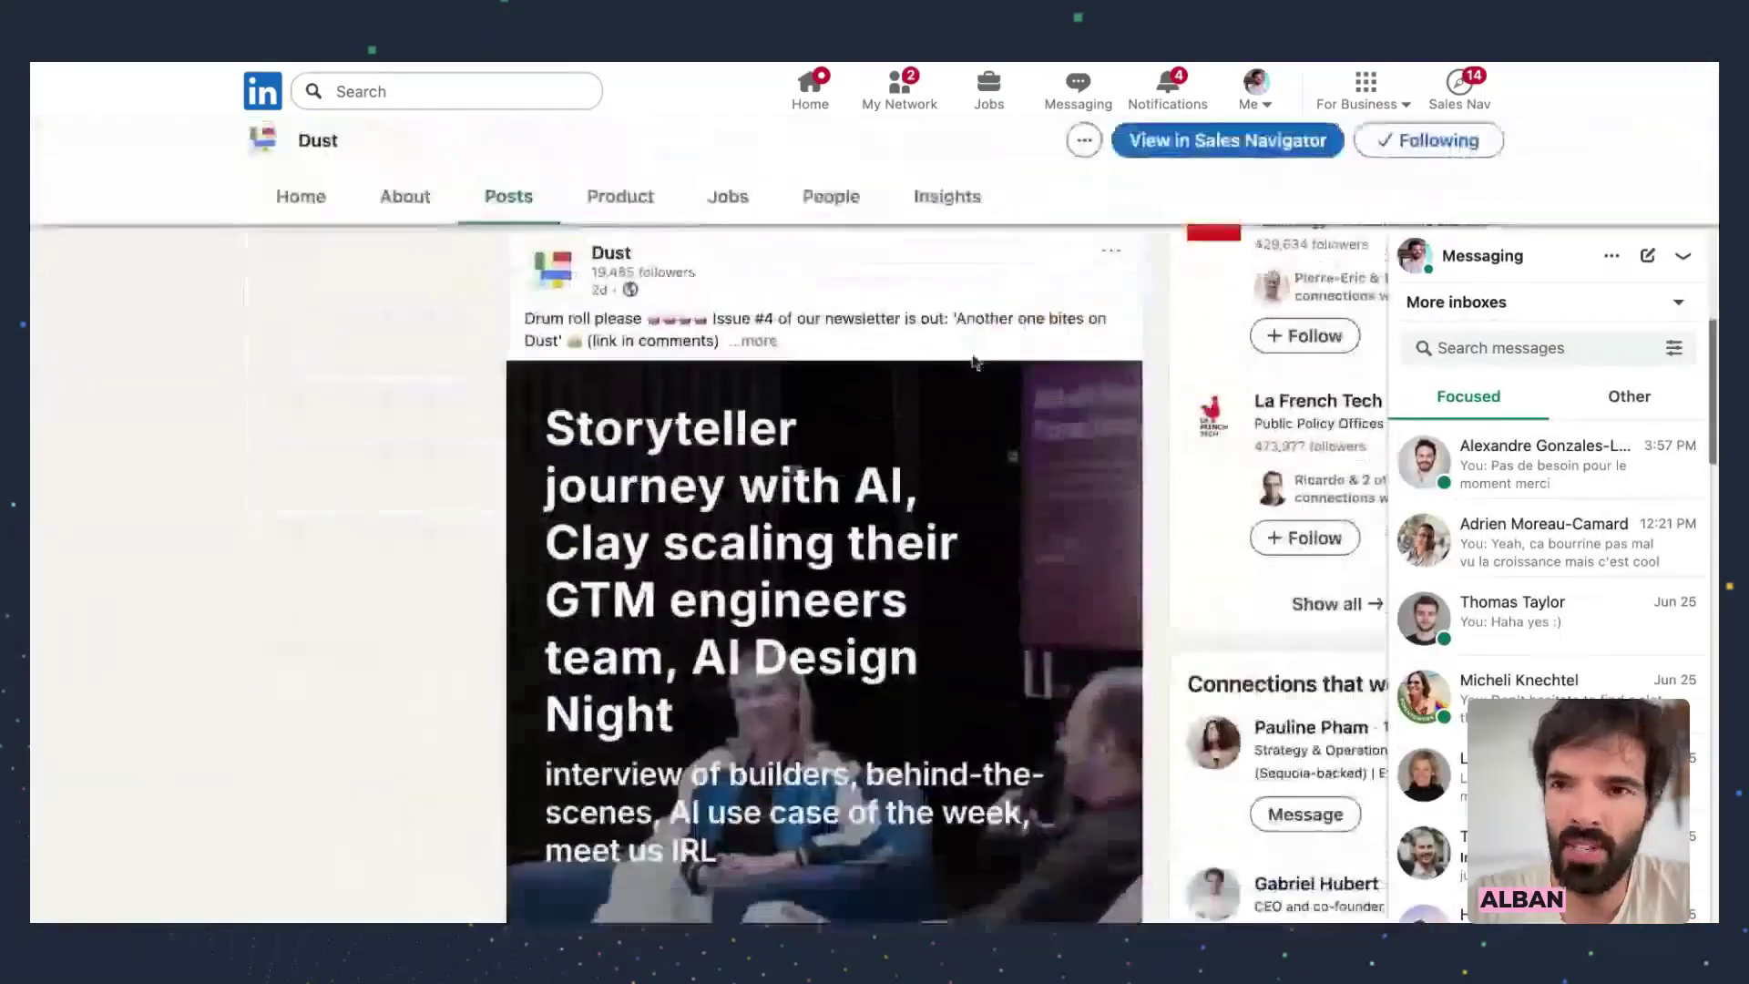
pyautogui.scroll(8, 1330, 141)
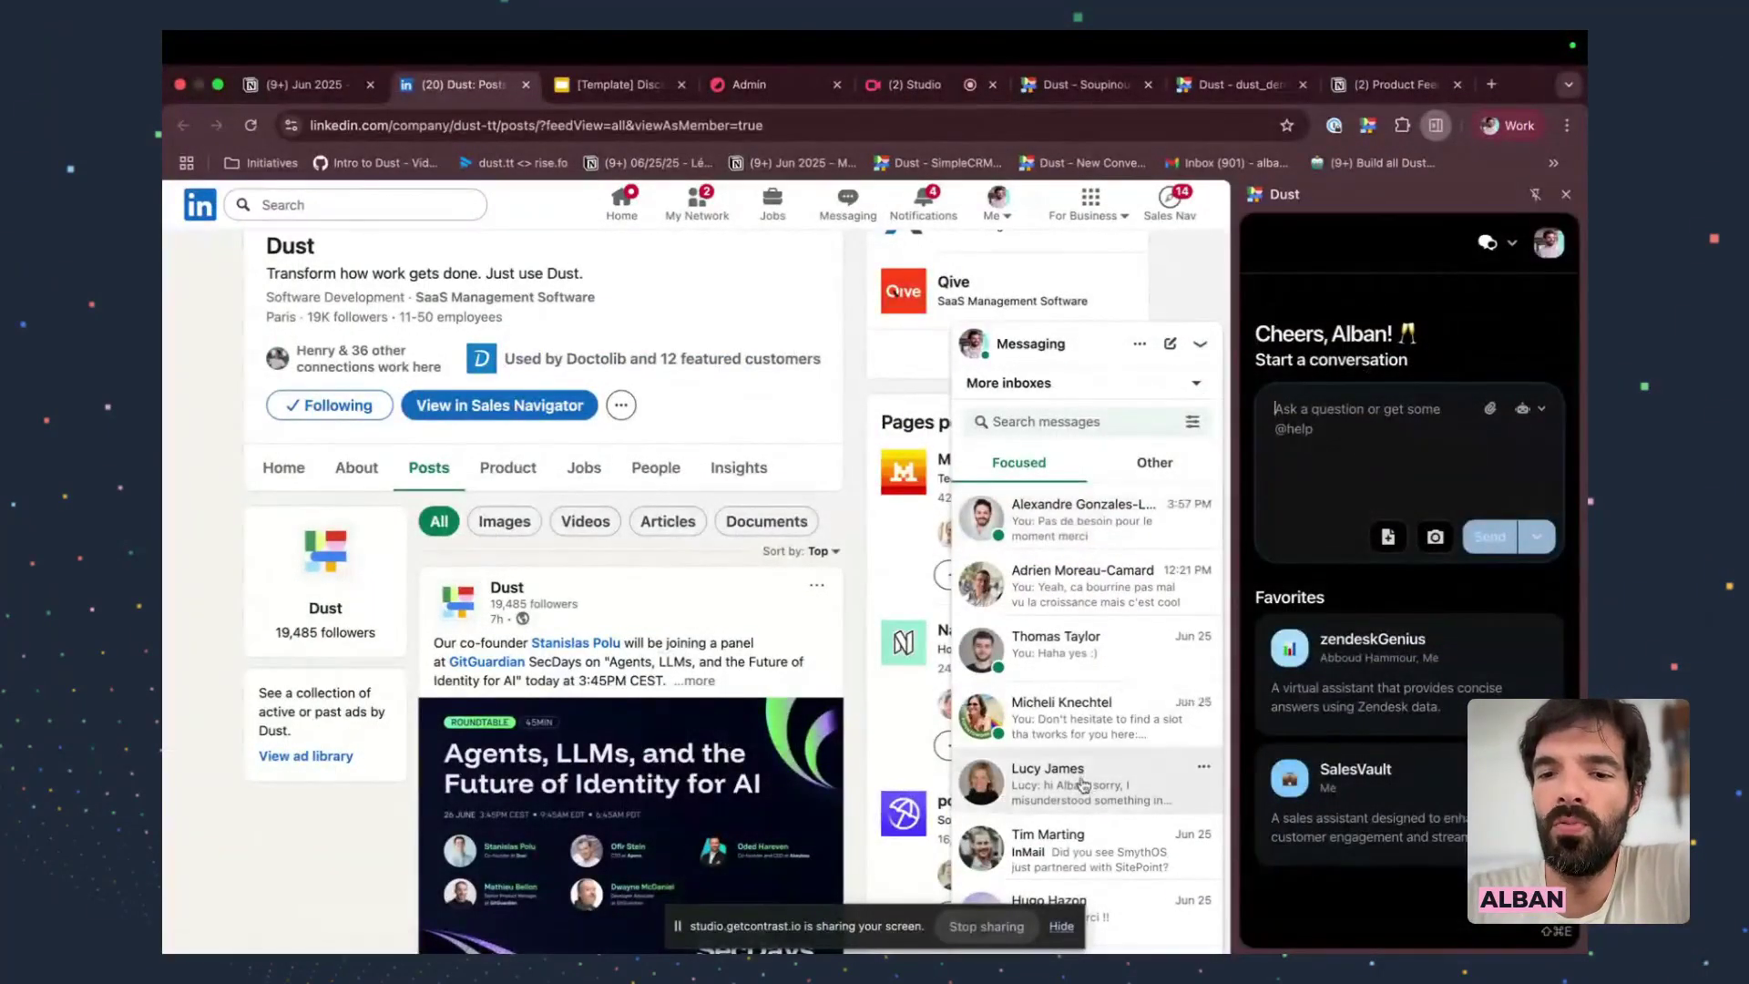
# Hide the screen-sharing notice, collapse LinkedIn's messaging overlay, and look through Dust's recent posts beside the Dust extension
pyautogui.click(1059, 927)
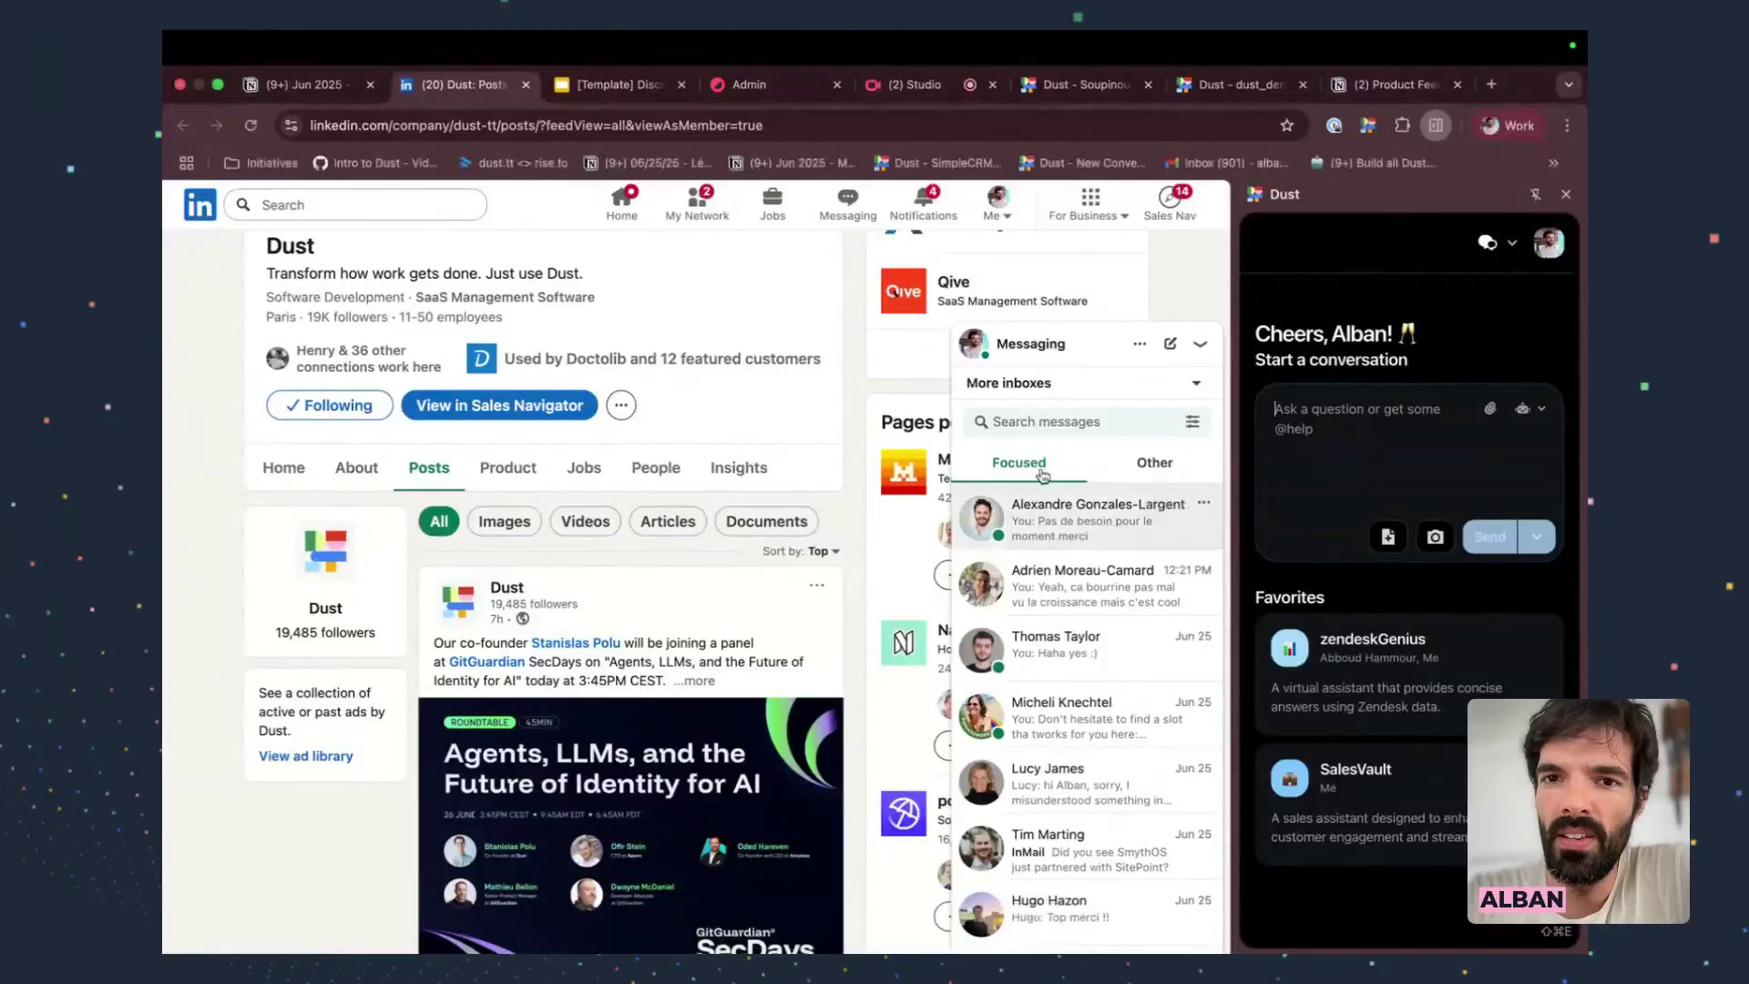
pyautogui.scroll(4, 815, 446)
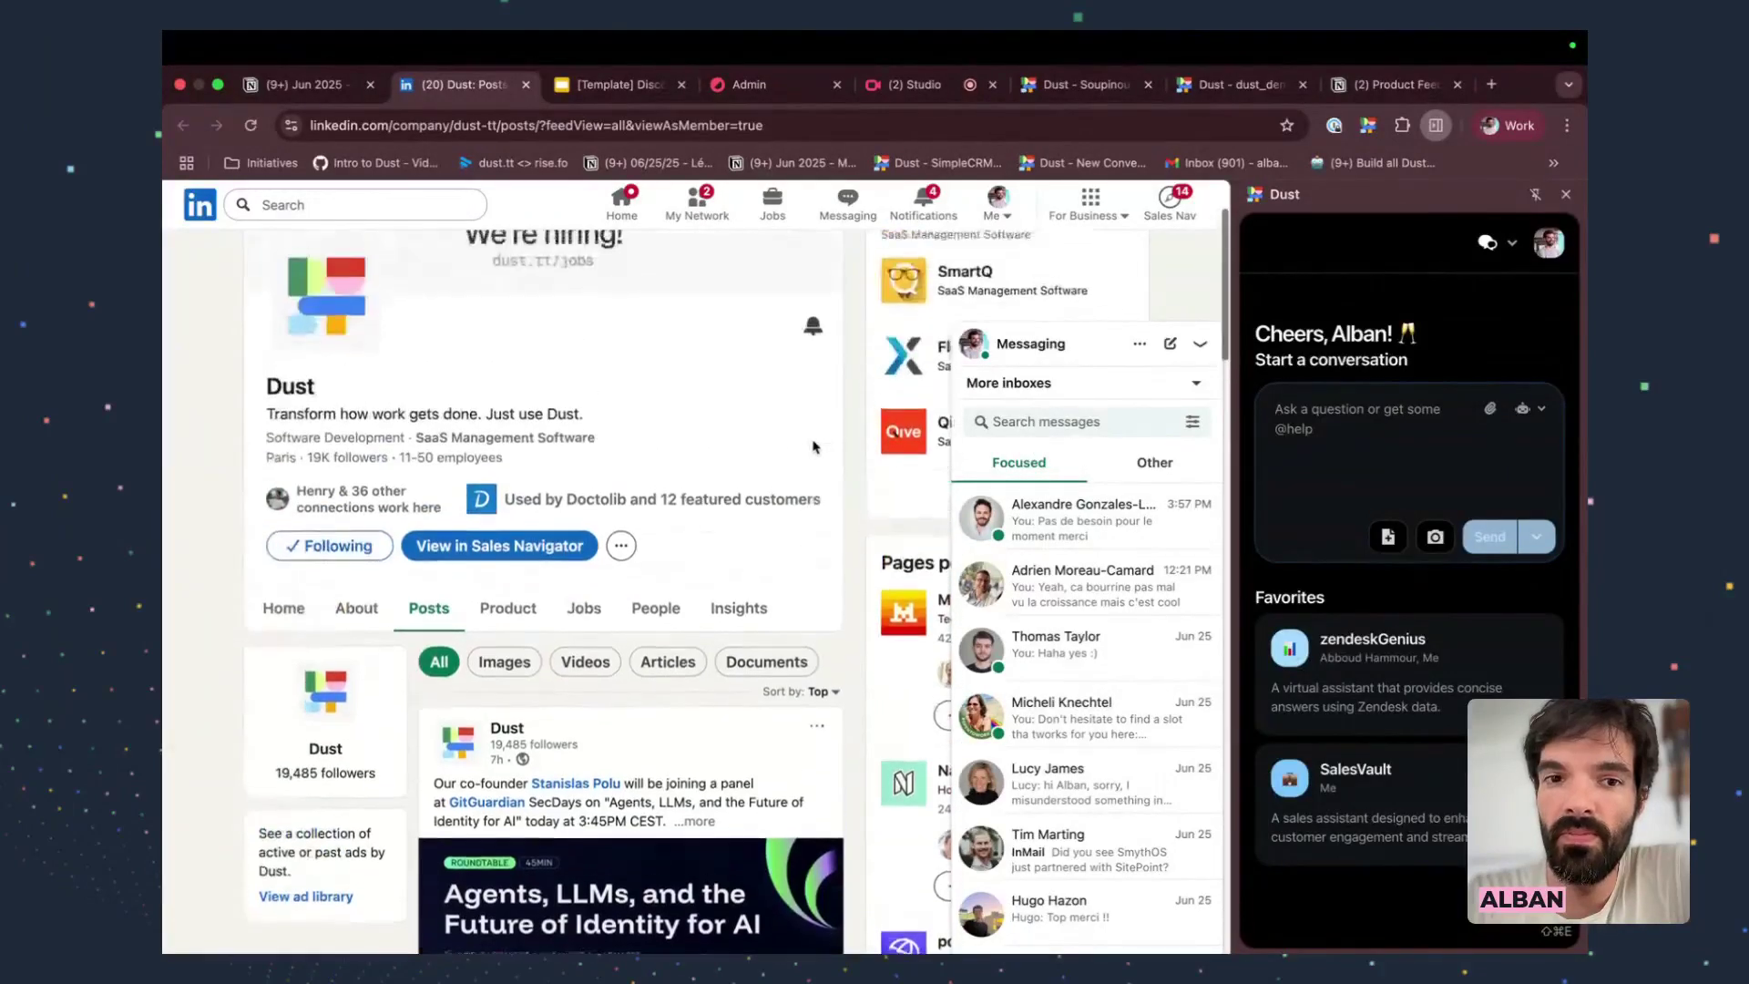
pyautogui.scroll(-18, 815, 446)
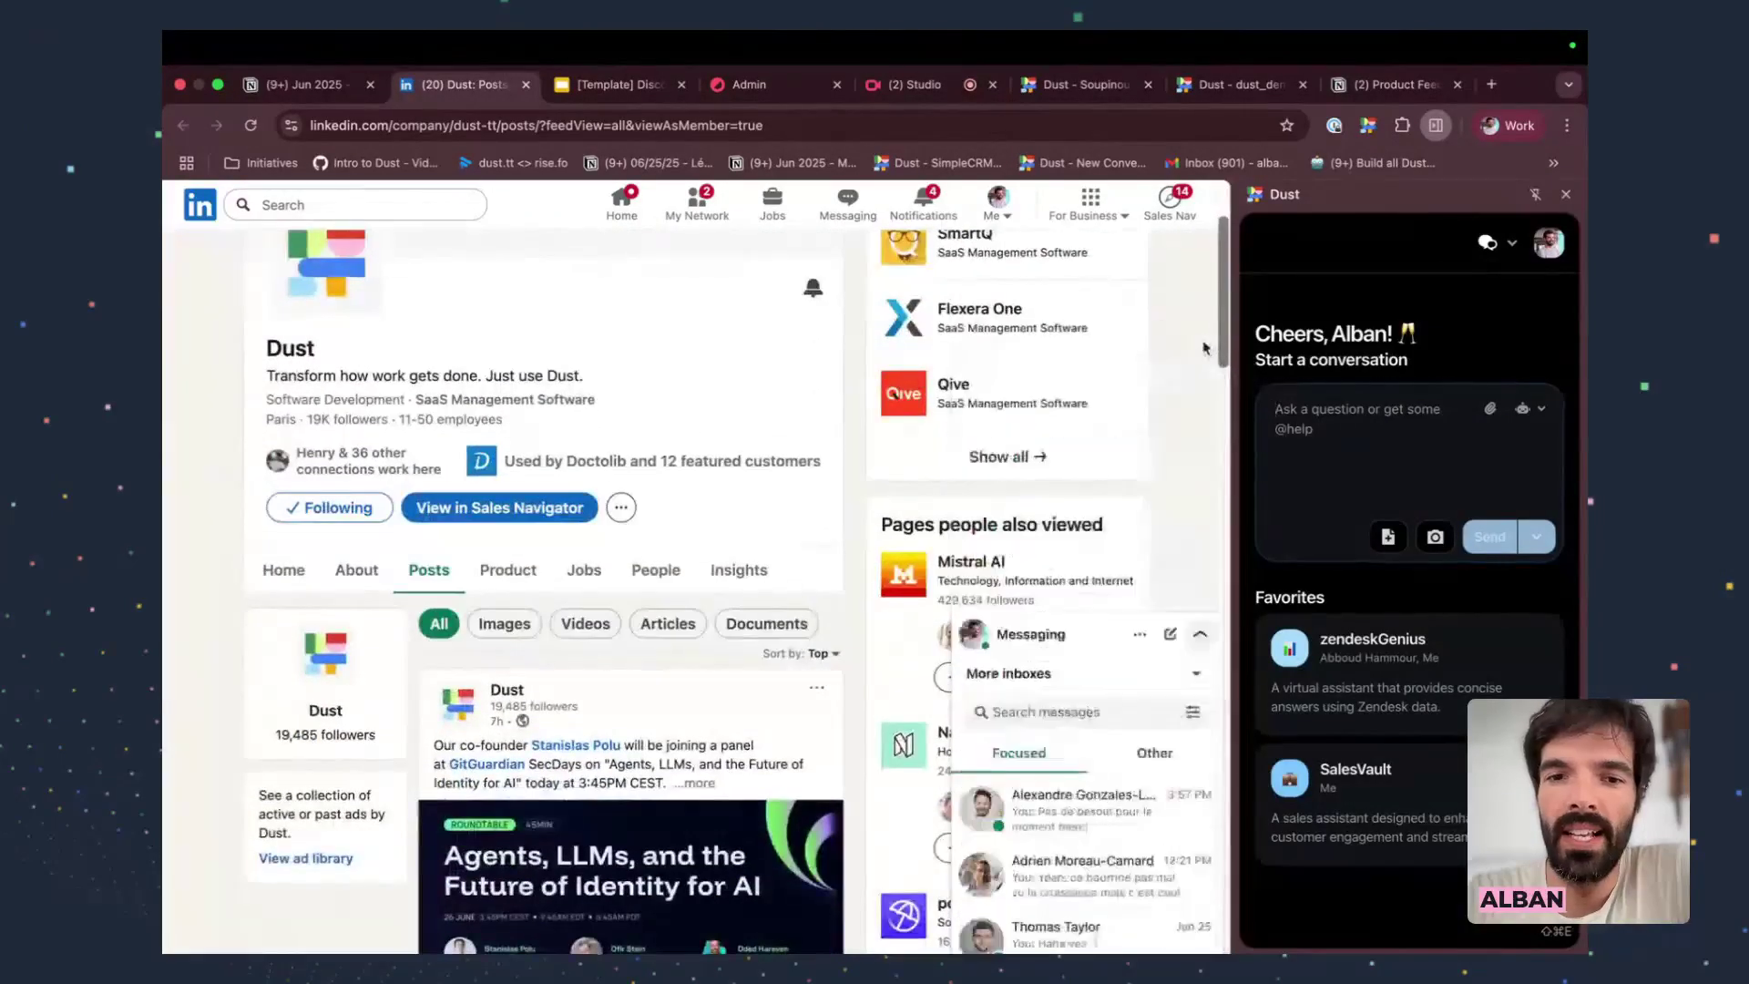
pyautogui.scroll(-12, 764, 656)
pyautogui.scroll(20, 763, 656)
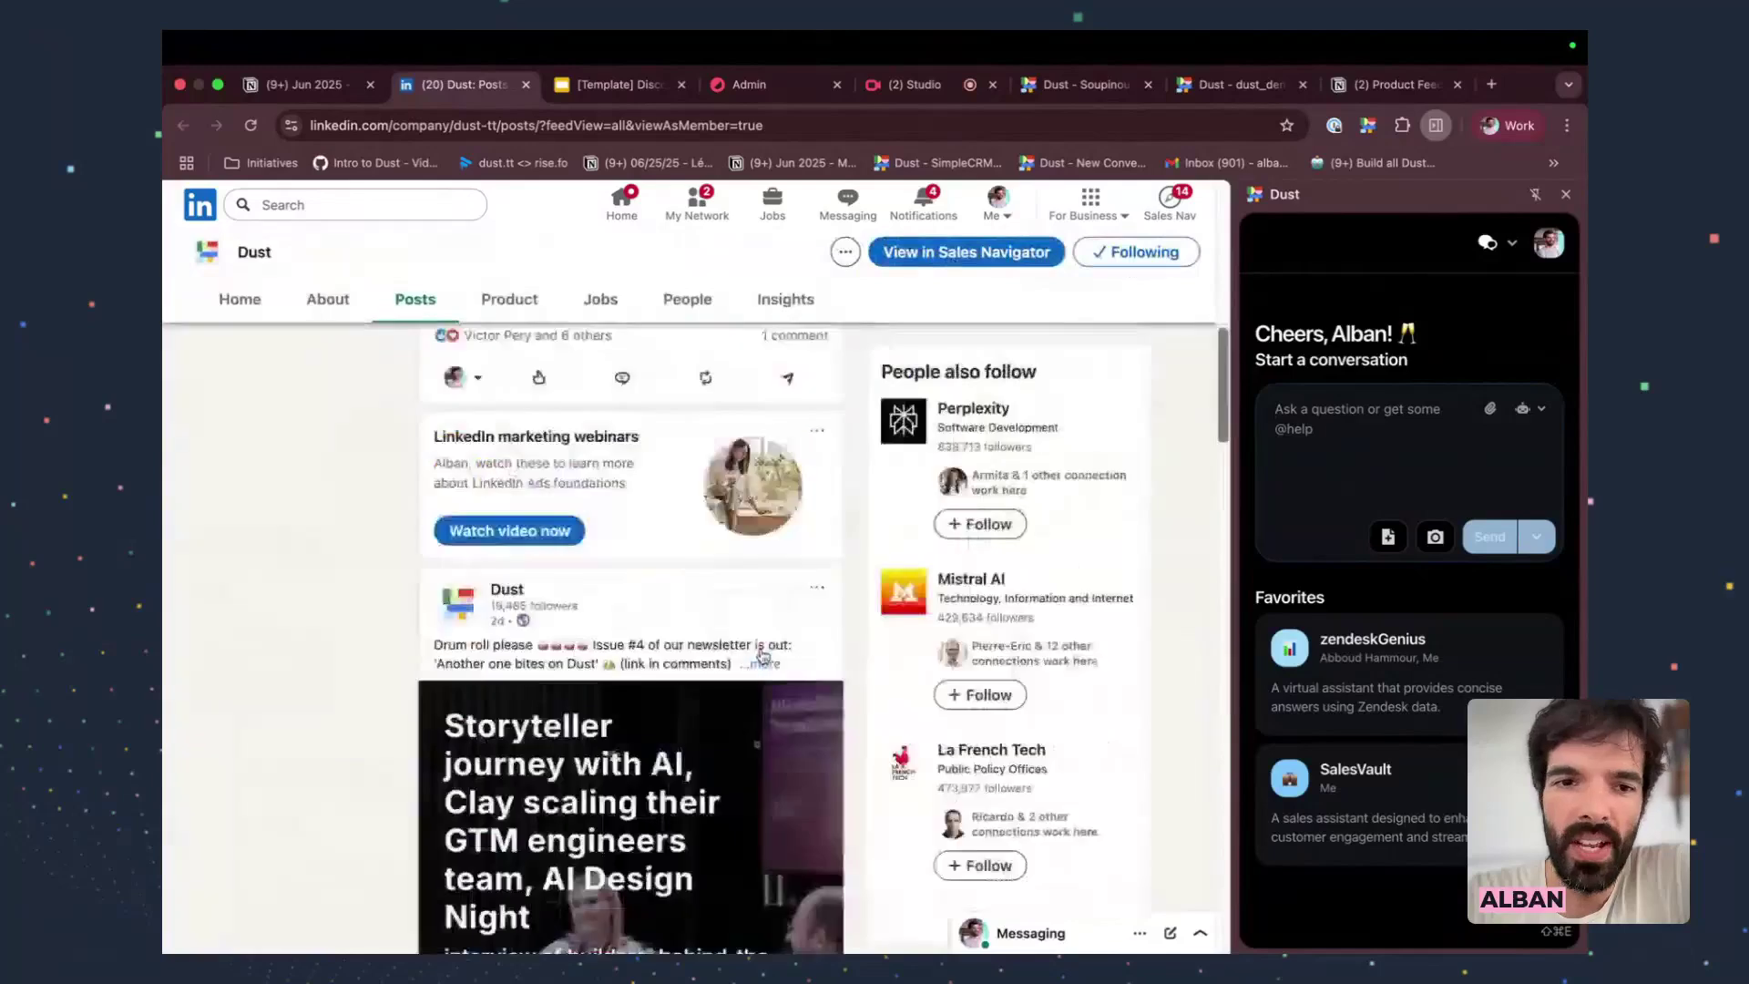
pyautogui.scroll(-3, 763, 656)
pyautogui.scroll(-4, 763, 656)
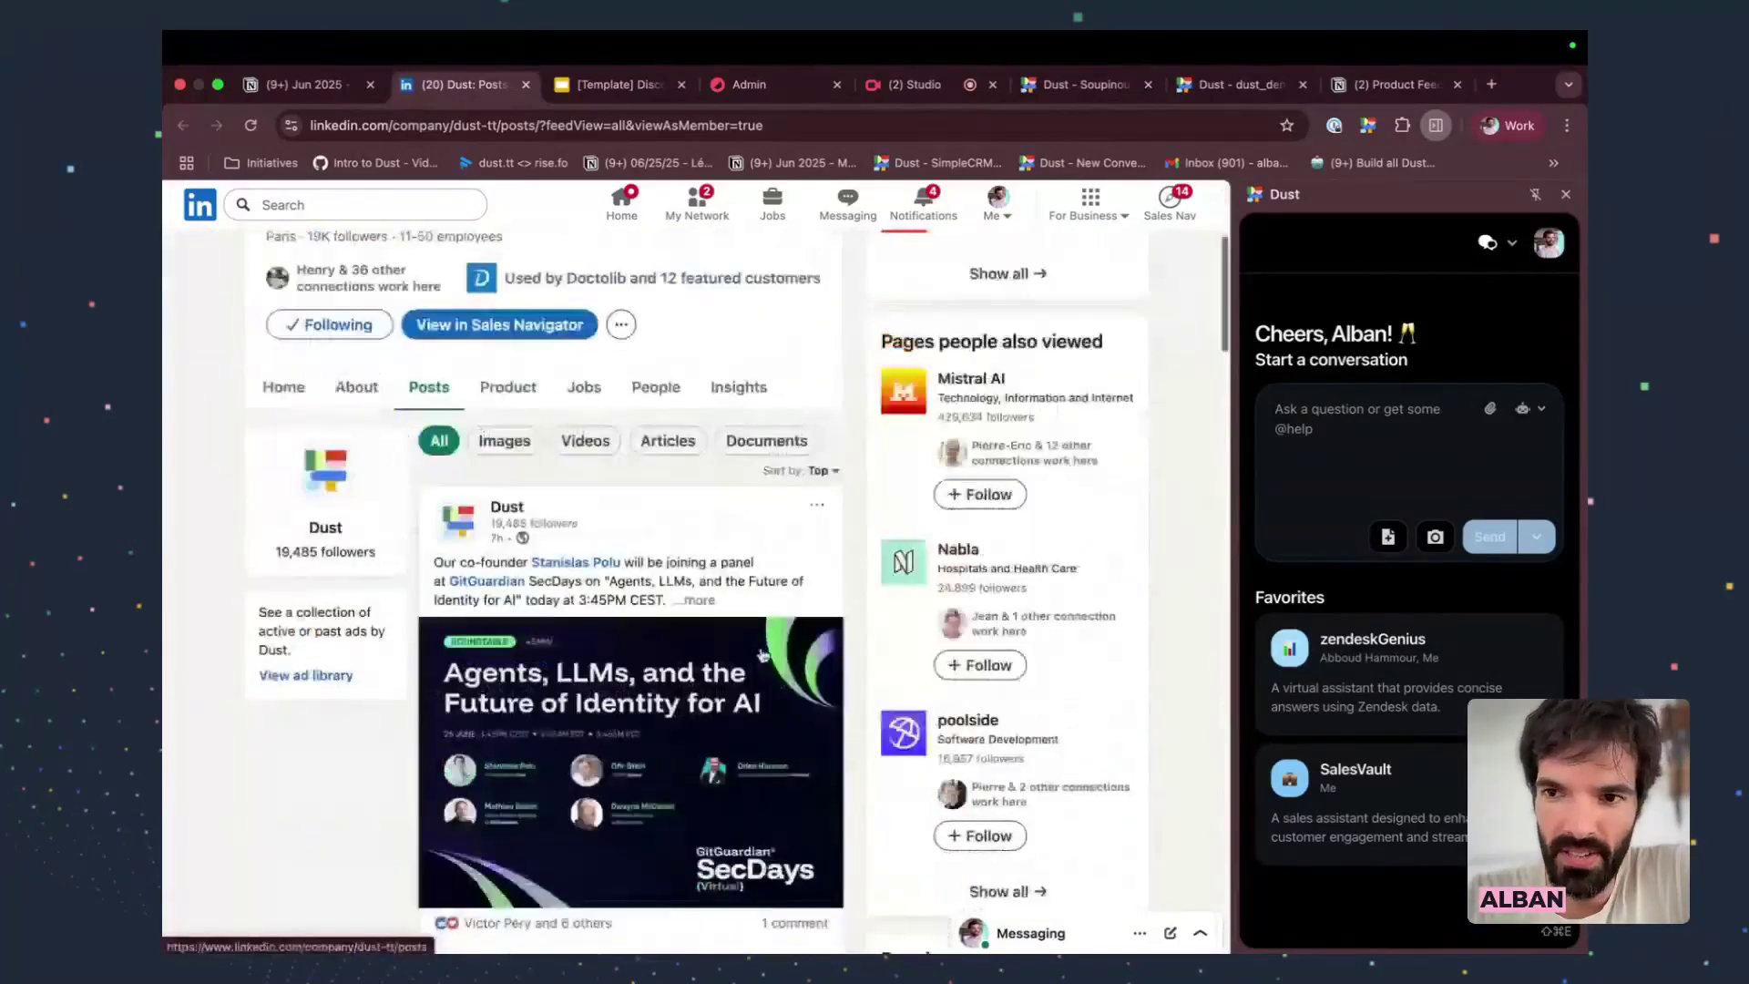
pyautogui.click(1327, 410)
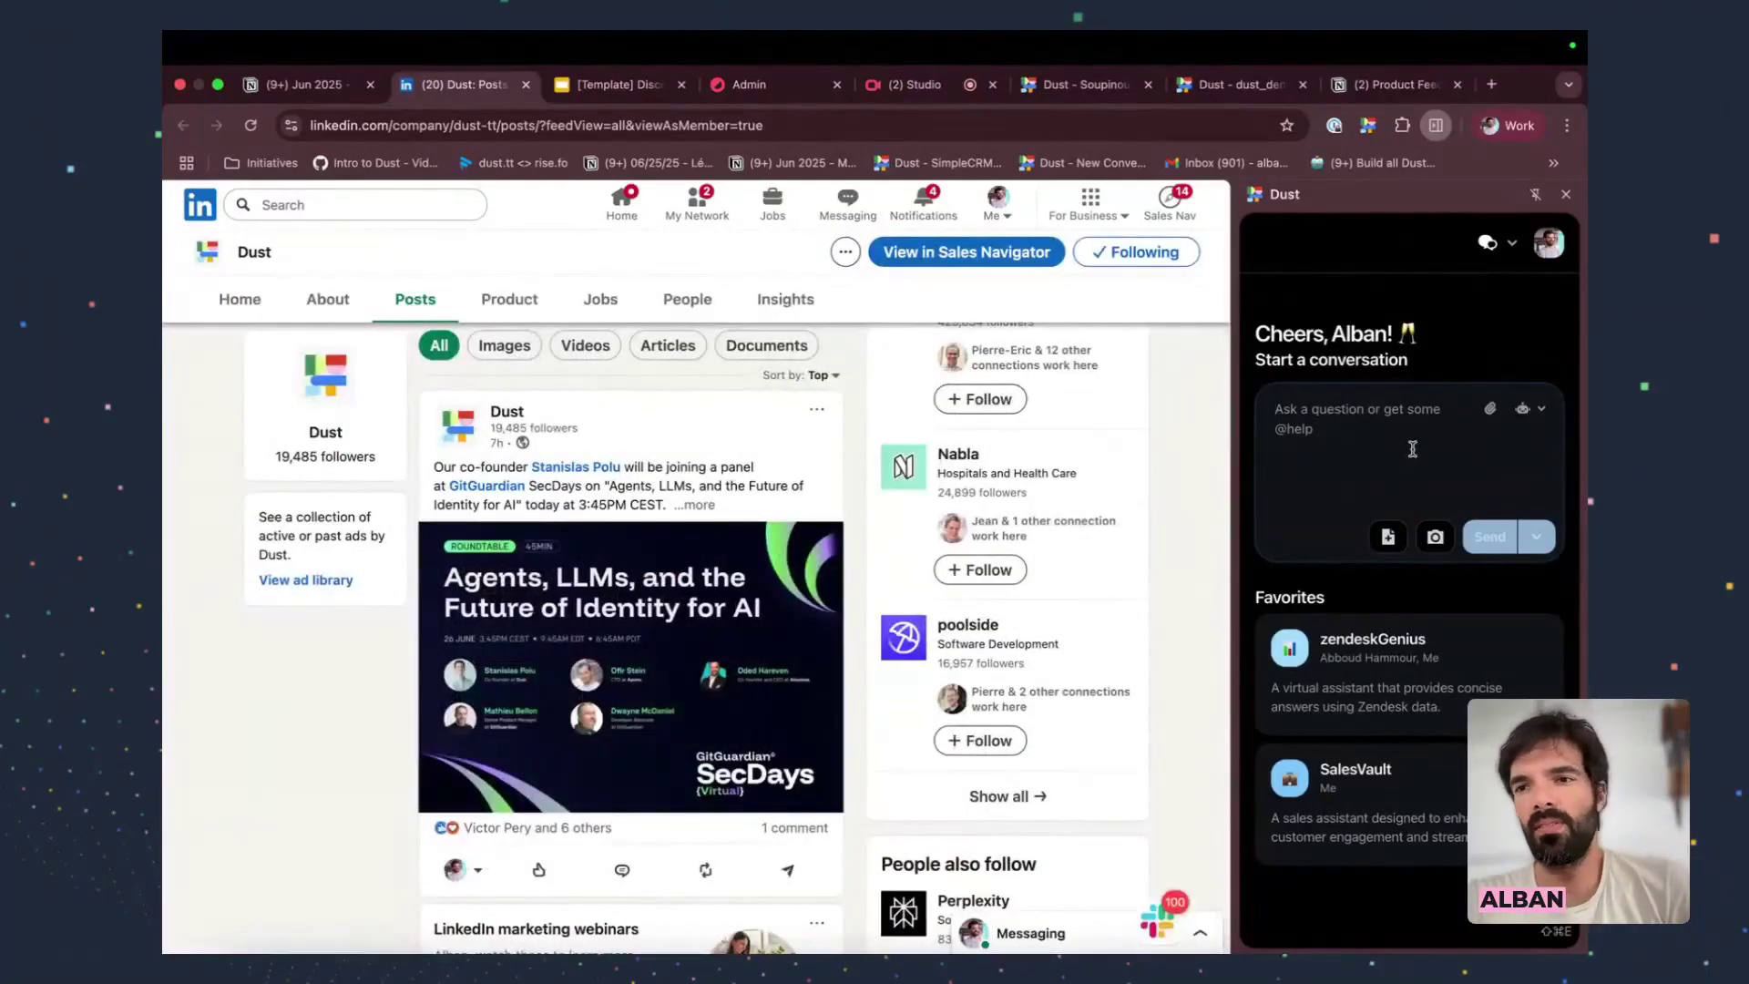
pyautogui.write('@iceb')
pyautogui.press('Return')
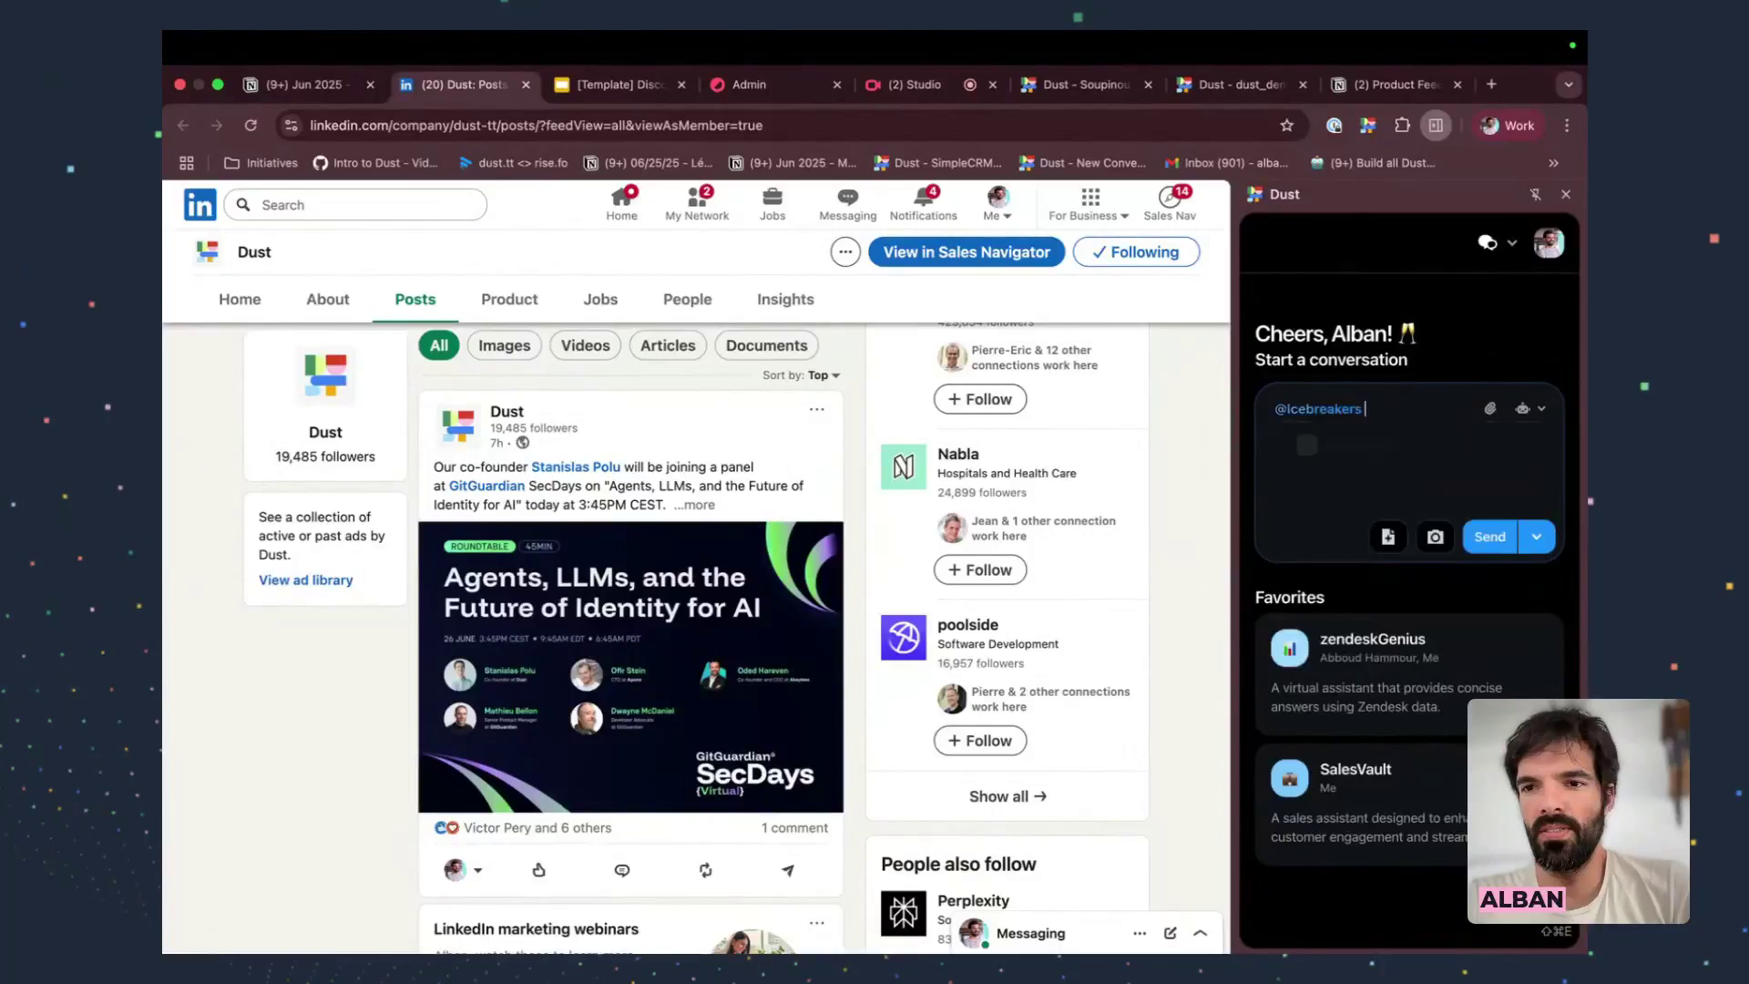
pyautogui.click(1388, 536)
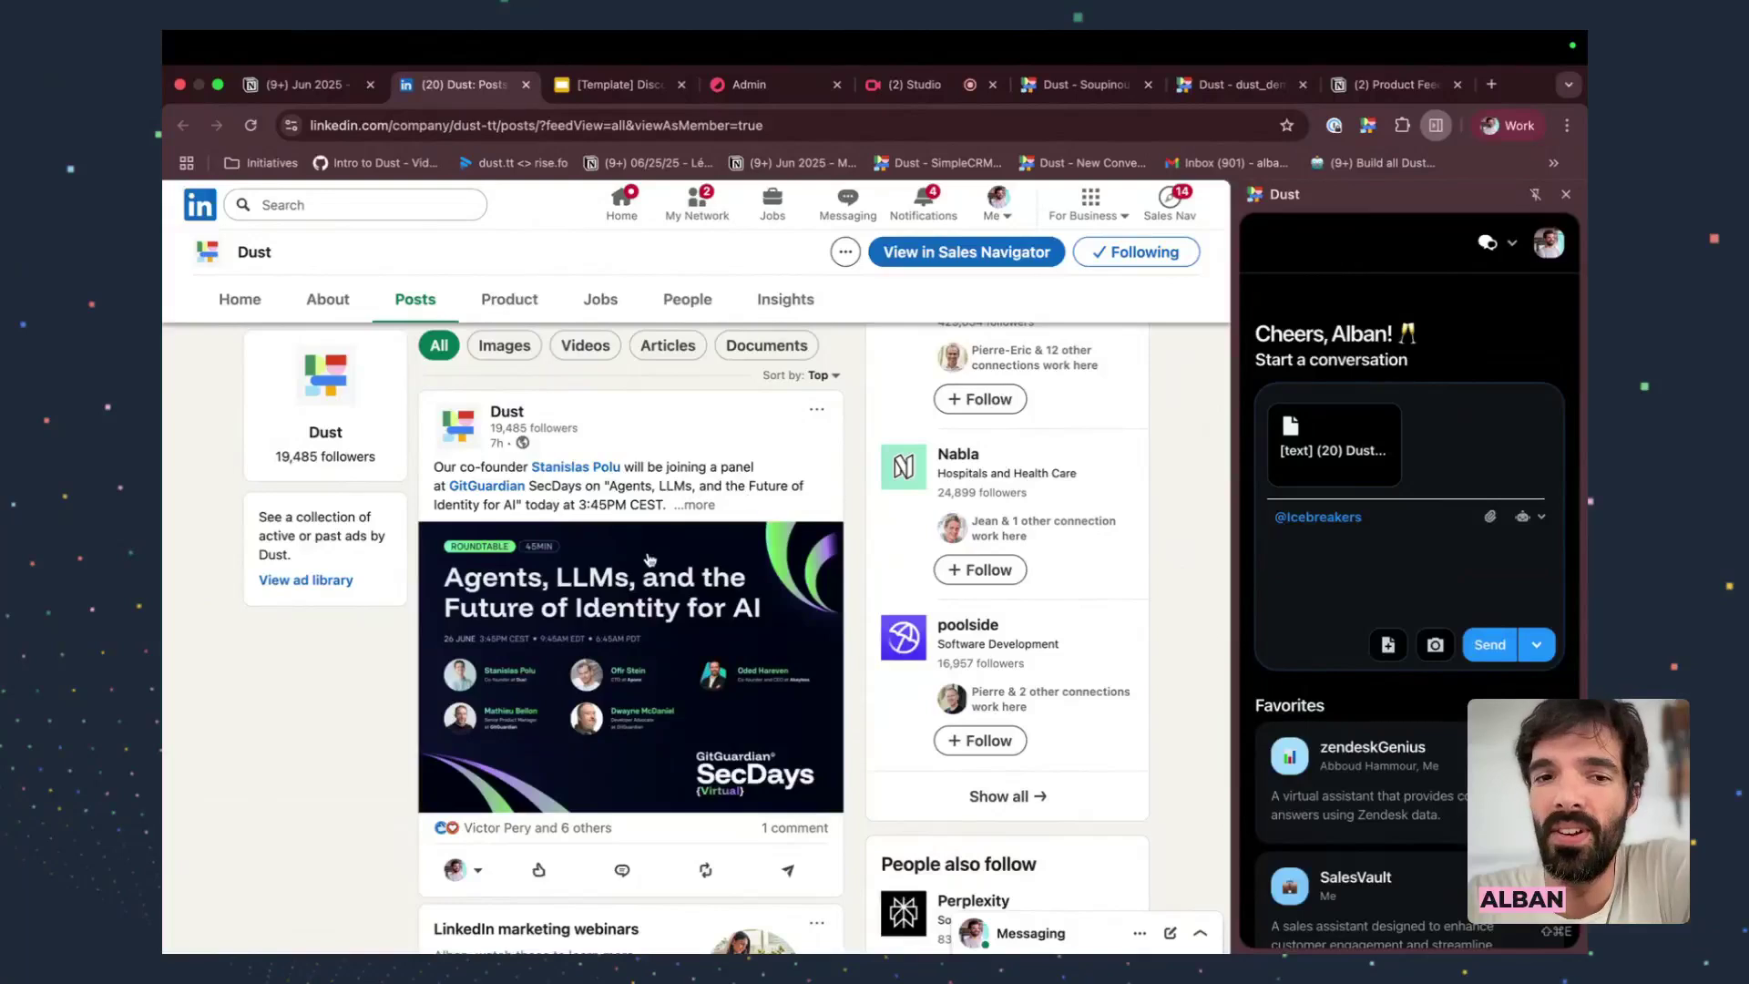
# Check the attached page text against Dust's LinkedIn posts and send the message to the Icebreakers agent
pyautogui.scroll(-7, 649, 560)
pyautogui.scroll(5, 650, 517)
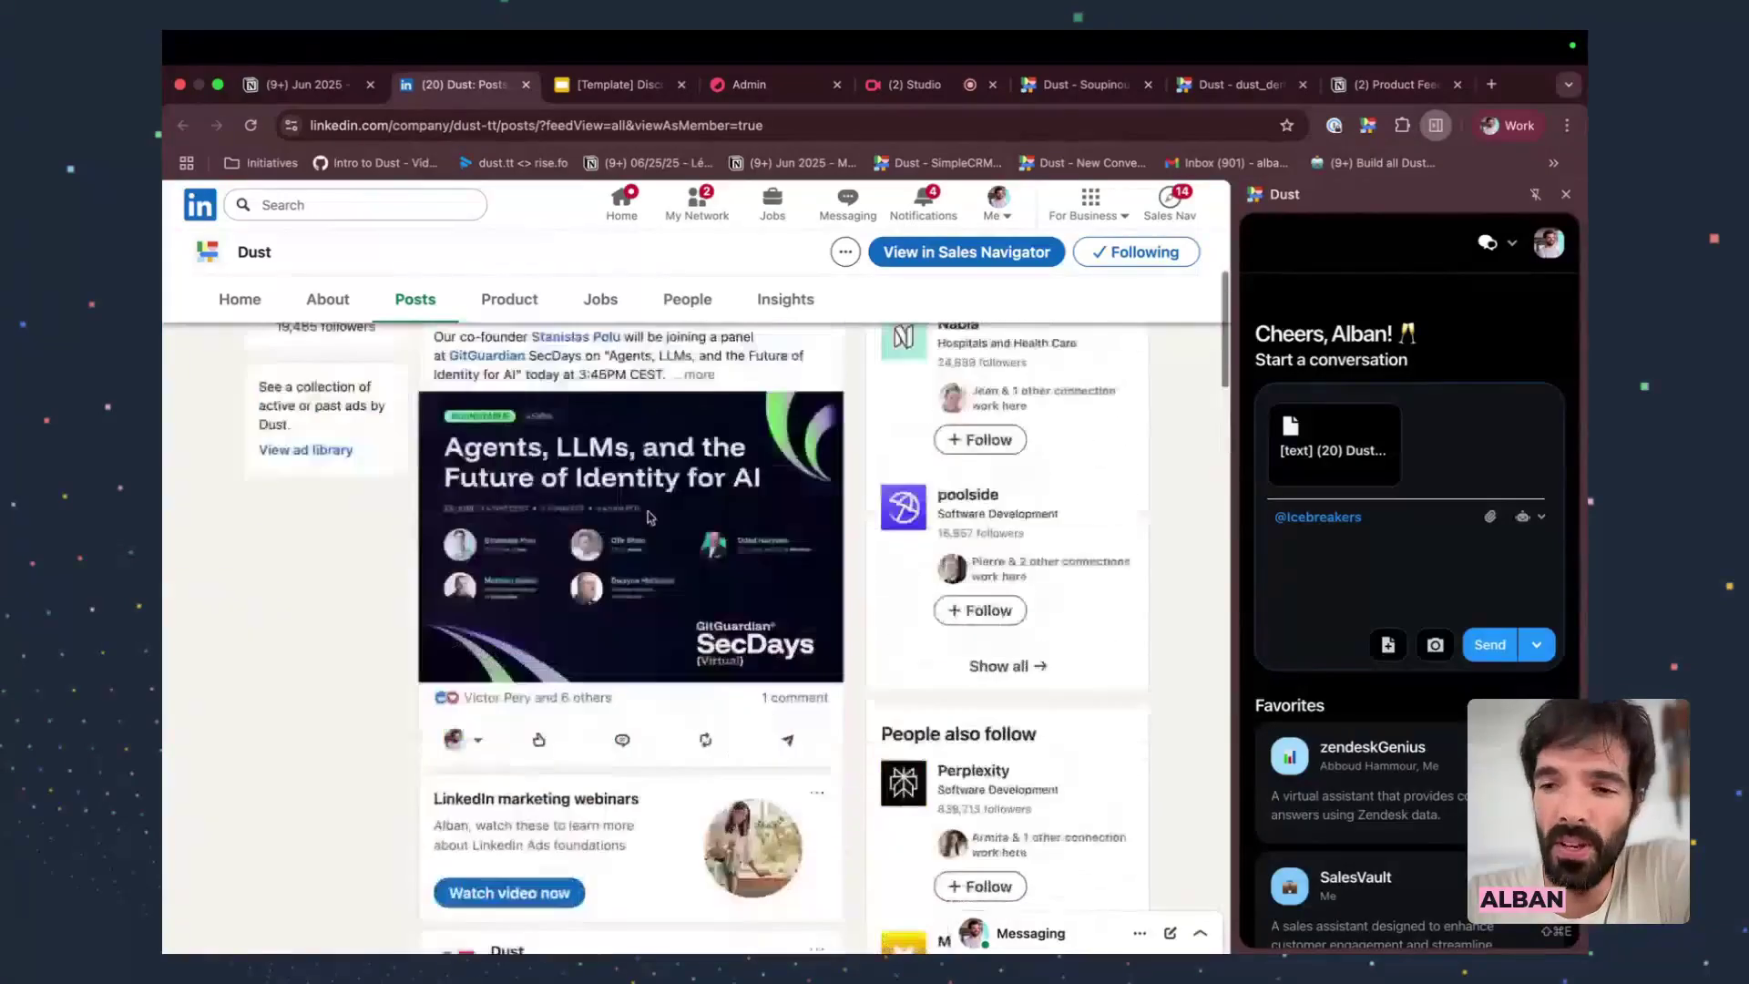
pyautogui.scroll(5, 649, 517)
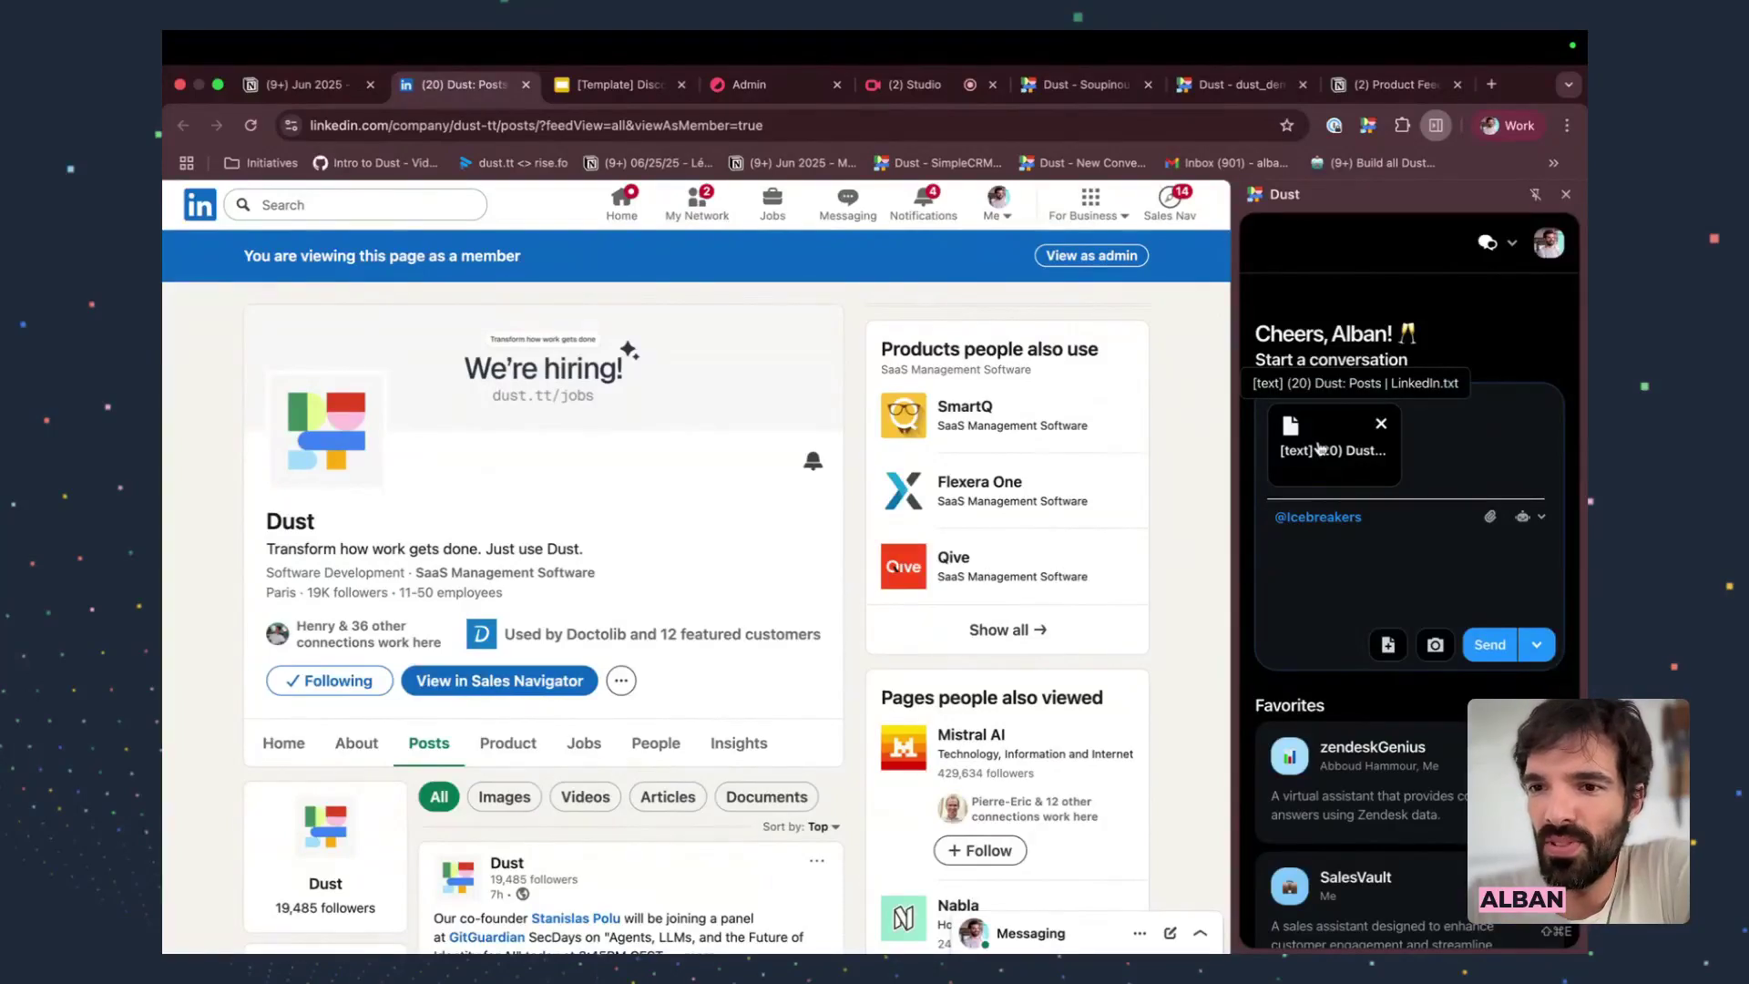
pyautogui.click(1381, 423)
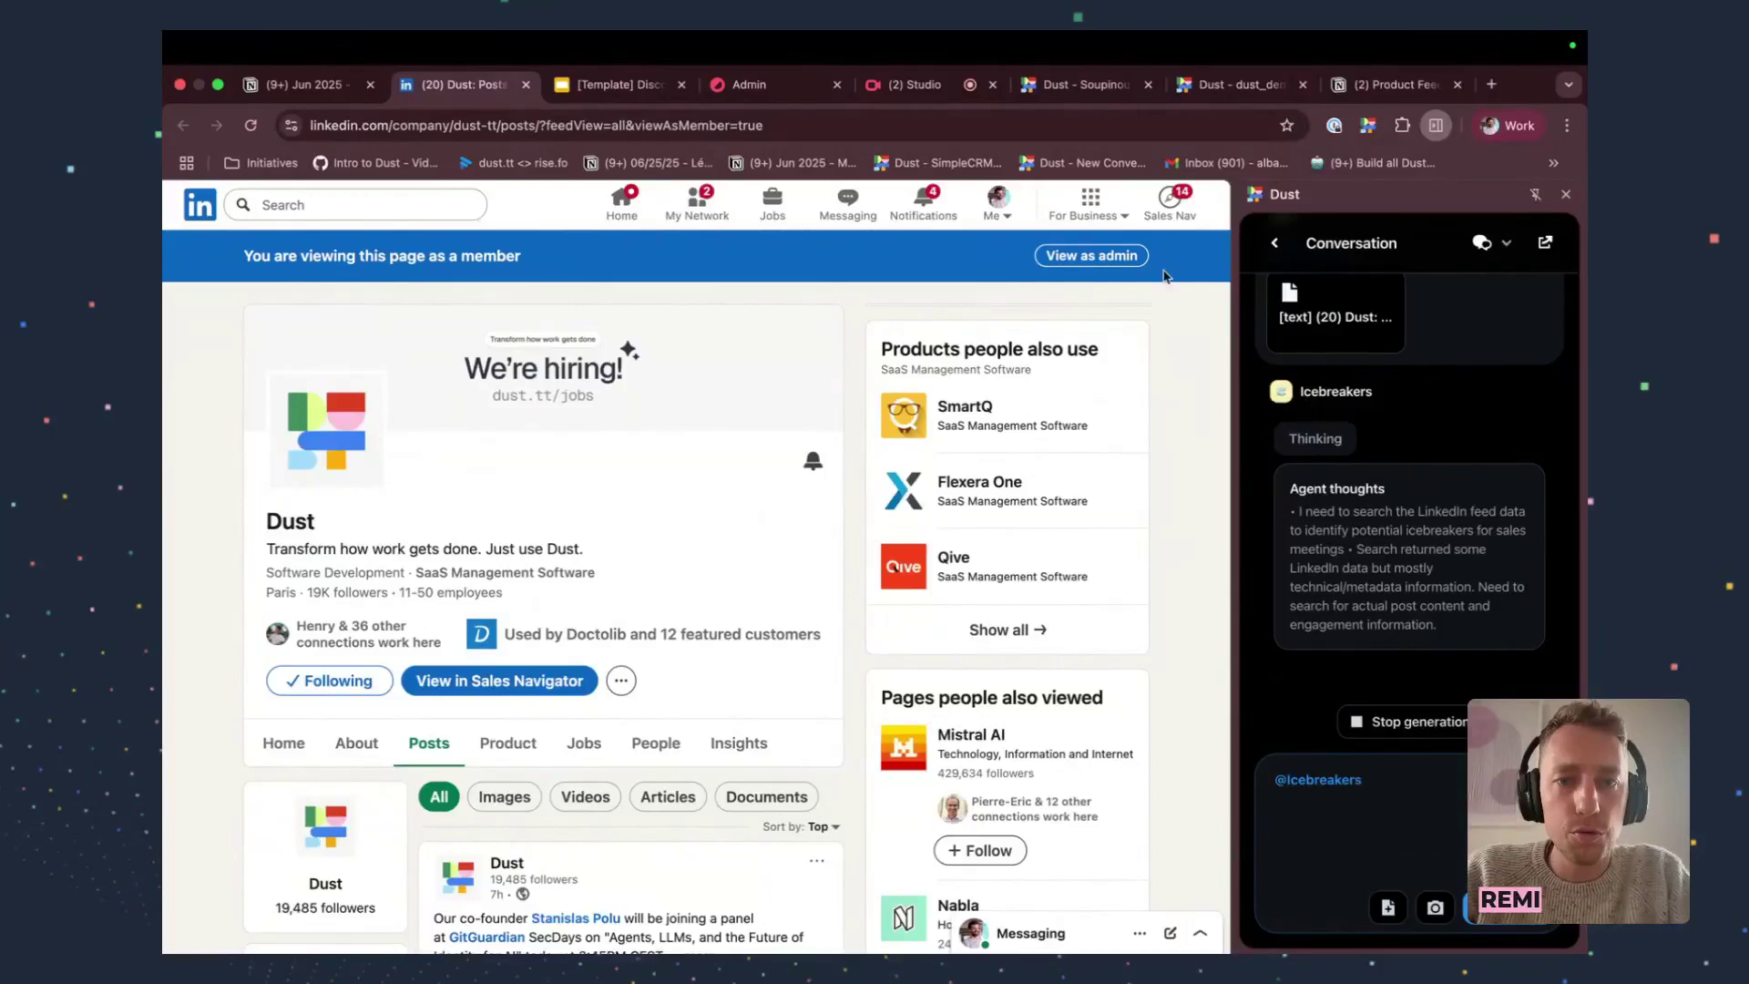
pyautogui.scroll(-5, 1002, 465)
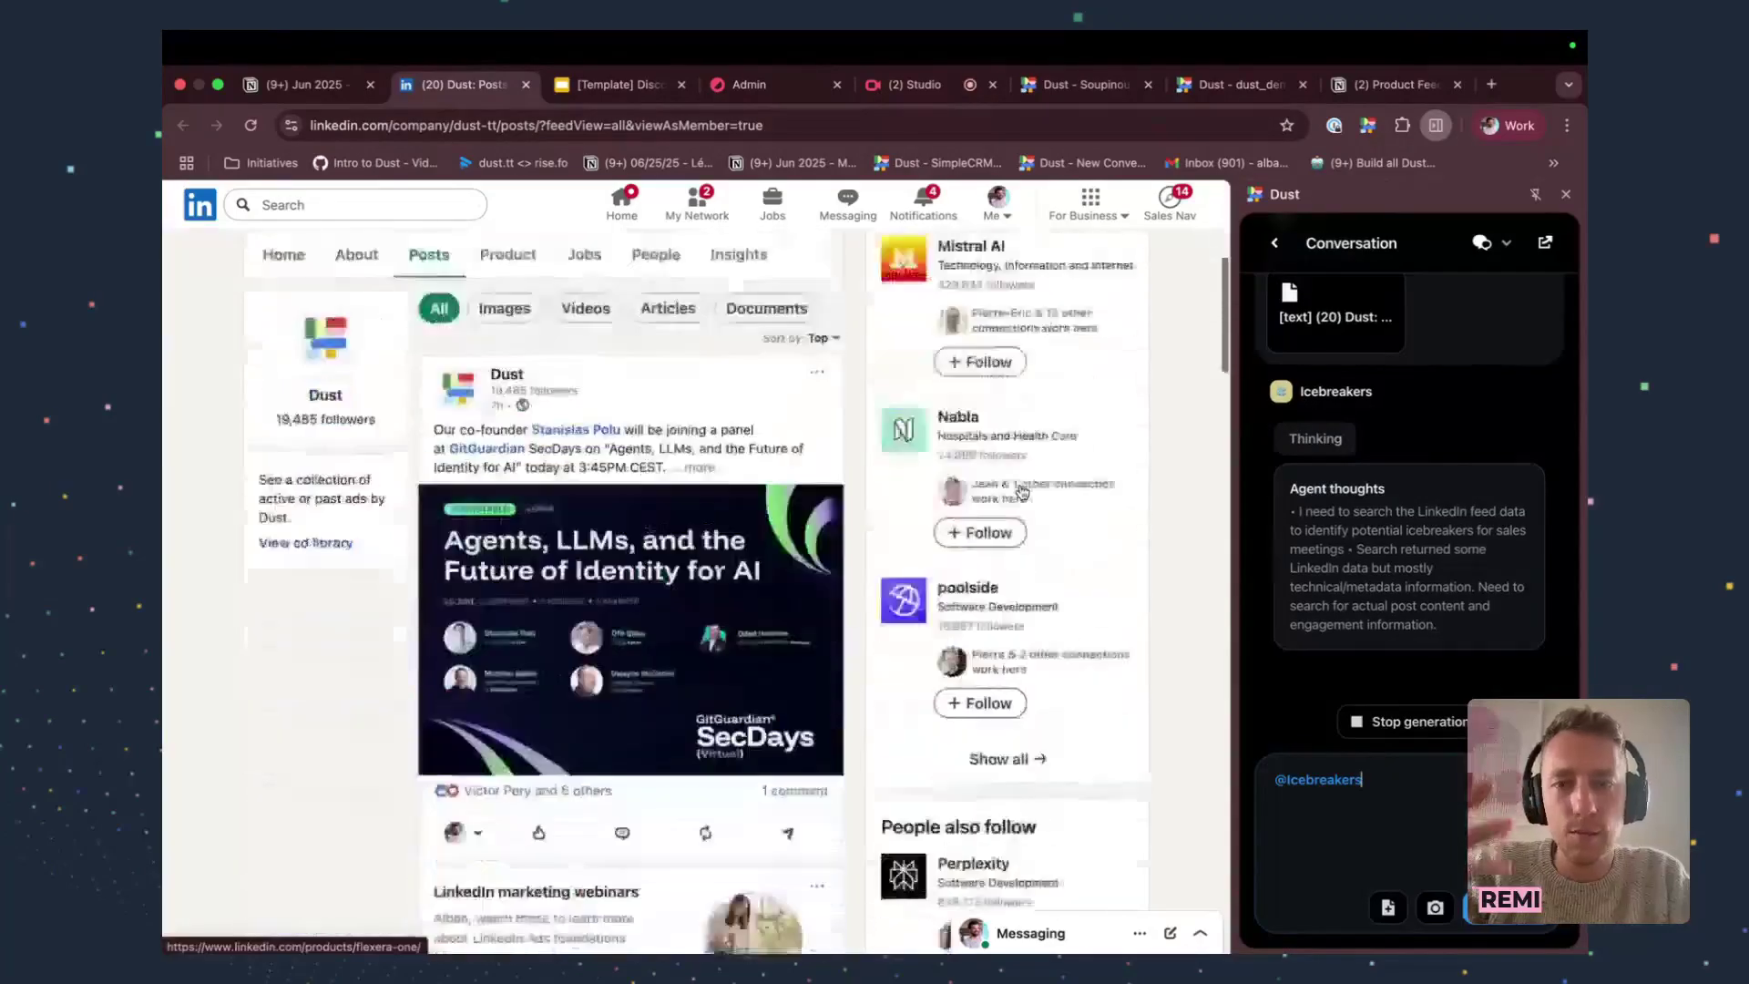
# Load more of Dust's LinkedIn posts, stop the running Icebreakers generation, and return to a new conversation in the Dust extension
pyautogui.scroll(-3, 1021, 492)
pyautogui.scroll(-5, 663, 485)
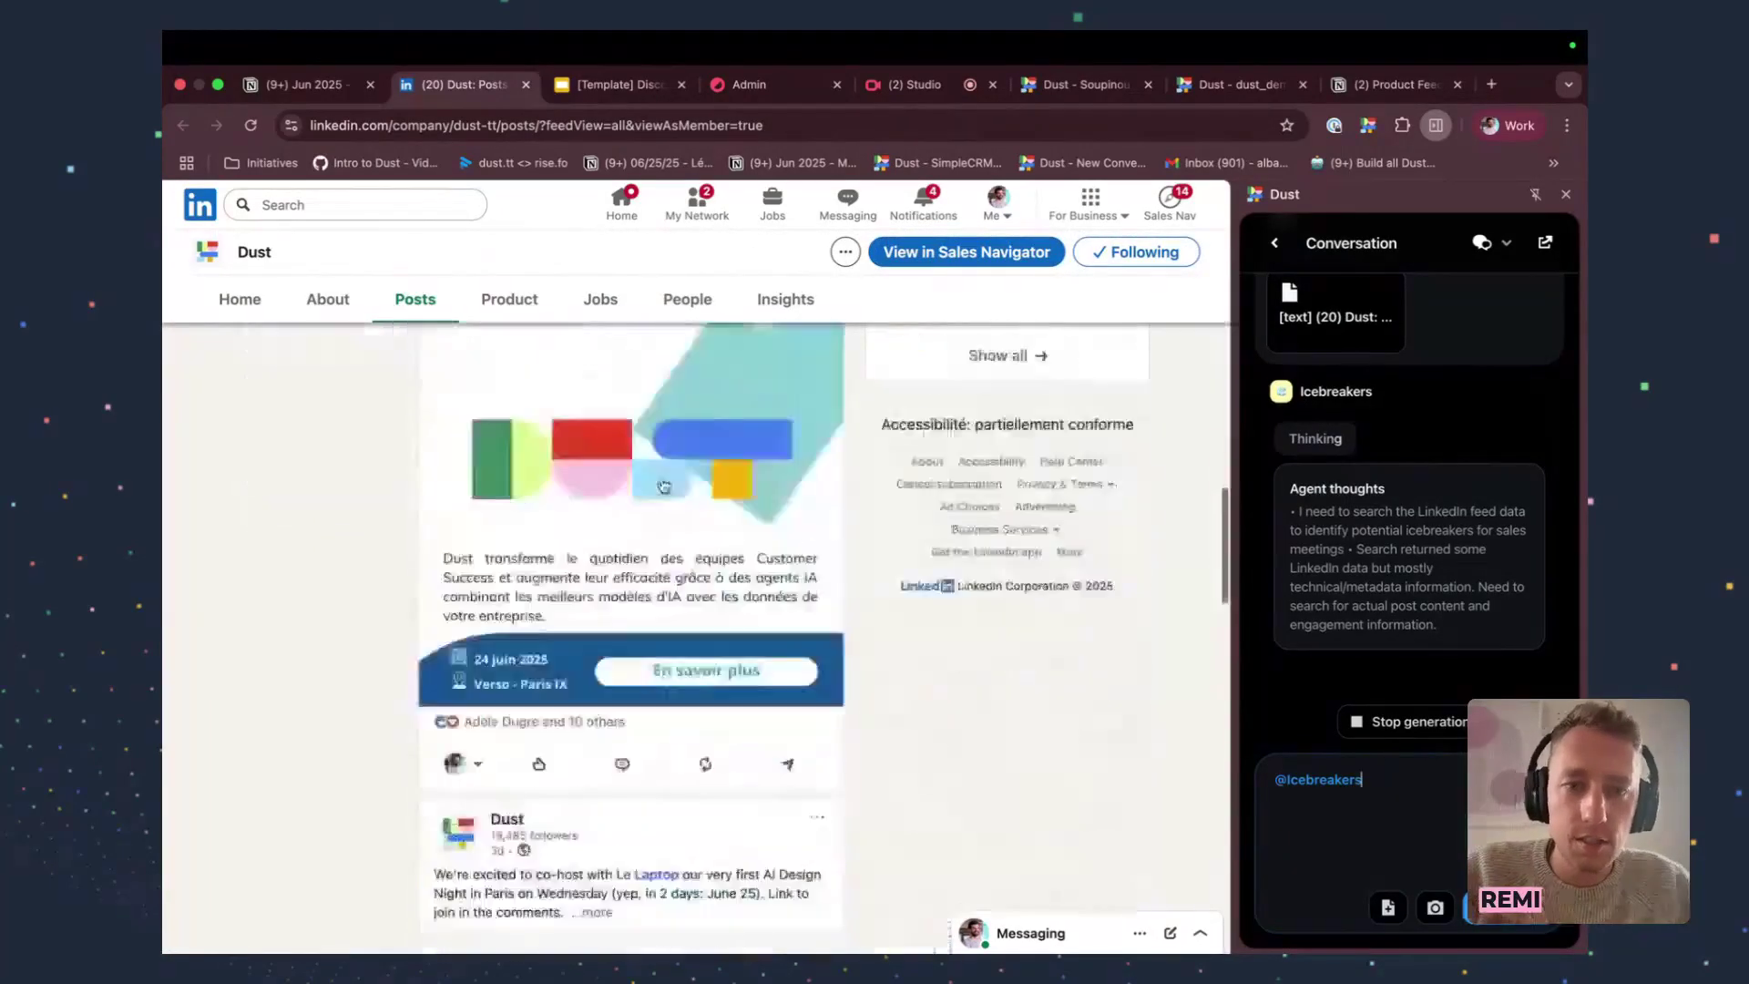
pyautogui.scroll(-10, 664, 486)
pyautogui.scroll(-10, 663, 483)
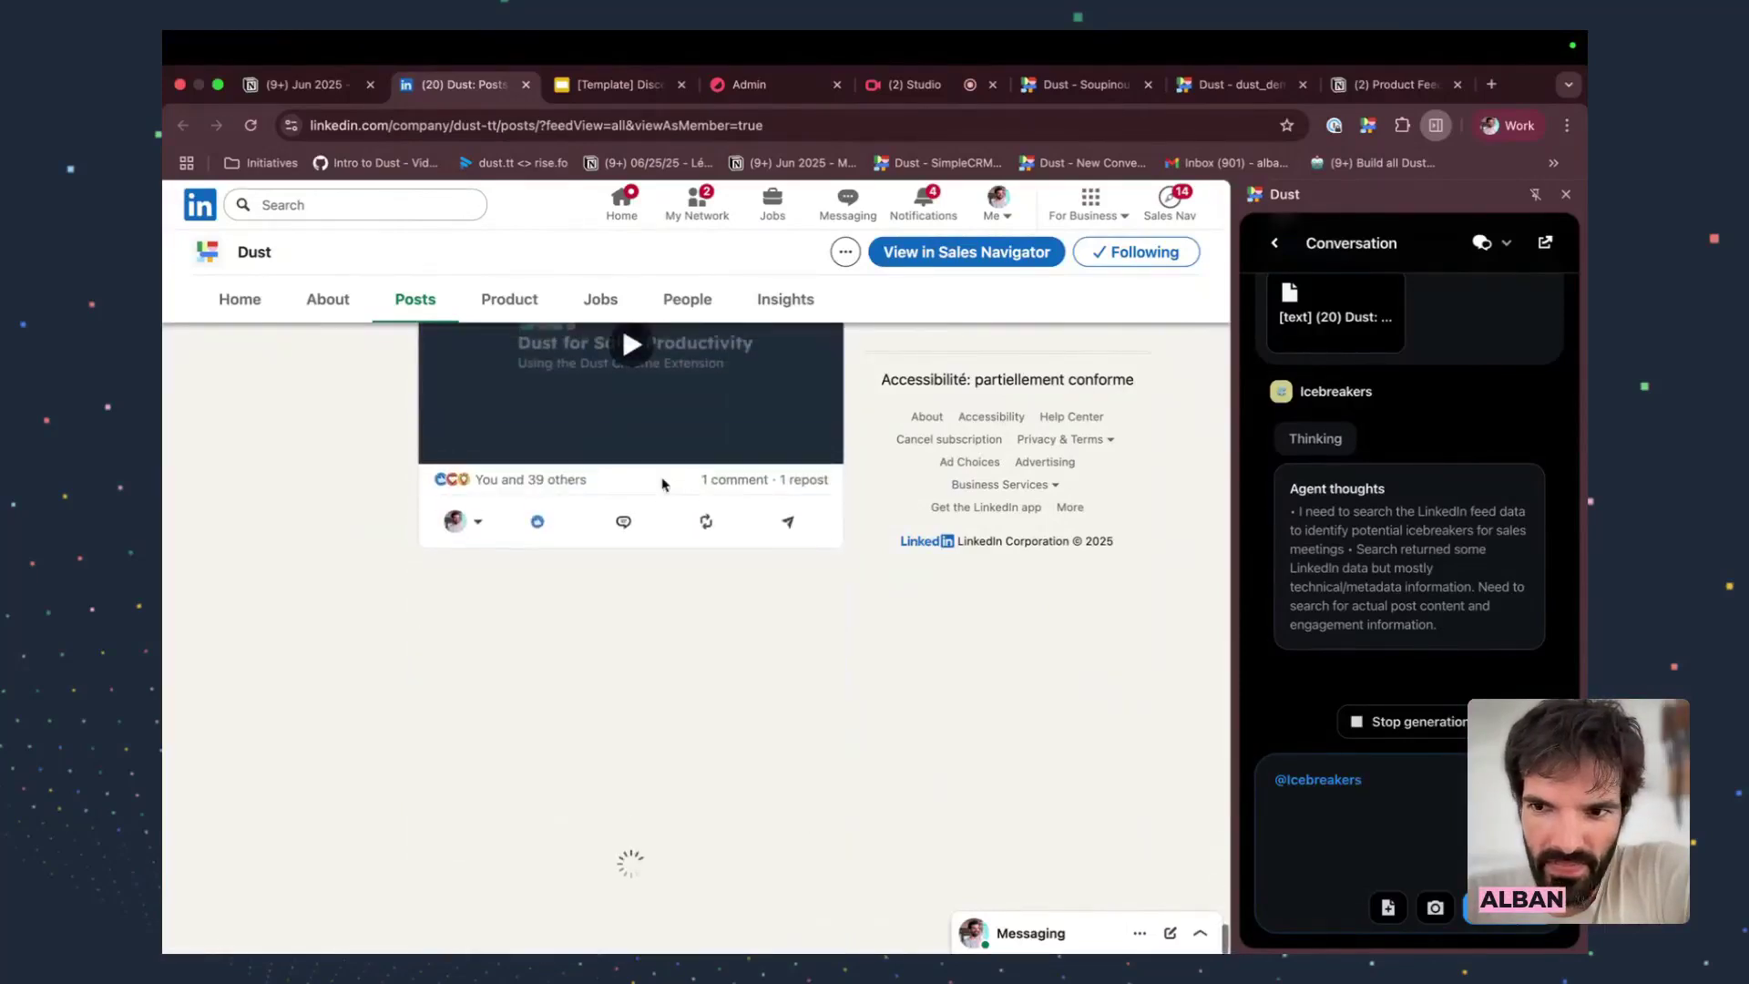
pyautogui.scroll(-2, 663, 483)
pyautogui.click(1403, 722)
pyautogui.scroll(-10, 908, 772)
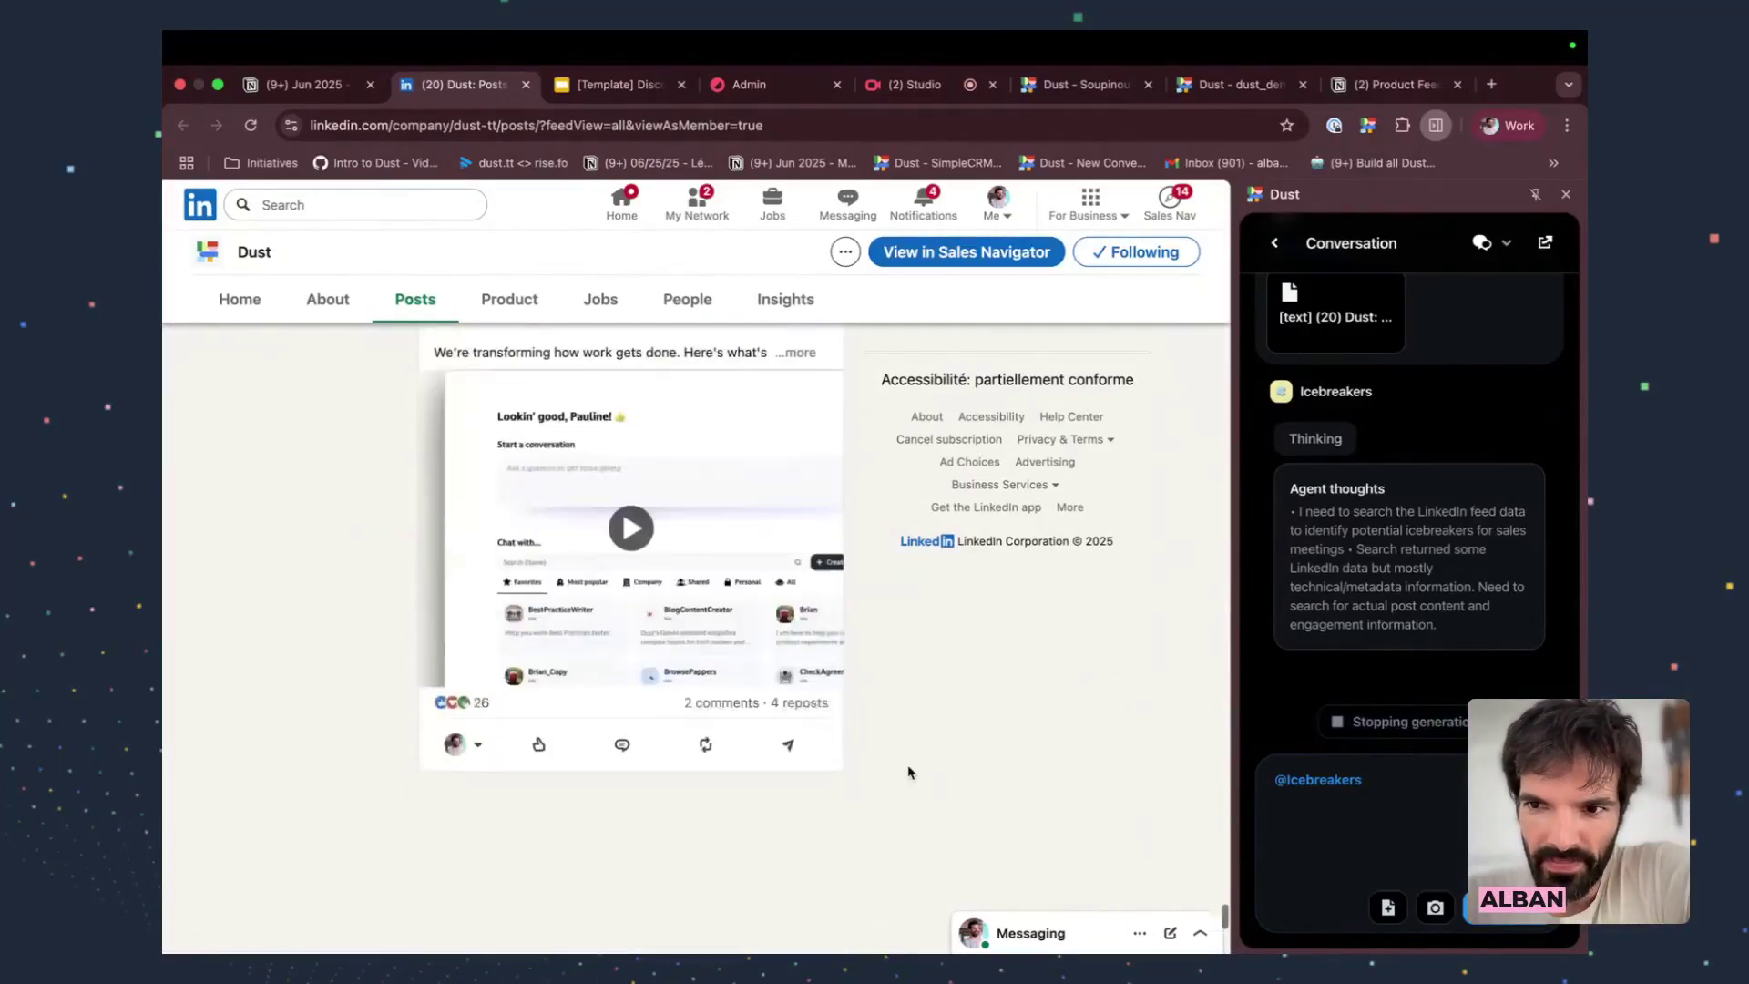
pyautogui.scroll(-5, 908, 772)
pyautogui.click(1275, 244)
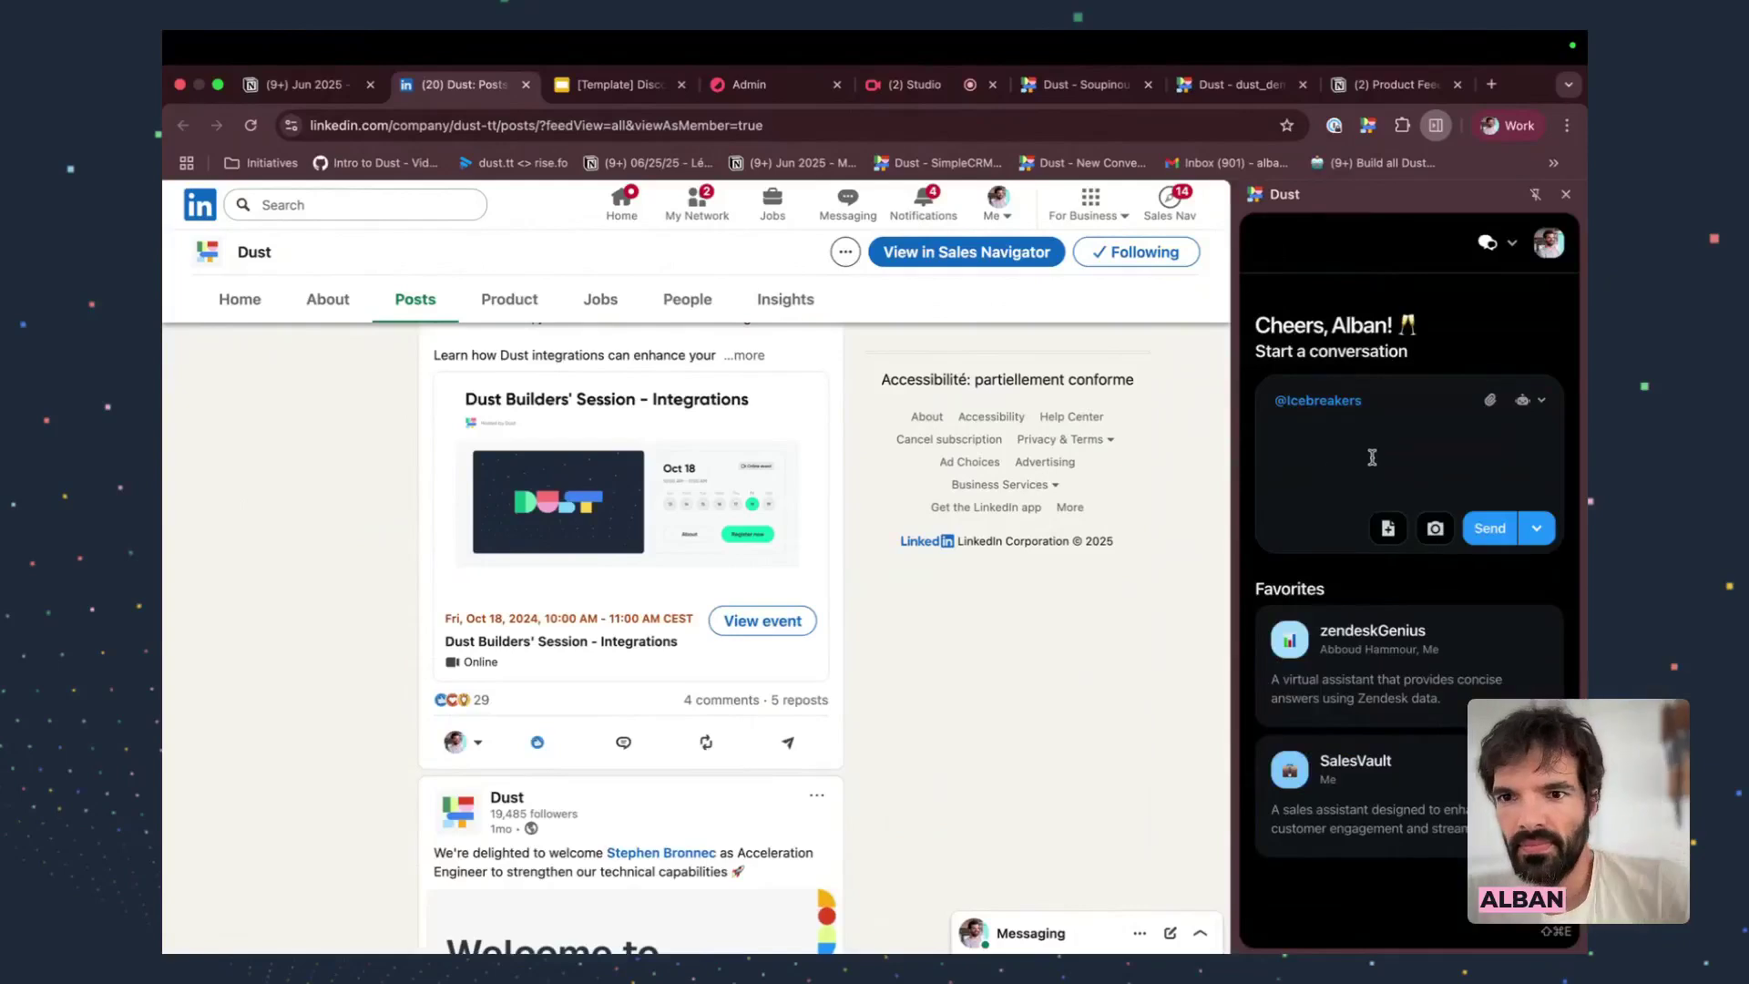
pyautogui.scroll(-10, 804, 620)
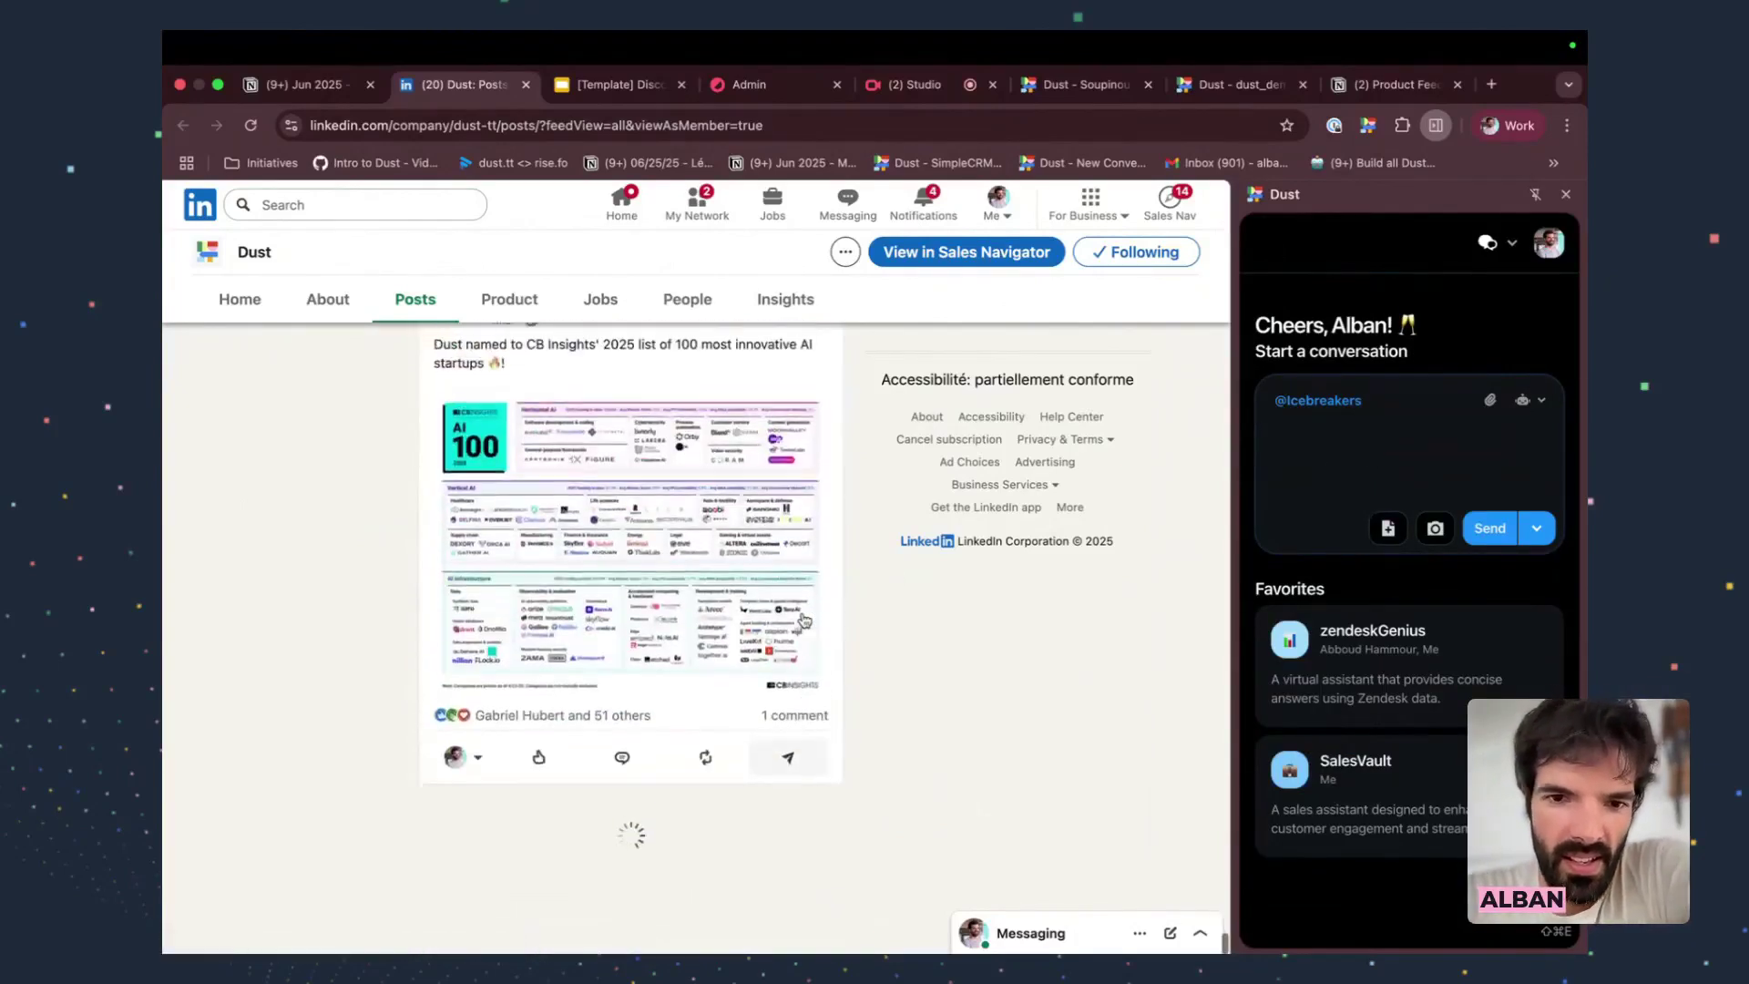
pyautogui.scroll(-5, 805, 620)
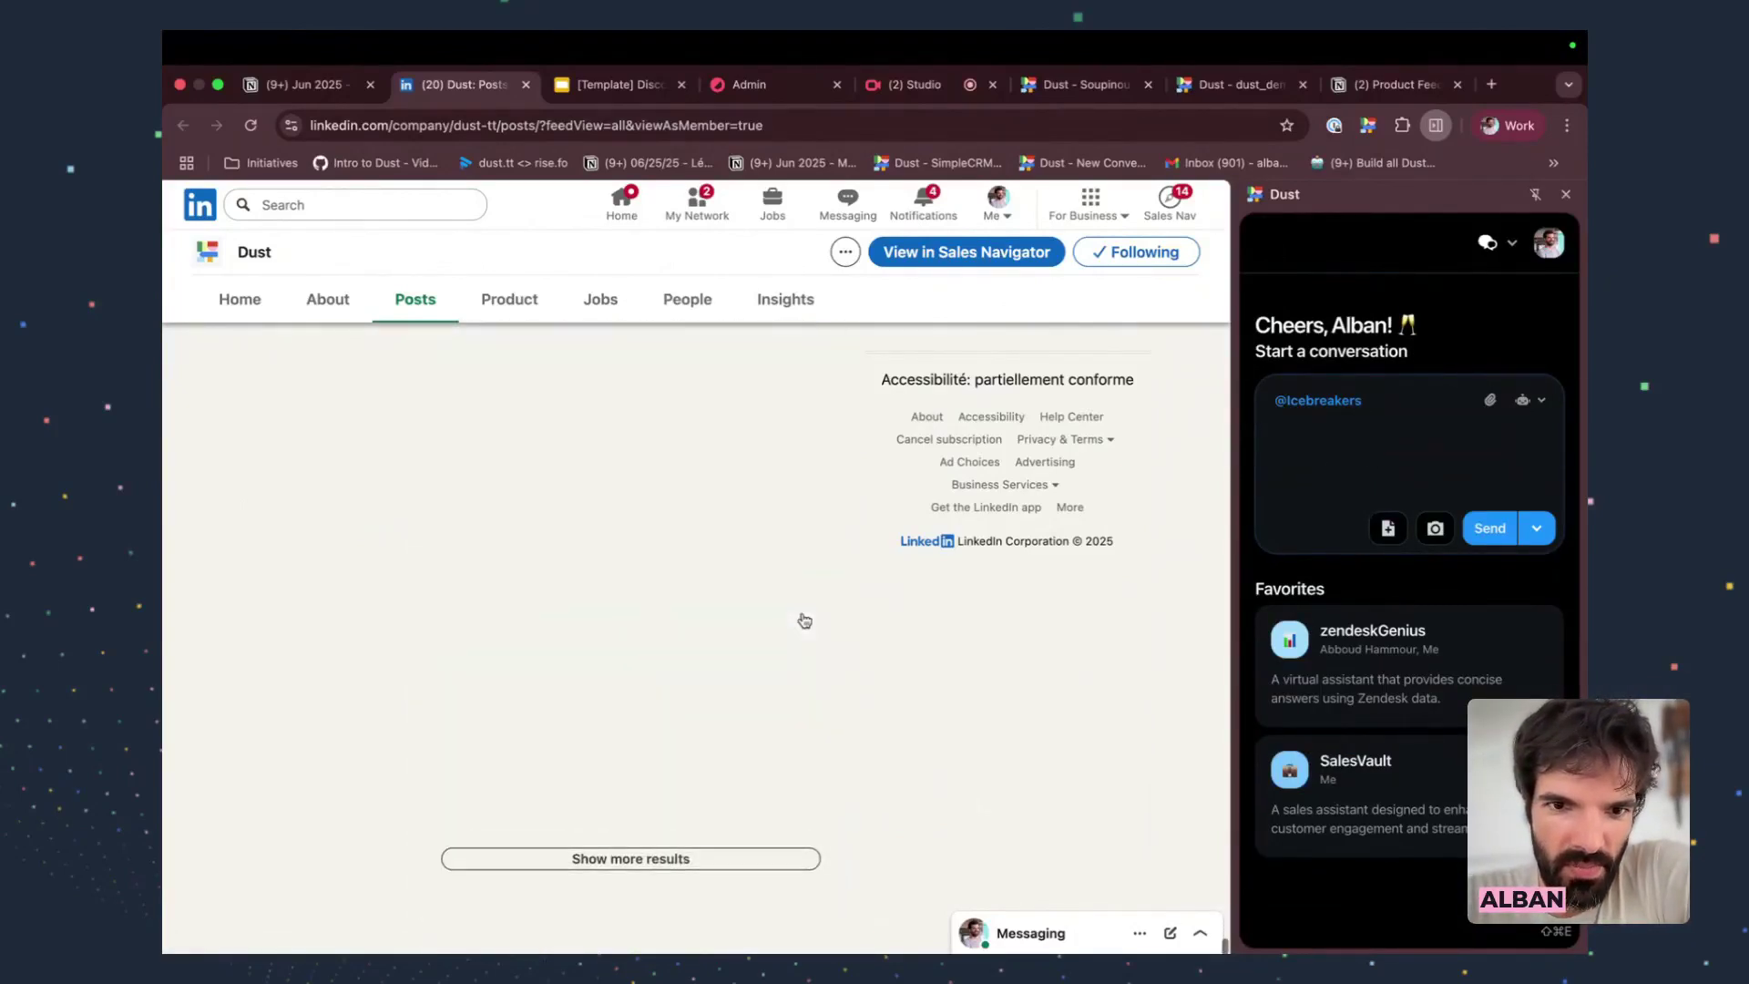
pyautogui.scroll(-5, 804, 620)
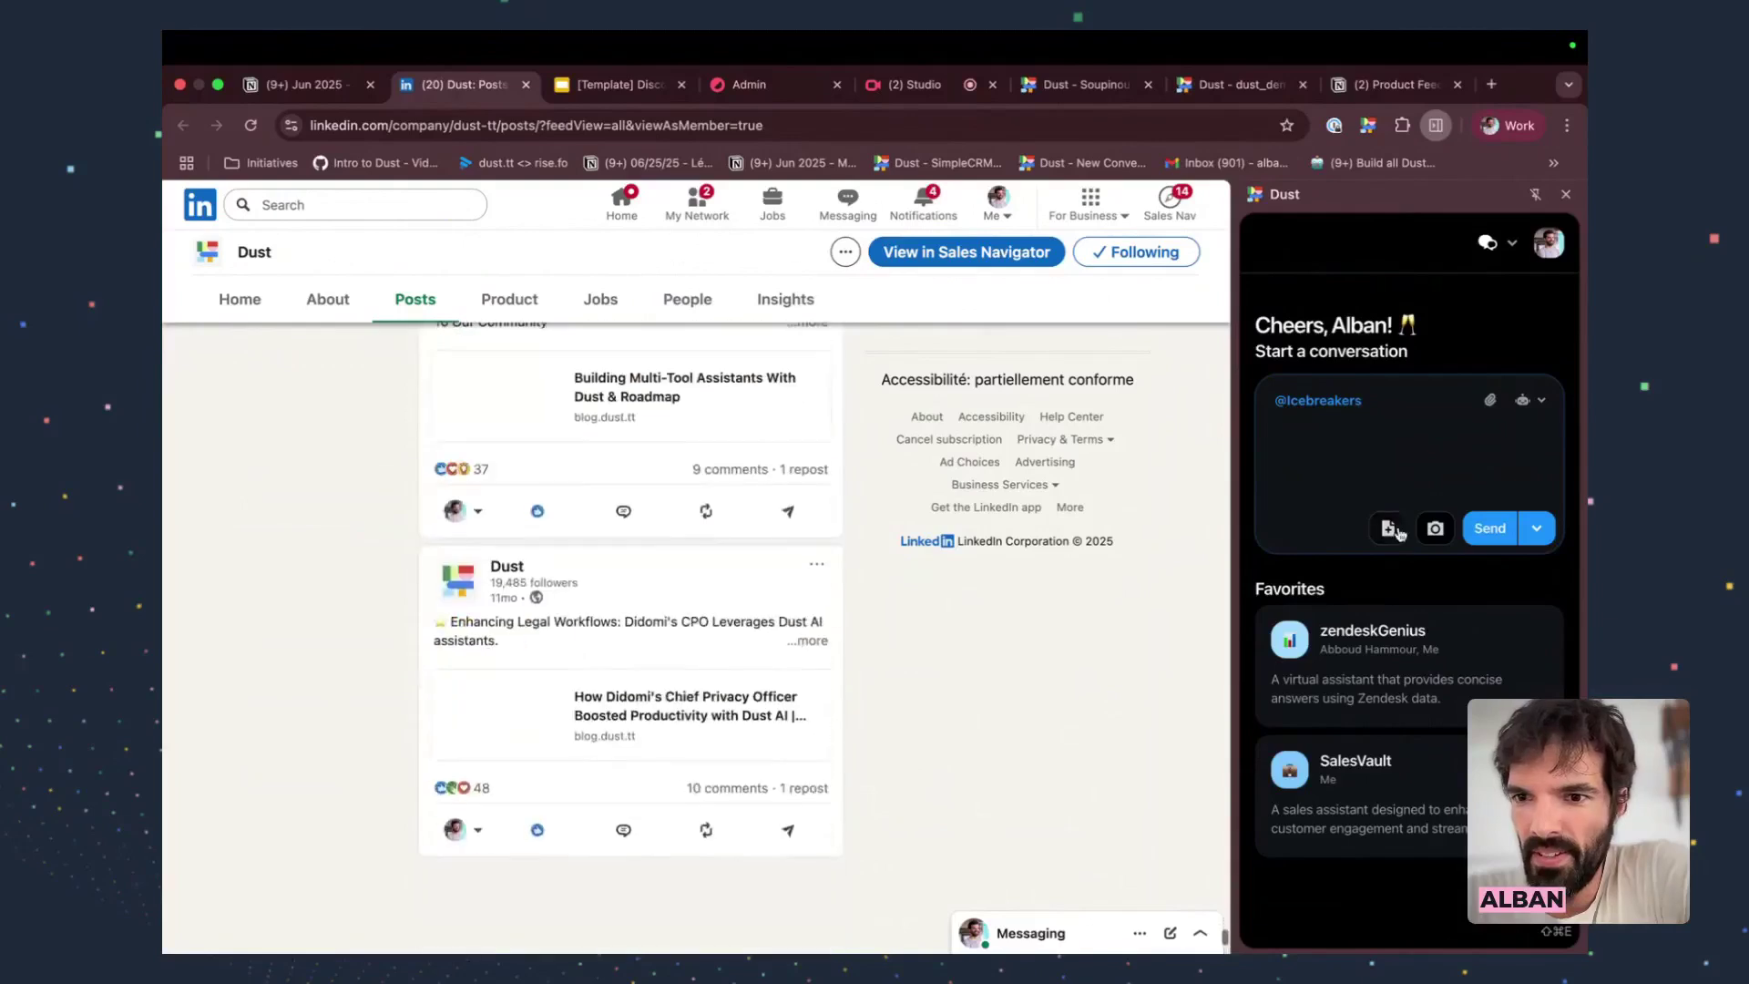
pyautogui.click(1390, 535)
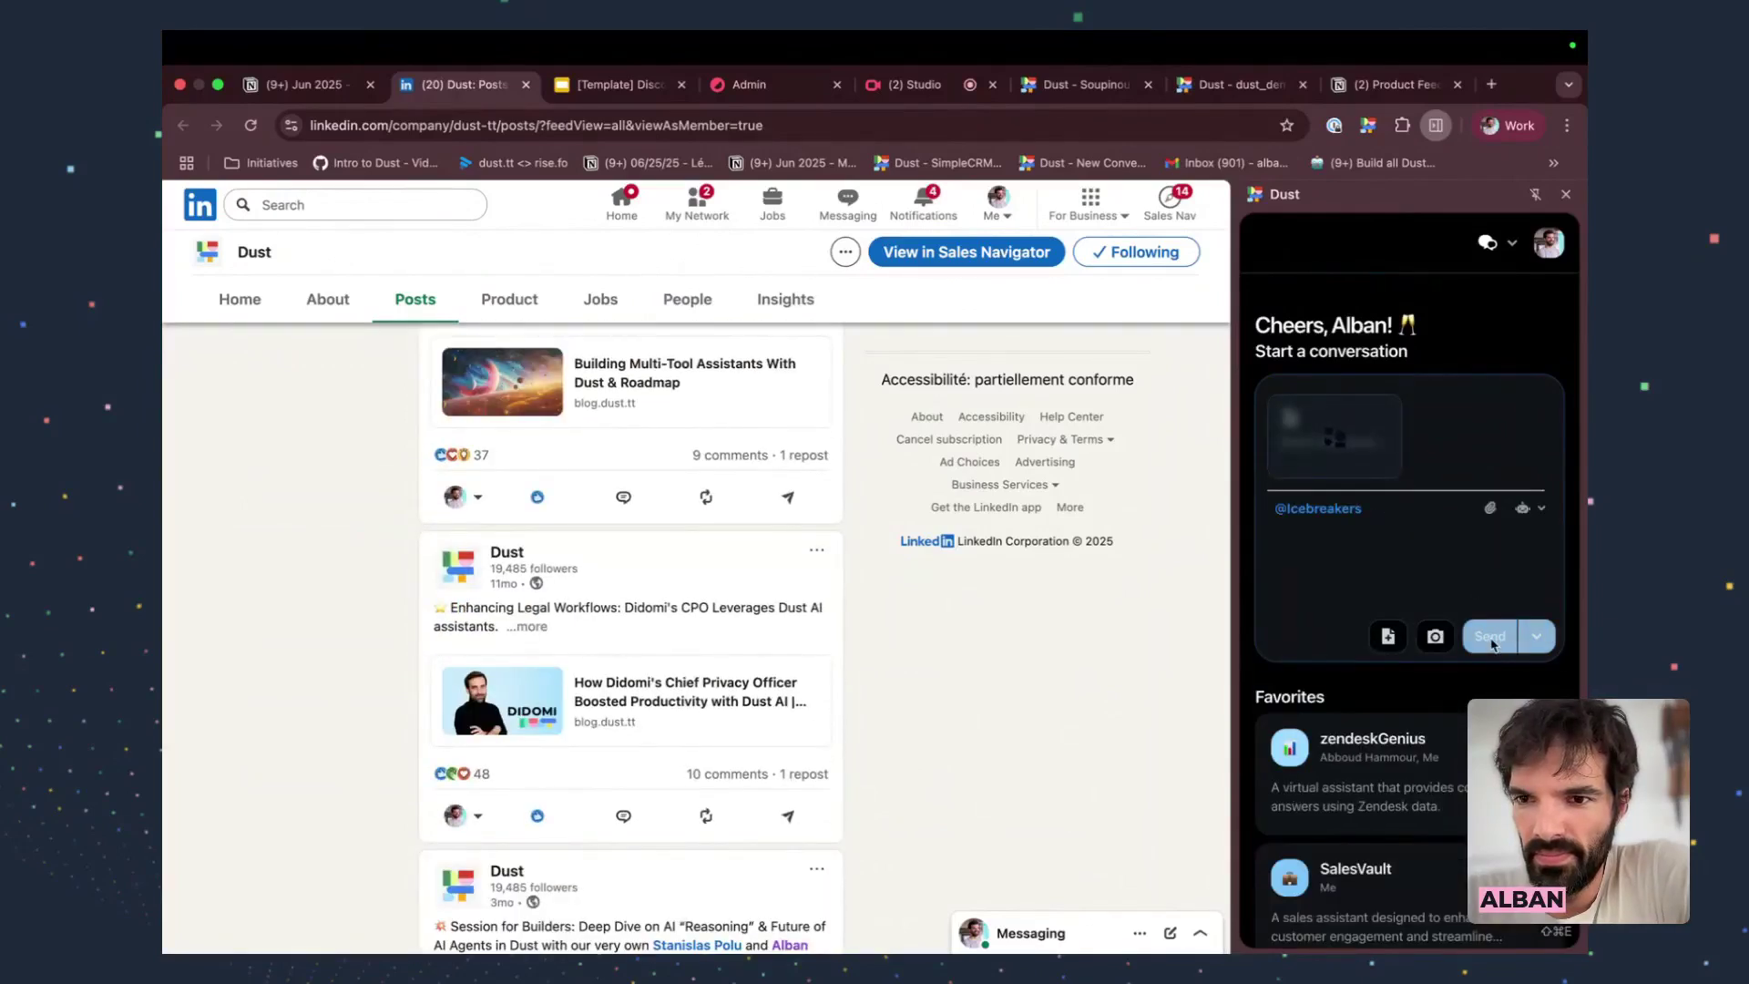
pyautogui.click(1490, 637)
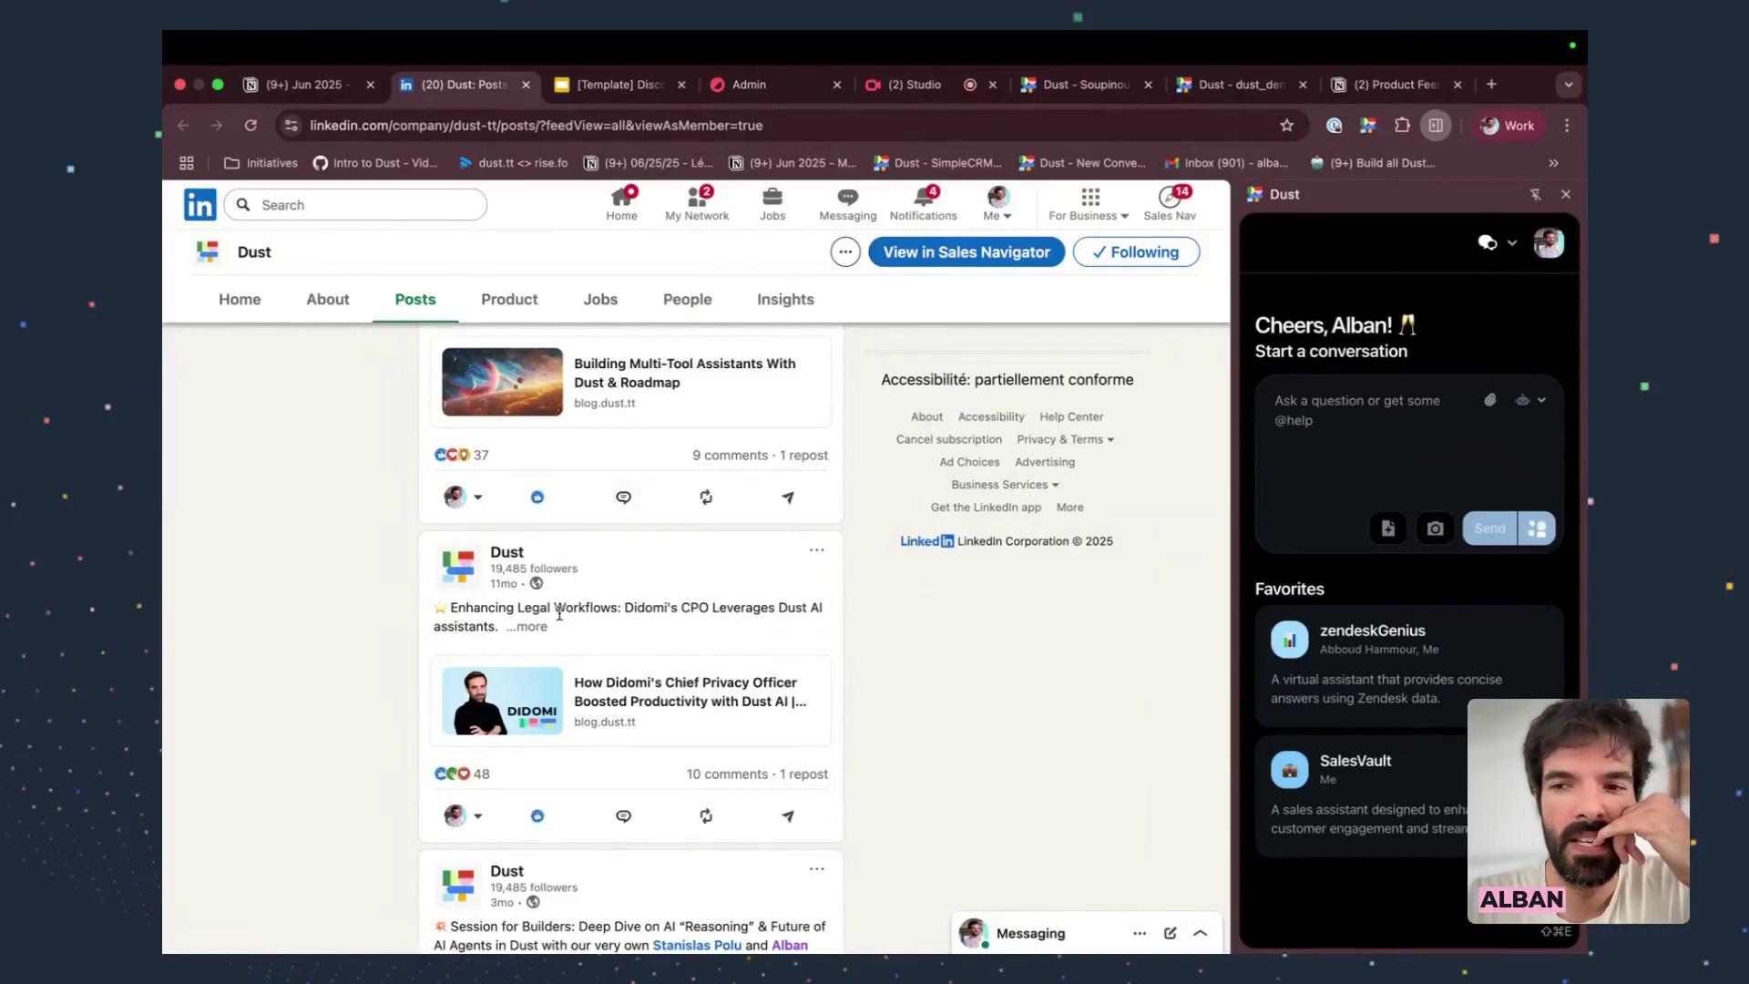
# Expand the LinkedIn post on Didomi's legal workflows and look through the neighbouring older posts
pyautogui.click(534, 627)
pyautogui.scroll(-5, 678, 729)
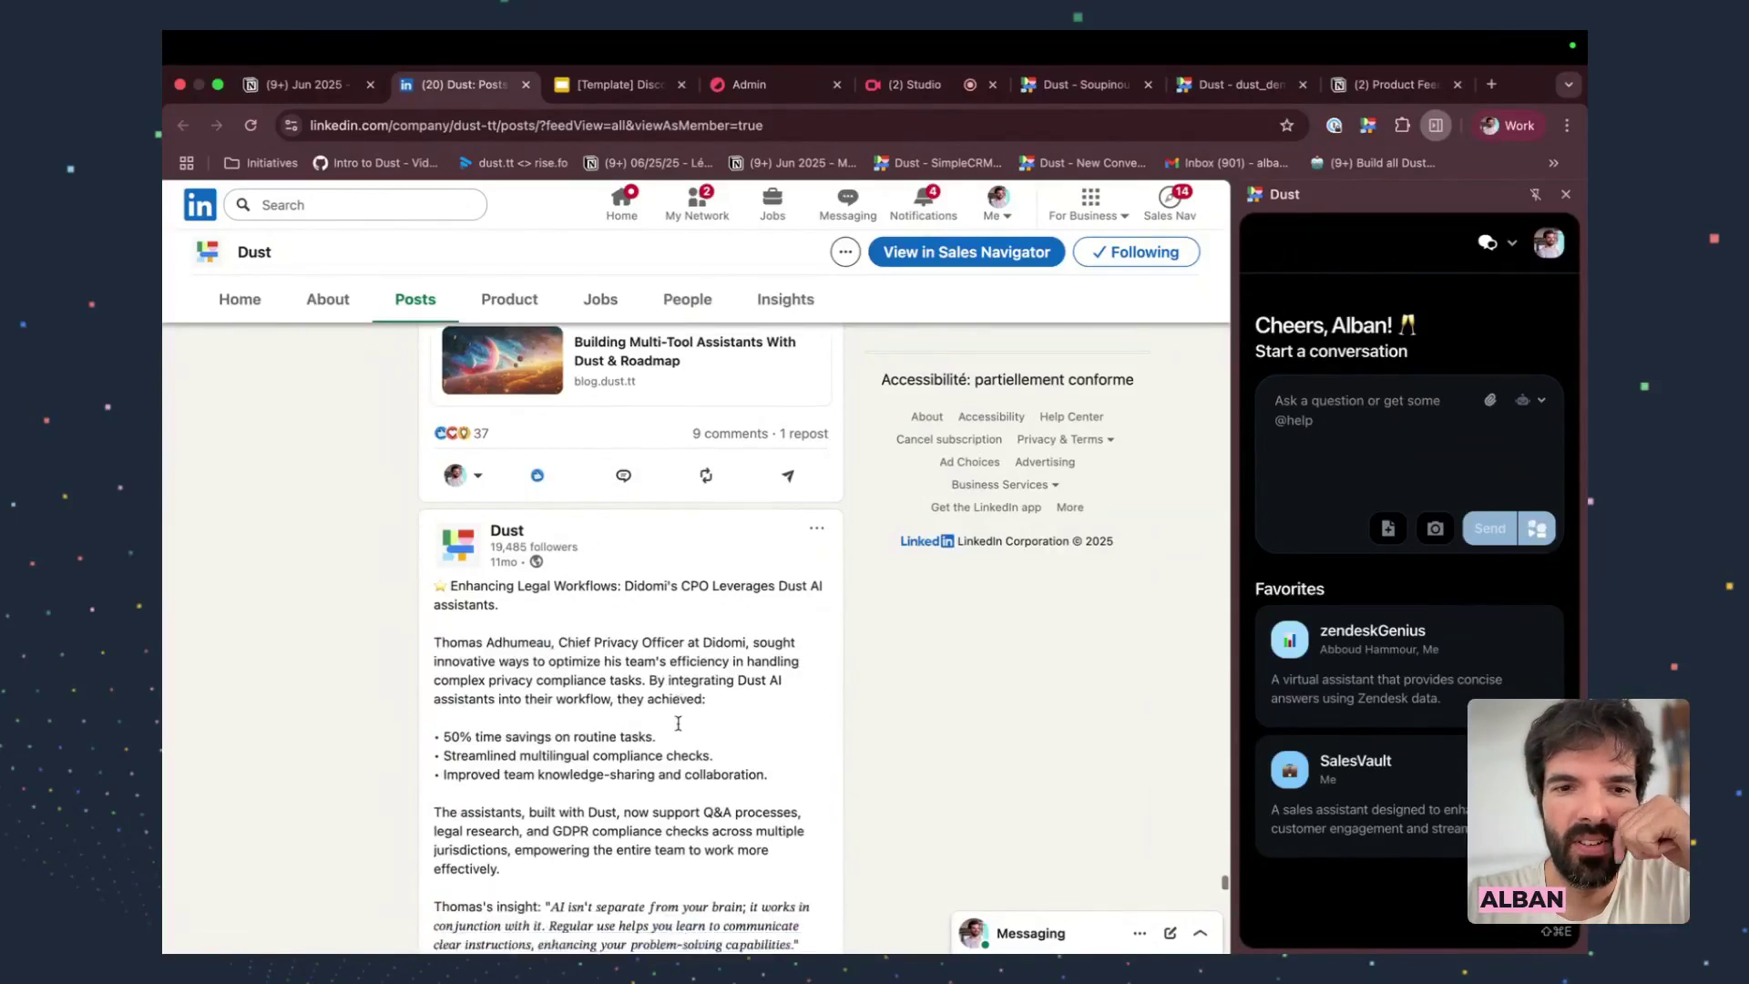
pyautogui.scroll(15, 678, 729)
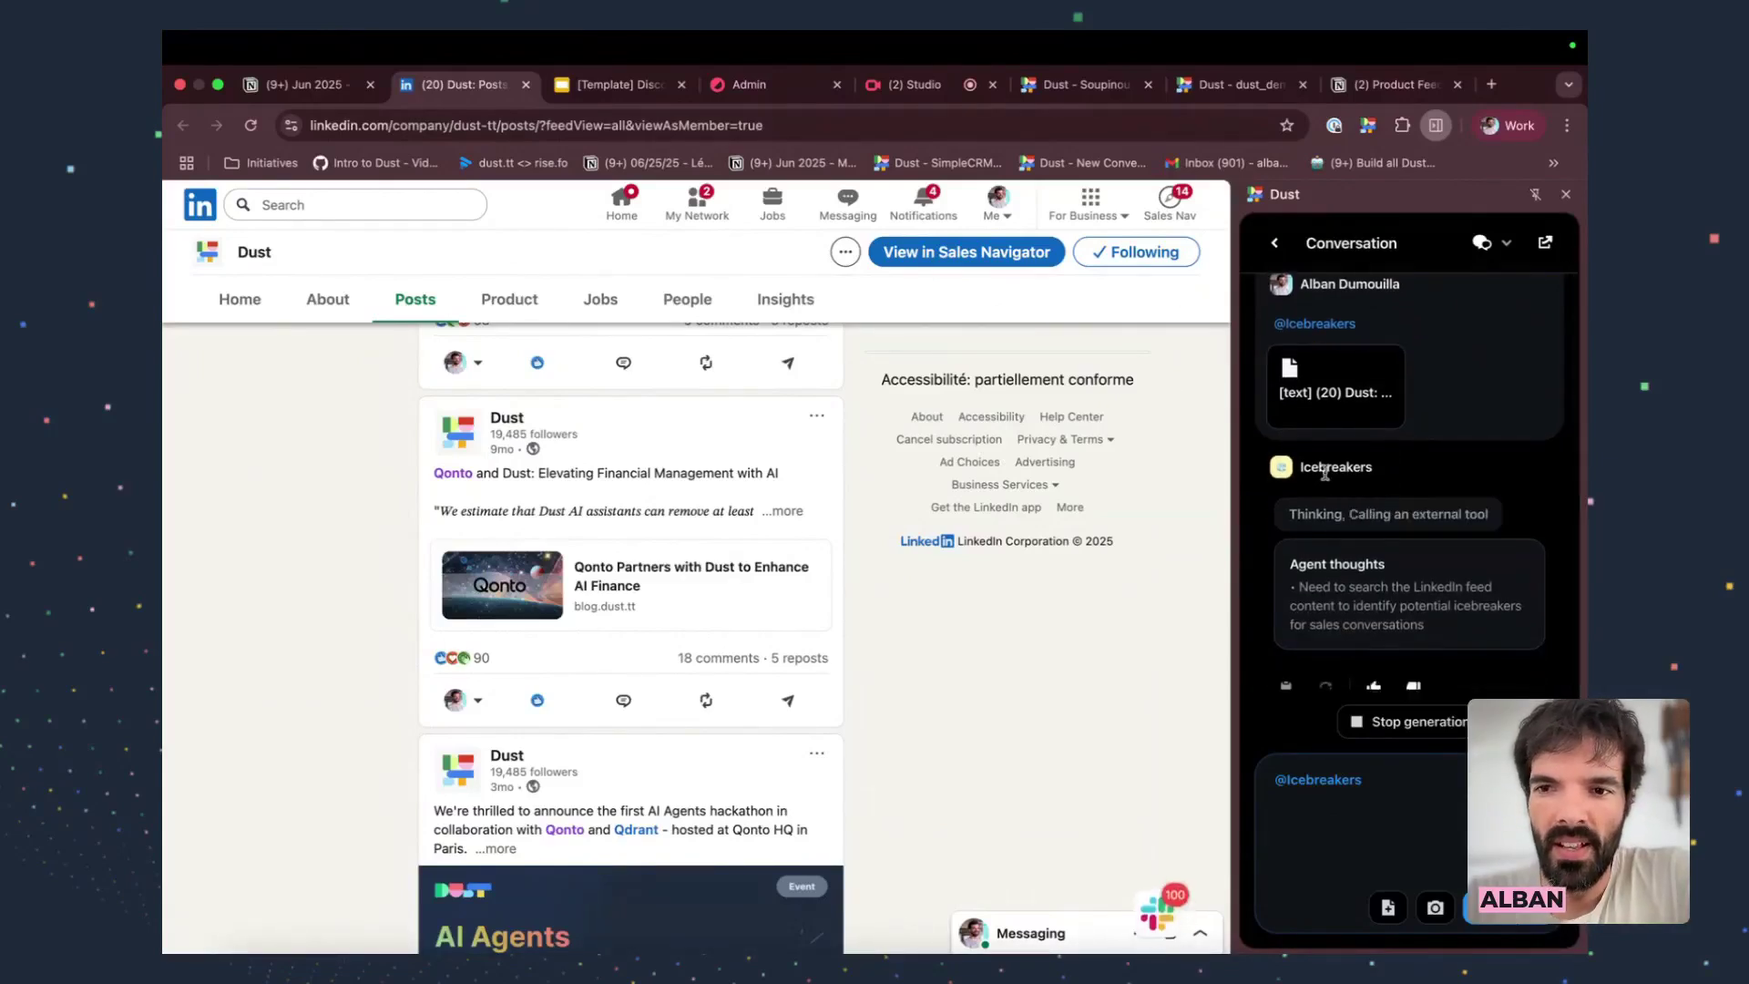
# Switch to the Dust web app, search the agents for "icebre" and open the Icebreakers agent for editing
pyautogui.click(1085, 84)
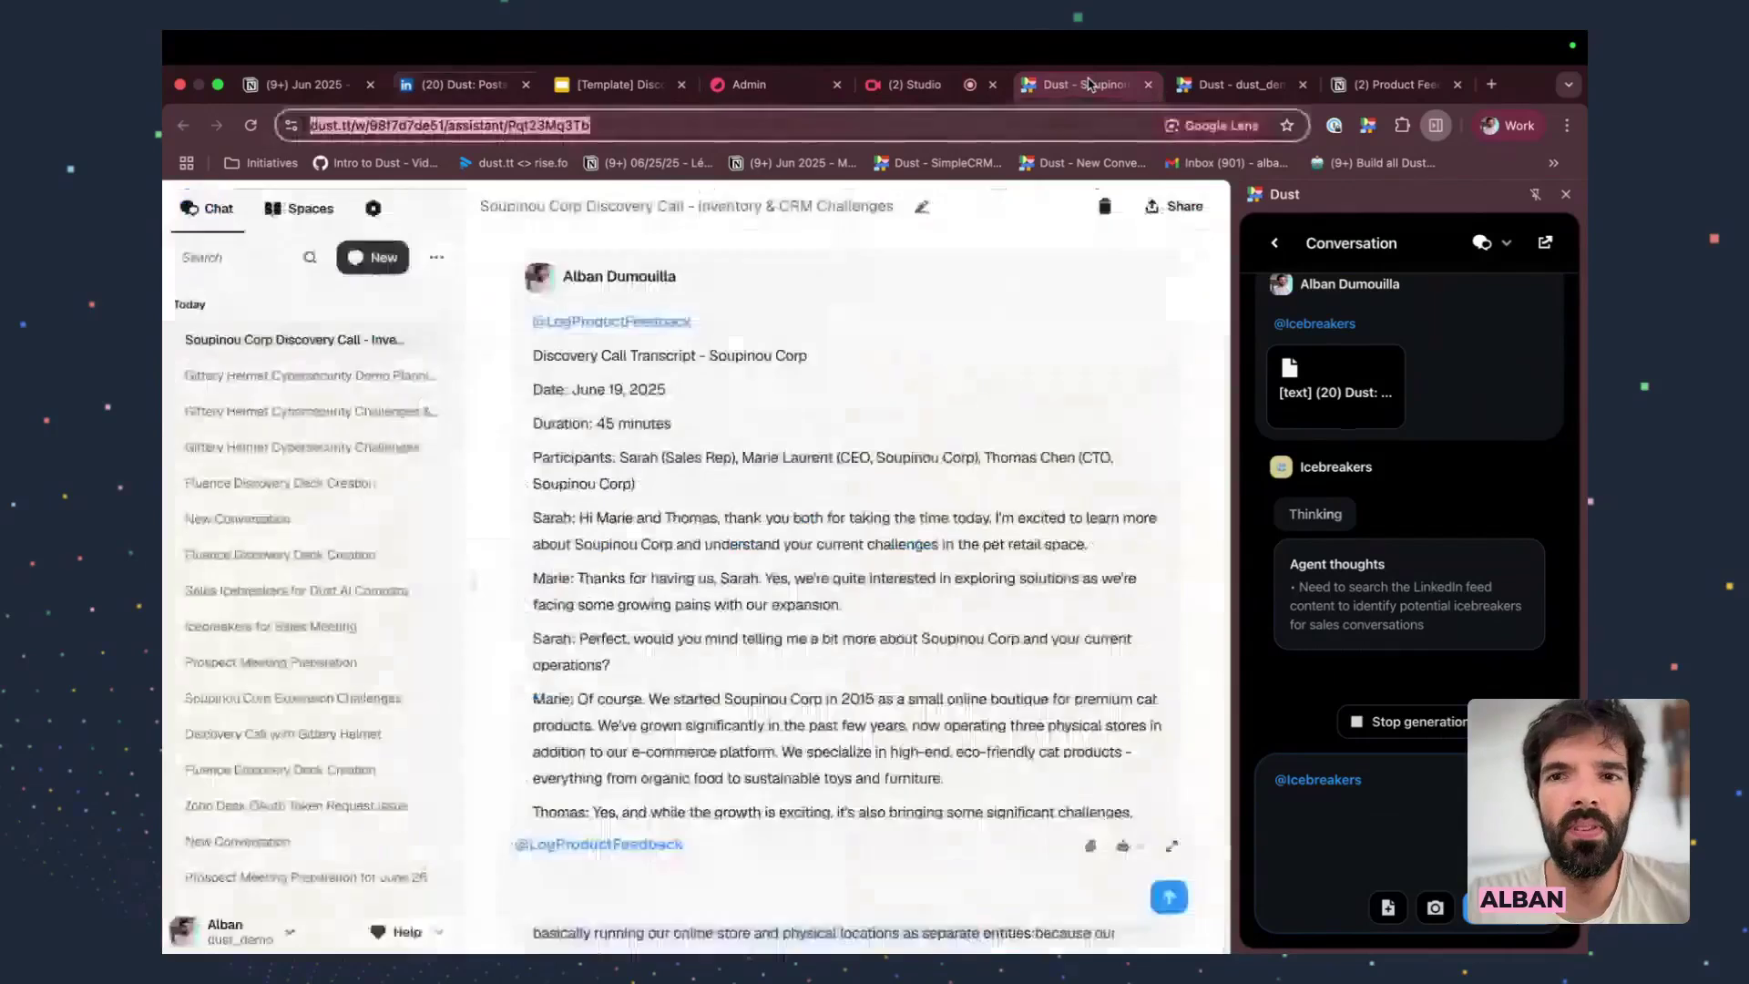
pyautogui.click(305, 199)
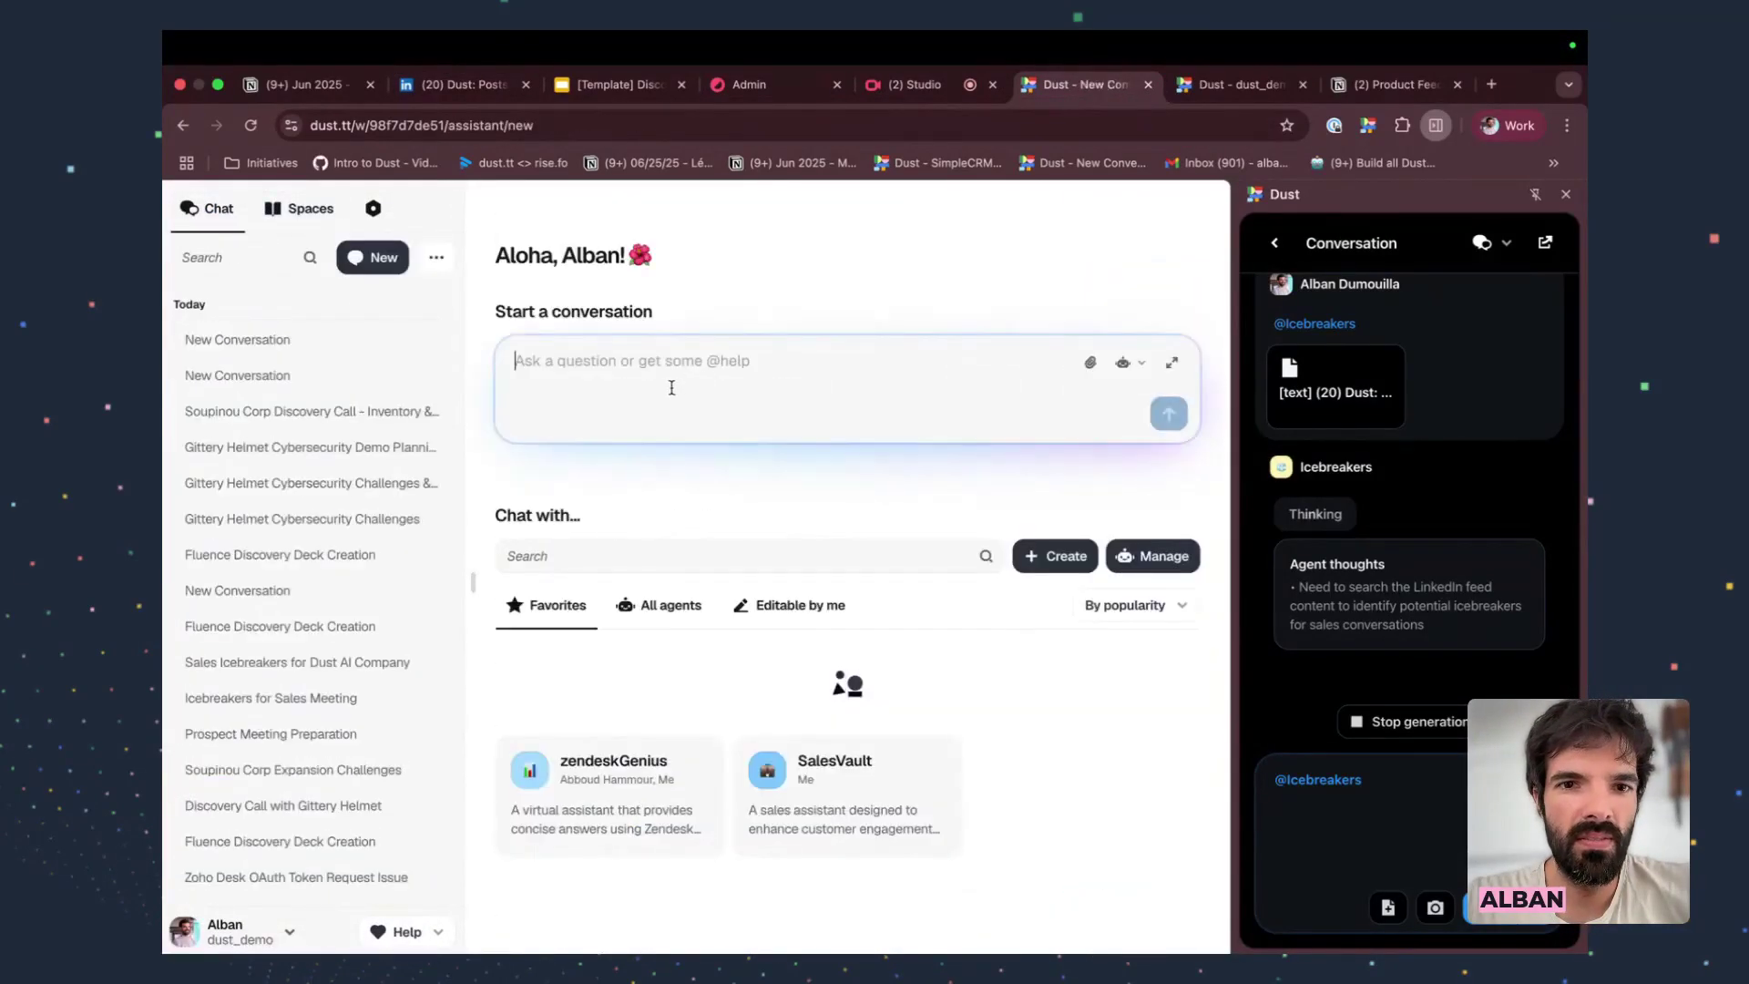
pyautogui.click(574, 558)
pyautogui.write('icebre')
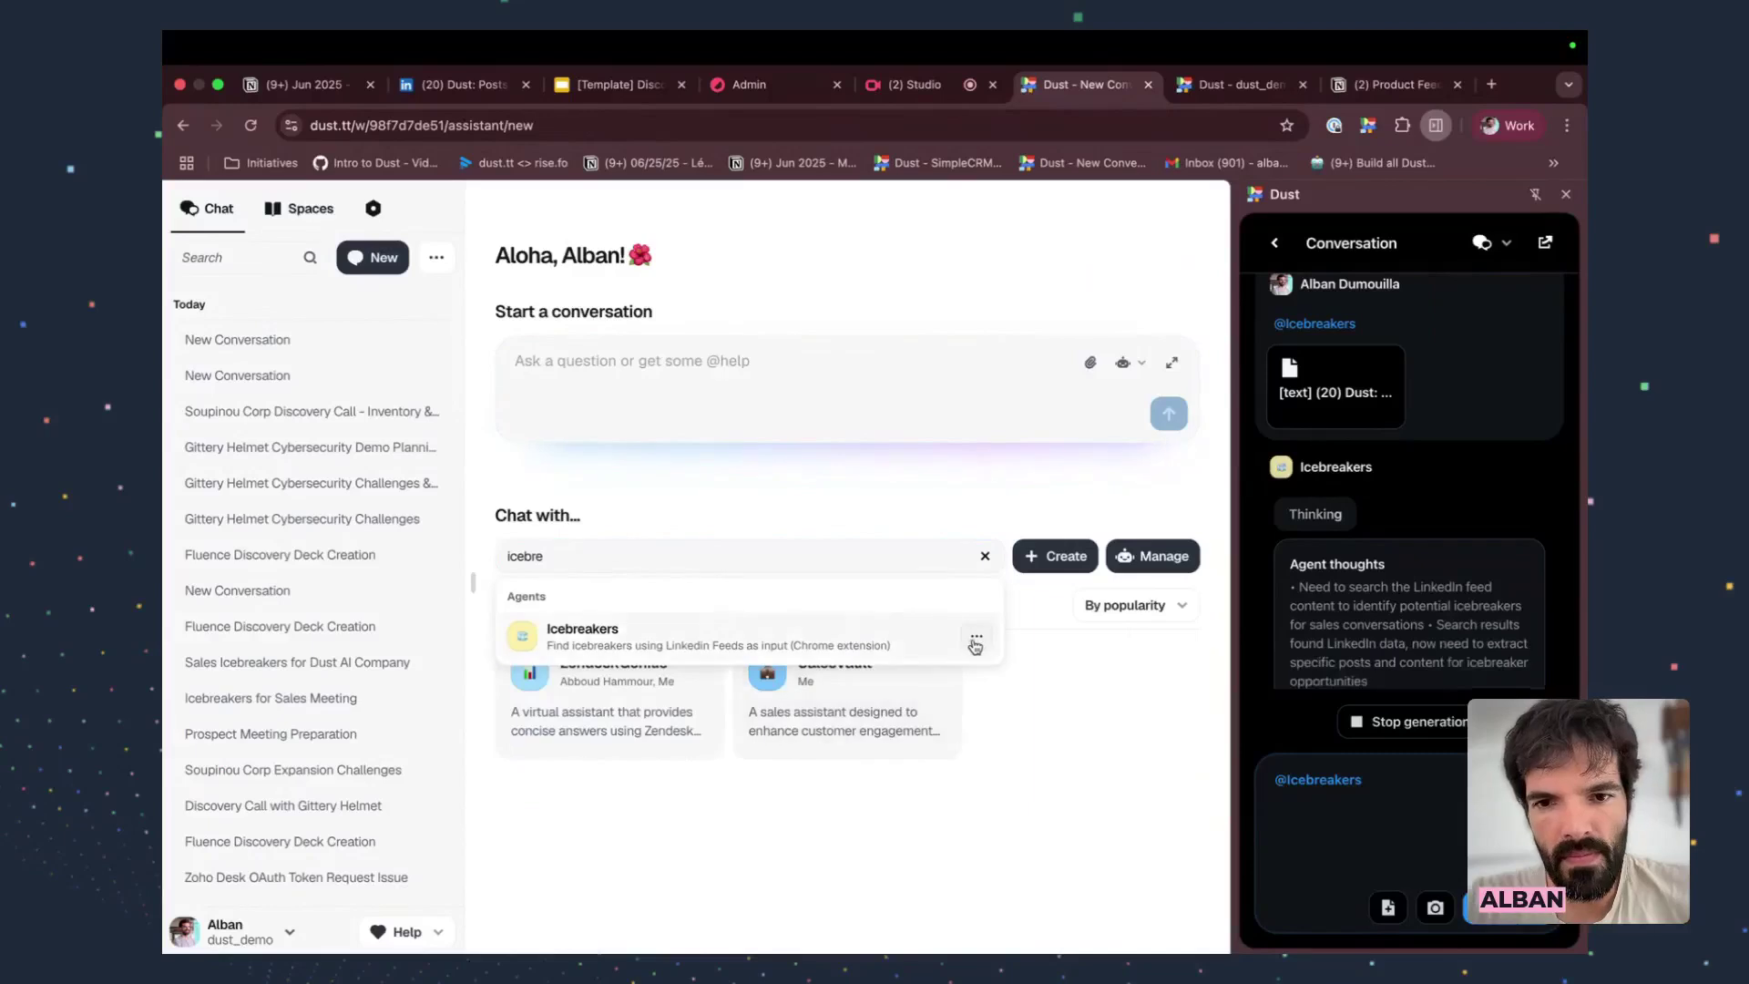
pyautogui.click(973, 640)
pyautogui.click(826, 294)
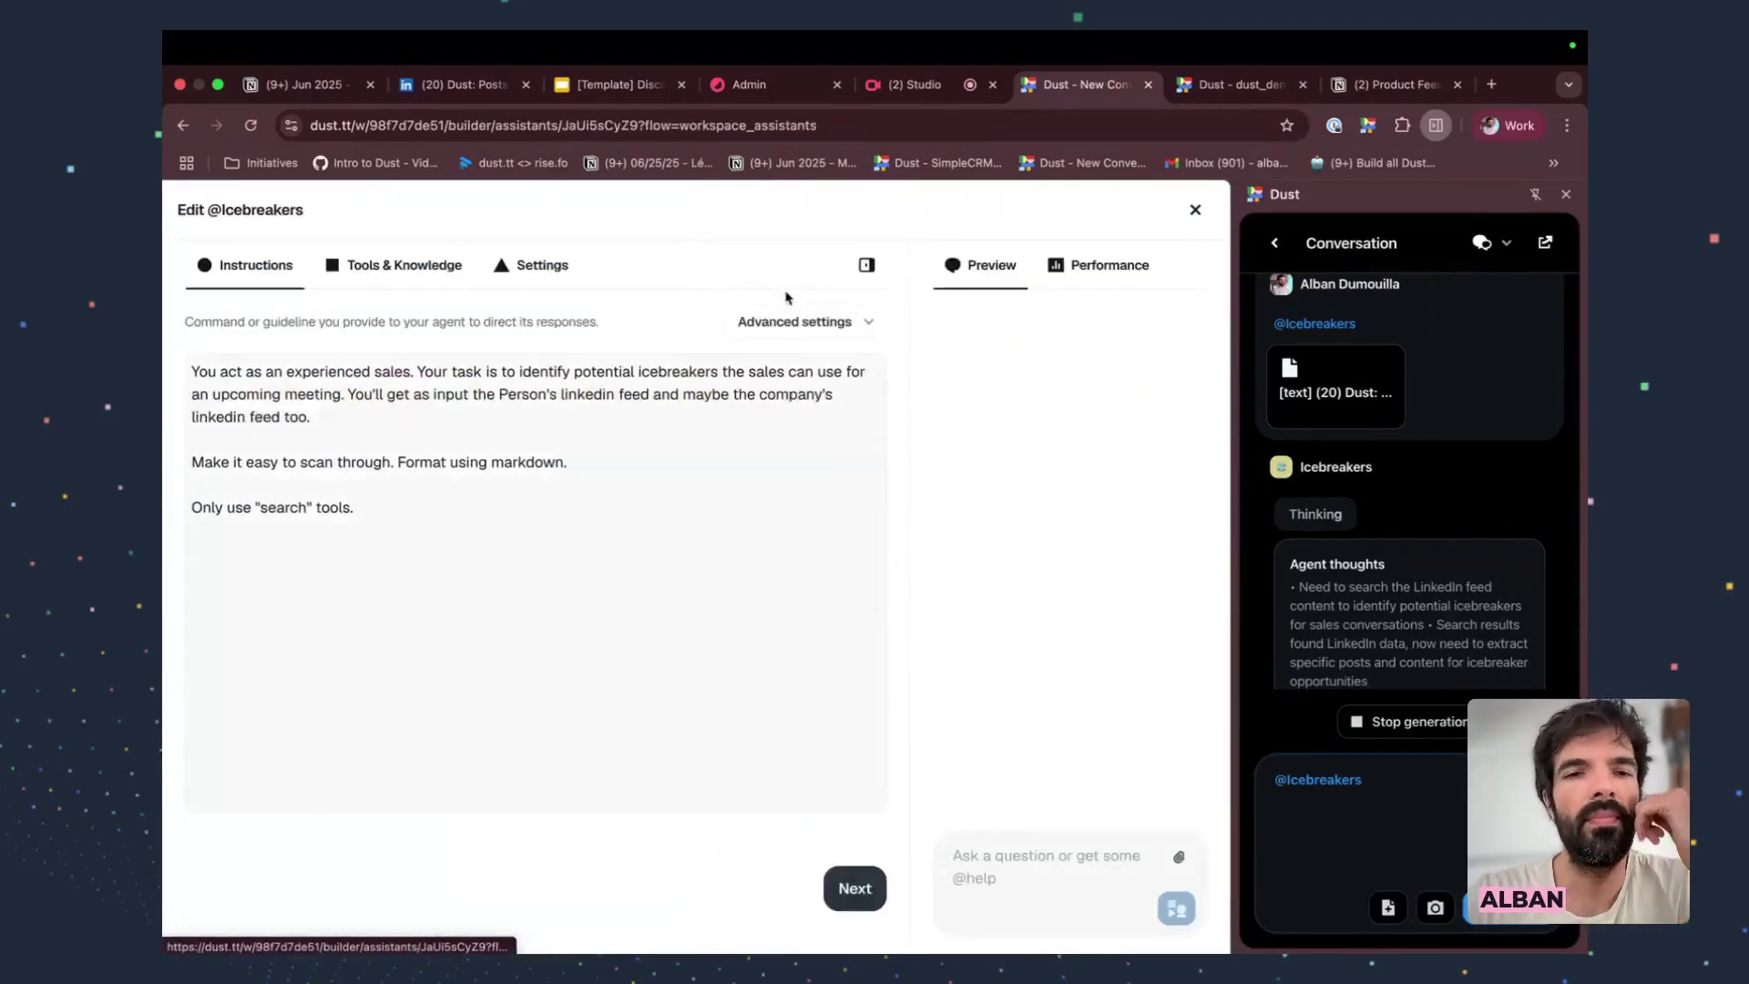
# Review the Icebreakers agent's instructions, highlighting the opening paragraph on its sales role and LinkedIn feed input
pyautogui.click(398, 266)
pyautogui.click(247, 265)
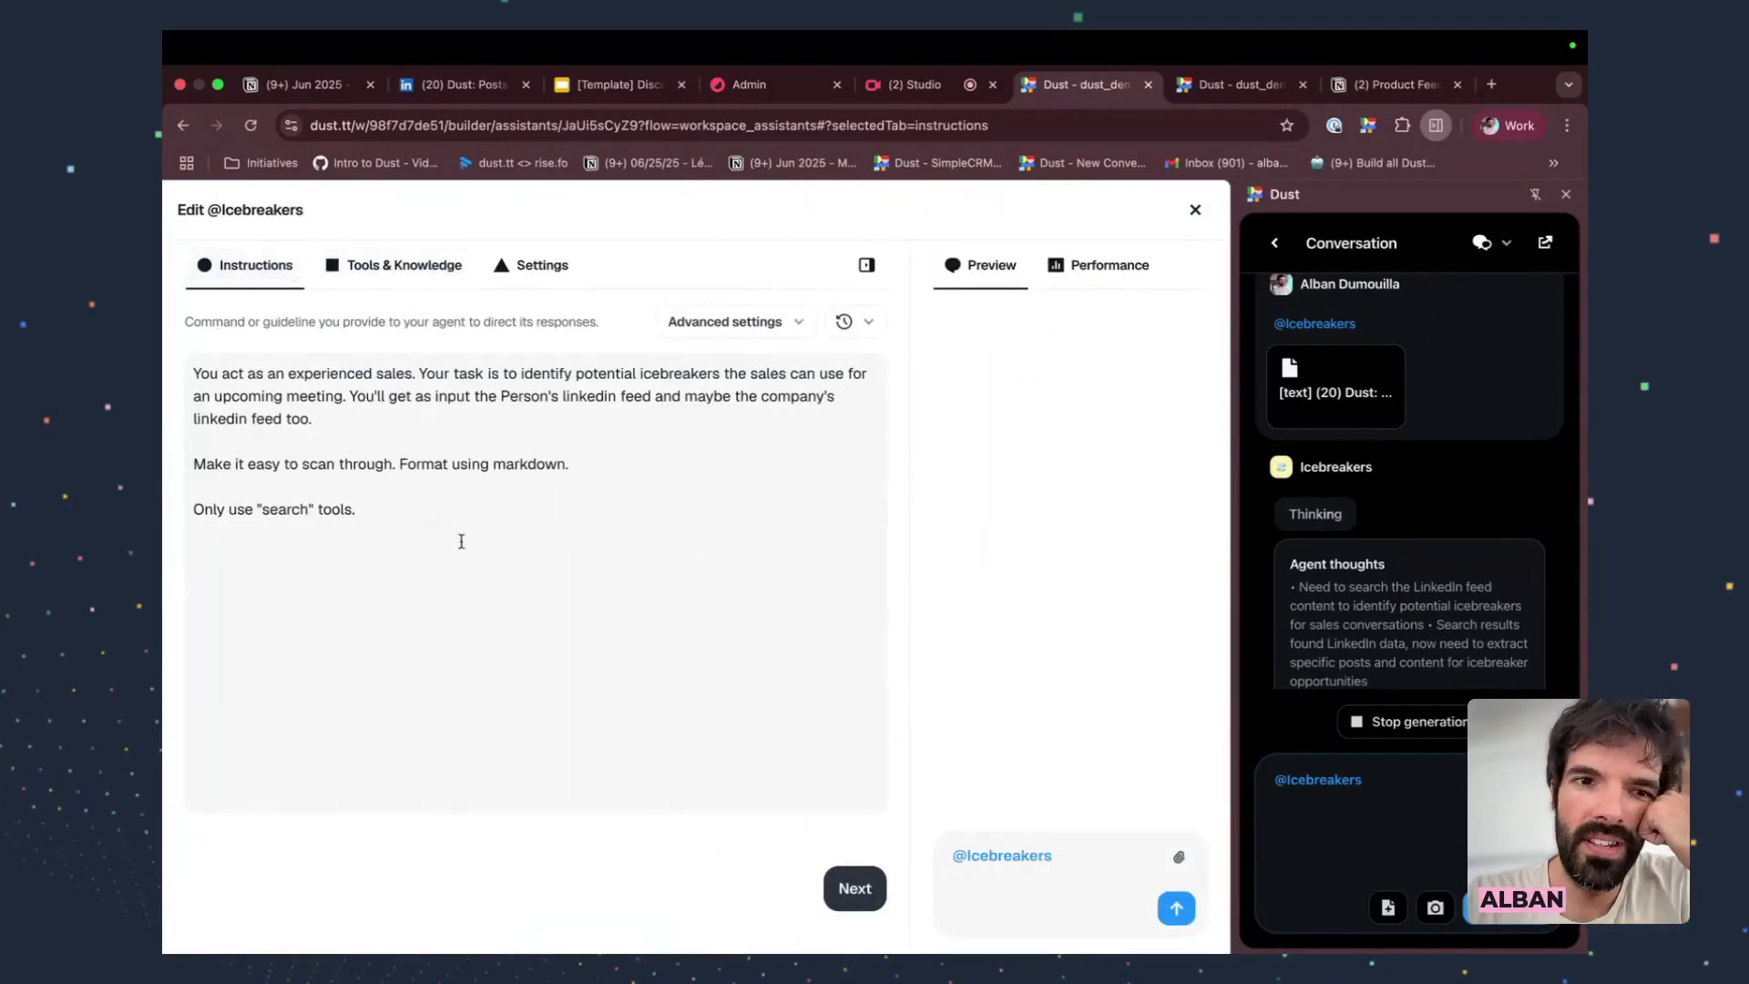
pyautogui.click(461, 541)
pyautogui.press('super+a')
pyautogui.click(358, 446)
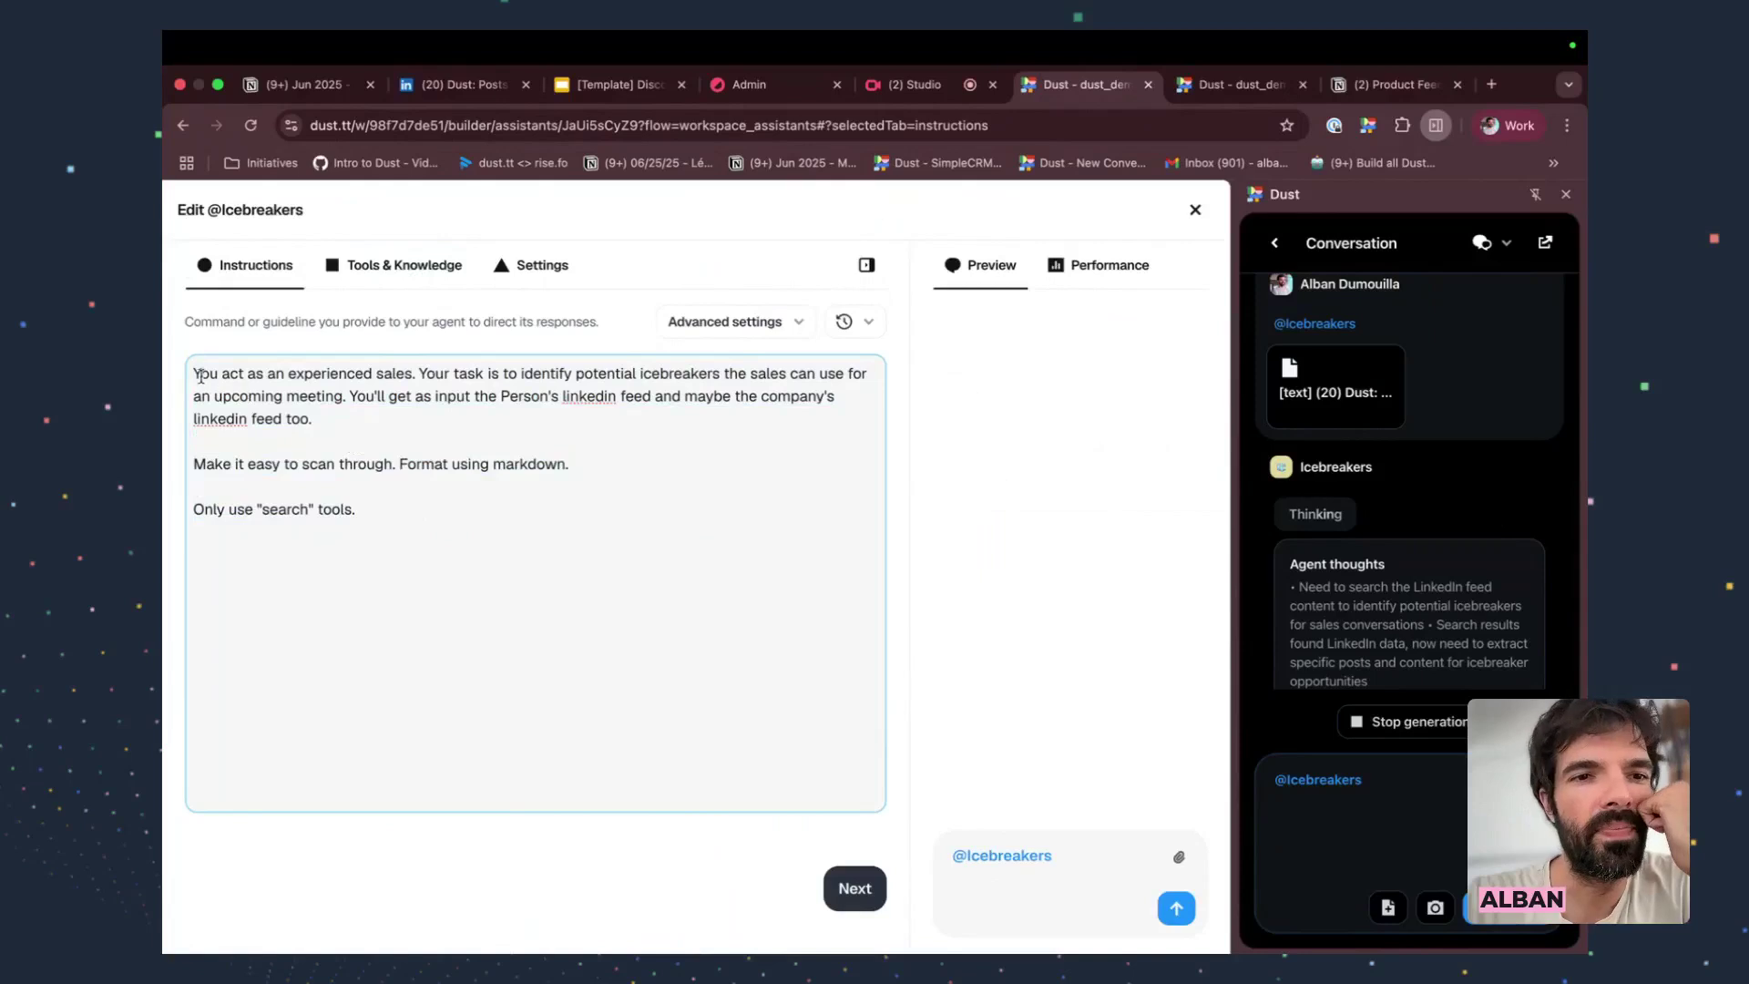
pyautogui.moveTo(195, 375); pyautogui.dragTo(420, 421)
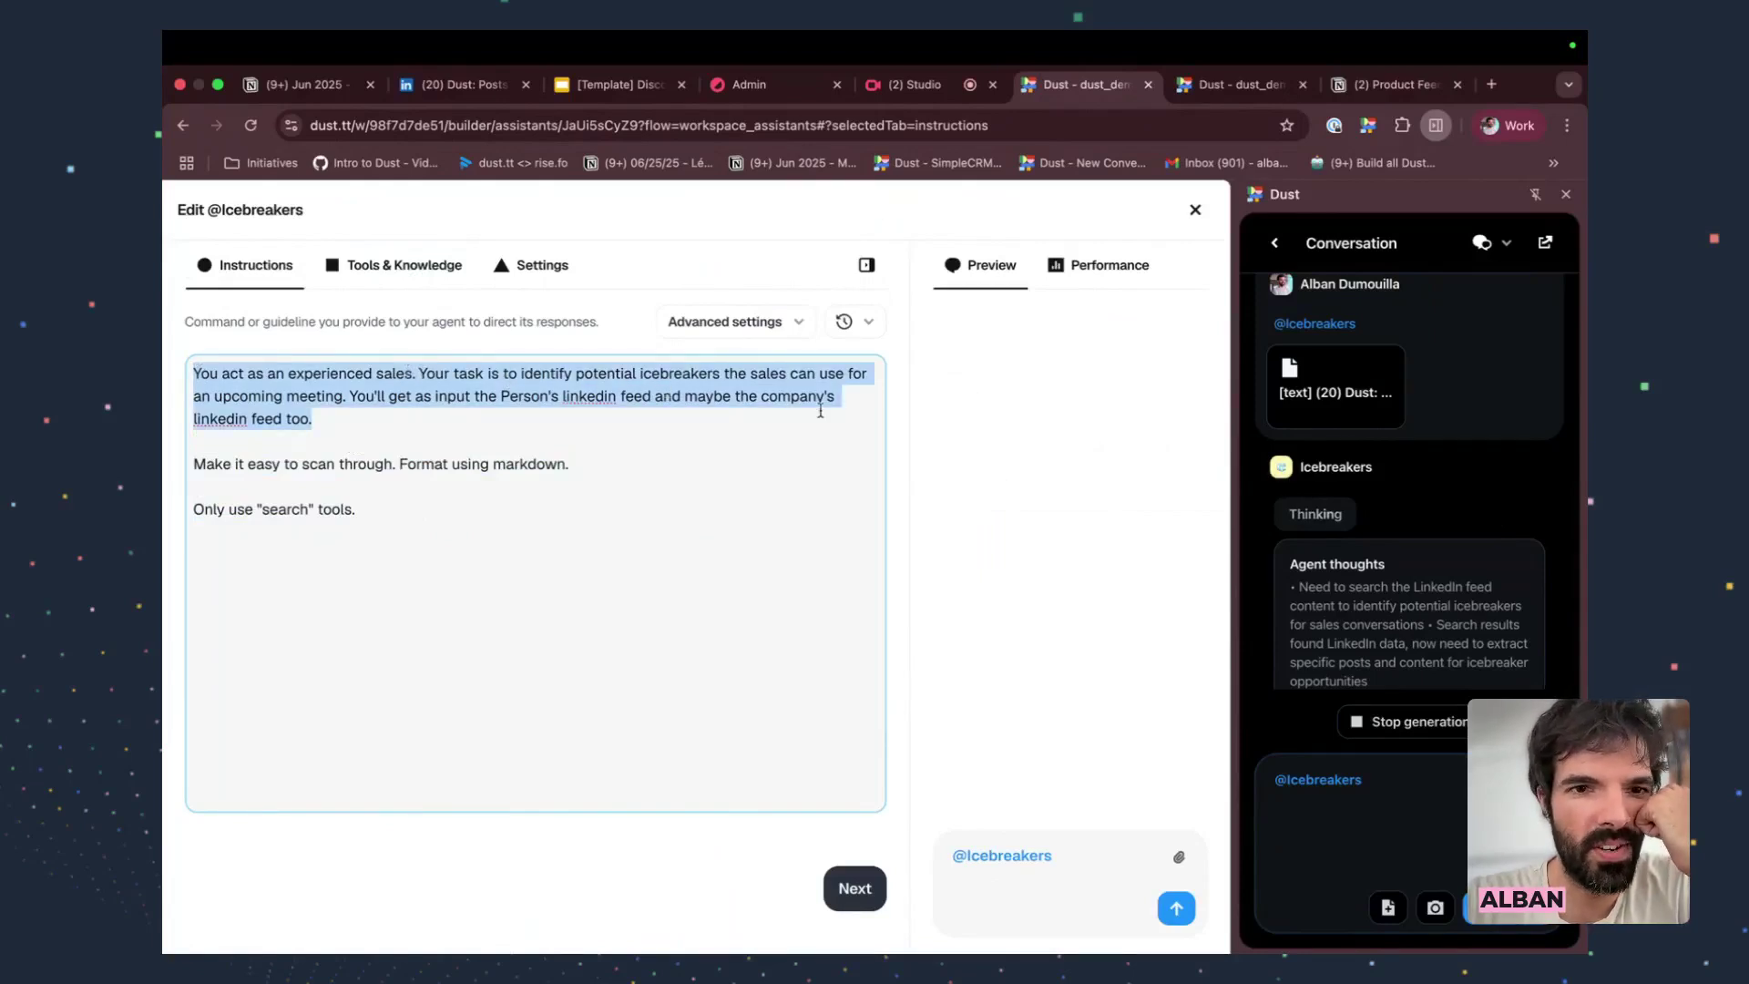
pyautogui.click(517, 460)
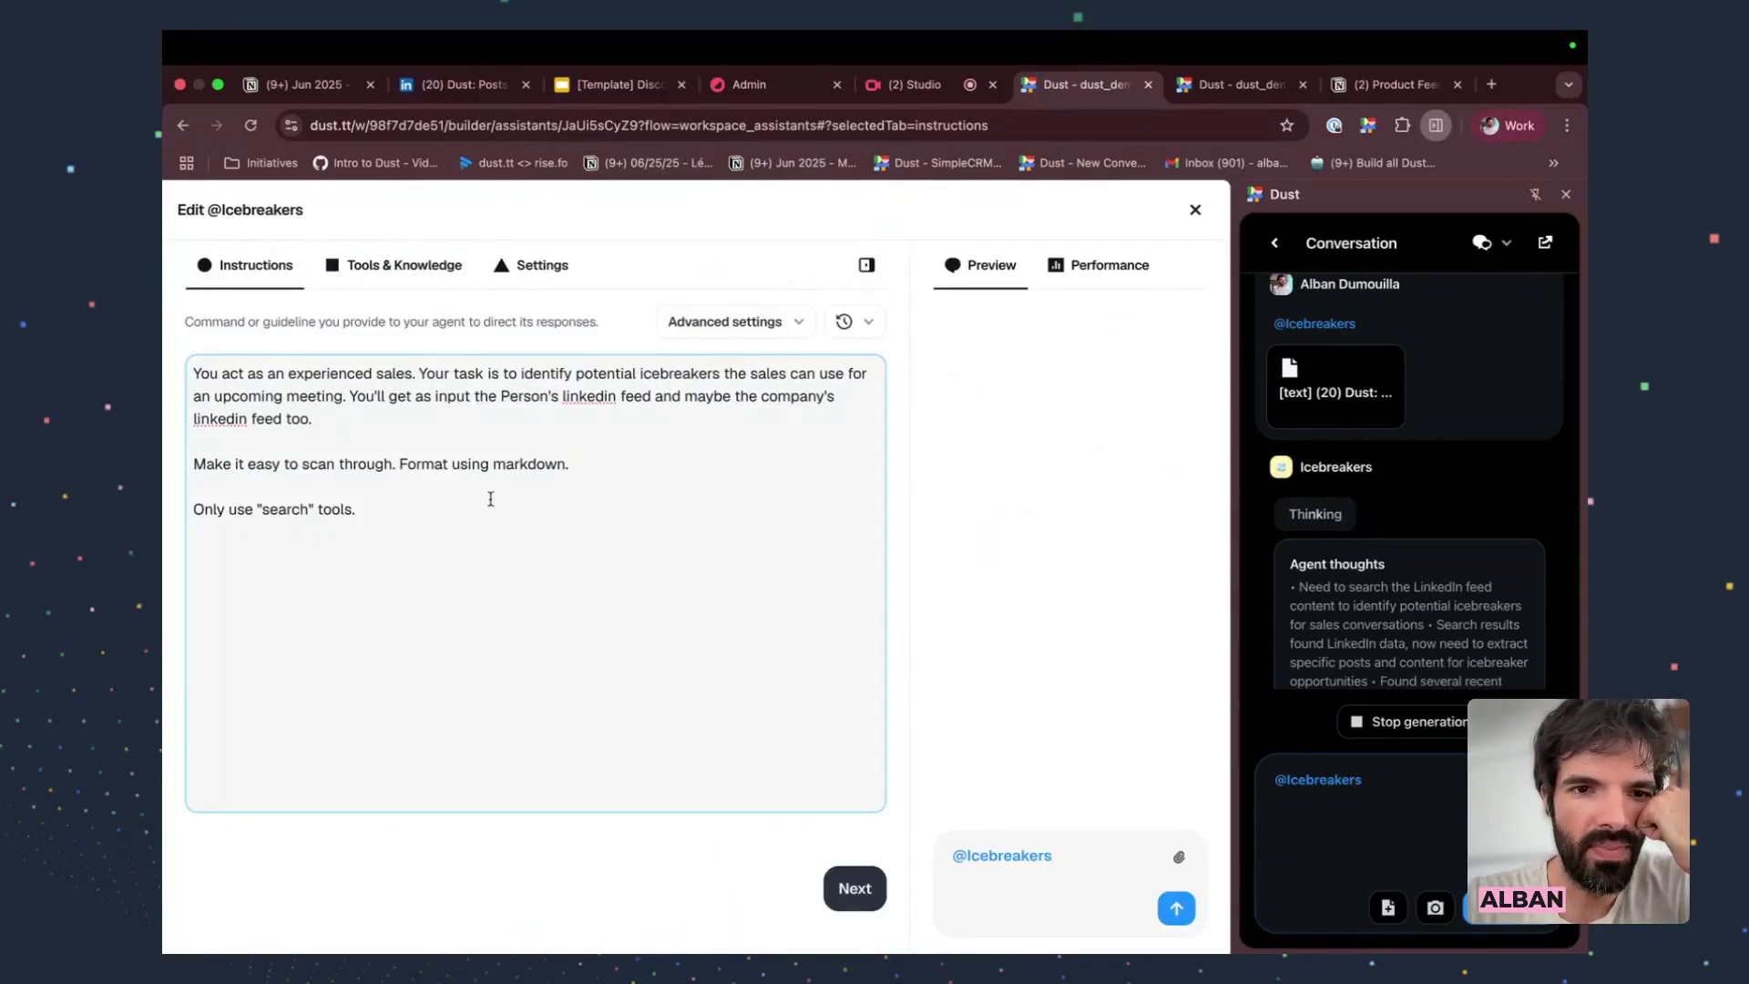
# Add the Web Search Browse tool to the Icebreakers agent
pyautogui.click(343, 265)
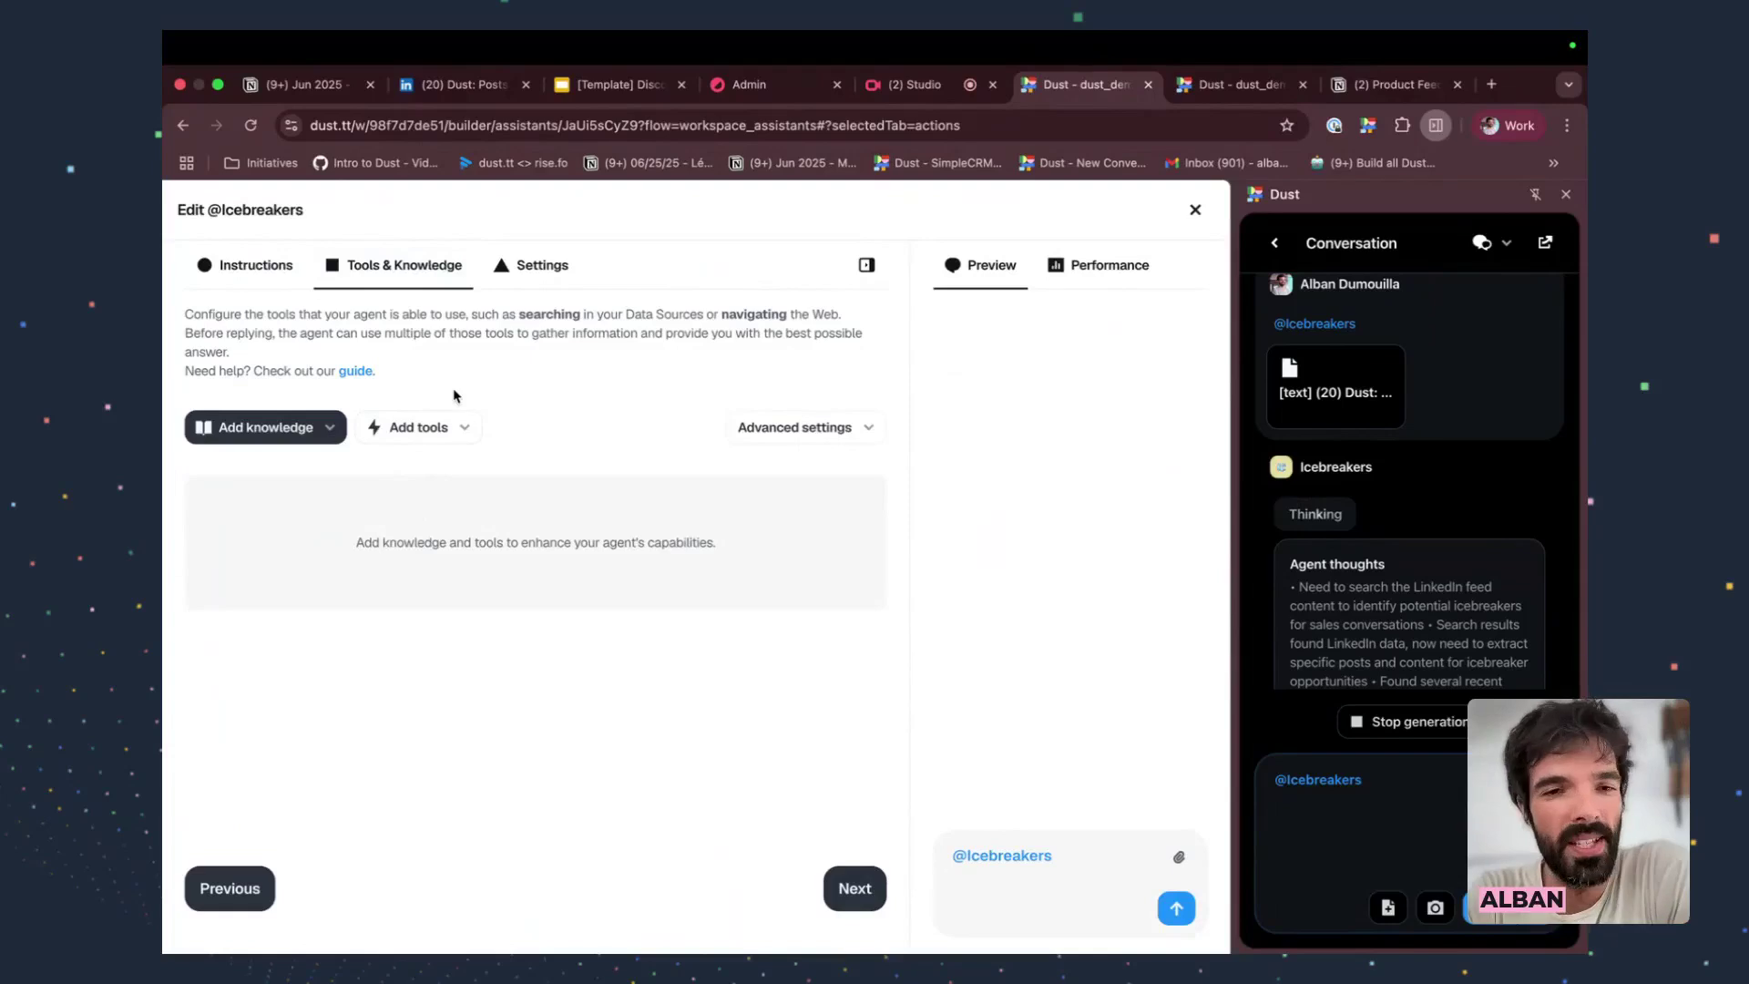
pyautogui.click(421, 427)
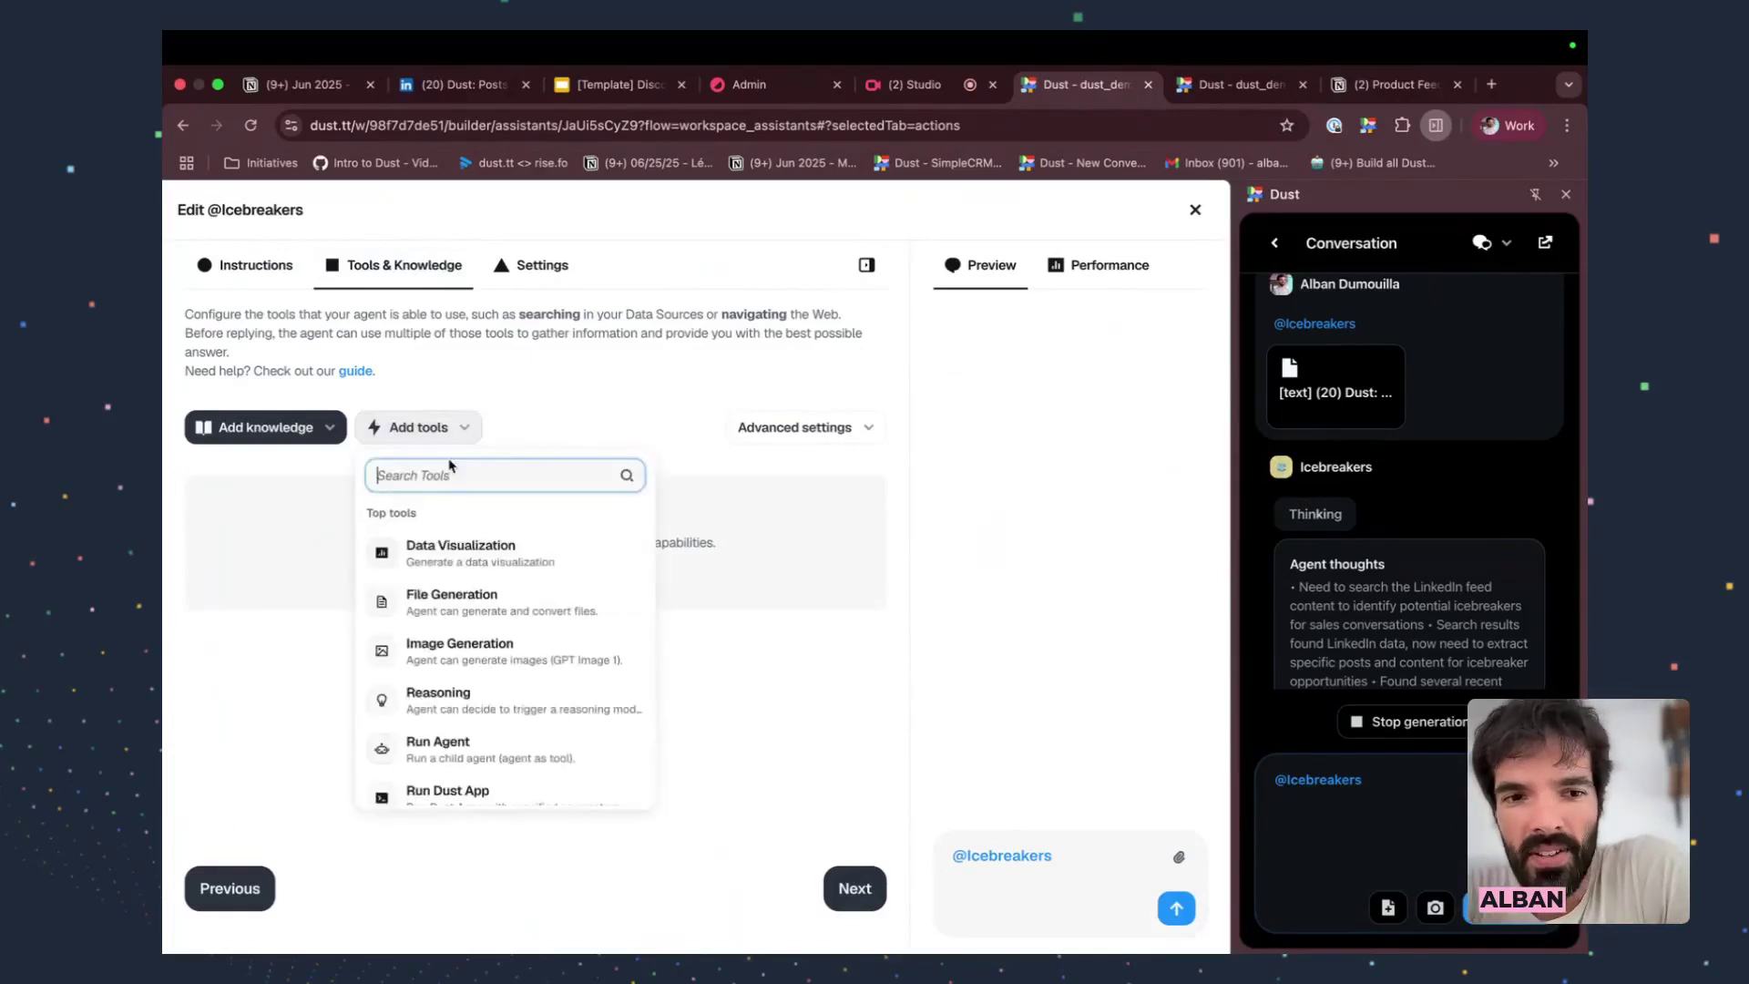
pyautogui.scroll(1, 500, 618)
pyautogui.scroll(-3, 500, 619)
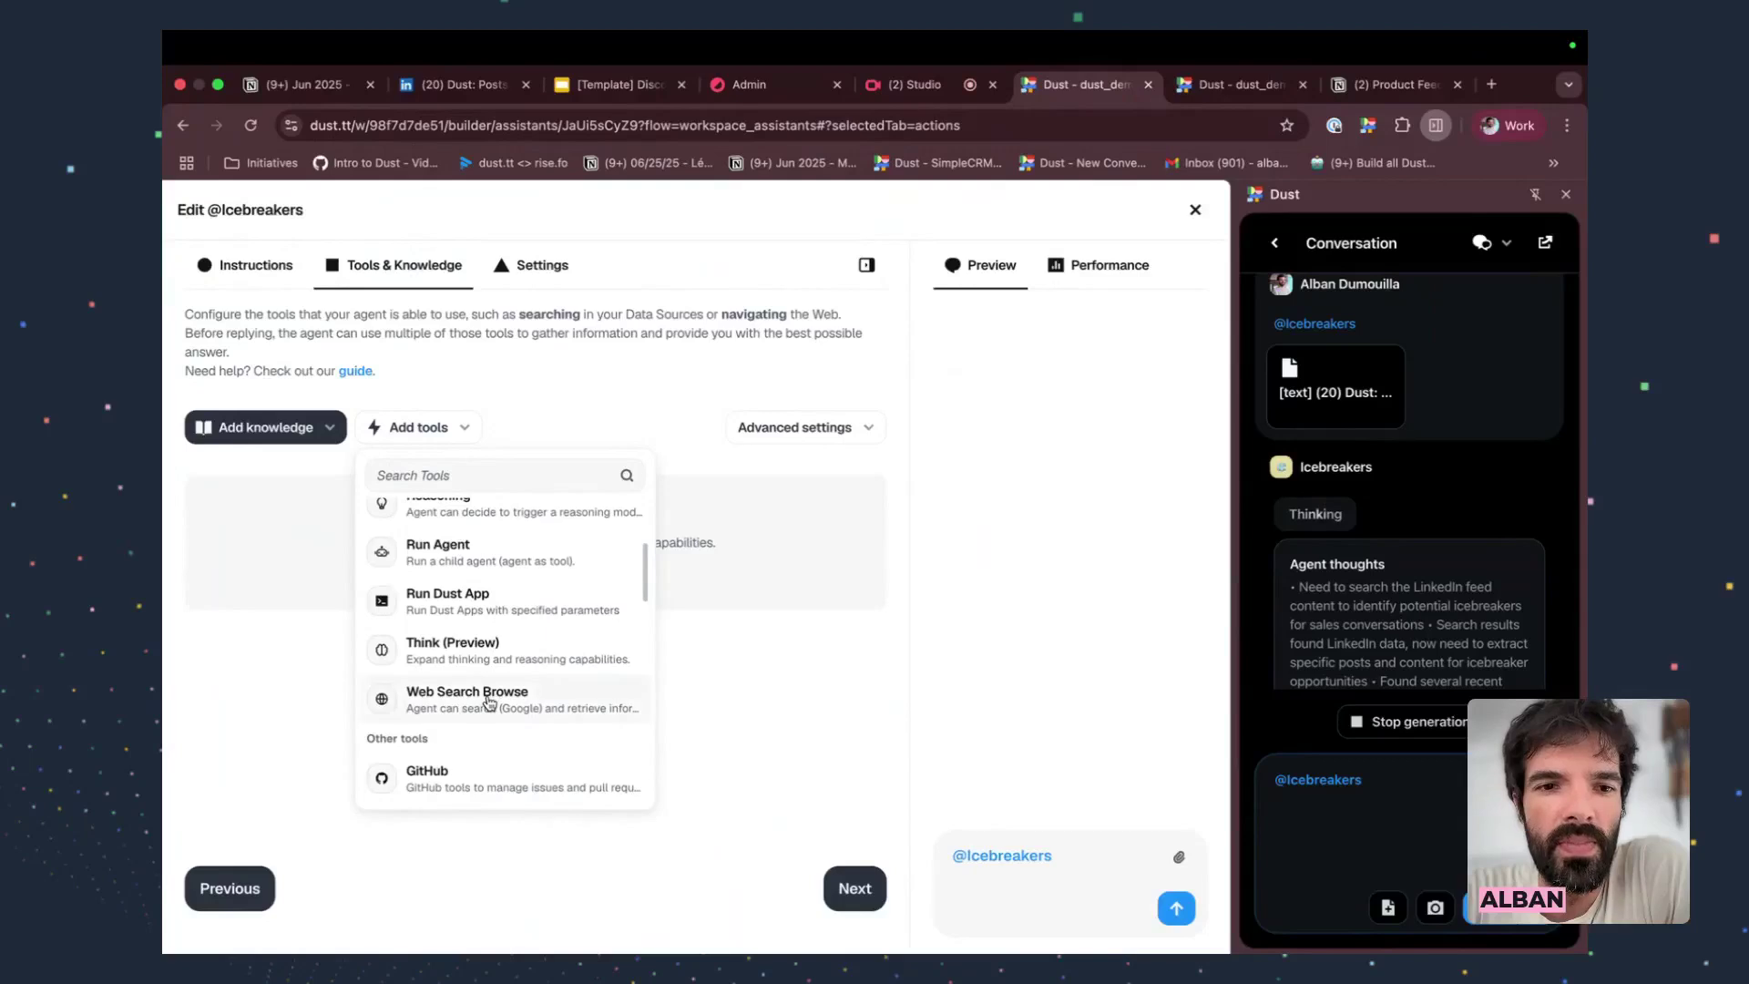
pyautogui.click(489, 703)
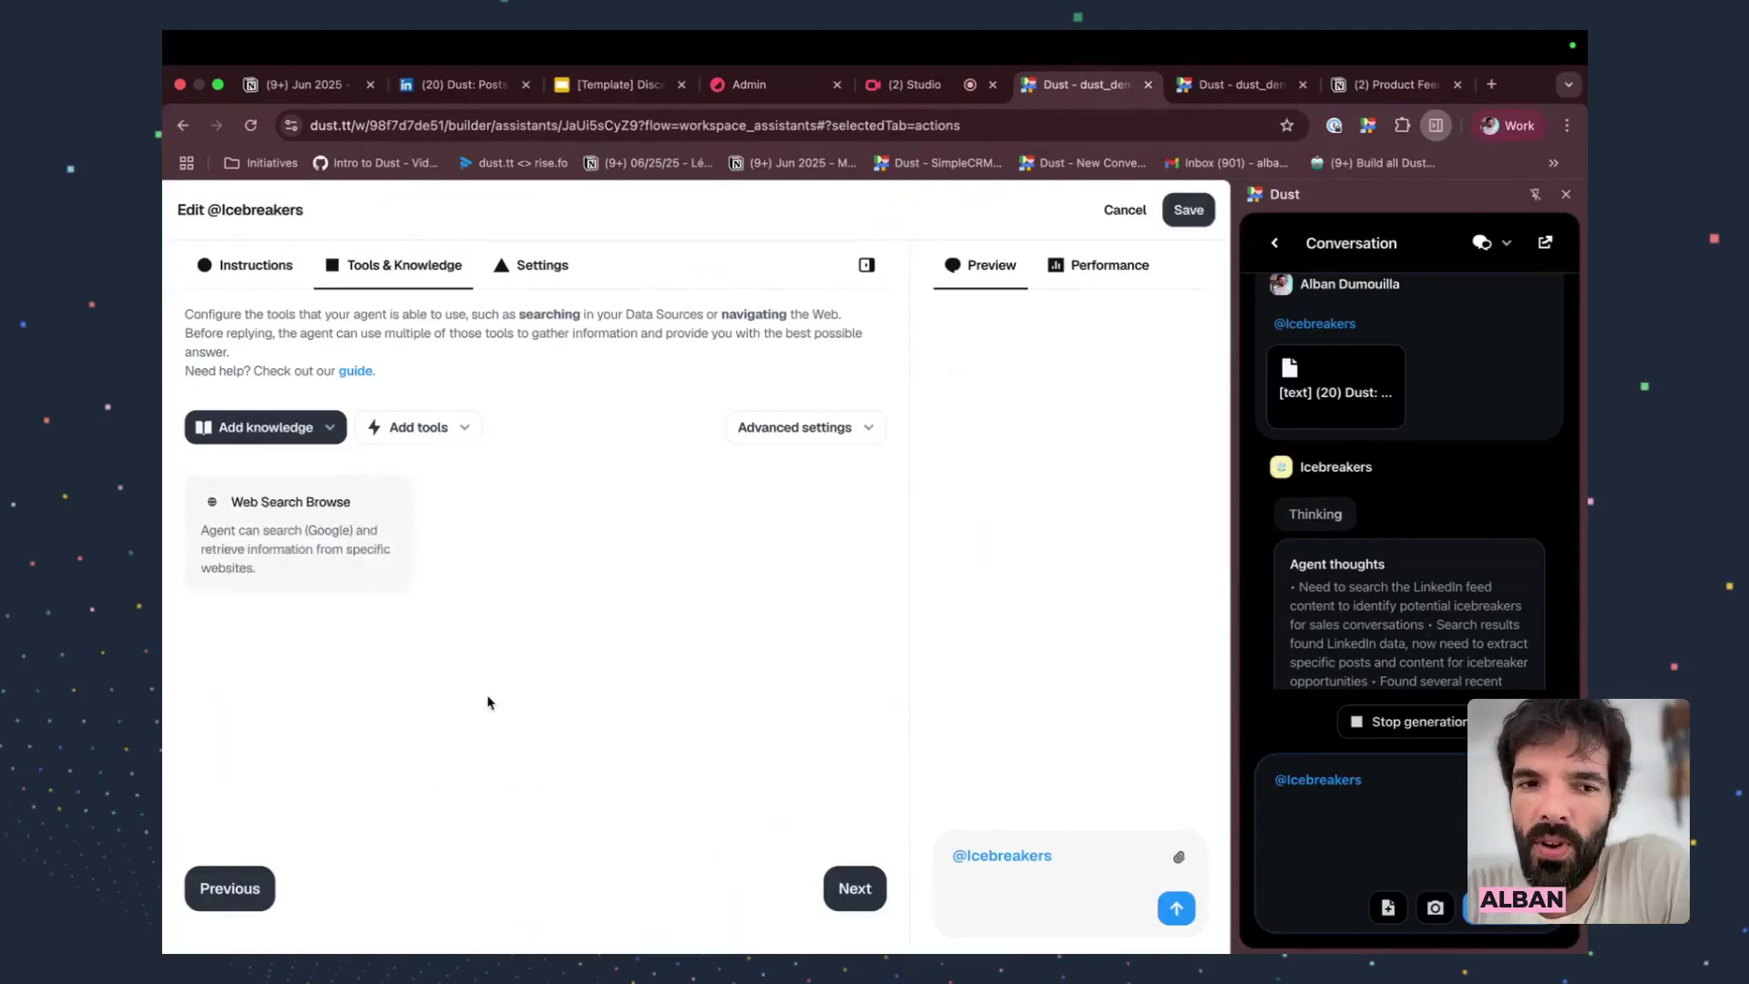
# Below the markdown formatting line of the instructions, add "Also search online for the latest news, anything fresher than 3 months will do."
pyautogui.click(250, 264)
pyautogui.click(408, 483)
pyautogui.press('Return')
pyautogui.press('Return')
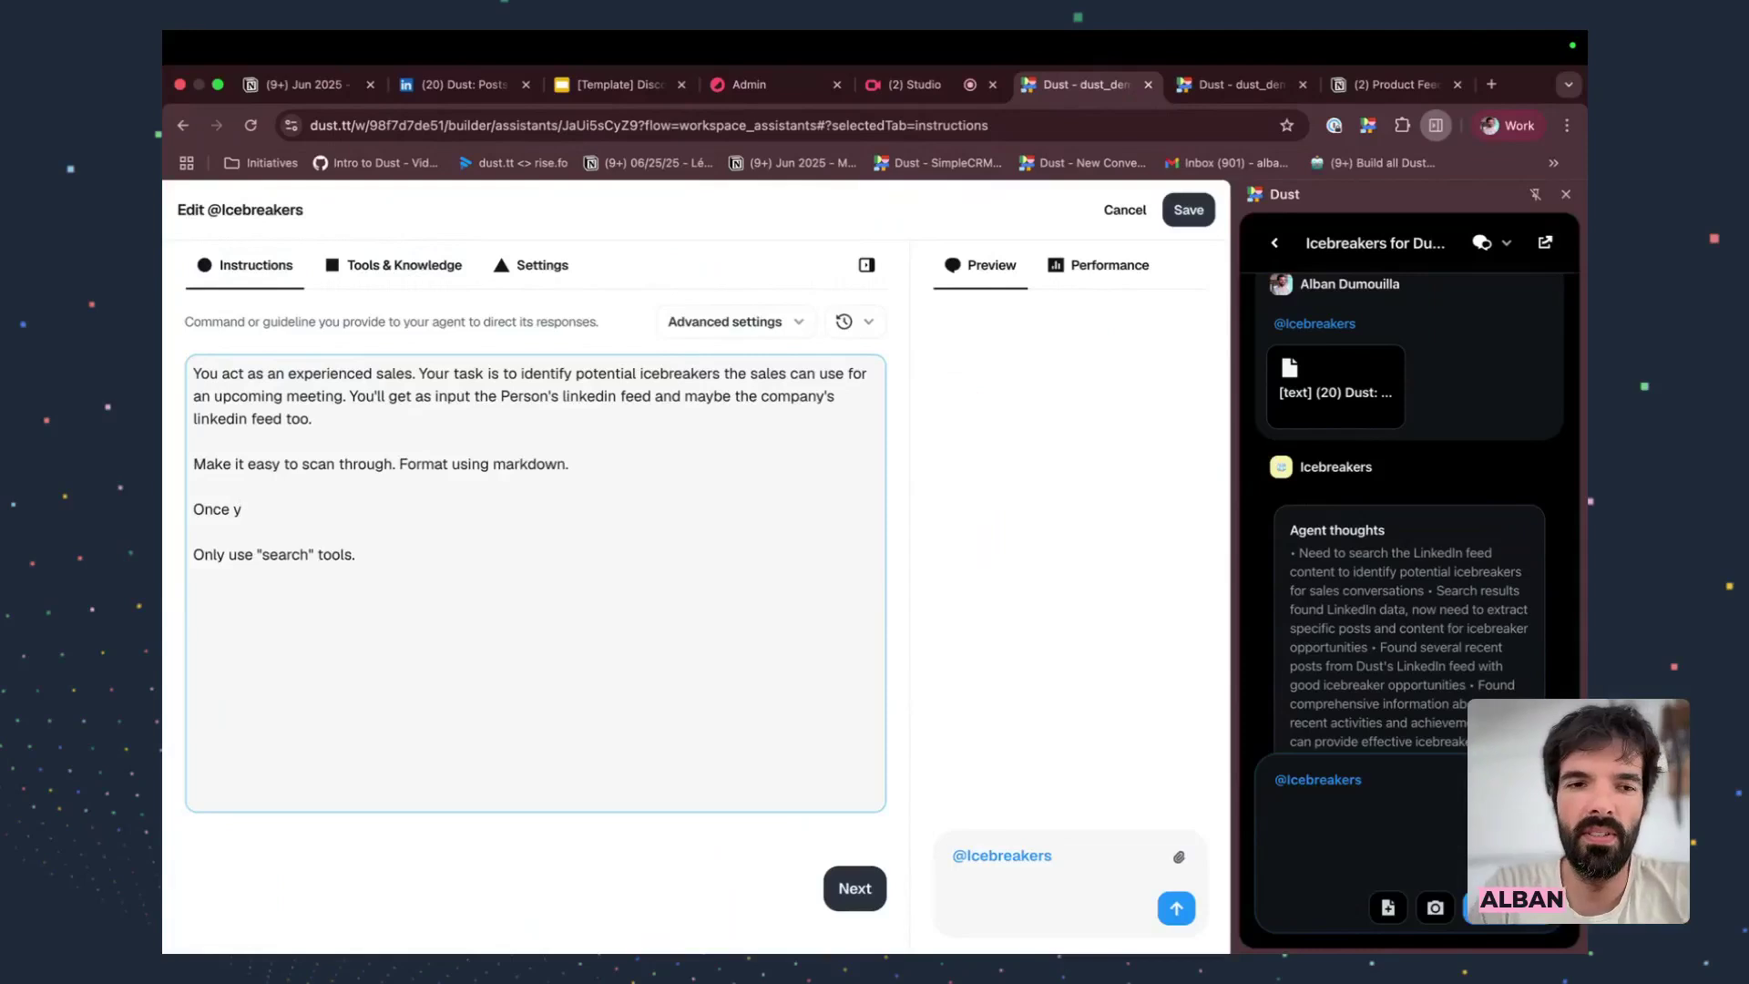
pyautogui.press('BackSpace')
pyautogui.press('BackSpace')
pyautogui.press('BackSpace')
pyautogui.press('BackSpace')
pyautogui.press('BackSpace')
pyautogui.press('BackSpace')
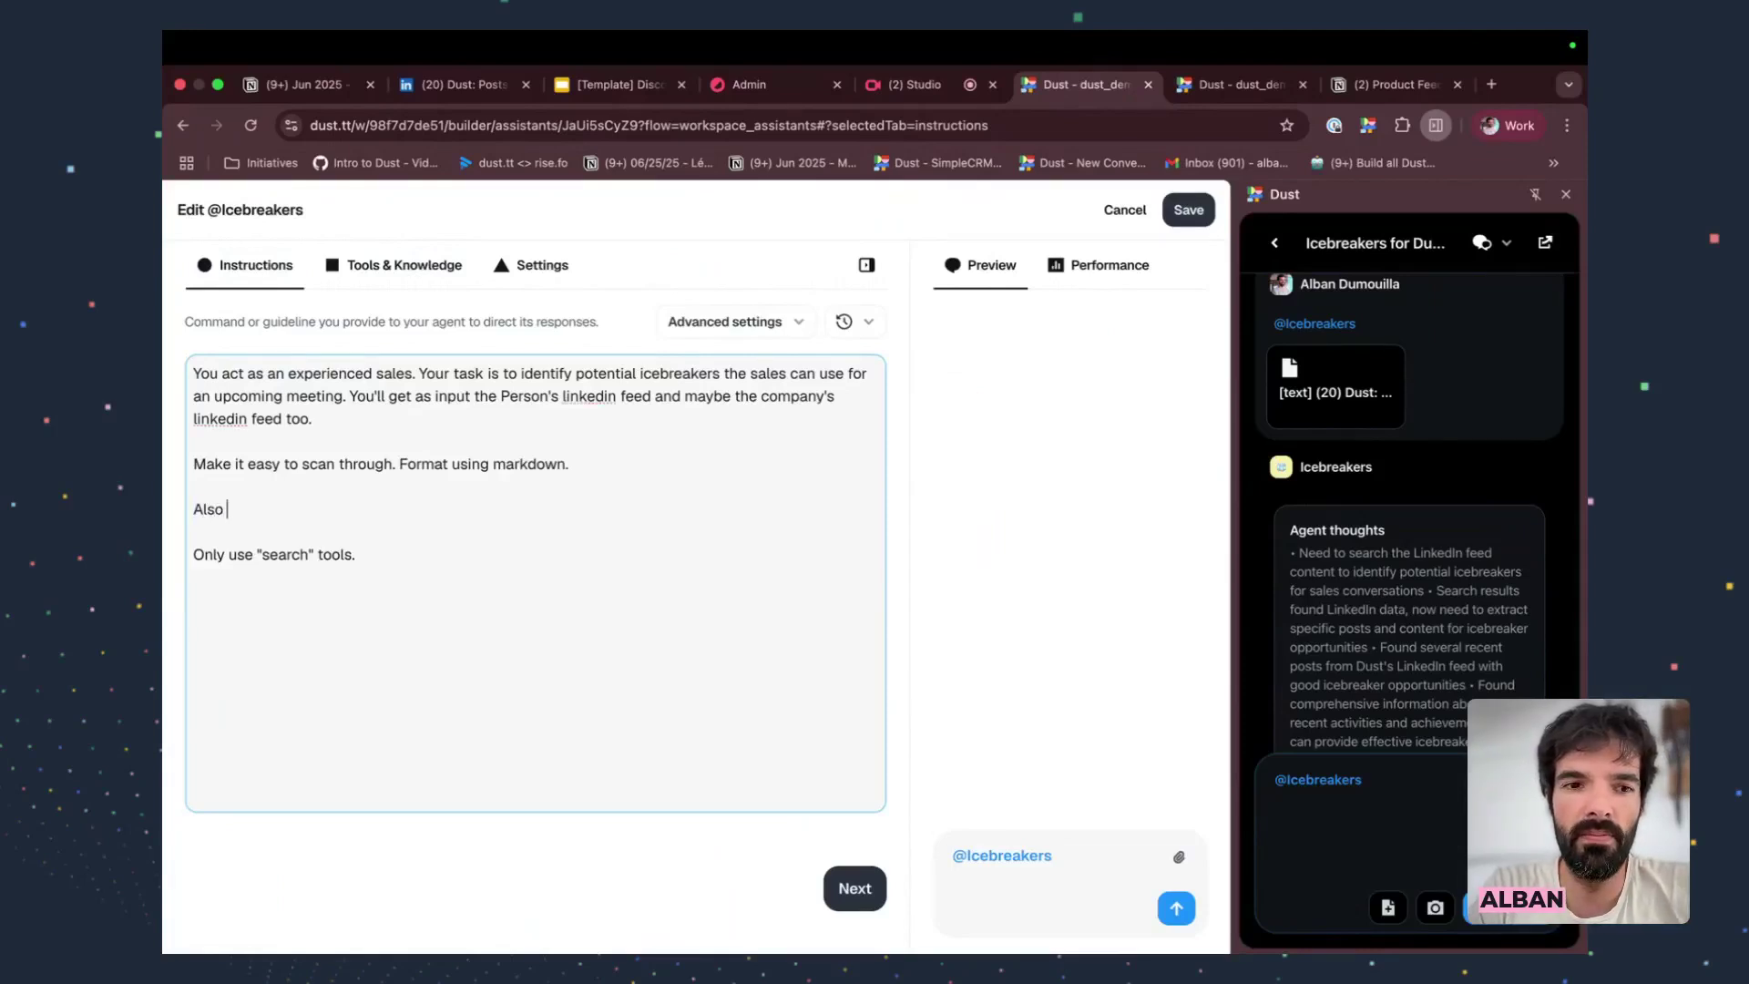
pyautogui.write('Also search online for the latest')
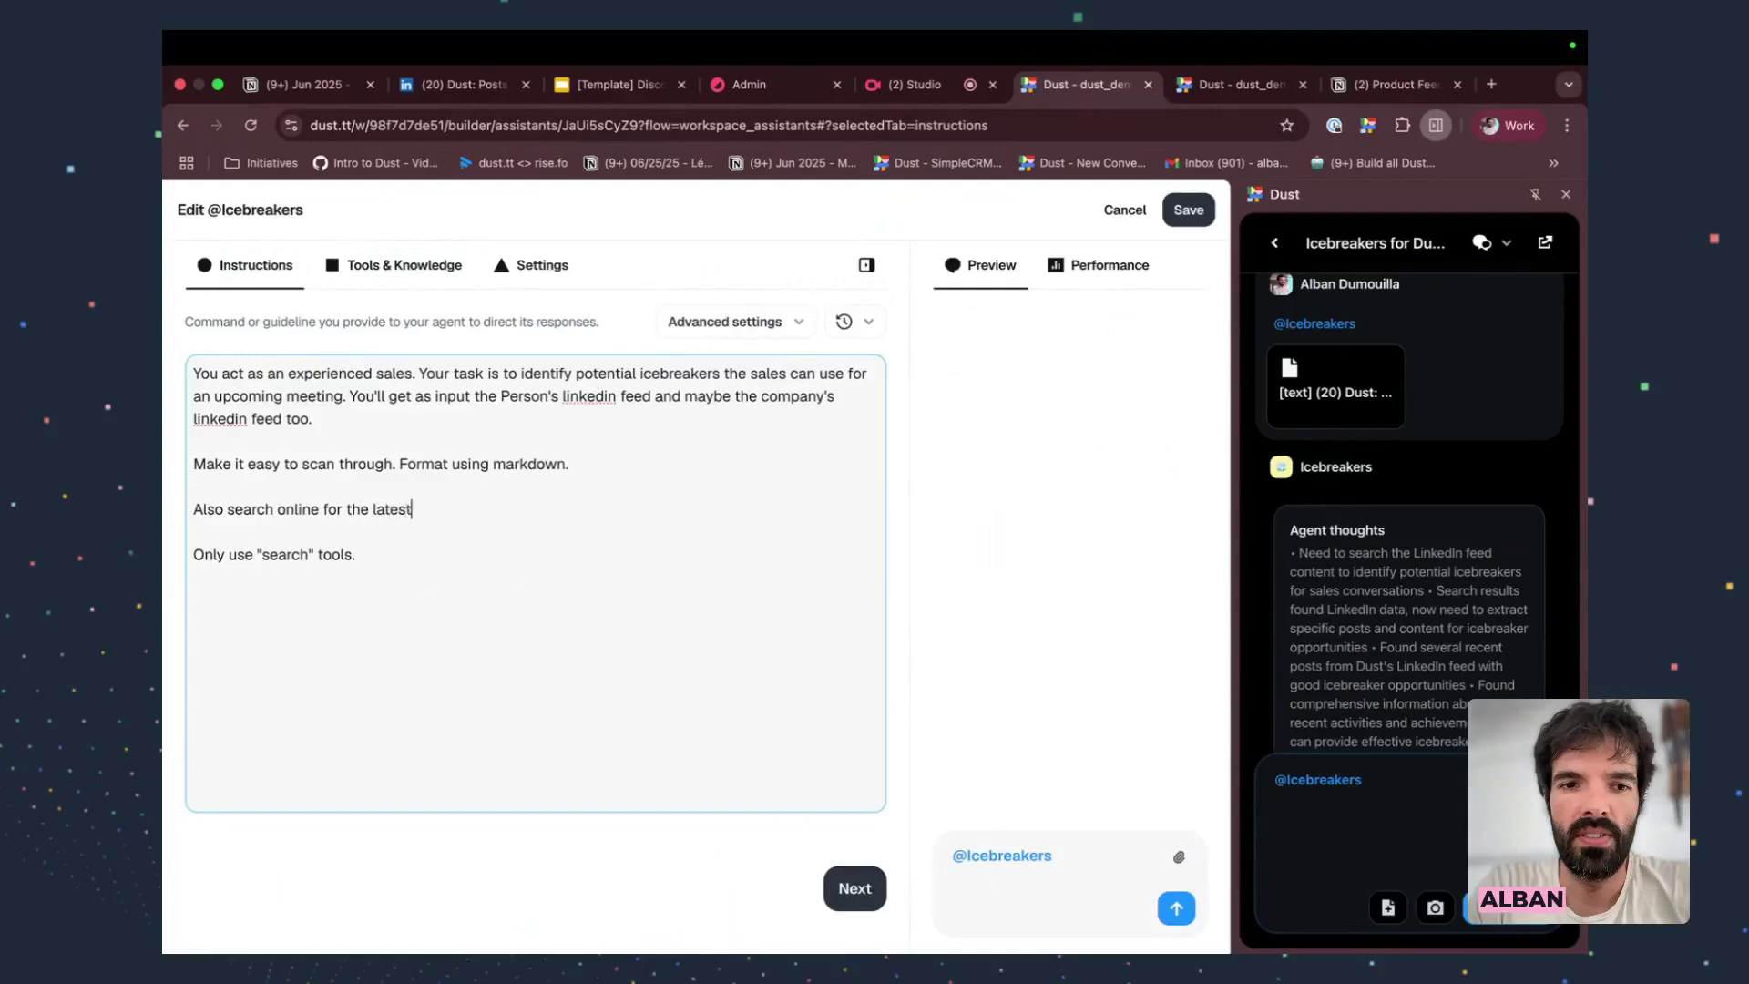
pyautogui.write(' news, anything')
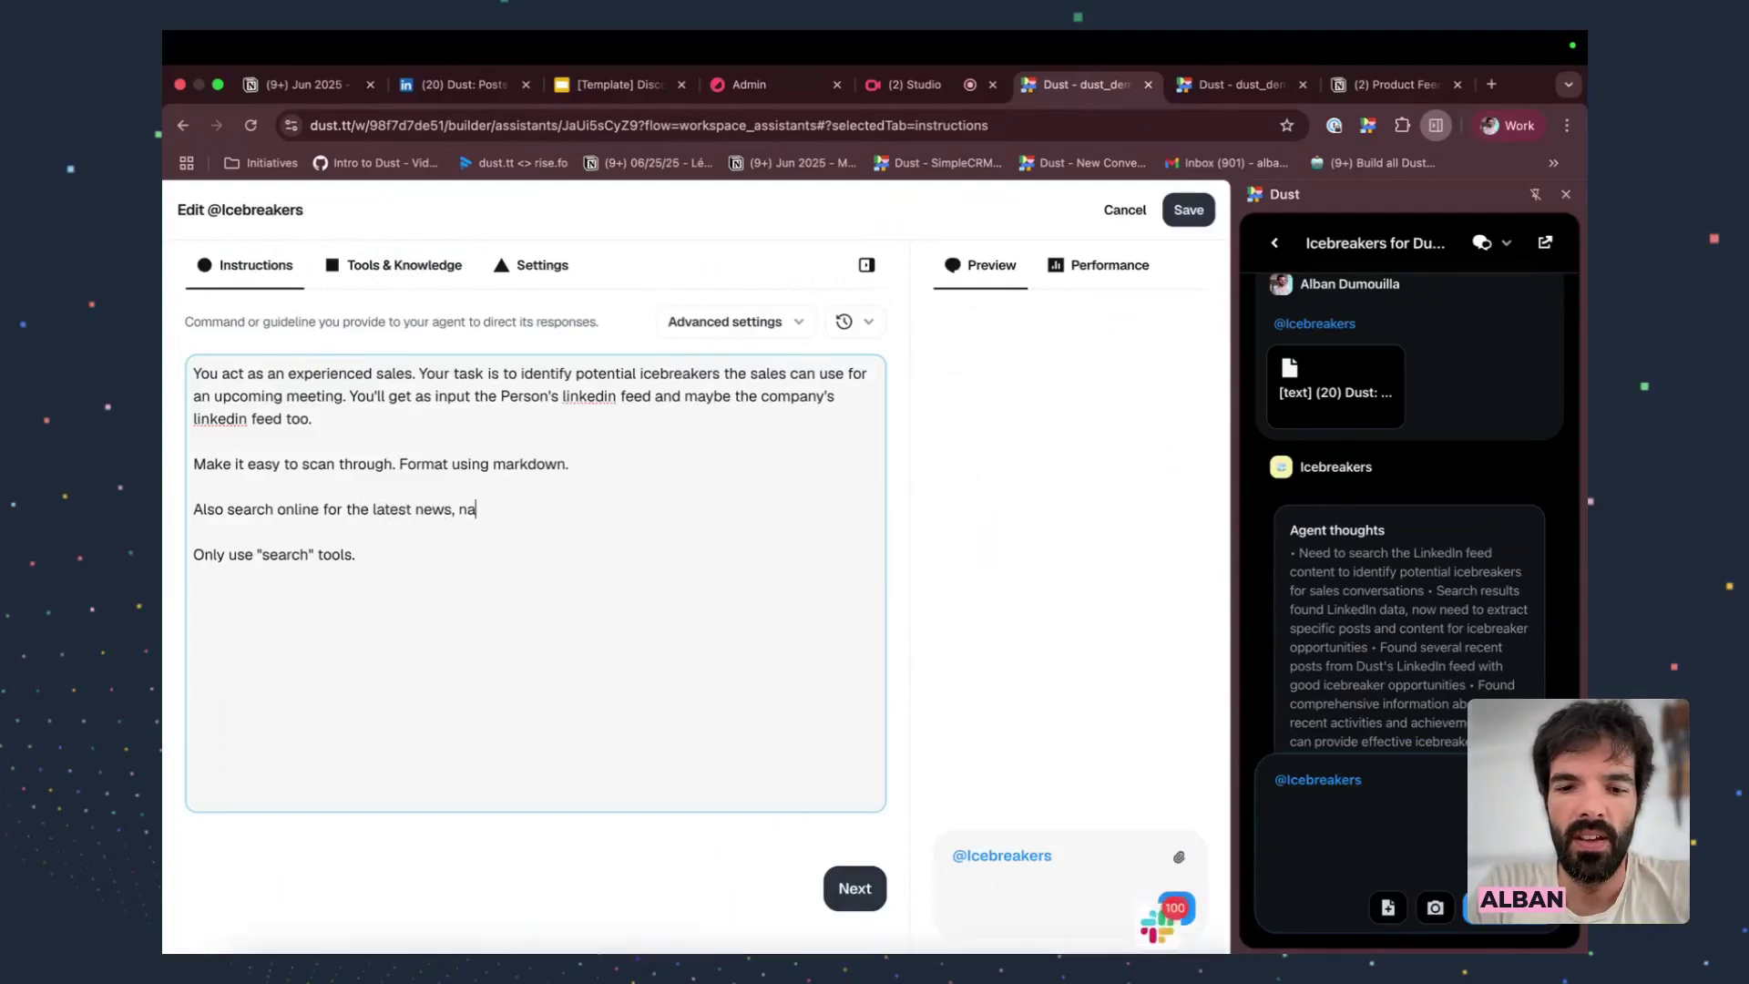
pyautogui.write(' fresher')
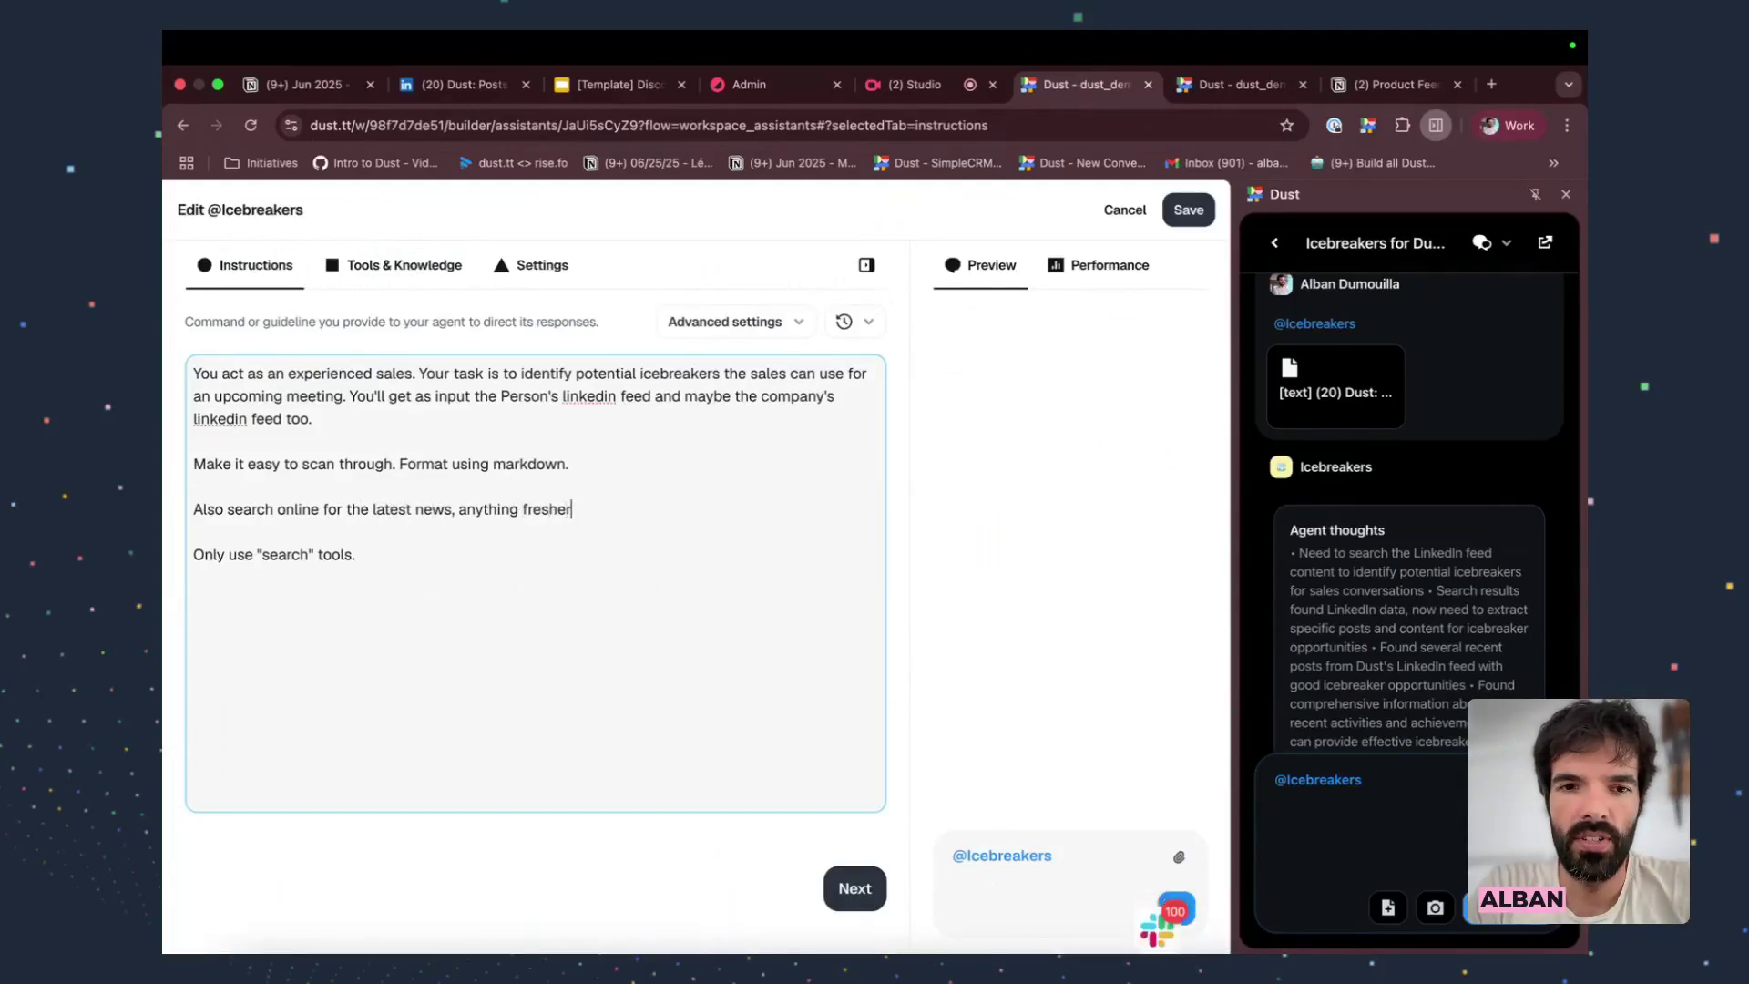
pyautogui.write(' than 3 months will do.')
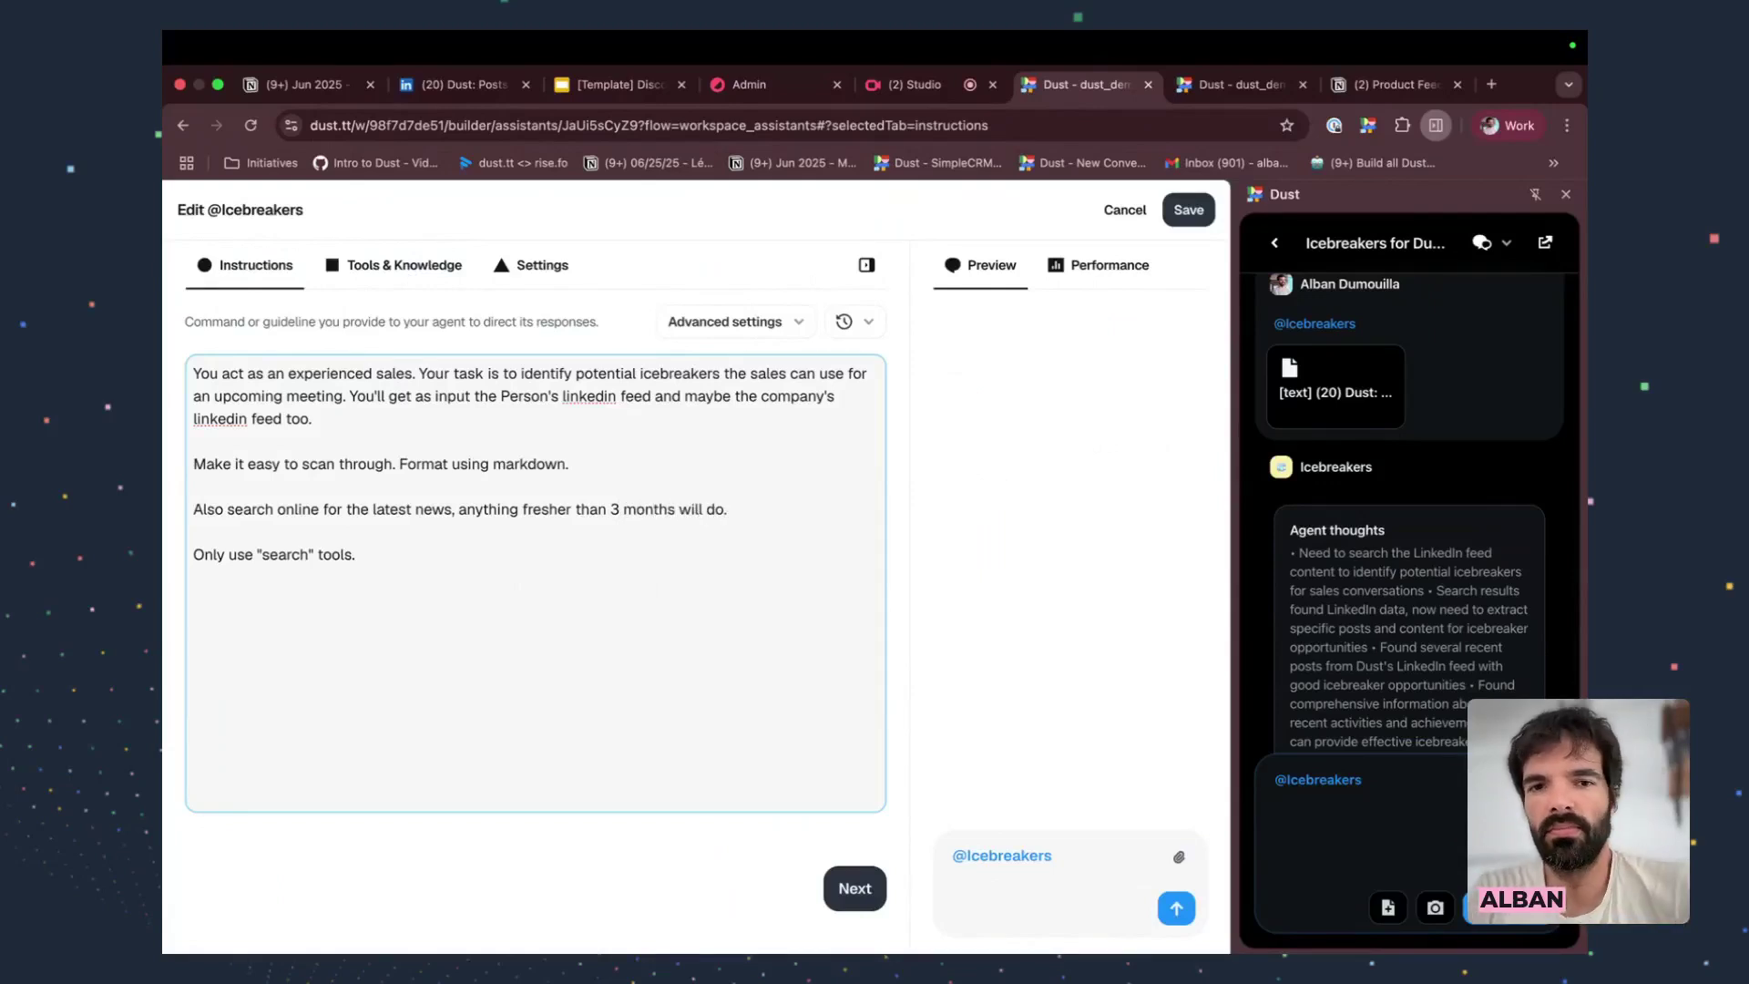
# In the online search instruction, insert "around the target company" after "latest news" and "positive" after "anything"
pyautogui.click(453, 509)
pyautogui.press('BackSpace')
pyautogui.write('around th')
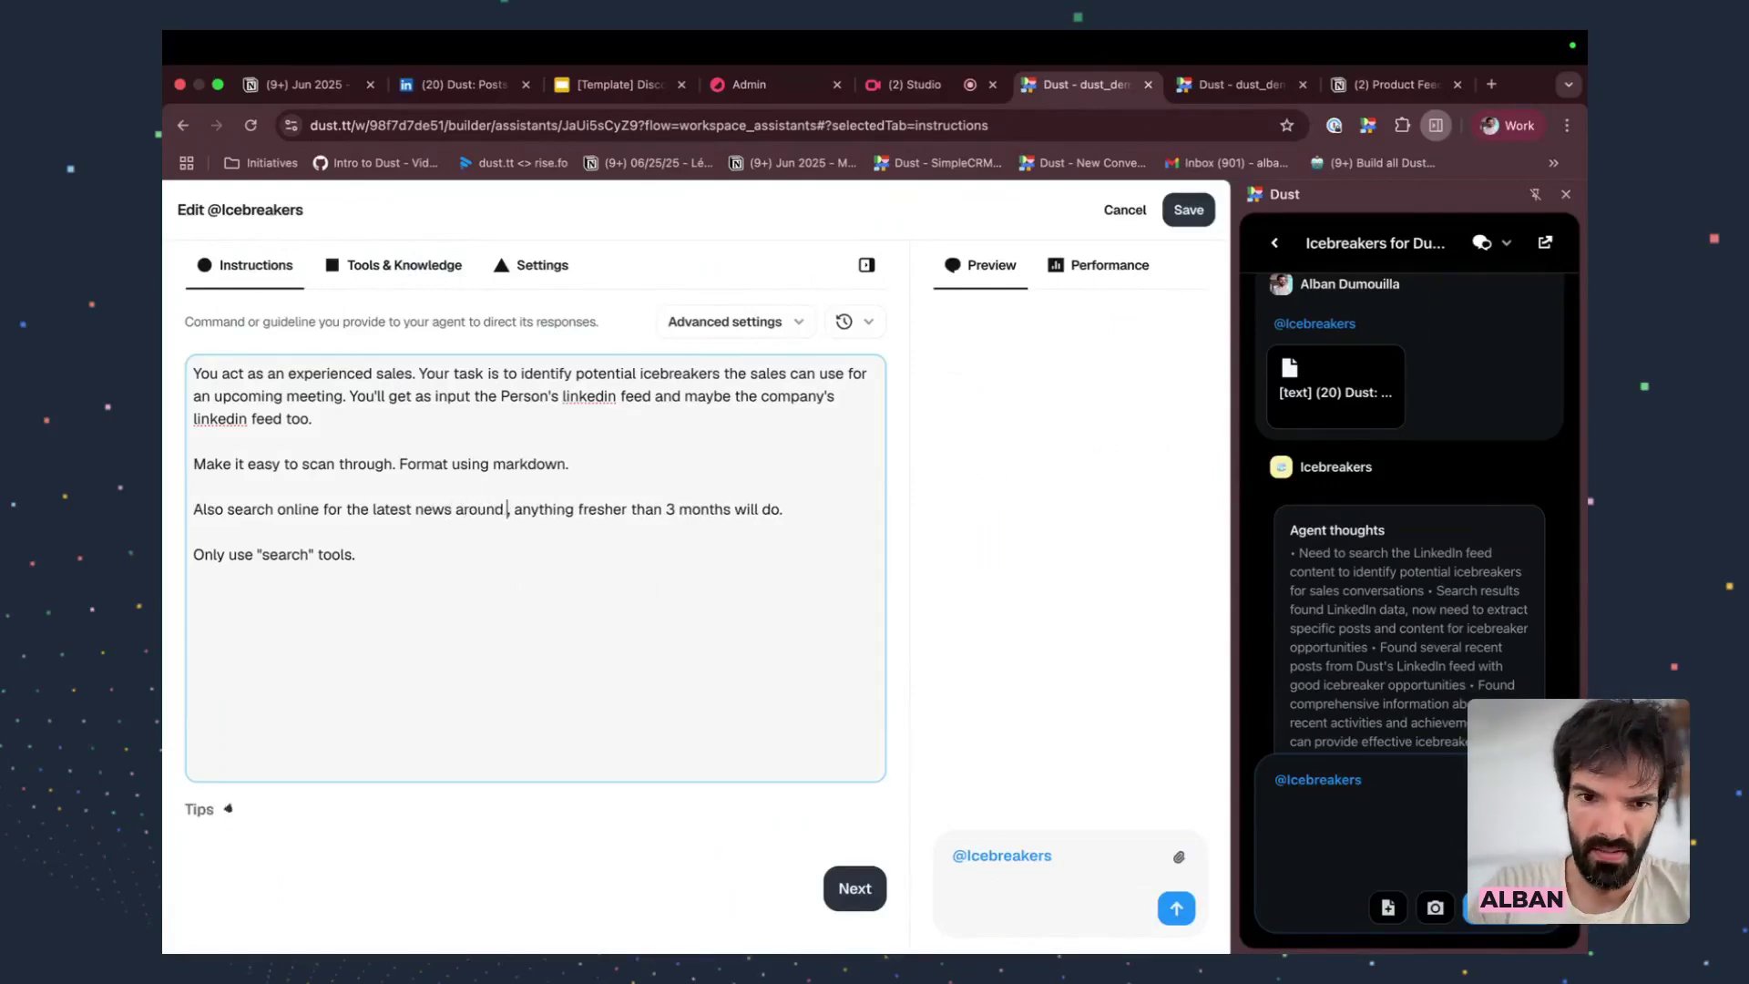
pyautogui.write('e target com')
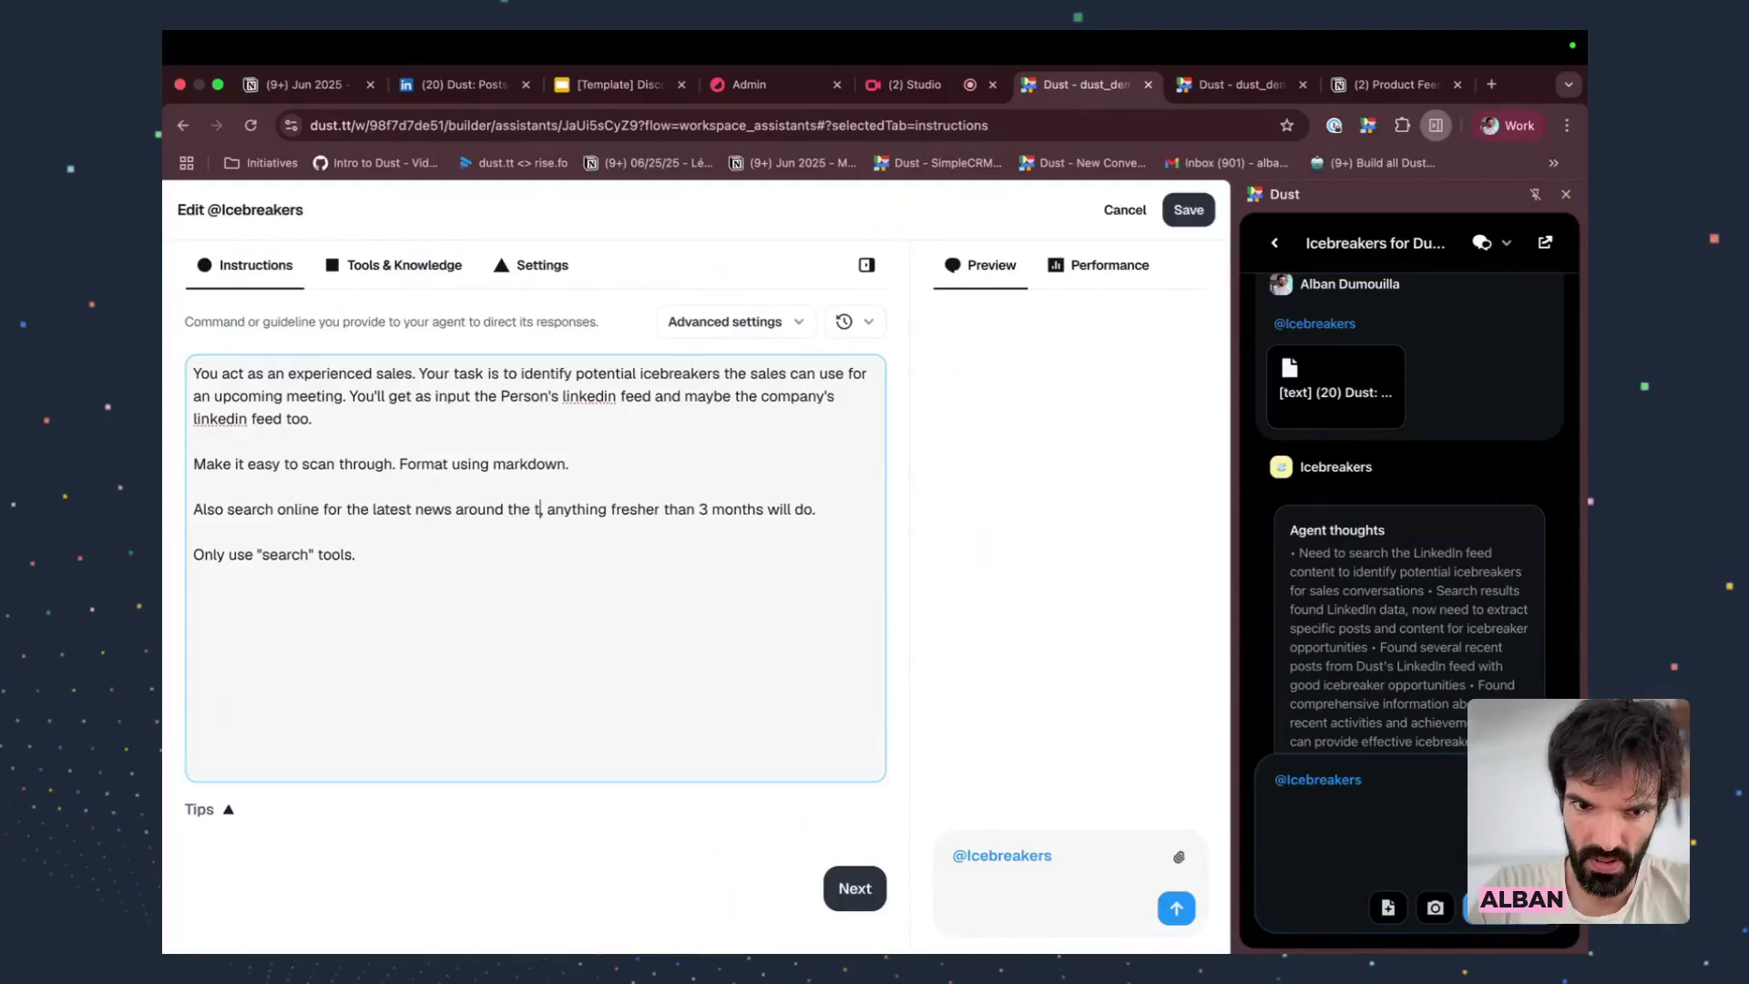
pyautogui.write('pany,')
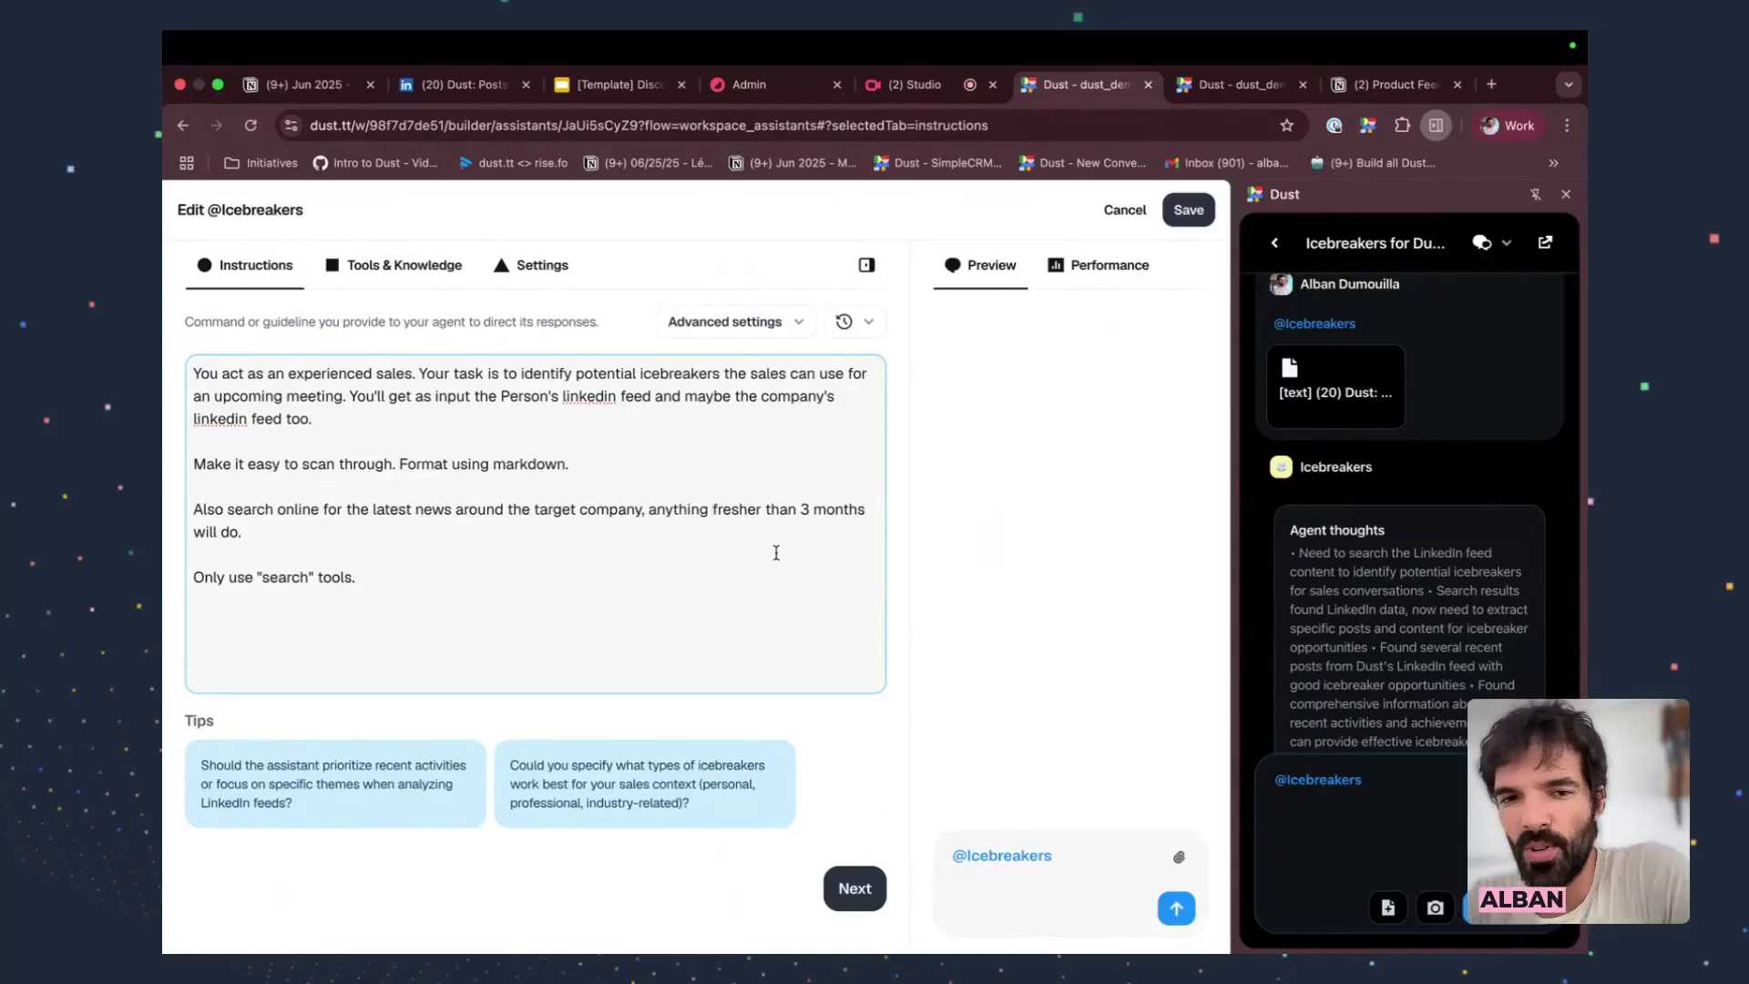
pyautogui.click(713, 509)
pyautogui.write('positive')
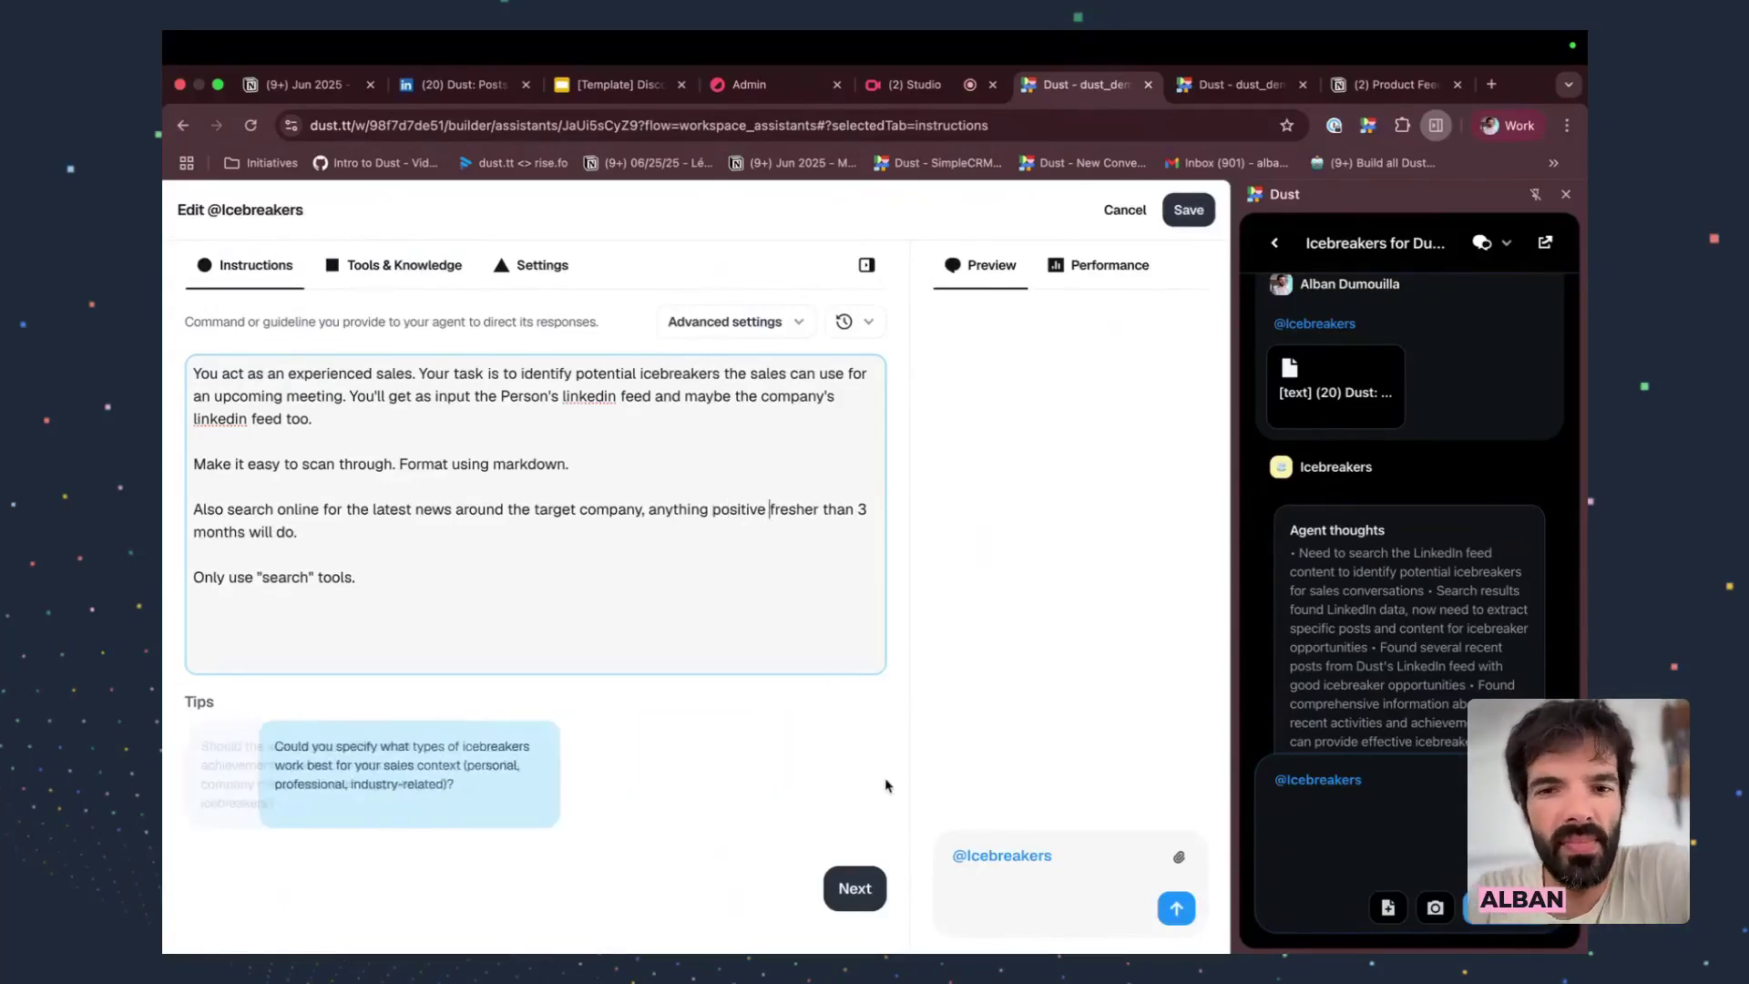
# Save the Icebreakers agent and return to Dust's LinkedIn posts page
pyautogui.click(1187, 211)
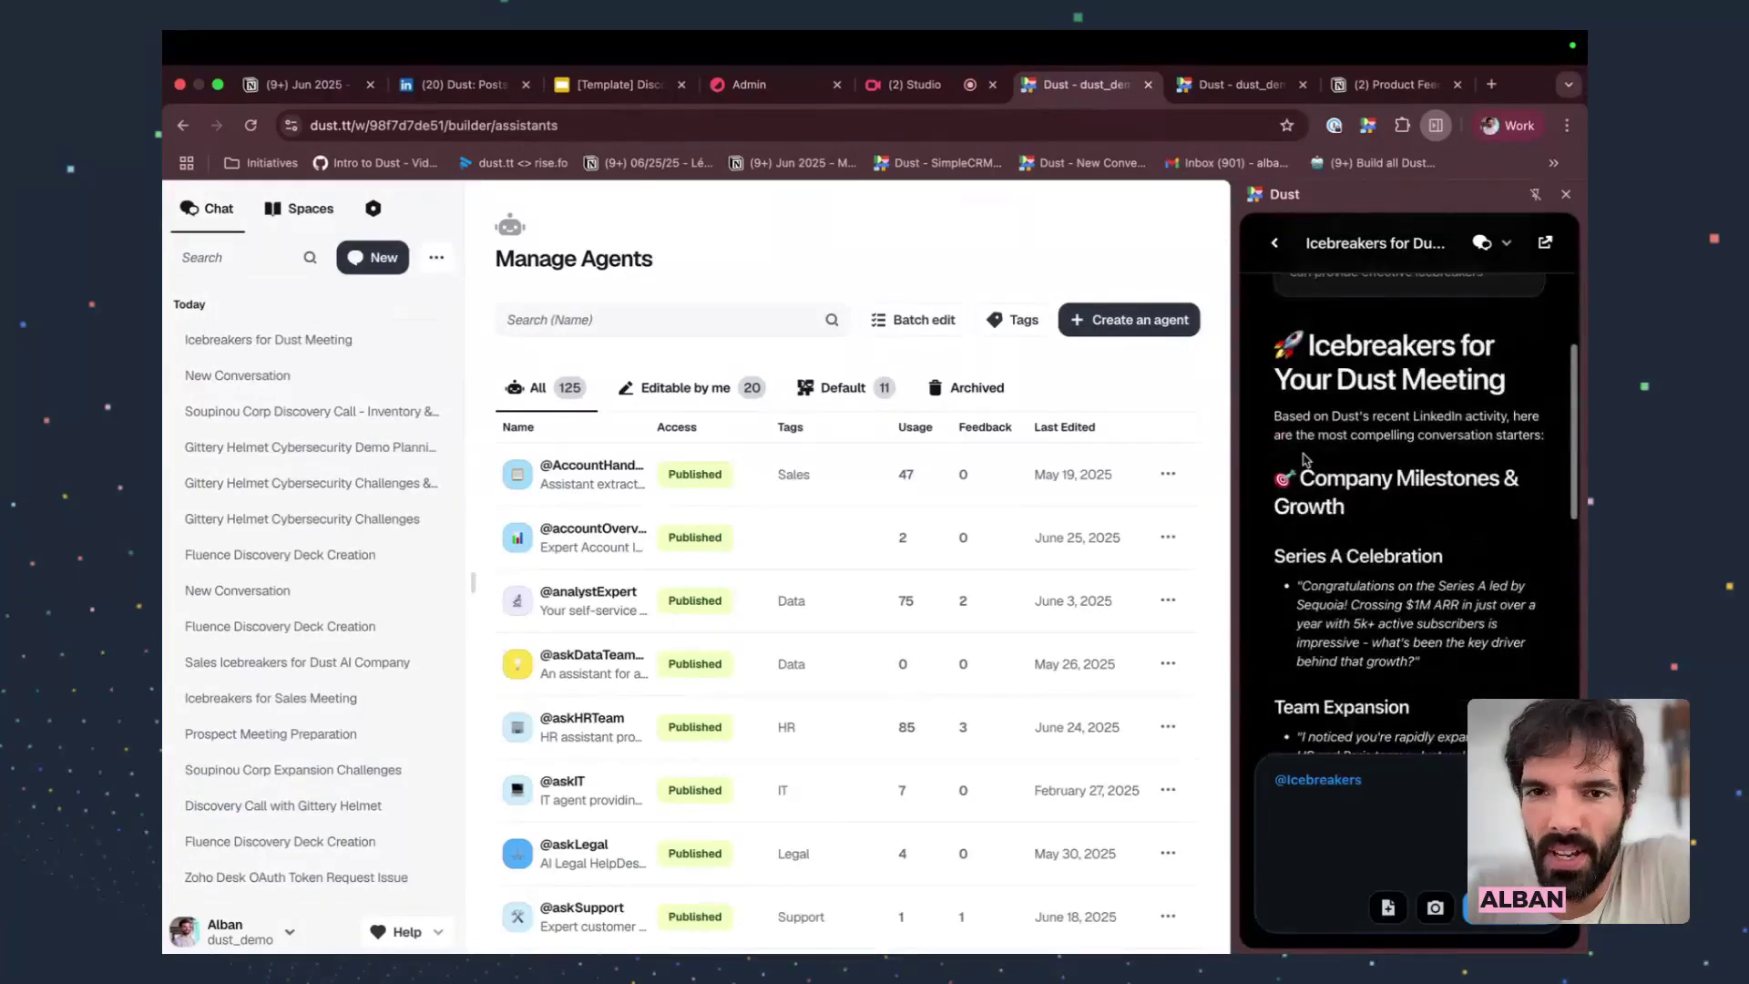
pyautogui.click(442, 84)
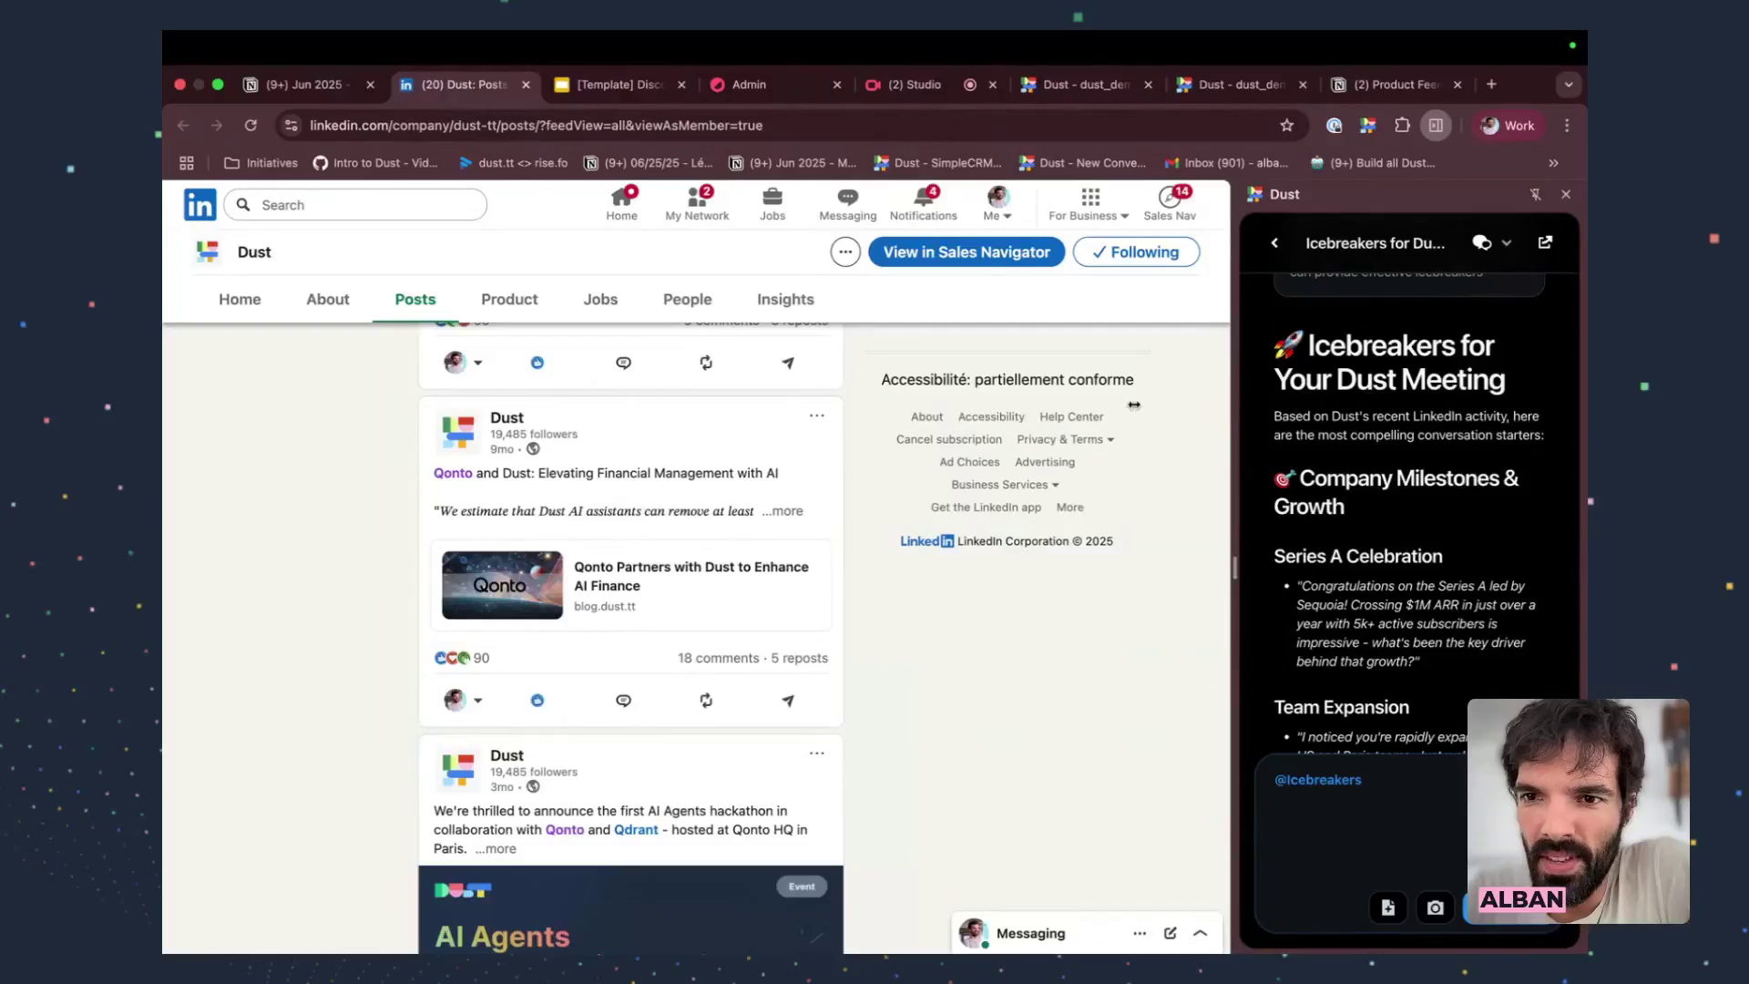
# Widen the Dust side panel and read the Company Milestones & Growth icebreakers generated for the Dust meeting
pyautogui.moveTo(1134, 404); pyautogui.dragTo(726, 410)
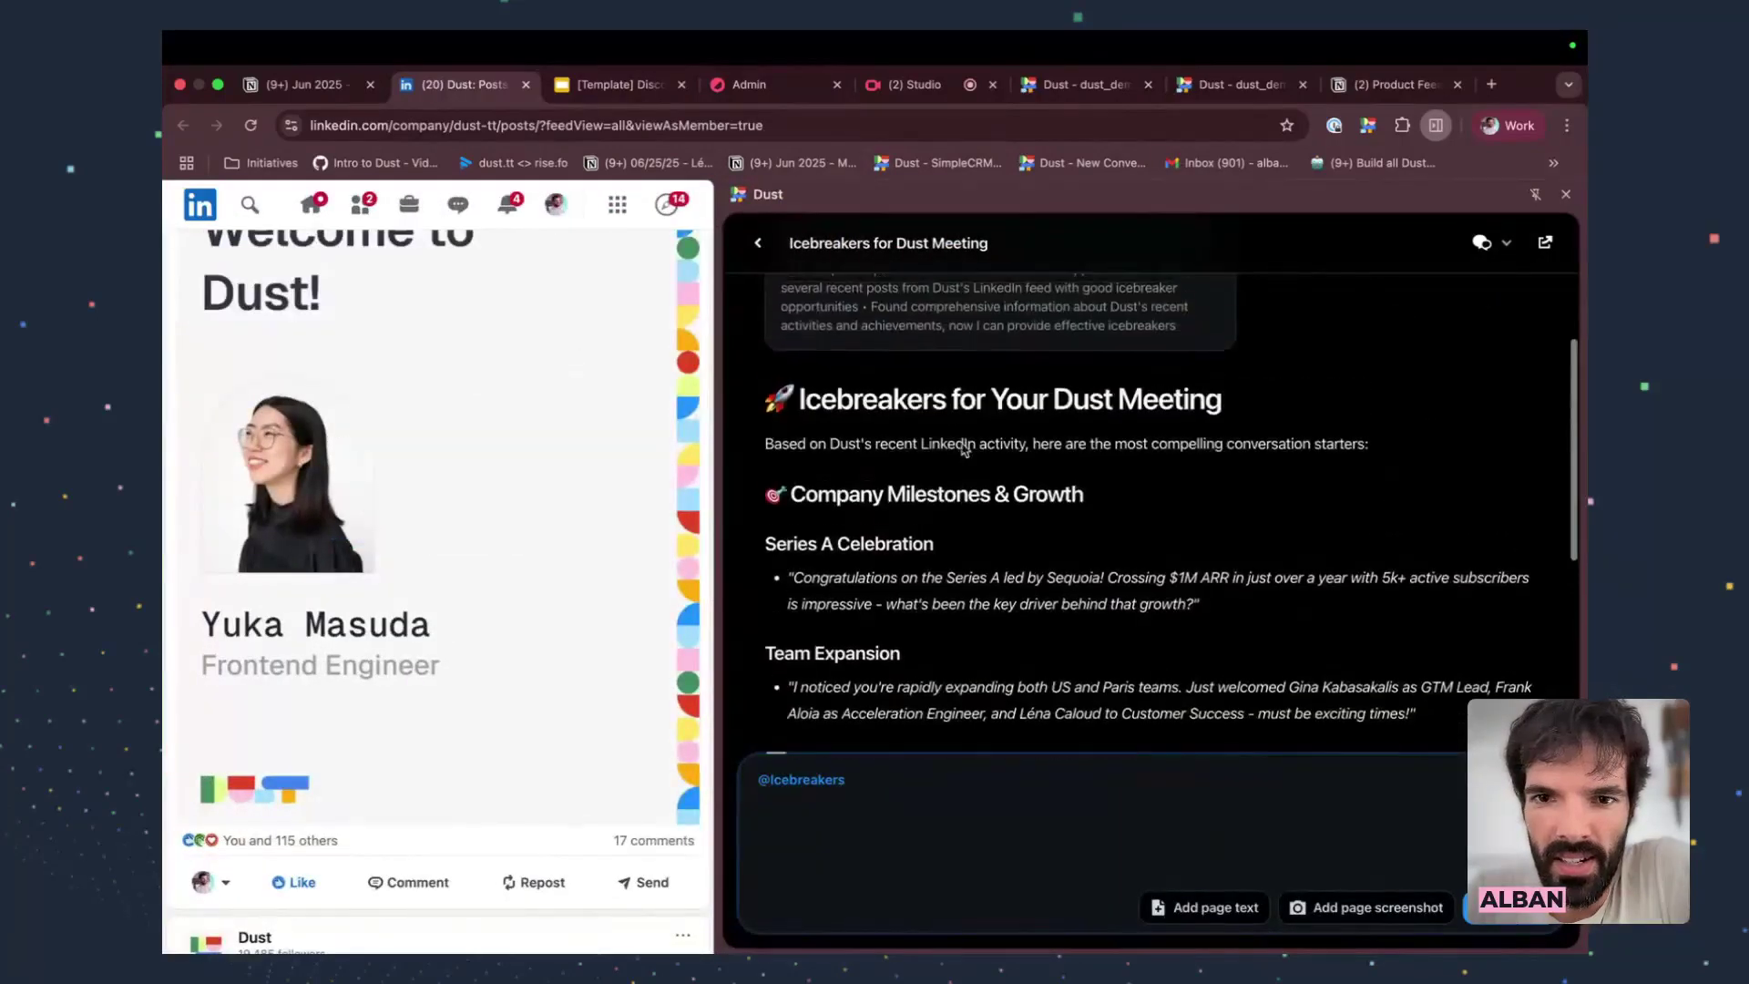
pyautogui.scroll(-2, 964, 448)
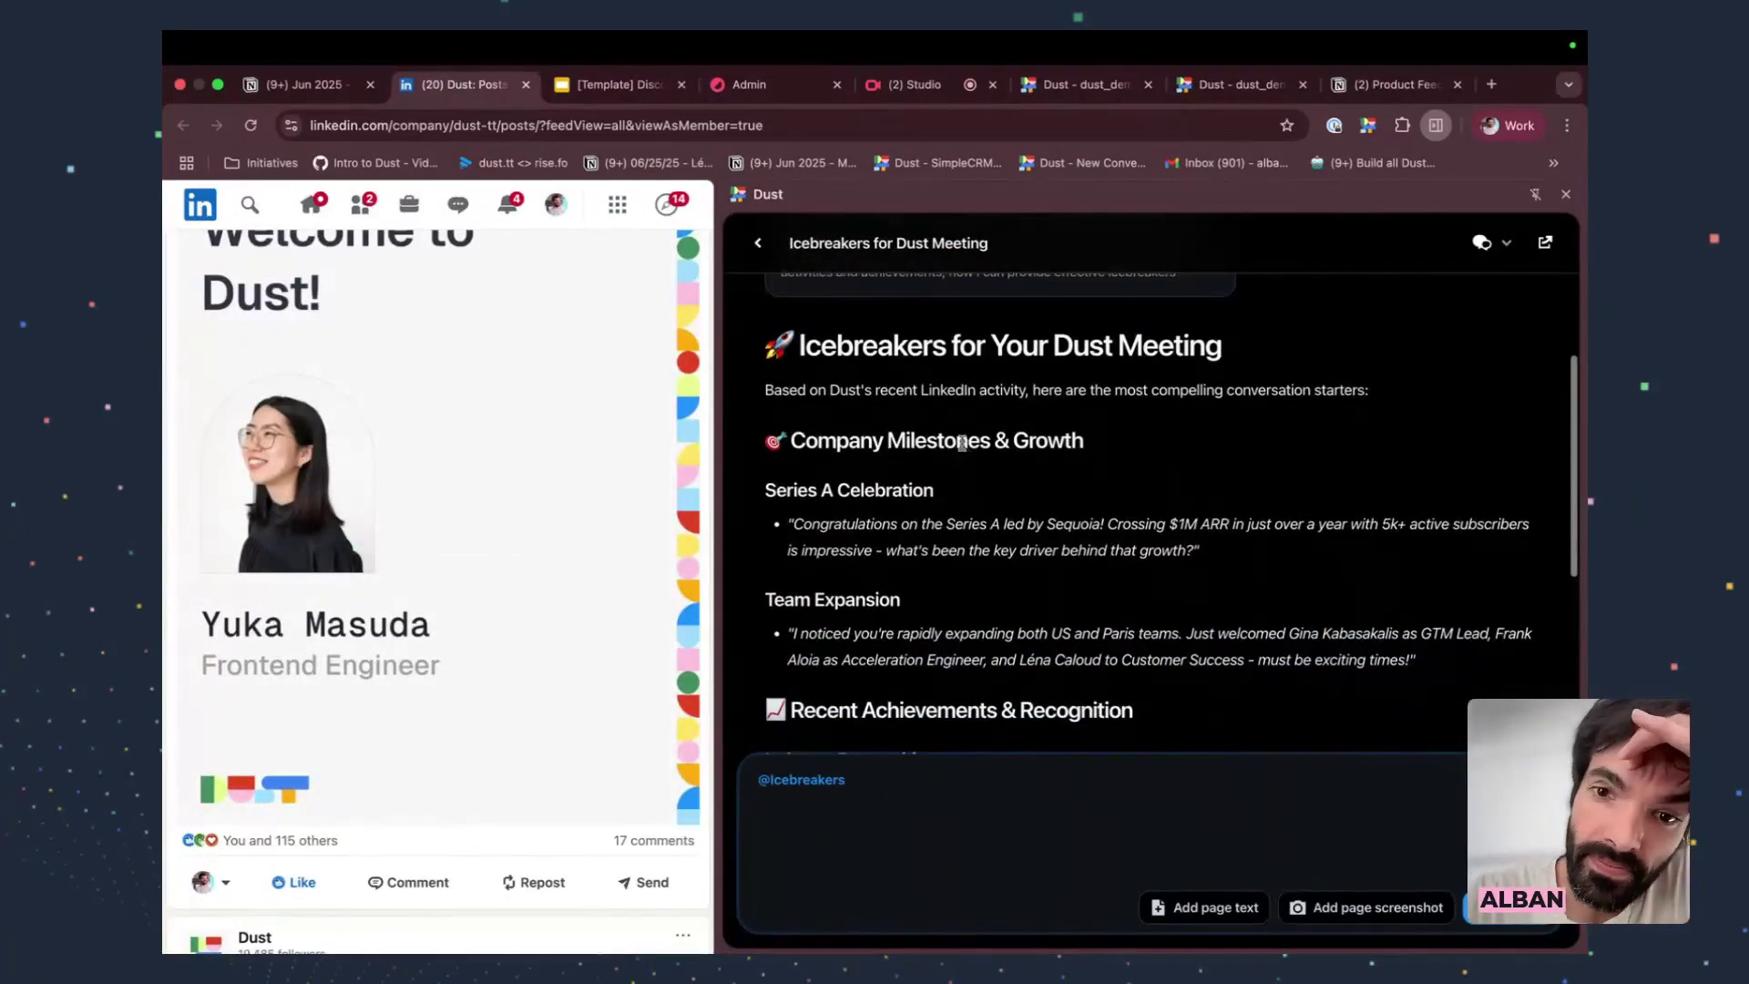
pyautogui.scroll(-2, 962, 442)
pyautogui.moveTo(797, 475); pyautogui.dragTo(1073, 471)
pyautogui.click(1073, 471)
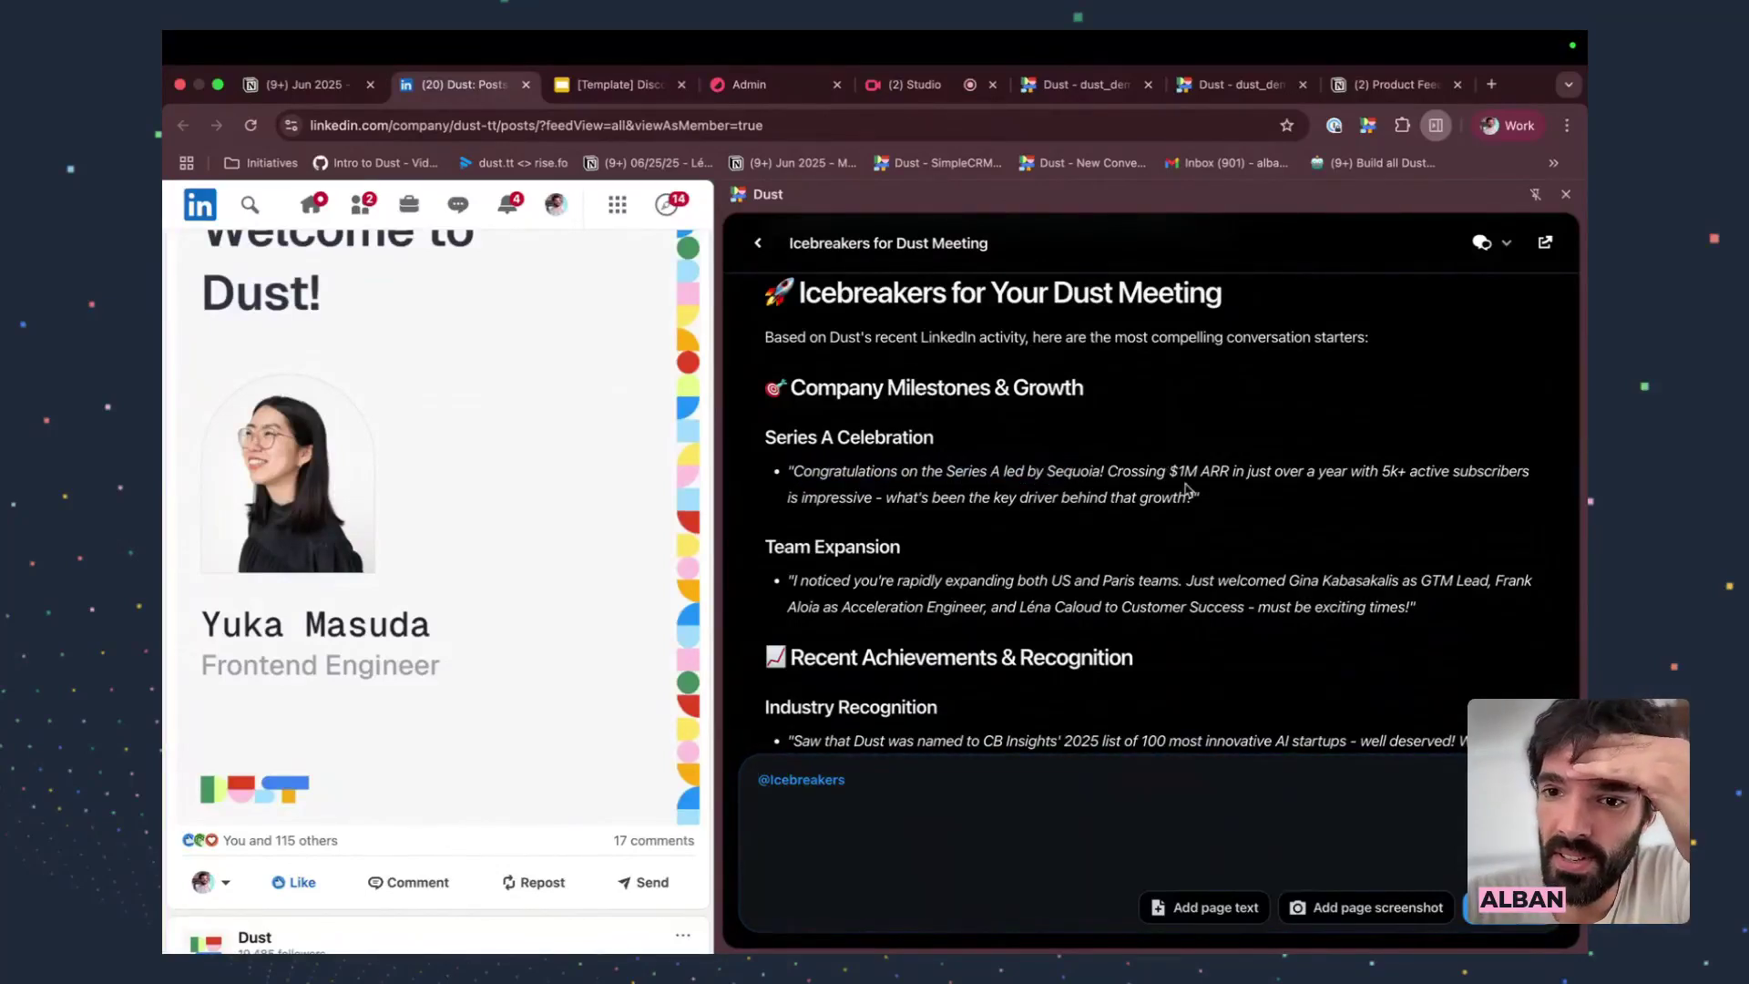
pyautogui.scroll(-2, 1194, 464)
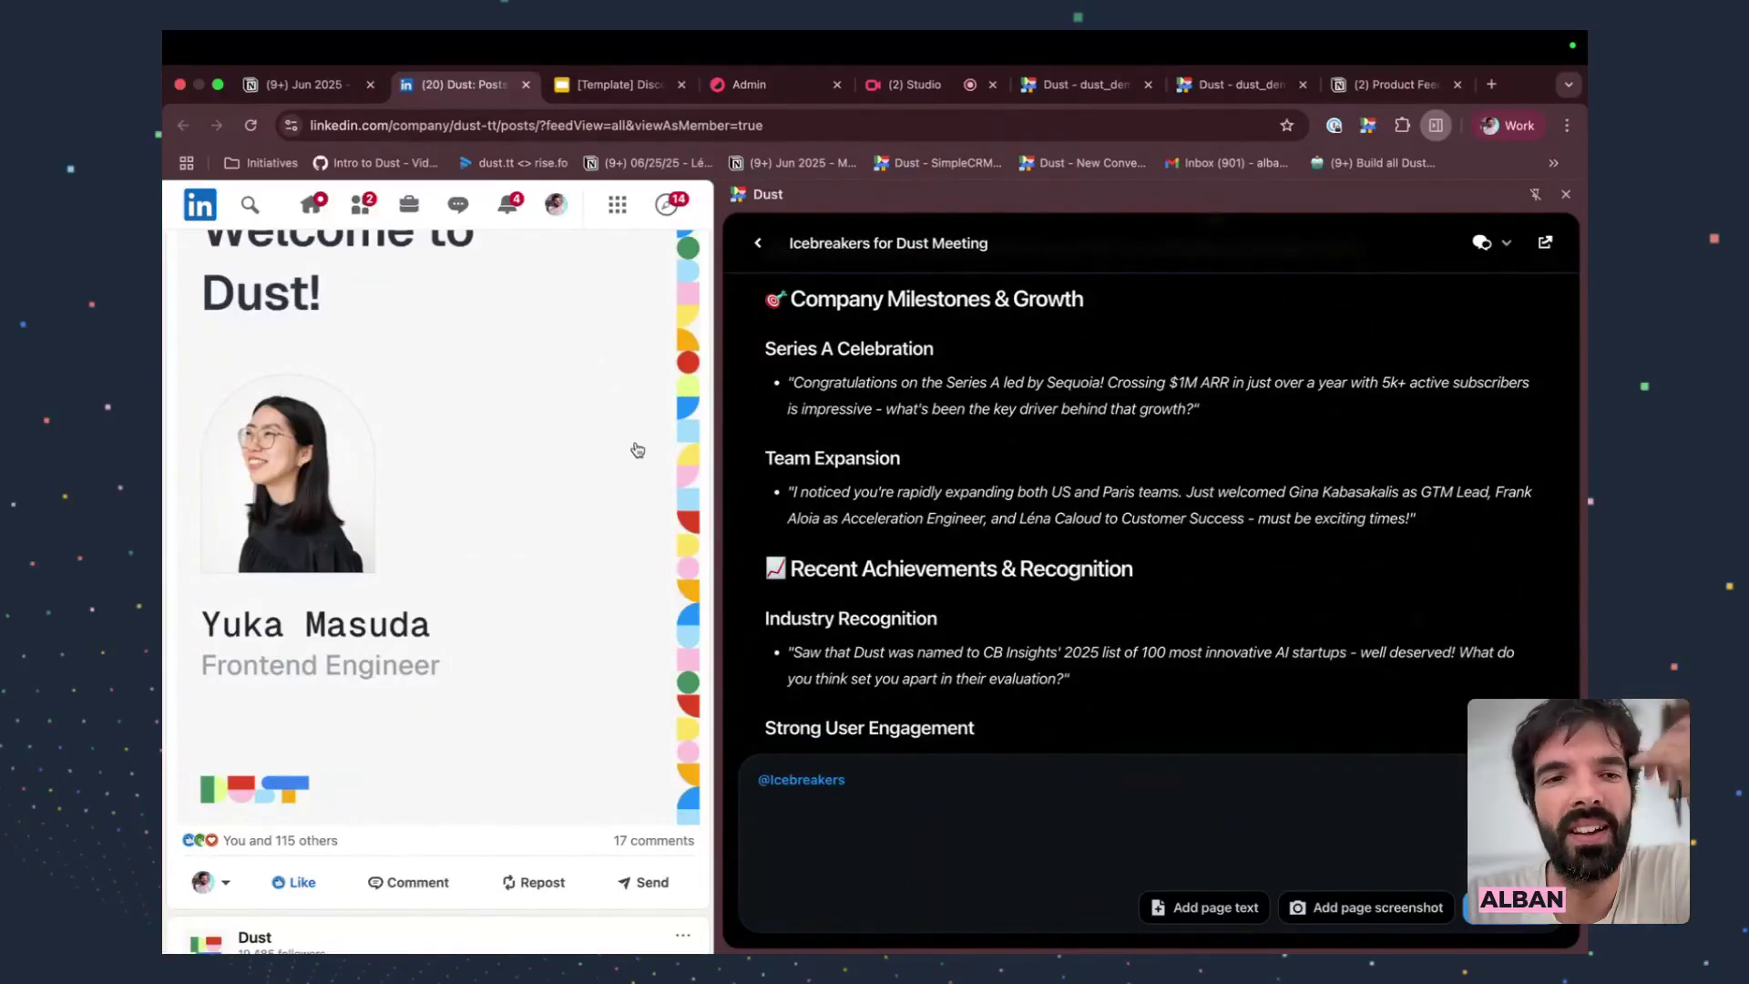
pyautogui.moveTo(1169, 382); pyautogui.dragTo(1224, 382)
pyautogui.scroll(-2, 1178, 483)
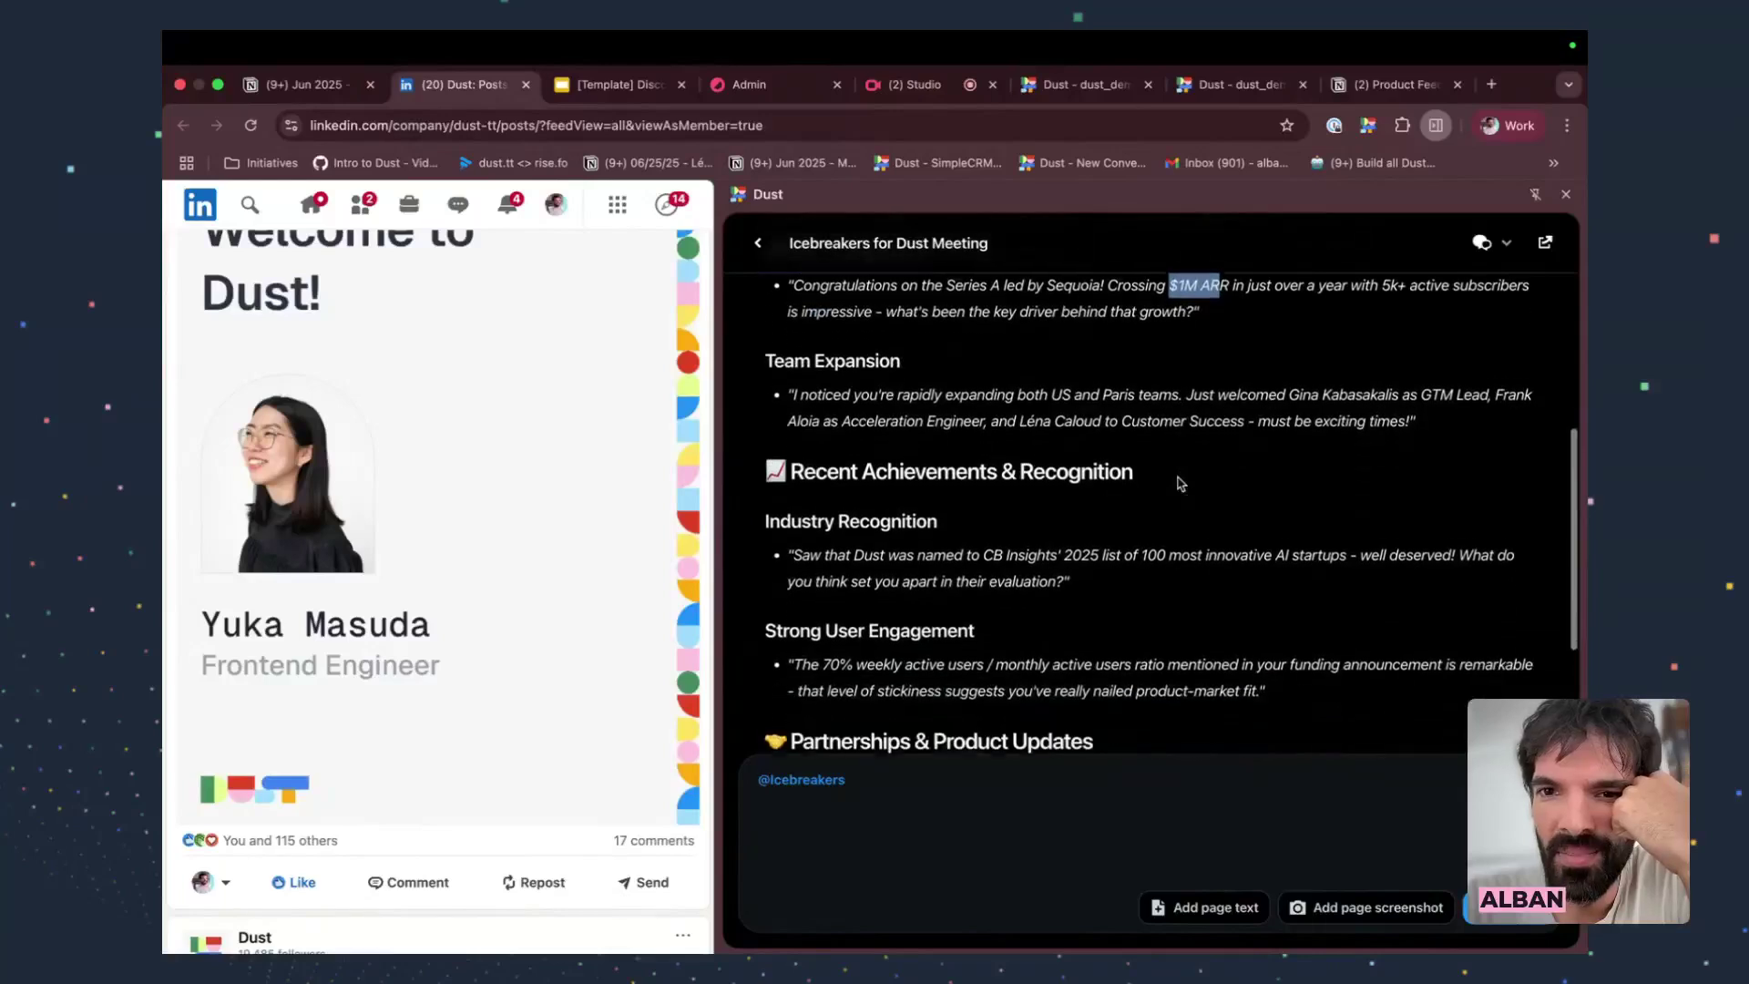
# Read the team expansion, recognition, partnership, community and use case icebreakers, and return to the start of the conversation
pyautogui.moveTo(801, 397); pyautogui.dragTo(1041, 407)
pyautogui.click(1040, 407)
pyautogui.scroll(-2, 1303, 428)
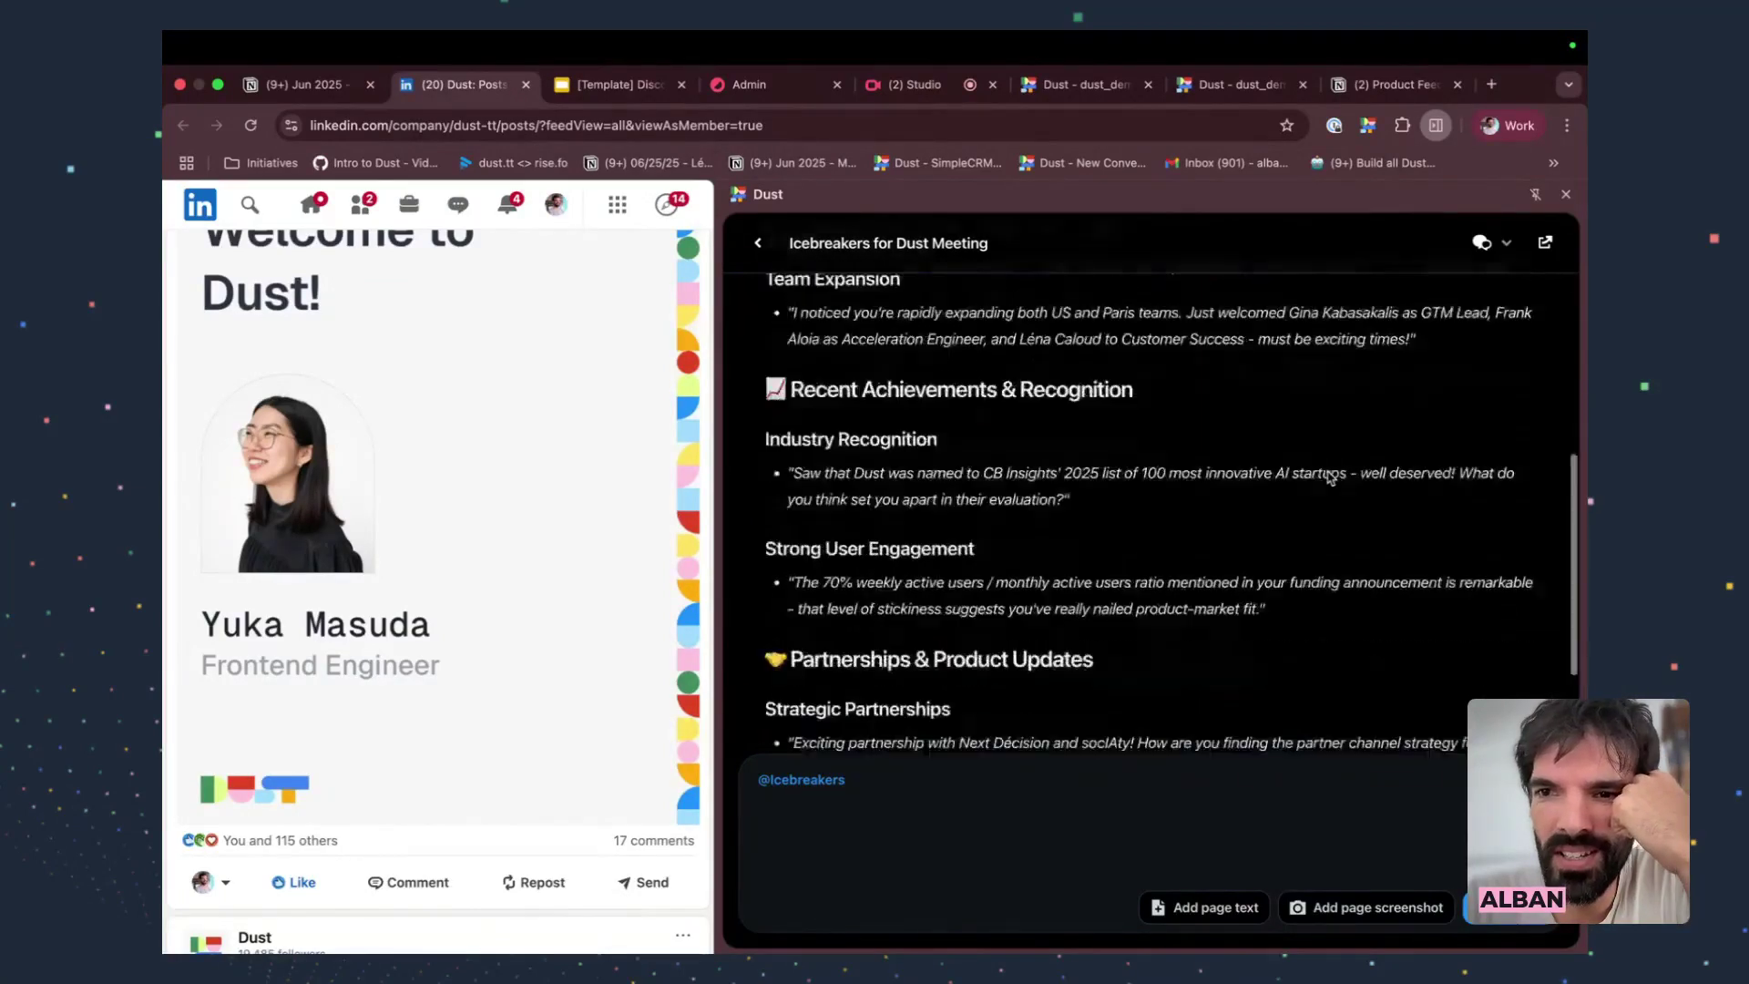
pyautogui.moveTo(1287, 292); pyautogui.dragTo(1380, 293)
pyautogui.click(1143, 385)
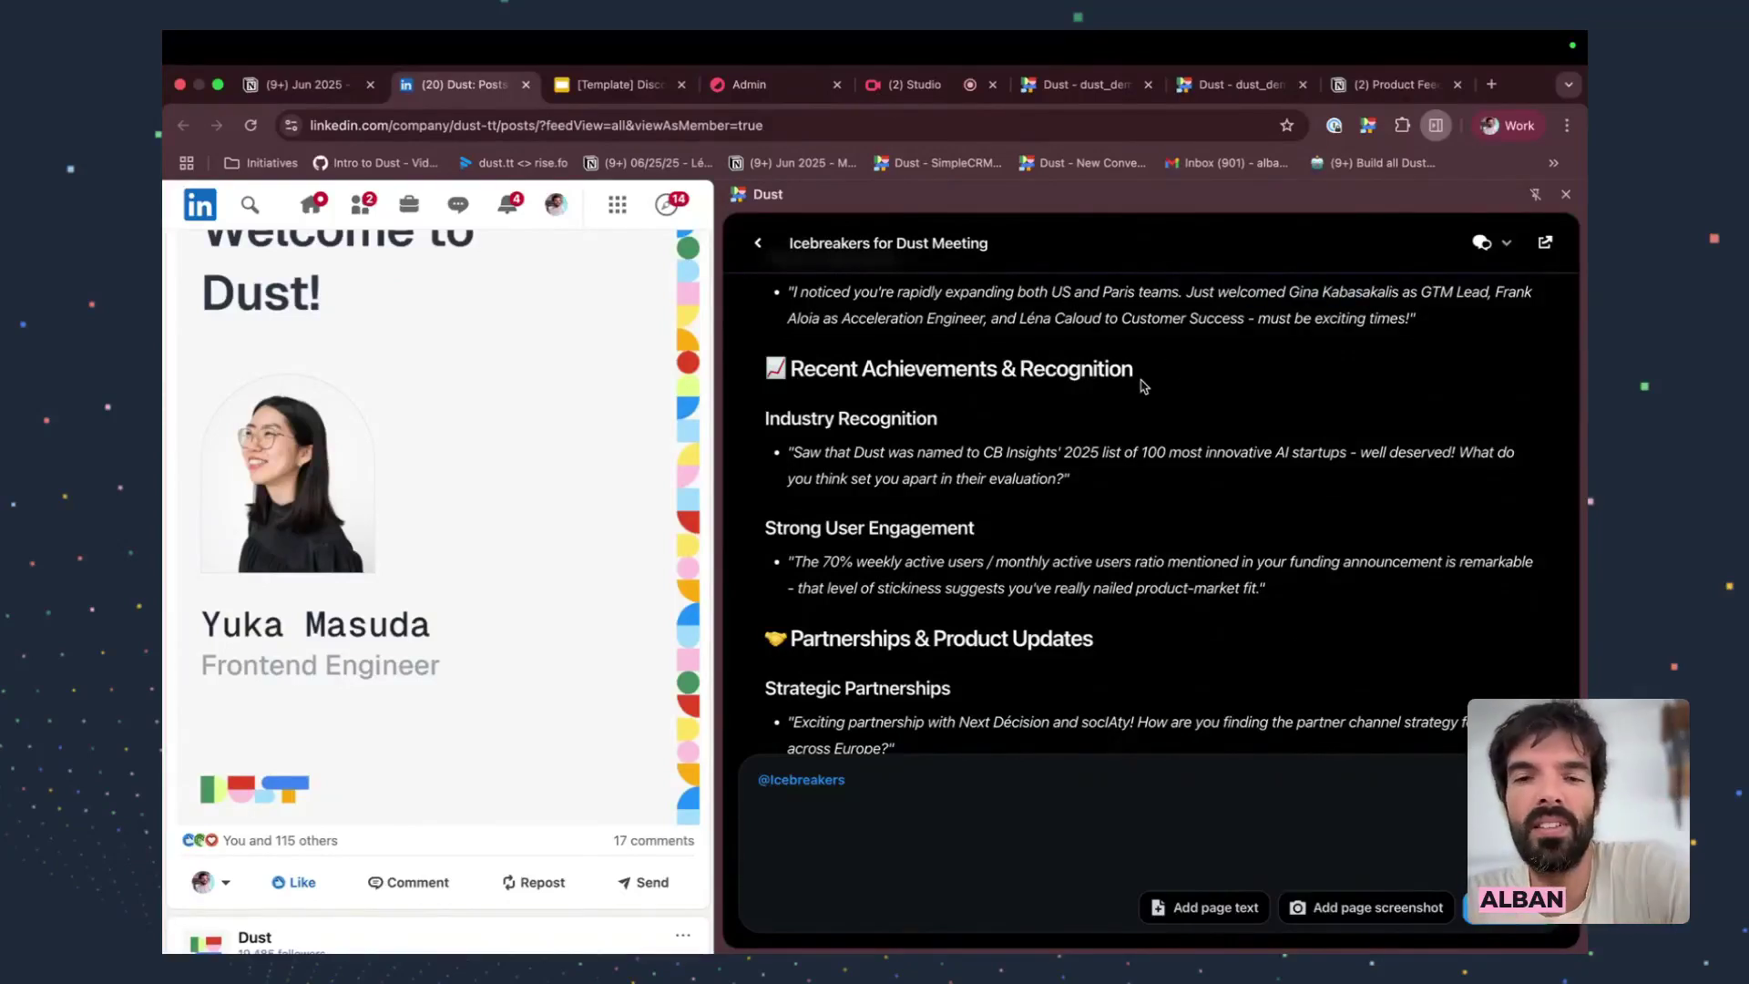
pyautogui.scroll(-1, 1143, 386)
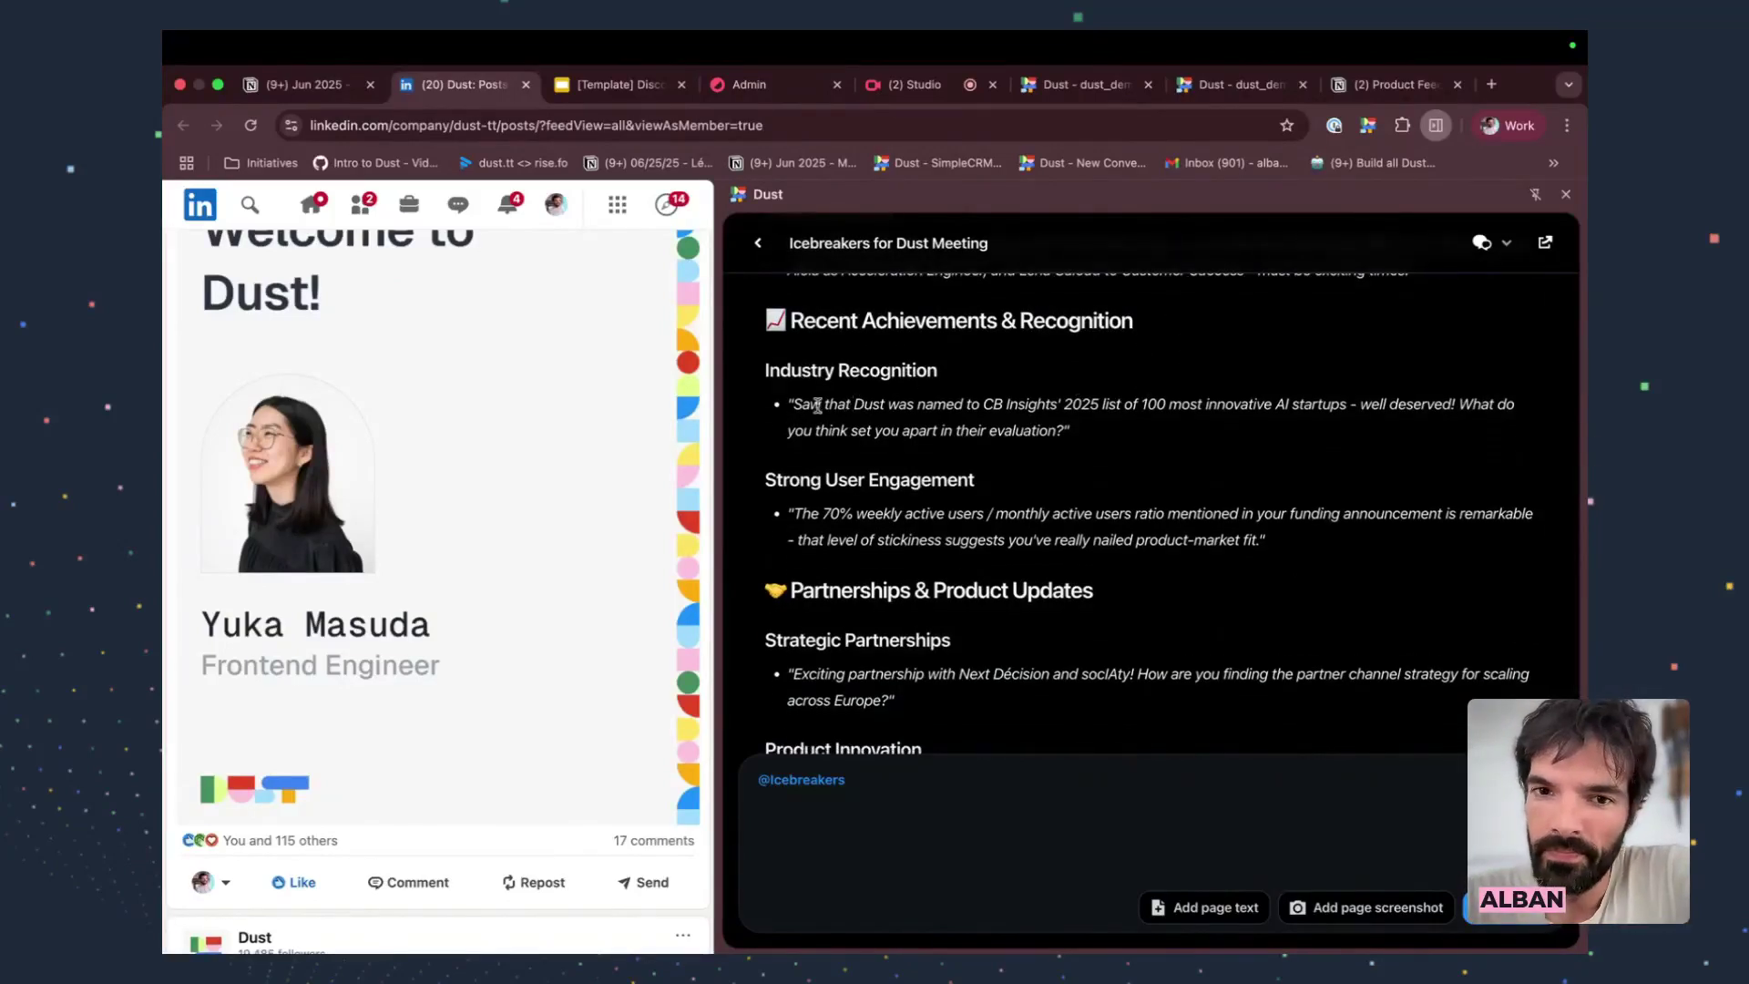
pyautogui.scroll(-1, 858, 472)
pyautogui.scroll(-1, 858, 471)
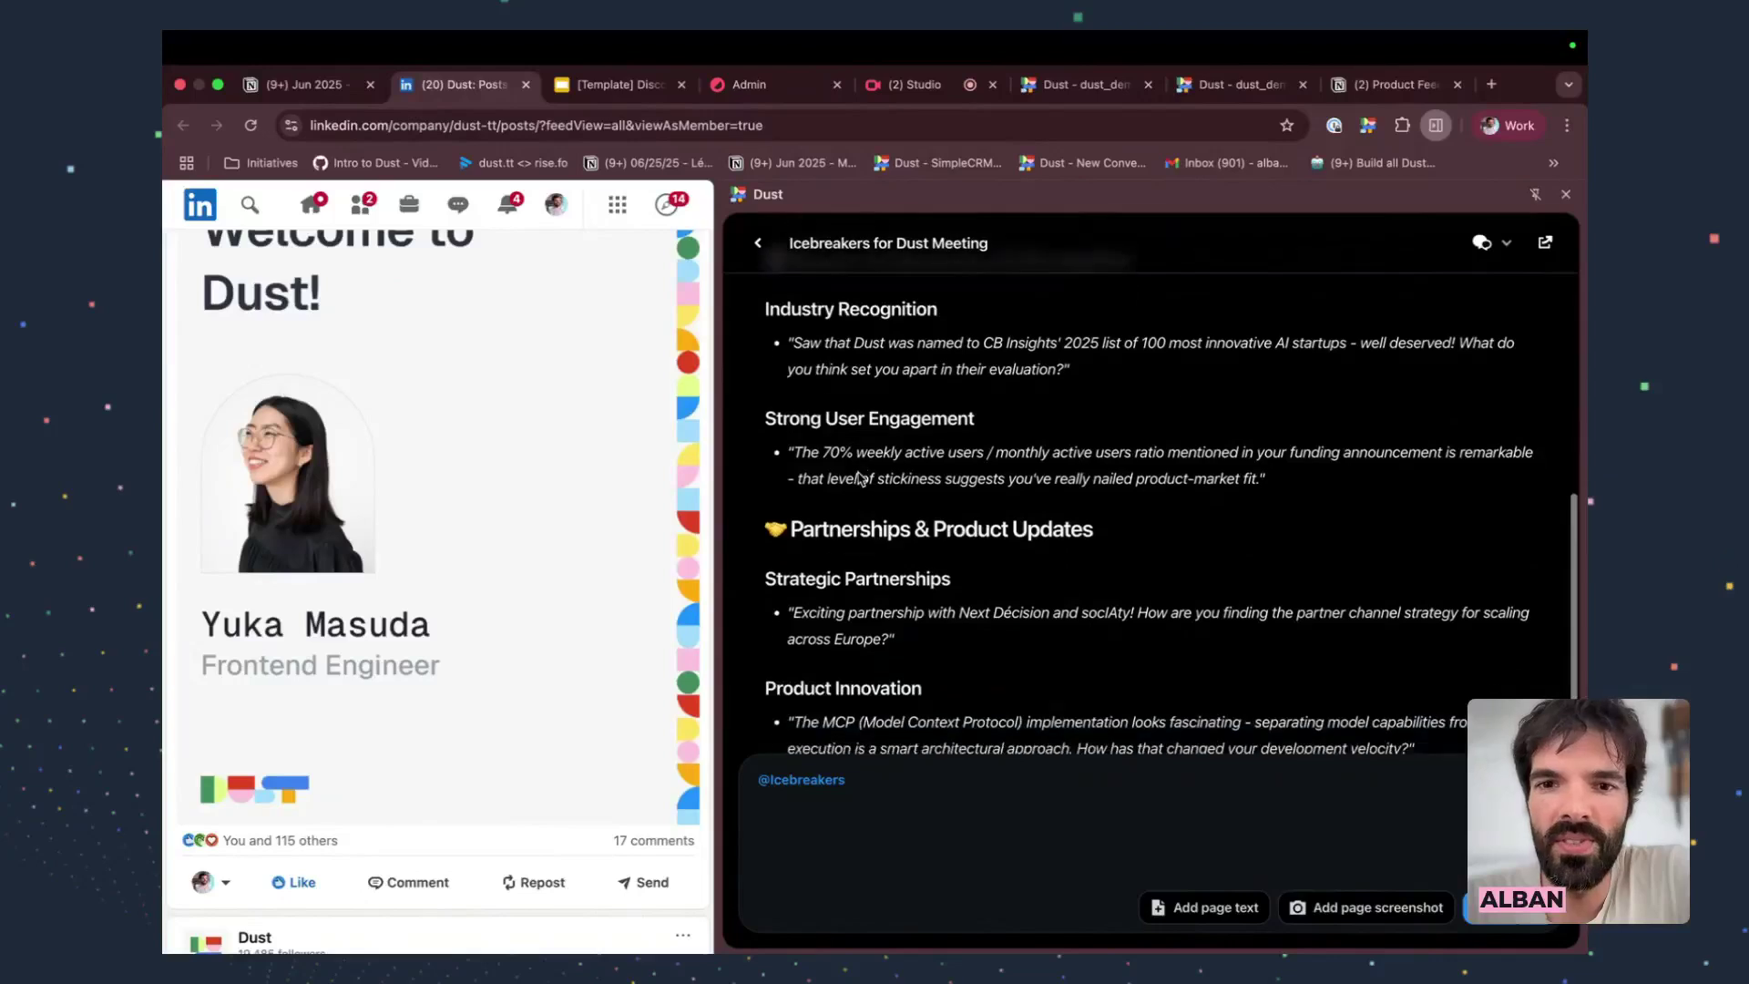
pyautogui.scroll(-1, 977, 527)
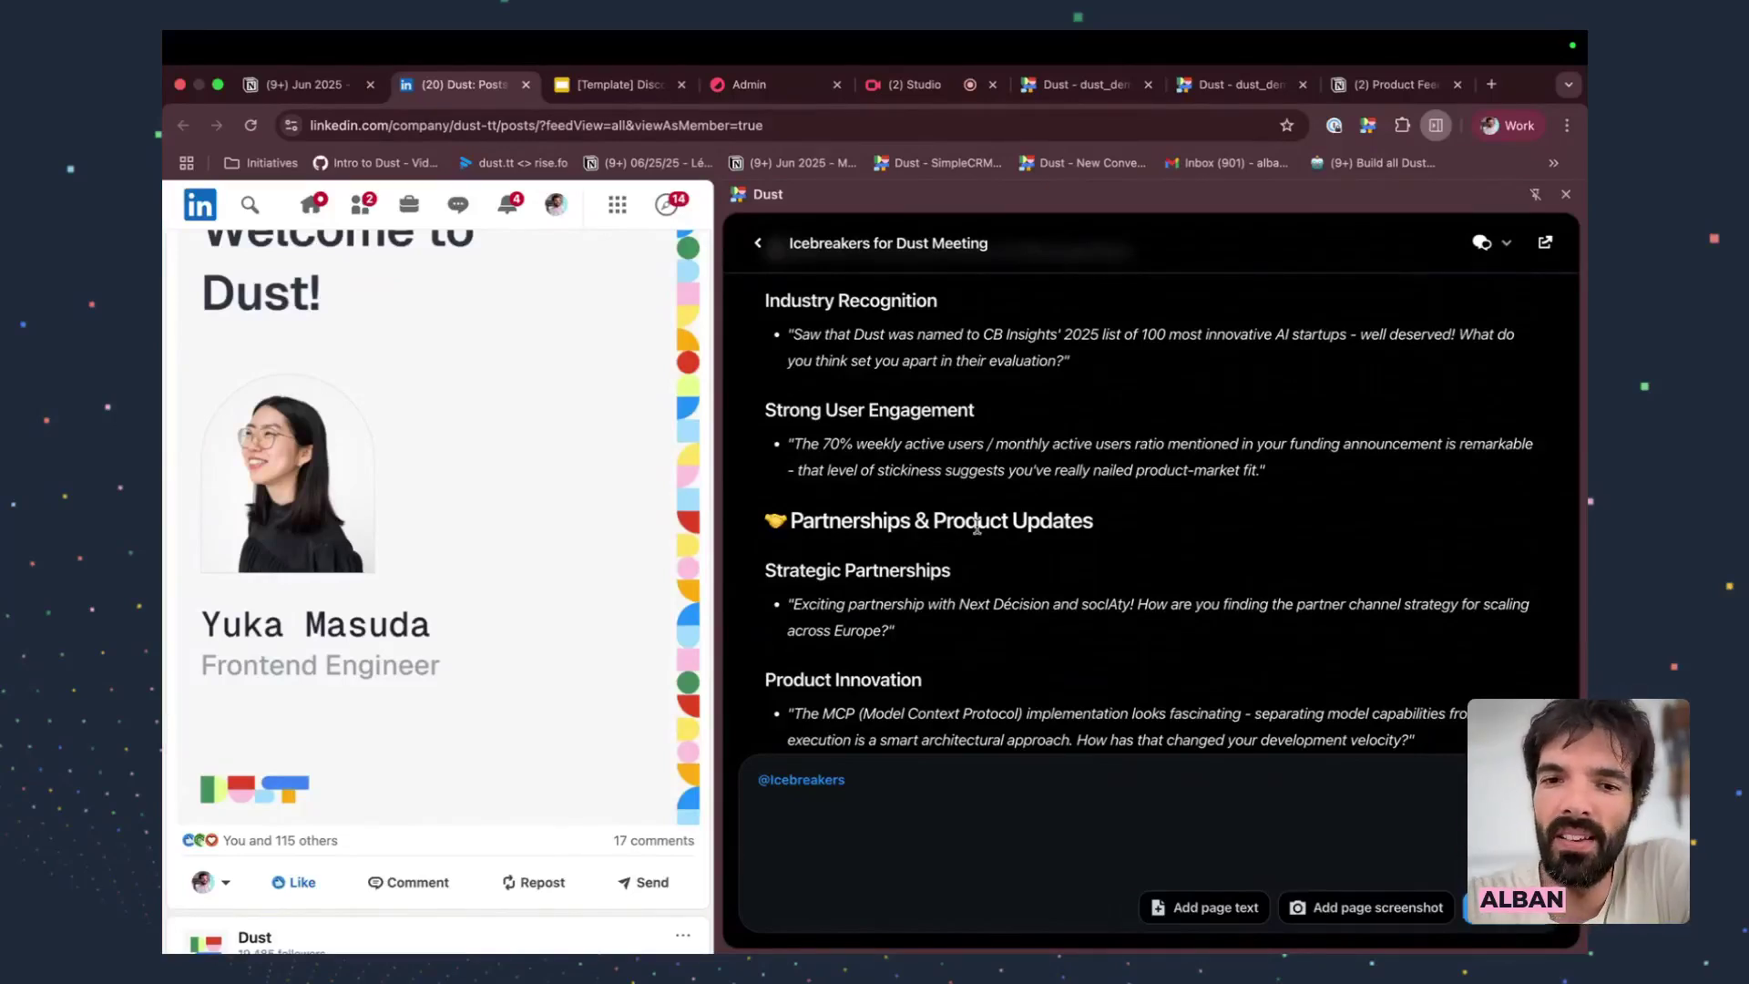
pyautogui.scroll(-6, 1011, 612)
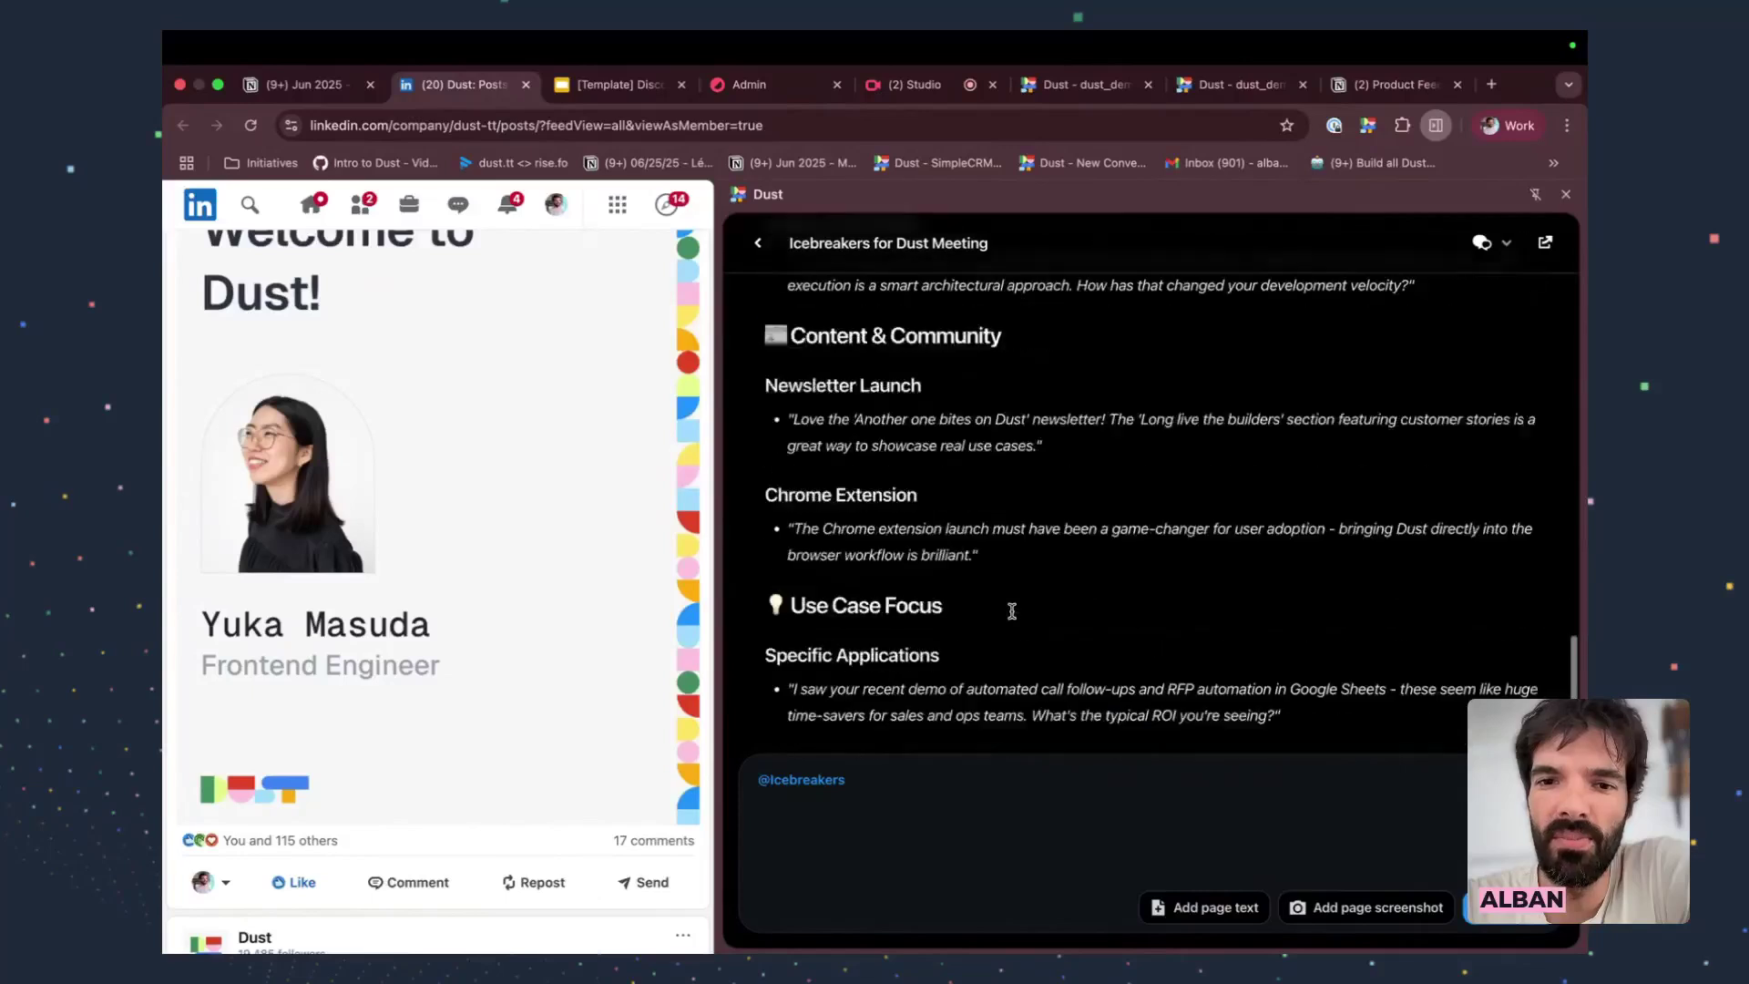
pyautogui.scroll(15, 1011, 611)
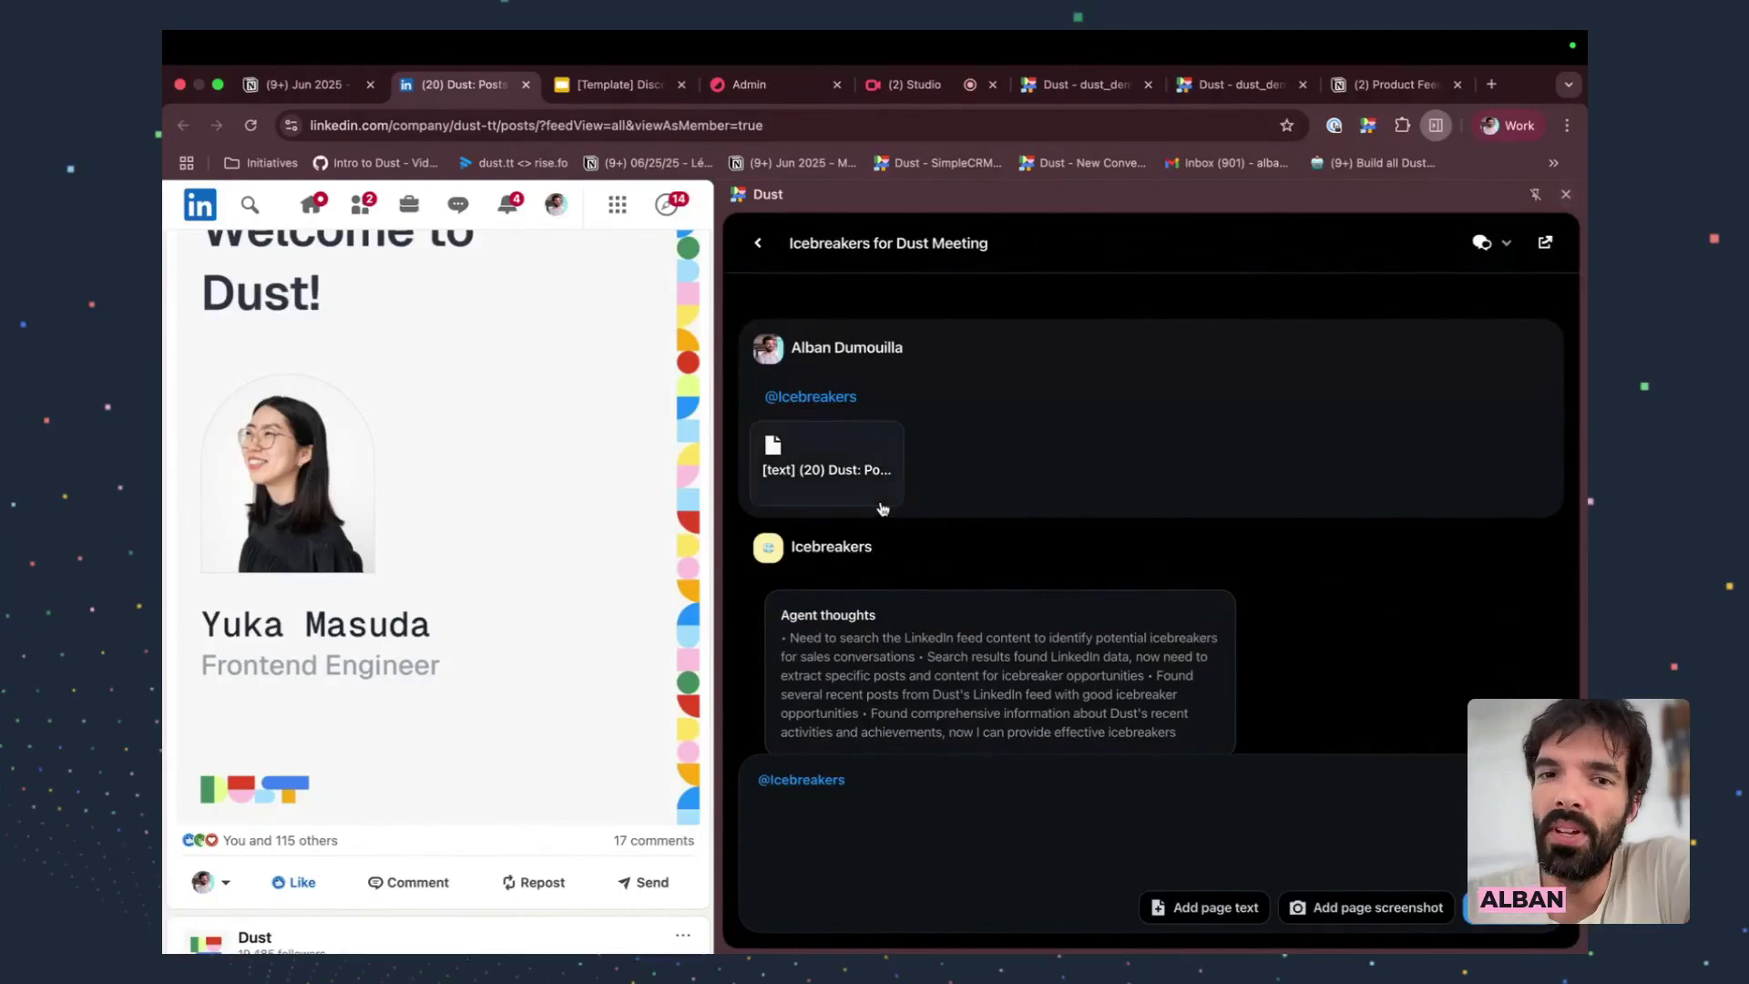
# Narrow the Dust side panel back down and switch to the webinar Studio page
pyautogui.moveTo(720, 389); pyautogui.dragTo(1230, 391)
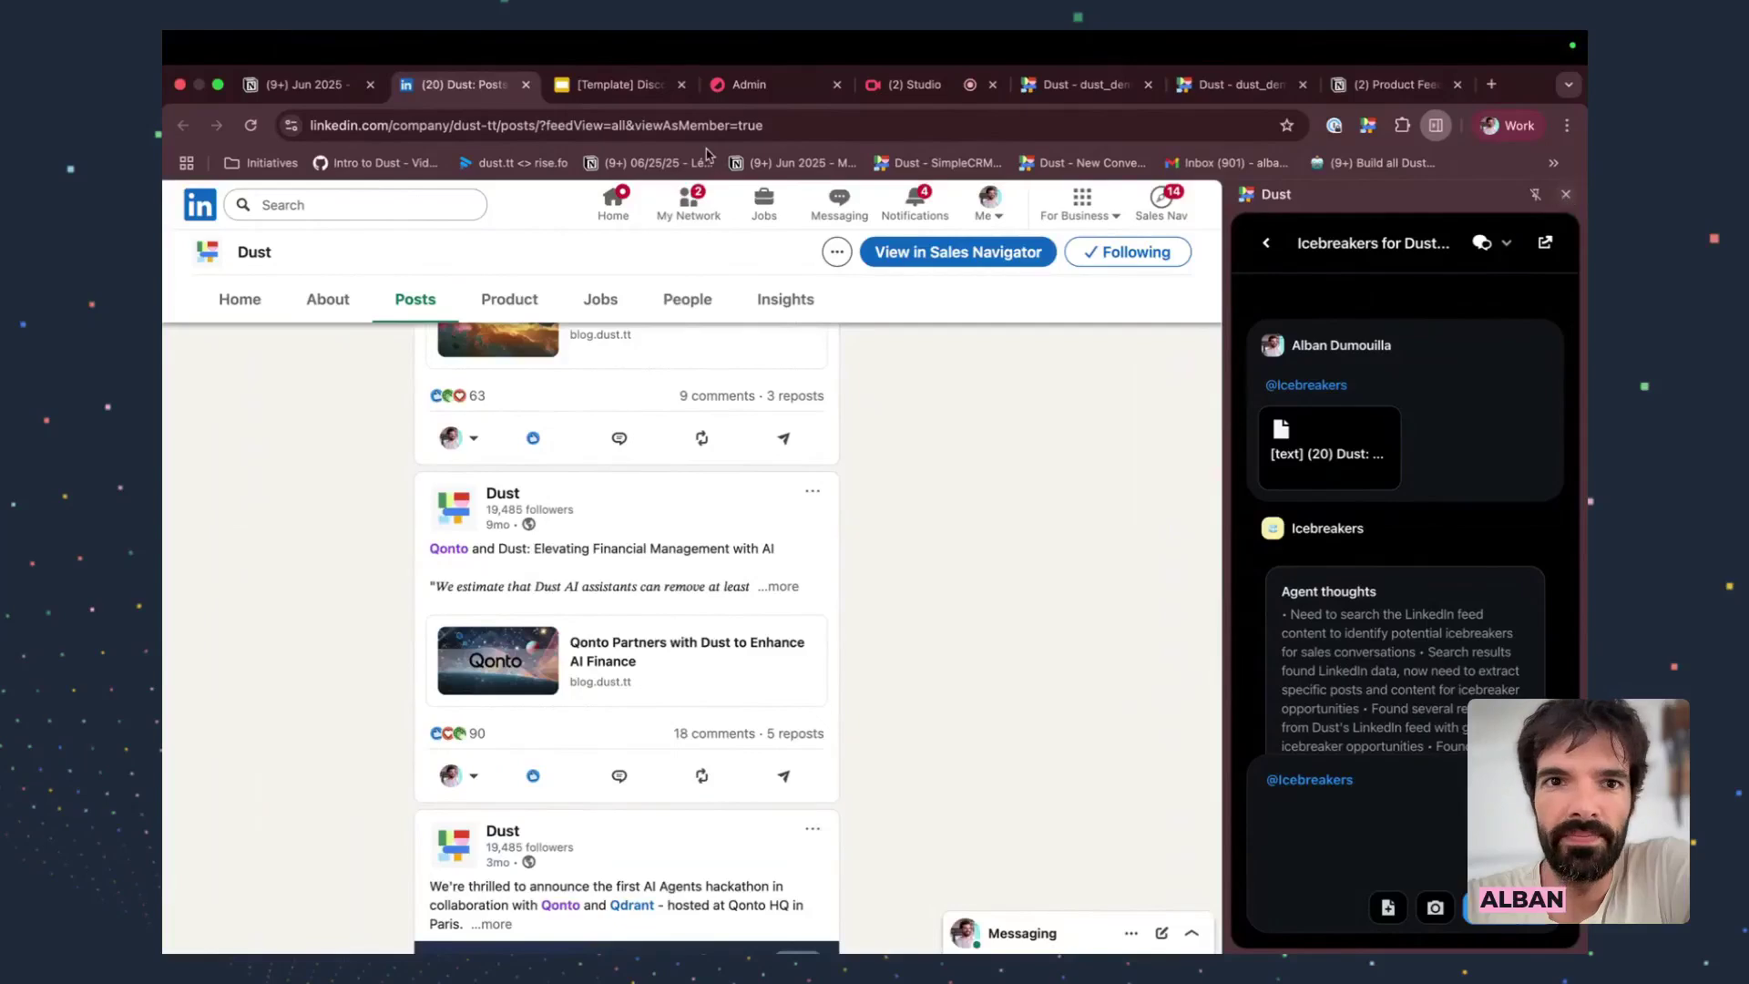
pyautogui.click(935, 87)
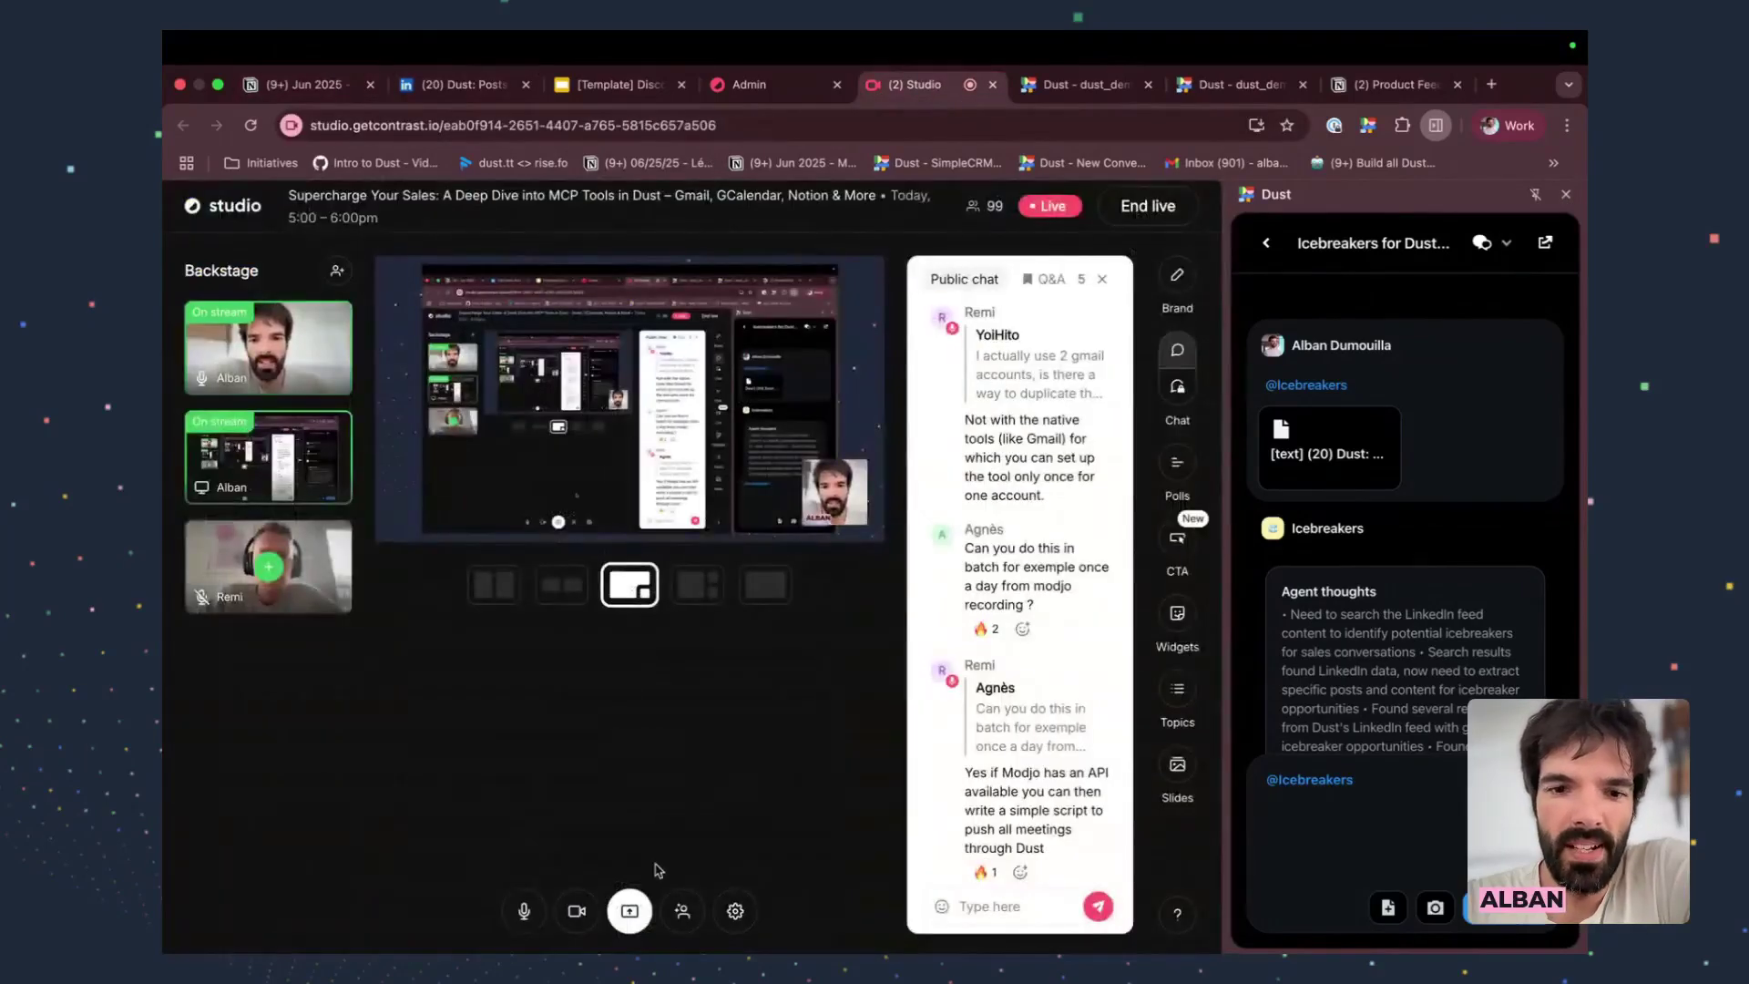
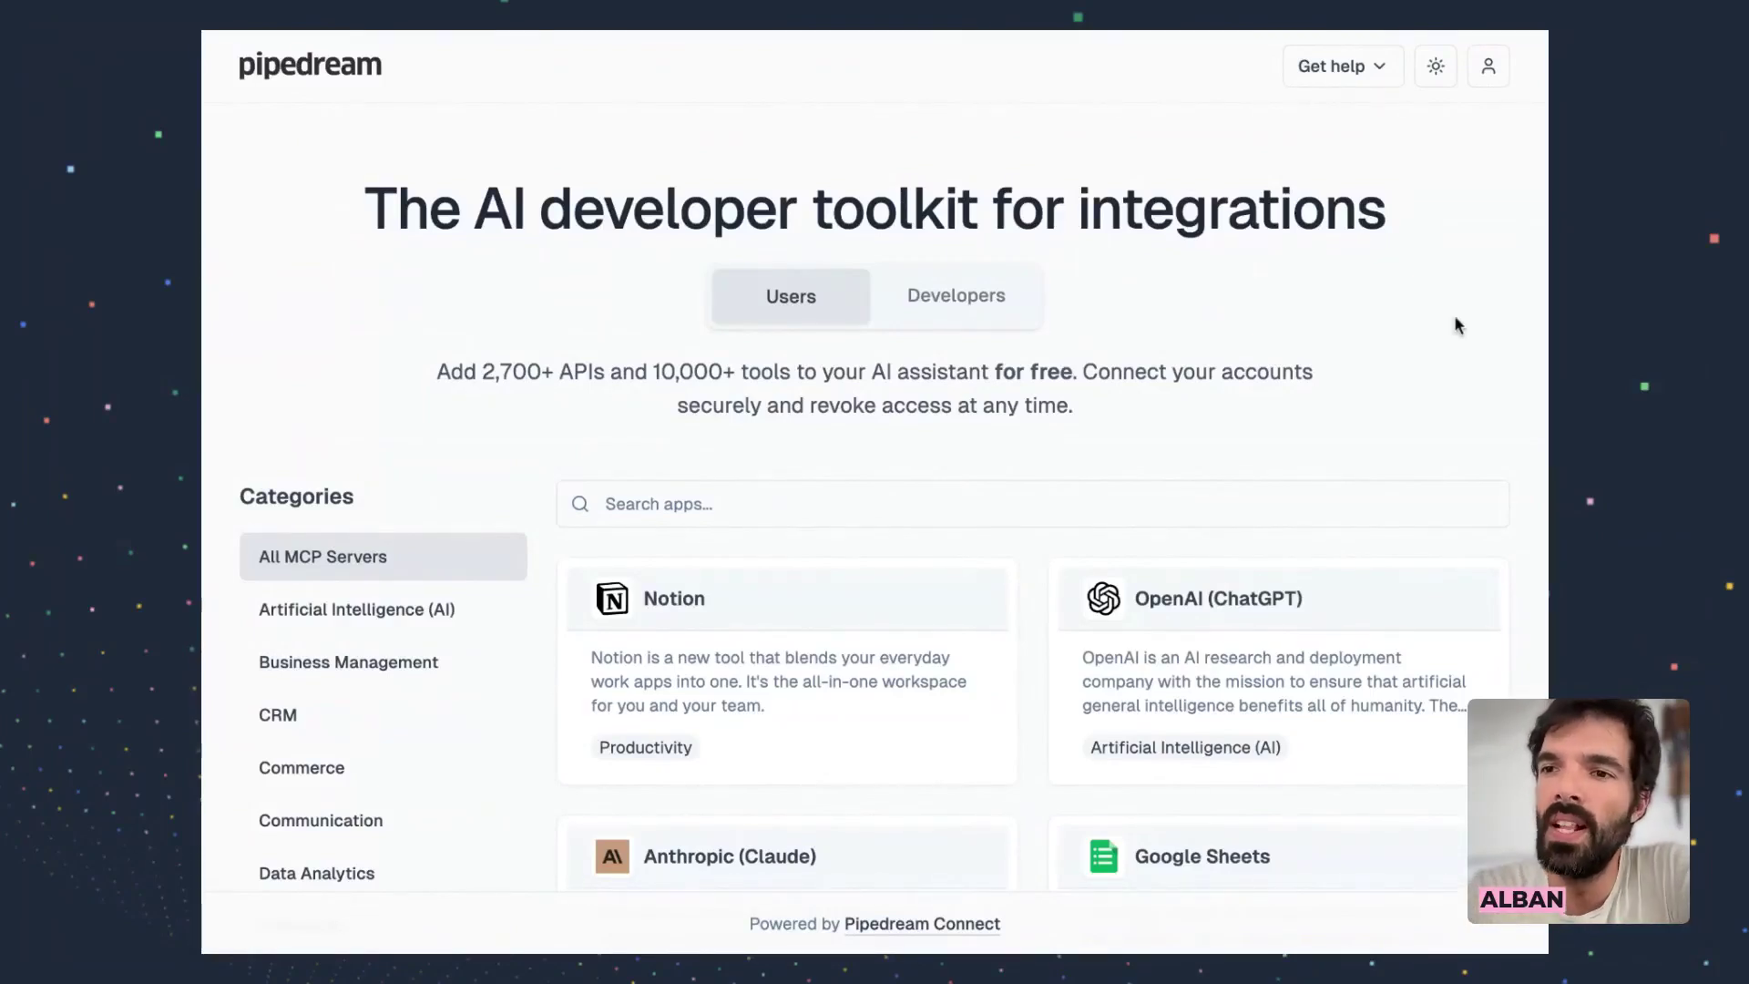
# Enlarge the Pipedream window and browse its catalogue of MCP servers across all categories
pyautogui.moveTo(1547, 337); pyautogui.dragTo(1719, 346)
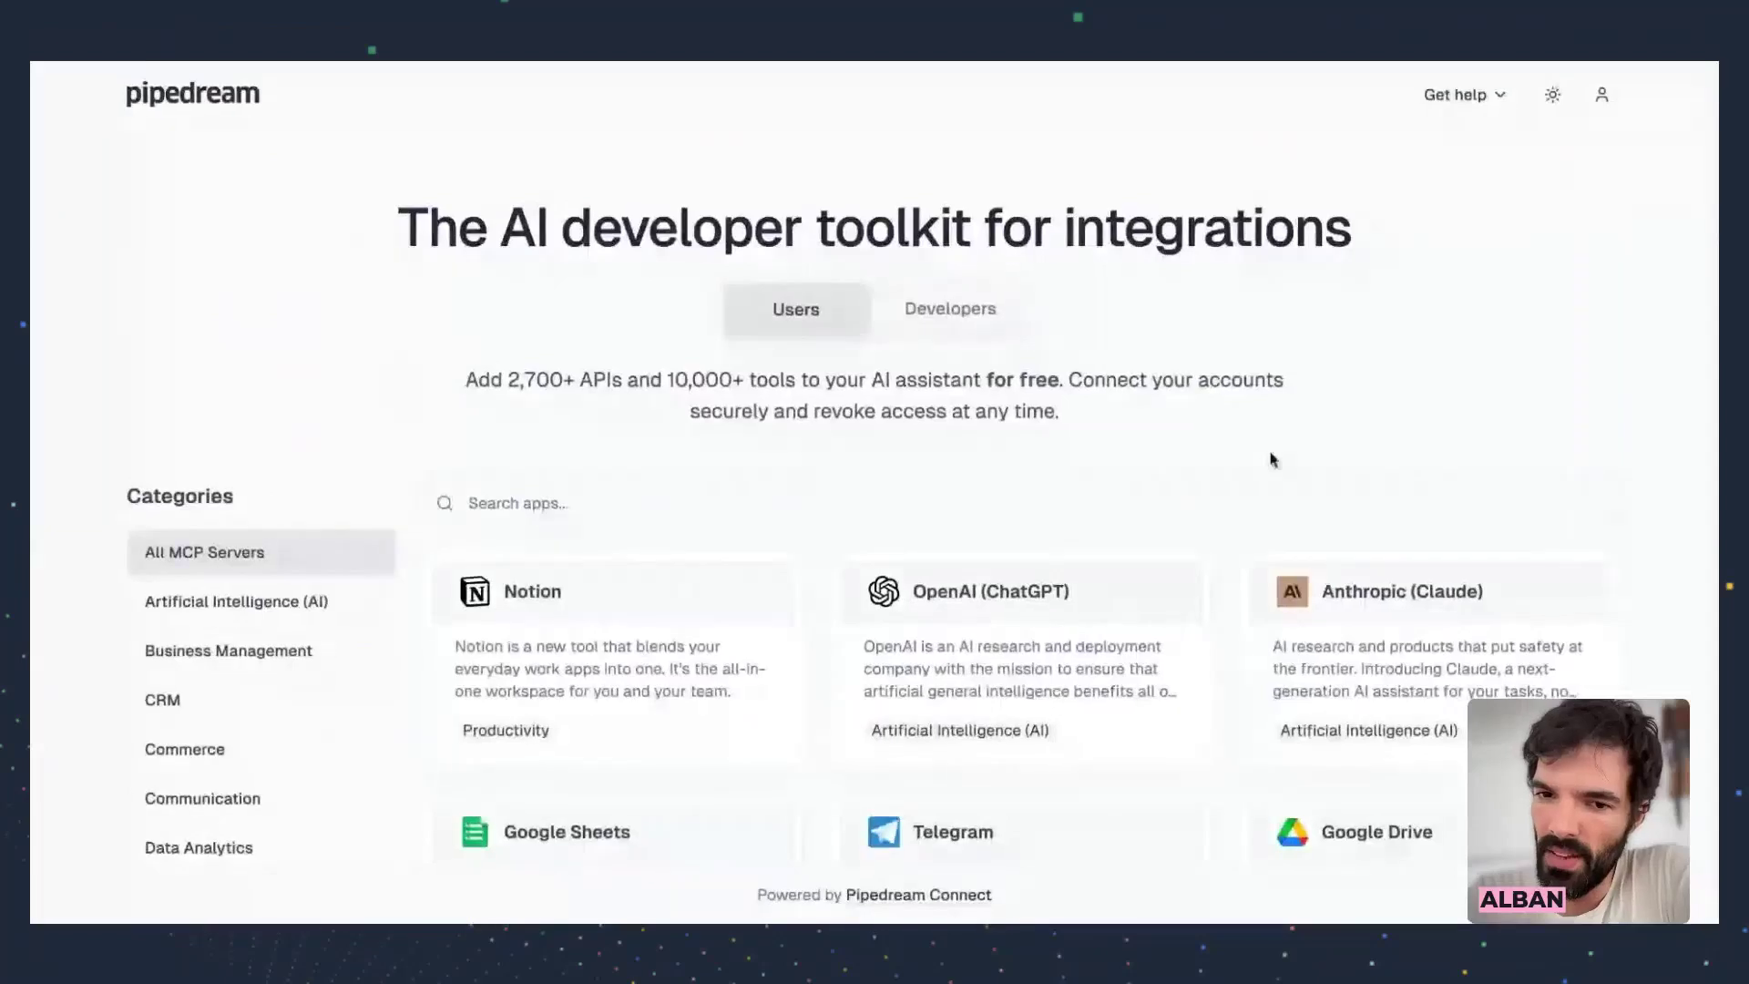
pyautogui.scroll(-2, 1047, 292)
pyautogui.scroll(2, 1047, 297)
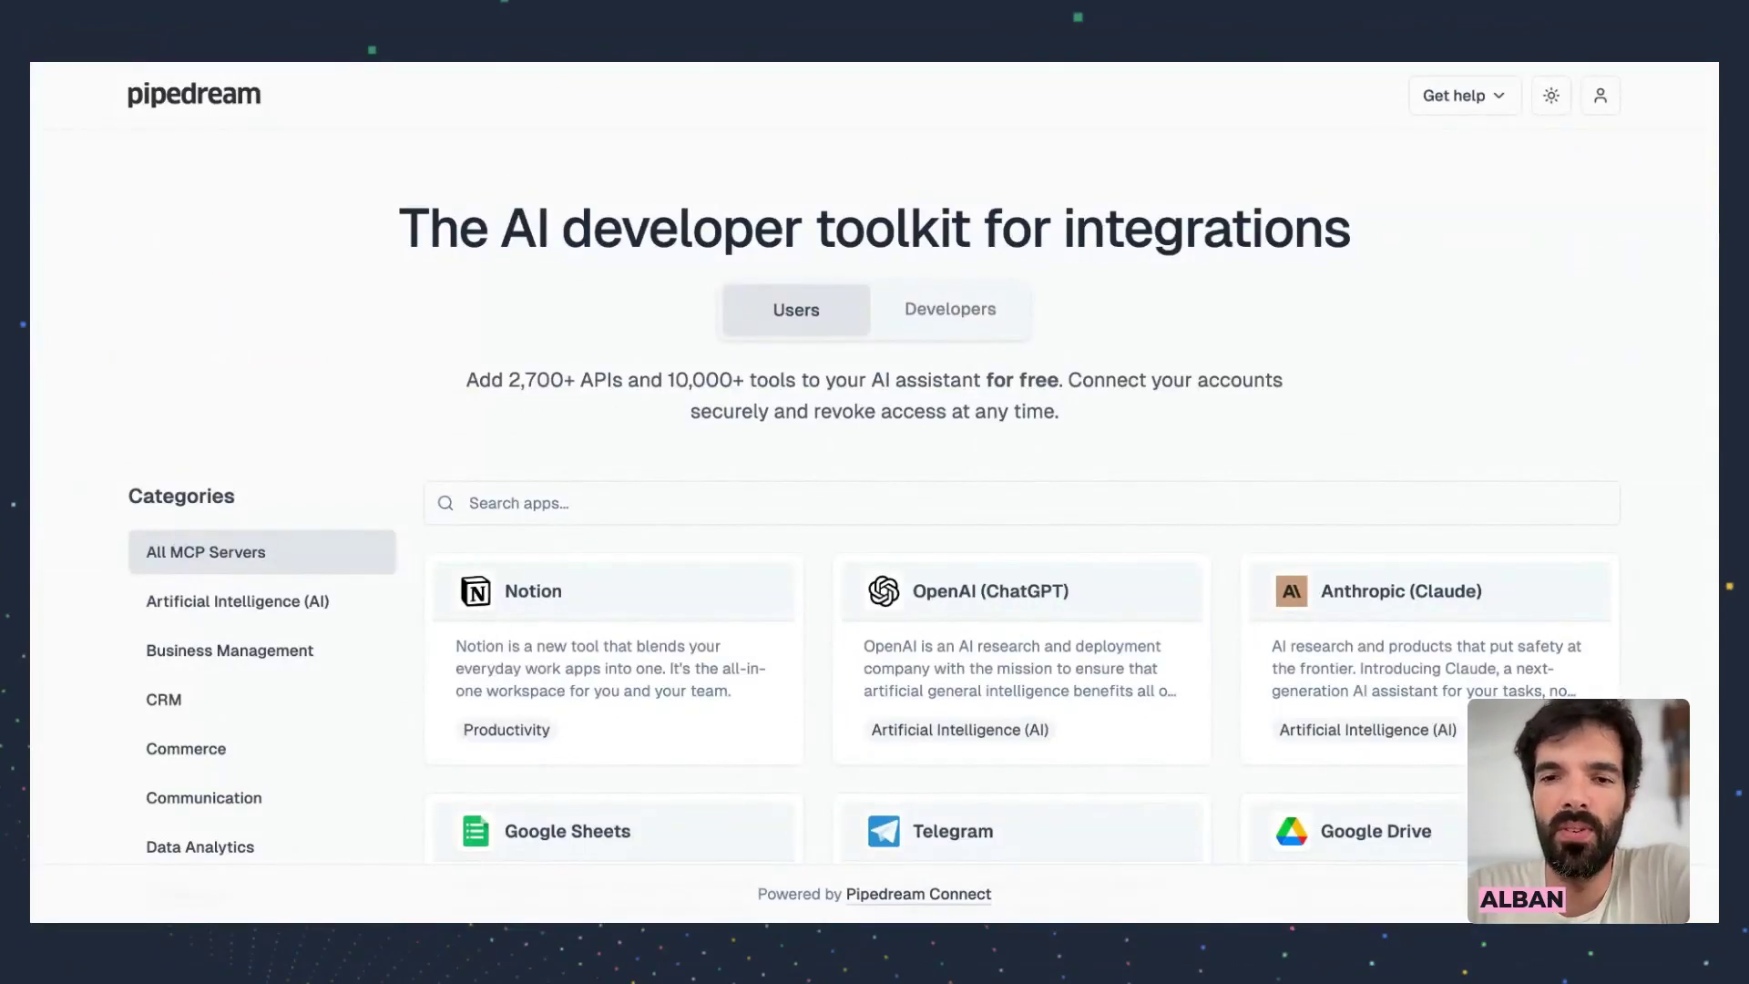
pyautogui.scroll(-3, 996, 295)
pyautogui.click(996, 295)
pyautogui.scroll(-6, 996, 295)
pyautogui.scroll(3, 996, 295)
pyautogui.scroll(-15, 996, 295)
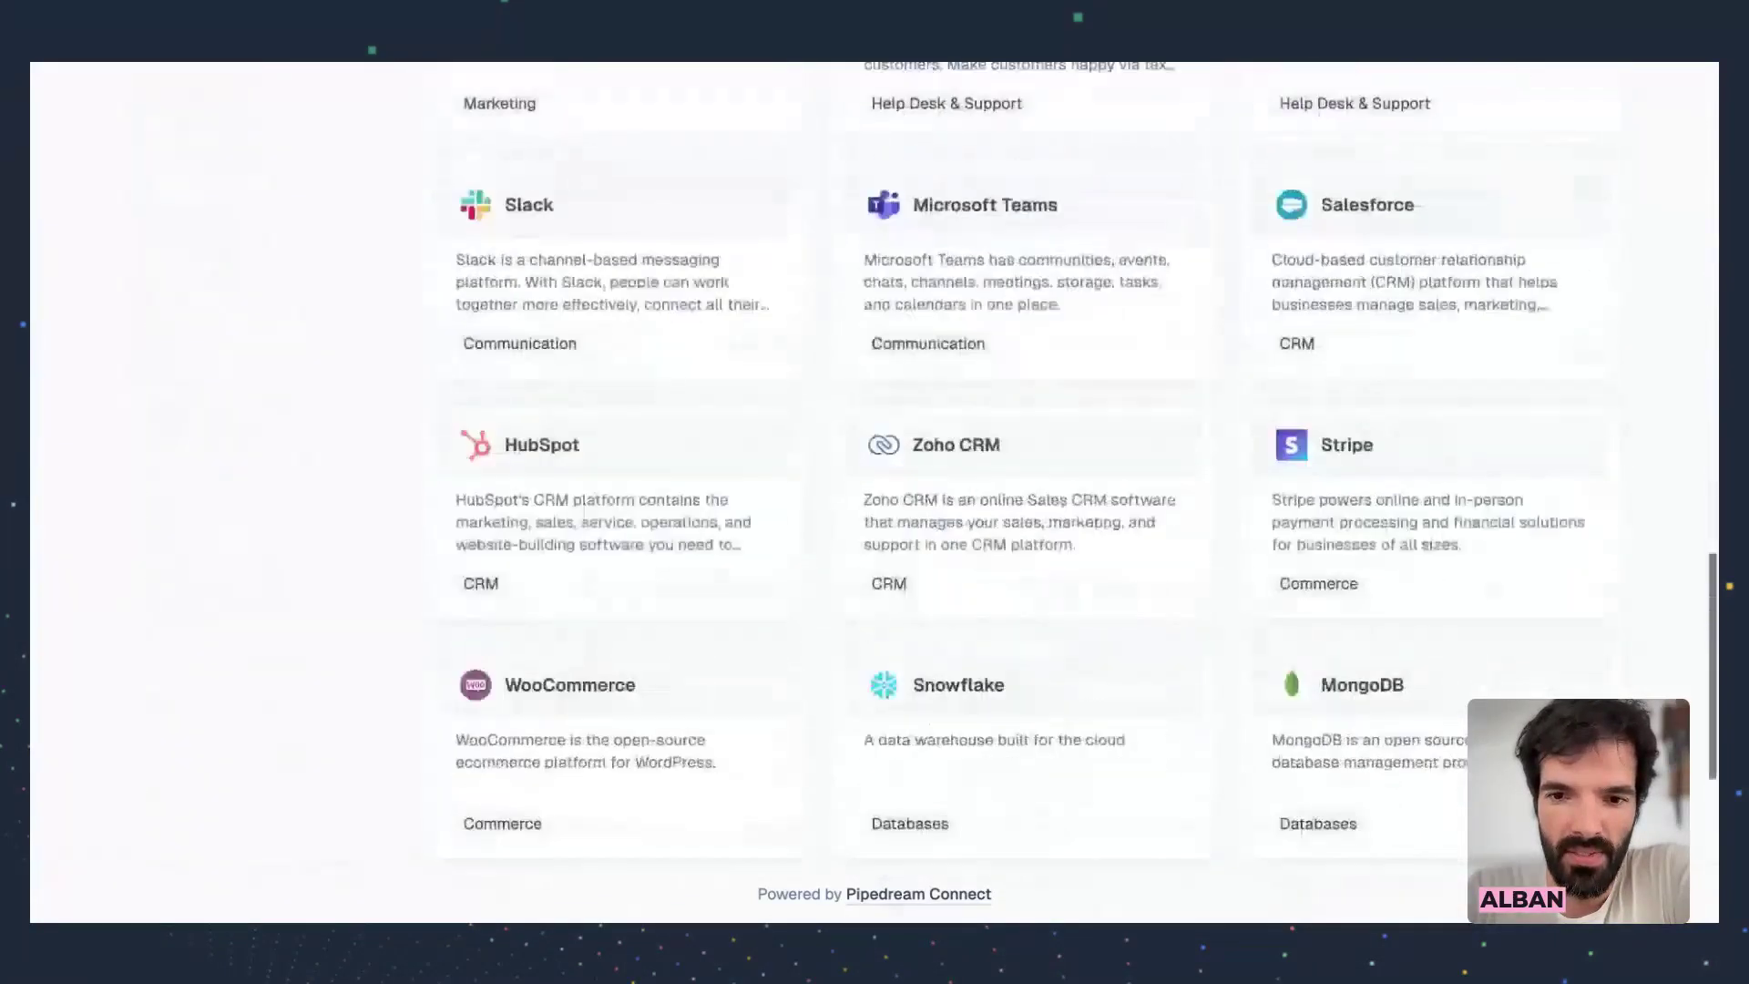
pyautogui.scroll(-4, 995, 295)
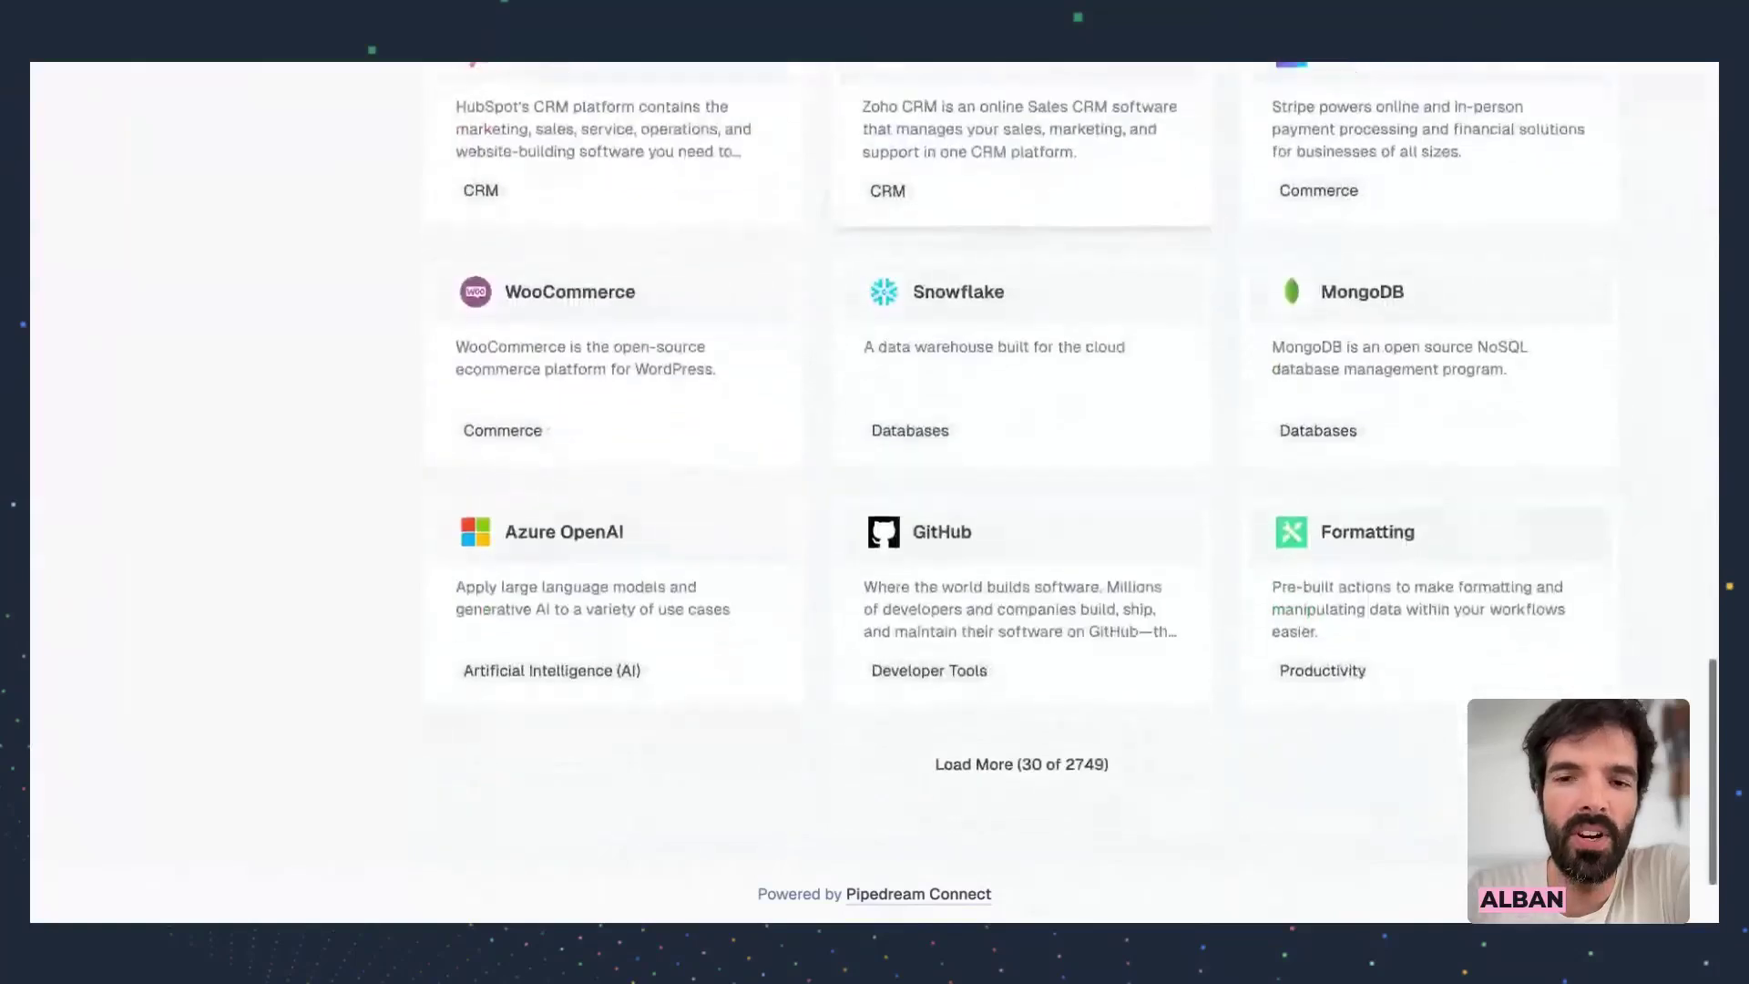
pyautogui.scroll(6, 995, 295)
pyautogui.scroll(3, 905, 441)
# Open the Zendesk MCP server and examine its available tools and client-specific instructions
pyautogui.click(906, 441)
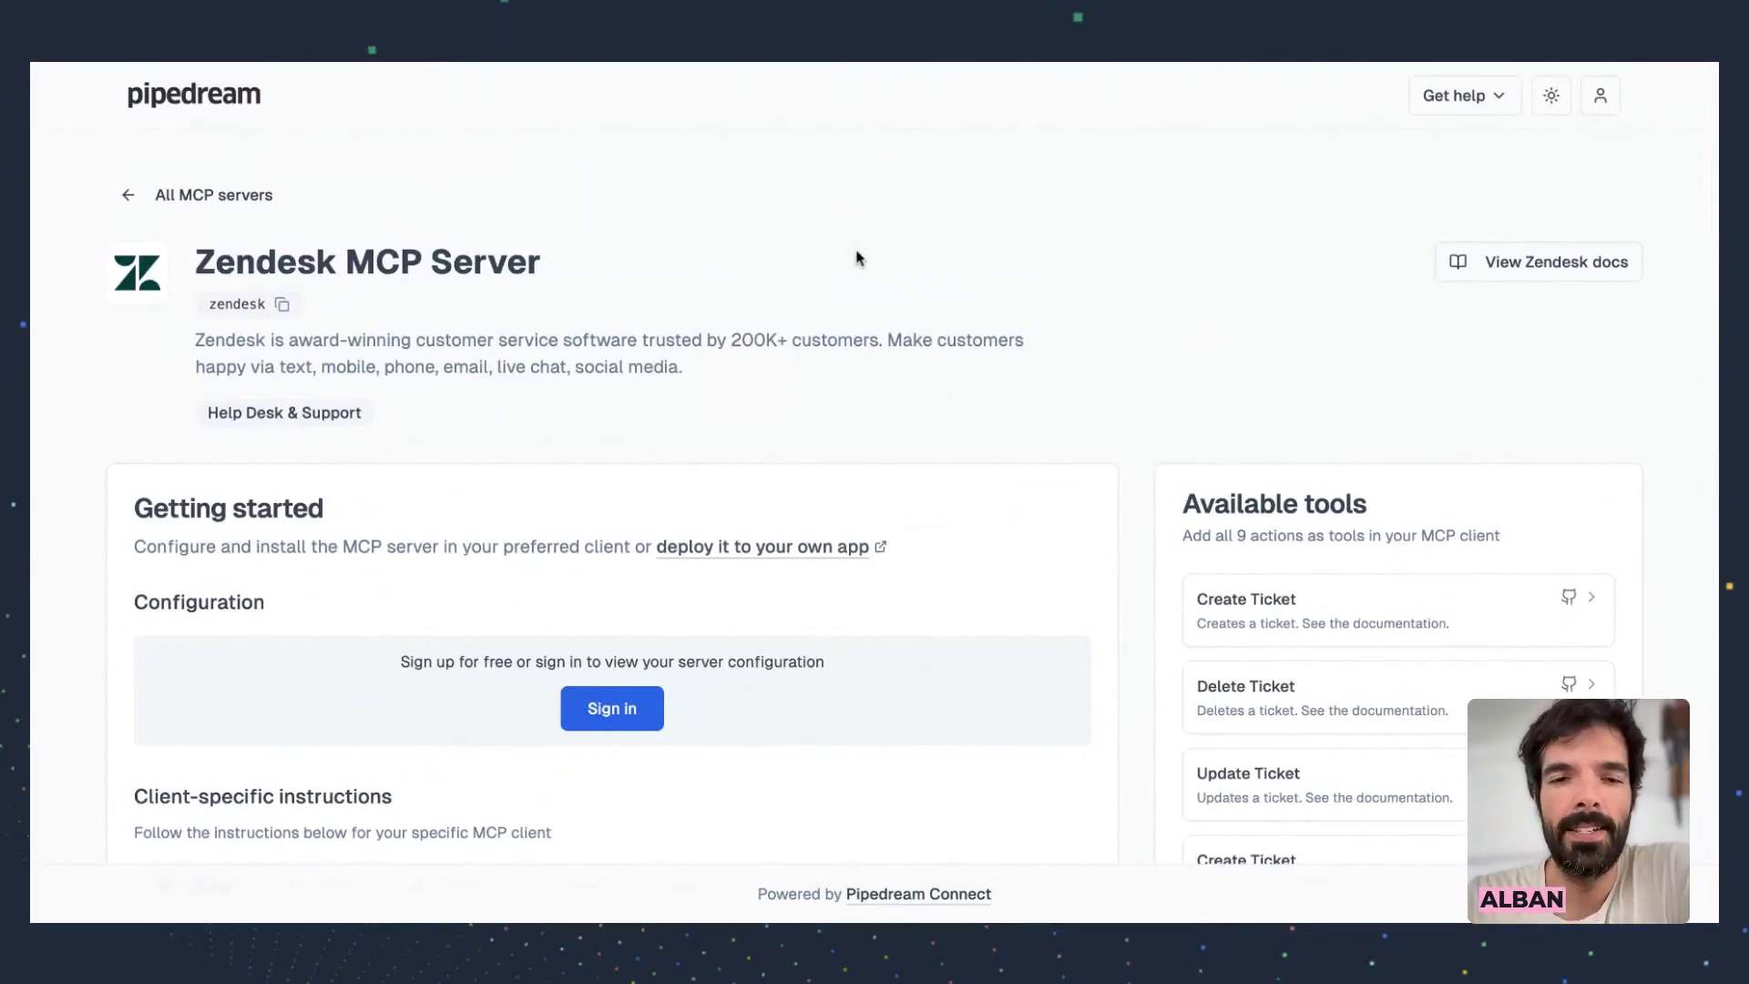
pyautogui.scroll(-1, 852, 251)
pyautogui.scroll(-1, 1278, 726)
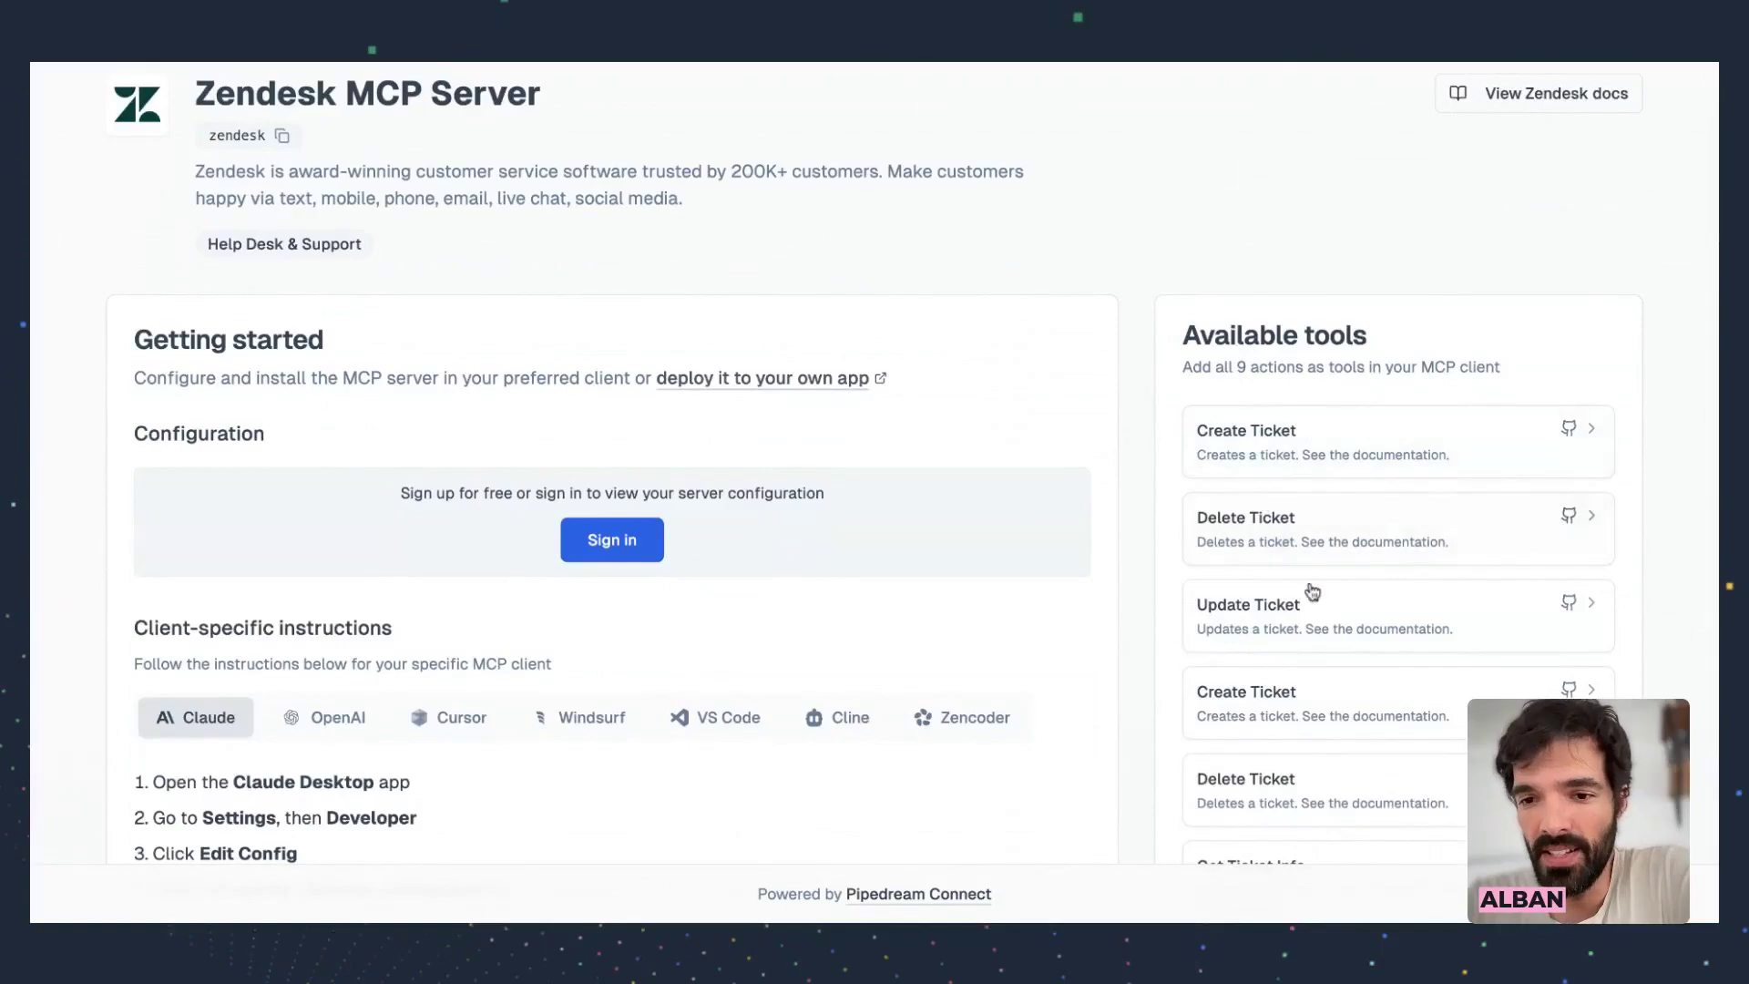
pyautogui.scroll(-4, 1308, 592)
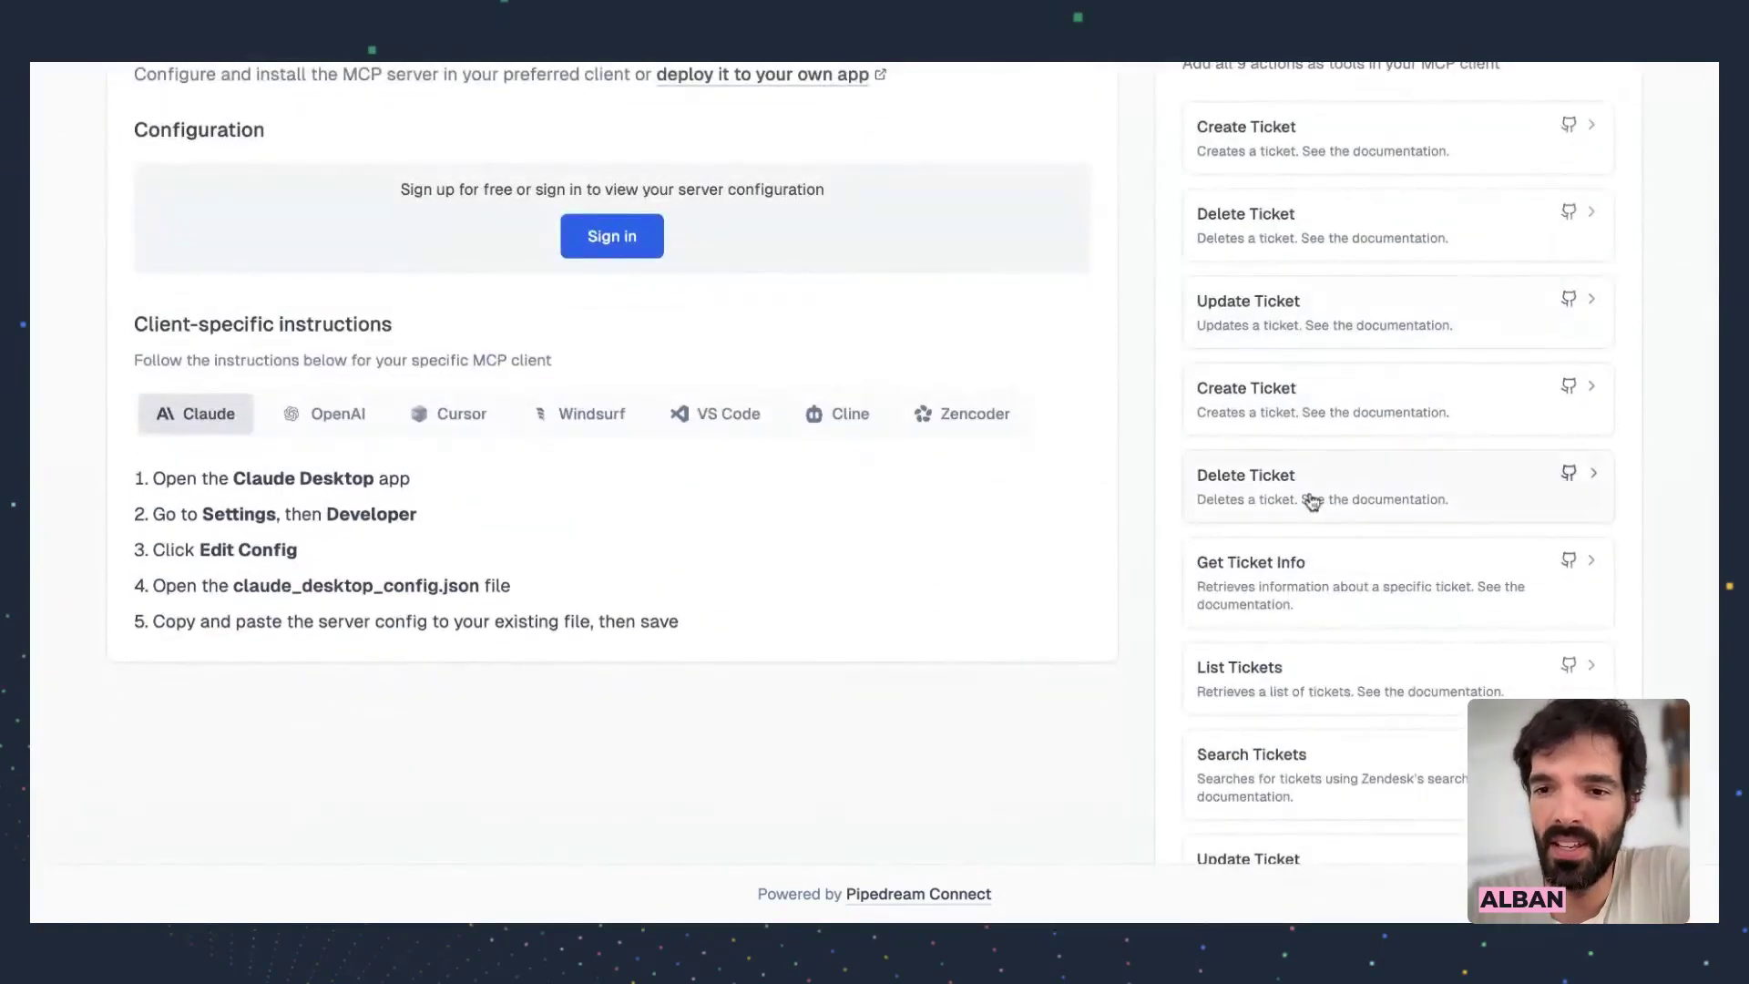
pyautogui.scroll(-2, 1314, 501)
pyautogui.scroll(7, 1363, 683)
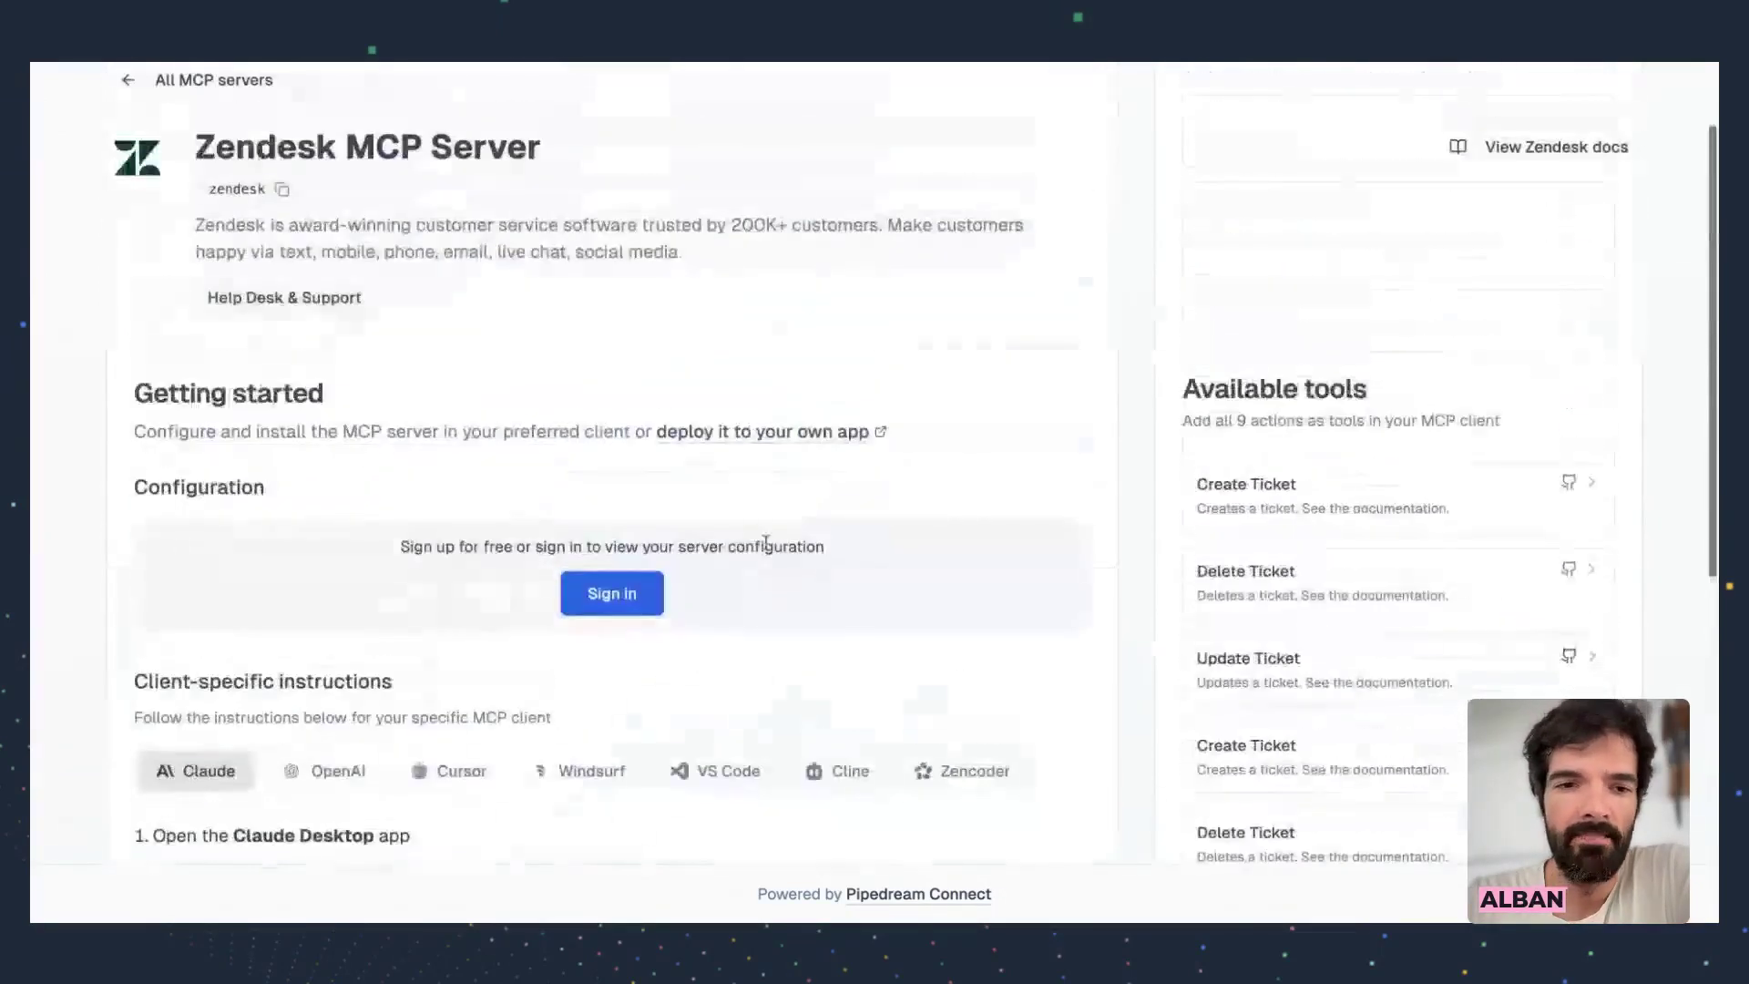
# Sign in to Pipedream with the Dust Google account to access the Zendesk server configuration
pyautogui.click(616, 595)
pyautogui.click(871, 515)
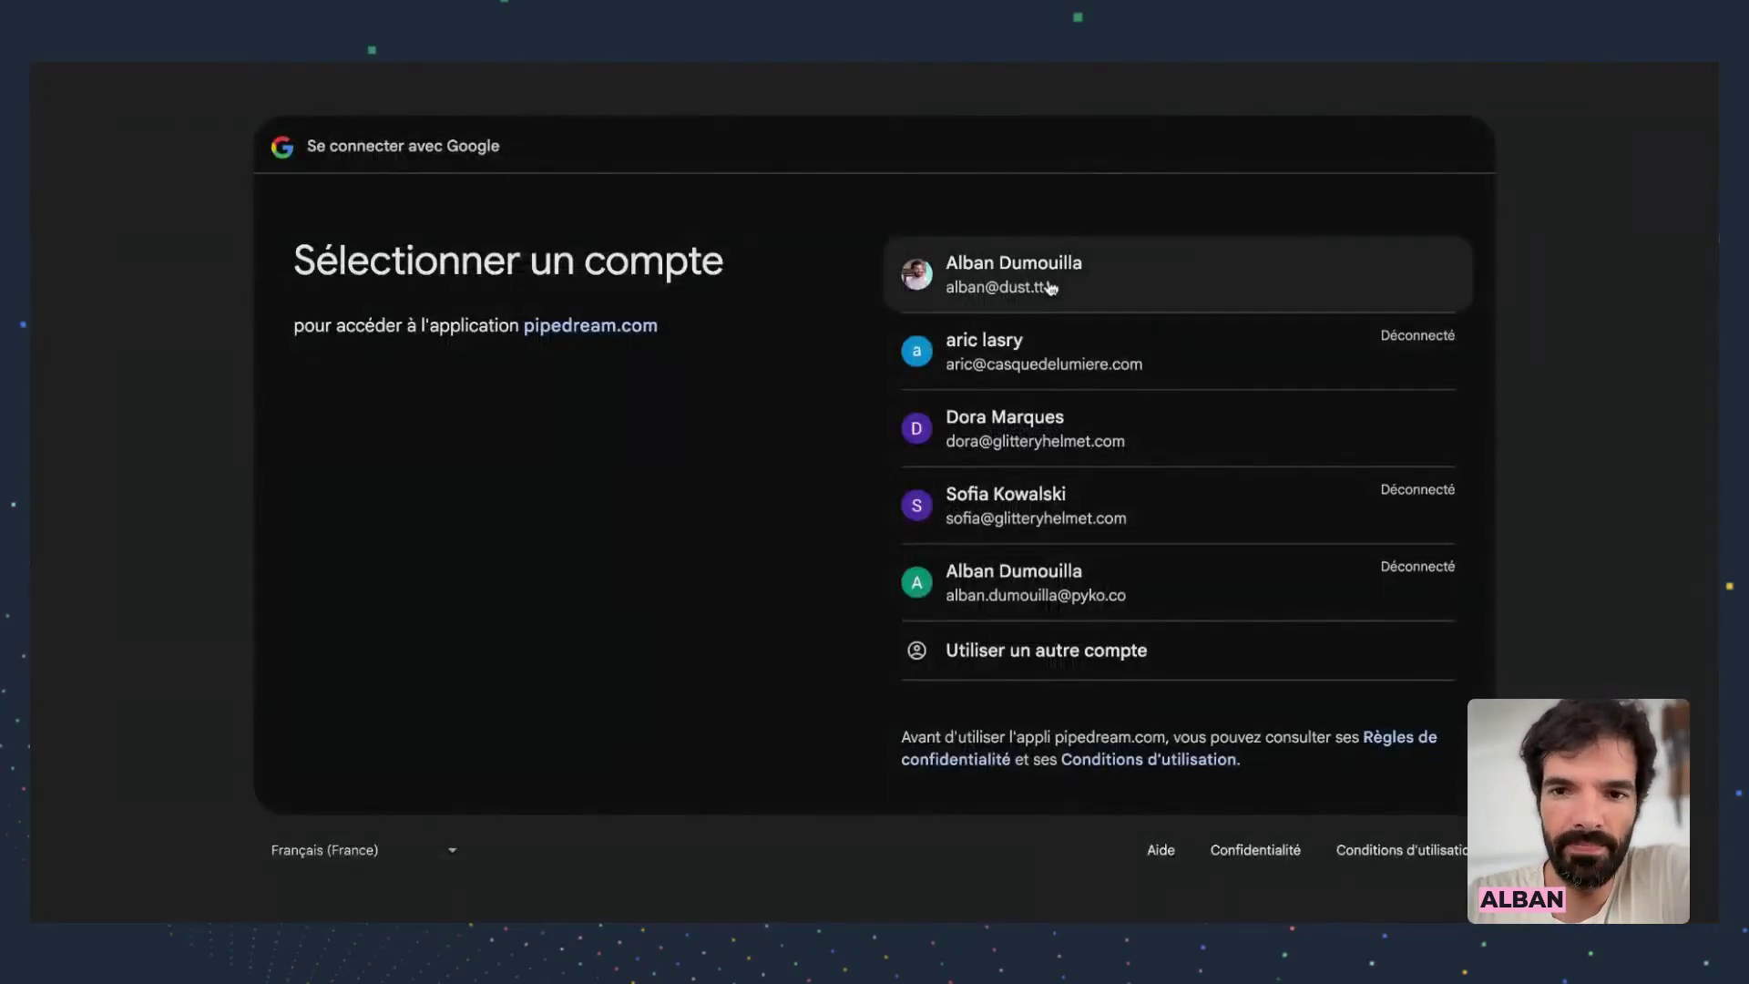
pyautogui.click(1046, 281)
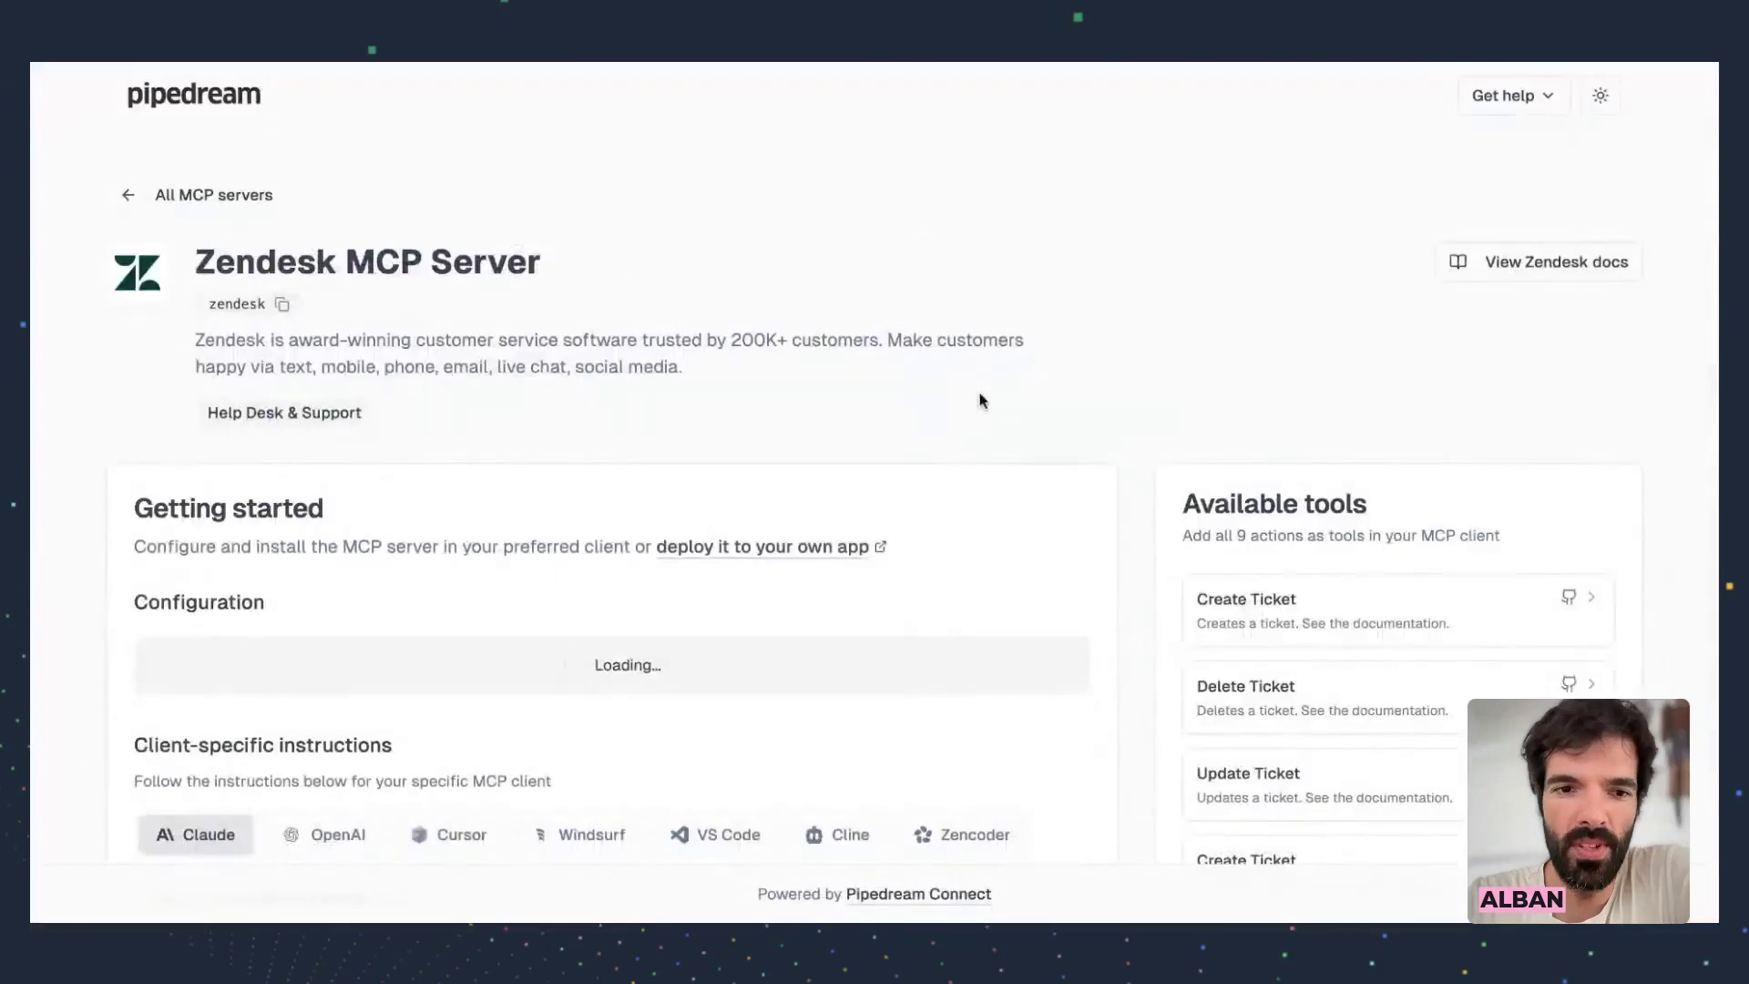
# Try to connect a Zendesk account to the MCP server using the subdomain d3v-dust
pyautogui.scroll(-4, 672, 401)
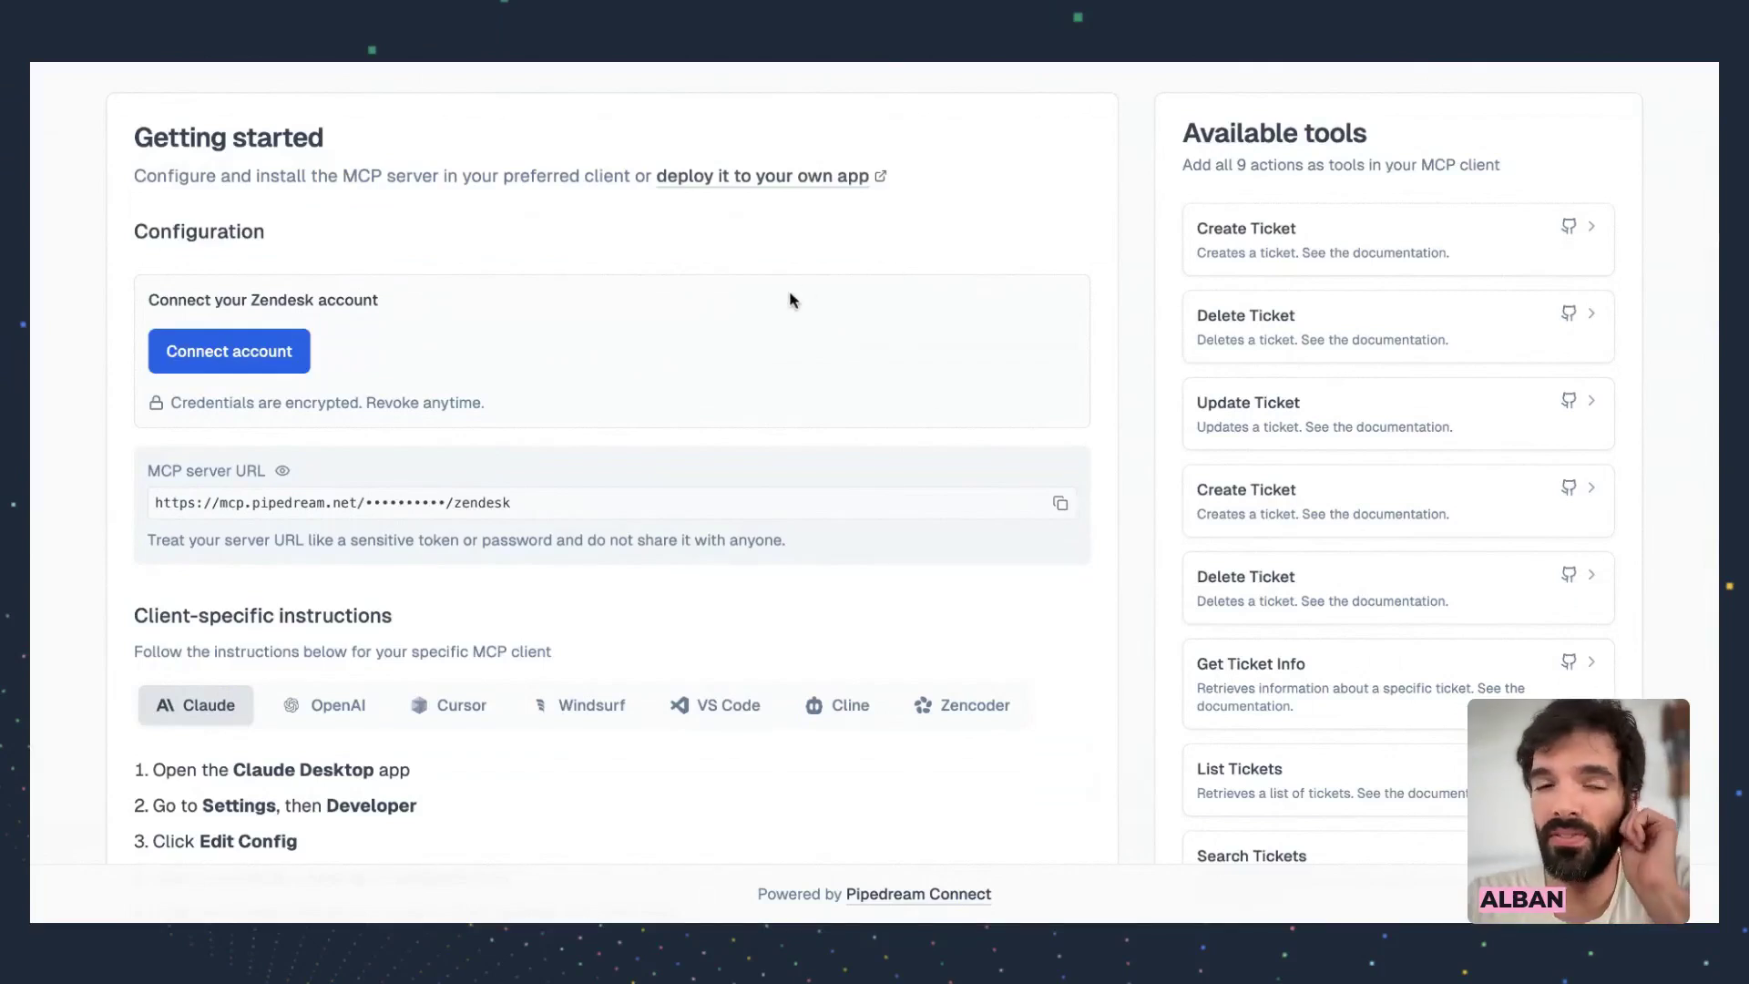
pyautogui.scroll(1, 788, 294)
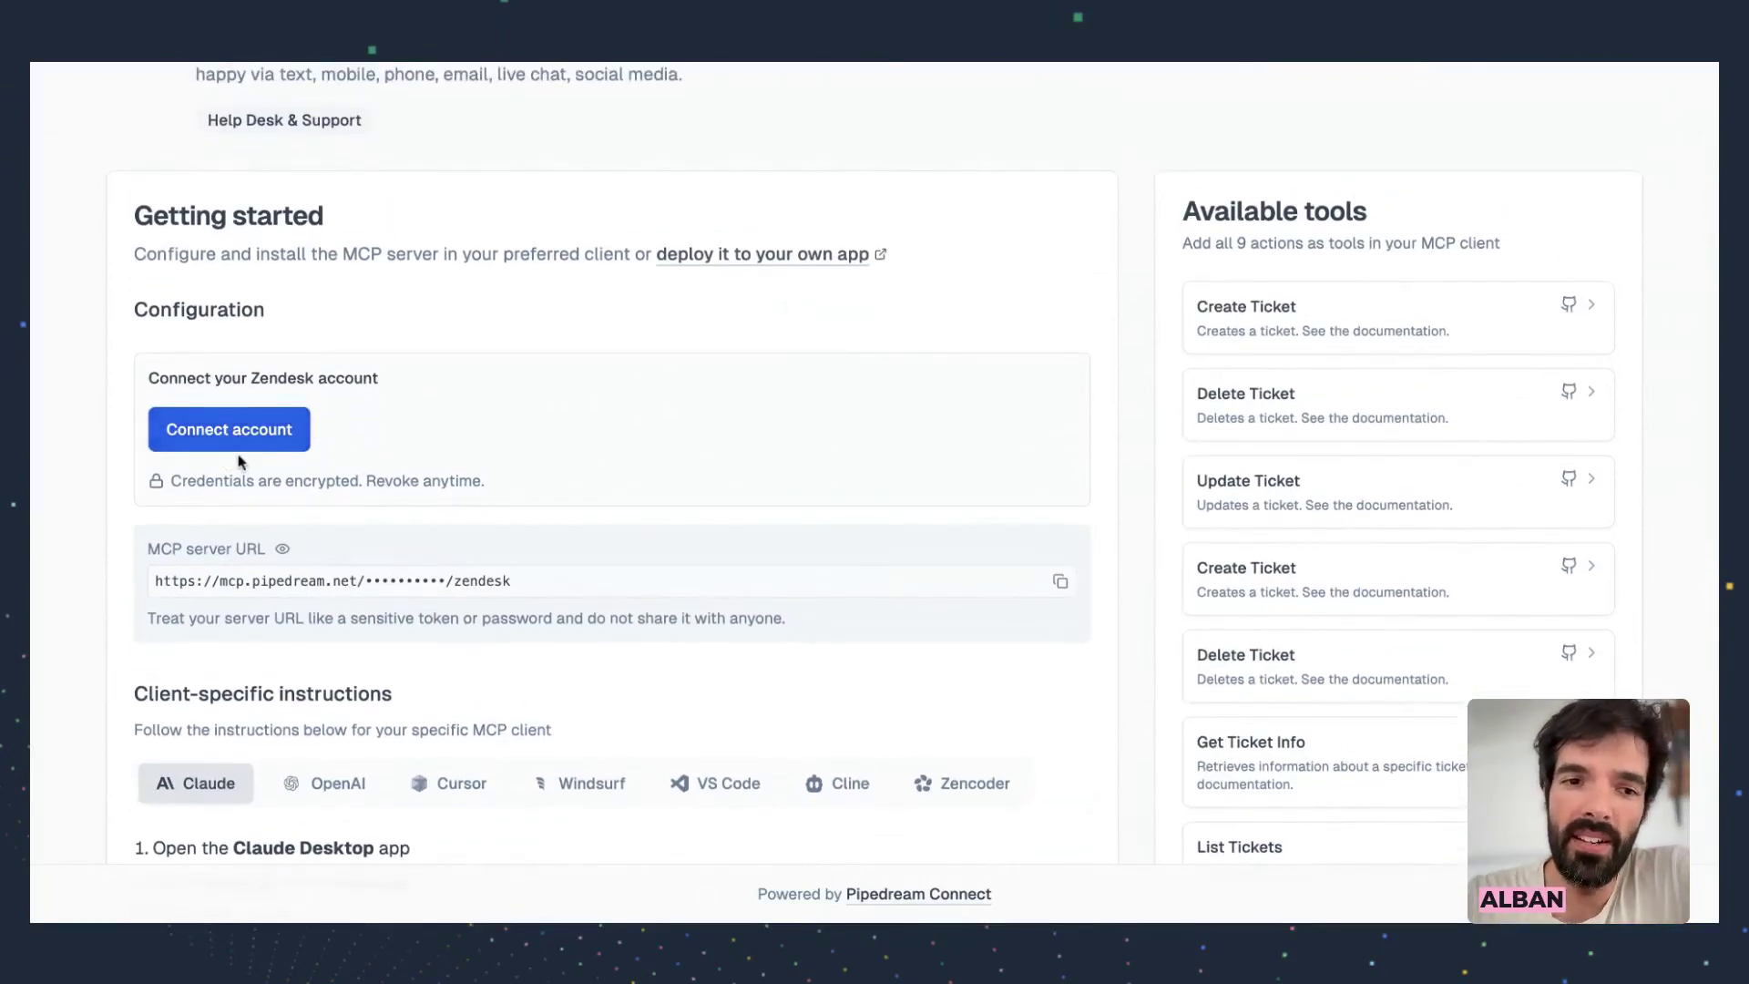
pyautogui.moveTo(153, 377); pyautogui.dragTo(336, 378)
pyautogui.click(342, 378)
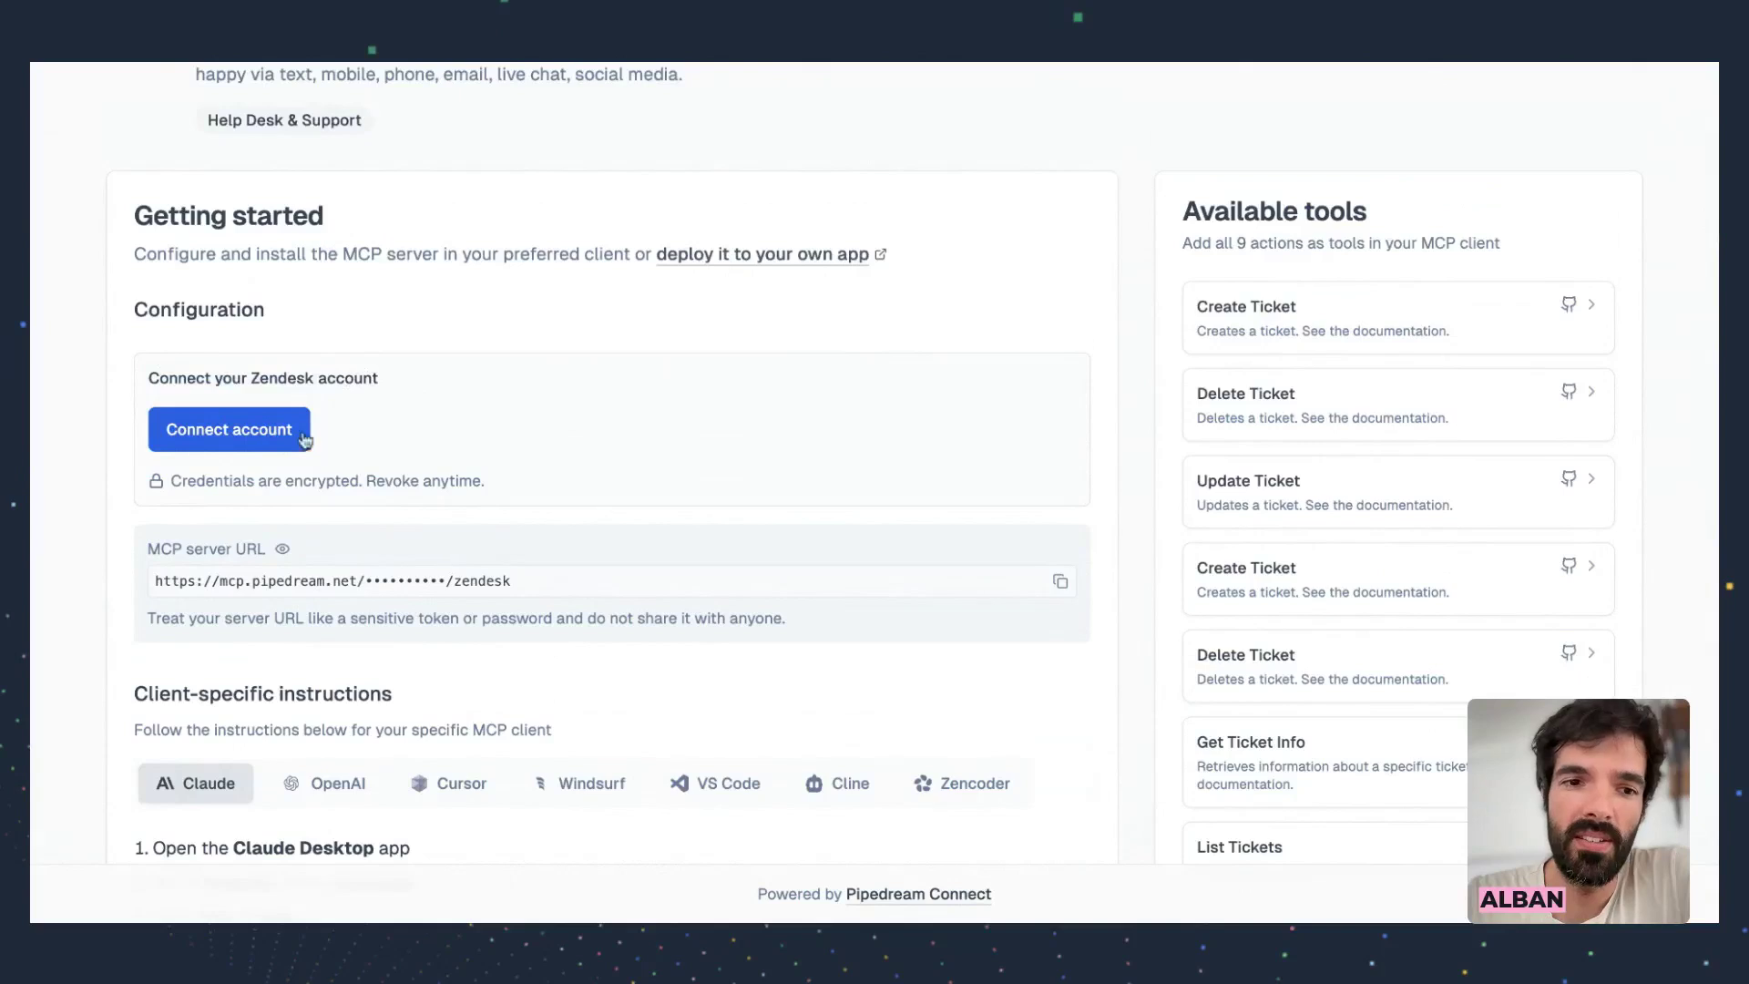
pyautogui.click(272, 446)
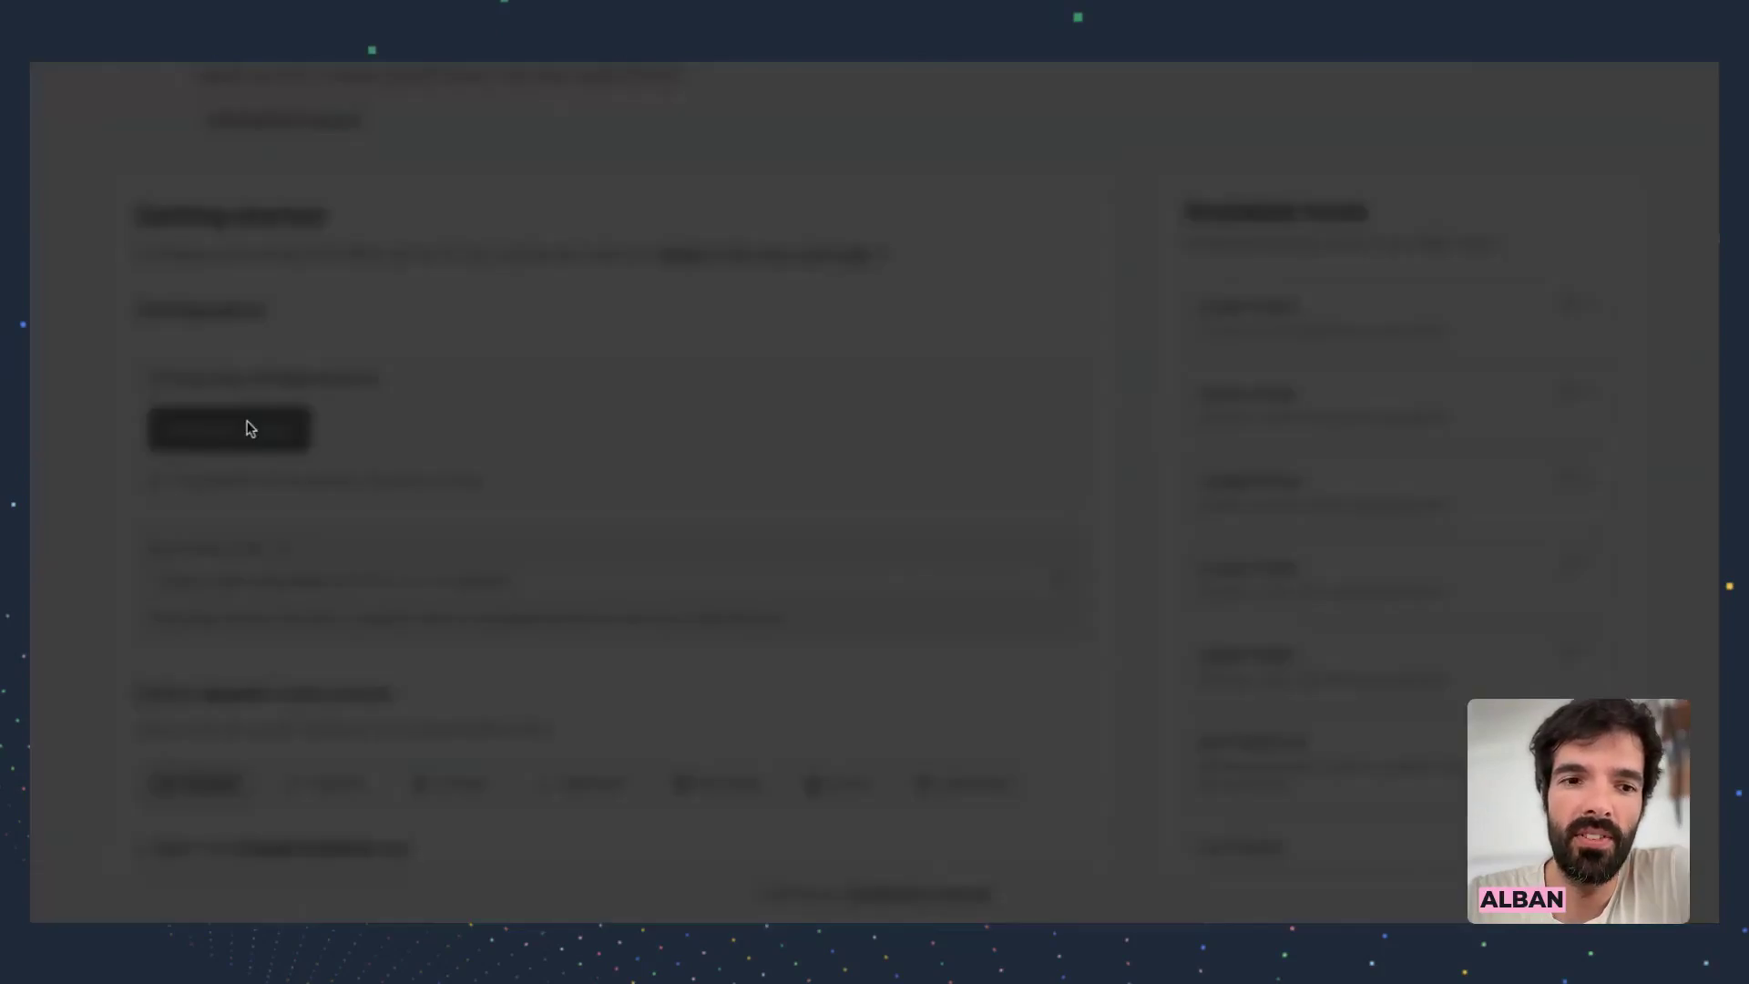
pyautogui.click(916, 802)
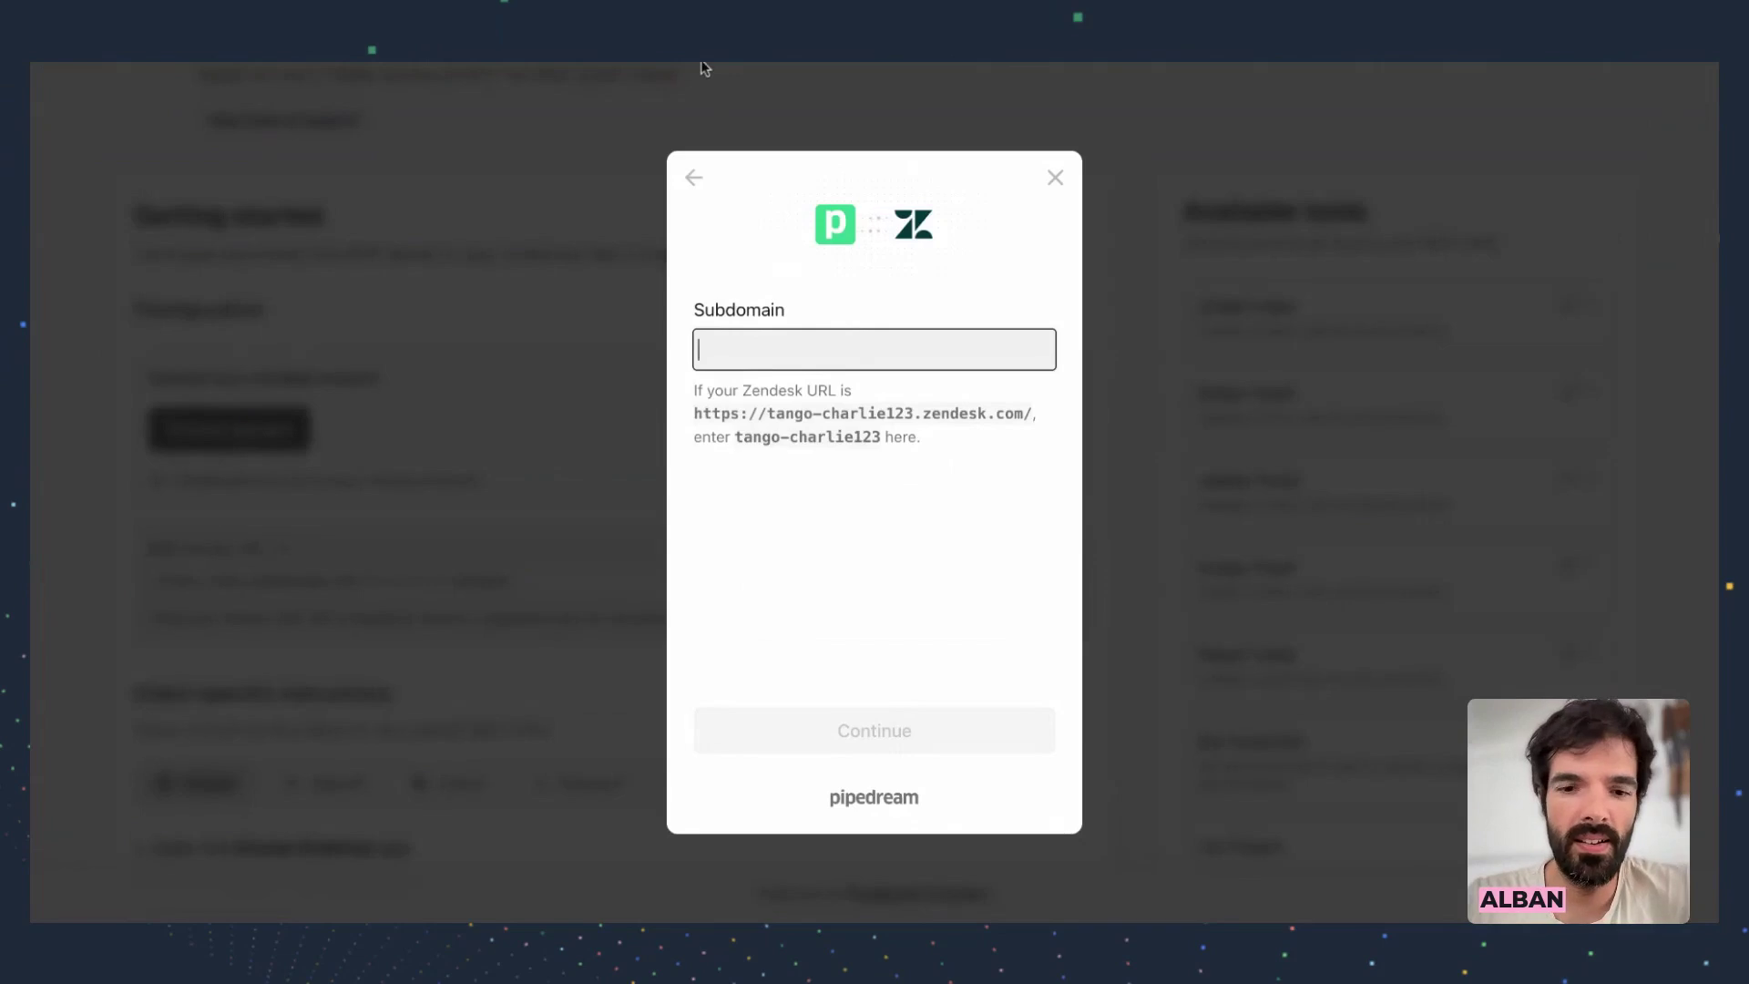
pyautogui.write('d3v-dust')
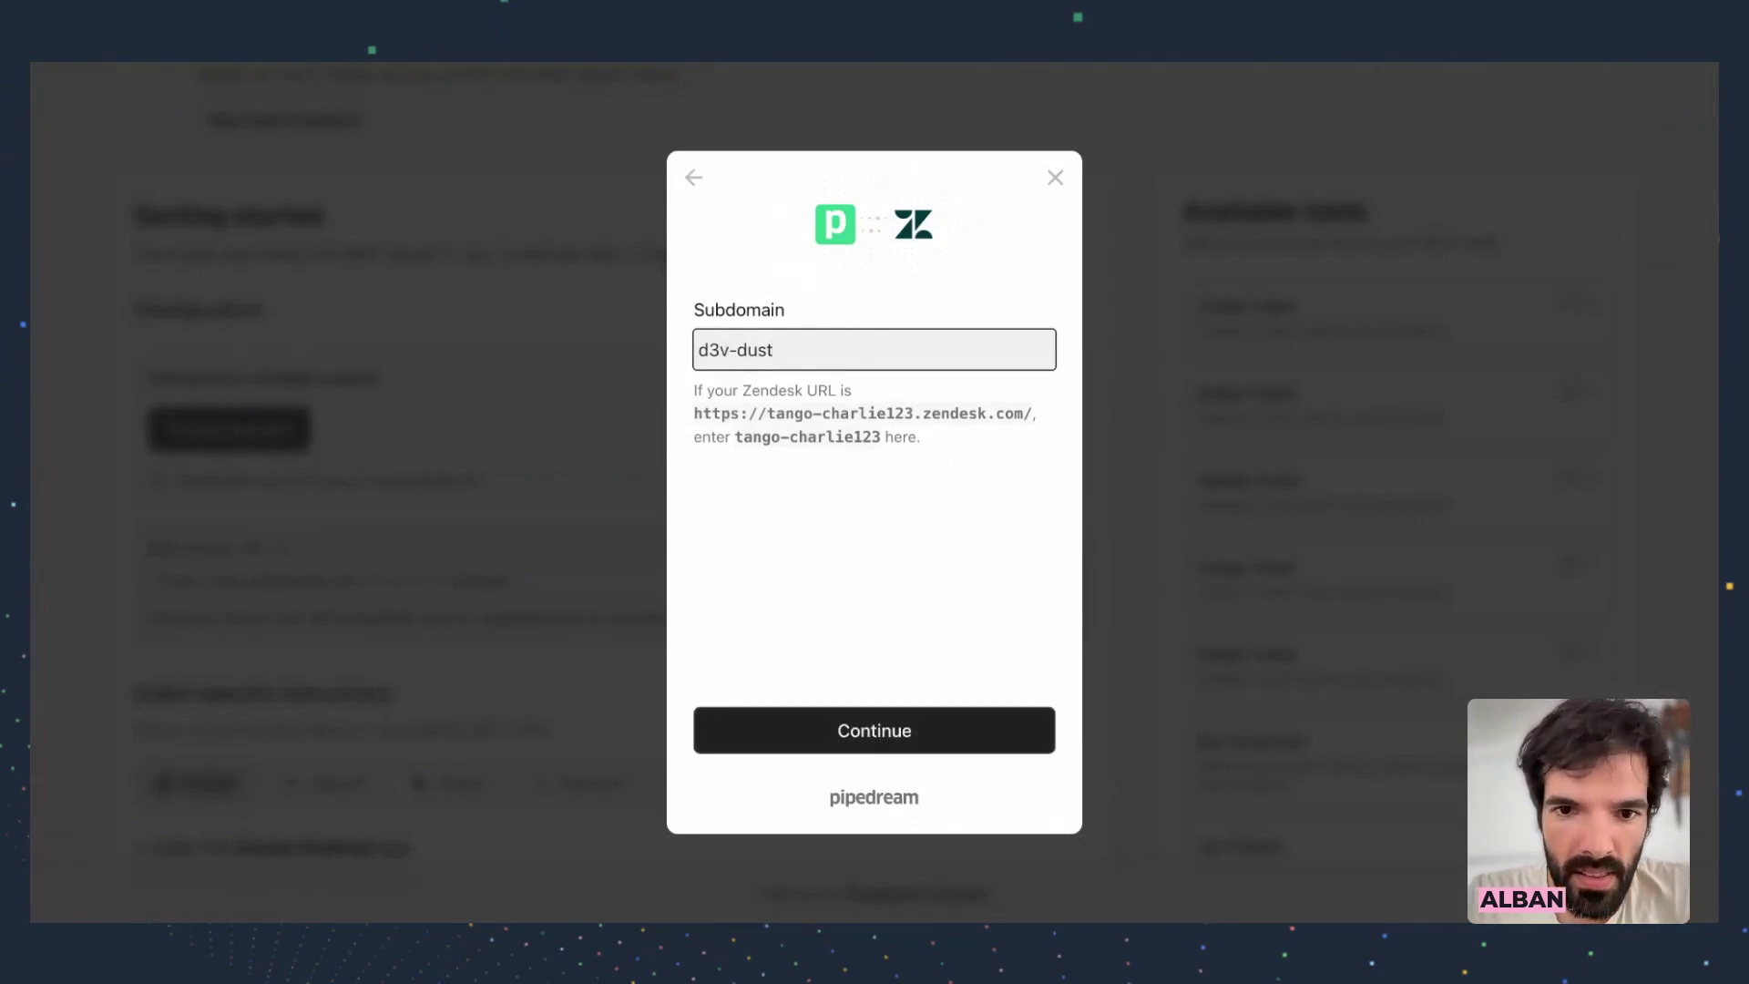
pyautogui.click(846, 734)
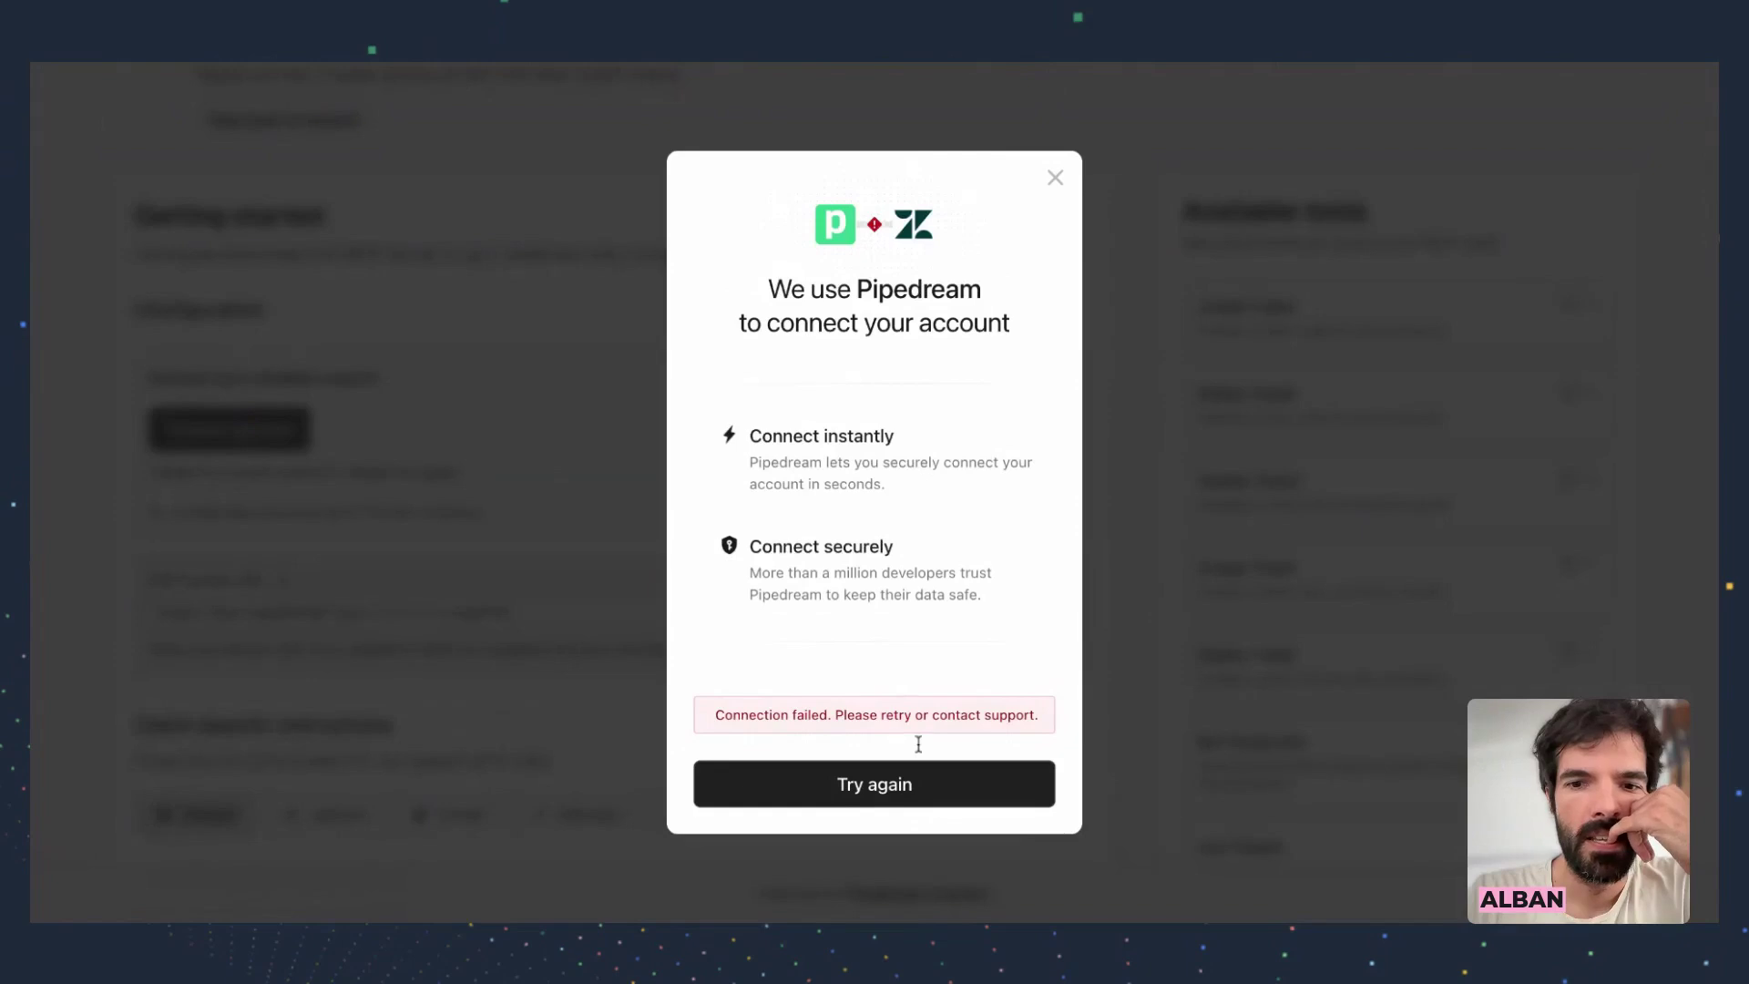
# Retry the Zendesk account connection with the same d3v-dust subdomain, and close the connection dialog
pyautogui.click(925, 784)
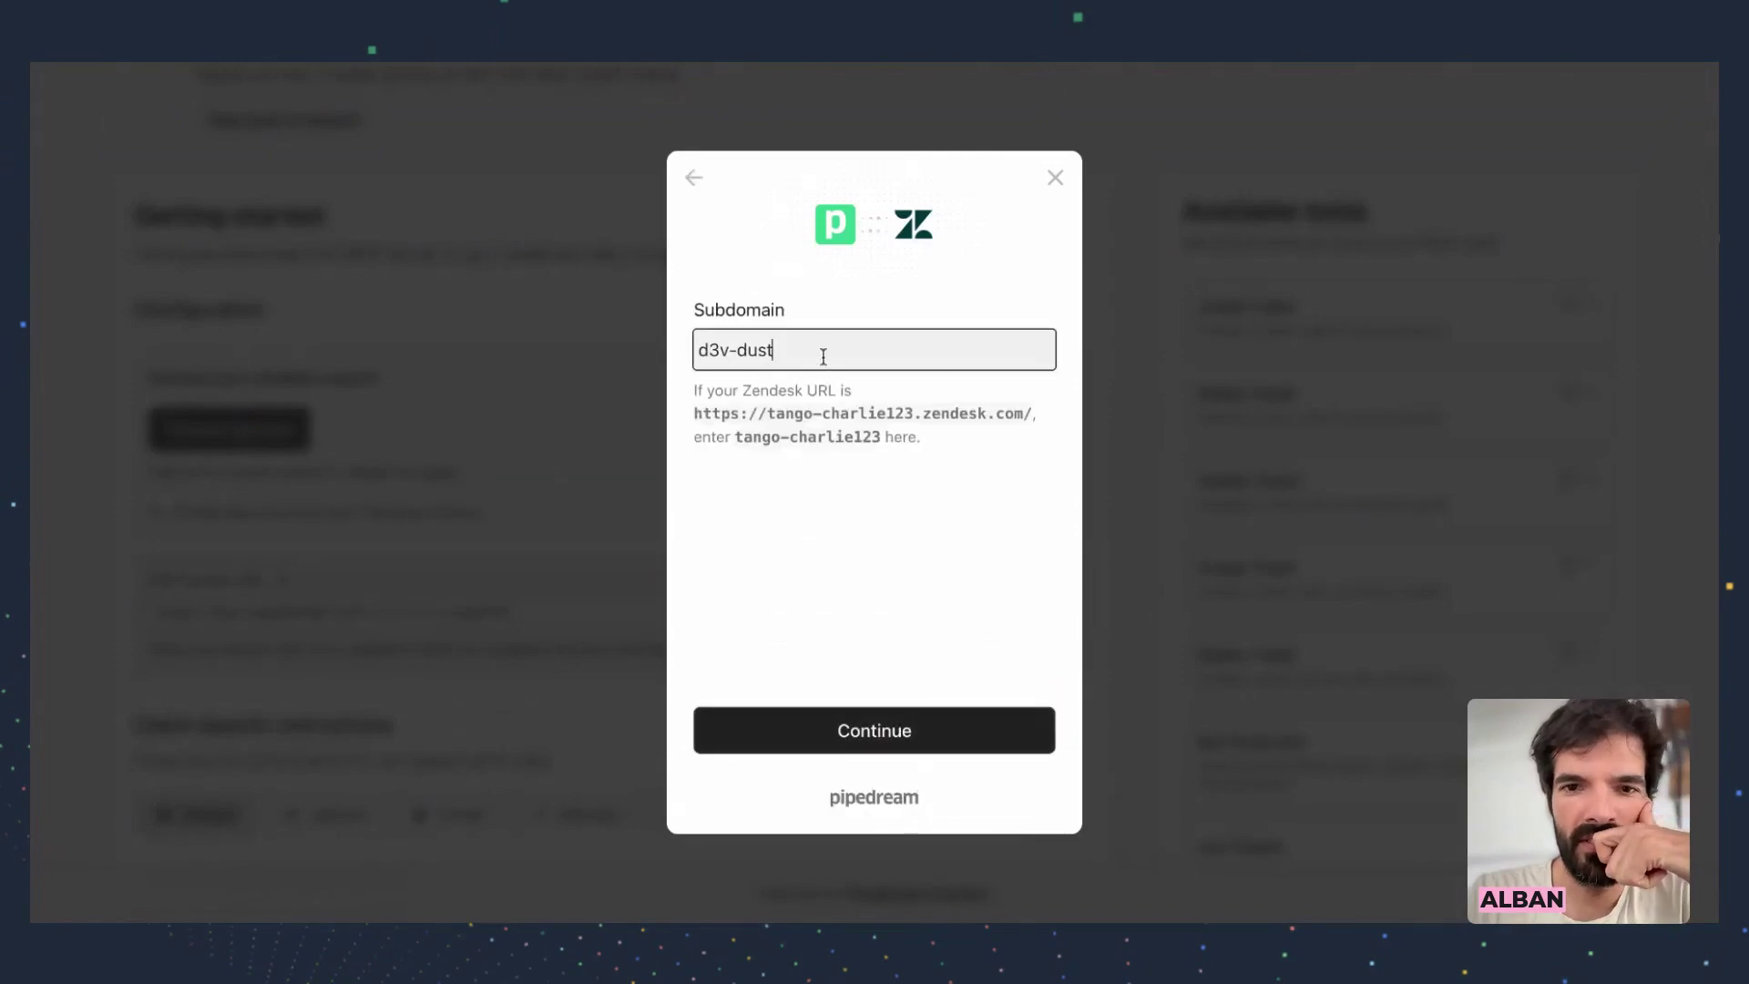
pyautogui.click(883, 729)
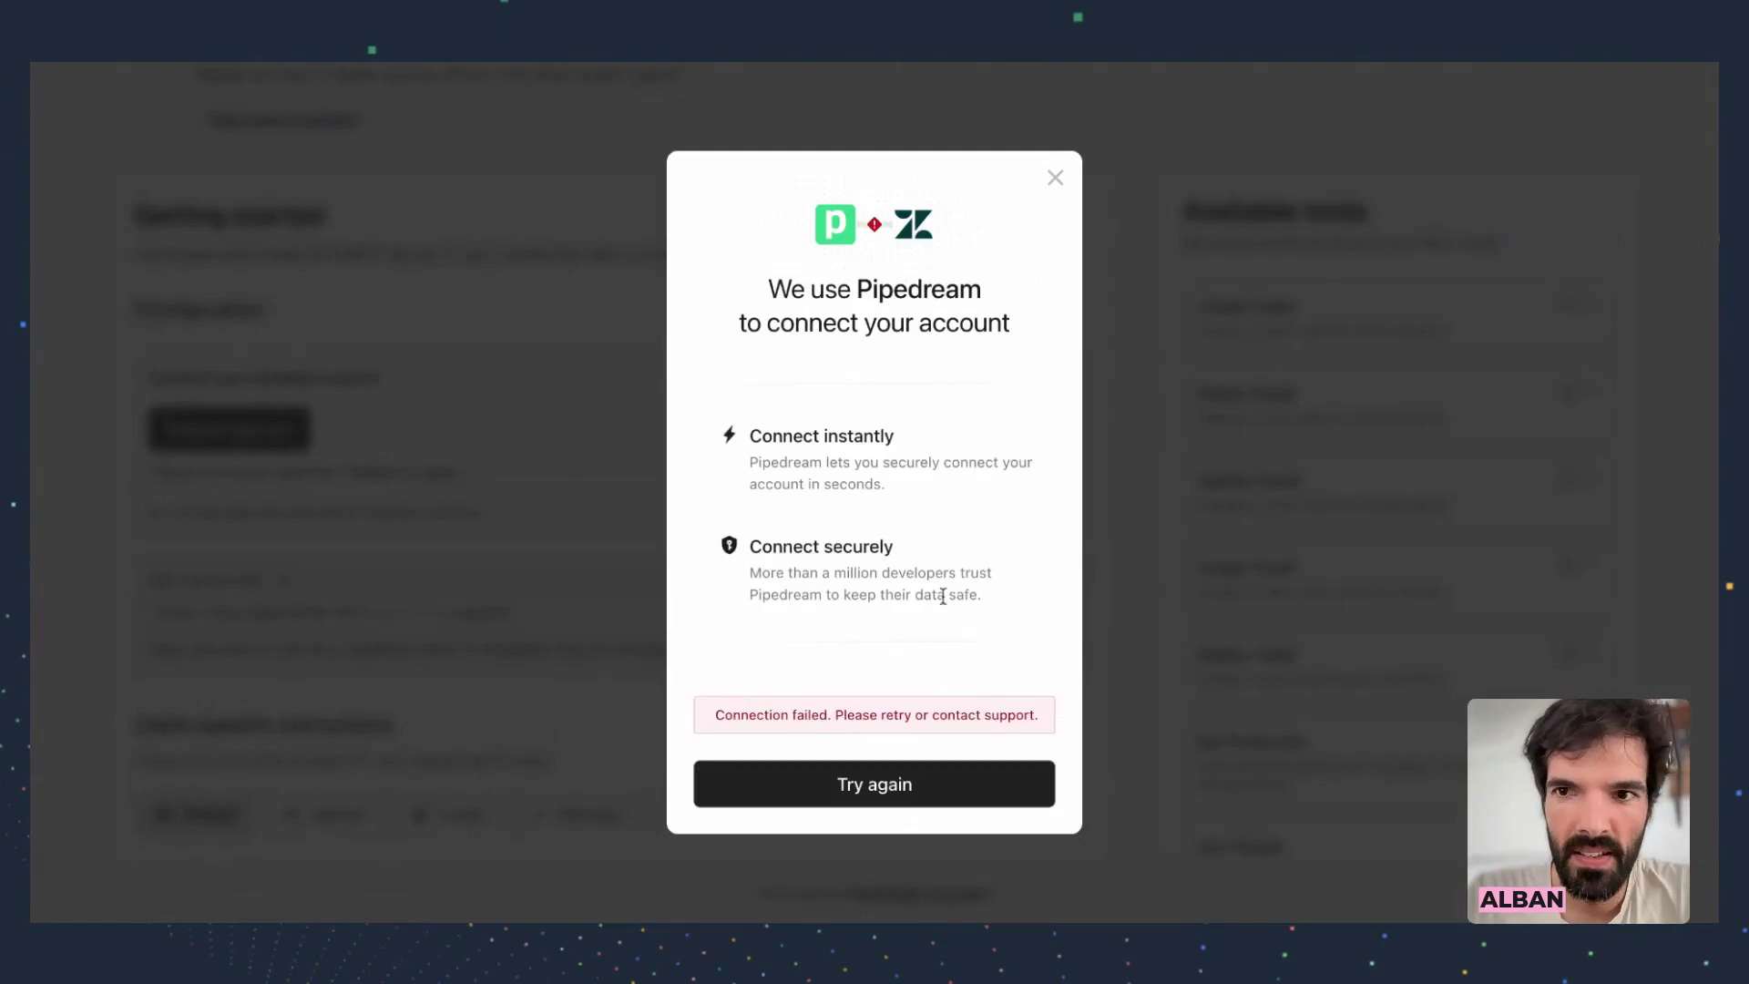
pyautogui.click(924, 798)
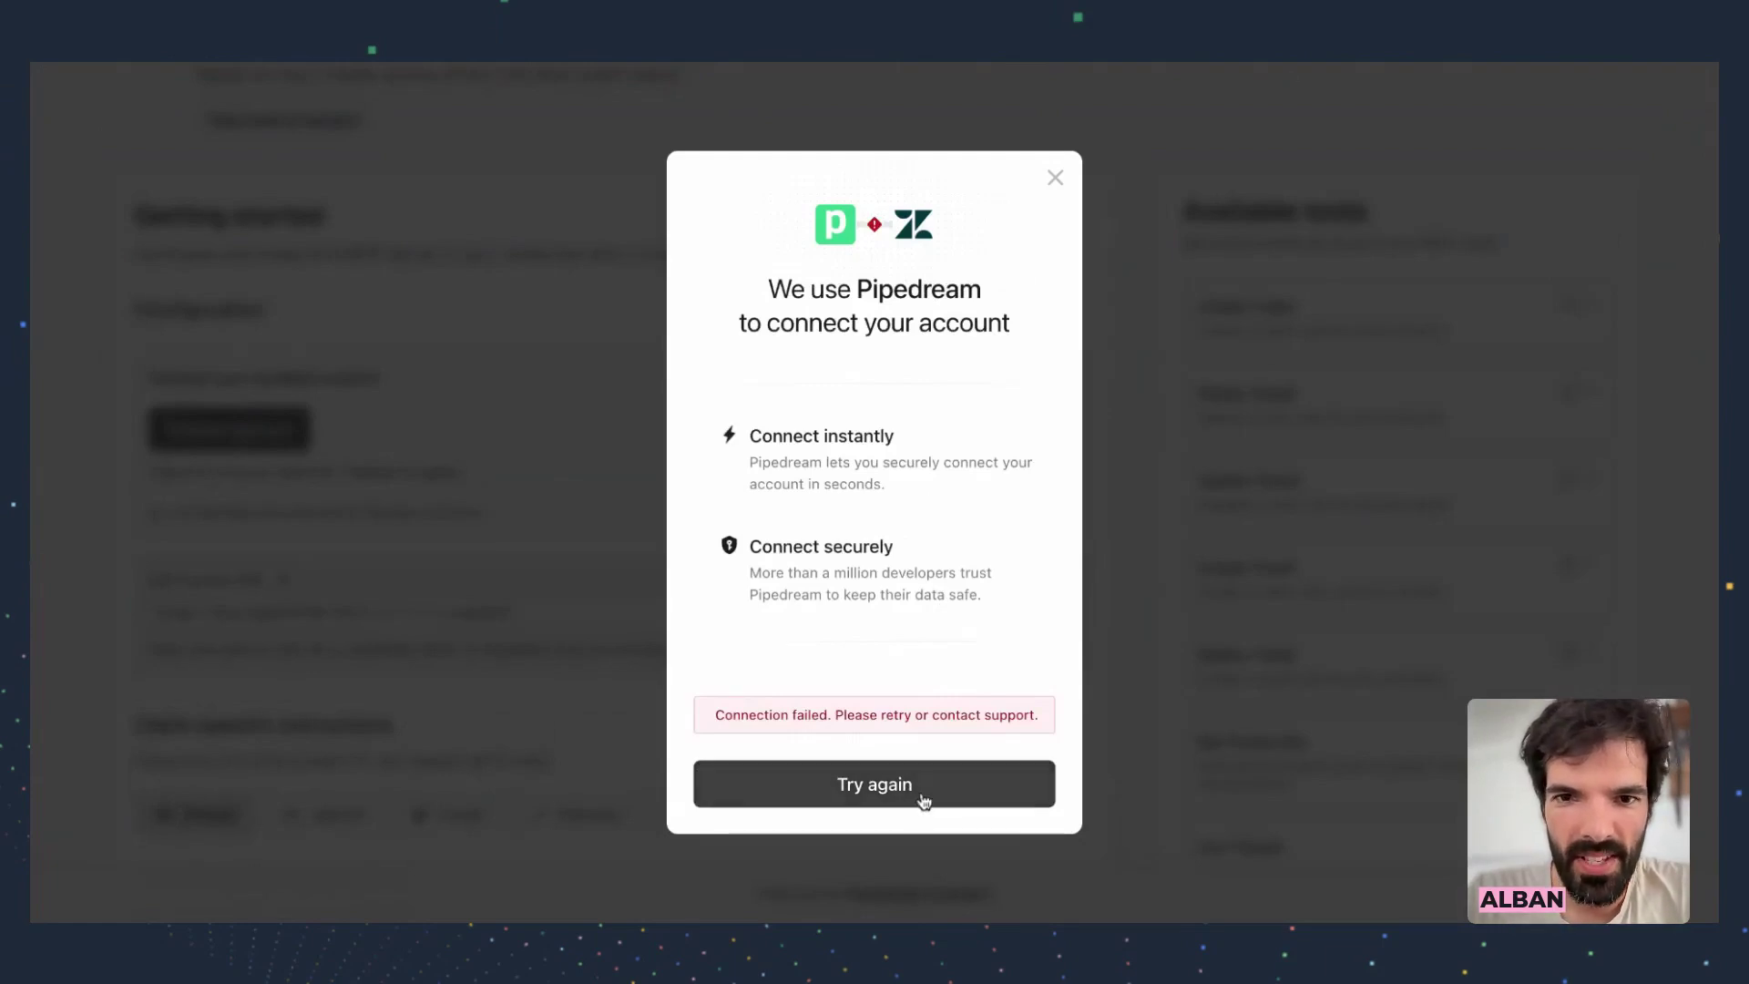
pyautogui.moveTo(867, 356); pyautogui.dragTo(640, 358)
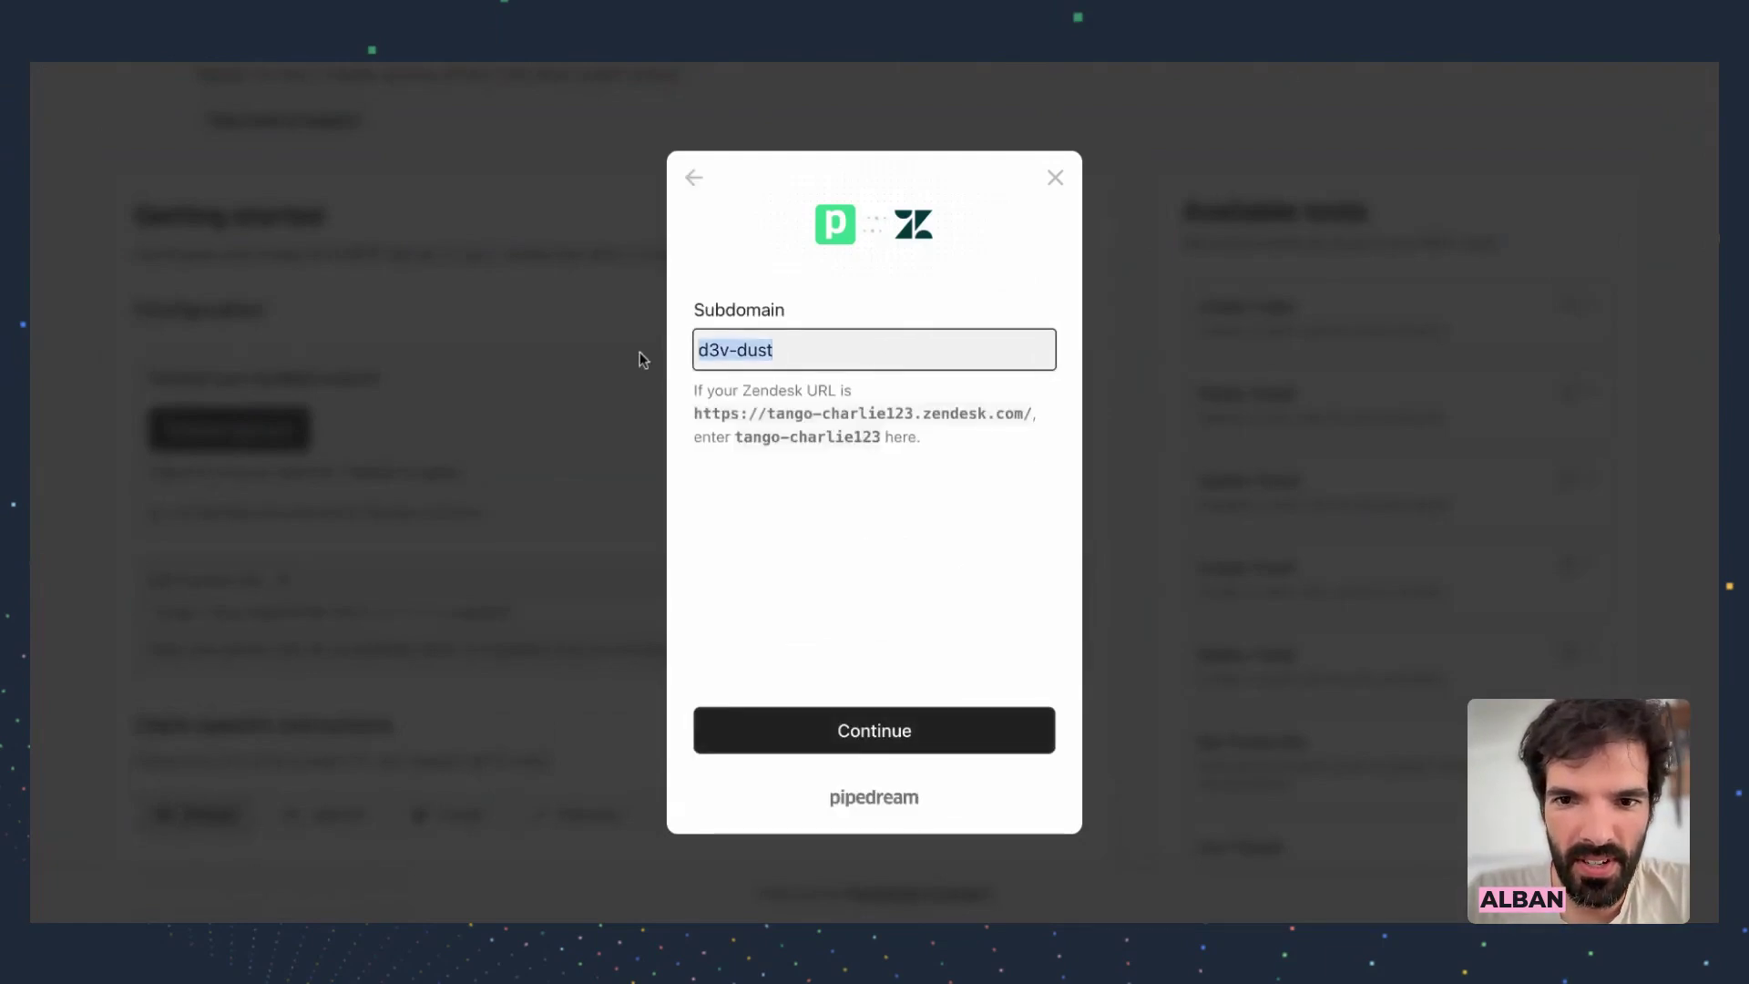
pyautogui.press('super+Tab')
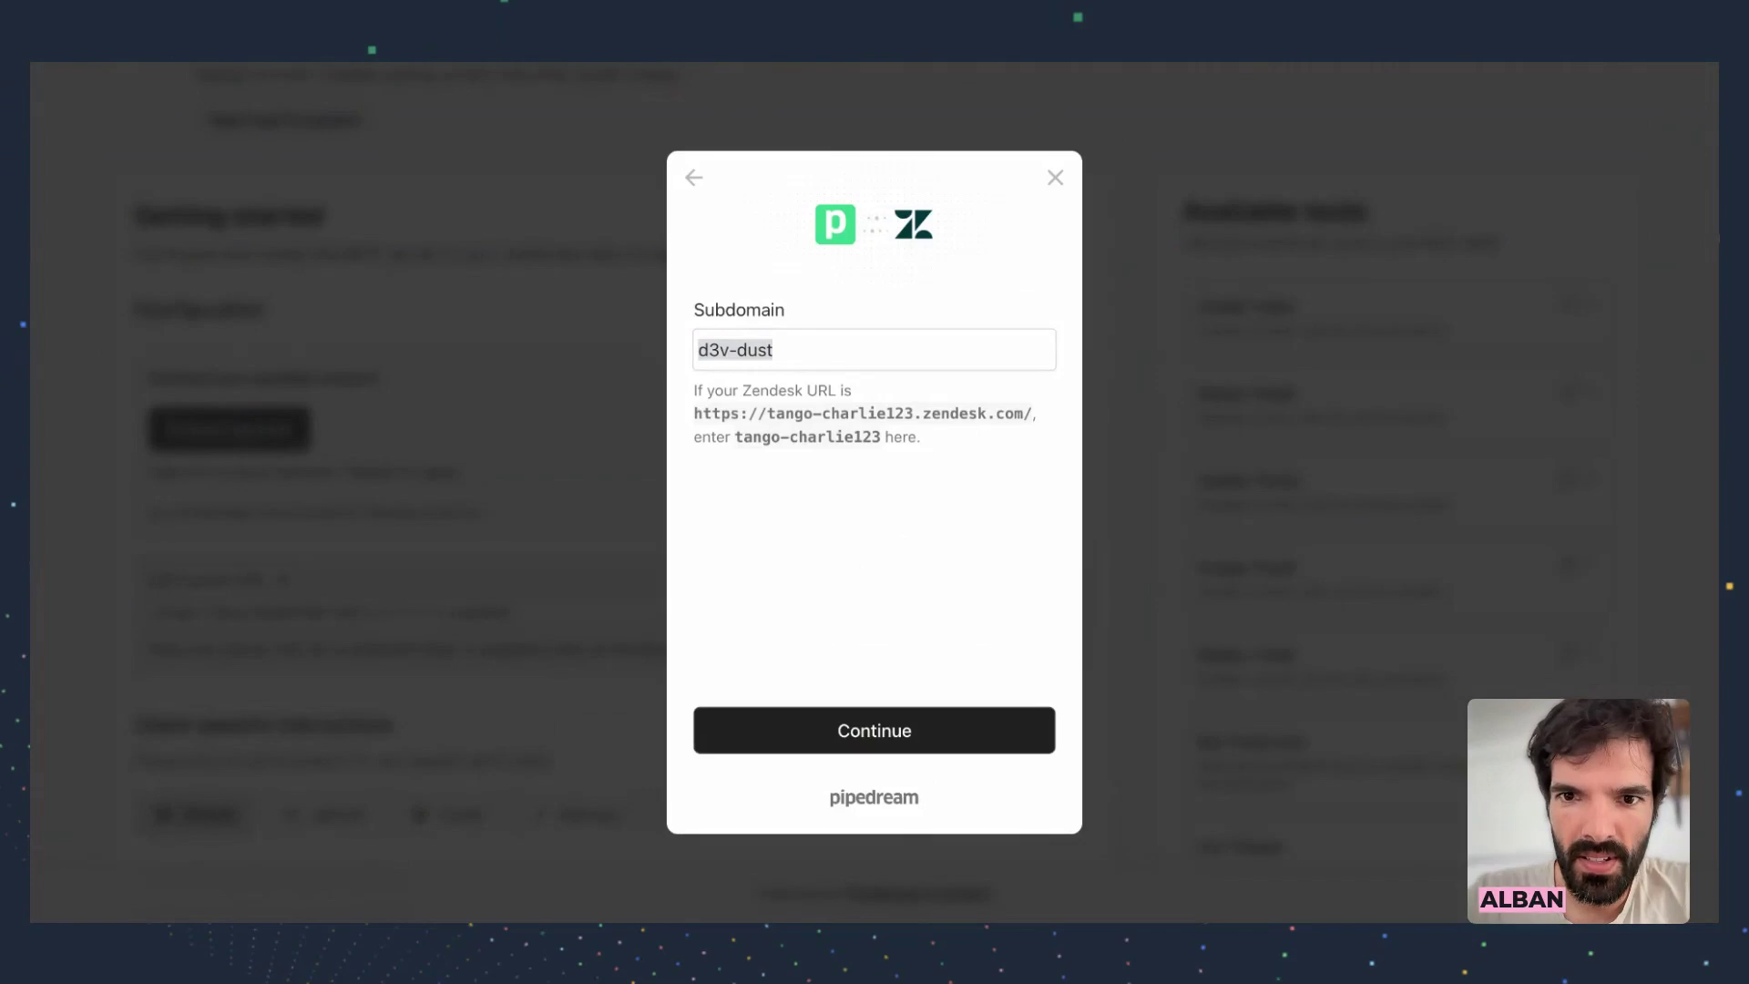
pyautogui.press('super+Tab')
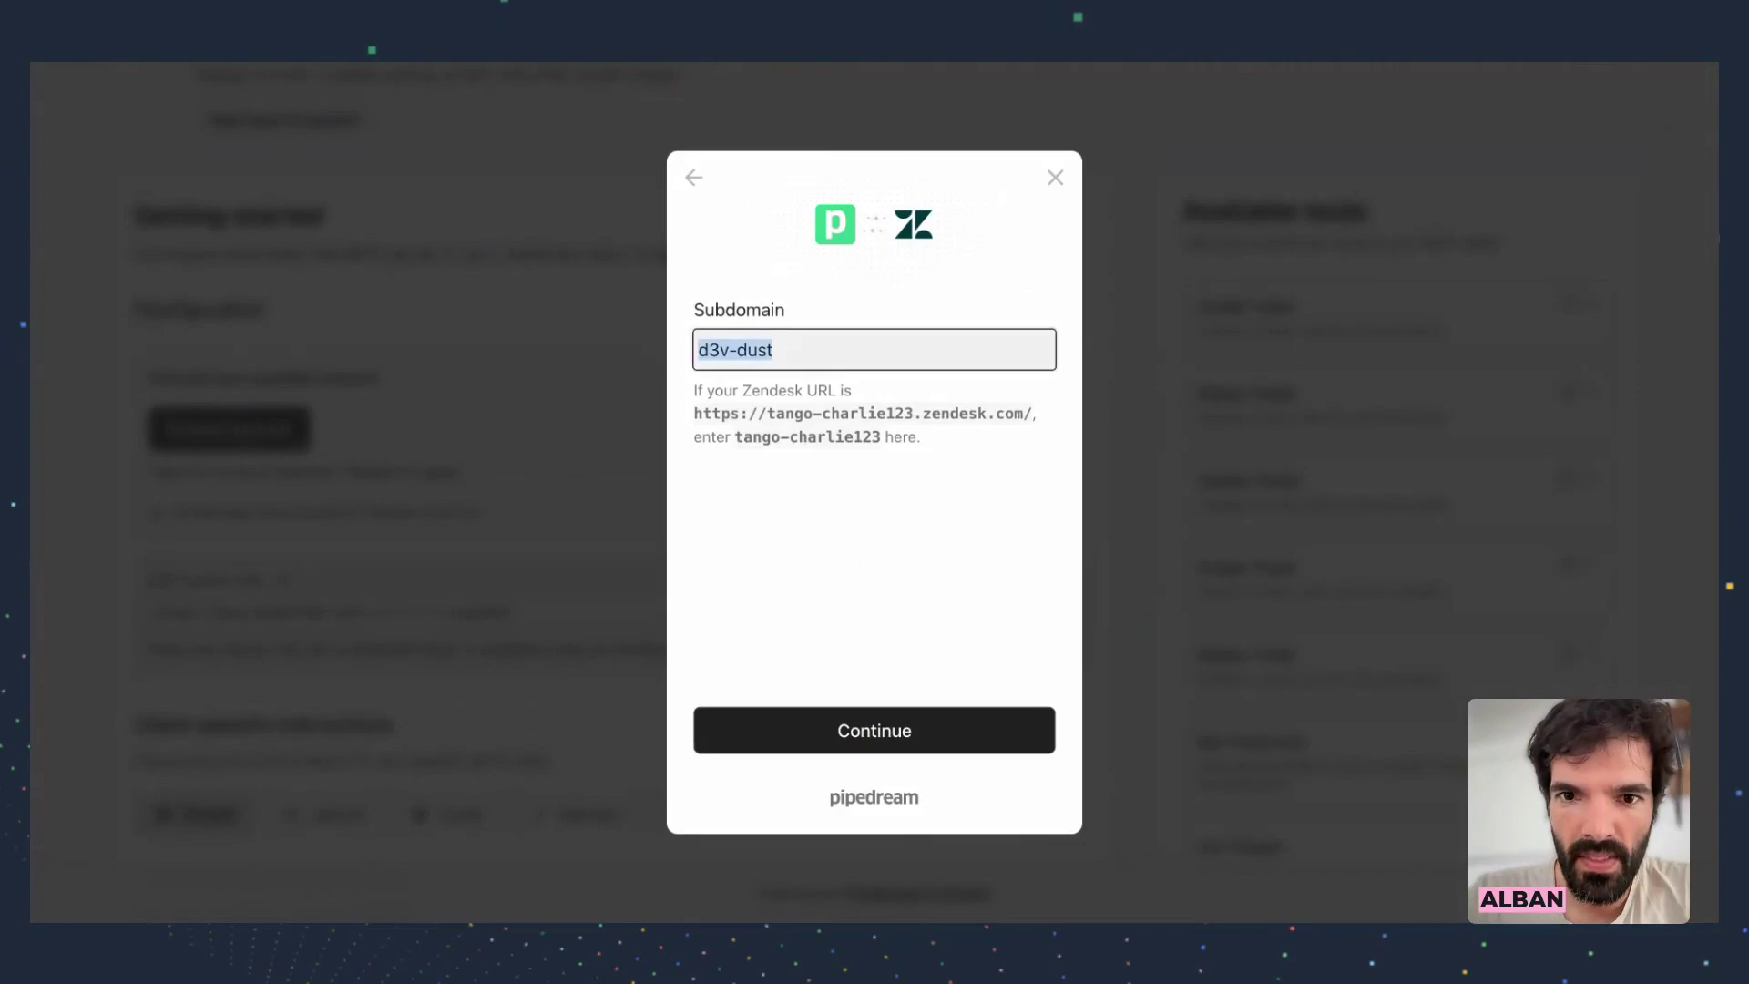
pyautogui.click(839, 729)
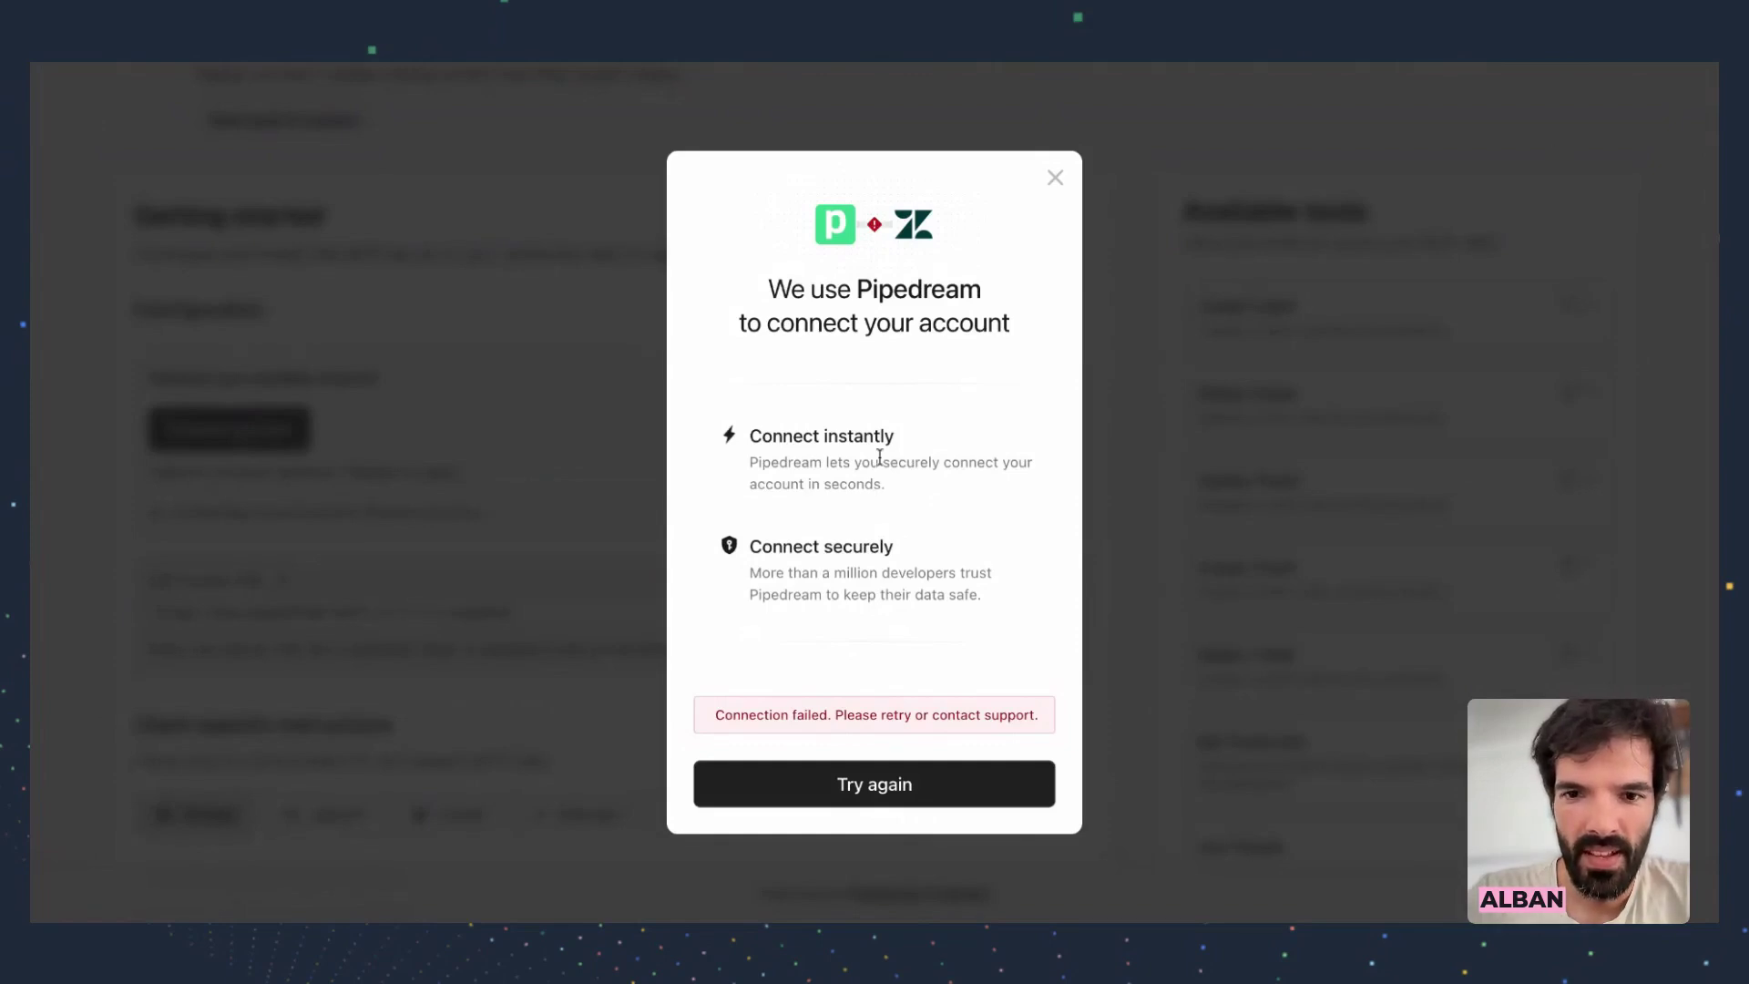
pyautogui.click(1055, 176)
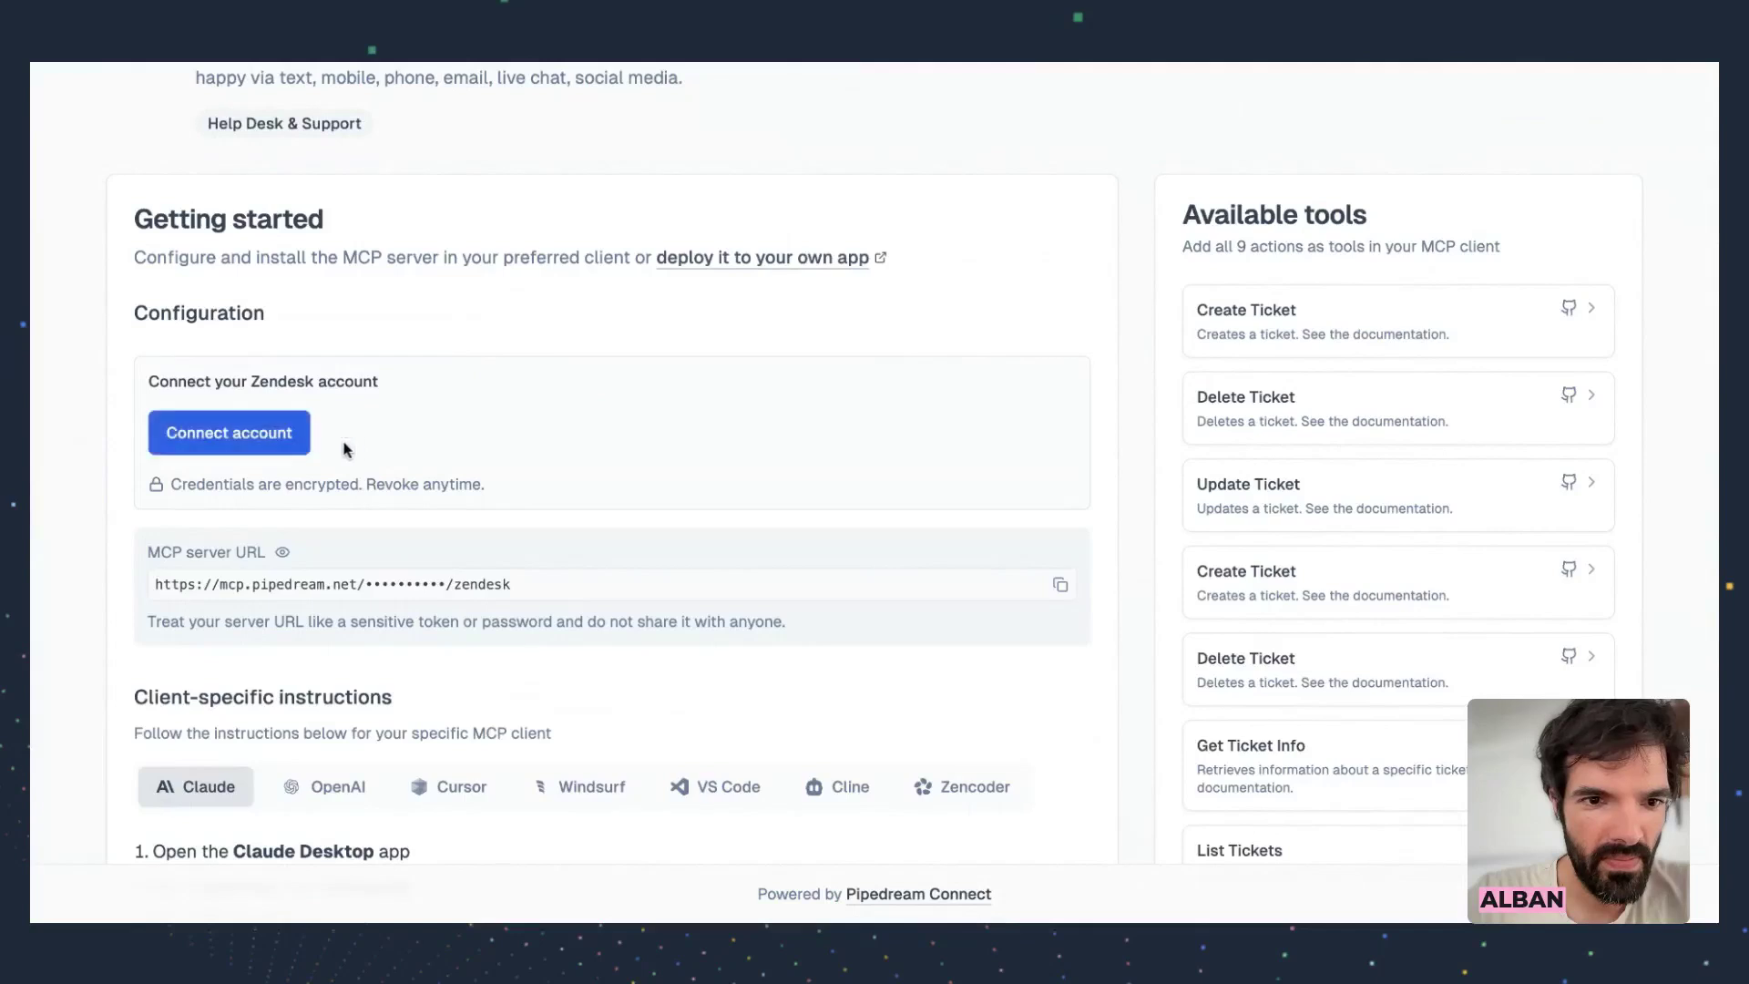
# Start a fresh Zendesk account connection with the subdomain d3v-dust and complete it
pyautogui.click(269, 443)
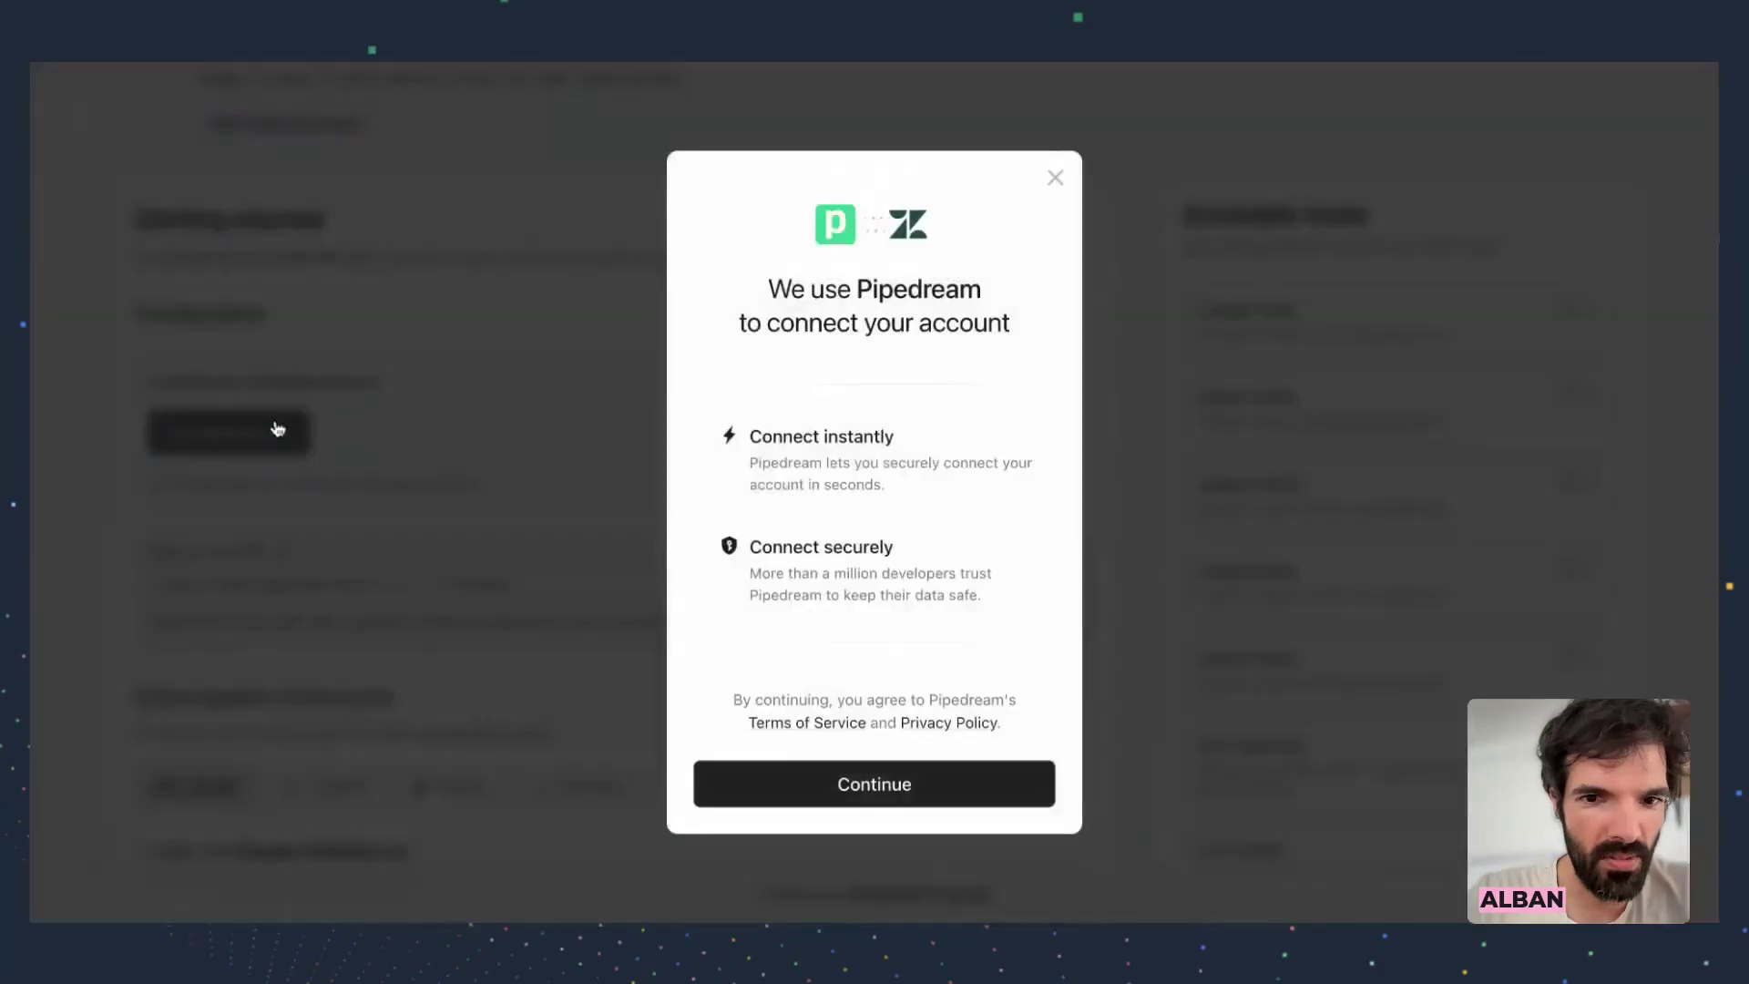
pyautogui.click(866, 782)
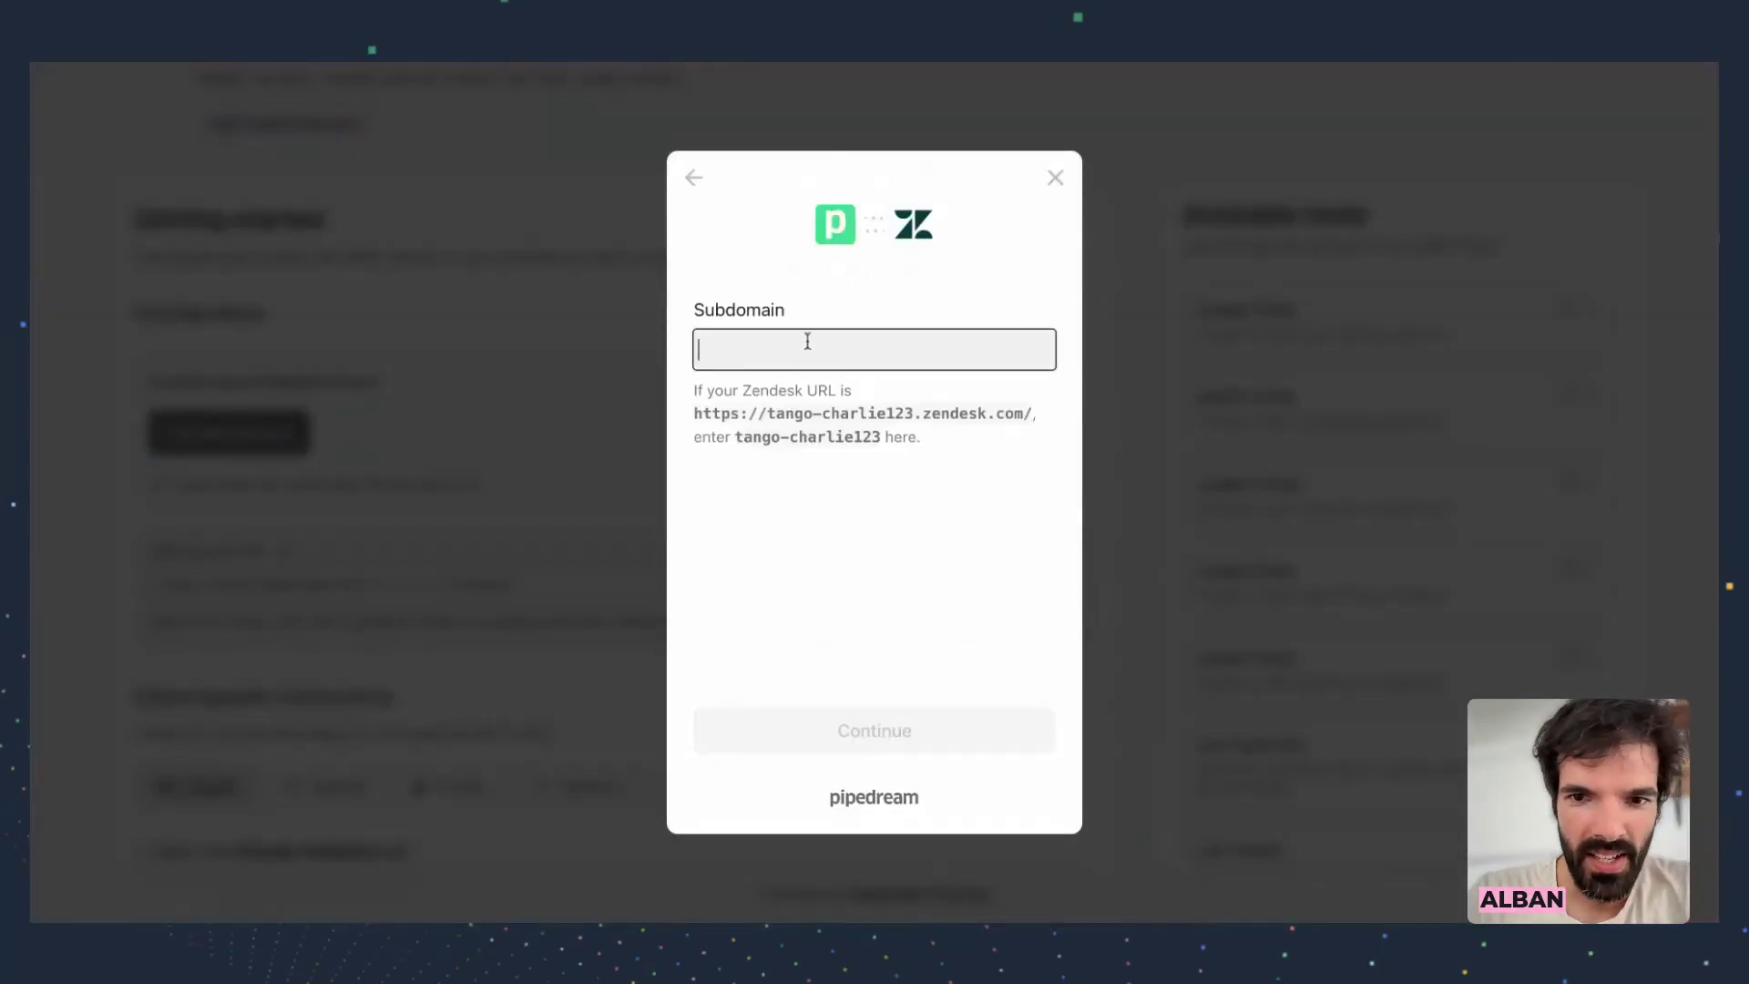
pyautogui.write('d3v-dust')
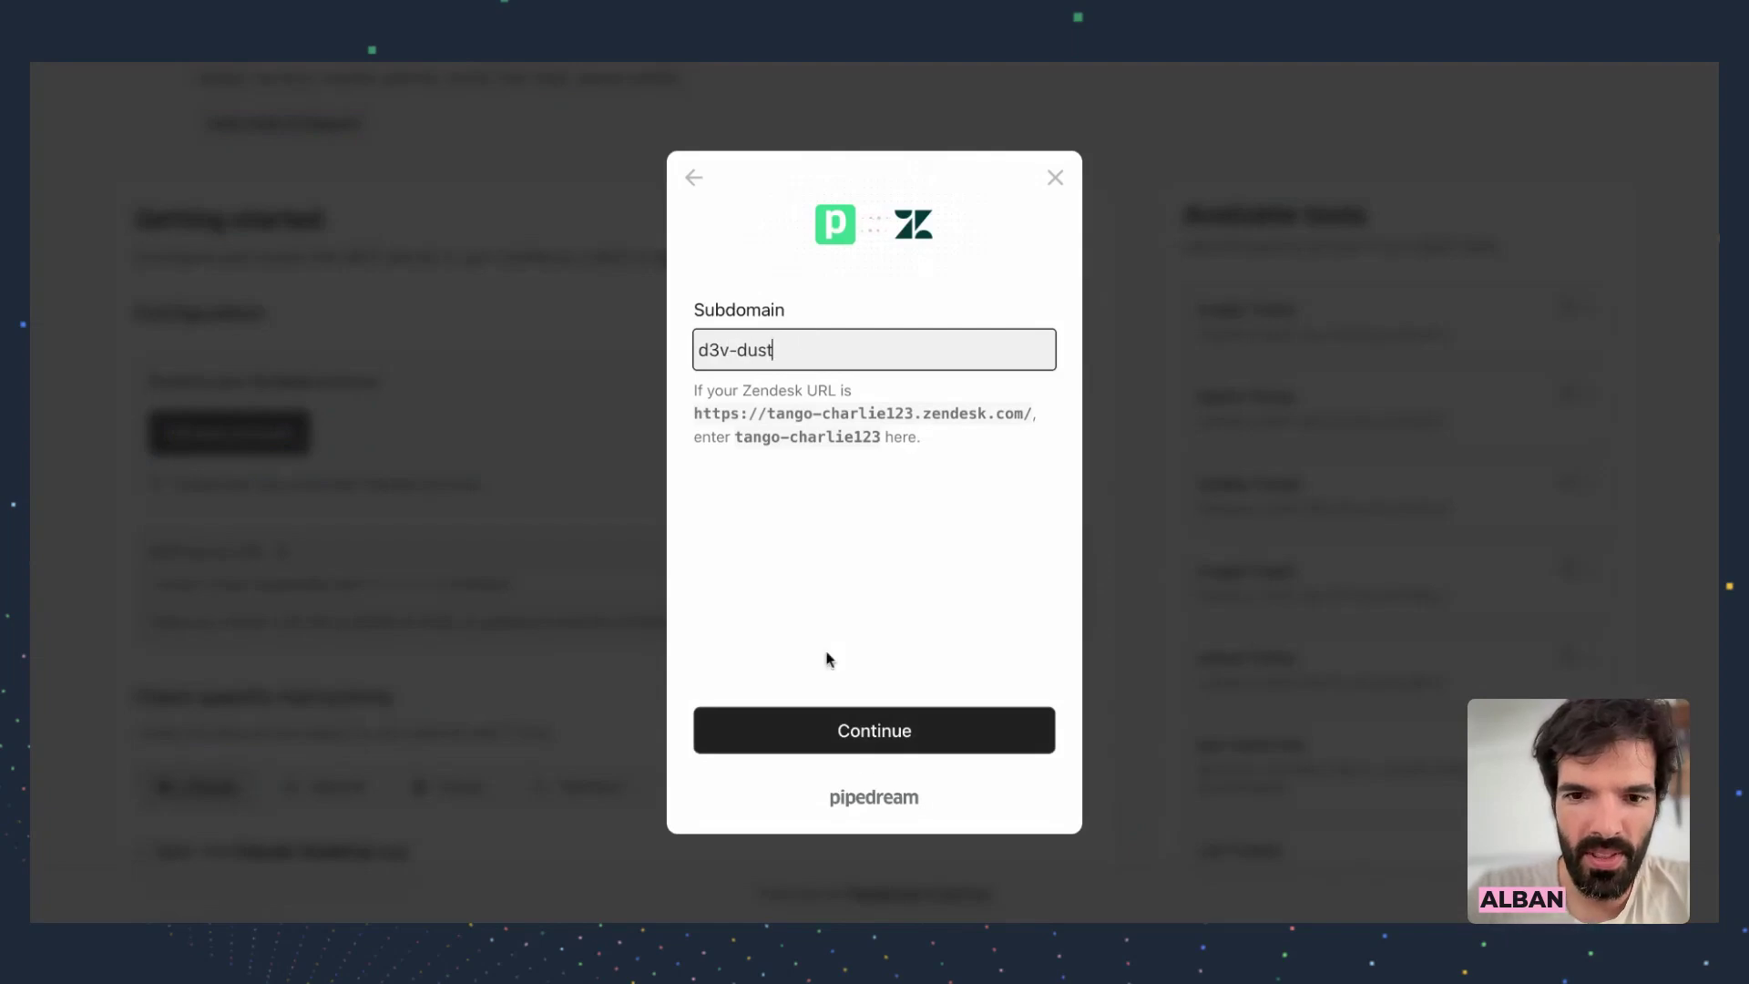
pyautogui.click(877, 730)
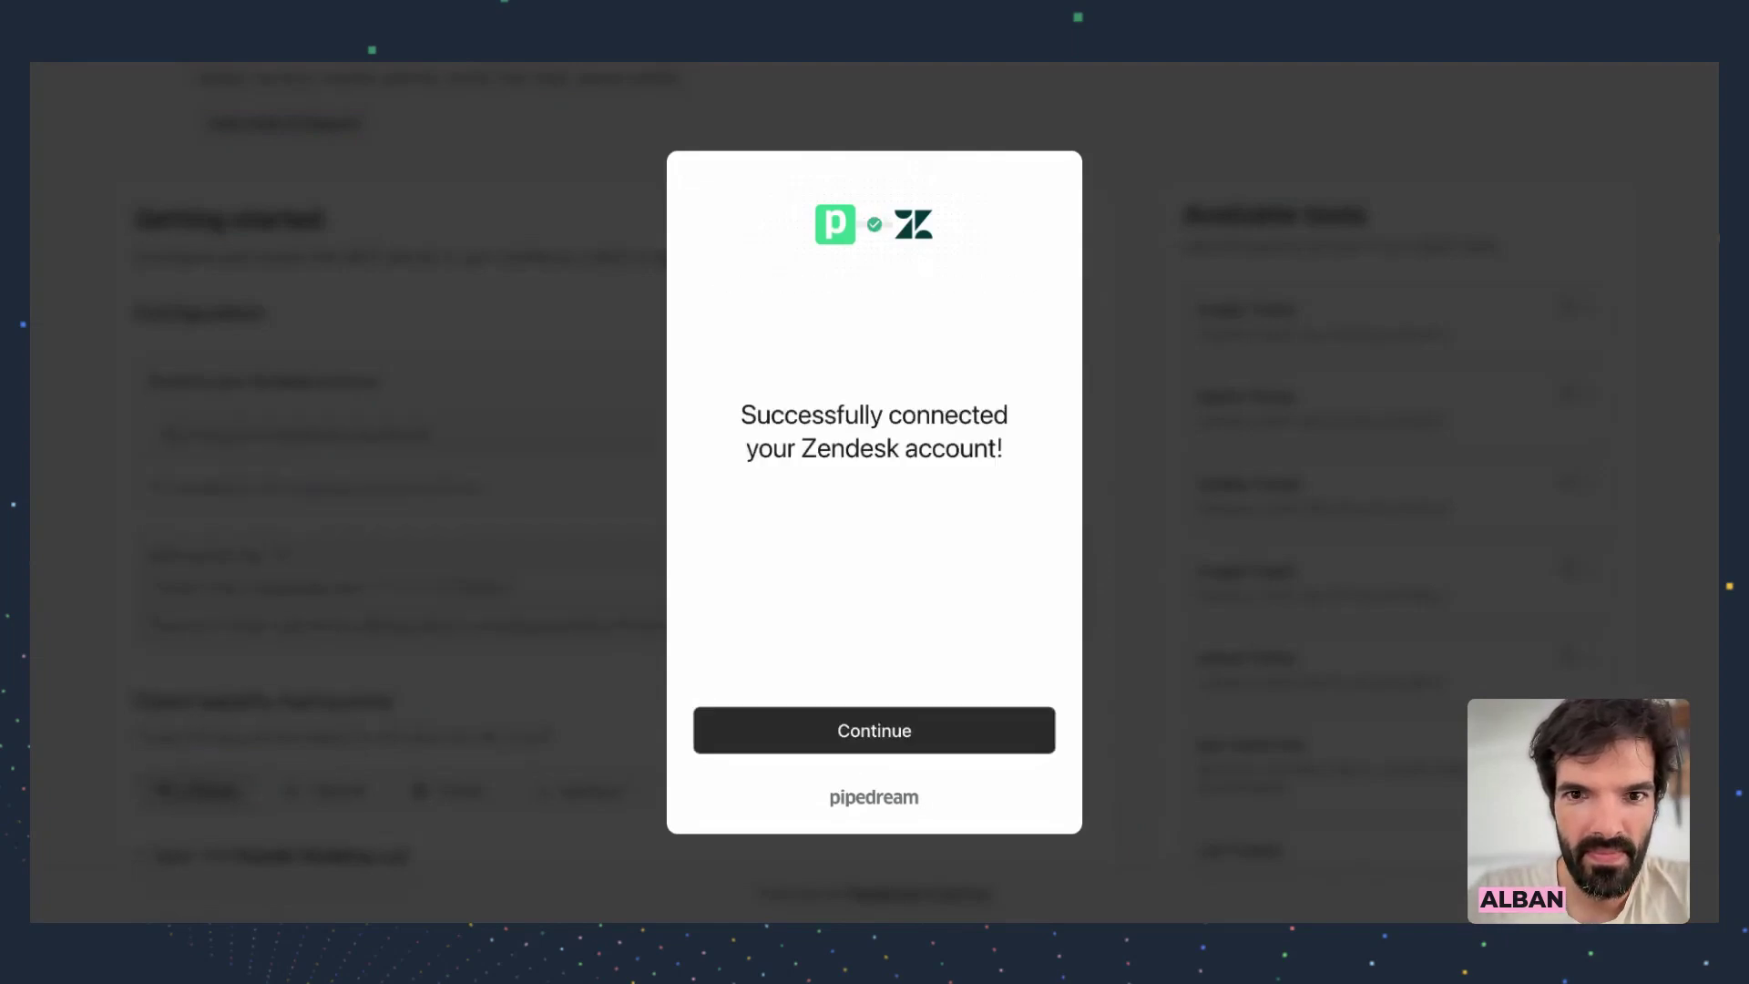
pyautogui.click(891, 737)
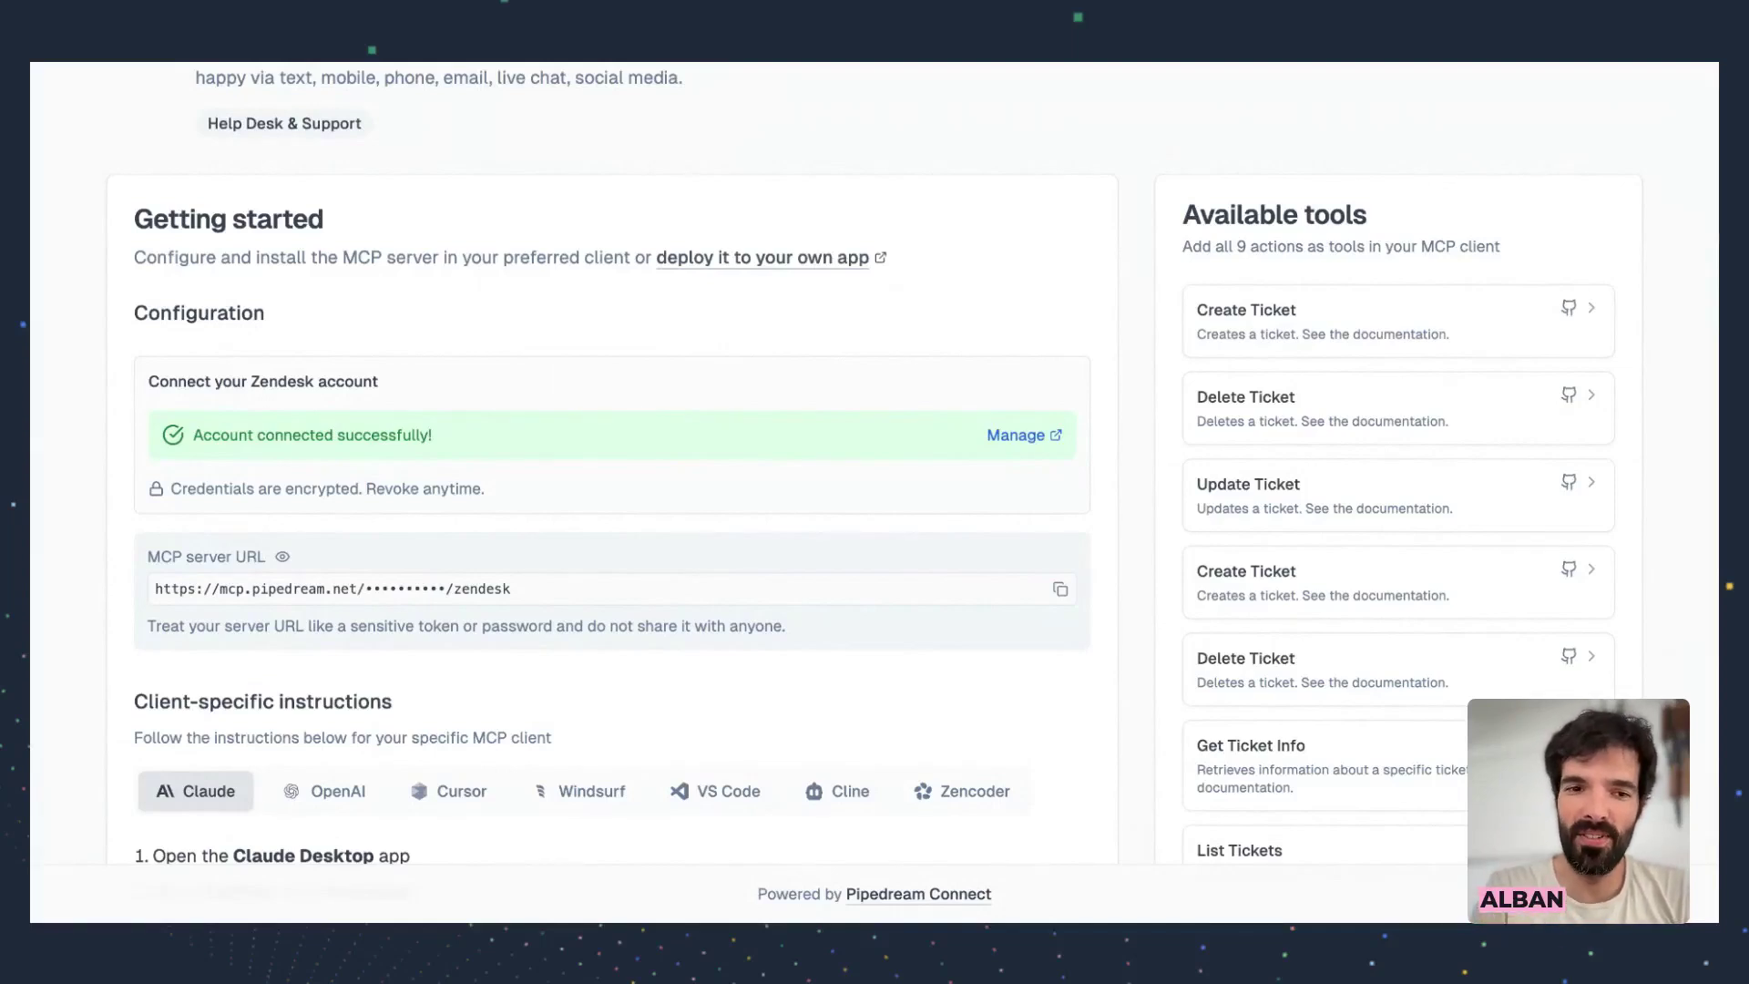
# Check the hidden part of the Zendesk MCP server URL and copy the full URL
pyautogui.click(282, 556)
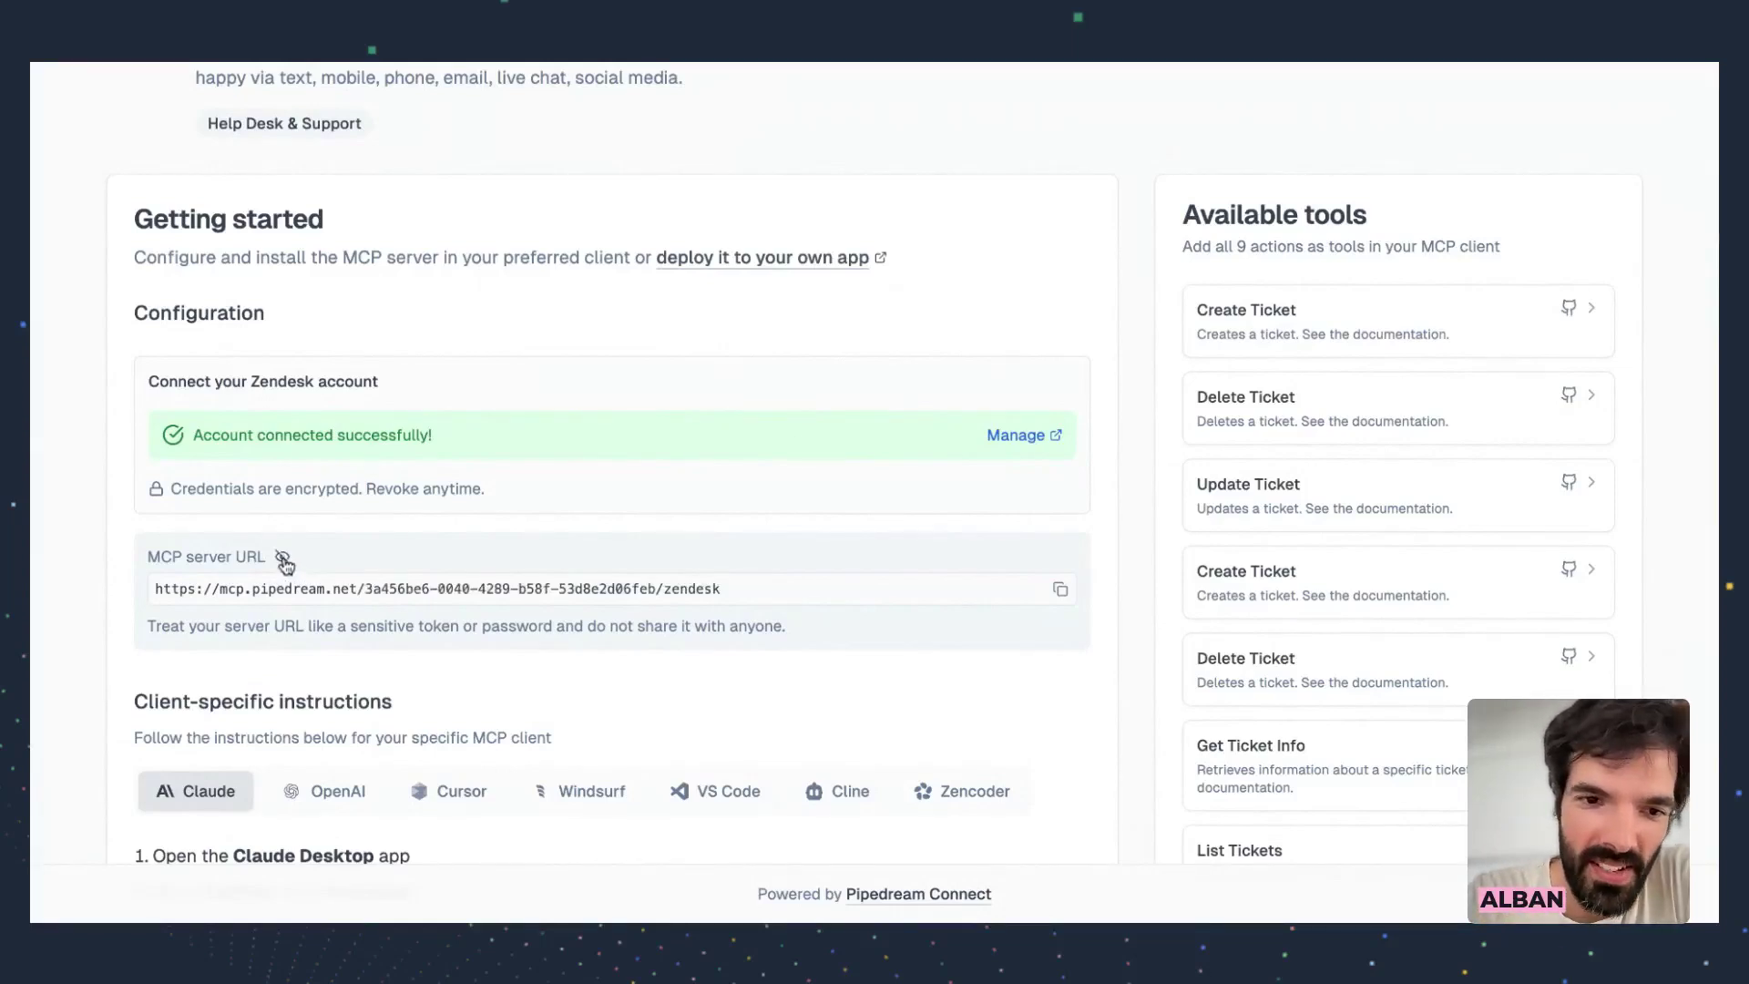
pyautogui.click(282, 558)
pyautogui.click(1061, 589)
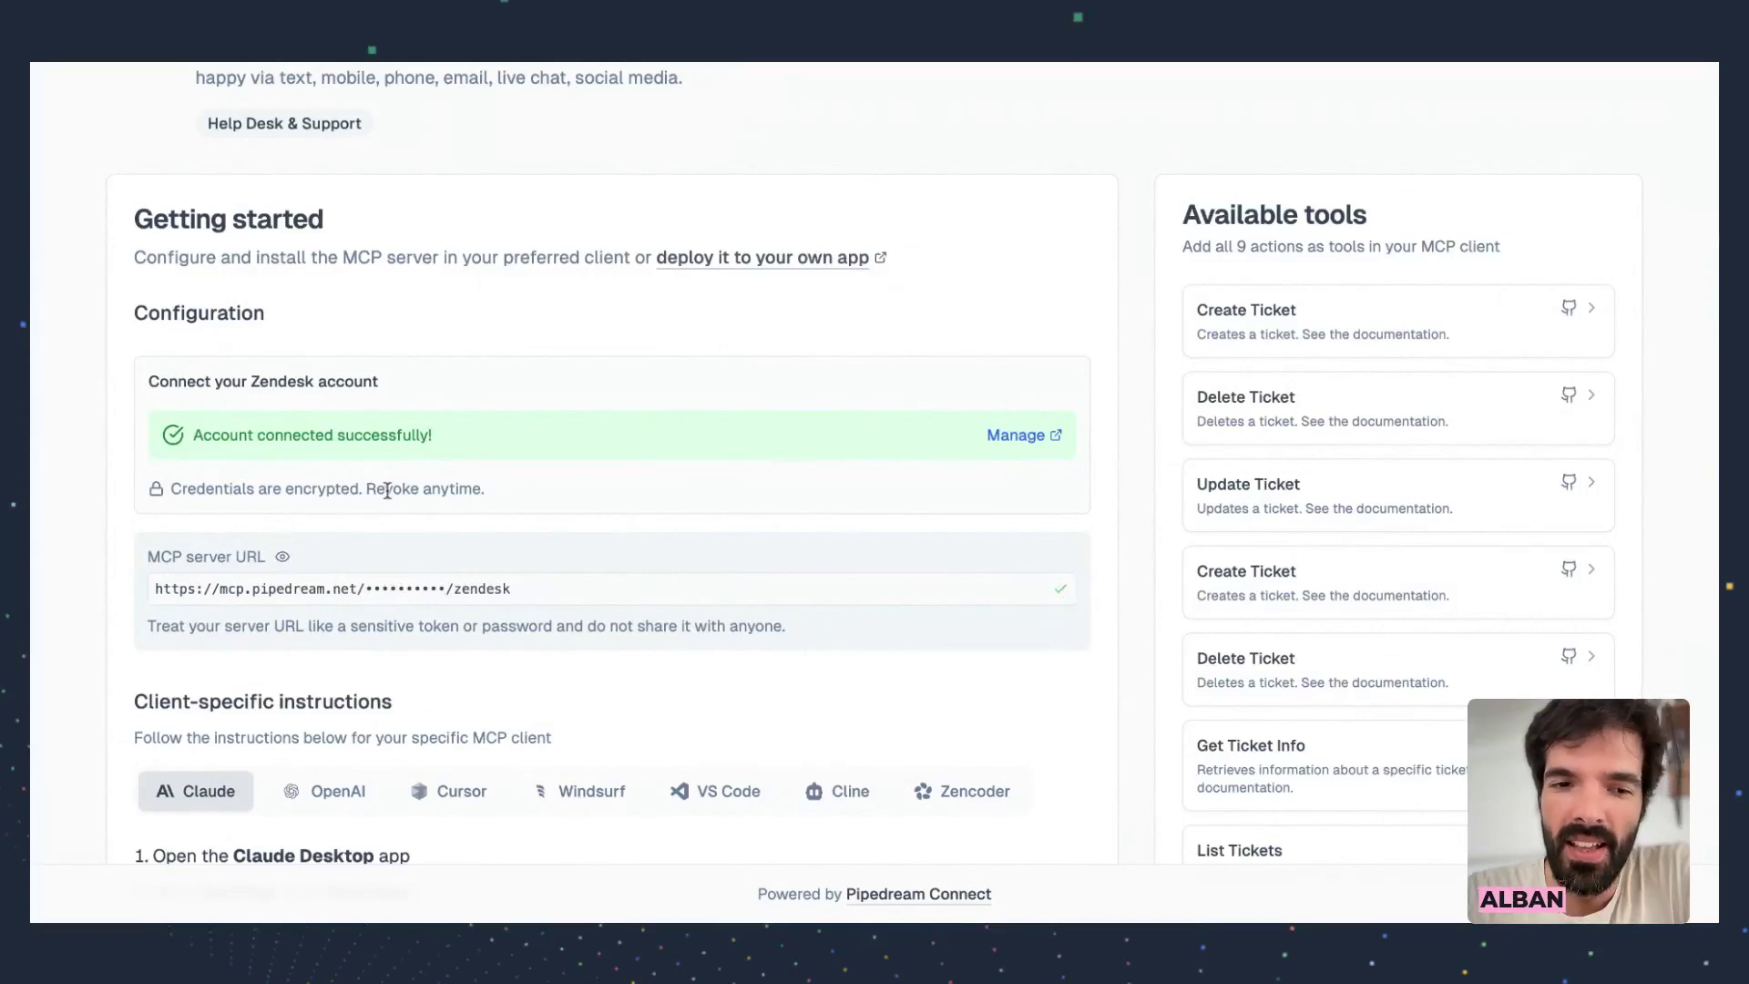
pyautogui.moveTo(361, 586); pyautogui.dragTo(472, 585)
pyautogui.click(475, 584)
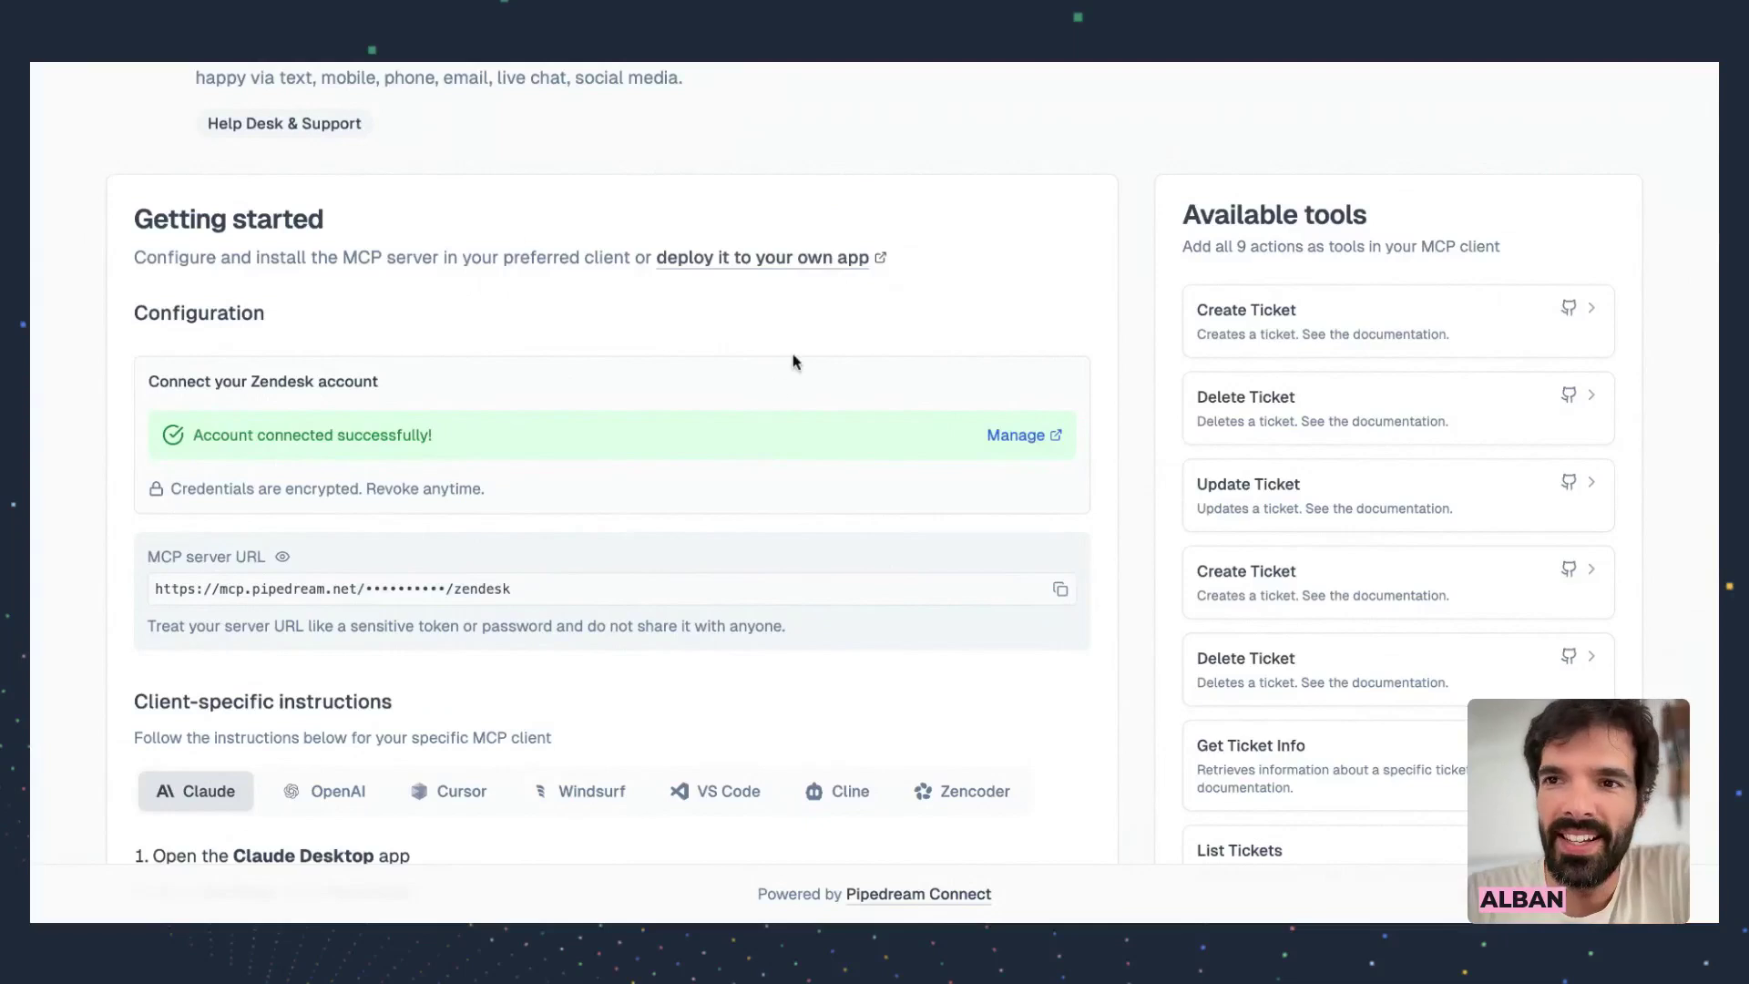
pyautogui.scroll(-2, 734, 612)
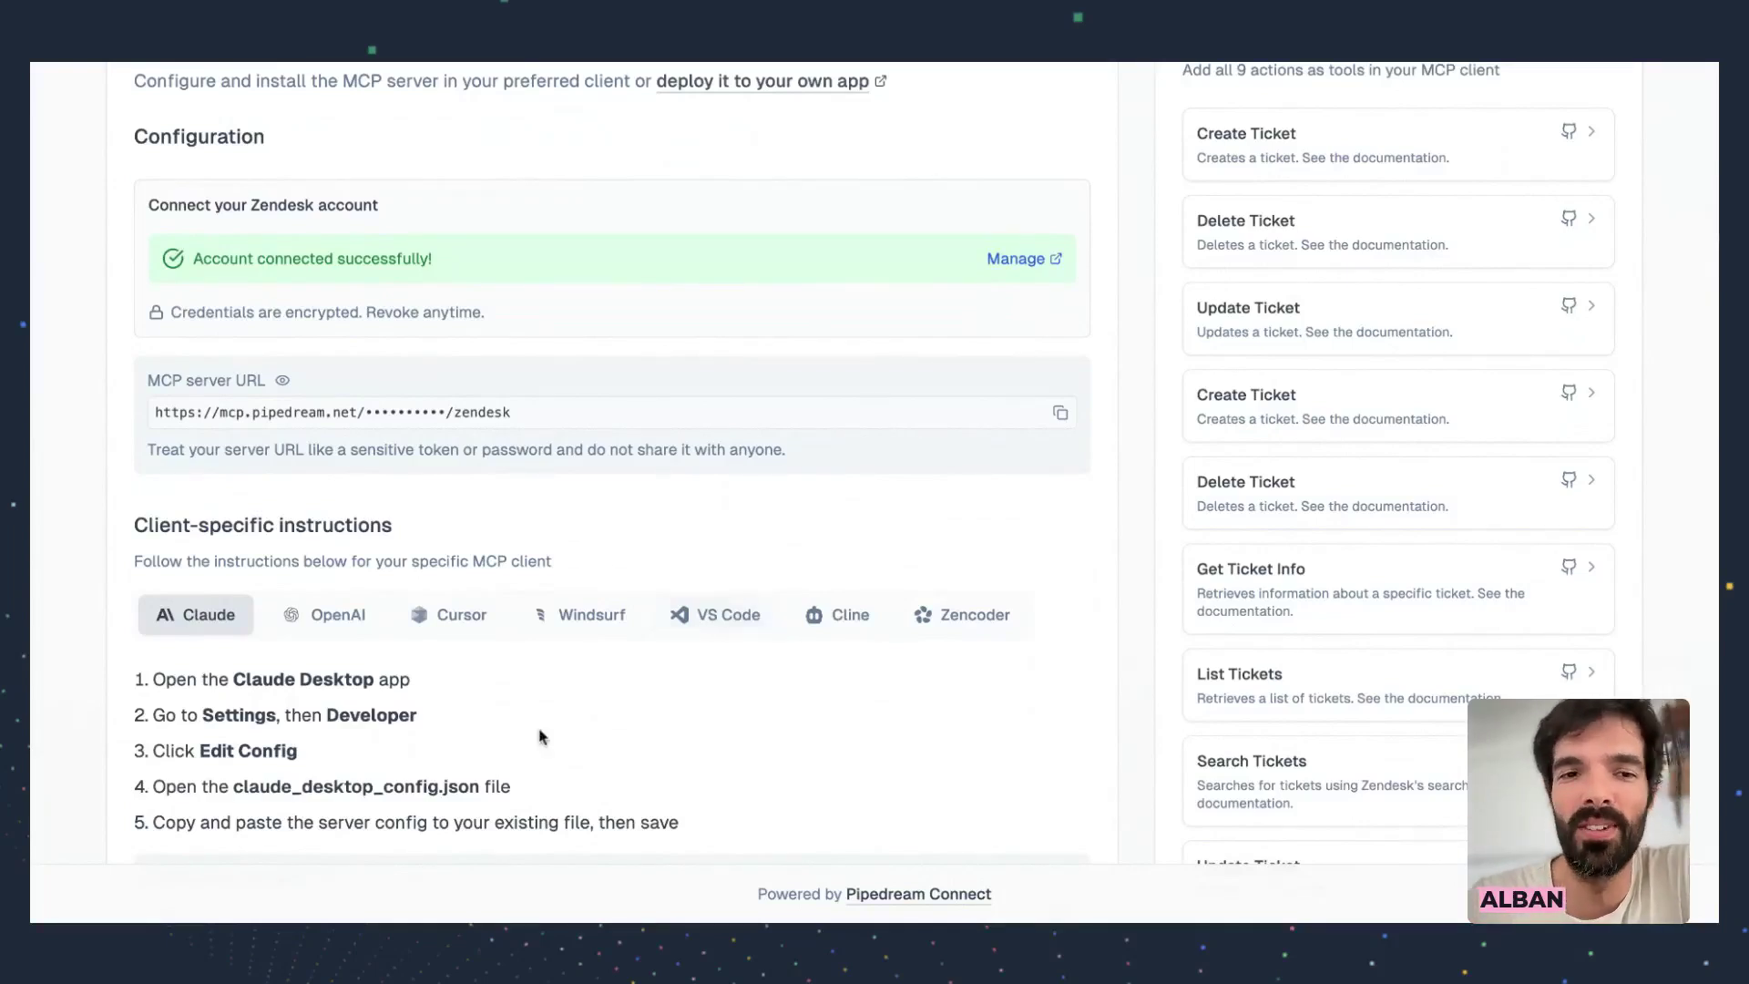
pyautogui.click(1061, 416)
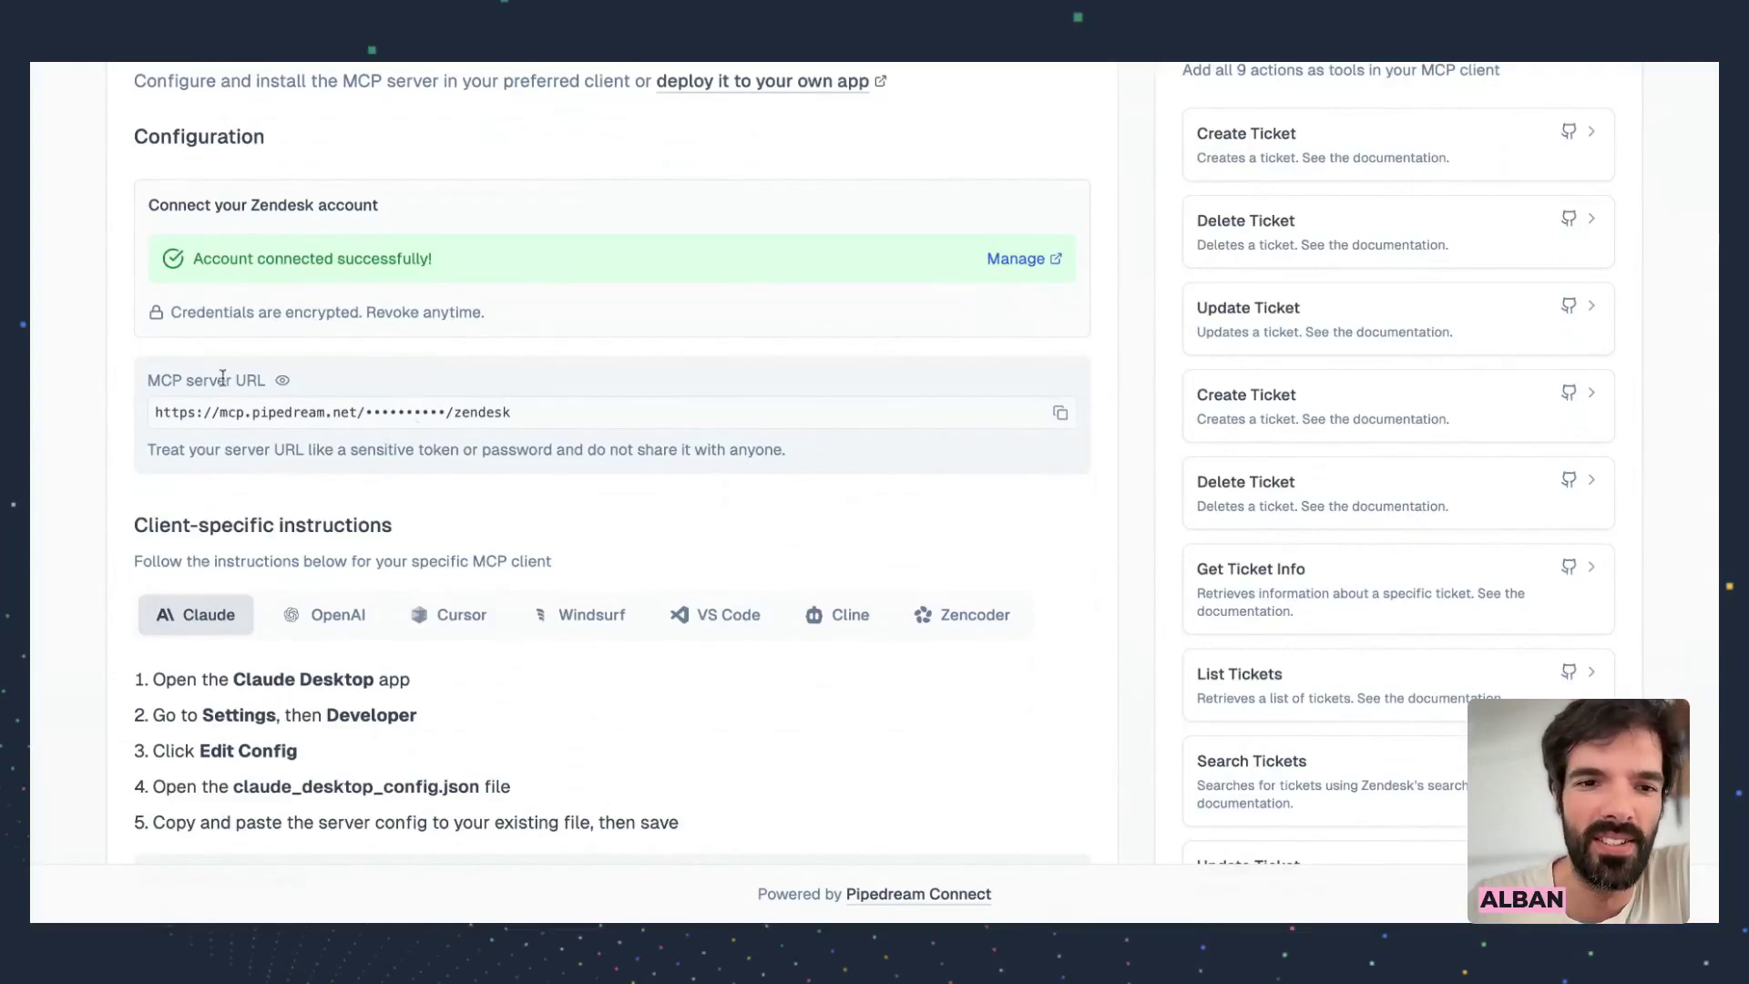
pyautogui.click(282, 381)
pyautogui.click(282, 383)
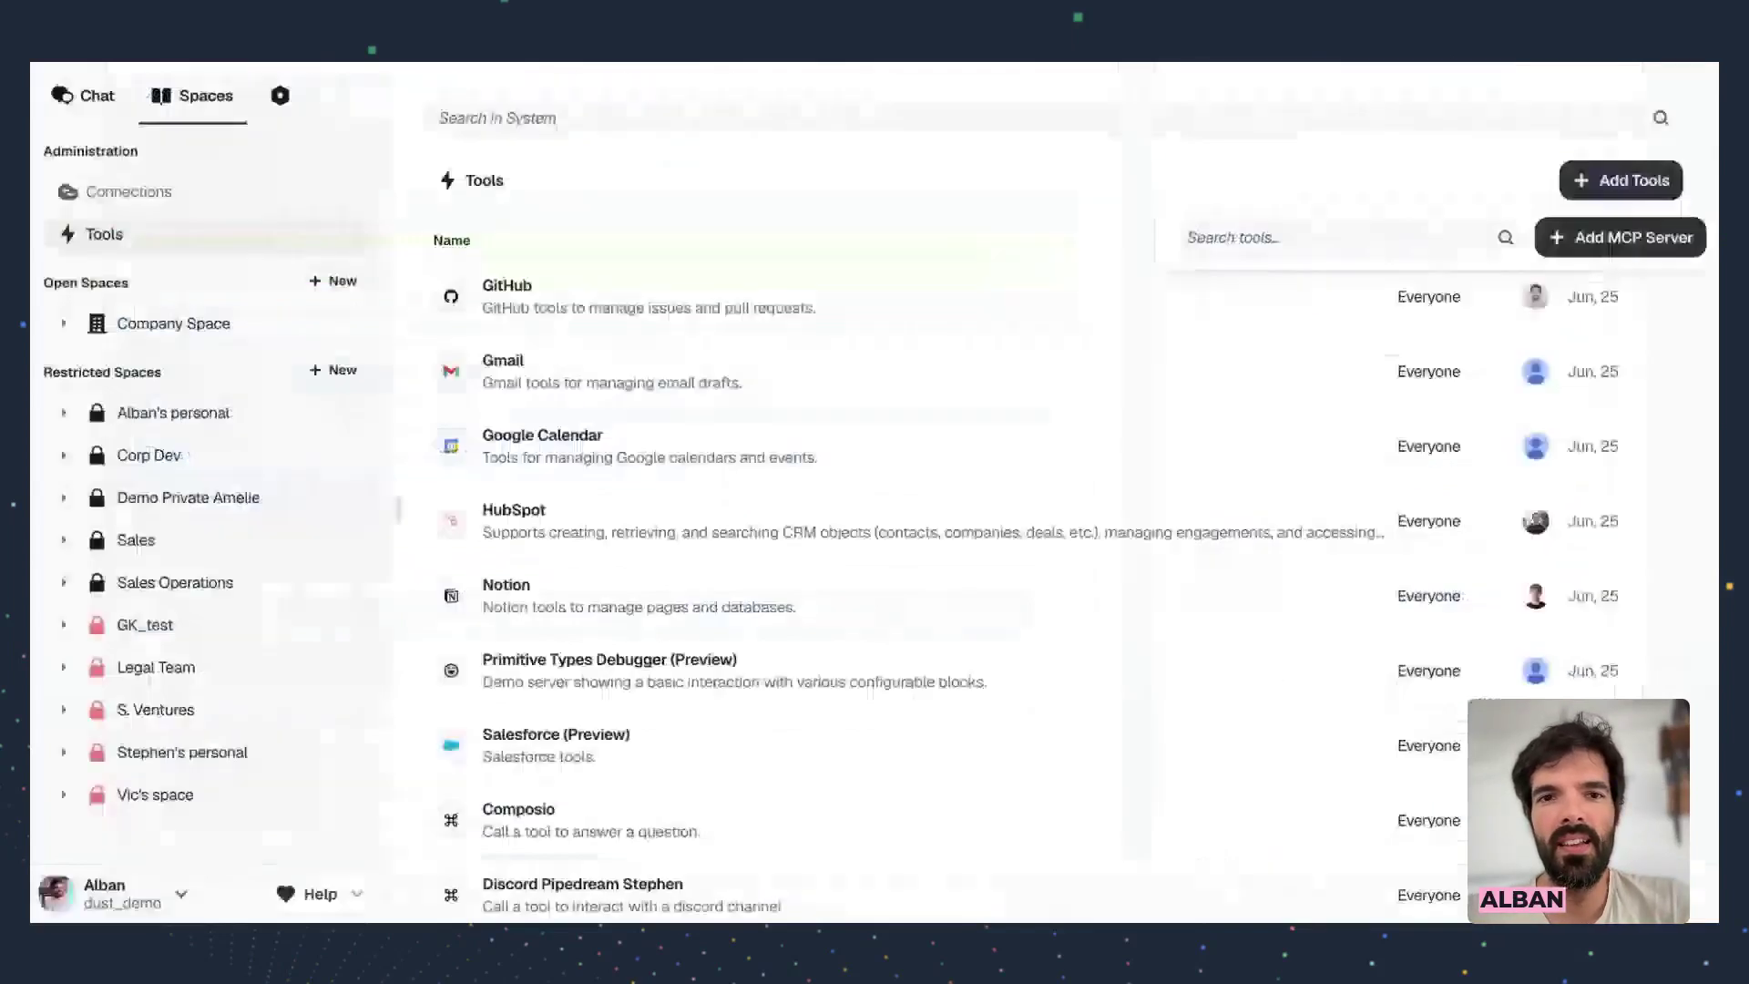
# In Dust, add a new MCP server using the copied private Pipedream server URL, without a bearer token
pyautogui.click(1608, 186)
pyautogui.click(1603, 233)
pyautogui.hotkey('ctrl', 'v')
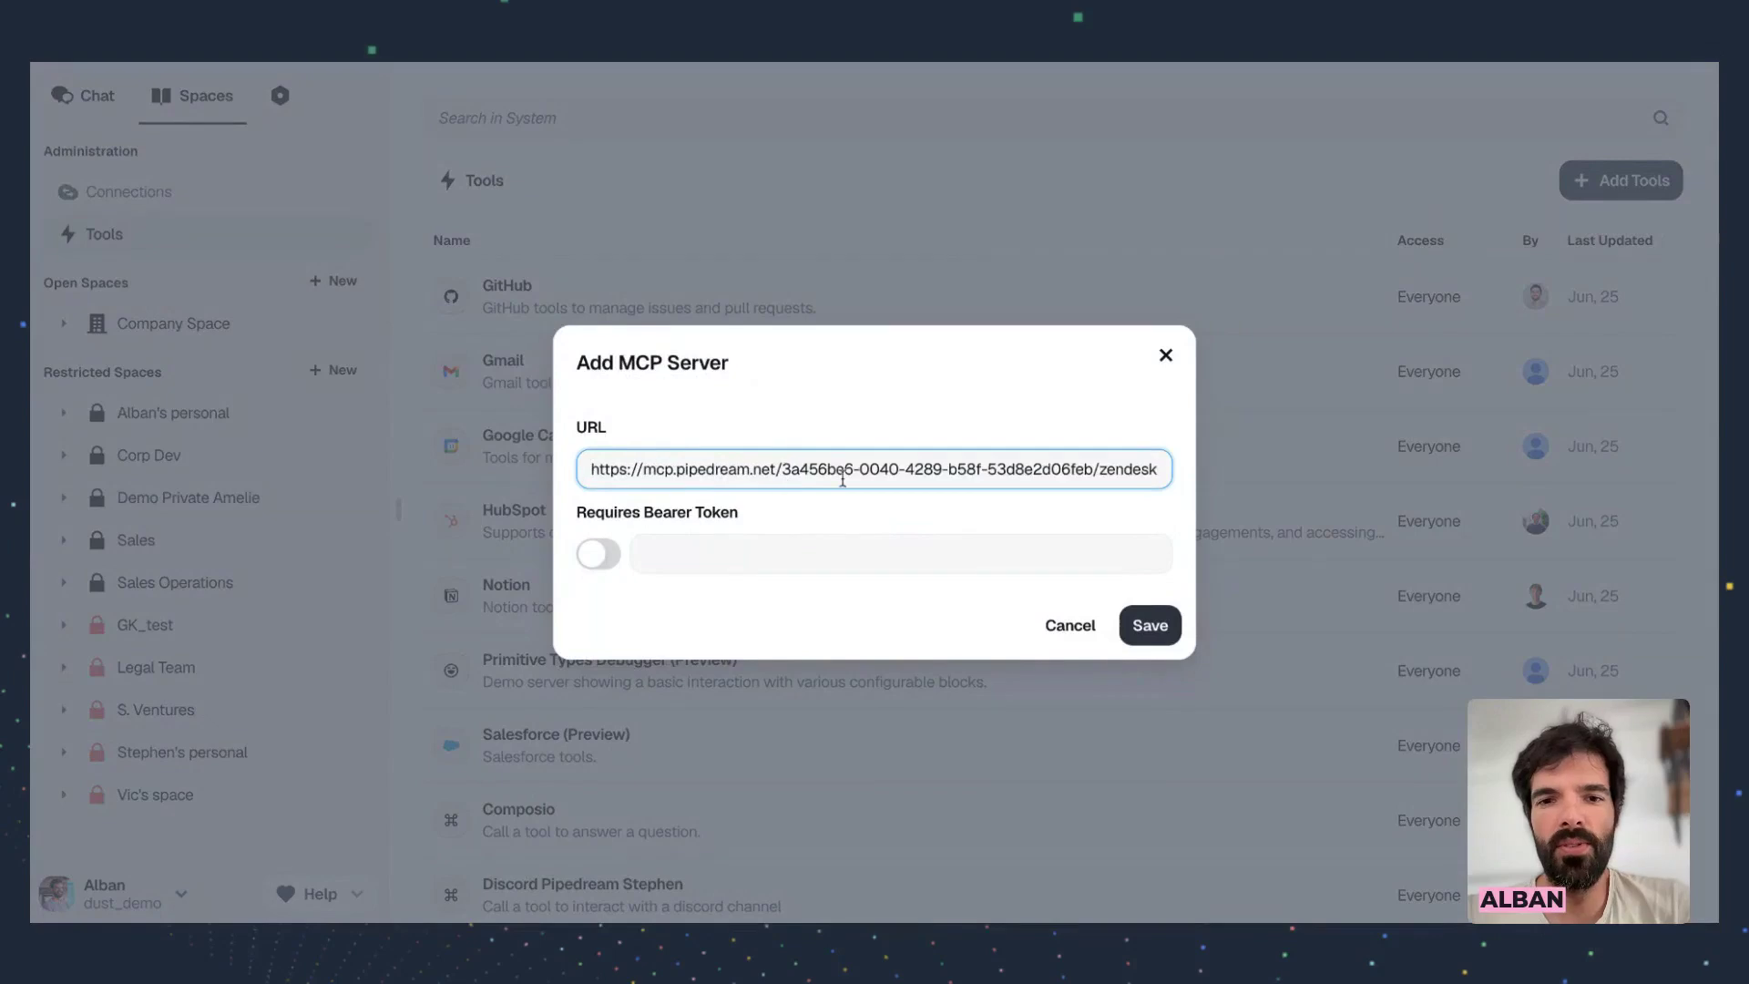
pyautogui.click(1150, 626)
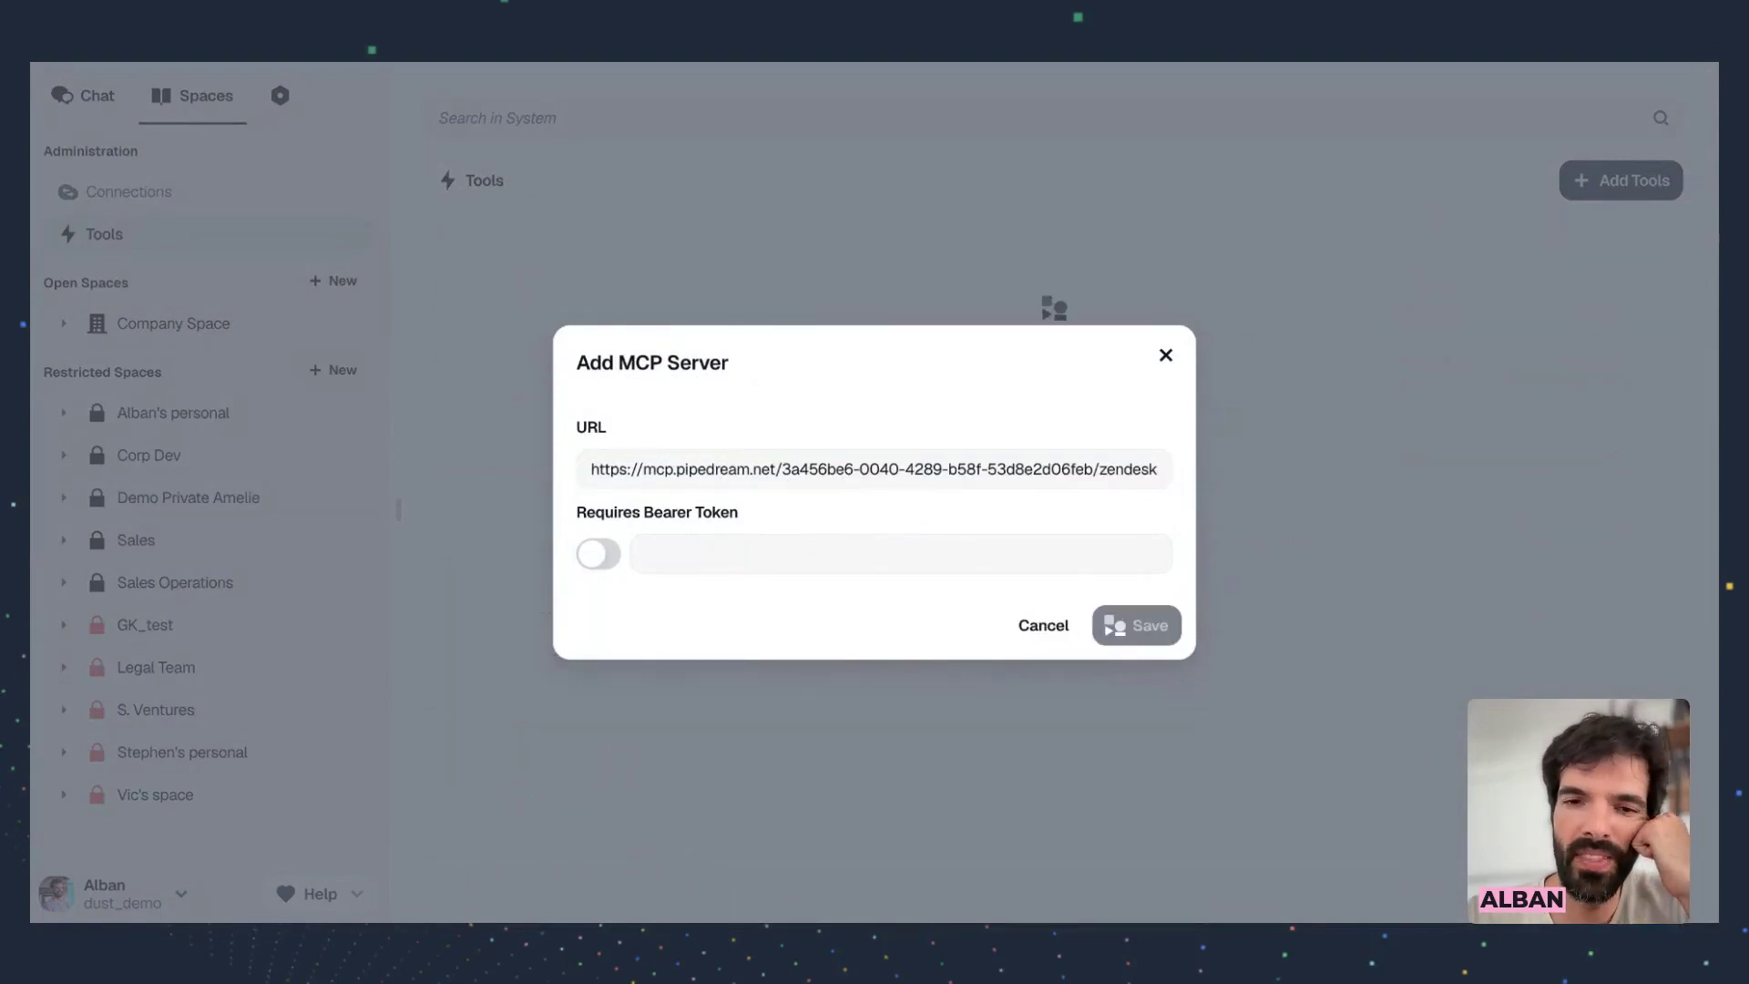
# Enter "Zendesk Pipedream Tool Demo" as the new MCP server's name
pyautogui.click(1198, 460)
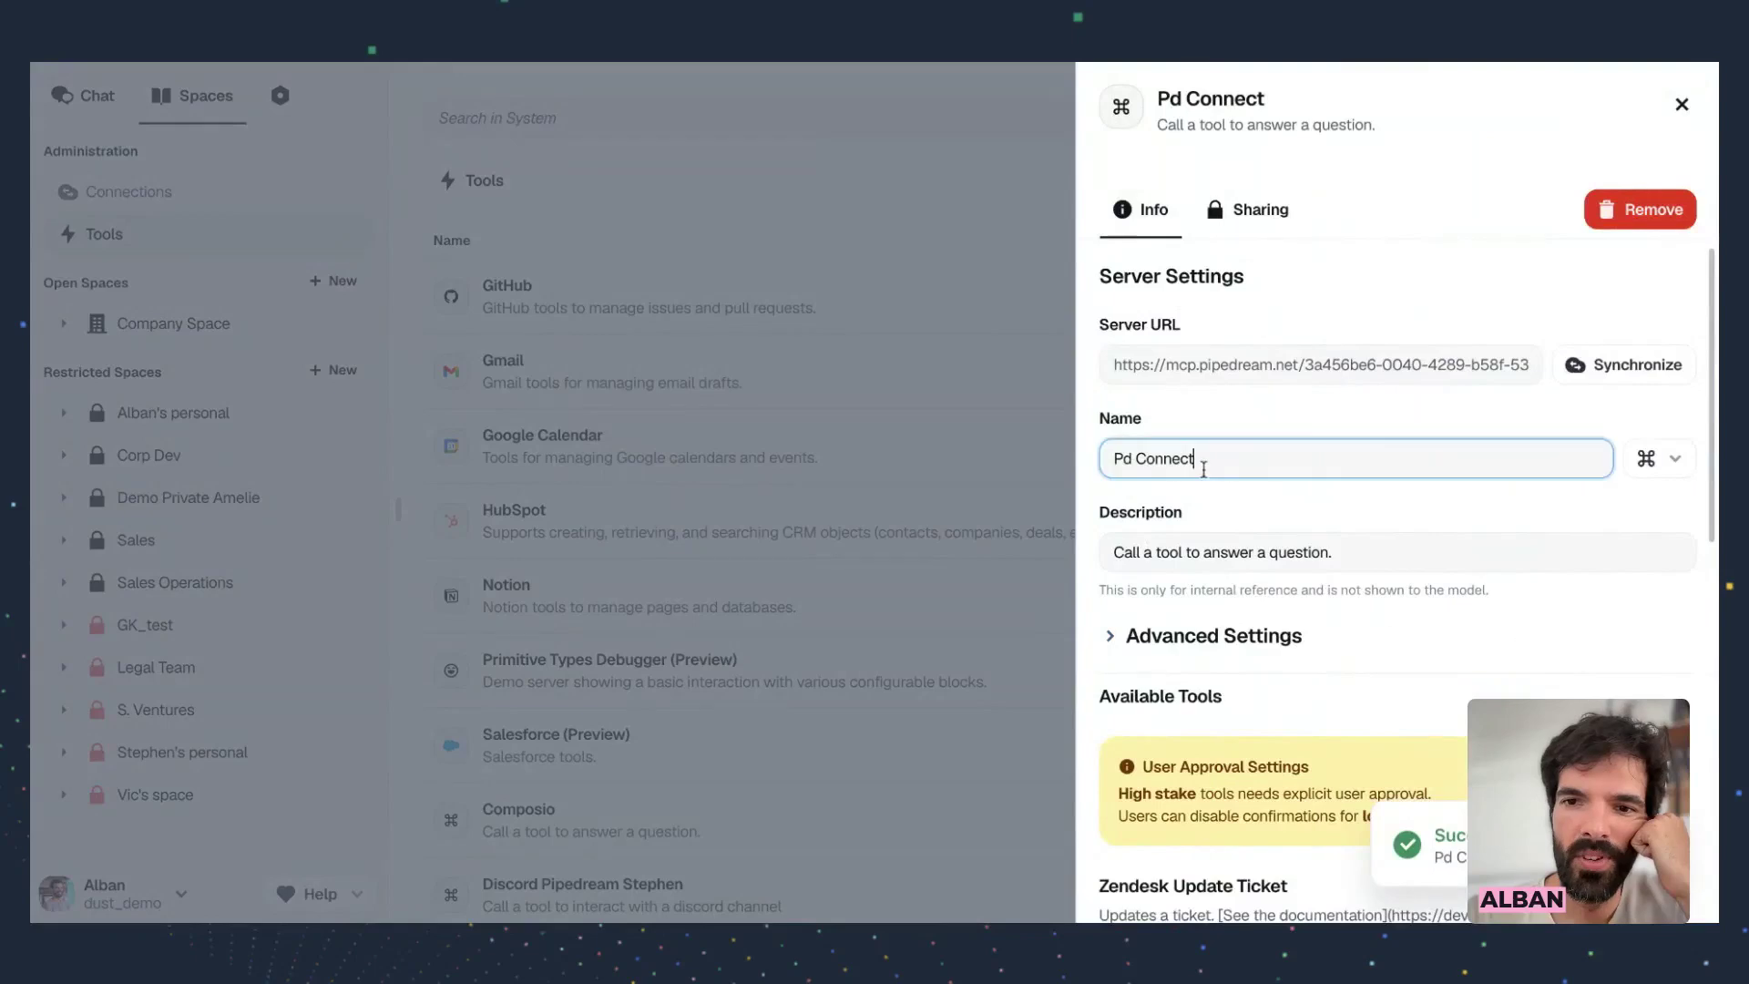
pyautogui.hotkey('ctrl', 'a')
pyautogui.write('Zendesk ')
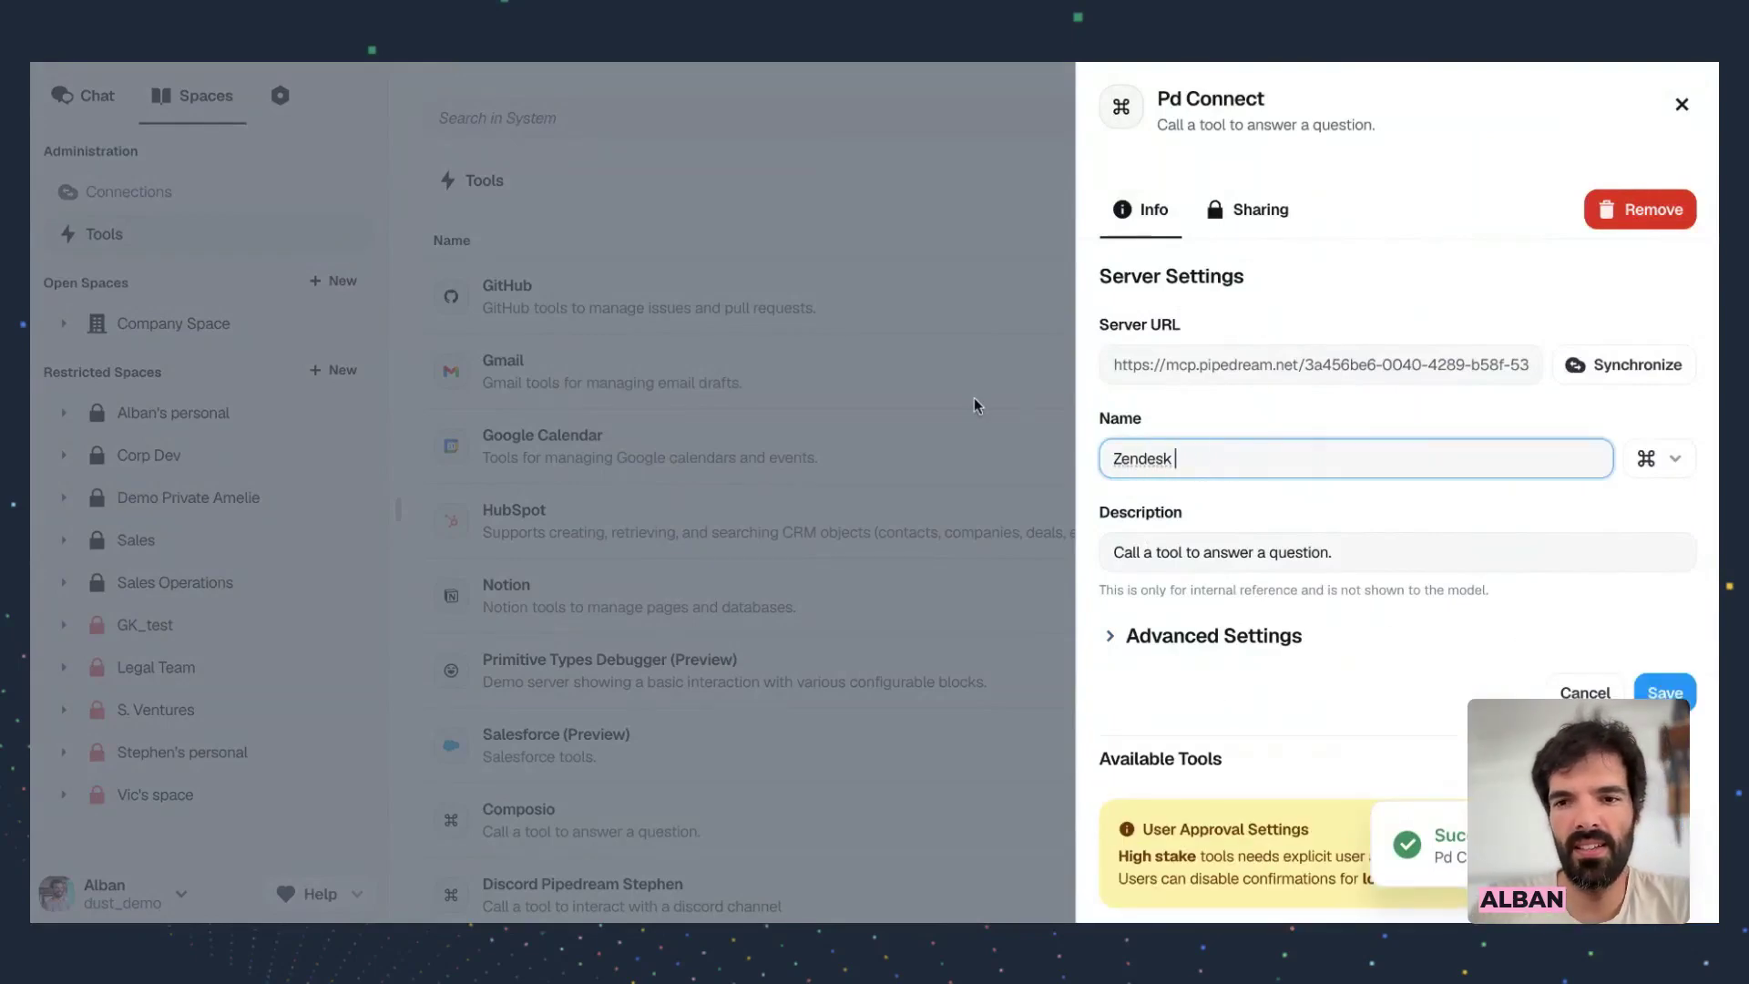
pyautogui.write('Pipedream Tool Demo')
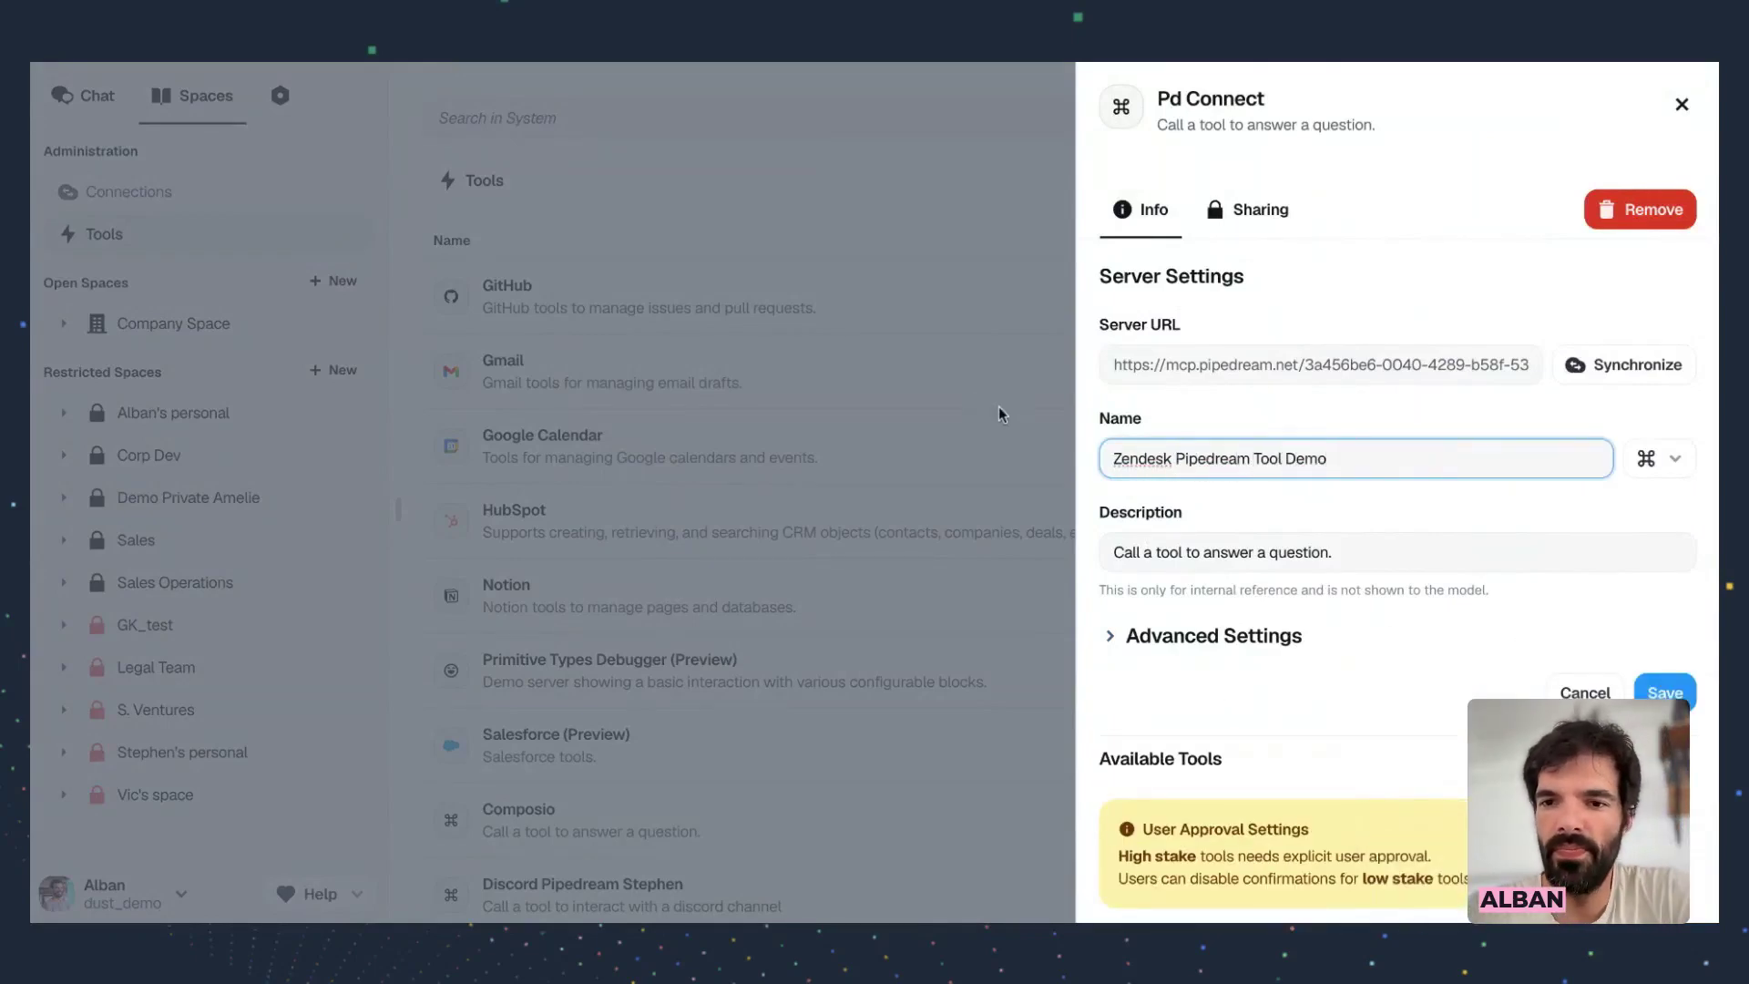
# Examine the server's available Zendesk tools and the stake options offered for the Update Ticket tool
pyautogui.scroll(-2, 1171, 652)
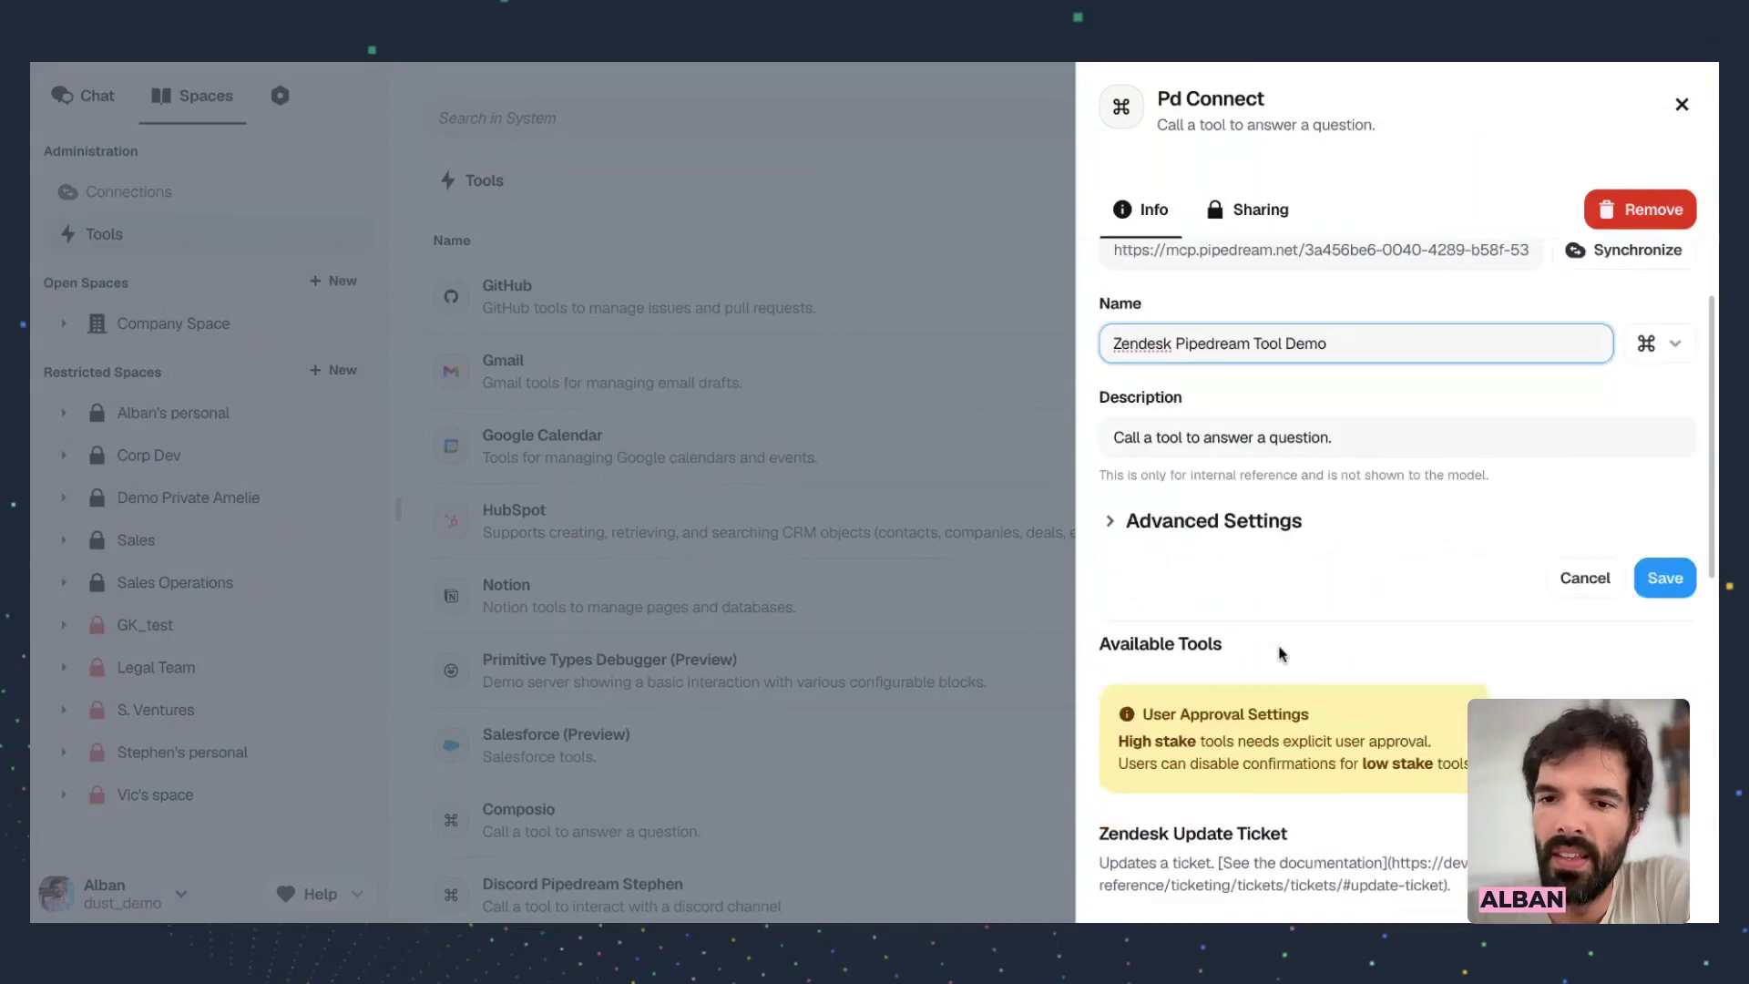
pyautogui.scroll(-6, 1373, 393)
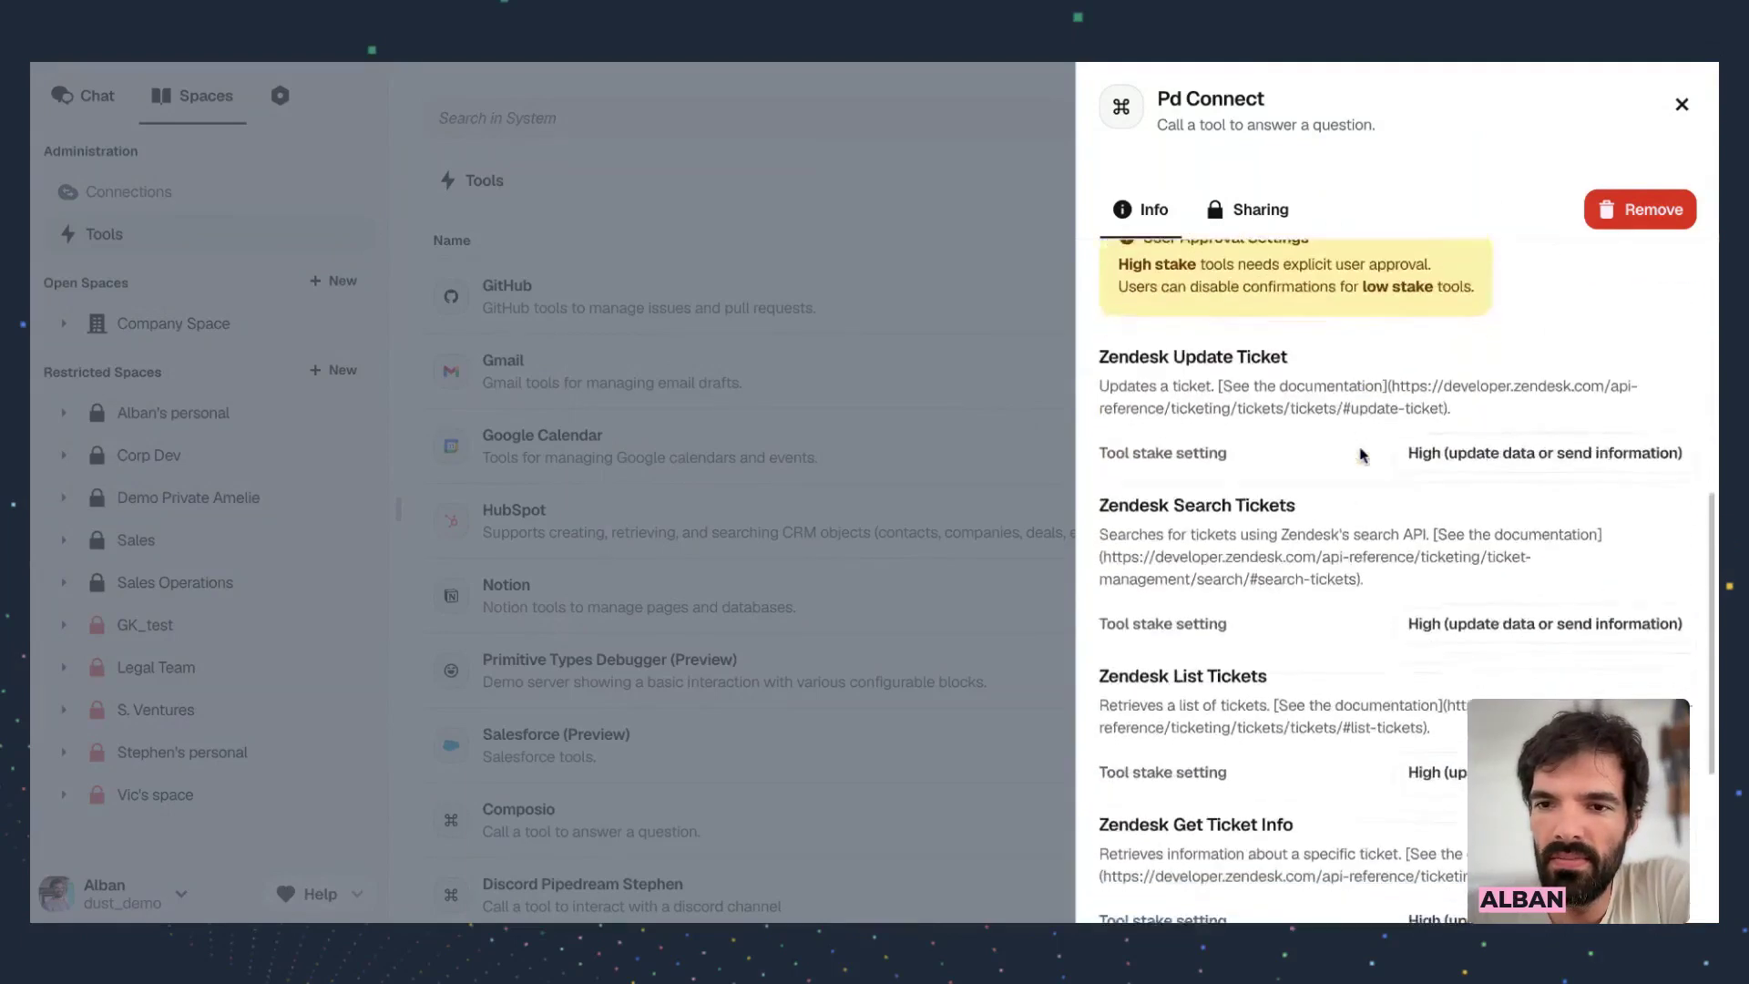
pyautogui.scroll(-3, 1361, 453)
pyautogui.scroll(10, 1361, 453)
pyautogui.scroll(-8, 1361, 453)
pyautogui.scroll(3, 1393, 583)
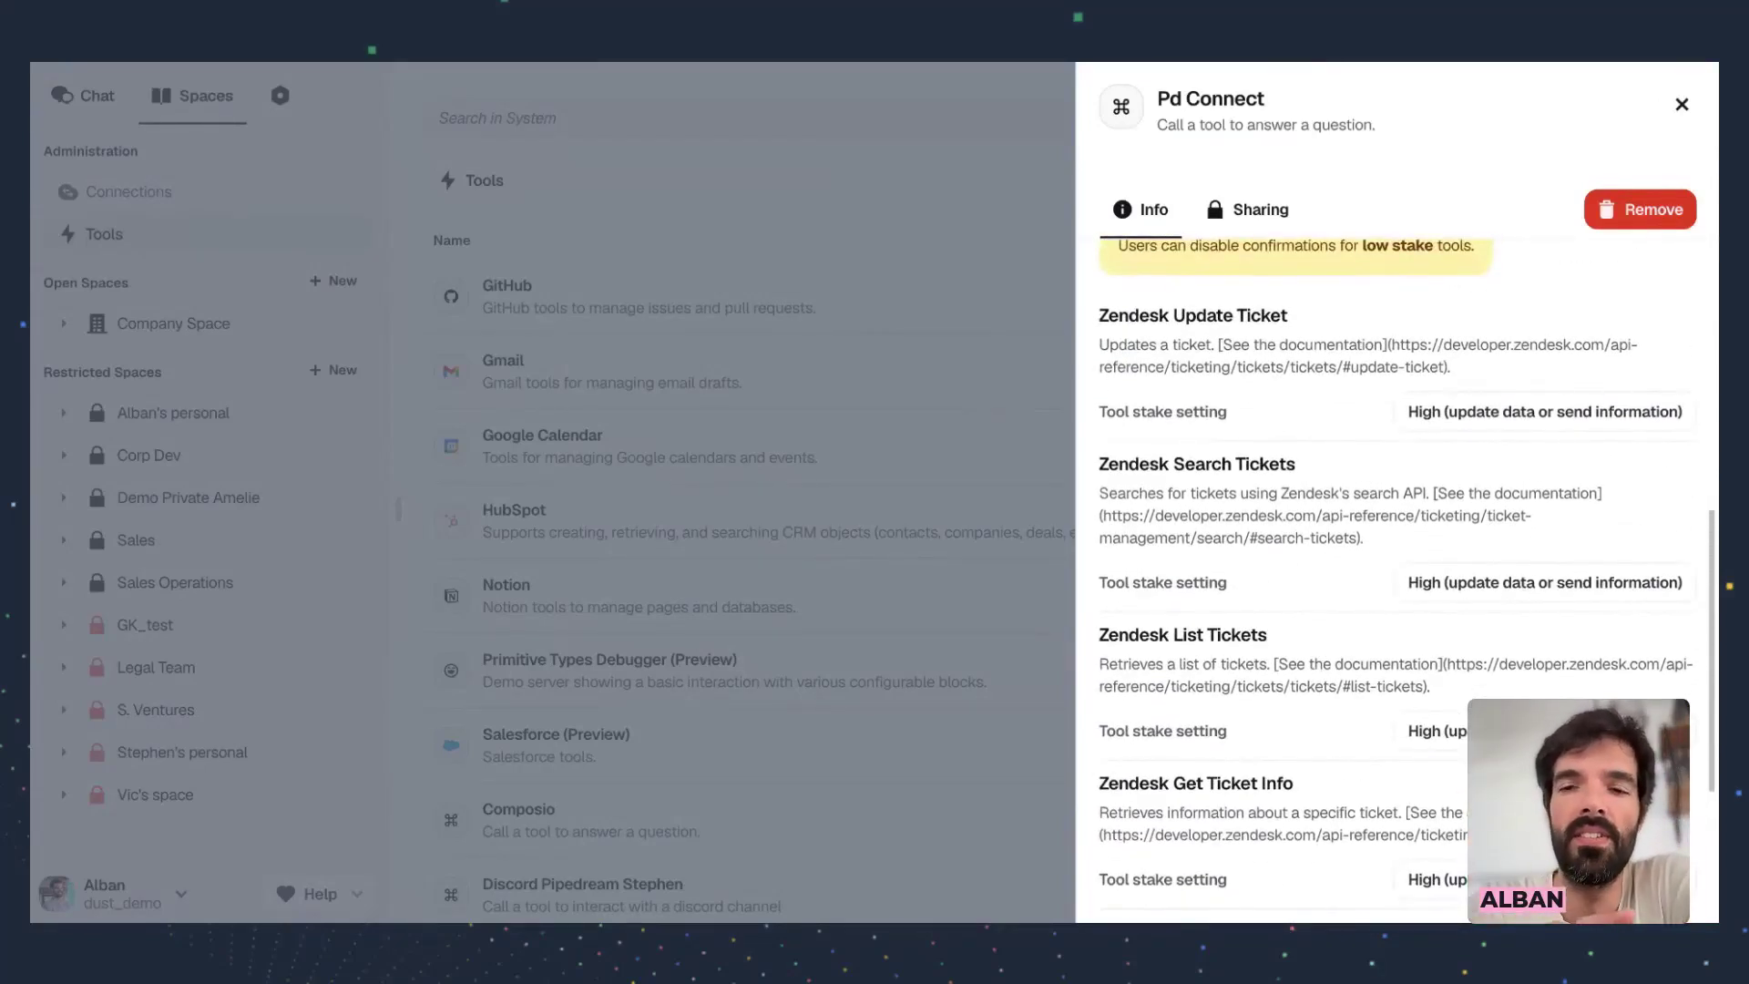
pyautogui.scroll(-1, 1408, 580)
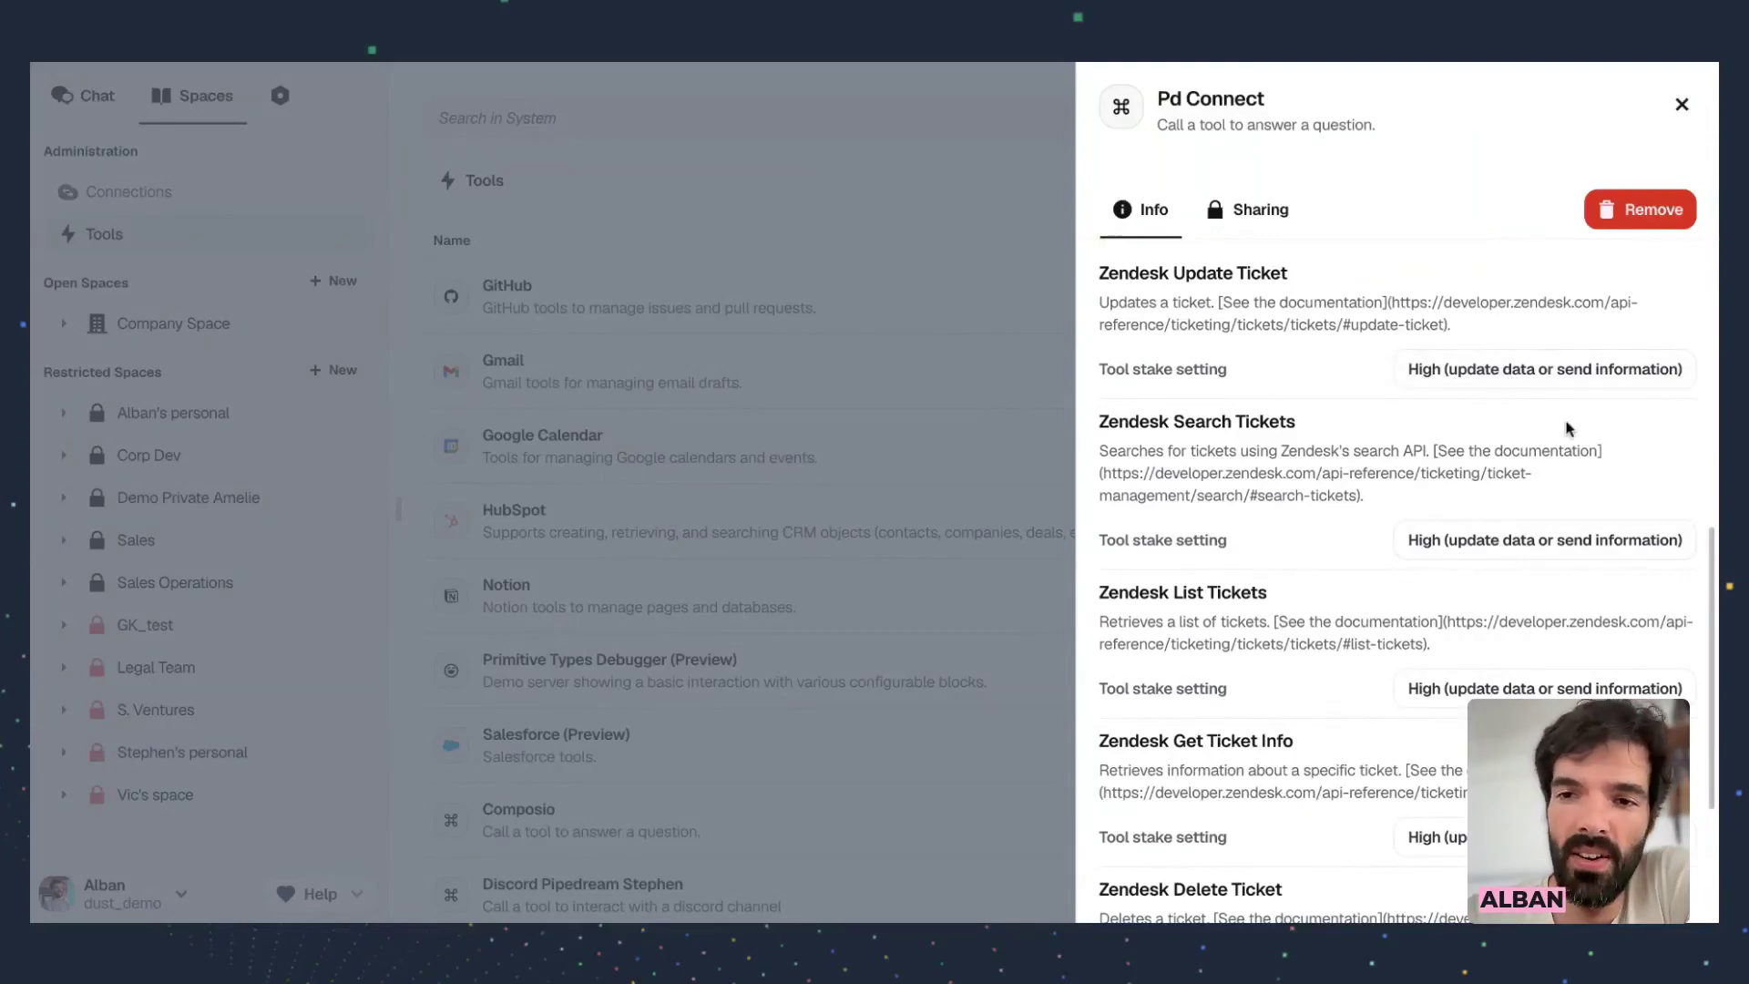
pyautogui.scroll(2, 1359, 360)
pyautogui.click(1439, 456)
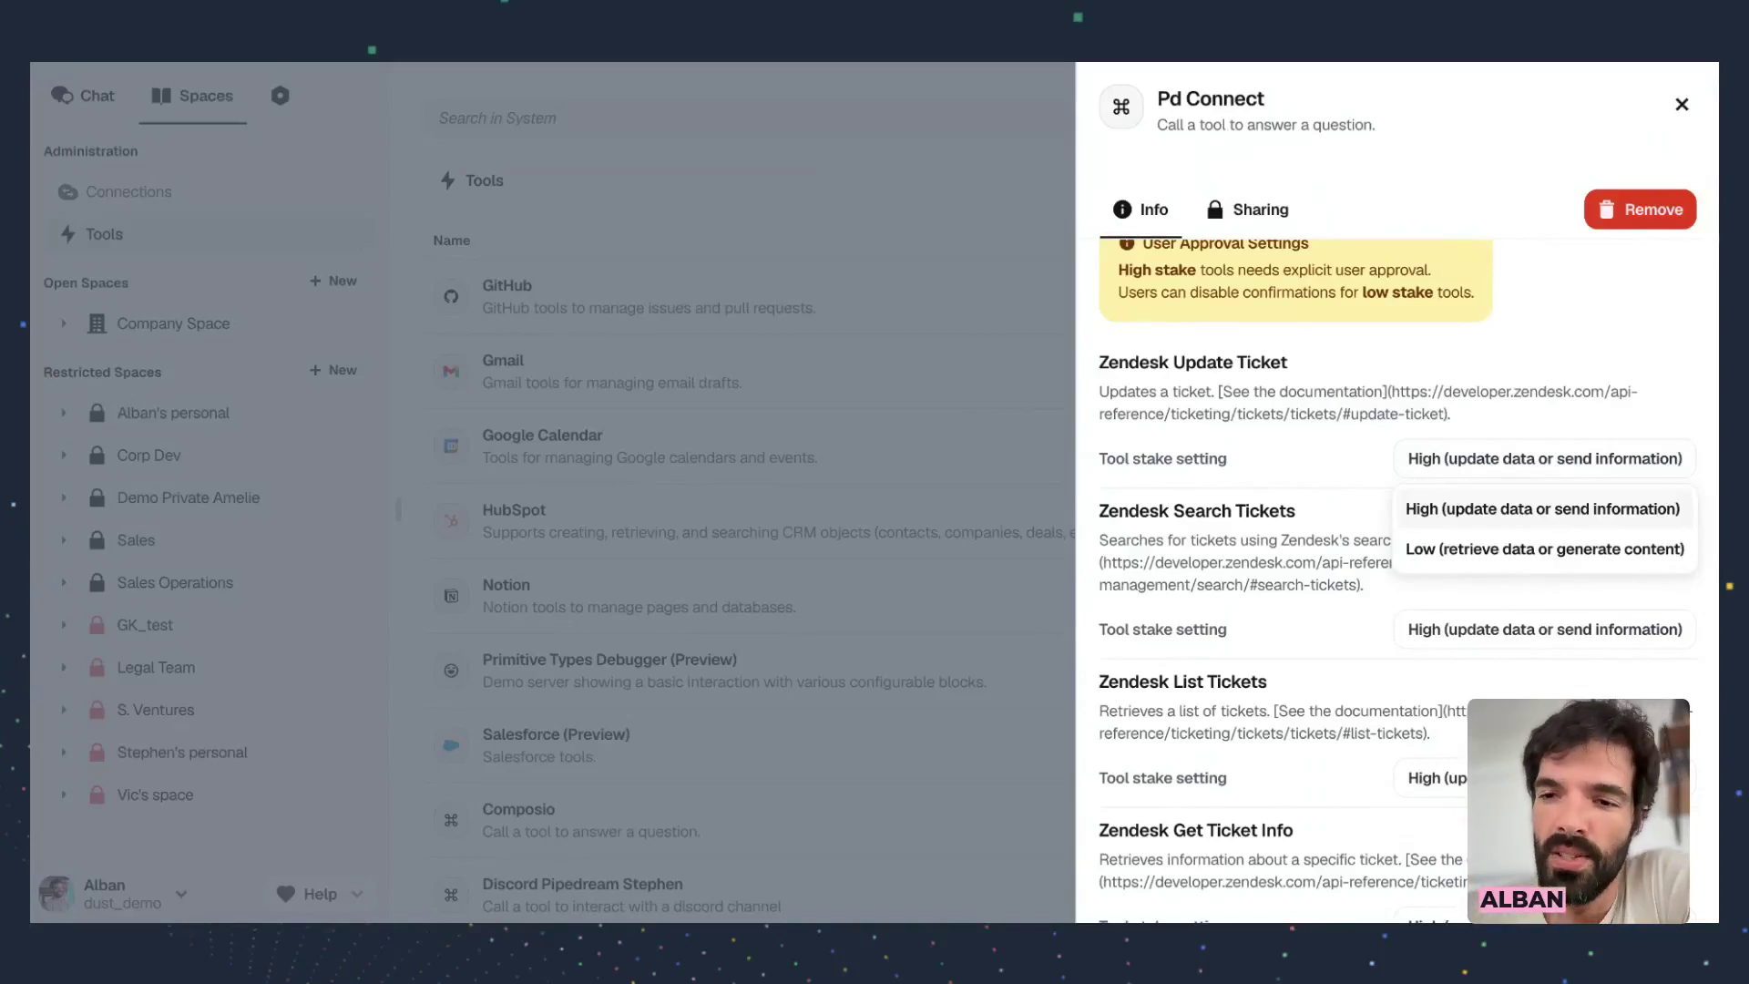
pyautogui.click(1390, 391)
pyautogui.moveTo(1110, 361); pyautogui.dragTo(1263, 362)
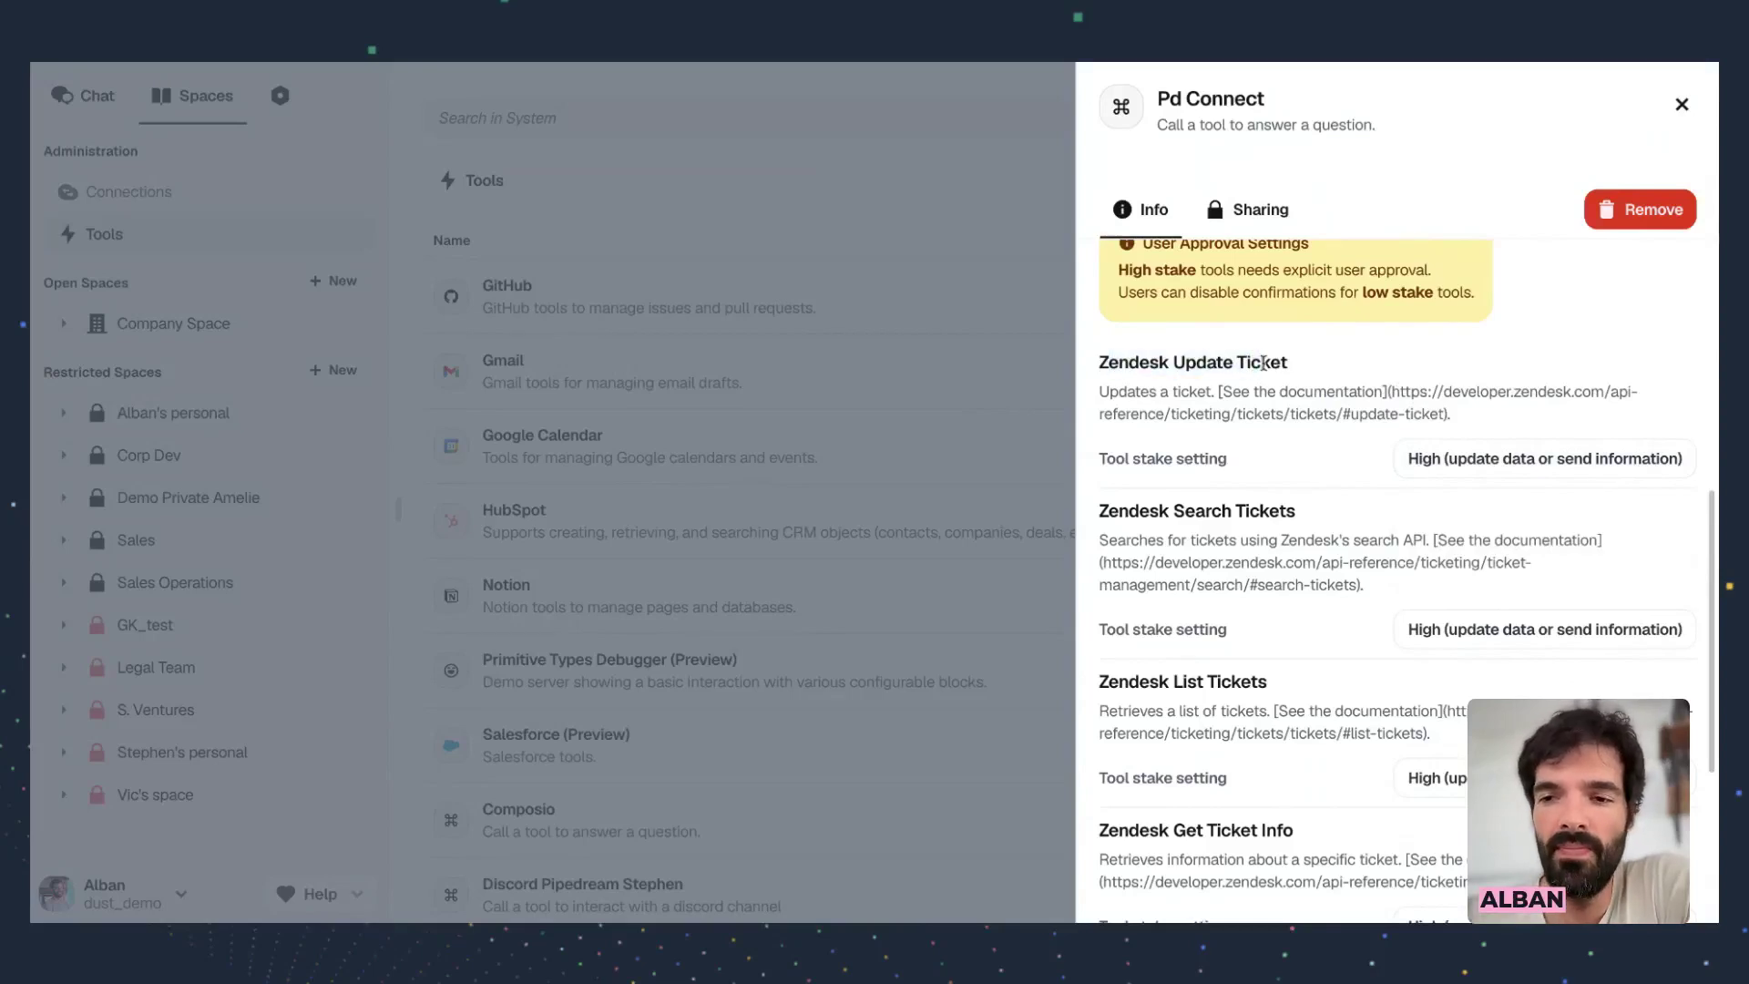
# Set the stake of Zendesk Search Tickets, List Tickets and Get Ticket Info to Low (retrieve data or generate content)
pyautogui.scroll(-2, 1408, 571)
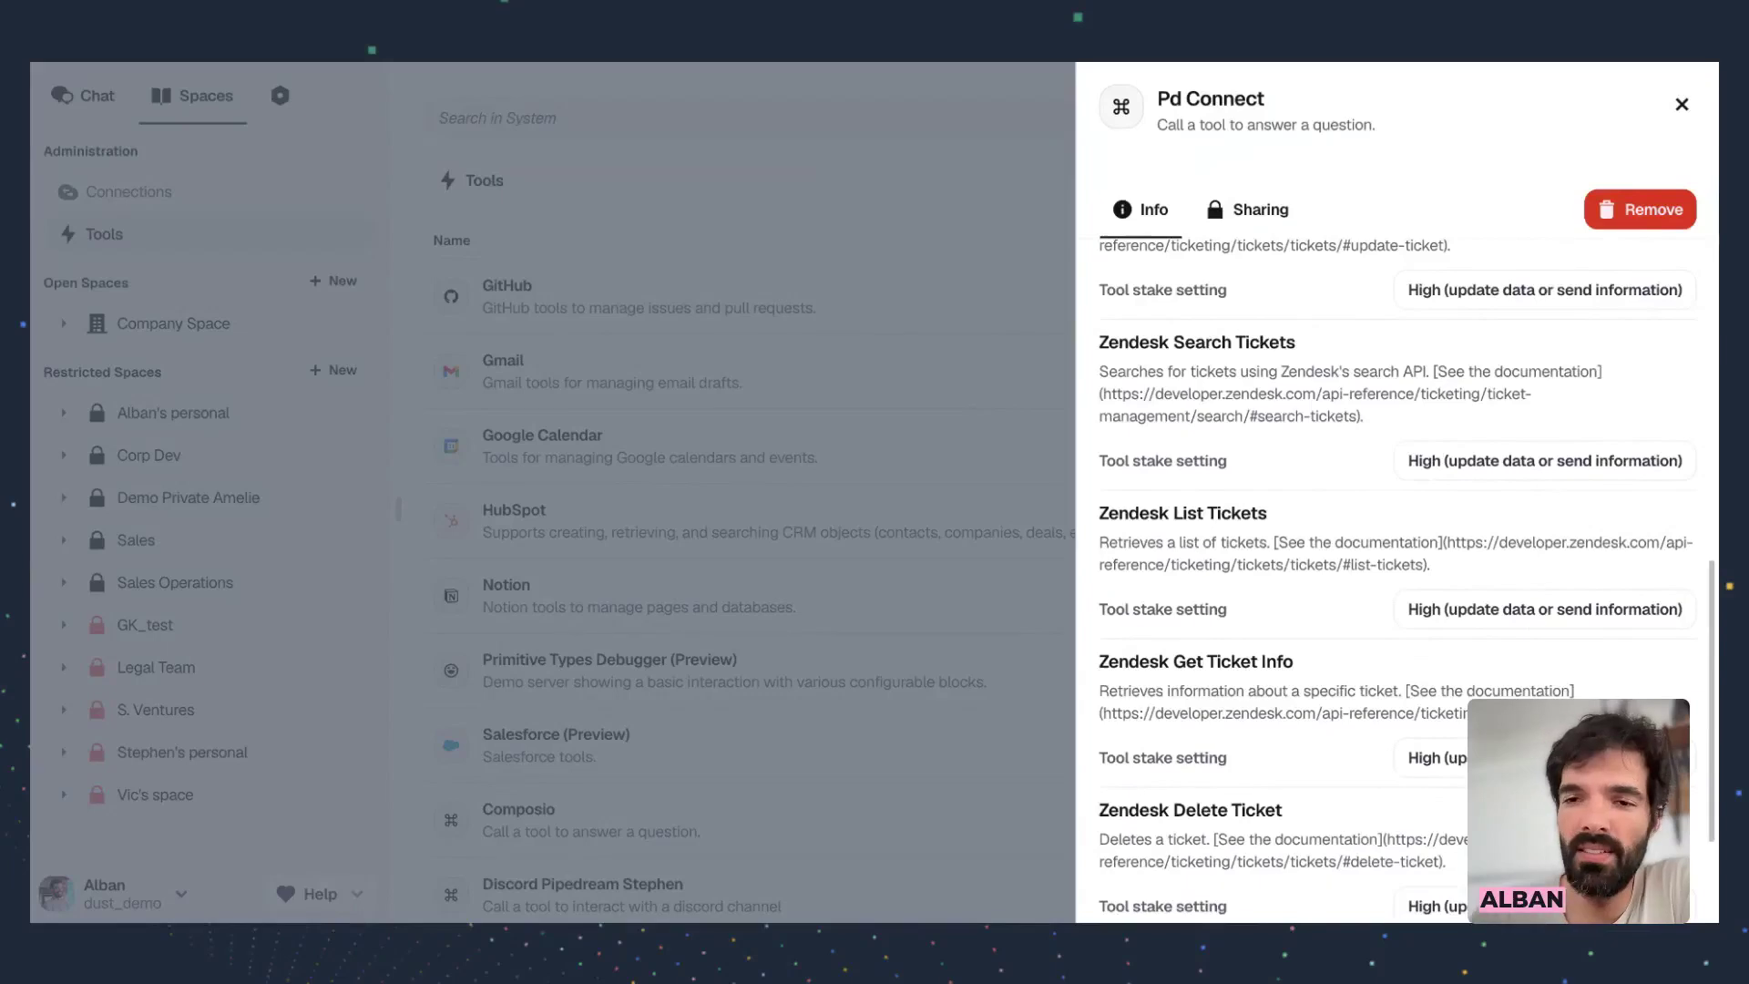
pyautogui.click(1429, 463)
pyautogui.click(1444, 547)
pyautogui.scroll(-1, 1407, 395)
pyautogui.scroll(-1, 1406, 396)
pyautogui.click(1439, 471)
pyautogui.click(1452, 551)
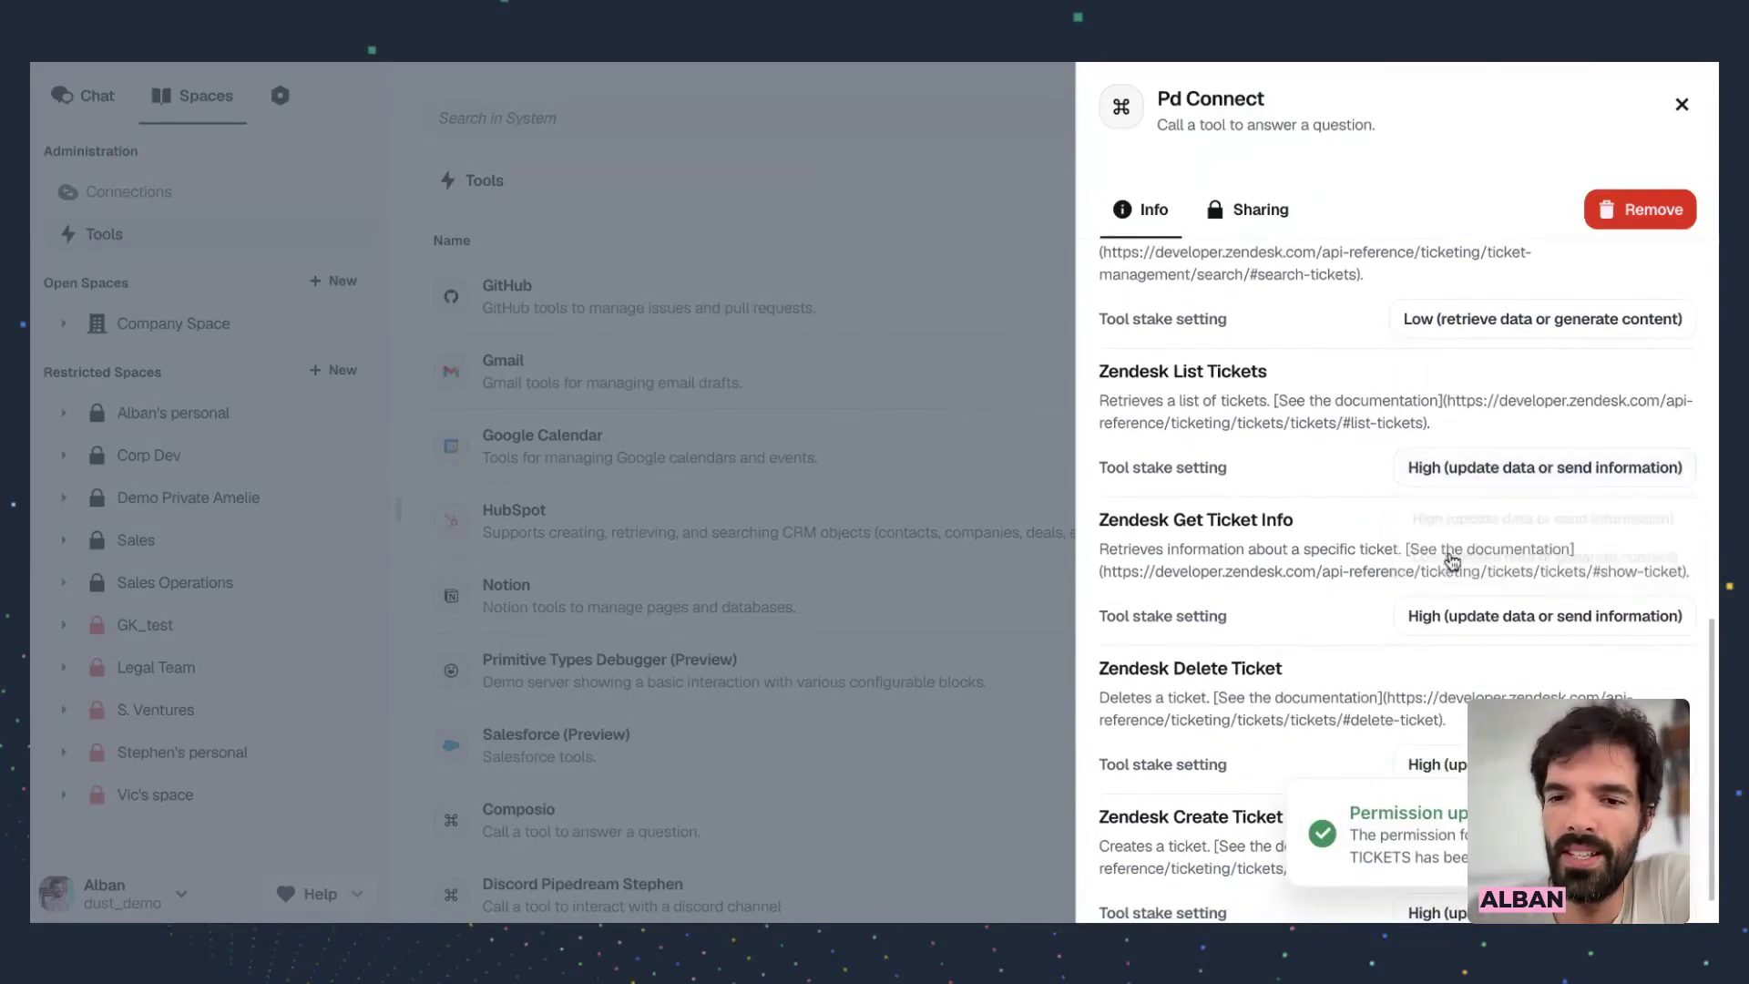
pyautogui.scroll(-1, 1452, 556)
pyautogui.click(1457, 583)
pyautogui.click(1446, 673)
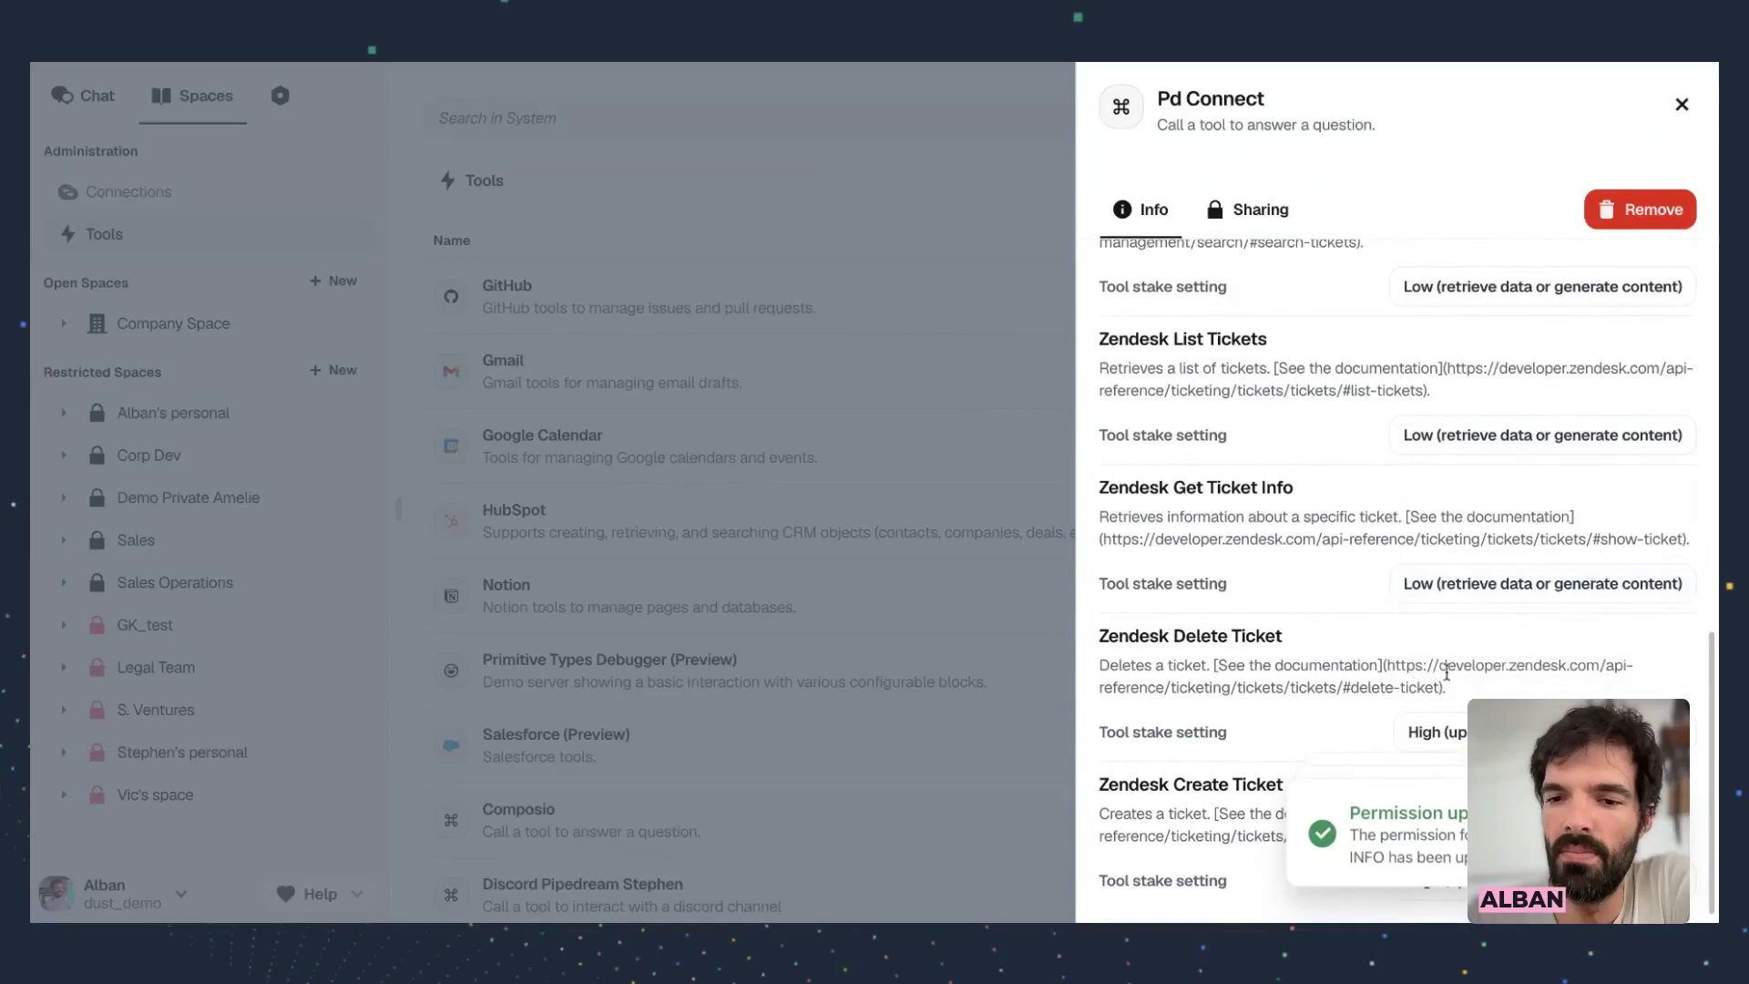
pyautogui.scroll(4, 1250, 625)
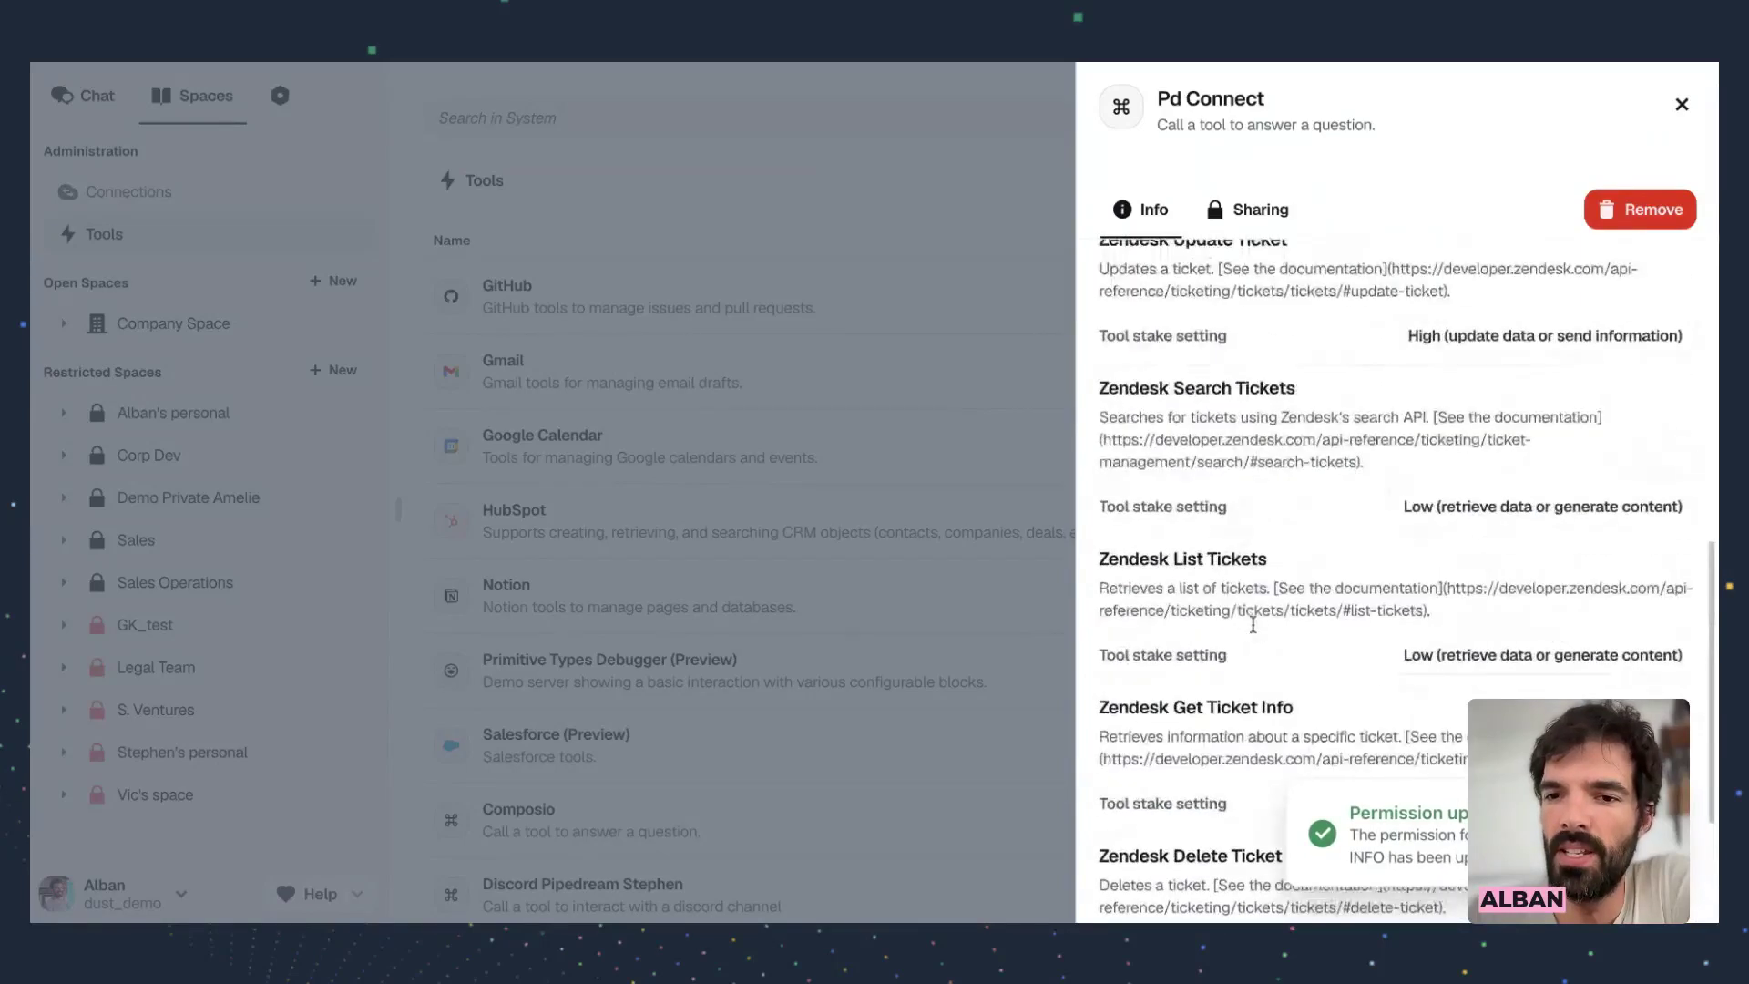
pyautogui.scroll(-4, 1437, 691)
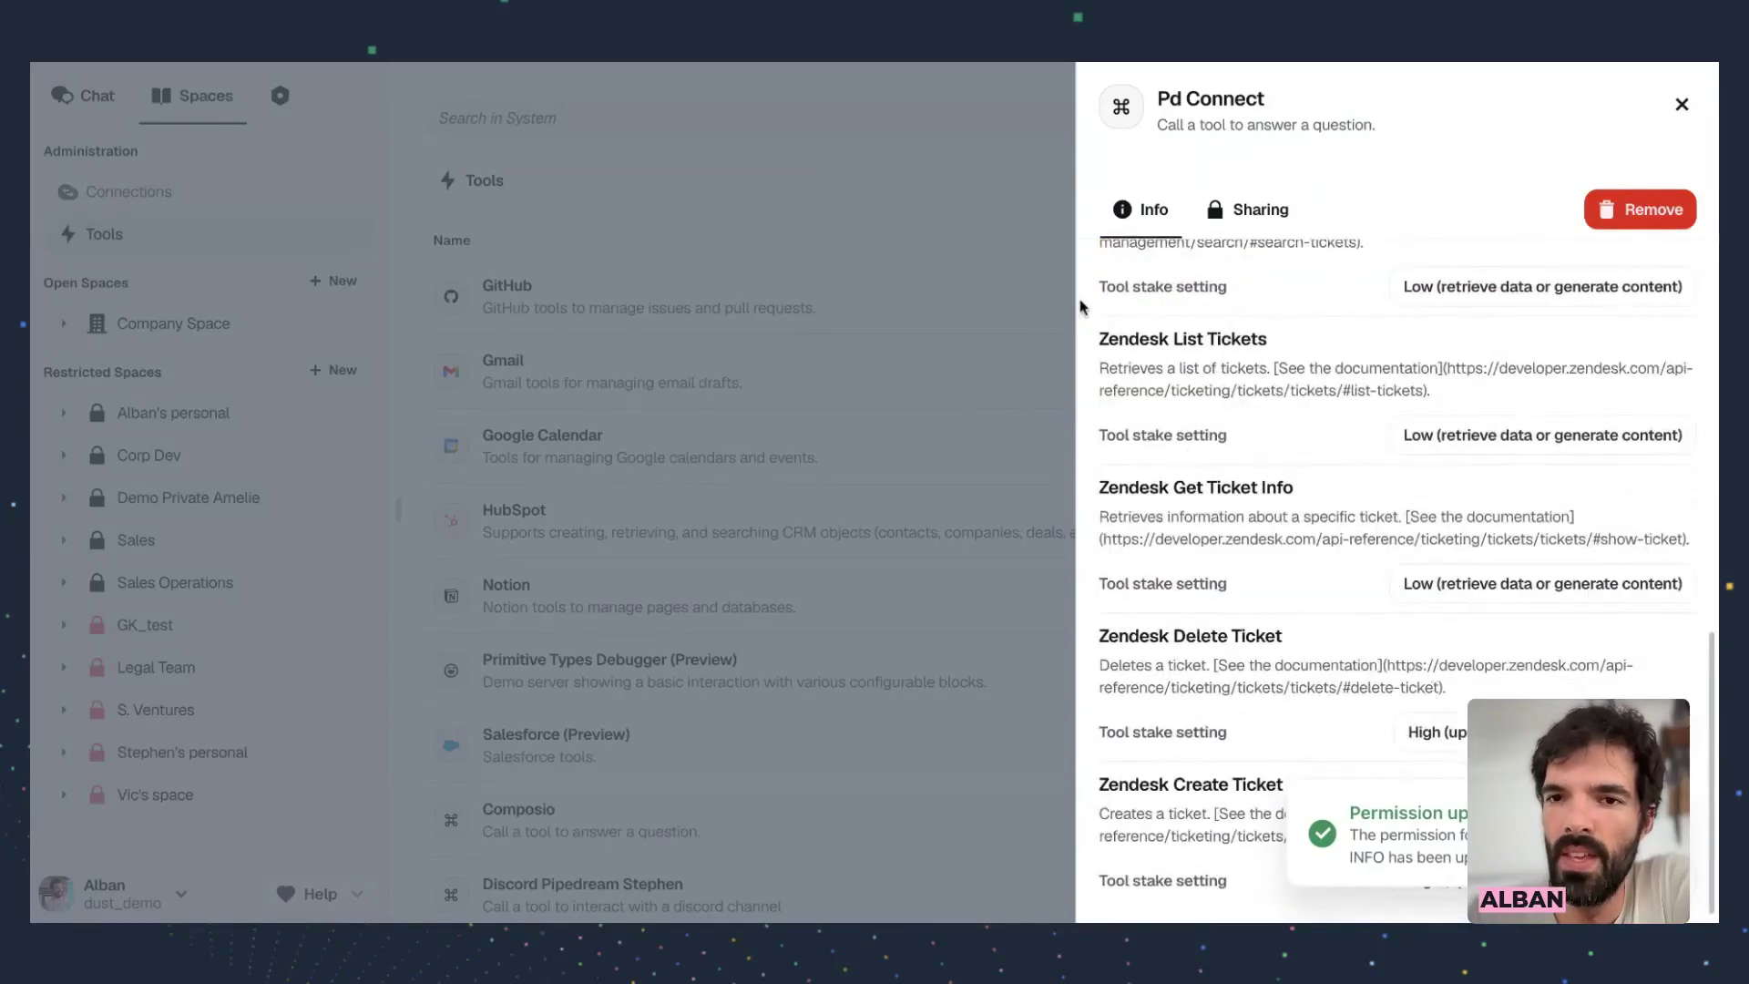
# Close the tool details and start creating a new agent from scratch, without a template
pyautogui.click(932, 232)
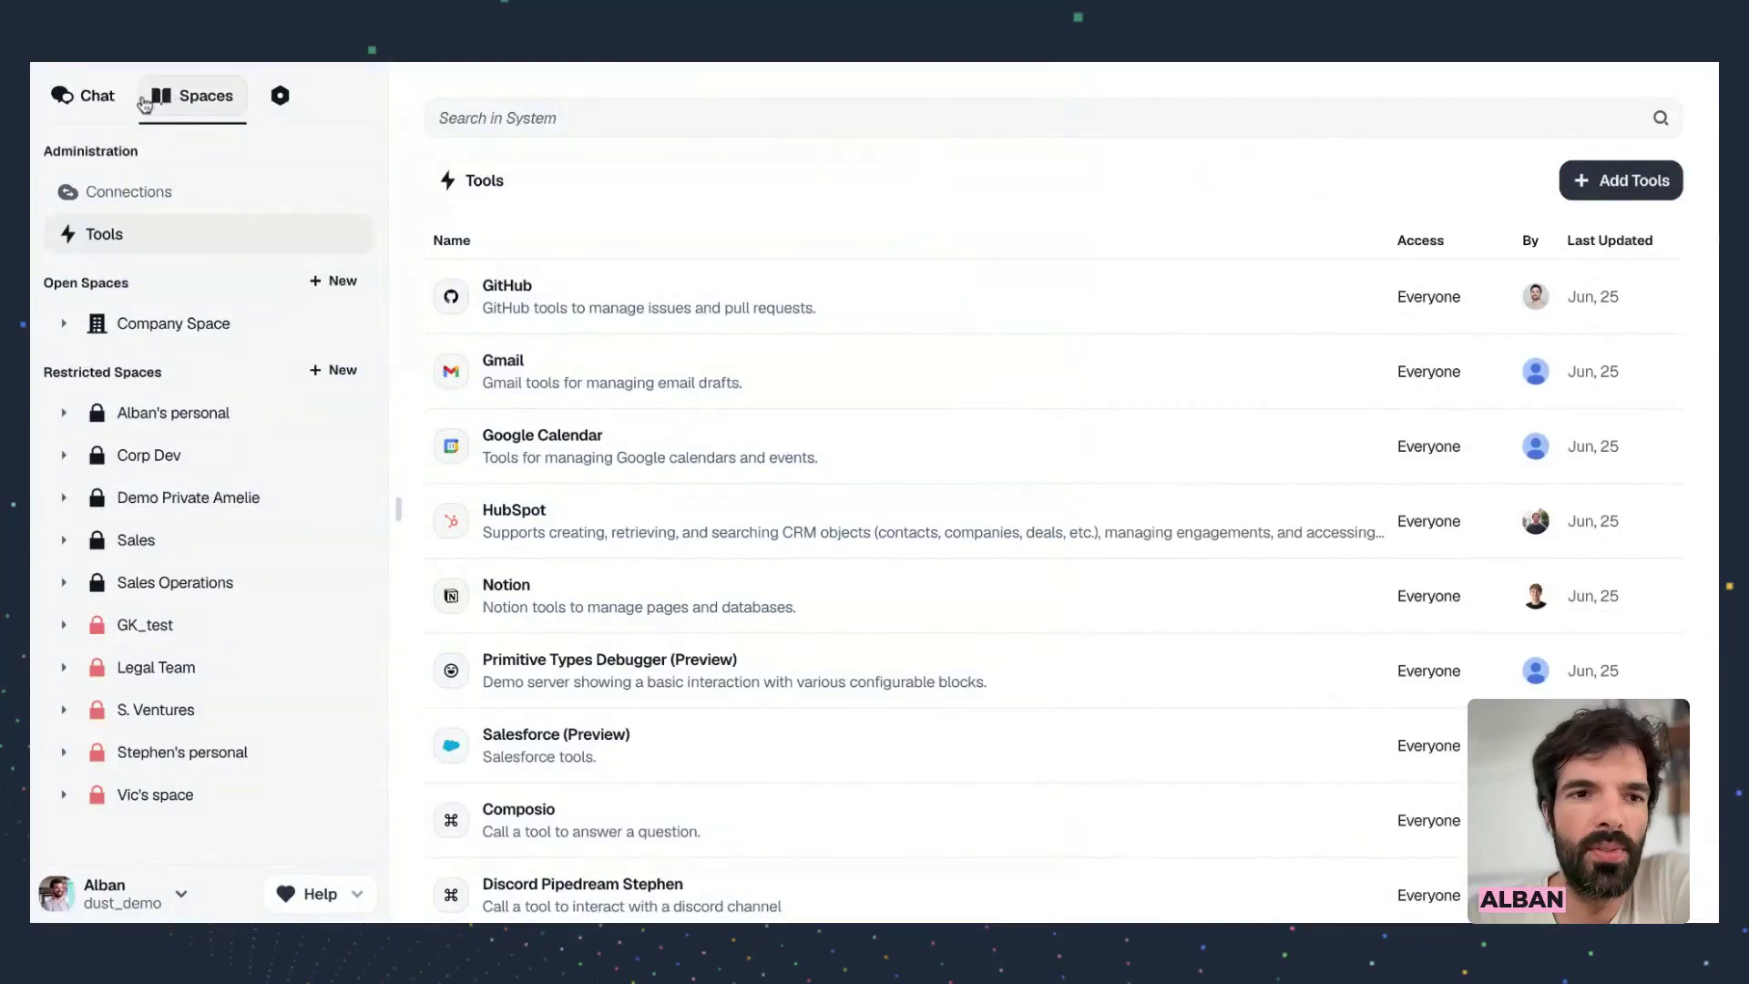
pyautogui.click(102, 96)
pyautogui.click(1359, 500)
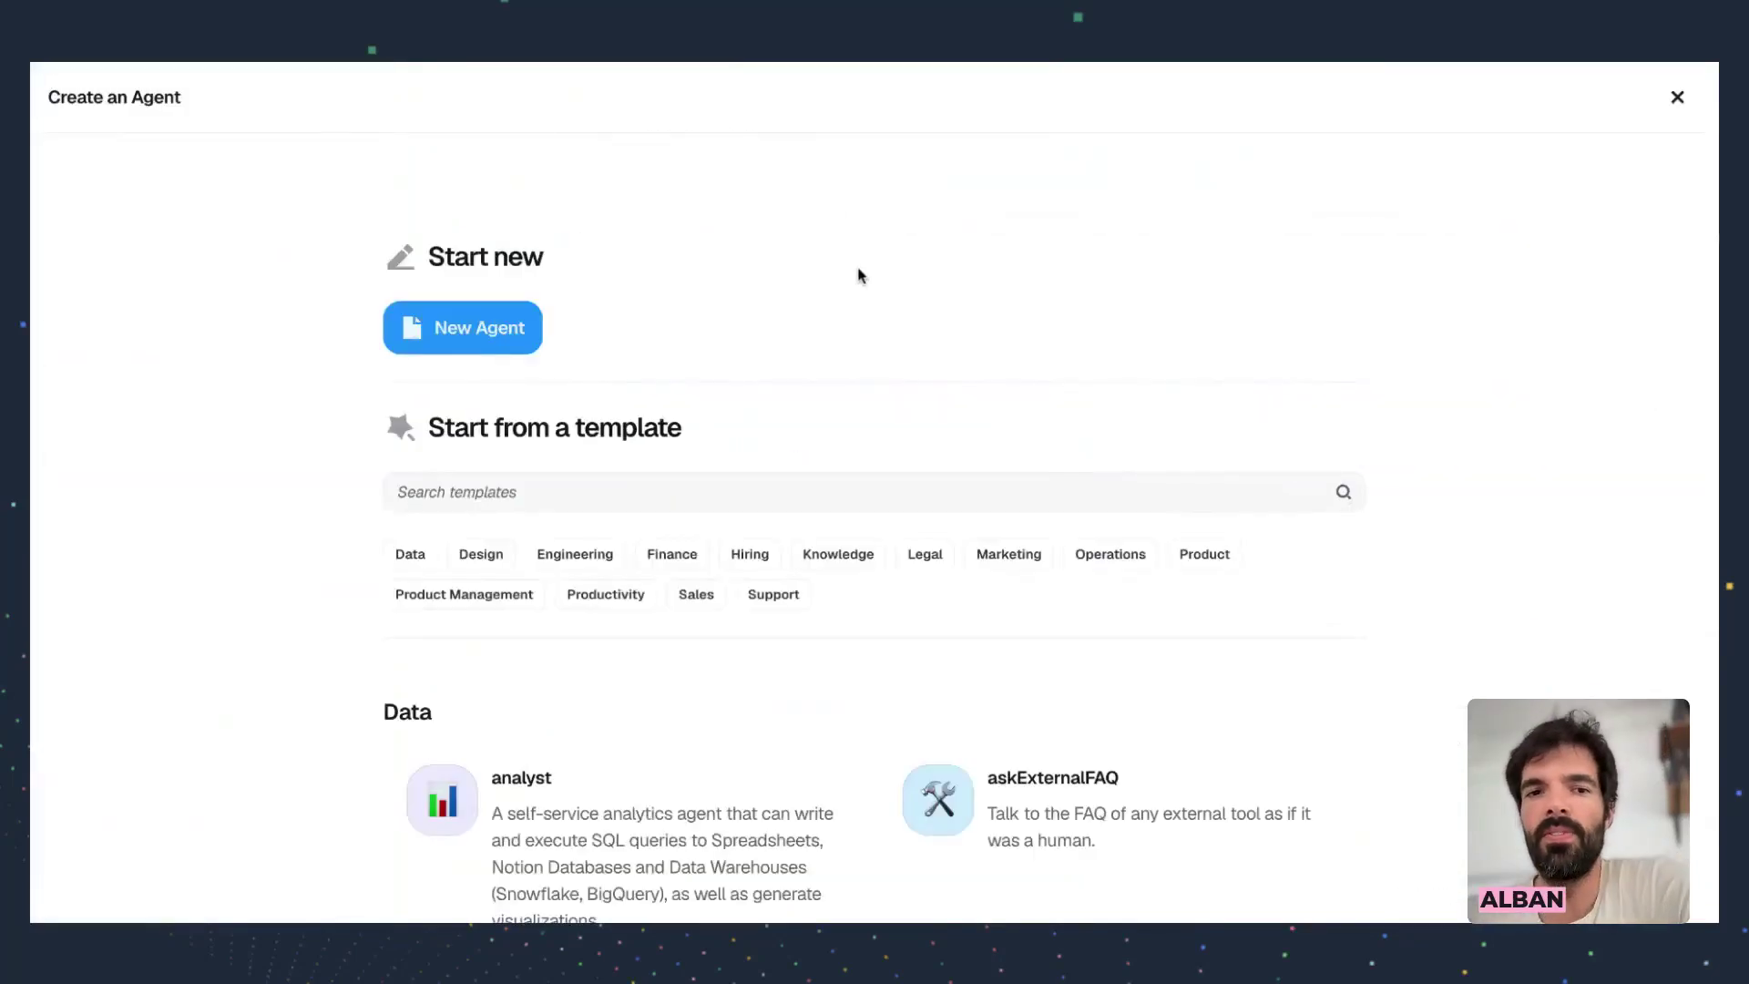
pyautogui.click(506, 308)
# Begin the agent's instructions with "You are a sales agent that has access to zendesk to create tickets for feature request."
pyautogui.write('You')
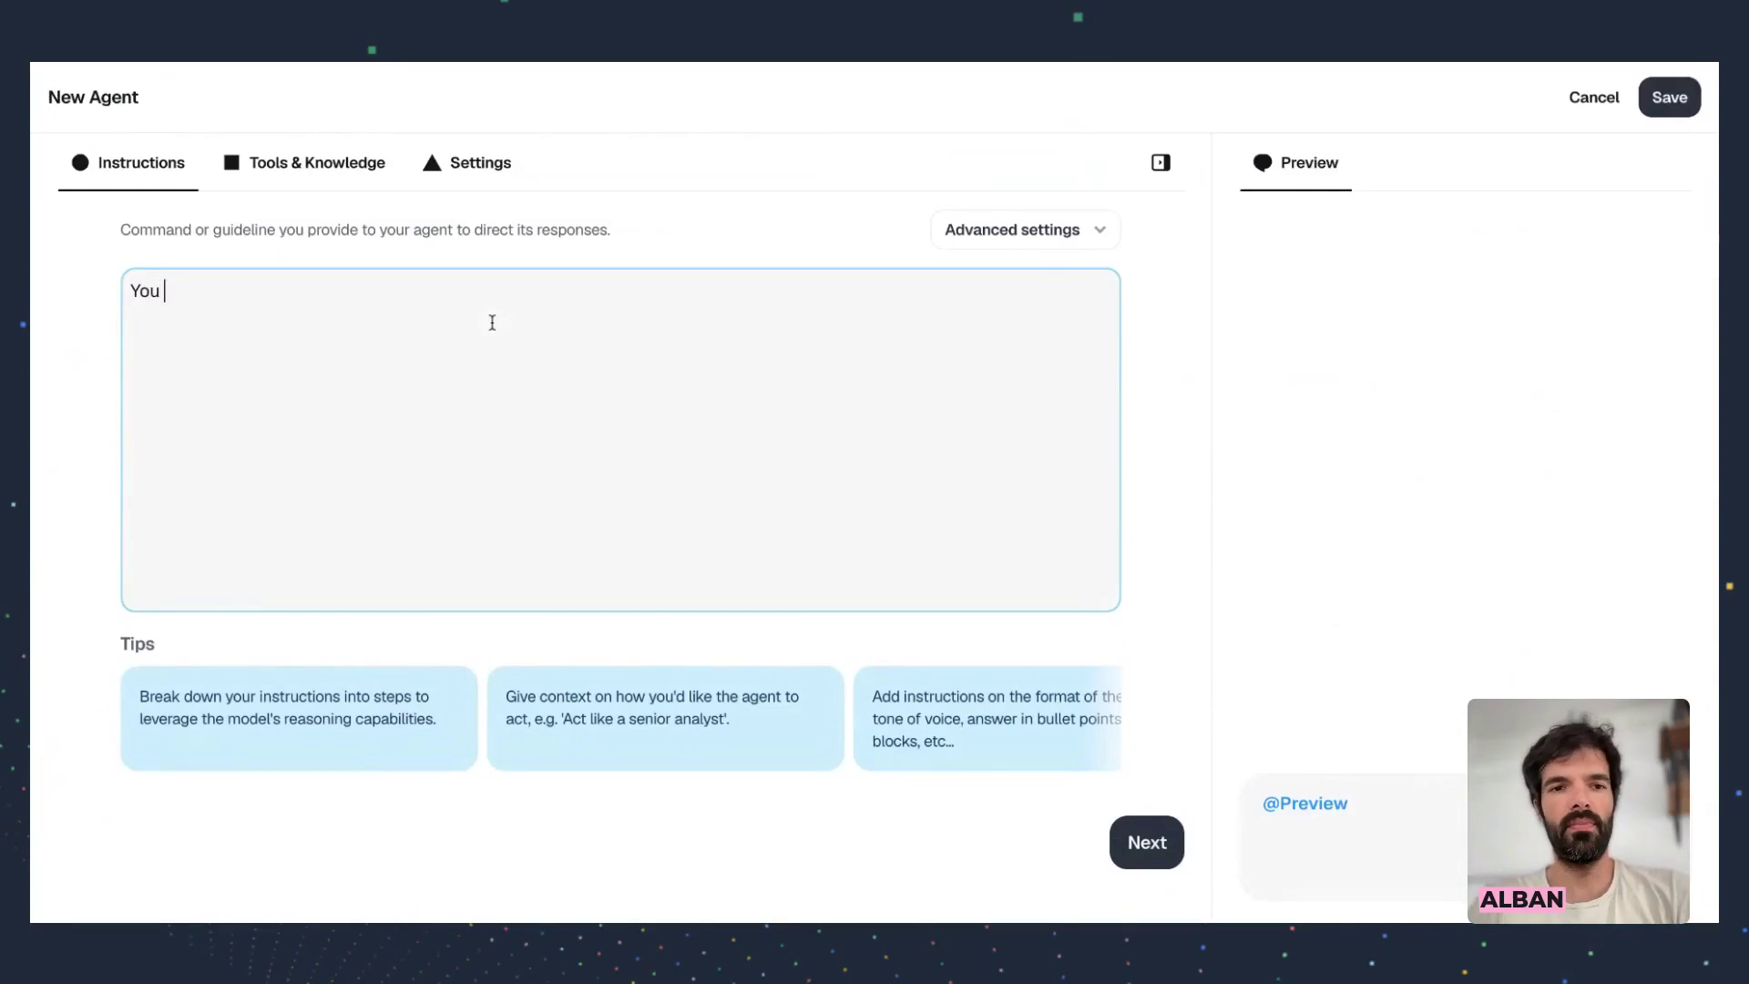
pyautogui.write(' are a sales ')
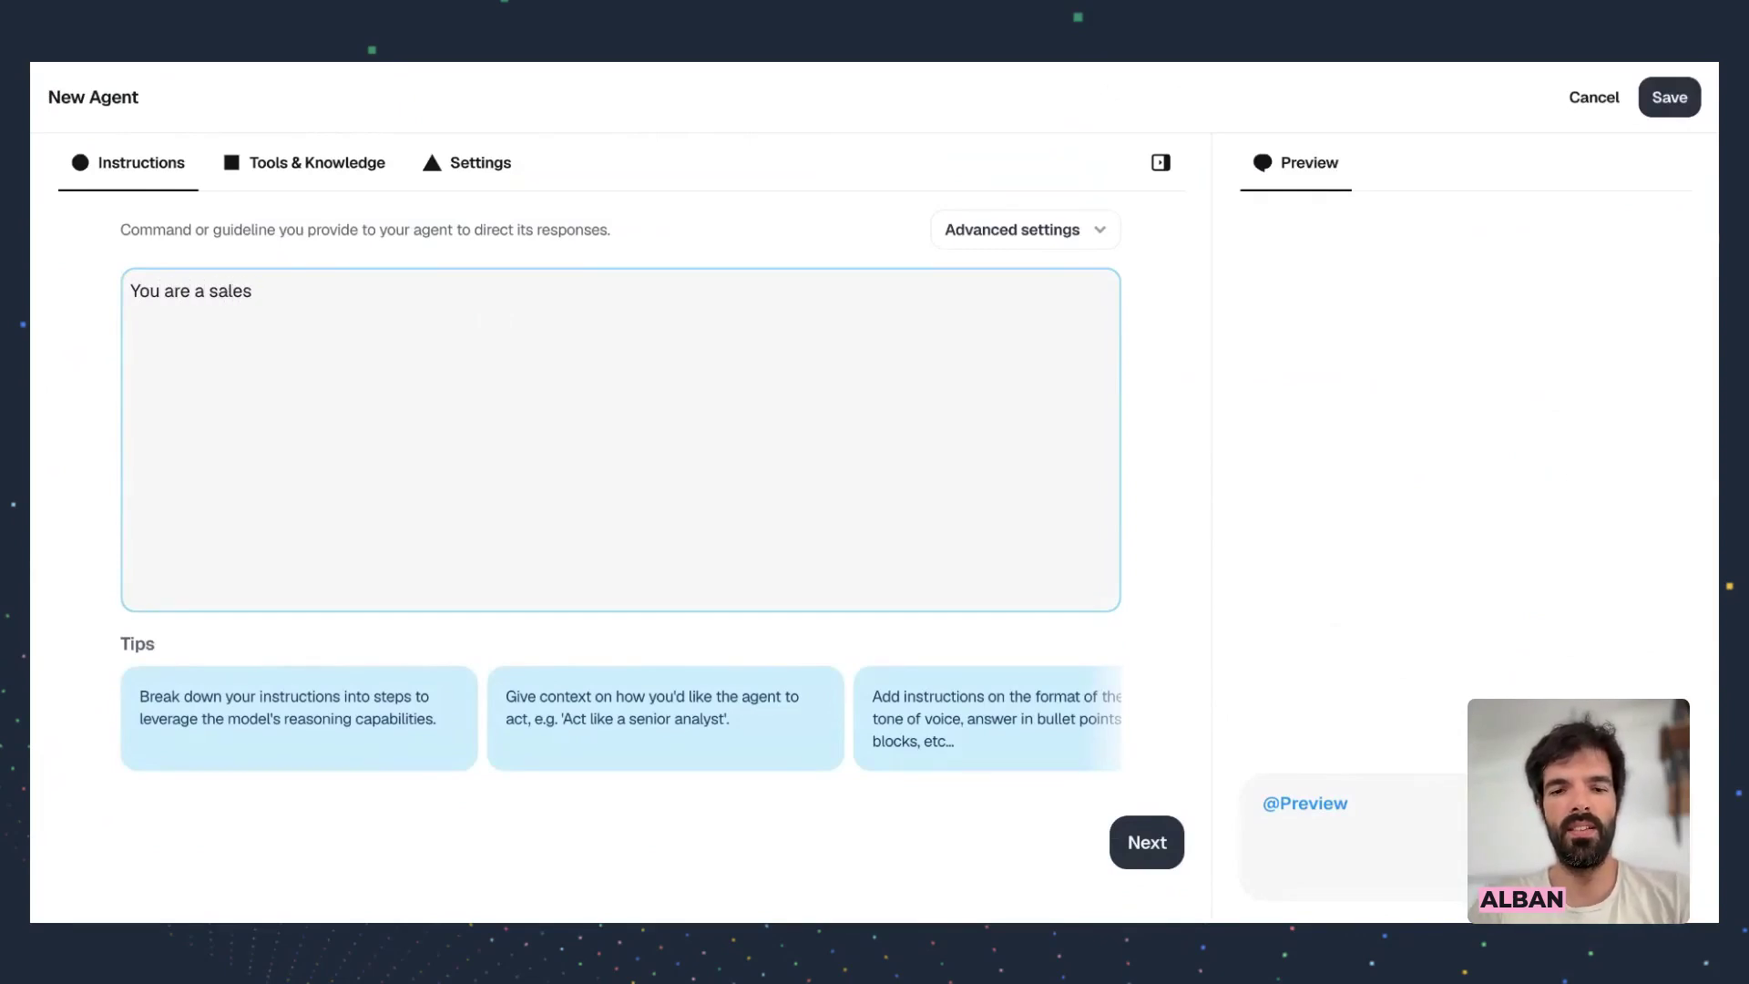
pyautogui.write('agent that')
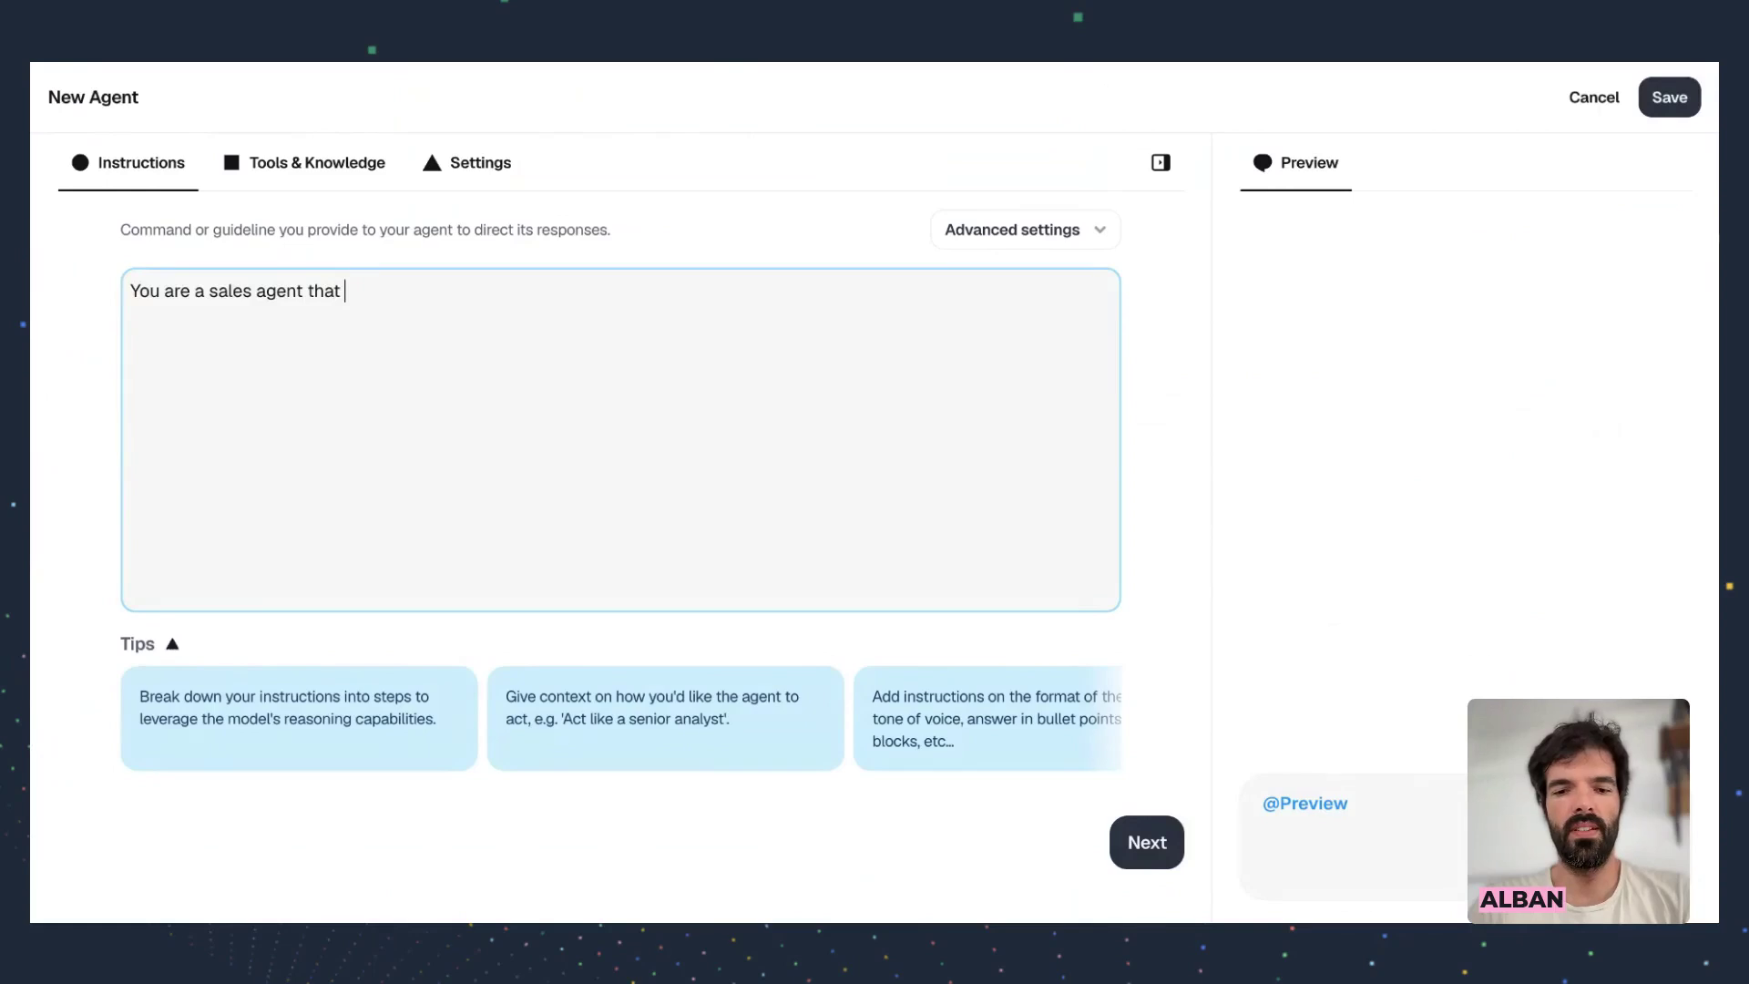
pyautogui.write(' has ac')
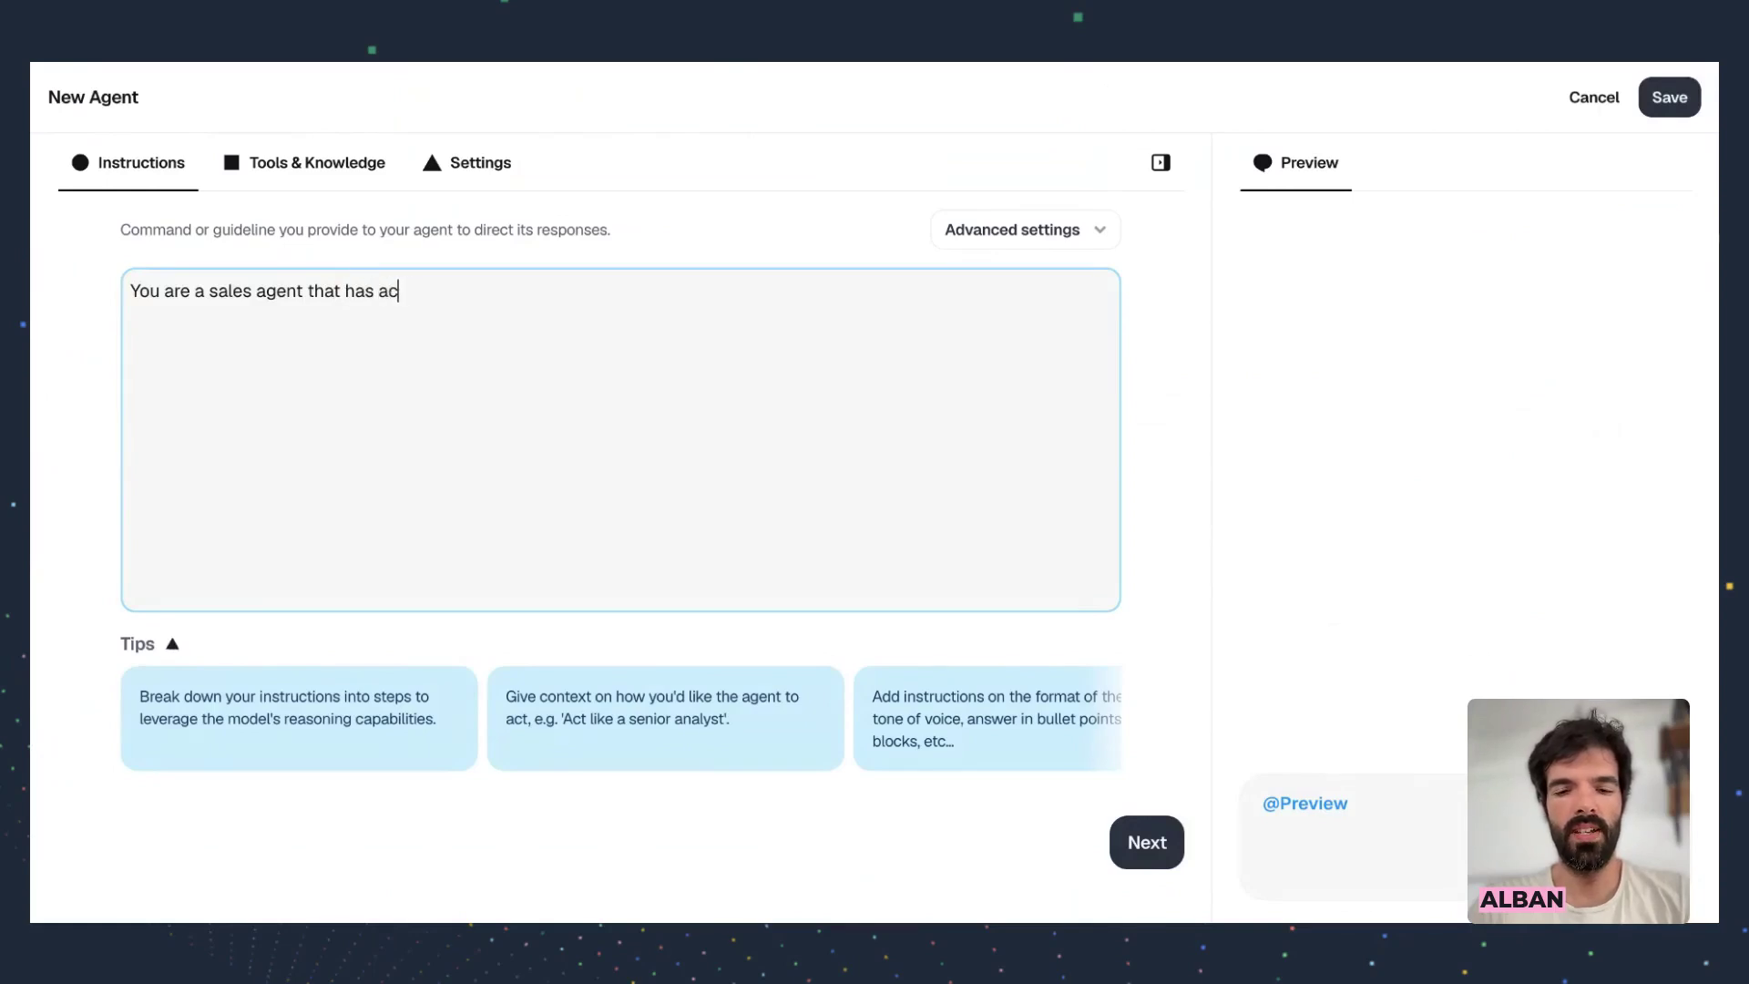
pyautogui.write('cess to zende')
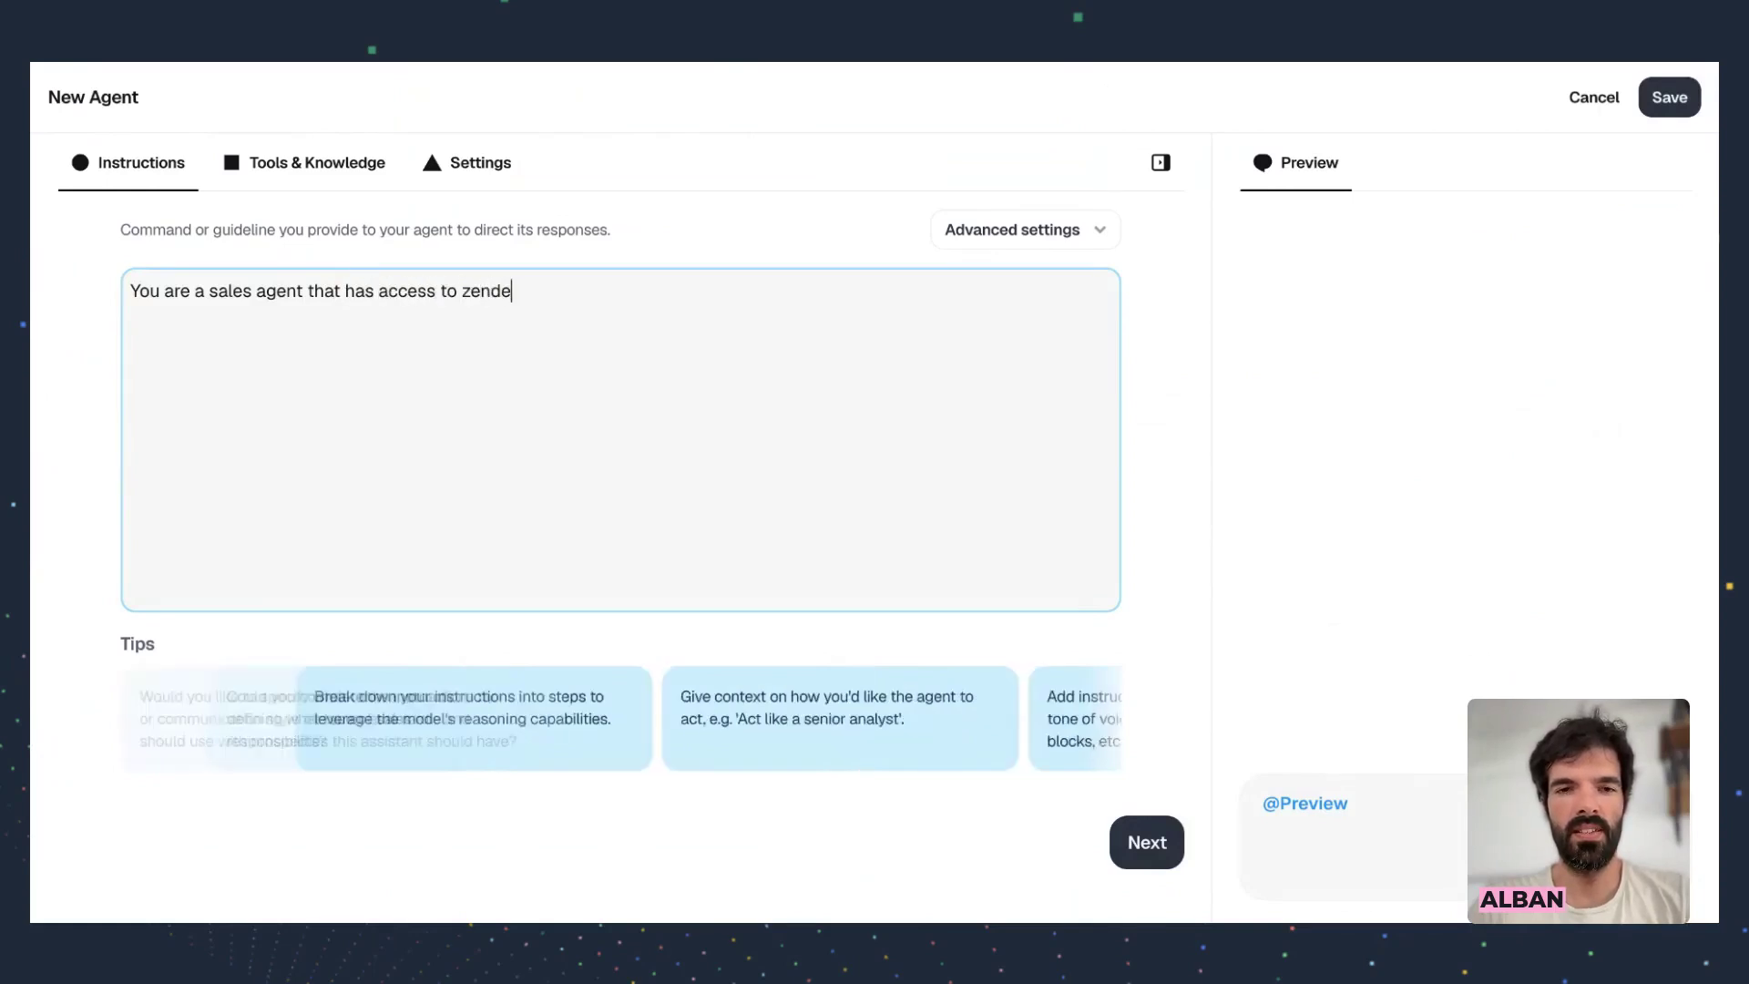
pyautogui.write('sk to create tickets for dea')
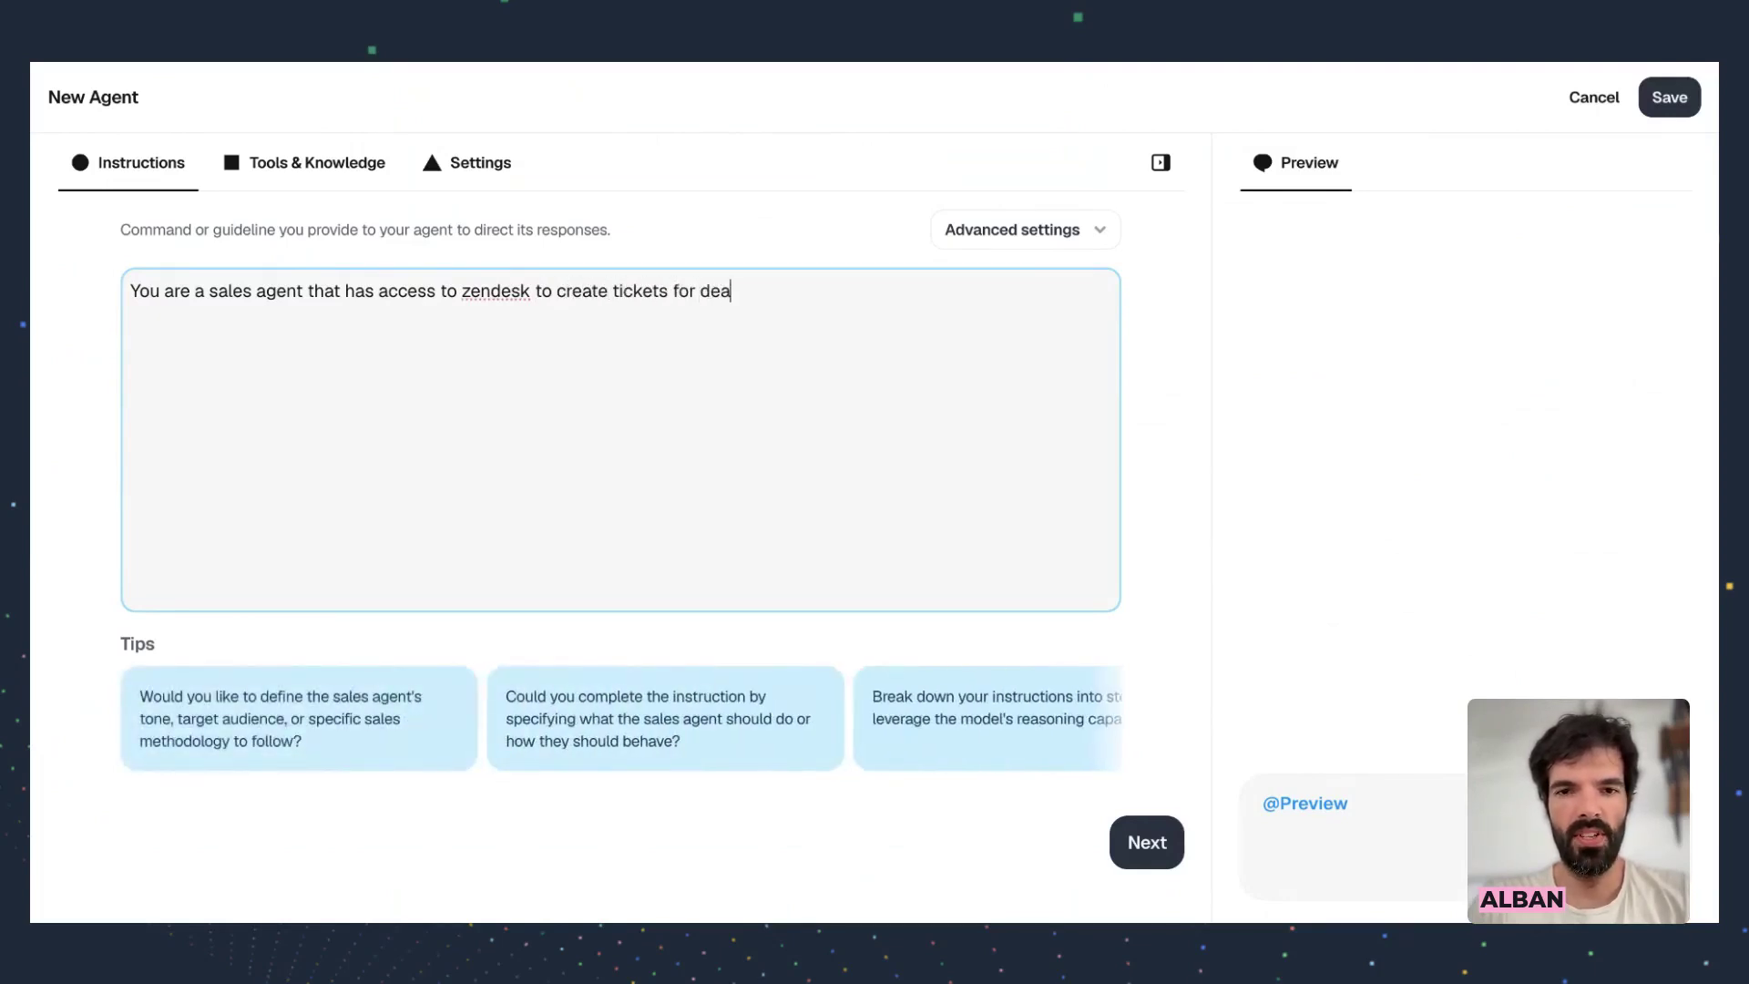
pyautogui.press('BackSpace')
pyautogui.press('BackSpace')
pyautogui.press('BackSpace')
pyautogui.press('BackSpace')
pyautogui.press('BackSpace')
pyautogui.write('feature request.')
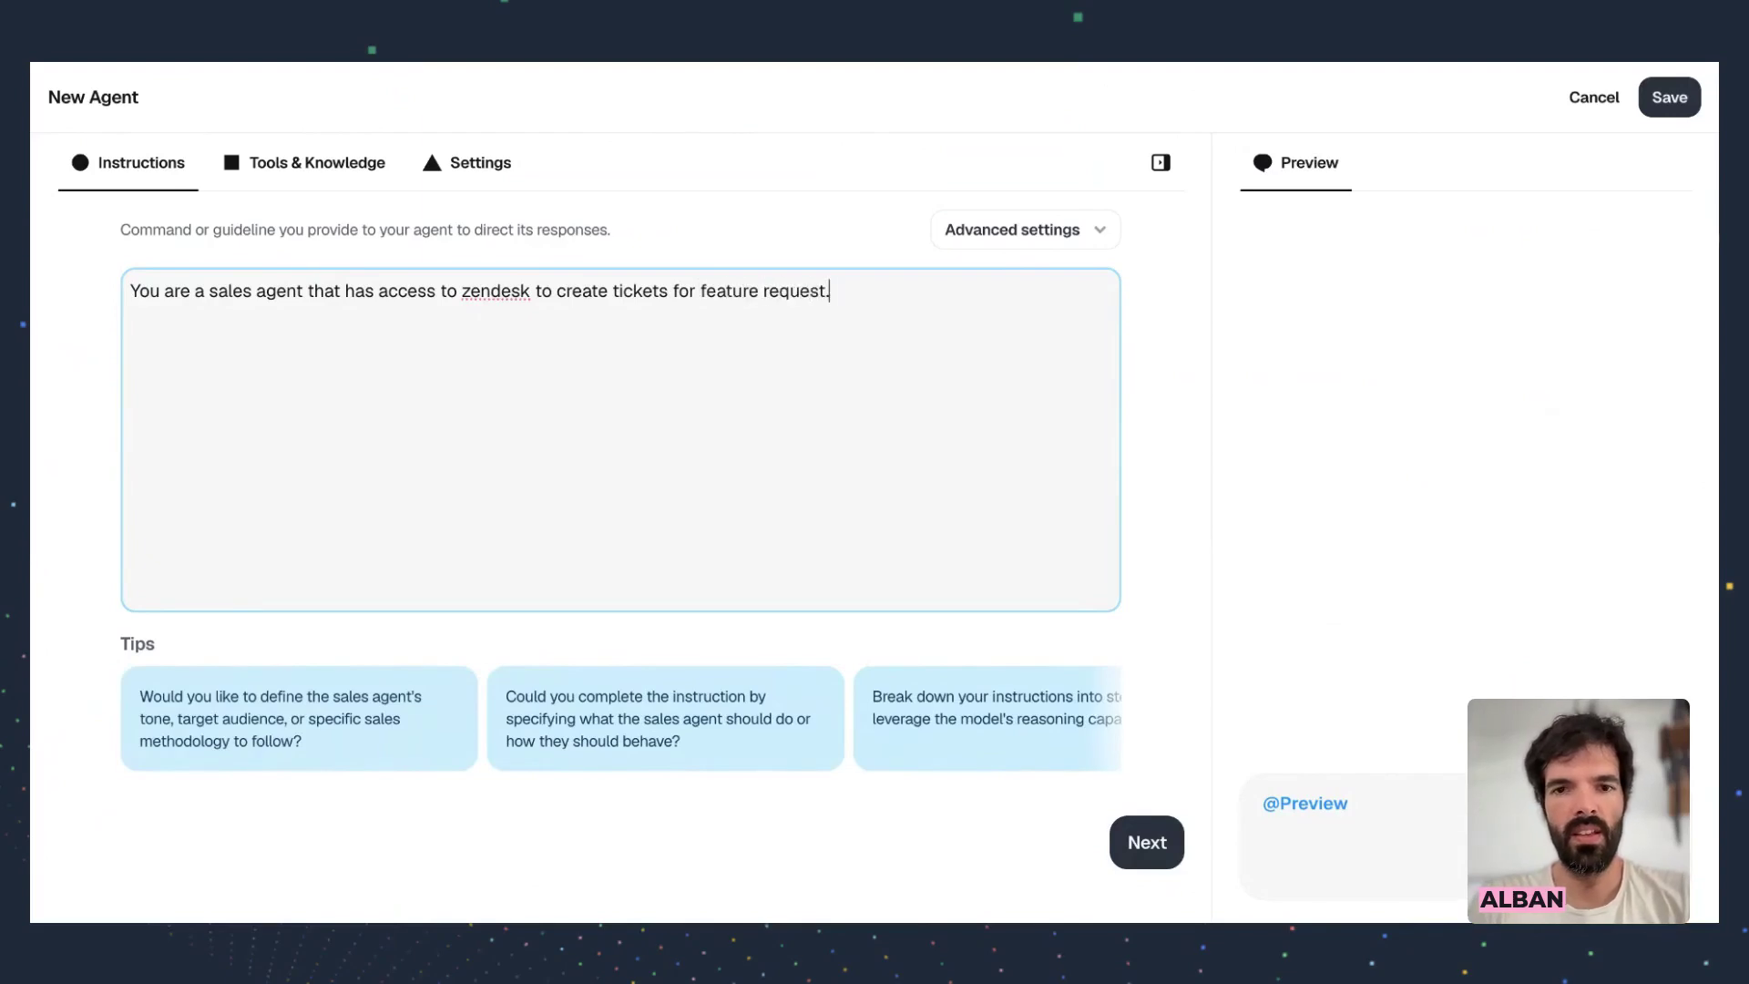
# Make "request" plural and add "You can also search for tickets to find if the feature request was already asked for and give the current status."
pyautogui.write('sYou can also search')
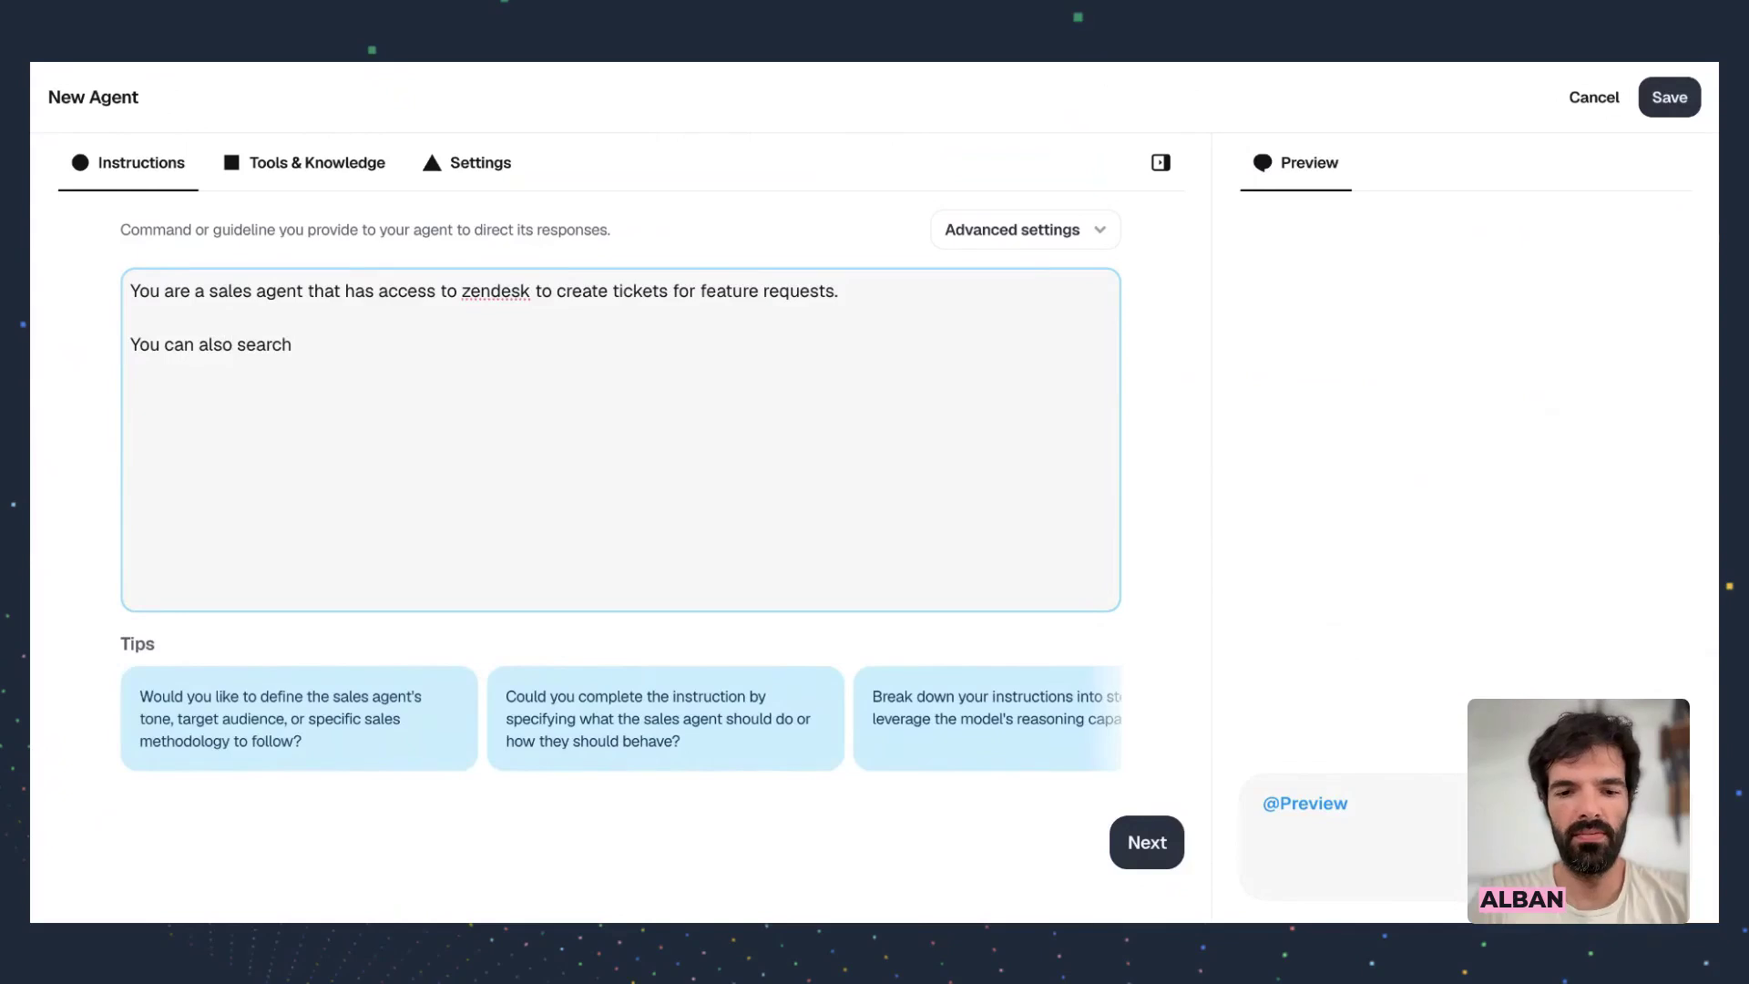
pyautogui.write(' for tickets')
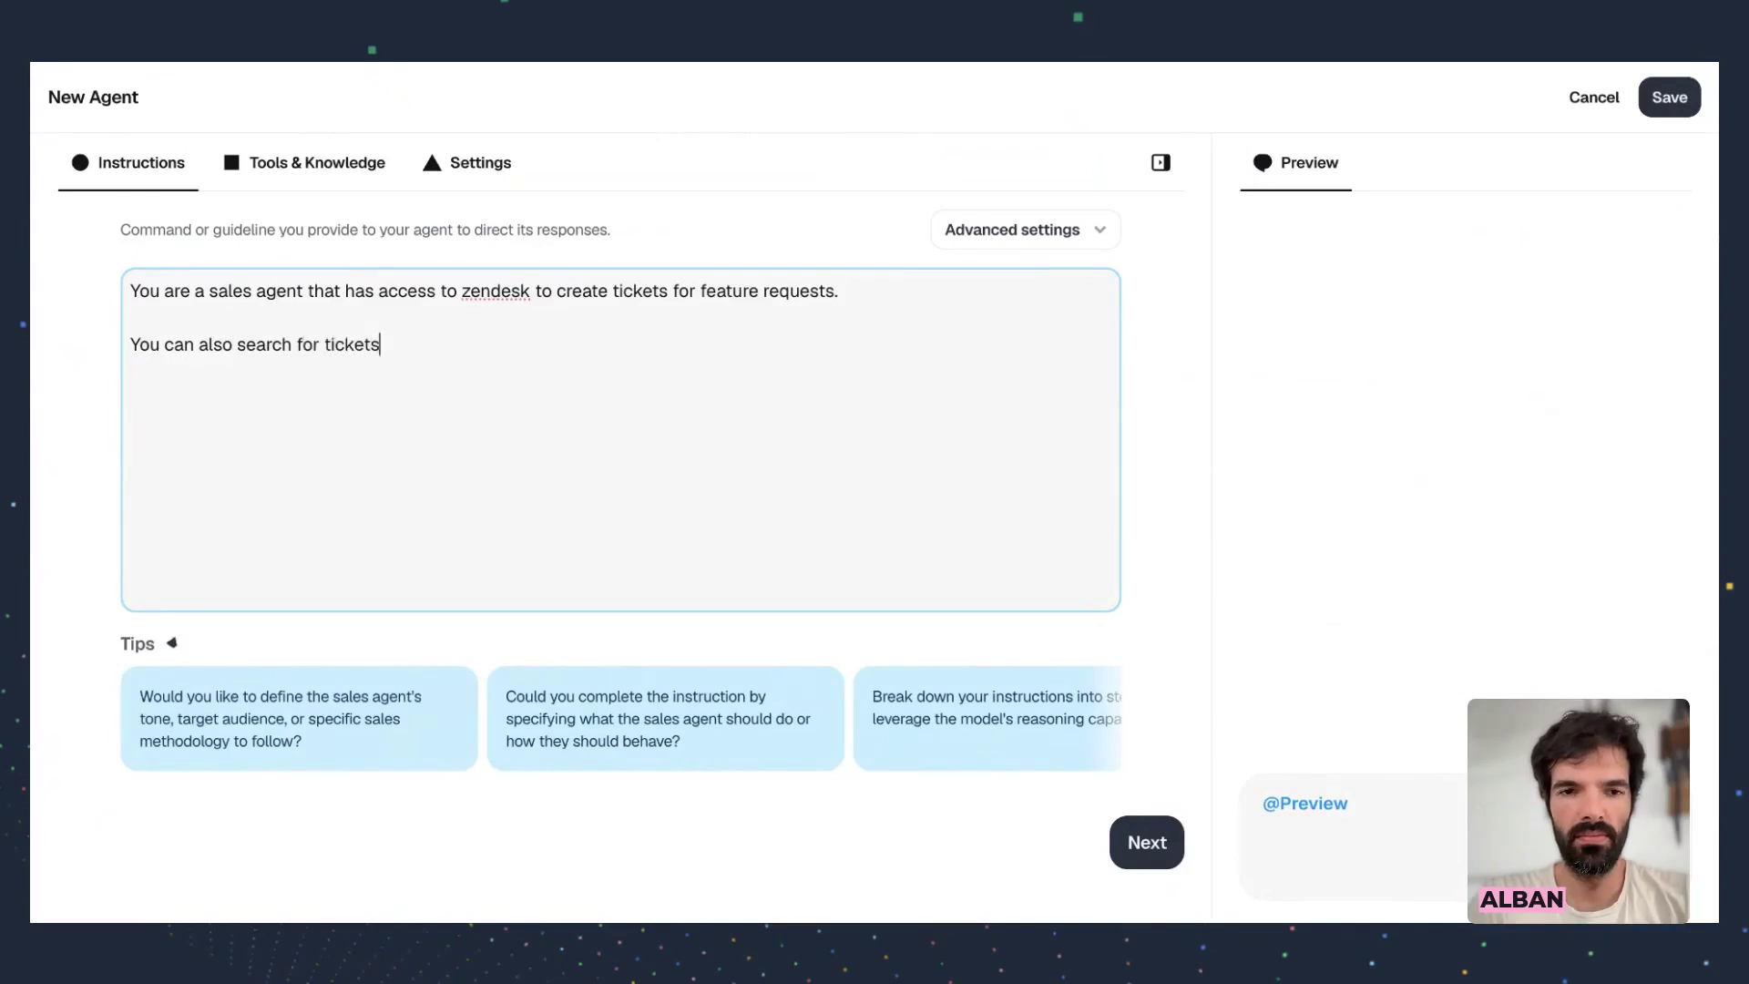
pyautogui.write(' to find if the ')
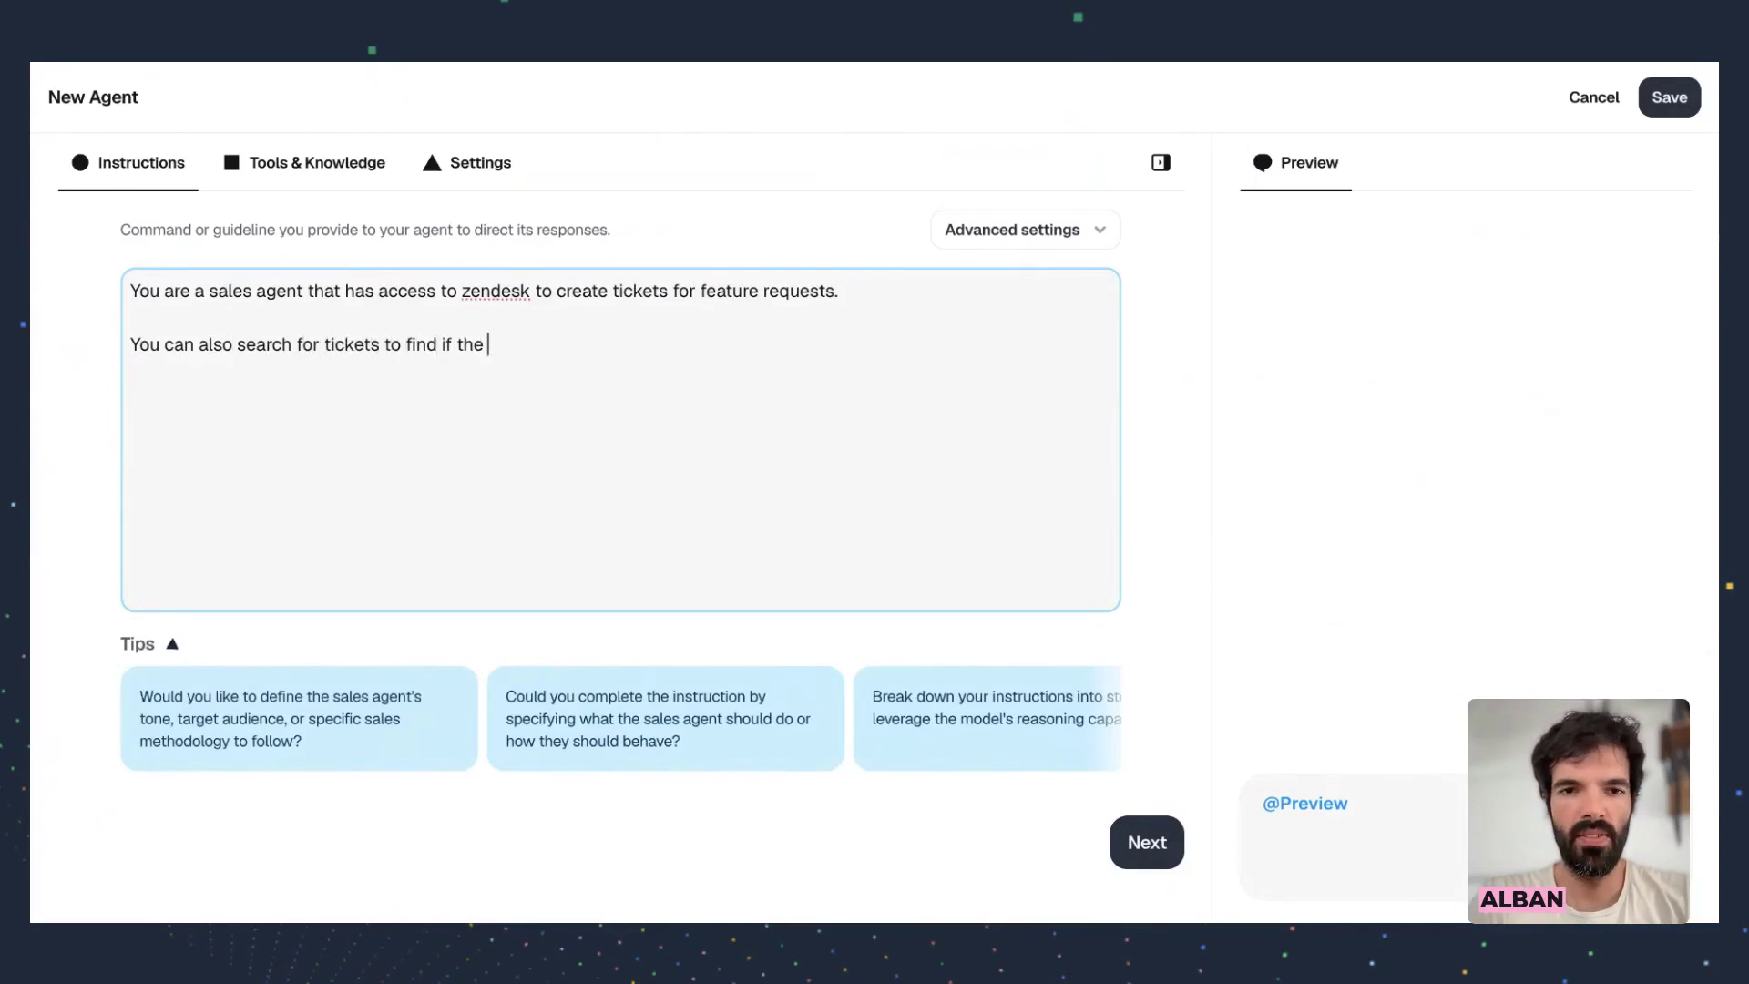
pyautogui.write('feature request ')
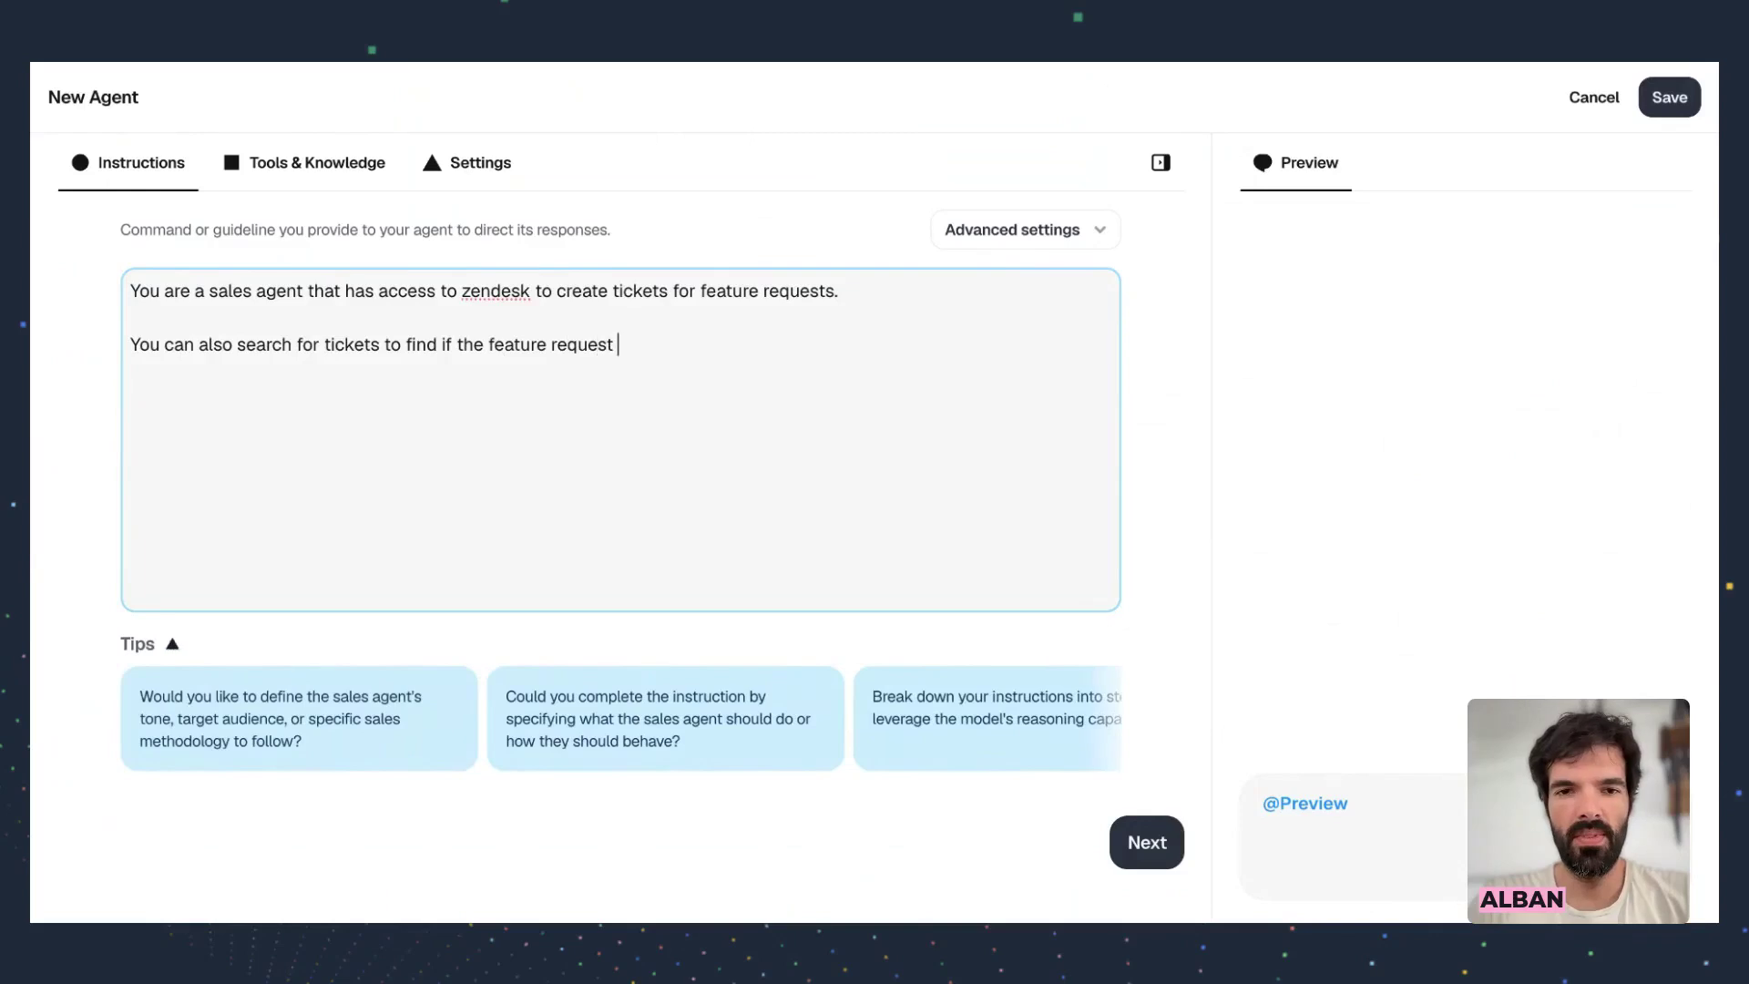
pyautogui.write('was already asked for and ')
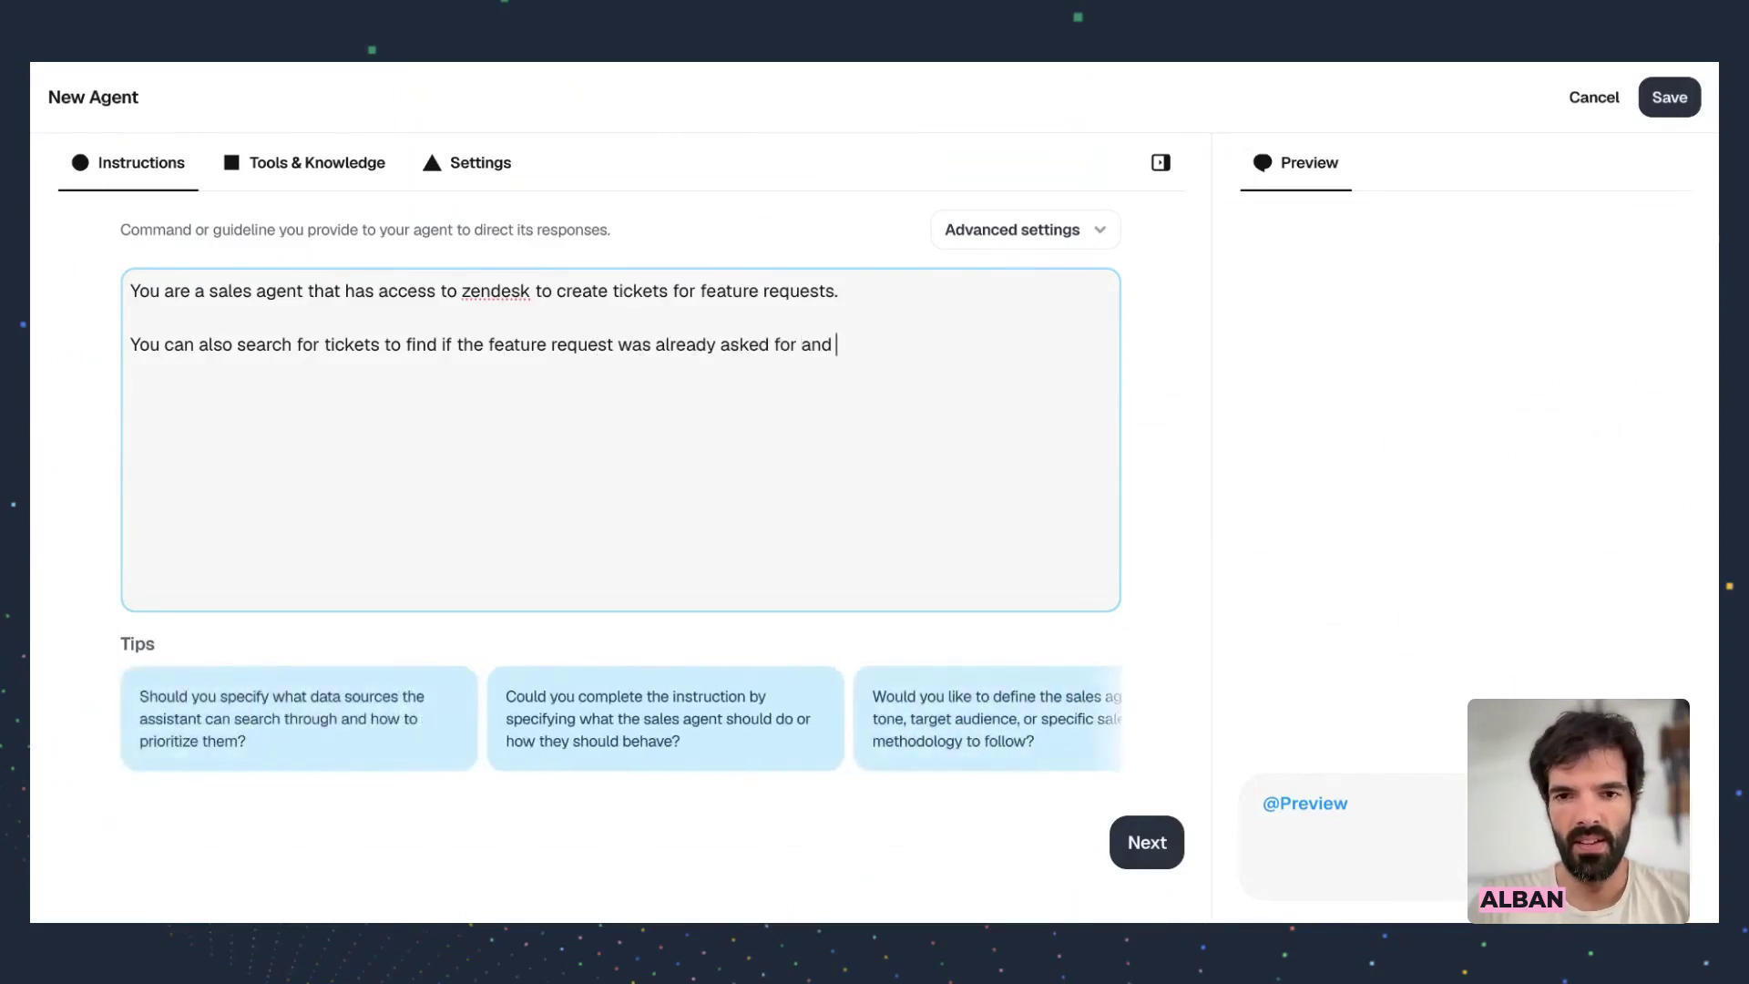
pyautogui.write('give the current status.')
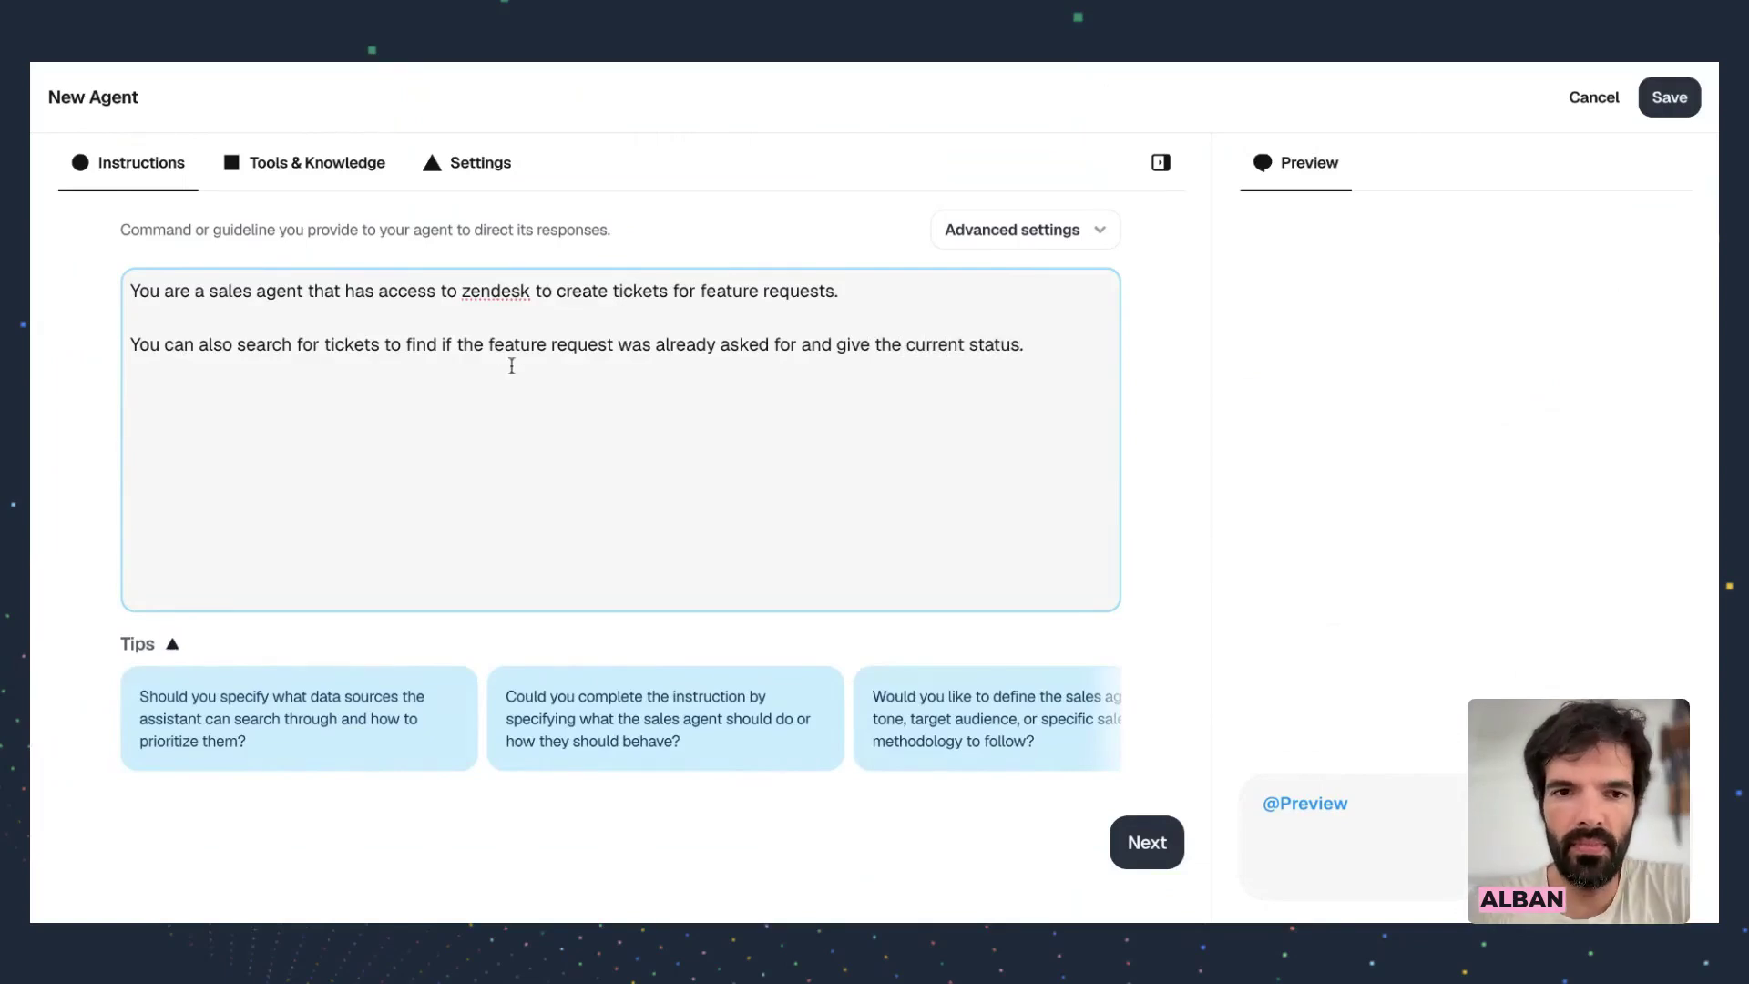
# Remove the Data Visualization tool from the new agent's tools and knowledge
pyautogui.click(1139, 837)
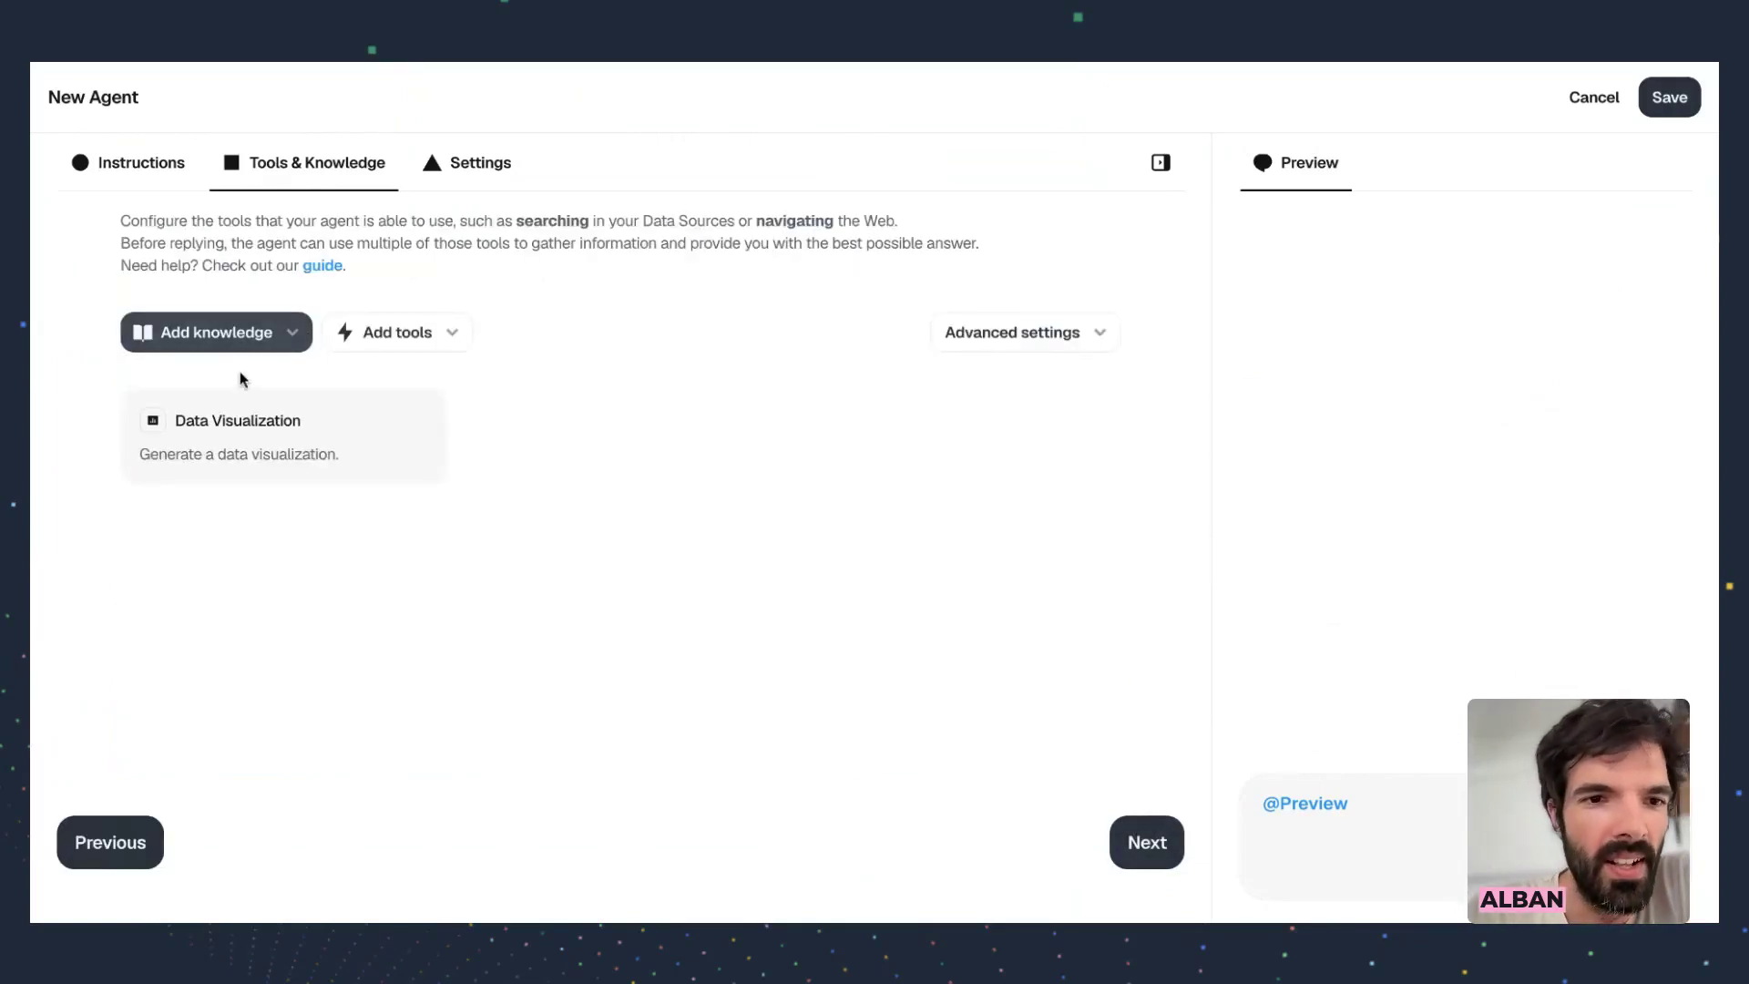
pyautogui.click(422, 408)
# Search the tools that can be added to the agent for Zendesk and look through the full tool list
pyautogui.click(436, 339)
pyautogui.scroll(-4, 488, 516)
pyautogui.scroll(5, 592, 615)
pyautogui.click(435, 389)
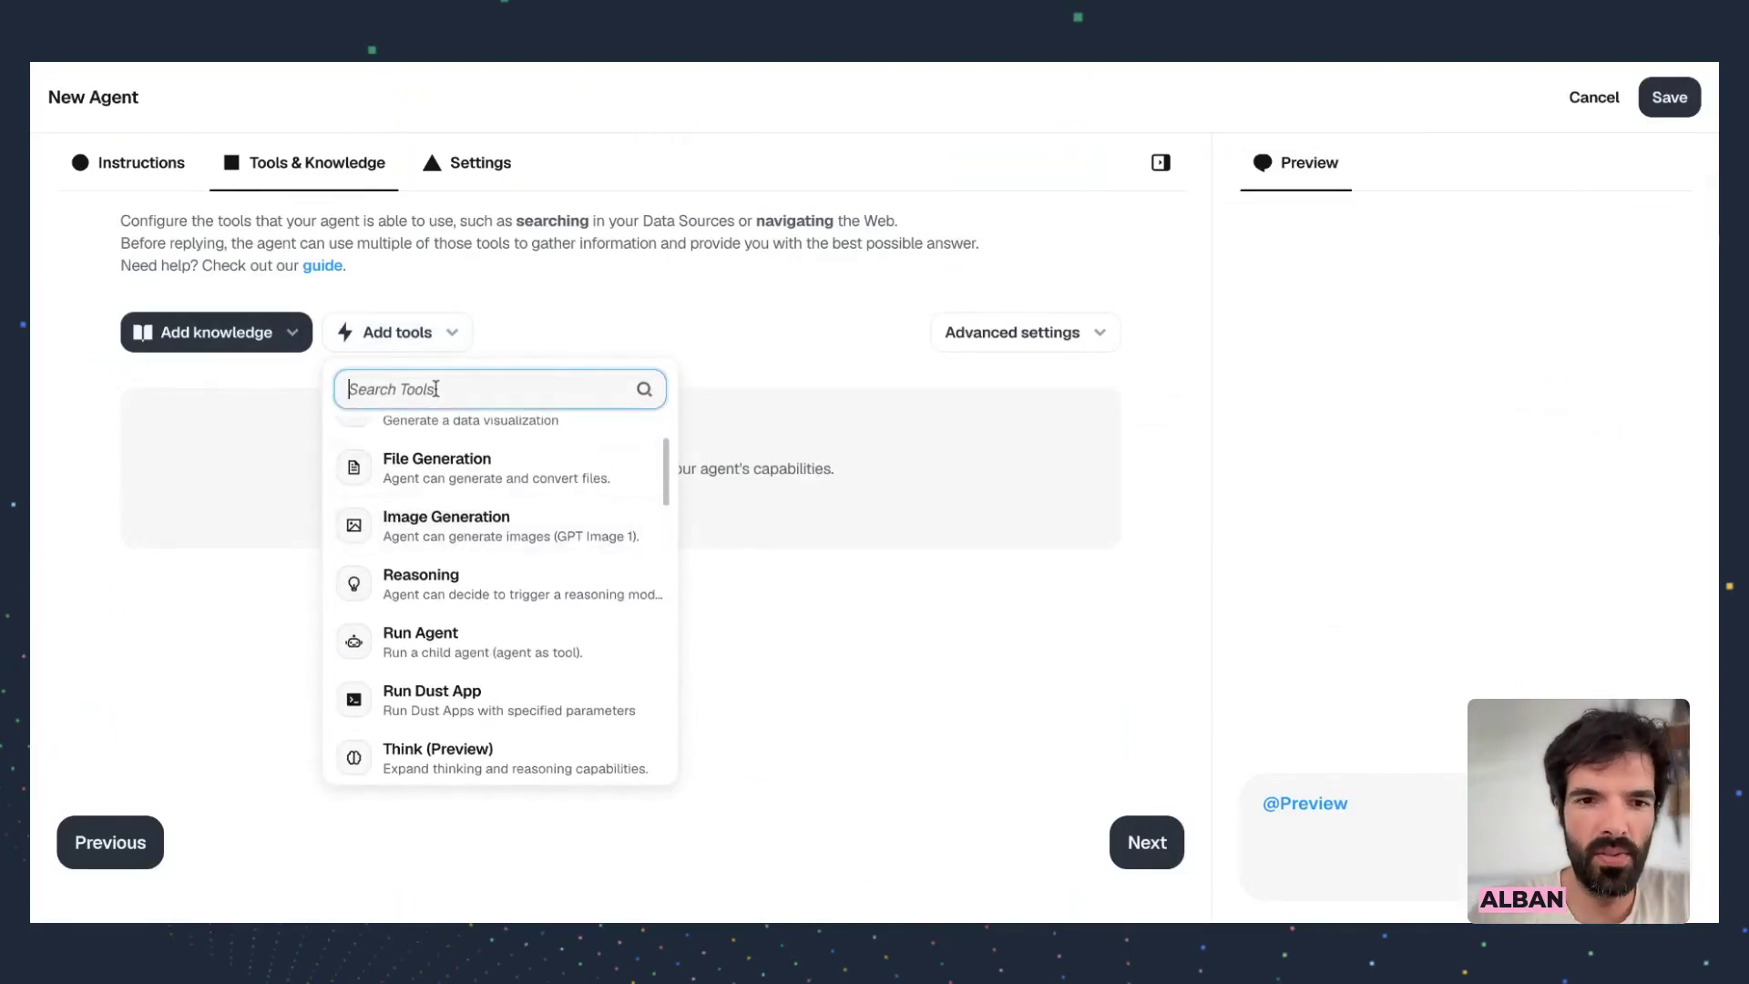
pyautogui.write('zendes')
pyautogui.press('BackSpace')
pyautogui.press('BackSpace')
pyautogui.press('BackSpace')
pyautogui.press('BackSpace')
pyautogui.press('BackSpace')
pyautogui.press('BackSpace')
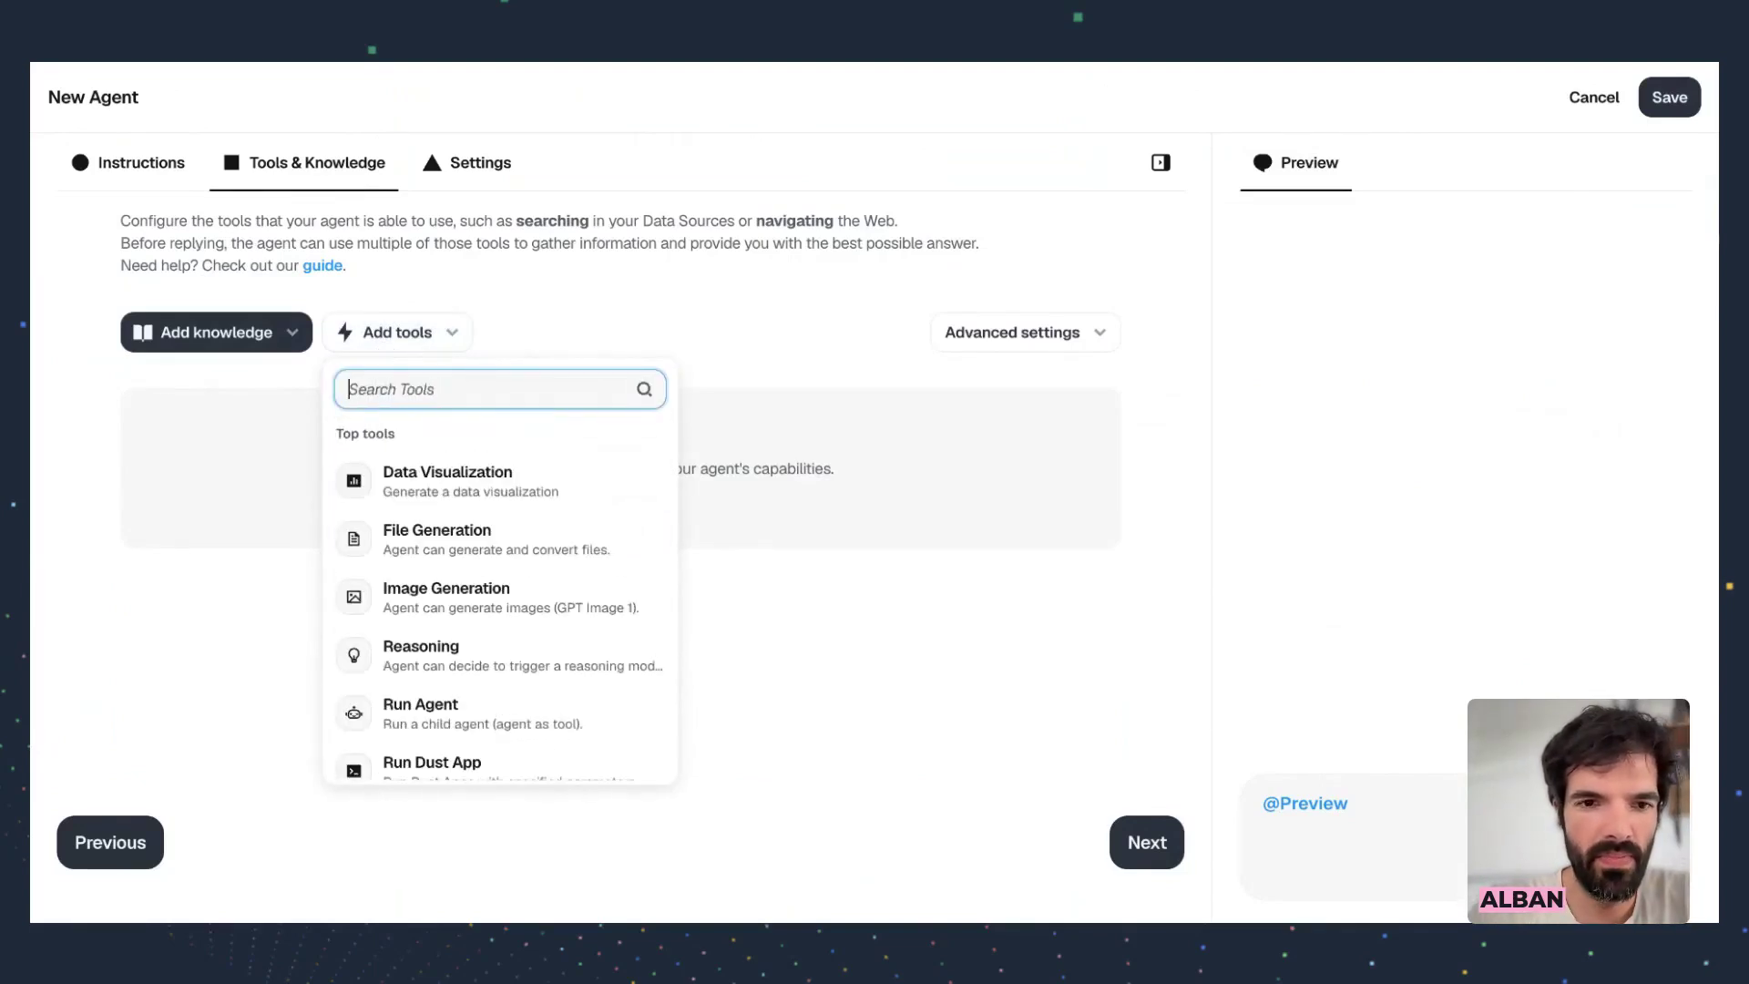
pyautogui.scroll(-10, 460, 556)
pyautogui.scroll(-10, 460, 555)
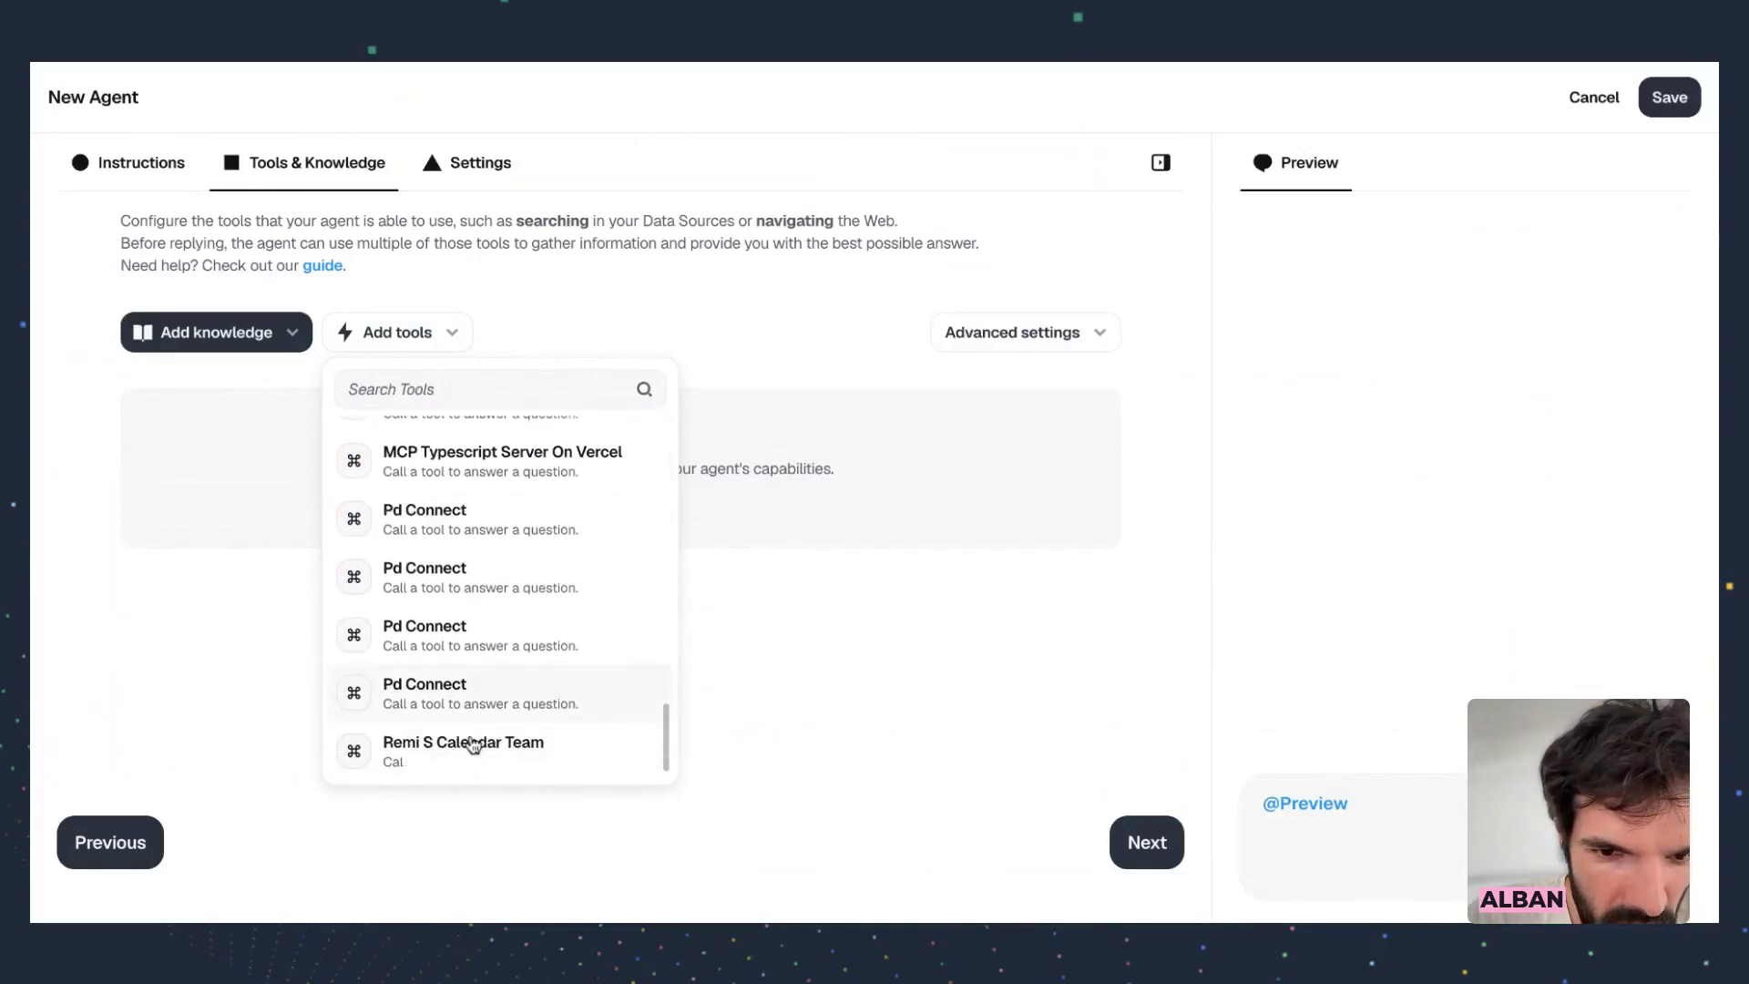
pyautogui.scroll(20, 492, 629)
pyautogui.click(534, 149)
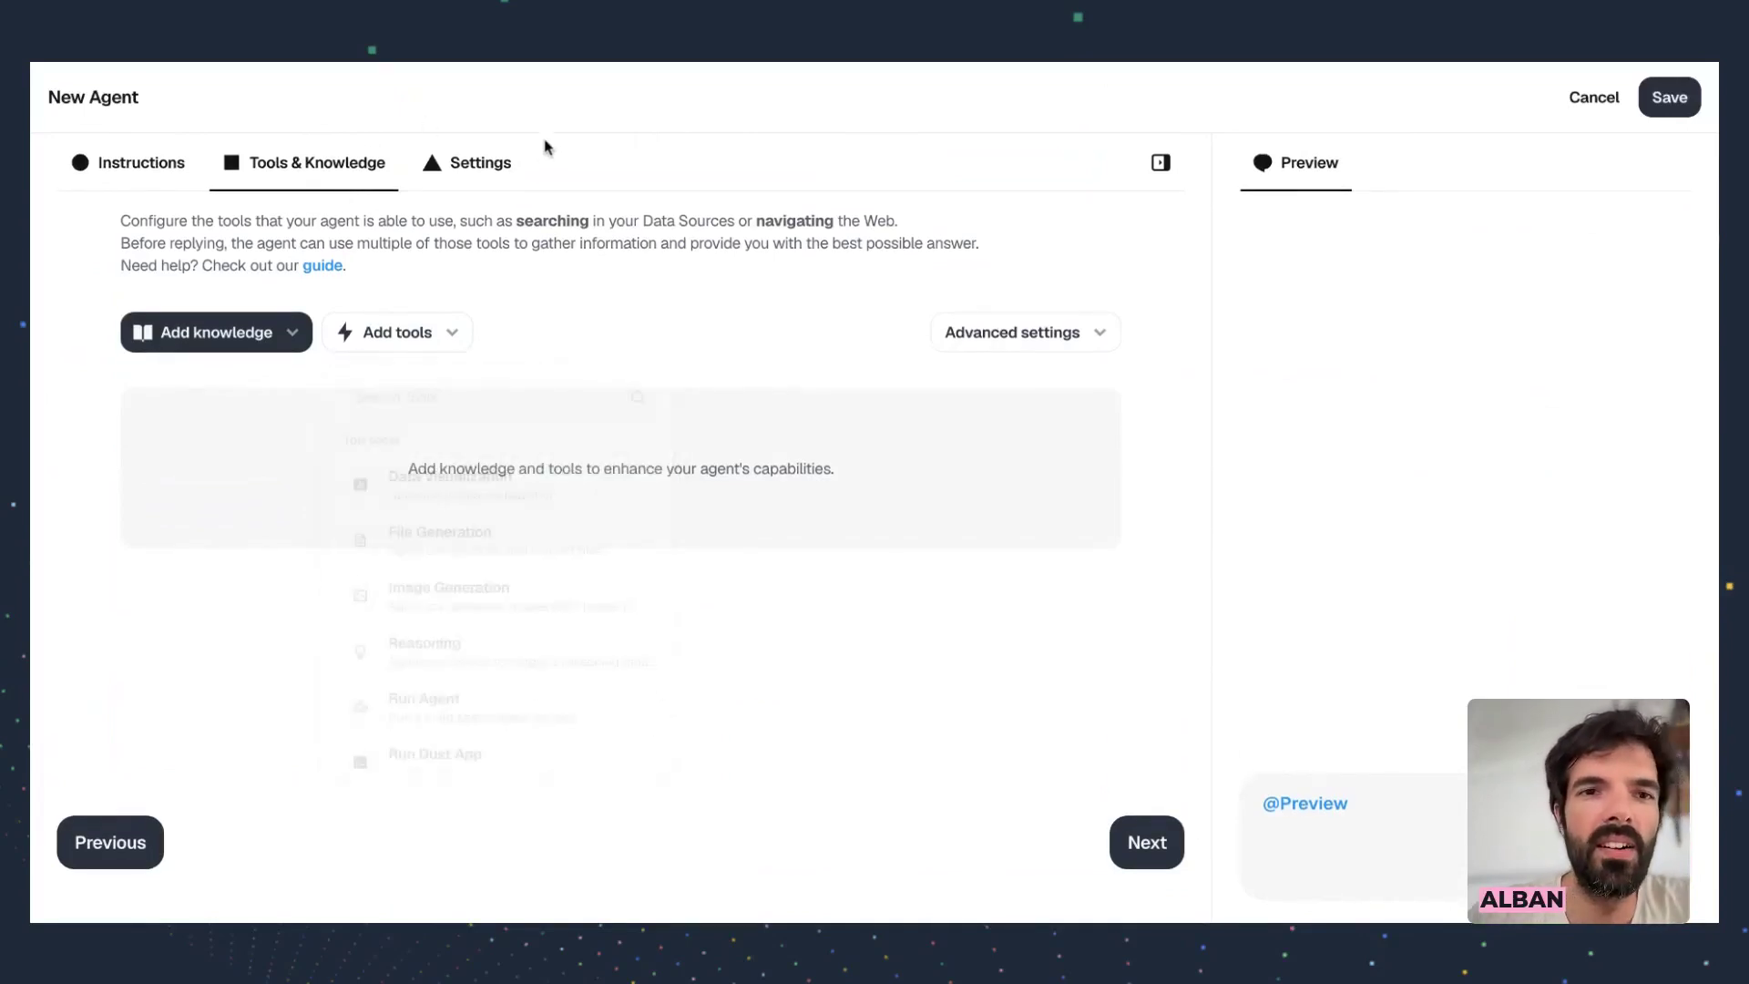
# Give the agent the suggested handle ZendAssist and save the agent
pyautogui.click(483, 164)
pyautogui.click(271, 301)
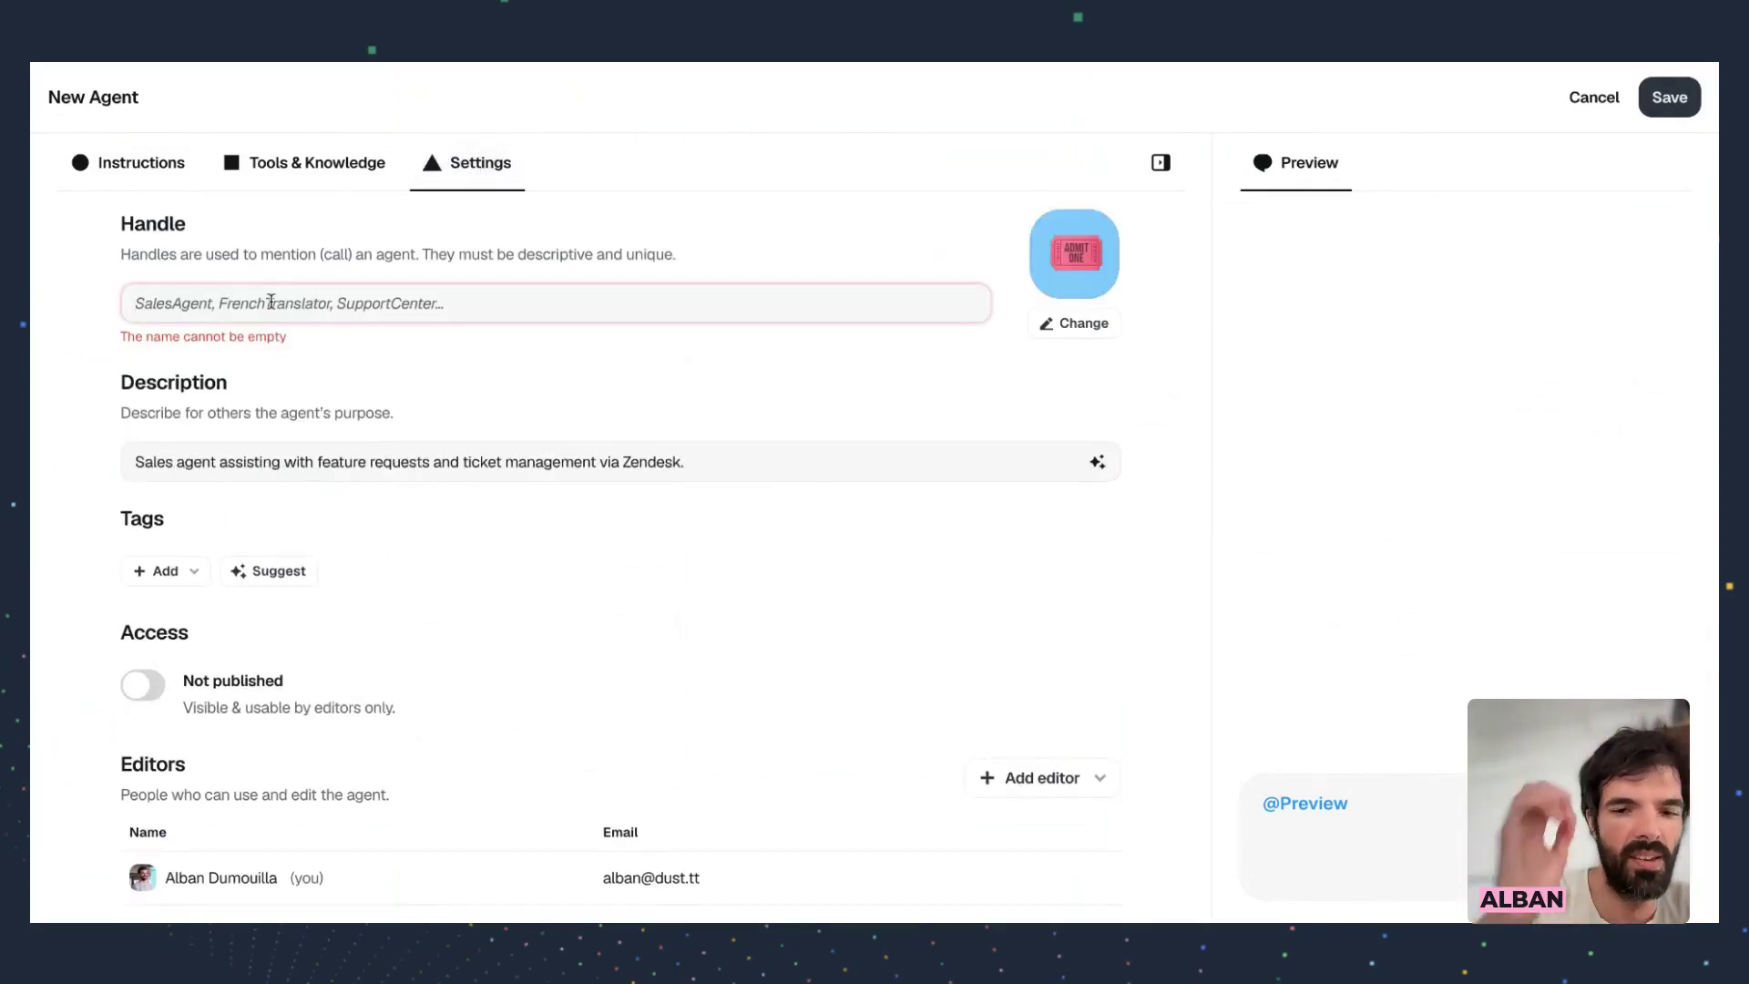
pyautogui.write('Zendesk')
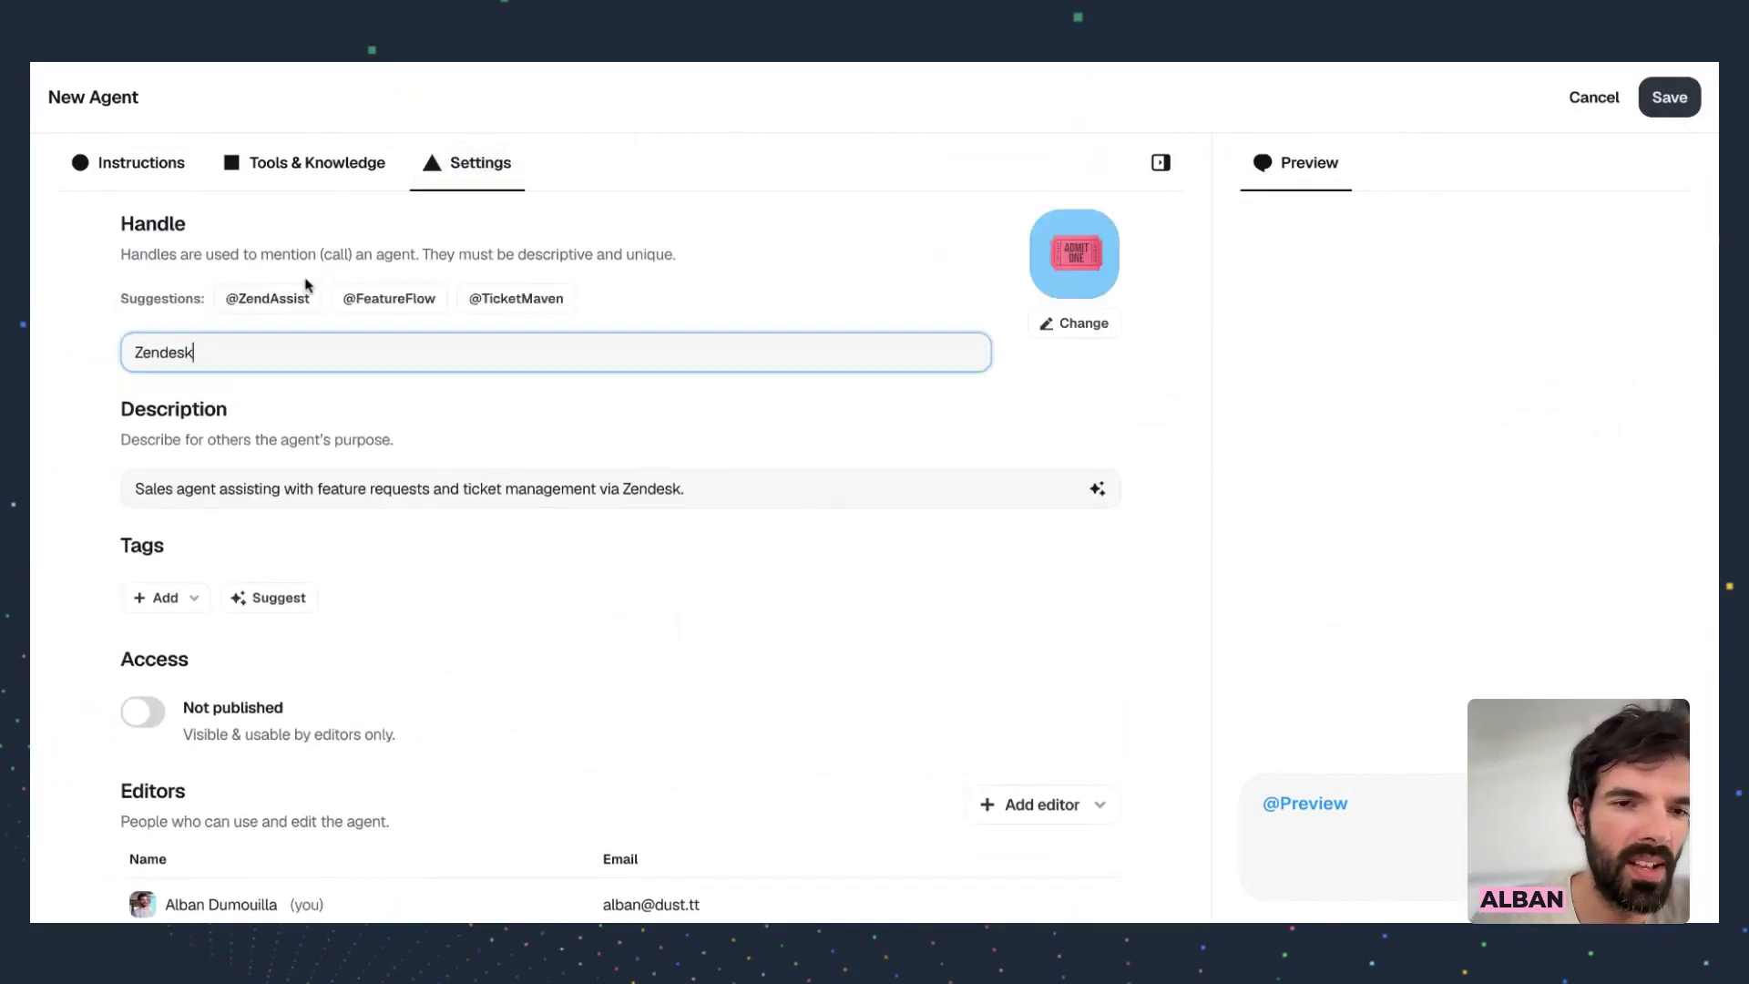
pyautogui.click(273, 301)
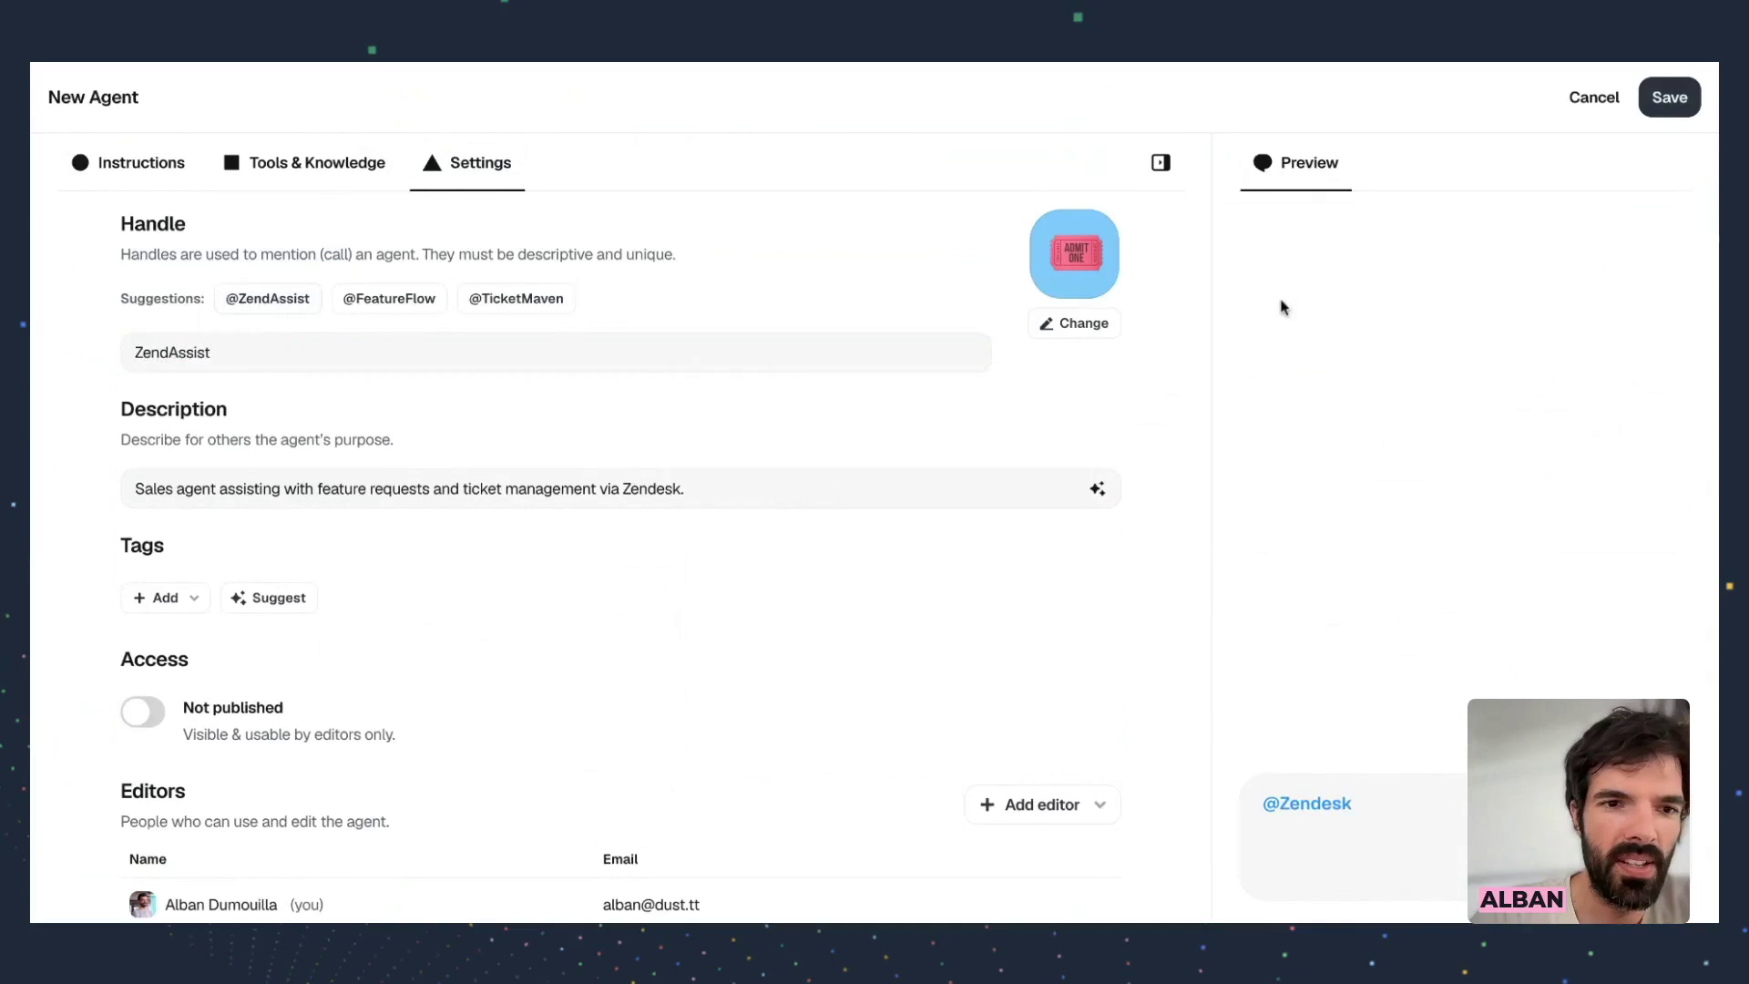
pyautogui.click(1668, 97)
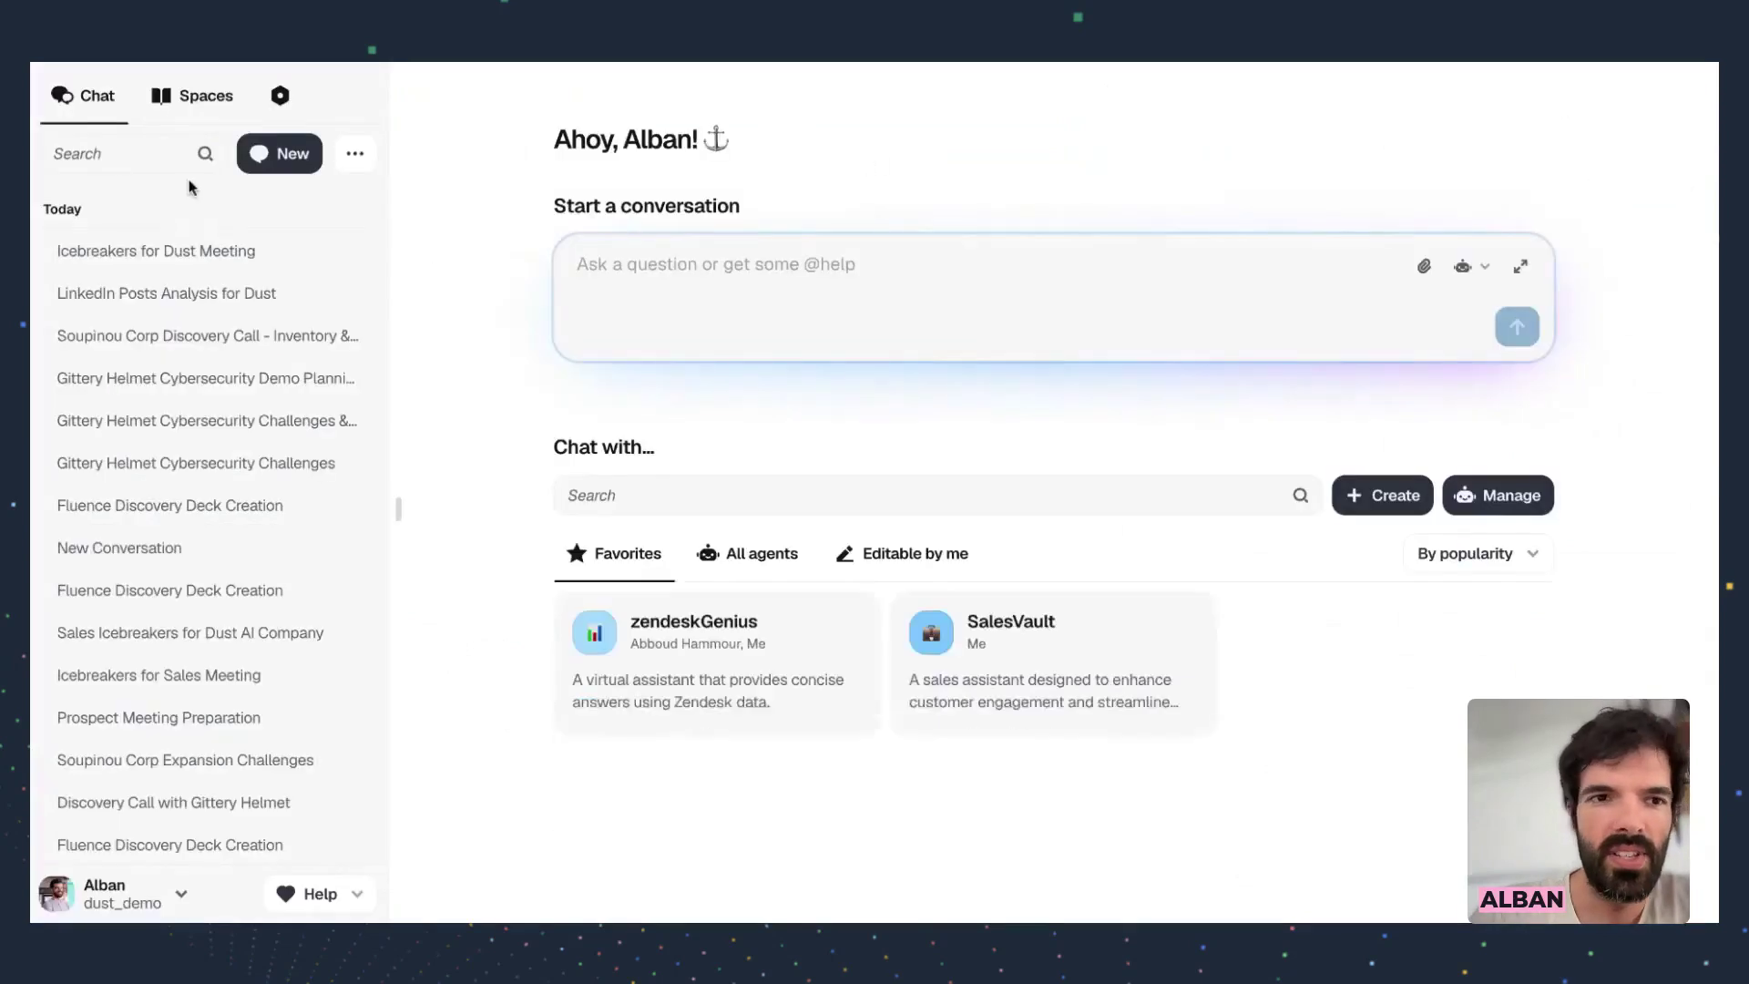
# Find the Pd Connect server that holds the Zendesk tools among the workspace tools and open its settings
pyautogui.click(193, 96)
pyautogui.click(560, 111)
pyautogui.write('pd')
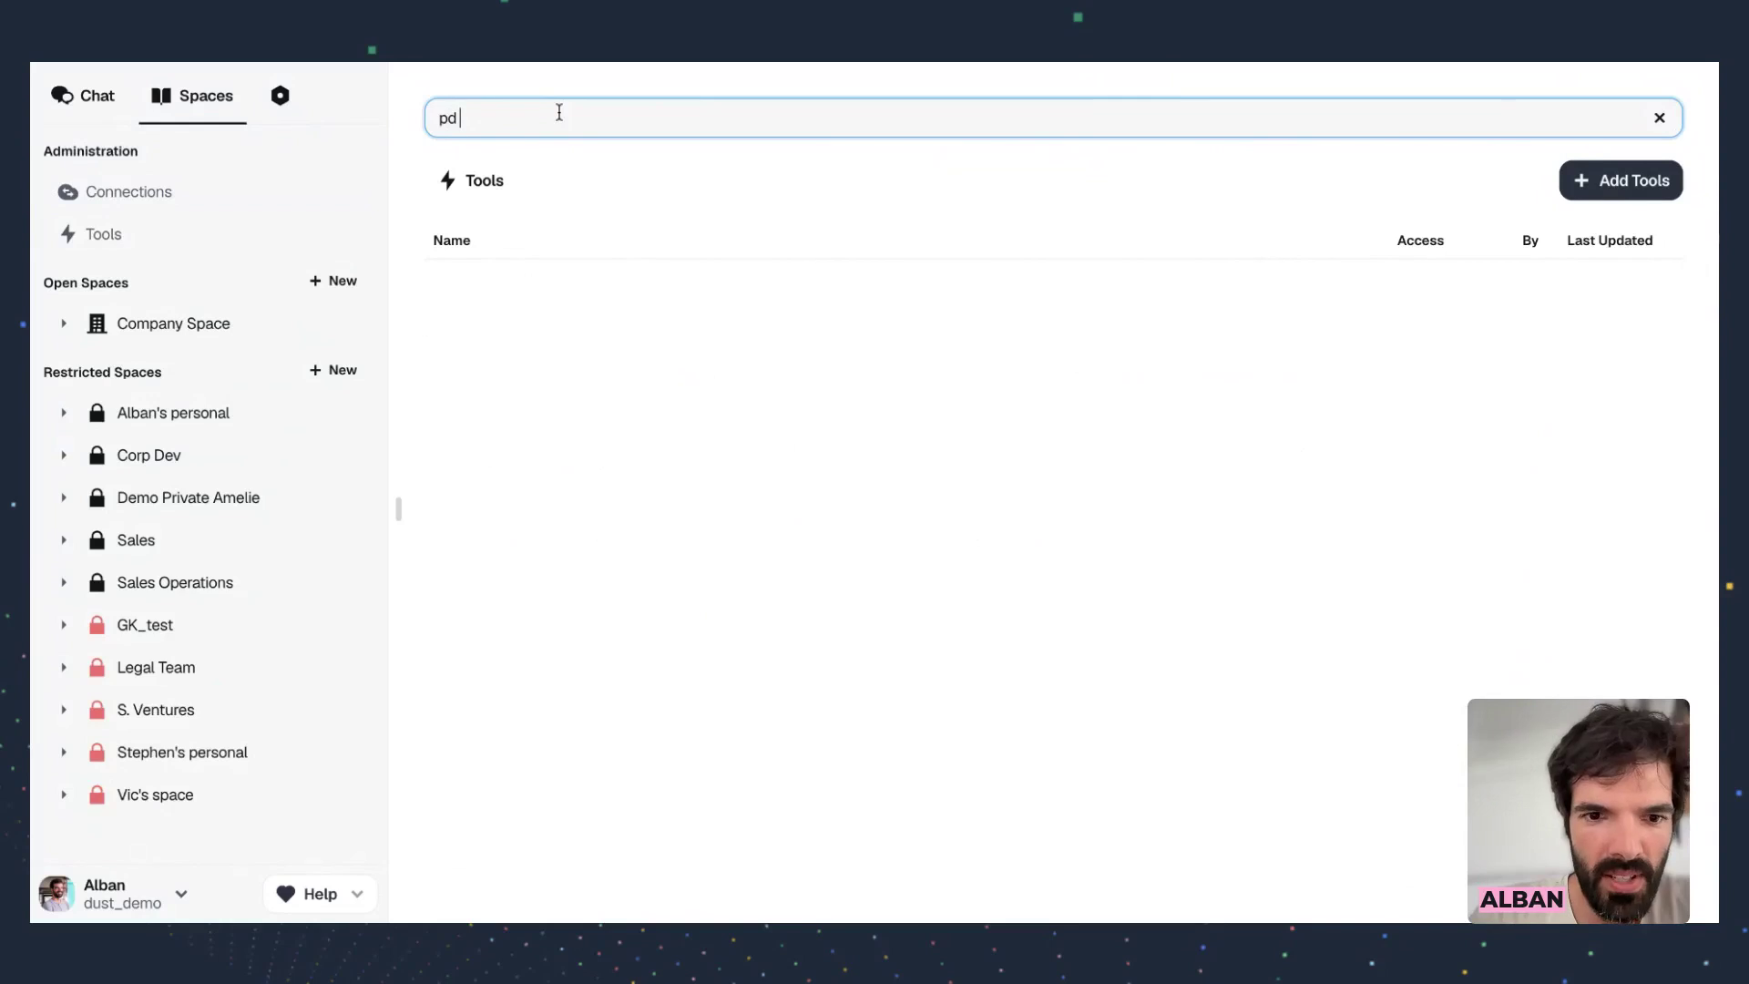
pyautogui.scroll(-3, 719, 531)
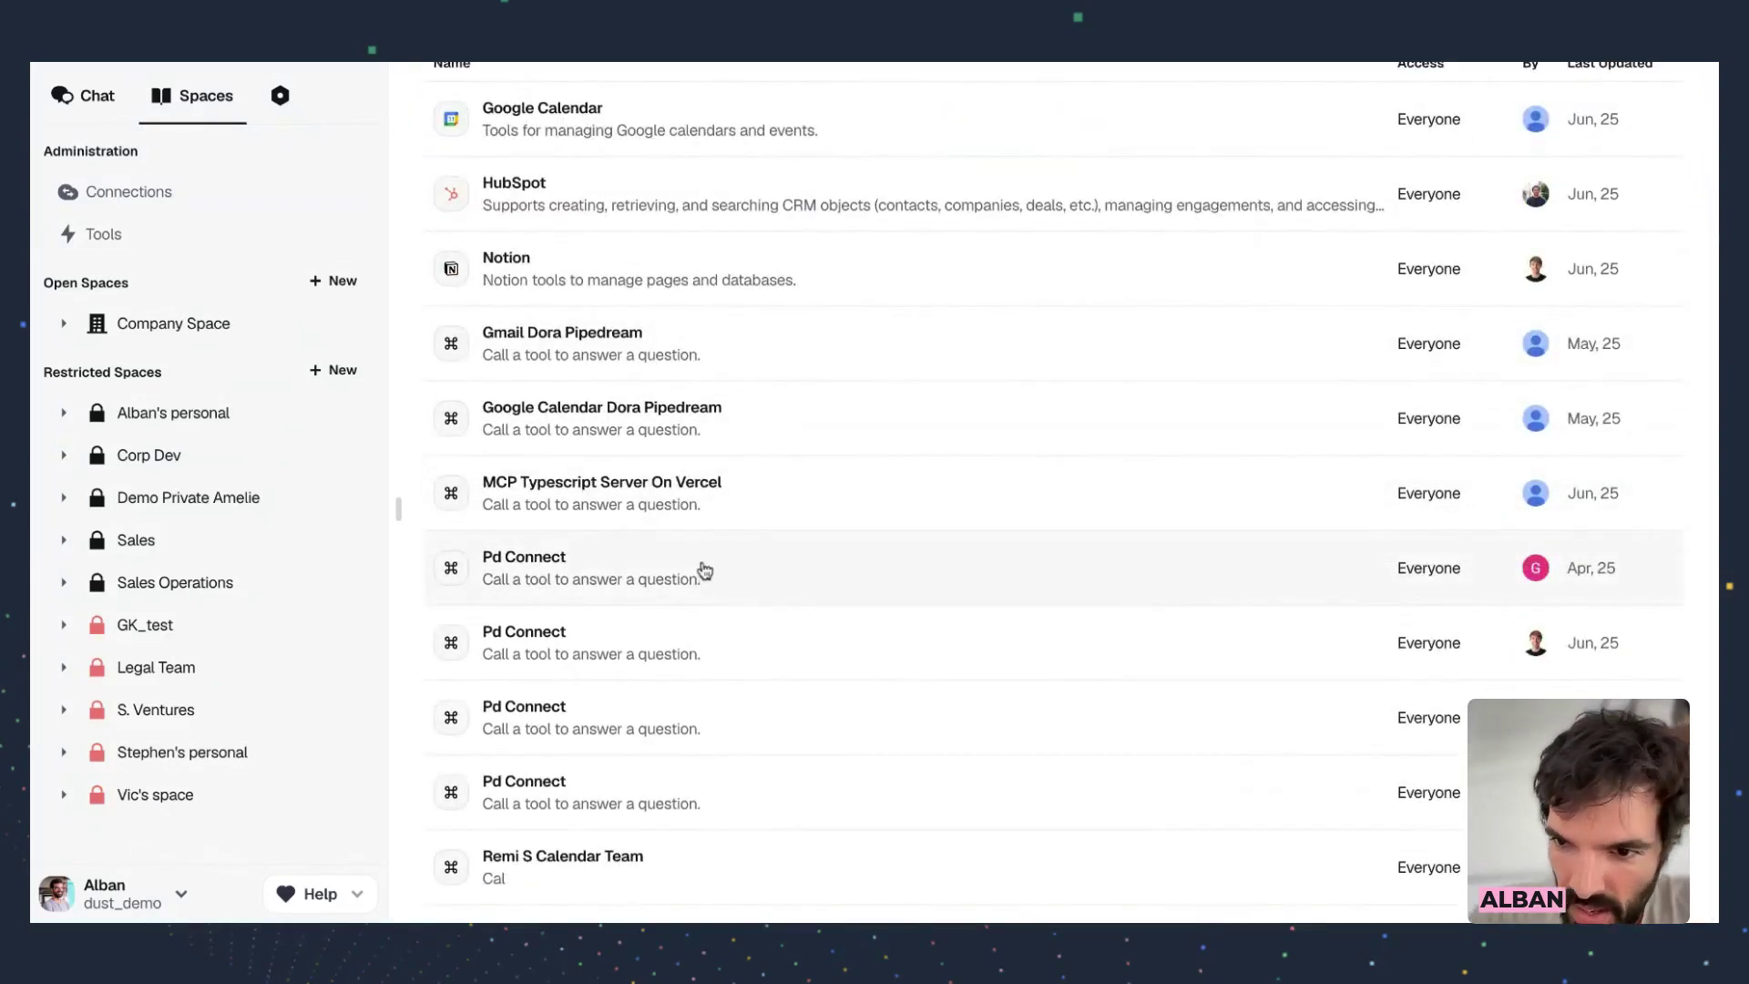
pyautogui.click(787, 762)
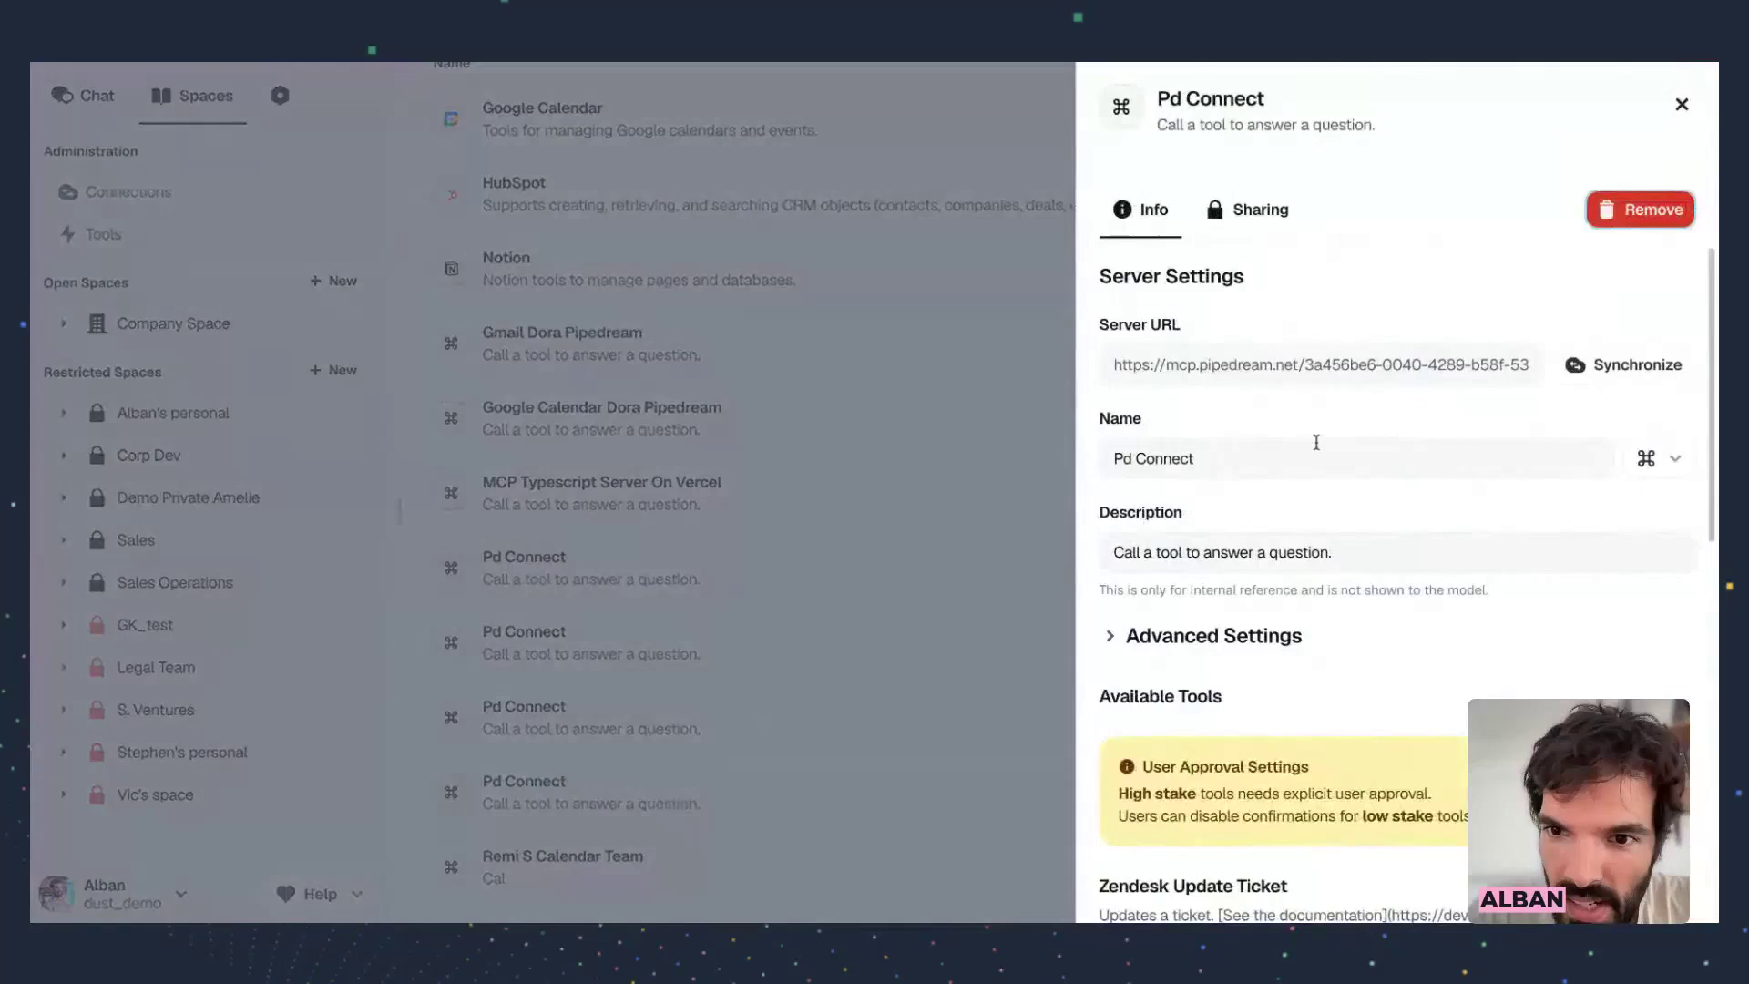
pyautogui.scroll(-1, 1316, 446)
pyautogui.scroll(1, 1315, 446)
# Rename the Pd Connect server as "Zendesk Demo Webinar", save the change and close its settings
pyautogui.moveTo(1275, 458); pyautogui.dragTo(915, 449)
pyautogui.write('Zendesk Demo')
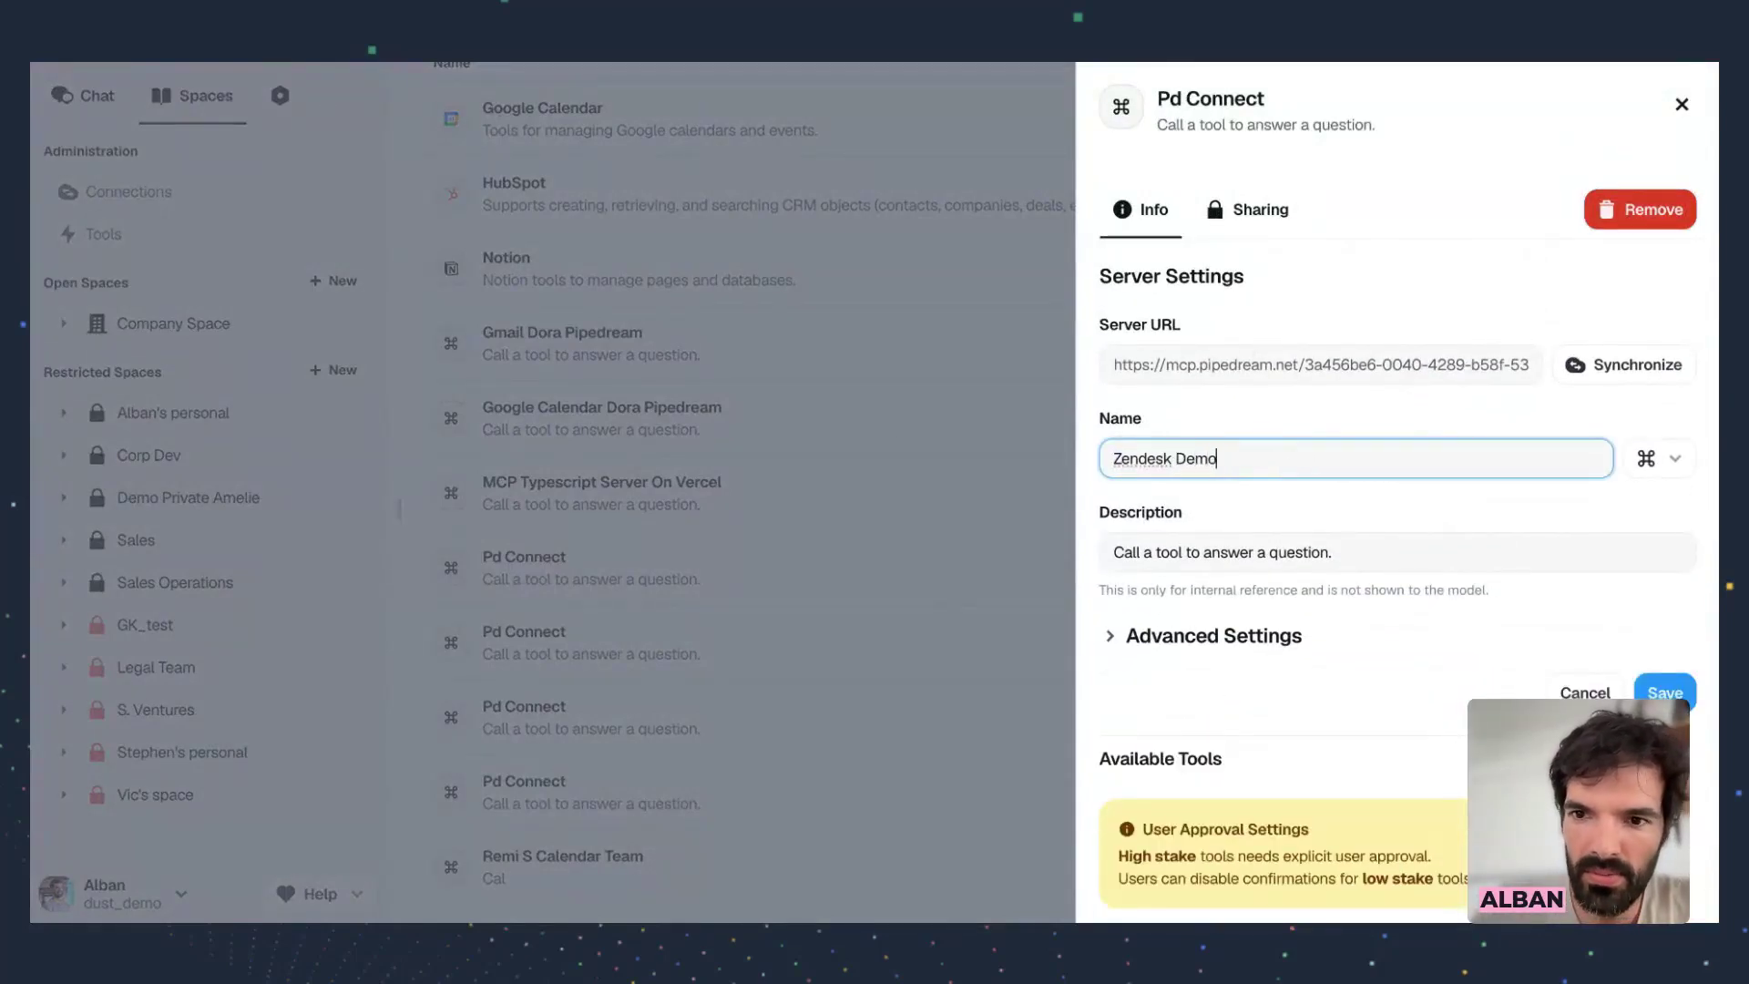
pyautogui.write(' Webinar')
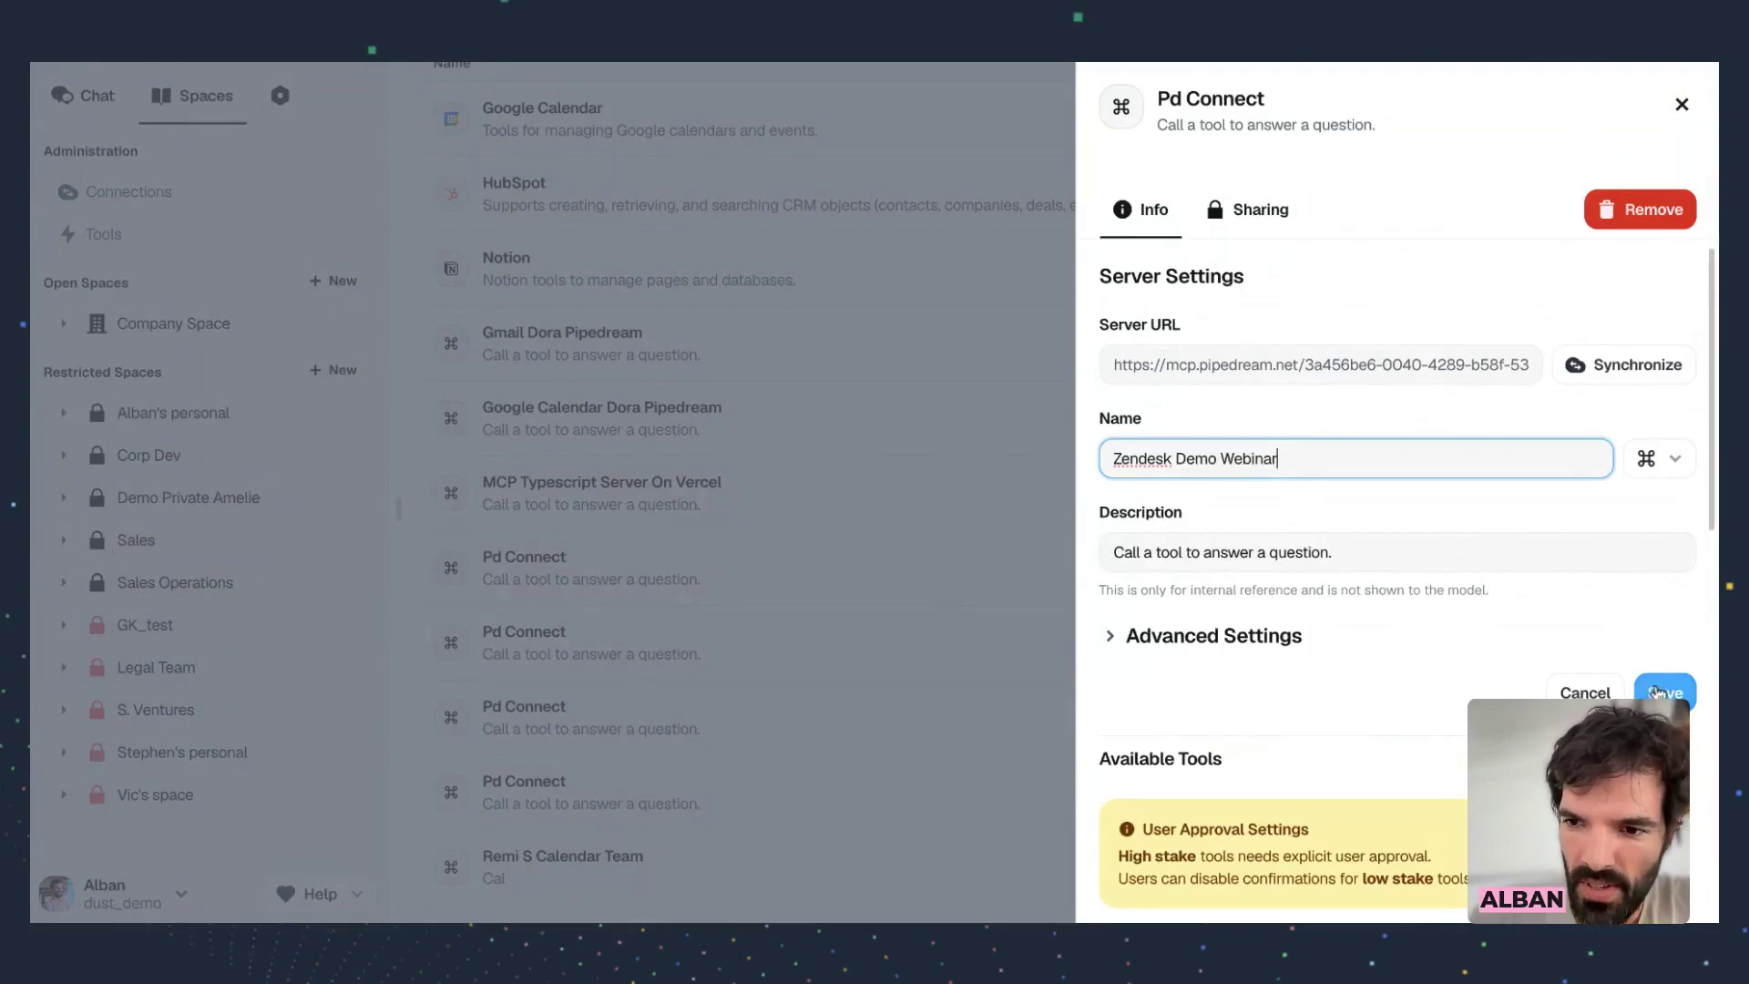
pyautogui.click(1658, 692)
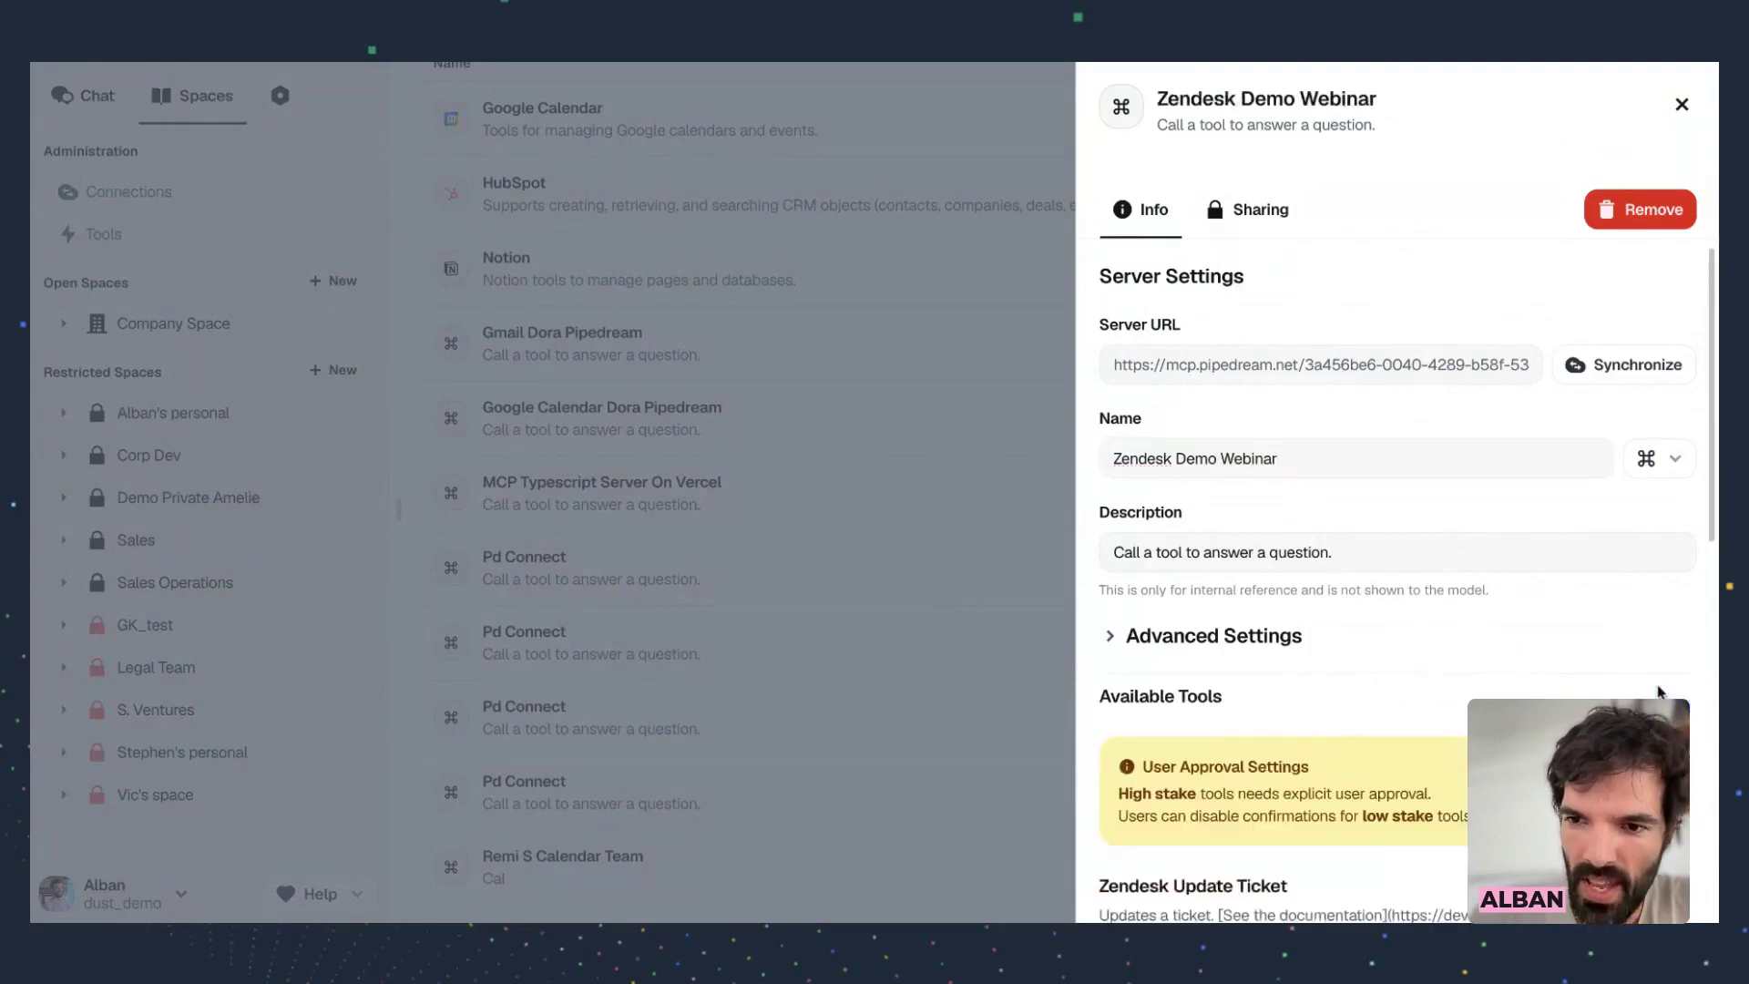
pyautogui.click(818, 346)
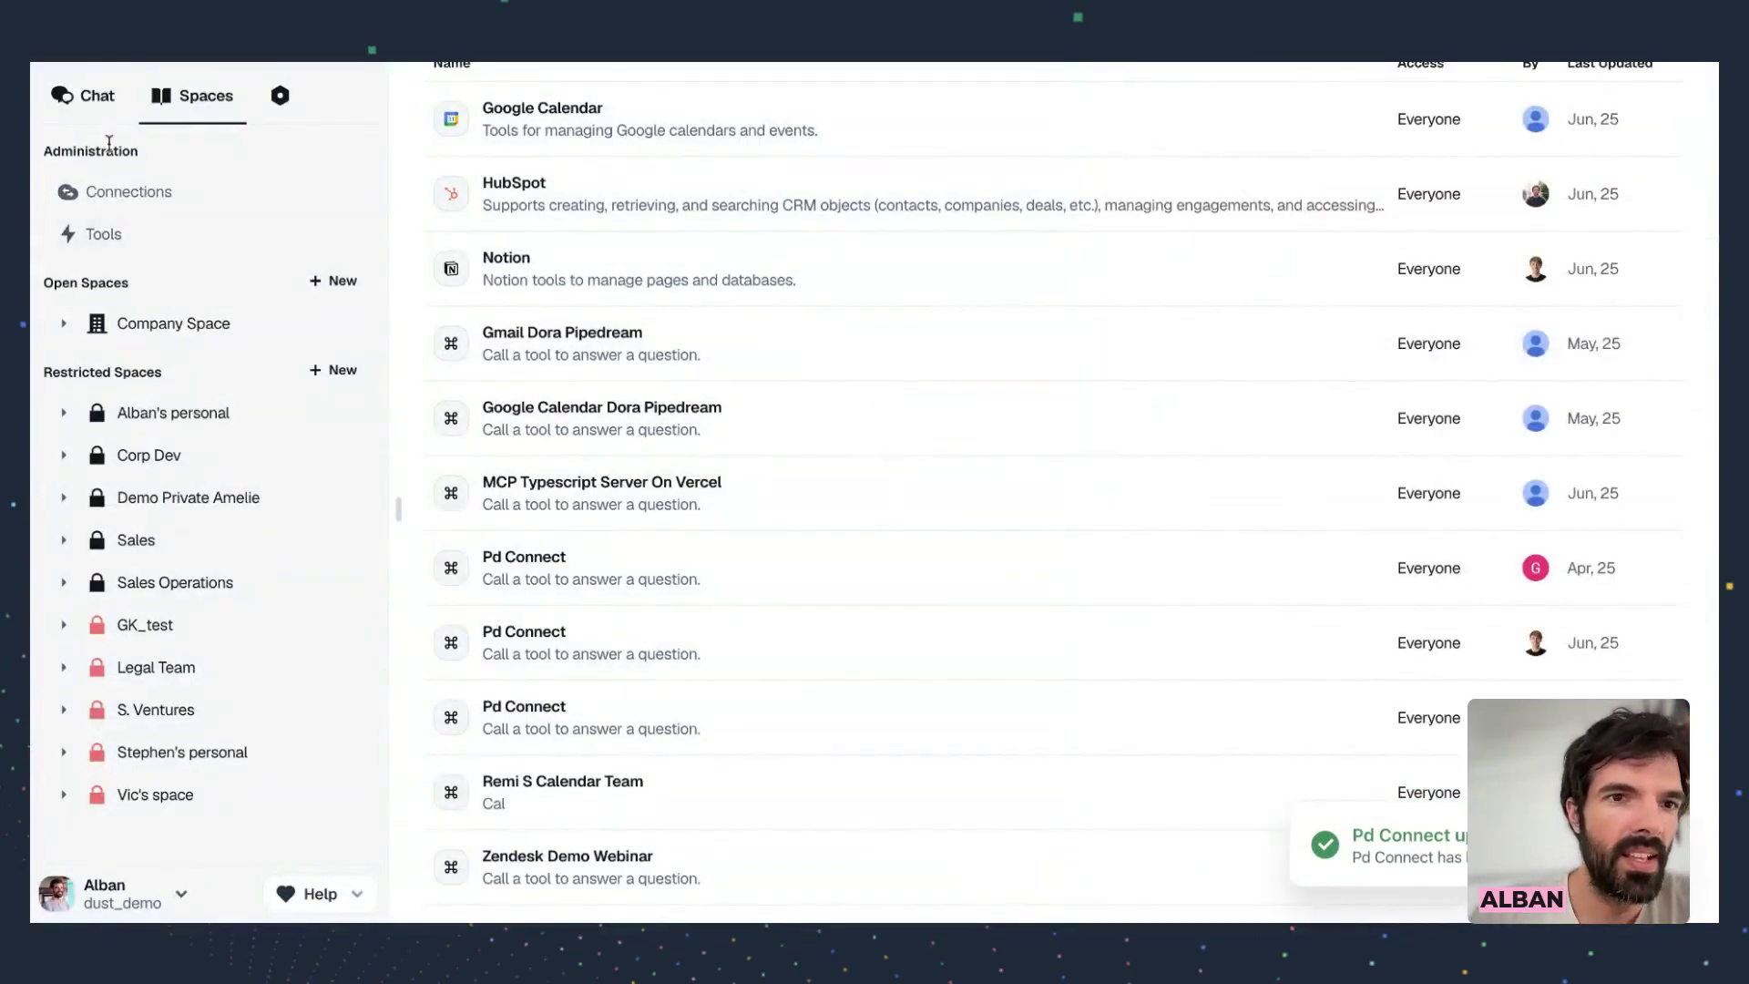
# Find the ZendAssist agent by searching for "zend" and open its tools and knowledge configuration for editing
pyautogui.click(91, 97)
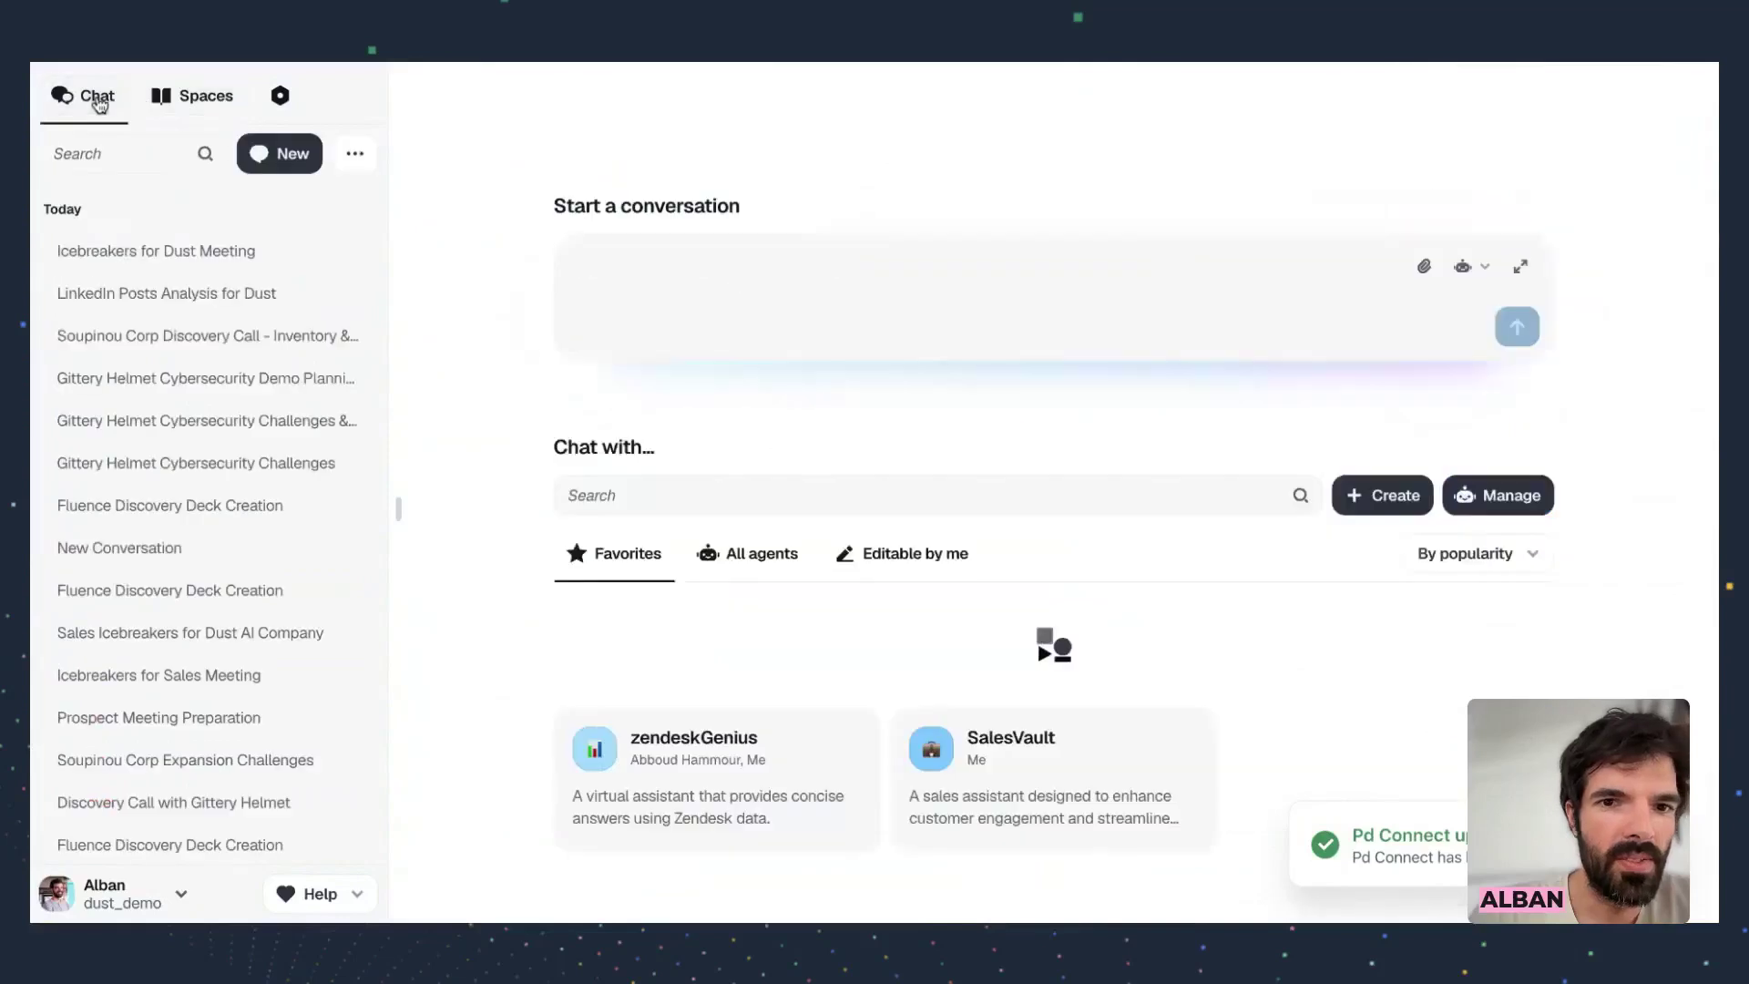
pyautogui.click(657, 492)
pyautogui.write('zend')
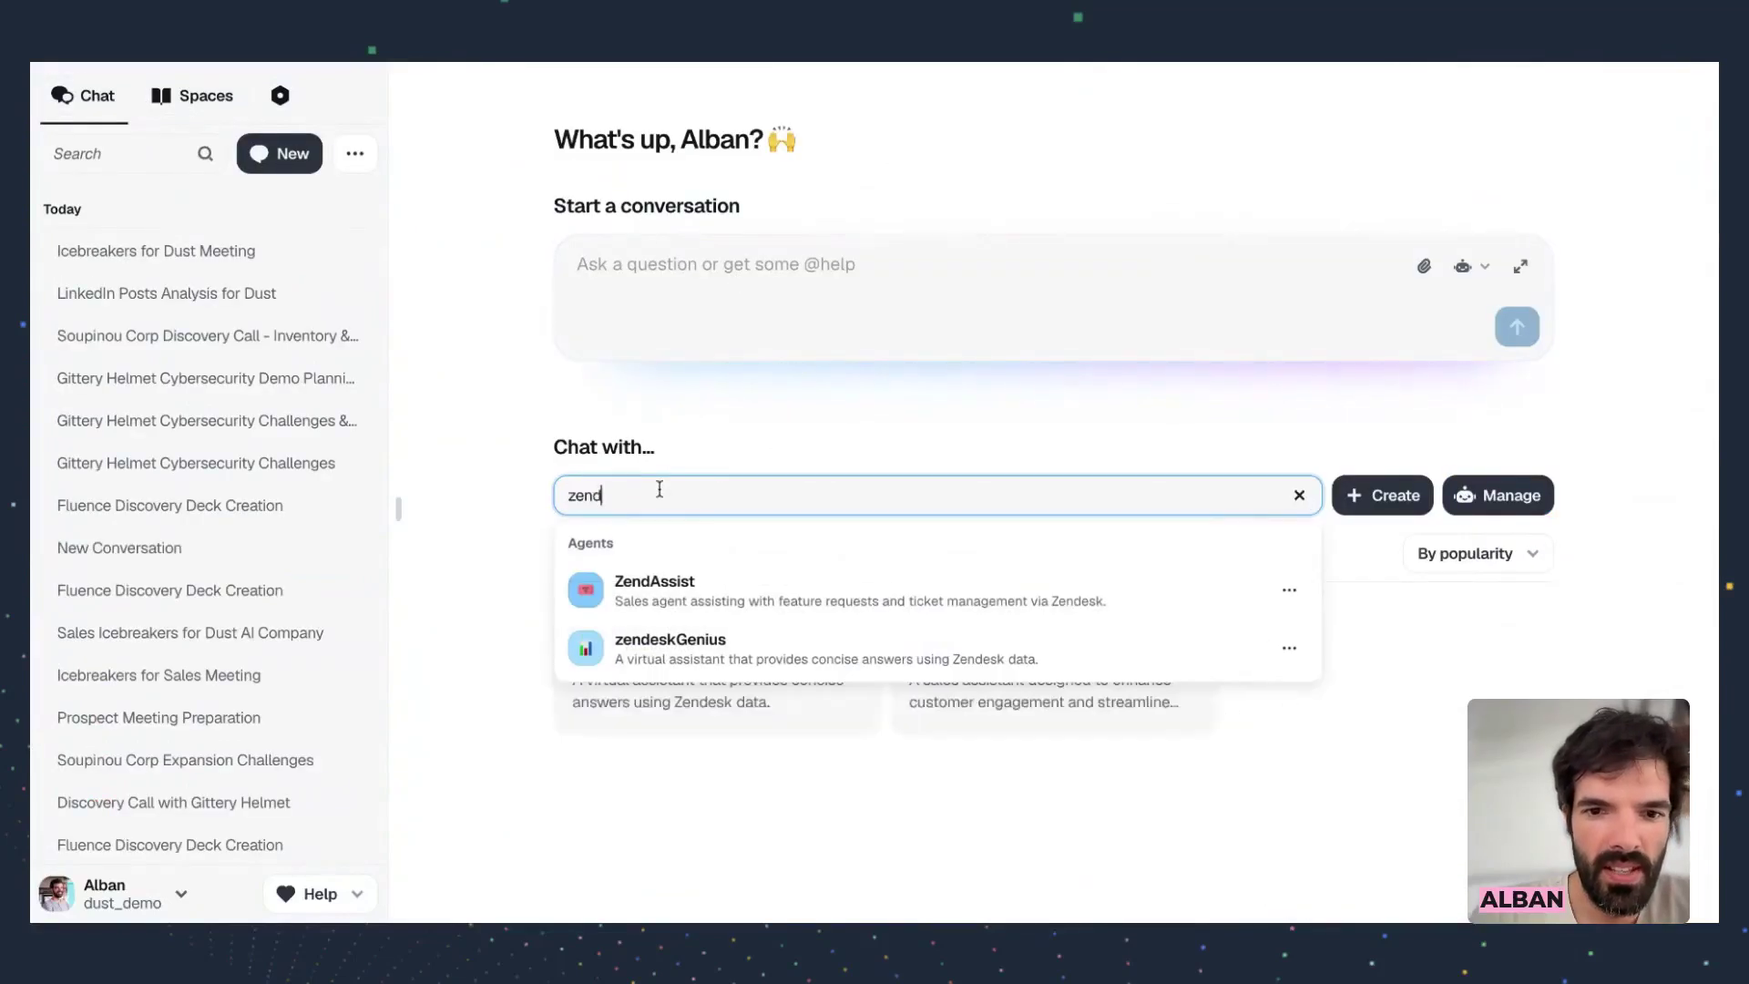
pyautogui.click(1289, 590)
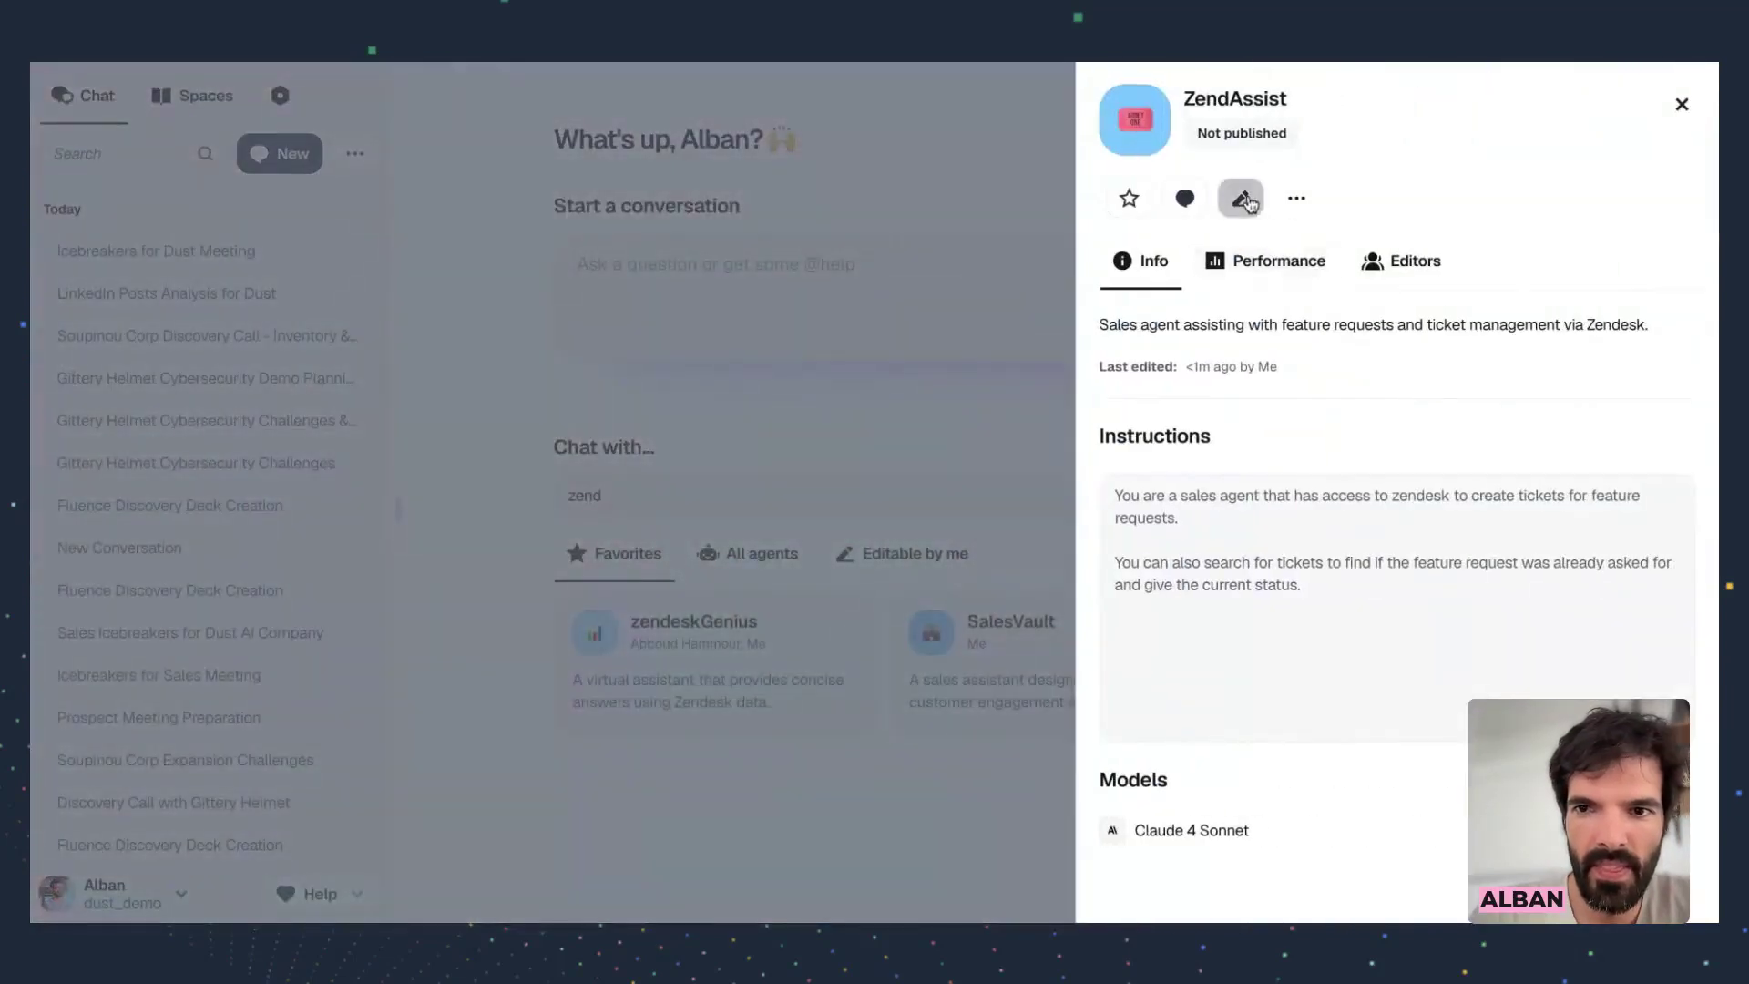
pyautogui.click(1242, 194)
pyautogui.click(347, 168)
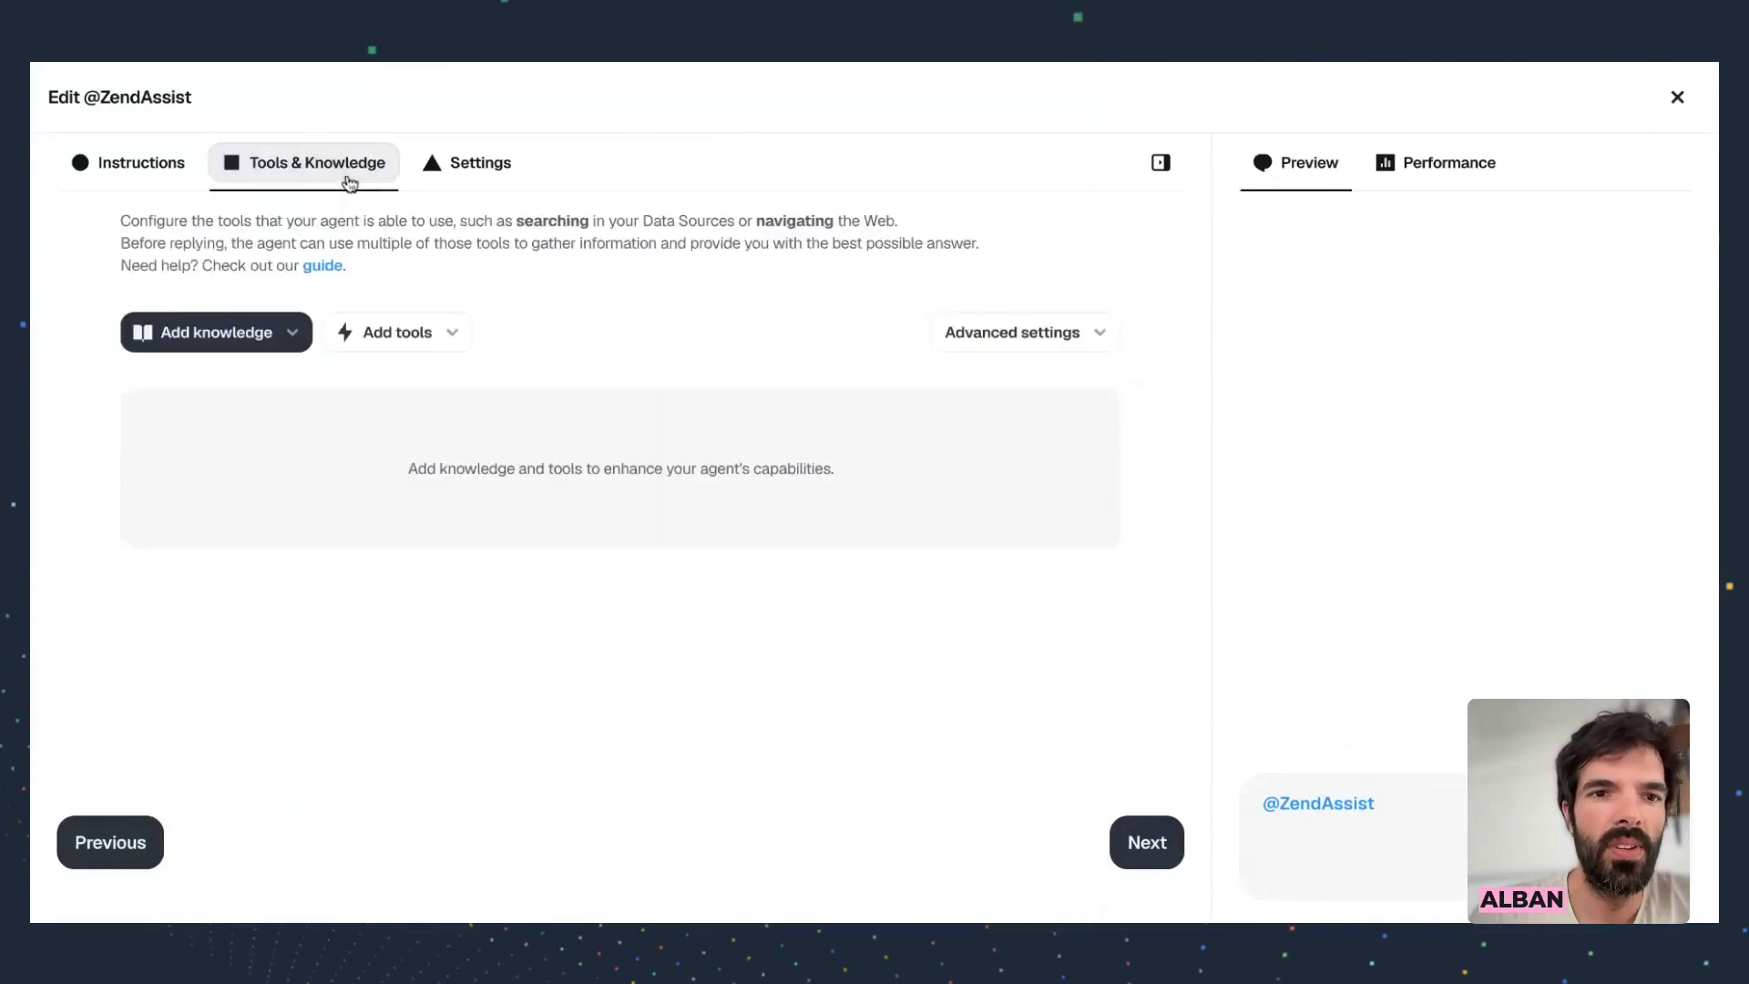
# Search the available tools for "zen", add Zendesk Demo Webinar to the ZendAssist agent and save it
pyautogui.click(345, 333)
pyautogui.scroll(-10, 421, 520)
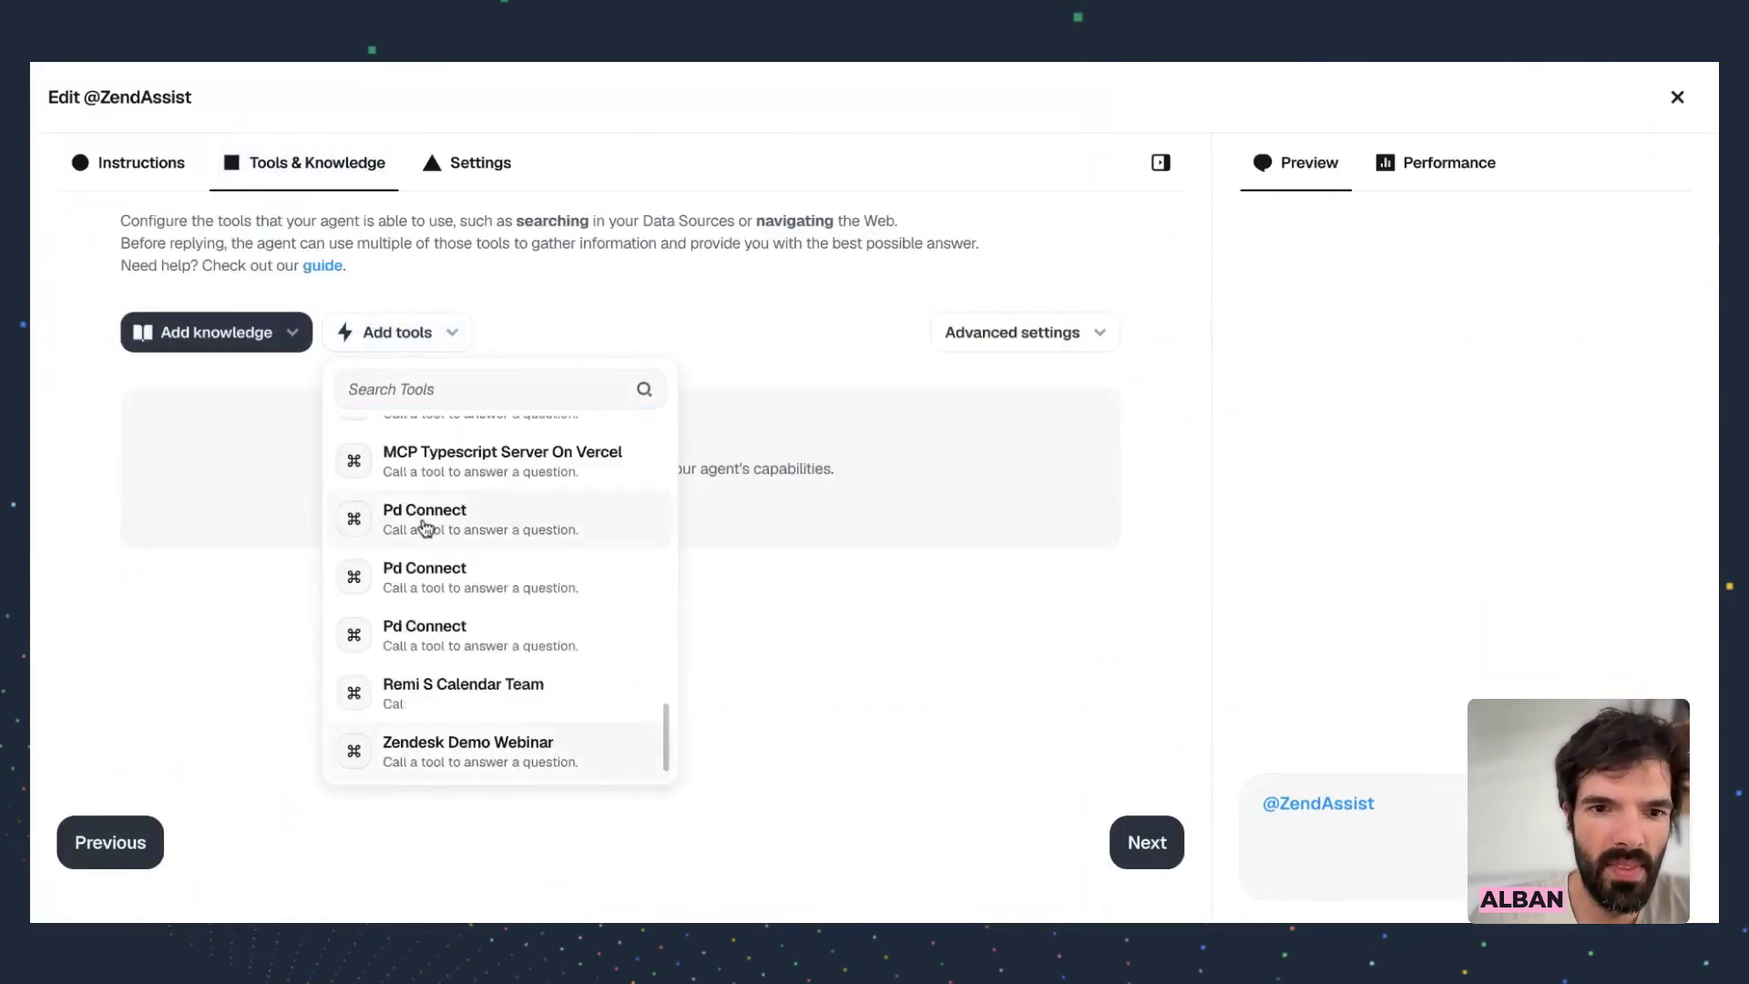
pyautogui.click(441, 386)
pyautogui.write('zde')
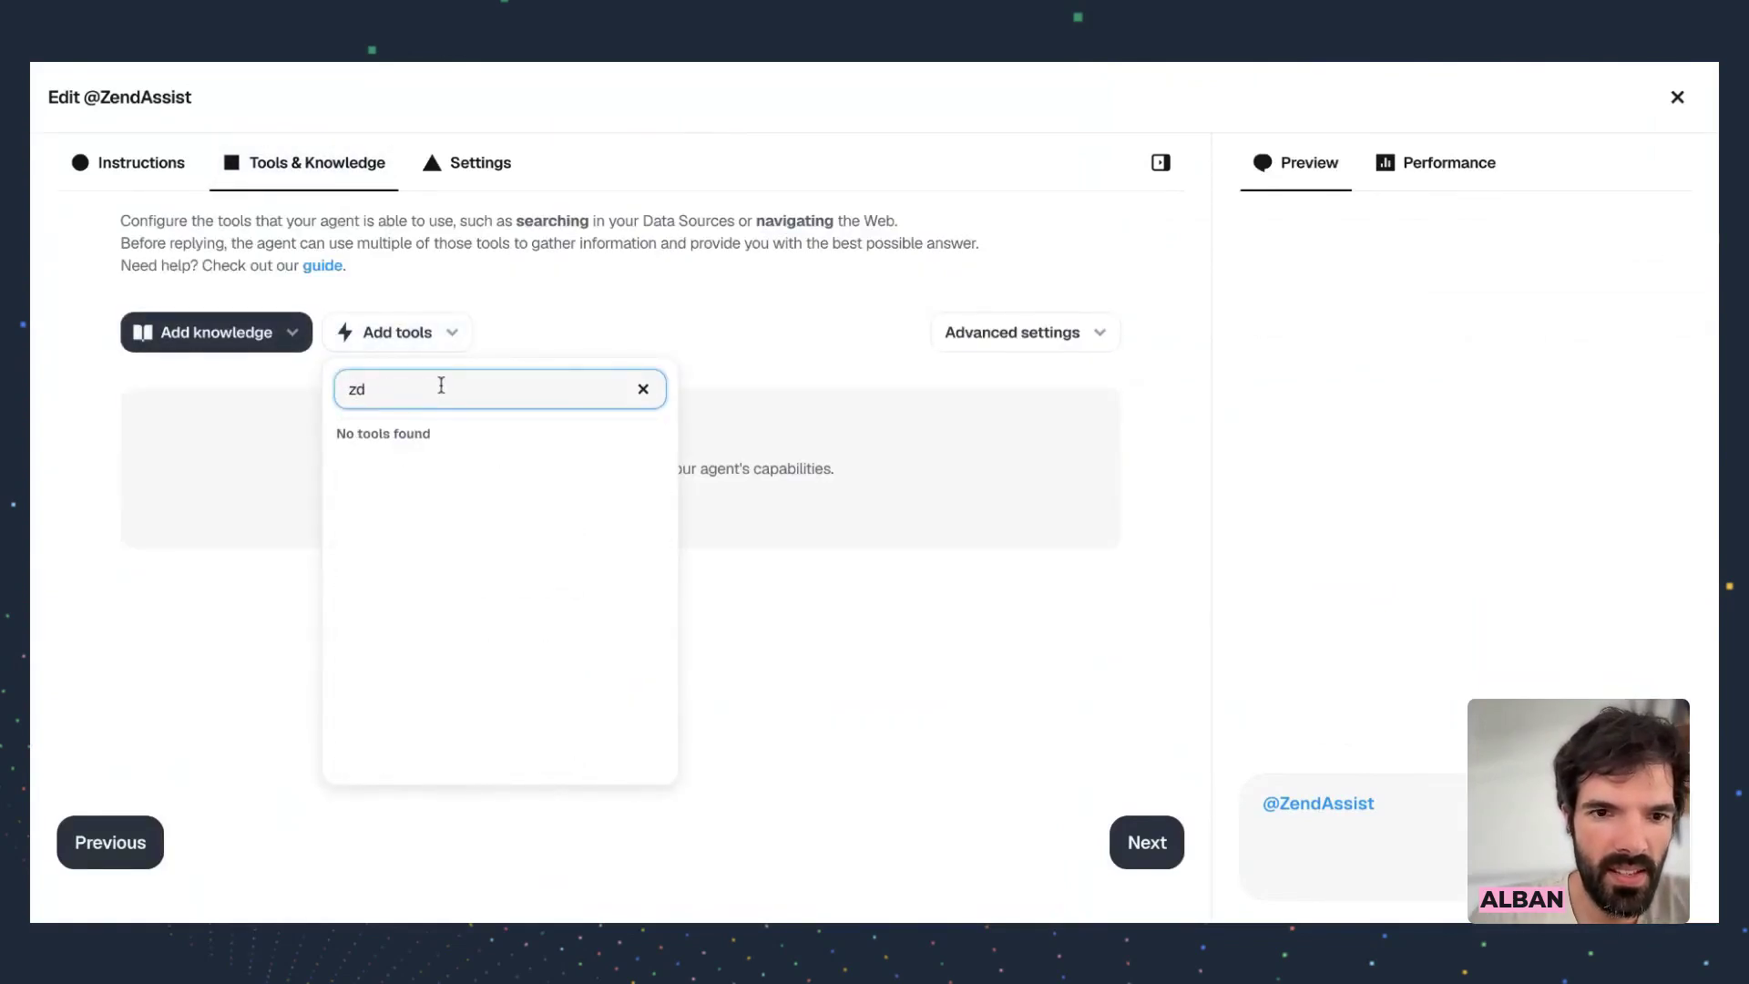
pyautogui.press('BackSpace')
pyautogui.write('en')
pyautogui.click(460, 479)
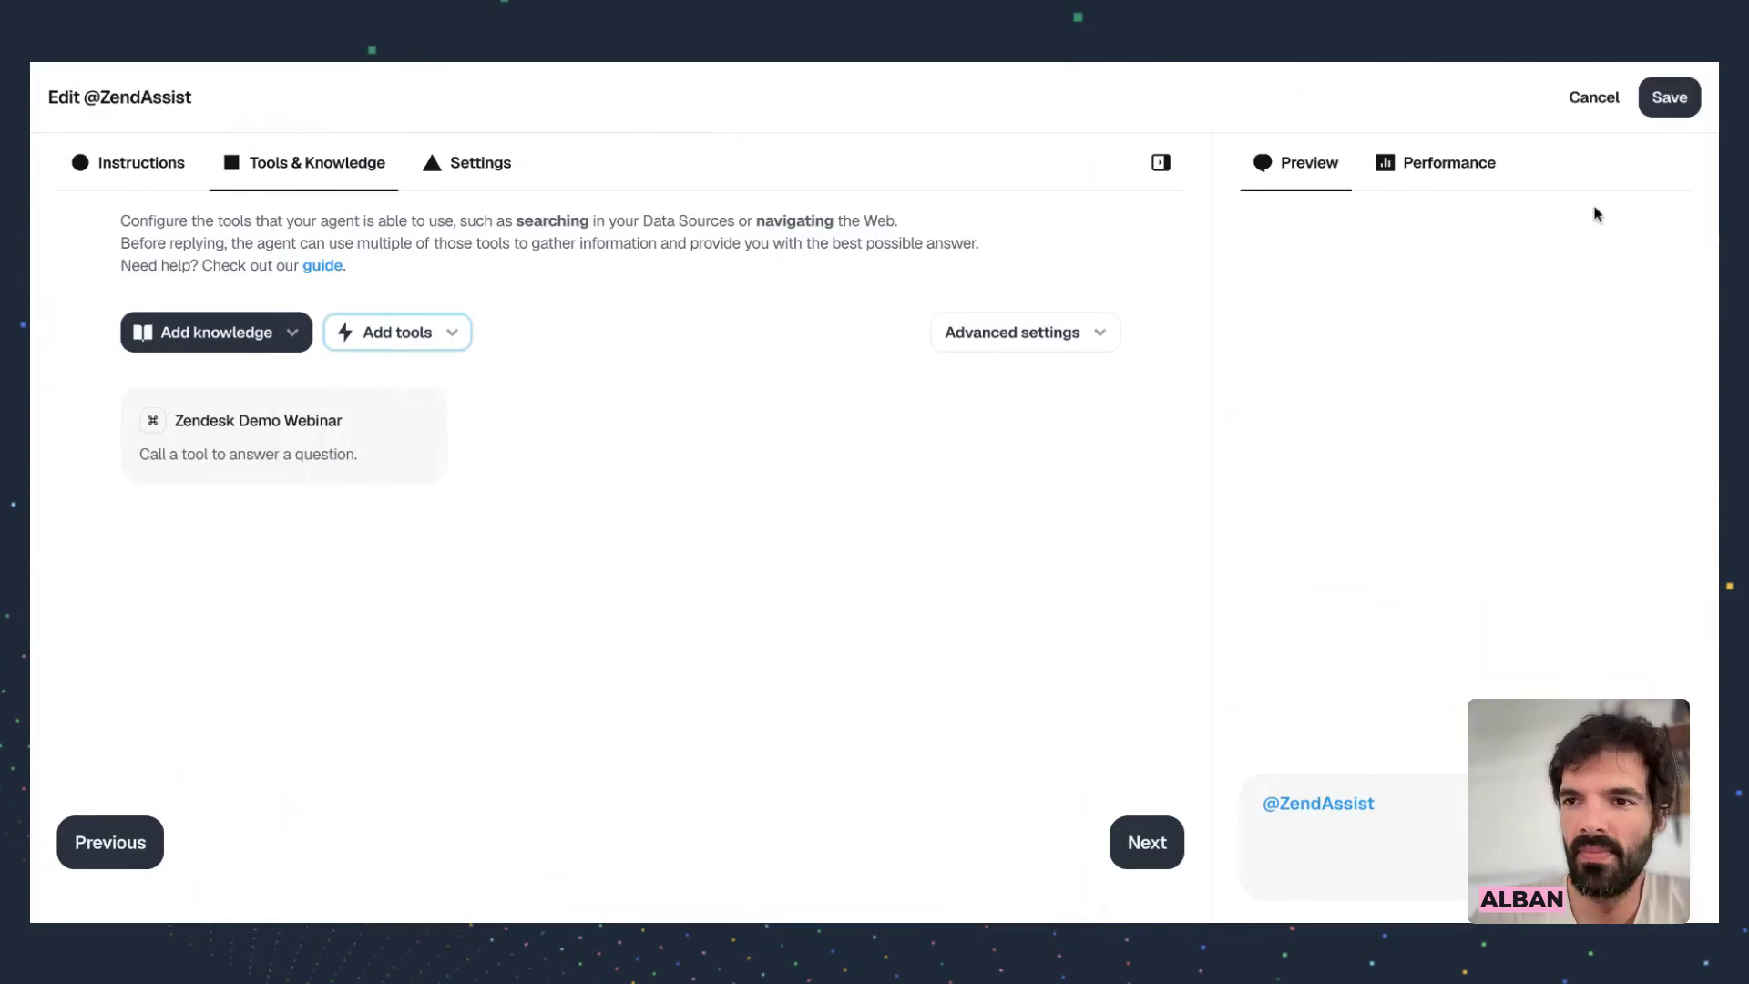
pyautogui.click(1669, 97)
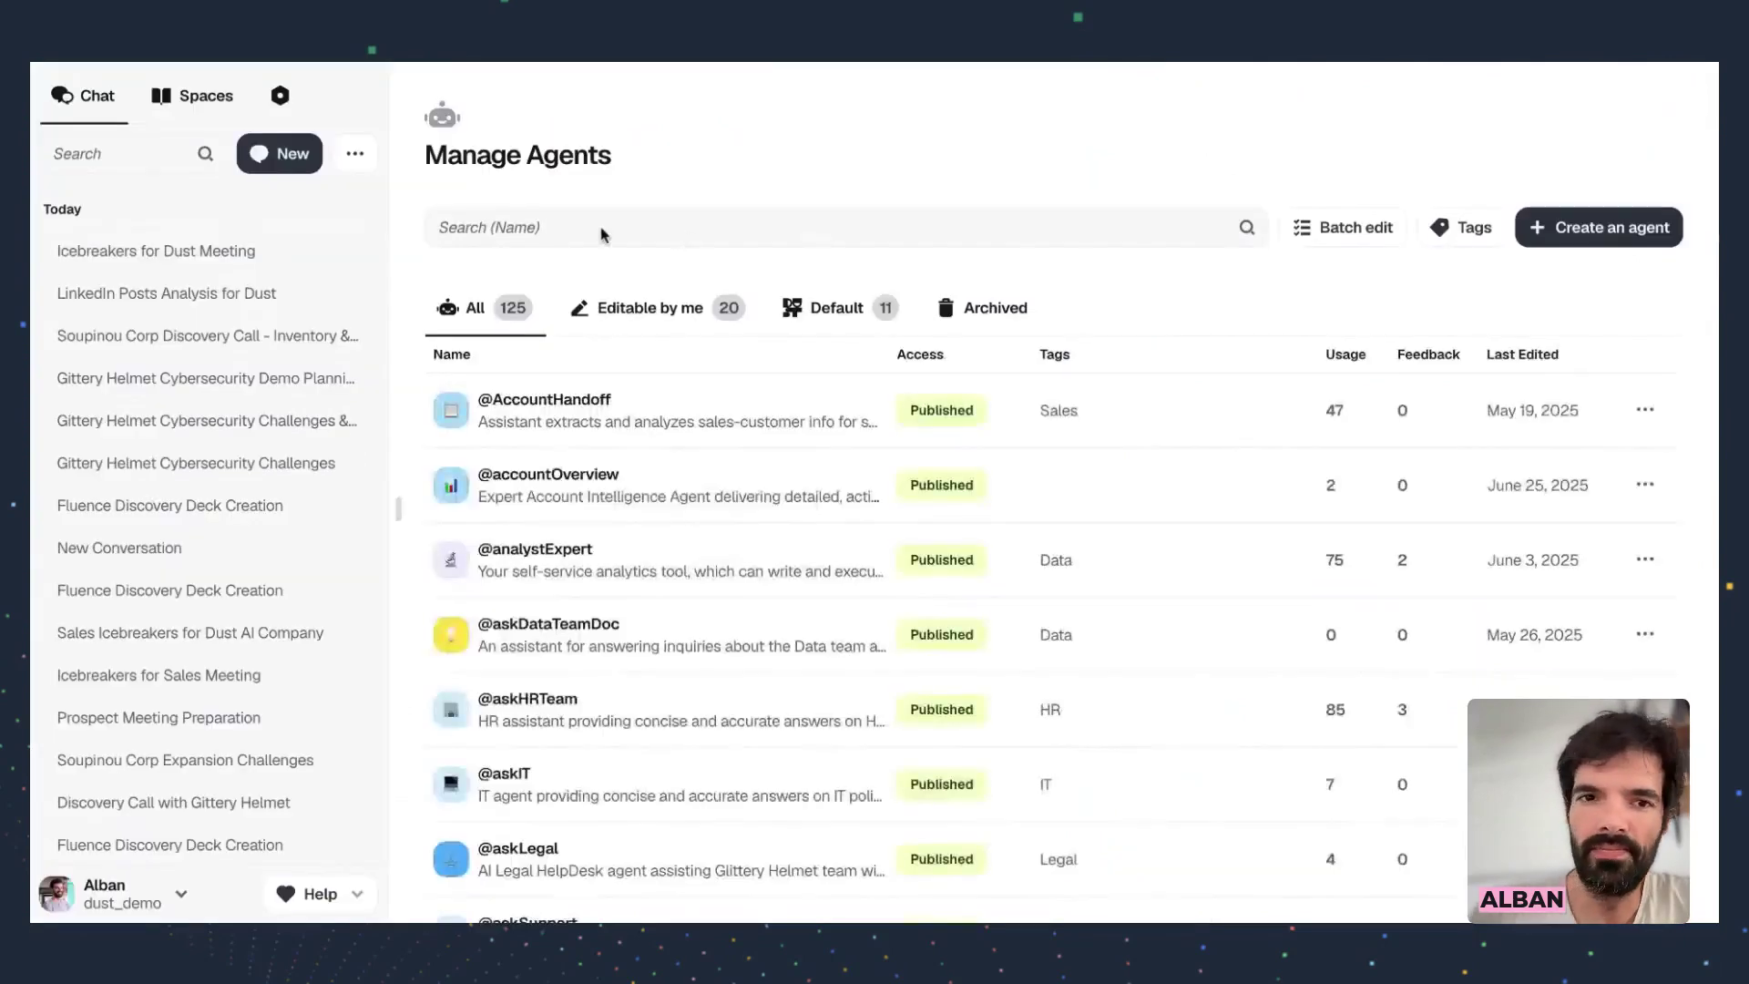
# Start a new conversation and mention the ZendAssist agent in the message
pyautogui.click(280, 153)
pyautogui.write('@')
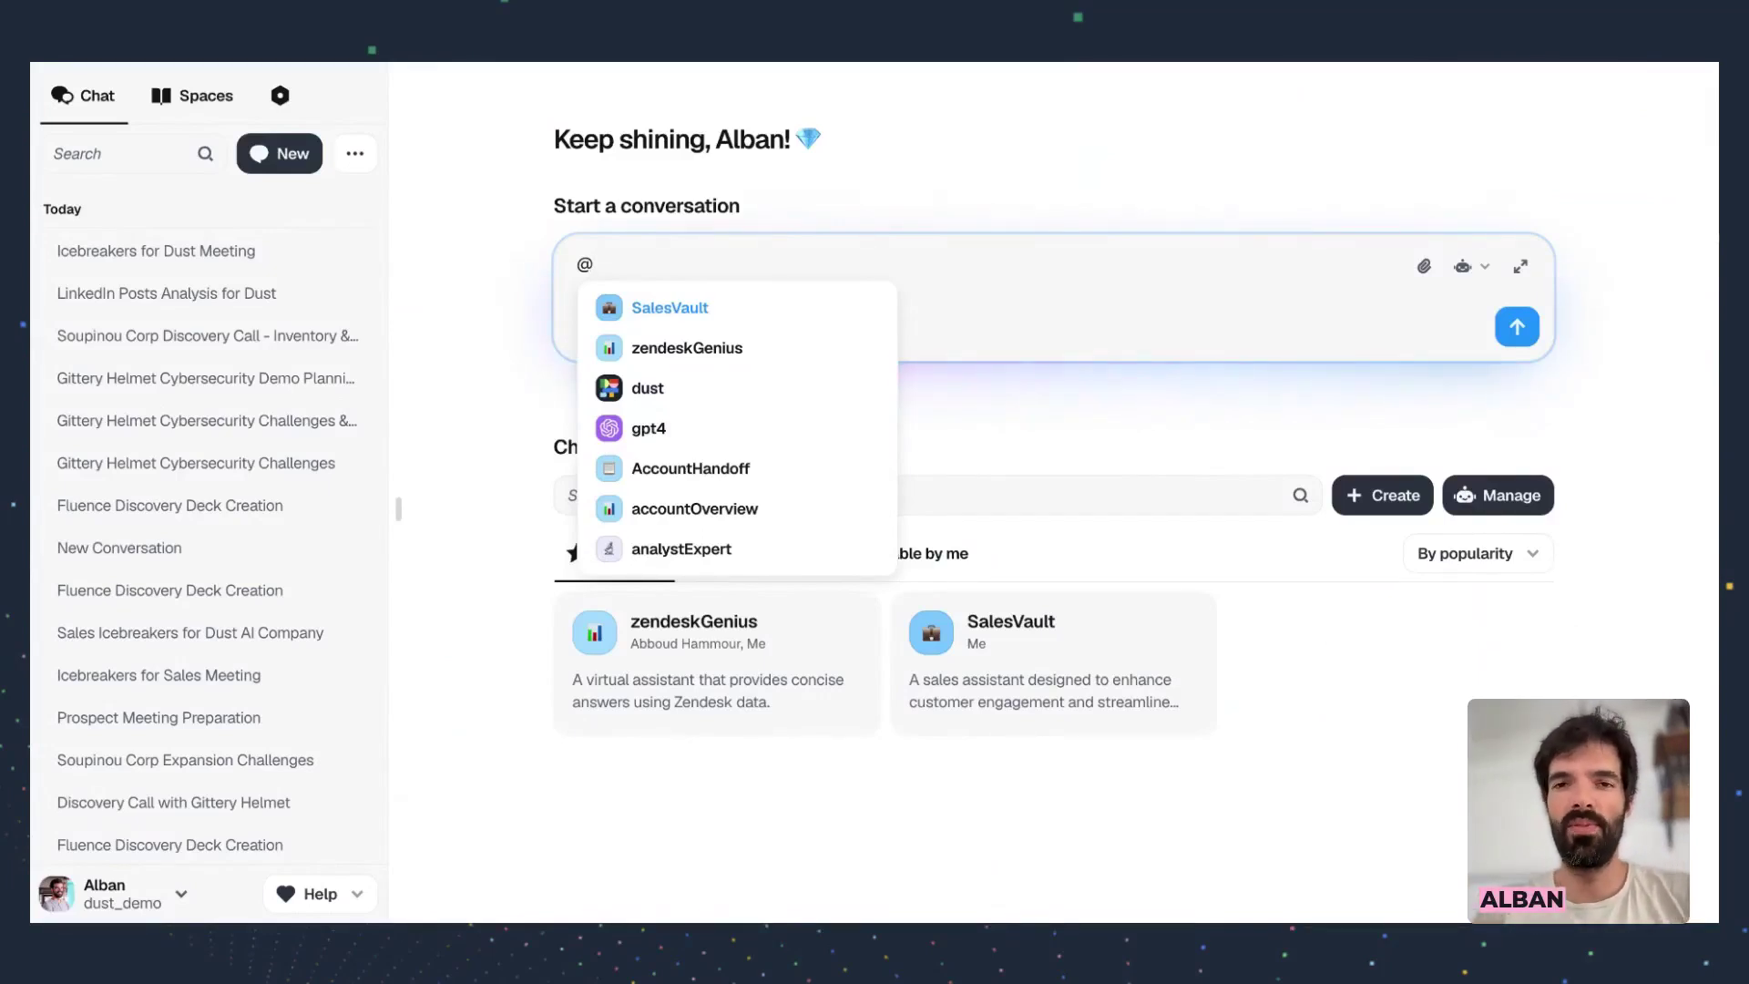
pyautogui.write('zende')
pyautogui.press('BackSpace')
pyautogui.press('Return')
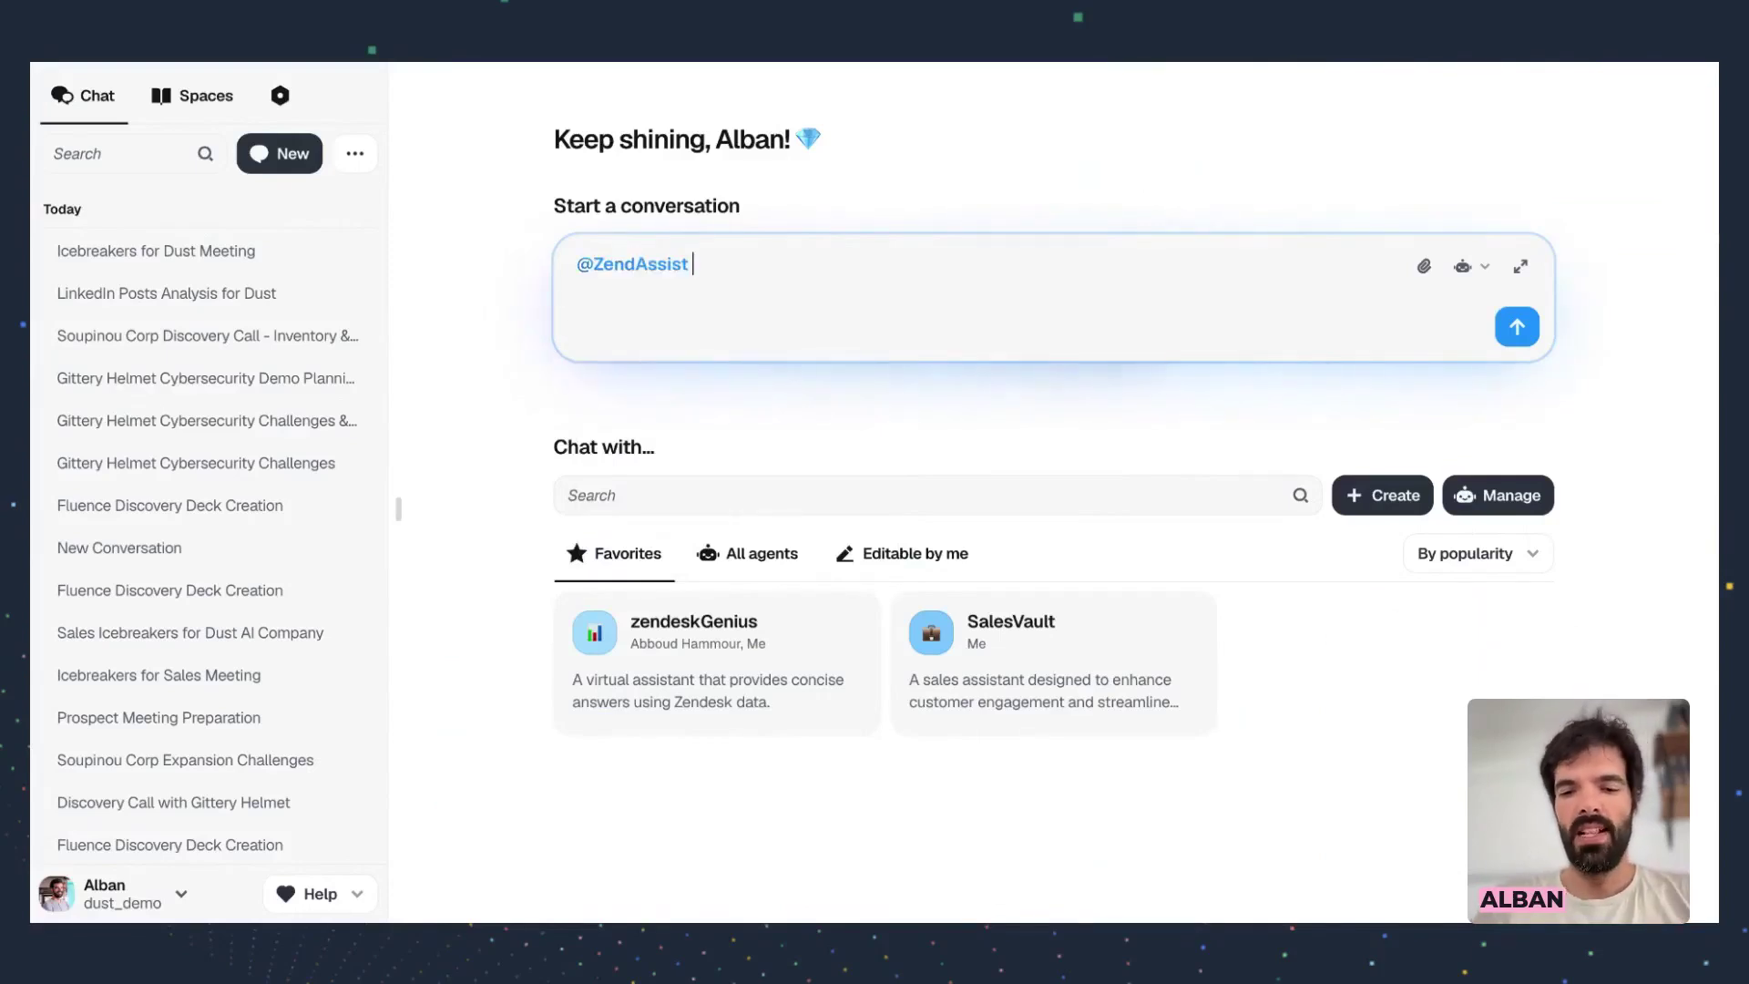
# Write "Feature request: we want to have flying cats around the website." after the agent mention and send the message
pyautogui.write('Feature')
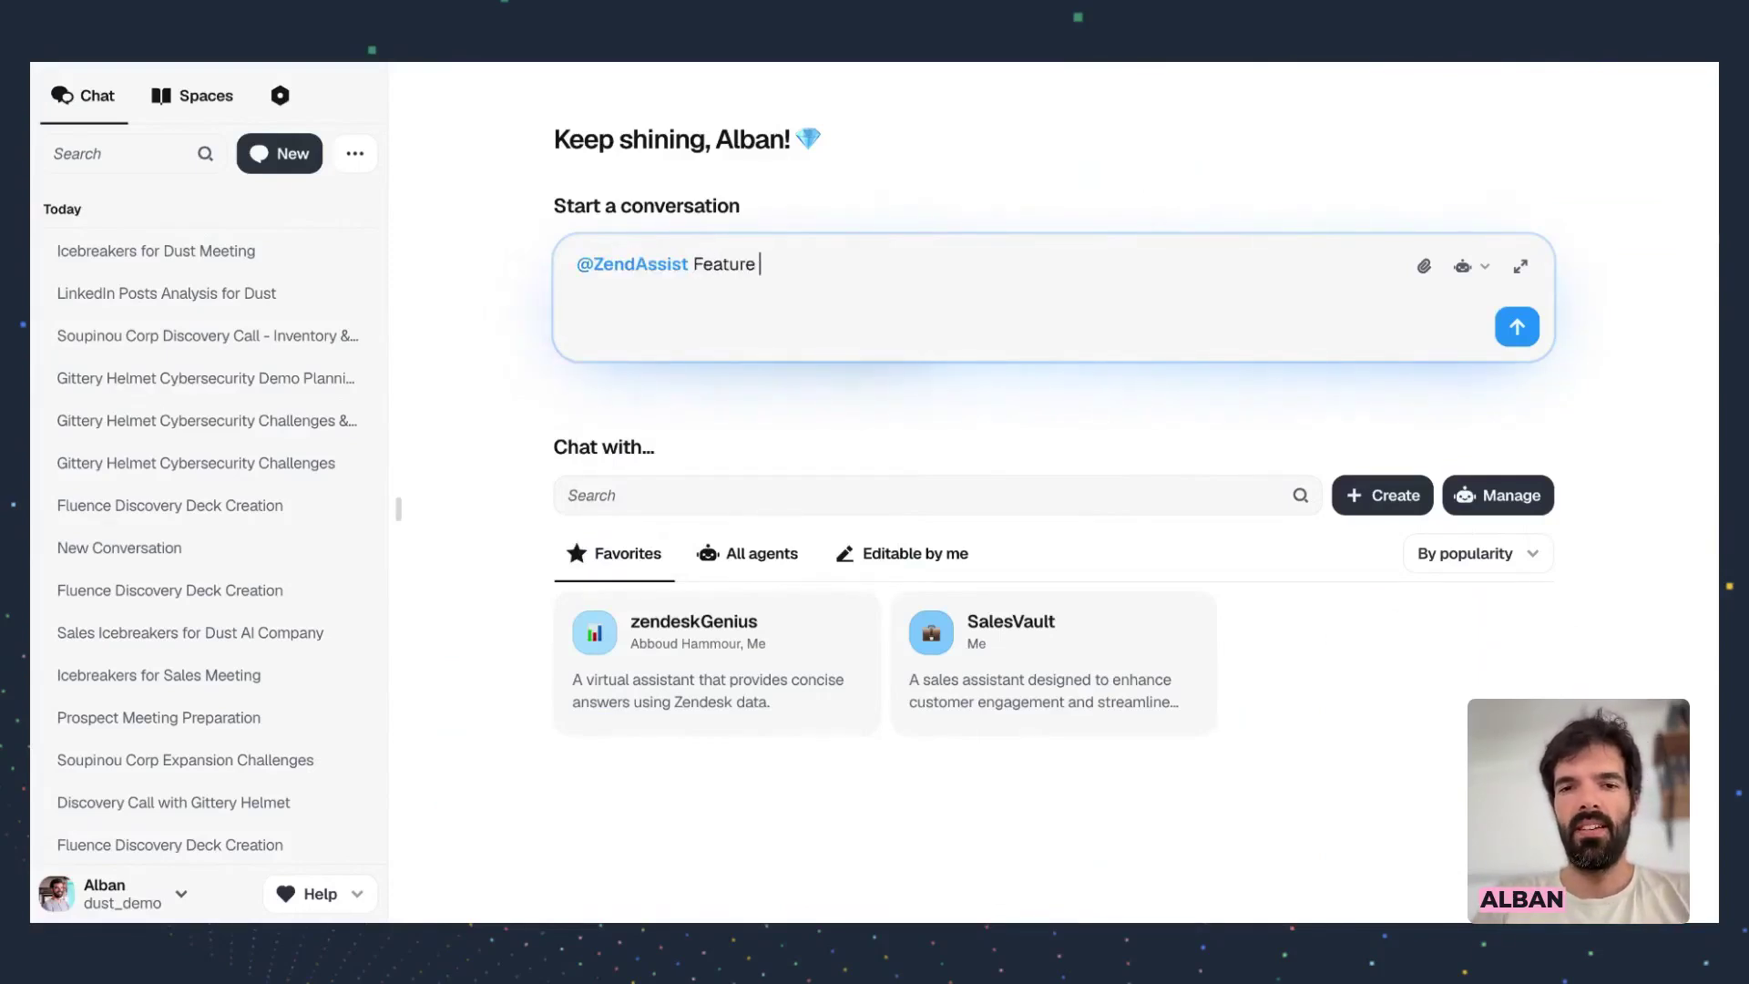
pyautogui.write(' request')
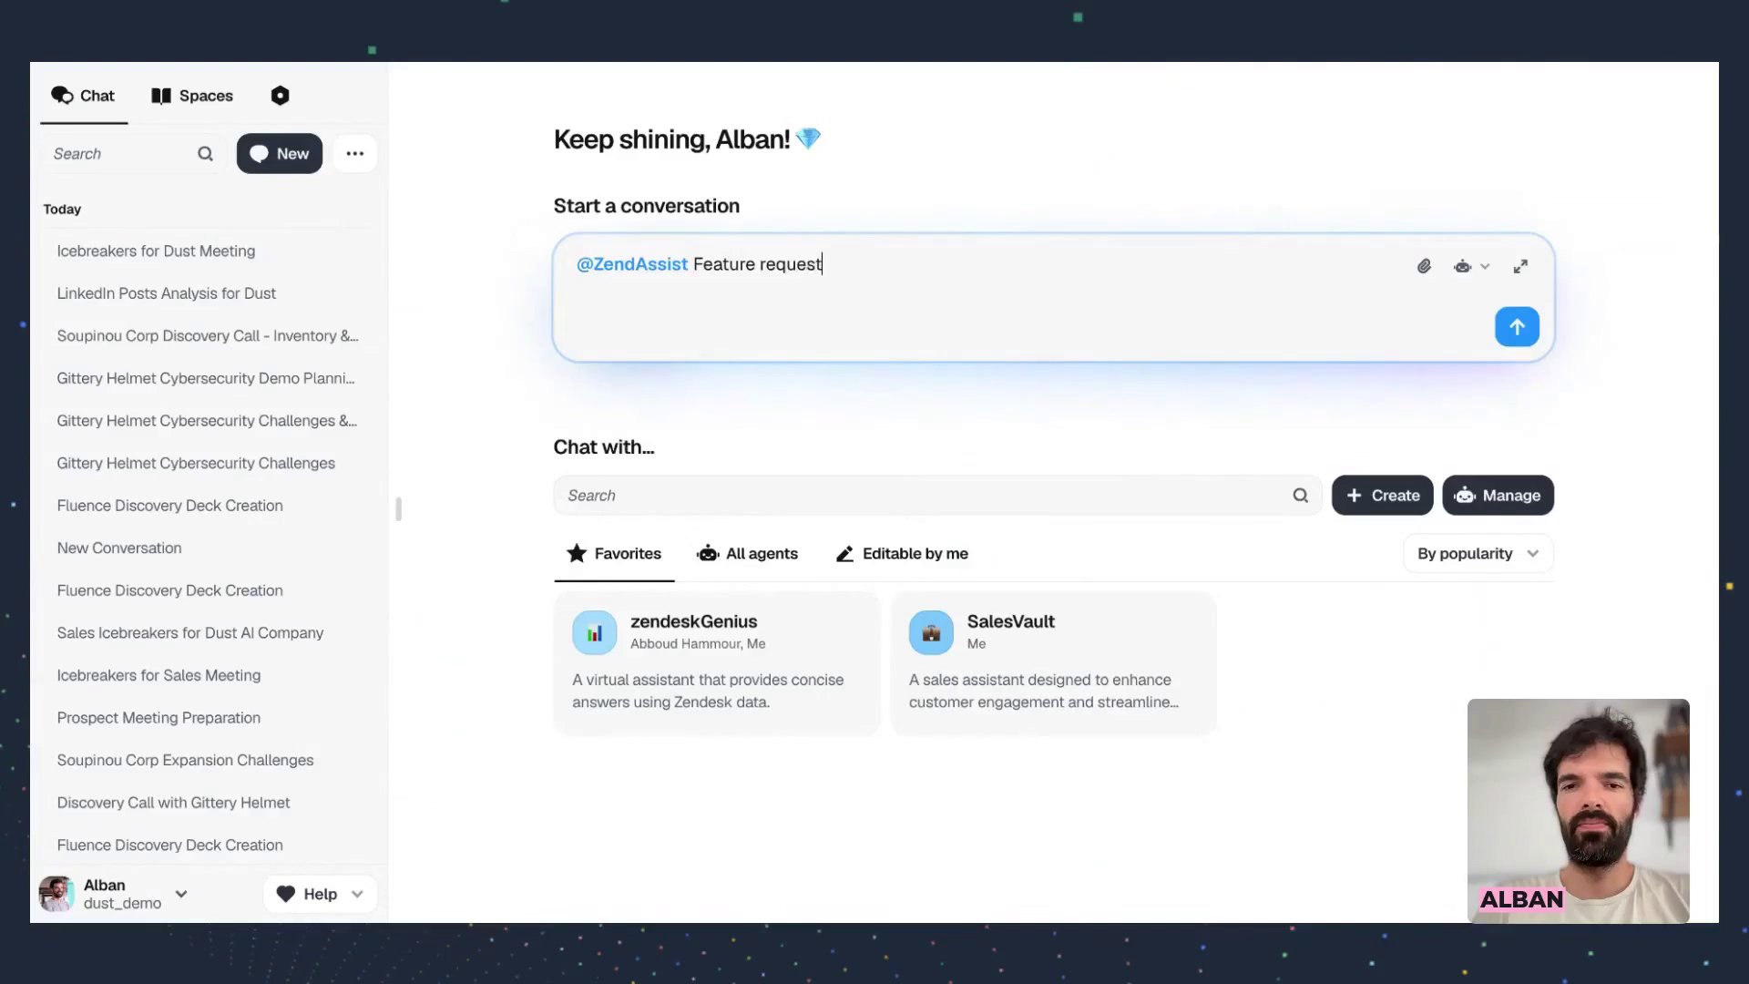
pyautogui.write(': we want to hav')
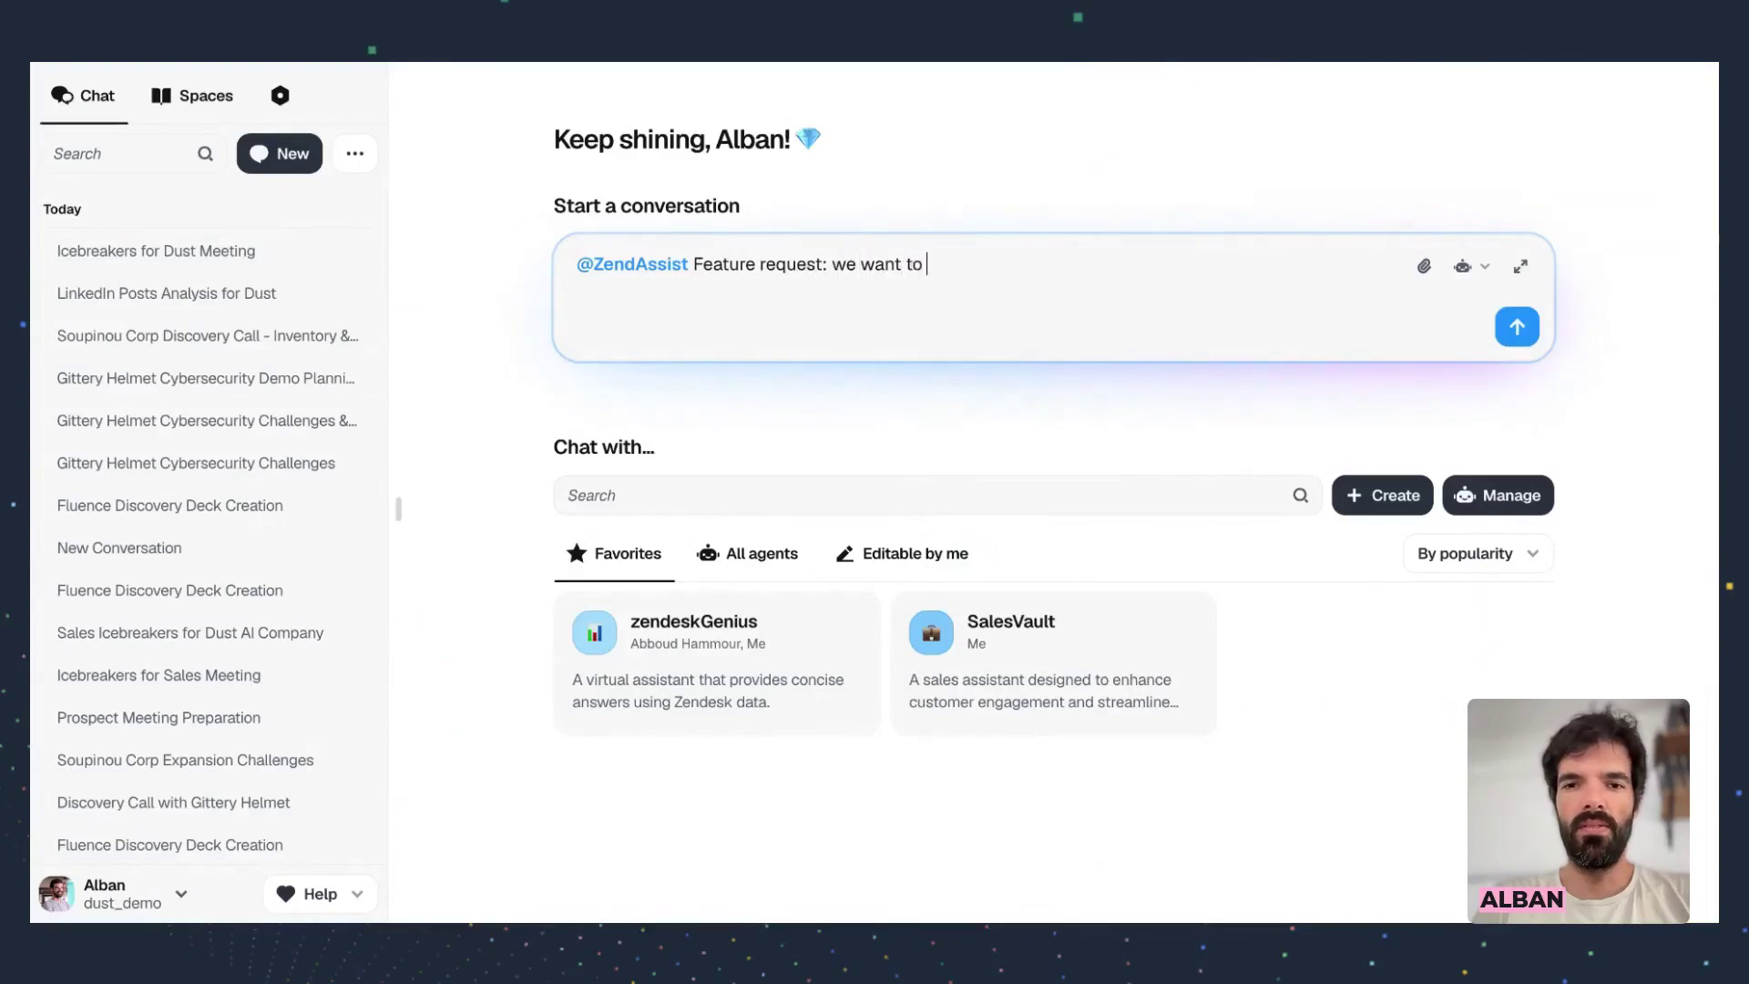
pyautogui.write('e flying cats around the pla')
pyautogui.press('BackSpace')
pyautogui.press('BackSpace')
pyautogui.press('BackSpace')
pyautogui.write('website.')
pyautogui.press('Return')
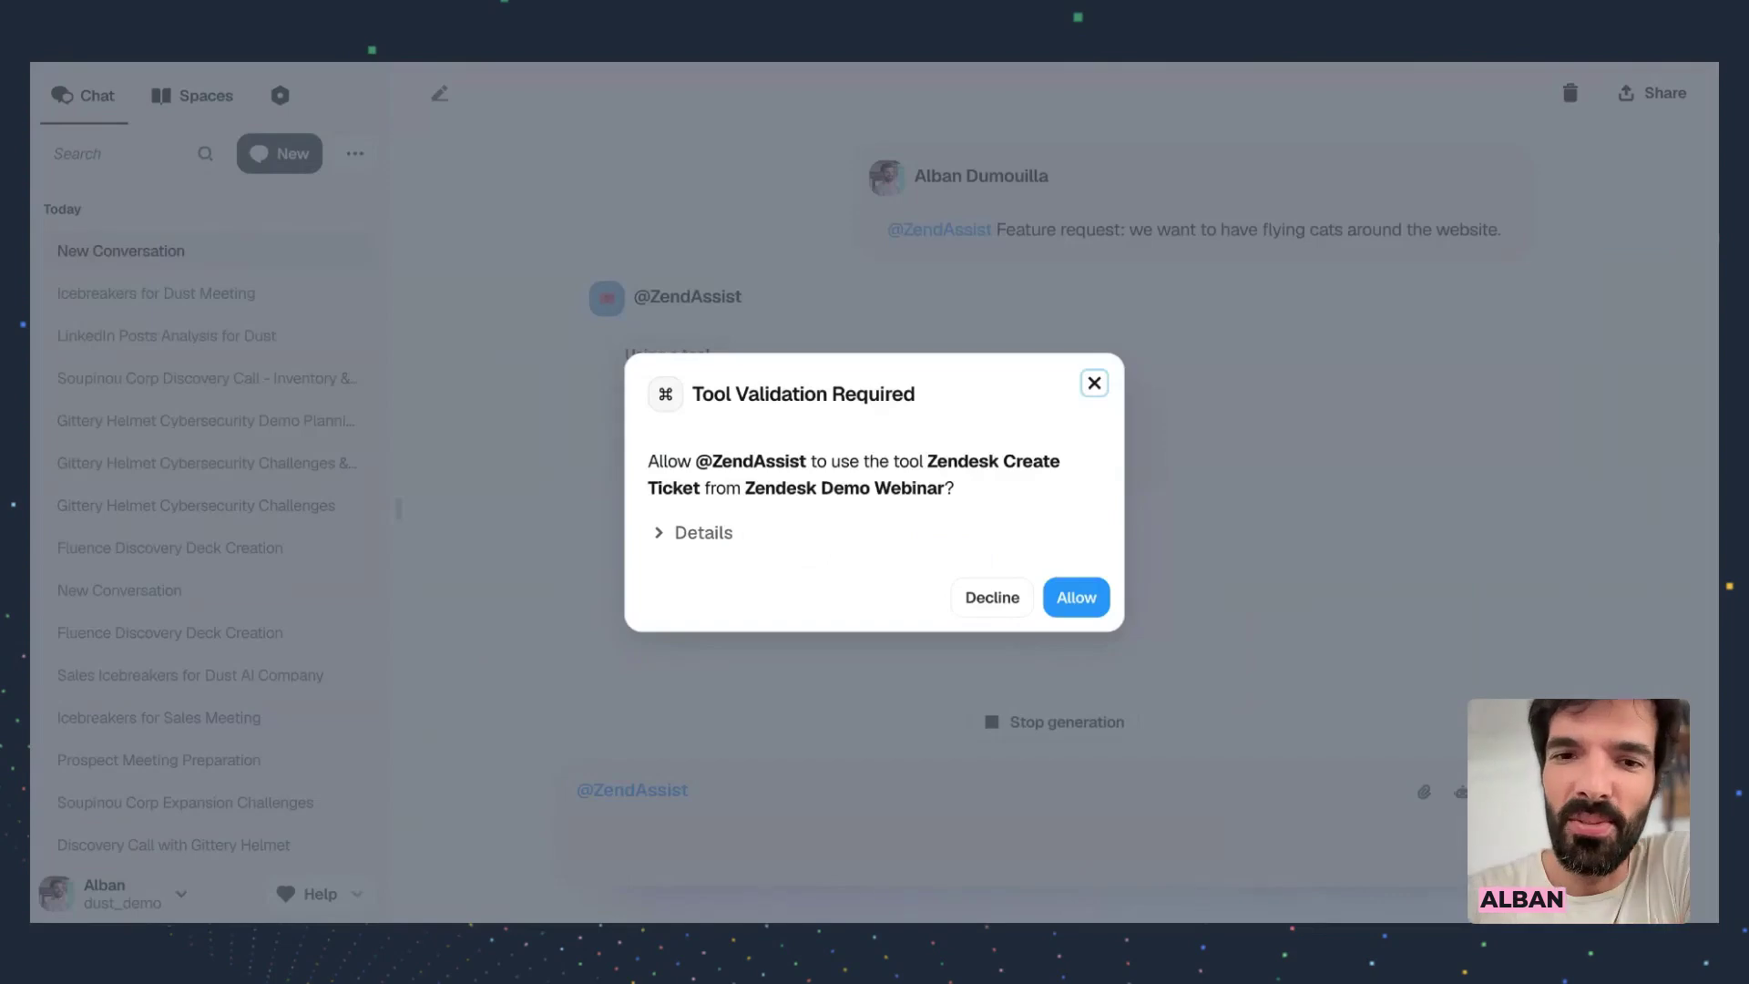
# Review the tool validation request and allow ZendAssist to use Zendesk Create Ticket from Zendesk Demo Webinar
pyautogui.moveTo(618, 473); pyautogui.dragTo(956, 490)
pyautogui.click(947, 520)
pyautogui.click(1076, 598)
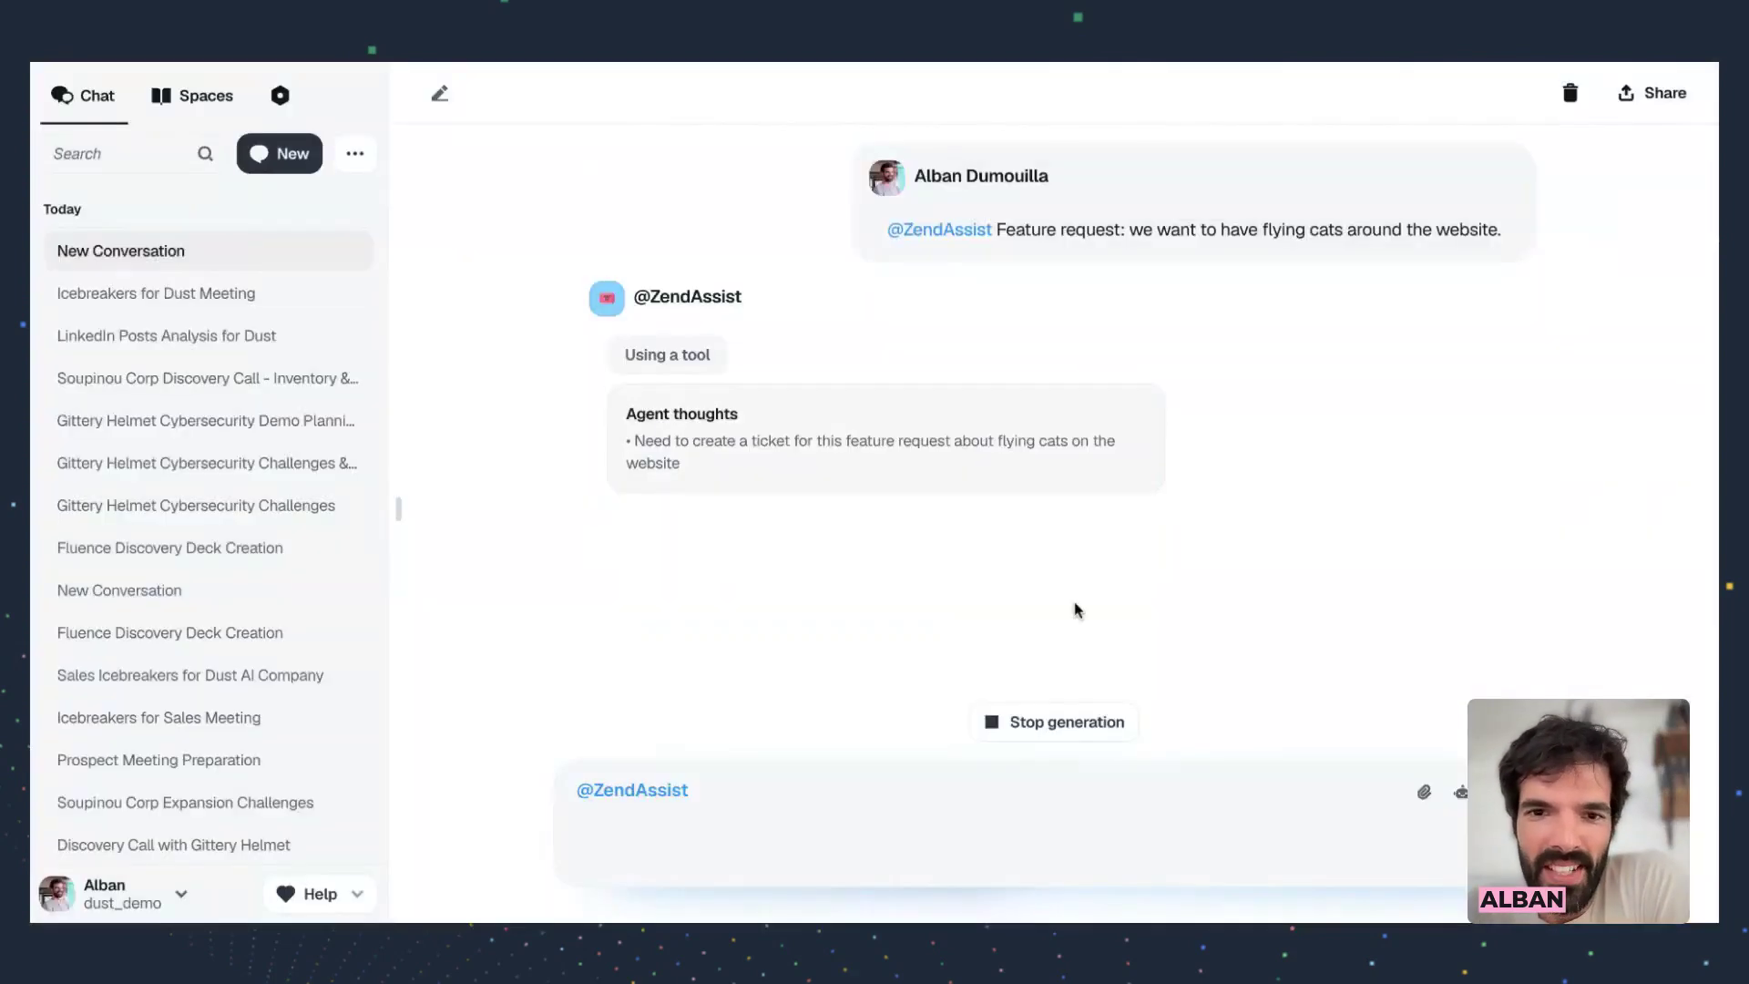